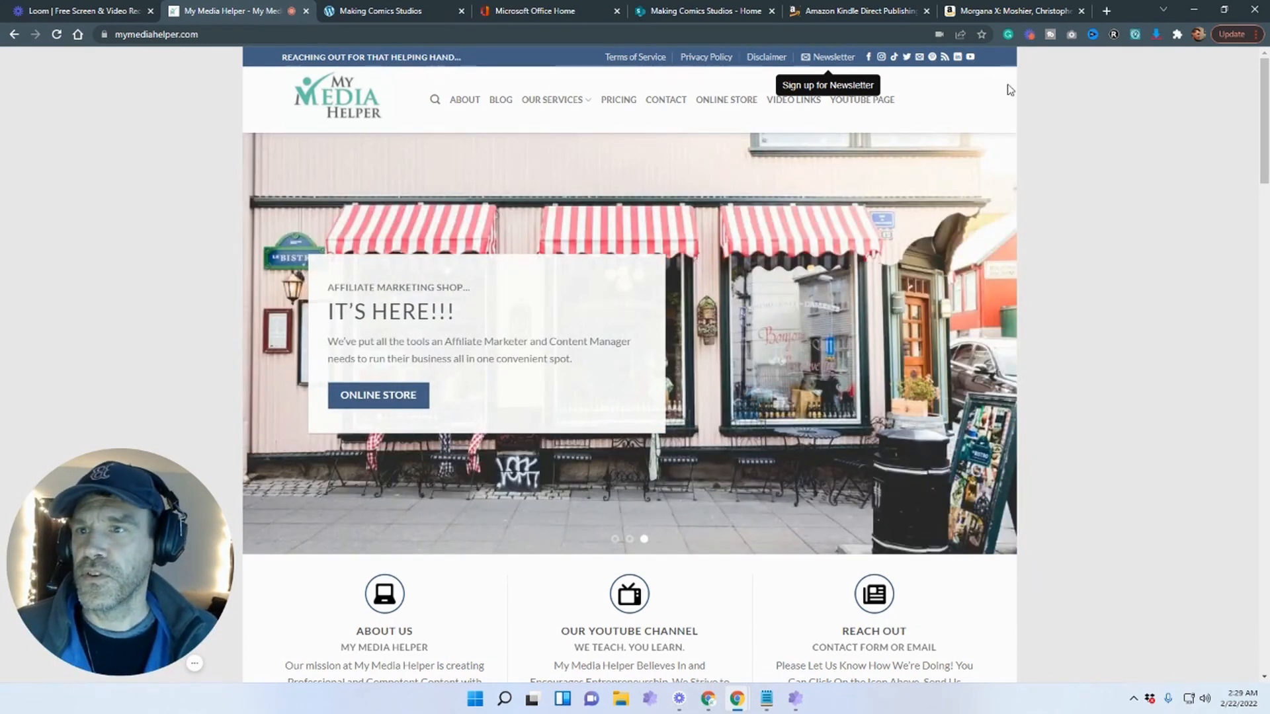
# Review the existing makingcomicsstudios.com home page from its header down to the archives
pyautogui.click(425, 13)
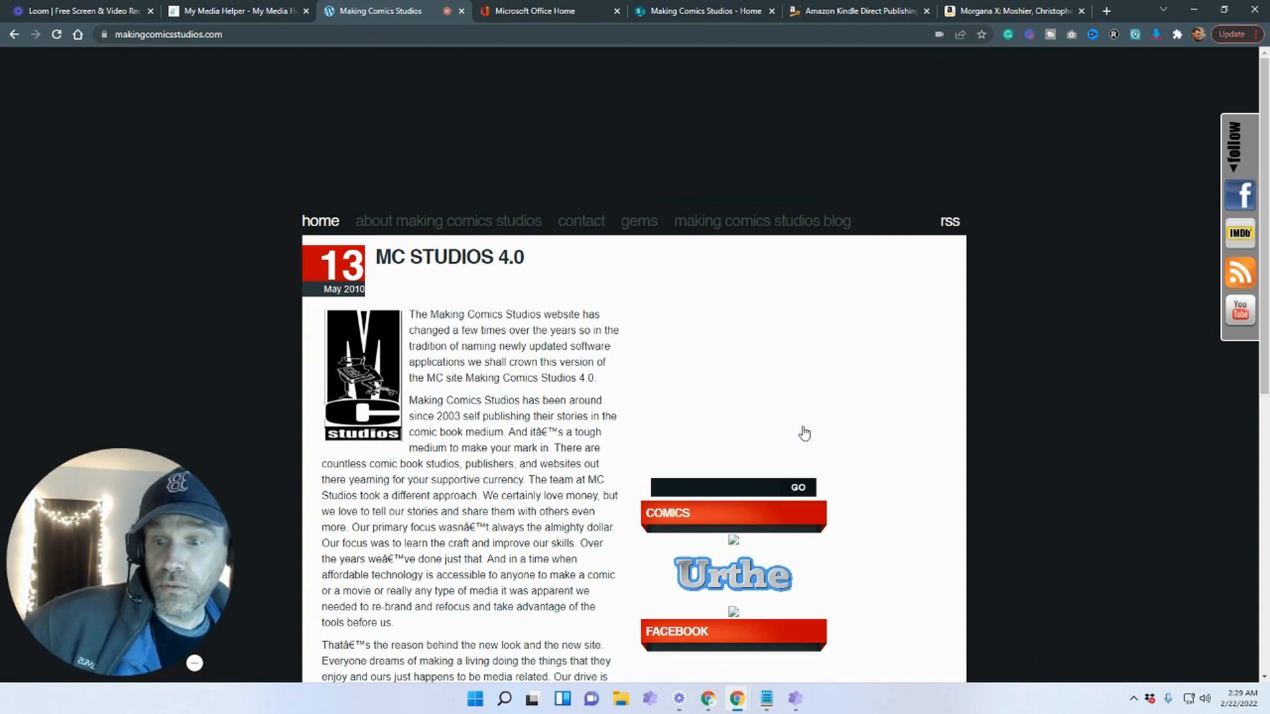
pyautogui.scroll(-7, 704, 561)
pyautogui.scroll(7, 705, 561)
pyautogui.scroll(-8, 706, 558)
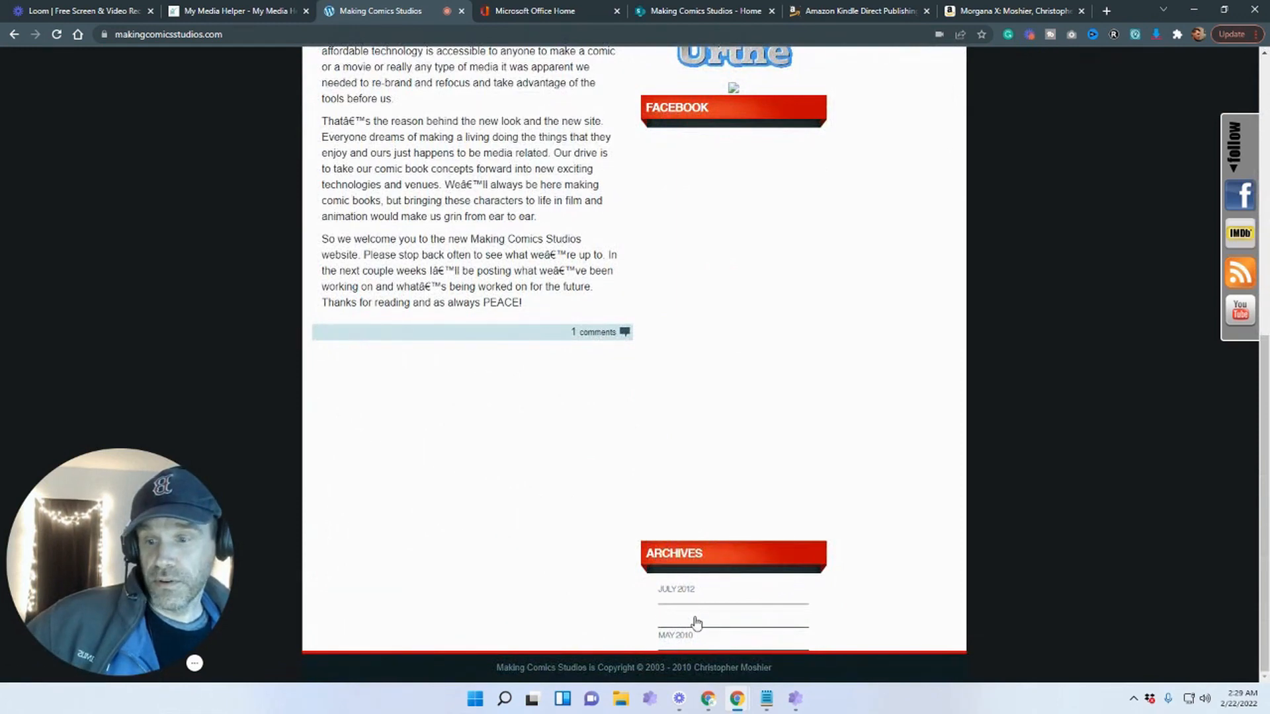
pyautogui.scroll(6, 720, 595)
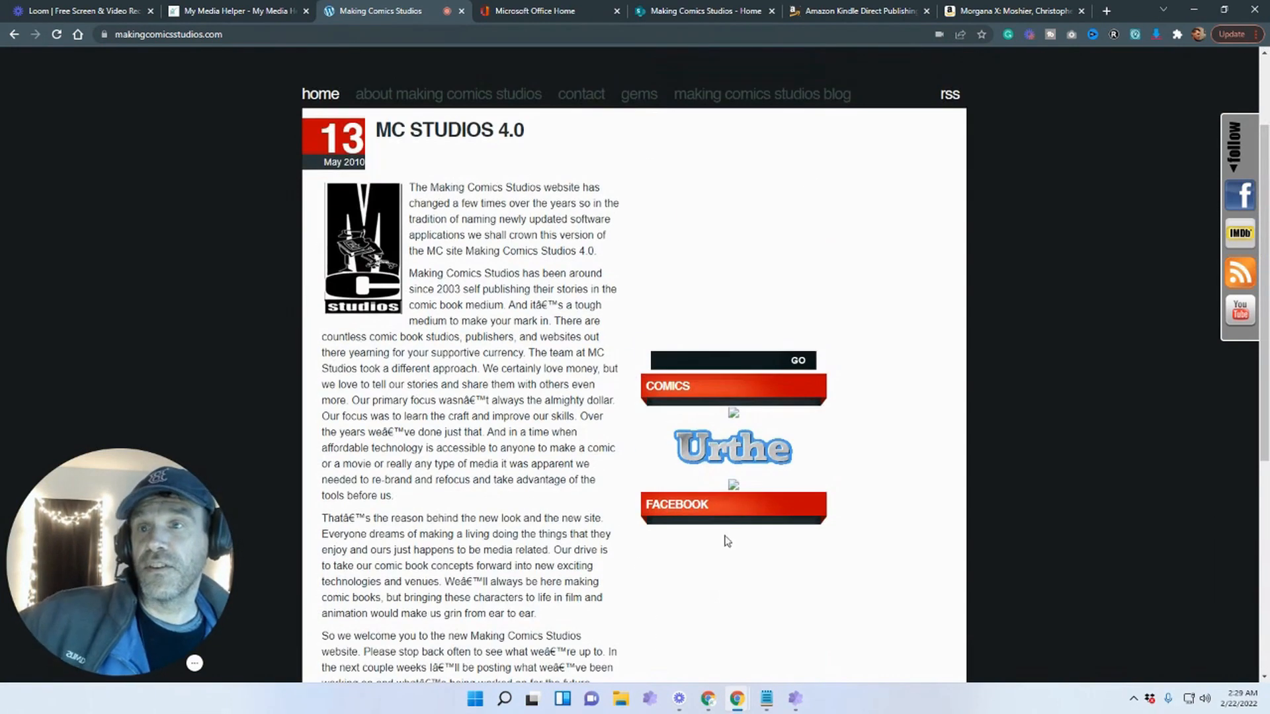
# Switch to the Making Comics Studios SharePoint site and put its home page into edit mode
pyautogui.click(699, 13)
pyautogui.scroll(5, 830, 525)
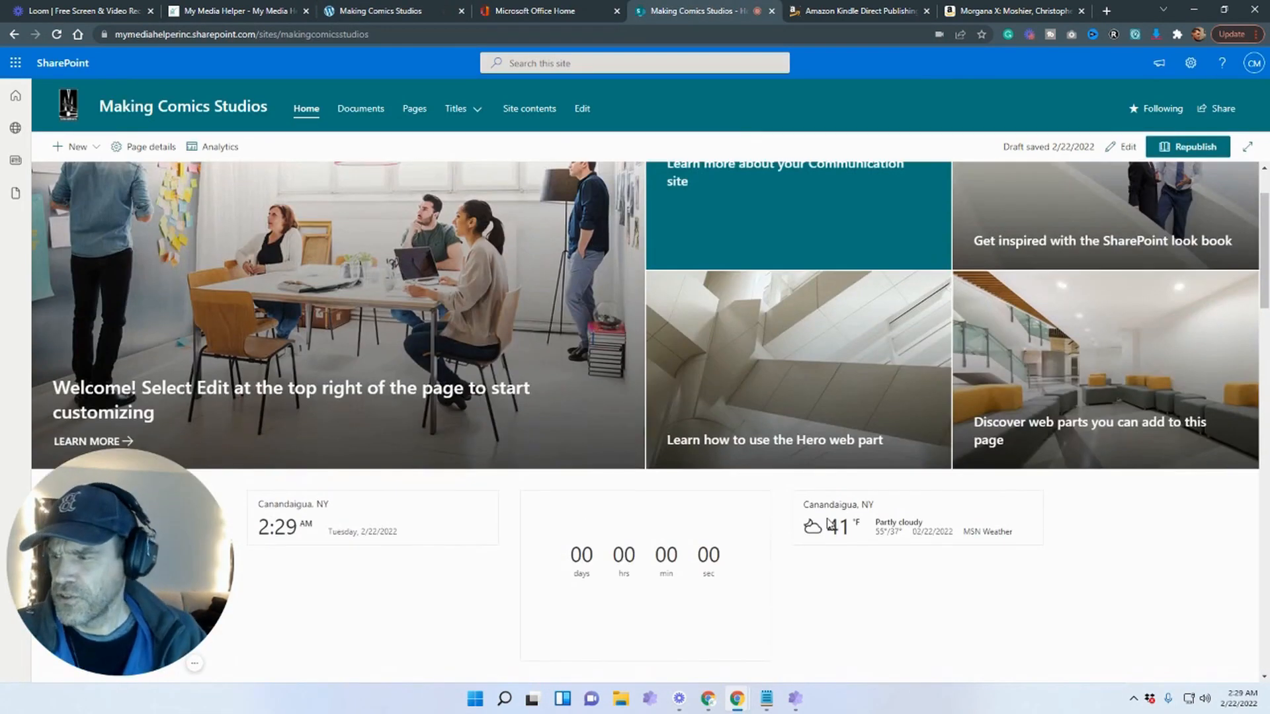
pyautogui.scroll(-4, 830, 525)
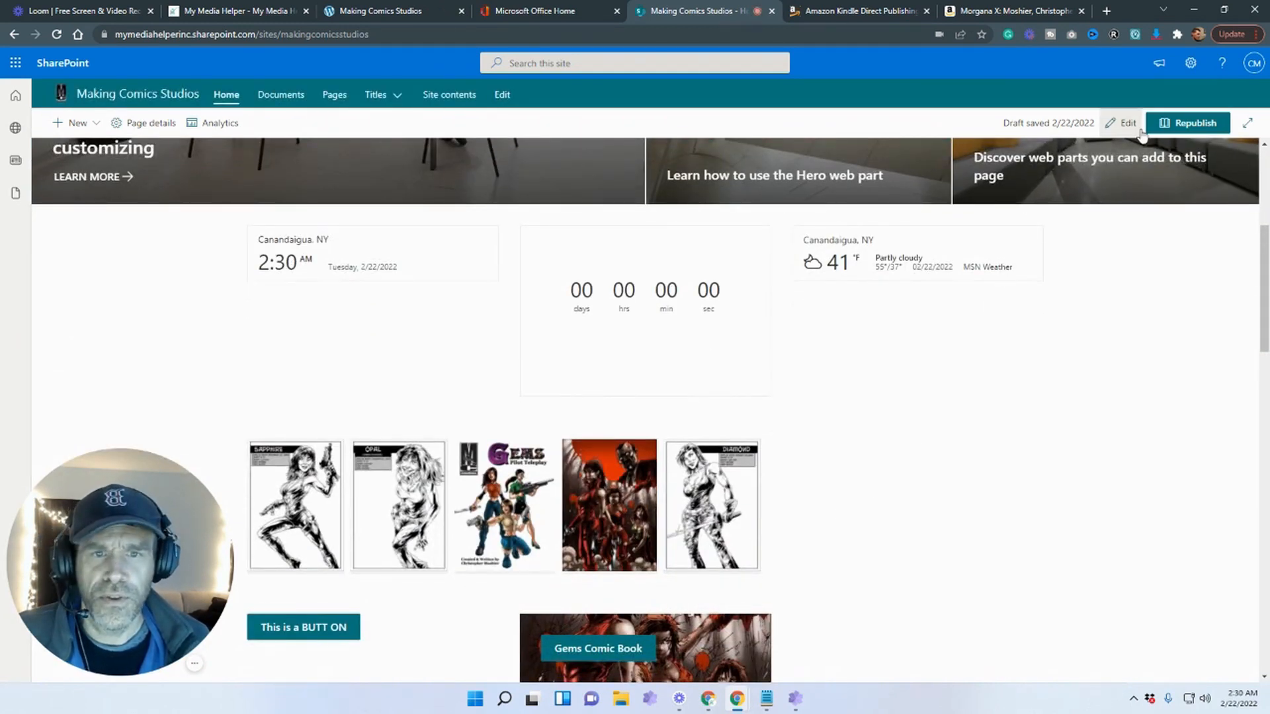
pyautogui.click(1122, 123)
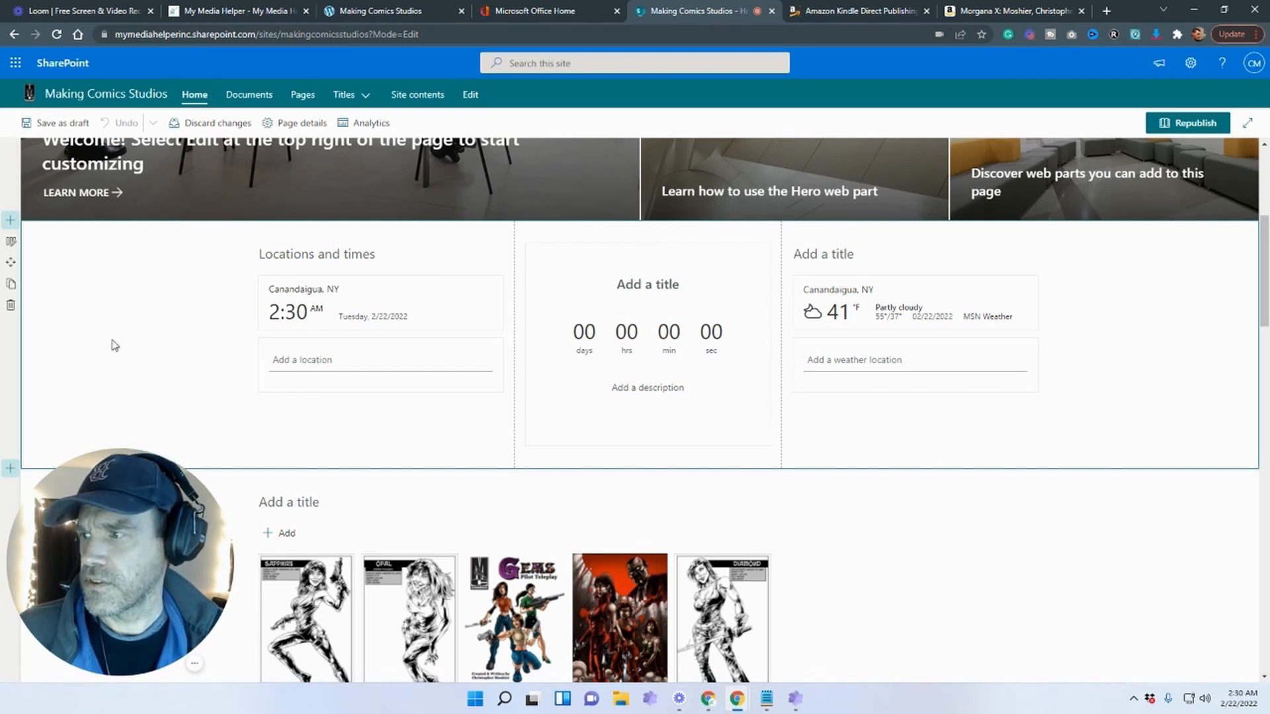
# Delete the time and weather, image gallery, and button and call-to-action sections beneath the hero, and save the page as a draft
pyautogui.scroll(-2, 182, 375)
pyautogui.scroll(1, 185, 378)
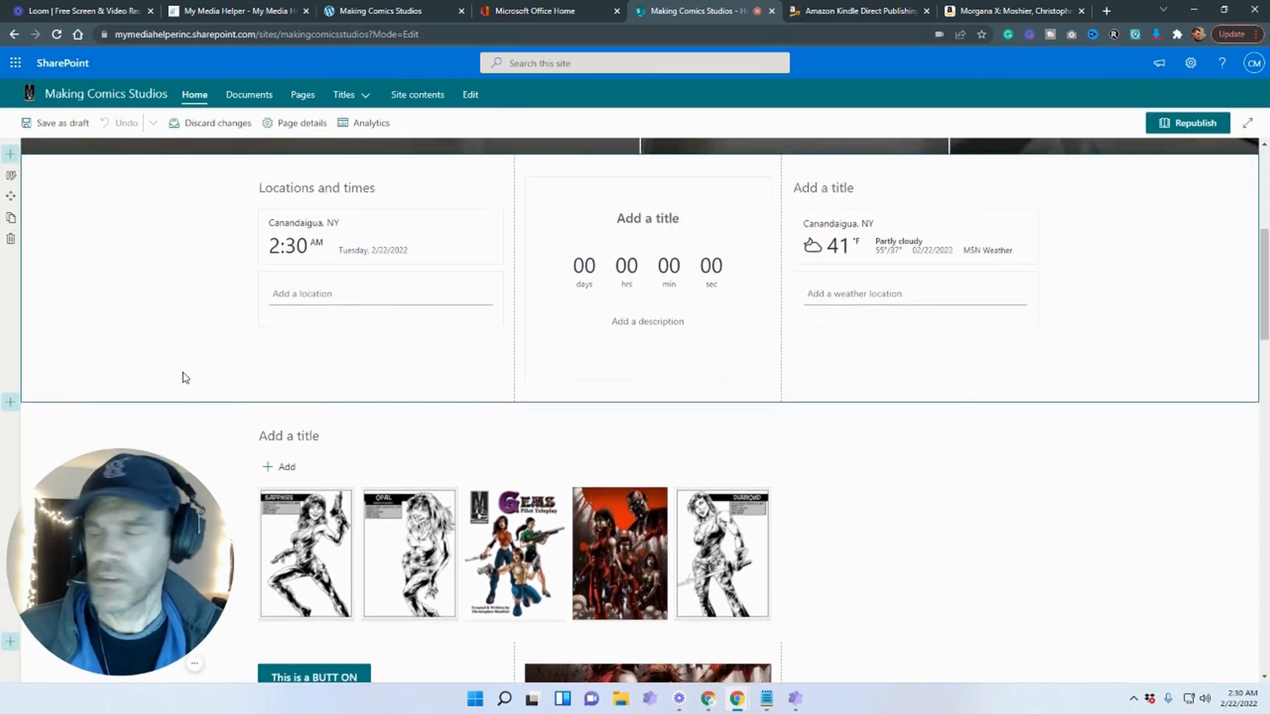
pyautogui.click(11, 239)
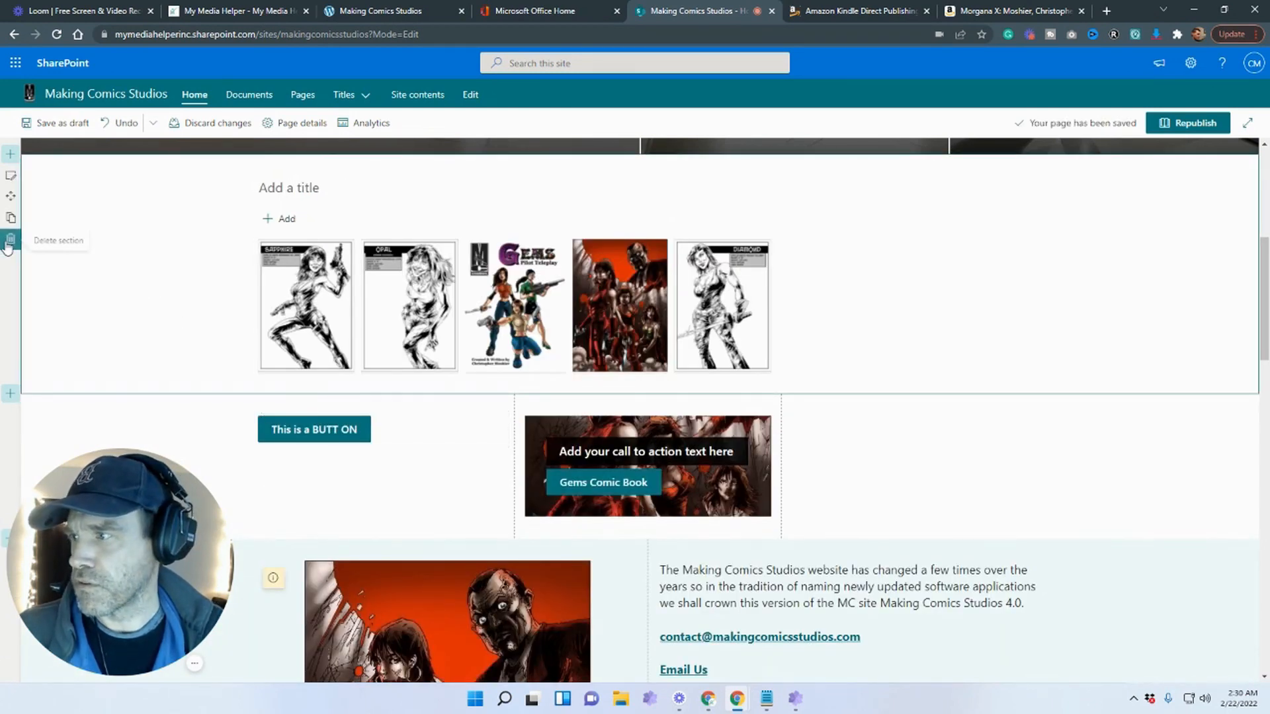
pyautogui.click(10, 239)
pyautogui.scroll(2, 192, 329)
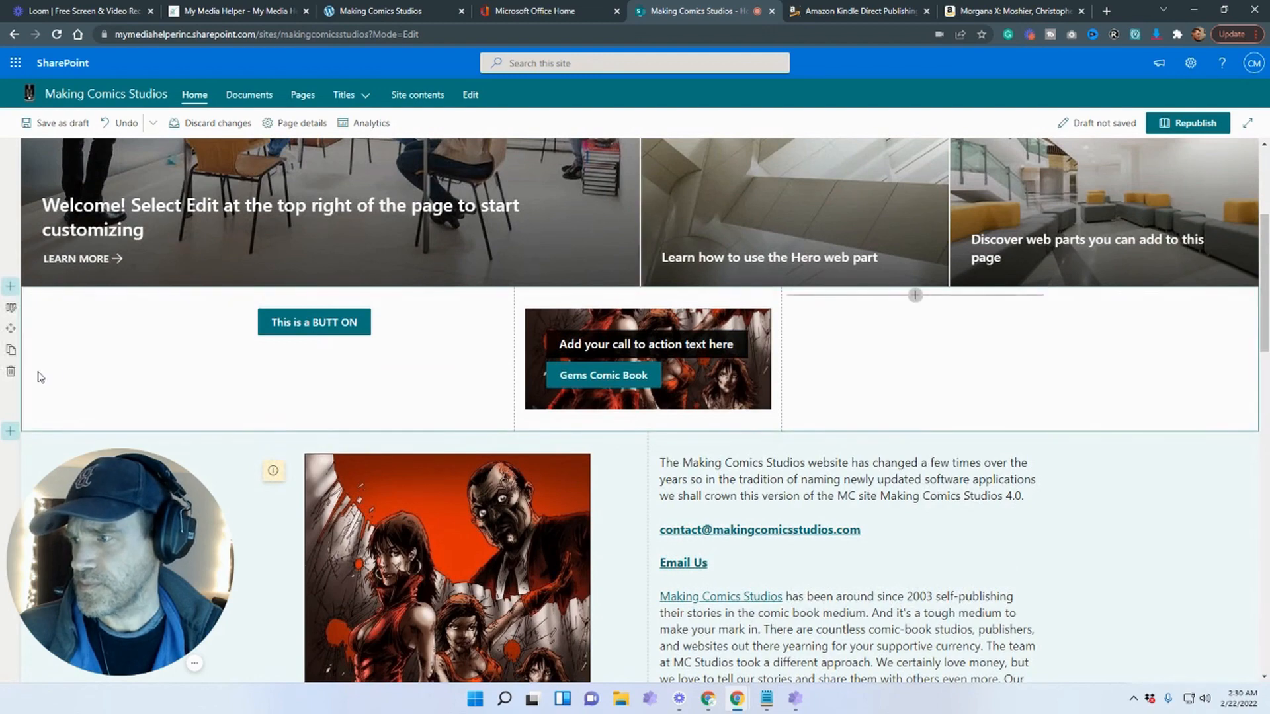
pyautogui.click(11, 373)
pyautogui.scroll(2, 404, 456)
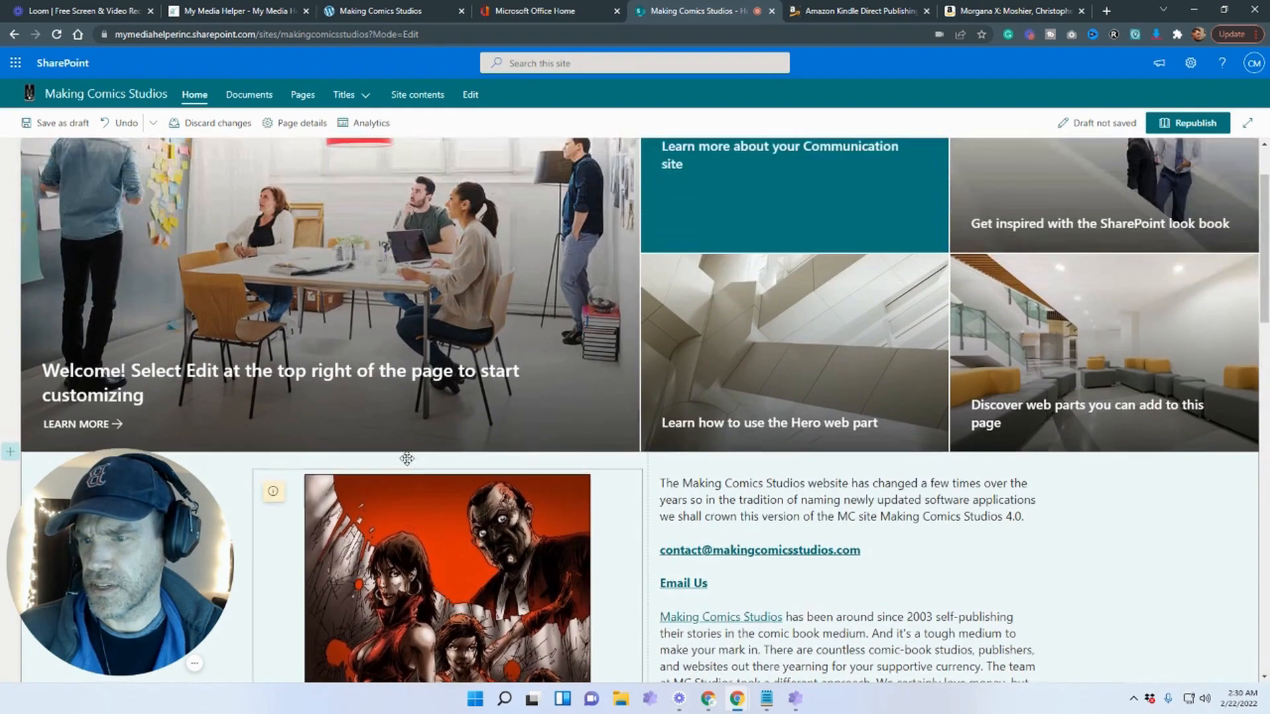
pyautogui.scroll(-1, 382, 350)
pyautogui.click(56, 146)
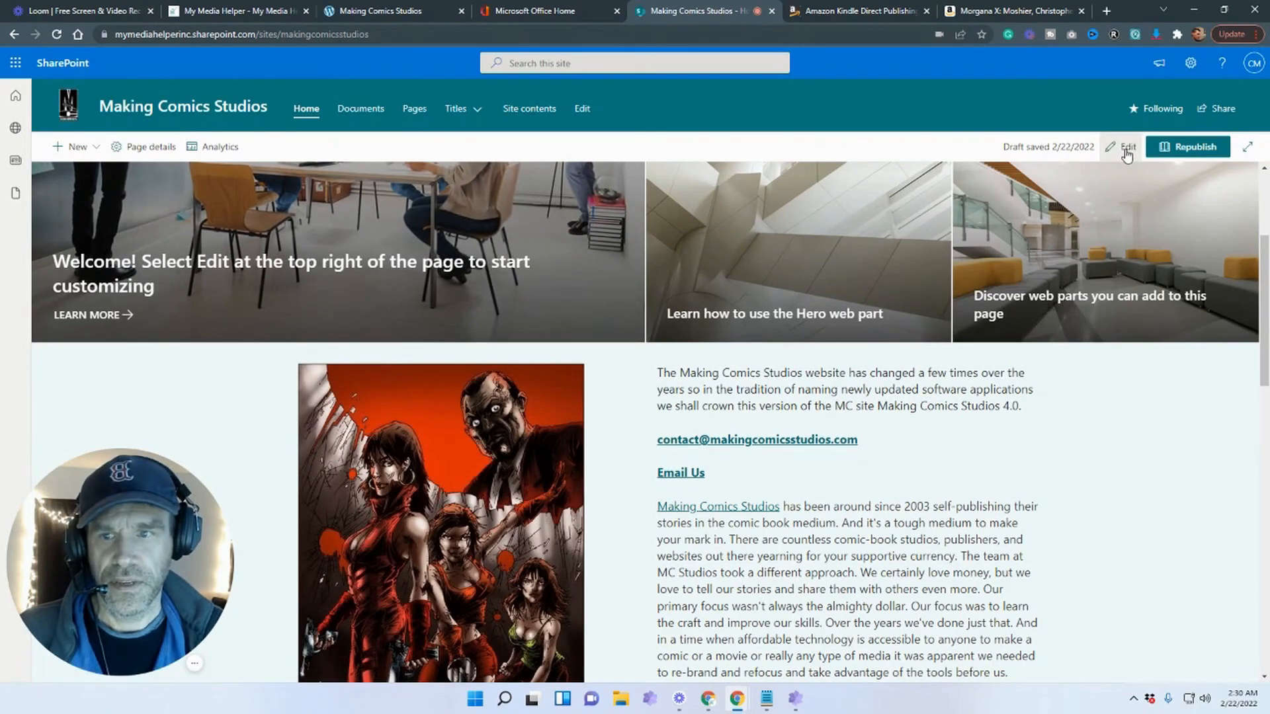
# Reopen the home page for editing and add a two-column section directly beneath the hero
pyautogui.scroll(3, 770, 444)
pyautogui.scroll(-5, 767, 442)
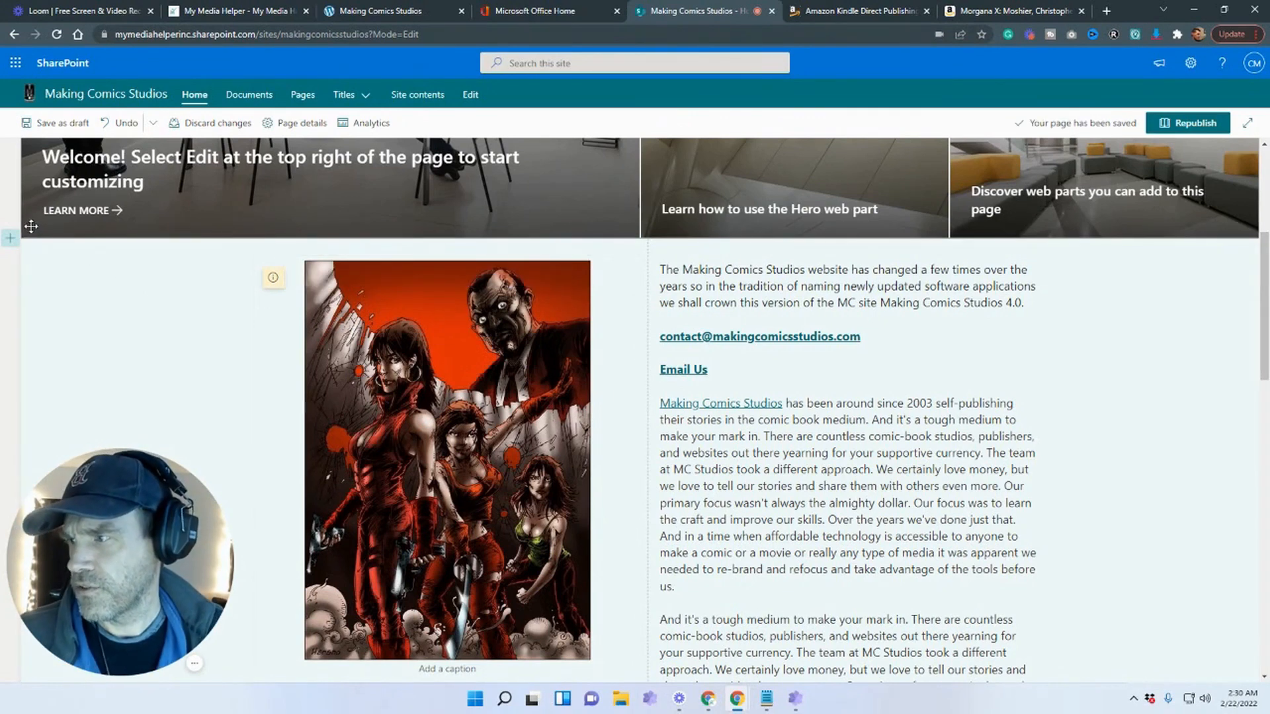
pyautogui.click(11, 240)
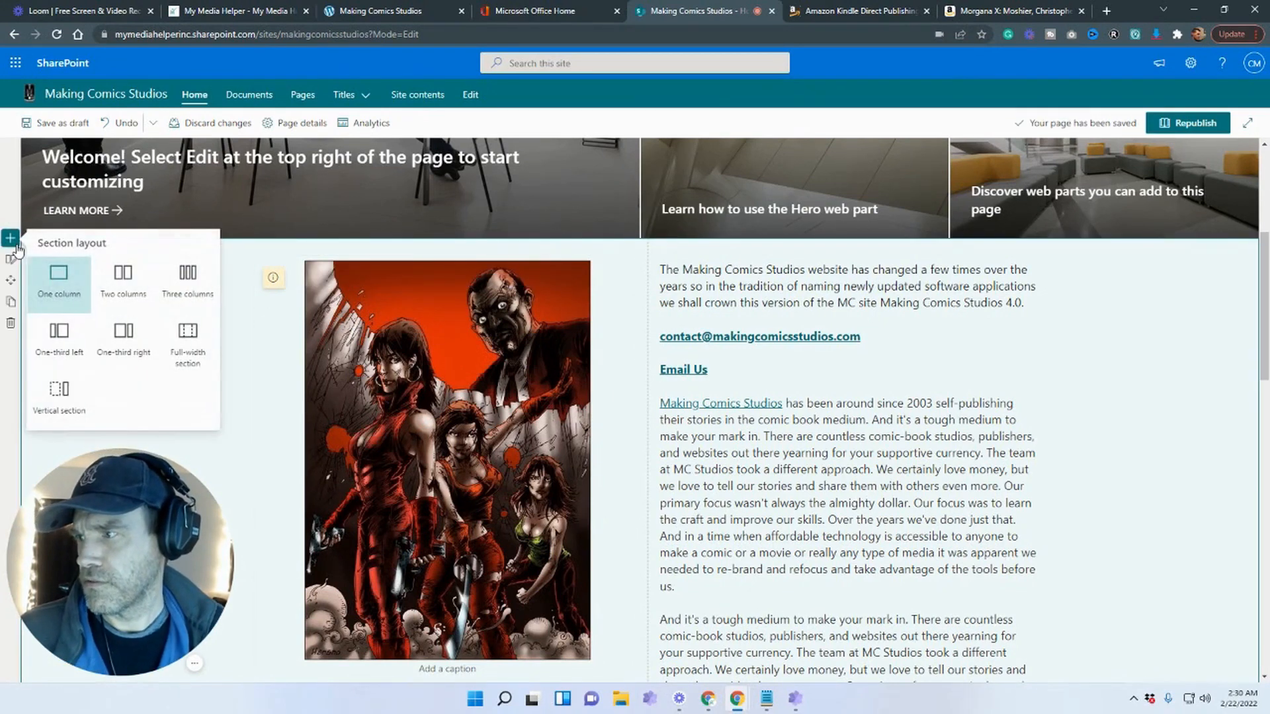
pyautogui.click(123, 288)
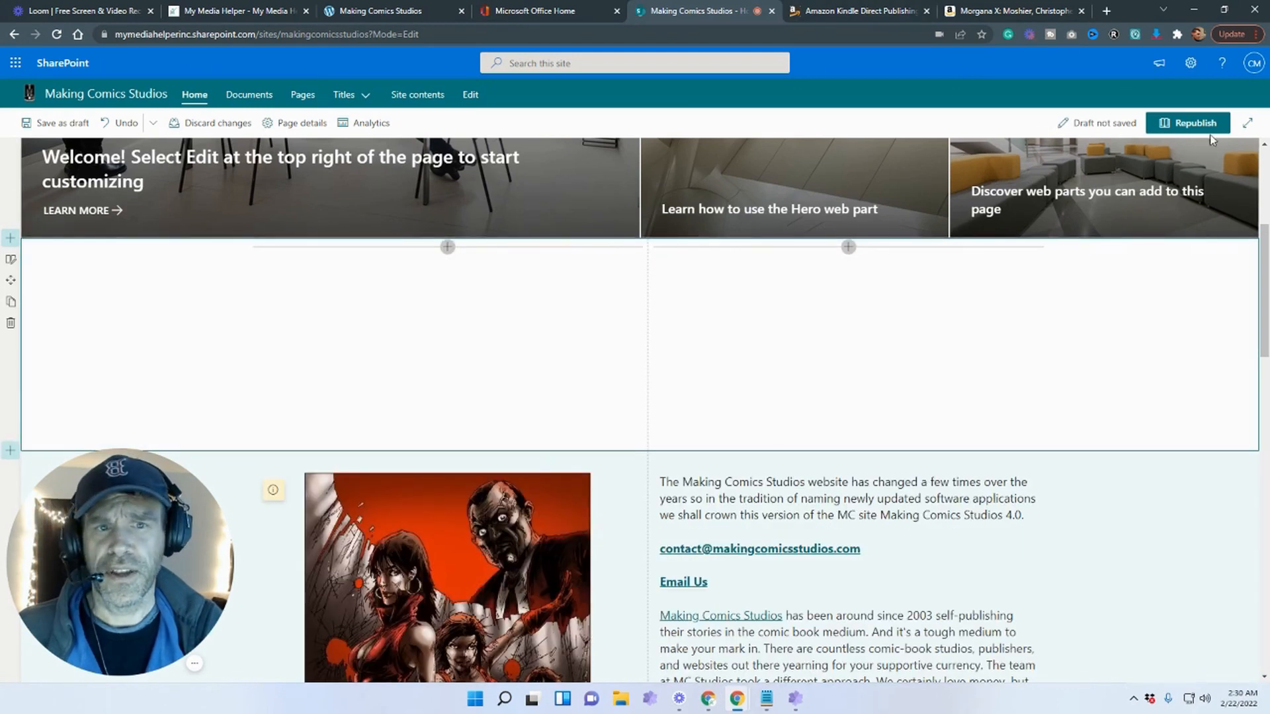
# Open the site contents in a separate browser tab, examine the libraries and lists, and return to the home page being edited
pyautogui.click(1190, 66)
pyautogui.rightClick(1096, 185)
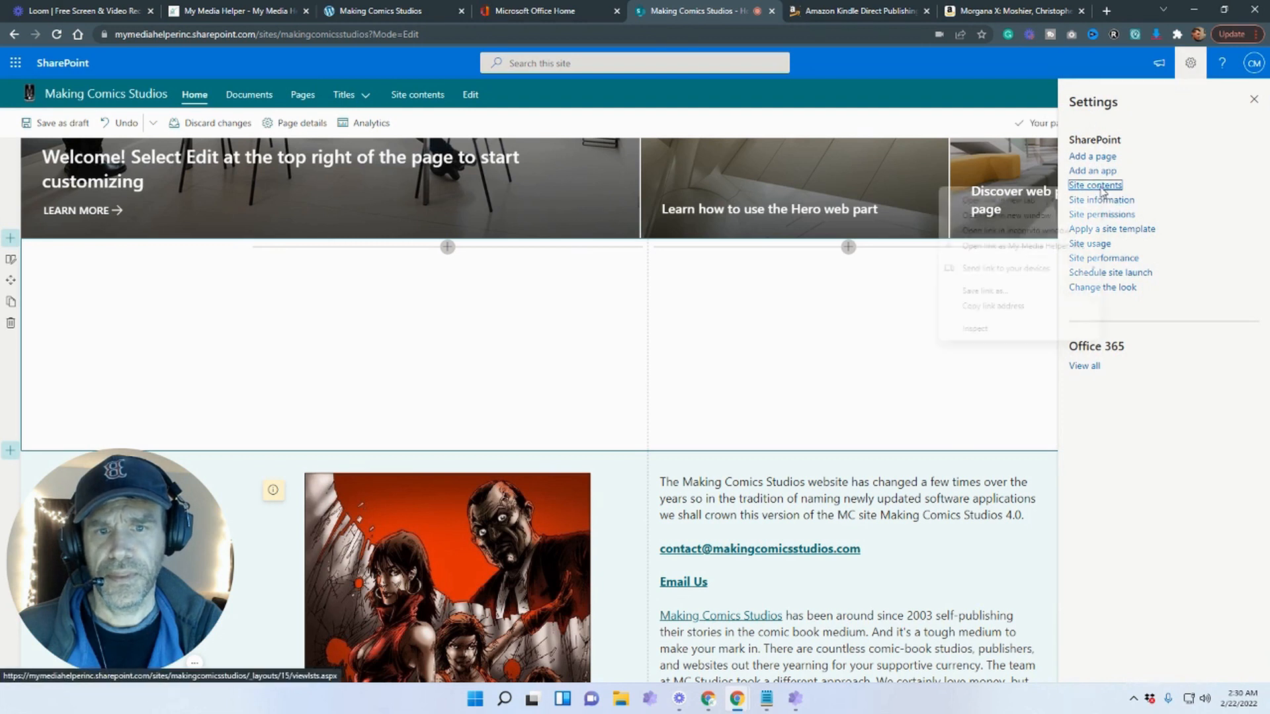
pyautogui.click(1033, 200)
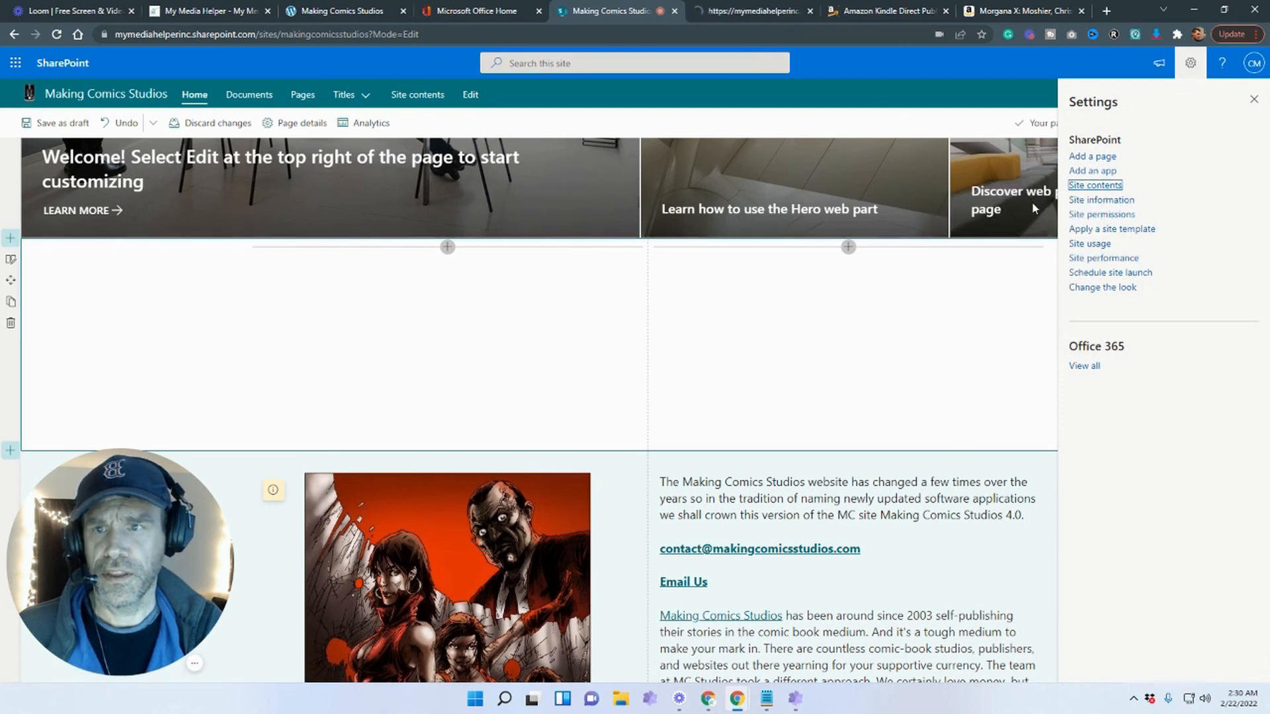
pyautogui.click(735, 10)
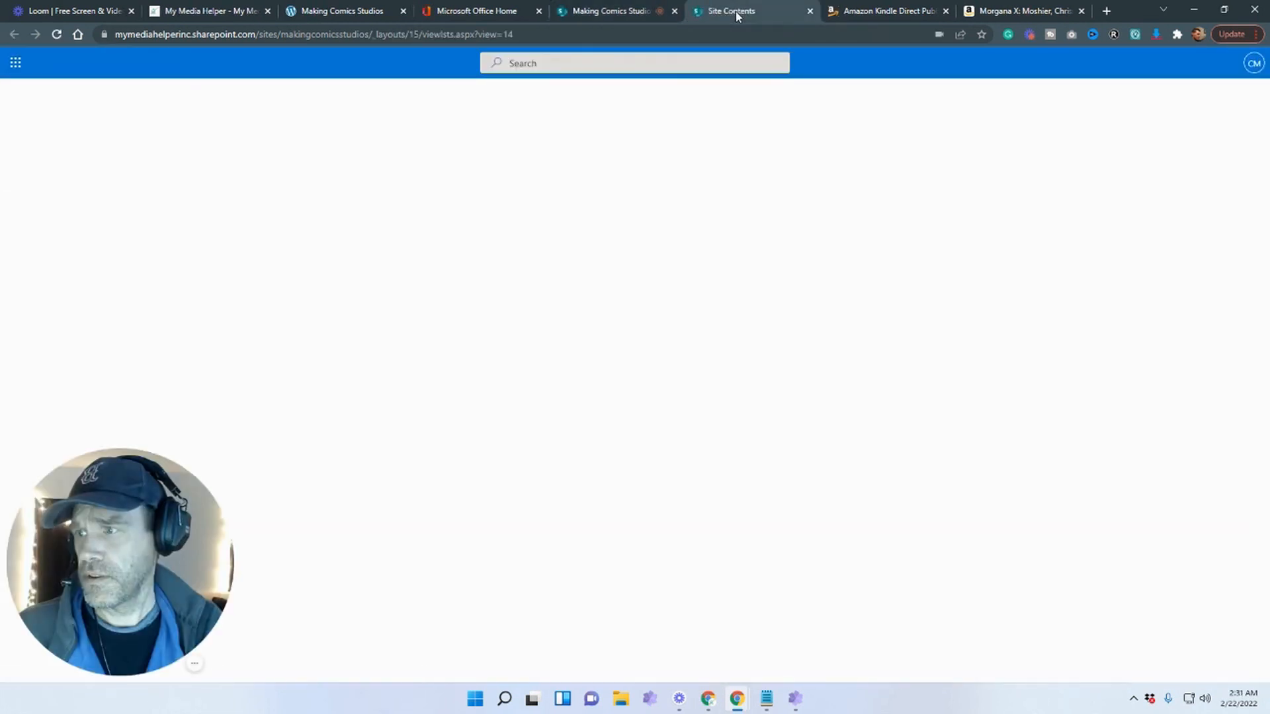
pyautogui.moveTo(170, 506); pyautogui.dragTo(1101, 379)
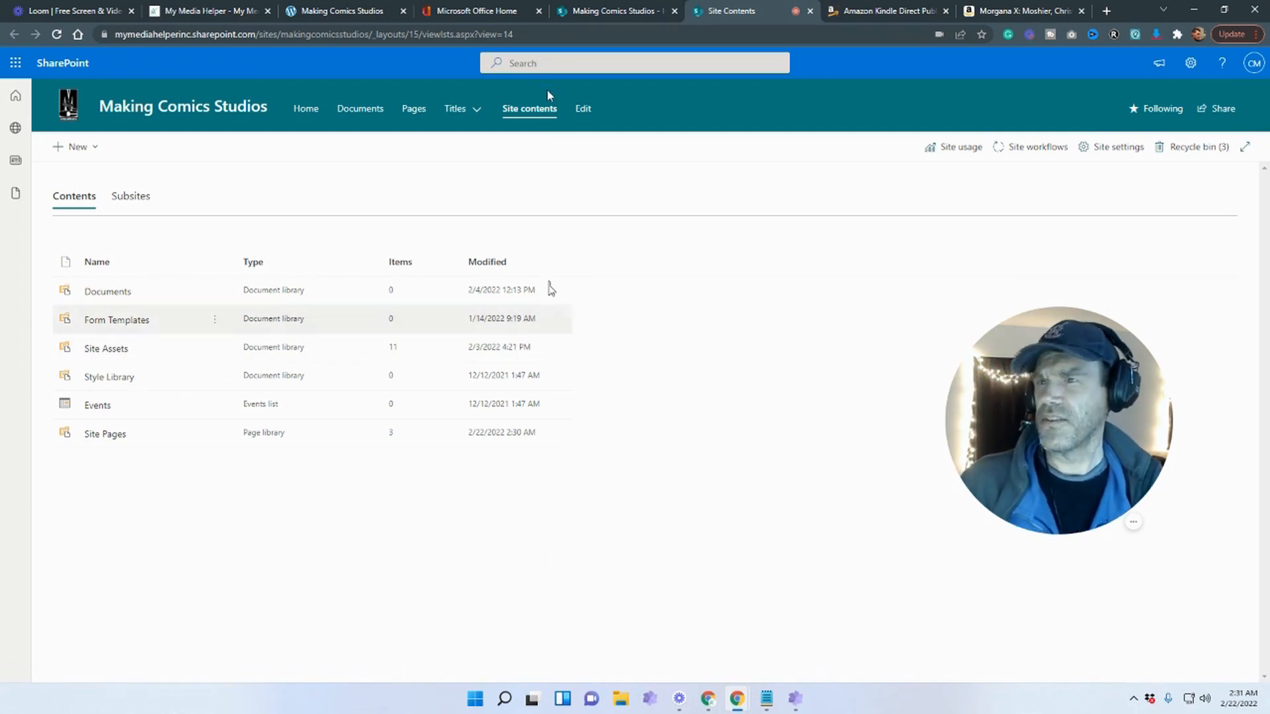
pyautogui.click(614, 11)
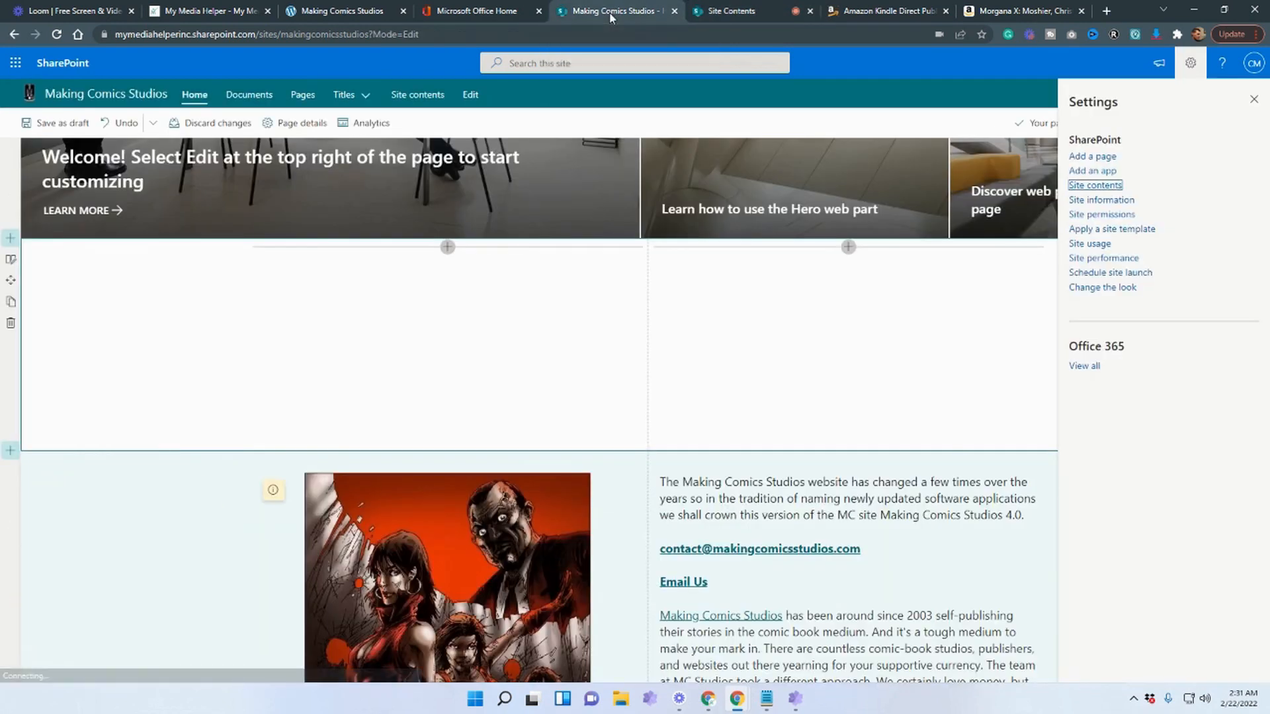
# Add a My feed web part to the first column of the new section and look through its items
pyautogui.click(446, 248)
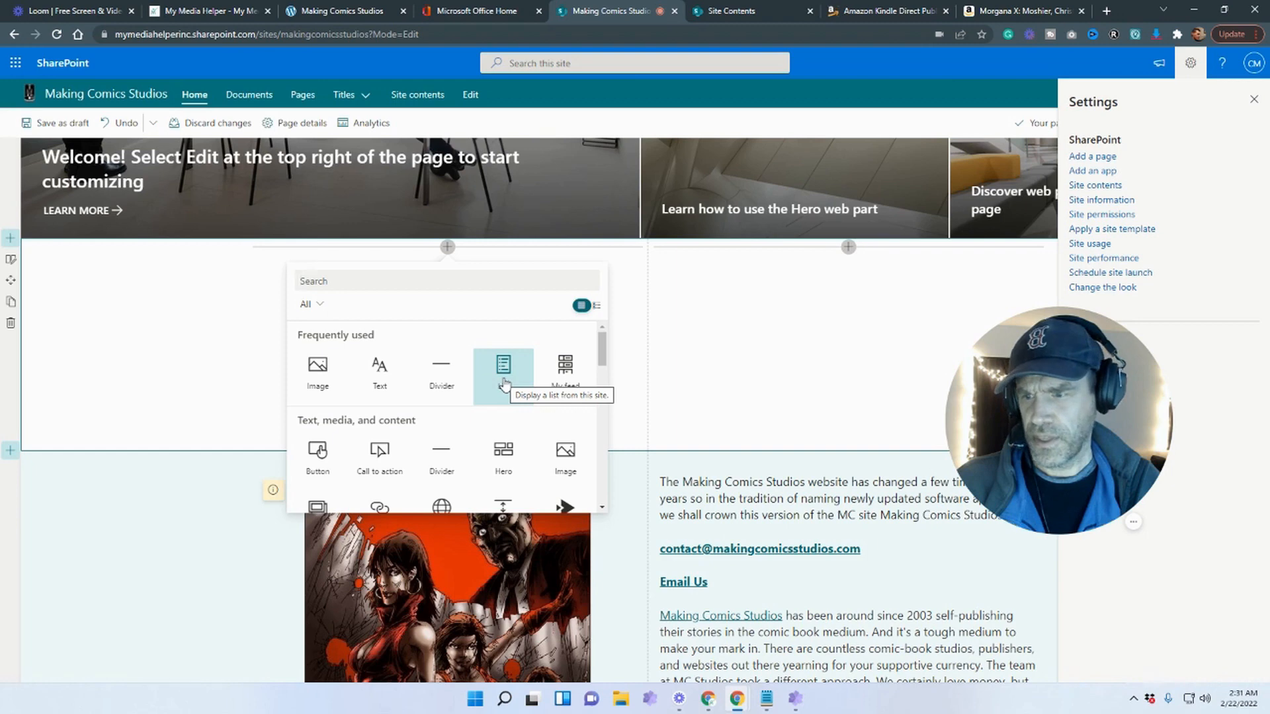
pyautogui.click(564, 380)
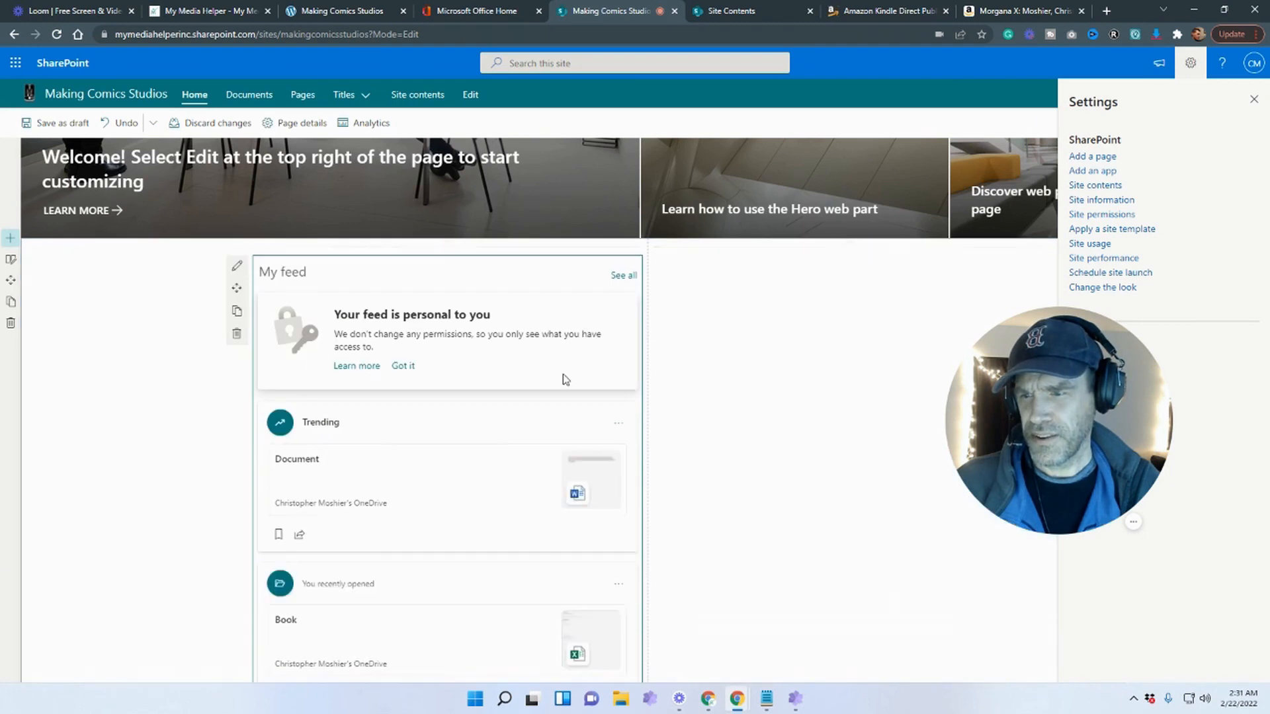
pyautogui.scroll(-3, 627, 455)
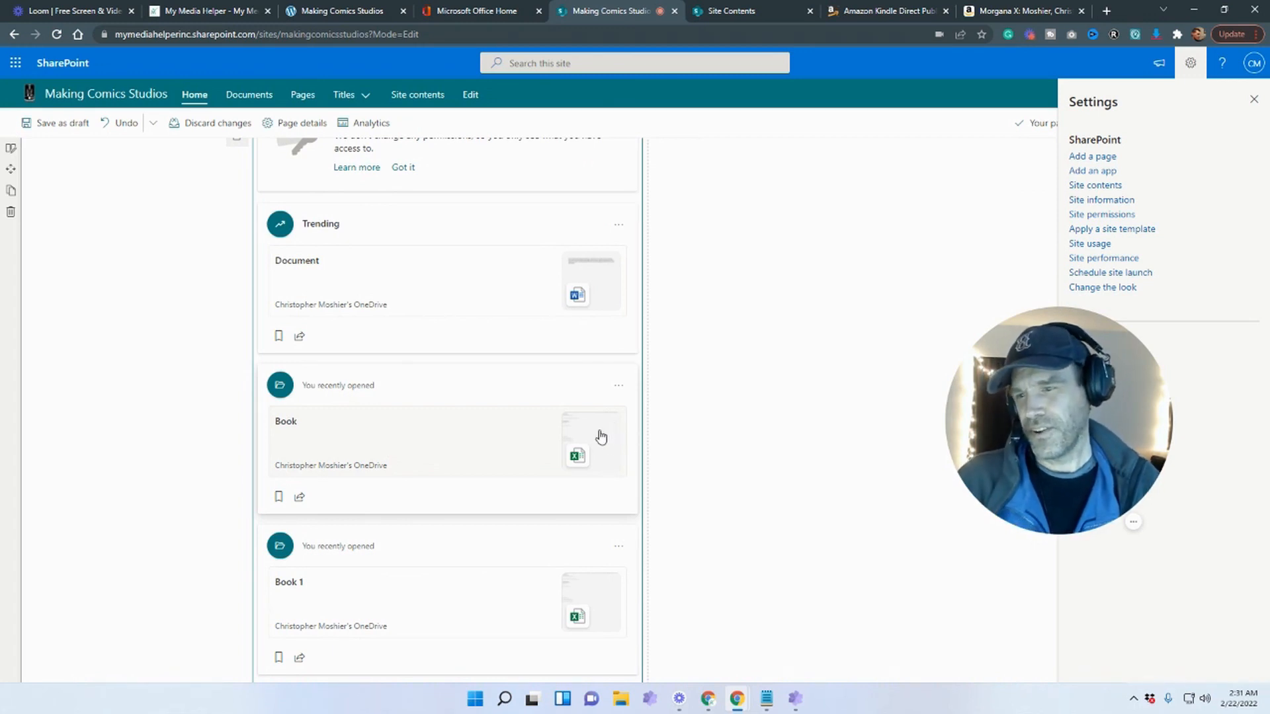
pyautogui.scroll(3, 599, 434)
# Set the My feed web part's maximum number of items to 4, and delete the web part
pyautogui.click(236, 266)
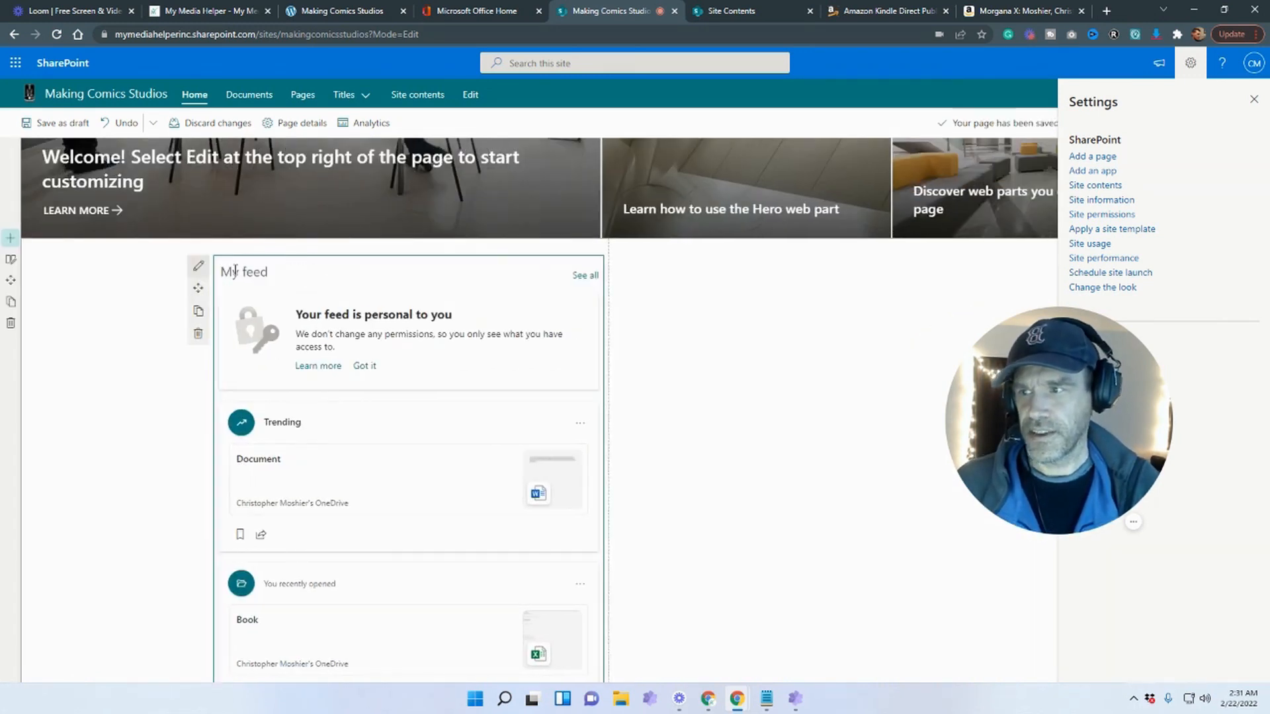
pyautogui.click(1253, 101)
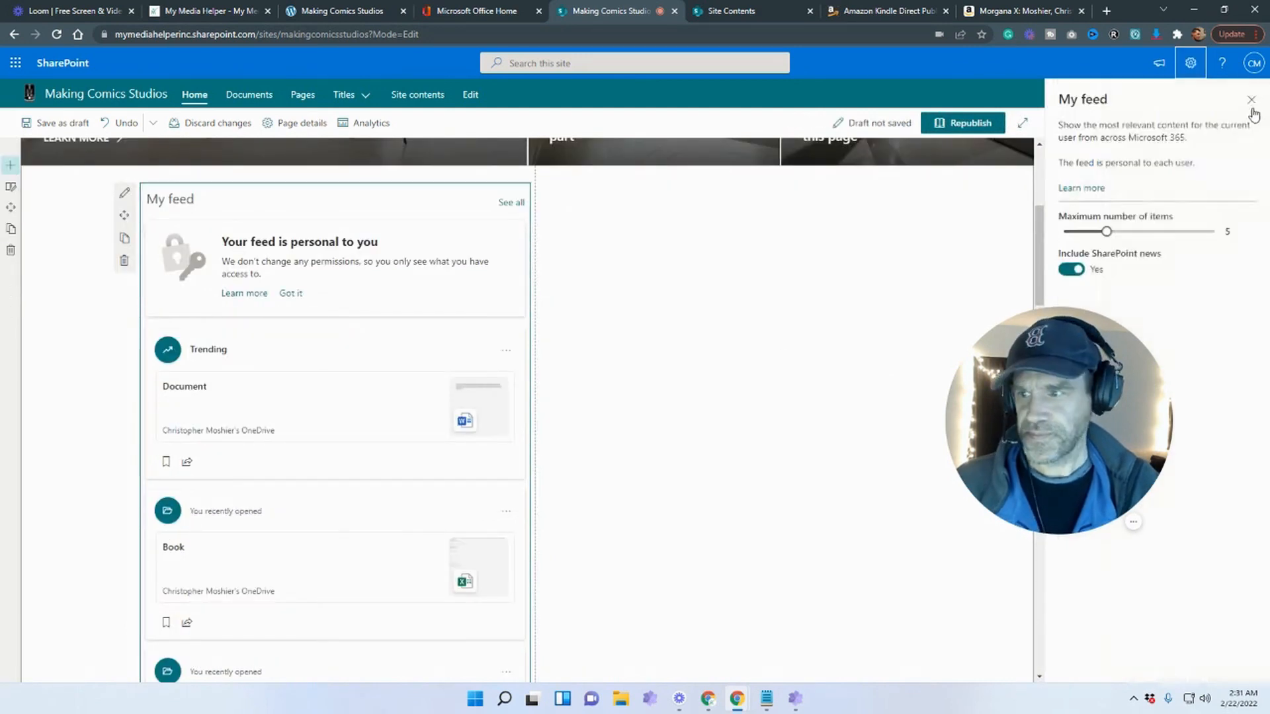
pyautogui.moveTo(1108, 234)
pyautogui.mouseDown()
pyautogui.moveTo(1222, 235)
pyautogui.moveTo(1094, 237)
pyautogui.mouseUp()
pyautogui.click(1073, 270)
pyautogui.click(1072, 269)
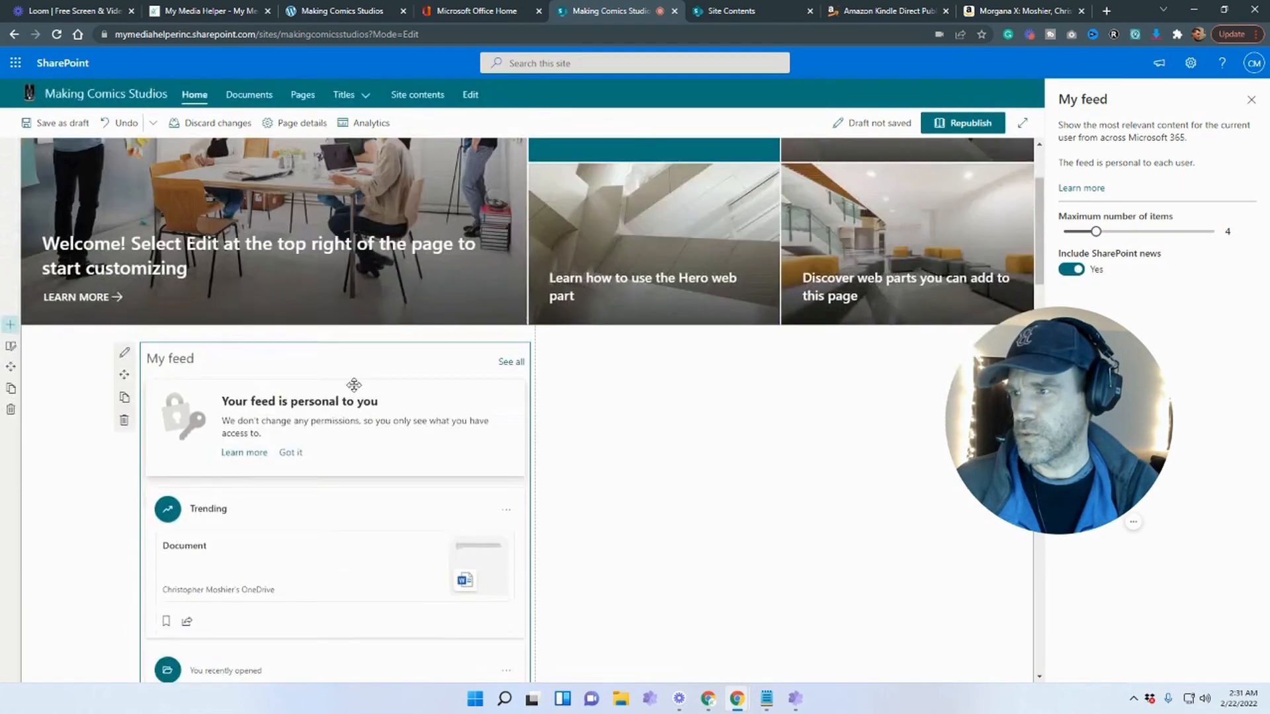
pyautogui.scroll(-2, 663, 484)
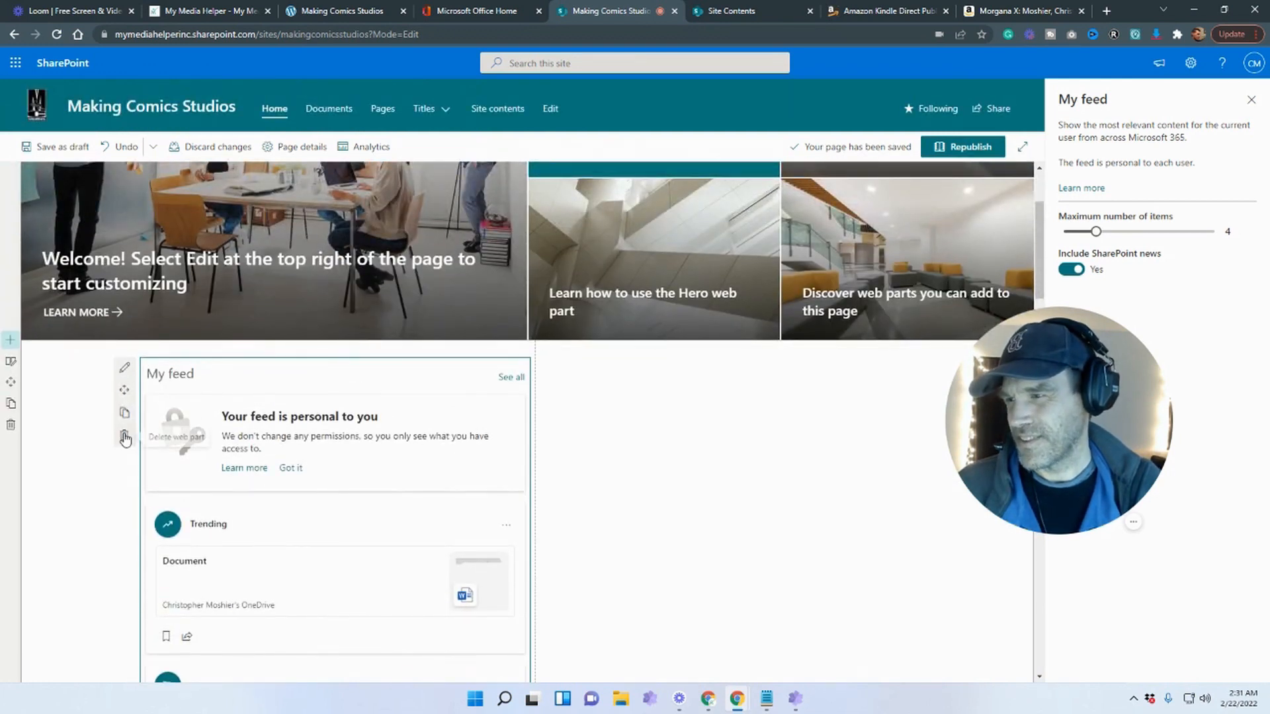
pyautogui.click(125, 435)
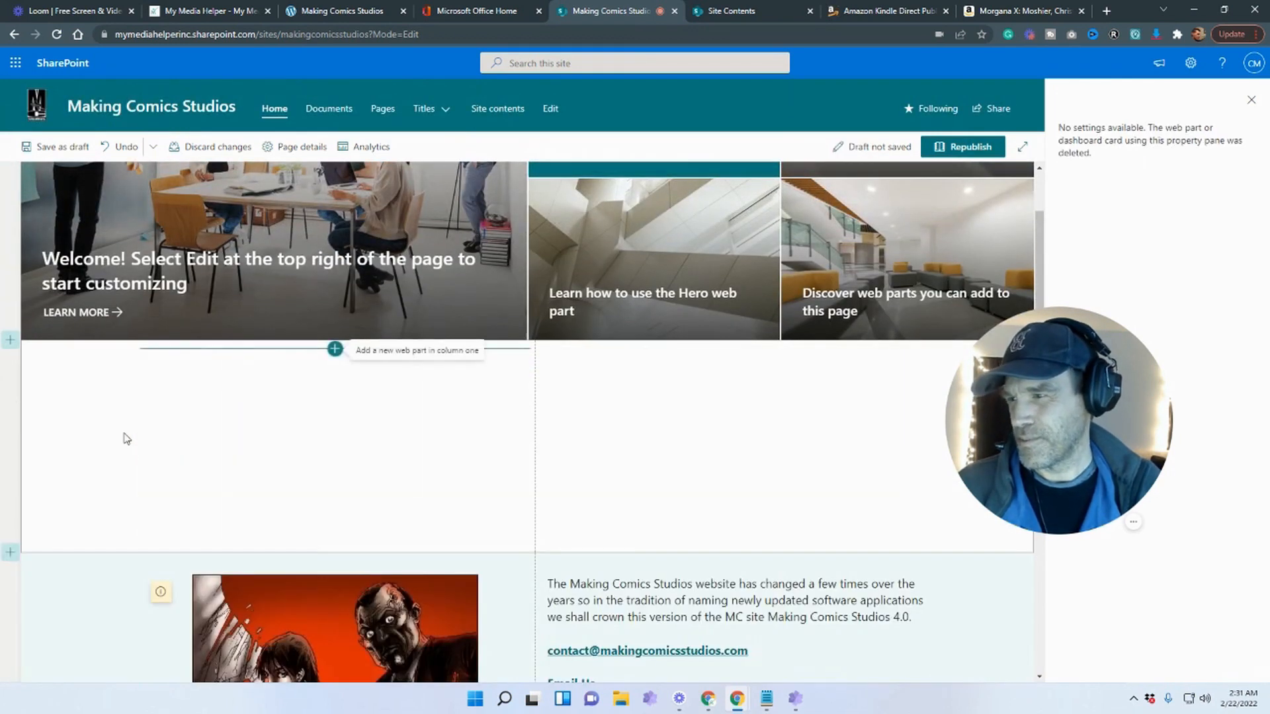
pyautogui.click(336, 349)
pyautogui.scroll(-2, 391, 483)
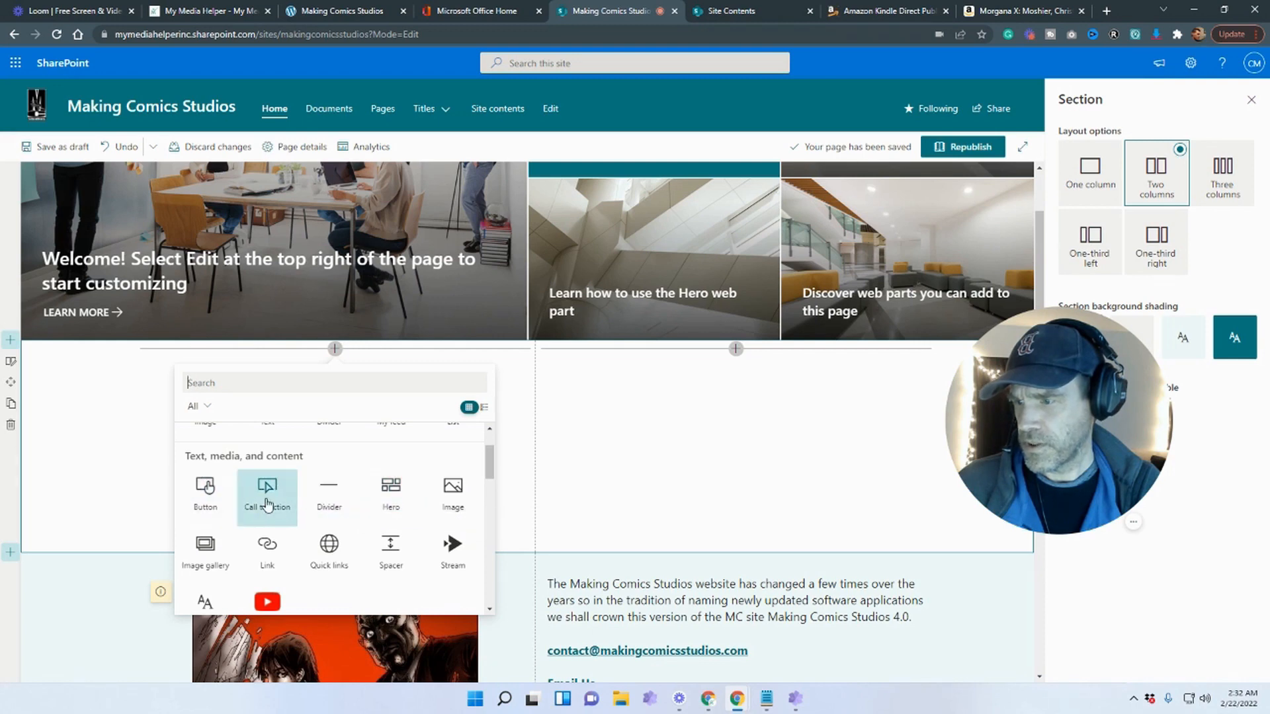
pyautogui.click(391, 496)
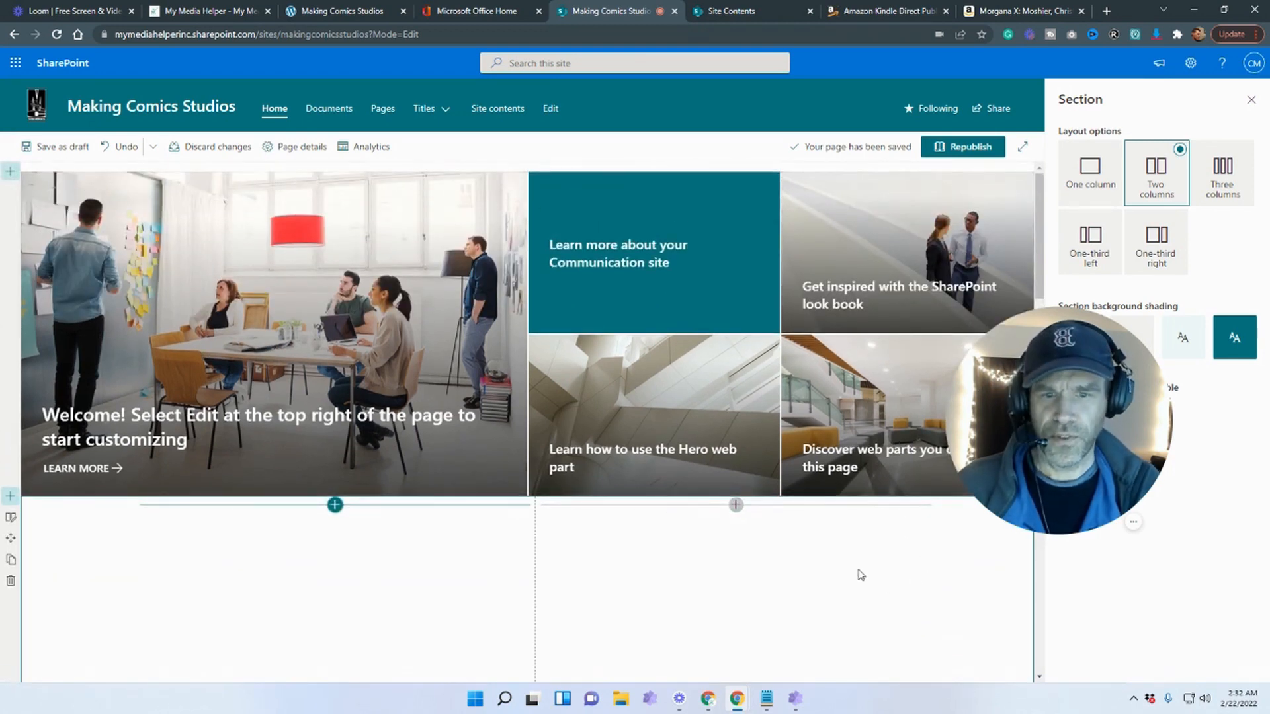
# Delete the empty two-column section beneath the hero and save the home page as a draft
pyautogui.scroll(-2, 789, 556)
pyautogui.click(10, 449)
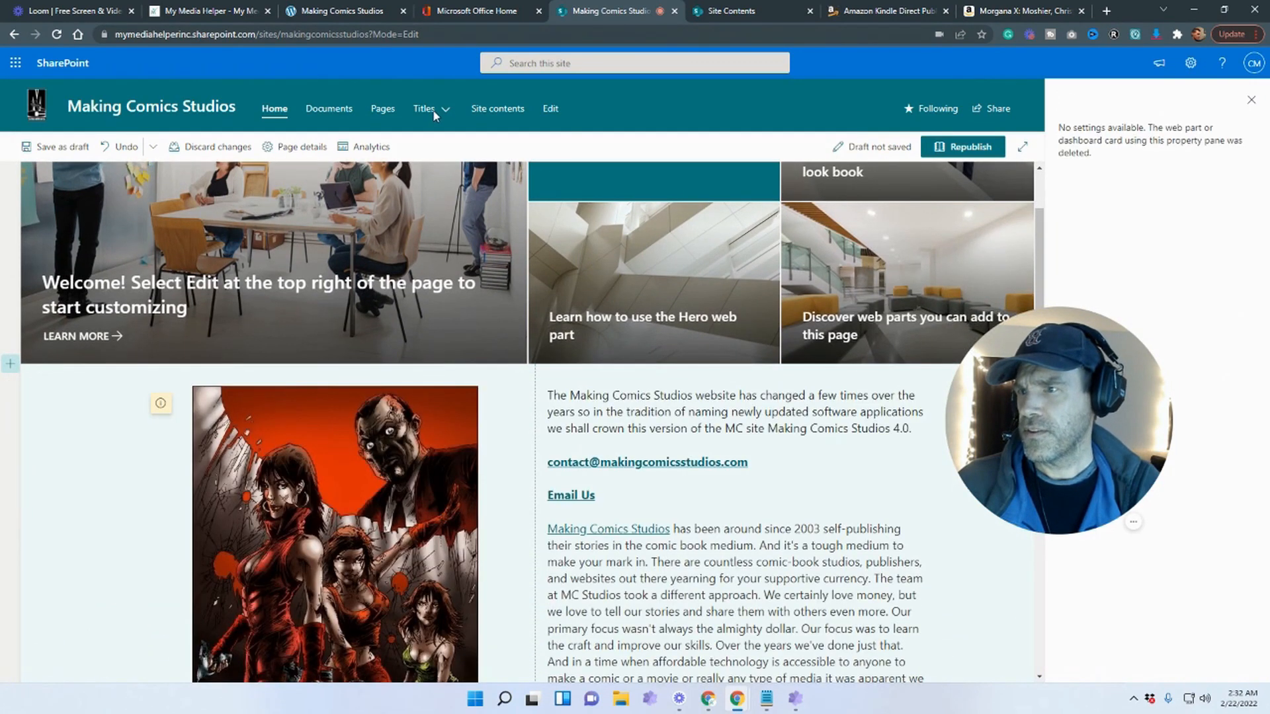
pyautogui.click(1251, 100)
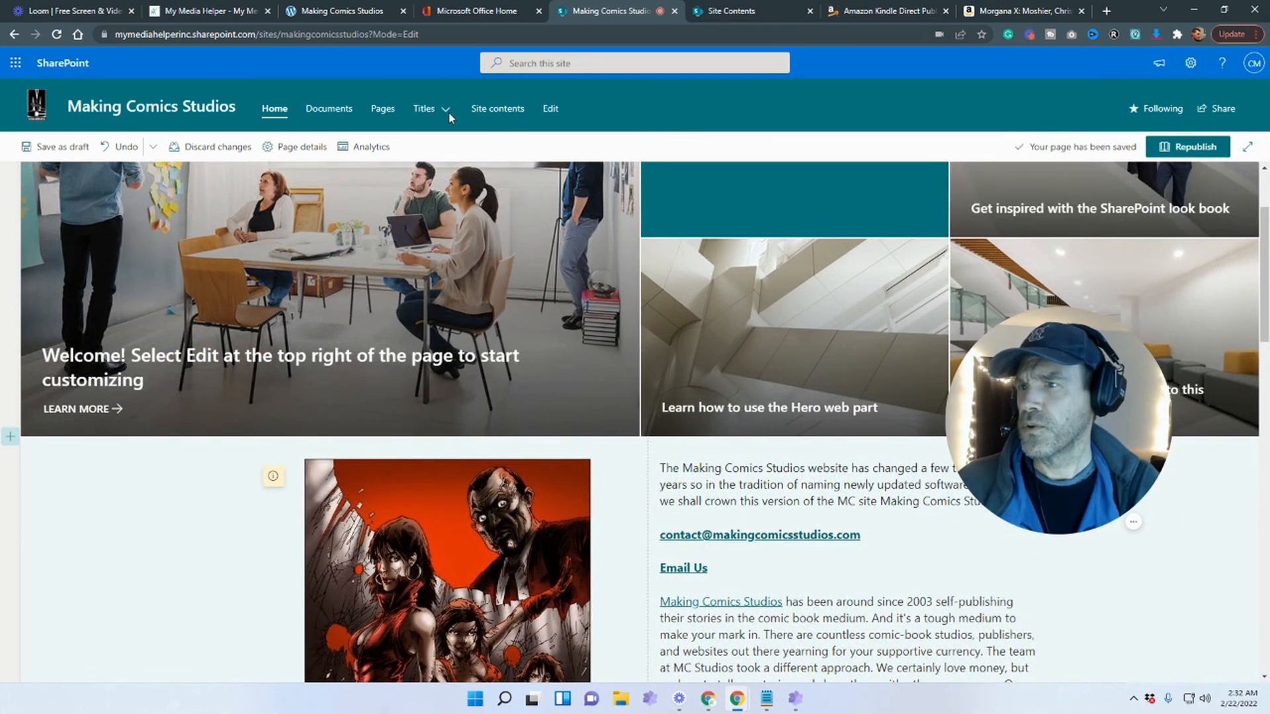
pyautogui.scroll(1, 378, 173)
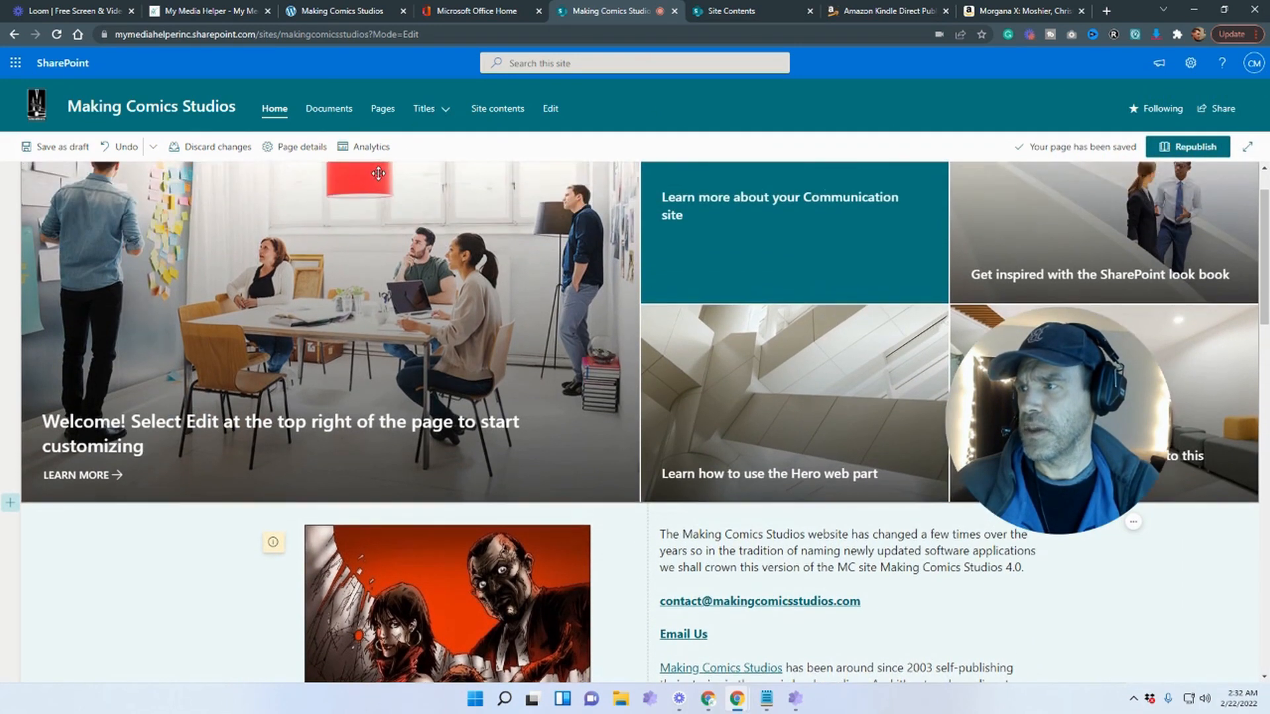
pyautogui.click(57, 147)
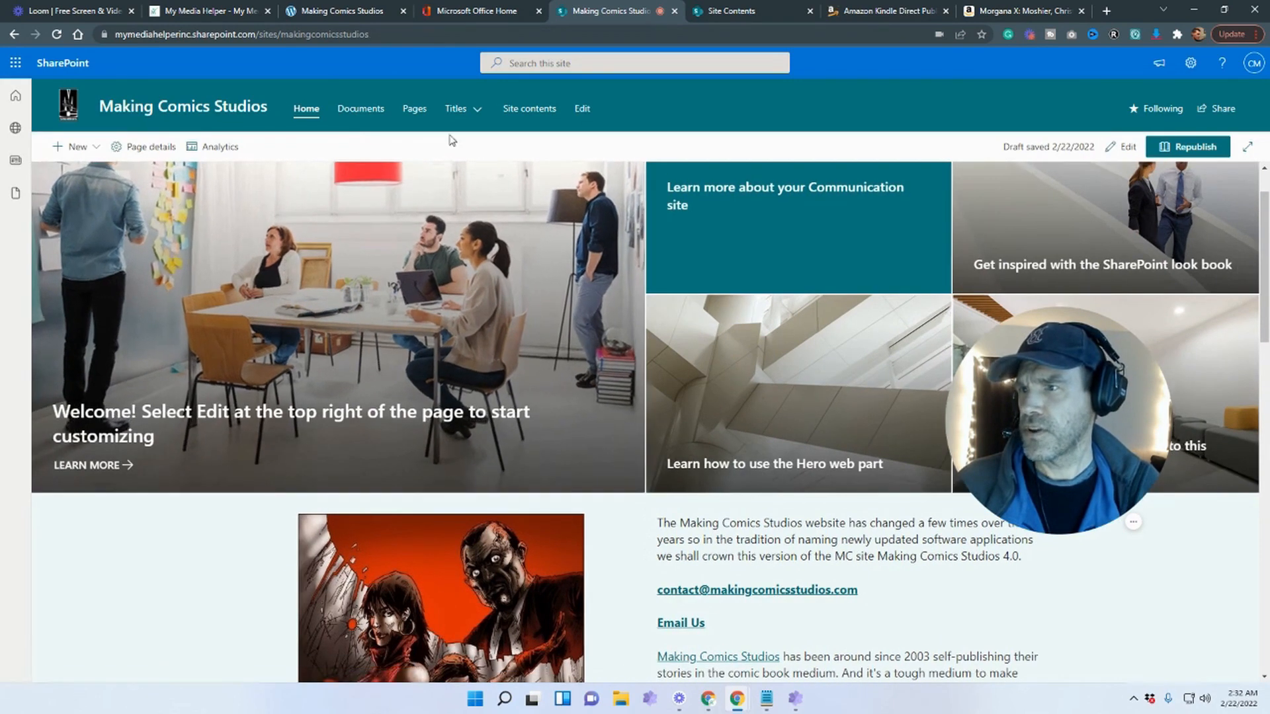
# Open the Gems page listed under Titles in the site navigation
pyautogui.click(469, 109)
pyautogui.click(459, 135)
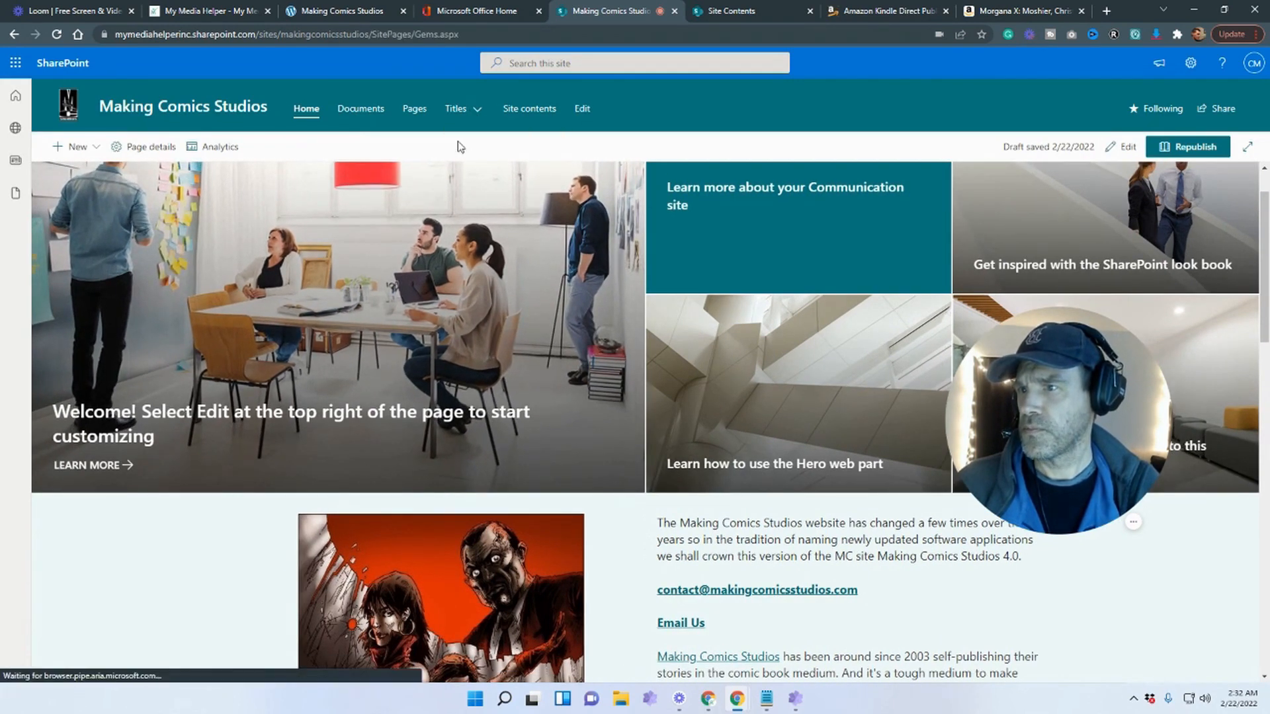
pyautogui.scroll(-2, 768, 352)
pyautogui.scroll(2, 771, 352)
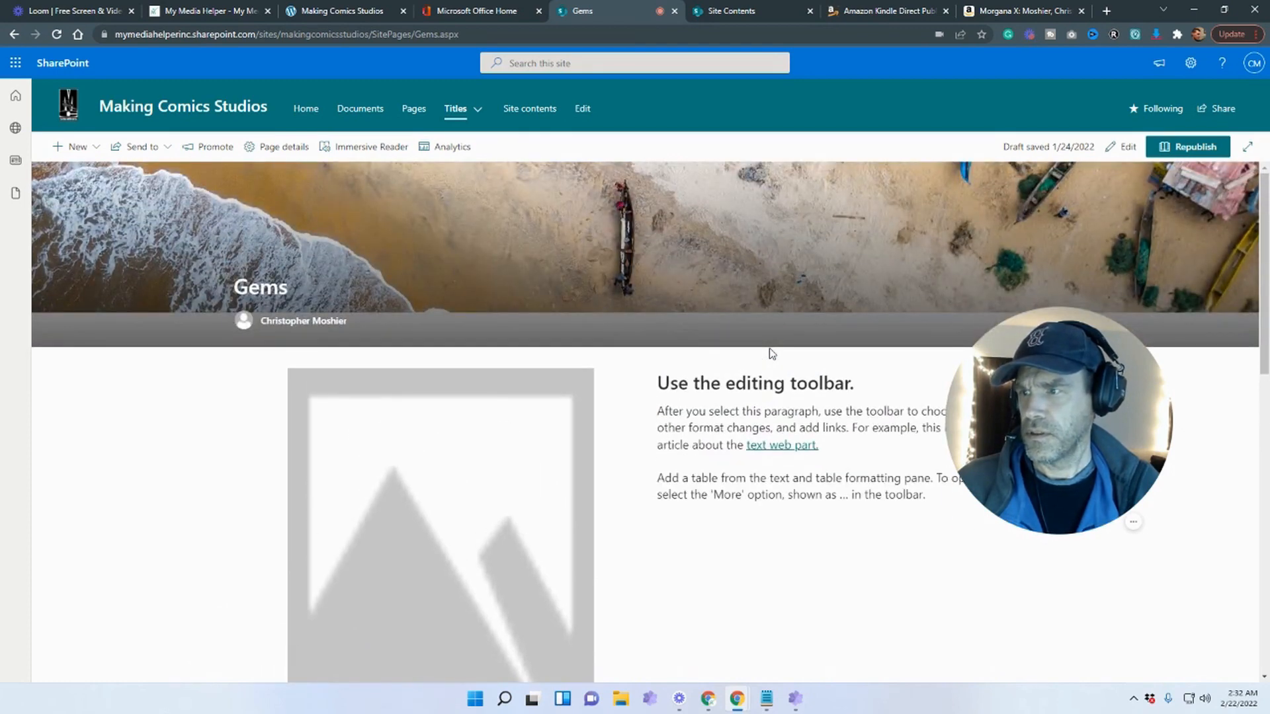
# Compare the options for creating new content on the Gems page with those on the home page
pyautogui.click(94, 158)
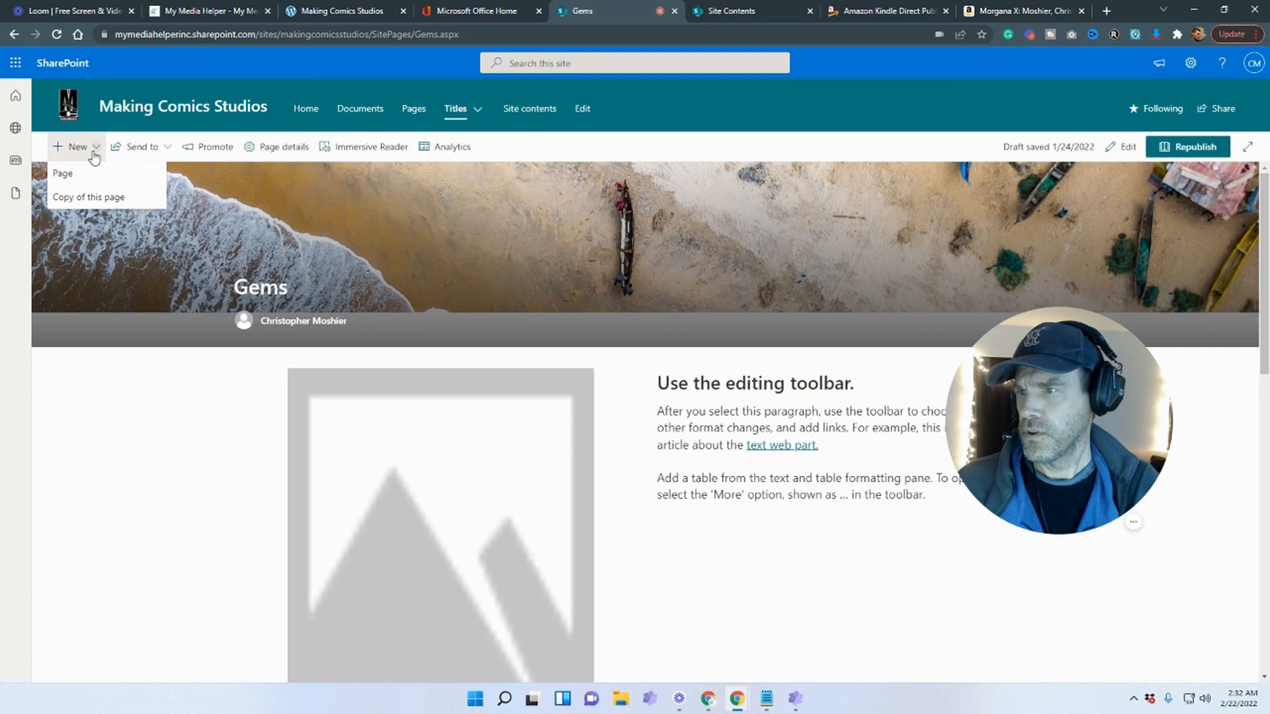
pyautogui.click(156, 475)
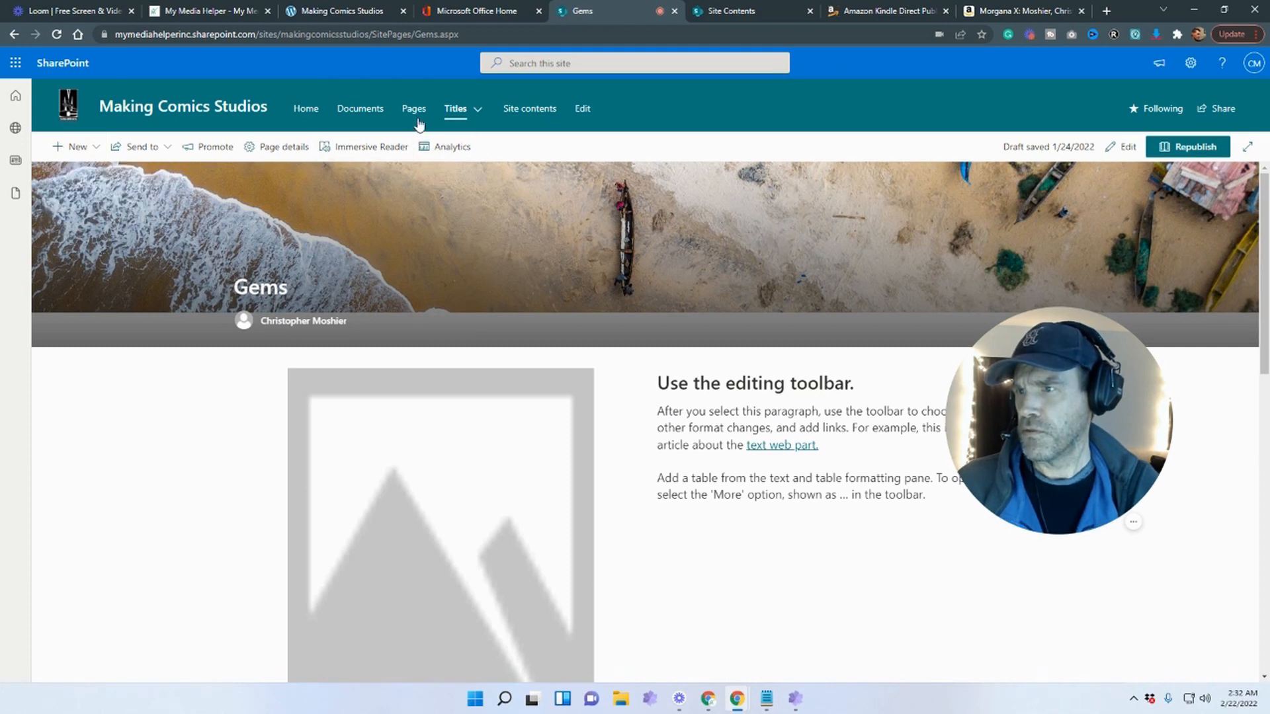
pyautogui.click(135, 111)
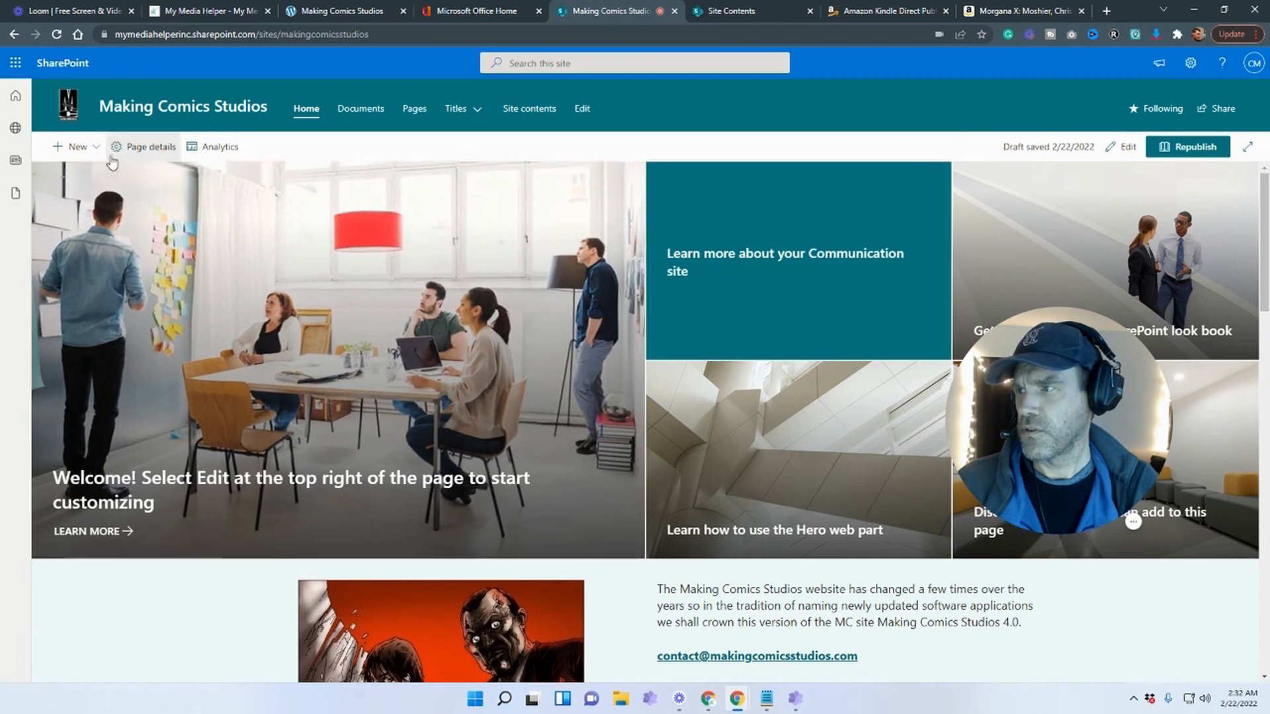
pyautogui.click(77, 146)
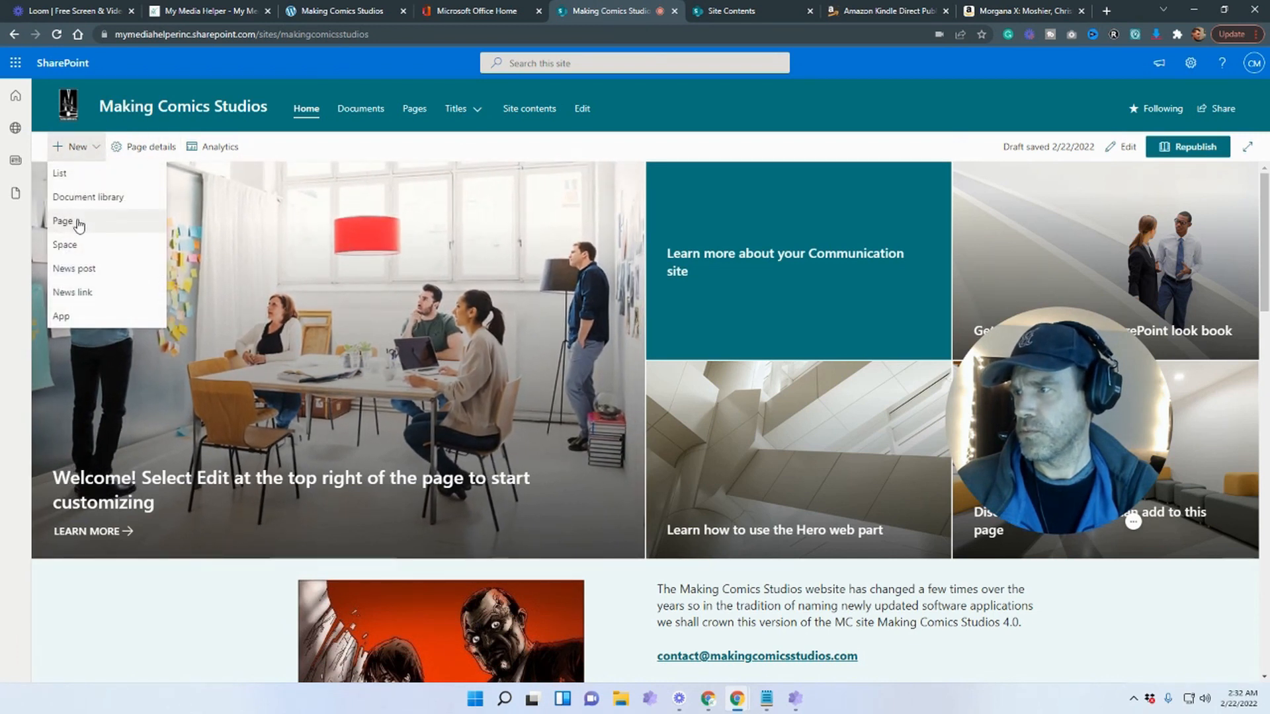
pyautogui.click(476, 116)
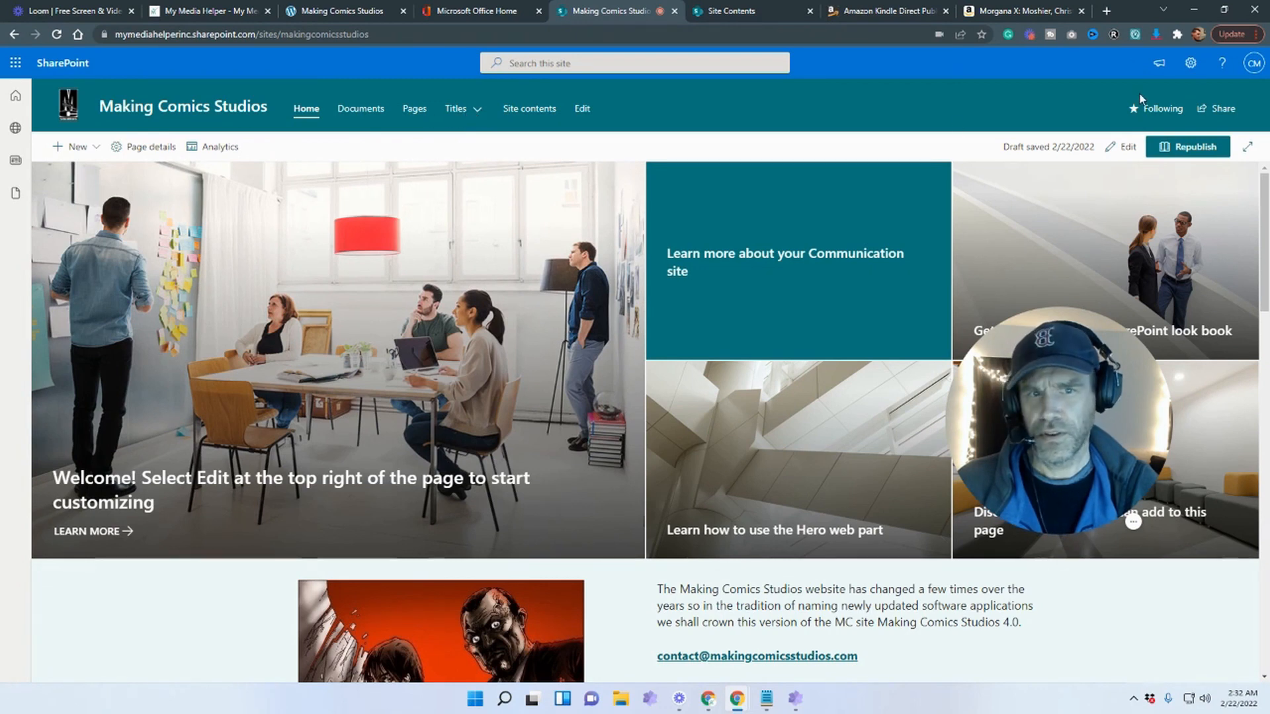
pyautogui.click(458, 111)
pyautogui.click(463, 137)
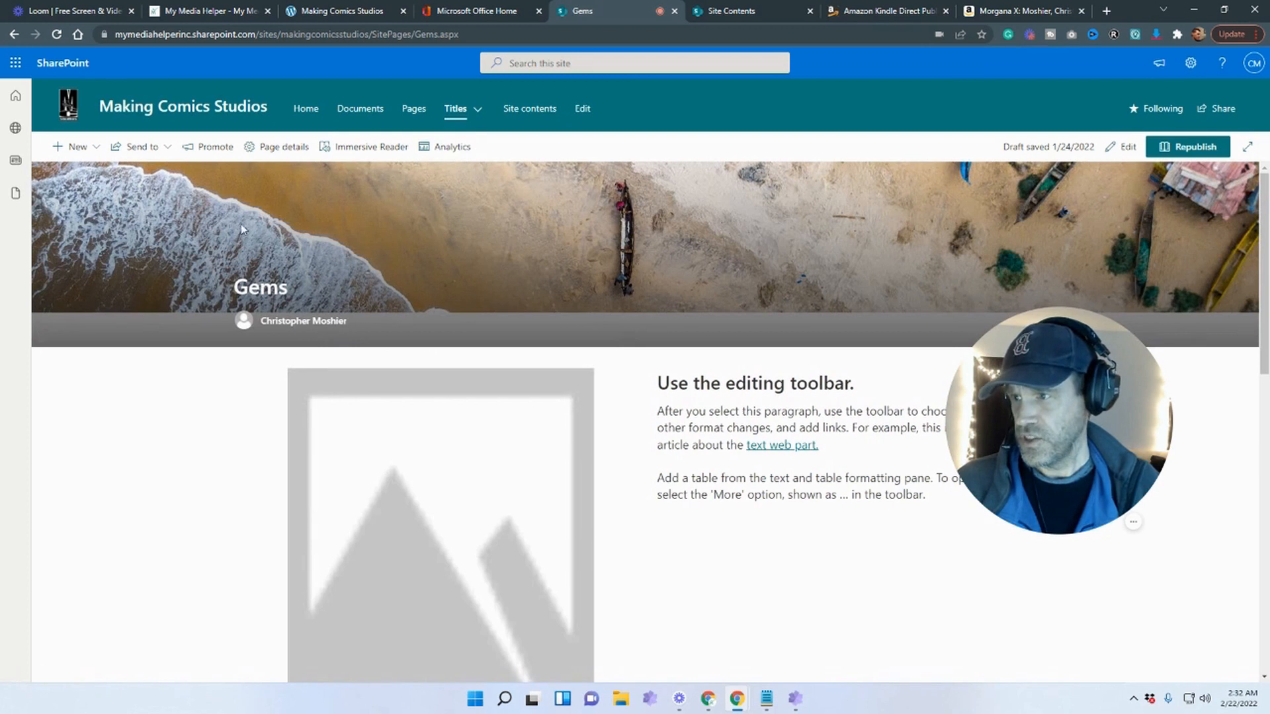
pyautogui.click(95, 151)
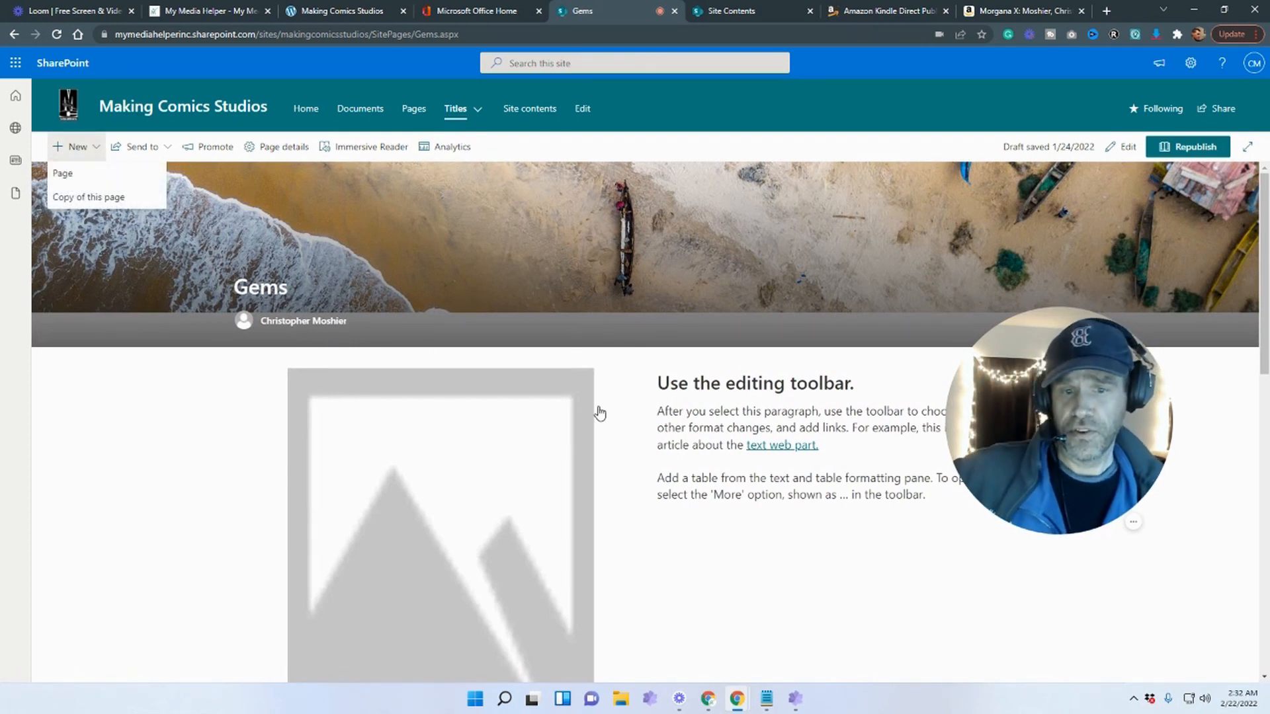
pyautogui.click(760, 635)
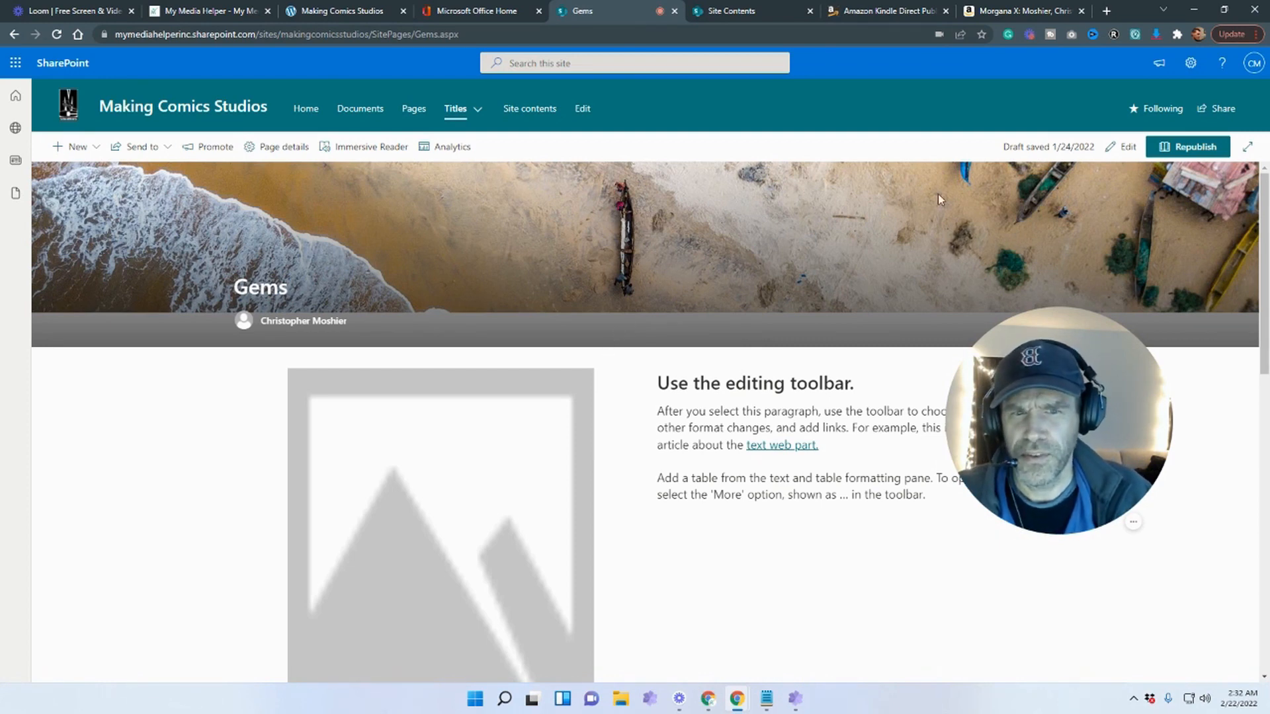
# Edit the Gems page and replace its title banner image with gems-poster-001 from the recent images
pyautogui.click(1123, 146)
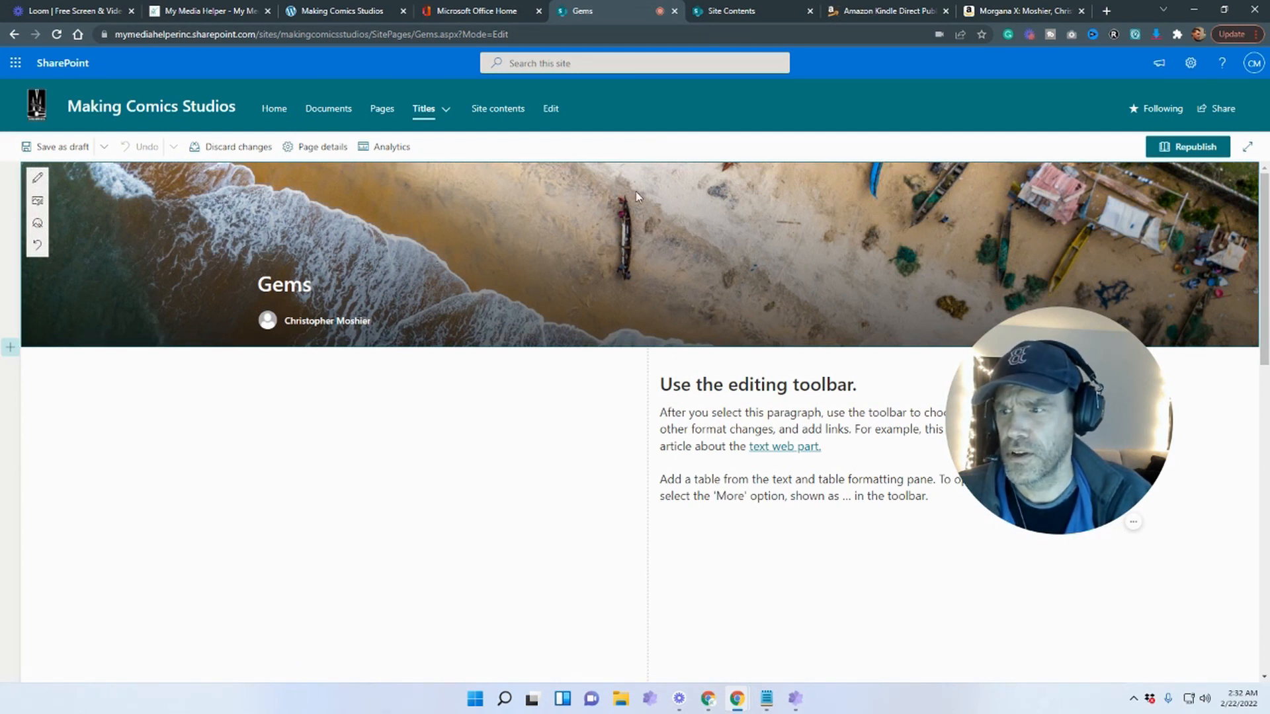
pyautogui.click(37, 201)
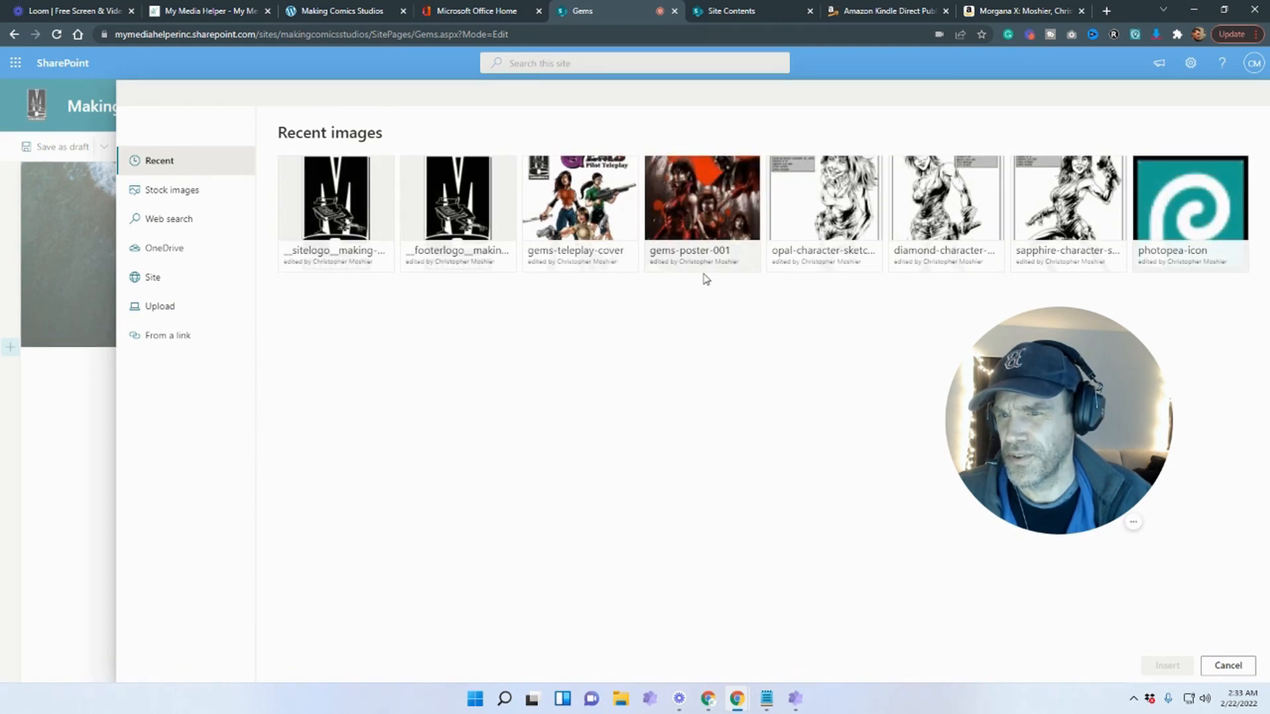
pyautogui.click(746, 170)
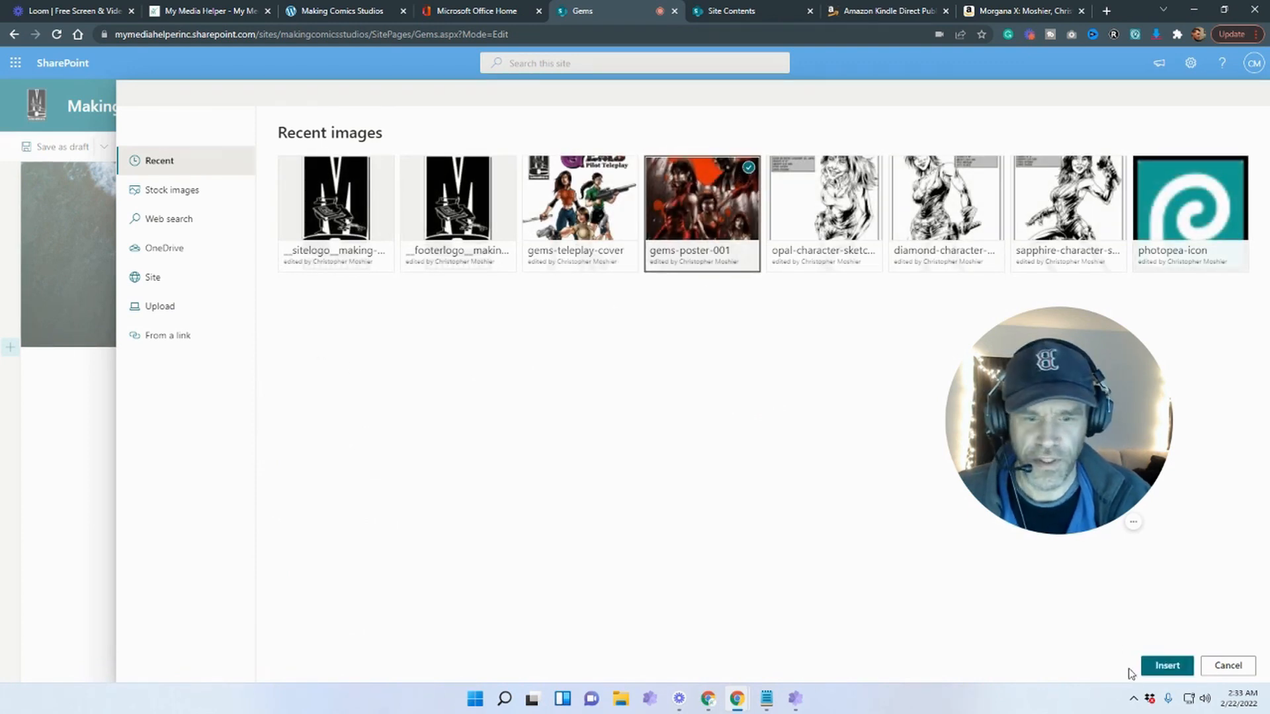
pyautogui.click(1168, 666)
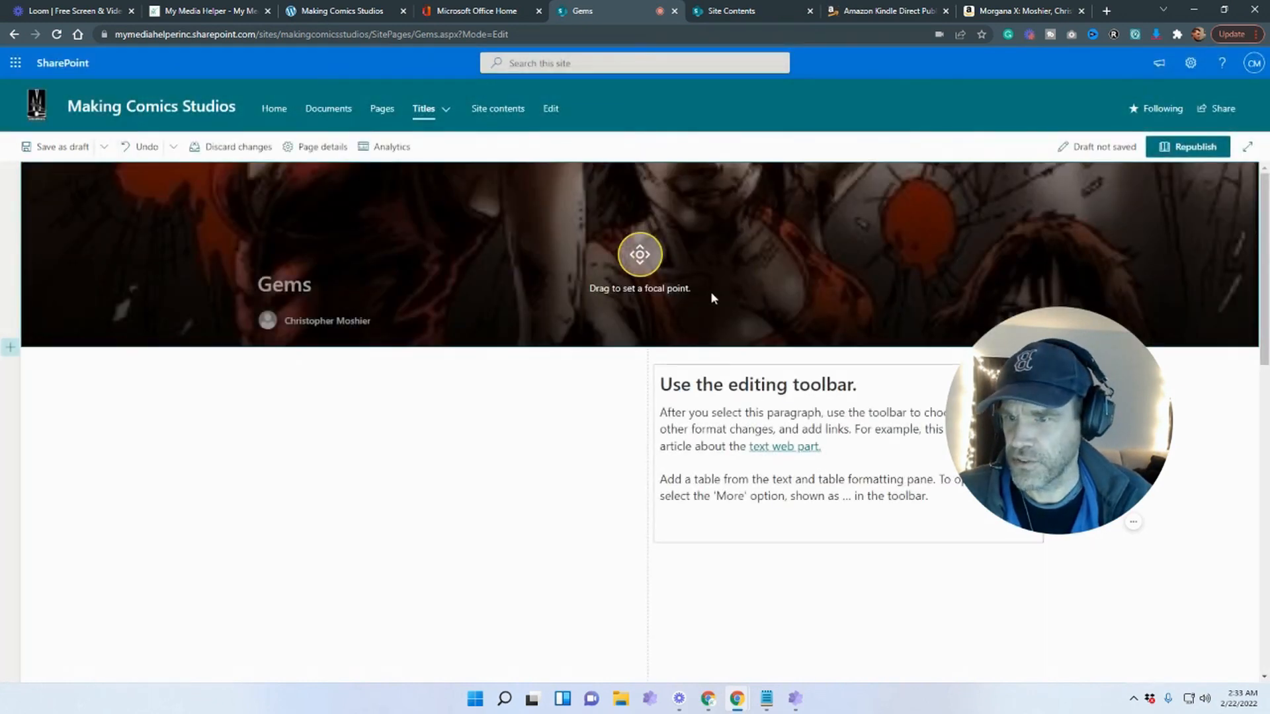
# Move the Gems banner's focal point up to the characters' faces and save the page as a draft
pyautogui.moveTo(648, 270); pyautogui.dragTo(658, 207)
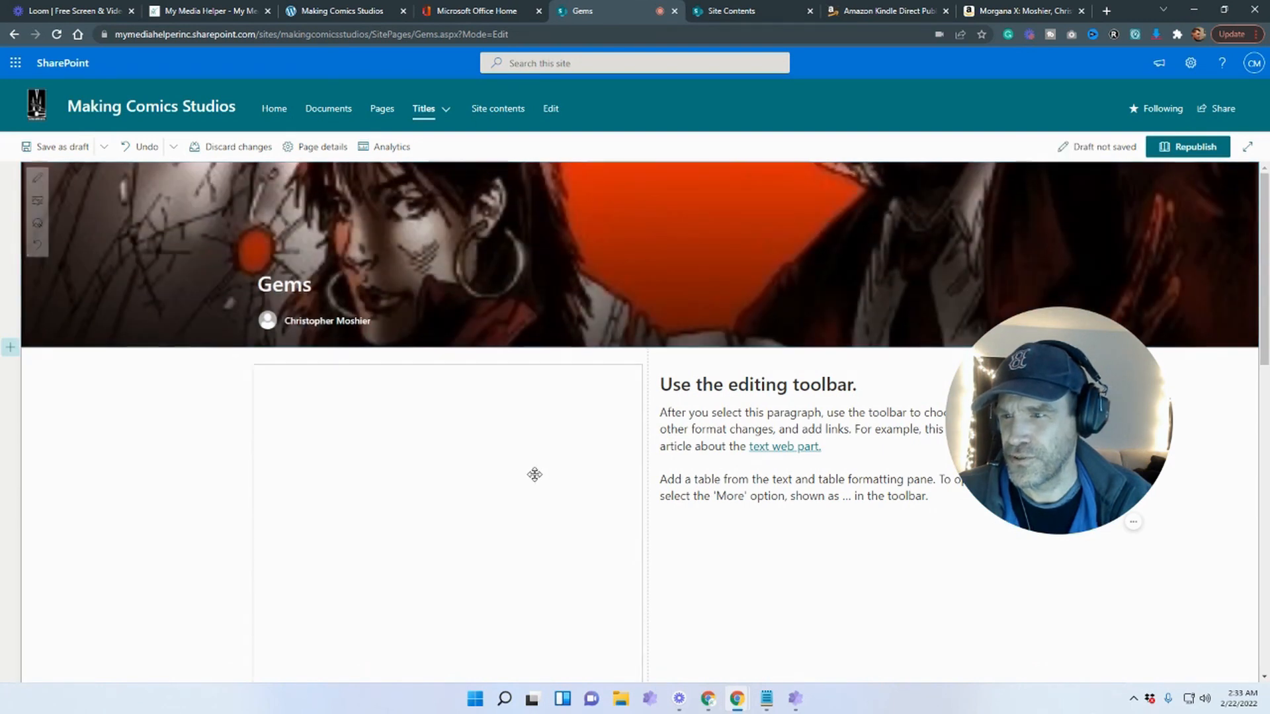
pyautogui.click(533, 474)
pyautogui.scroll(2, 175, 420)
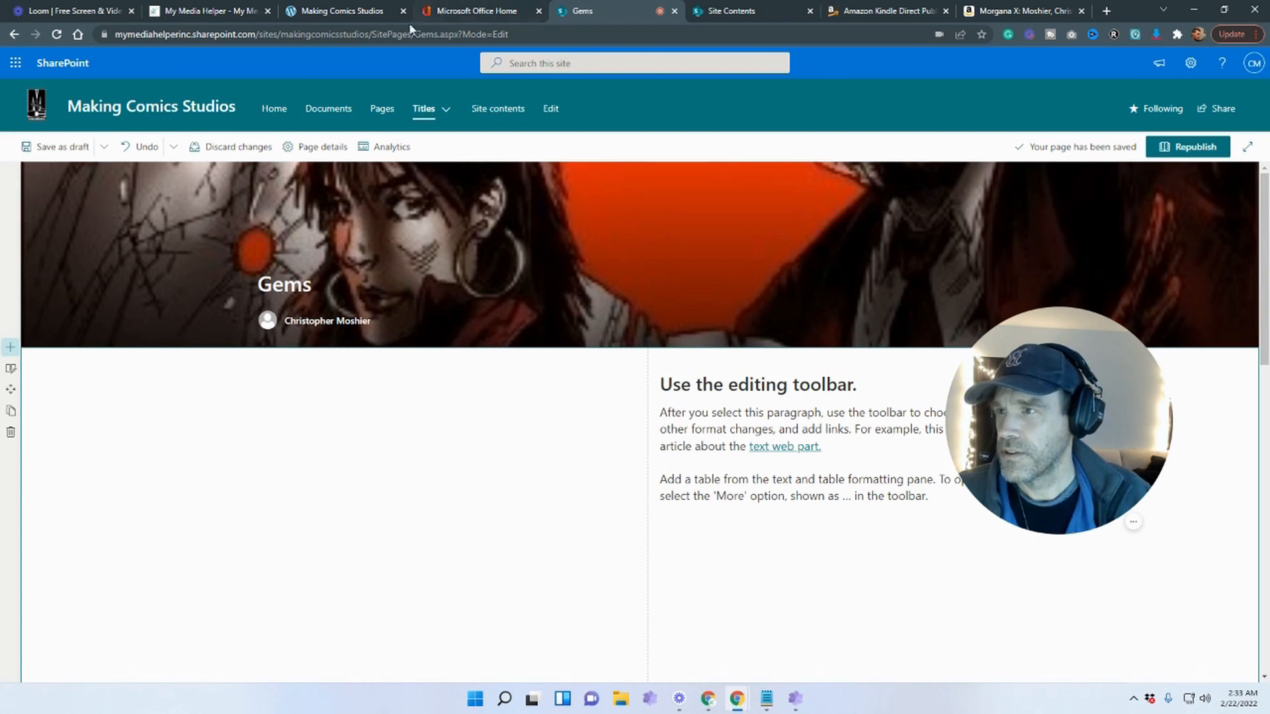
pyautogui.click(61, 146)
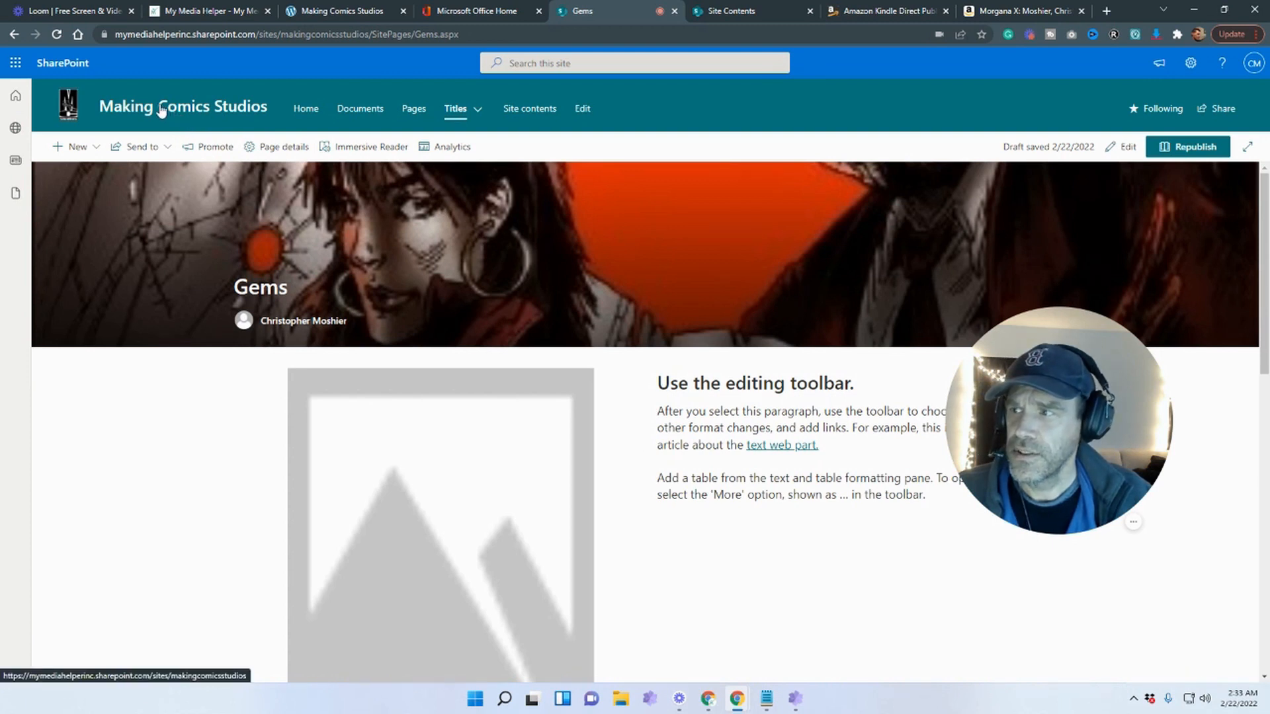
# Open the site's home page in a separate browser tab, place that tab before the Gems tab, and return to Gems
pyautogui.rightClick(161, 111)
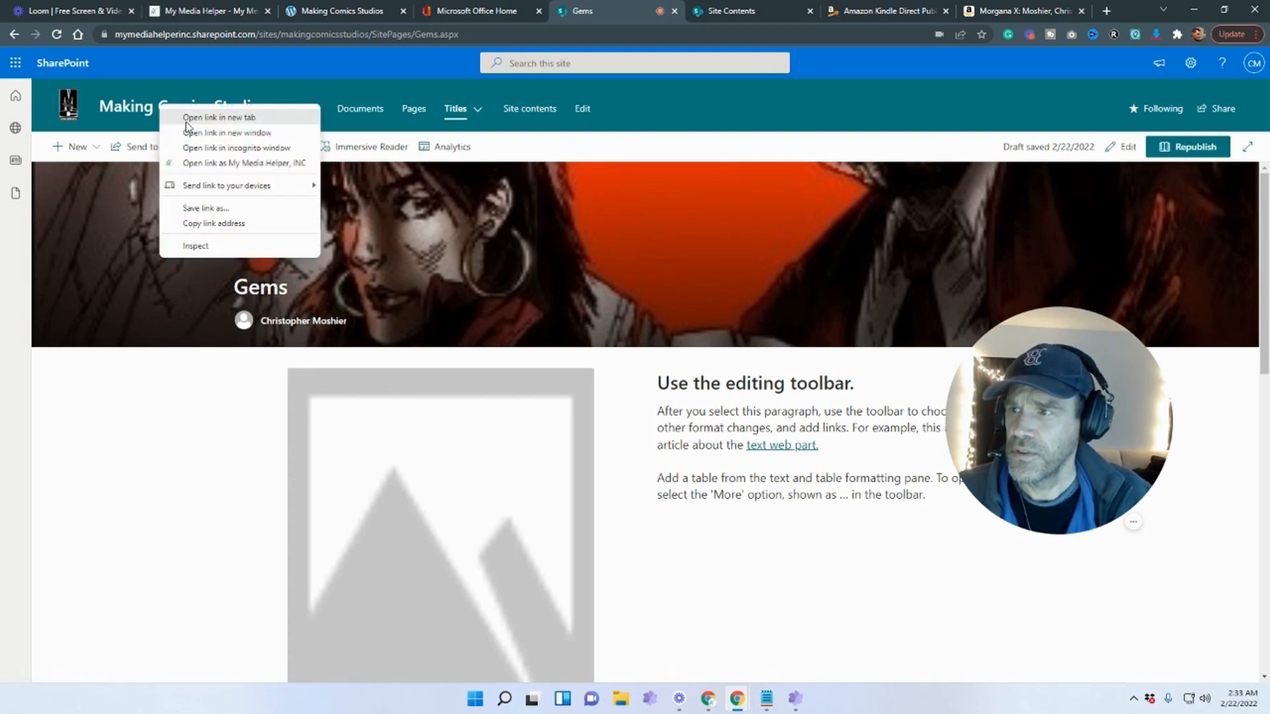
pyautogui.click(186, 119)
pyautogui.moveTo(785, 12); pyautogui.dragTo(554, 15)
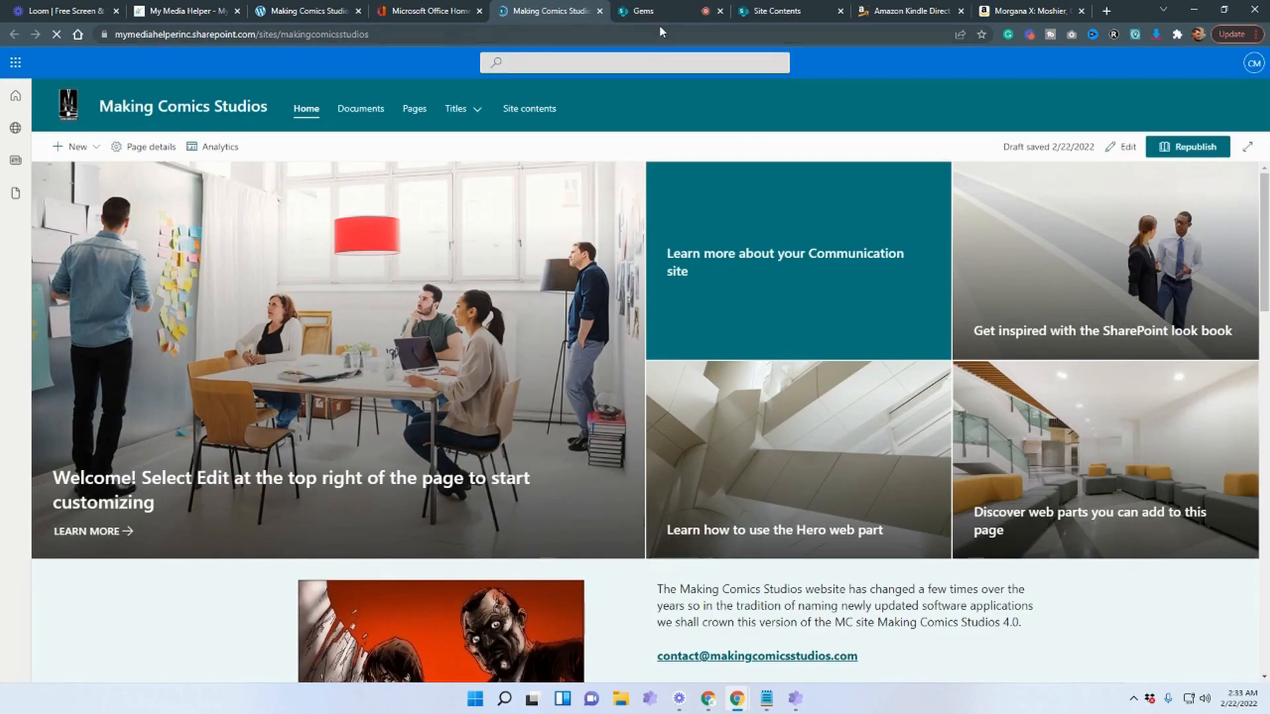
pyautogui.click(653, 9)
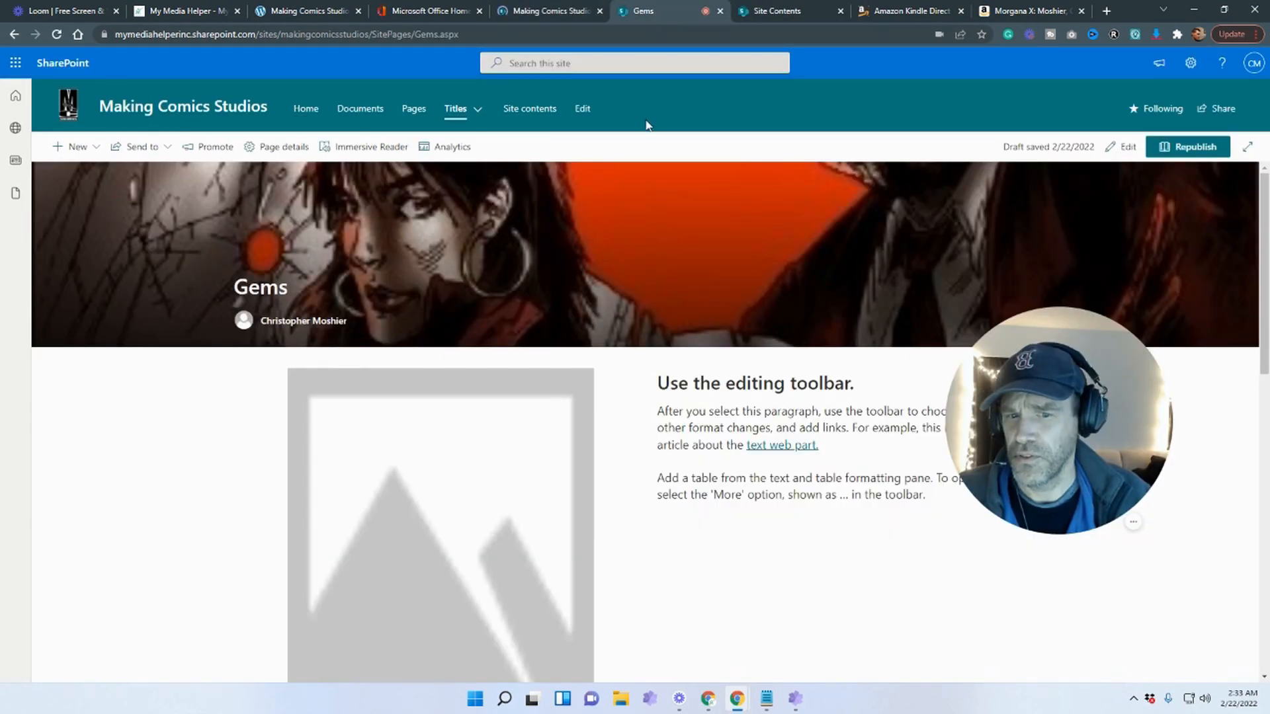
# Put the home page into edit mode and open the Hero web part's layout settings
pyautogui.click(548, 12)
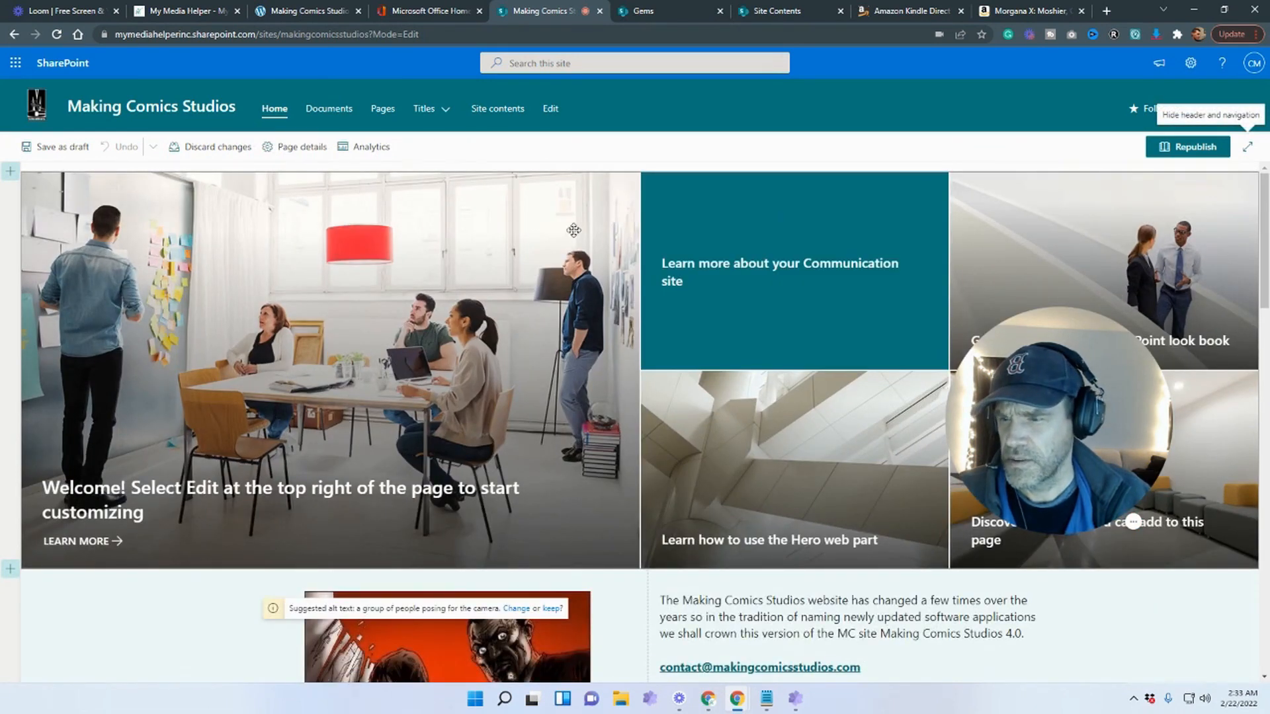
pyautogui.click(487, 317)
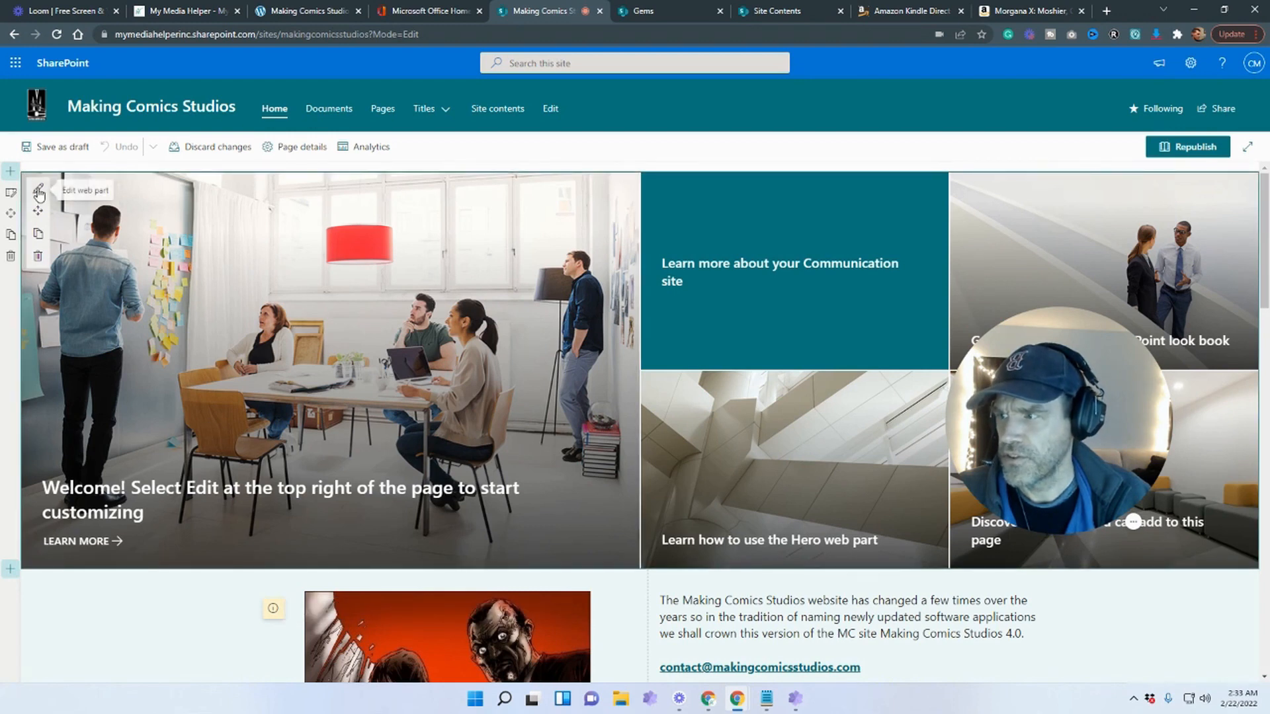
pyautogui.moveTo(1062, 375); pyautogui.dragTo(1106, 521)
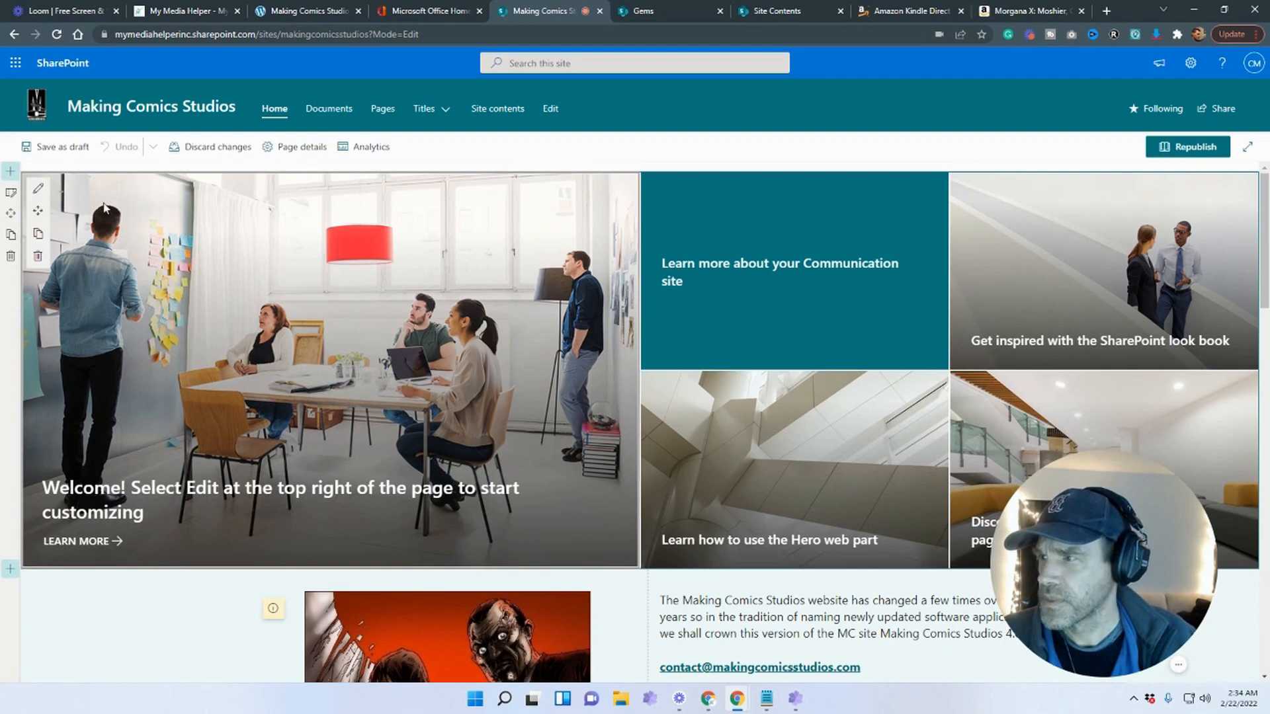
pyautogui.click(195, 245)
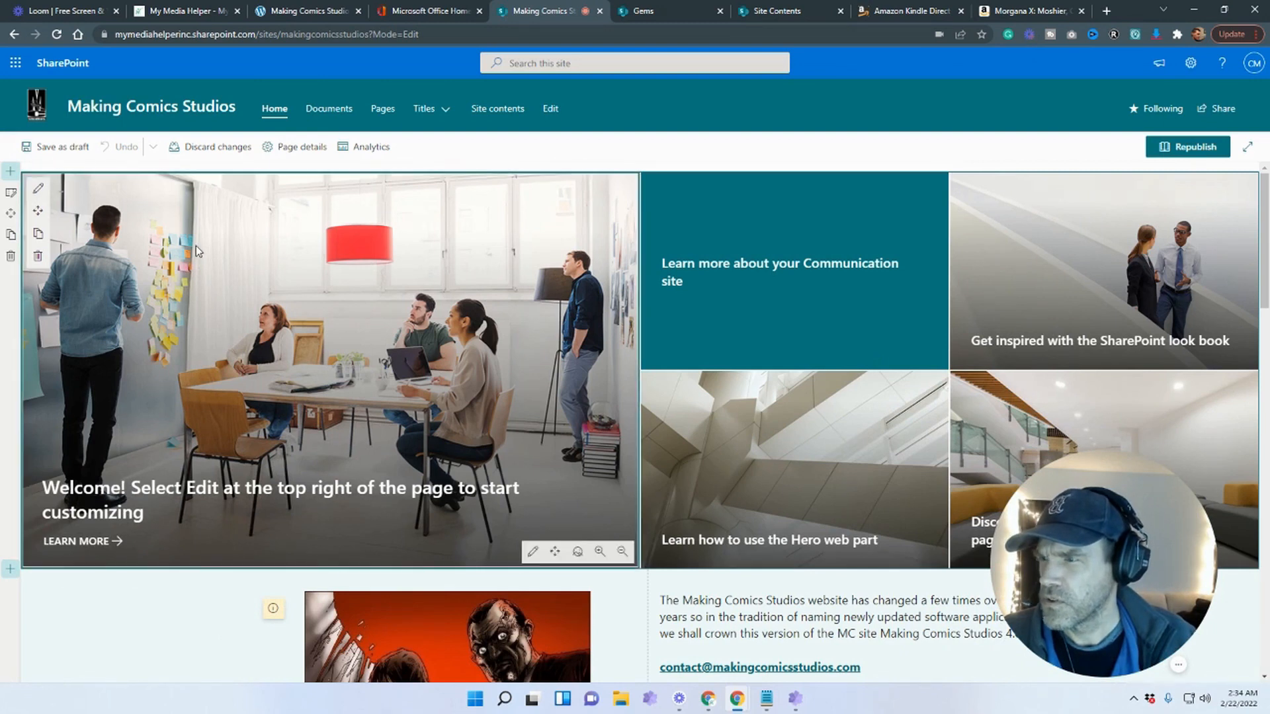
pyautogui.click(38, 190)
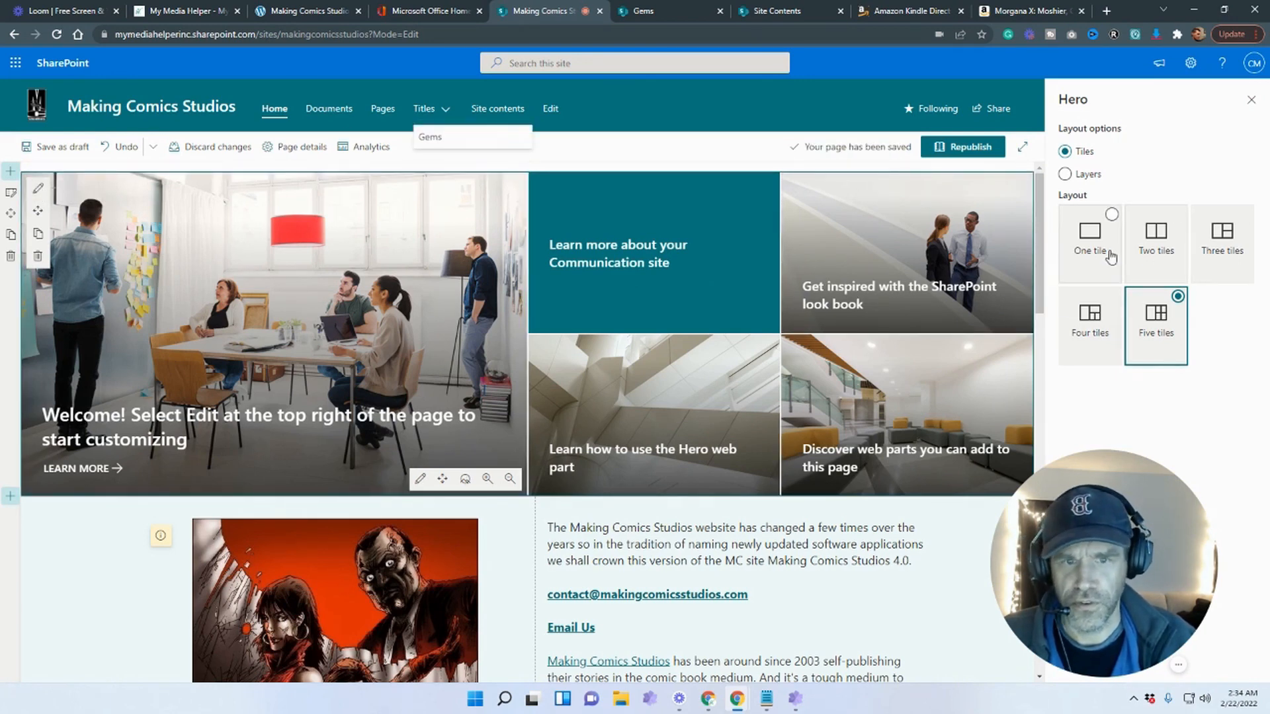
# Try the hero's one- to four-tile layouts and set it back to Five tiles
pyautogui.click(1091, 245)
pyautogui.click(1158, 246)
pyautogui.click(1232, 262)
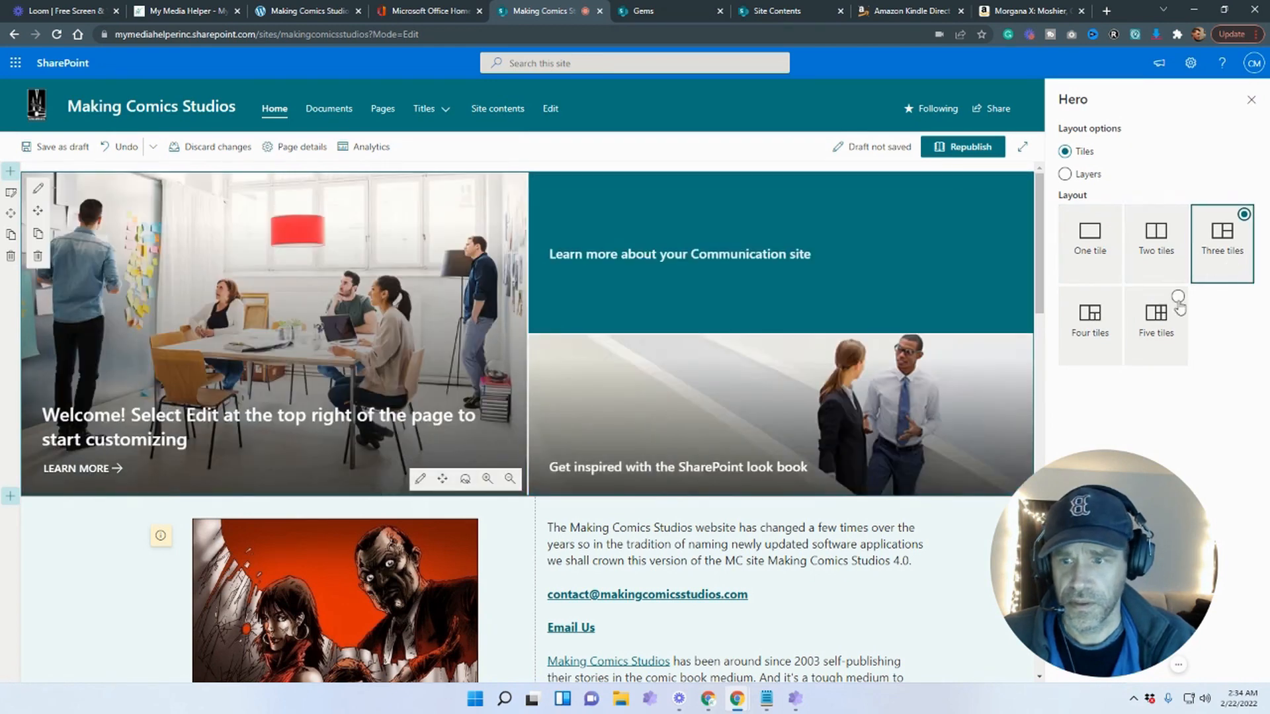
pyautogui.click(1112, 319)
pyautogui.click(1169, 329)
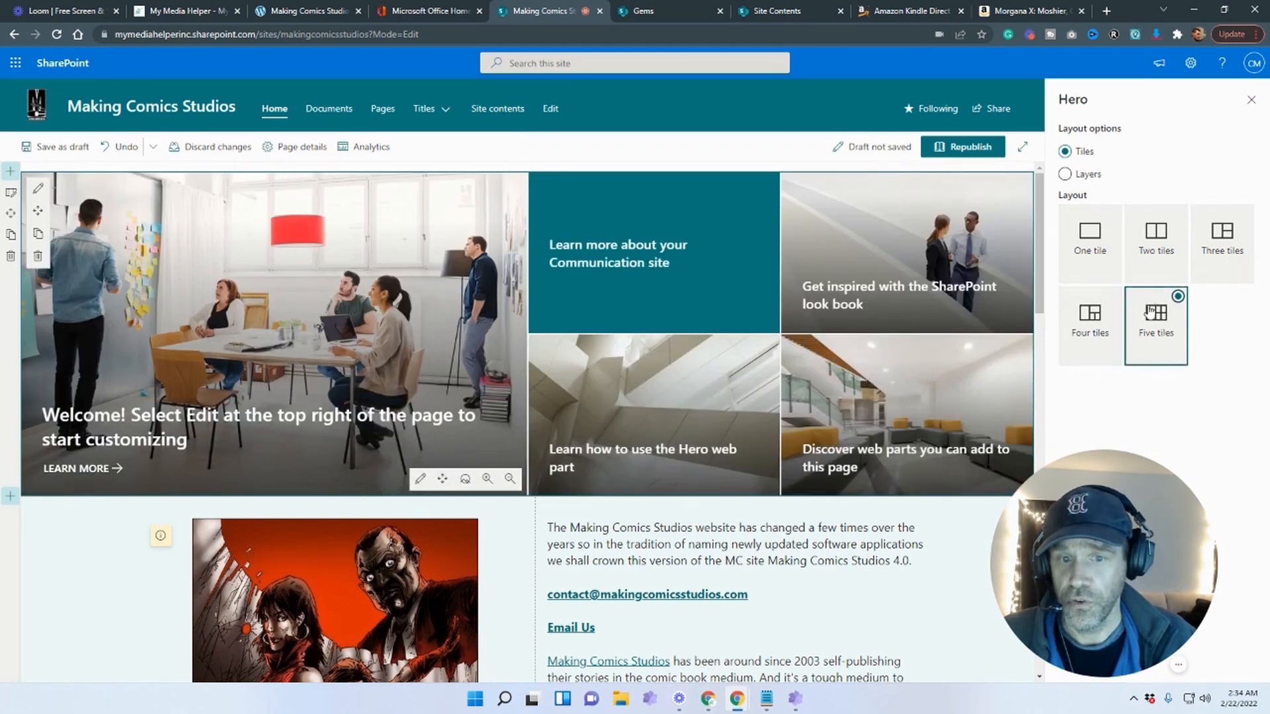
pyautogui.click(1091, 246)
pyautogui.click(1170, 266)
pyautogui.click(1215, 265)
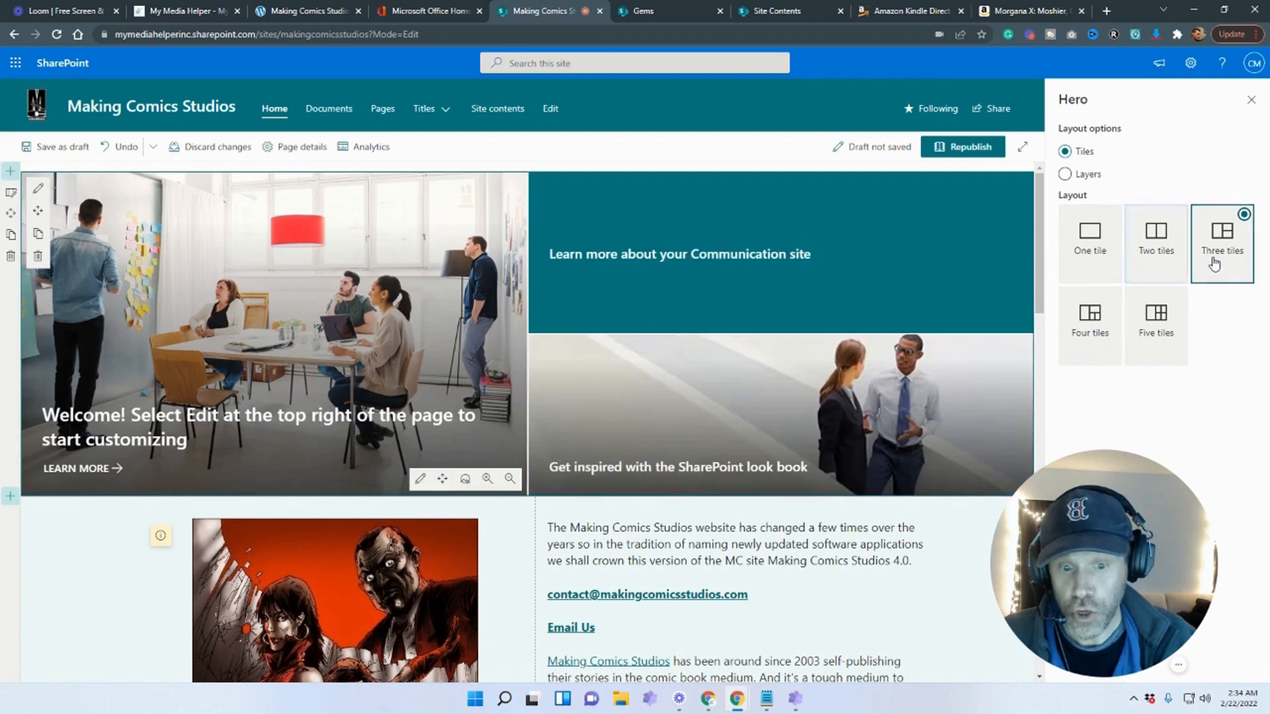
pyautogui.click(1095, 327)
pyautogui.click(1161, 340)
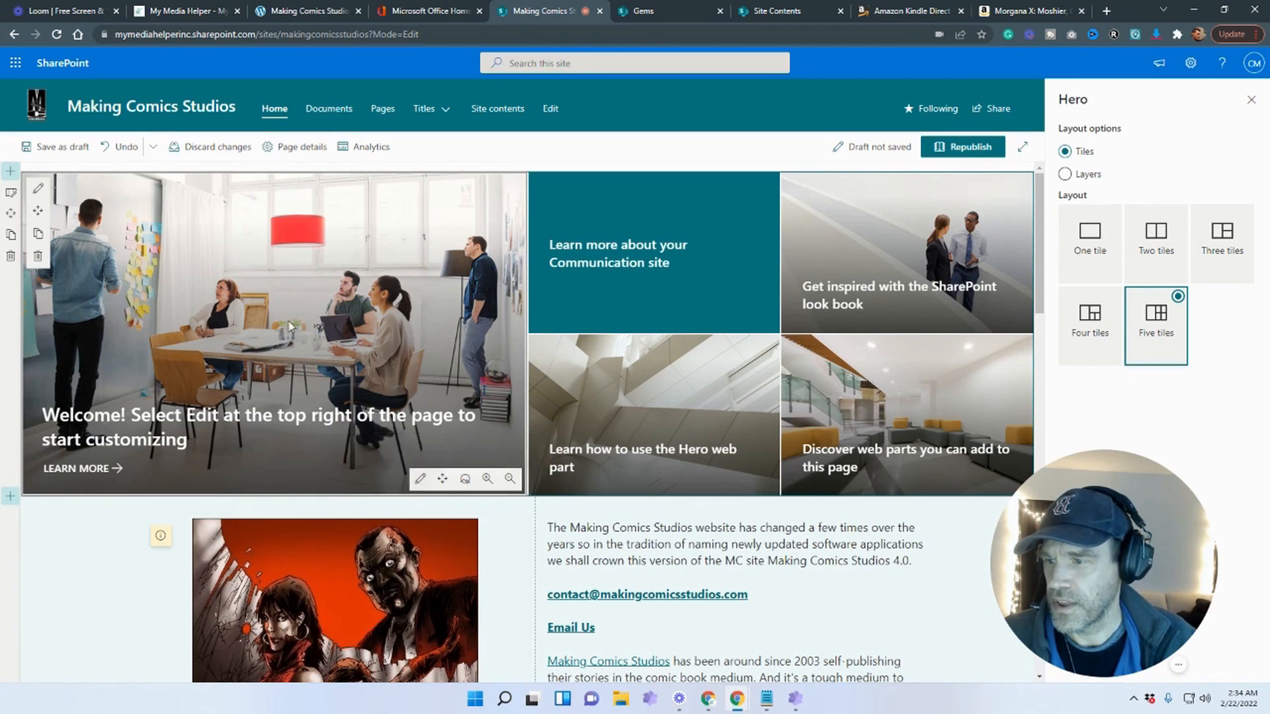
# Retitle the large hero tile "Gems! Description of Concept" and set its background image to Auto-selected image
pyautogui.click(420, 478)
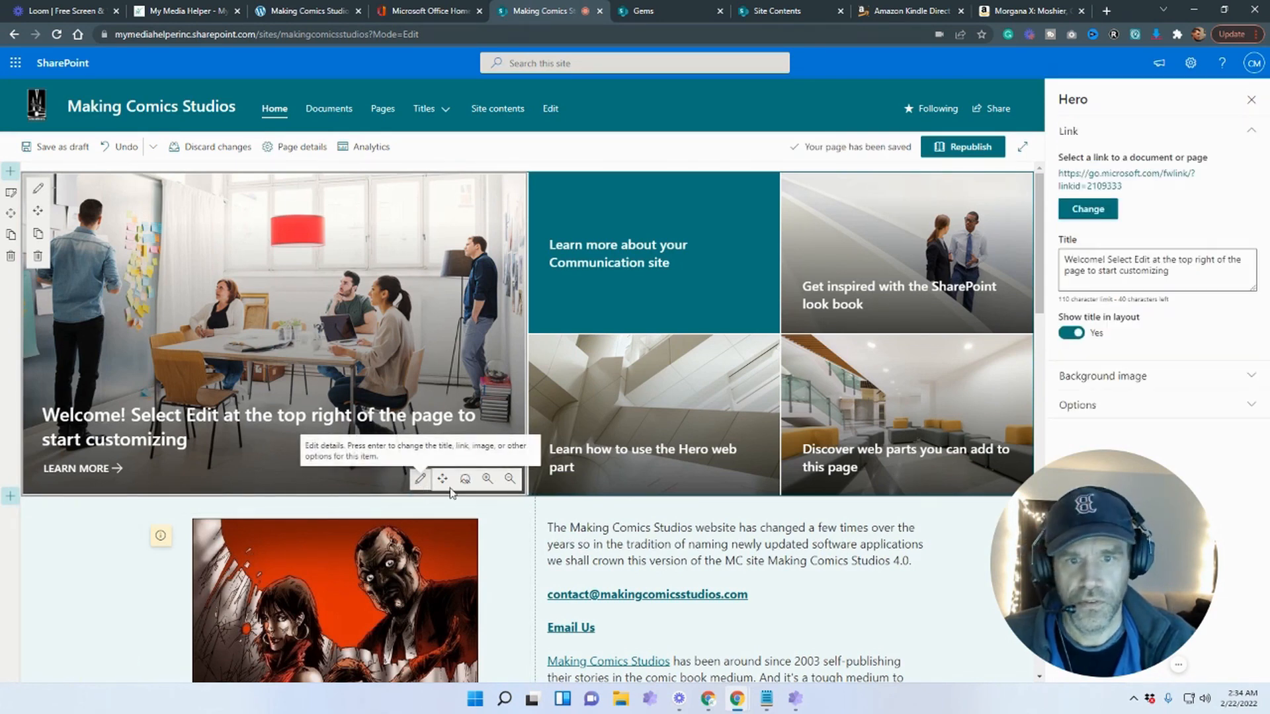
pyautogui.moveTo(1185, 283); pyautogui.dragTo(996, 250)
pyautogui.moveTo(1181, 274); pyautogui.dragTo(1045, 248)
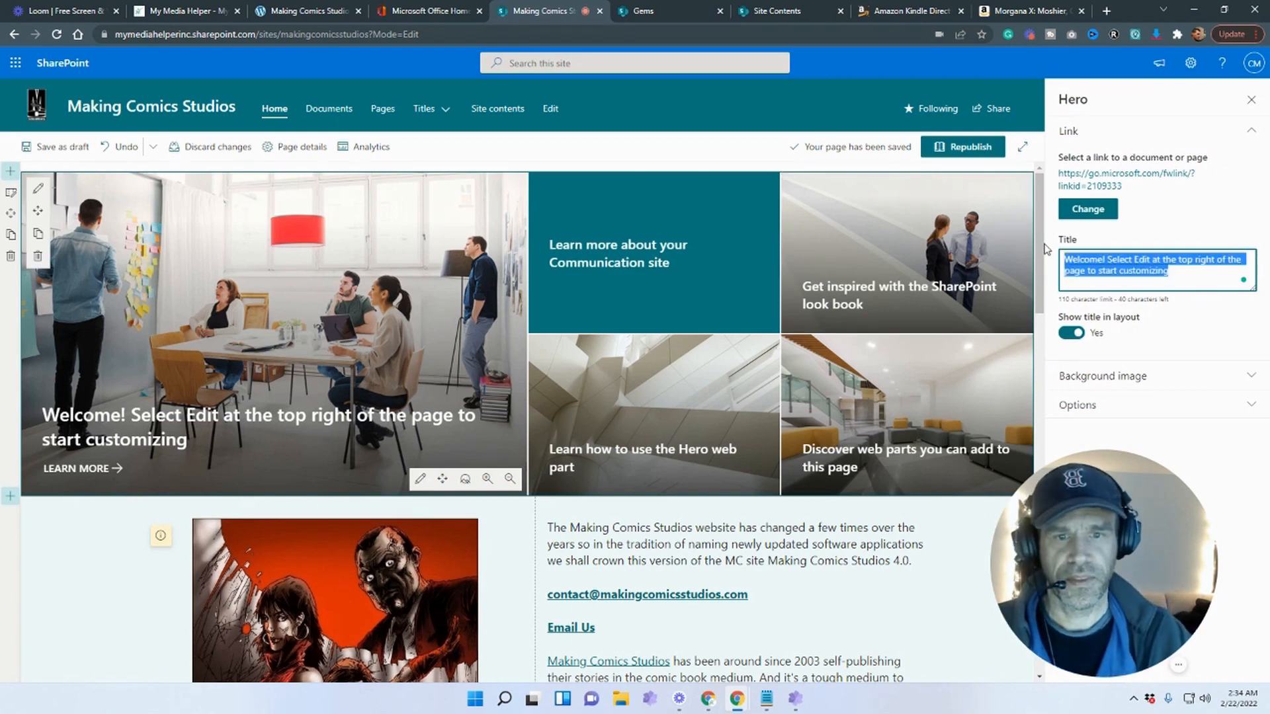
pyautogui.write('Gems! Des')
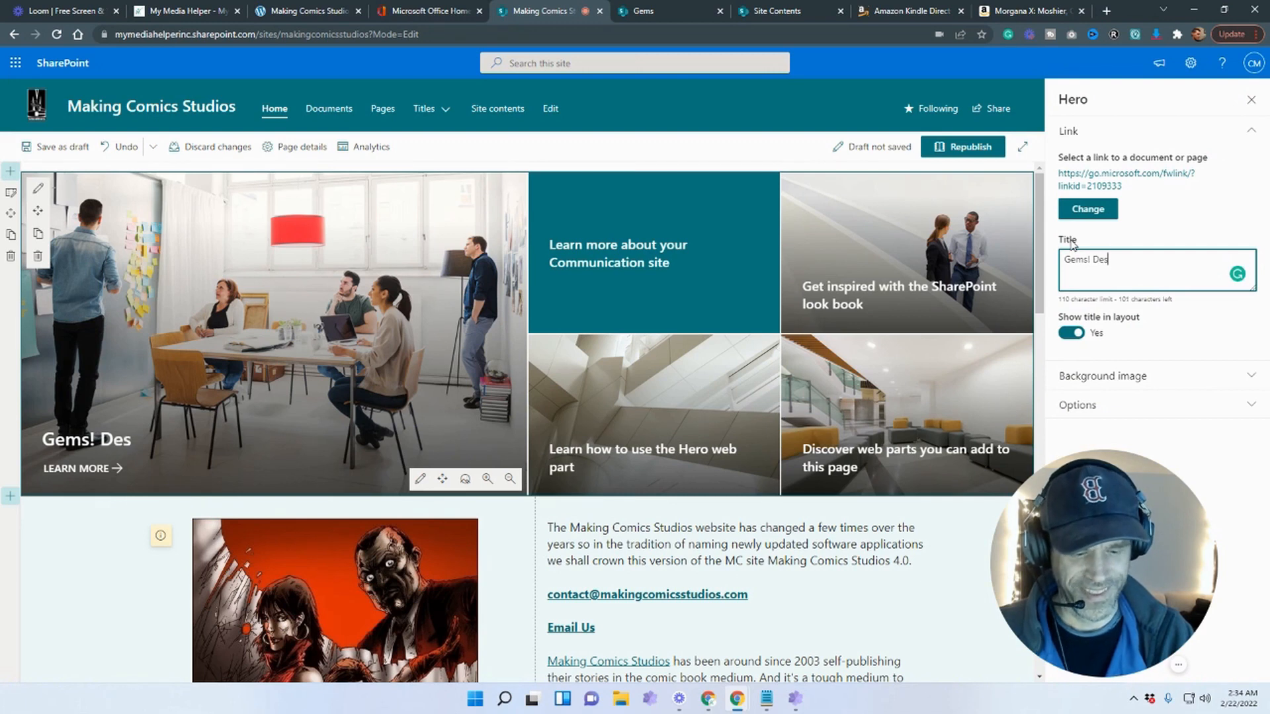
pyautogui.write('ion of Concept')
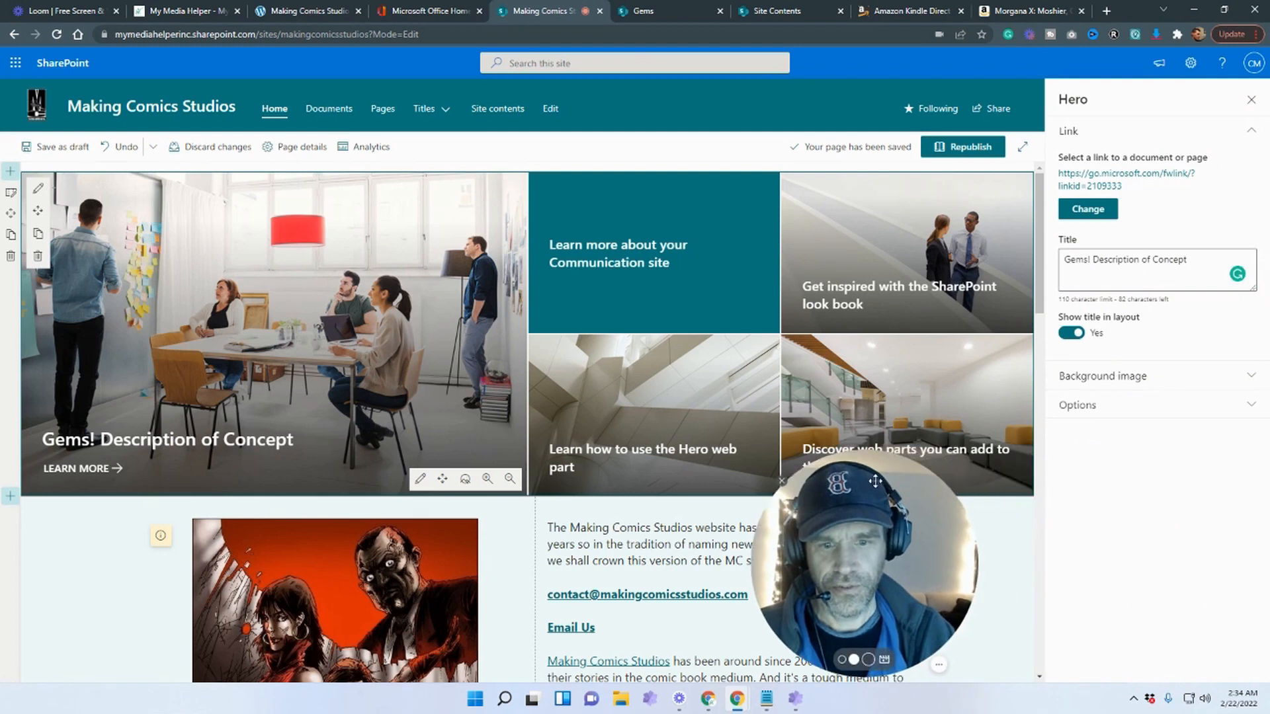
pyautogui.click(1182, 383)
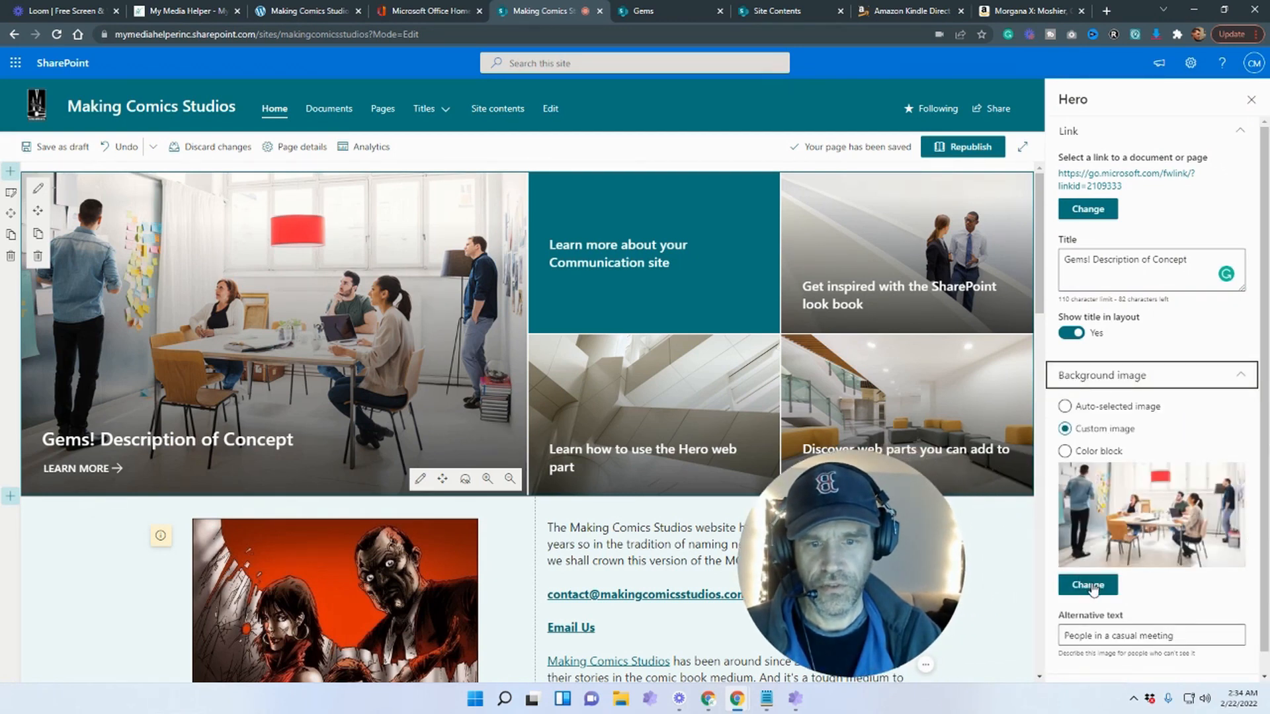
pyautogui.click(1065, 408)
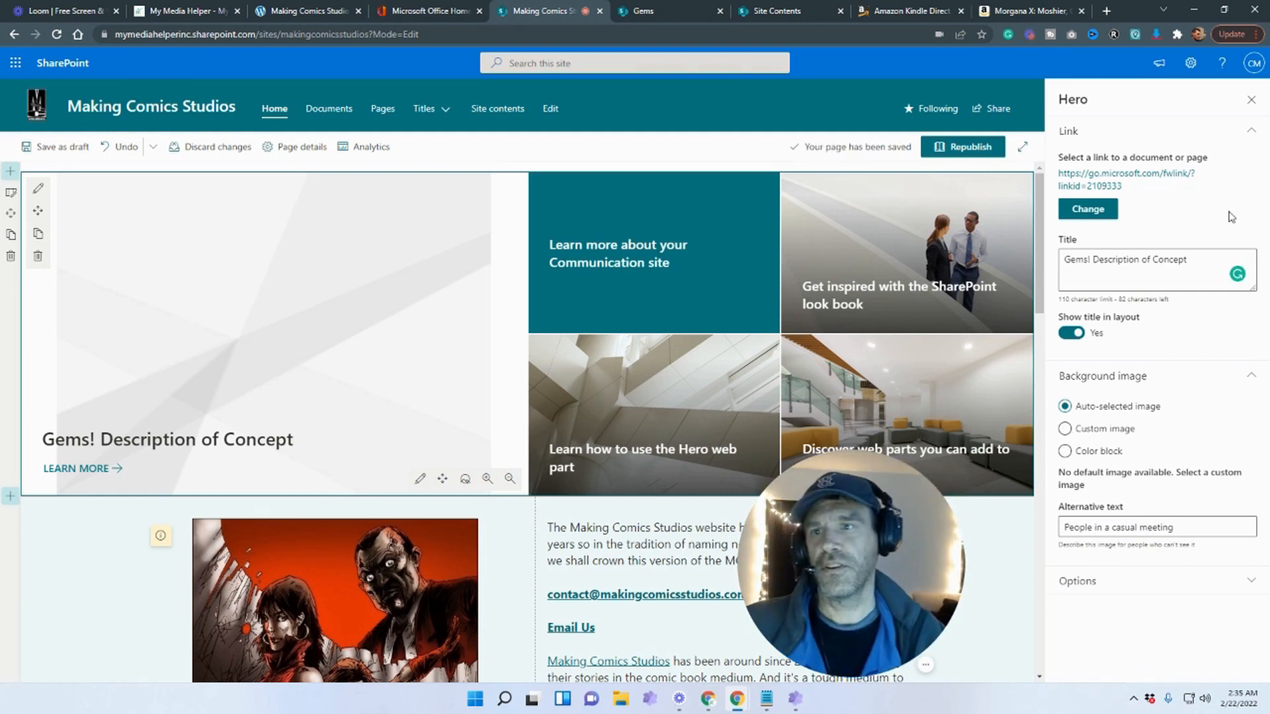
# Switch to the Gems page and look over its banner and placeholder content
pyautogui.click(661, 10)
pyautogui.scroll(-5, 711, 403)
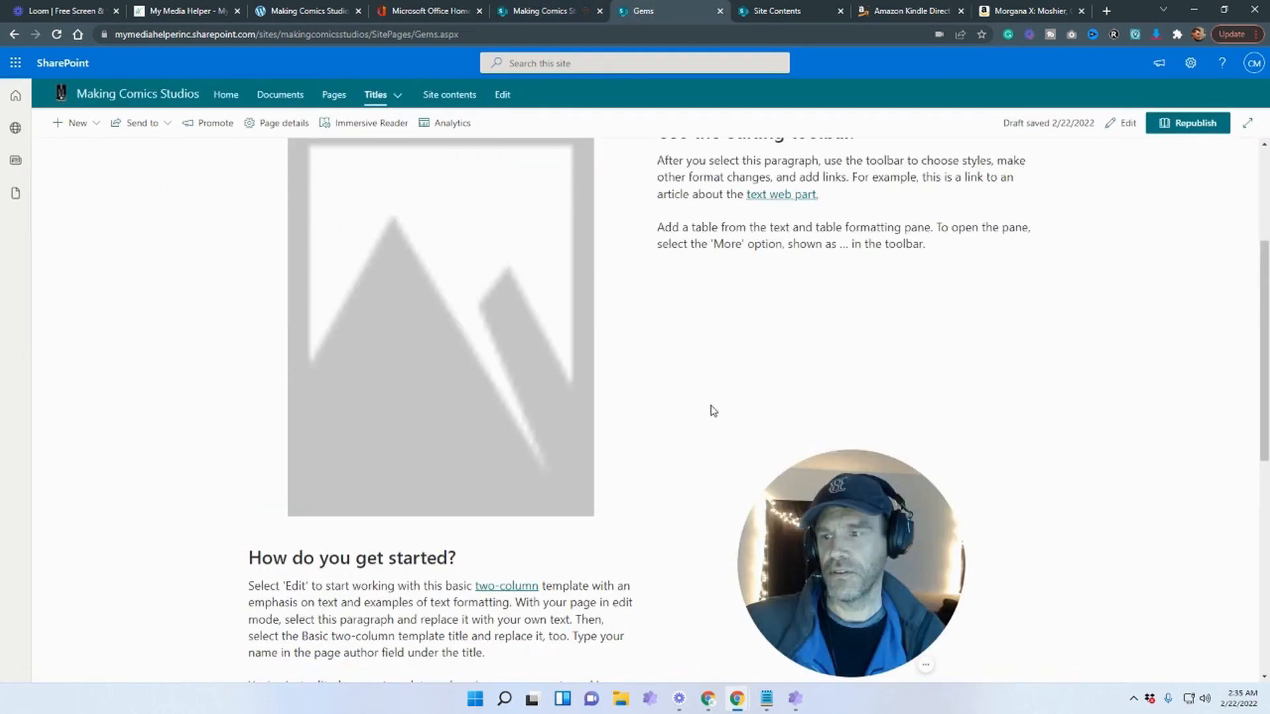
pyautogui.scroll(5, 596, 264)
pyautogui.click(544, 13)
pyautogui.click(647, 12)
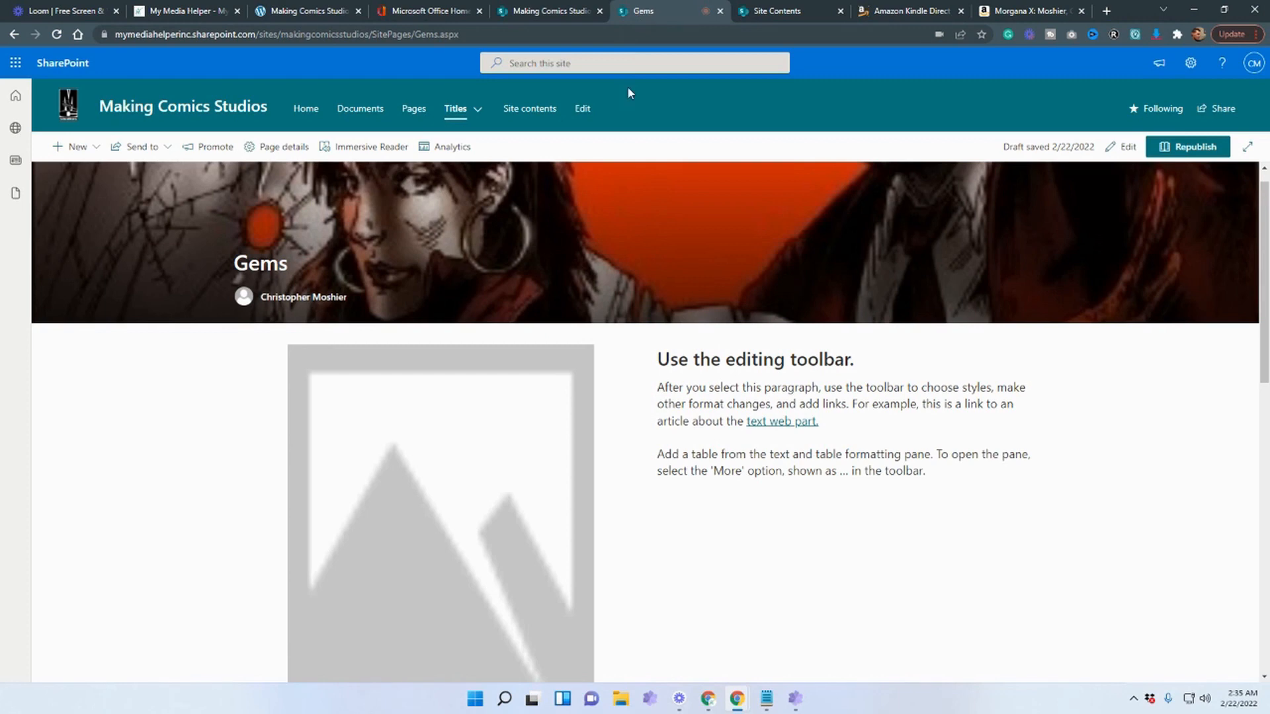
# Compare the home page's large hero tile with the Gems page content, ending on the home page
pyautogui.click(555, 12)
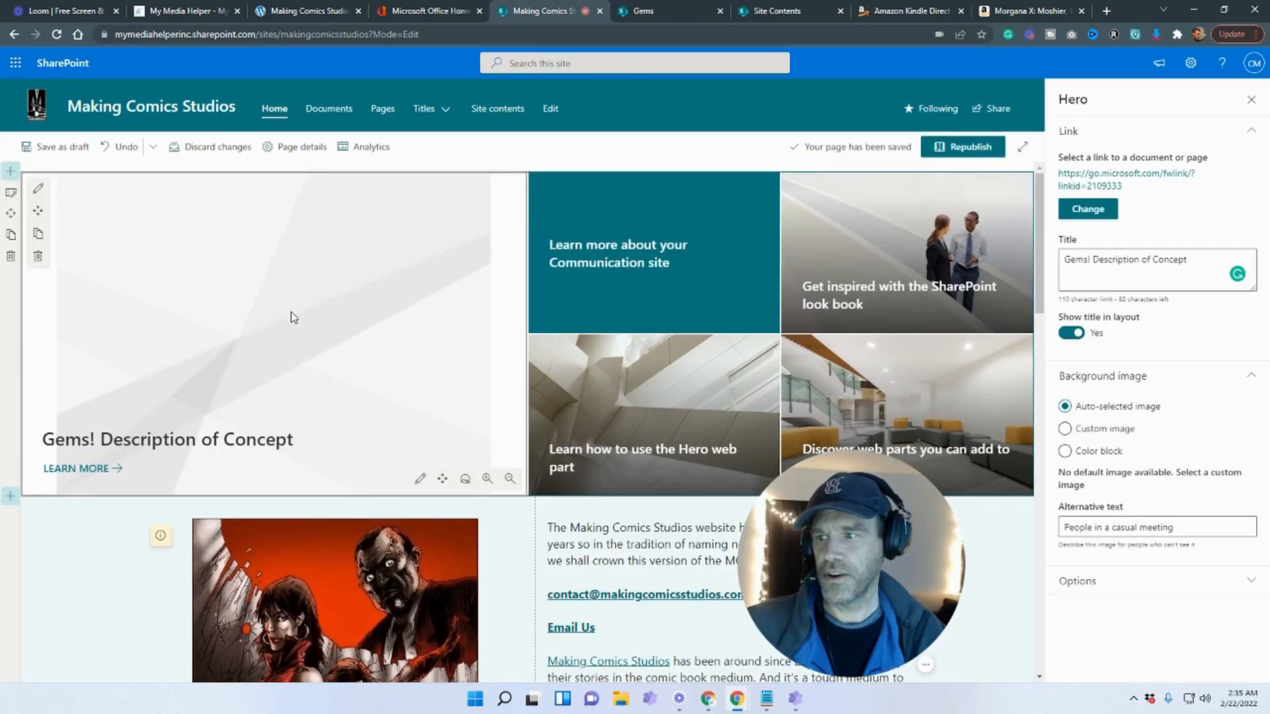
pyautogui.click(641, 9)
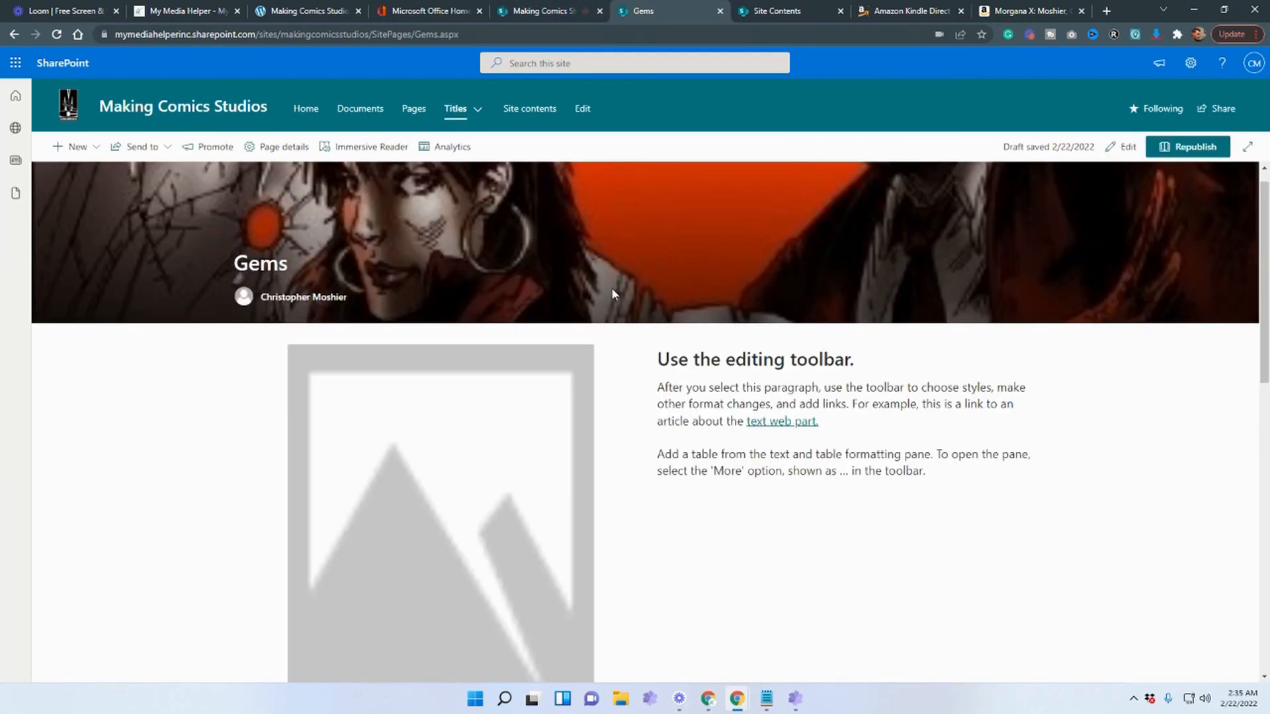
pyautogui.scroll(-3, 463, 410)
pyautogui.click(520, 12)
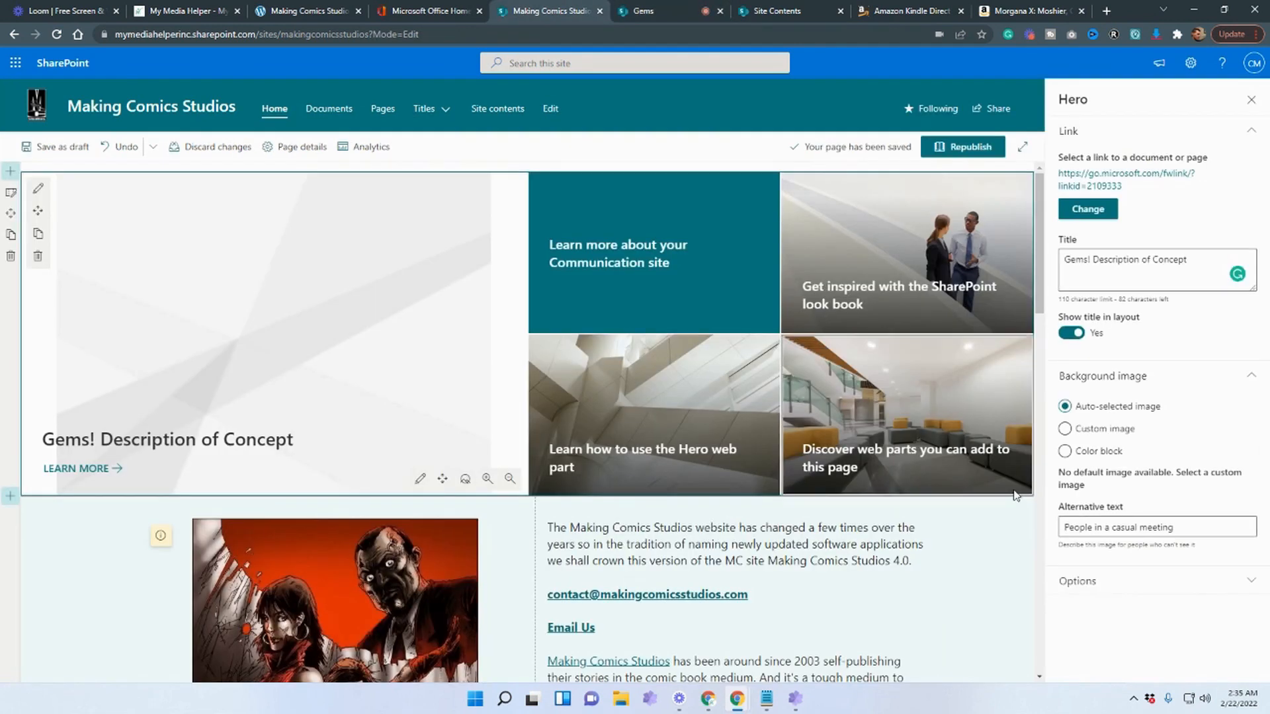
# Set the large hero tile's background to a custom image, using gems-poster-001 from the recent images
pyautogui.click(1066, 428)
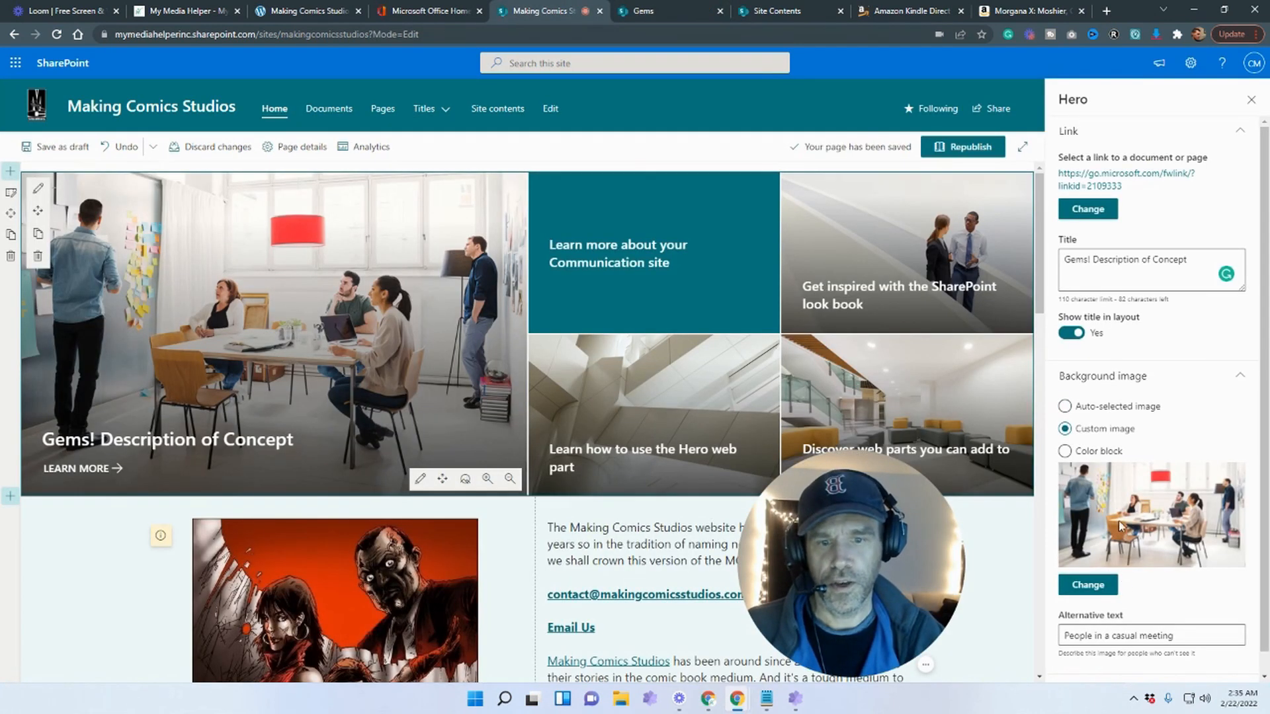
pyautogui.click(1064, 452)
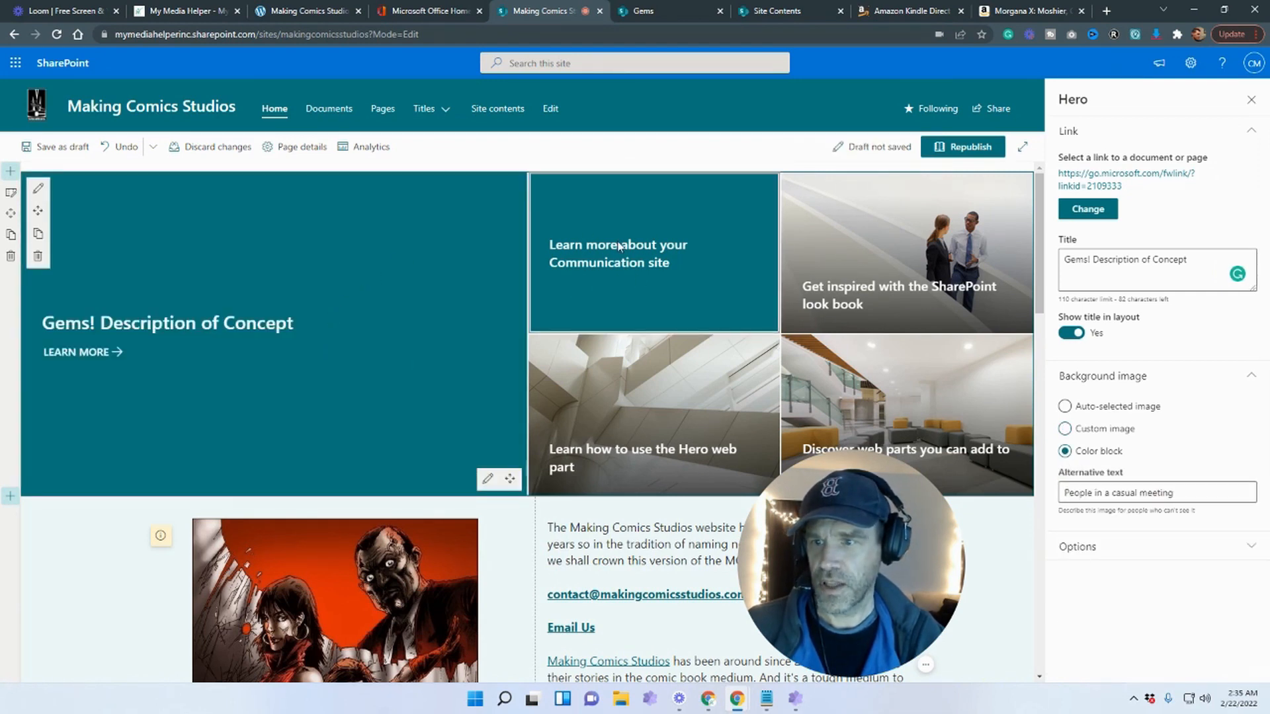
pyautogui.click(1065, 428)
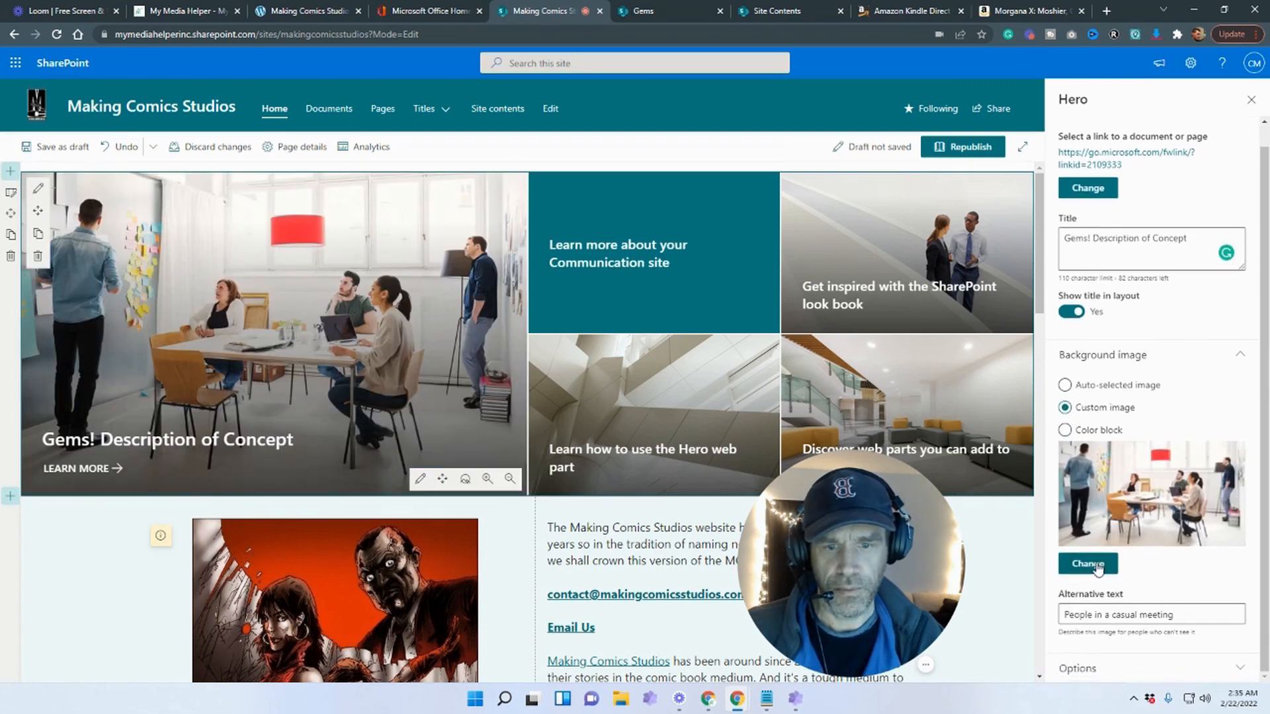
pyautogui.click(1098, 564)
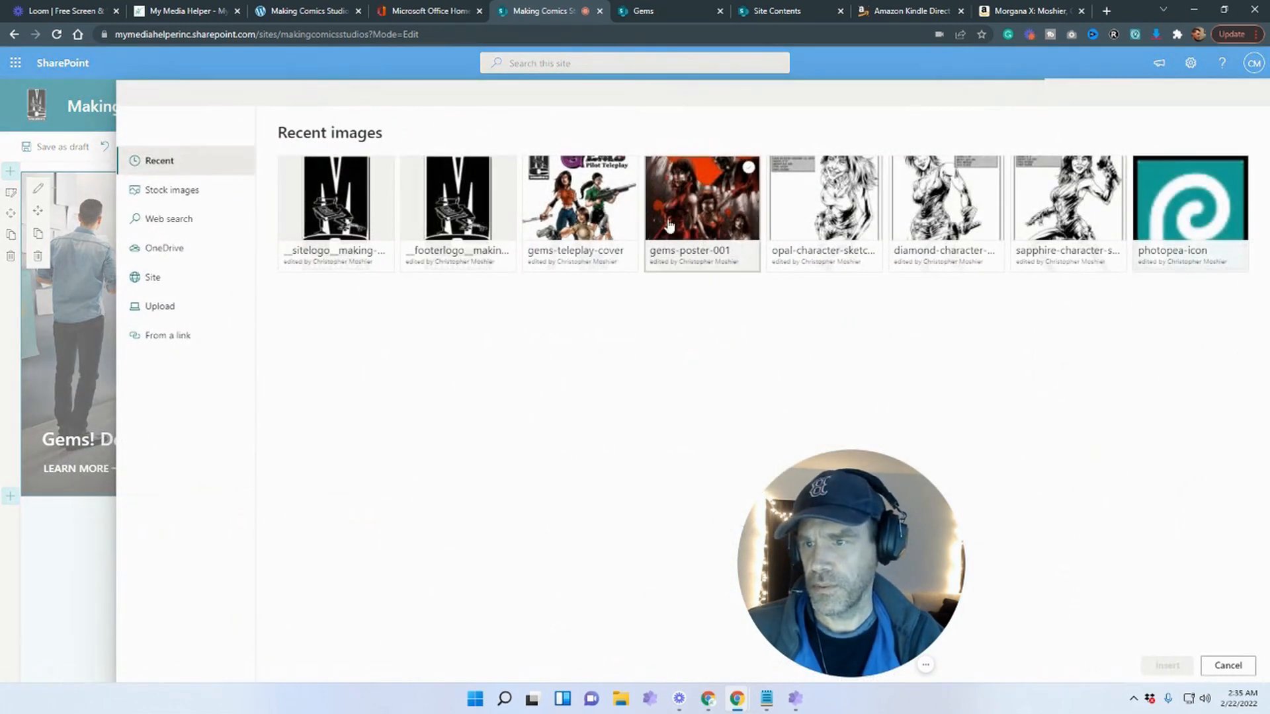
pyautogui.click(699, 209)
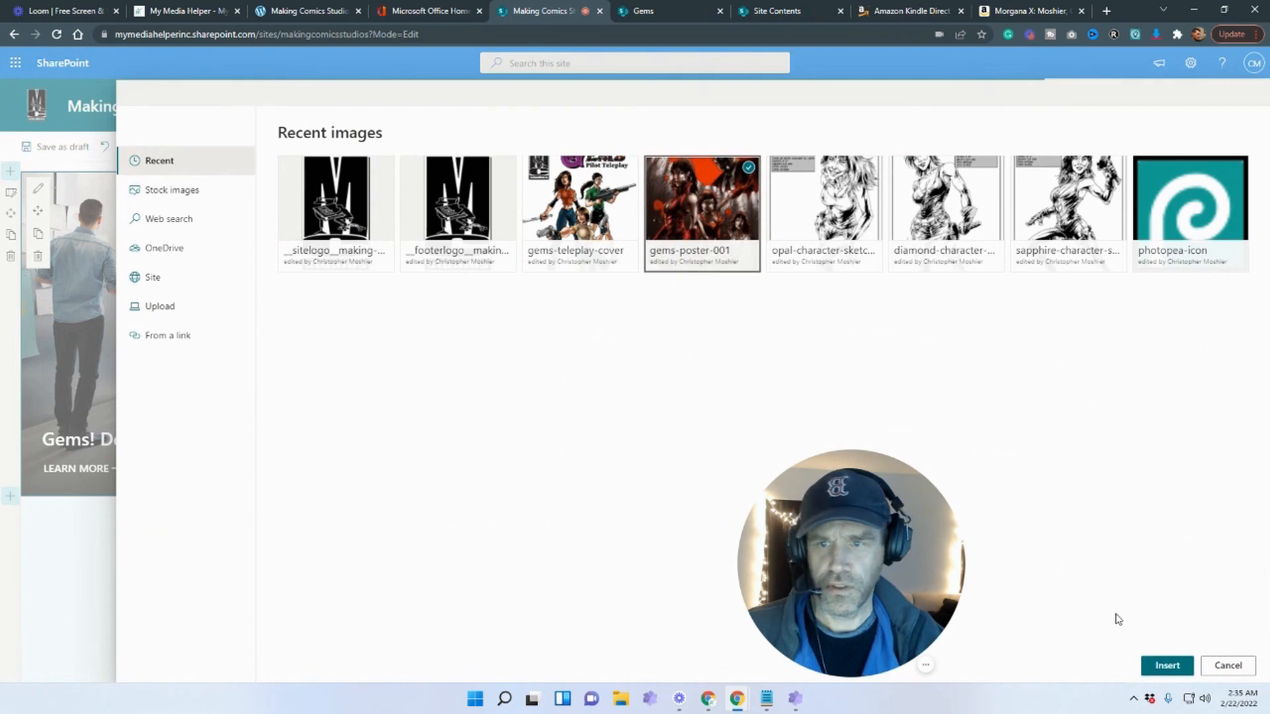
pyautogui.click(1173, 668)
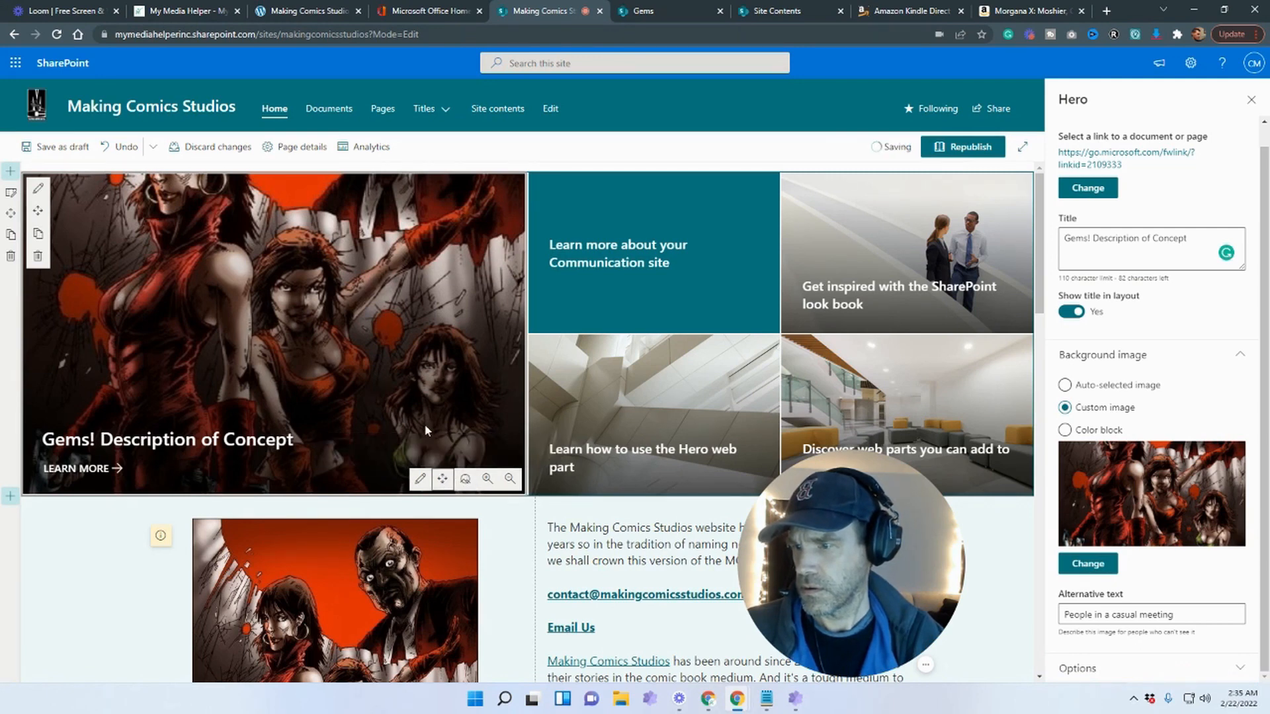
# Try zooming the Gems tile's background image out, and zoom it back in until it fills the tile
pyautogui.moveTo(397, 318)
pyautogui.mouseDown()
pyautogui.moveTo(399, 343)
pyautogui.moveTo(395, 325)
pyautogui.mouseUp()
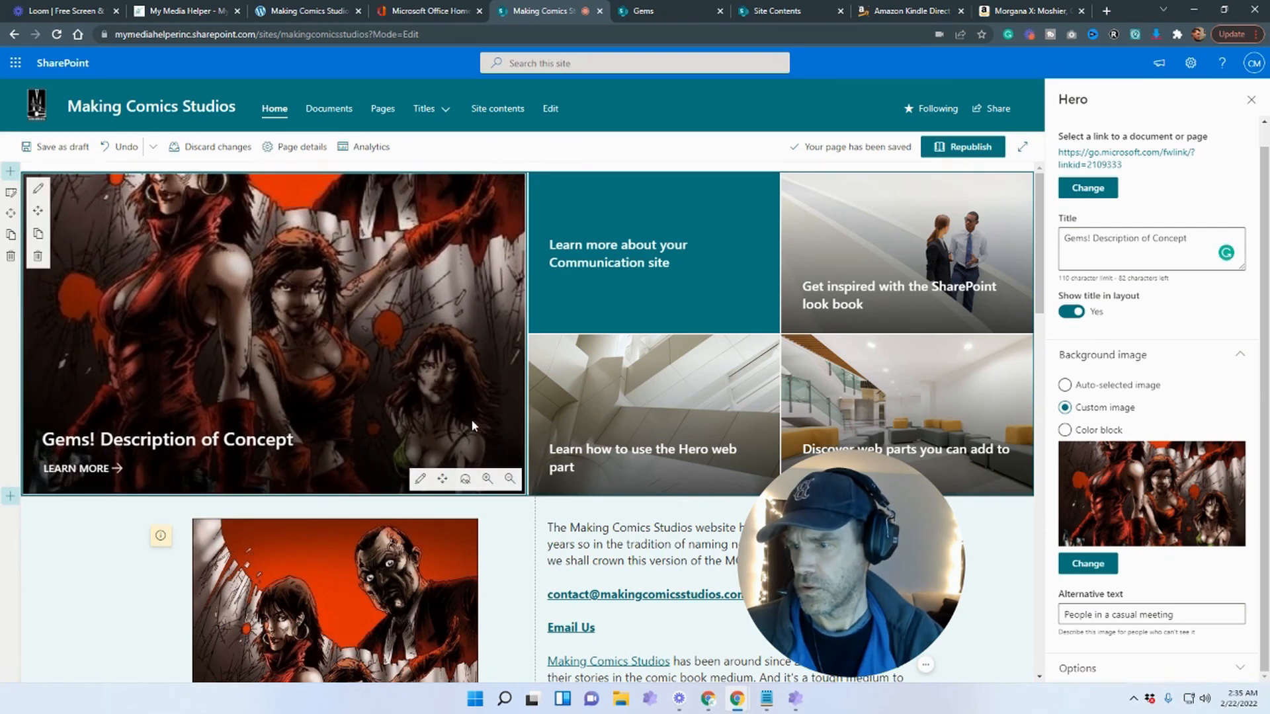
pyautogui.click(509, 481)
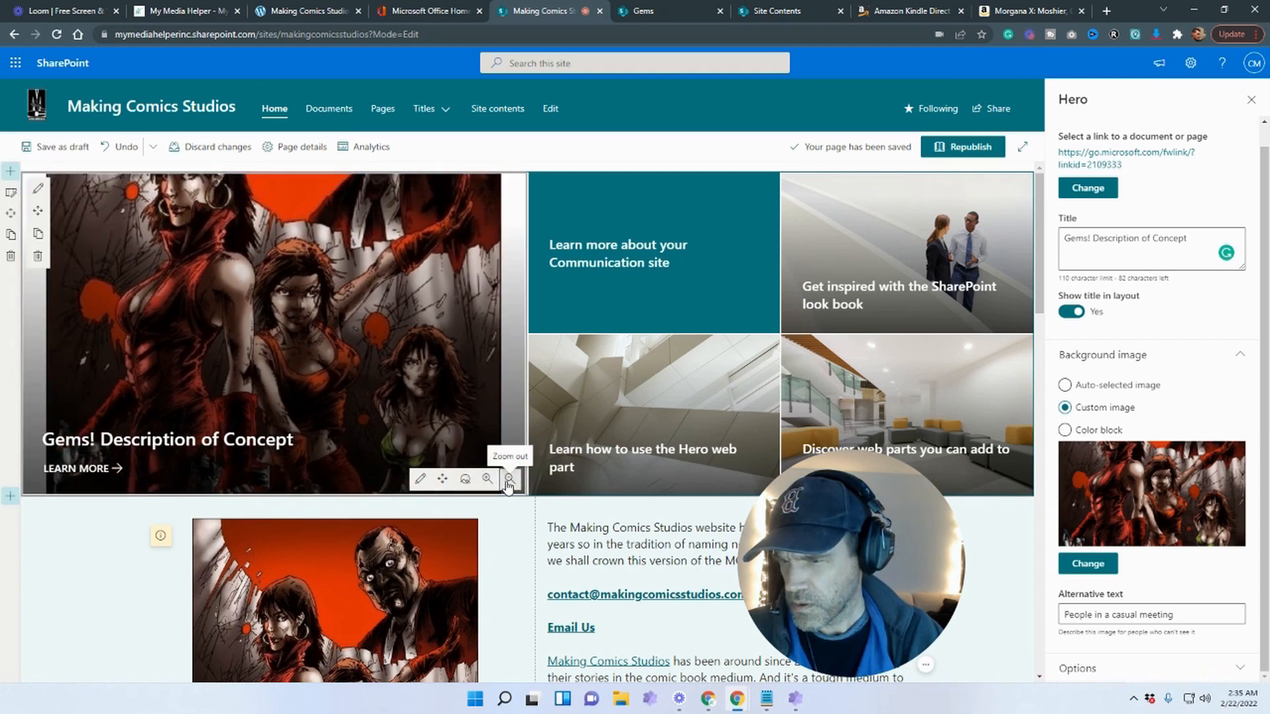
pyautogui.click(508, 480)
pyautogui.click(509, 481)
pyautogui.click(508, 481)
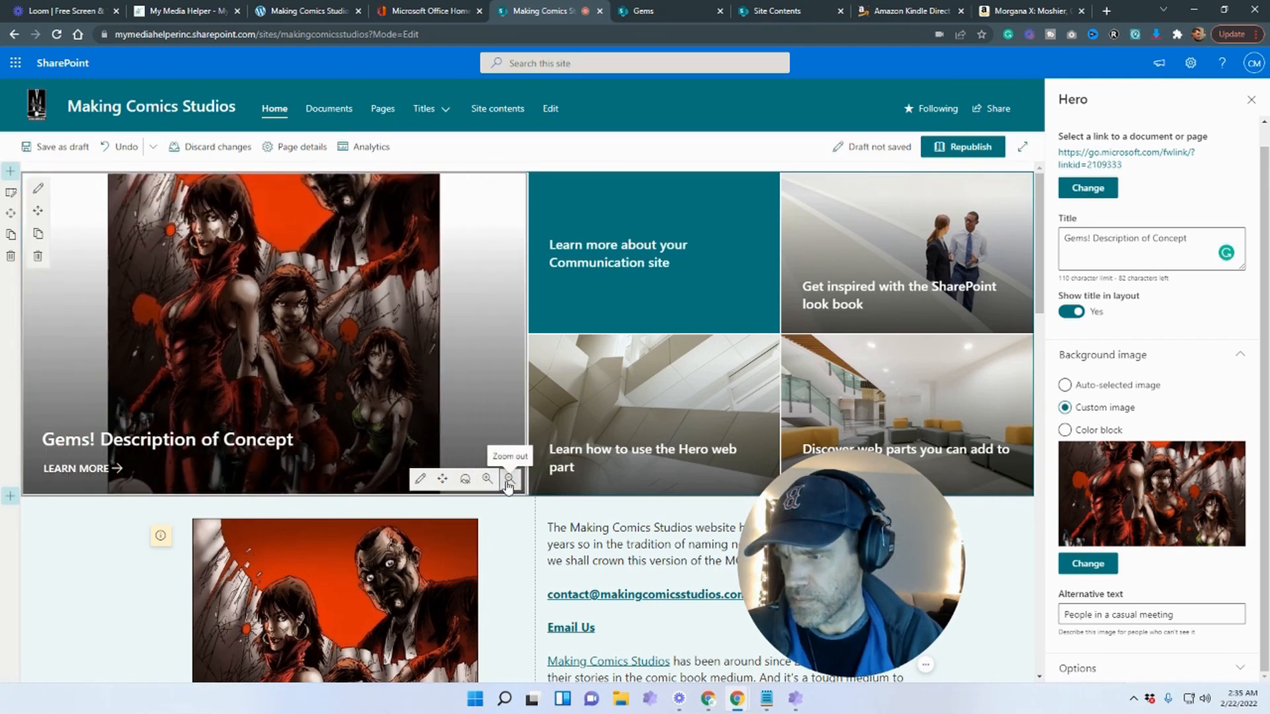
pyautogui.click(487, 479)
pyautogui.click(487, 479)
pyautogui.click(486, 480)
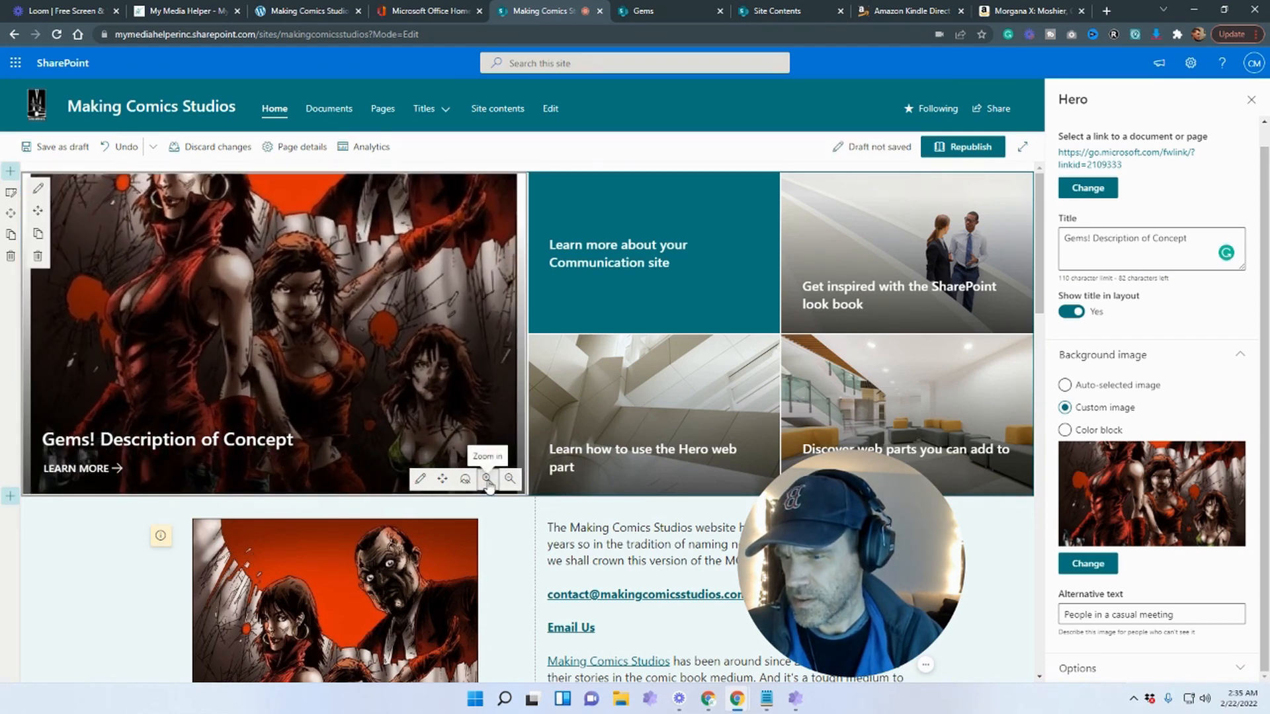
pyautogui.click(487, 479)
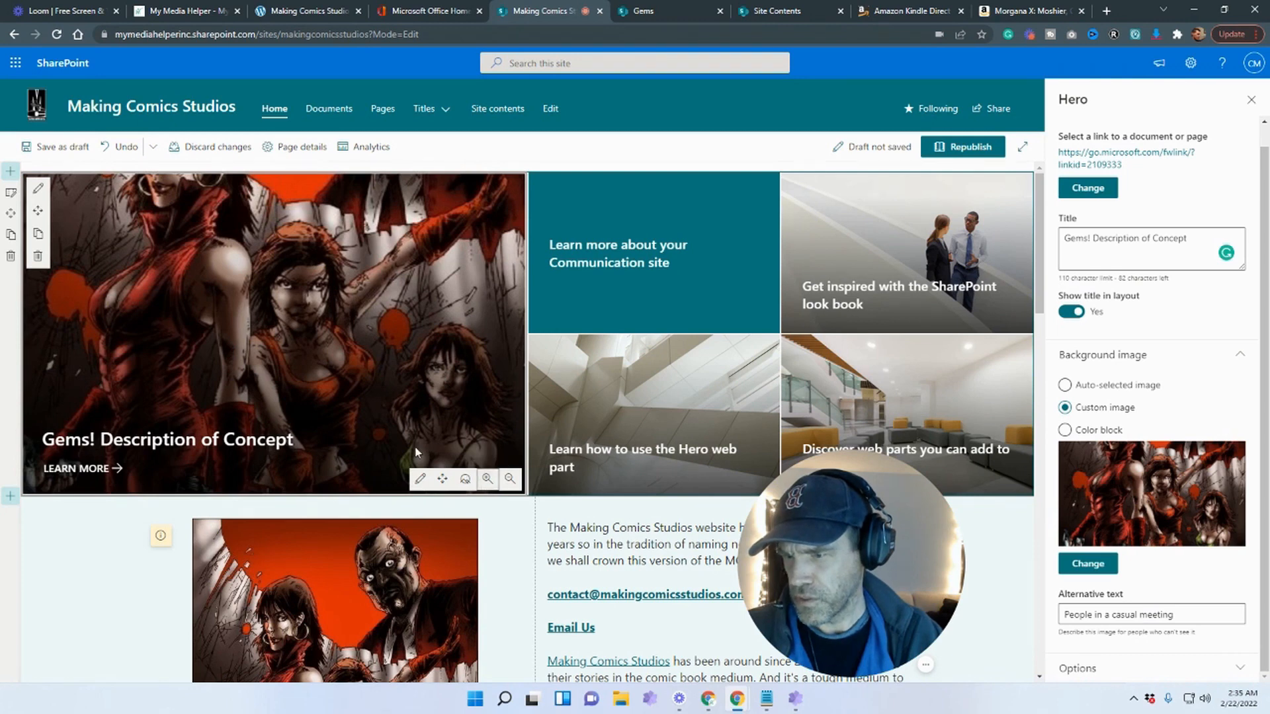
# Move the focal point of the Gems tile's image slightly up and to the right of centre
pyautogui.click(466, 479)
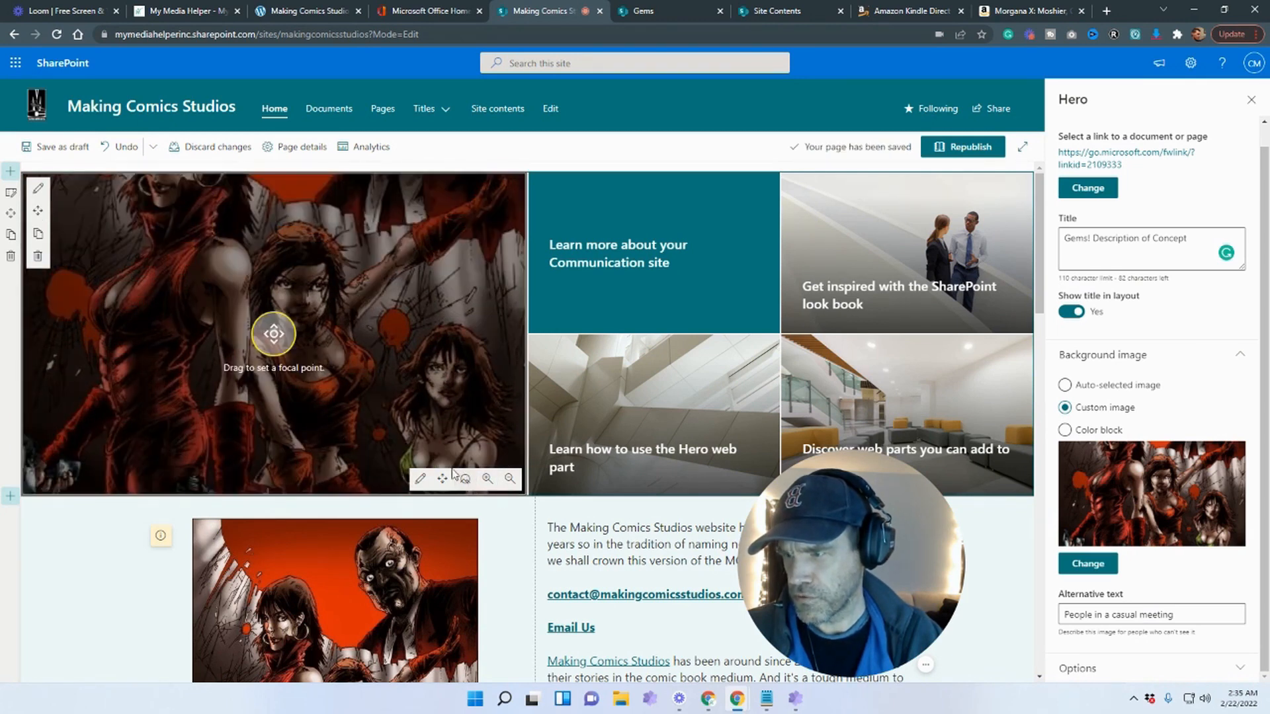
pyautogui.moveTo(268, 332); pyautogui.dragTo(295, 289)
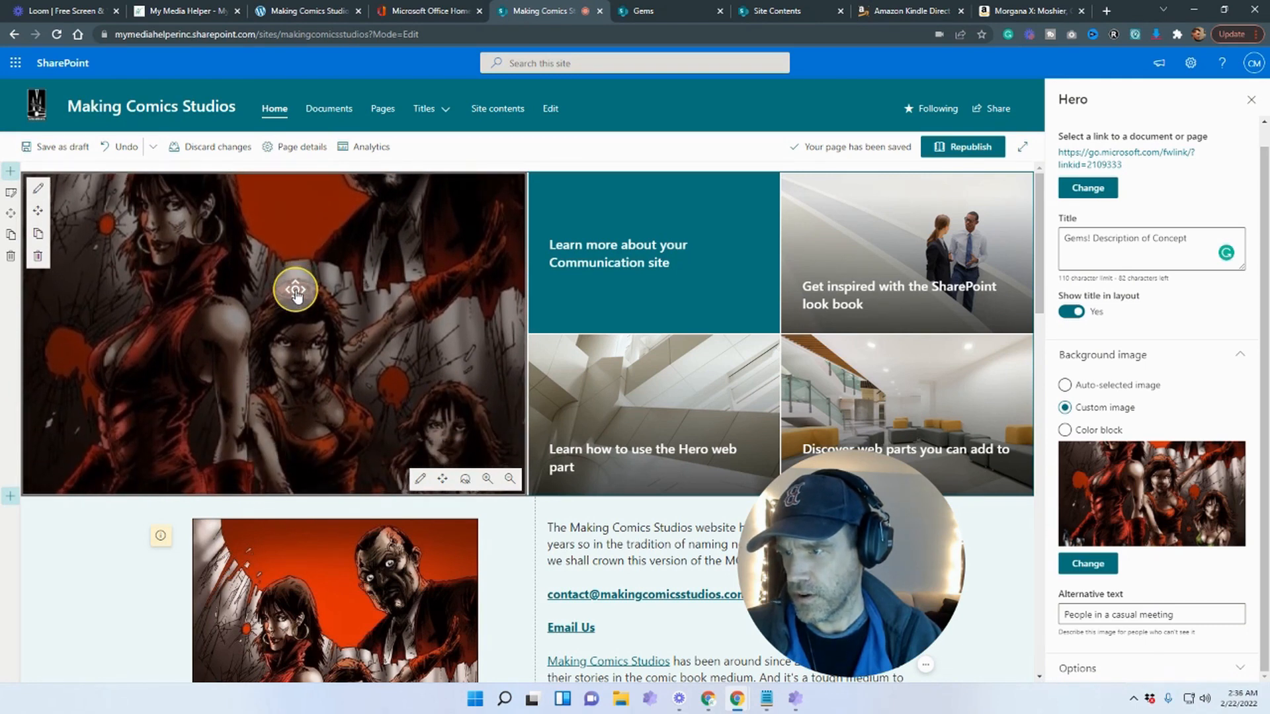
pyautogui.click(465, 479)
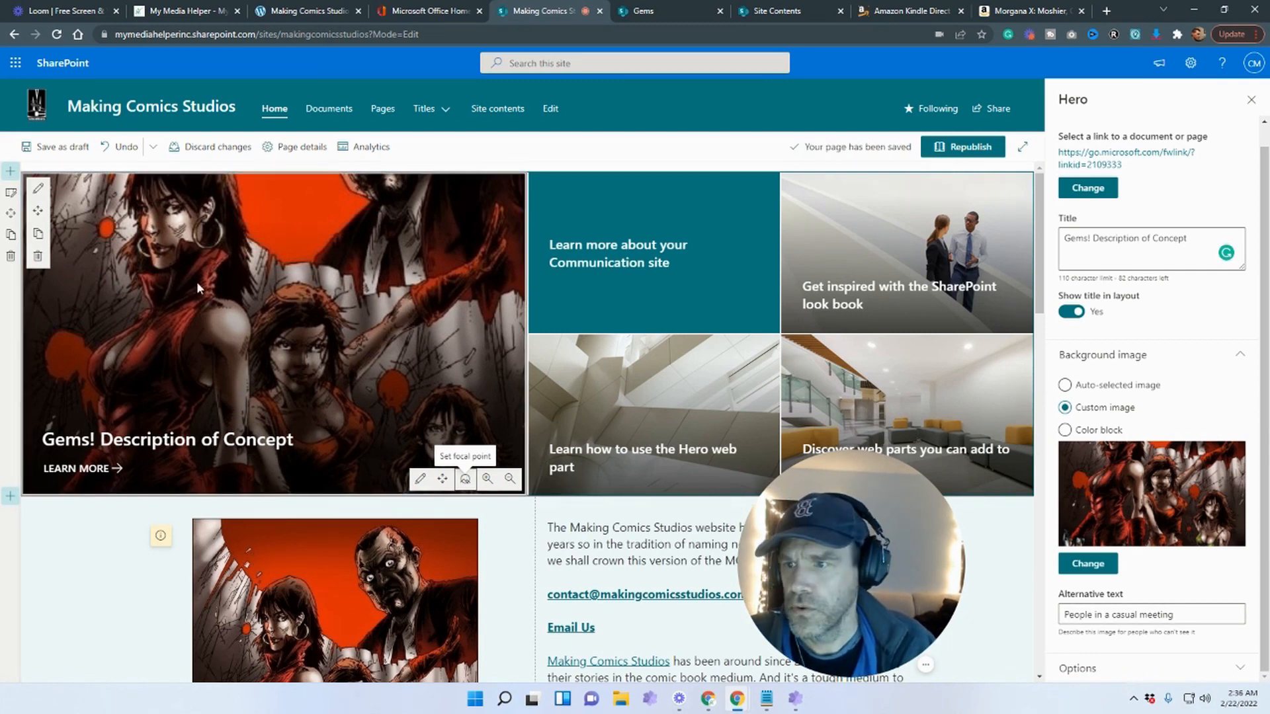
# Copy the Gems page's URL and link the large hero tile to the Gems page from the recent pages
pyautogui.click(1088, 188)
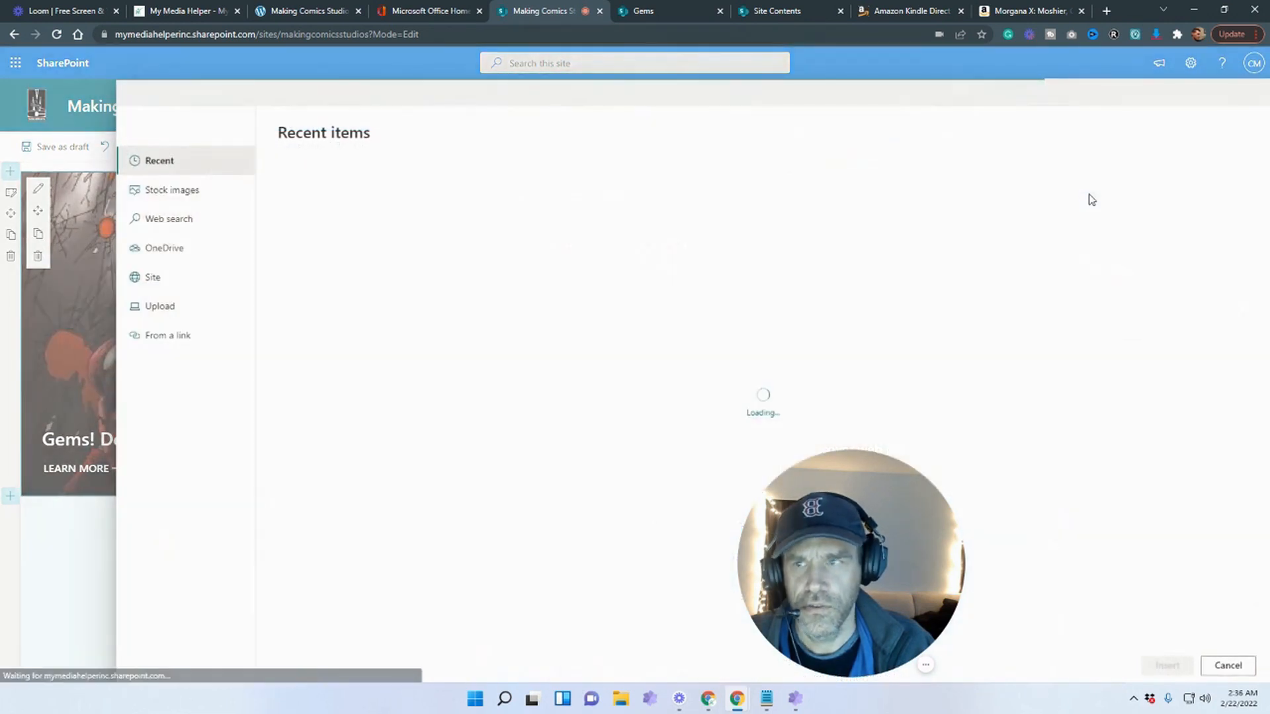
pyautogui.click(670, 5)
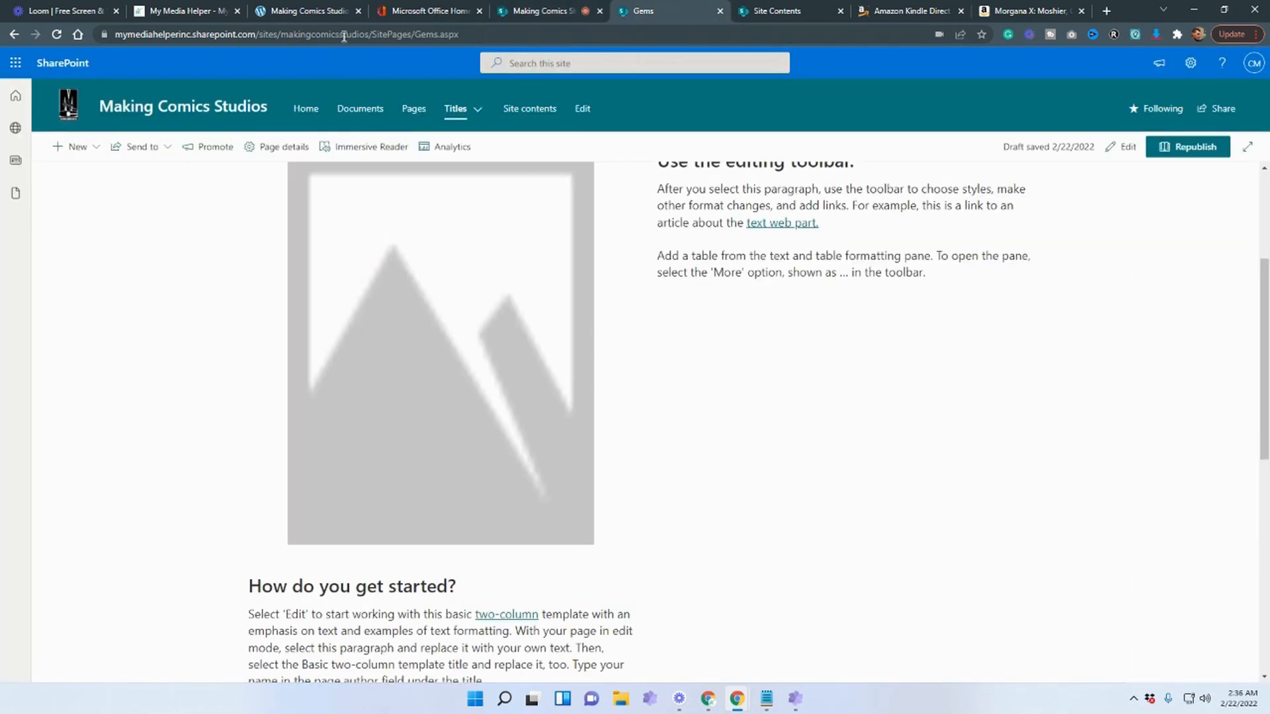
pyautogui.click(353, 33)
pyautogui.rightClick(354, 35)
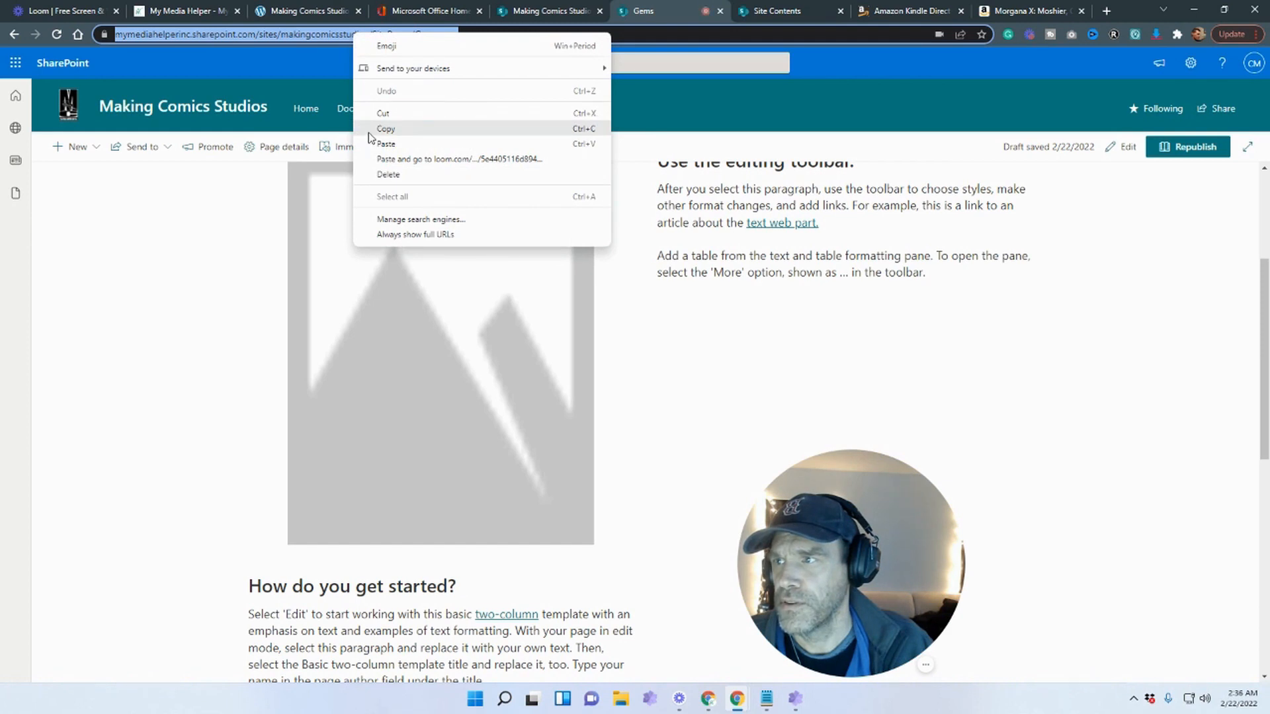
pyautogui.click(386, 129)
pyautogui.click(513, 14)
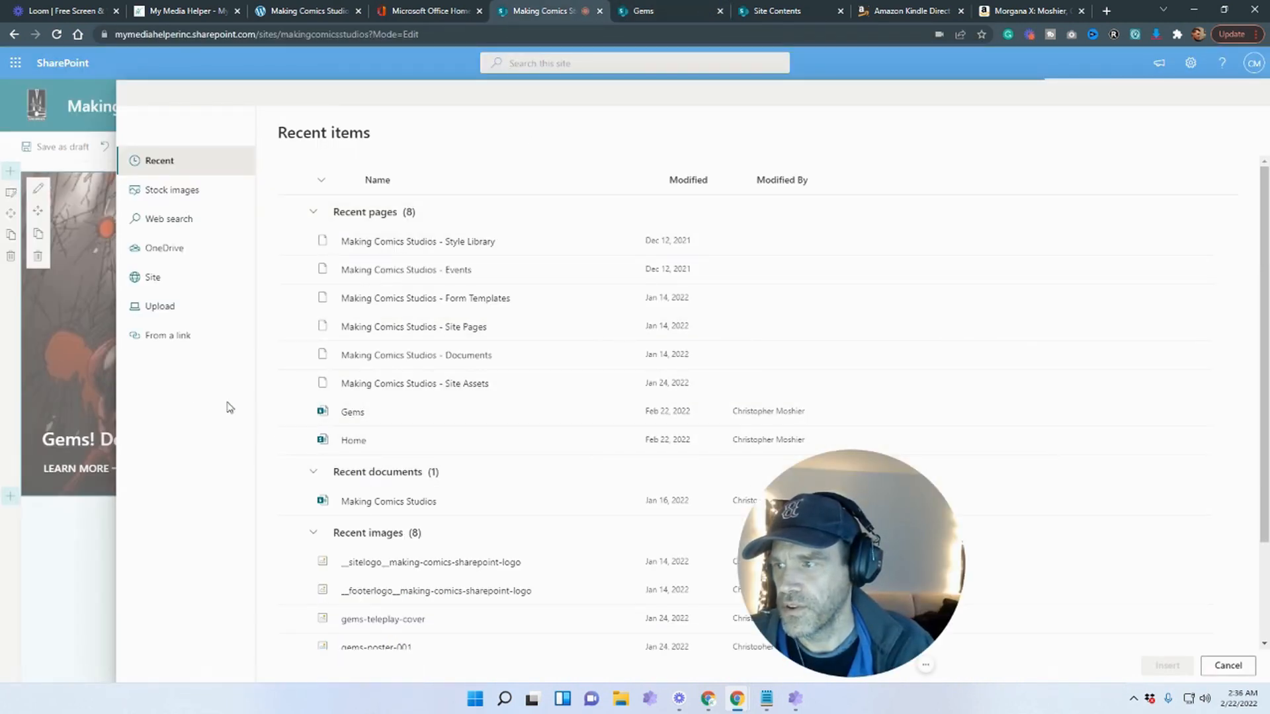
pyautogui.click(294, 413)
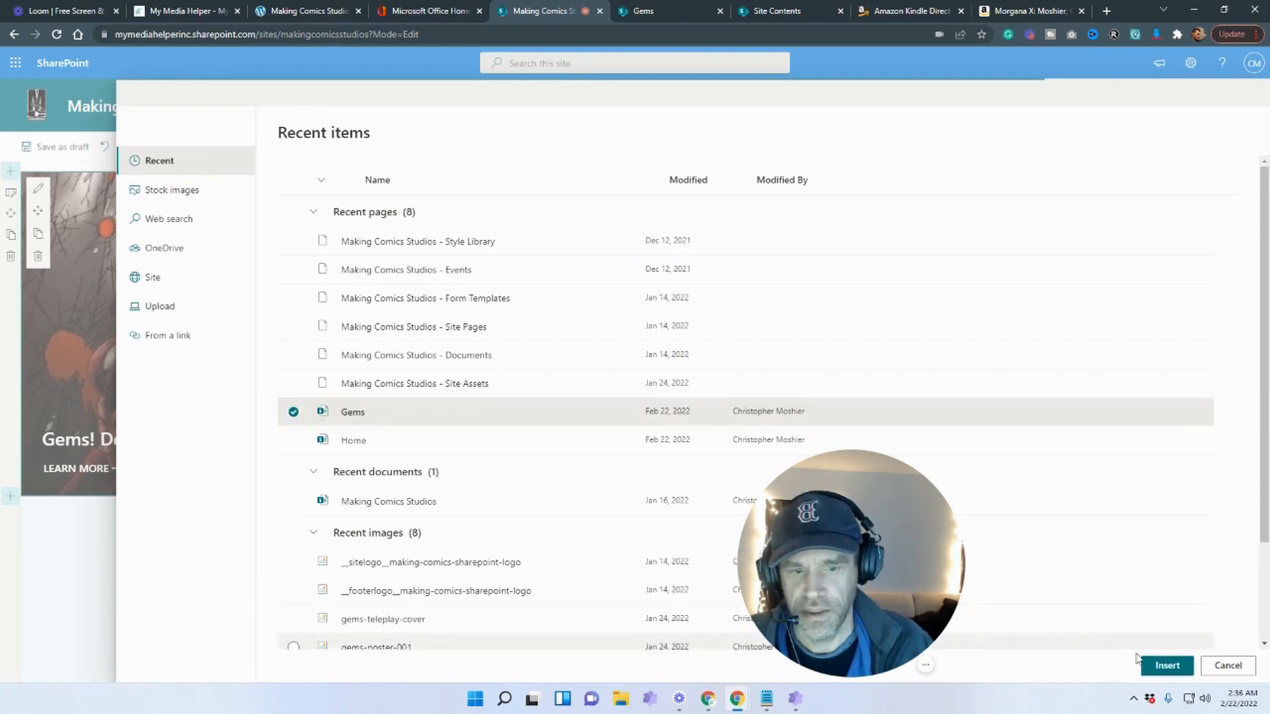
pyautogui.click(1167, 665)
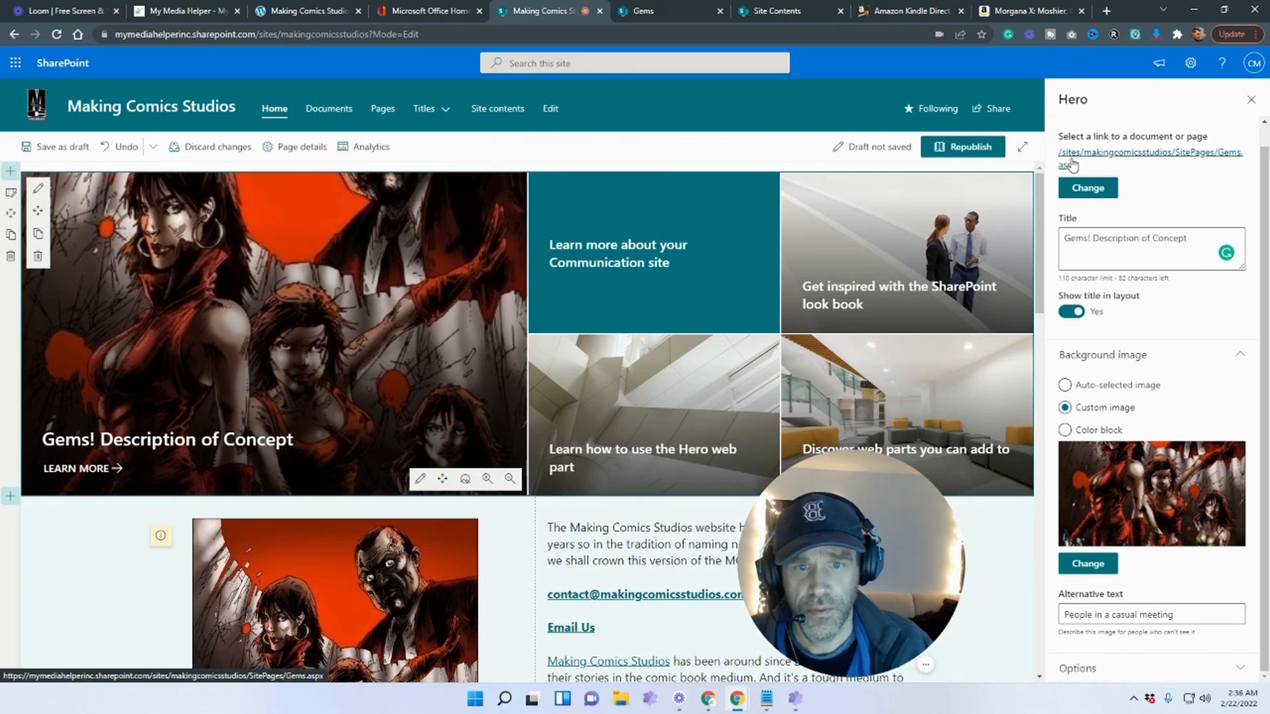
# Try resetting the tile's link with the copied Gems page URL and from the recent pages, and cancel the link change
pyautogui.click(1088, 188)
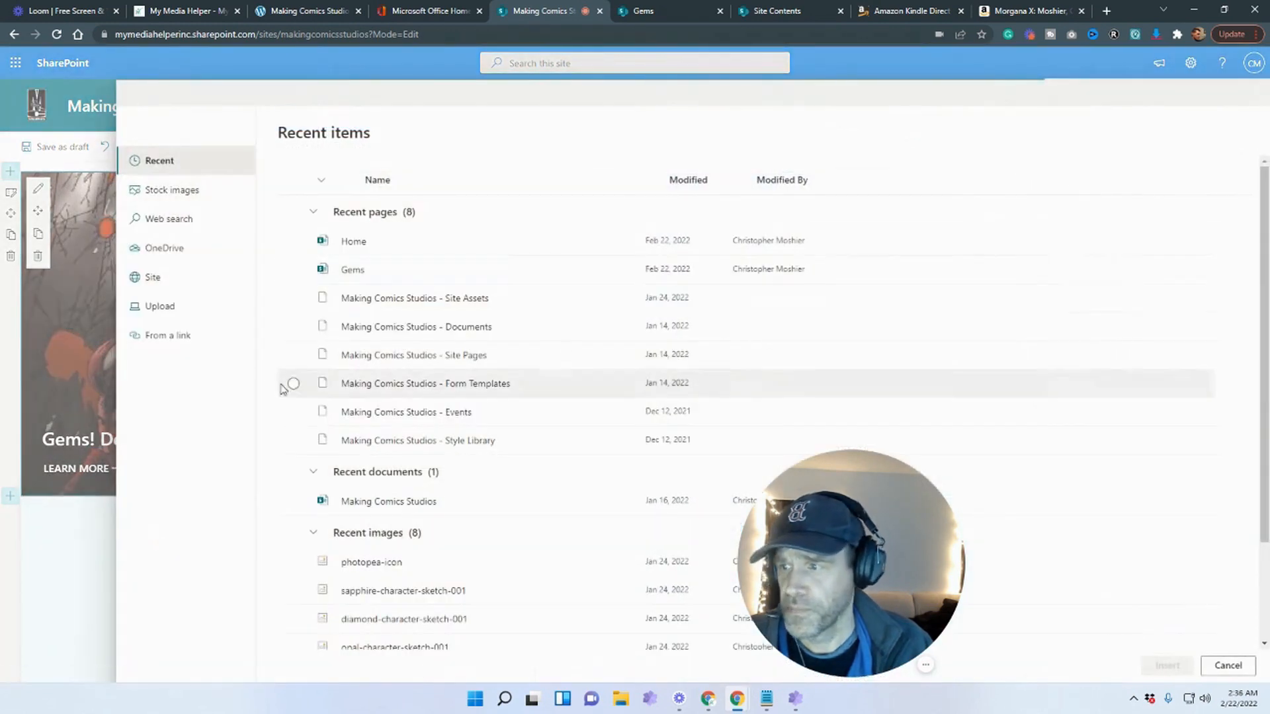
pyautogui.click(180, 339)
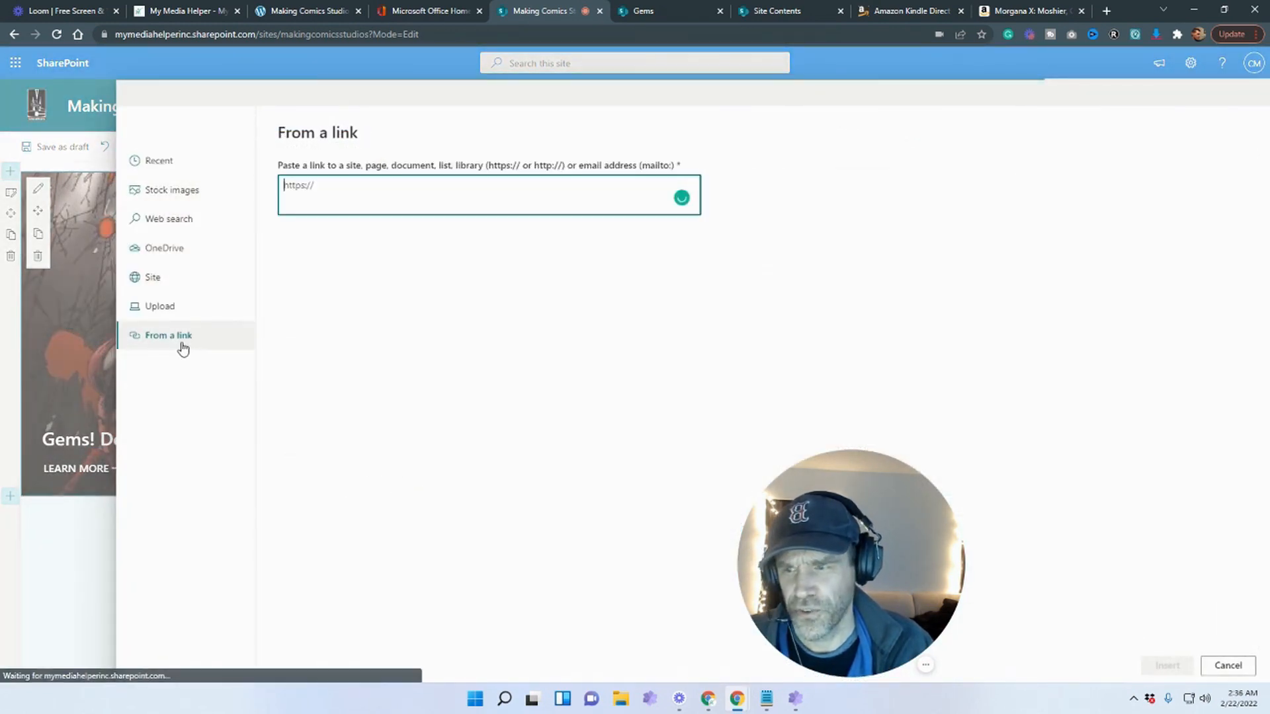
pyautogui.rightClick(332, 196)
pyautogui.click(364, 303)
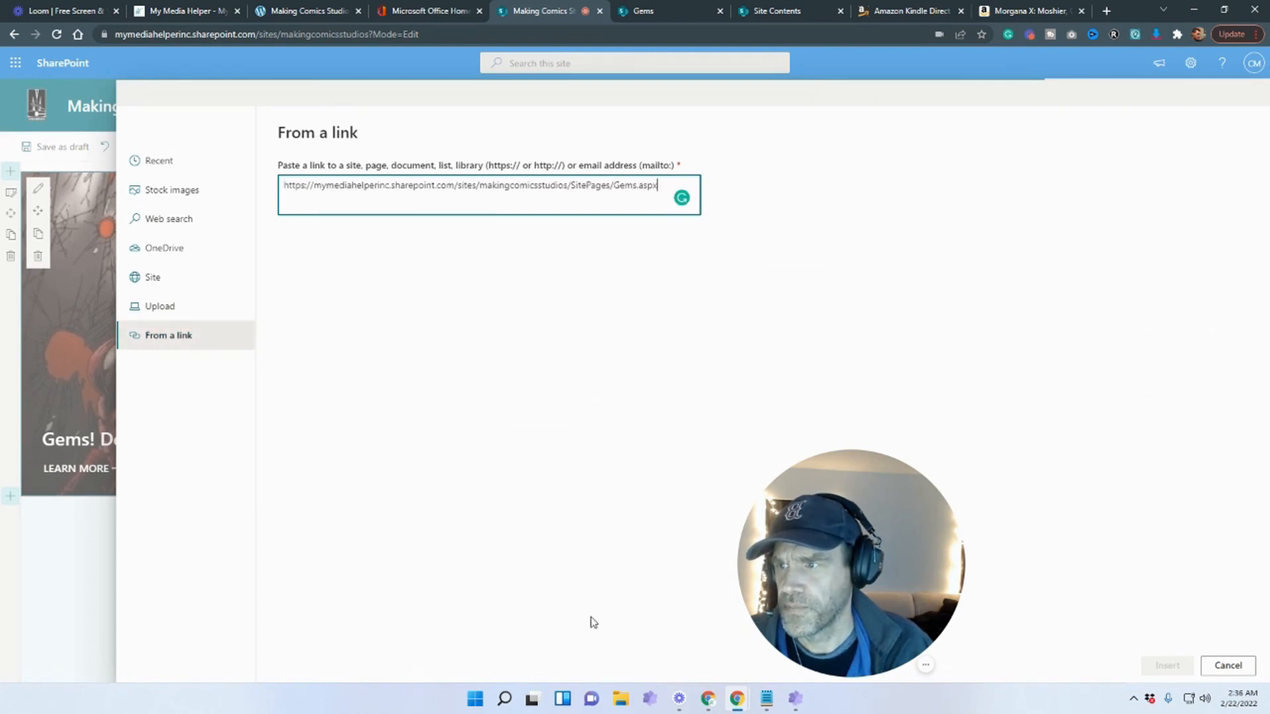
pyautogui.click(153, 280)
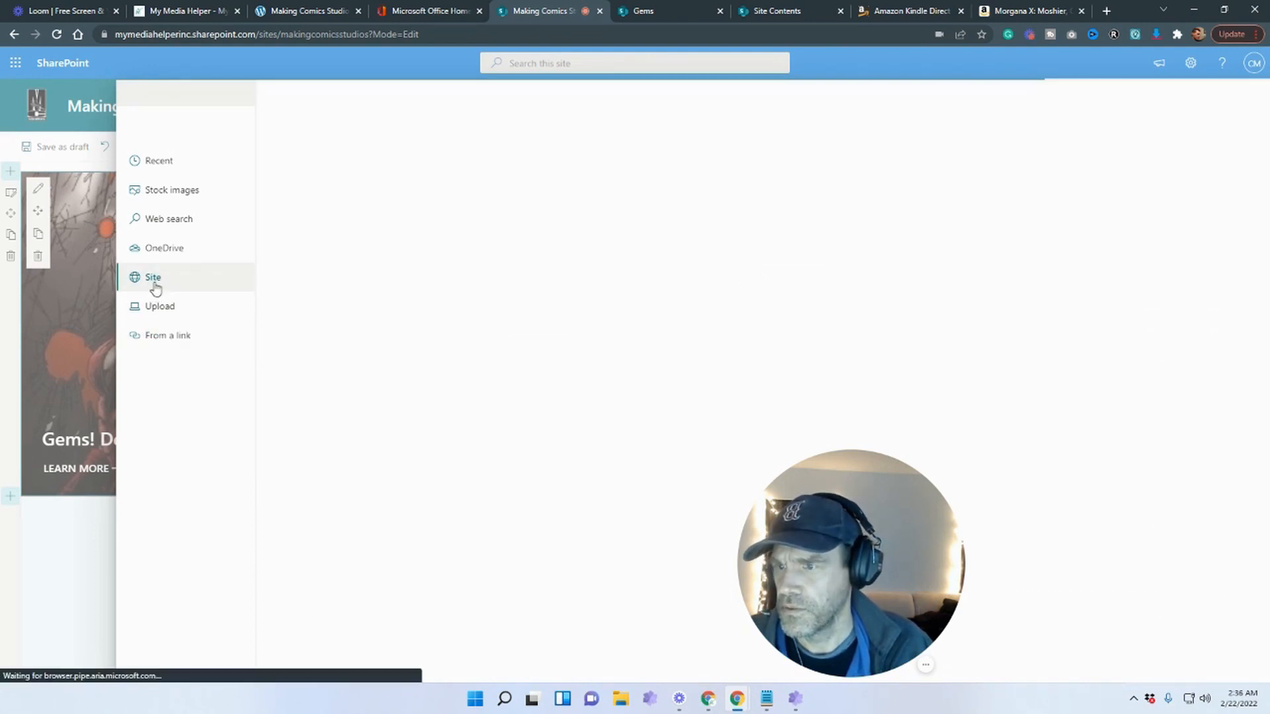
pyautogui.click(169, 165)
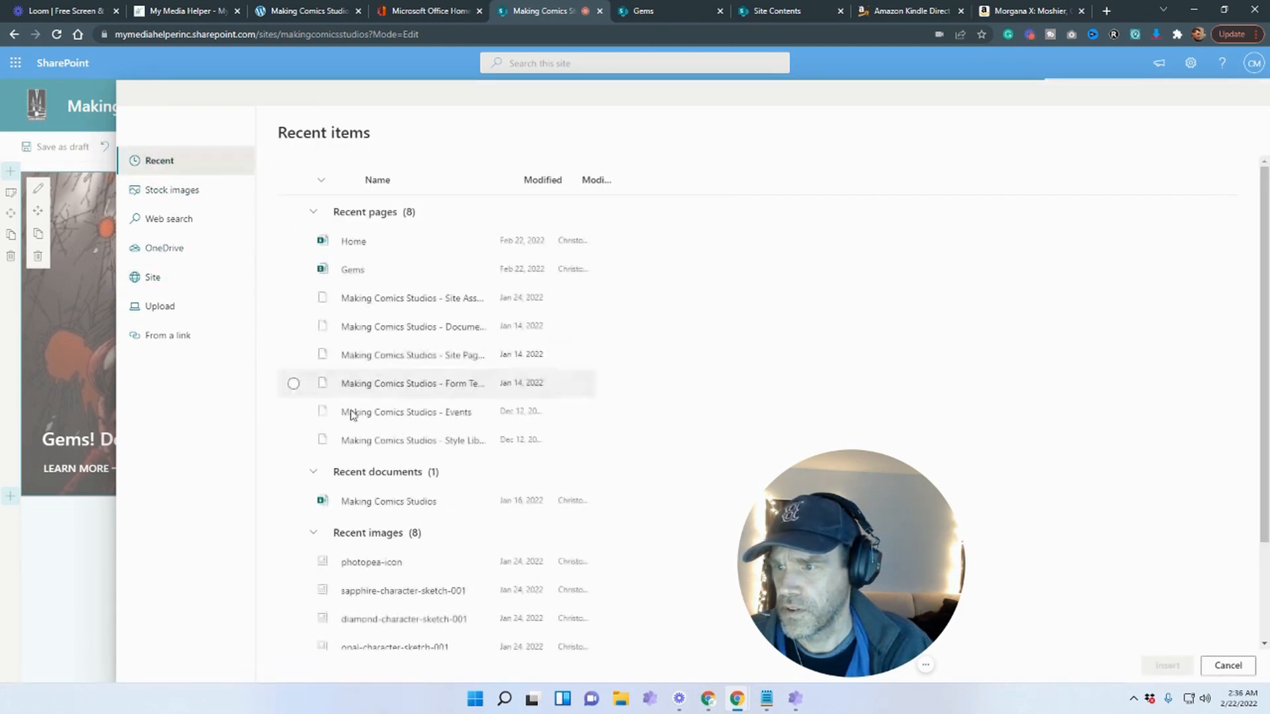
pyautogui.click(293, 269)
pyautogui.click(1164, 668)
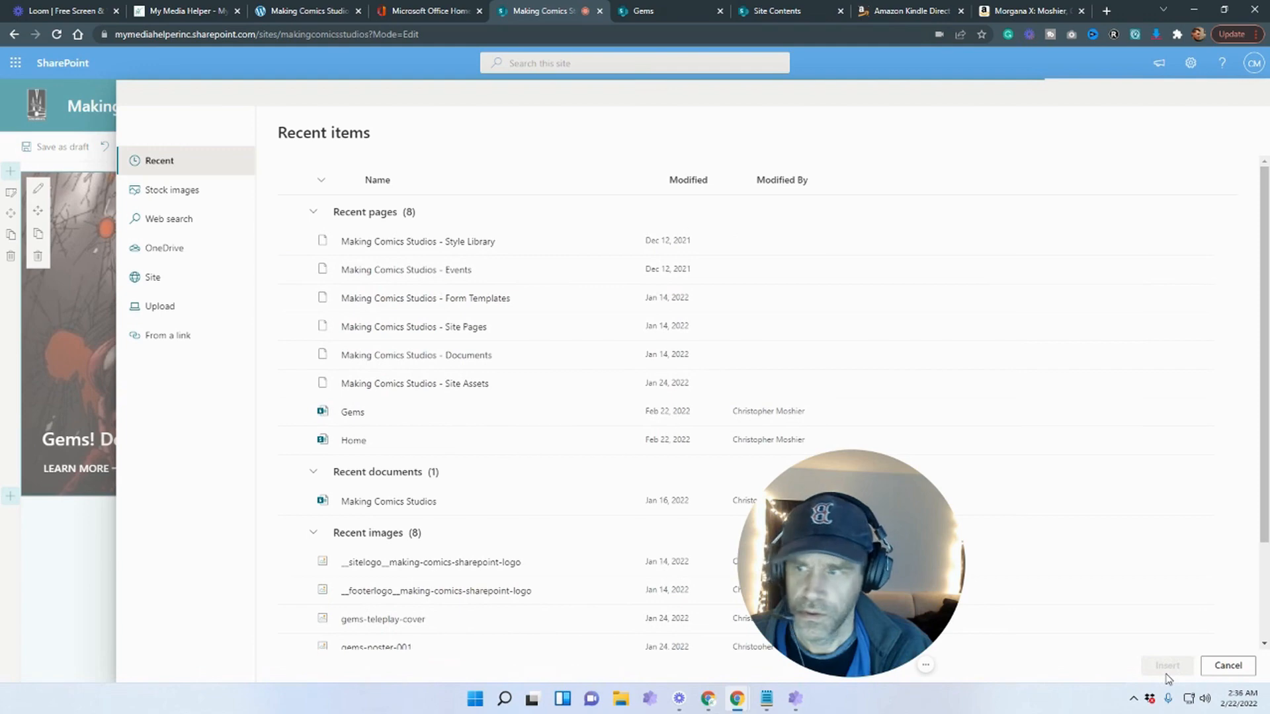
pyautogui.click(293, 411)
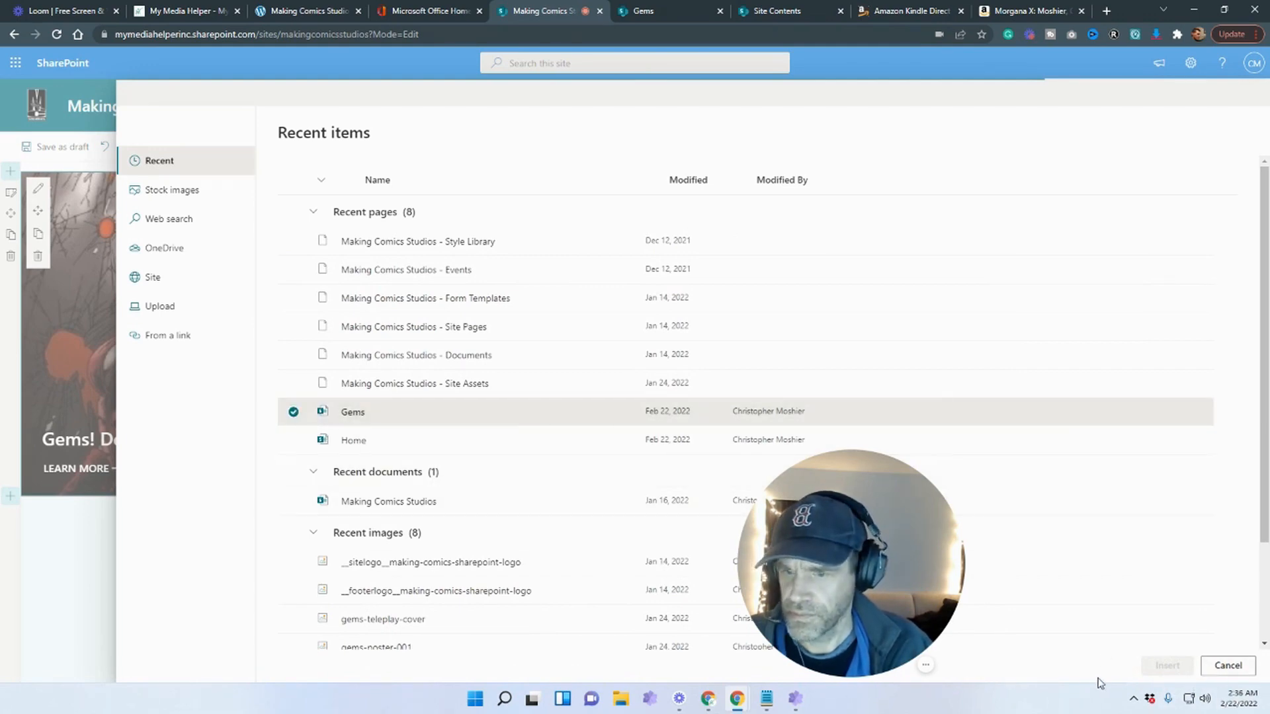
pyautogui.click(1235, 668)
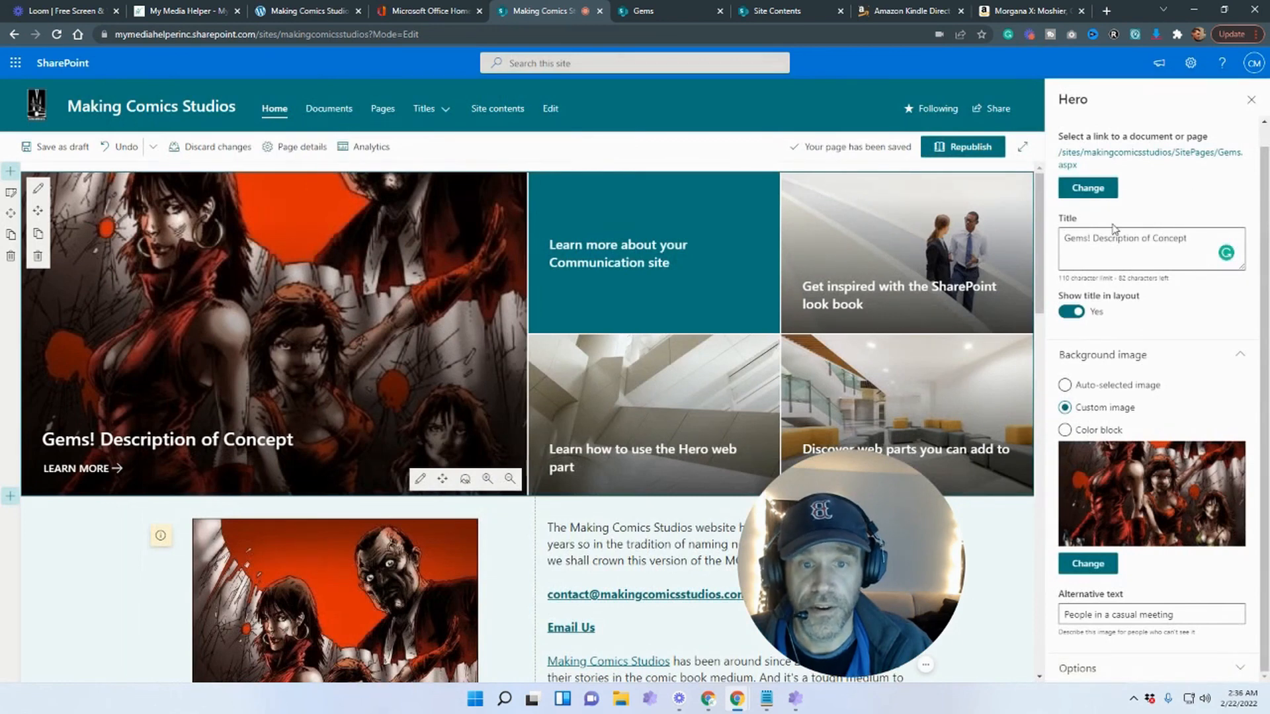
# Save the home page as a draft and test the links of a default hero tile and the Gems tile, returning to the home page
pyautogui.click(56, 147)
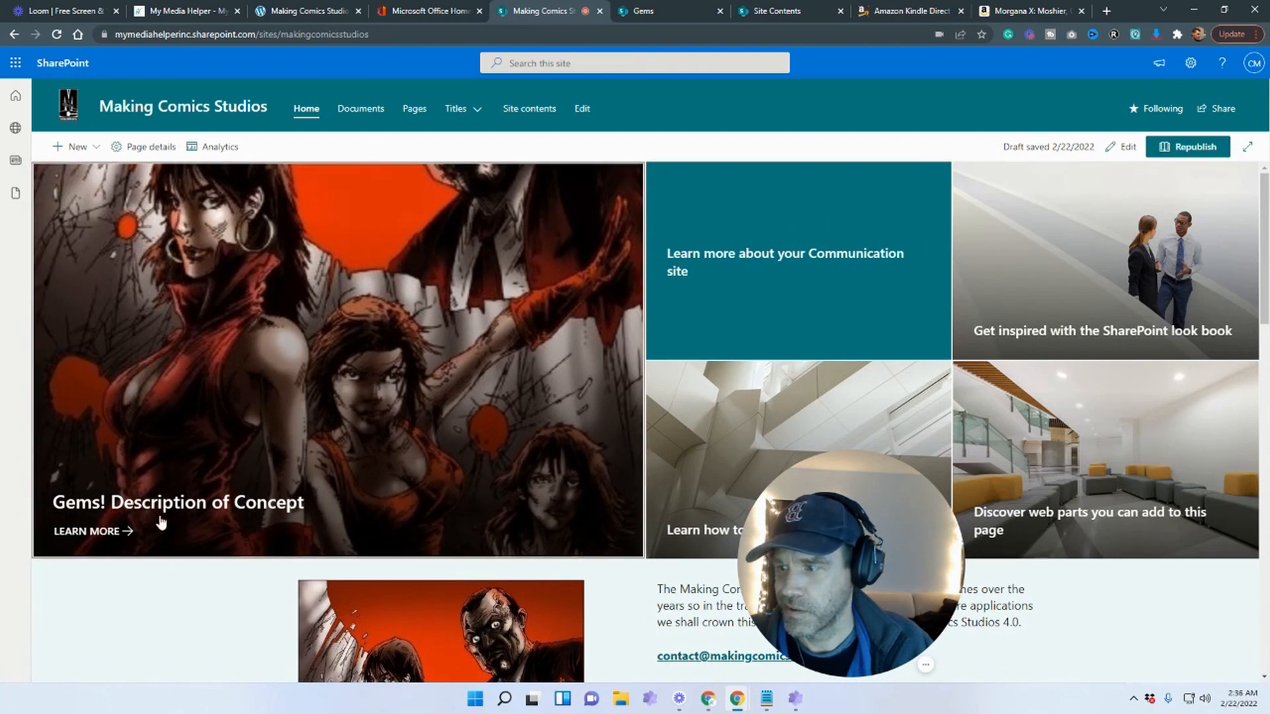
pyautogui.click(744, 569)
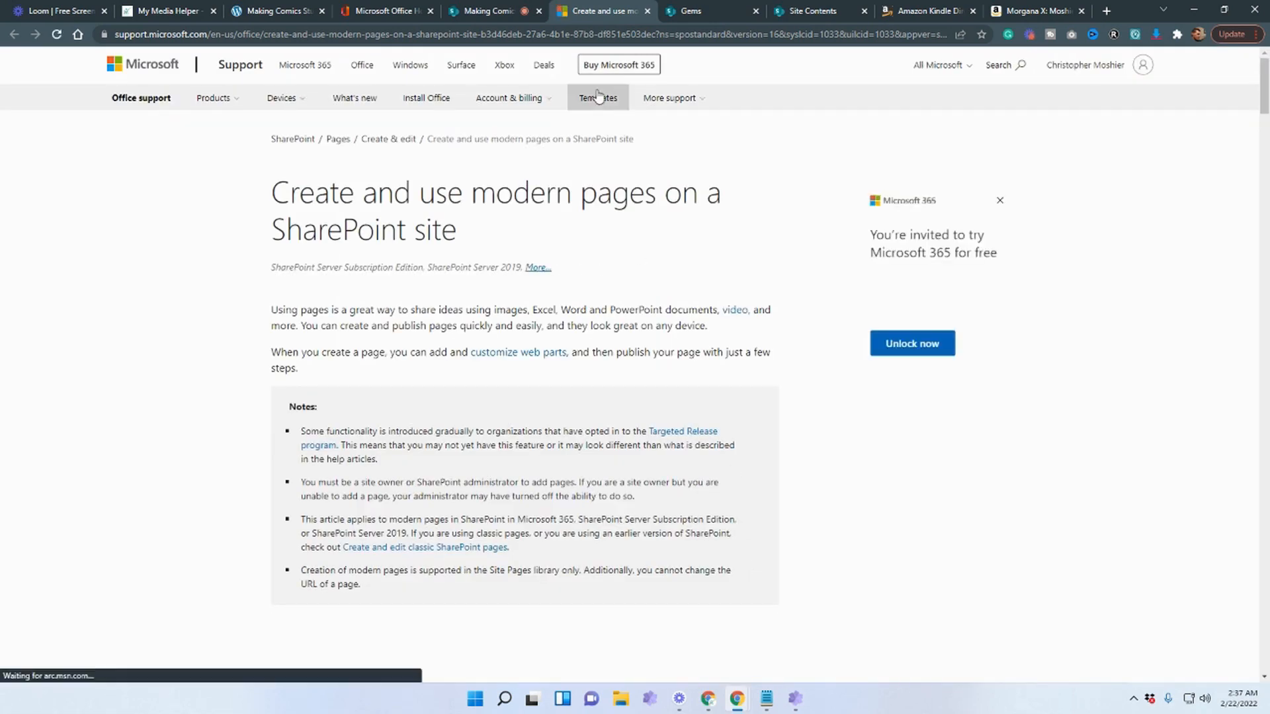
pyautogui.hotkey('ctrl', 'w')
pyautogui.click(132, 496)
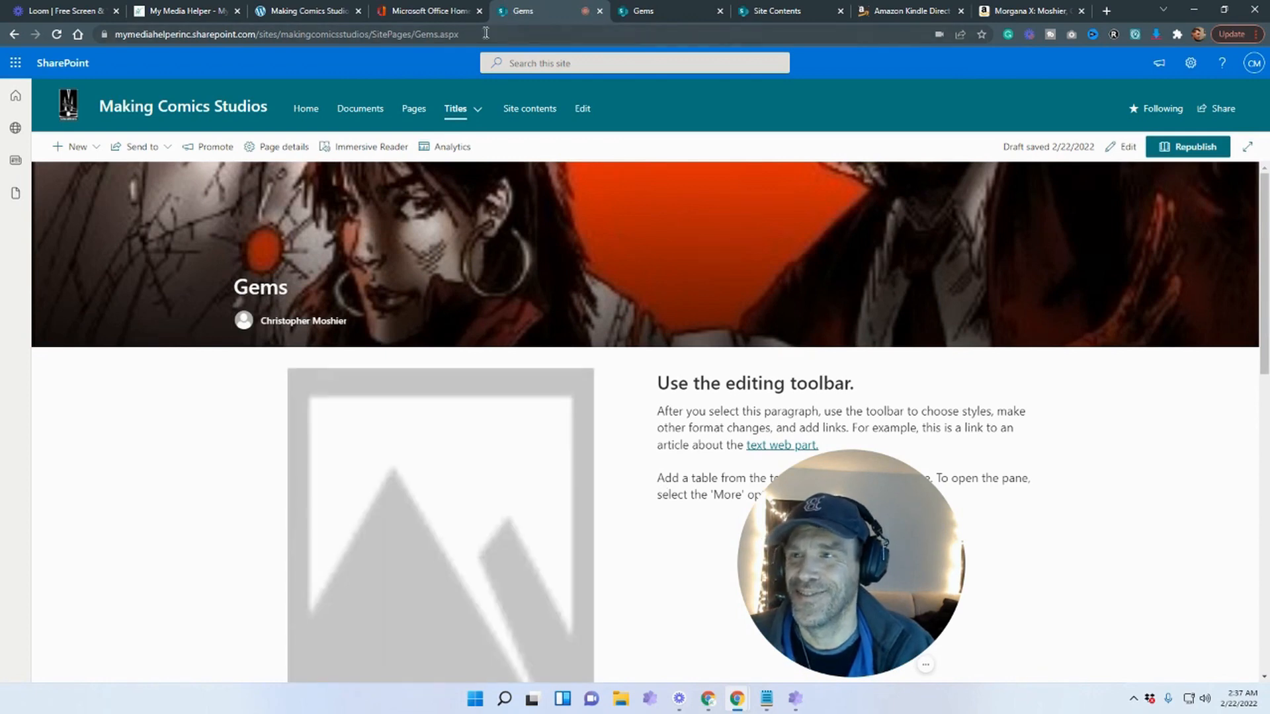
pyautogui.click(14, 34)
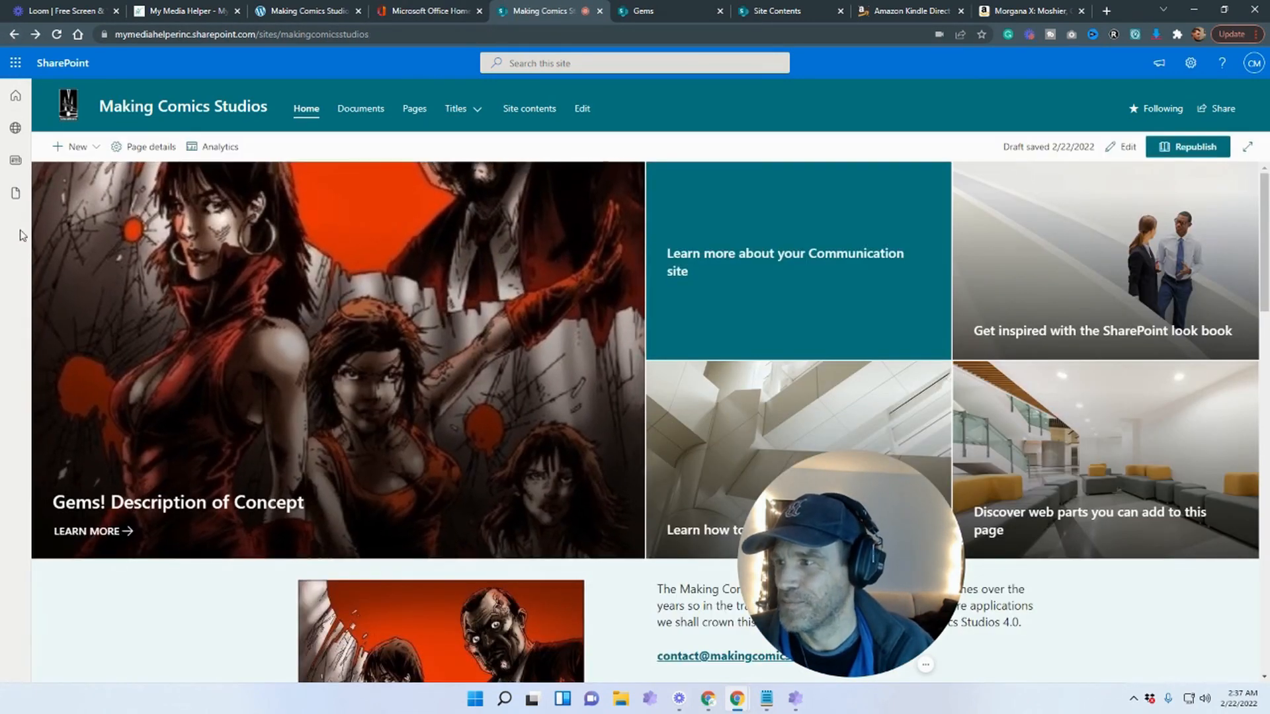
# Reopen the home page for editing, show the Gems tile's call to action options, and switch the call to action link off and on again
pyautogui.click(1122, 147)
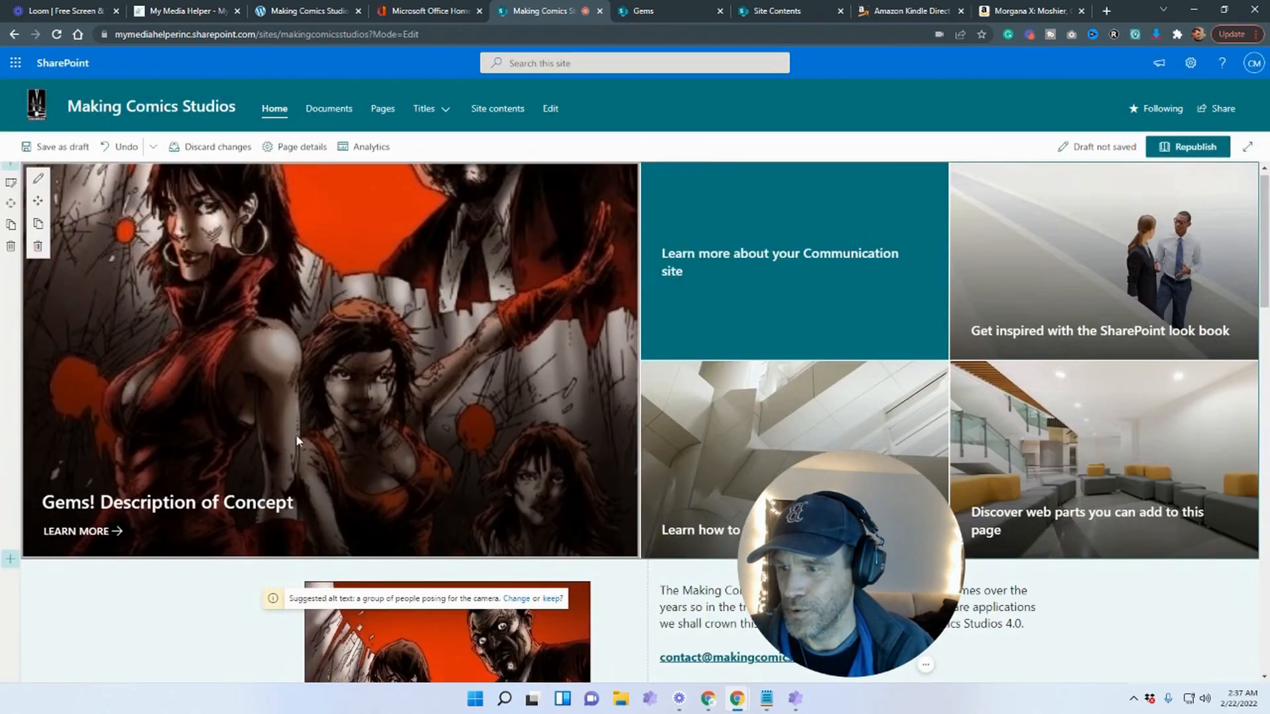
pyautogui.moveTo(301, 434)
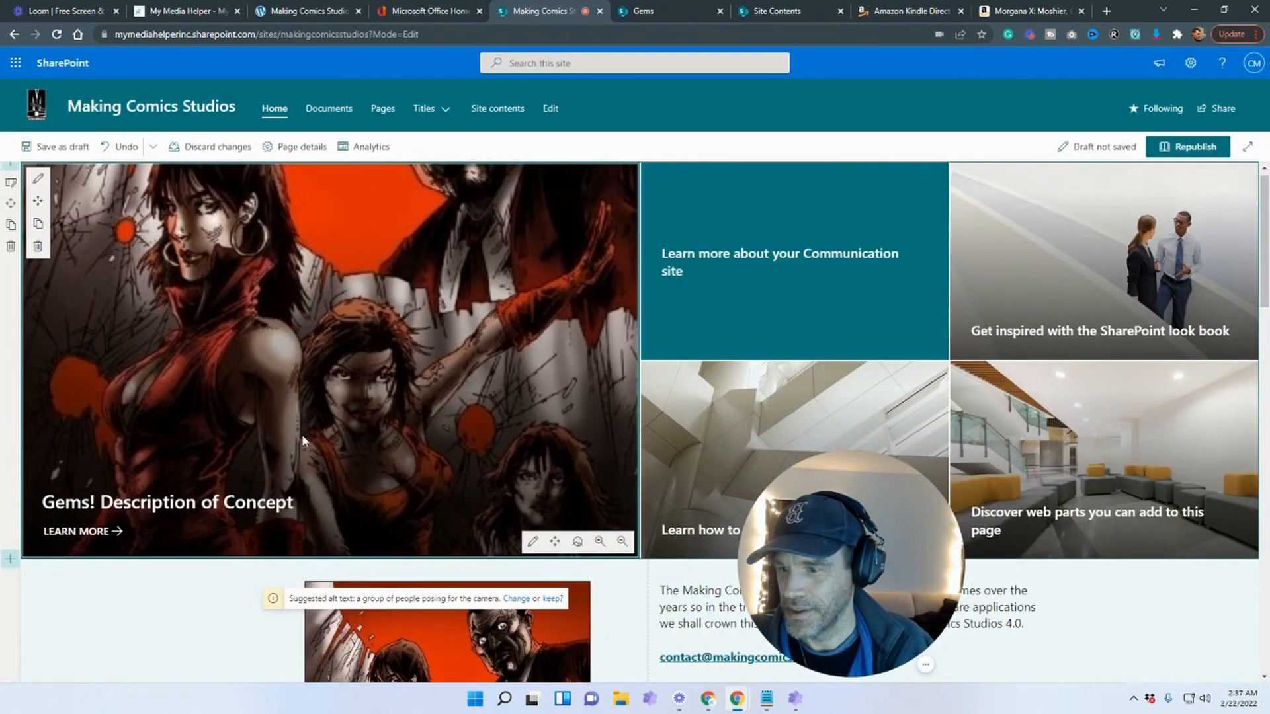
pyautogui.click(530, 543)
pyautogui.click(1111, 406)
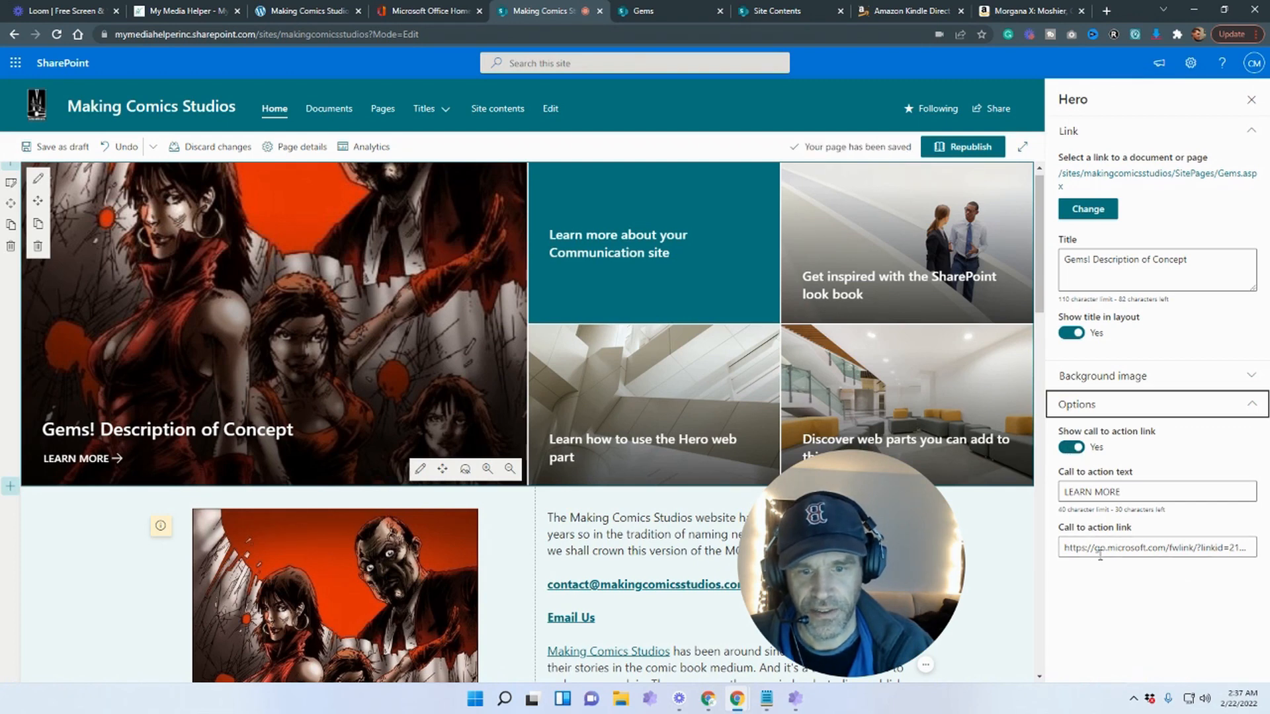
pyautogui.moveTo(1064, 548); pyautogui.dragTo(1254, 549)
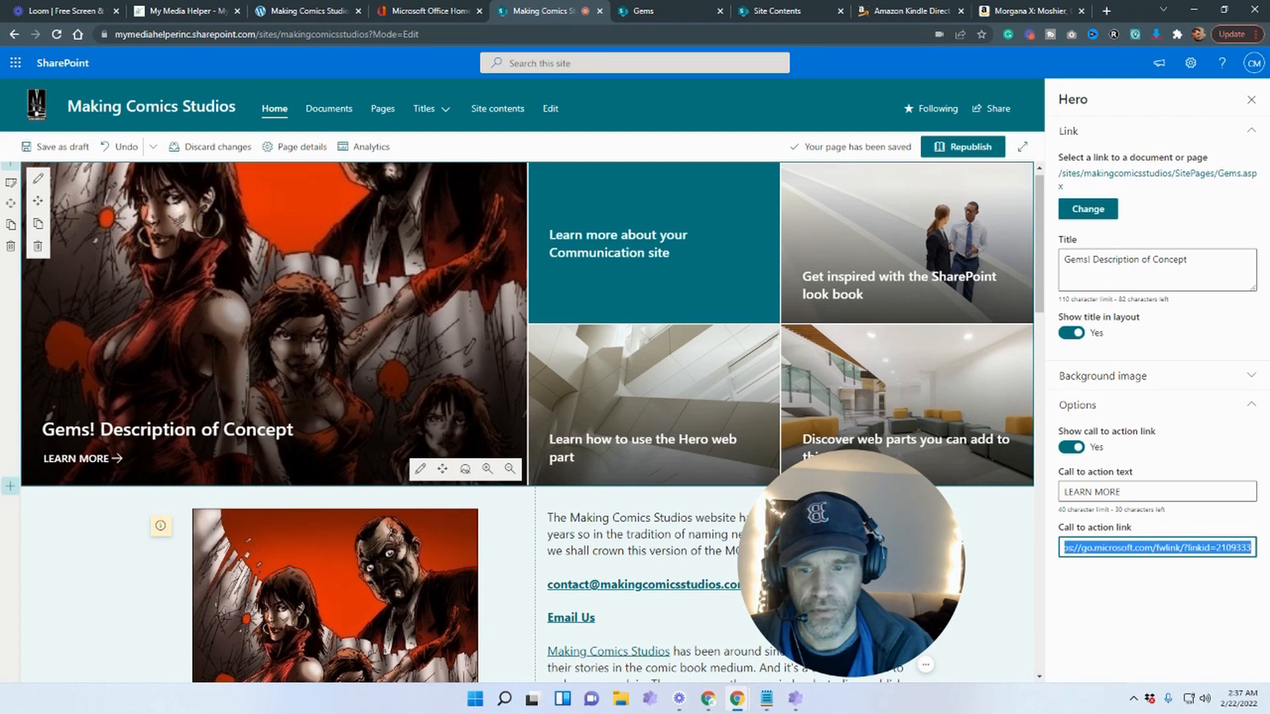
pyautogui.click(1076, 449)
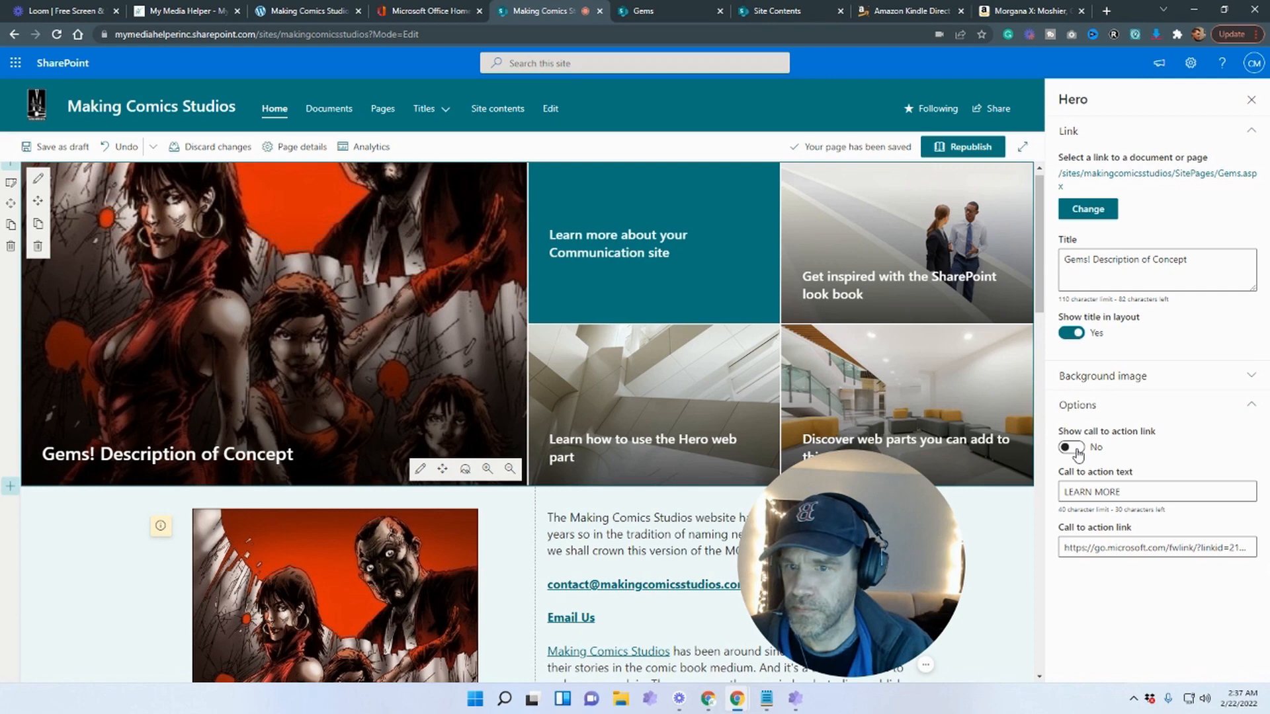
pyautogui.click(1076, 449)
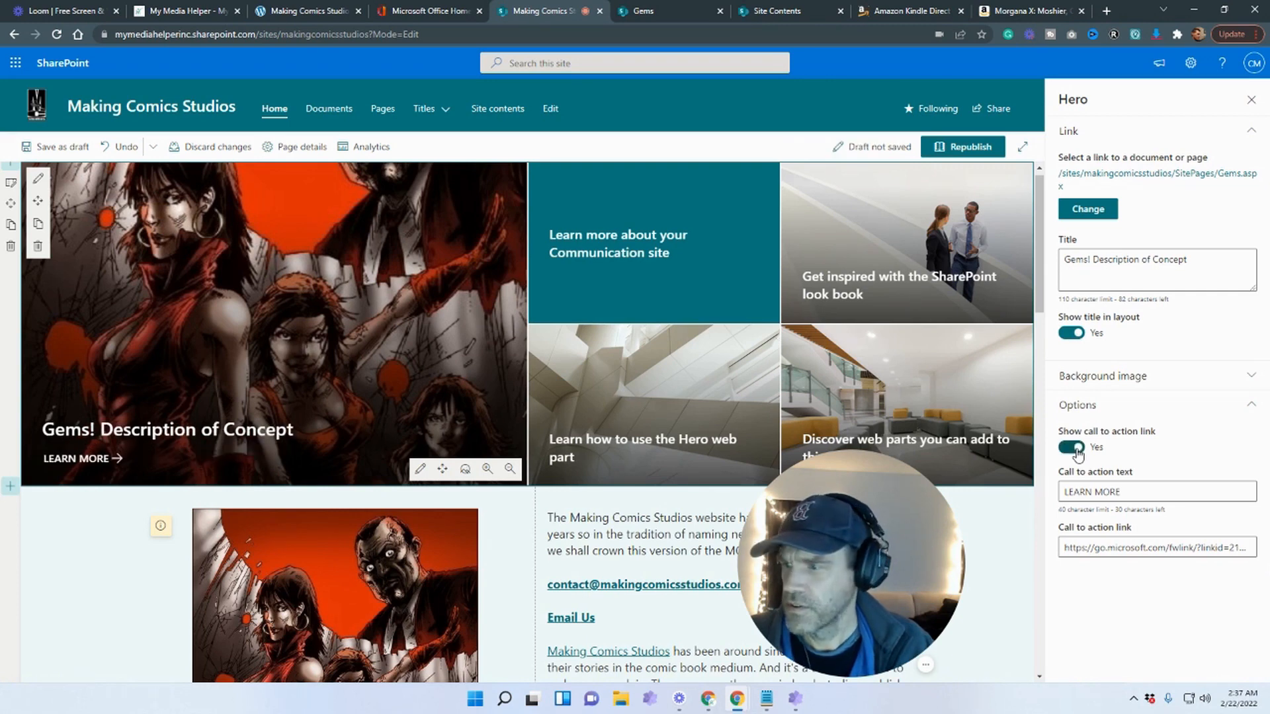
# Copy the Gems page's URL and use it to replace the Gems tile's default call to action link
pyautogui.click(651, 10)
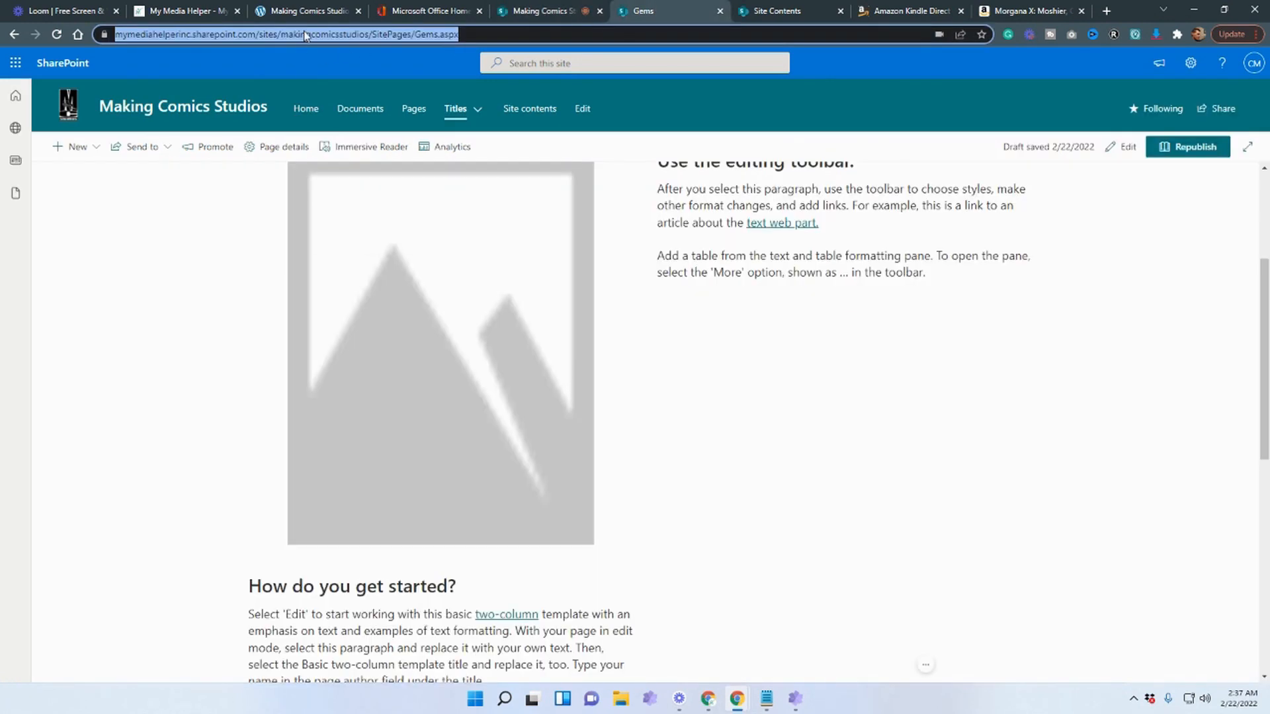
pyautogui.rightClick(304, 34)
pyautogui.click(349, 127)
pyautogui.click(552, 10)
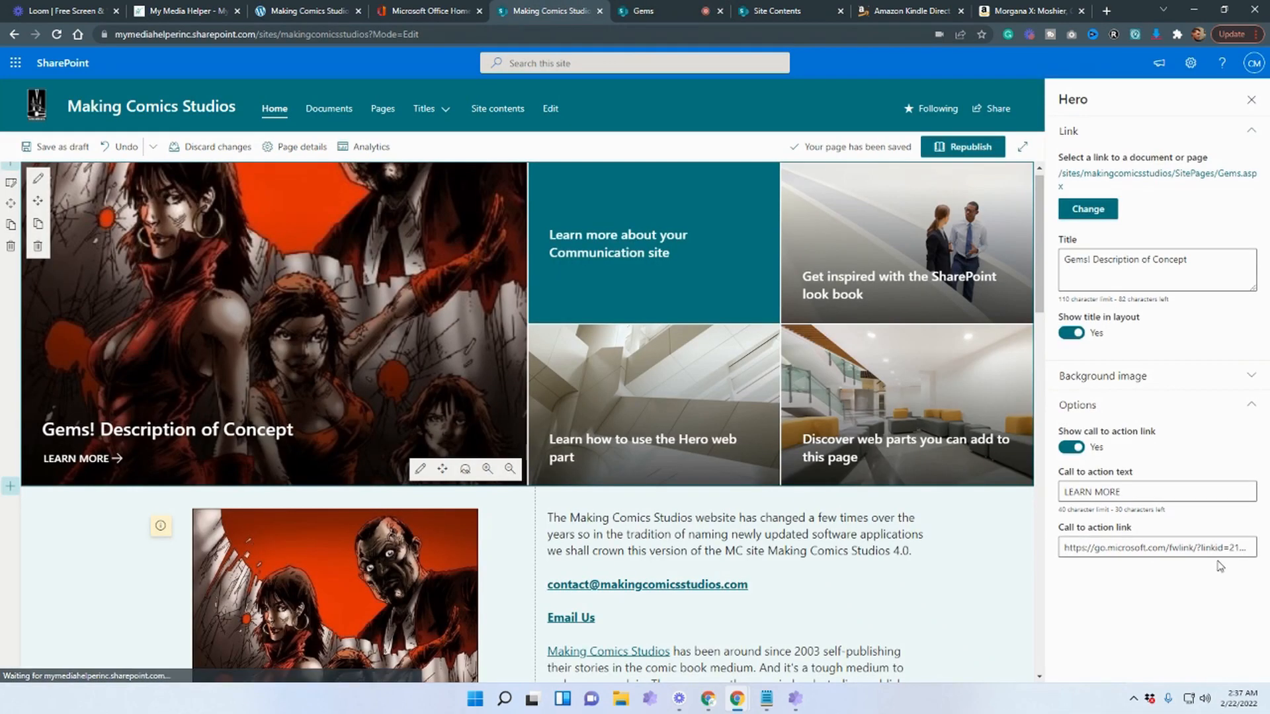
pyautogui.tripleClick(1217, 548)
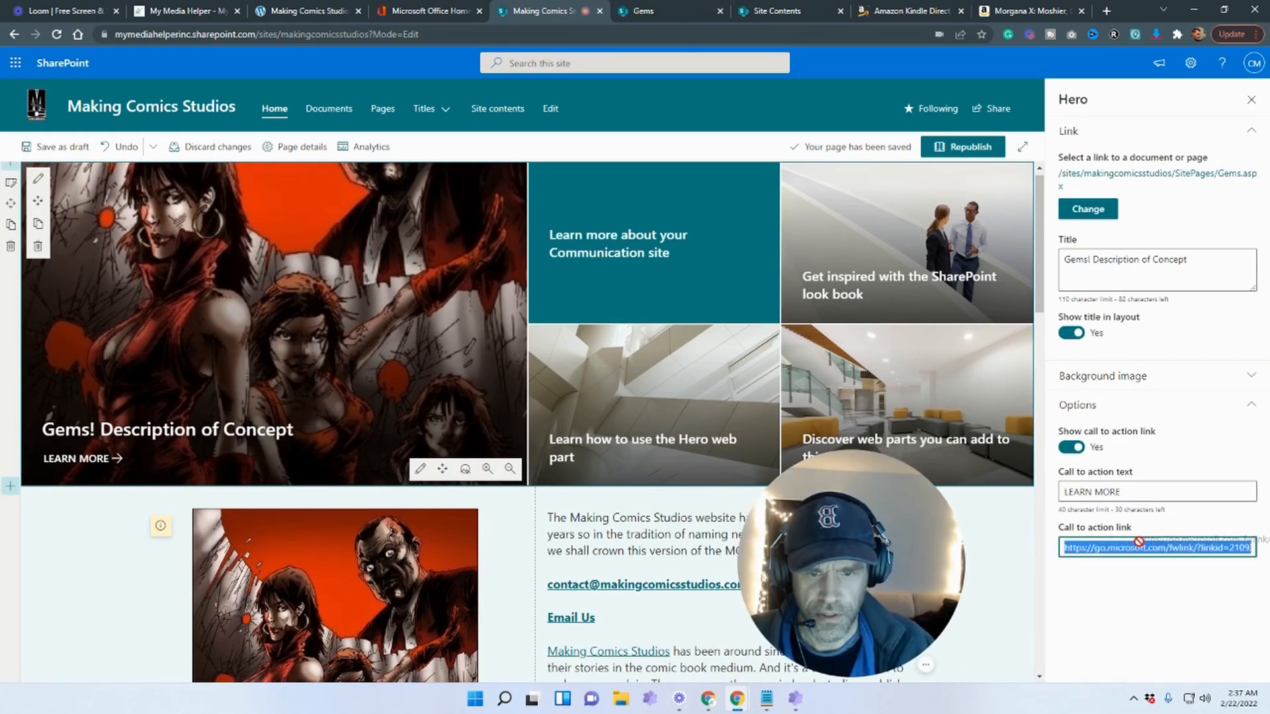
pyautogui.click(1217, 548)
pyautogui.moveTo(1066, 546); pyautogui.dragTo(1251, 548)
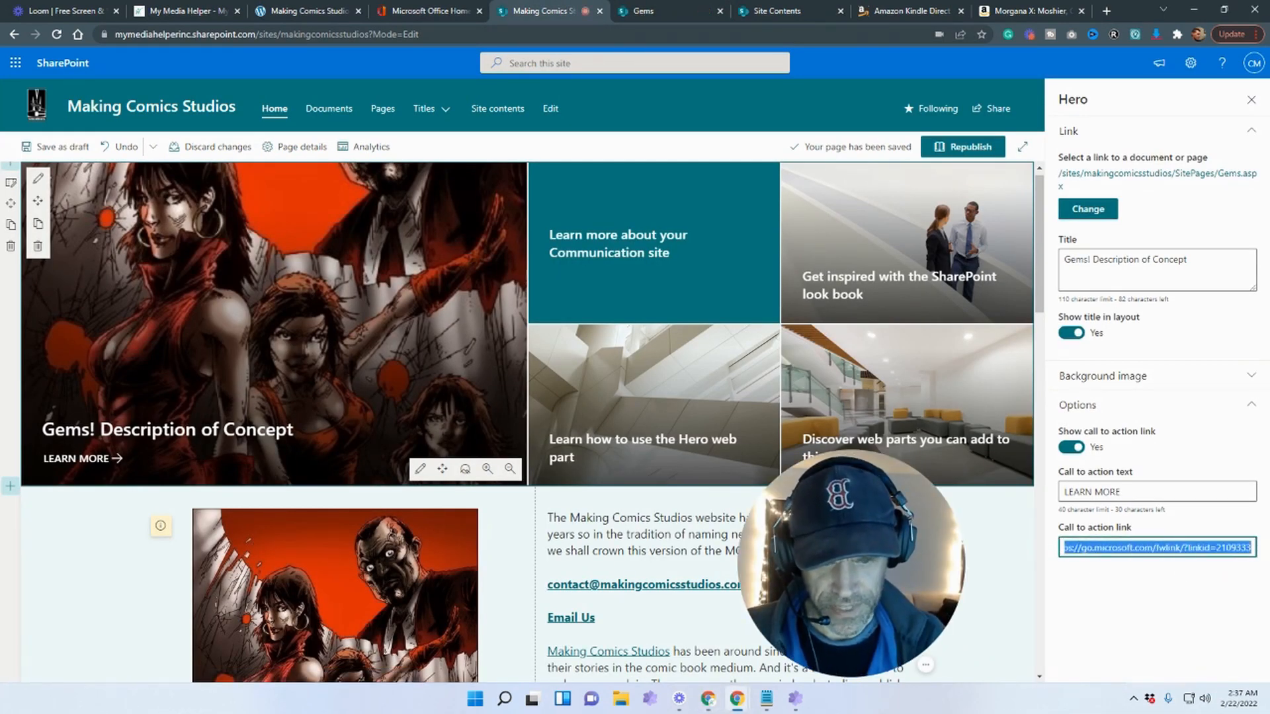
pyautogui.hotkey('ctrl', 'v')
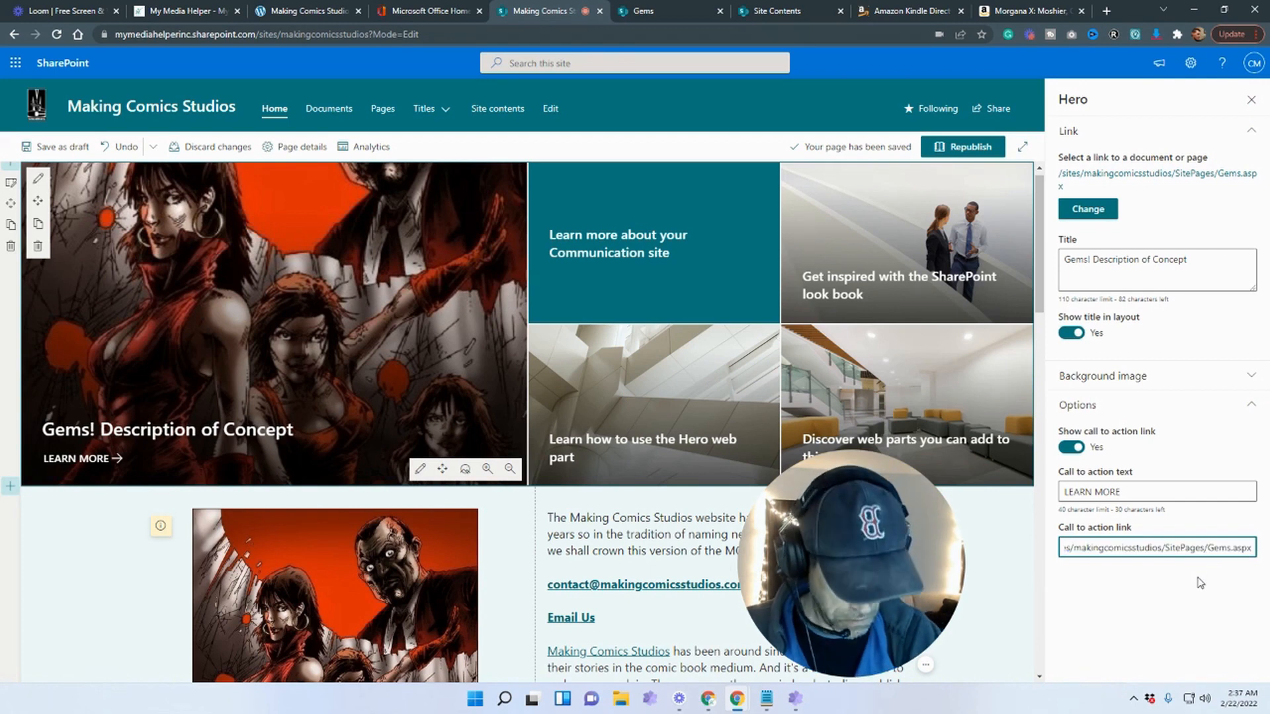
pyautogui.click(1177, 613)
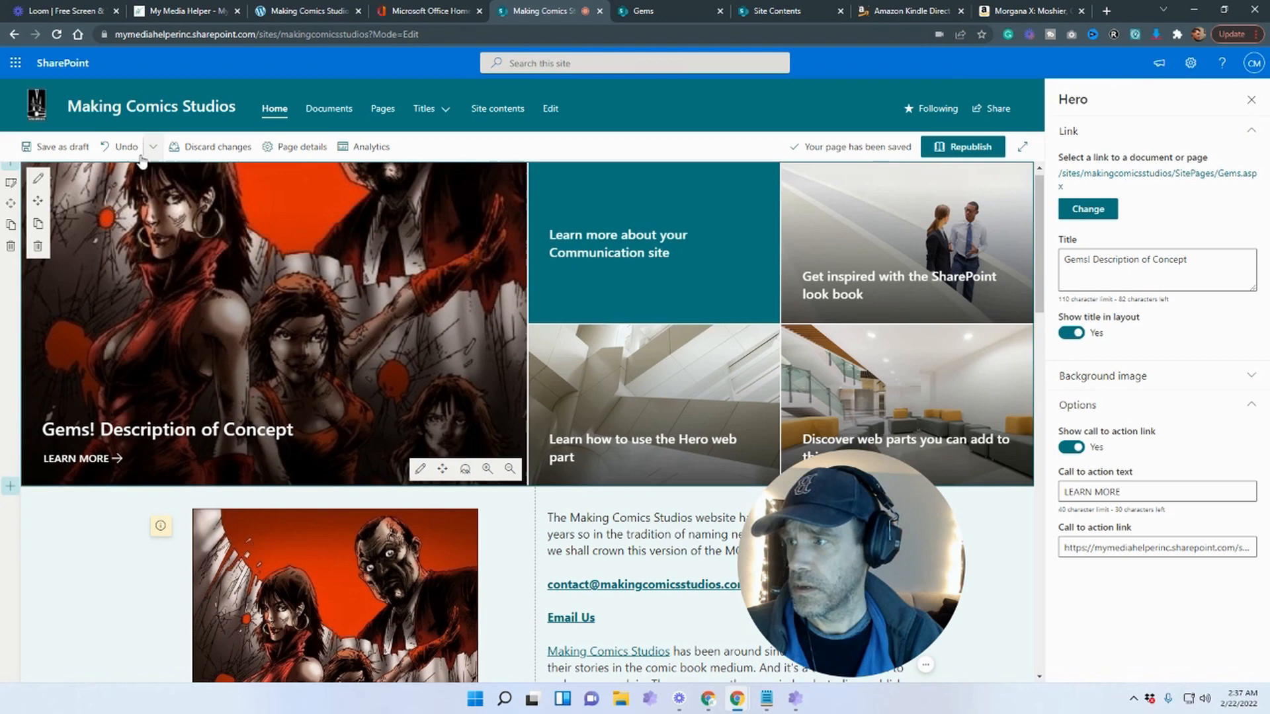
# Save the home page as a draft and test the Gems tile's LEARN MORE link, returning to the home page
pyautogui.click(58, 147)
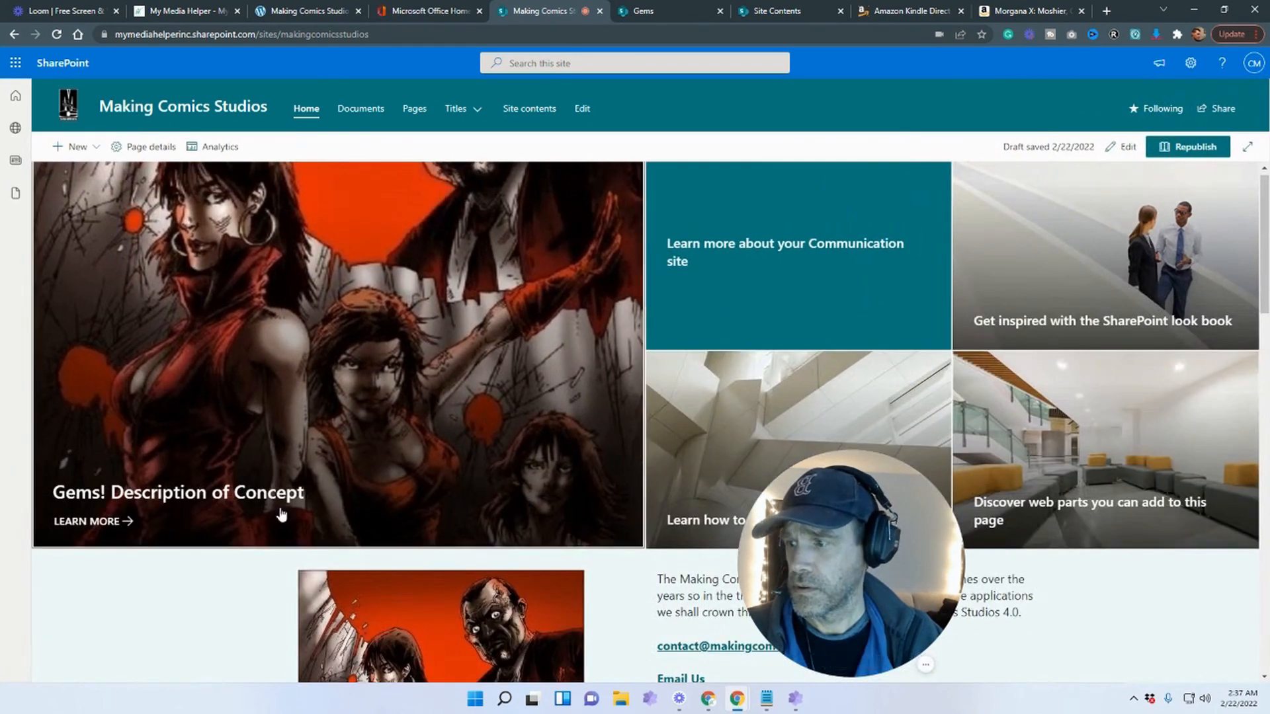
pyautogui.click(109, 522)
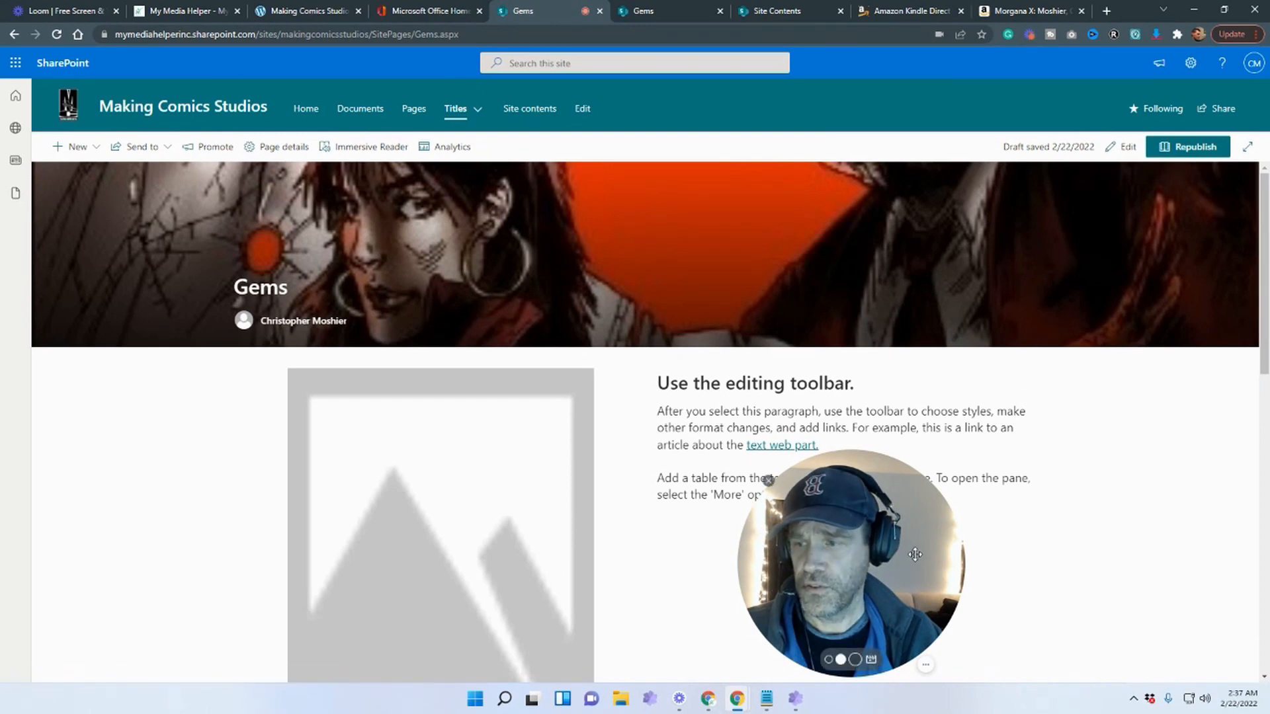
pyautogui.click(21, 35)
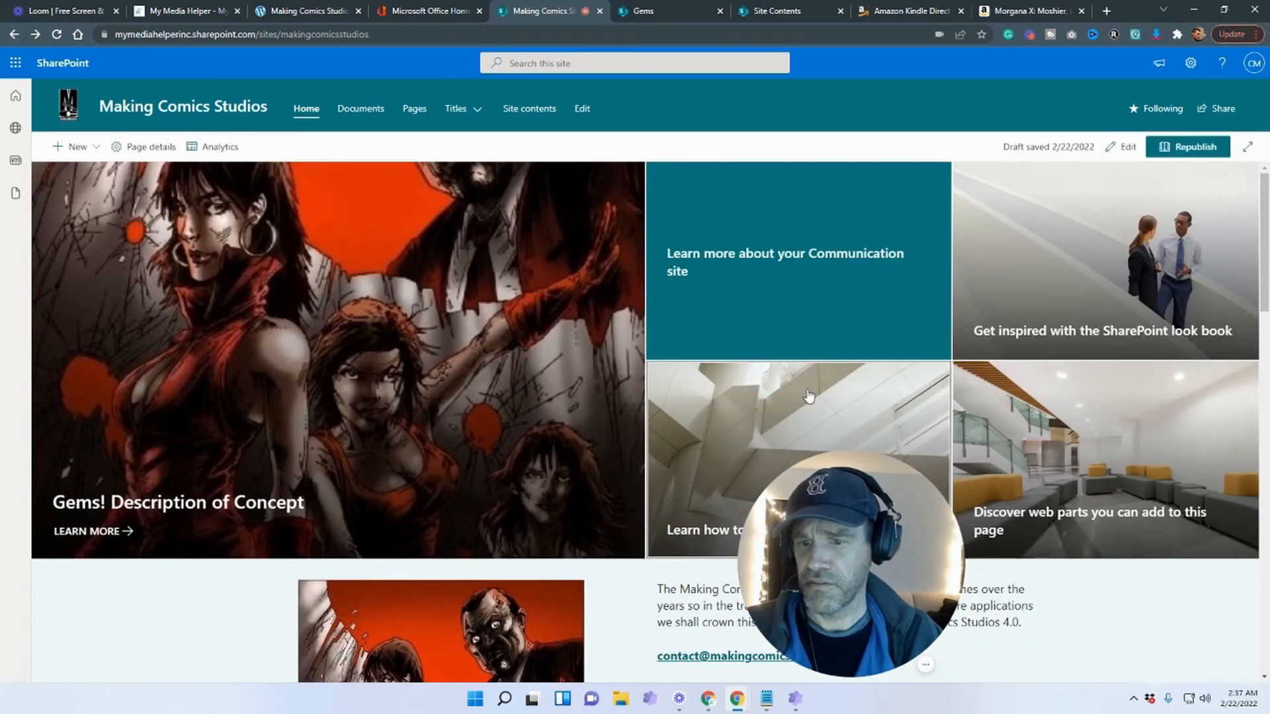
# Create a copy of the Gems page and name the new page Urthe
pyautogui.click(655, 18)
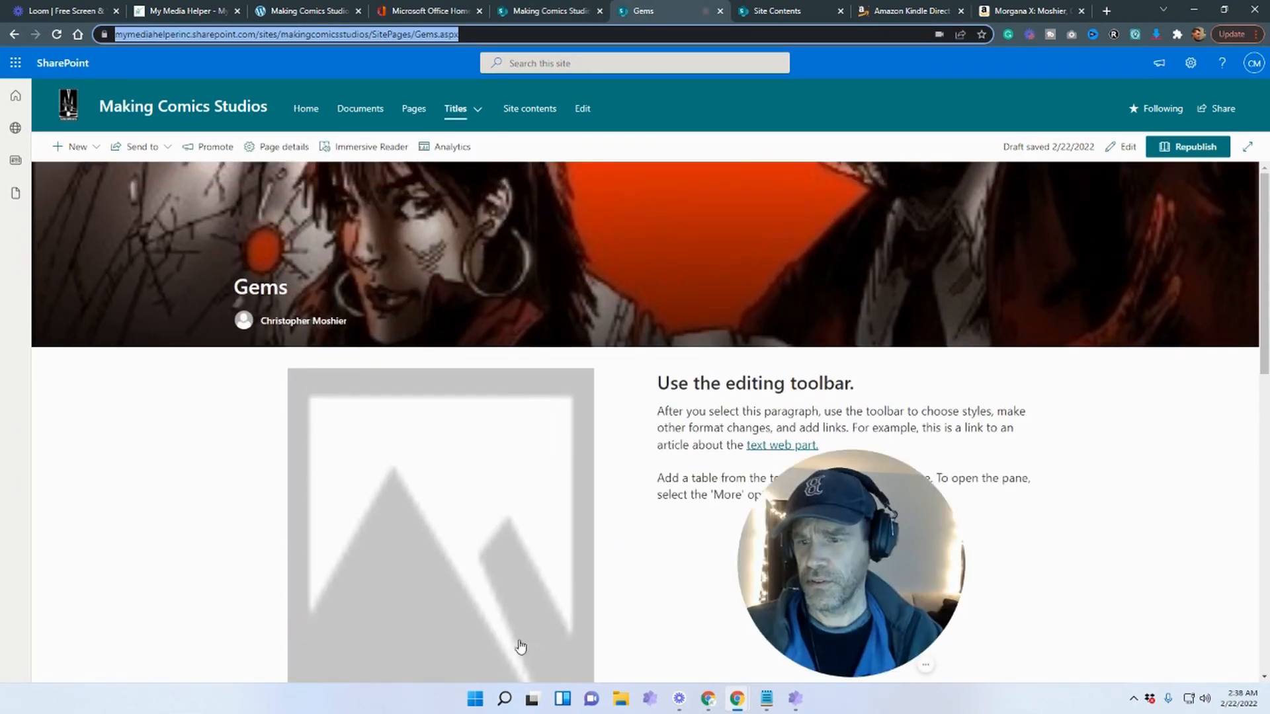
pyautogui.scroll(-5, 635, 423)
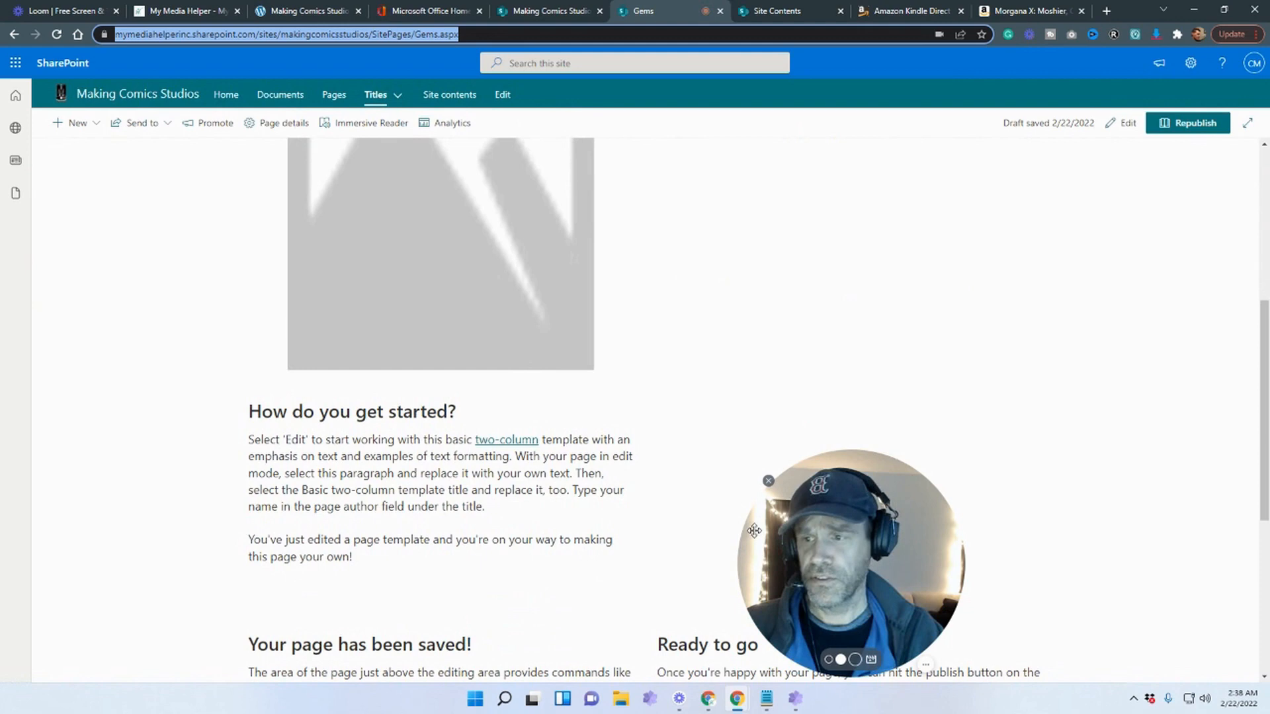
pyautogui.scroll(5, 901, 328)
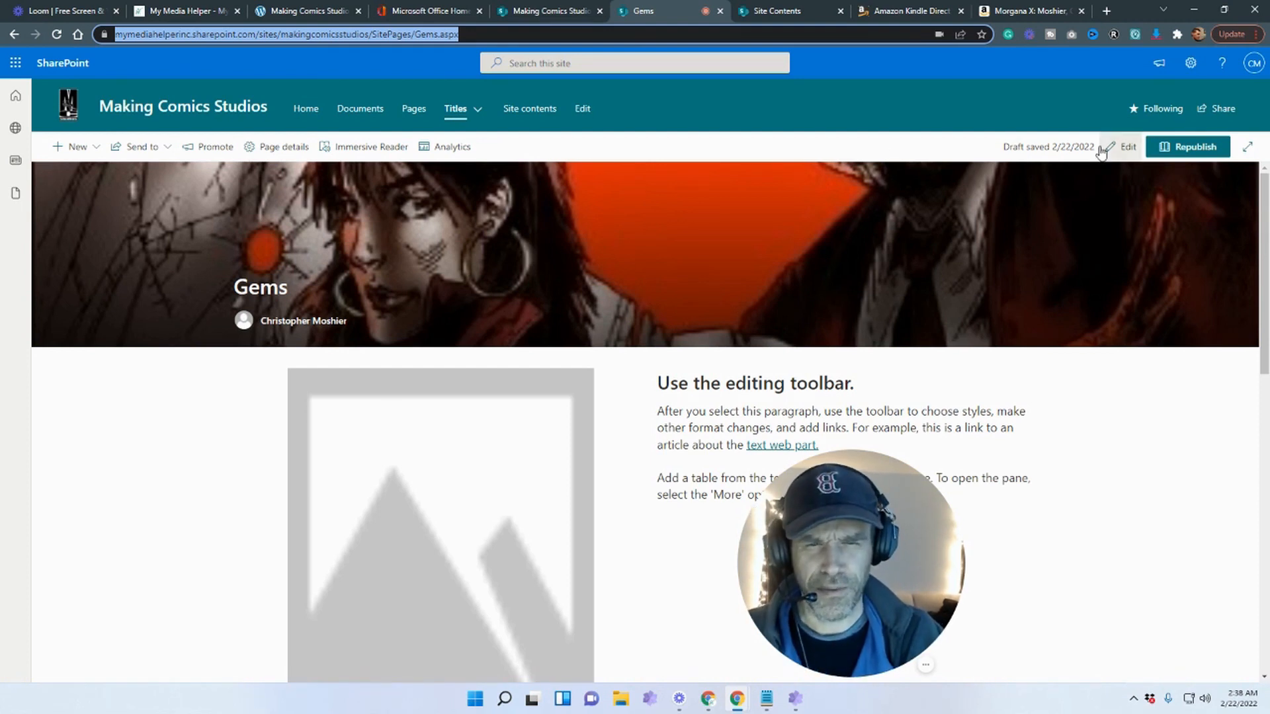
pyautogui.click(94, 147)
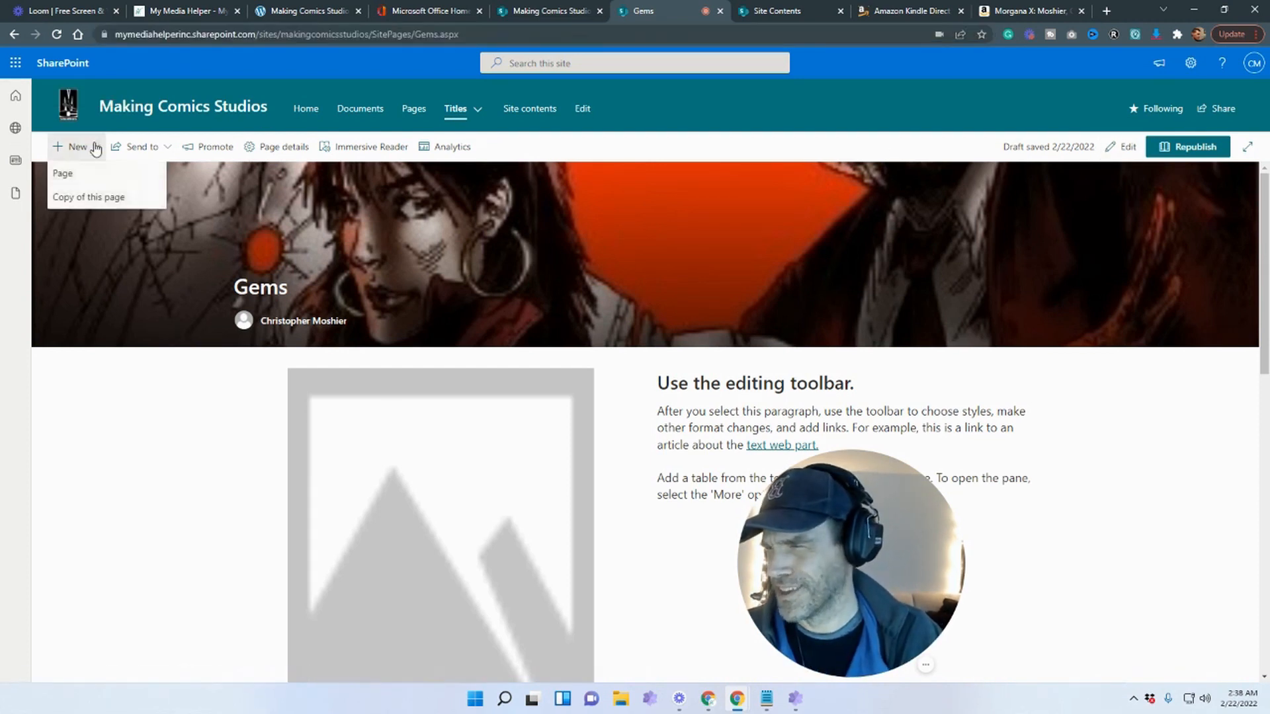
pyautogui.click(94, 199)
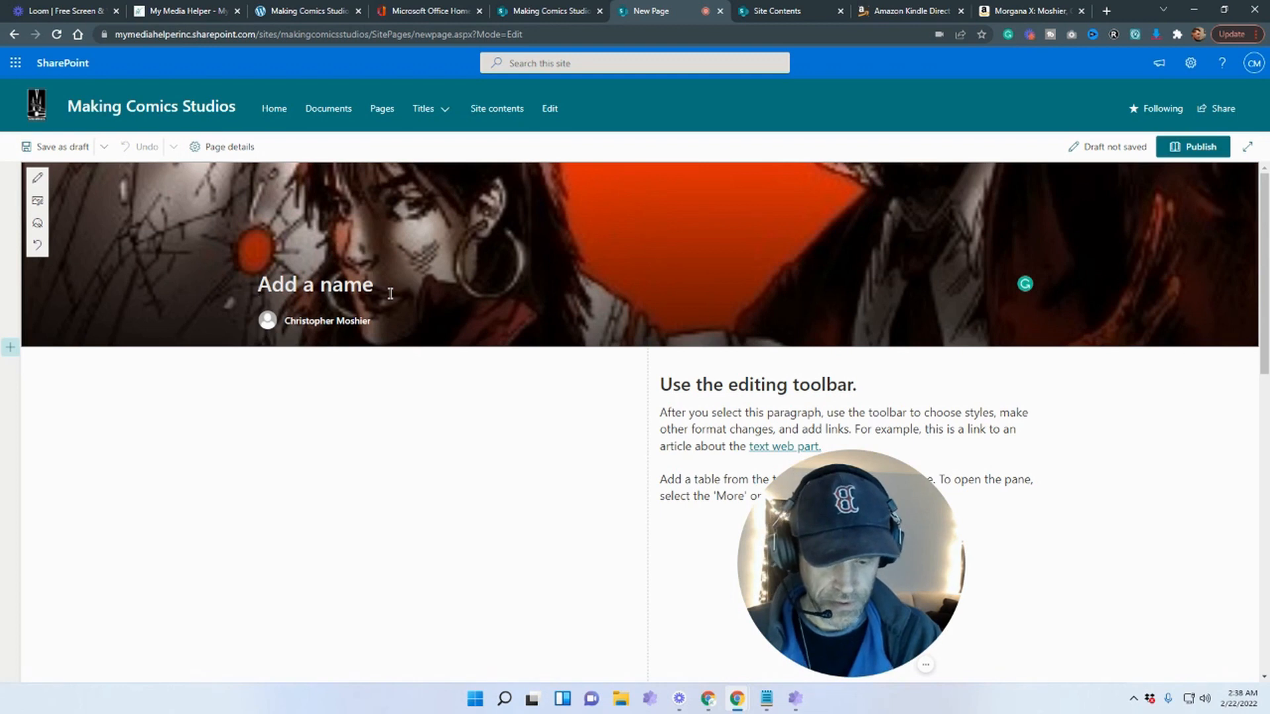
pyautogui.write('Urthe')
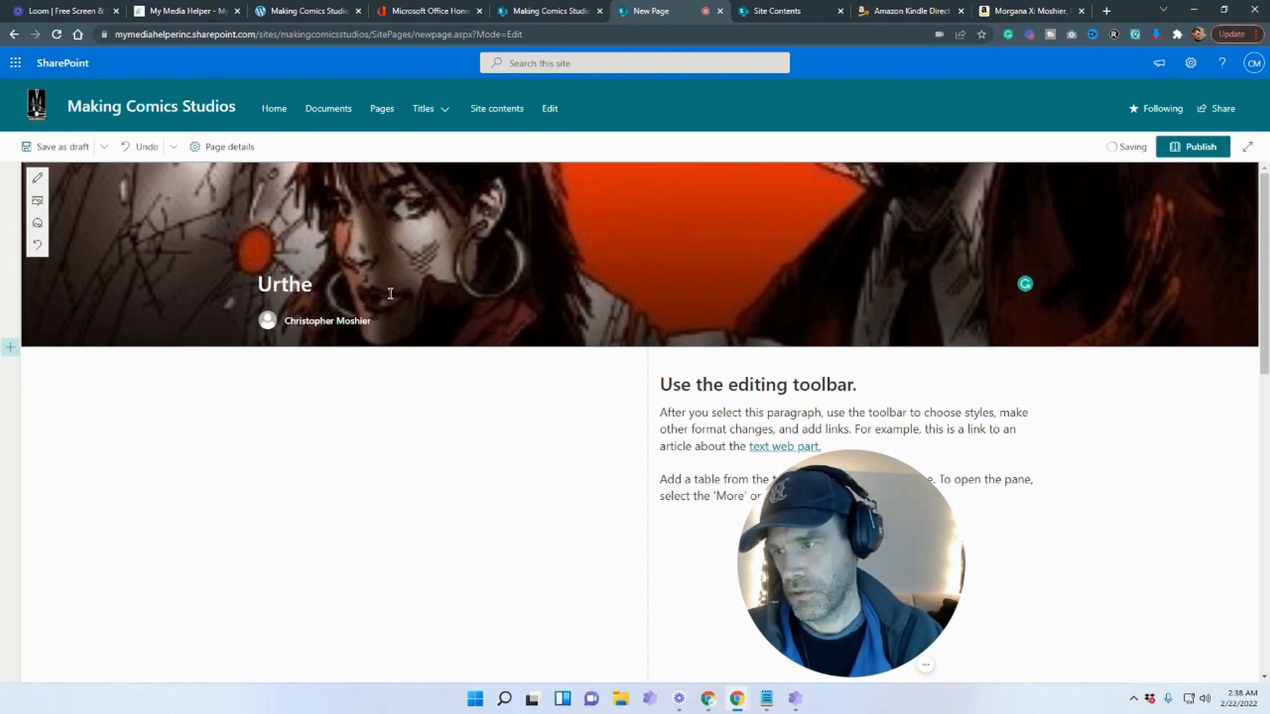
# Remove the author from the Urthe page's title area and save the page as a draft
pyautogui.click(327, 321)
pyautogui.click(395, 321)
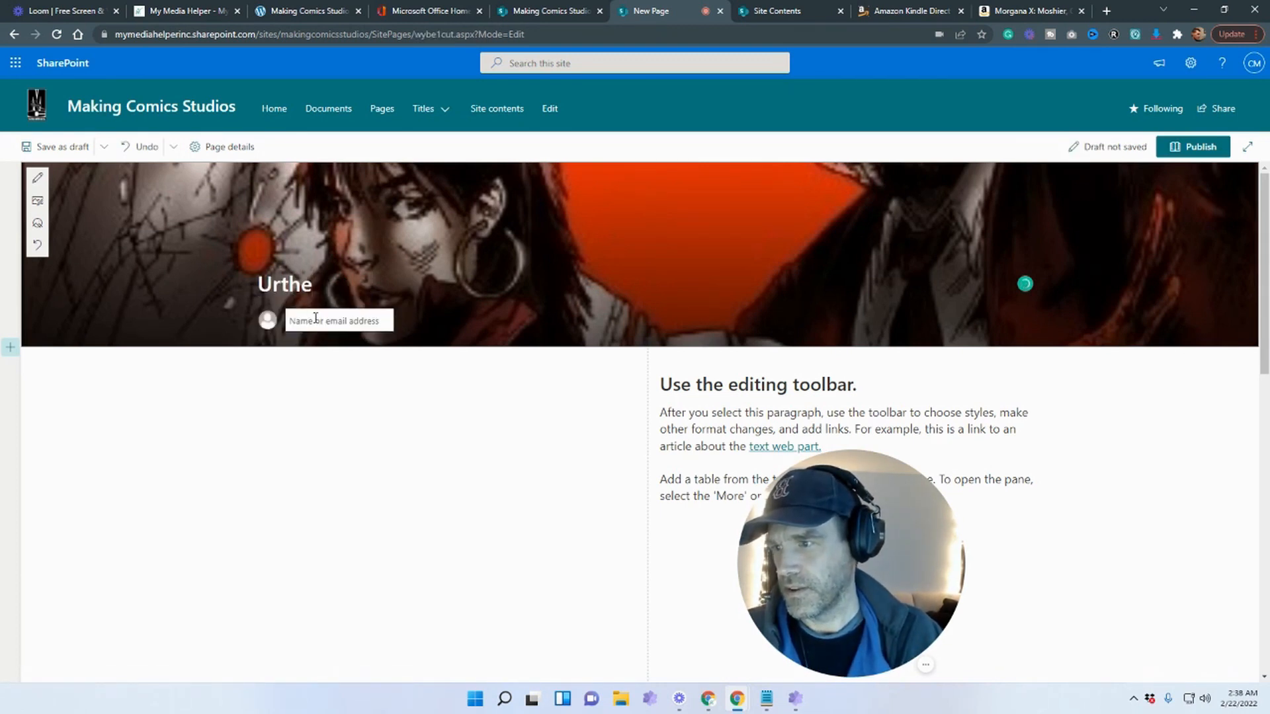
pyautogui.click(447, 443)
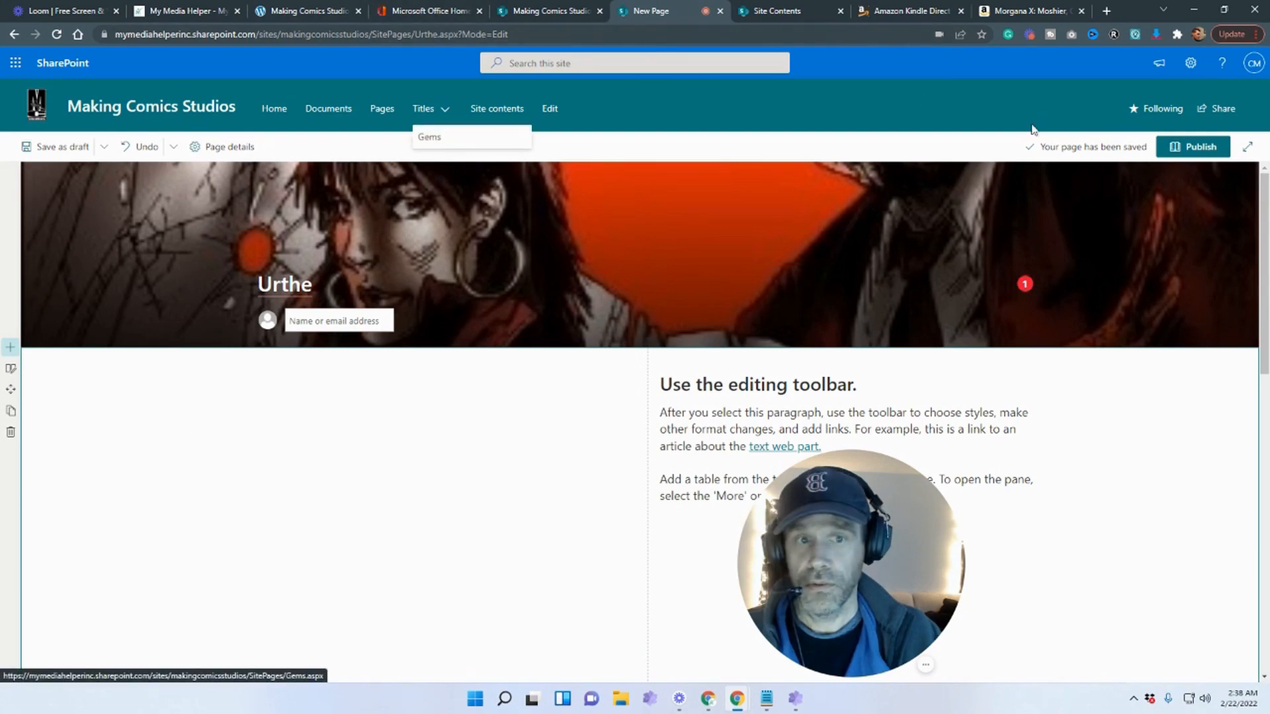
pyautogui.click(56, 146)
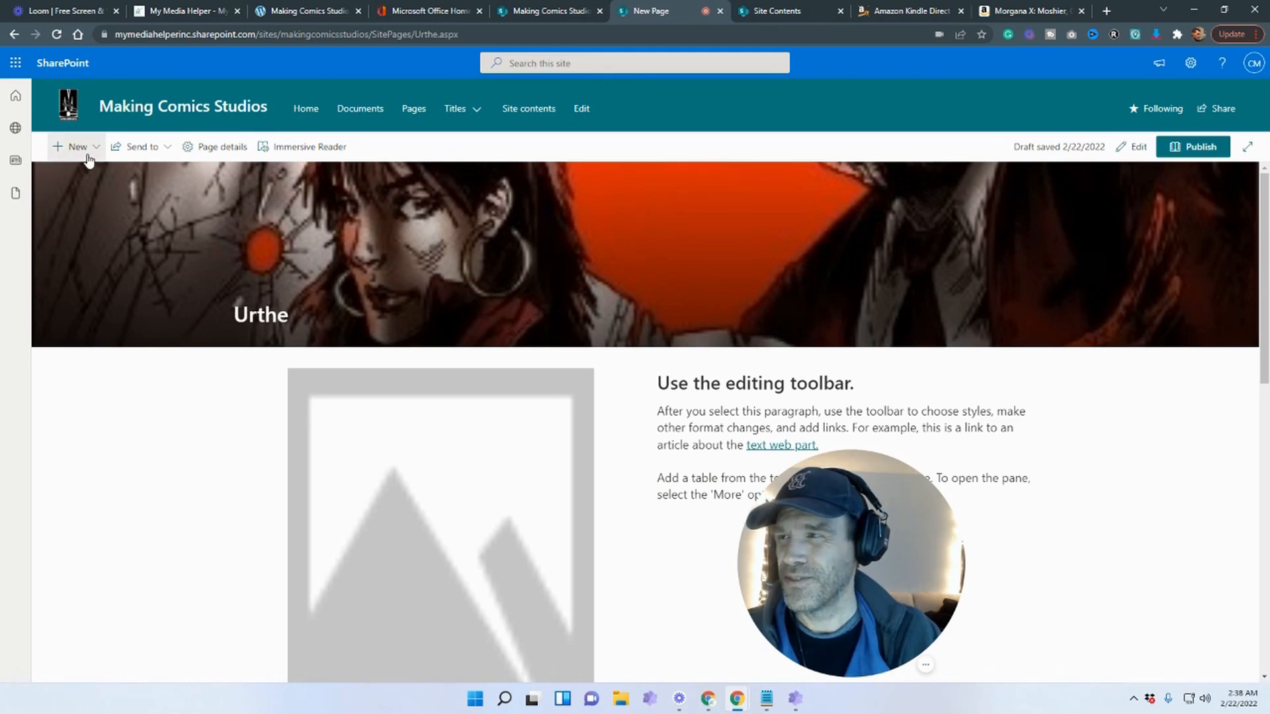
# Replace the Urthe page's title image with urthe_frontcover.jpg uploaded from the Desktop, and adjust its focal point to frame the characters' faces
pyautogui.click(1139, 147)
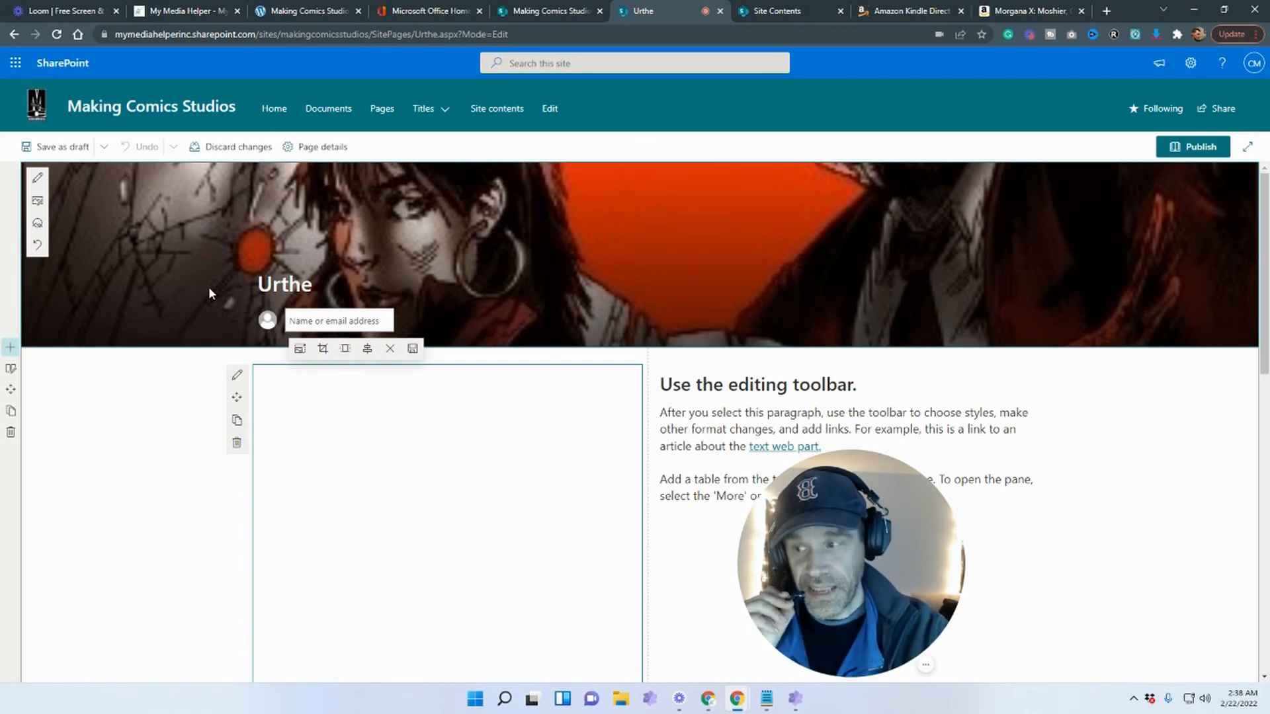
pyautogui.click(37, 204)
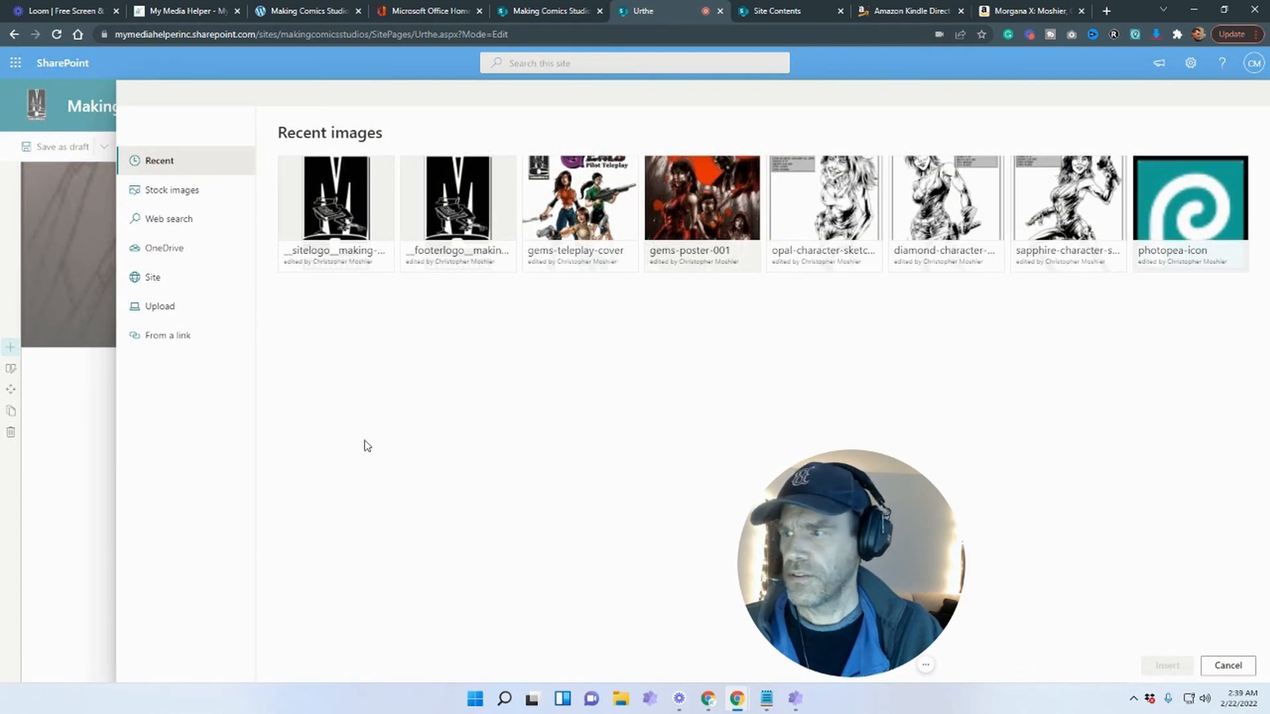
pyautogui.click(186, 312)
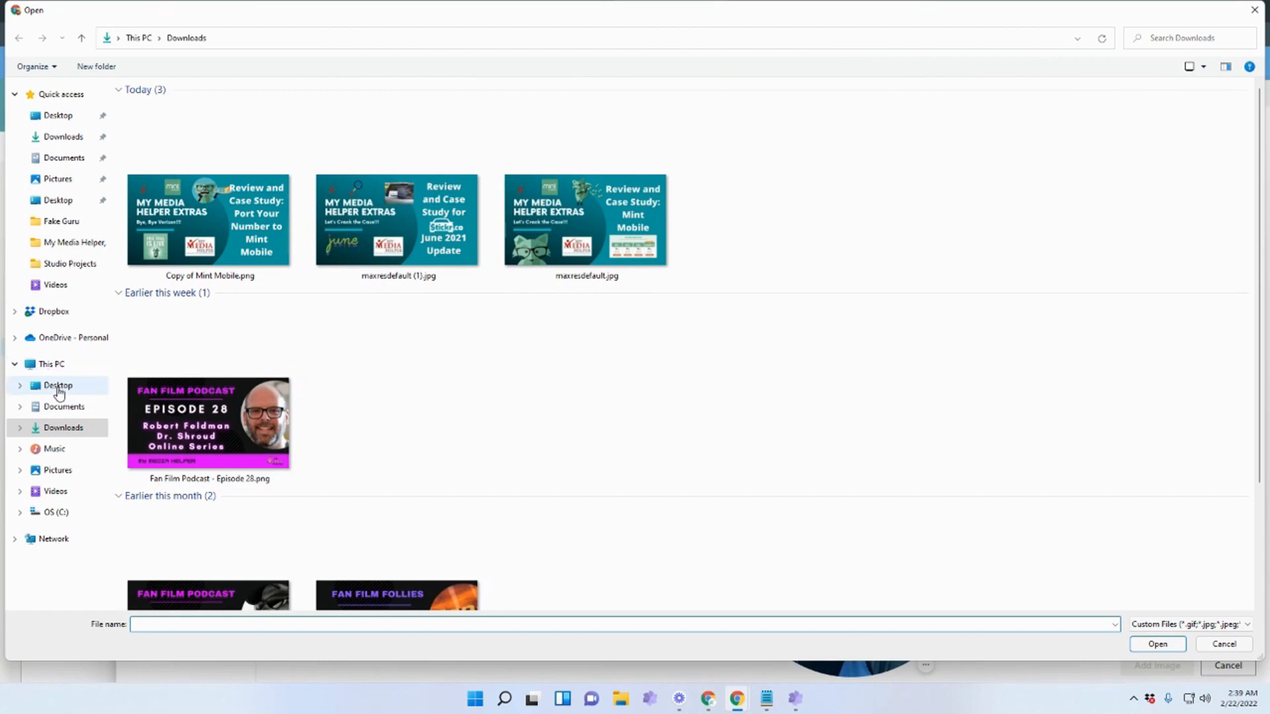
pyautogui.click(59, 390)
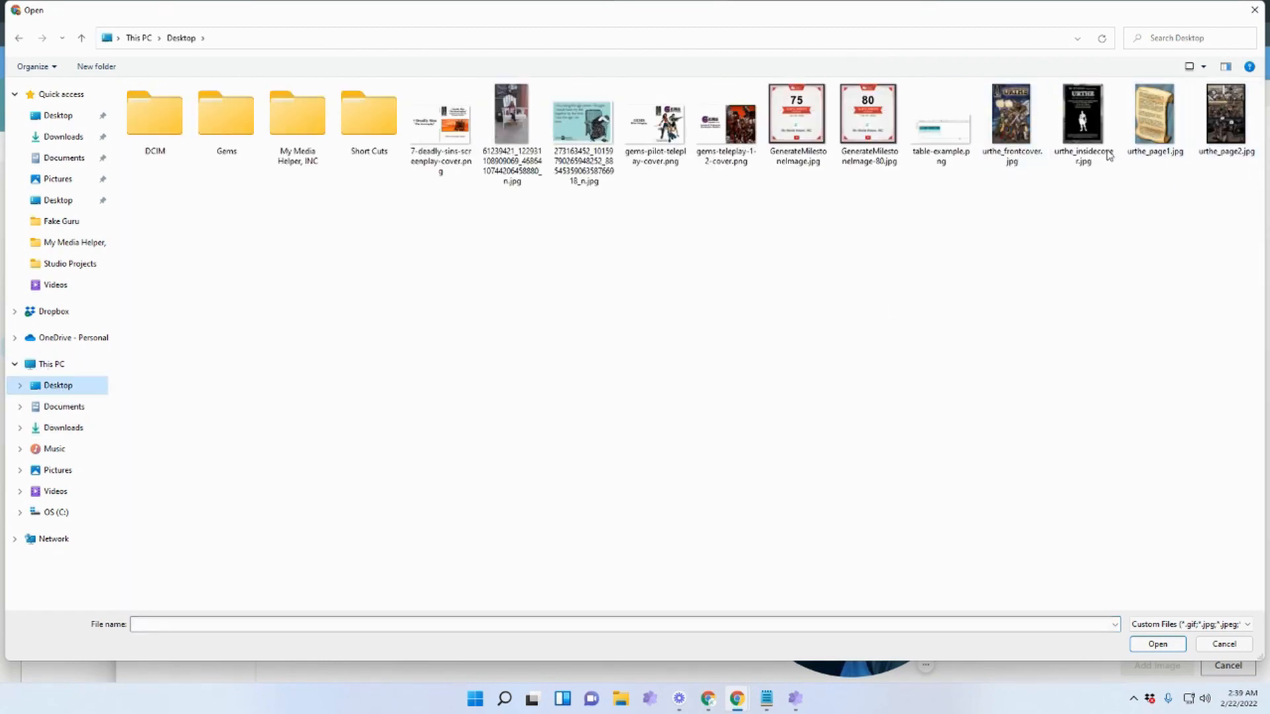
pyautogui.doubleClick(1006, 133)
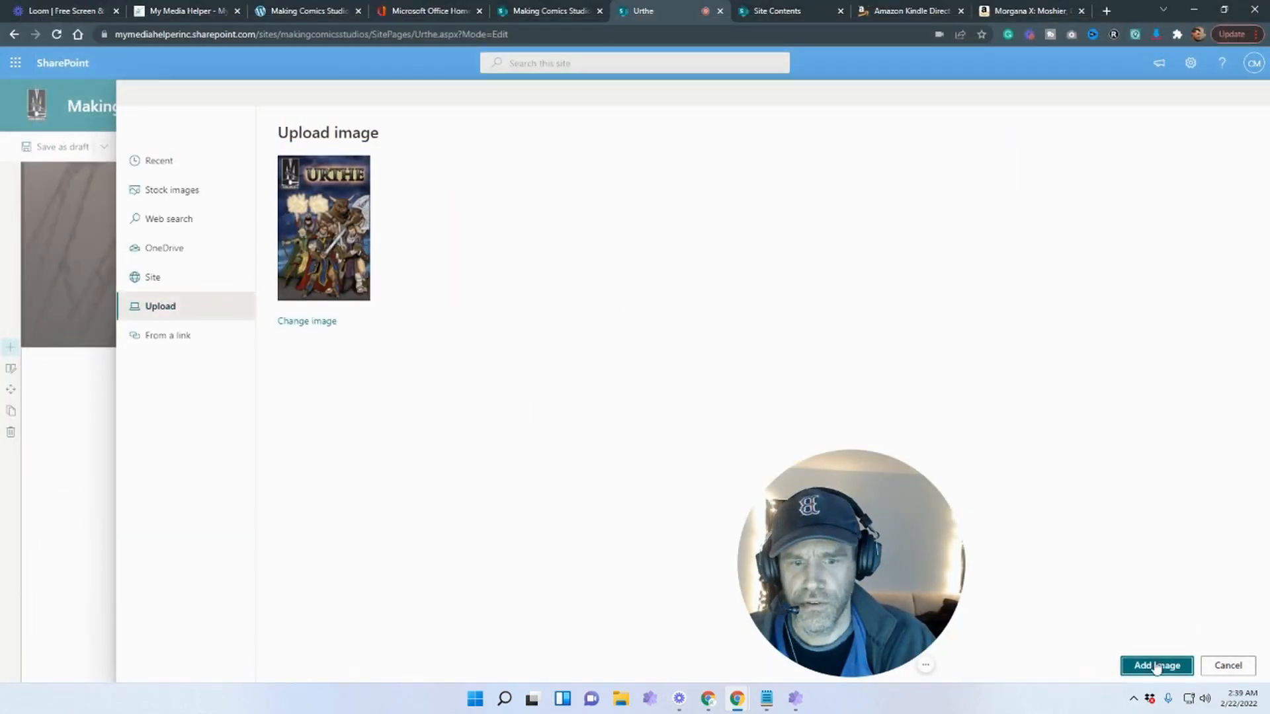
pyautogui.click(1156, 665)
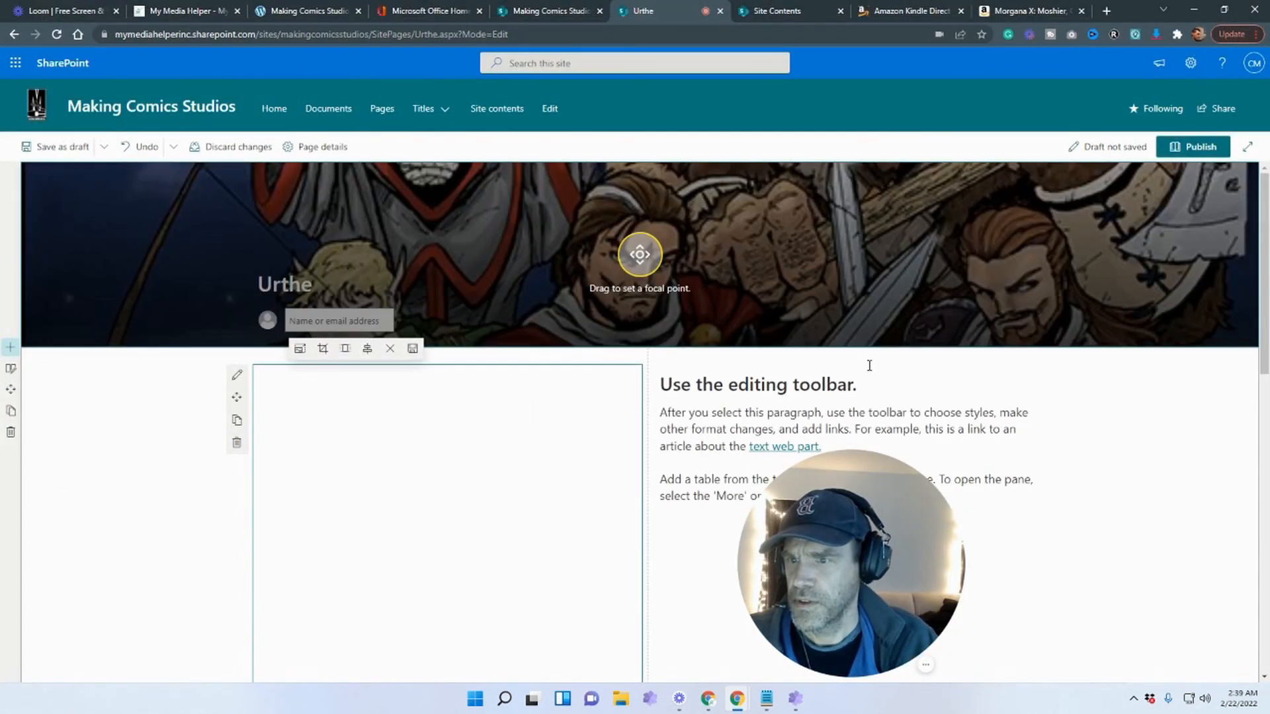
pyautogui.moveTo(635, 263)
pyautogui.mouseDown()
pyautogui.moveTo(641, 228)
pyautogui.moveTo(639, 264)
pyautogui.mouseUp()
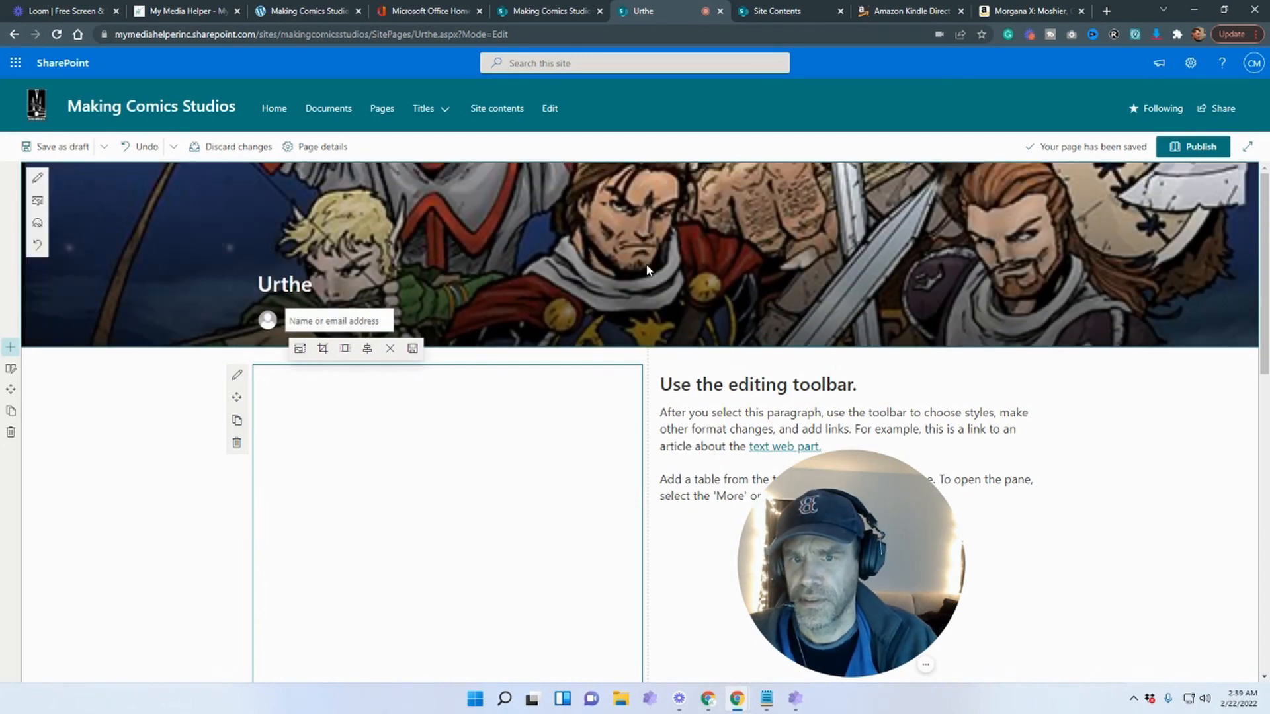
pyautogui.click(1162, 506)
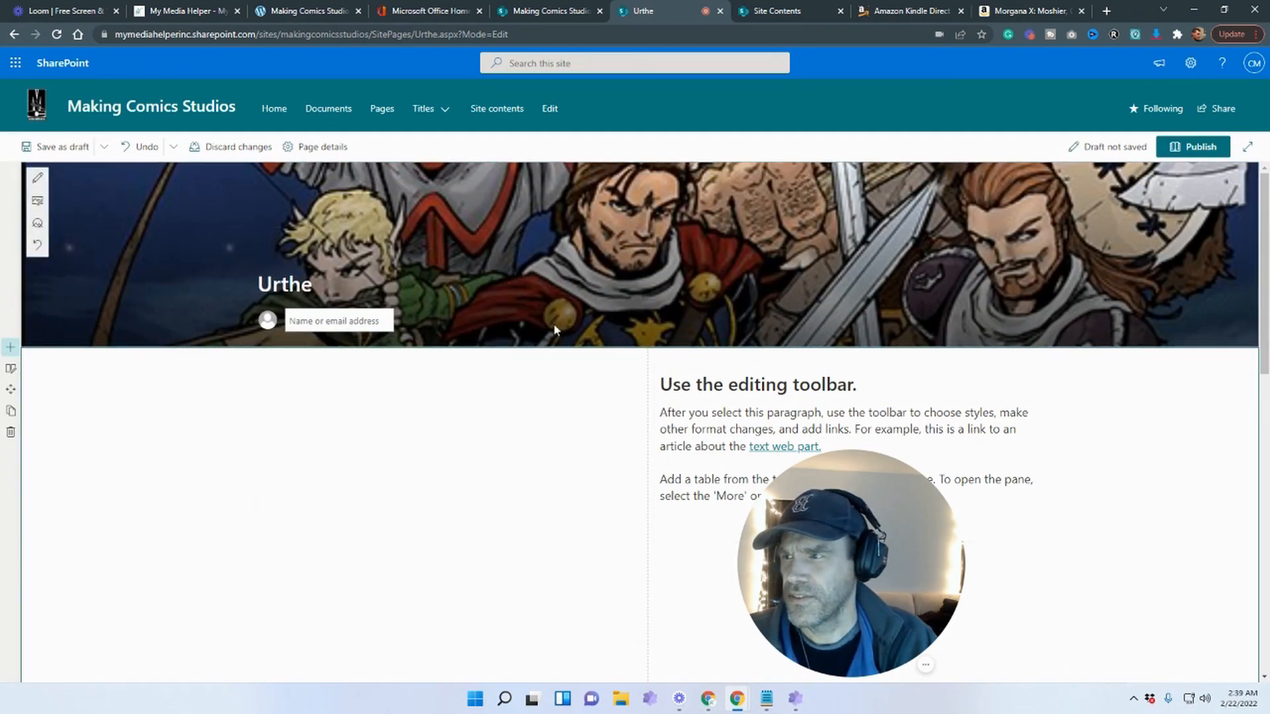
# Open the Urthe page's details and review its thumbnail, description and properties
pyautogui.click(318, 151)
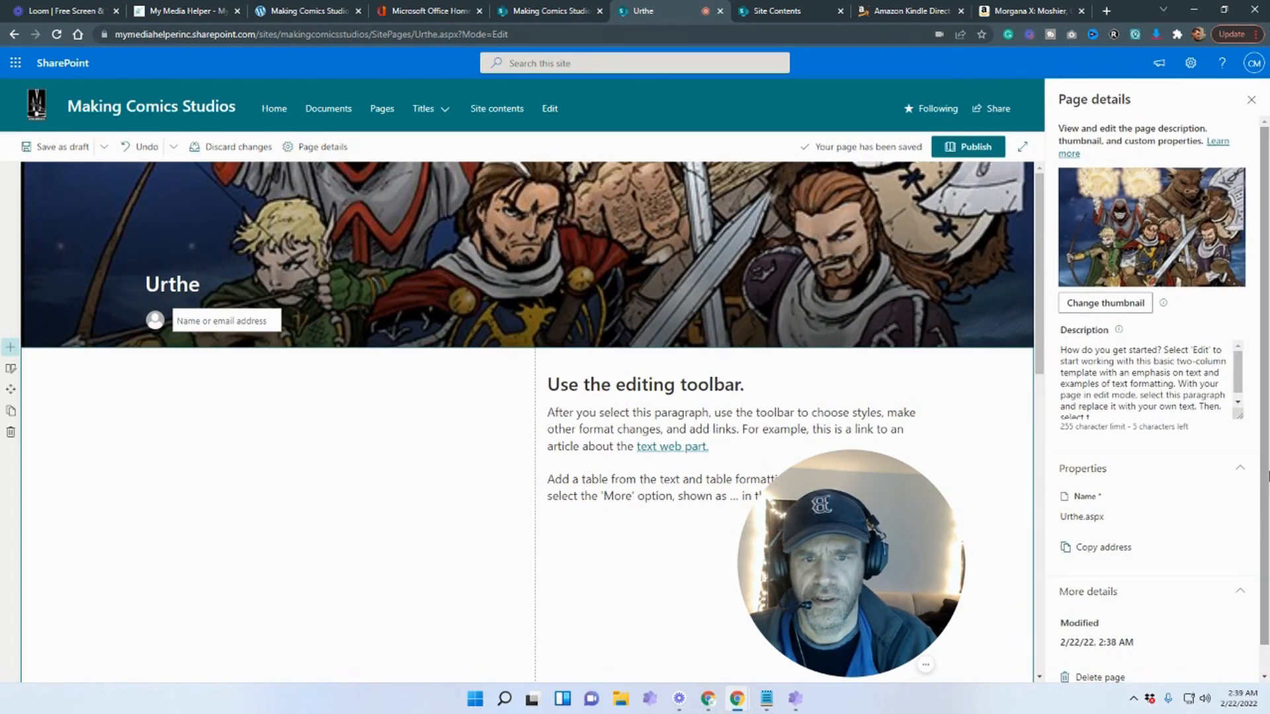
pyautogui.scroll(-1, 1267, 474)
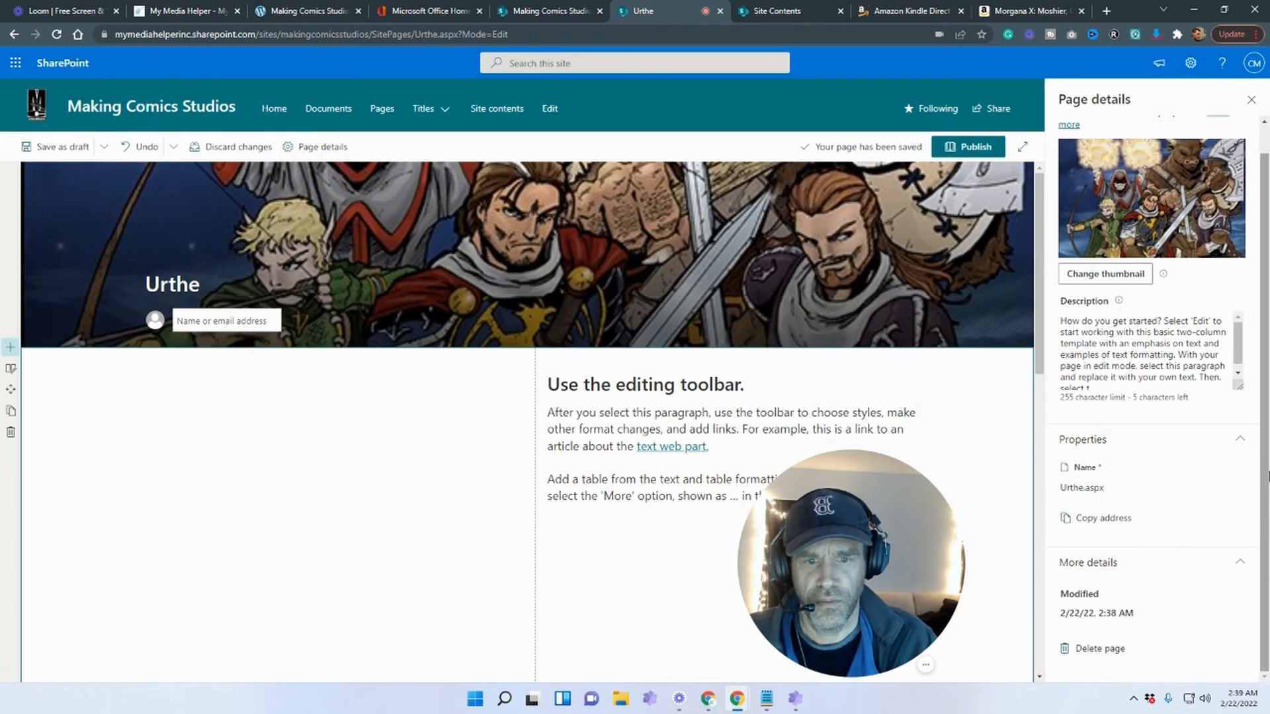
pyautogui.scroll(1, 1267, 475)
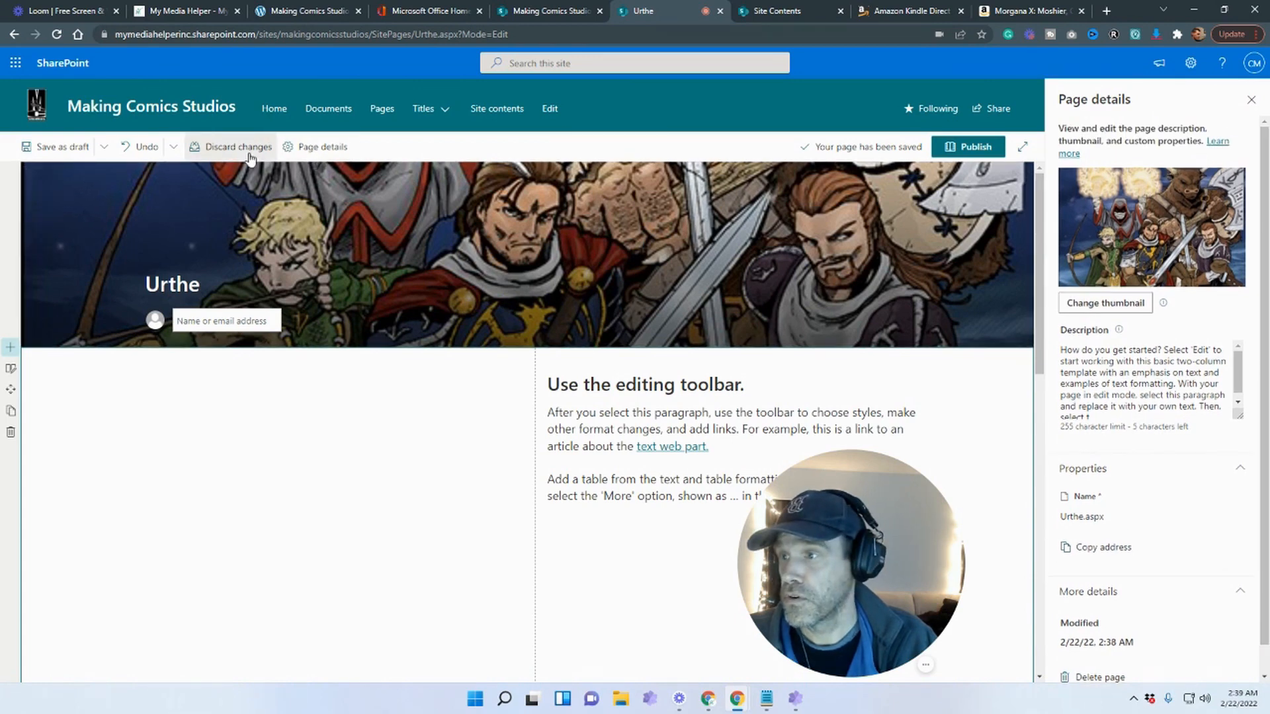
# Review the Urthe page's details again and briefly open the linked help article about page details
pyautogui.click(318, 151)
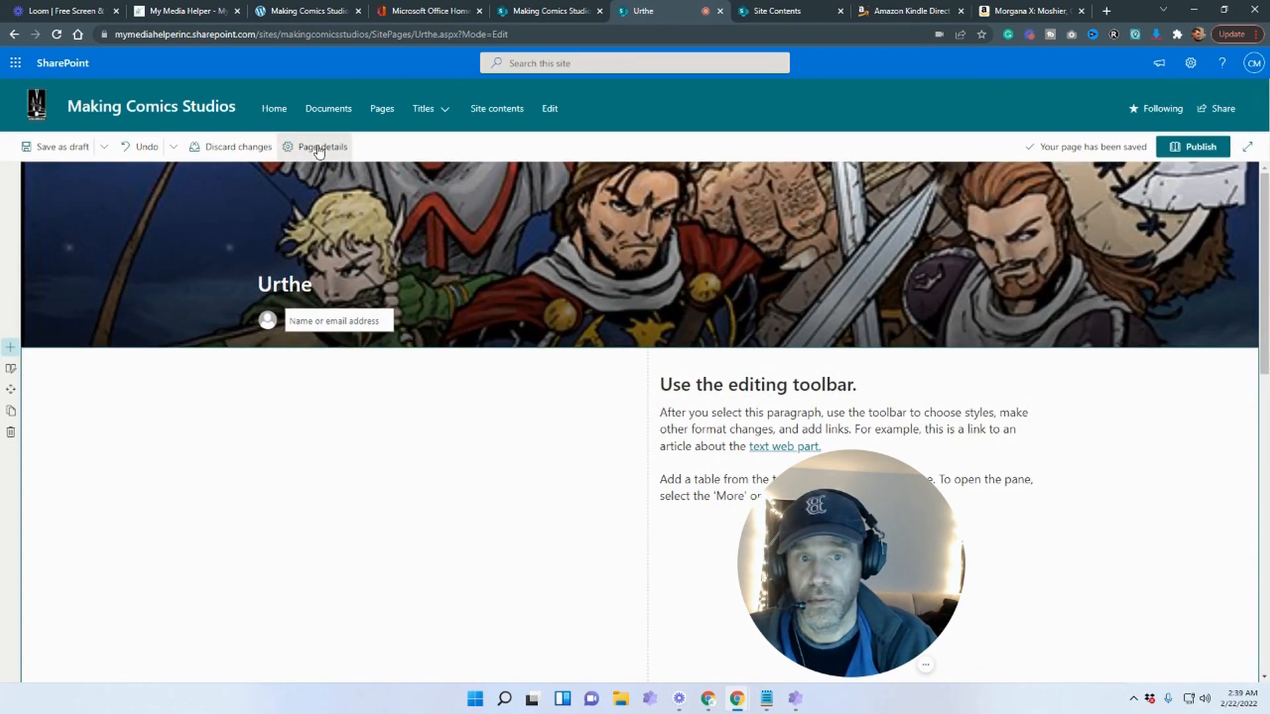
pyautogui.click(318, 149)
pyautogui.scroll(-1, 1205, 410)
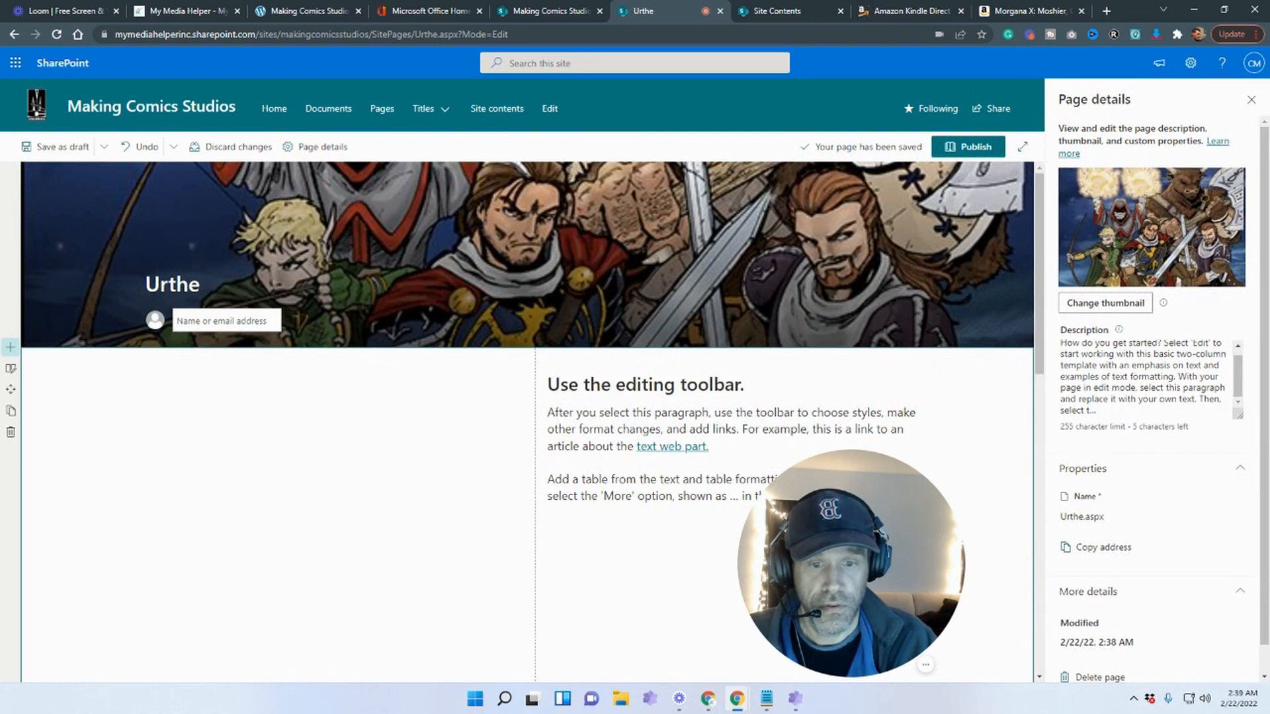
pyautogui.scroll(-1, 1188, 541)
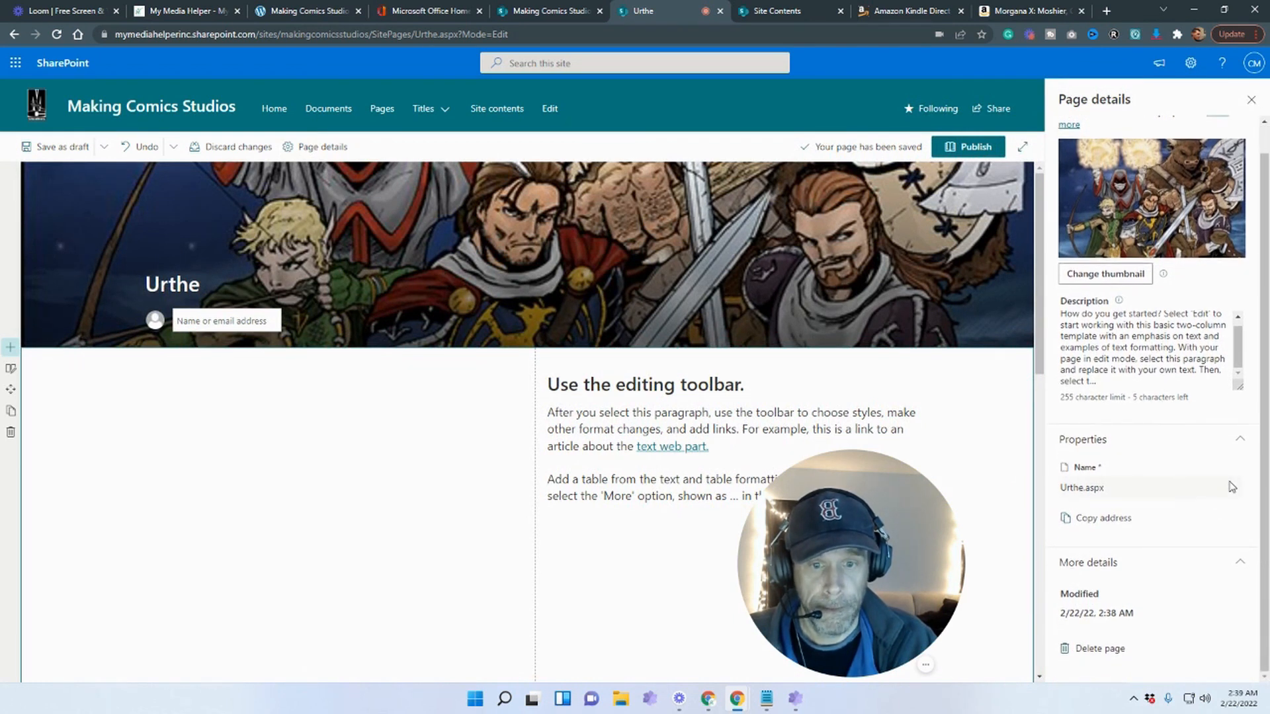
pyautogui.scroll(1, 1231, 487)
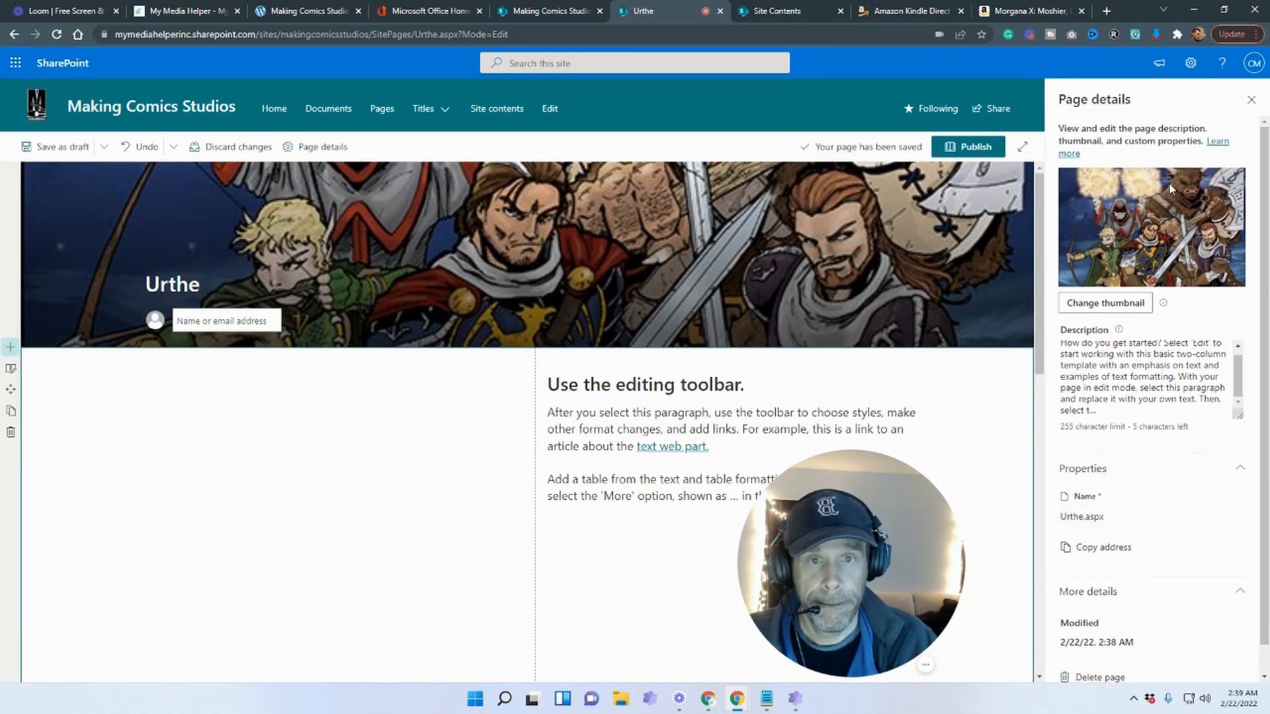
pyautogui.click(1217, 141)
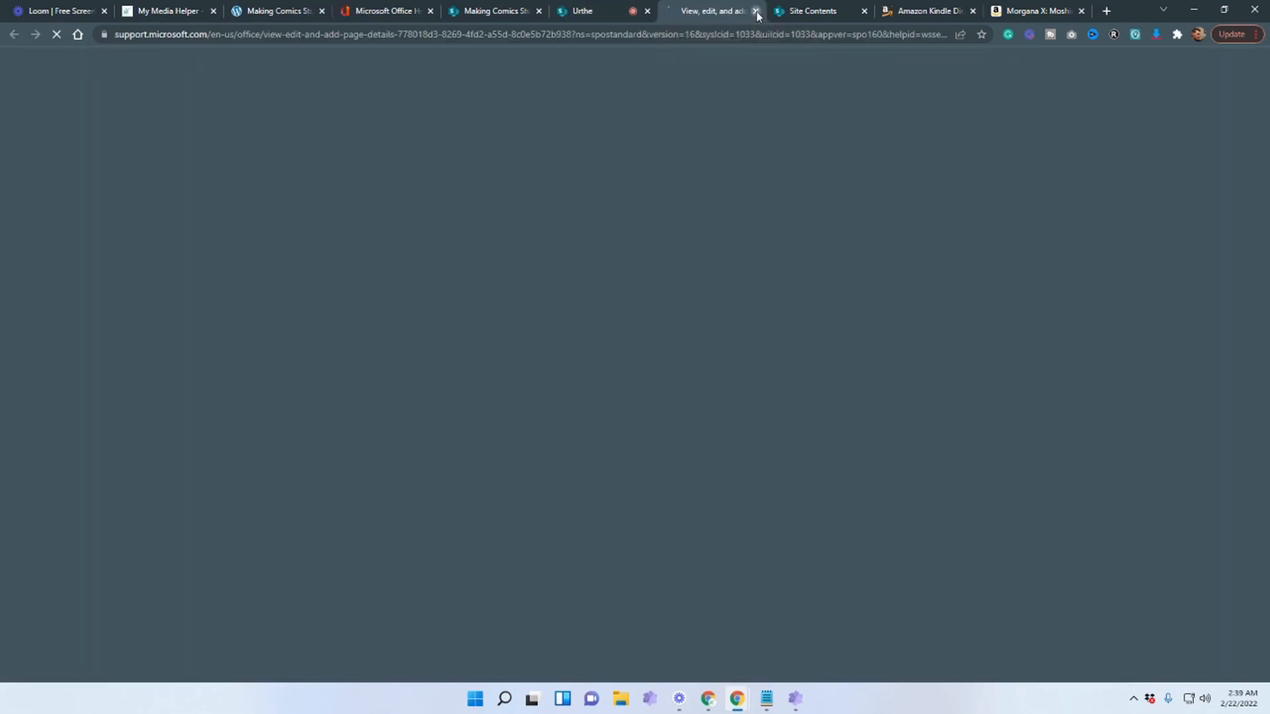
pyautogui.click(756, 11)
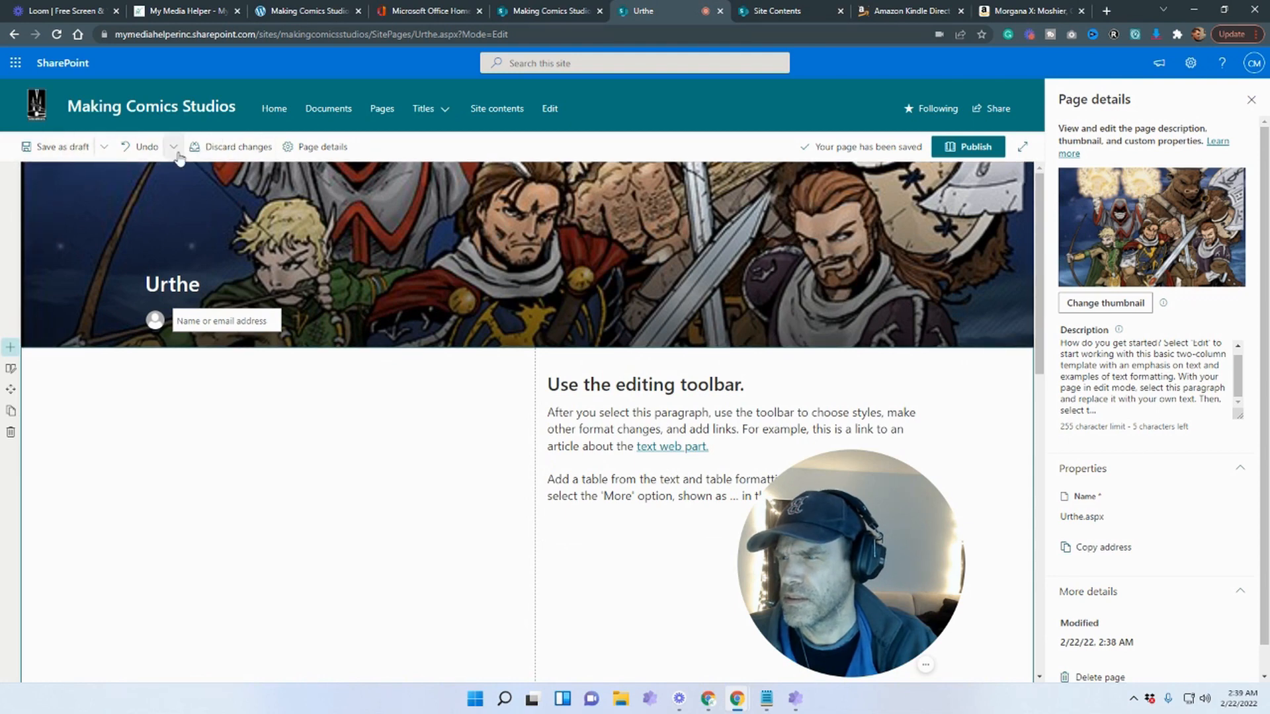
# Save the Urthe page as a draft, checking its title area settings in edit mode before saving once more
pyautogui.click(63, 147)
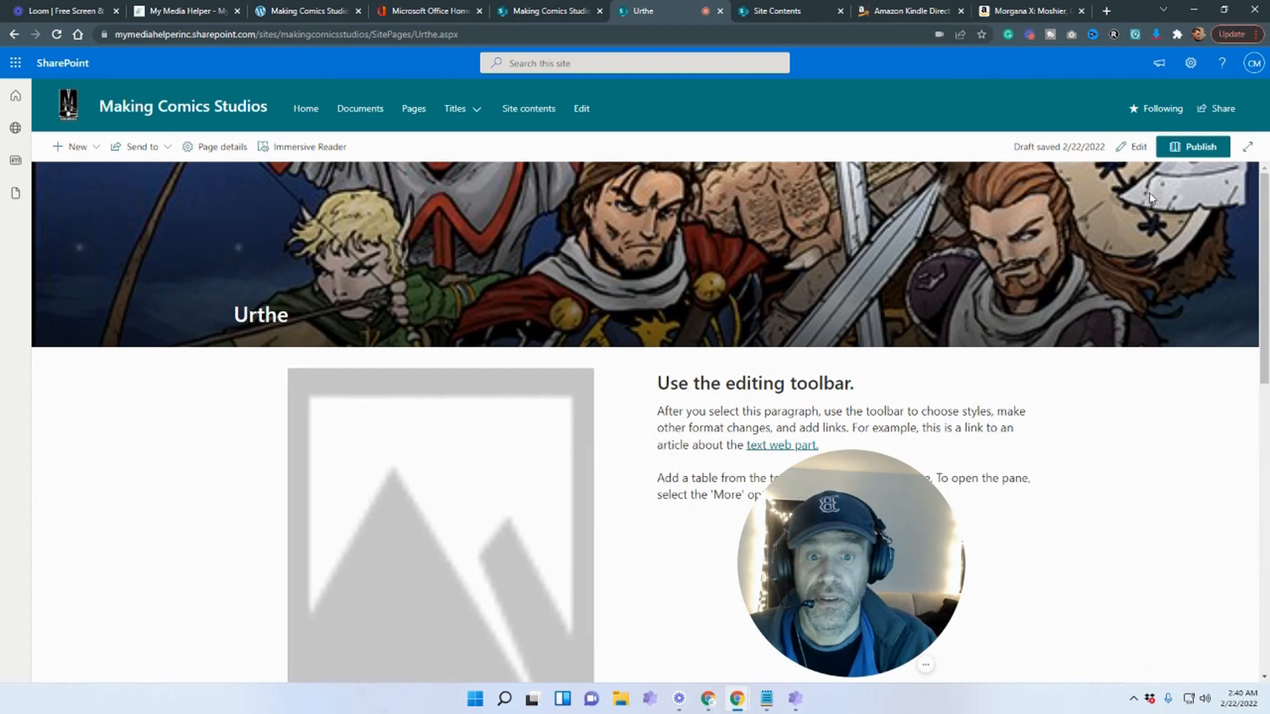
pyautogui.click(1134, 147)
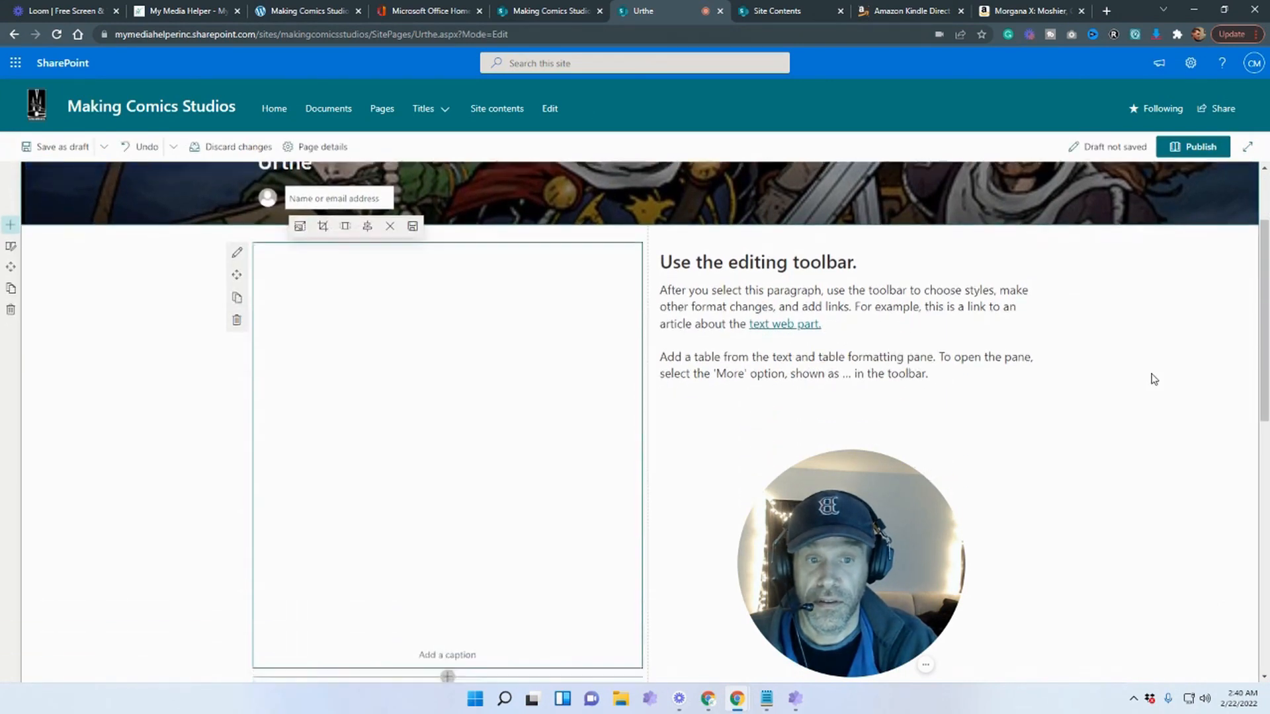
pyautogui.scroll(2, 1154, 379)
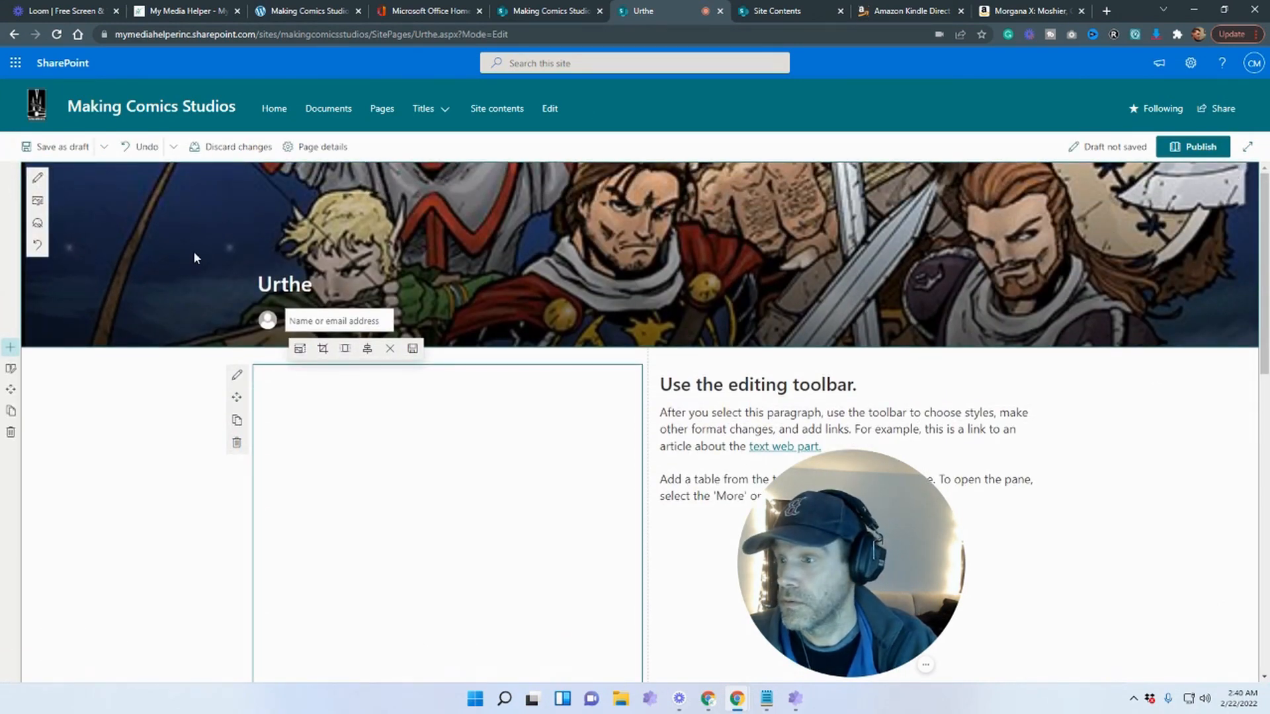
pyautogui.click(38, 179)
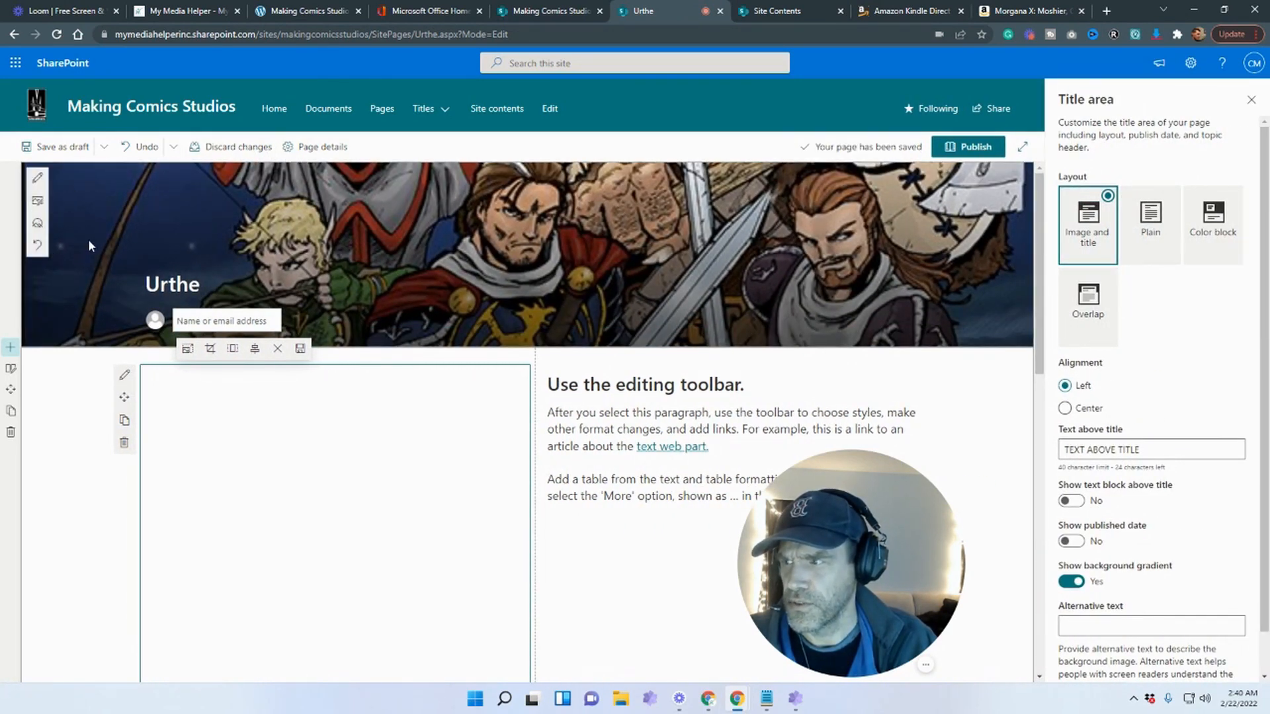
pyautogui.click(63, 147)
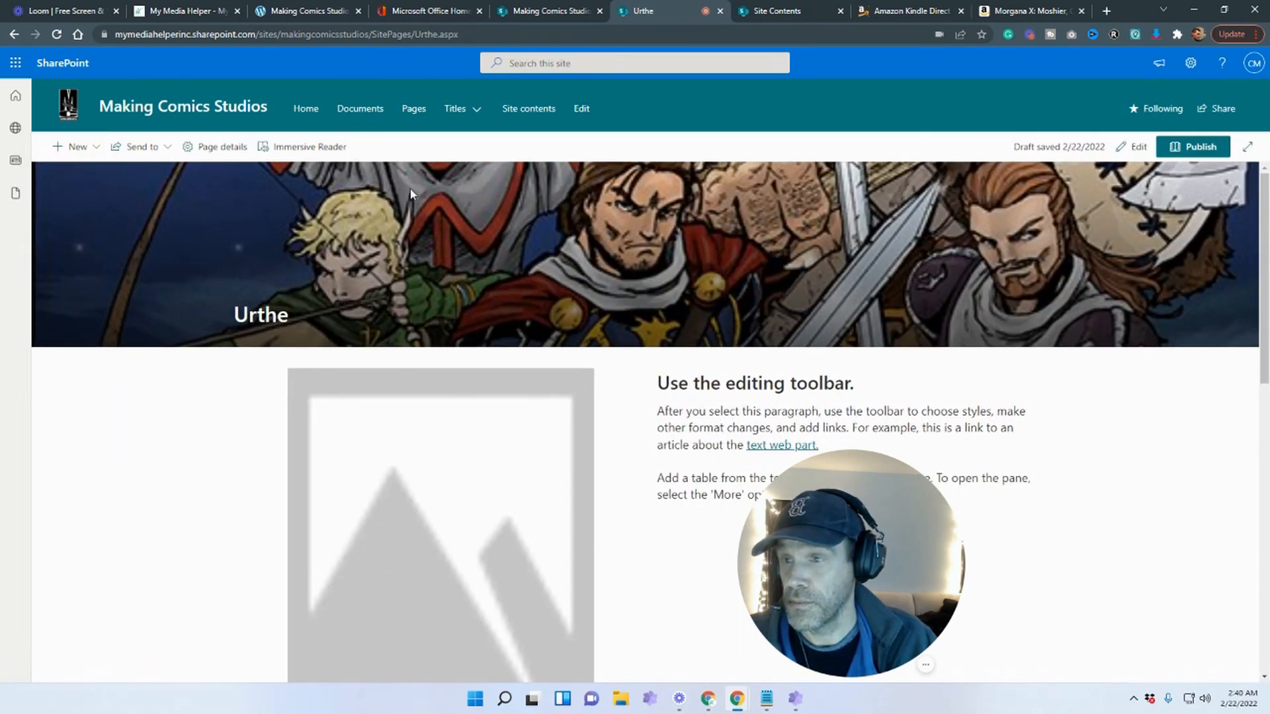
# Reopen the Urthe page for editing, compare the title area layouts, and set the layout to Color block
pyautogui.click(1134, 147)
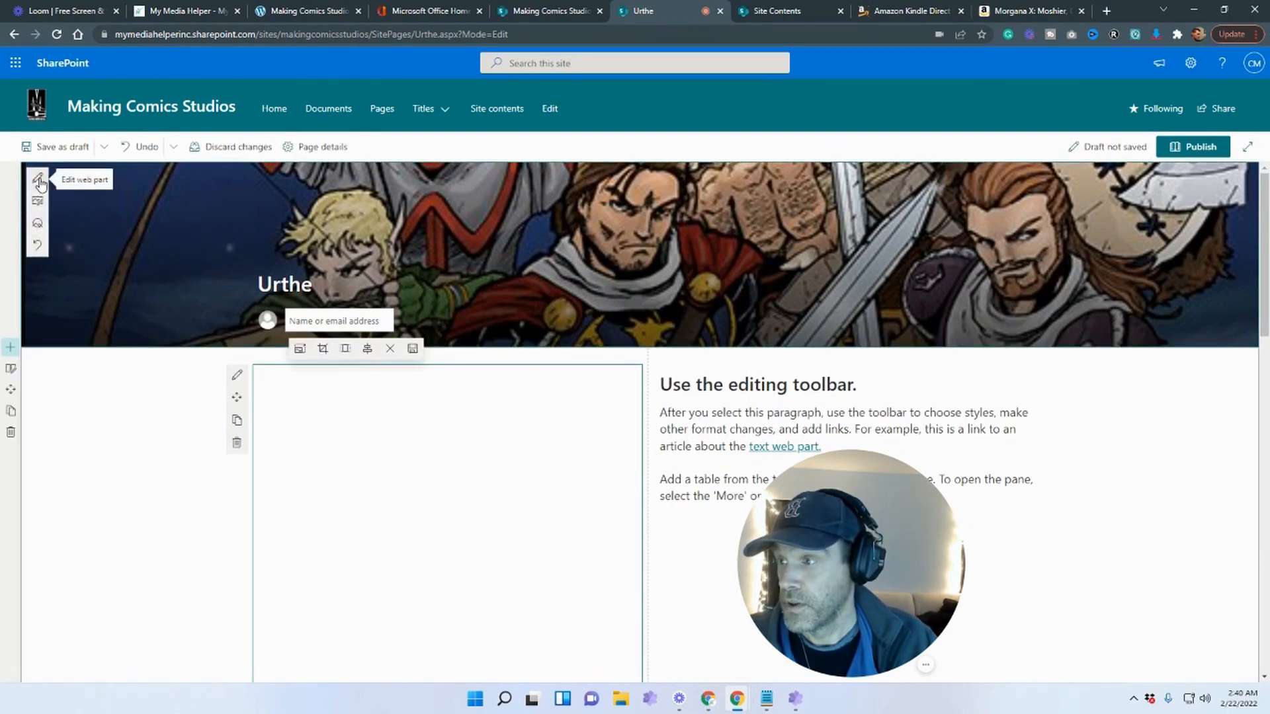
pyautogui.click(39, 180)
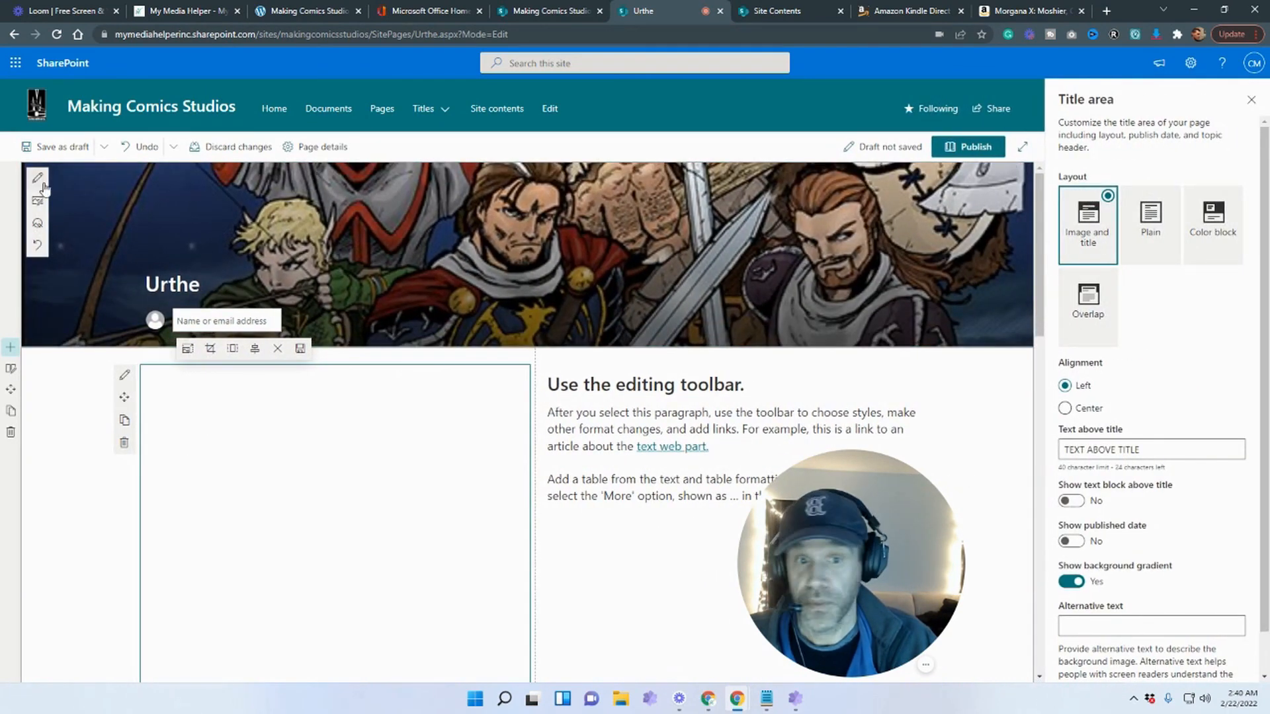
pyautogui.click(1216, 251)
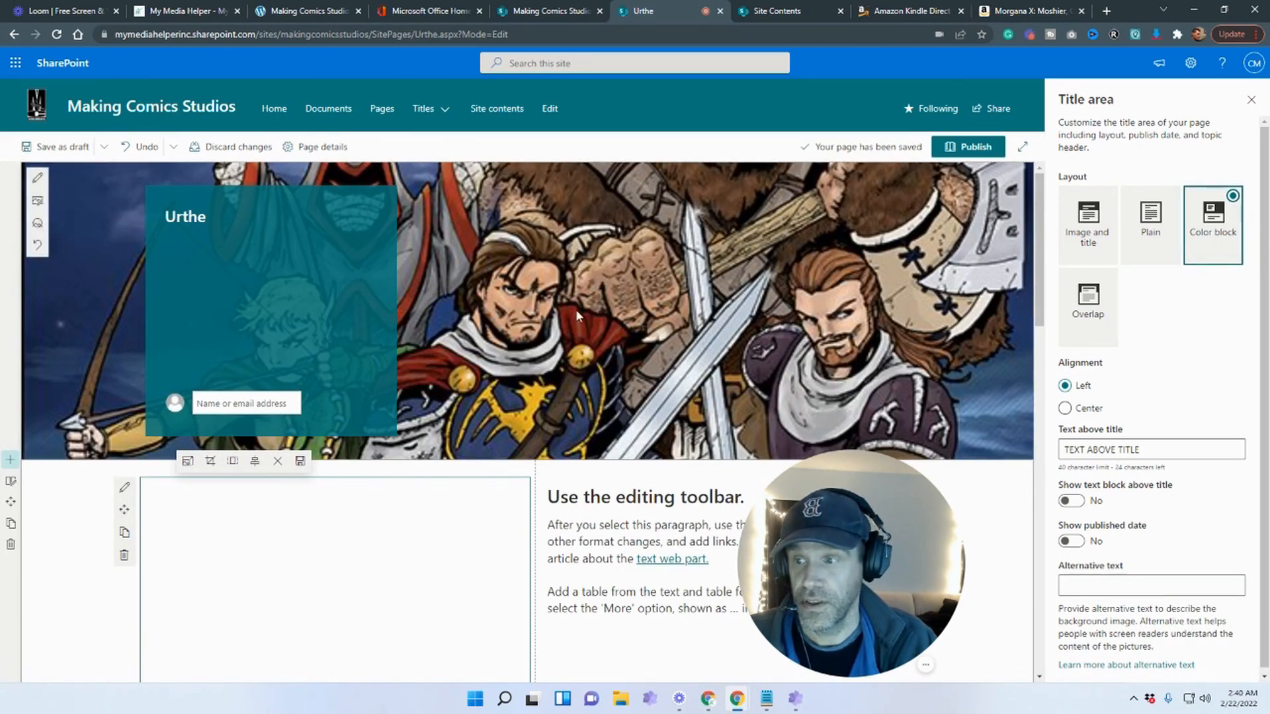
pyautogui.click(1076, 321)
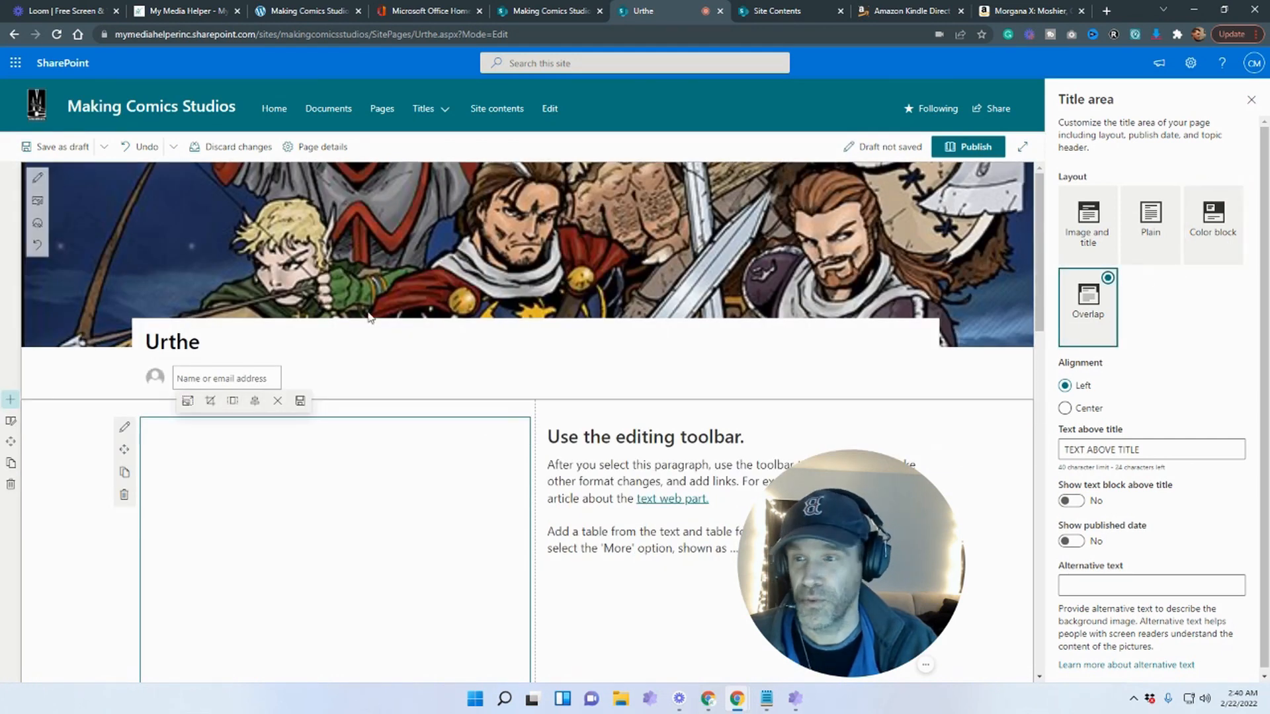
pyautogui.click(1220, 236)
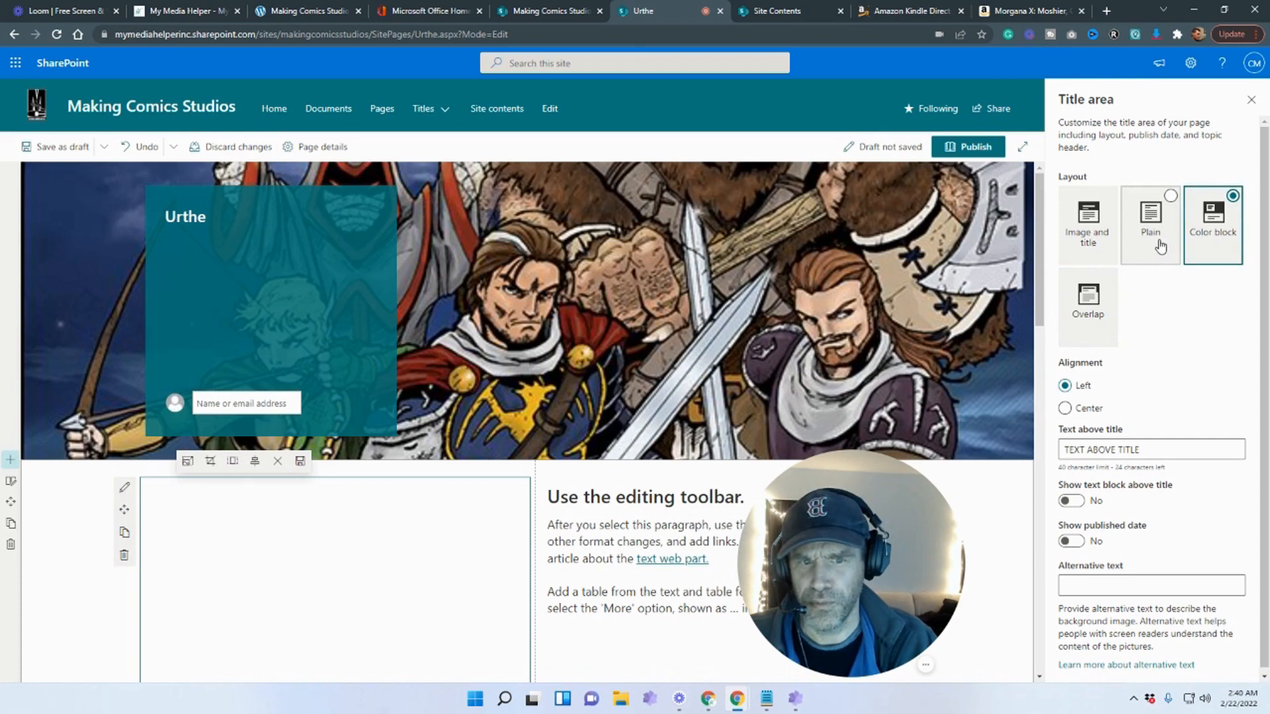
pyautogui.click(1161, 246)
pyautogui.click(1087, 234)
pyautogui.click(1162, 245)
pyautogui.click(1216, 236)
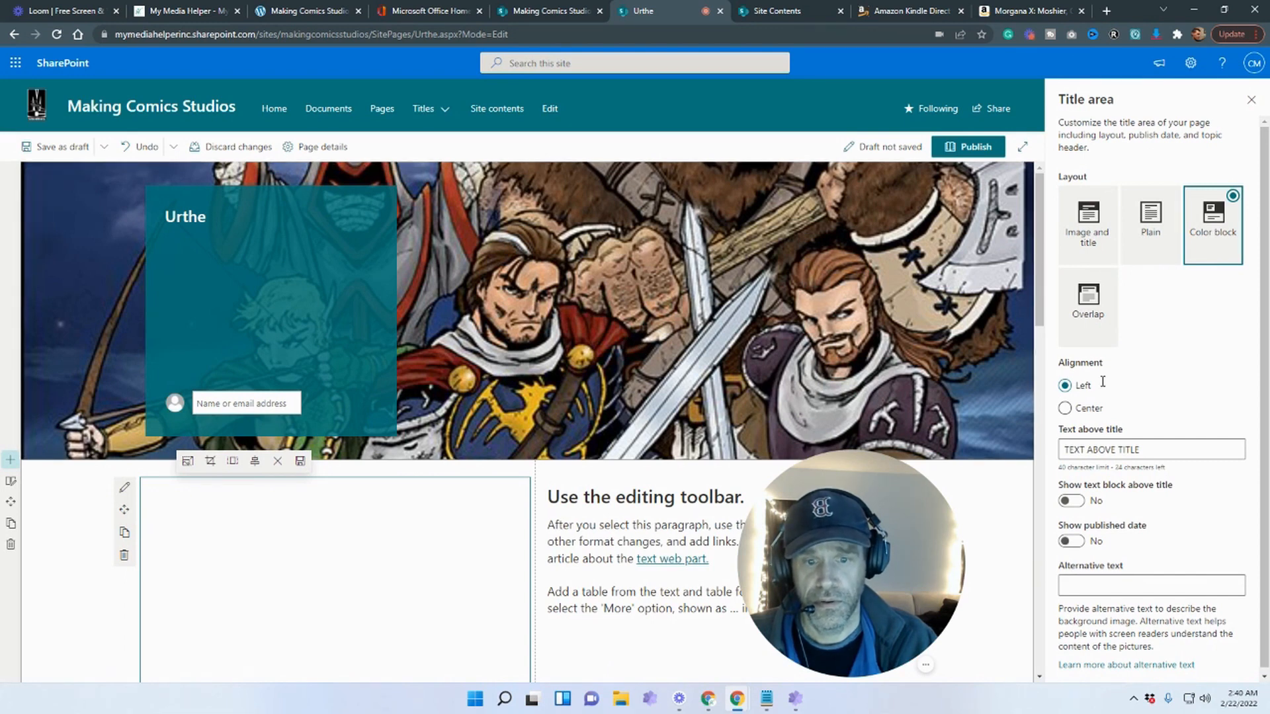
pyautogui.click(1250, 102)
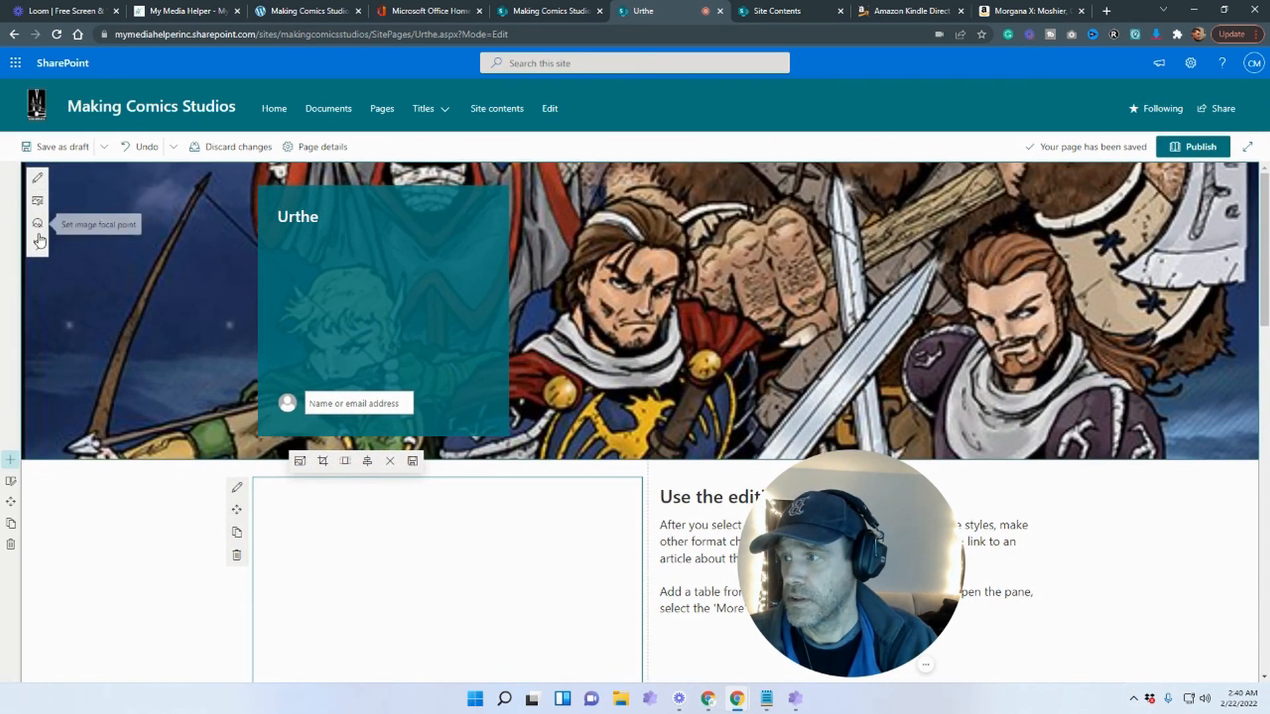
# Revisit the title area settings, reset the title image to its default, and undo the reset
pyautogui.click(37, 183)
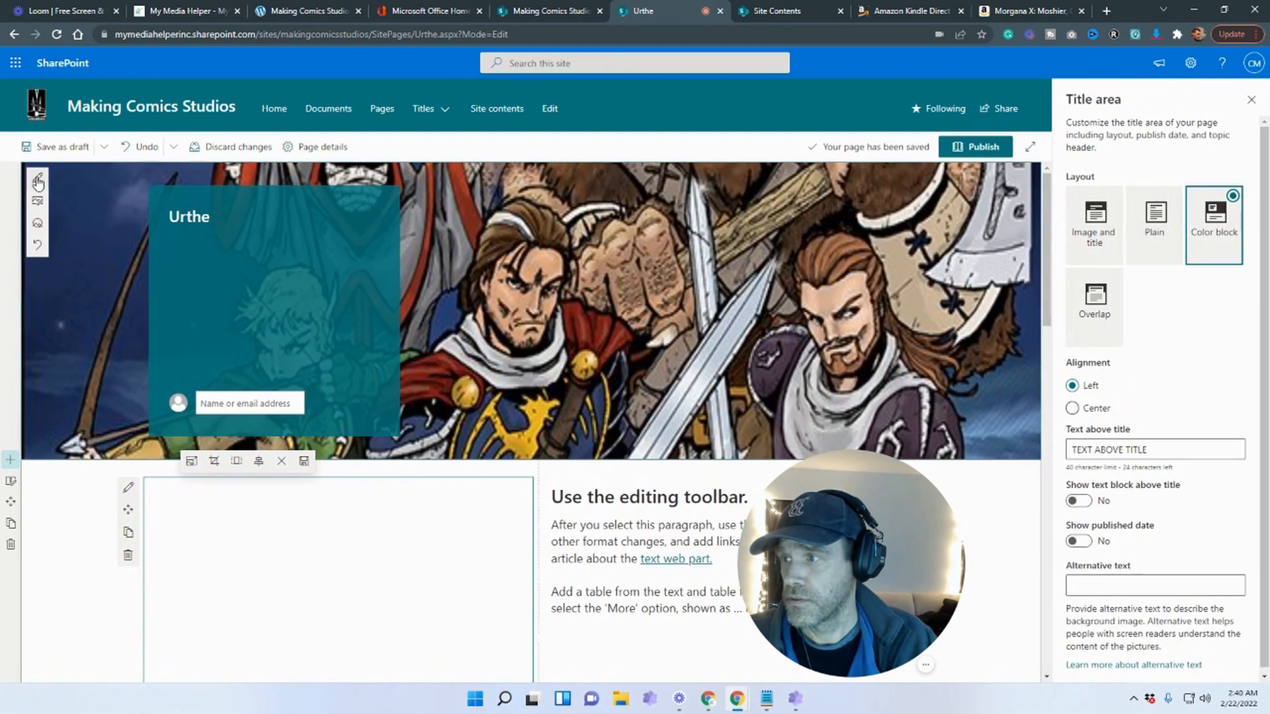
pyautogui.scroll(2, 1184, 448)
pyautogui.click(1250, 99)
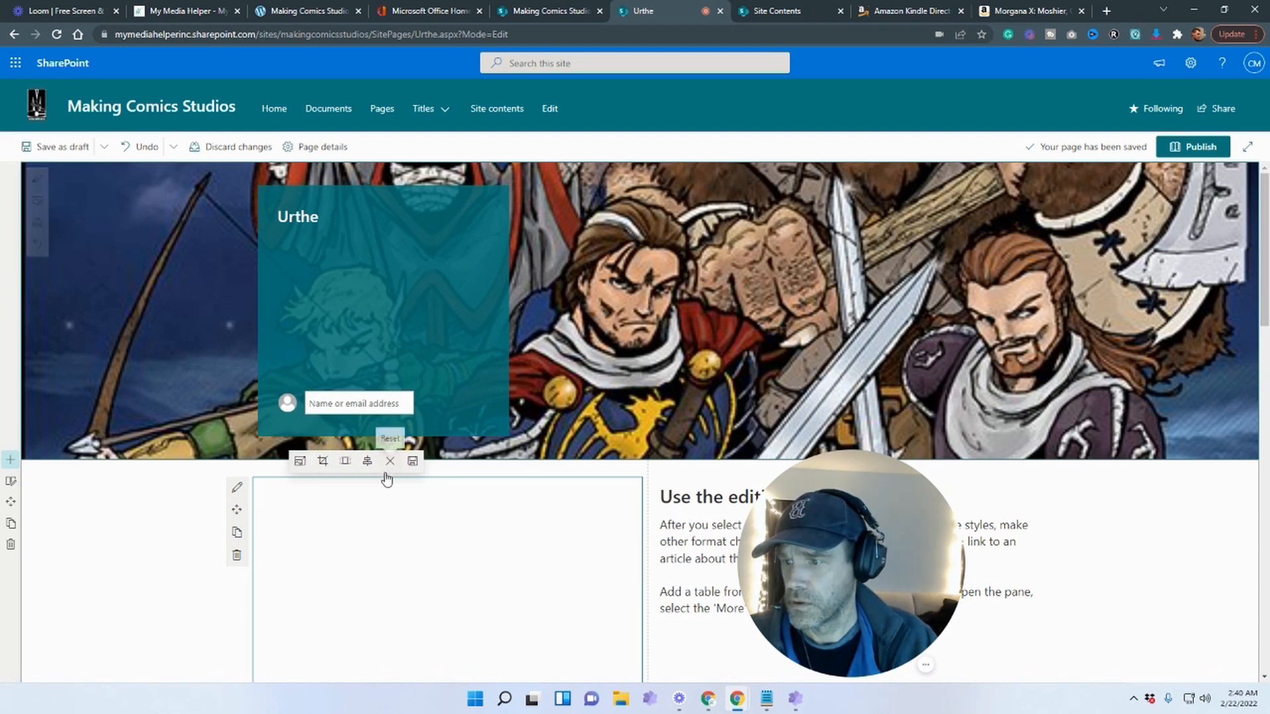
pyautogui.click(38, 223)
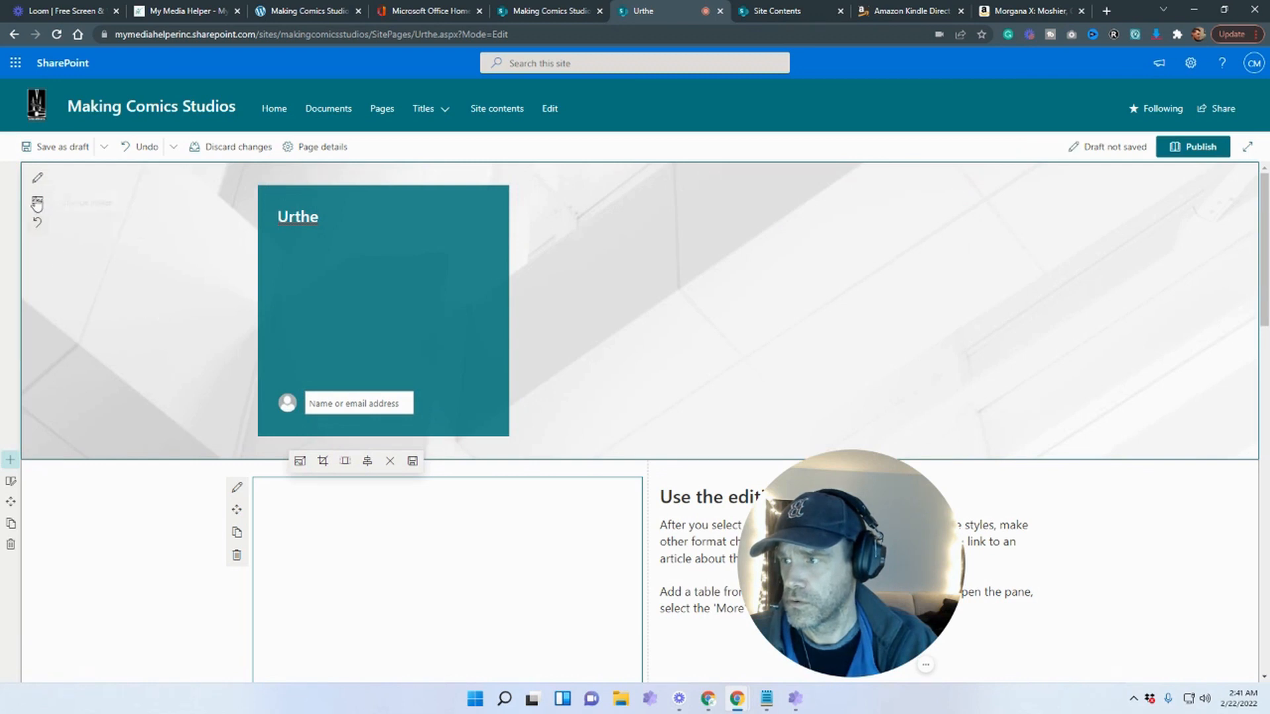
pyautogui.click(126, 154)
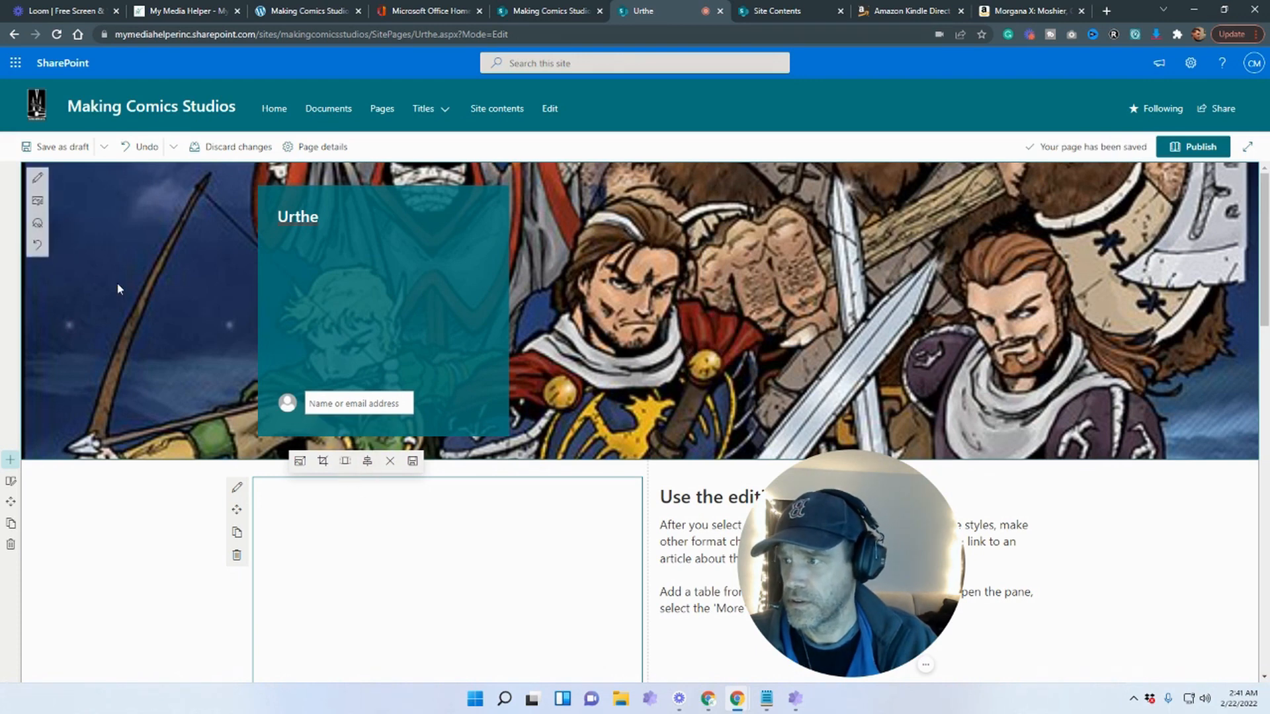
# Adjust the title image's focal point slightly and change the page title to "Urthe - Concept and Other Language"
pyautogui.click(38, 228)
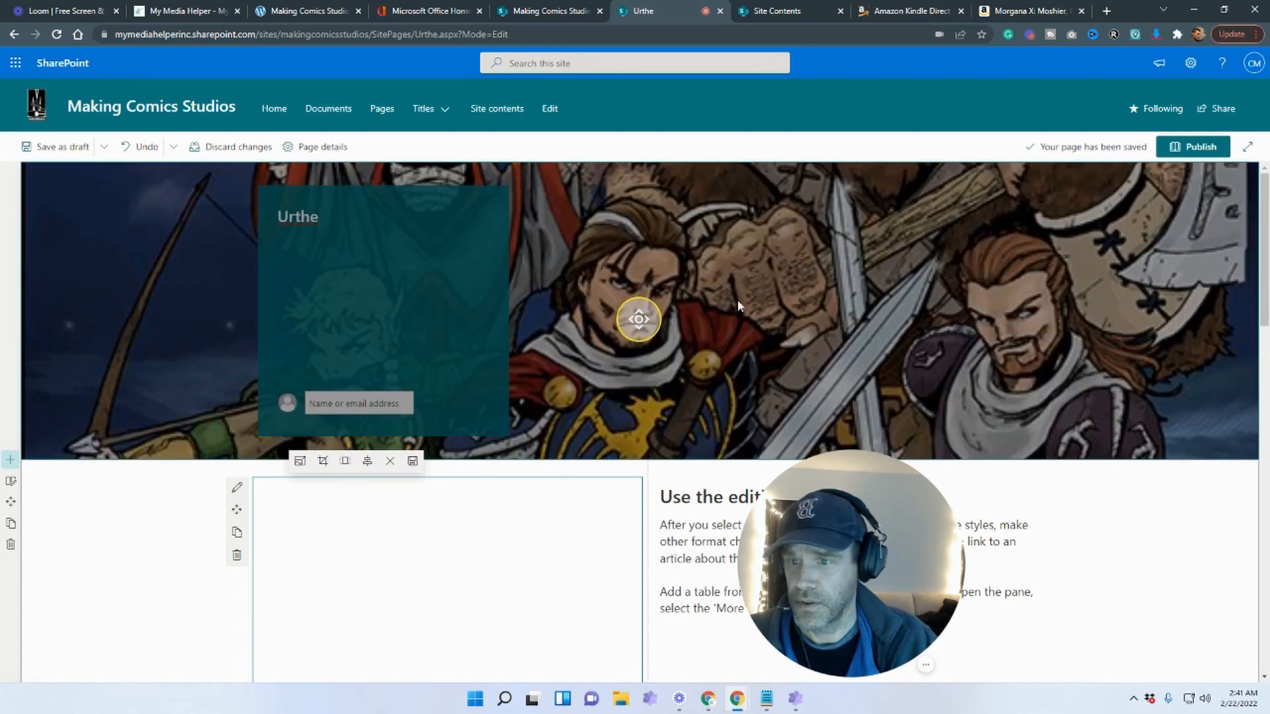
pyautogui.moveTo(639, 315)
pyautogui.mouseDown()
pyautogui.moveTo(645, 301)
pyautogui.moveTo(646, 319)
pyautogui.mouseUp()
pyautogui.click(314, 223)
pyautogui.moveTo(306, 225); pyautogui.dragTo(263, 224)
pyautogui.click(345, 222)
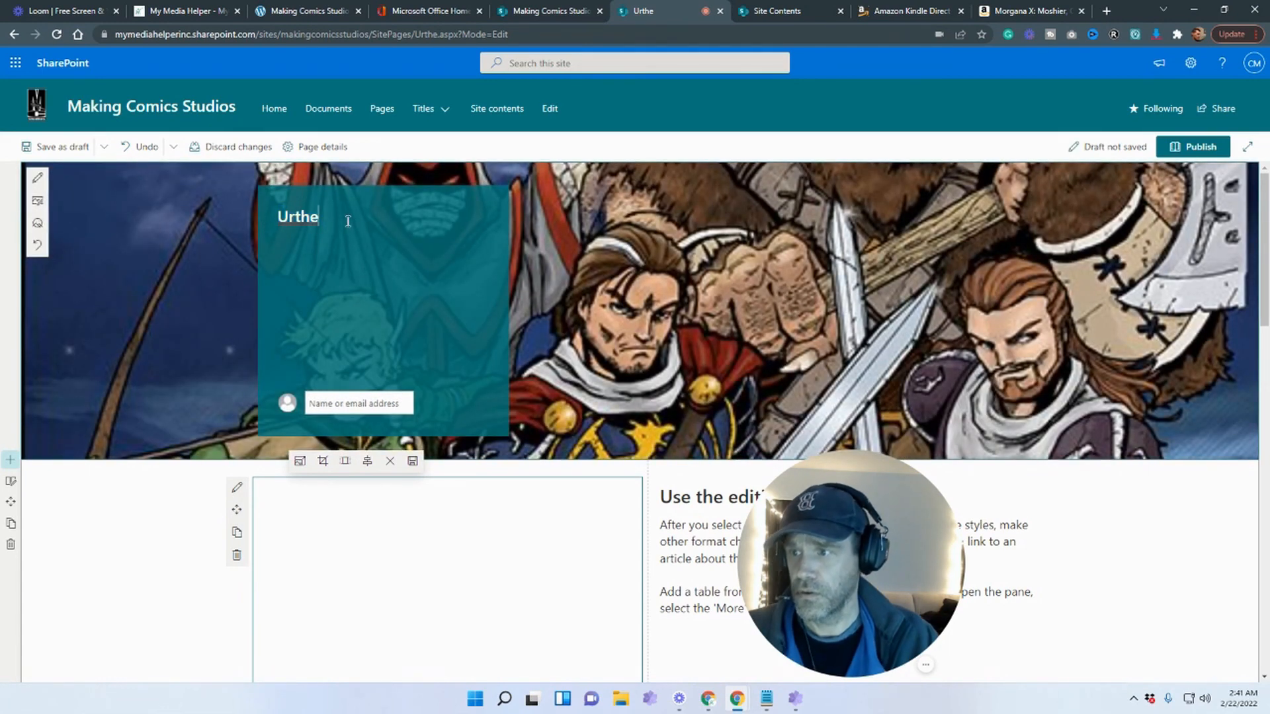
pyautogui.write('-')
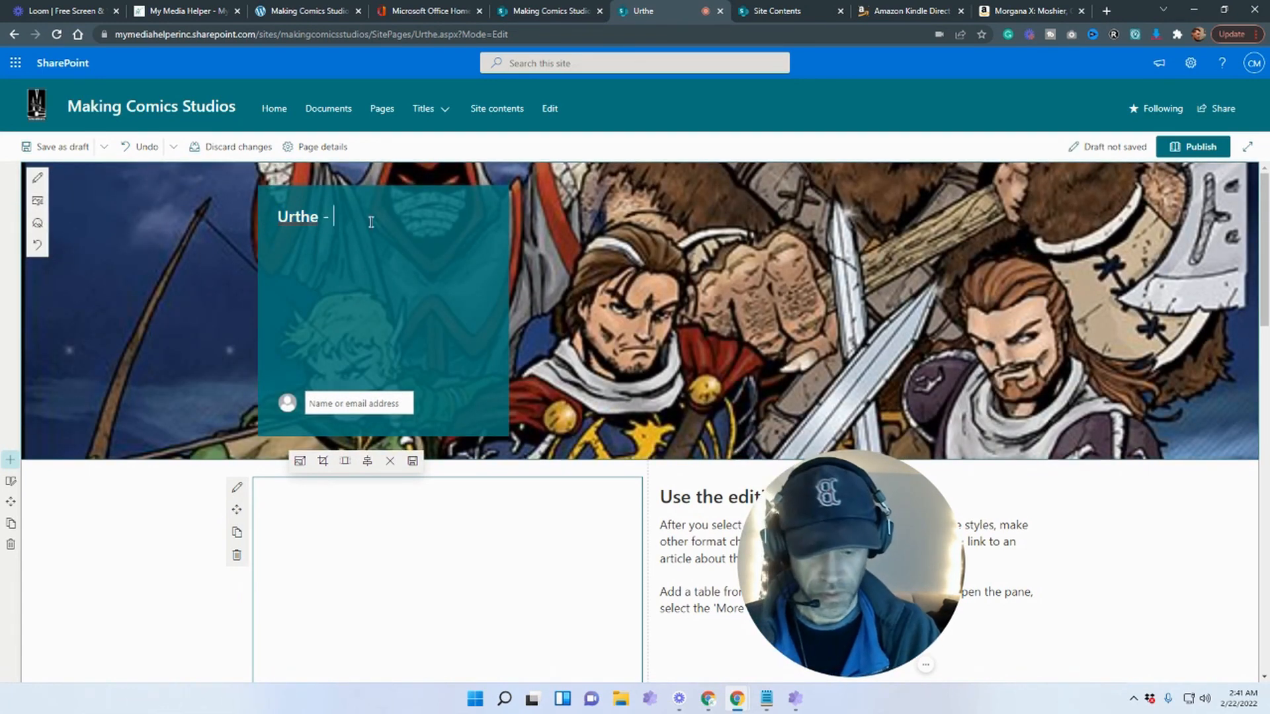
pyautogui.write(' Concept and ')
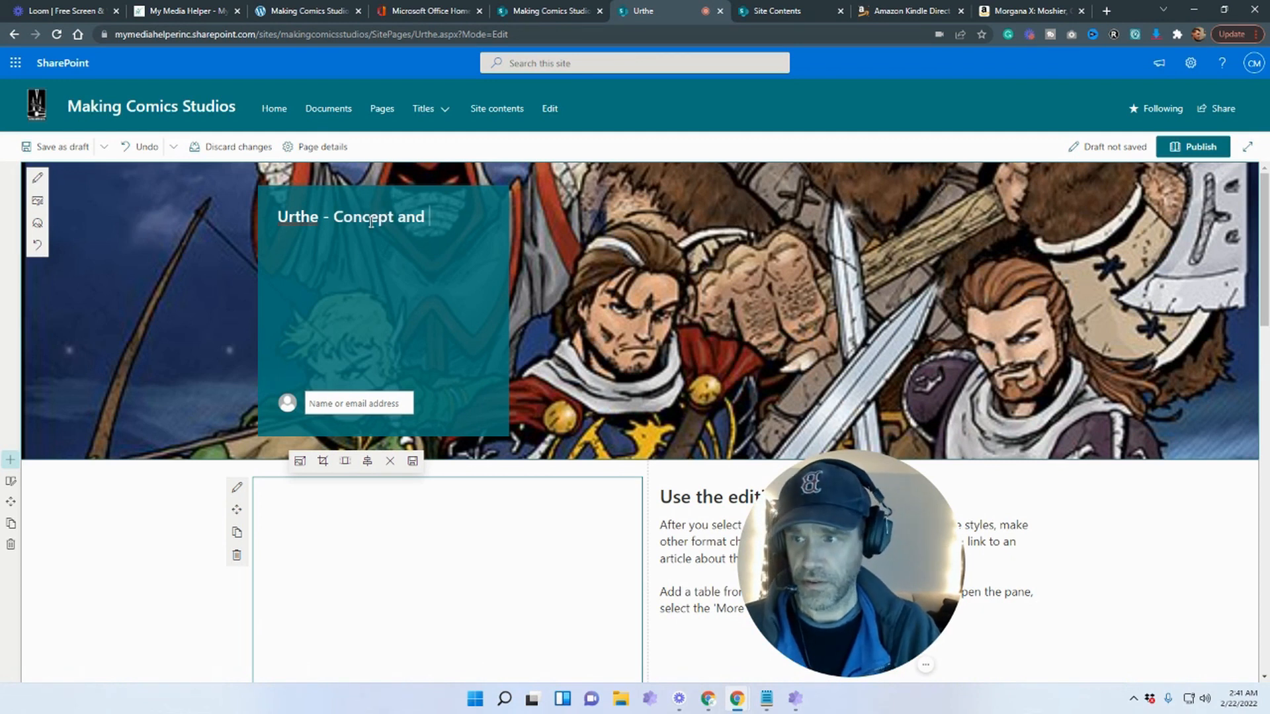
pyautogui.write('Other Language')
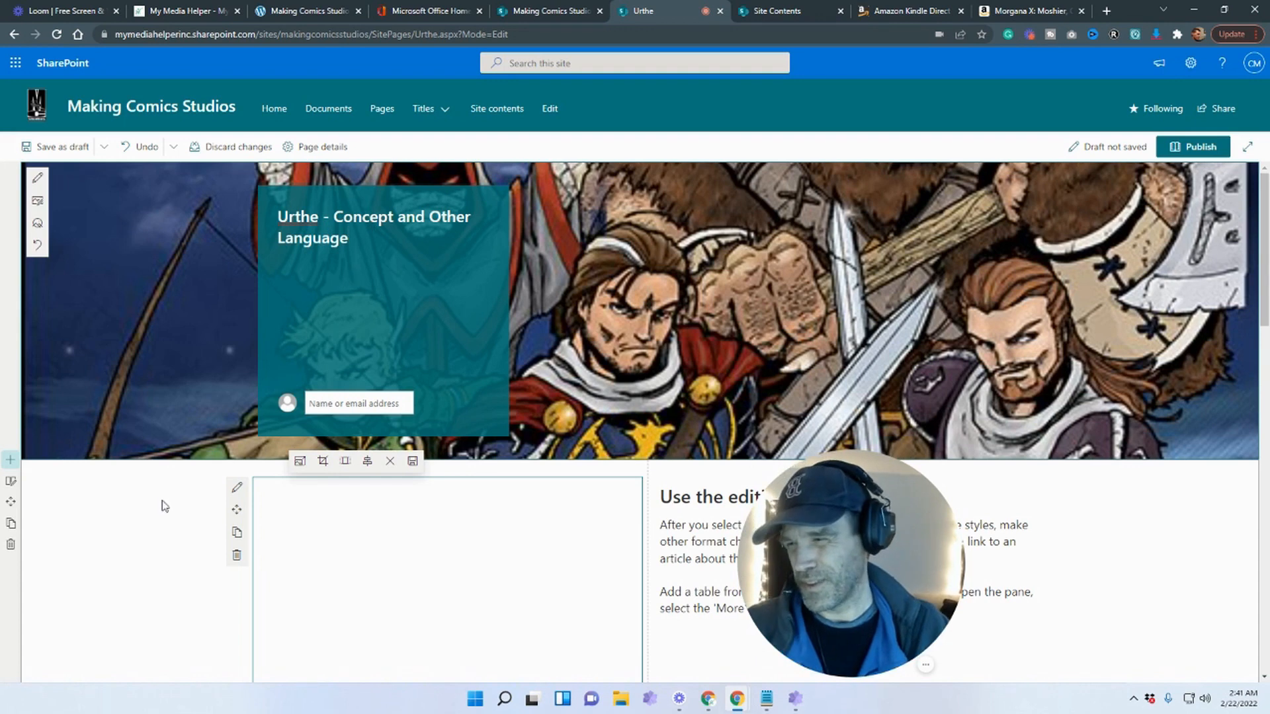
pyautogui.click(122, 532)
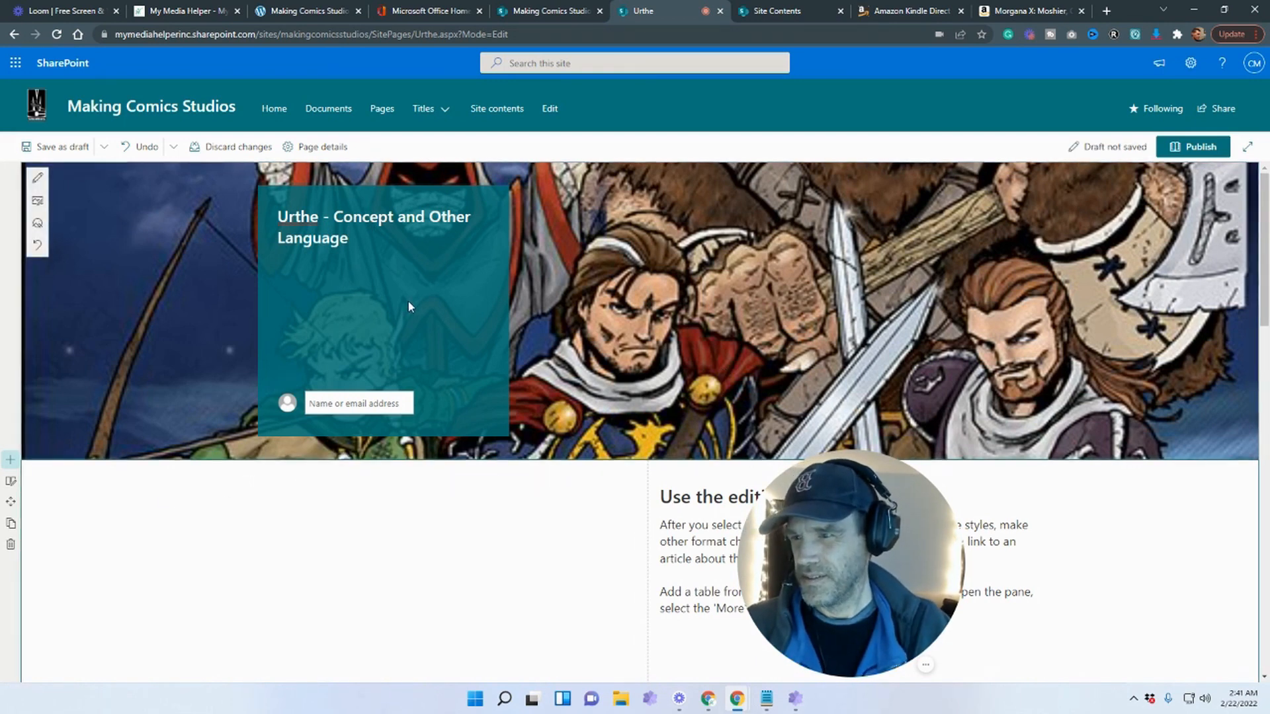
# Try Center alignment, the text block above the title and the published date in the title area, restoring each setting
pyautogui.click(38, 184)
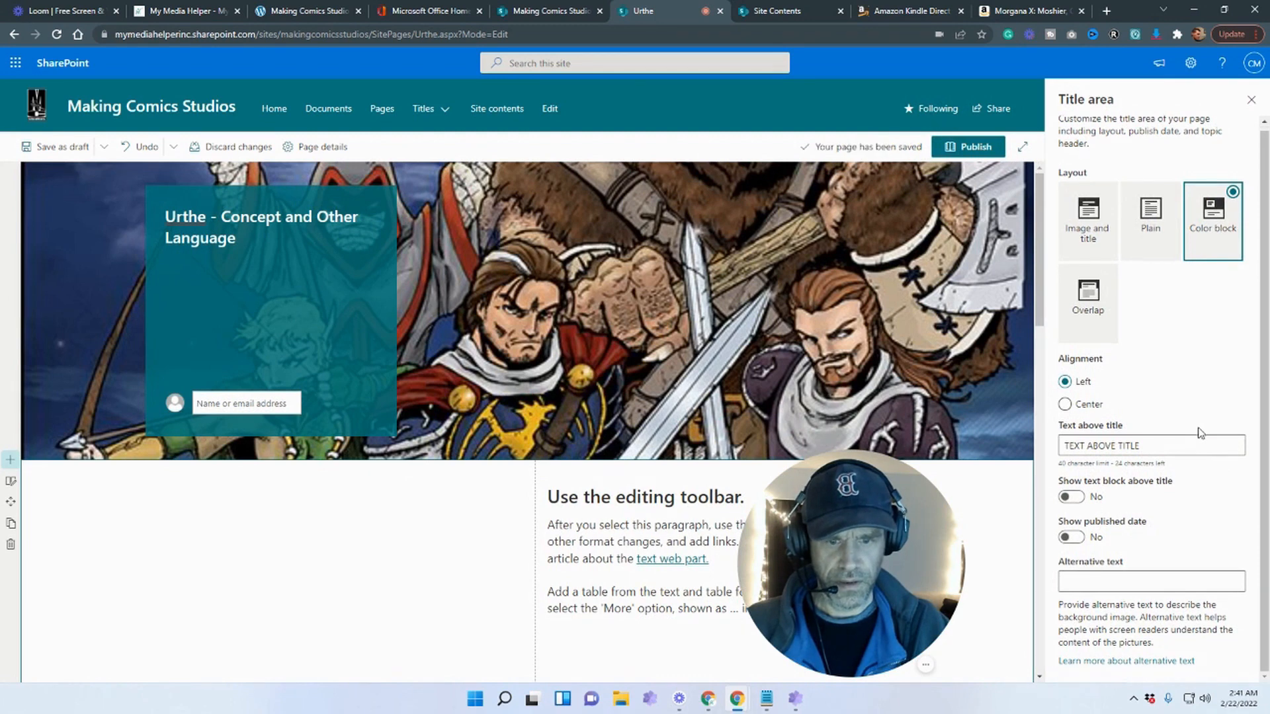
pyautogui.click(1132, 583)
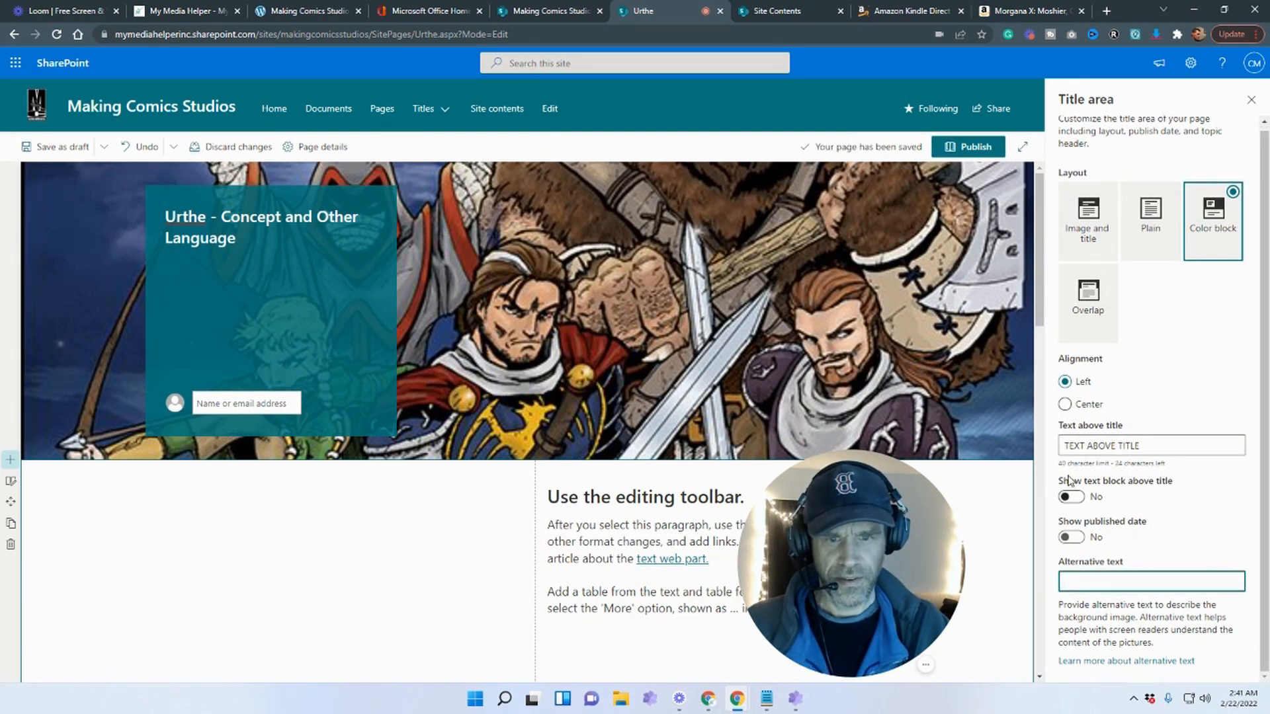
pyautogui.click(1065, 404)
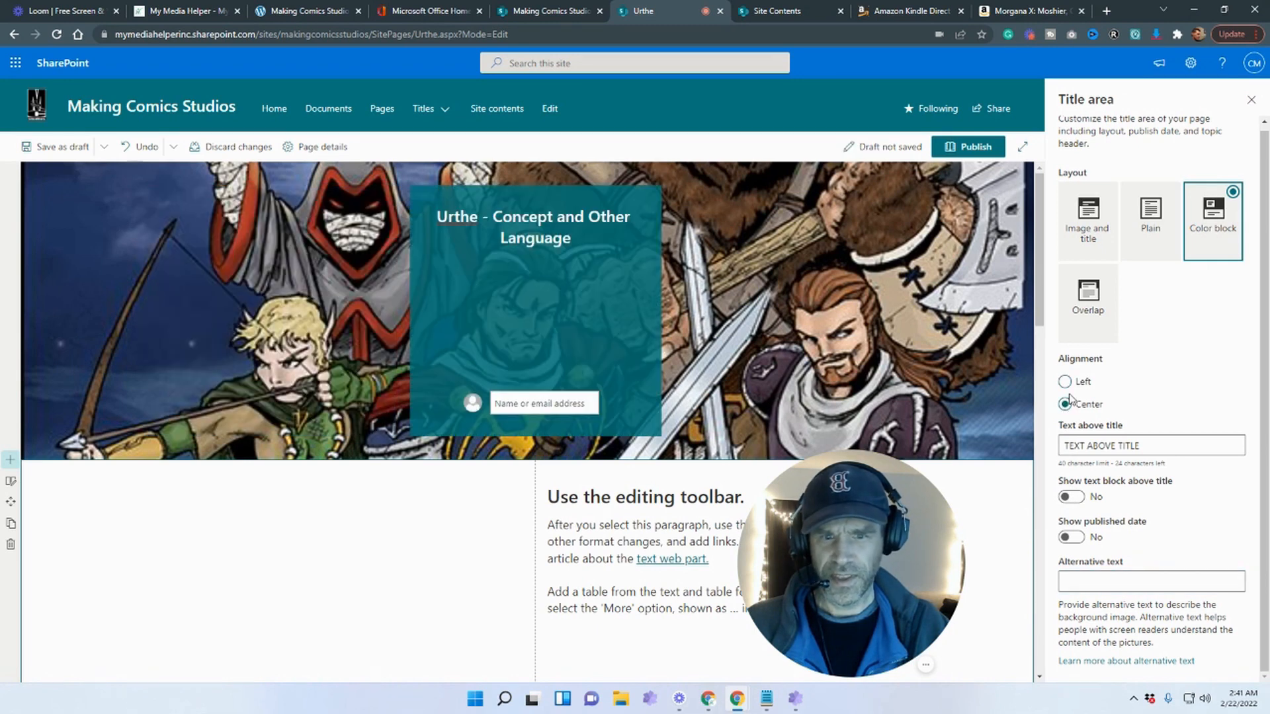
pyautogui.click(1065, 382)
pyautogui.click(1066, 498)
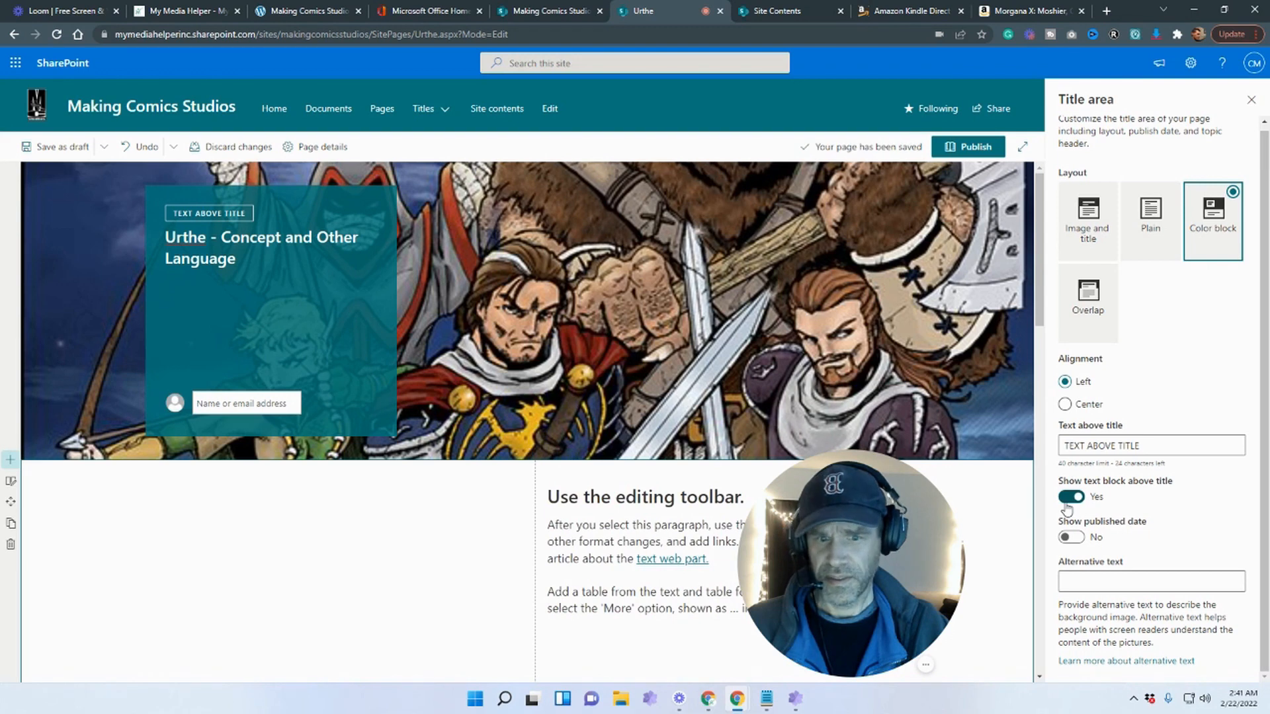
pyautogui.click(1067, 501)
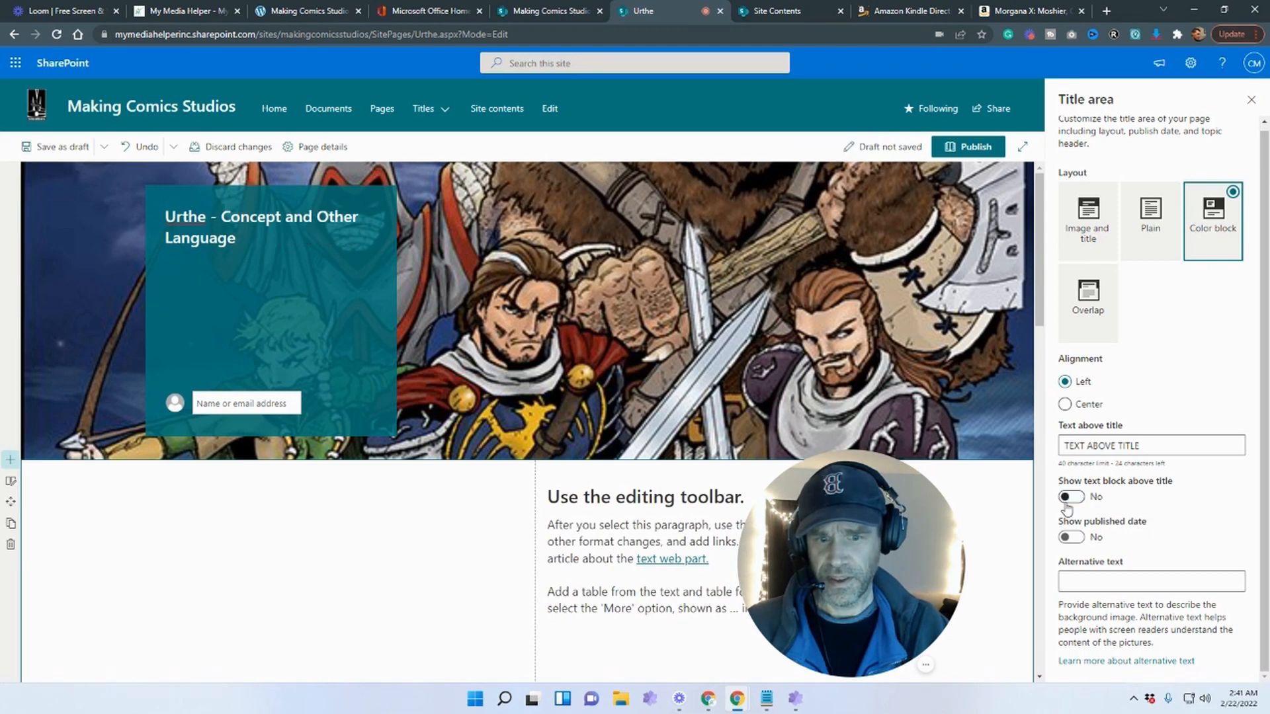
pyautogui.click(1066, 538)
pyautogui.click(1066, 541)
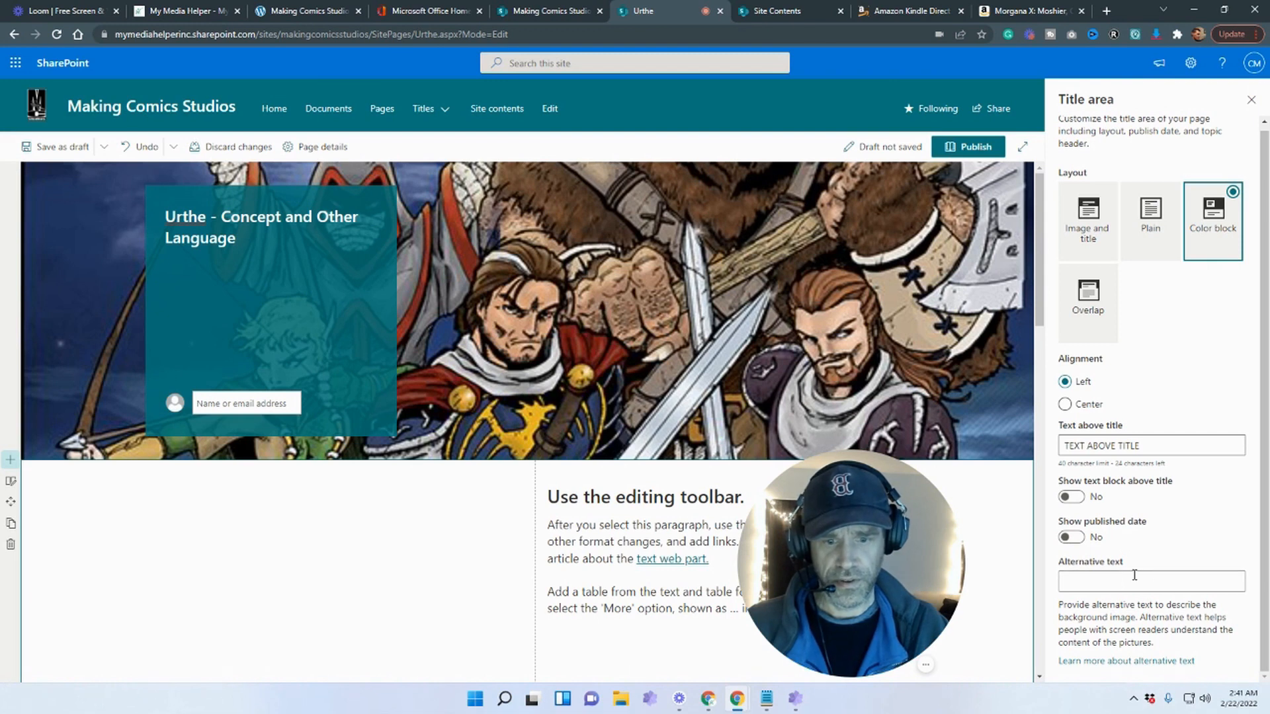
pyautogui.scroll(1, 1097, 632)
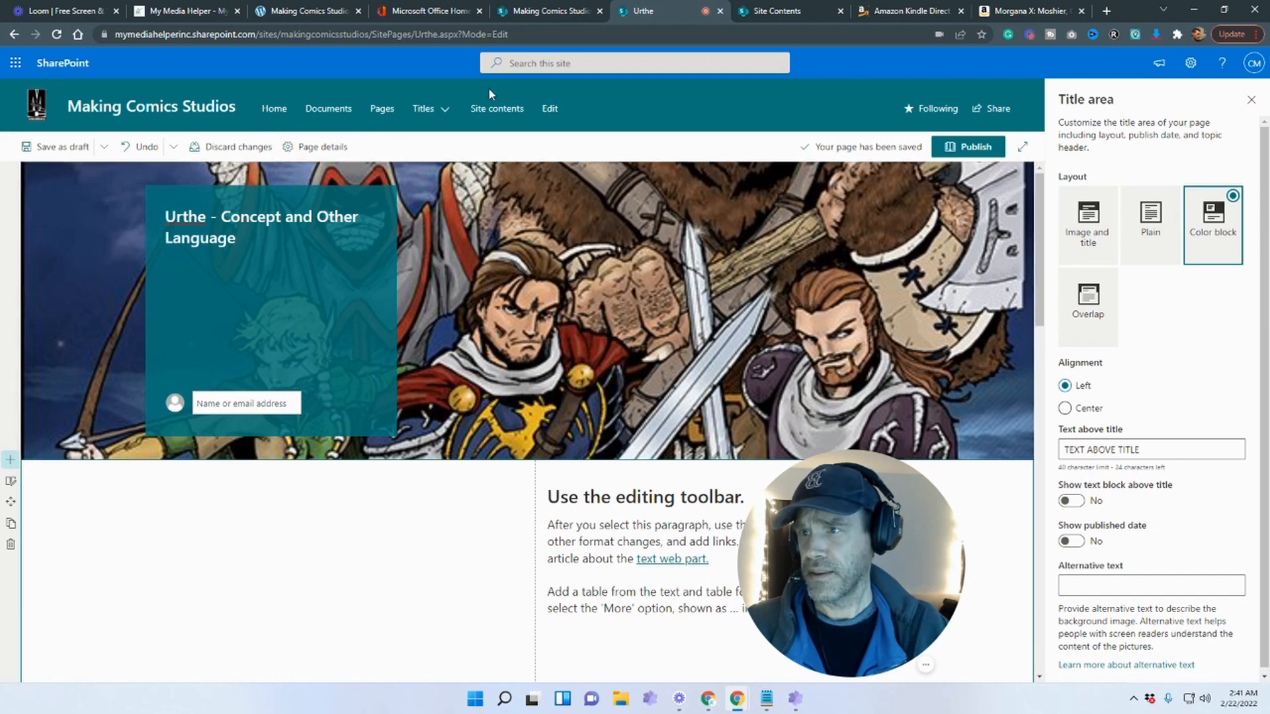
# Save the Urthe page as a draft and copy its web address
pyautogui.click(1251, 100)
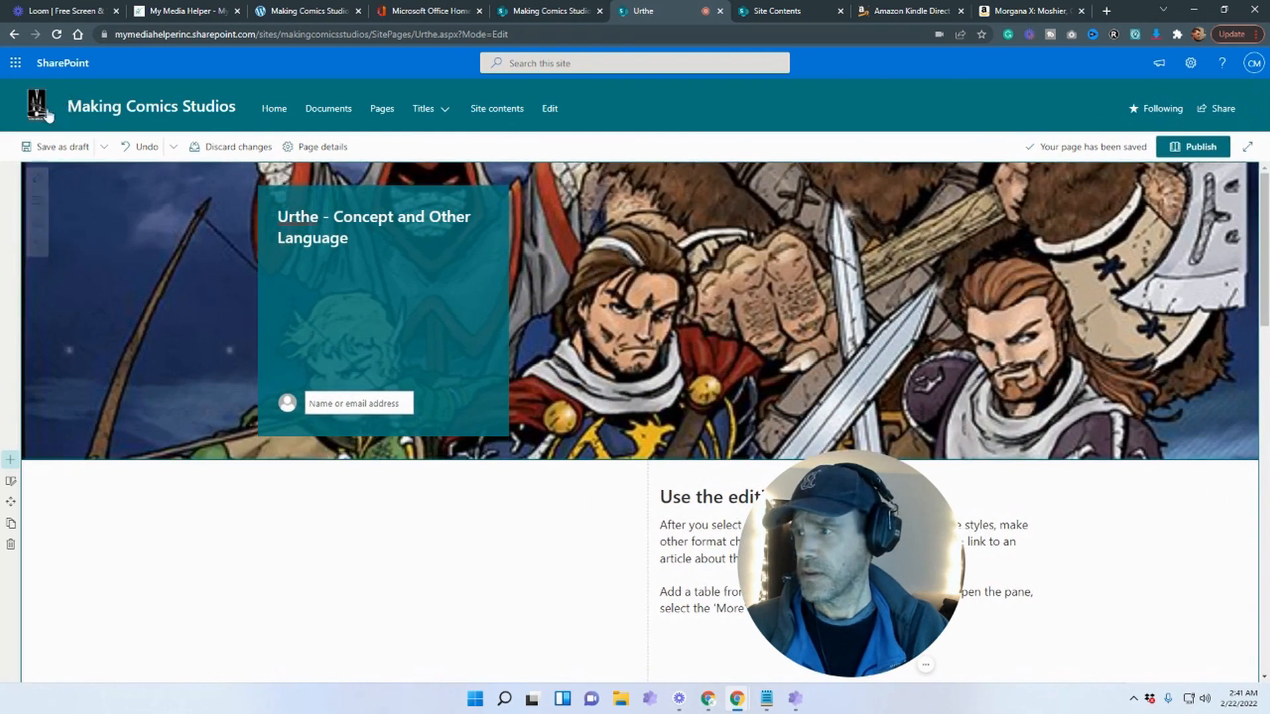
pyautogui.click(56, 150)
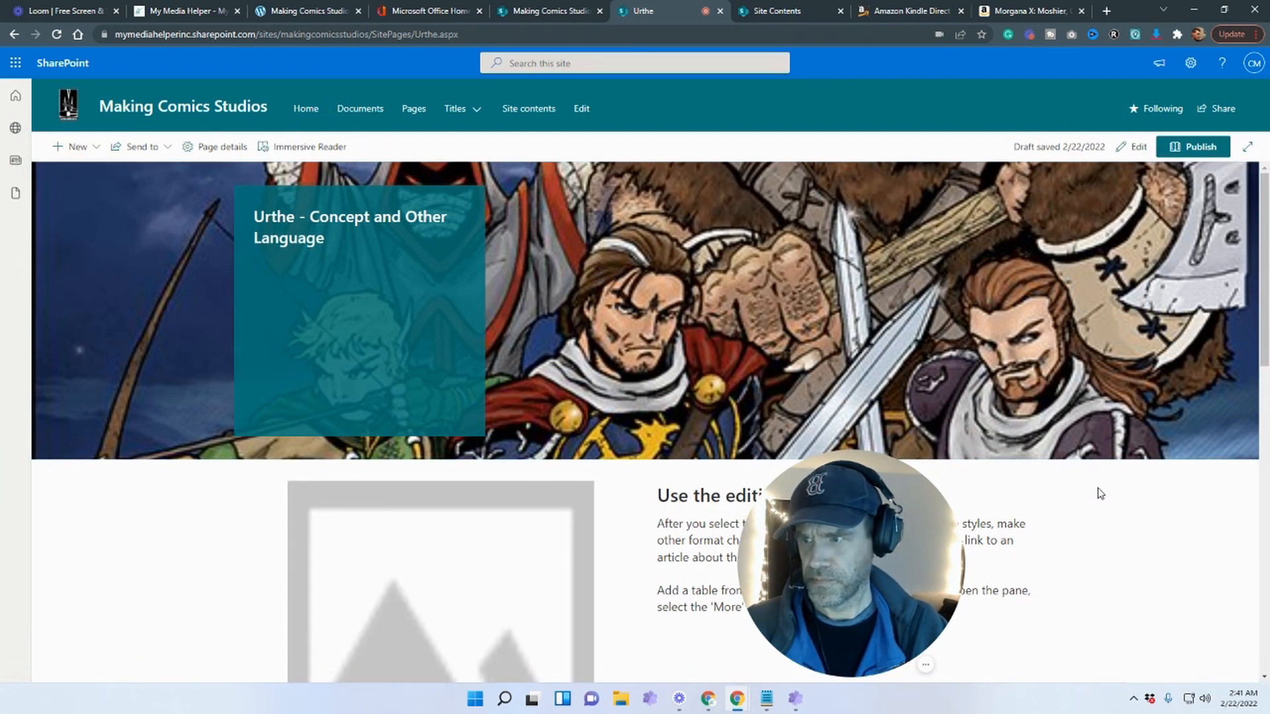
pyautogui.click(414, 33)
pyautogui.rightClick(414, 33)
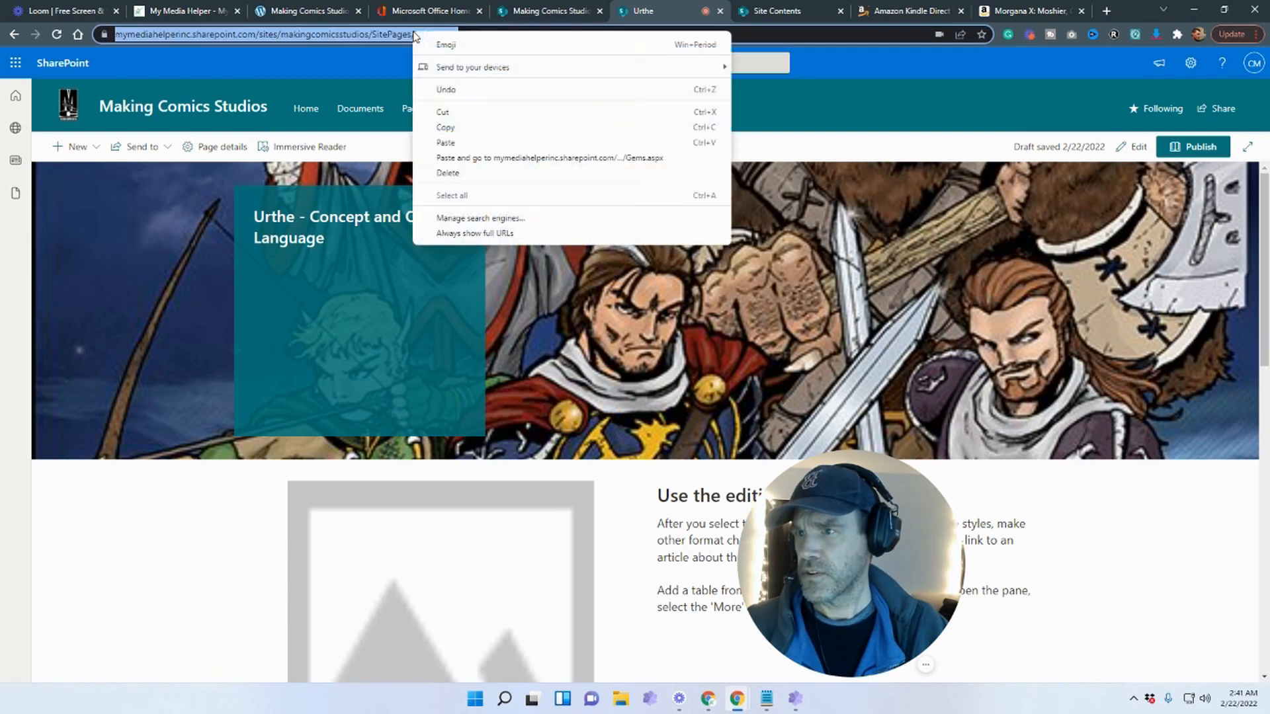
pyautogui.click(466, 122)
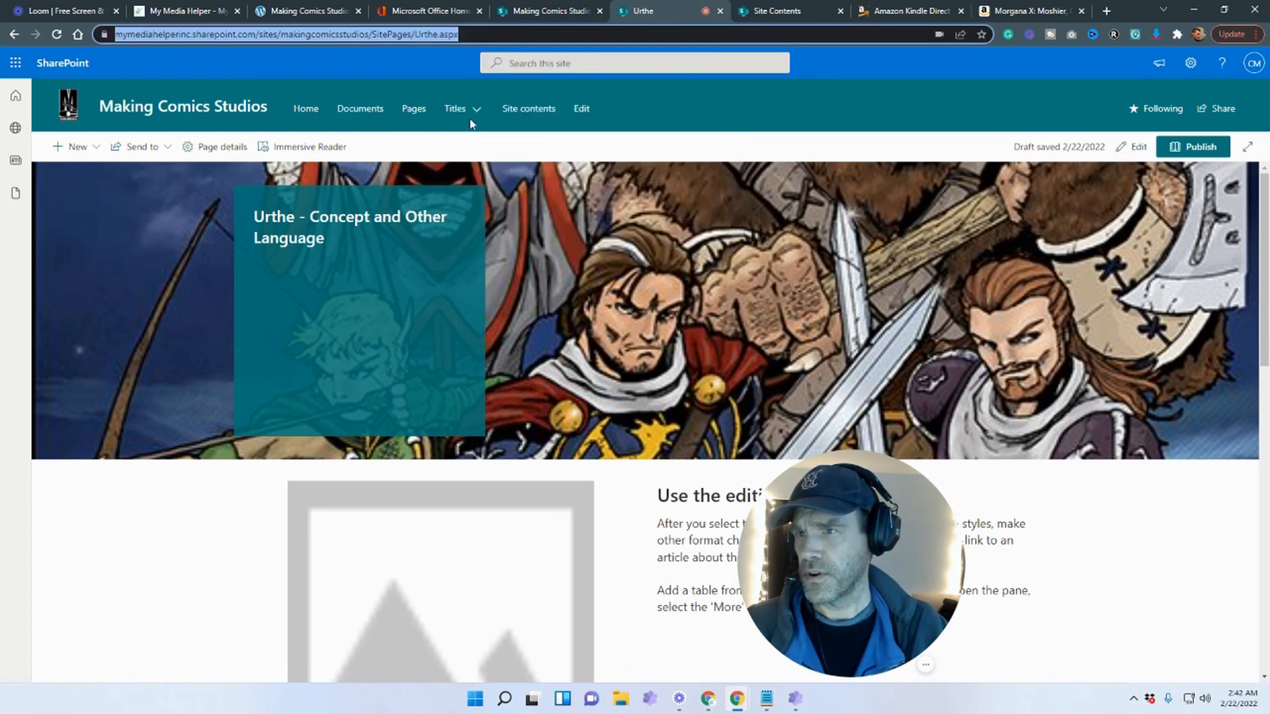
# Edit the home page's "Learn more about your Communication site" hero tile, set its background to Custom image, and open the image picker
pyautogui.click(565, 12)
pyautogui.click(1124, 146)
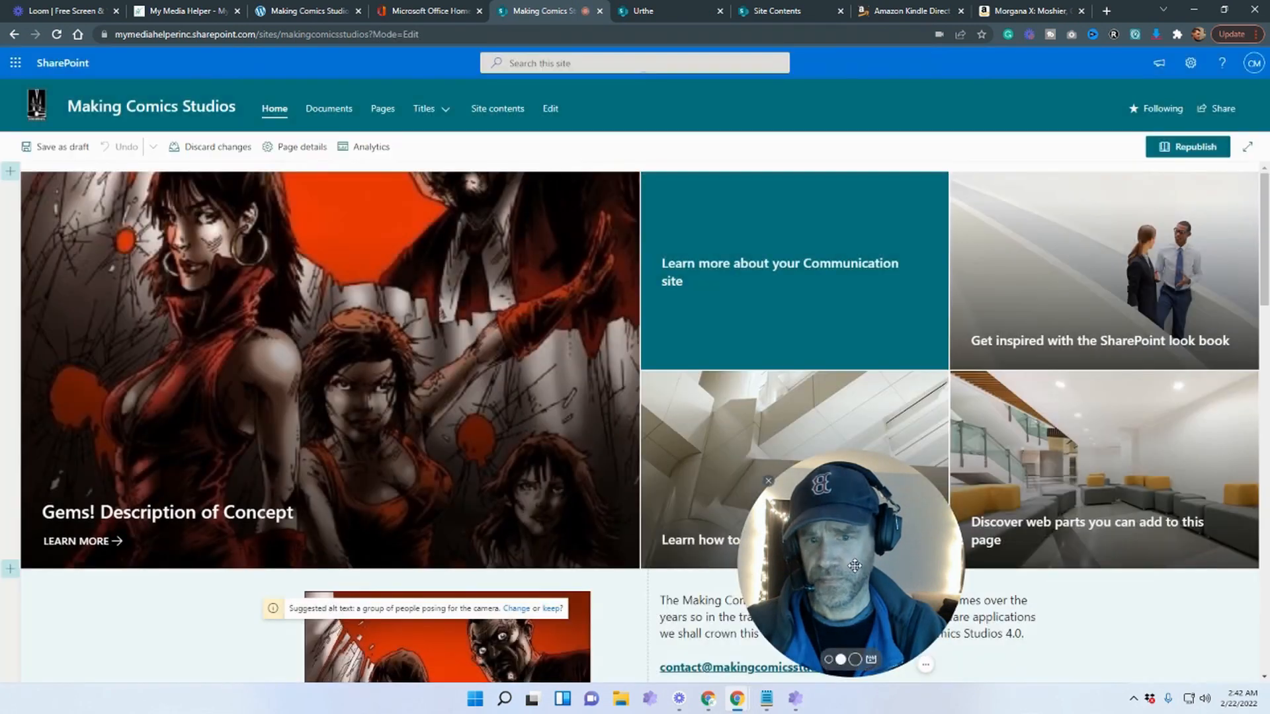
pyautogui.moveTo(854, 565); pyautogui.dragTo(318, 500)
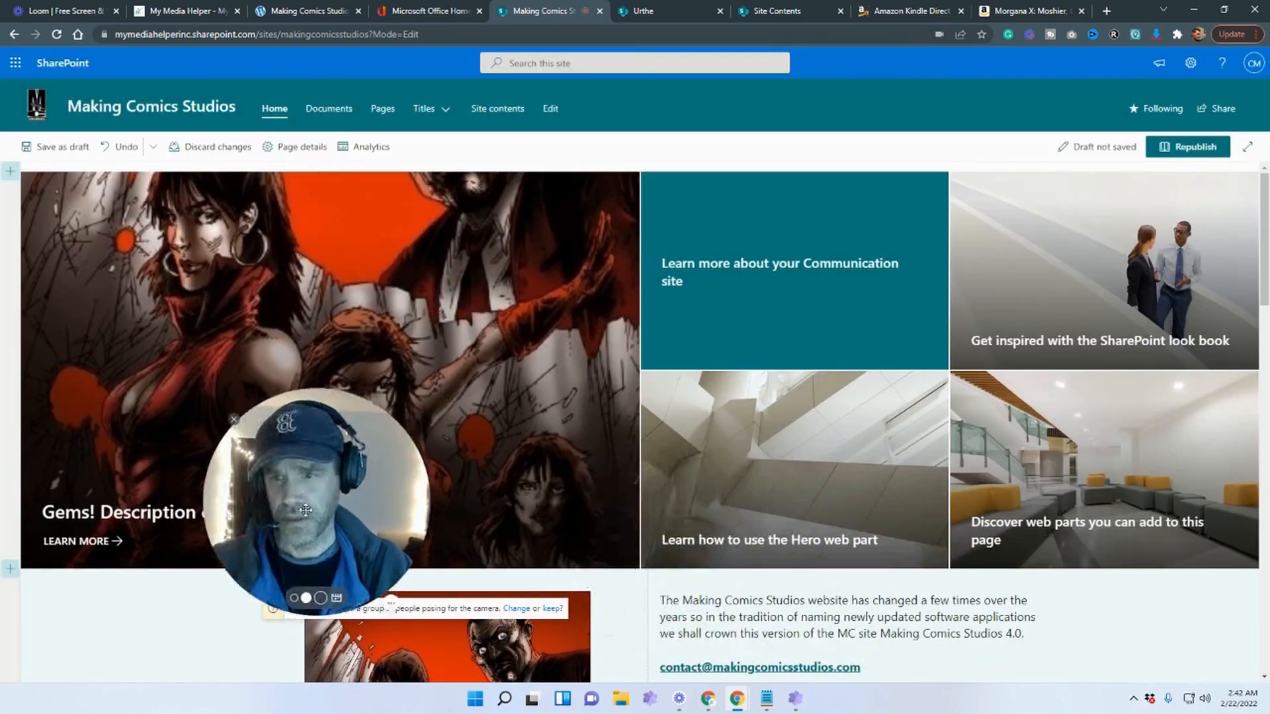
pyautogui.click(868, 319)
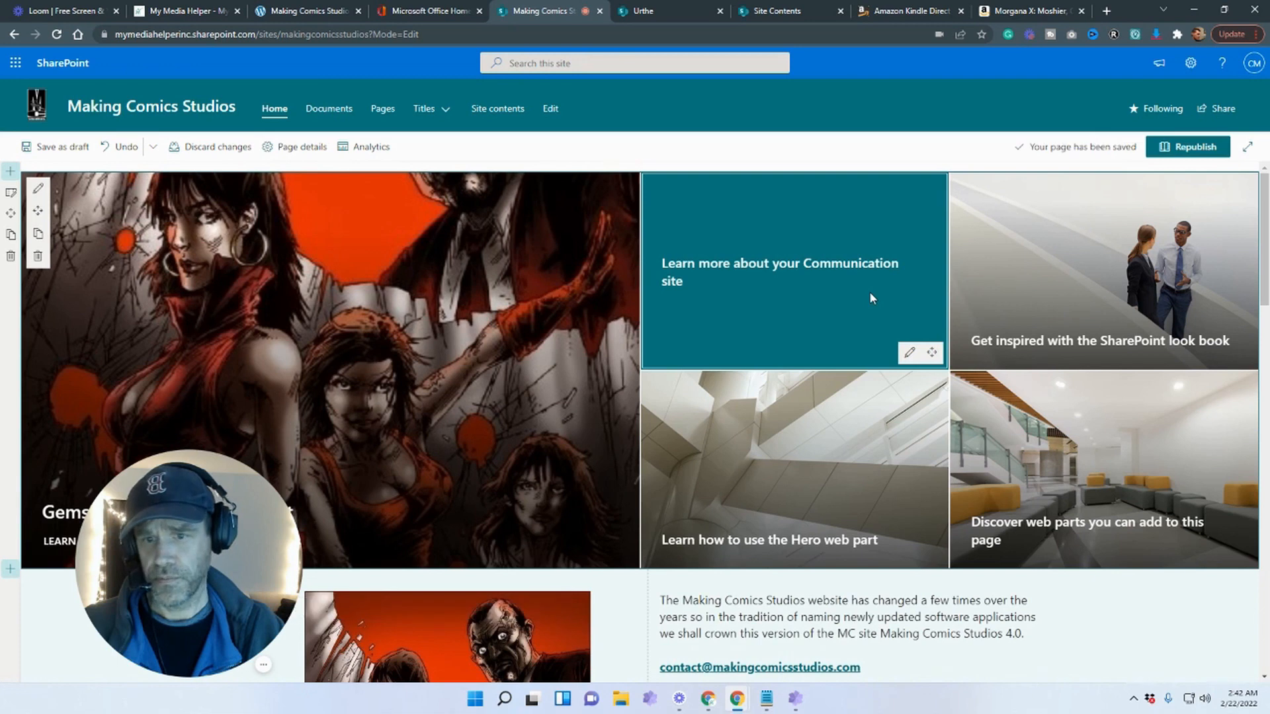
pyautogui.click(906, 352)
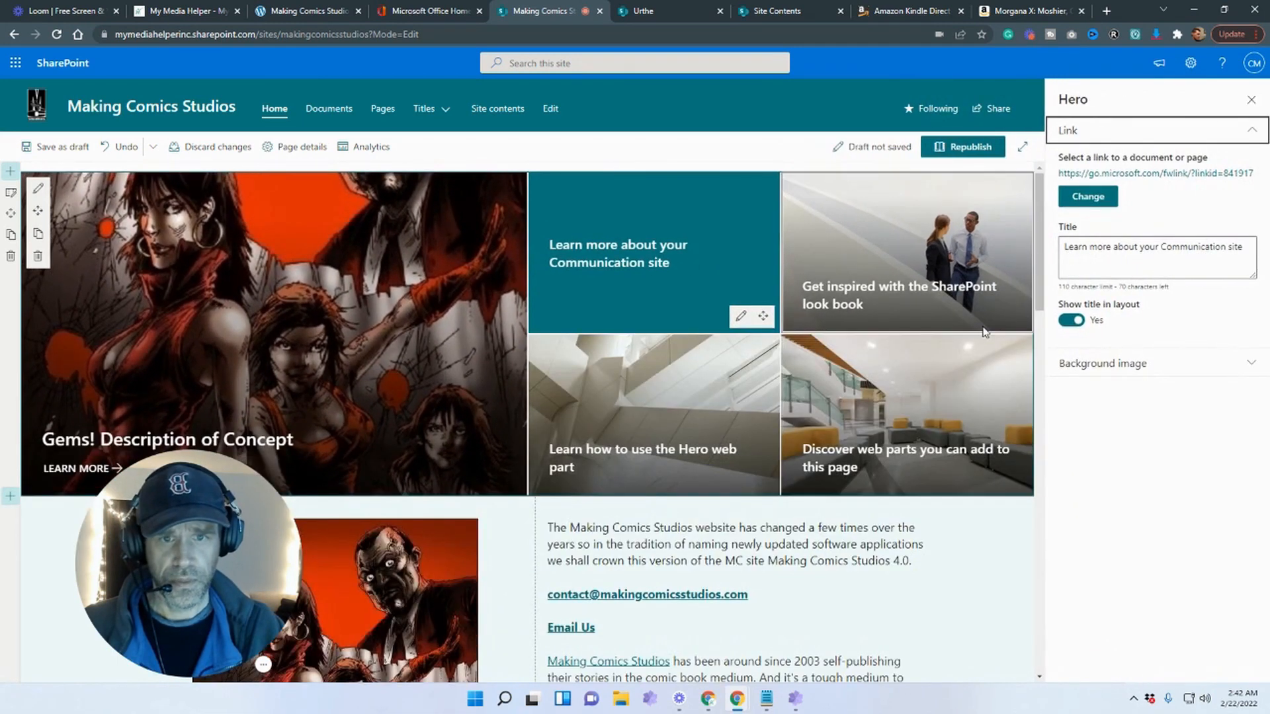
pyautogui.click(1159, 369)
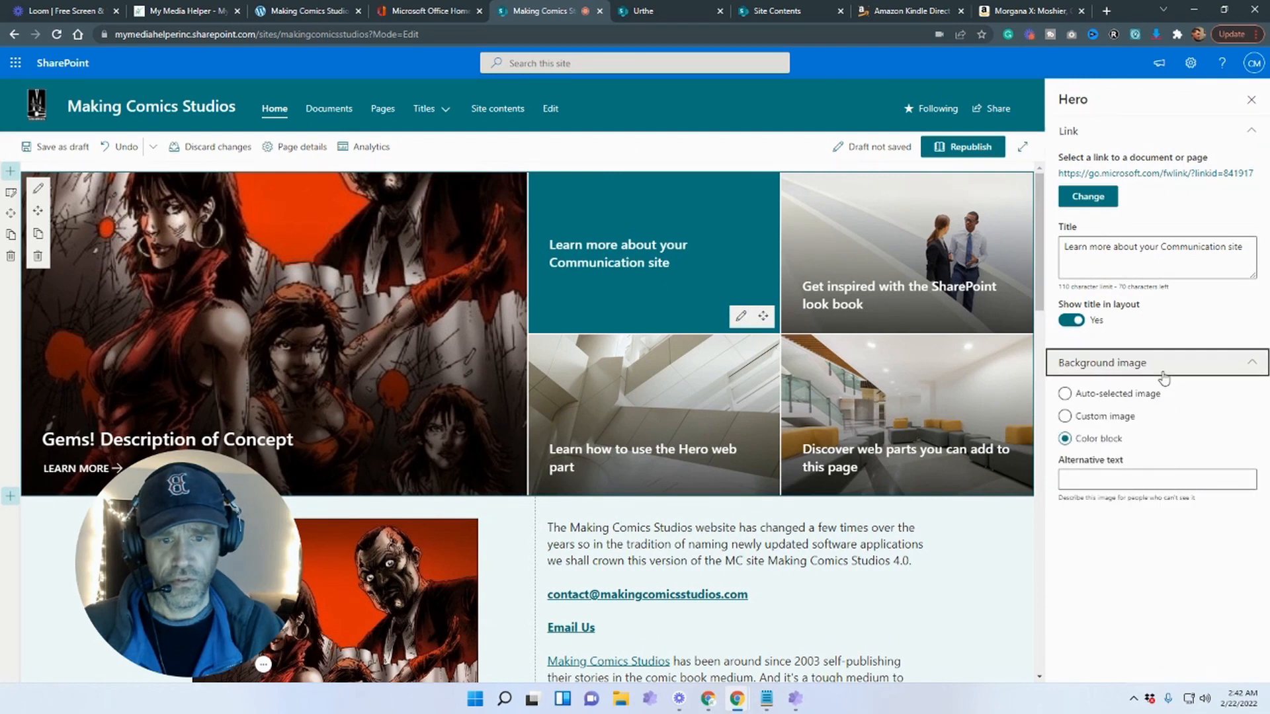
pyautogui.click(1065, 416)
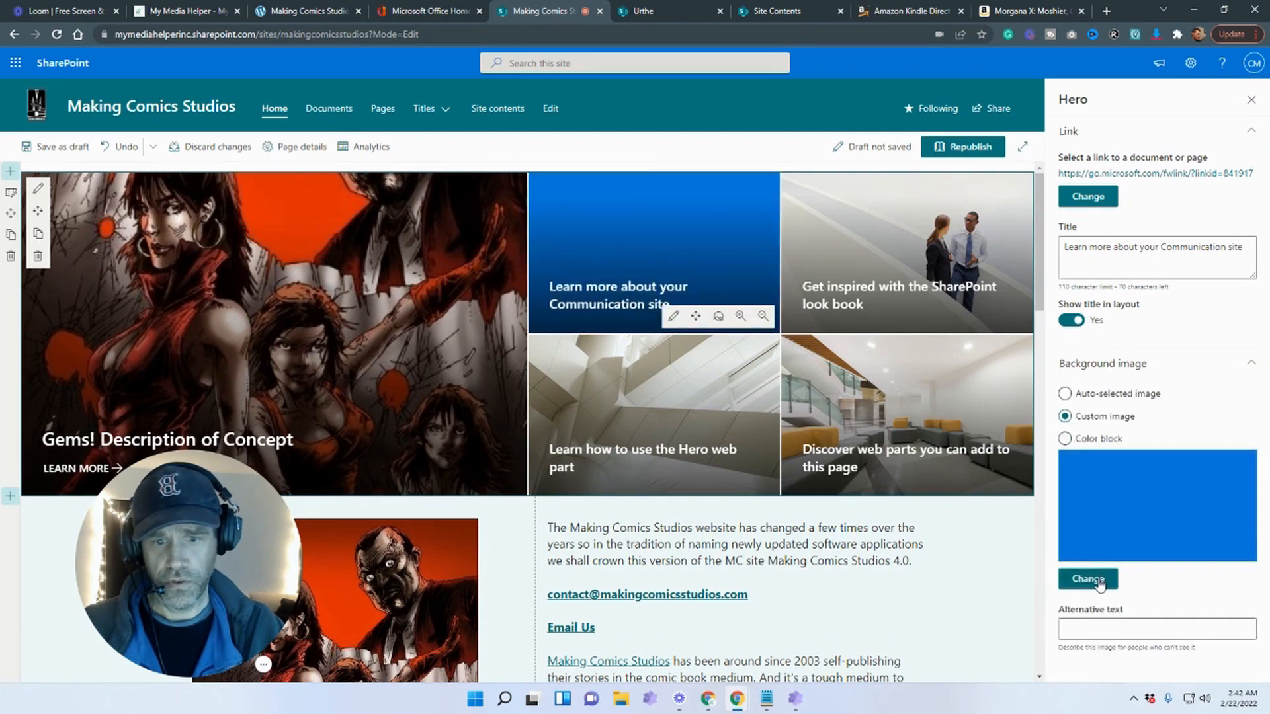
pyautogui.click(1100, 579)
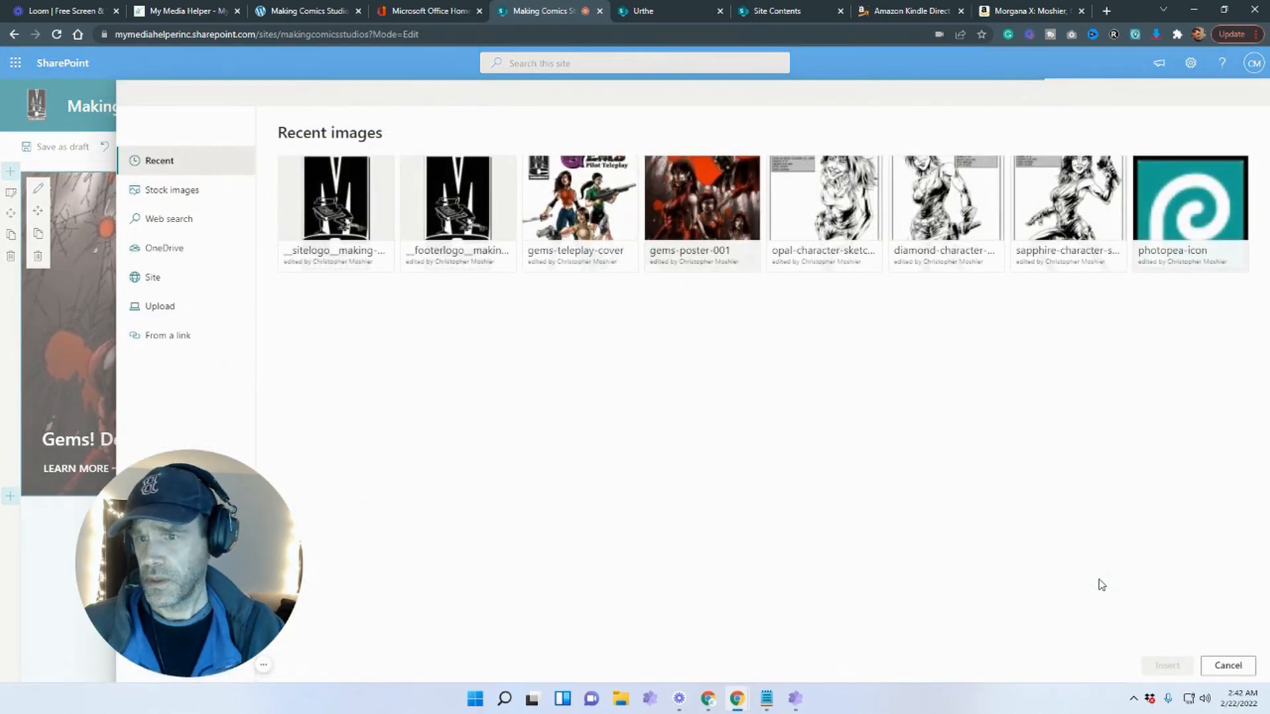
# Rename the front cover image in the Urthe folder under Site Assets > SitePages as urthe_frontcover
pyautogui.click(776, 12)
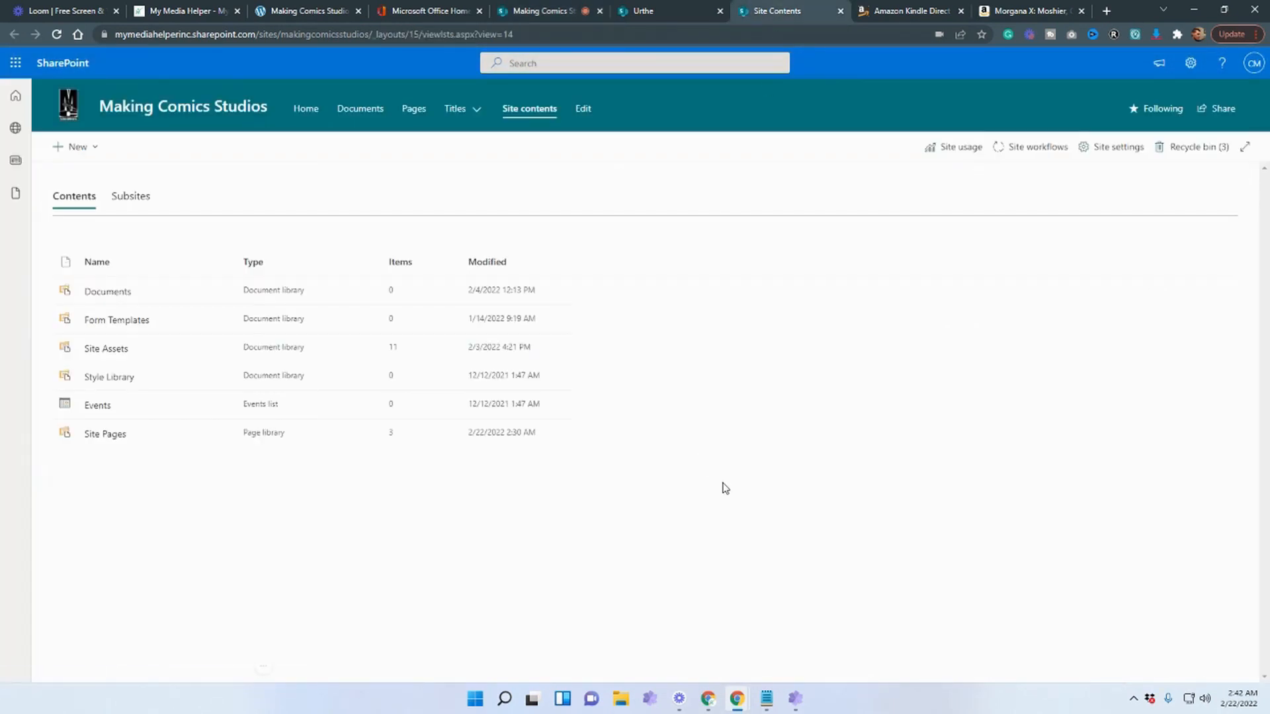
pyautogui.click(56, 35)
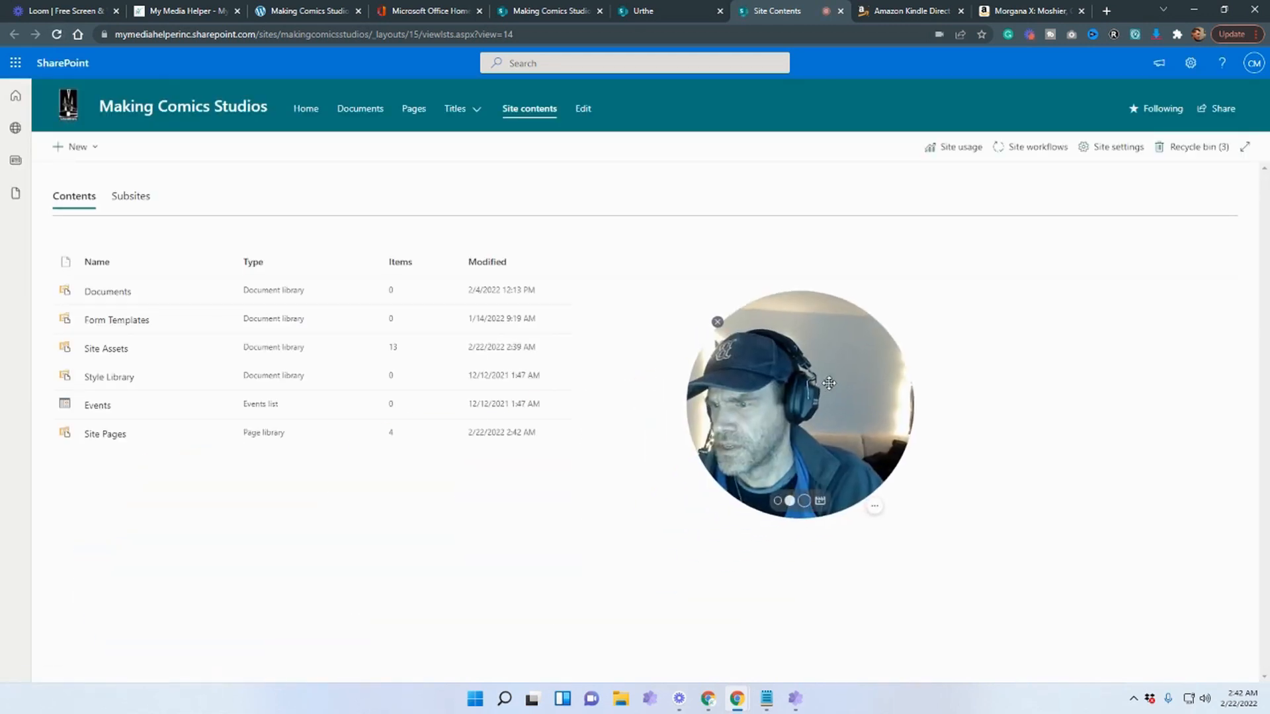
pyautogui.click(106, 348)
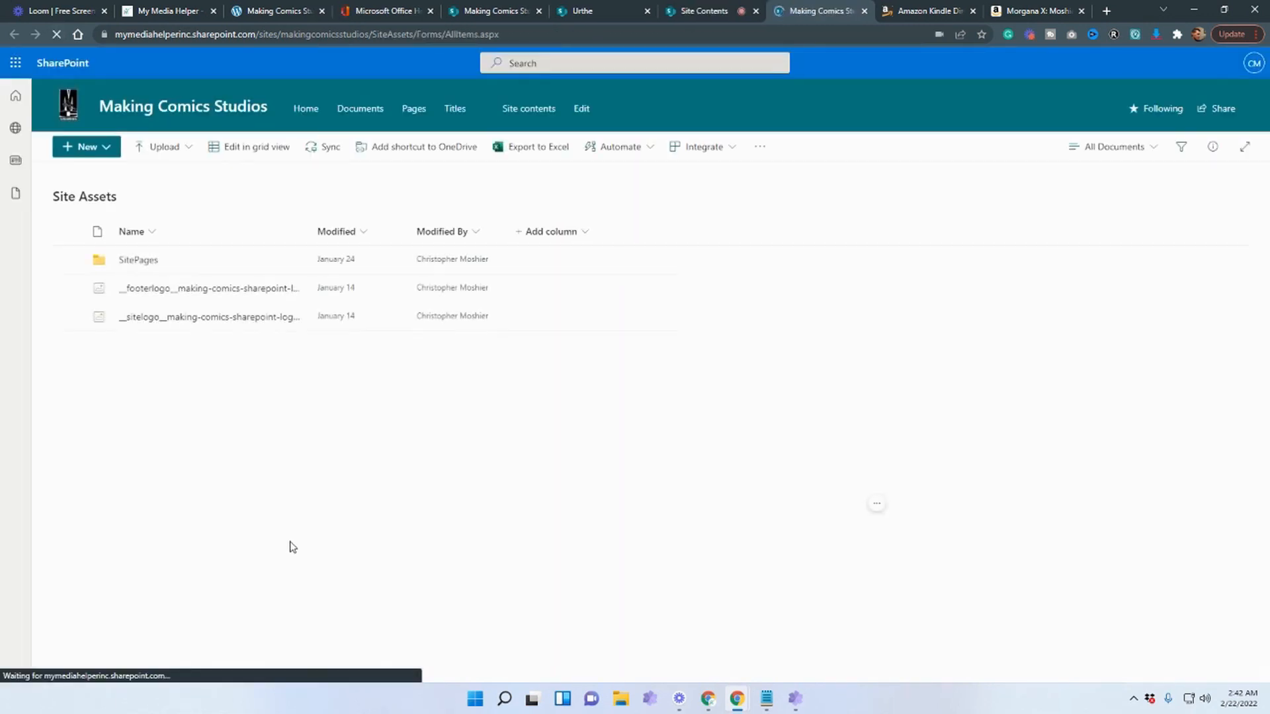
pyautogui.click(137, 261)
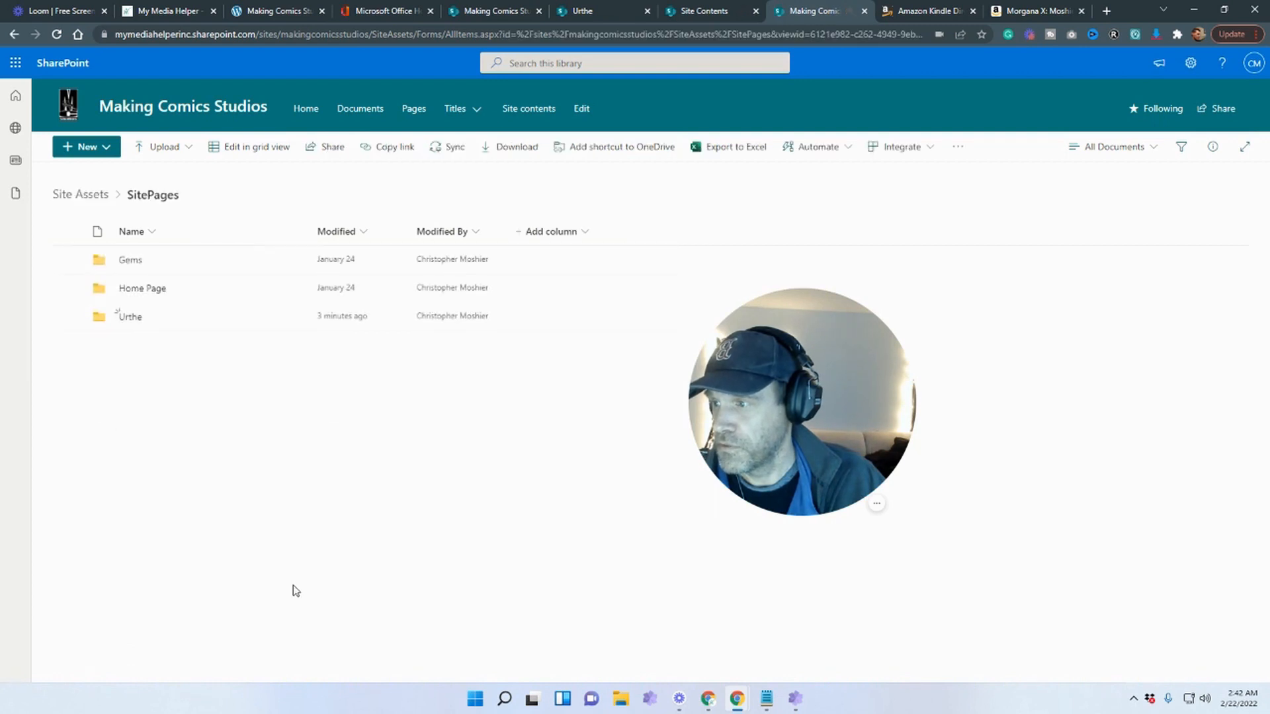
pyautogui.click(133, 318)
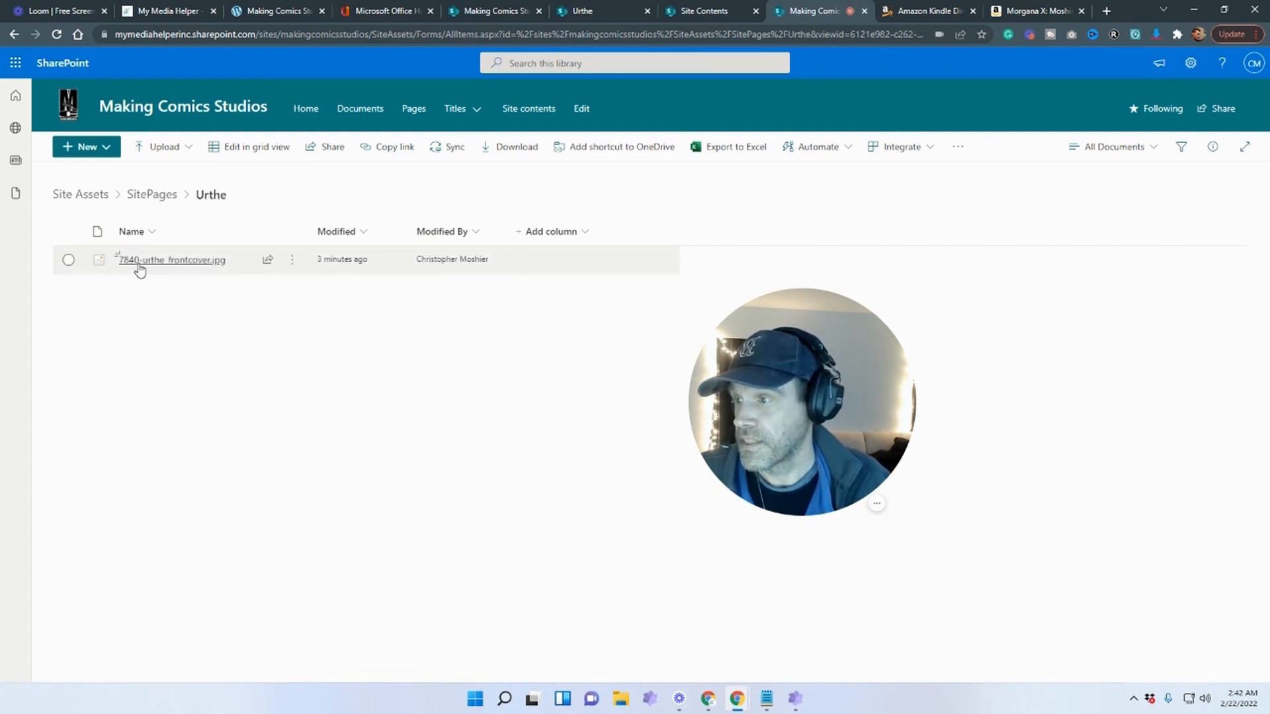
pyautogui.moveTo(170, 269)
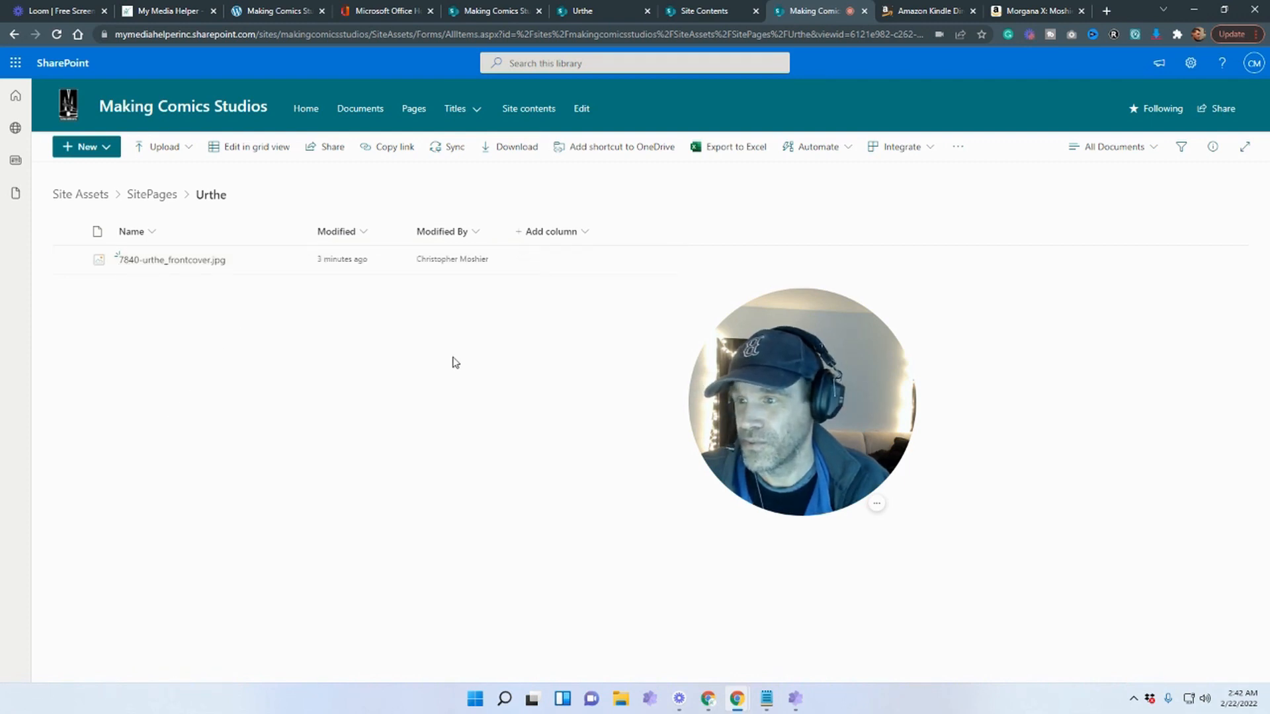
pyautogui.click(293, 261)
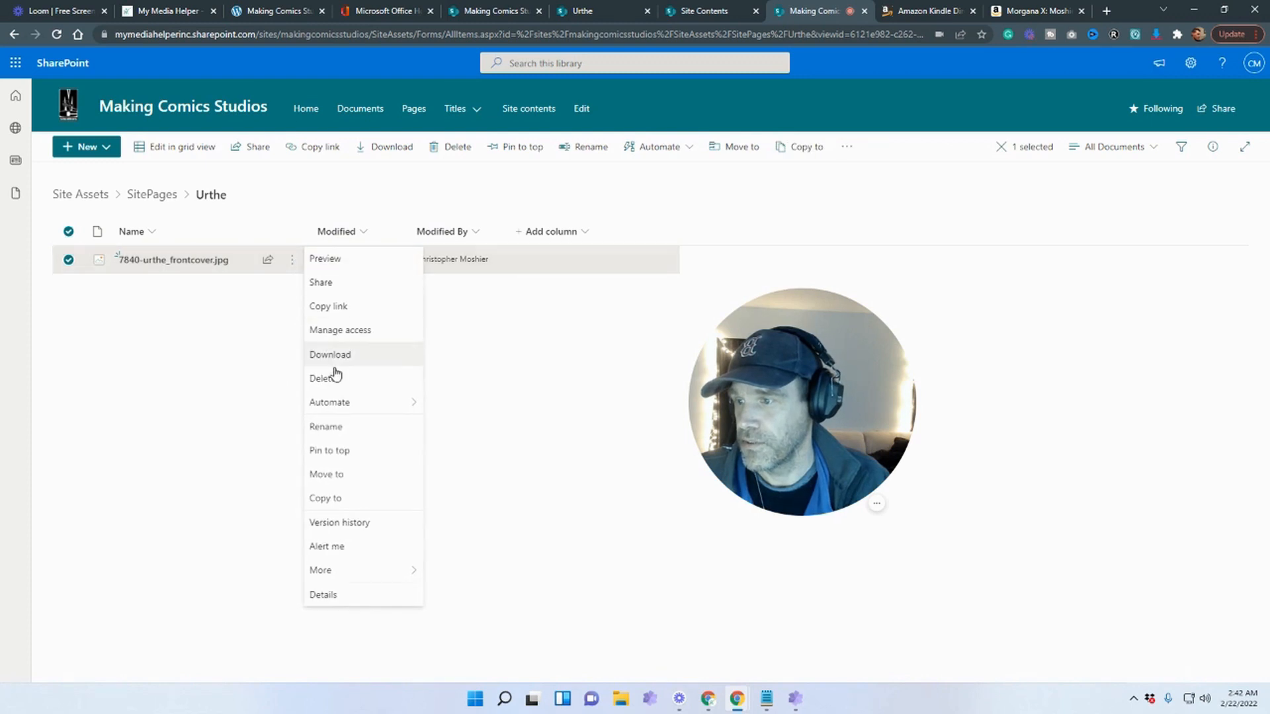
pyautogui.click(326, 428)
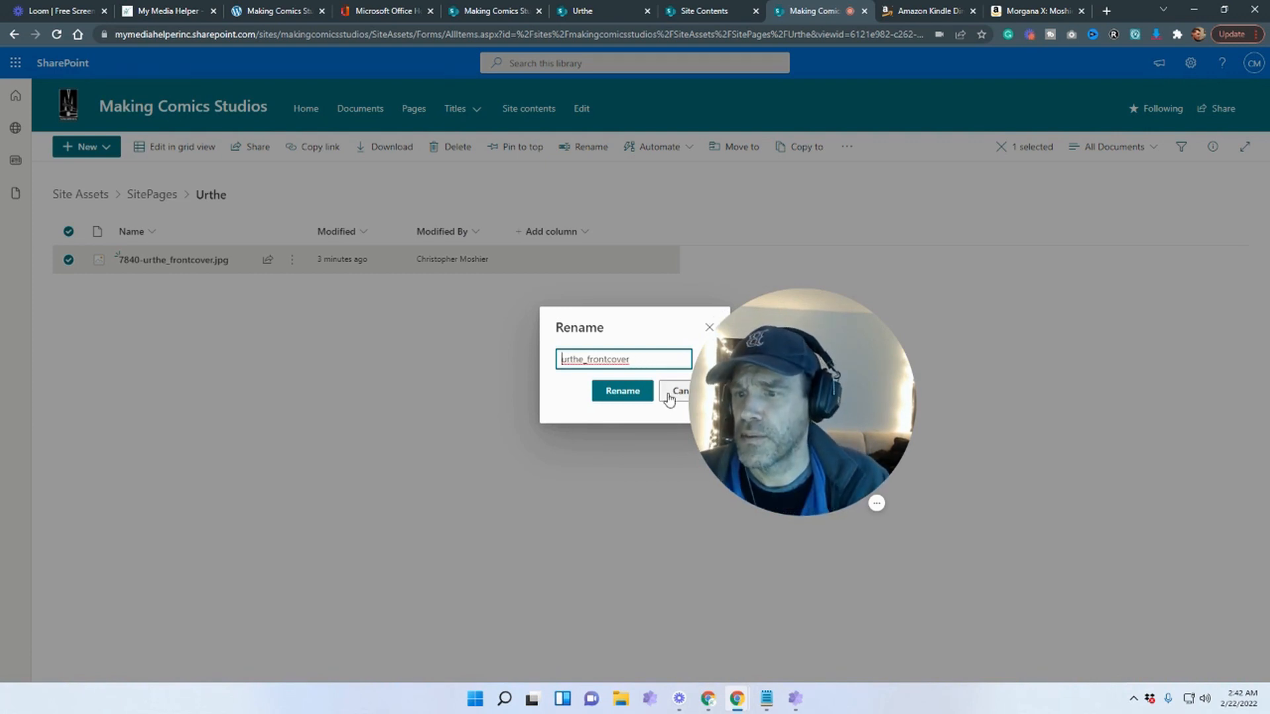
pyautogui.click(623, 391)
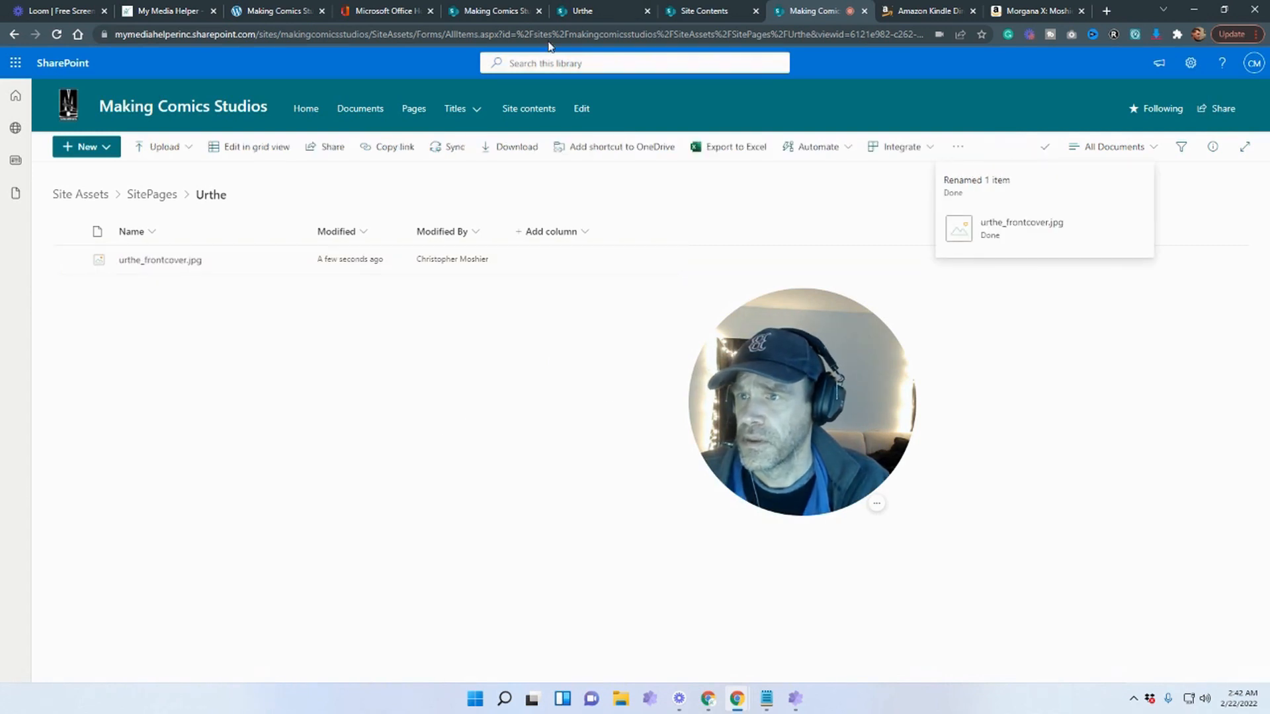
# Reload the Urthe page and check its title image against the renamed file and the home page's image picker
pyautogui.click(589, 11)
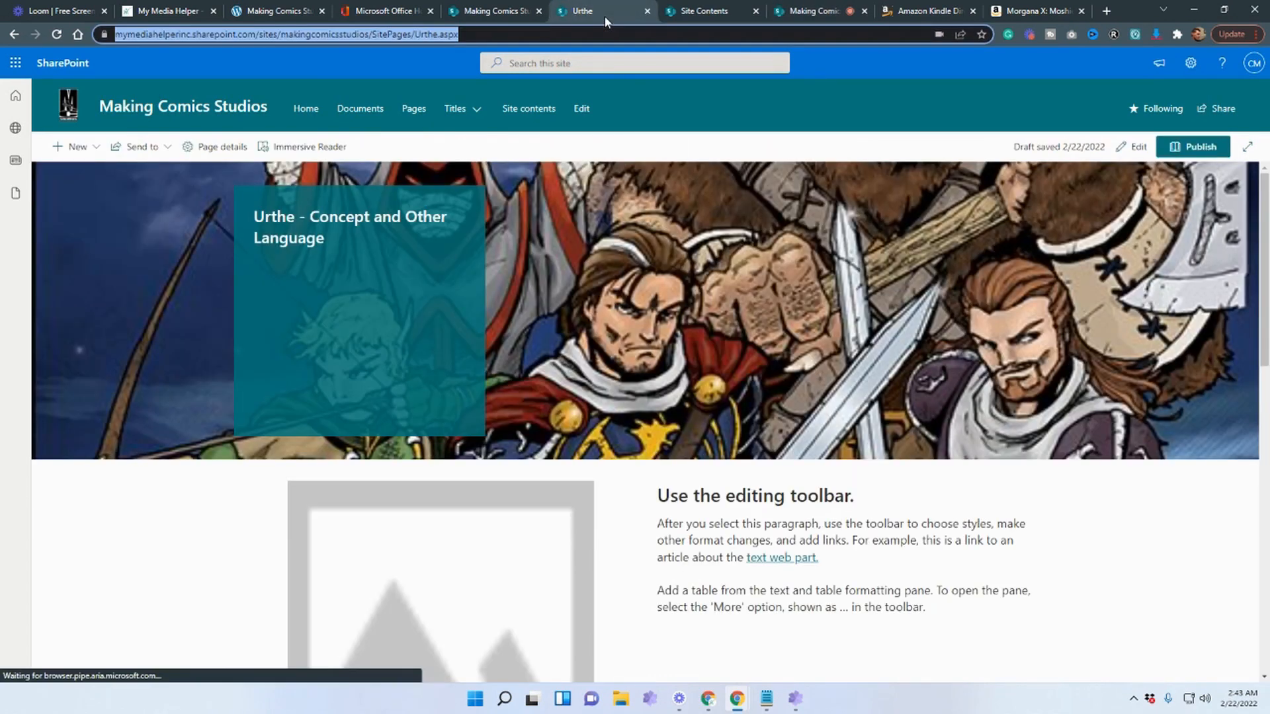
pyautogui.click(56, 35)
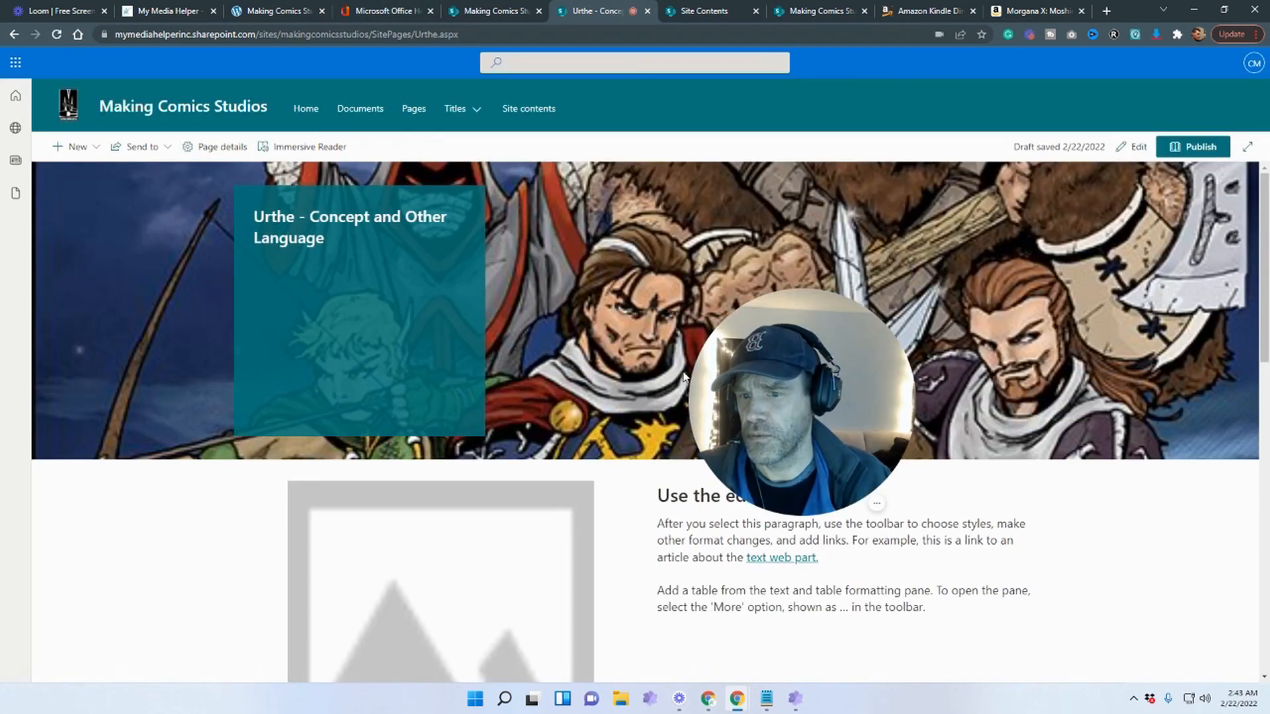
pyautogui.click(488, 10)
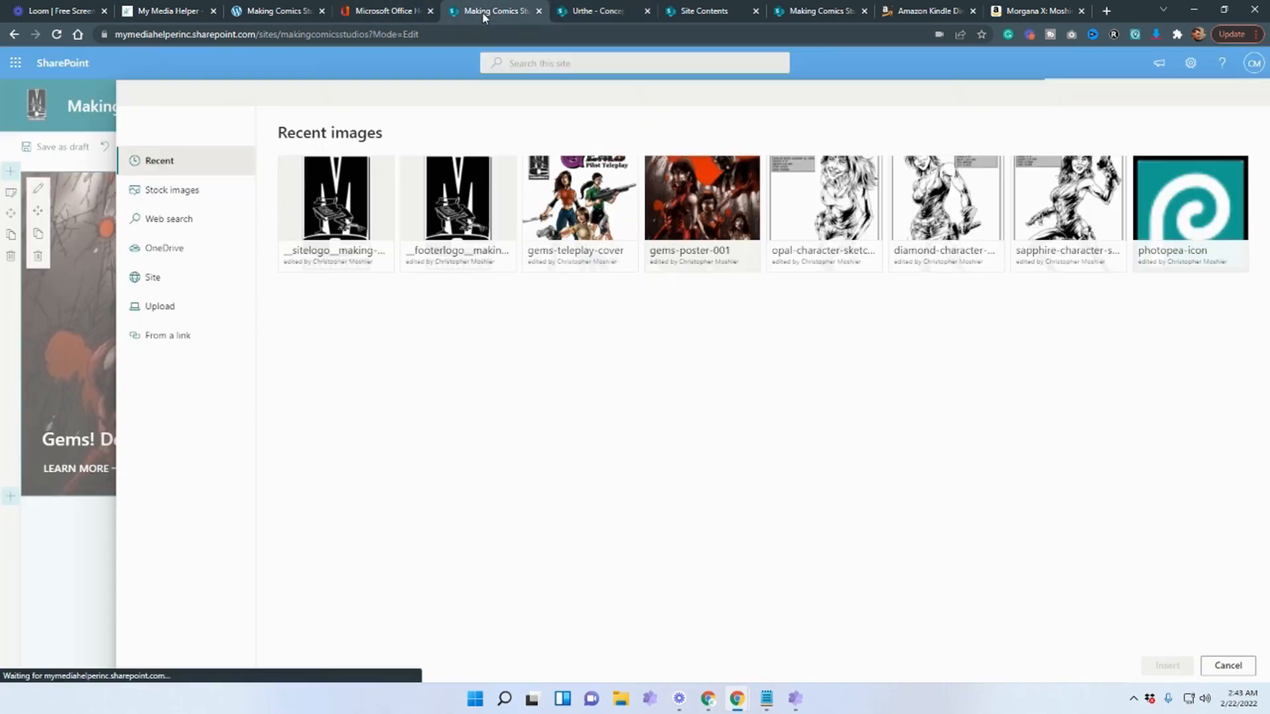
pyautogui.click(822, 12)
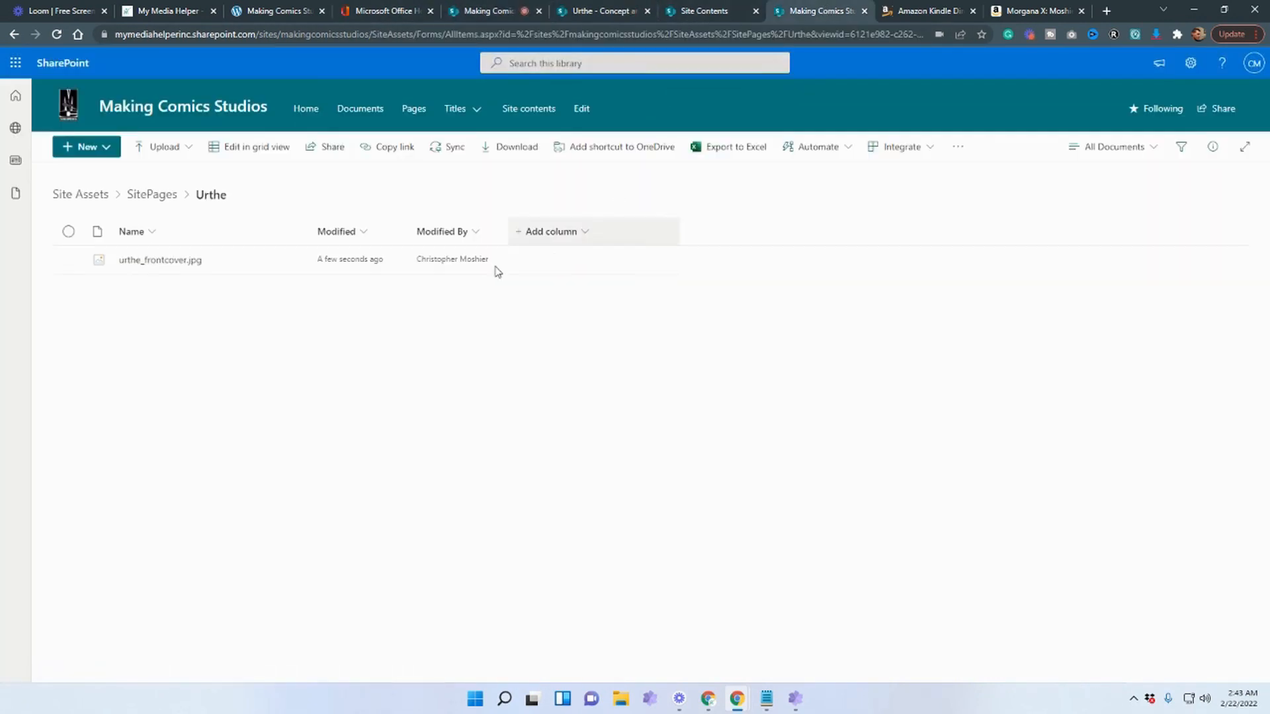
pyautogui.click(697, 12)
pyautogui.click(597, 11)
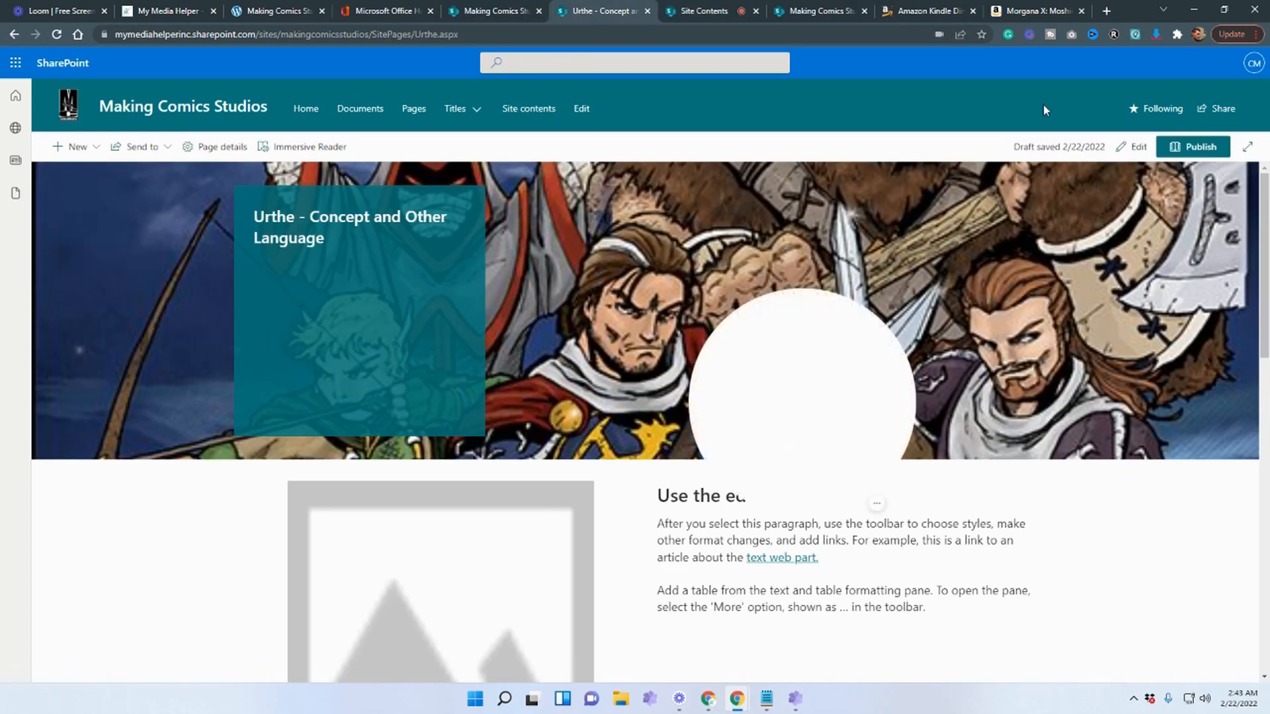
# Reinsert urthe_frontcover from the site's Urthe folder as the Urthe page's title image with a slightly adjusted focal point, and save the draft
pyautogui.click(1133, 146)
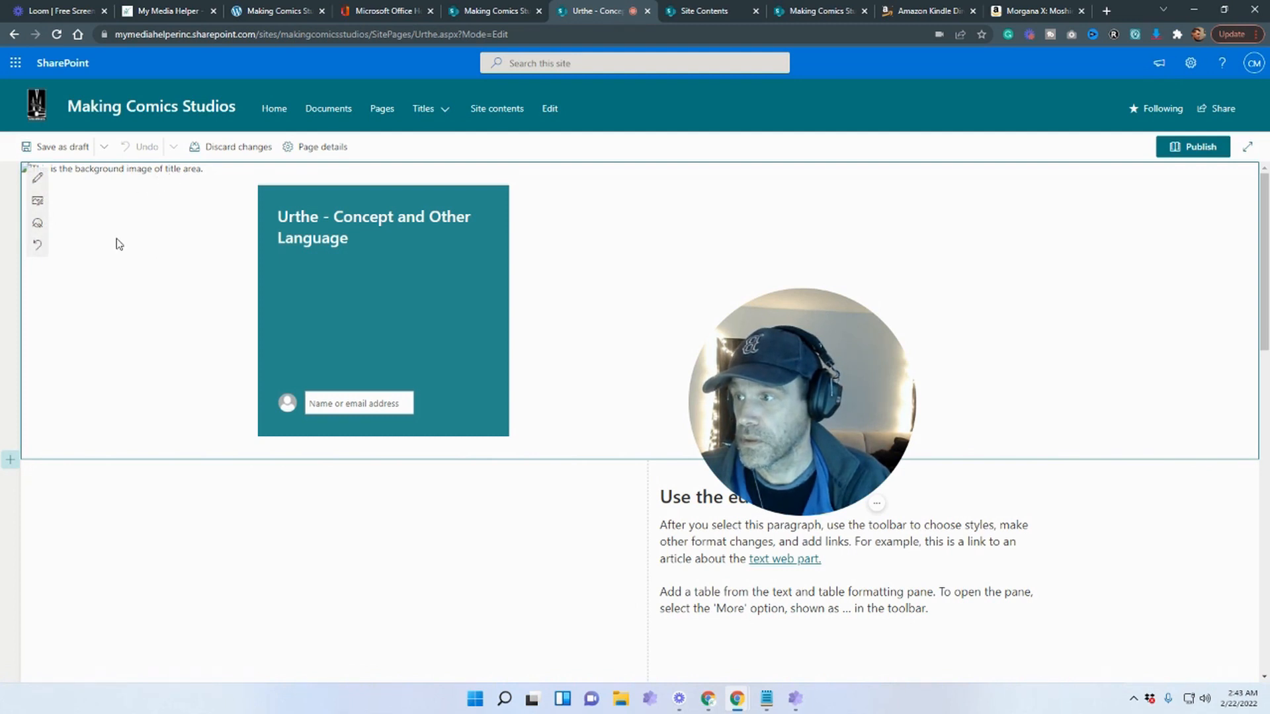
pyautogui.click(37, 202)
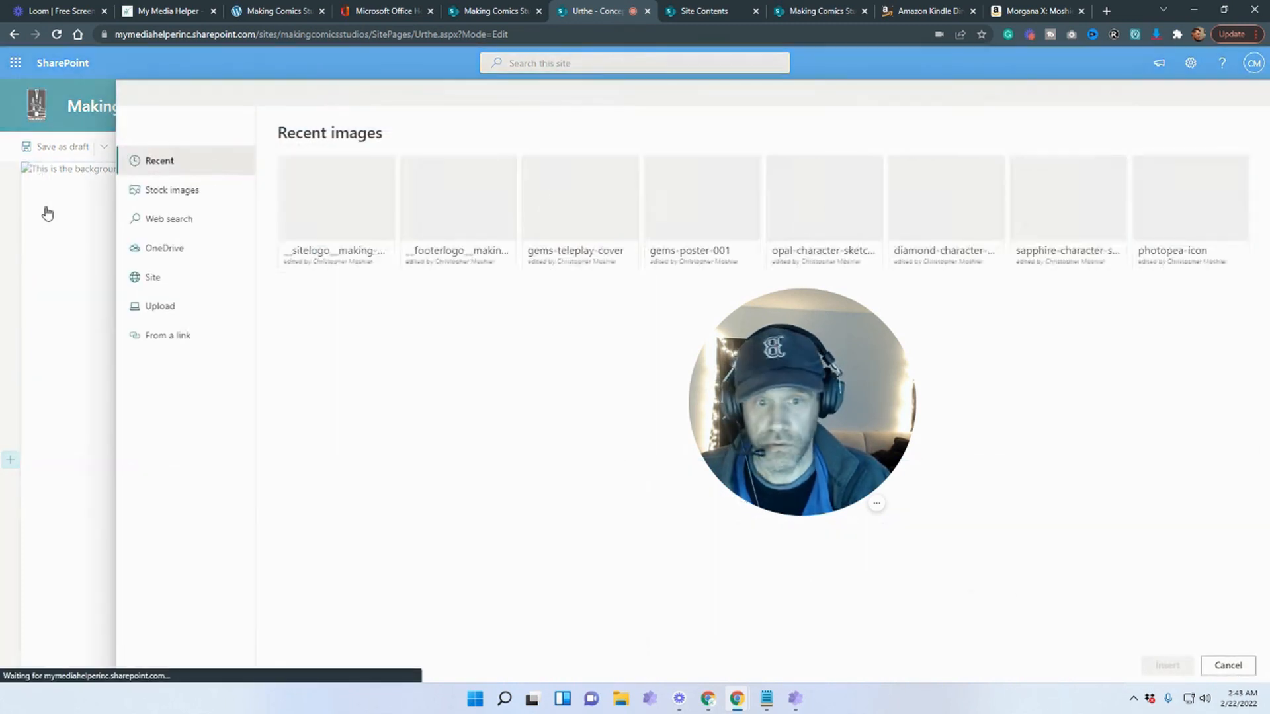
pyautogui.click(1243, 665)
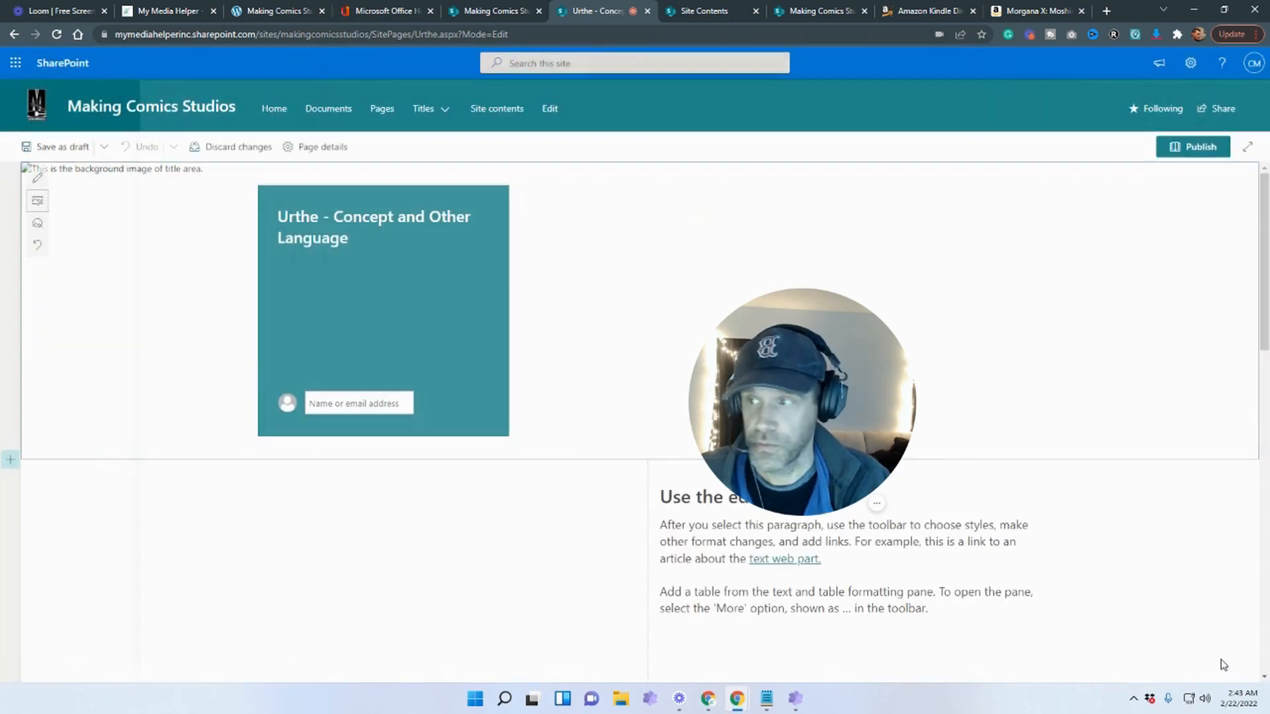
pyautogui.click(38, 203)
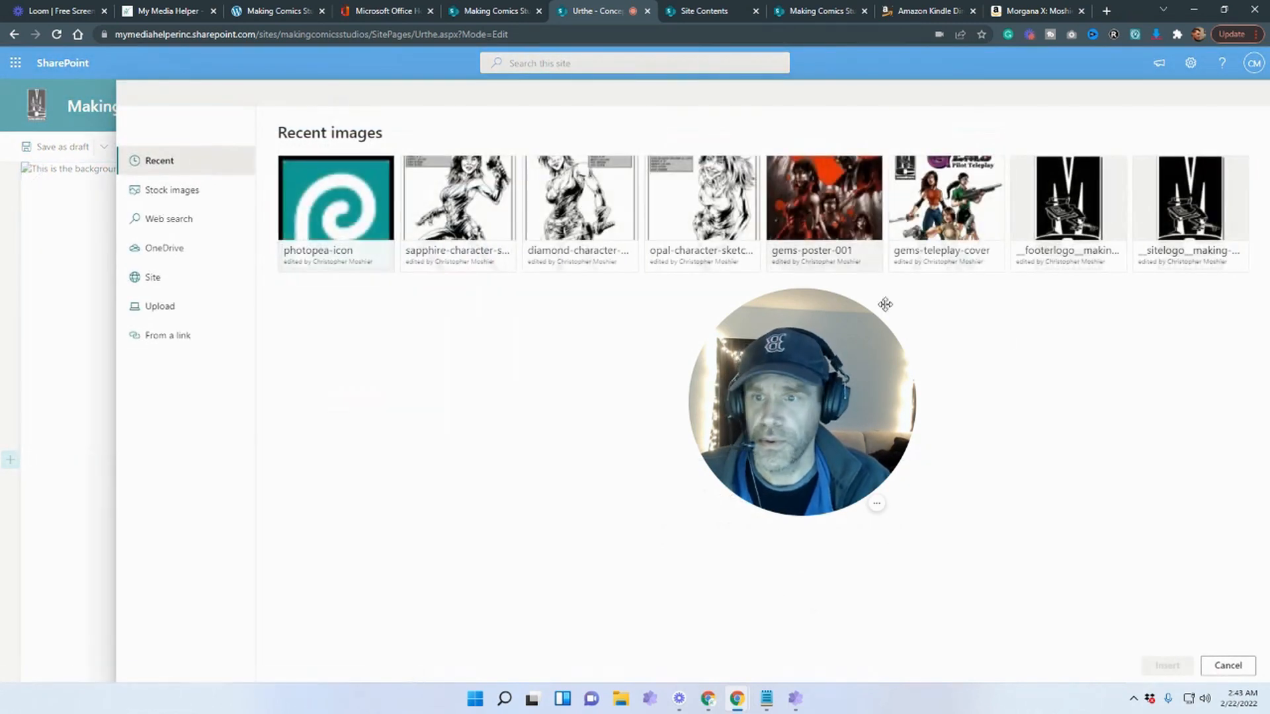
pyautogui.click(164, 277)
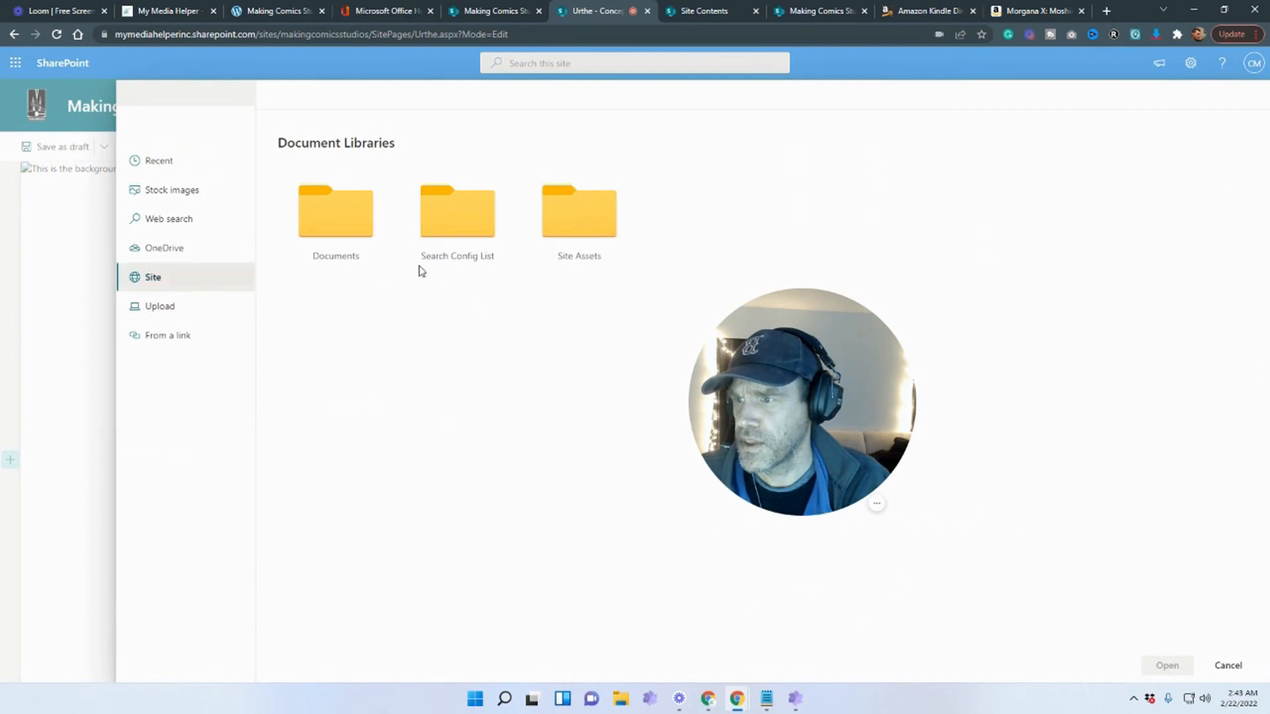
pyautogui.click(614, 229)
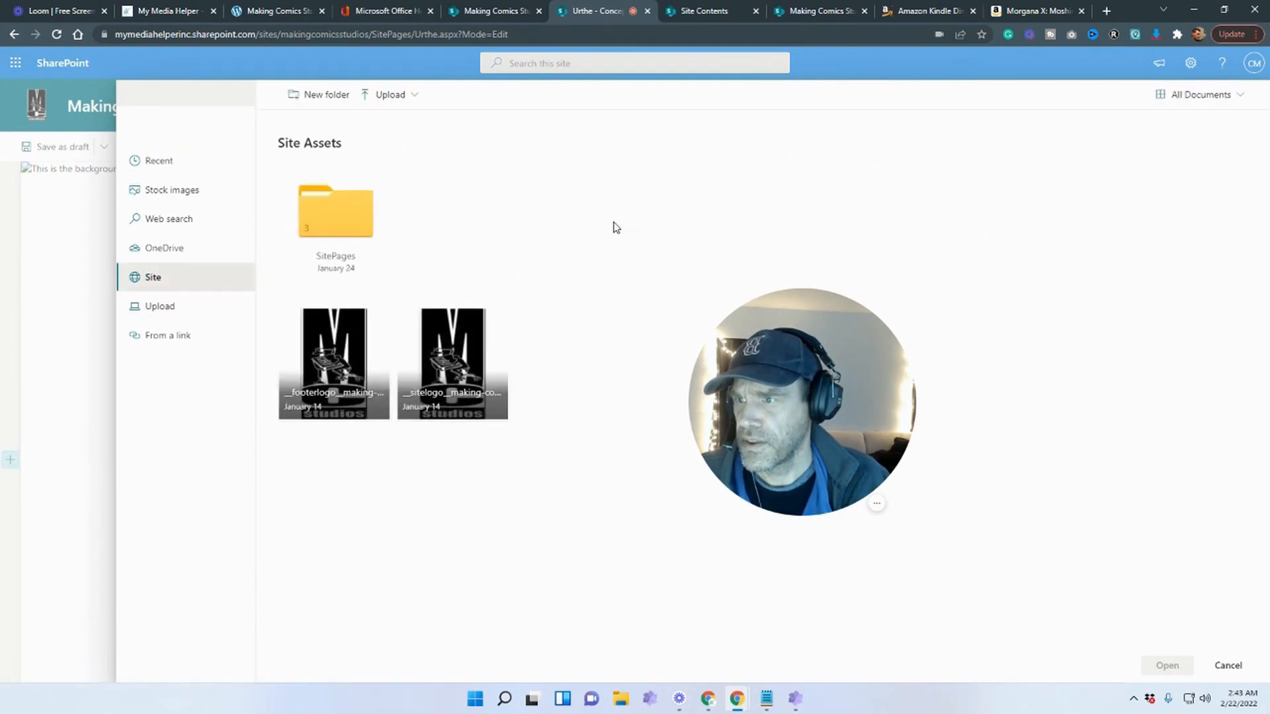
pyautogui.click(334, 227)
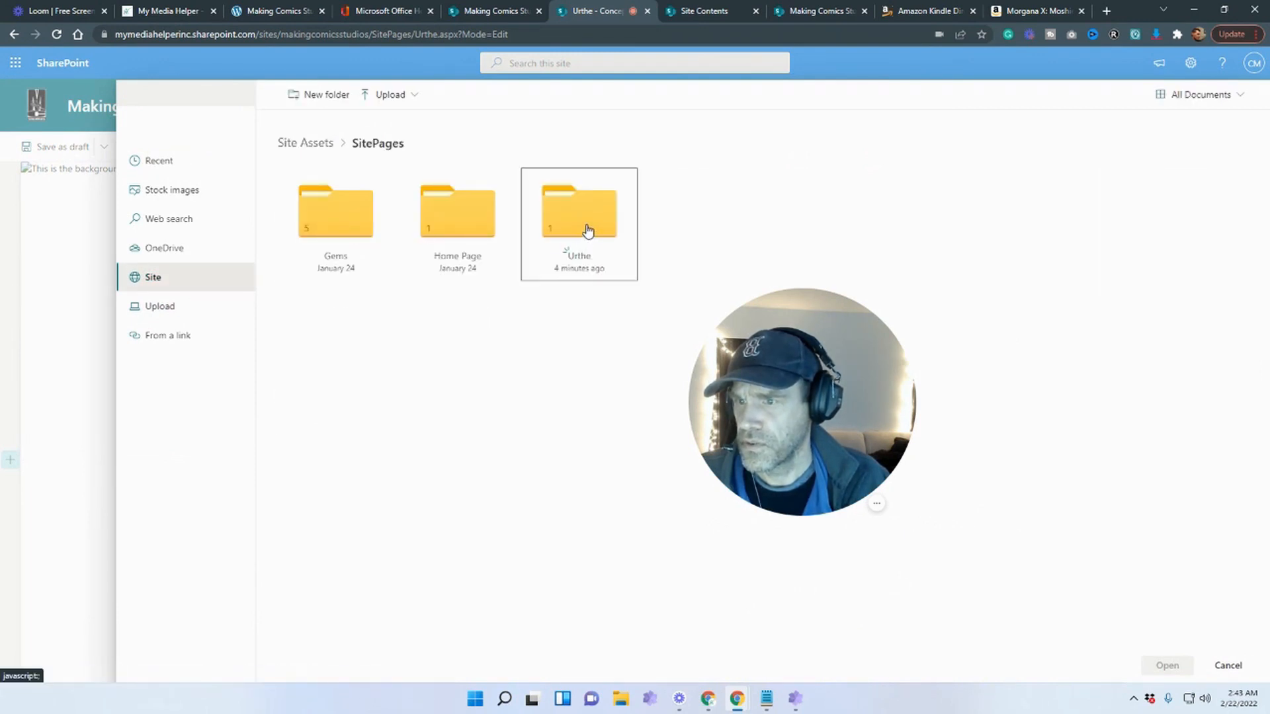
pyautogui.click(587, 227)
pyautogui.click(327, 223)
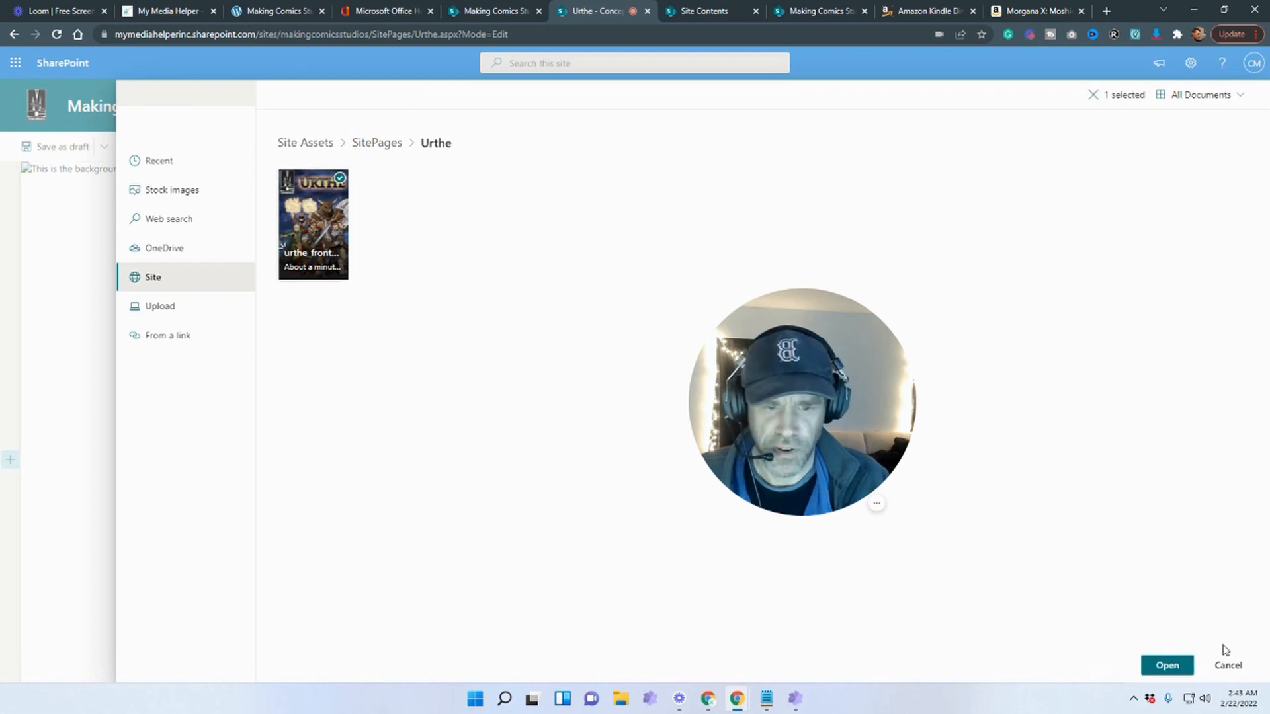
pyautogui.click(1166, 665)
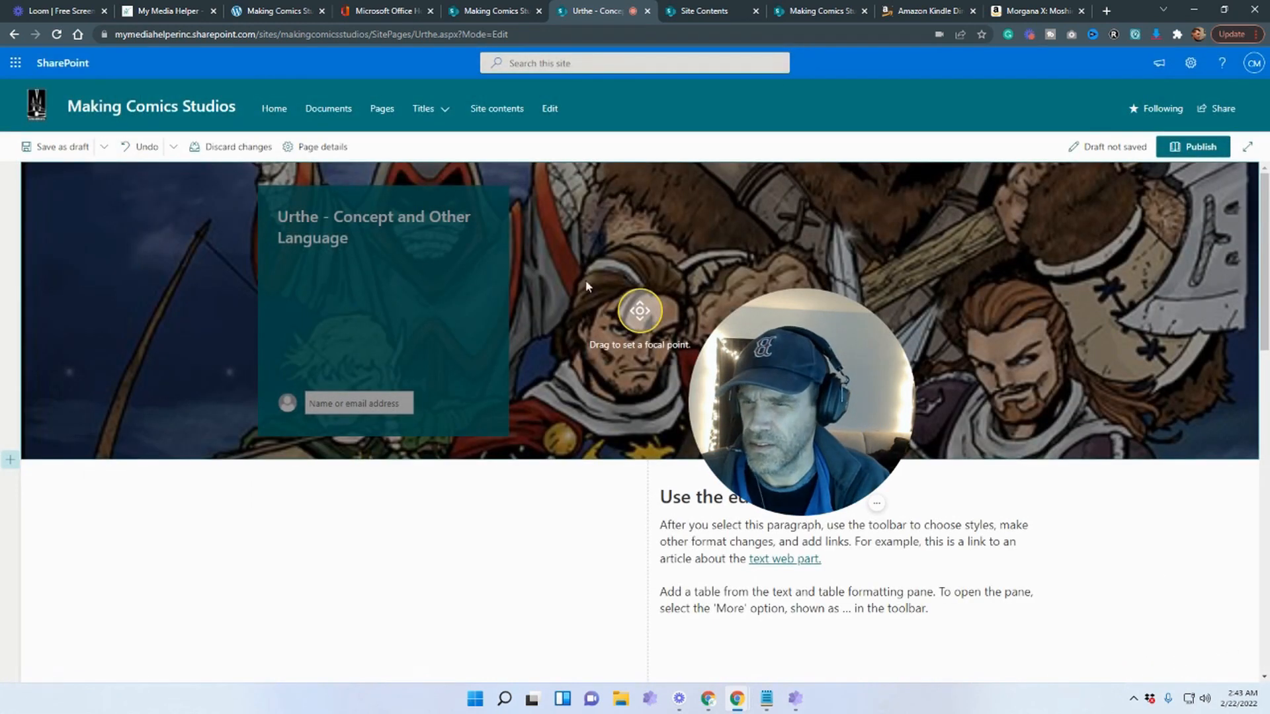
pyautogui.moveTo(659, 320); pyautogui.dragTo(647, 310)
pyautogui.click(58, 147)
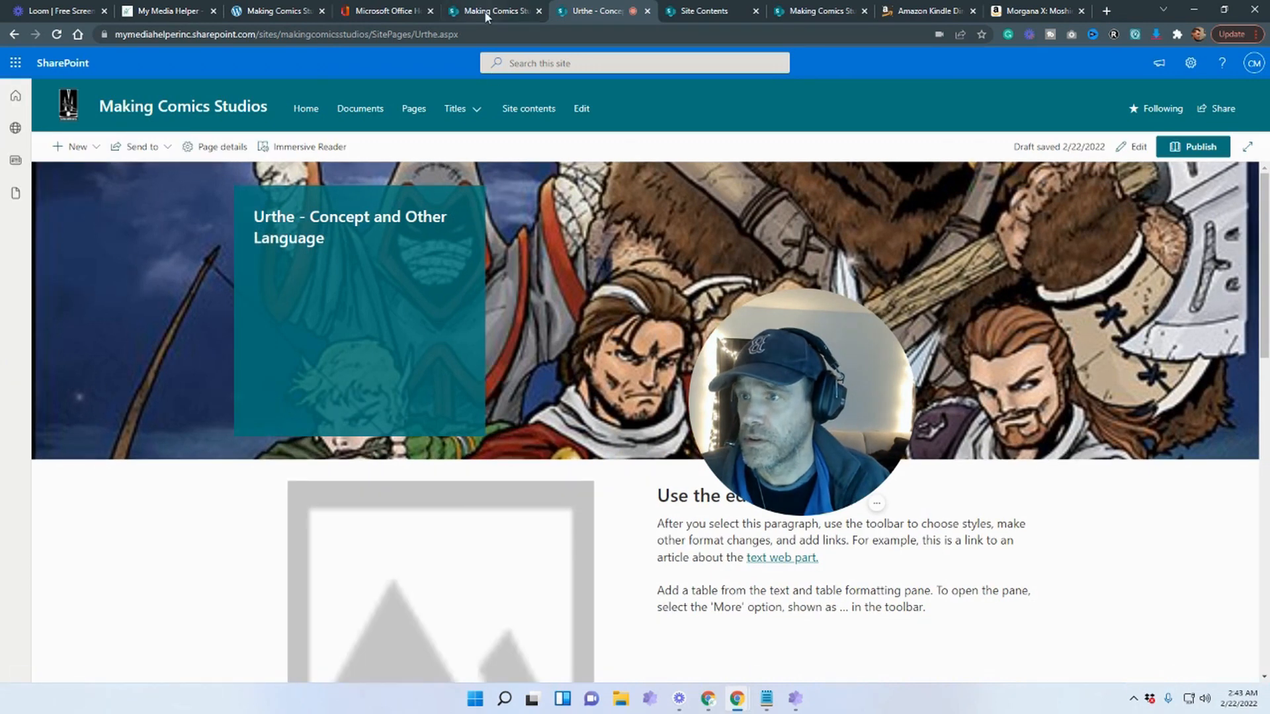
# Set urthe_frontcover from the site's Site Assets > SitePages > Urthe folder as the custom background of the "Learn more about your Communication site" hero tile
pyautogui.click(698, 11)
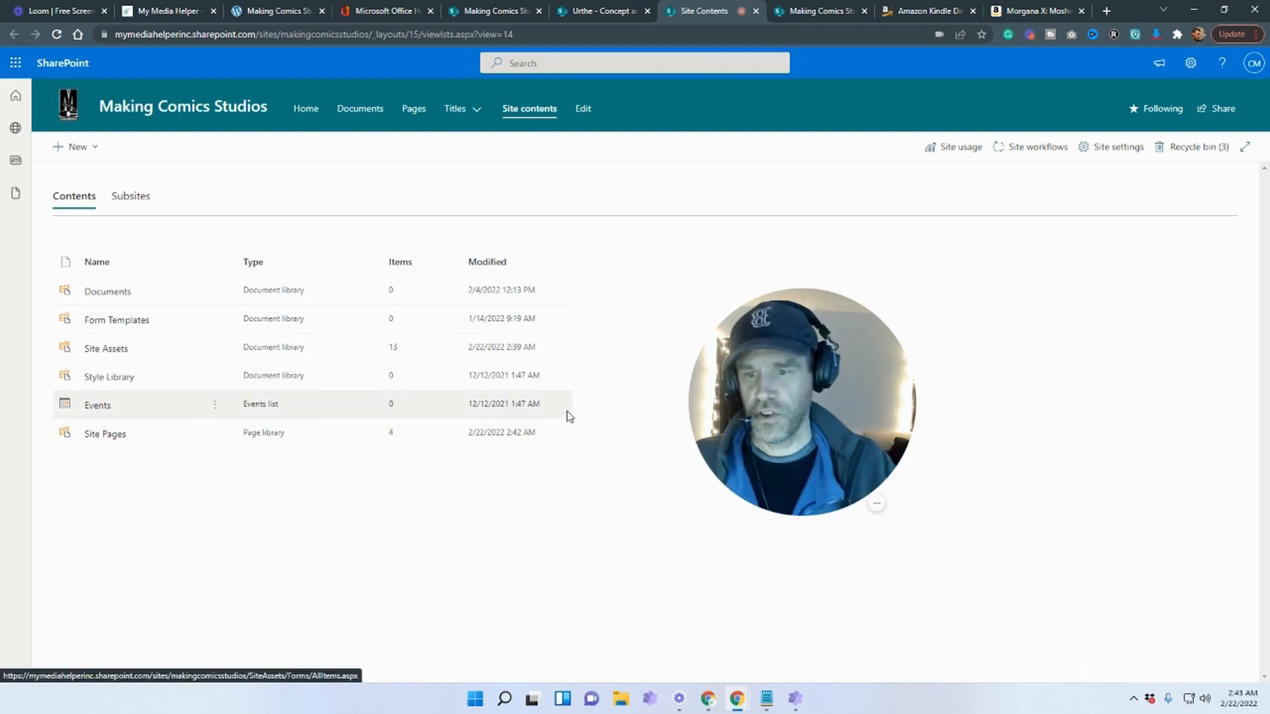
pyautogui.click(586, 14)
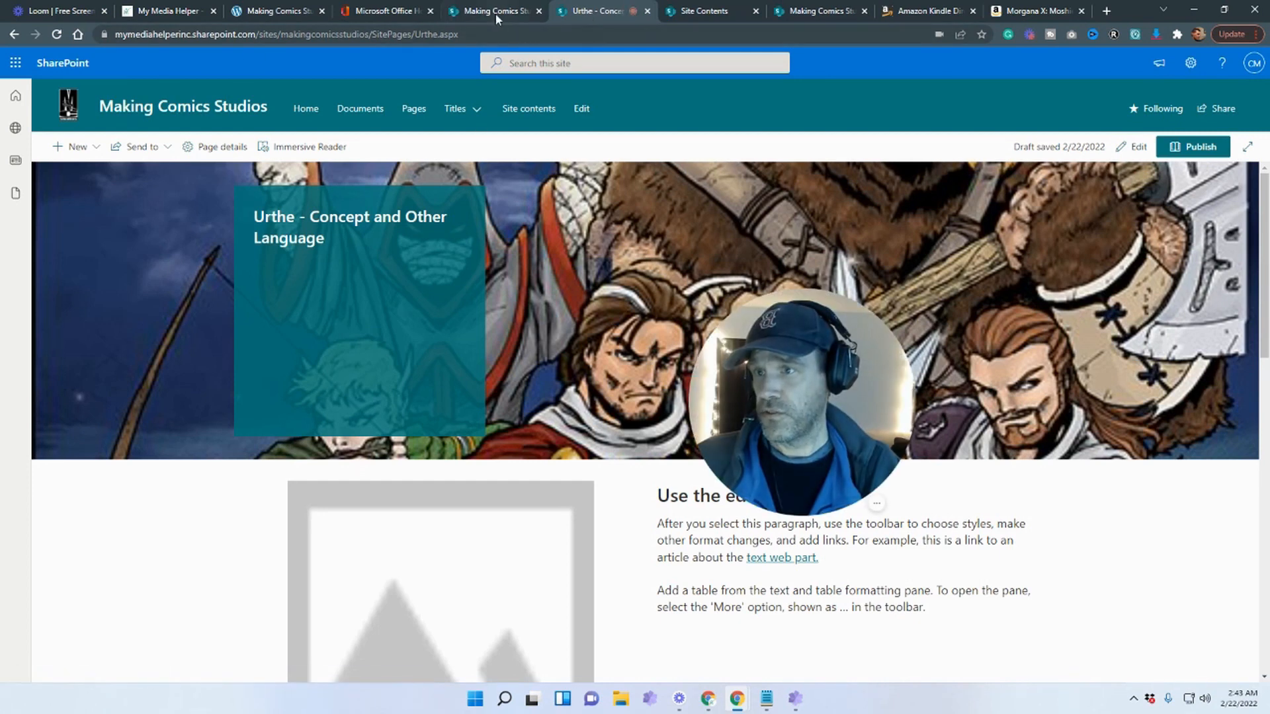
pyautogui.click(496, 18)
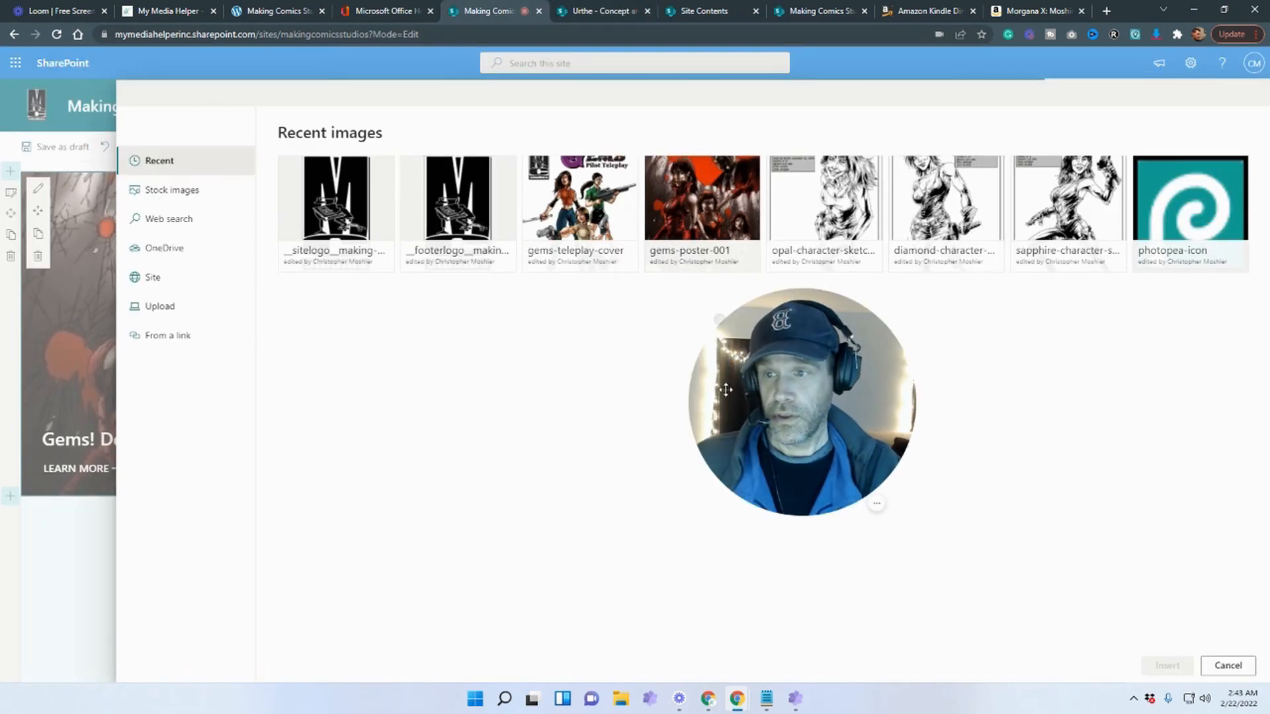
pyautogui.click(1227, 666)
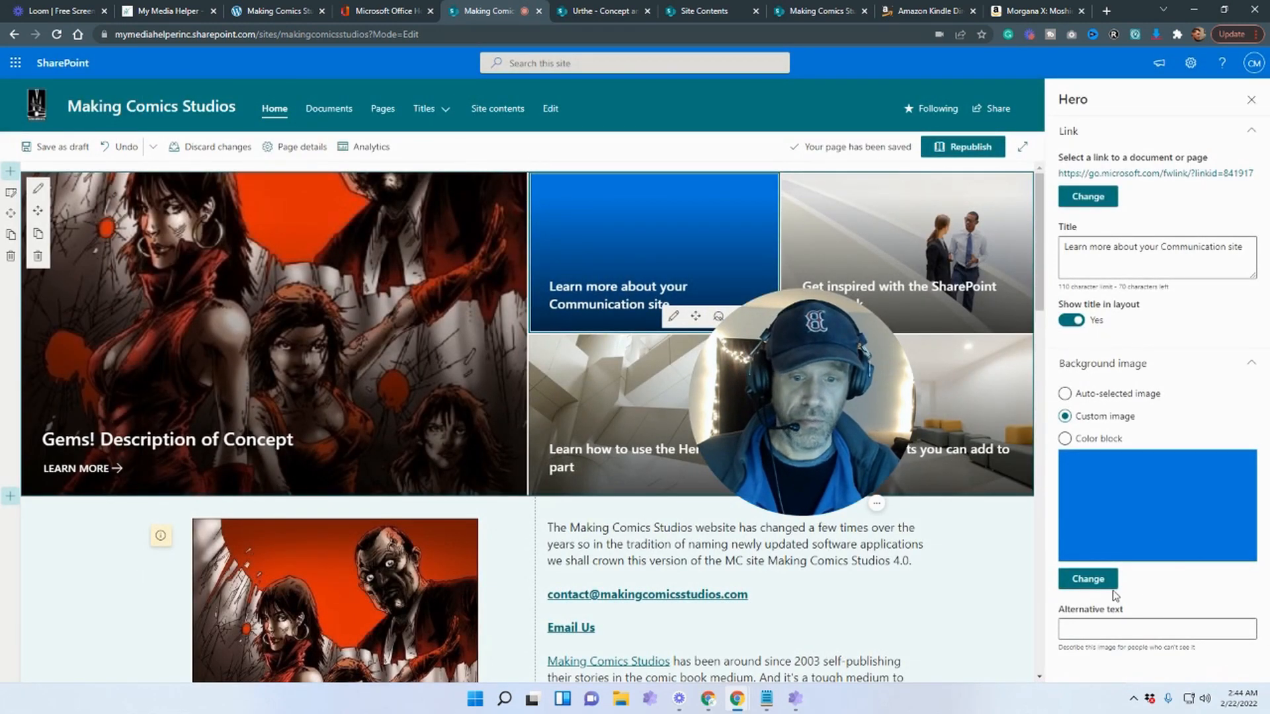
pyautogui.click(1088, 579)
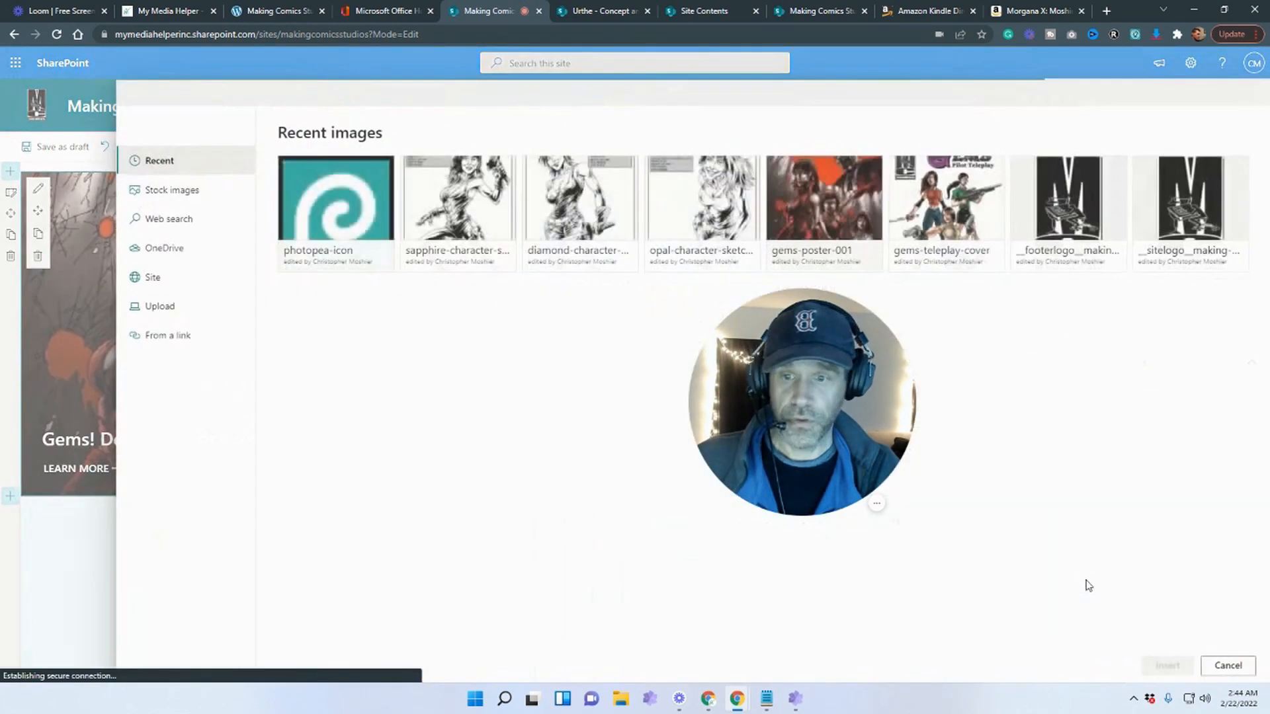
pyautogui.click(148, 279)
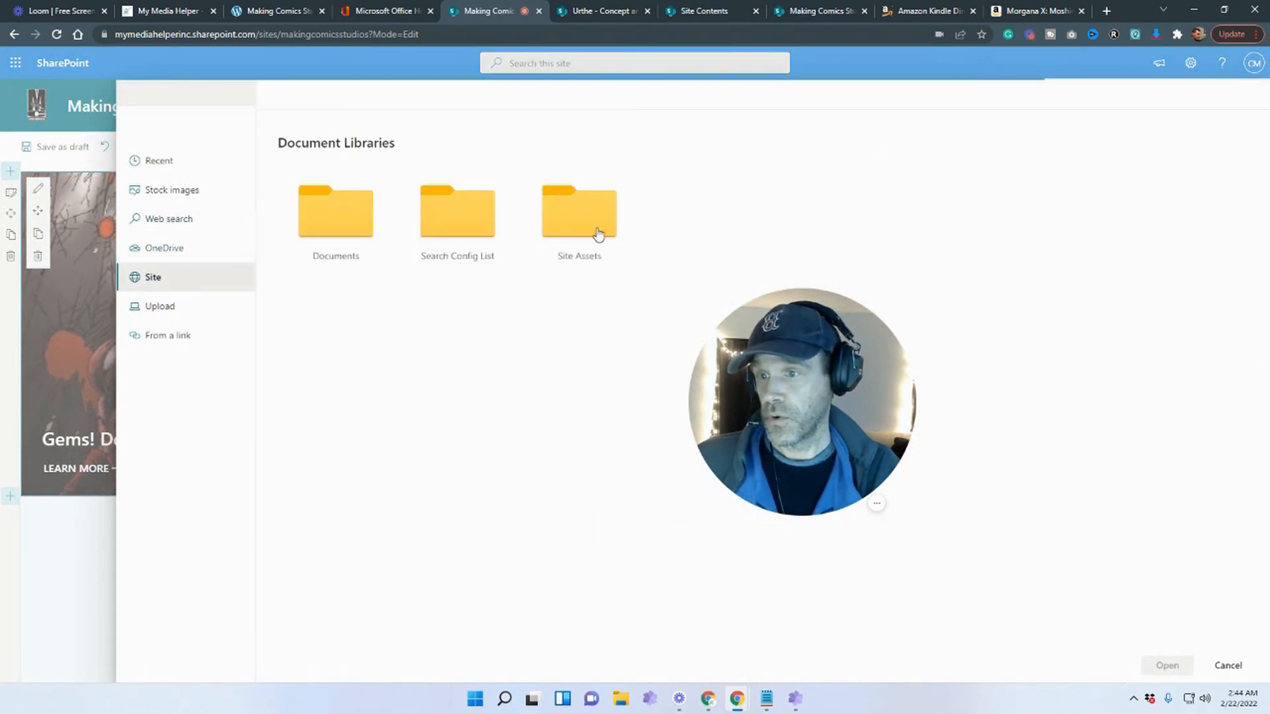
pyautogui.click(599, 227)
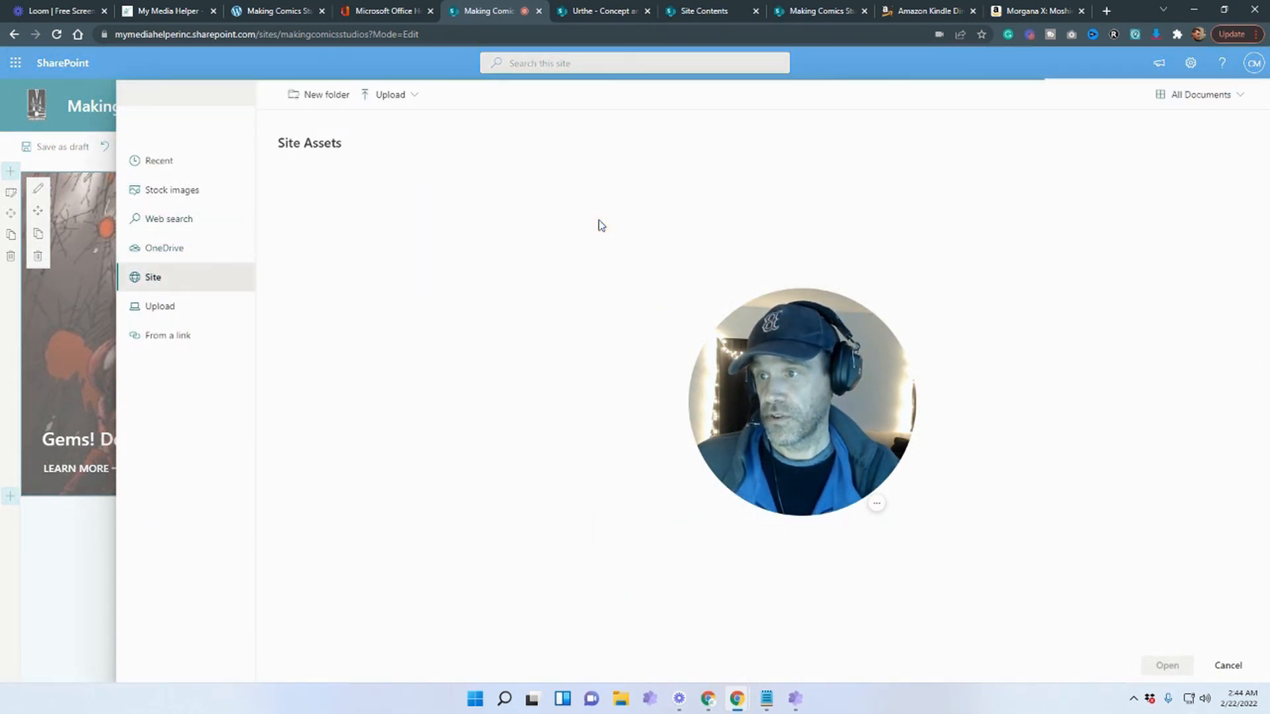
pyautogui.click(341, 221)
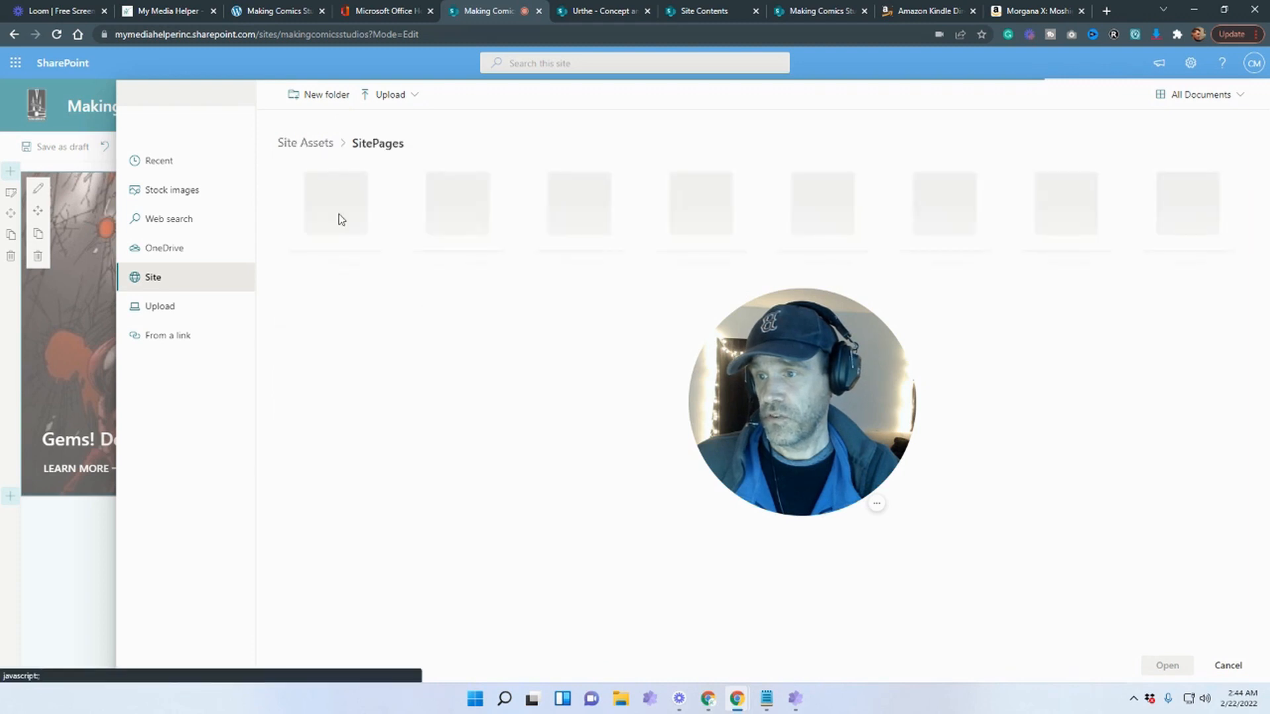
pyautogui.click(586, 230)
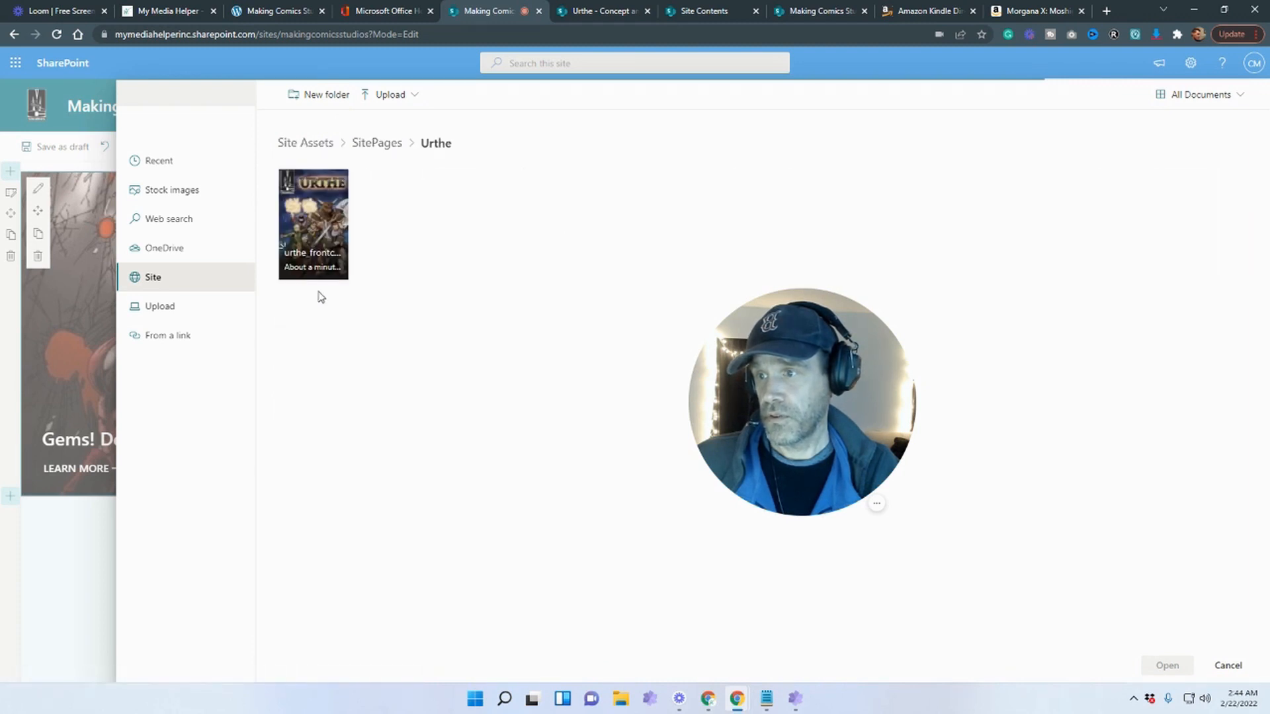
pyautogui.click(303, 227)
pyautogui.click(1167, 665)
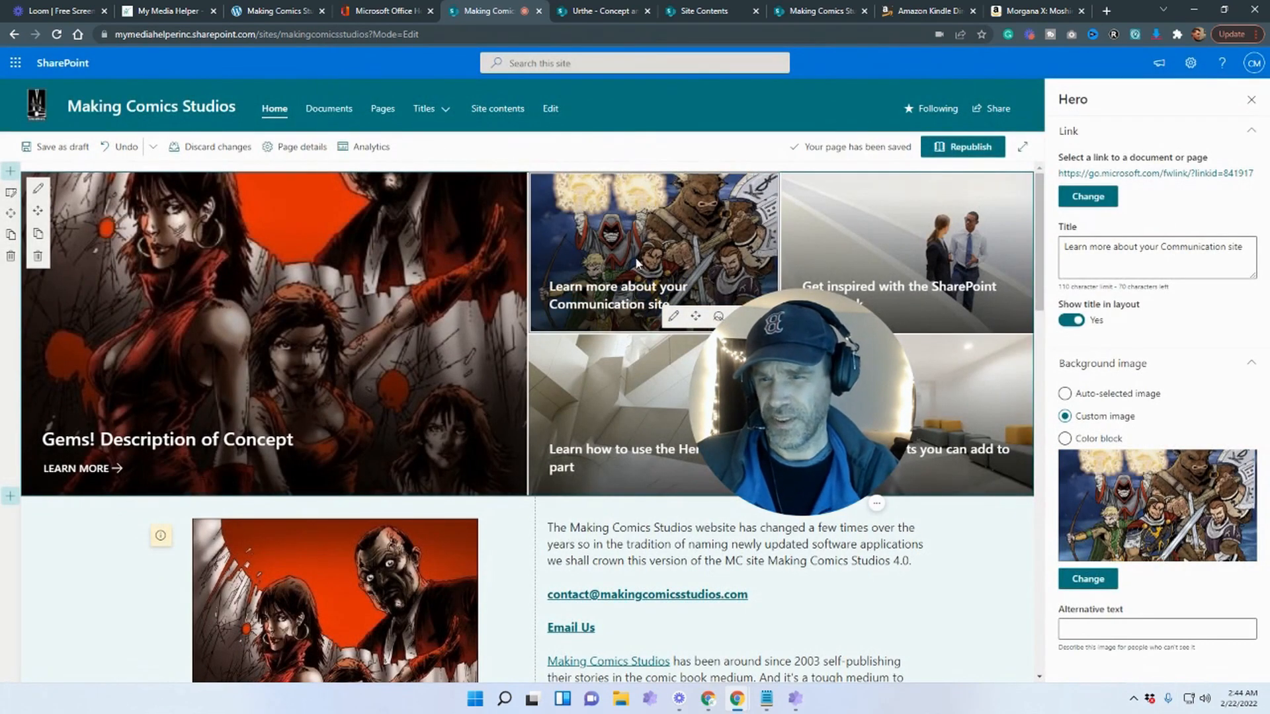
# Adjust the focal point of the cover image in the "Learn more about your Communication site" hero tile
pyautogui.moveTo(767, 334); pyautogui.dragTo(134, 489)
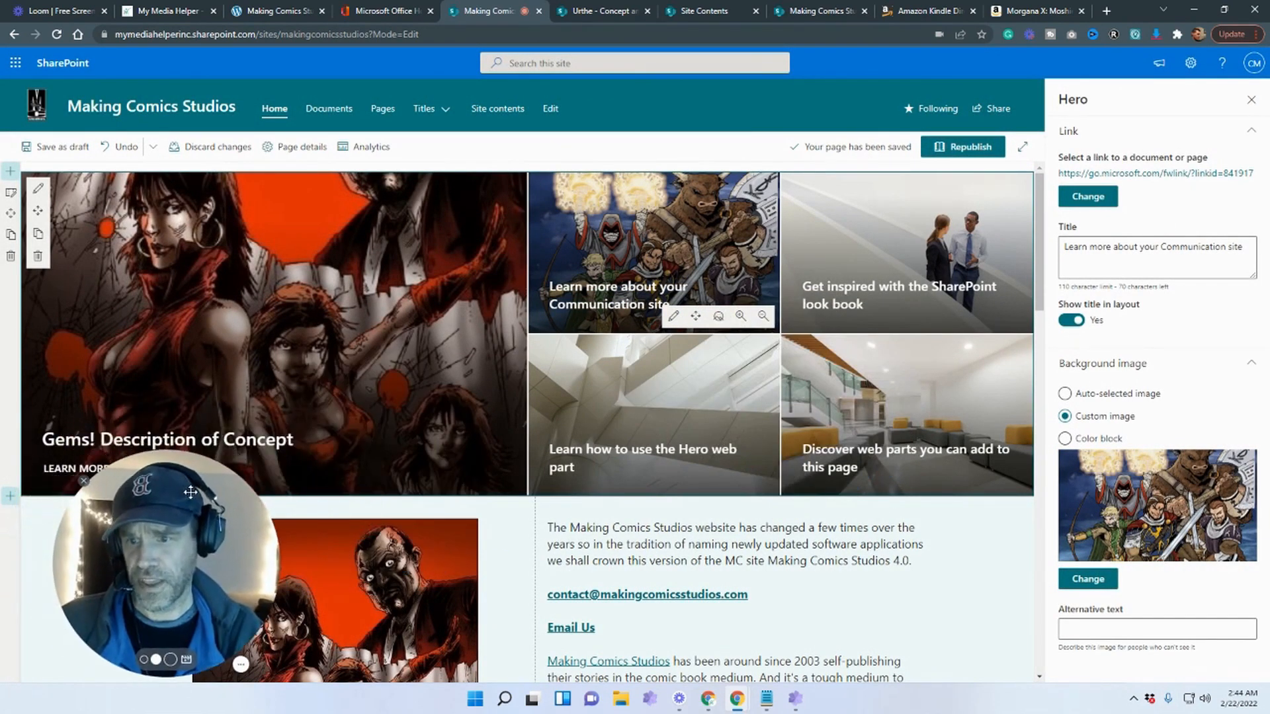
pyautogui.click(718, 316)
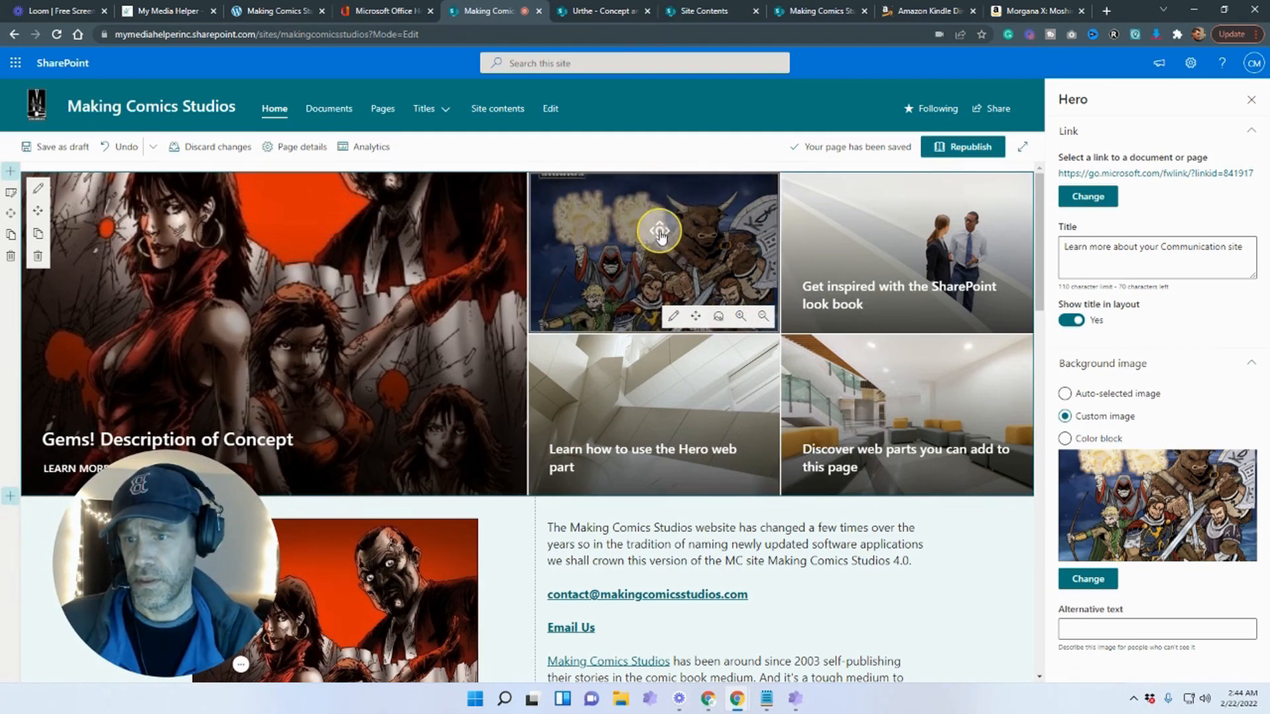
pyautogui.moveTo(659, 243)
pyautogui.mouseDown()
pyautogui.moveTo(658, 260)
pyautogui.moveTo(661, 249)
pyautogui.mouseUp()
pyautogui.click(718, 316)
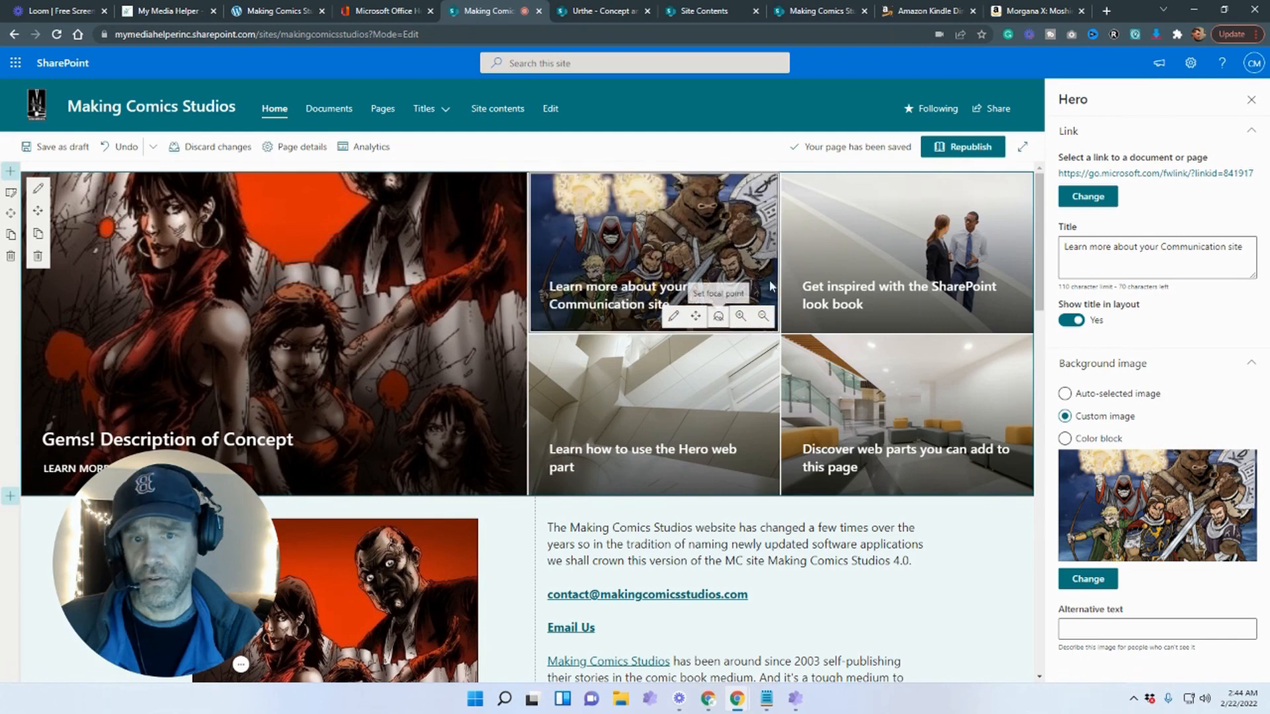
# Replace the hero tile's title with "Urthe"
pyautogui.click(1178, 272)
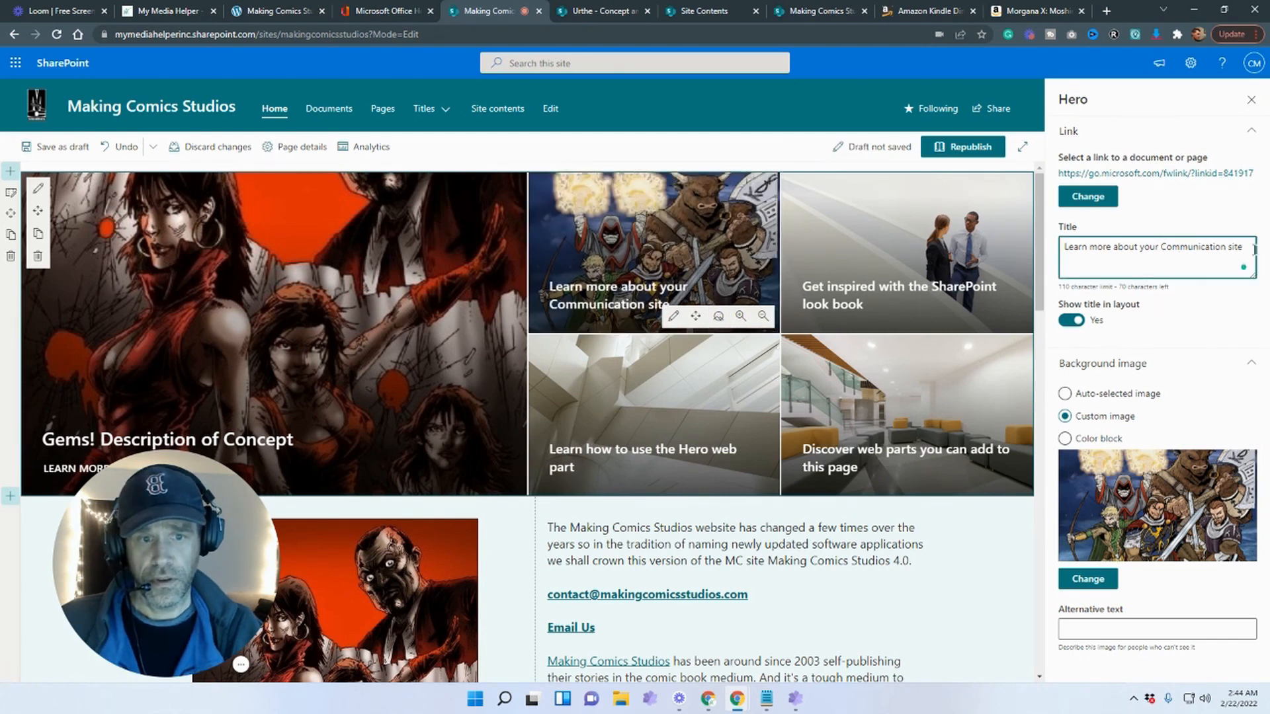
pyautogui.moveTo(1253, 249); pyautogui.dragTo(1086, 248)
pyautogui.press('BackSpace')
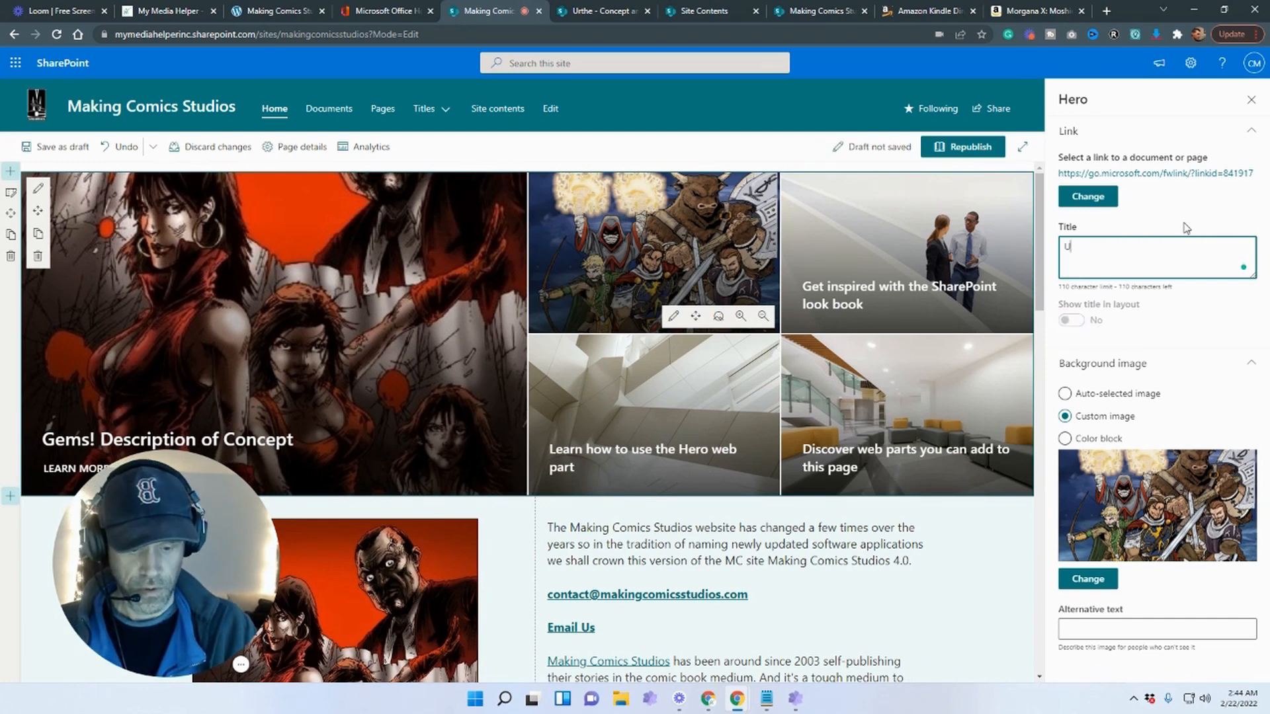
pyautogui.write('Urthe')
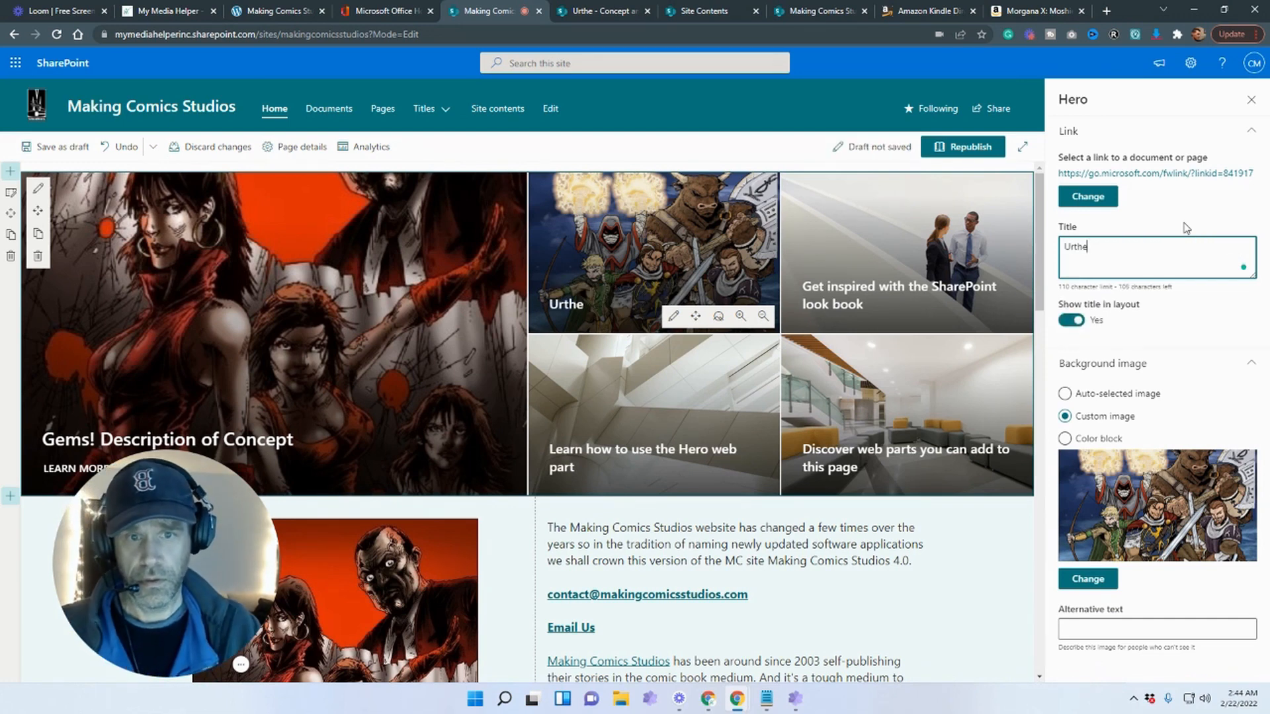
# Link the Urthe hero tile to the Urthe page from the recent pages and save the home page as a draft
pyautogui.click(1099, 199)
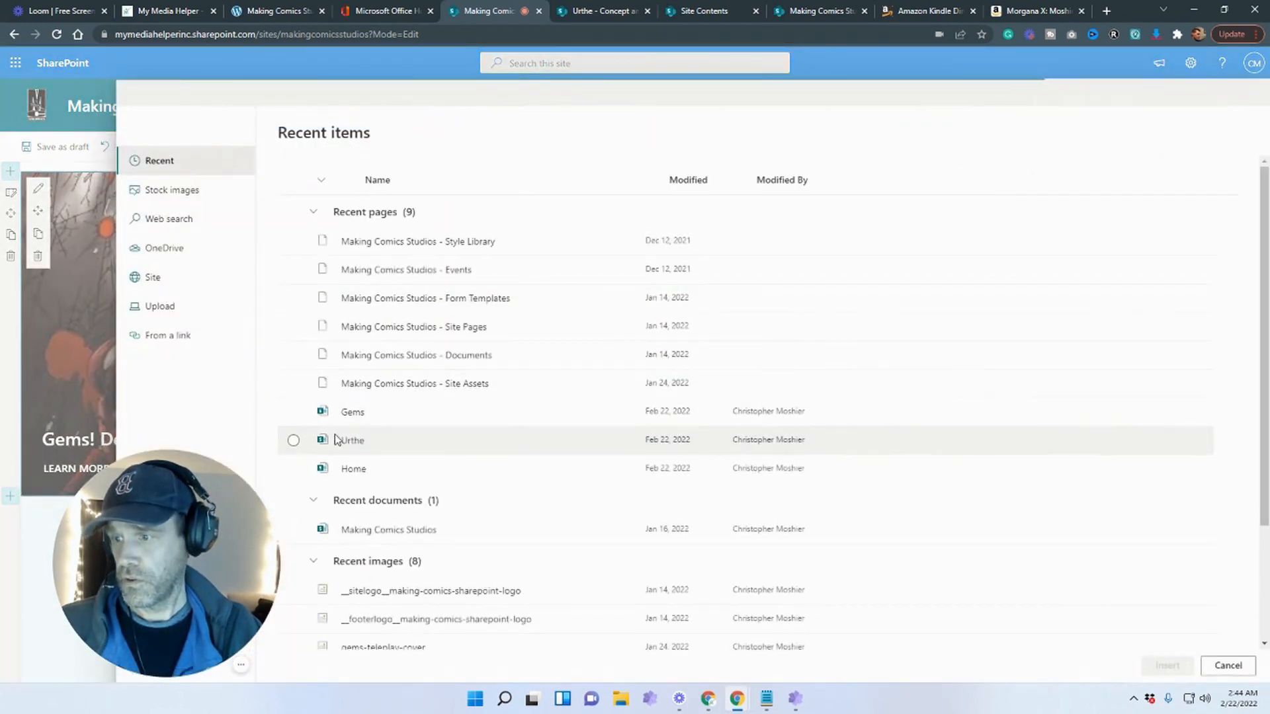
pyautogui.click(293, 440)
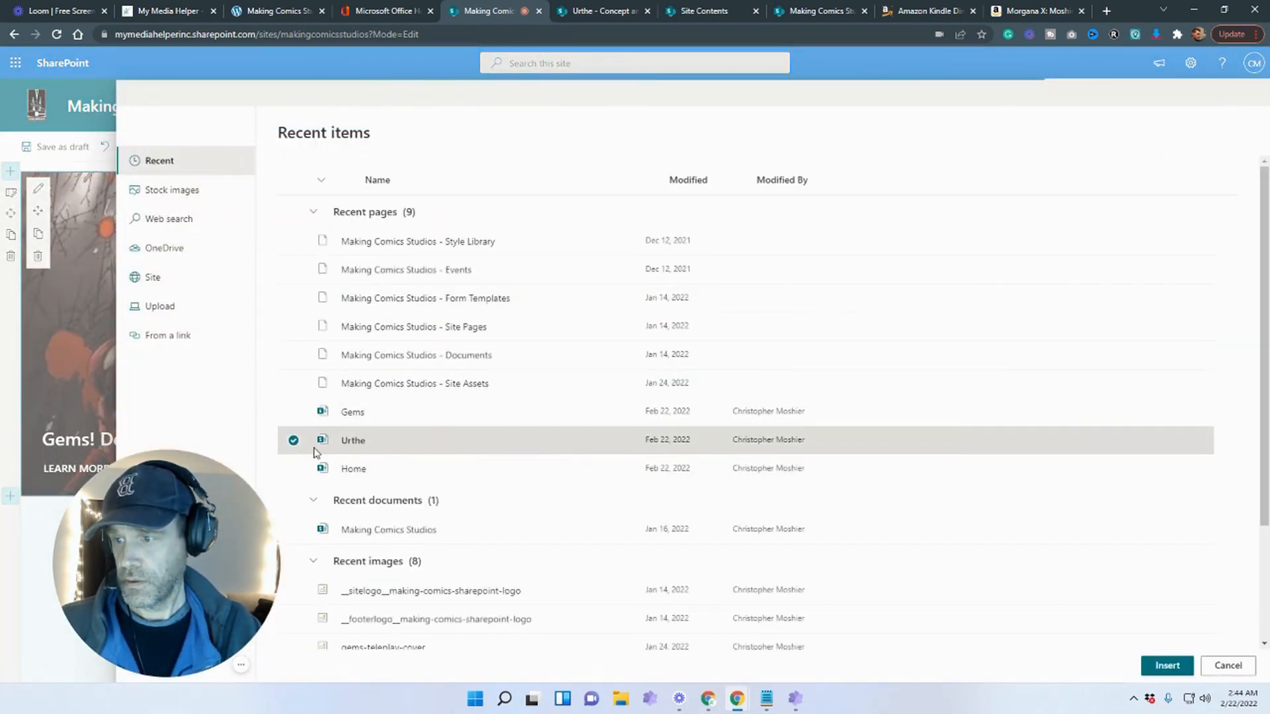
pyautogui.click(1169, 666)
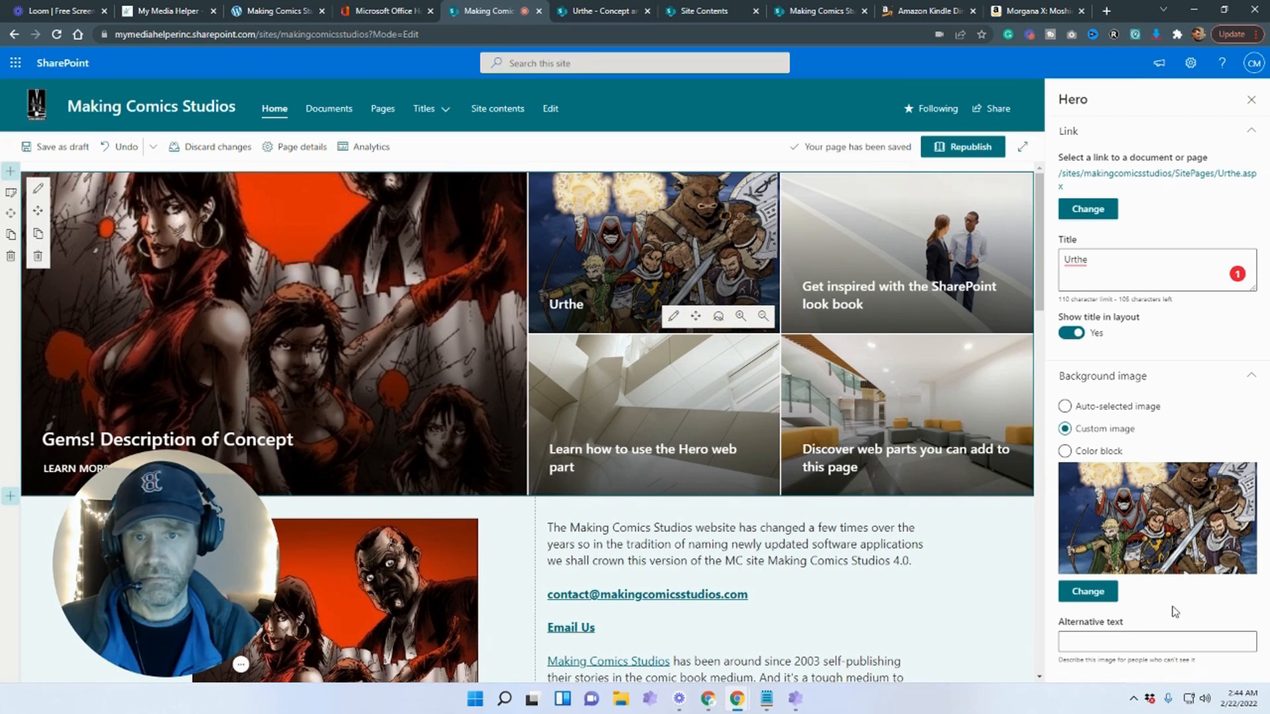
pyautogui.click(59, 146)
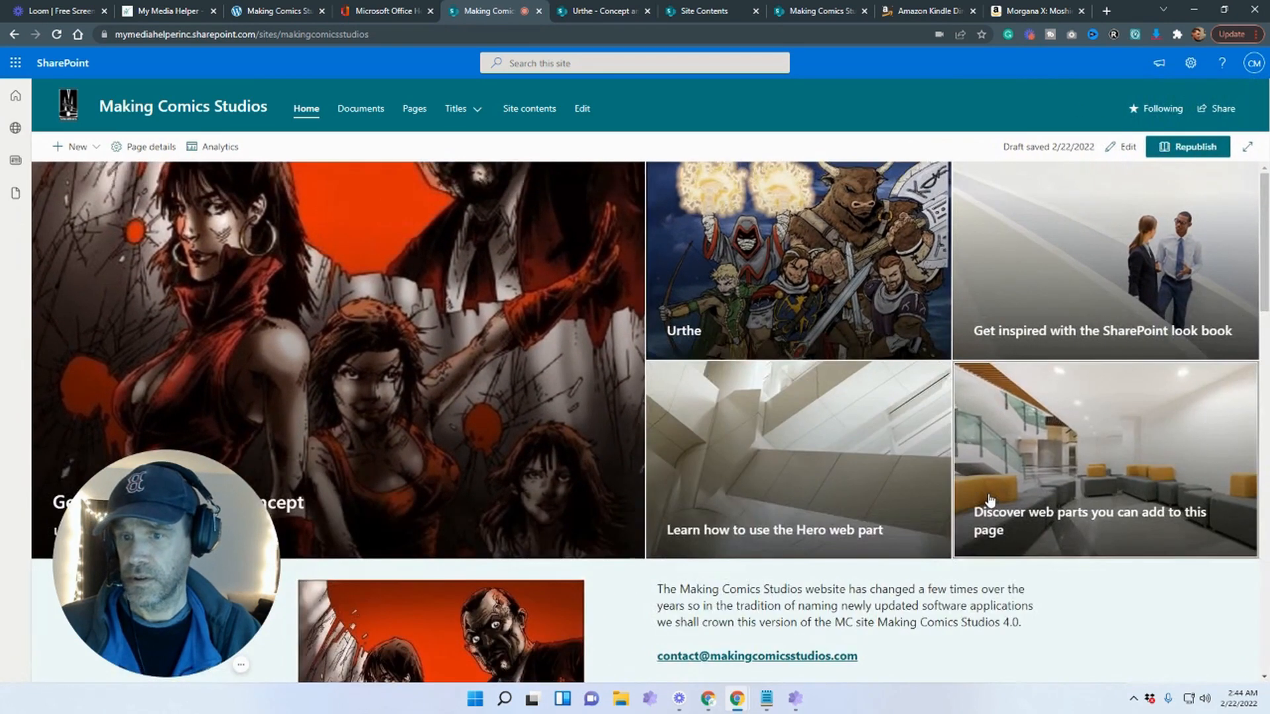
# Reload the home page, test the Urthe hero tile's link, and return to the home page
pyautogui.click(57, 34)
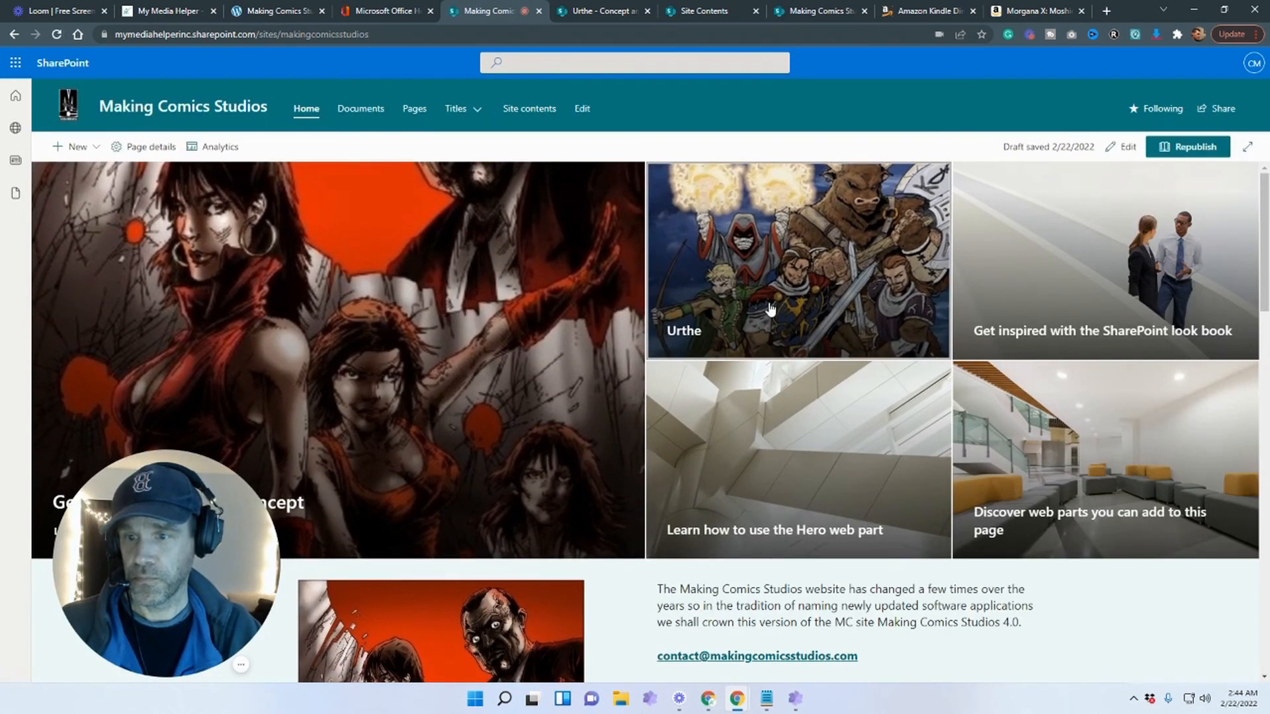
pyautogui.click(773, 309)
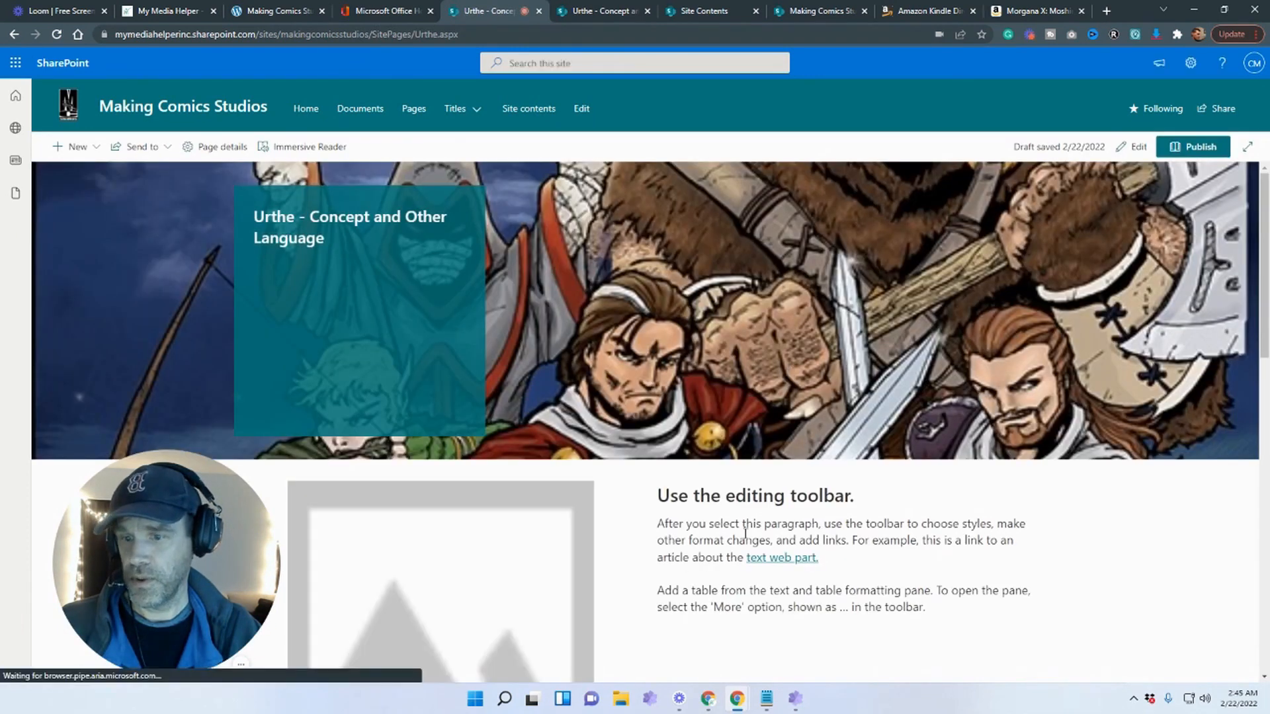
pyautogui.click(13, 37)
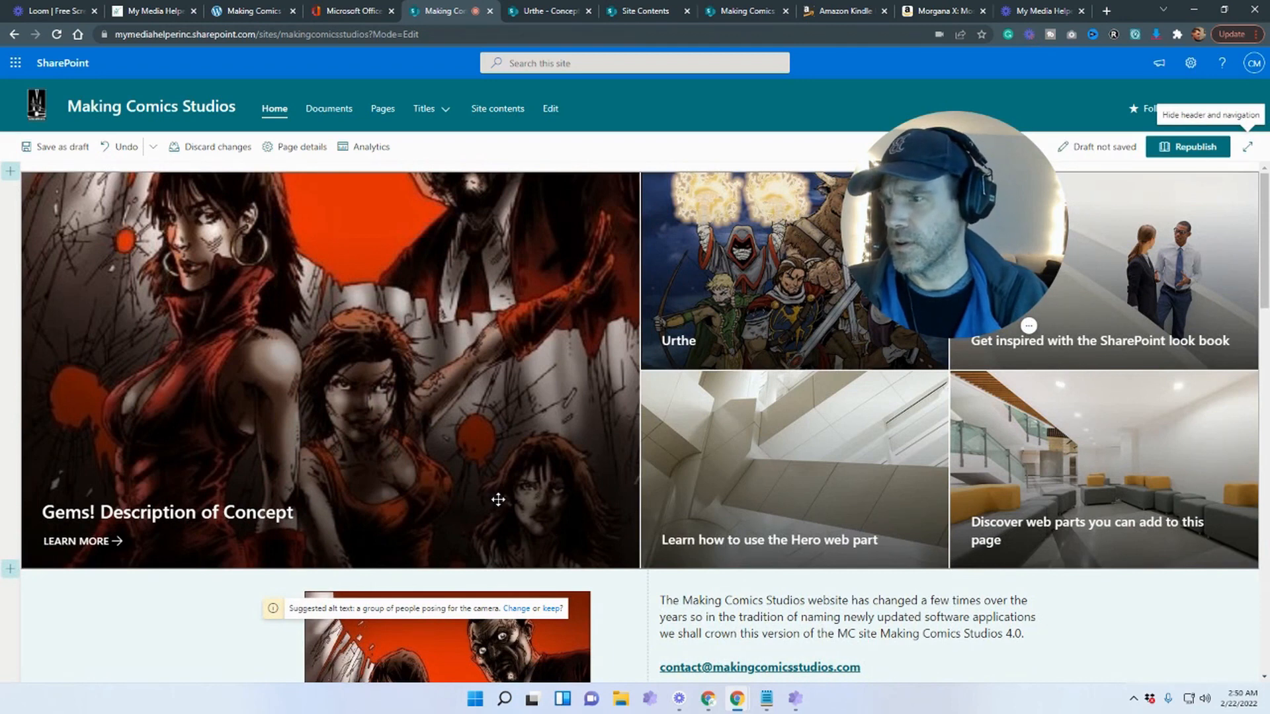
# Try the one-column, multi-column and one-third layouts on the home page's hero section
pyautogui.scroll(-1, 530, 497)
pyautogui.scroll(1, 530, 497)
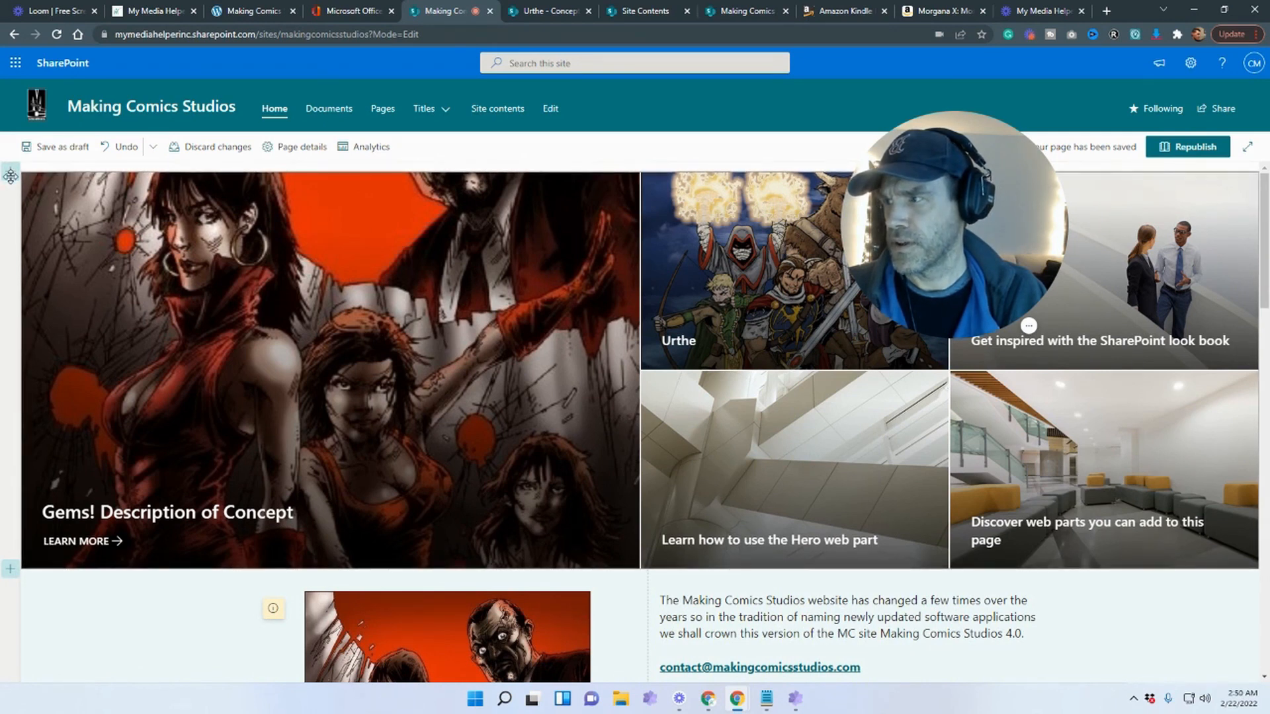
pyautogui.click(9, 175)
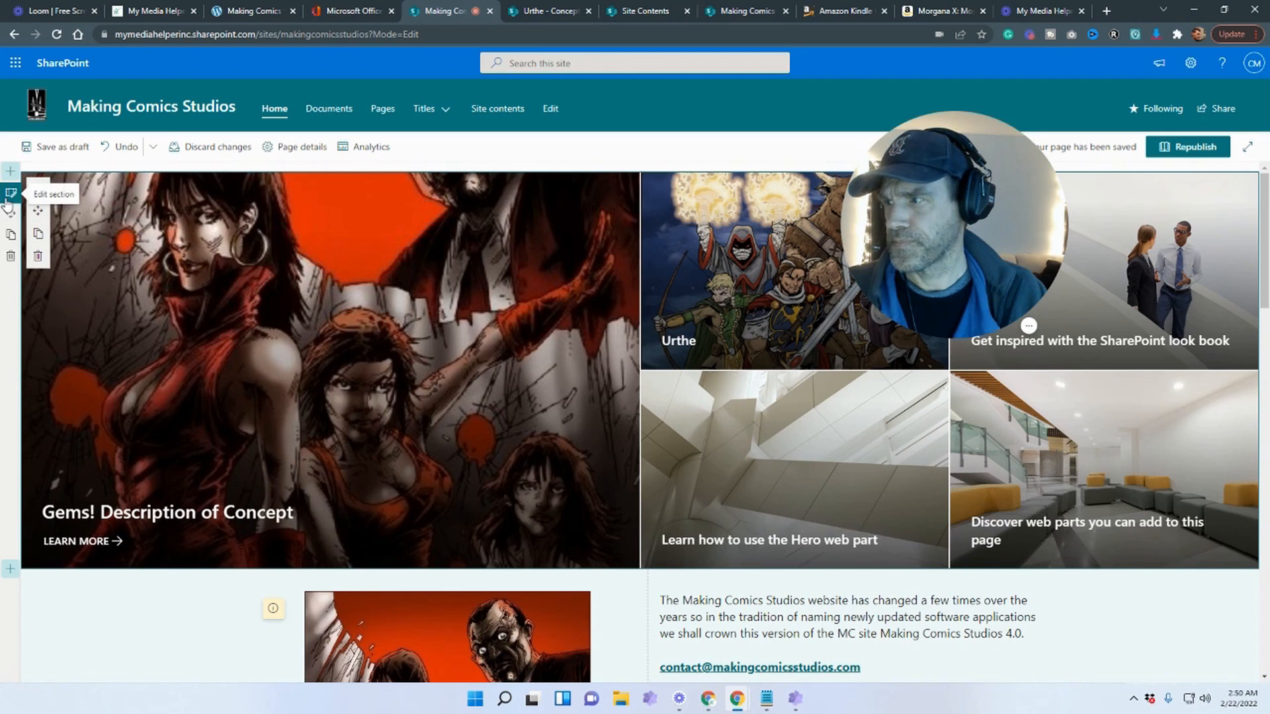
pyautogui.click(10, 193)
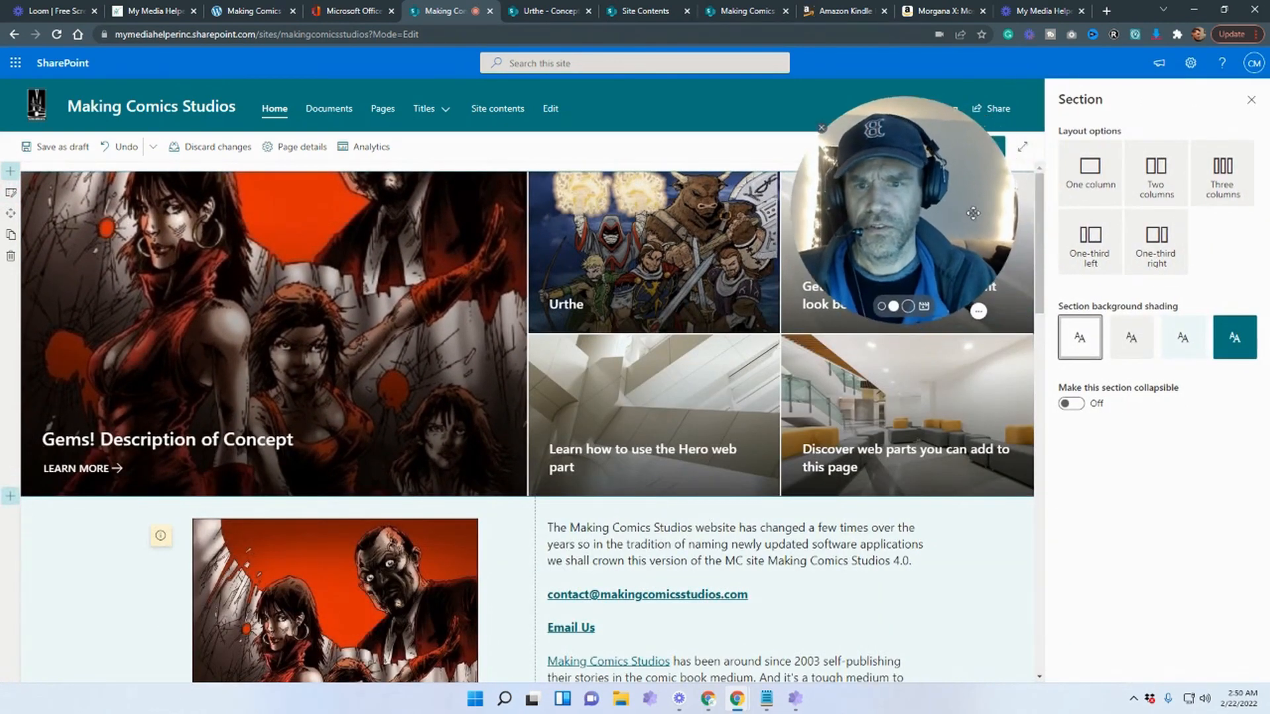
pyautogui.click(1098, 187)
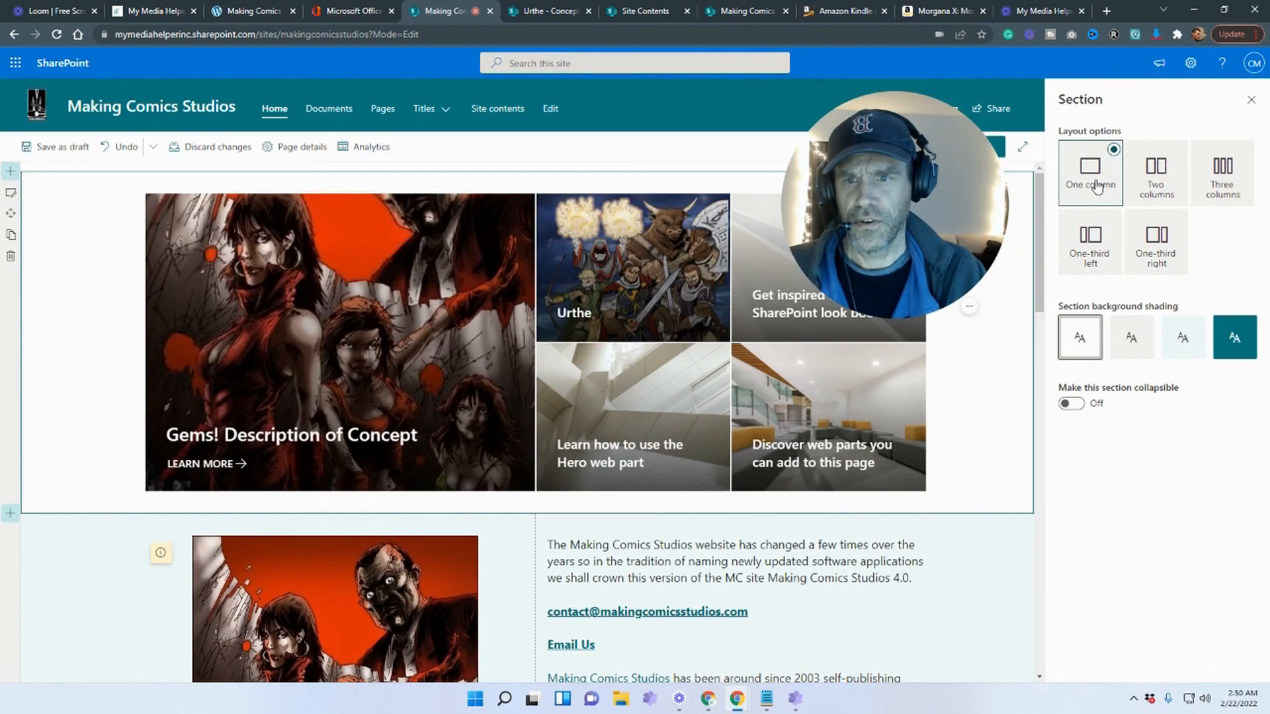
pyautogui.click(1168, 193)
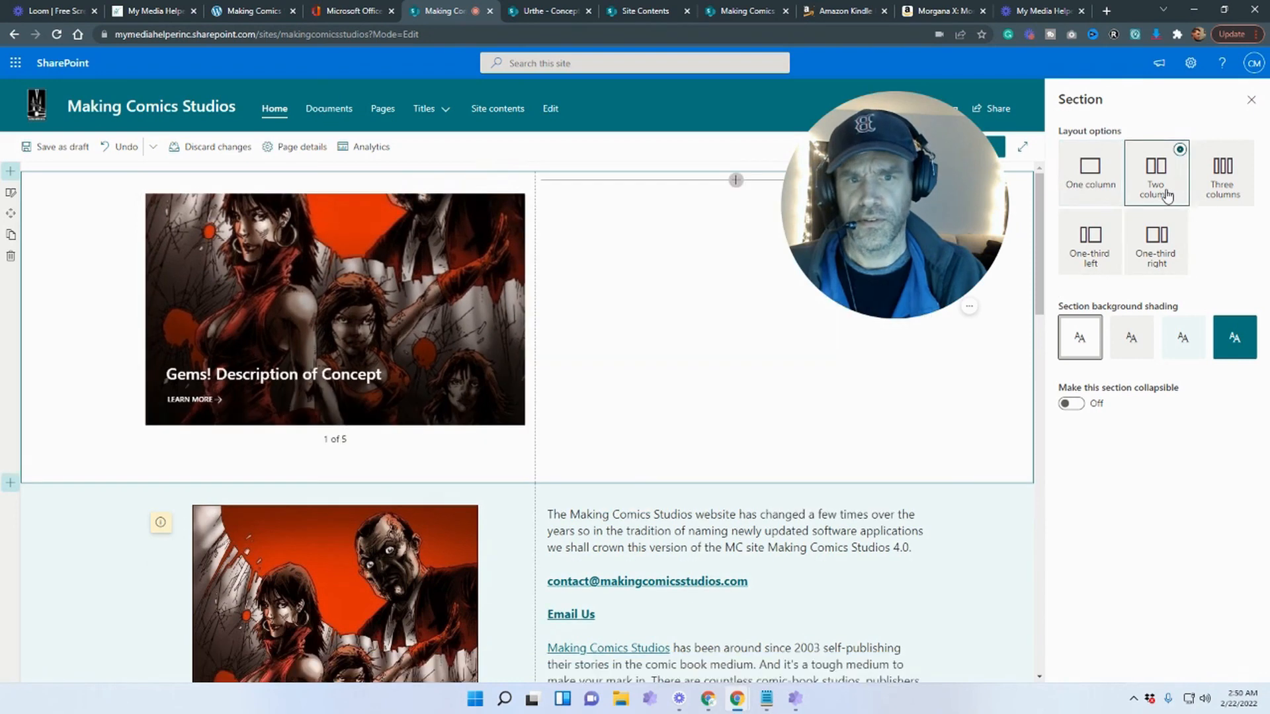
pyautogui.click(1205, 198)
pyautogui.click(1156, 245)
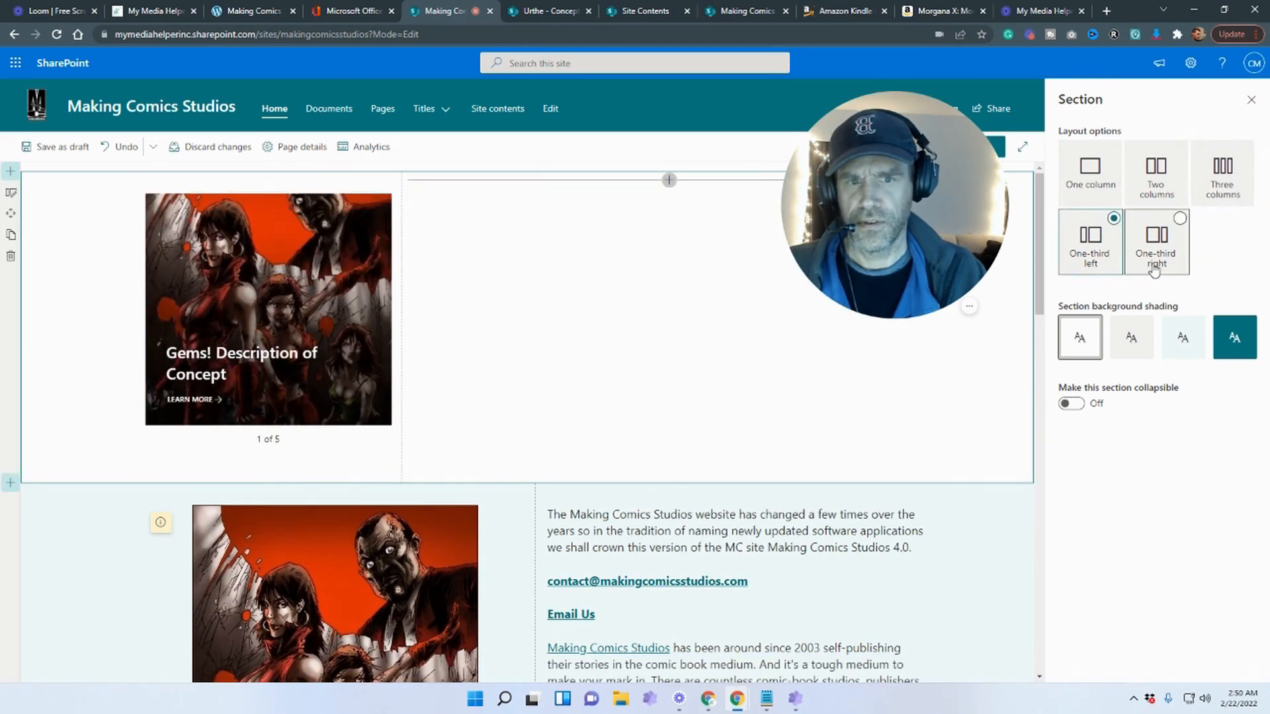
pyautogui.click(1108, 200)
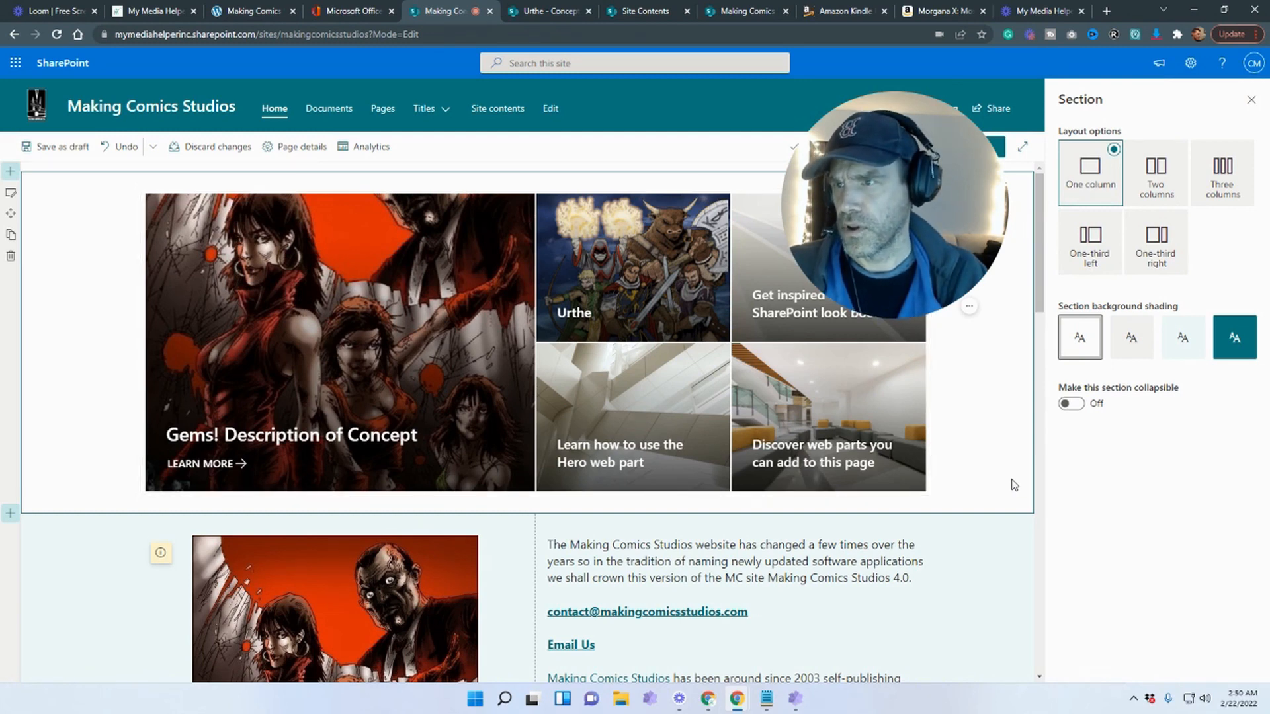
# Undo the hero section's layout changes back to the full-width five-tile arrangement
pyautogui.click(121, 148)
pyautogui.click(122, 149)
pyautogui.click(121, 148)
pyautogui.click(122, 148)
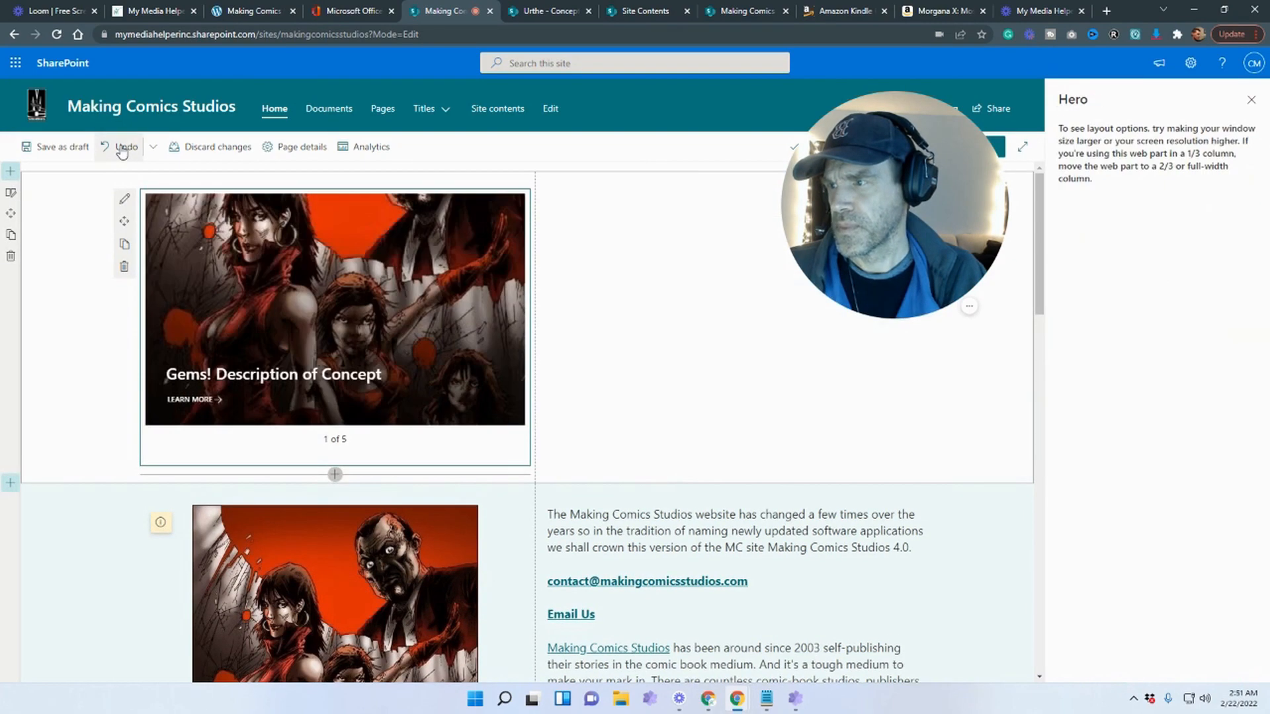
pyautogui.click(122, 149)
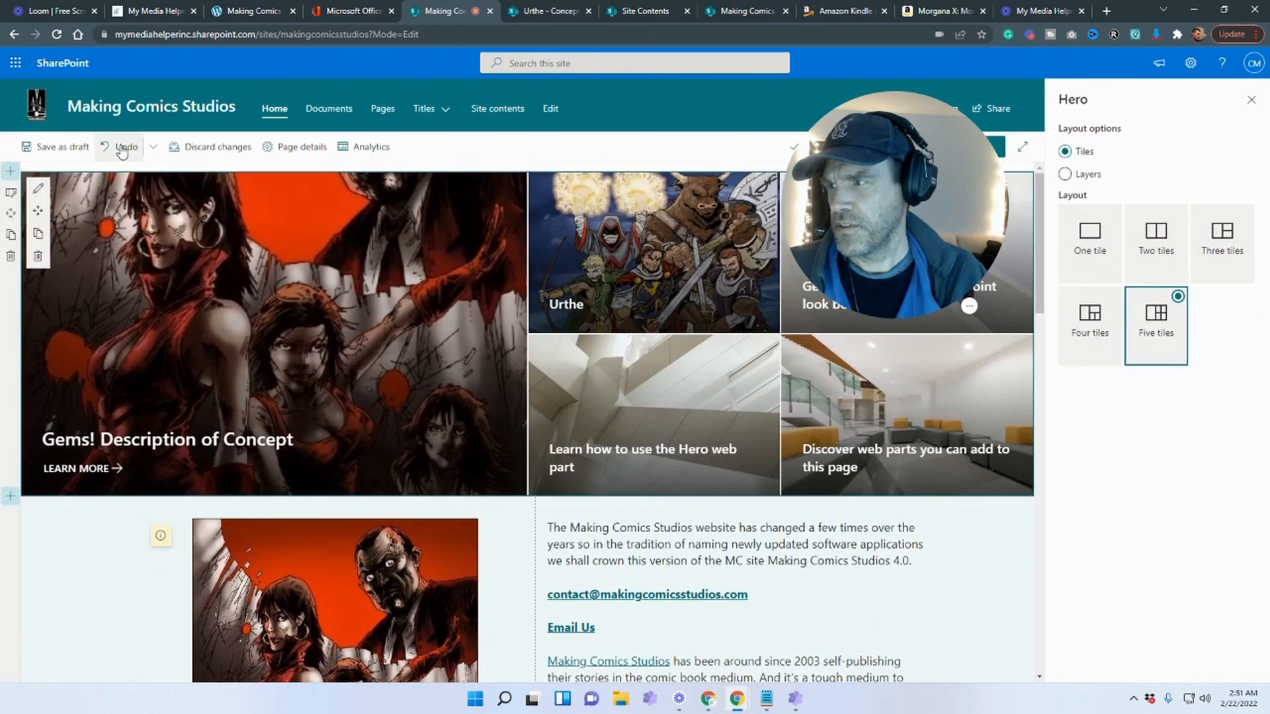
# Duplicate the home page's full-width hero section and give the copy a one-column layout
pyautogui.click(11, 234)
pyautogui.scroll(-4, 478, 629)
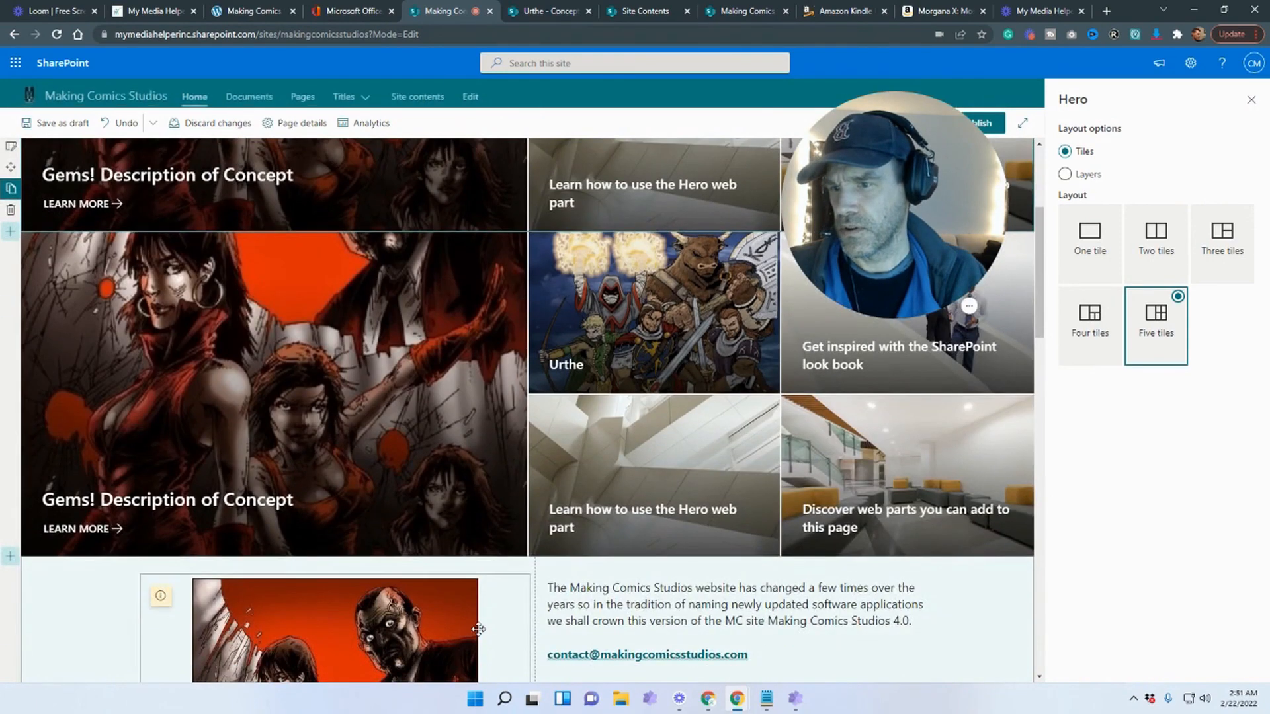
pyautogui.scroll(2, 478, 629)
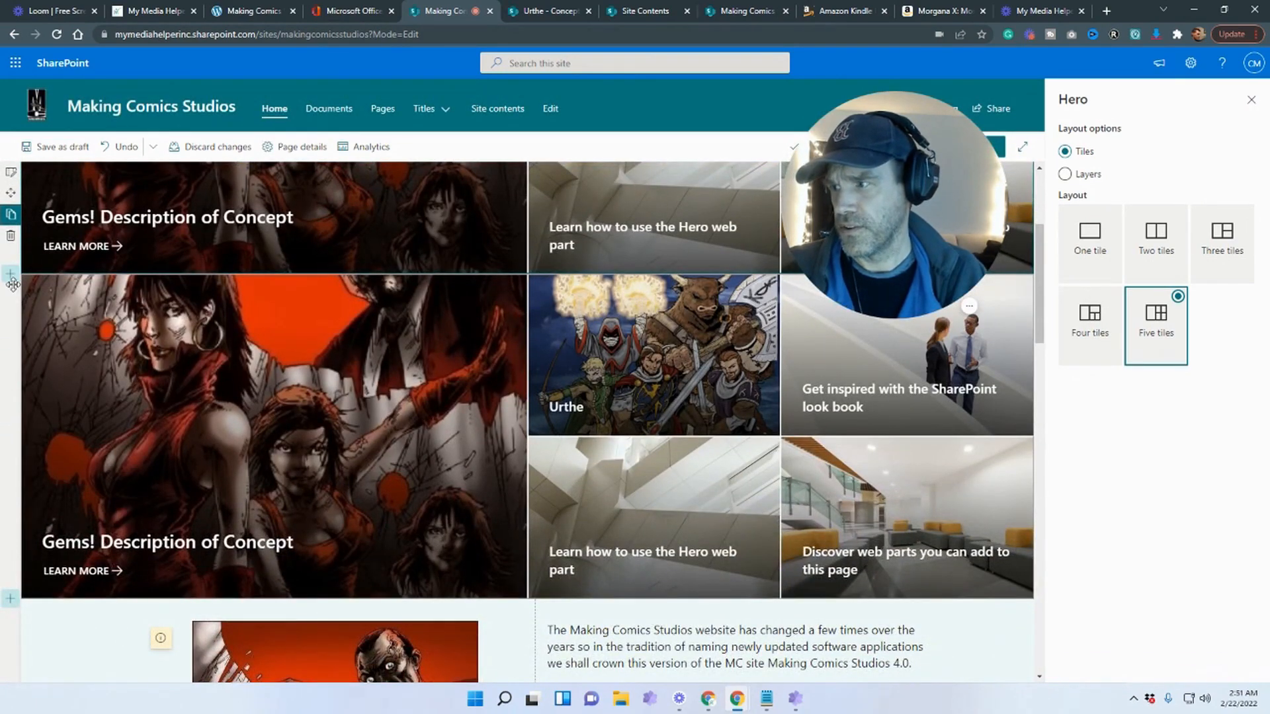
pyautogui.click(10, 295)
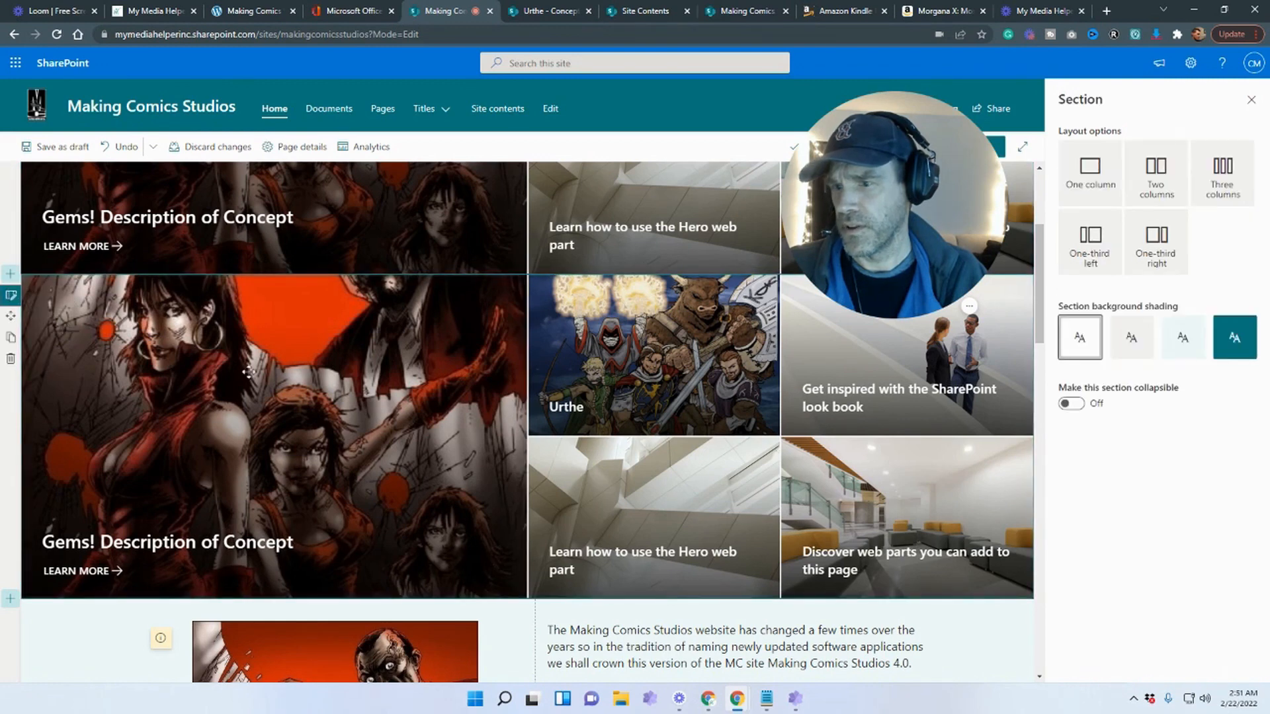
pyautogui.click(1226, 330)
pyautogui.click(1090, 170)
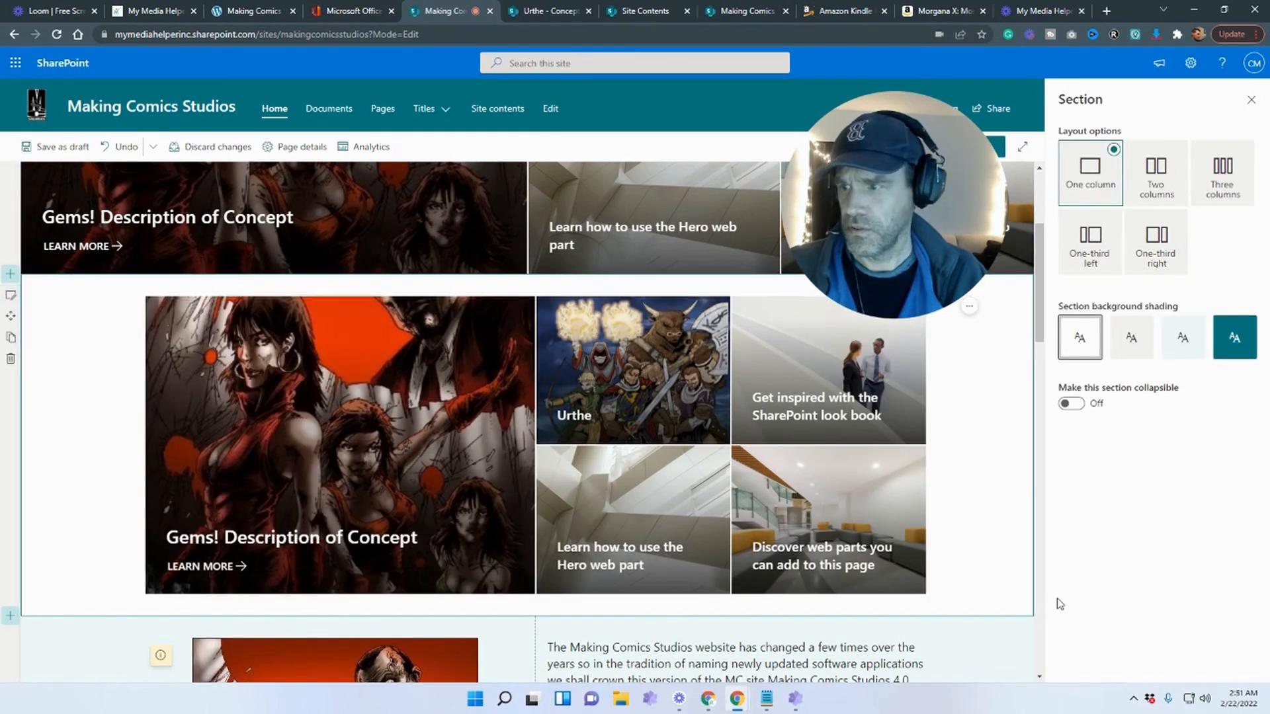
# Try the two-tile and three-tile layouts on the duplicated hero, settle on four tiles, and review it on the page
pyautogui.click(303, 401)
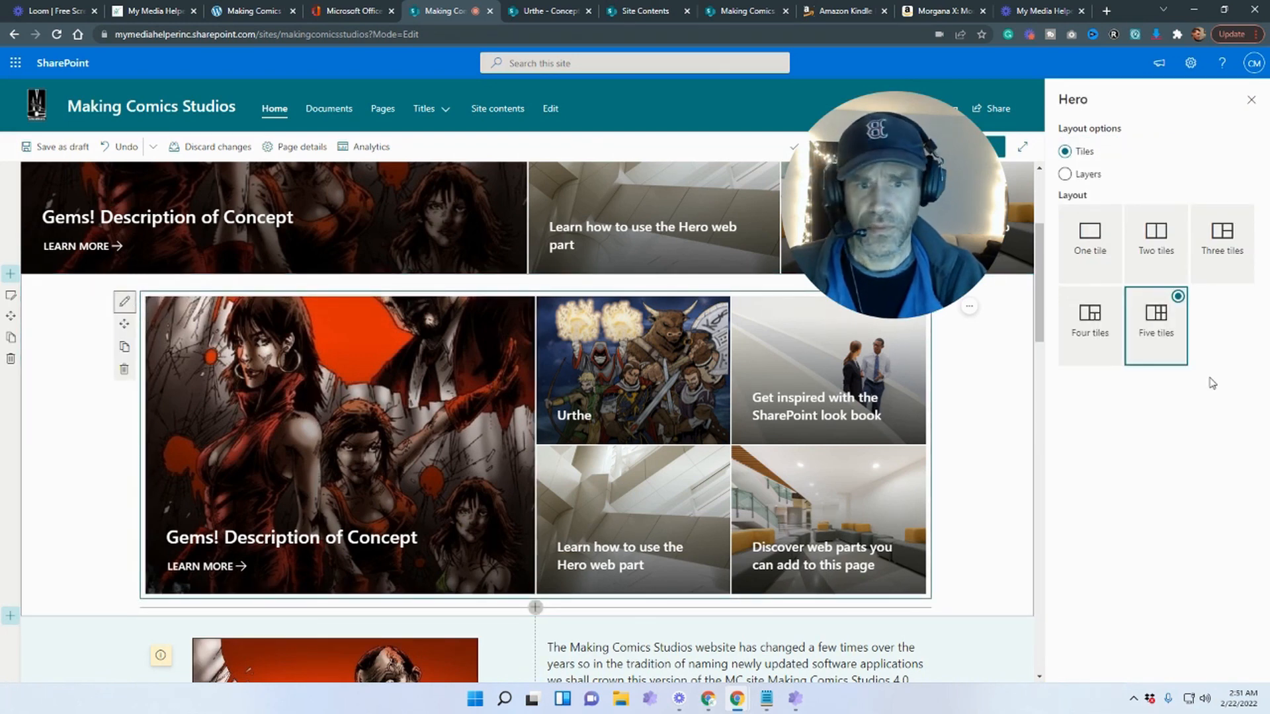
pyautogui.click(1147, 252)
pyautogui.click(1222, 245)
pyautogui.click(1084, 331)
pyautogui.scroll(-2, 836, 481)
pyautogui.scroll(3, 775, 415)
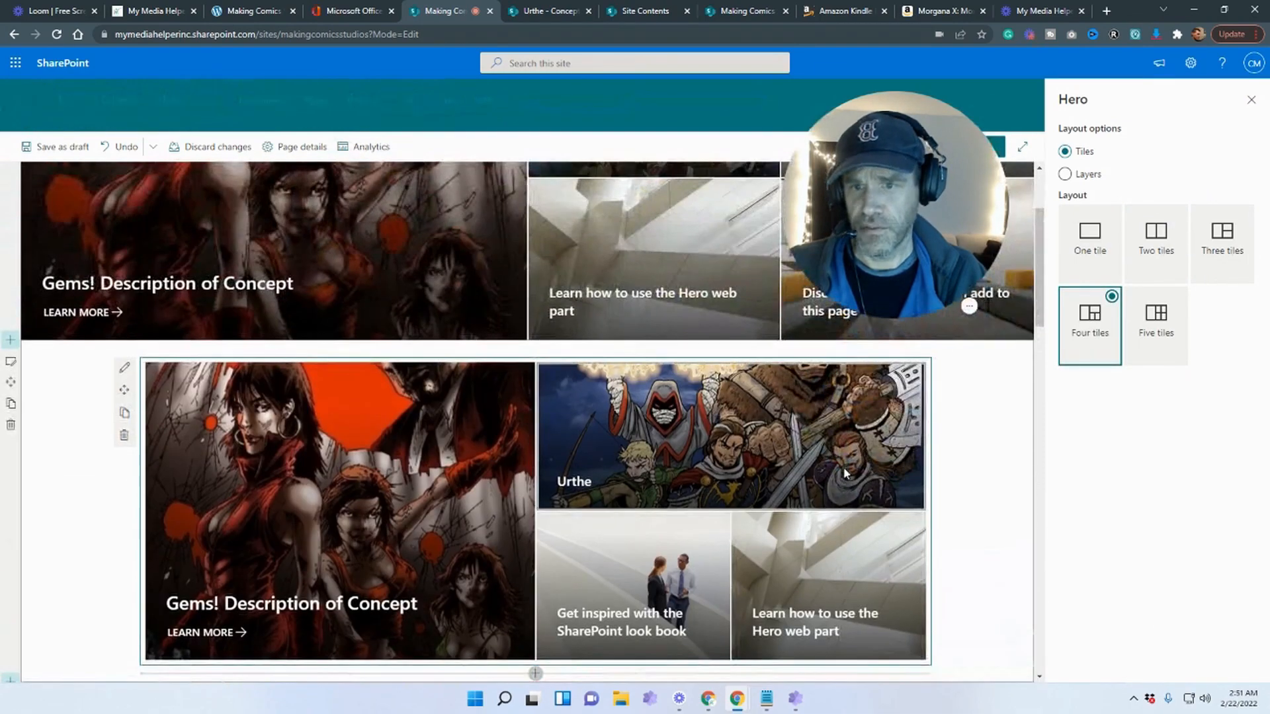
pyautogui.scroll(-9, 773, 414)
pyautogui.scroll(11, 505, 515)
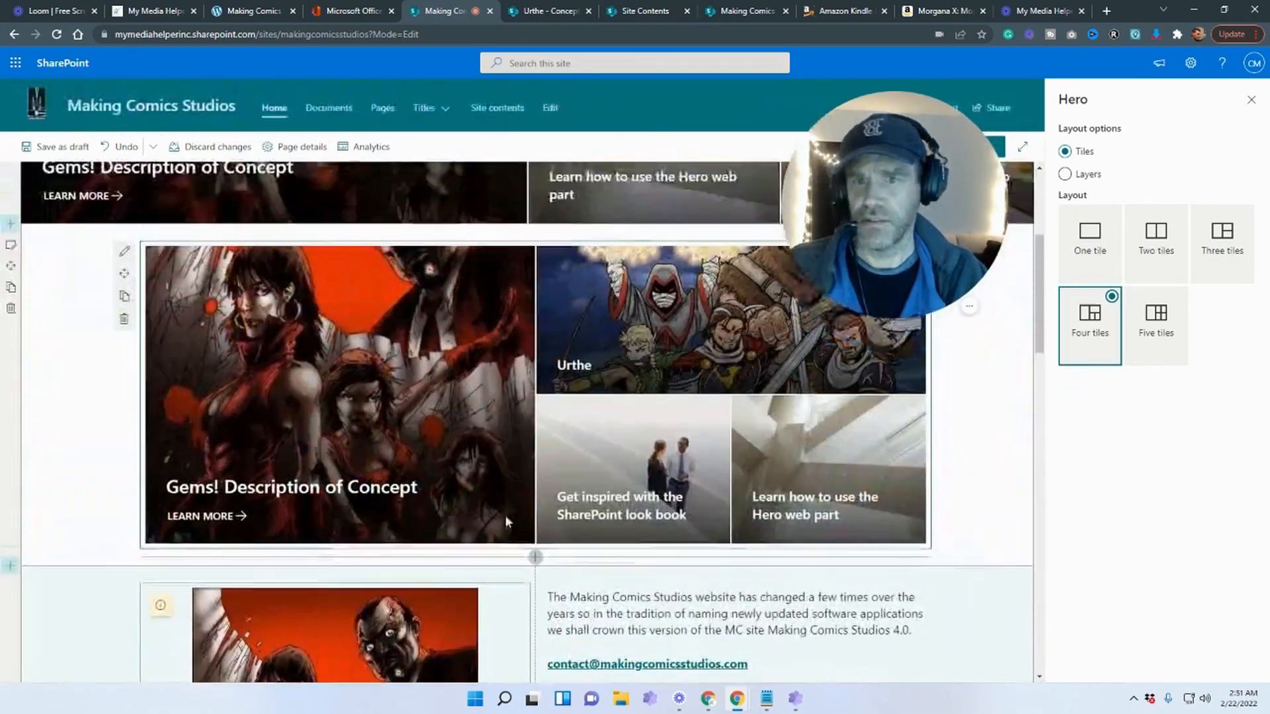
pyautogui.scroll(-6, 121, 607)
pyautogui.scroll(2, 62, 403)
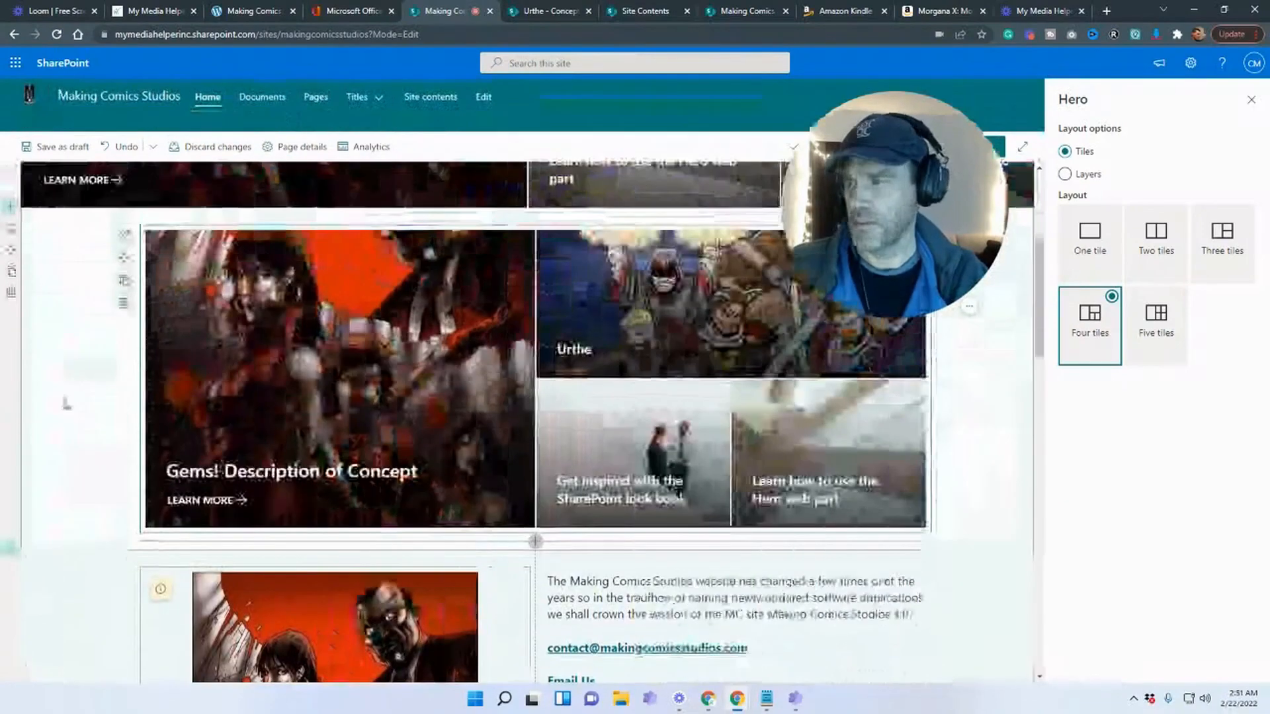
# Apply the dark teal background shading to the duplicated hero section
pyautogui.click(10, 232)
pyautogui.click(1231, 349)
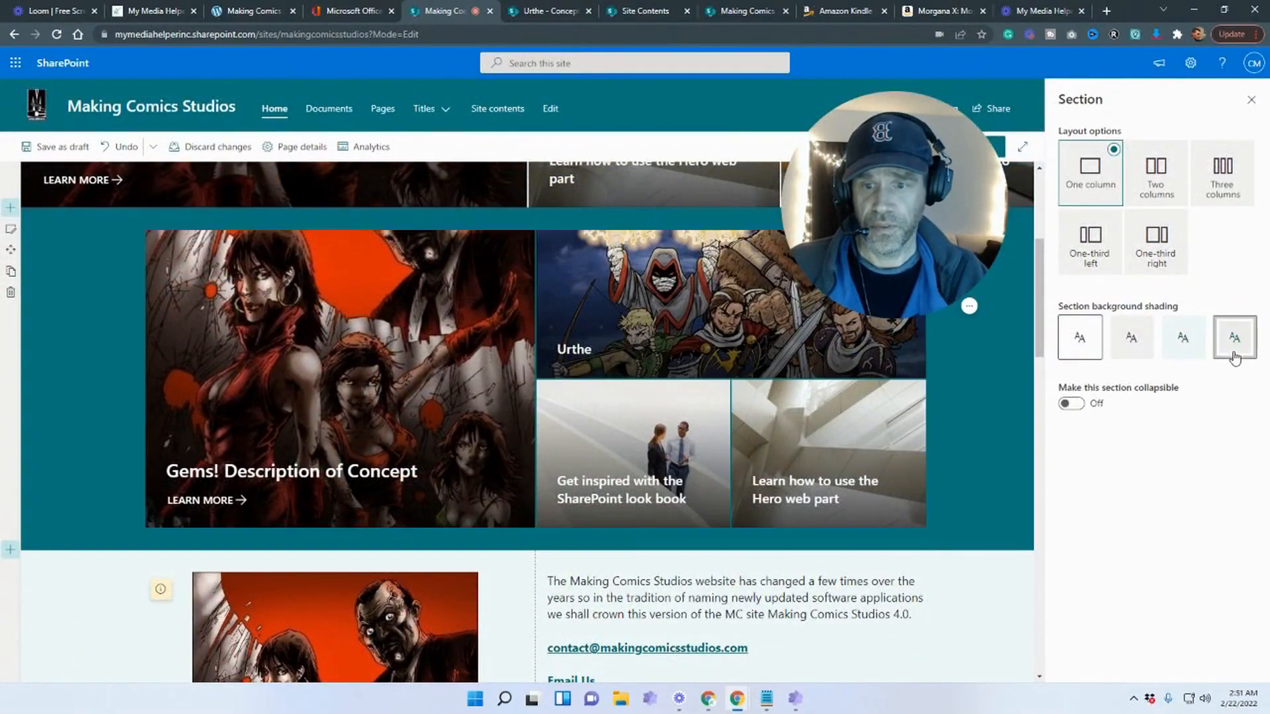
pyautogui.scroll(4, 990, 603)
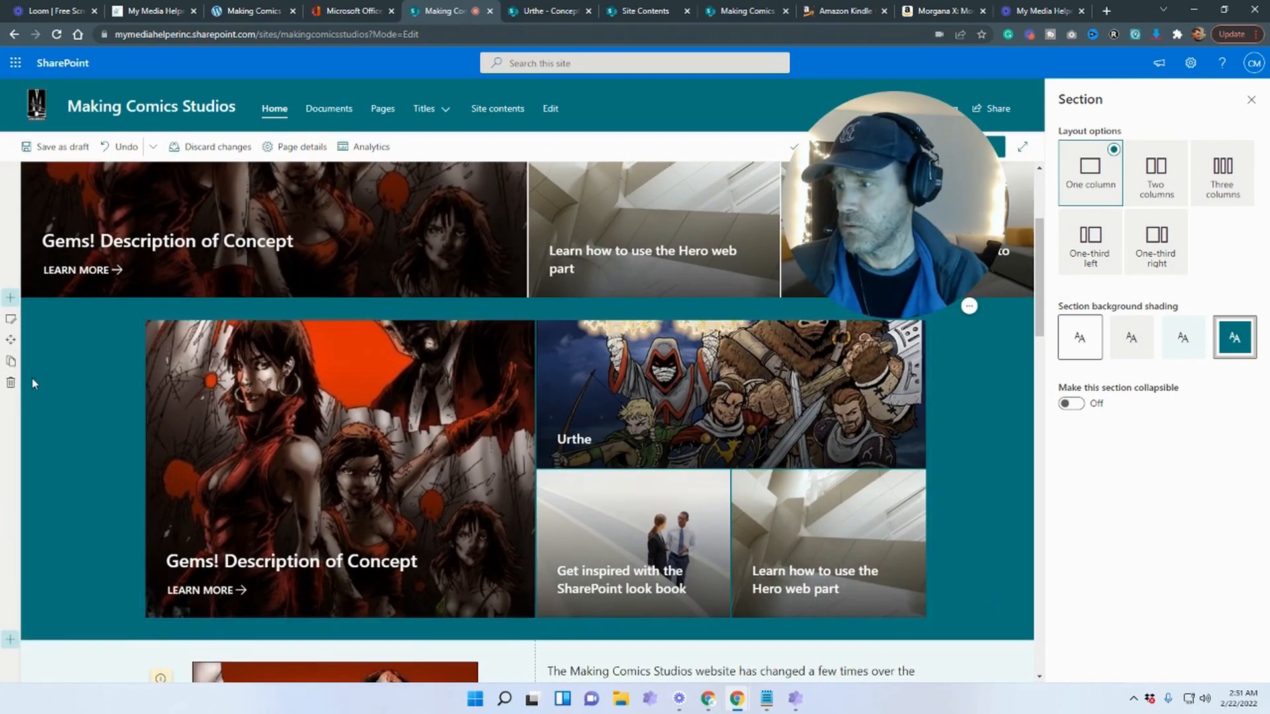
# Delete the duplicated hero section below the original hero
pyautogui.scroll(3, 496, 482)
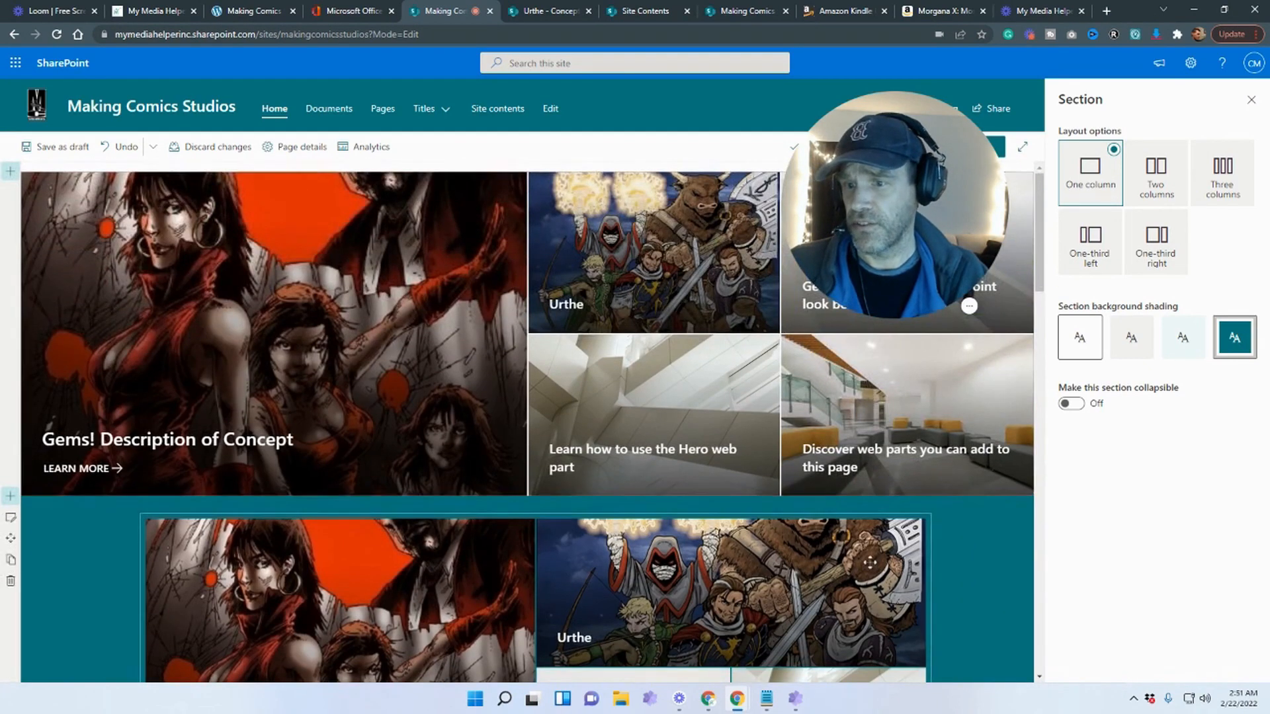
pyautogui.scroll(-2, 121, 582)
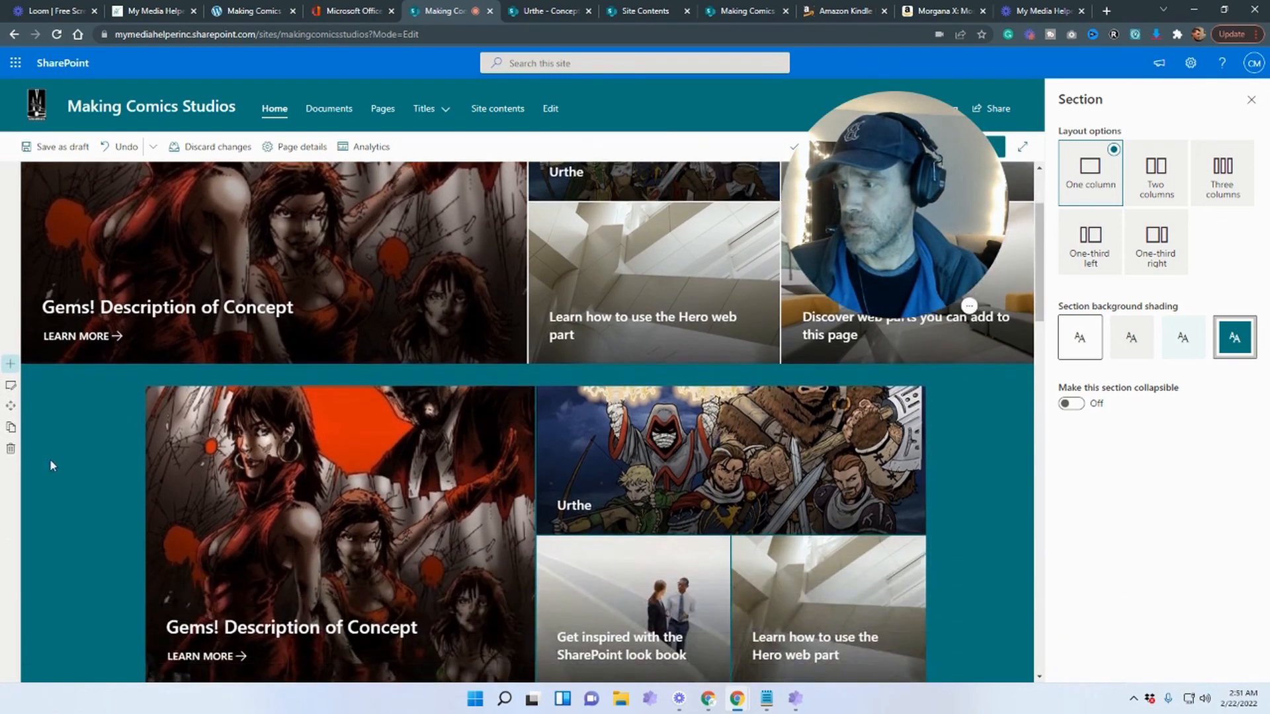
pyautogui.click(11, 449)
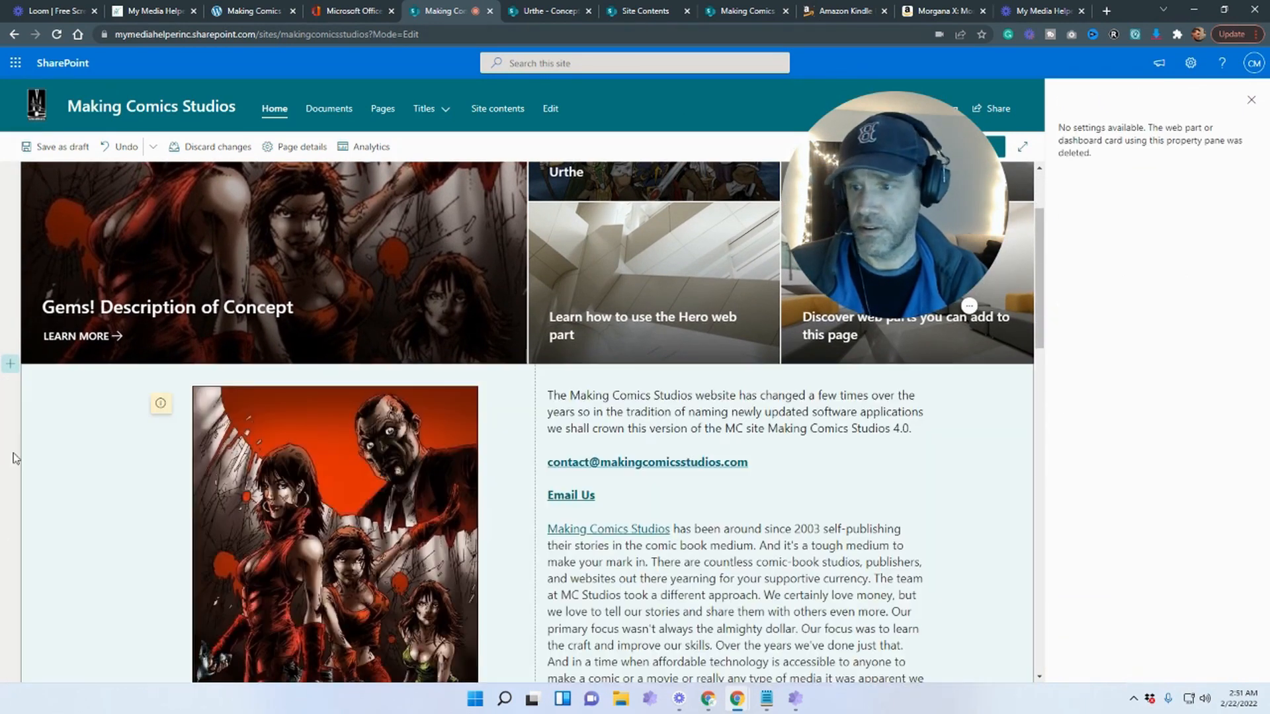
# Switch the original hero from tiles to the layers layout and review its five layers
pyautogui.scroll(2, 225, 586)
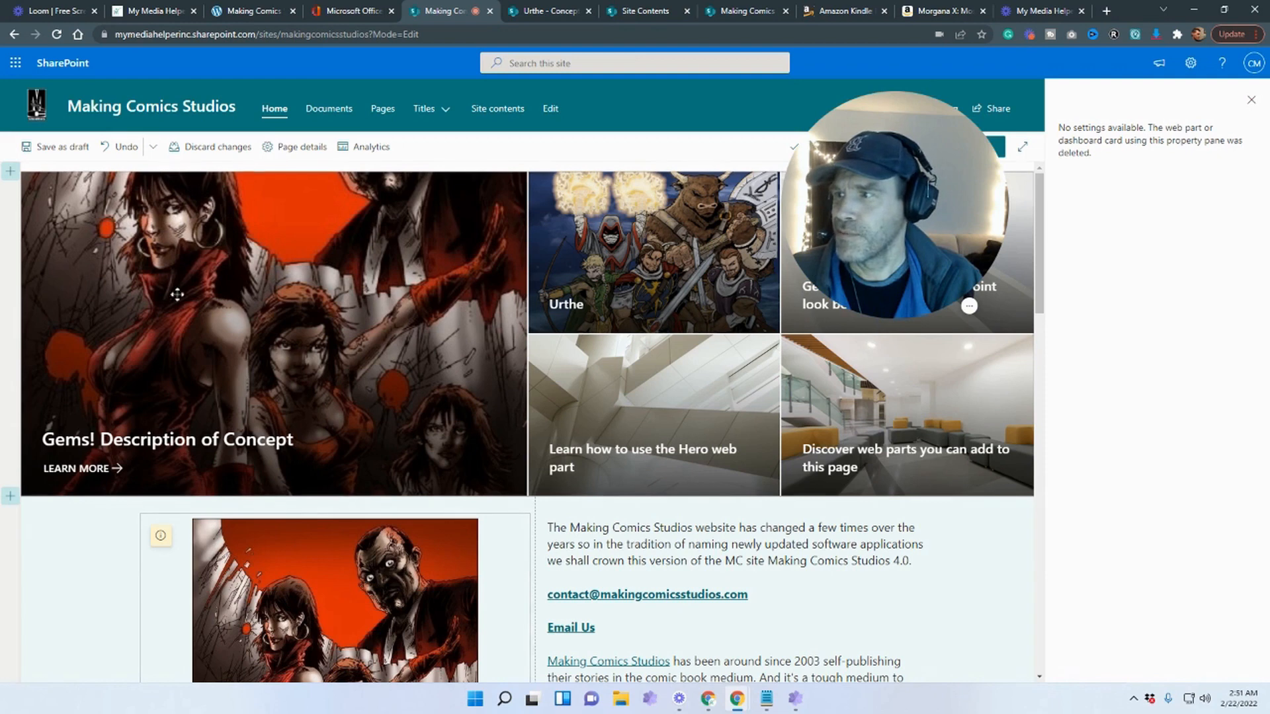
pyautogui.click(88, 252)
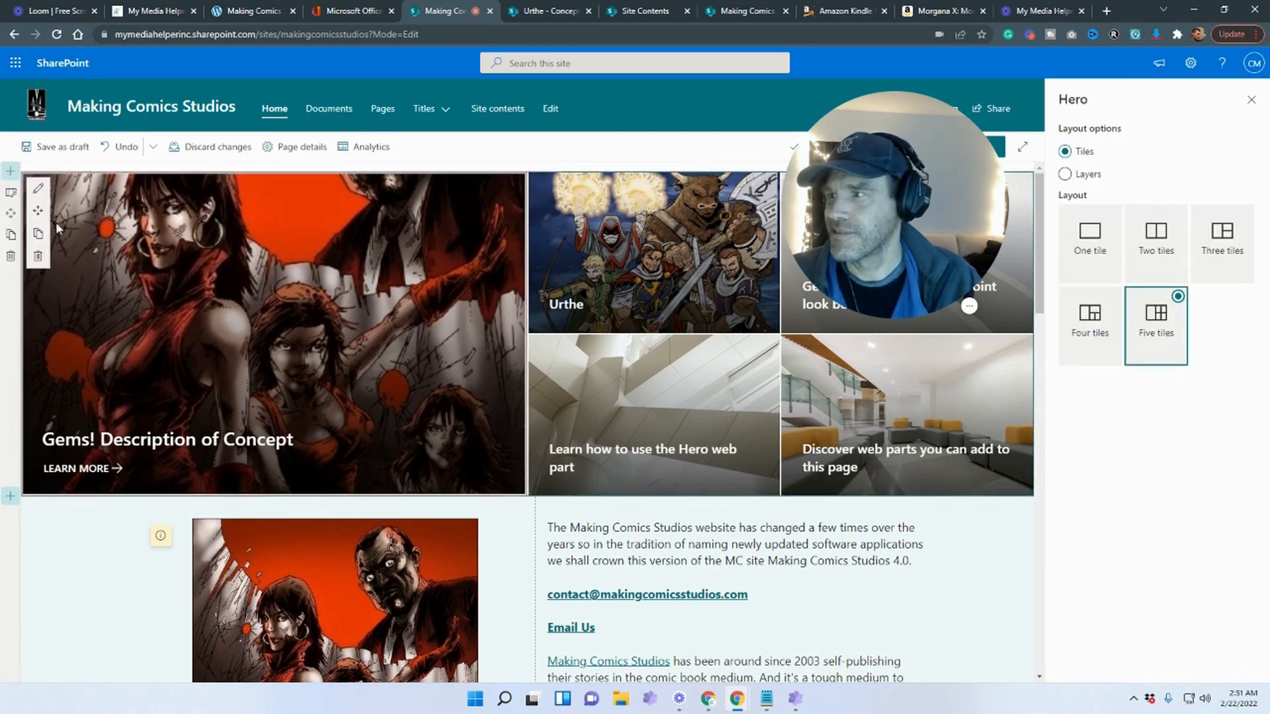
pyautogui.click(1066, 175)
pyautogui.scroll(-5, 886, 574)
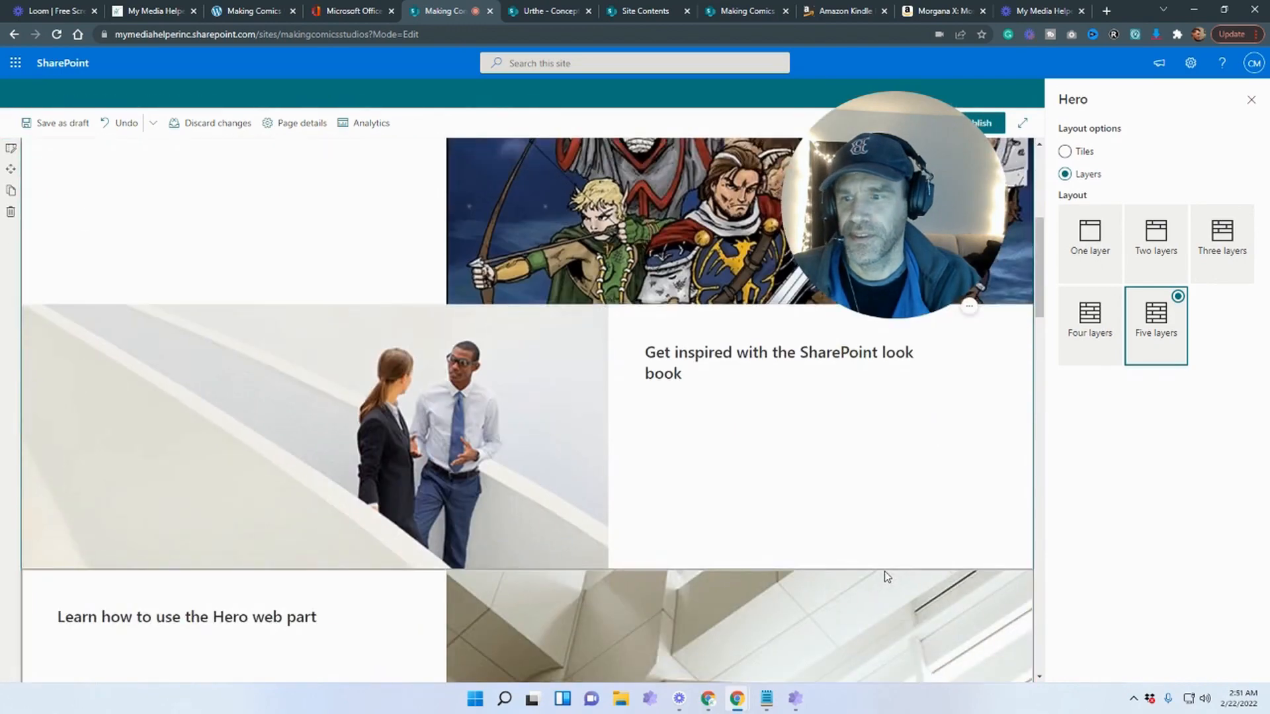
pyautogui.scroll(-8, 886, 577)
pyautogui.scroll(12, 886, 577)
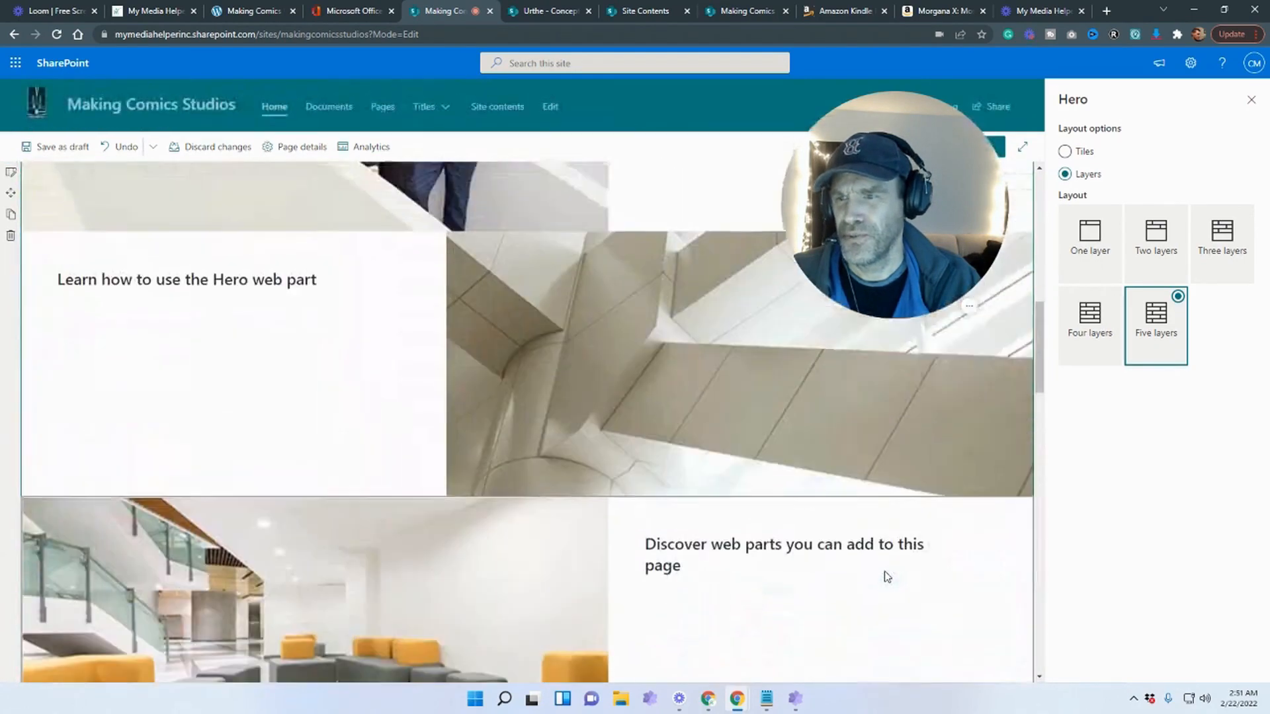
pyautogui.scroll(3, 886, 575)
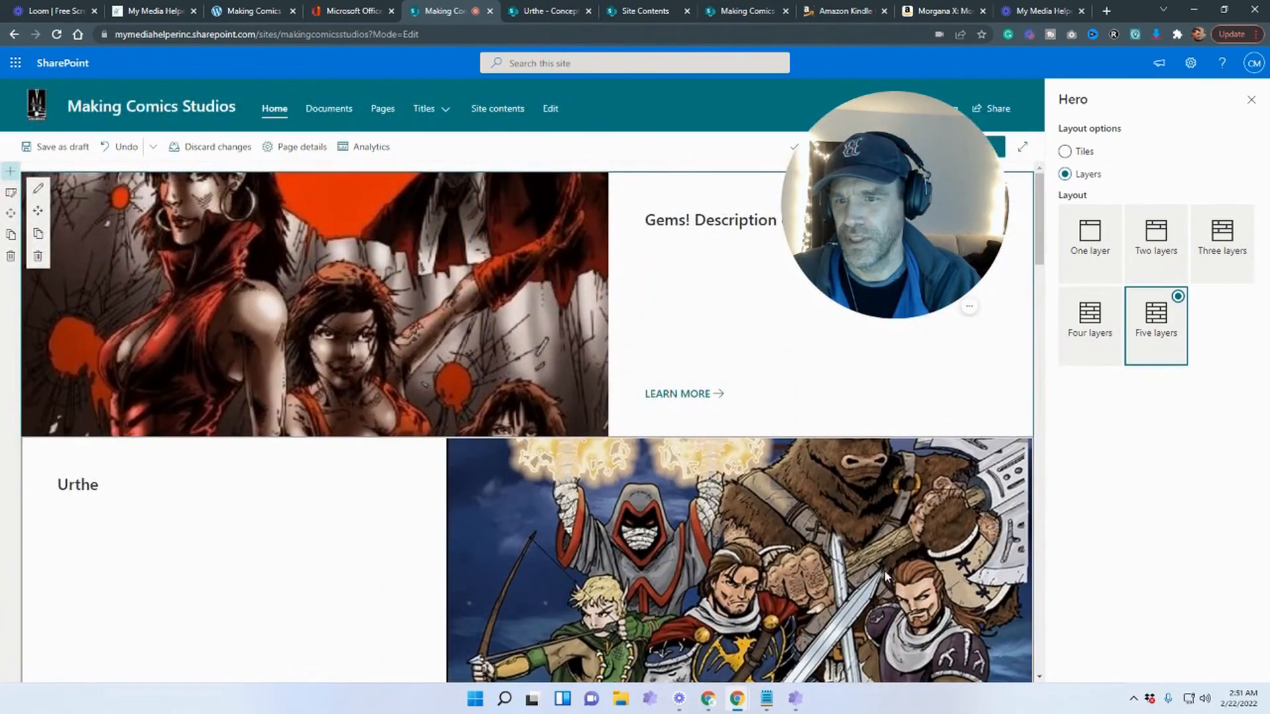
pyautogui.scroll(-6, 884, 575)
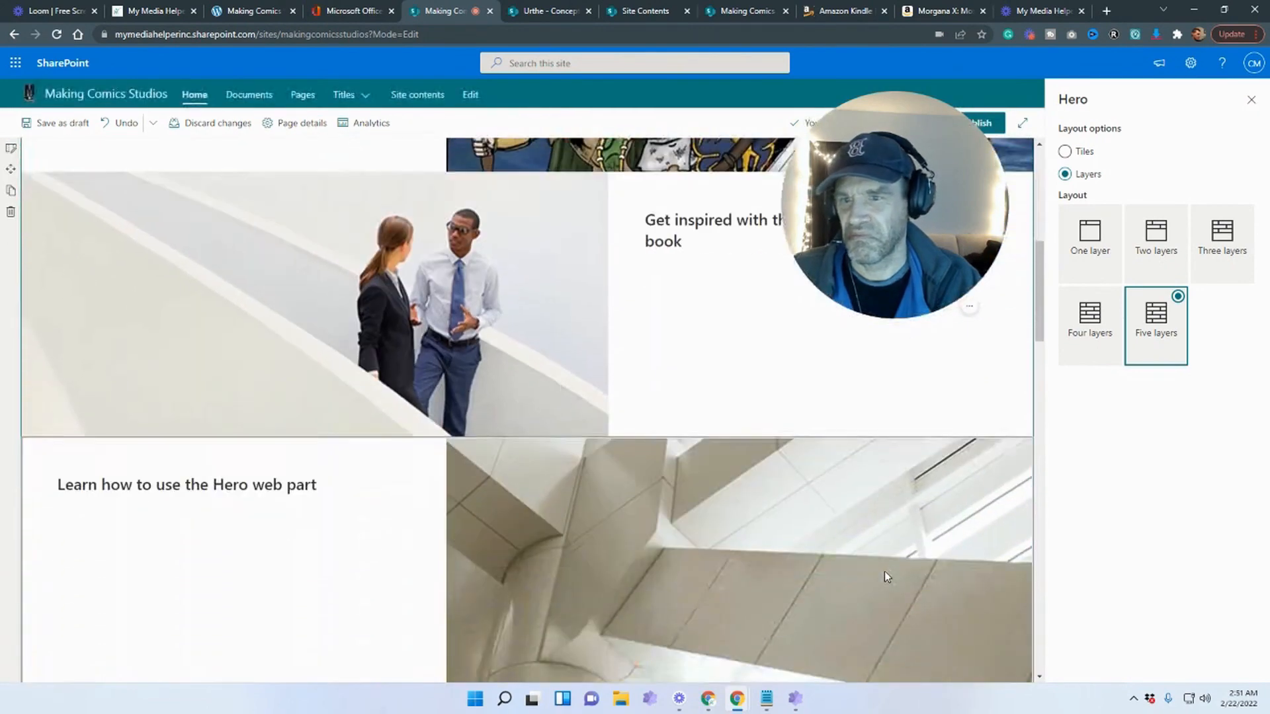
pyautogui.scroll(-4, 886, 576)
pyautogui.scroll(8, 886, 577)
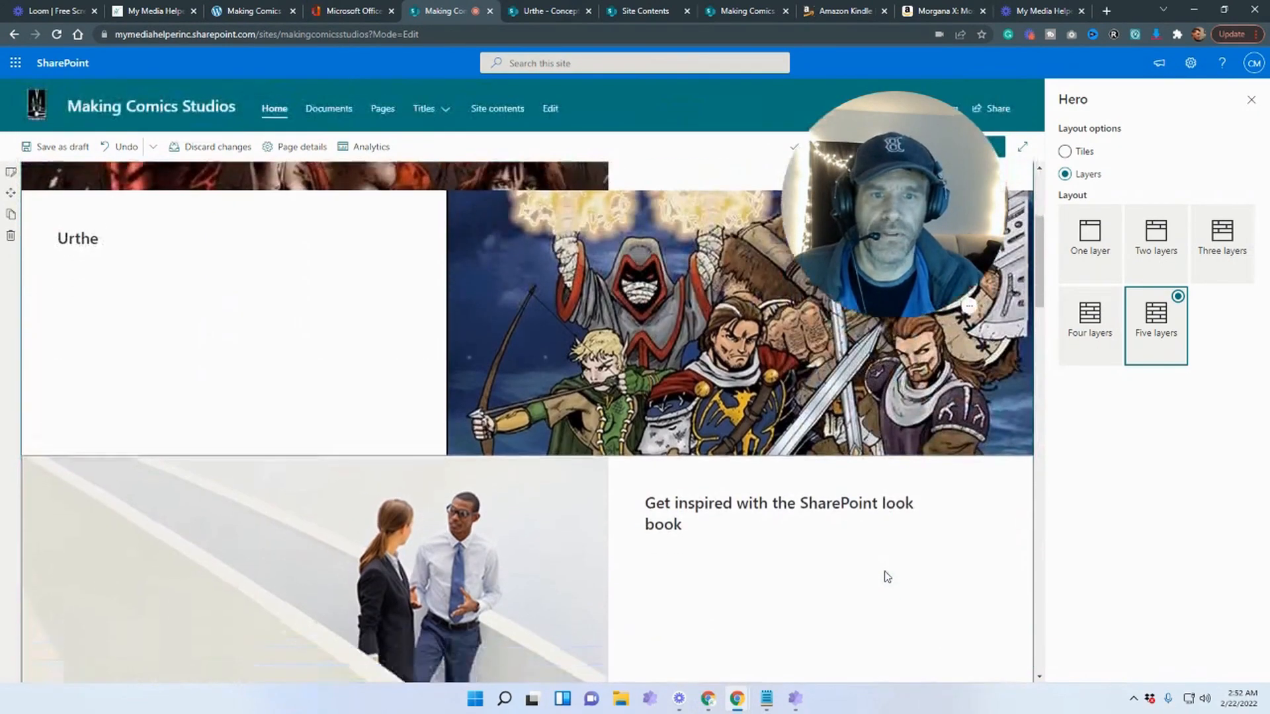
pyautogui.scroll(-3, 887, 577)
# Try the hero with four, two, three and one layers
pyautogui.click(1099, 331)
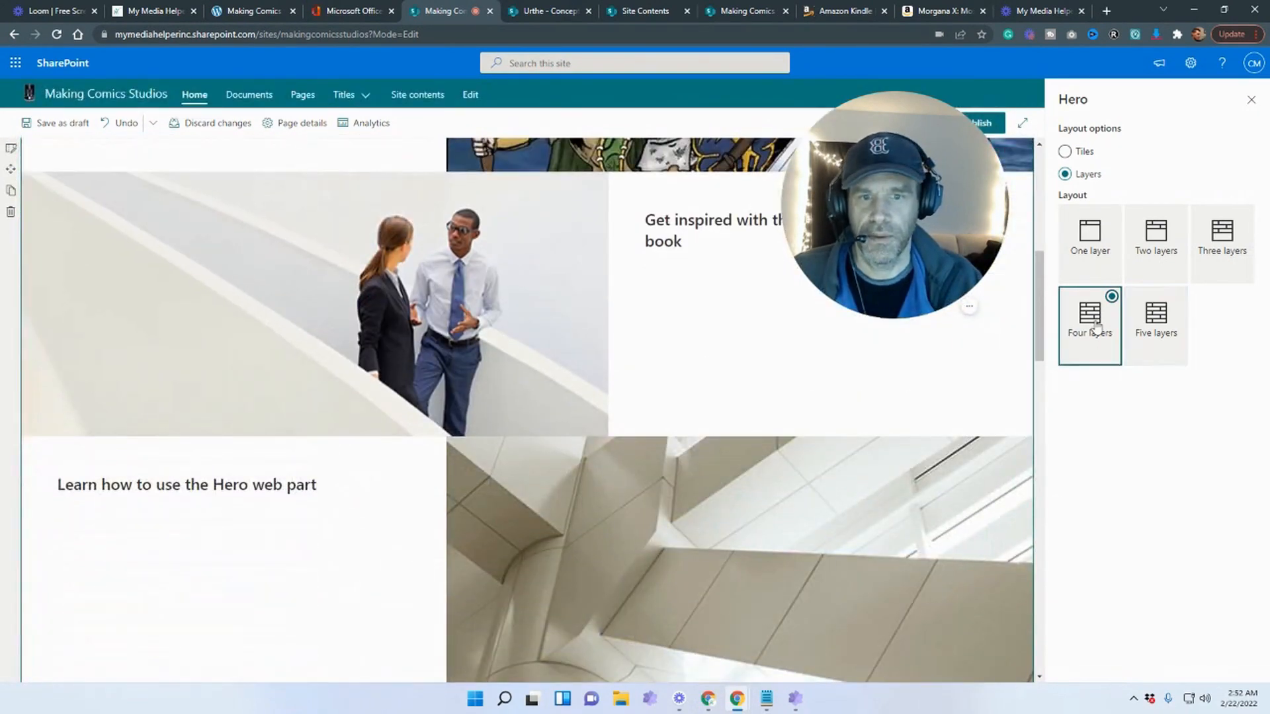
pyautogui.click(1152, 250)
pyautogui.click(1222, 250)
pyautogui.click(1101, 265)
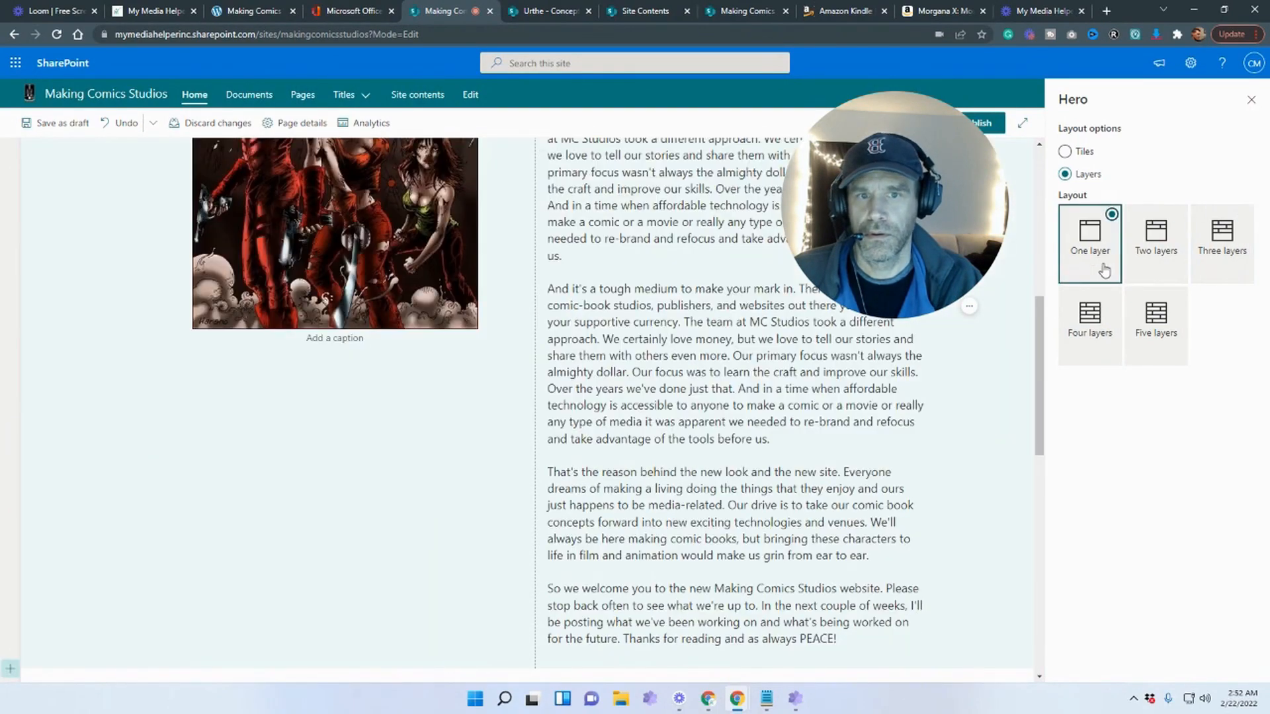
# Switch the hero back to tiles, compare the four-tile and five-tile layouts, and keep five tiles
pyautogui.click(1065, 151)
pyautogui.scroll(5, 862, 402)
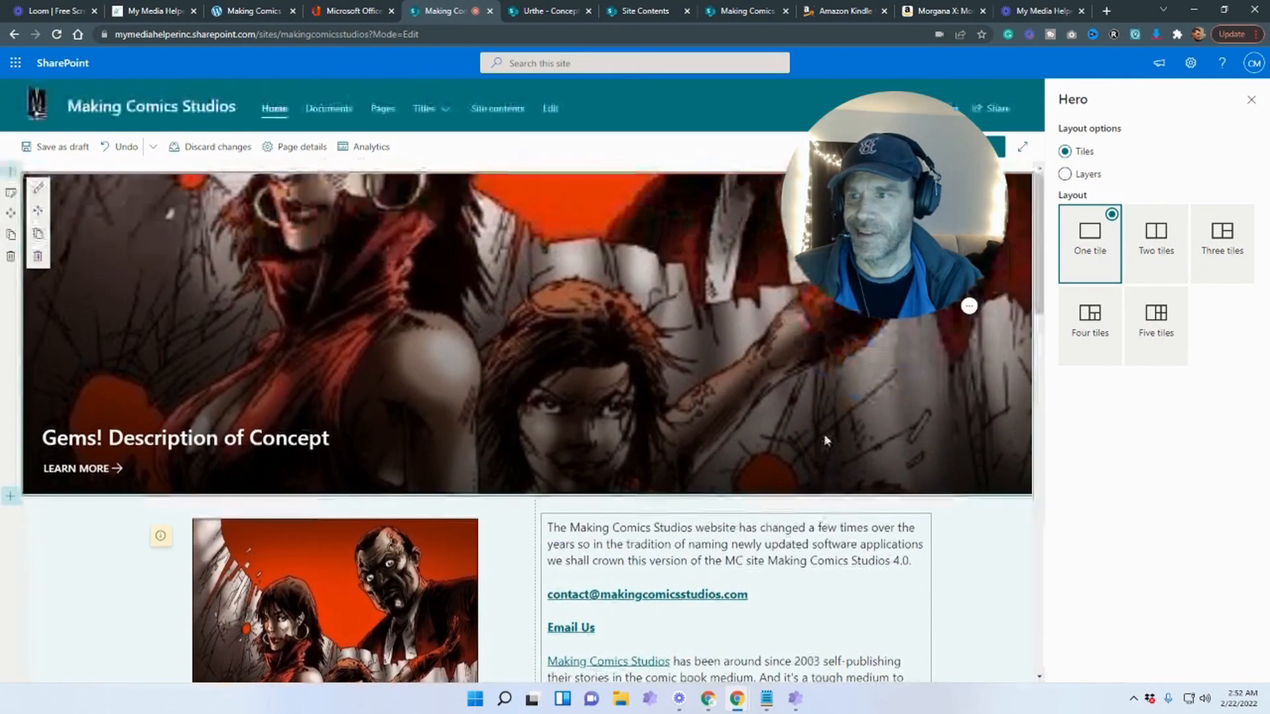
pyautogui.click(1156, 324)
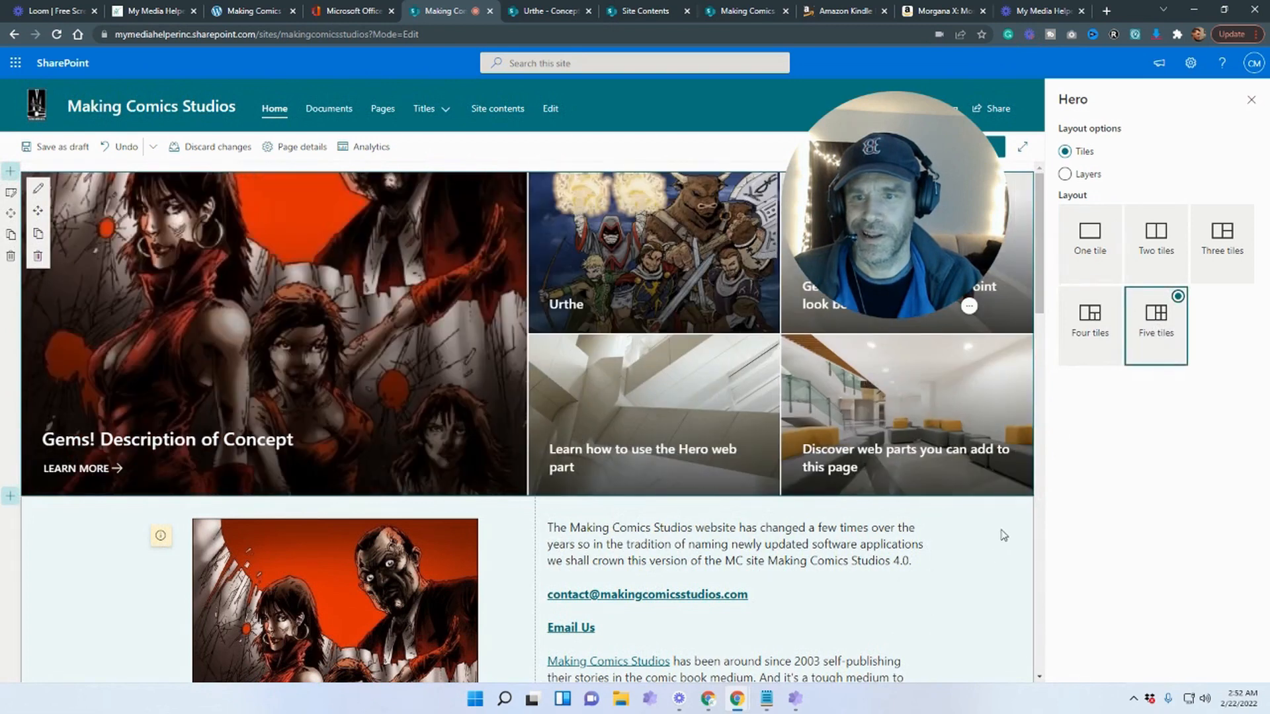
pyautogui.click(1092, 343)
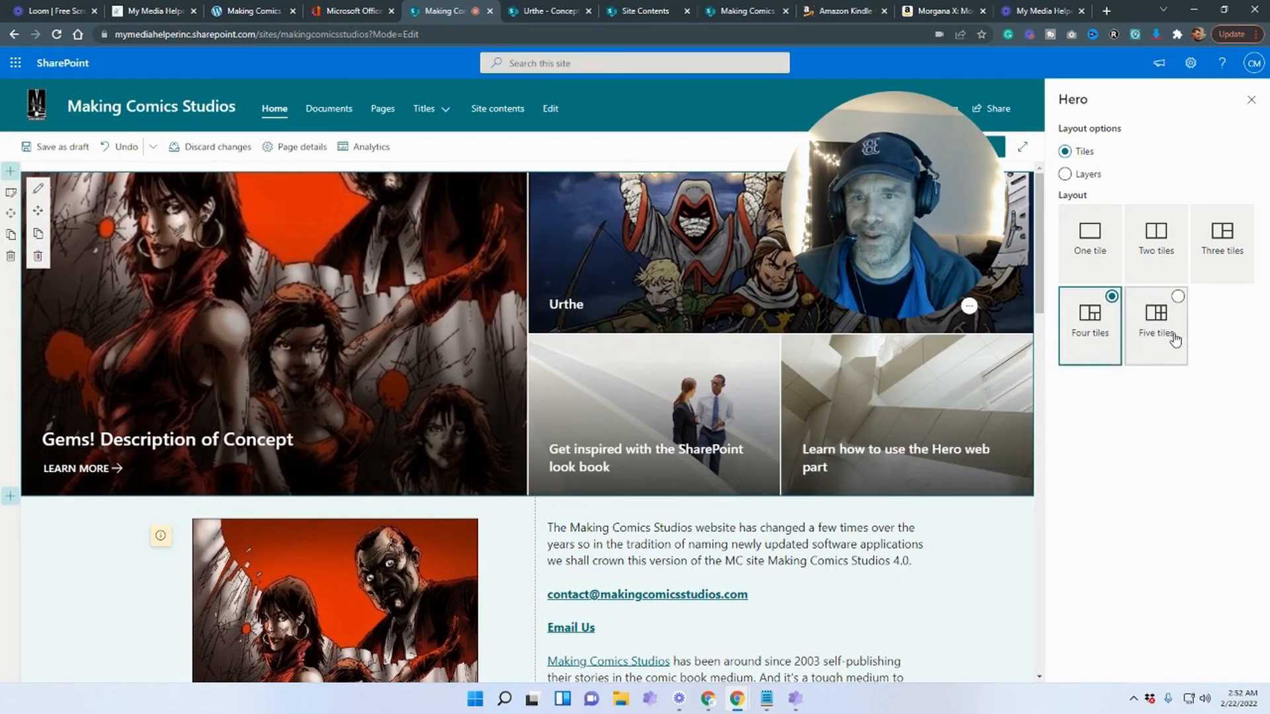
pyautogui.click(1175, 340)
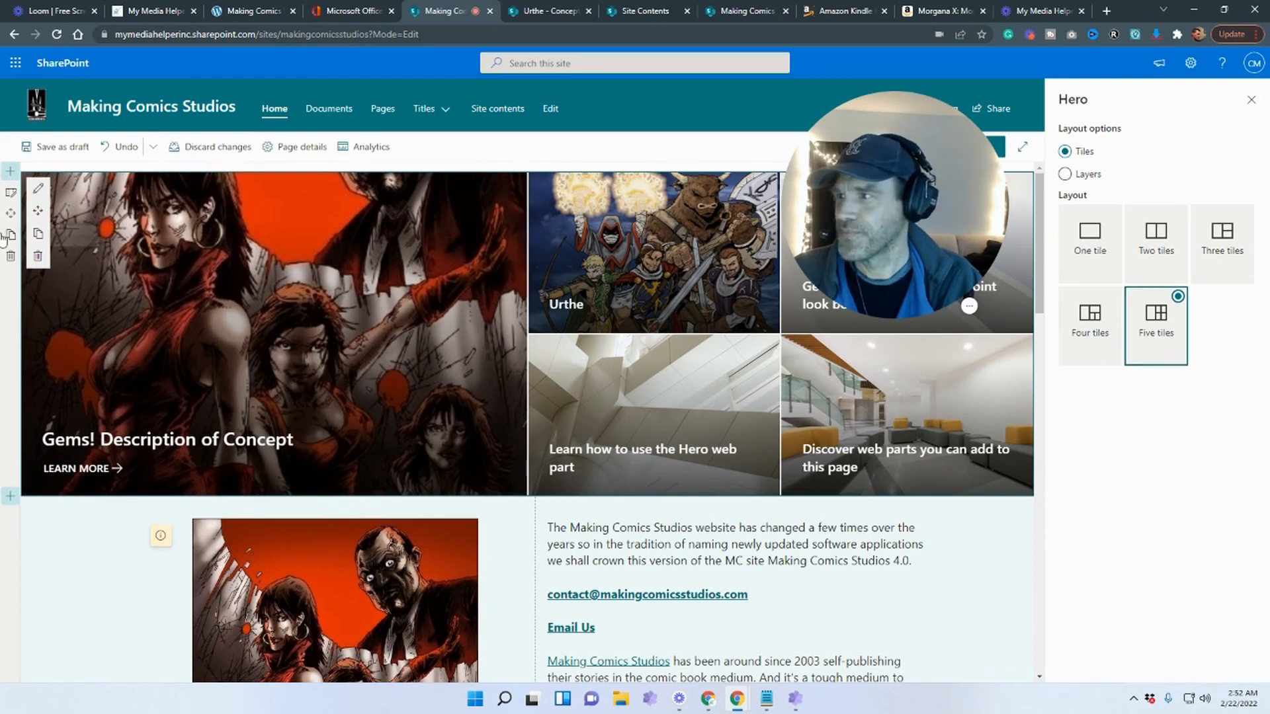
# Make the full-width hero section collapsible and set its default display to collapsed
pyautogui.click(8, 195)
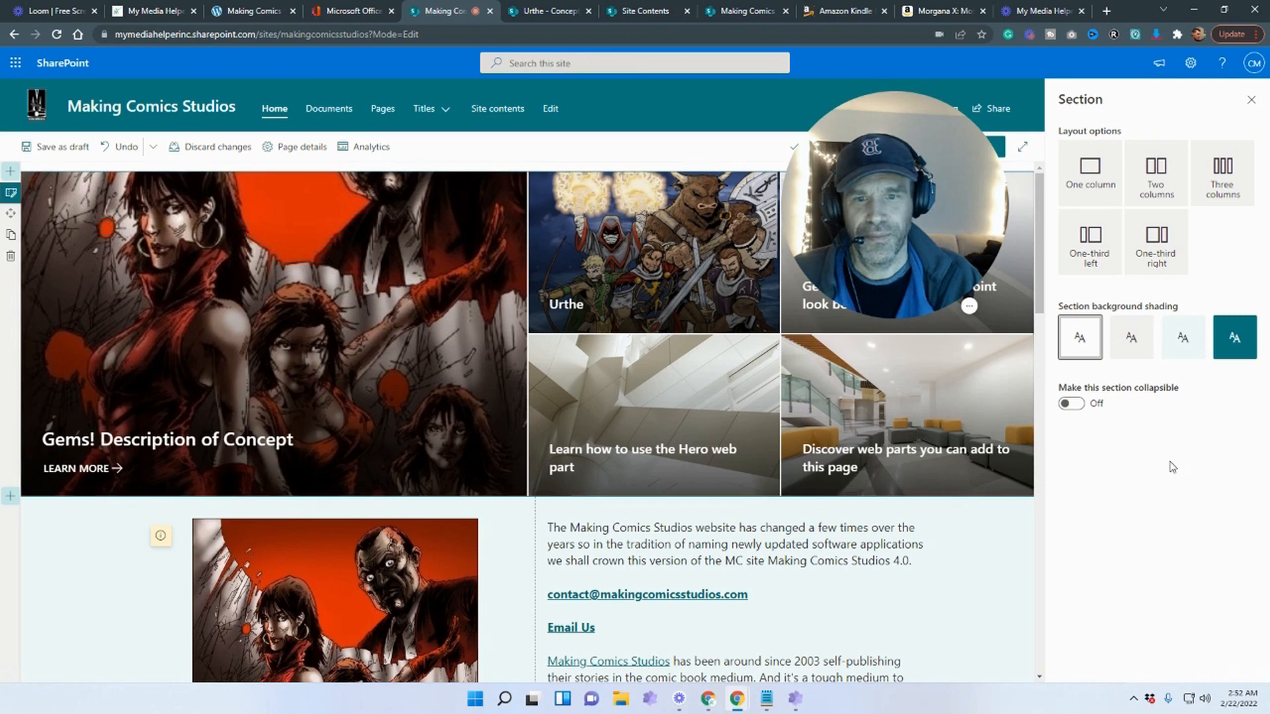
pyautogui.click(1068, 408)
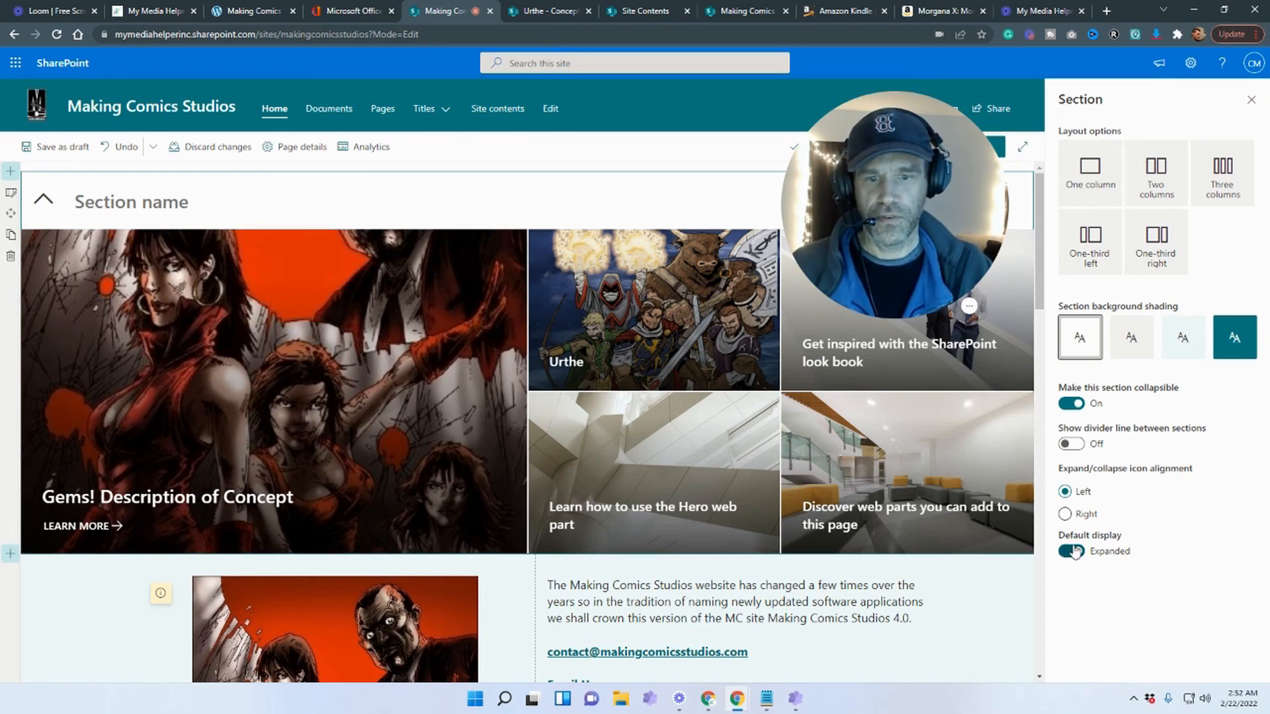
pyautogui.scroll(-3, 113, 405)
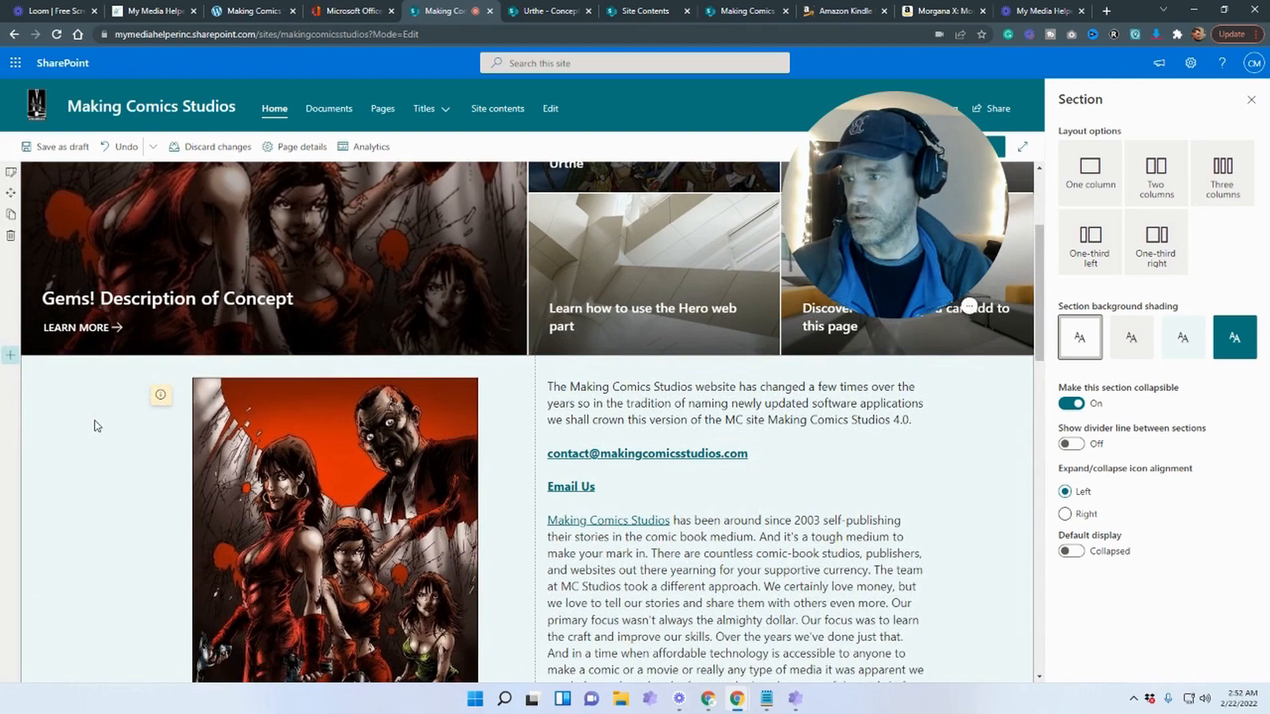
# Make the two-column image and text section below the hero collapsible
pyautogui.click(12, 377)
pyautogui.click(10, 357)
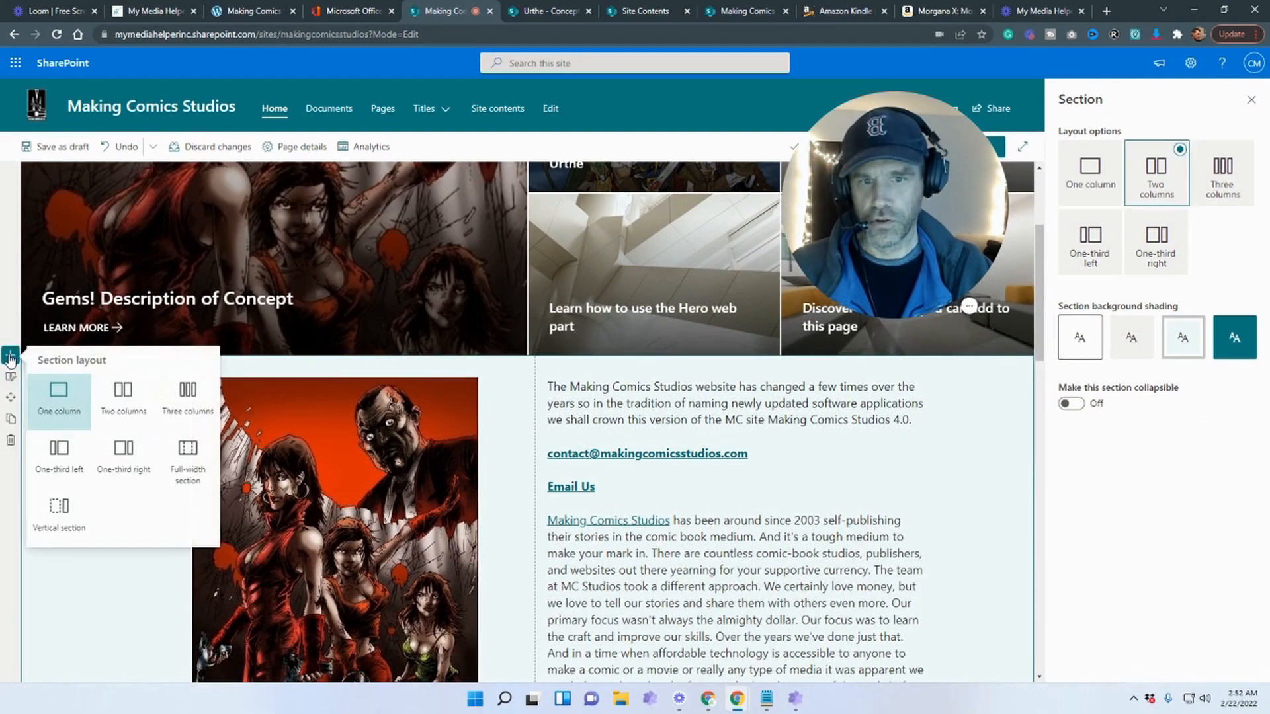
pyautogui.click(420, 504)
pyautogui.click(79, 346)
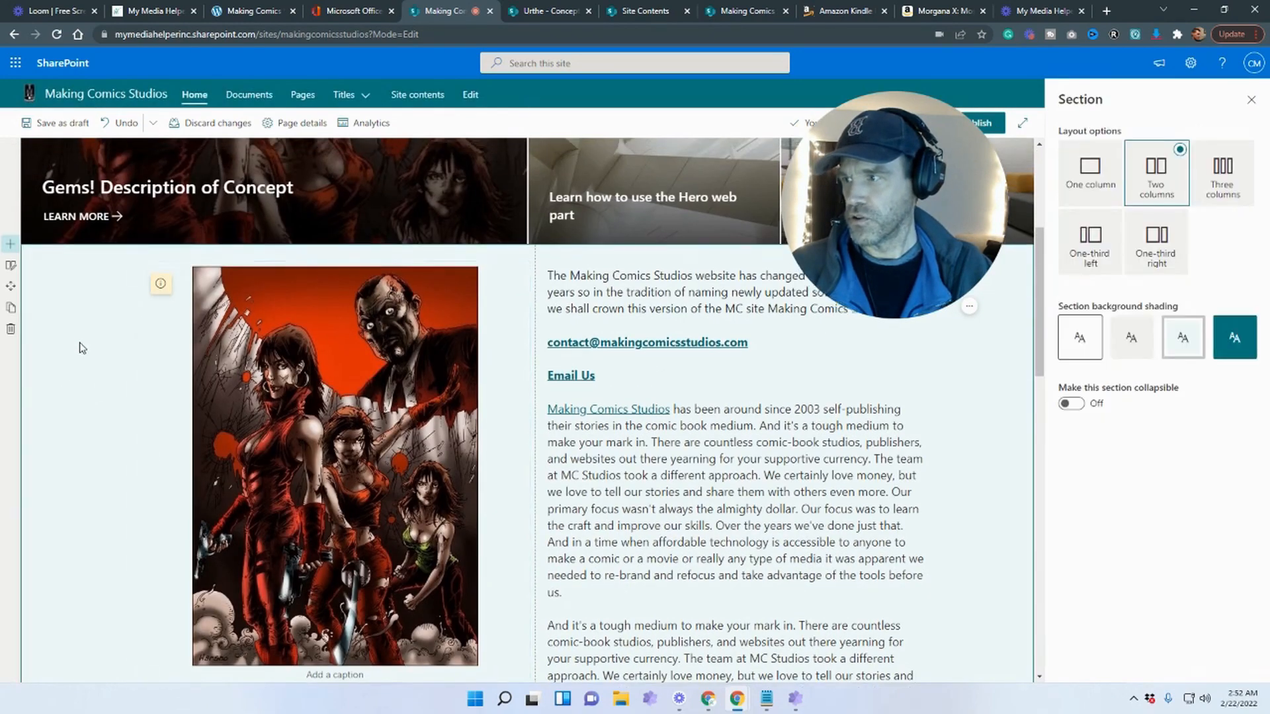
pyautogui.scroll(3, 80, 346)
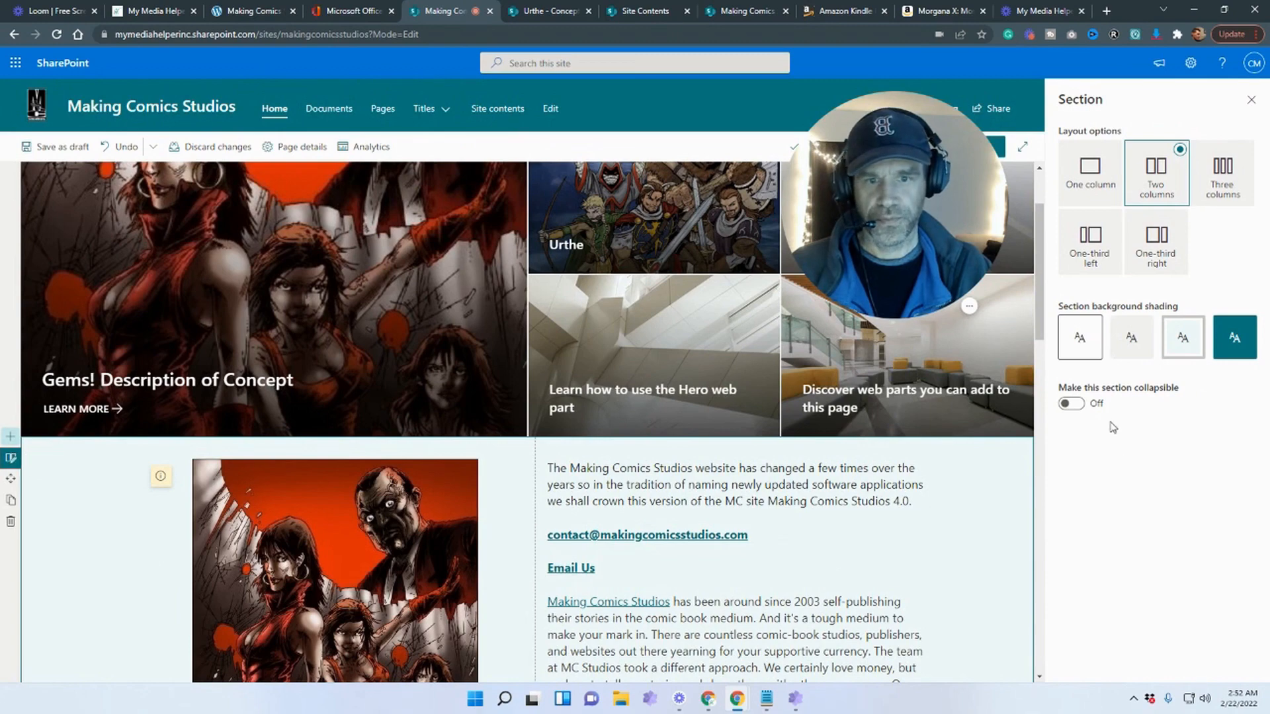
pyautogui.click(1071, 404)
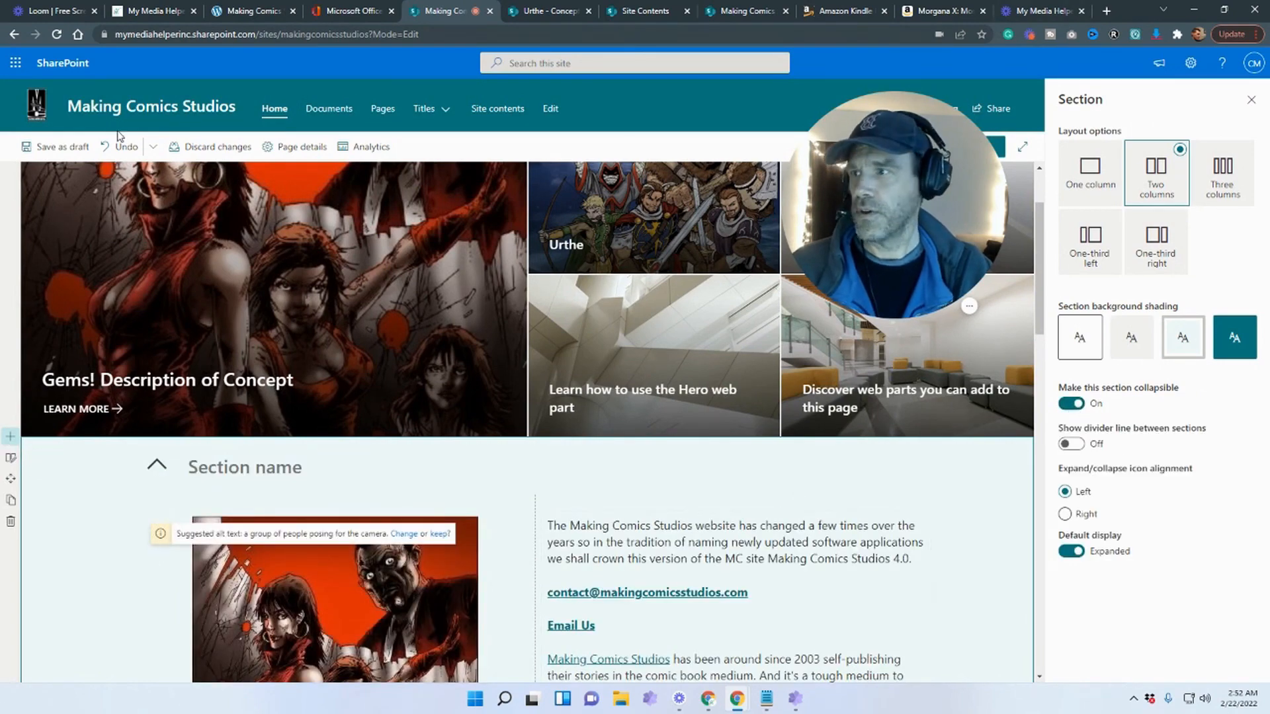
# Save the home page as a draft and test collapsing the two-column image and text section
pyautogui.click(63, 147)
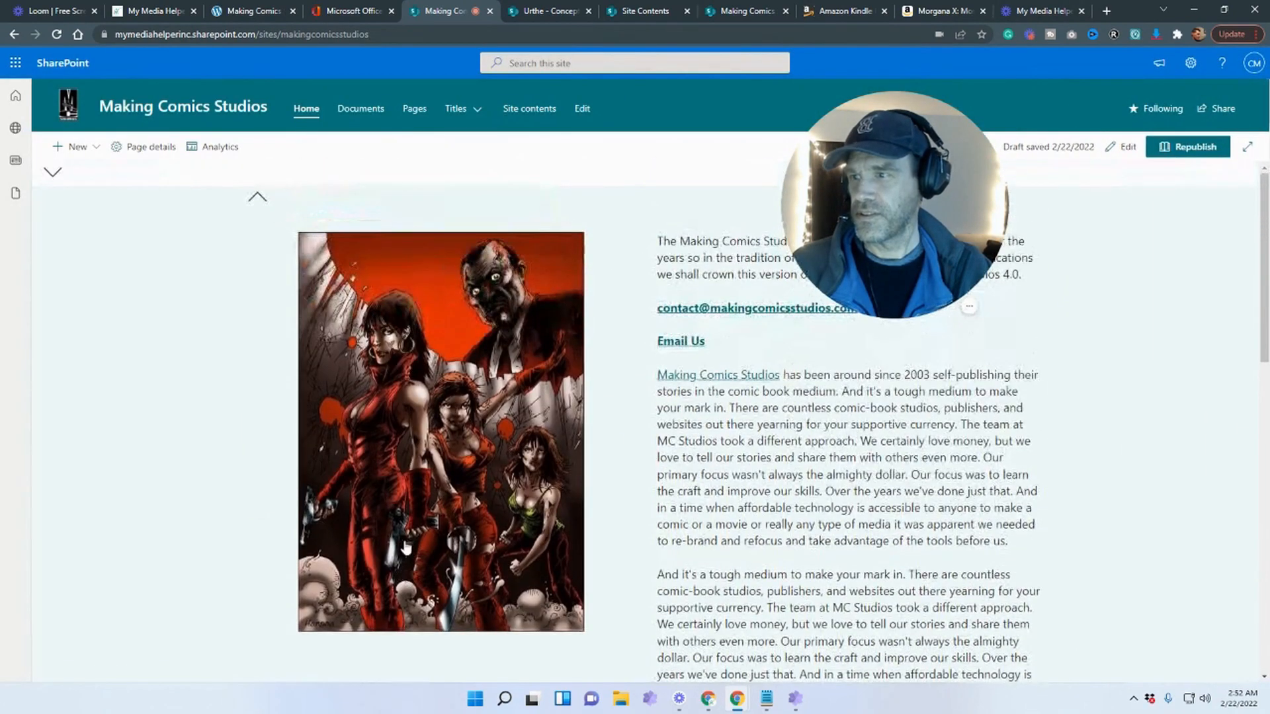
pyautogui.click(258, 200)
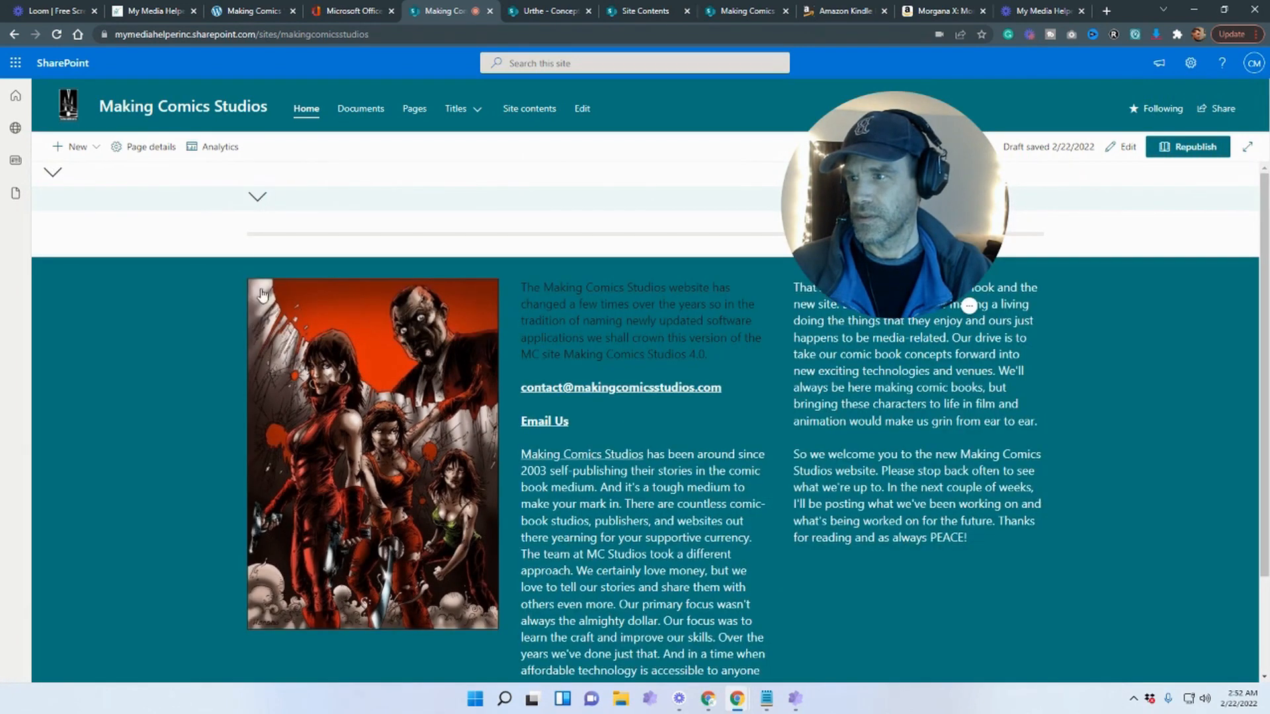
# Test expanding and collapsing the hero section and the two-column image and text section on the home page
pyautogui.click(256, 199)
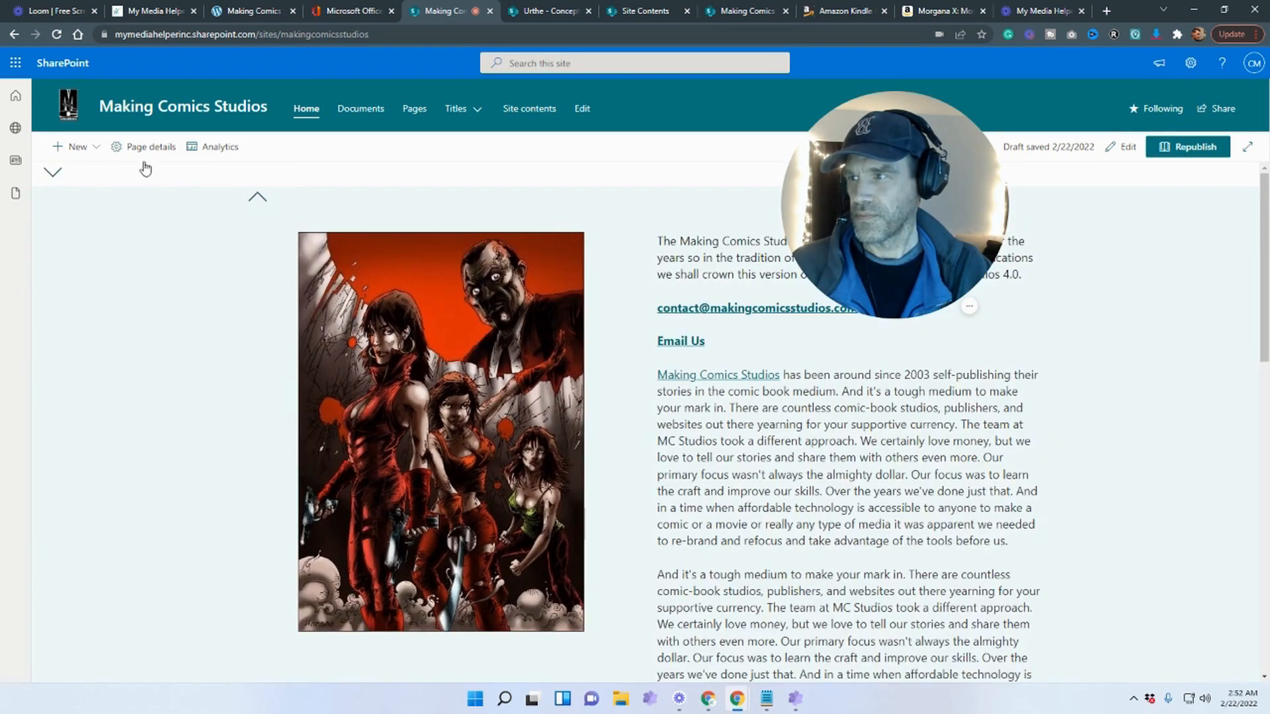
pyautogui.click(72, 182)
pyautogui.scroll(-2, 306, 439)
pyautogui.scroll(2, 311, 431)
pyautogui.scroll(-4, 311, 432)
pyautogui.click(257, 328)
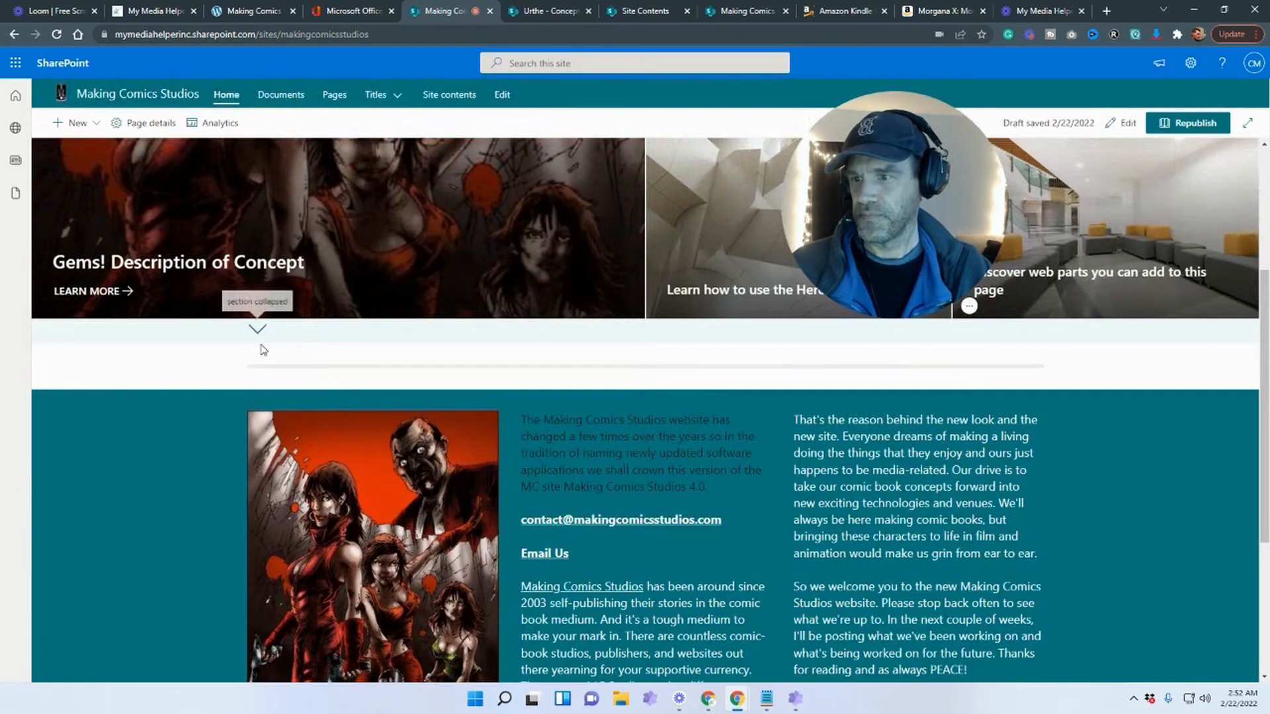
pyautogui.scroll(1, 259, 396)
pyautogui.click(259, 397)
pyautogui.scroll(3, 159, 278)
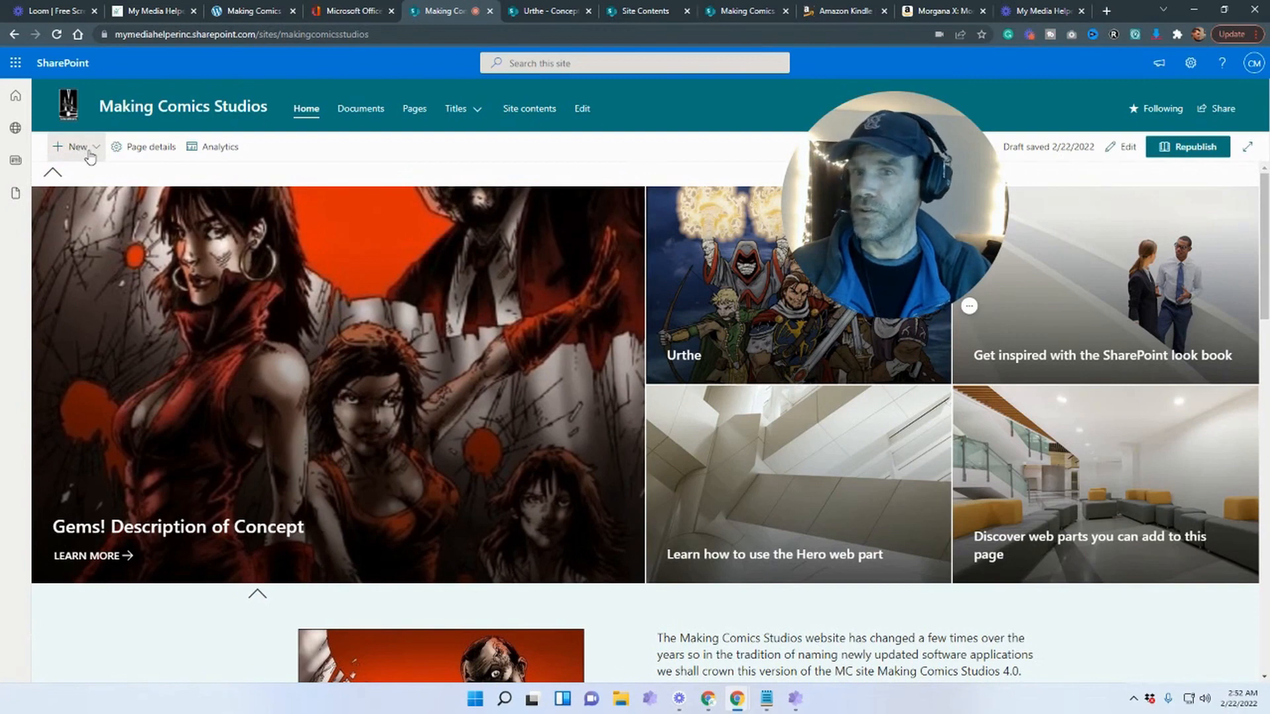
# Reopen the home page for editing and turn off the collapsible setting for the two-column image and text section
pyautogui.click(1124, 147)
pyautogui.click(208, 210)
pyautogui.click(31, 254)
pyautogui.click(201, 446)
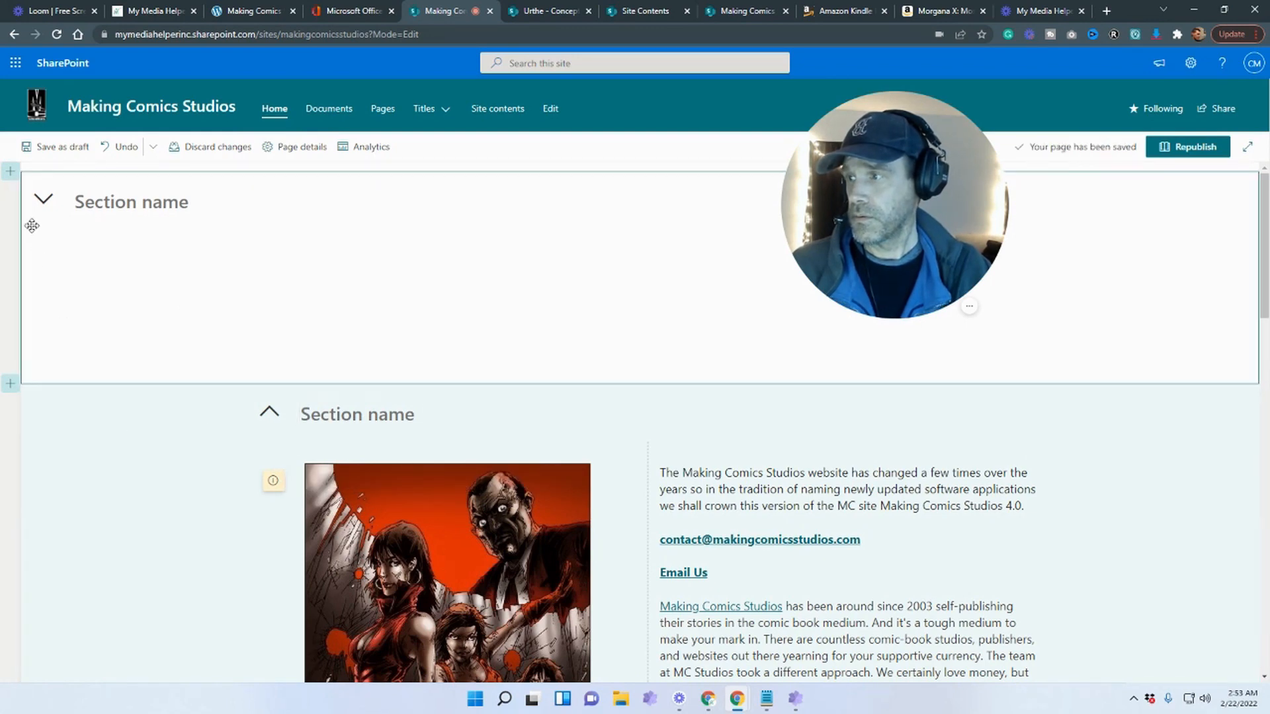
pyautogui.click(11, 406)
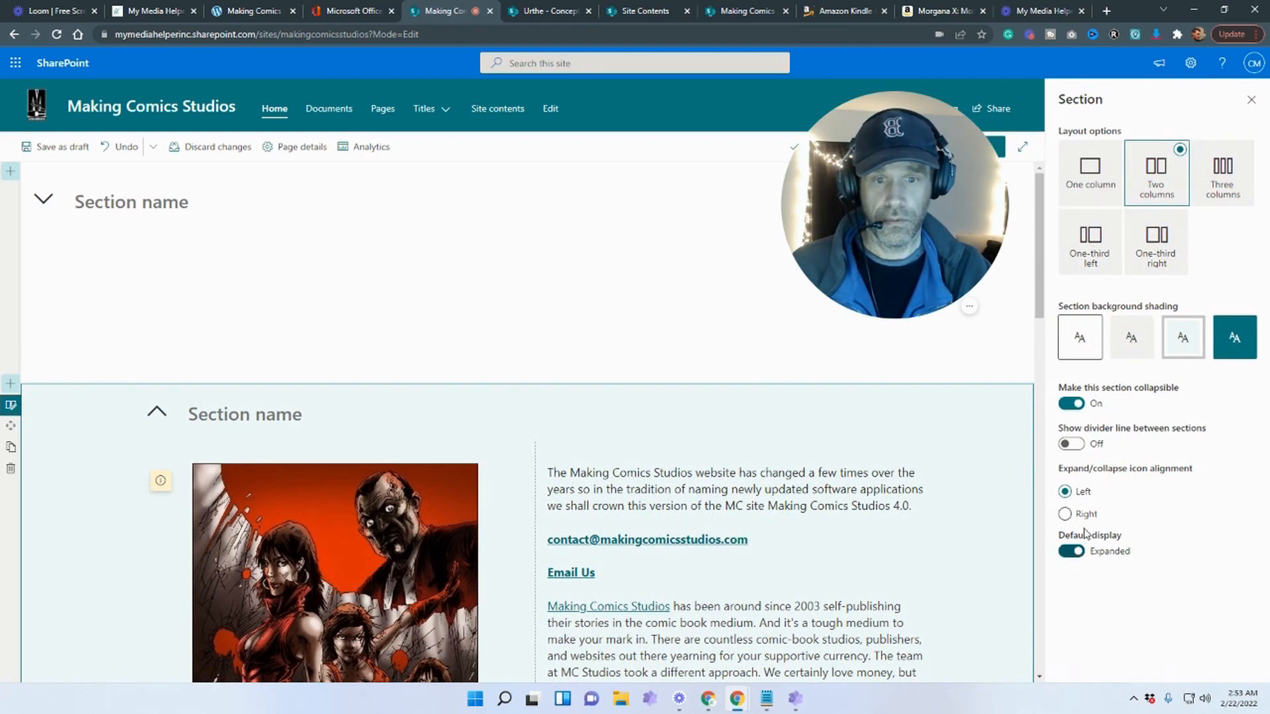
pyautogui.click(1079, 405)
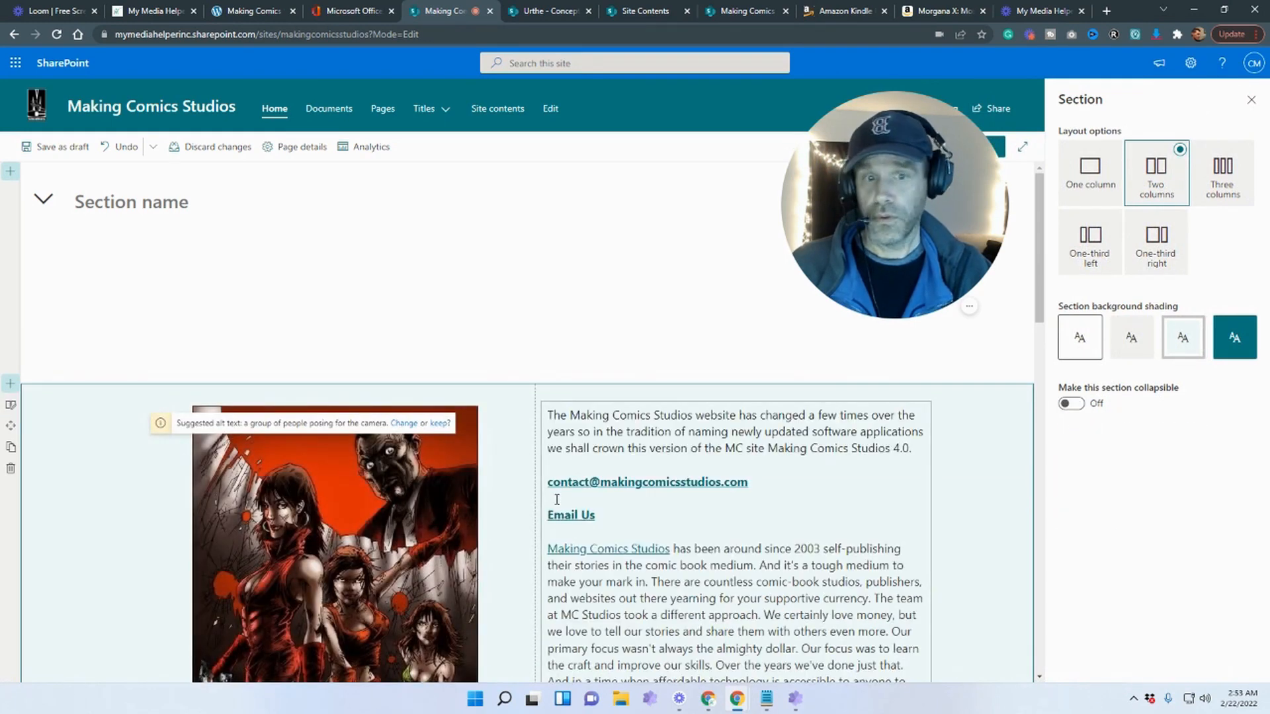
# Turn off the collapsible setting for the hero section and save the home page as a draft
pyautogui.click(144, 259)
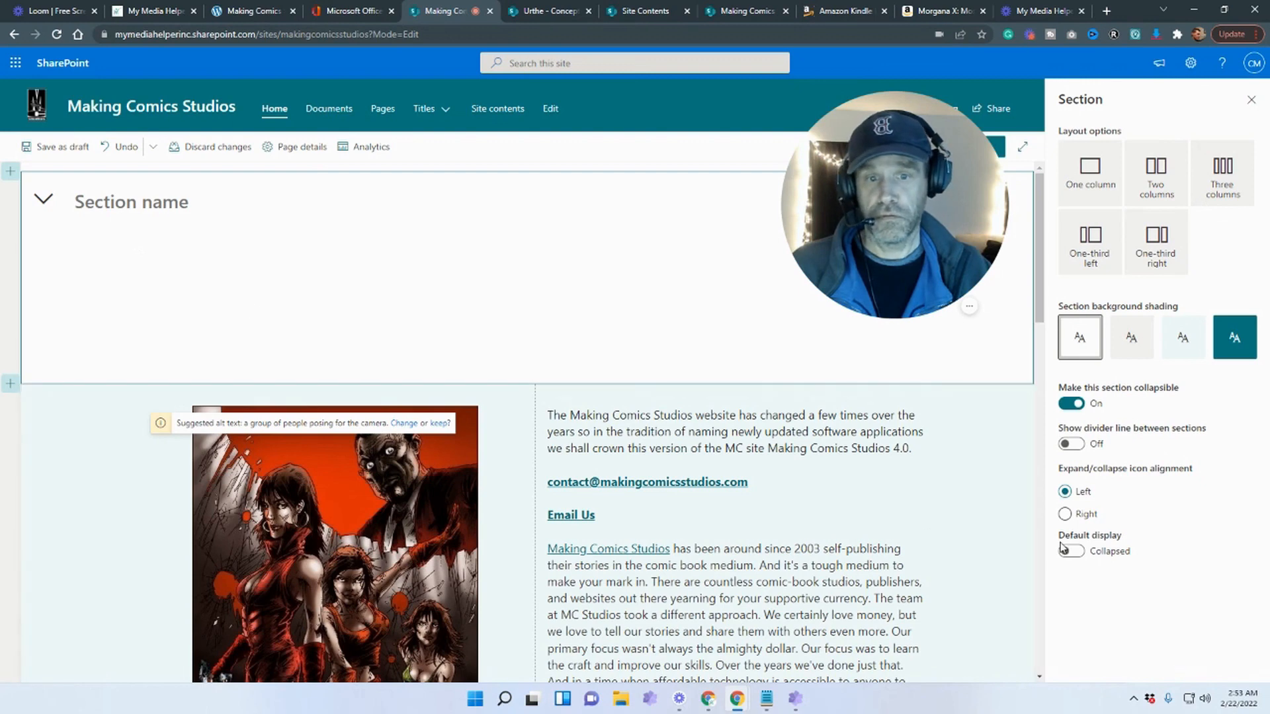
pyautogui.click(1080, 405)
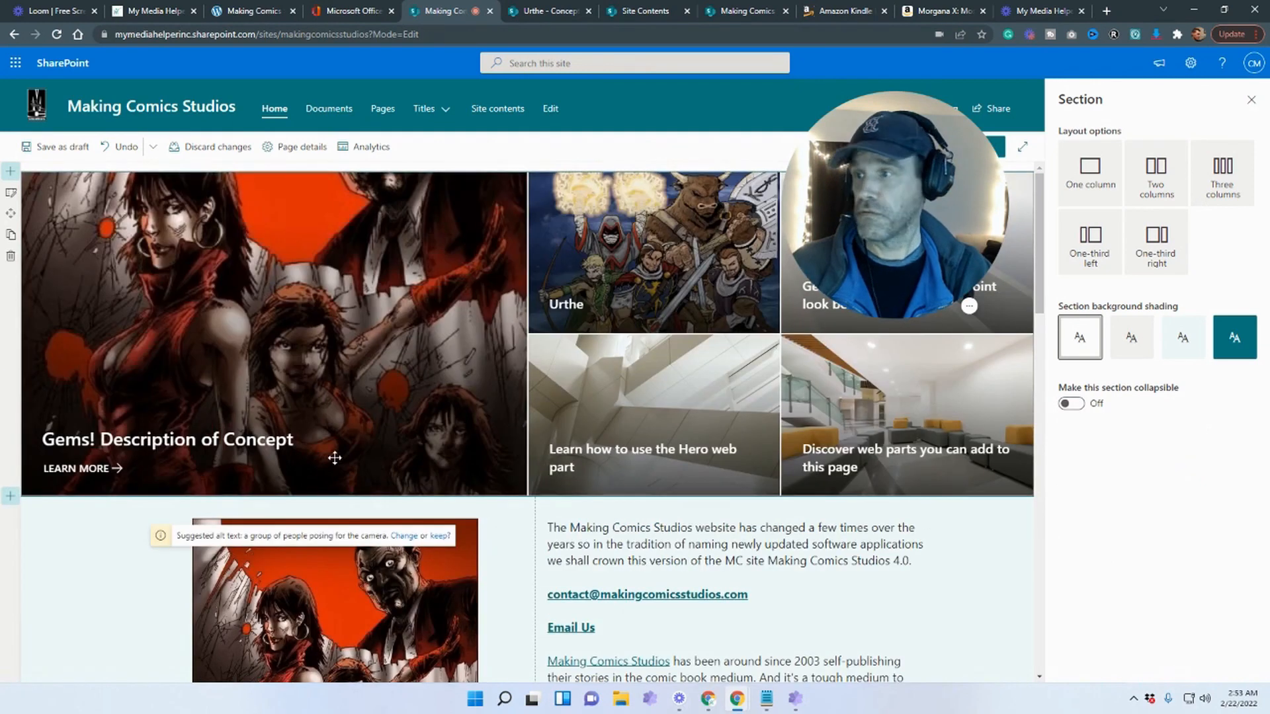
pyautogui.click(61, 147)
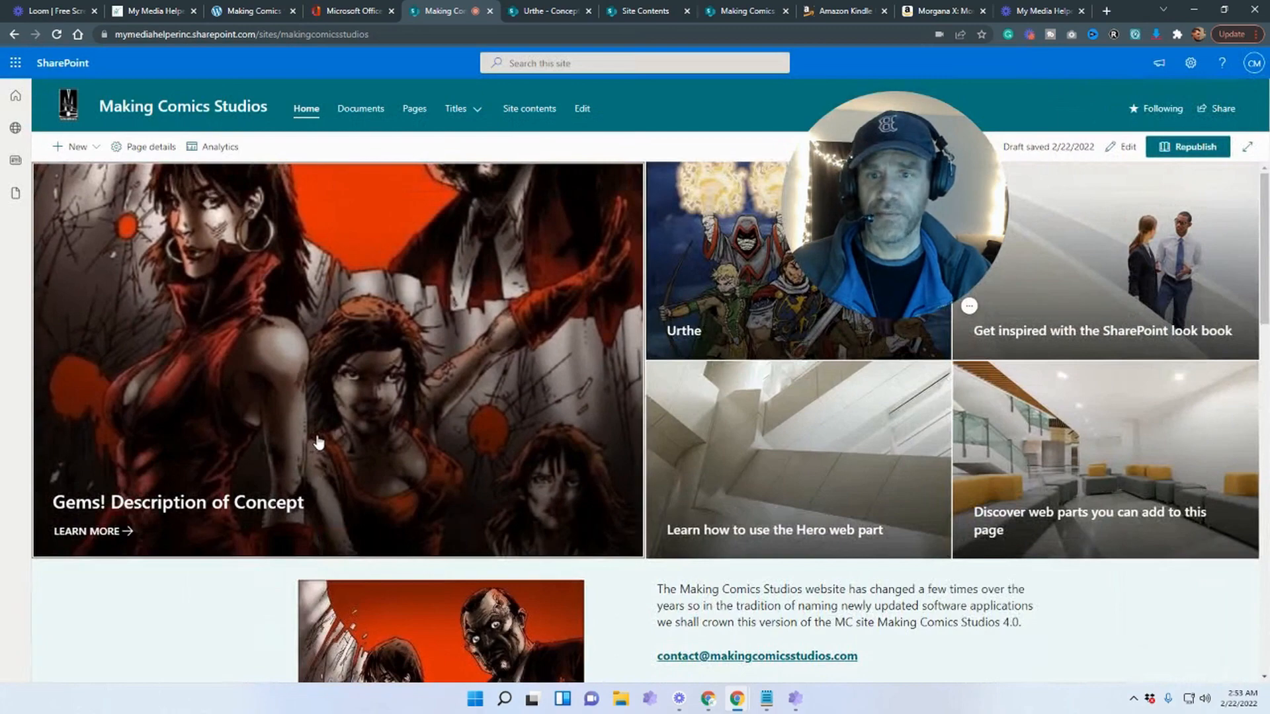
# Edit the home page, add a one-column section directly below the hero, and browse the web parts available for it
pyautogui.moveTo(910, 202); pyautogui.dragTo(218, 280)
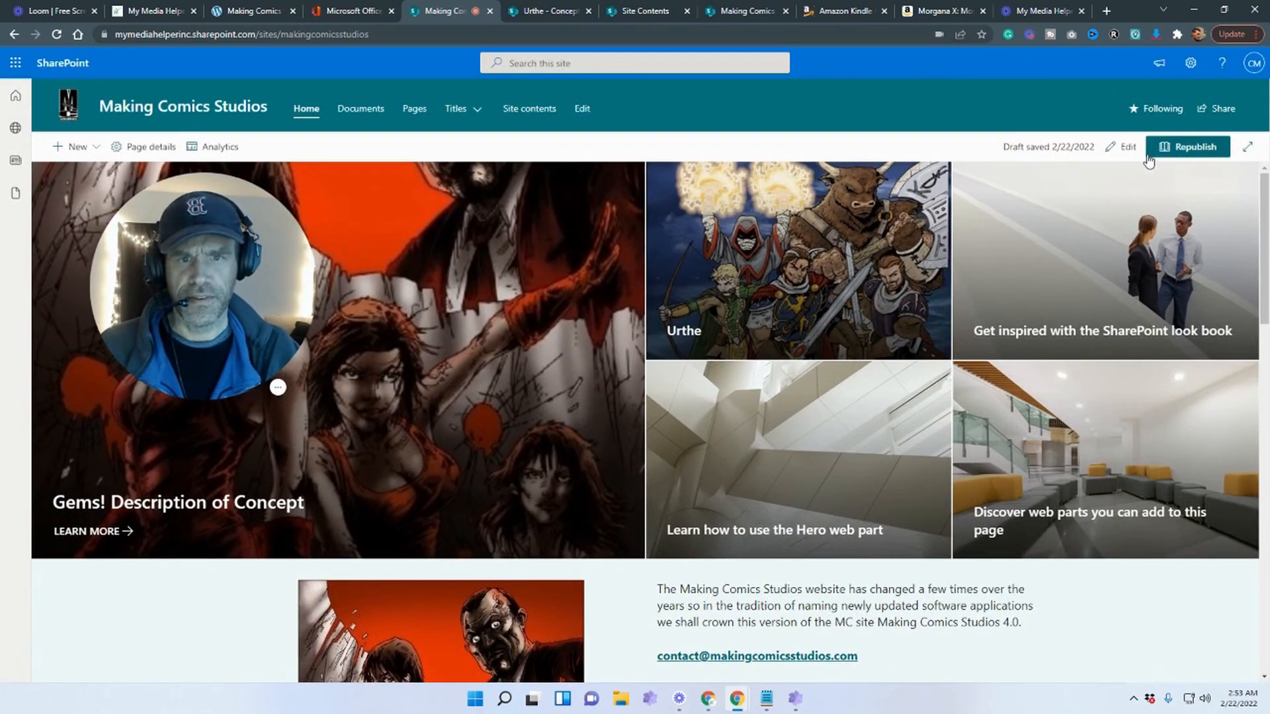
pyautogui.click(1122, 147)
pyautogui.scroll(-4, 886, 404)
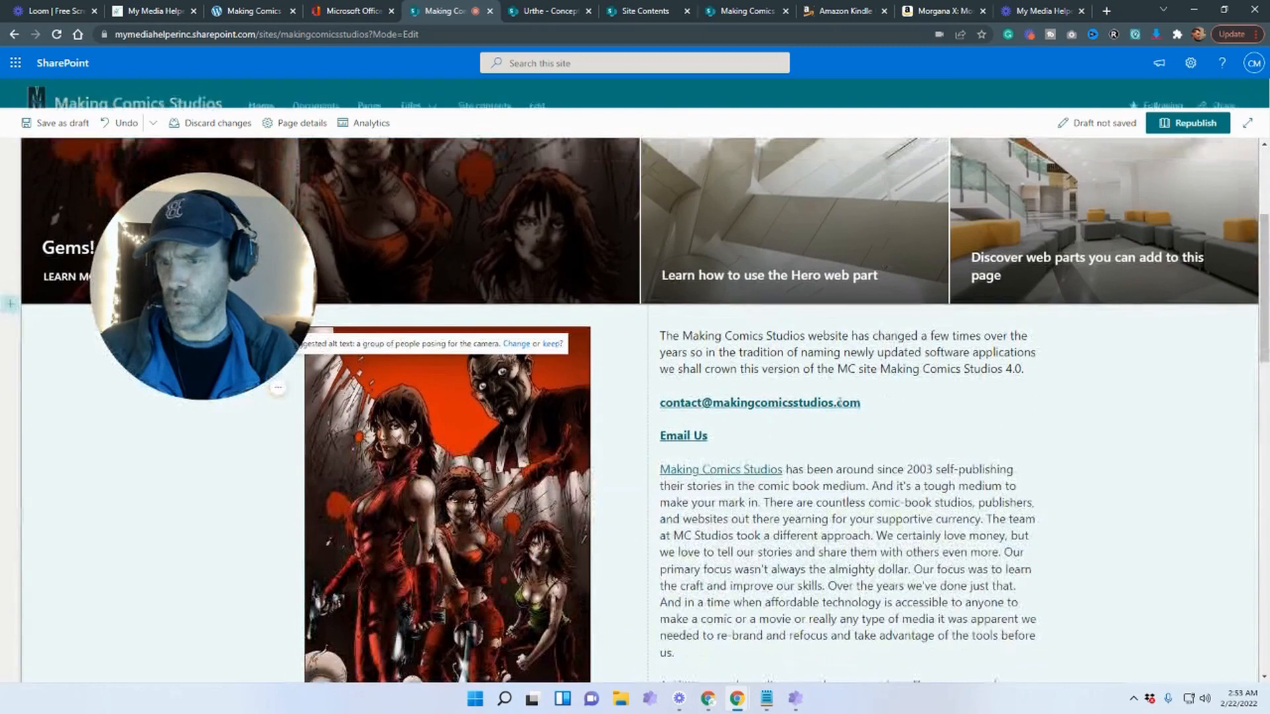
pyautogui.moveTo(209, 288); pyautogui.dragTo(1053, 211)
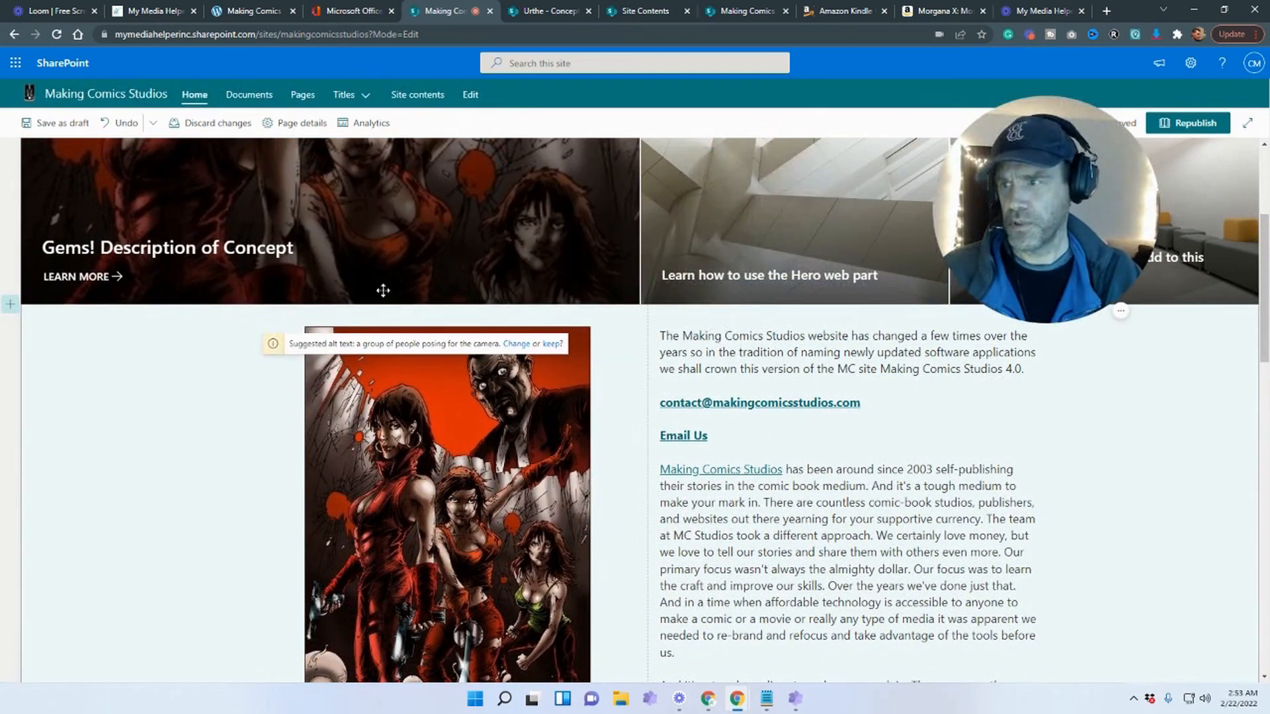
pyautogui.click(10, 306)
pyautogui.click(60, 353)
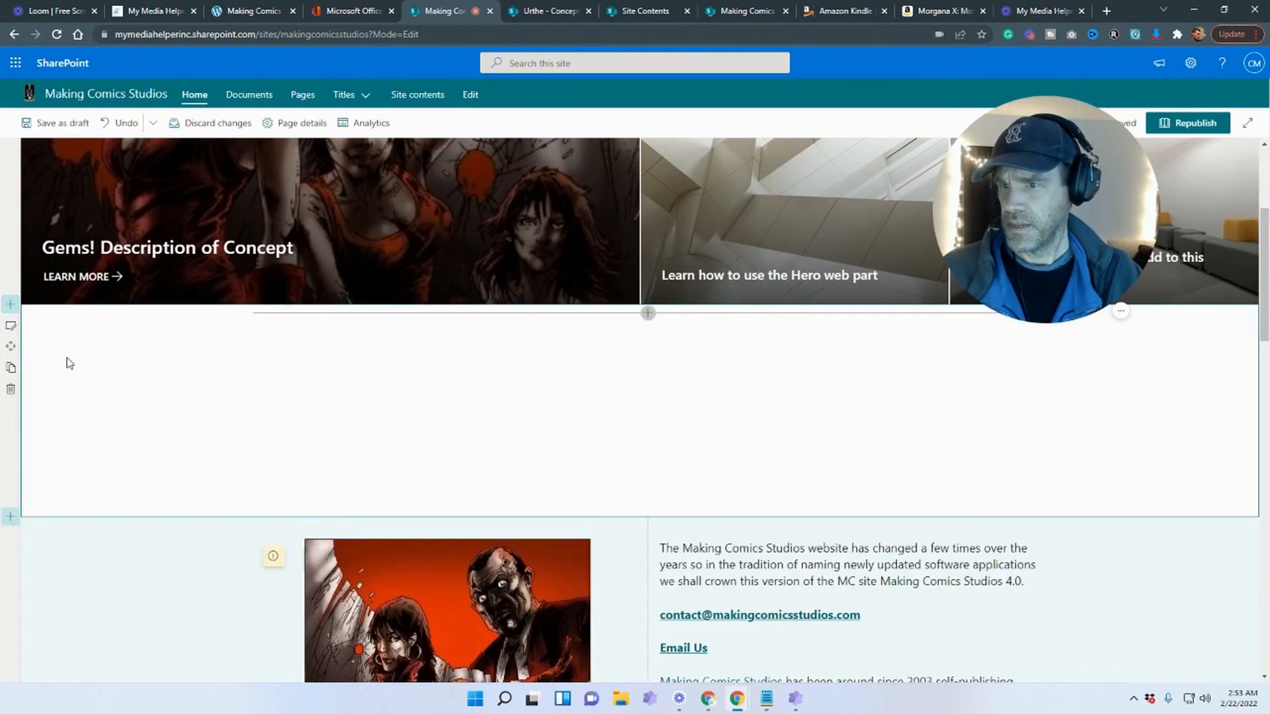
pyautogui.click(647, 313)
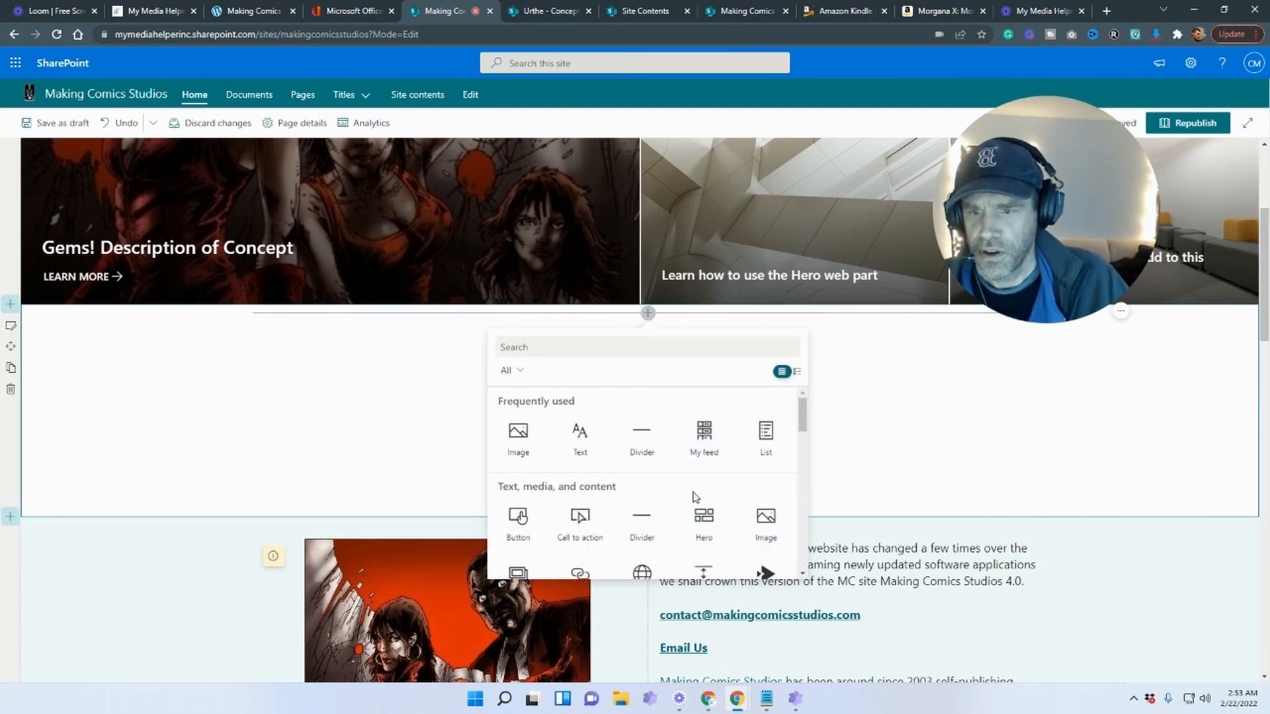
pyautogui.scroll(-1, 695, 498)
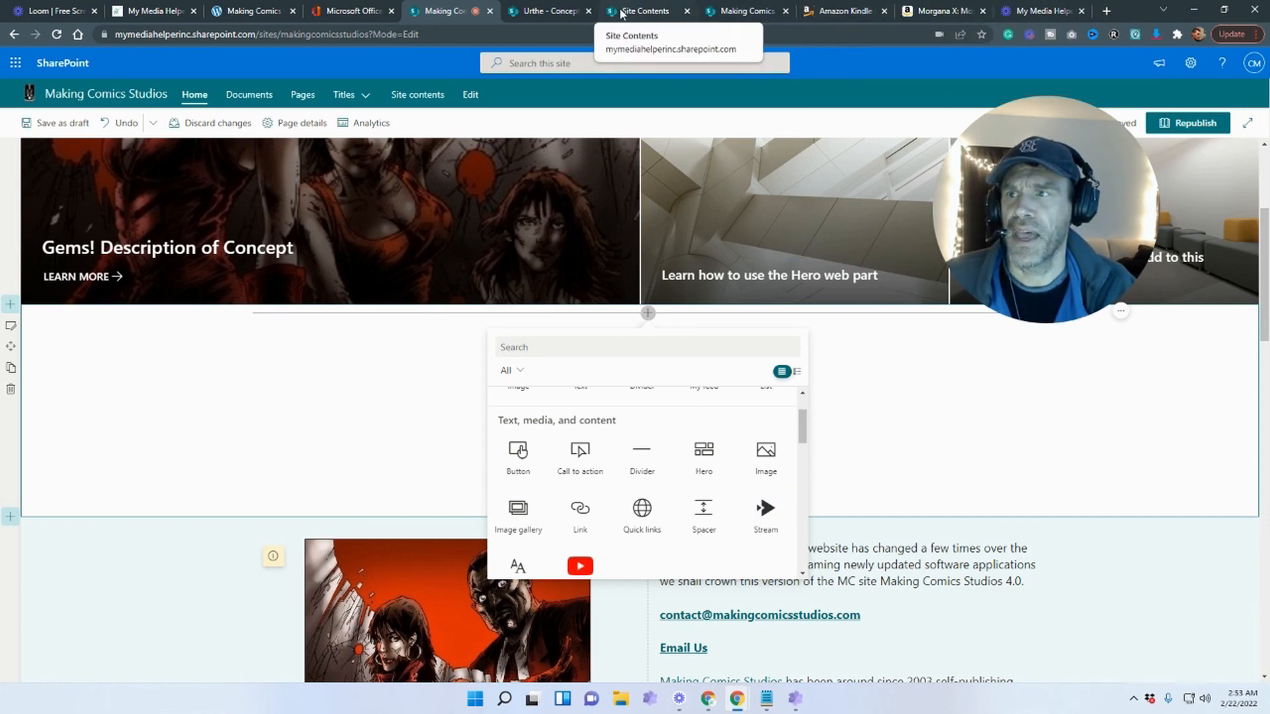
# Switch to the Office home page and open Microsoft Stream in a new browser tab
pyautogui.click(351, 12)
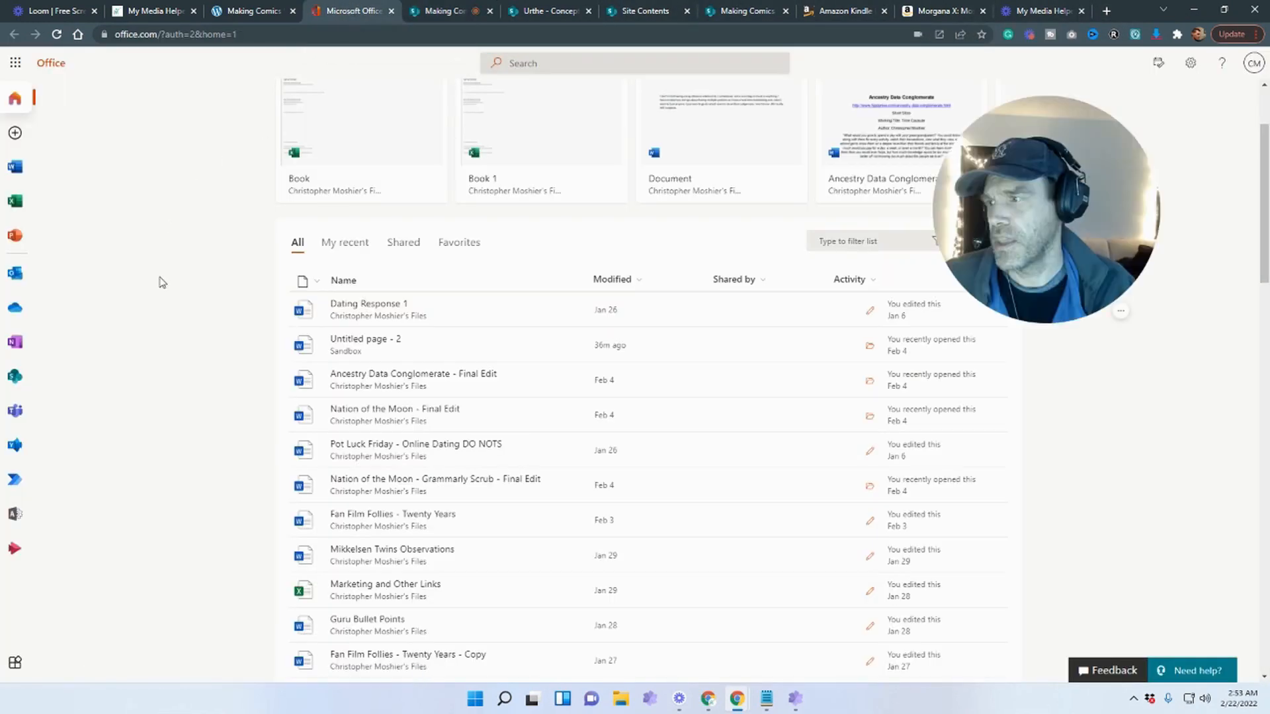
pyautogui.rightClick(14, 547)
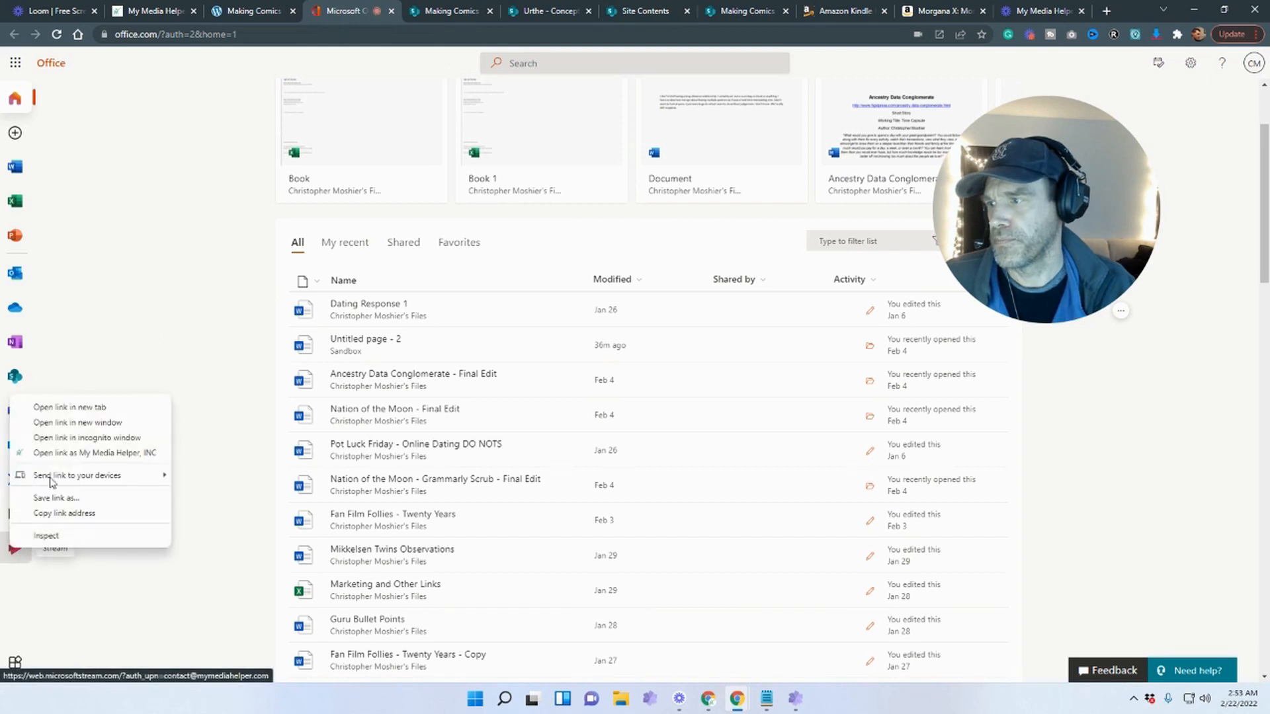
pyautogui.click(69, 408)
pyautogui.click(399, 13)
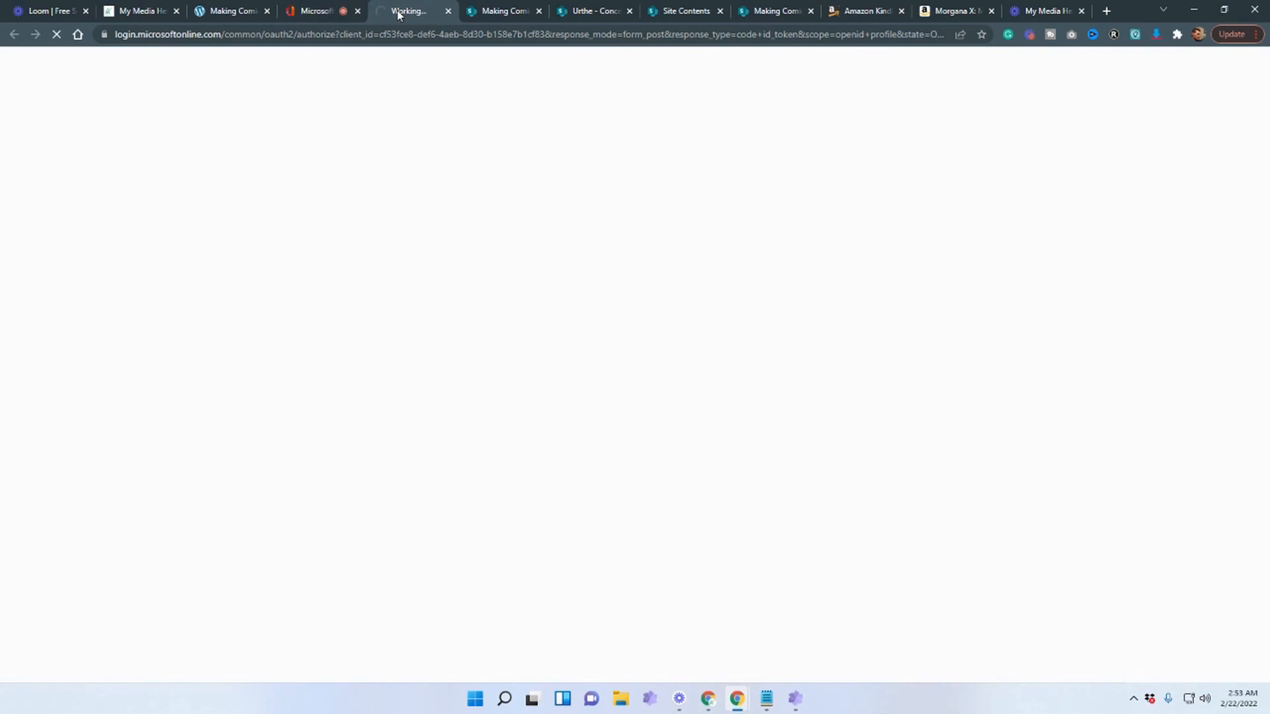
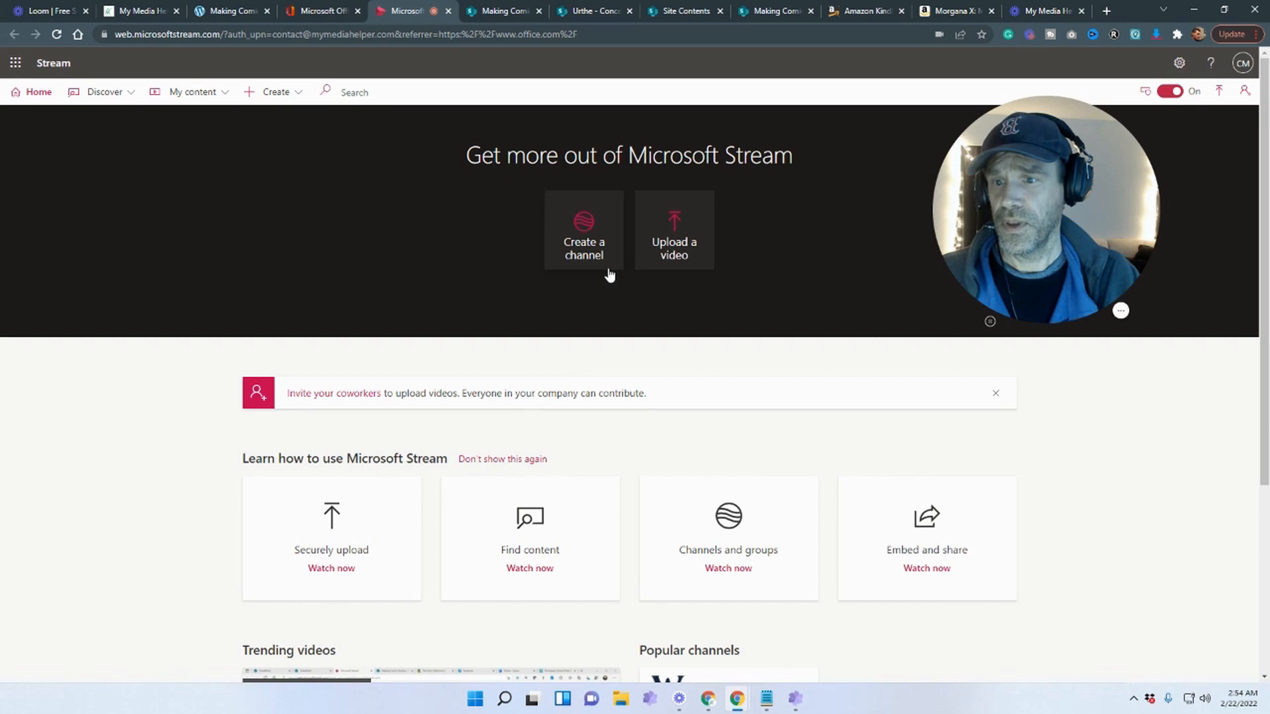
# Shrink the browser window and move it aside, and open Gems-Opening.mp4 from the desktop with Movies & TV
pyautogui.click(1223, 9)
pyautogui.click(1219, 8)
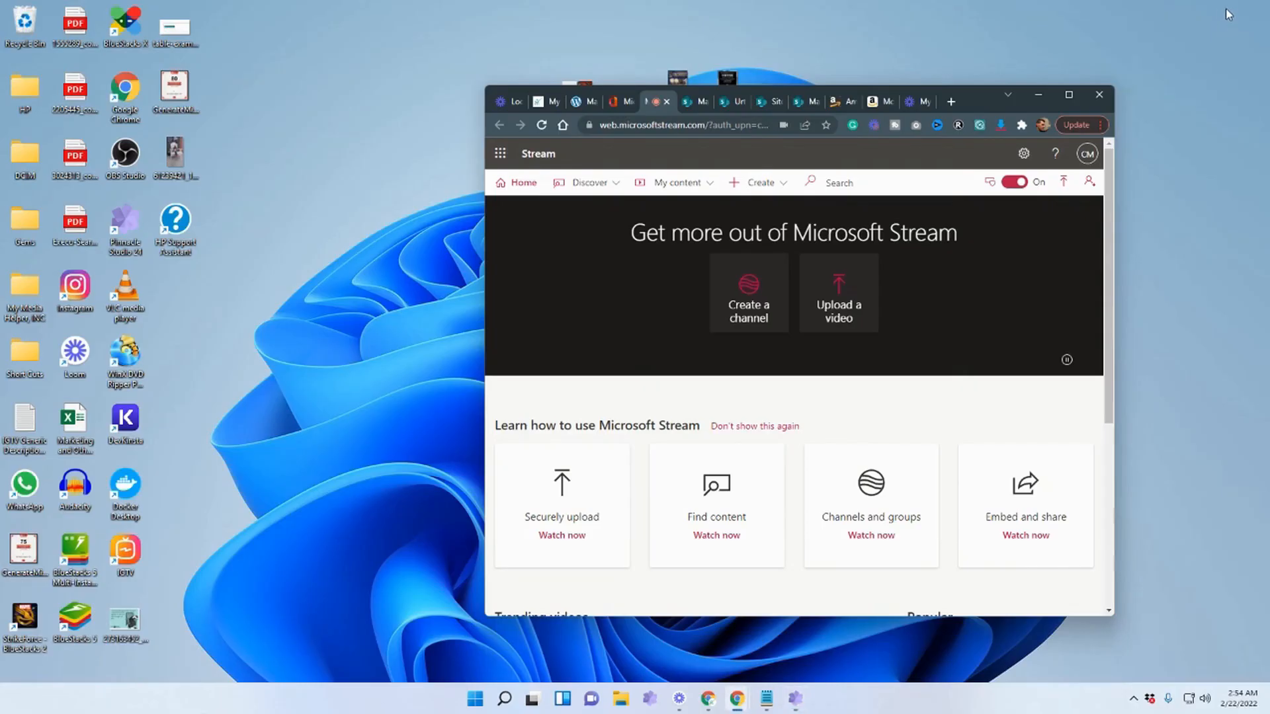
pyautogui.moveTo(971, 105); pyautogui.dragTo(414, 119)
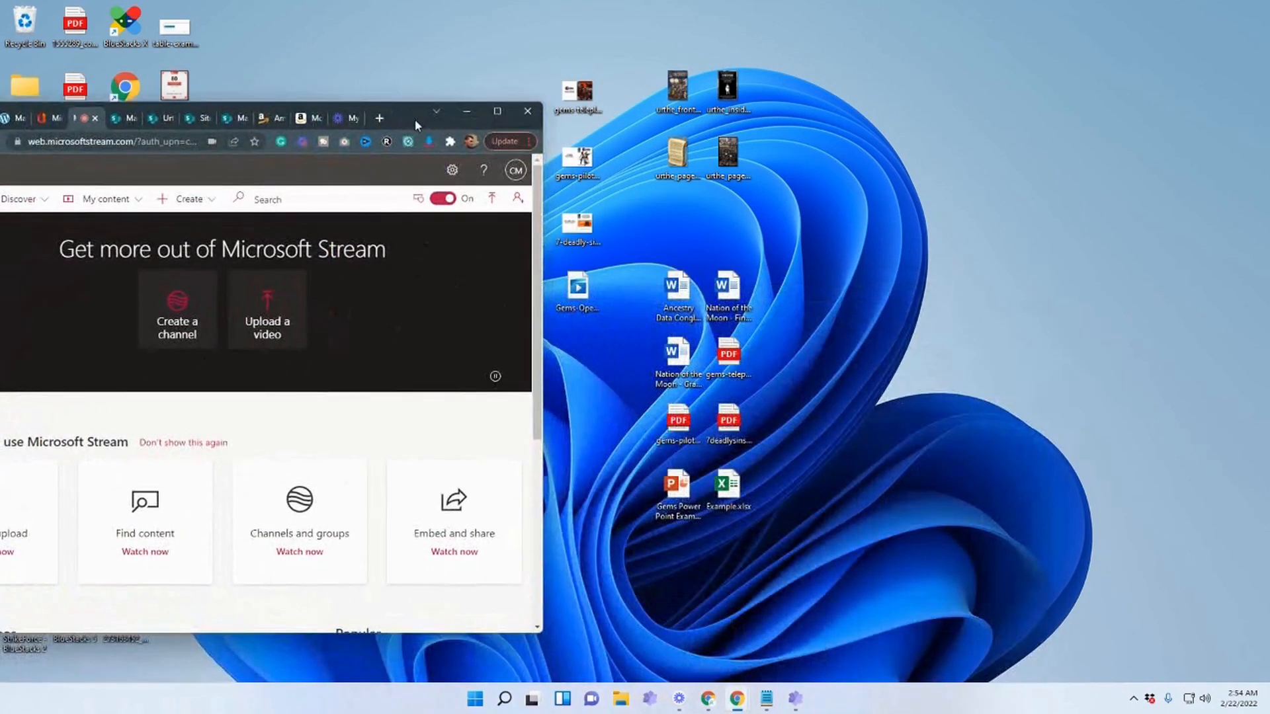
pyautogui.doubleClick(579, 296)
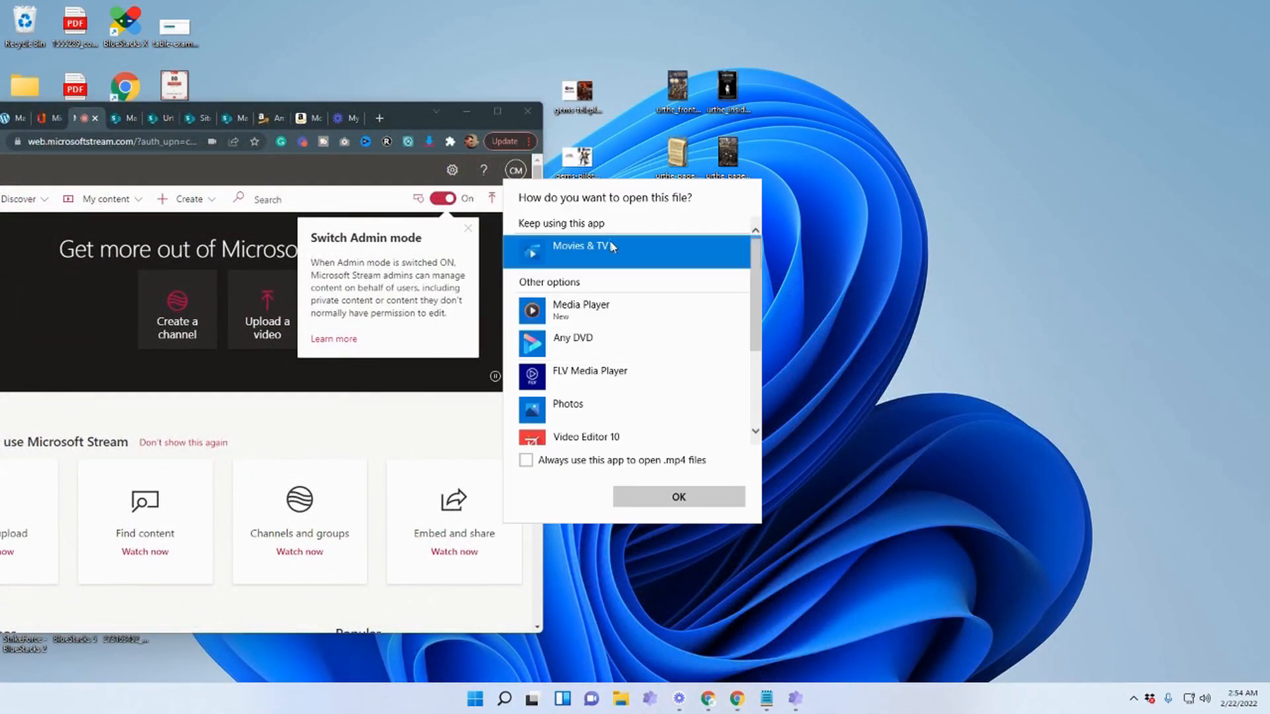
pyautogui.click(666, 496)
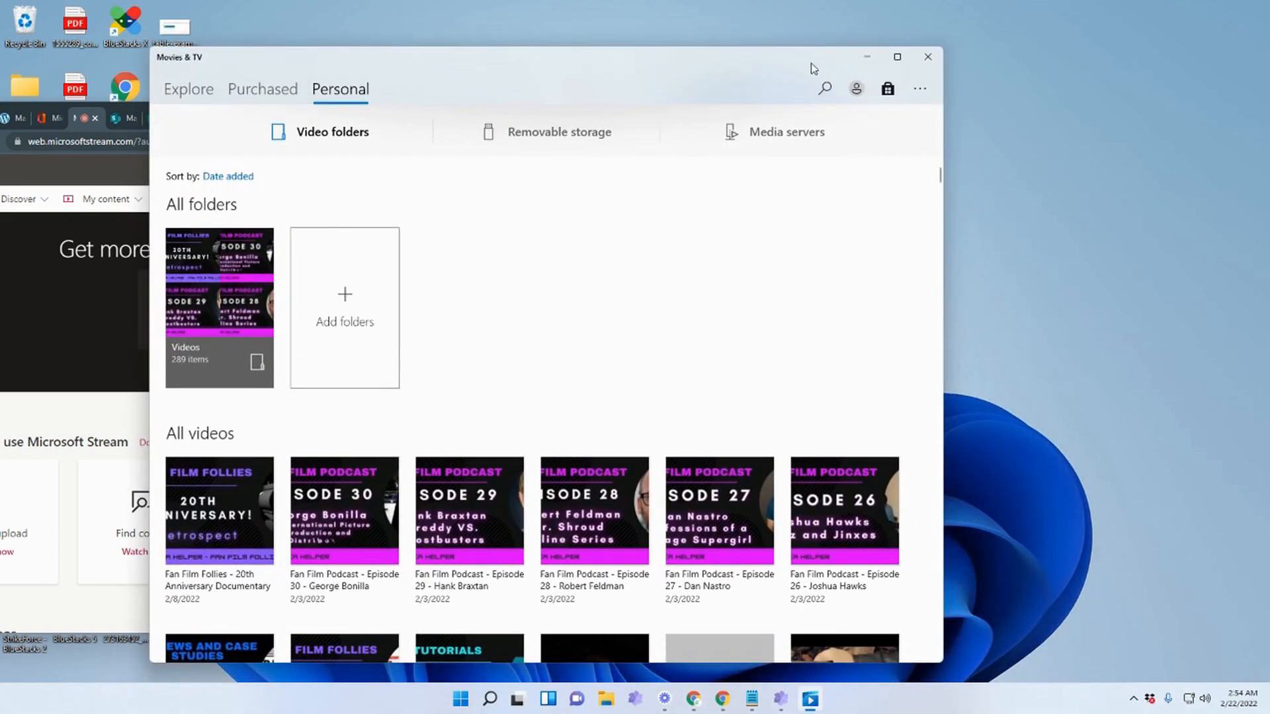
# Reopen Gems-Opening.mp4, watch it in a maximized Movies & TV window, and leave the playback
pyautogui.moveTo(814, 69); pyautogui.dragTo(404, 83)
pyautogui.doubleClick(579, 291)
pyautogui.moveTo(393, 70); pyautogui.dragTo(840, 53)
pyautogui.click(933, 51)
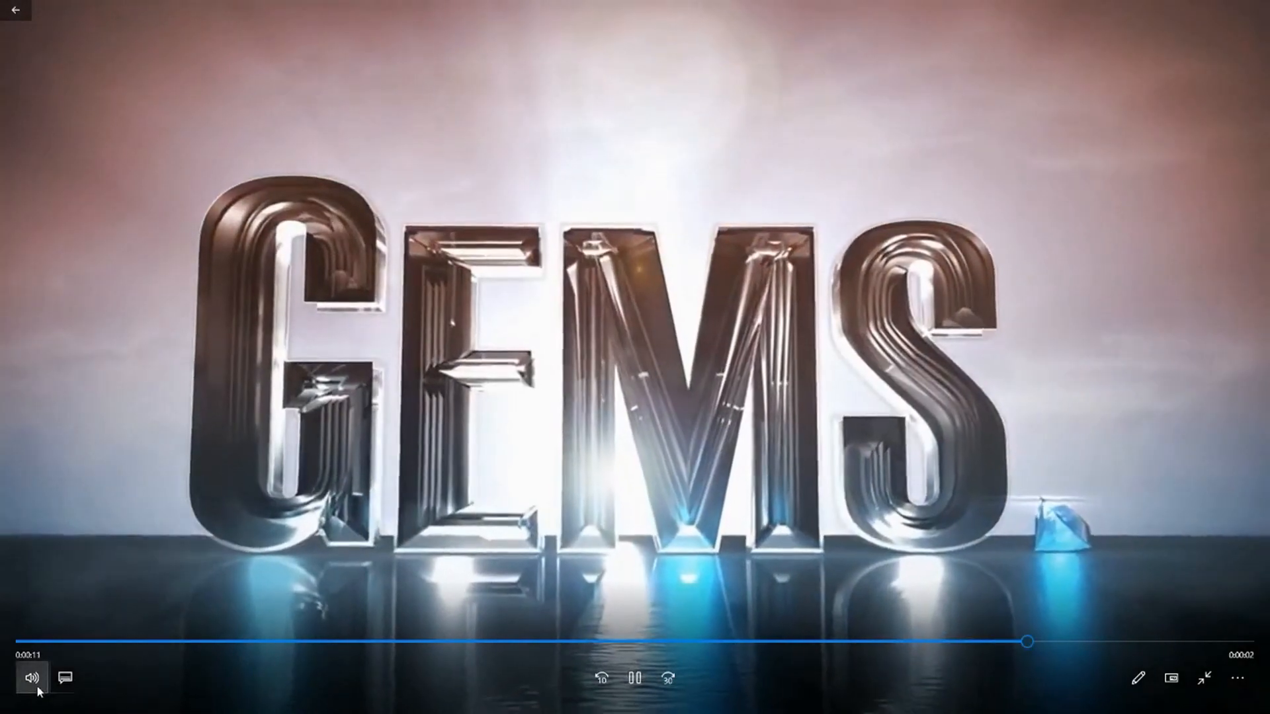
pyautogui.click(22, 12)
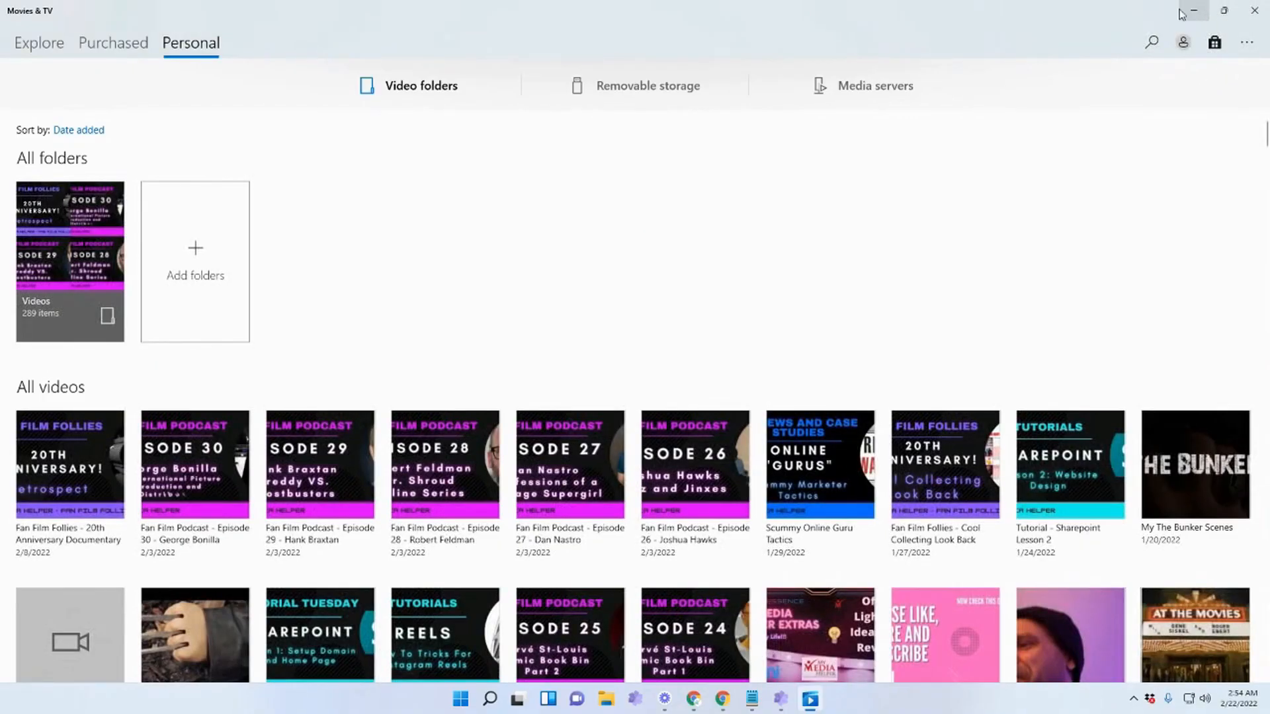
# Move Gems-Opening.mp4 to an empty area of the desktop and return to Microsoft Stream in a maximized browser window
pyautogui.click(1192, 12)
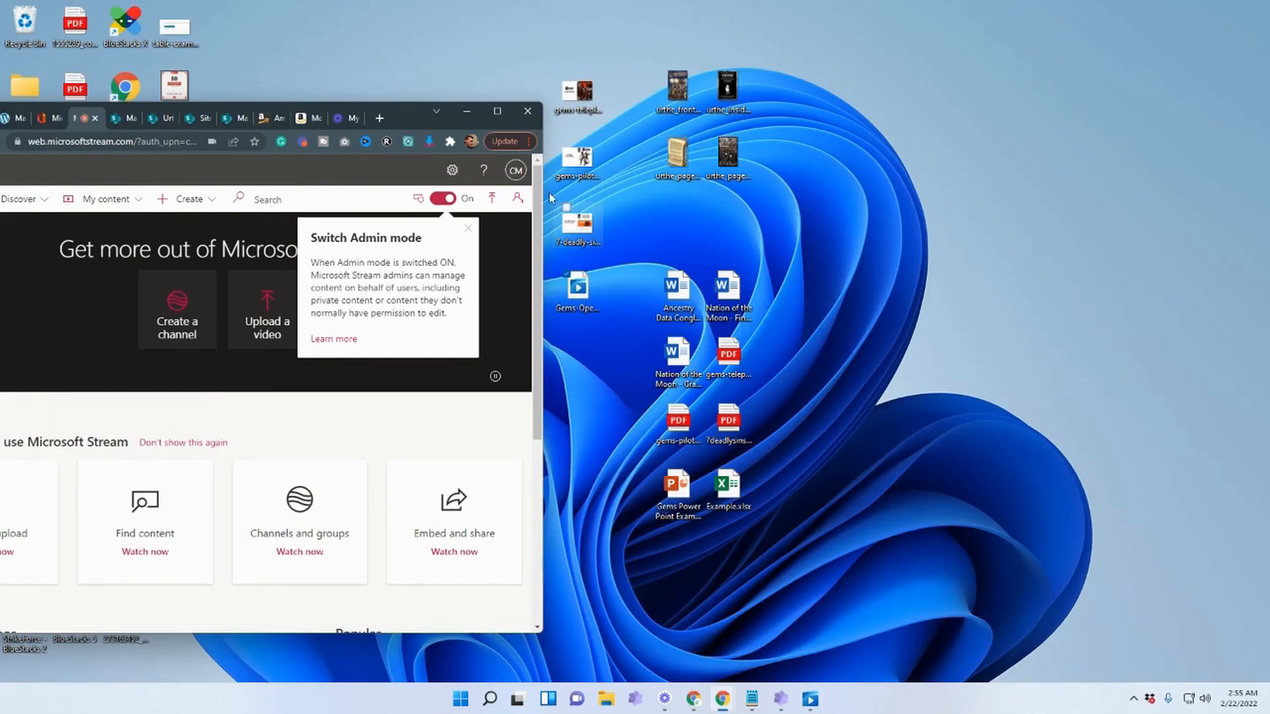
pyautogui.moveTo(577, 290); pyautogui.dragTo(842, 207)
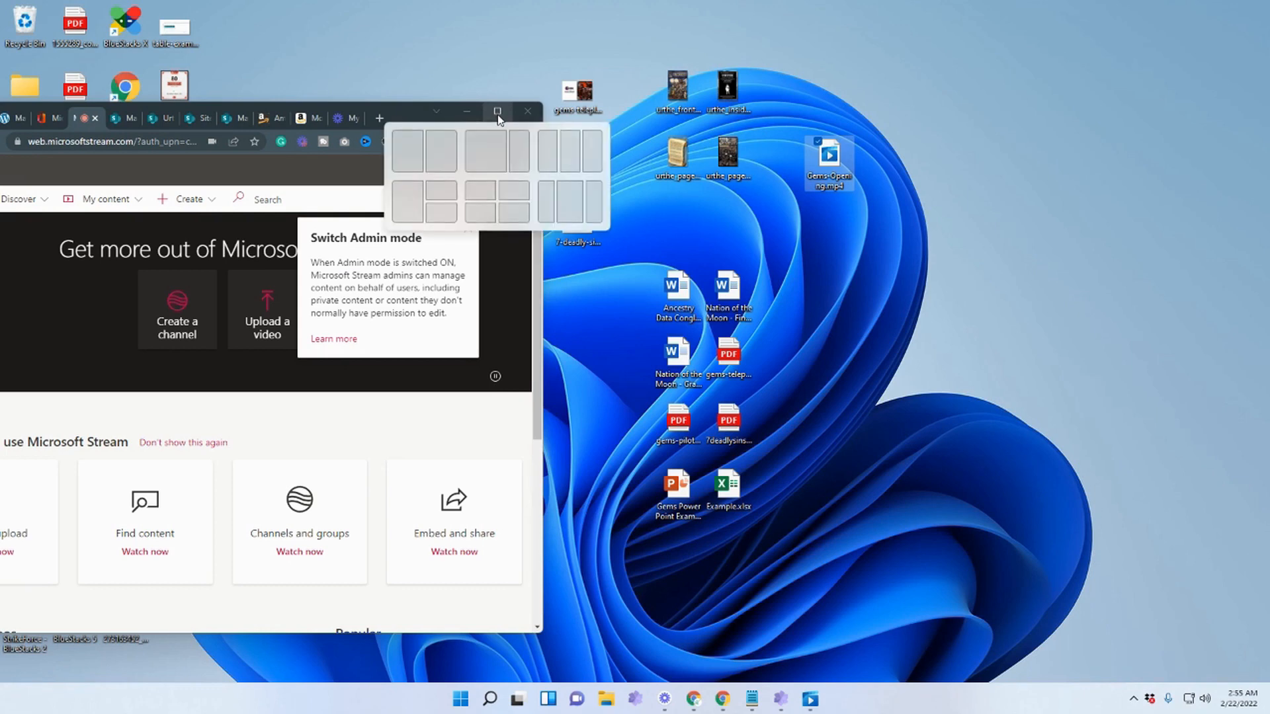
pyautogui.click(497, 112)
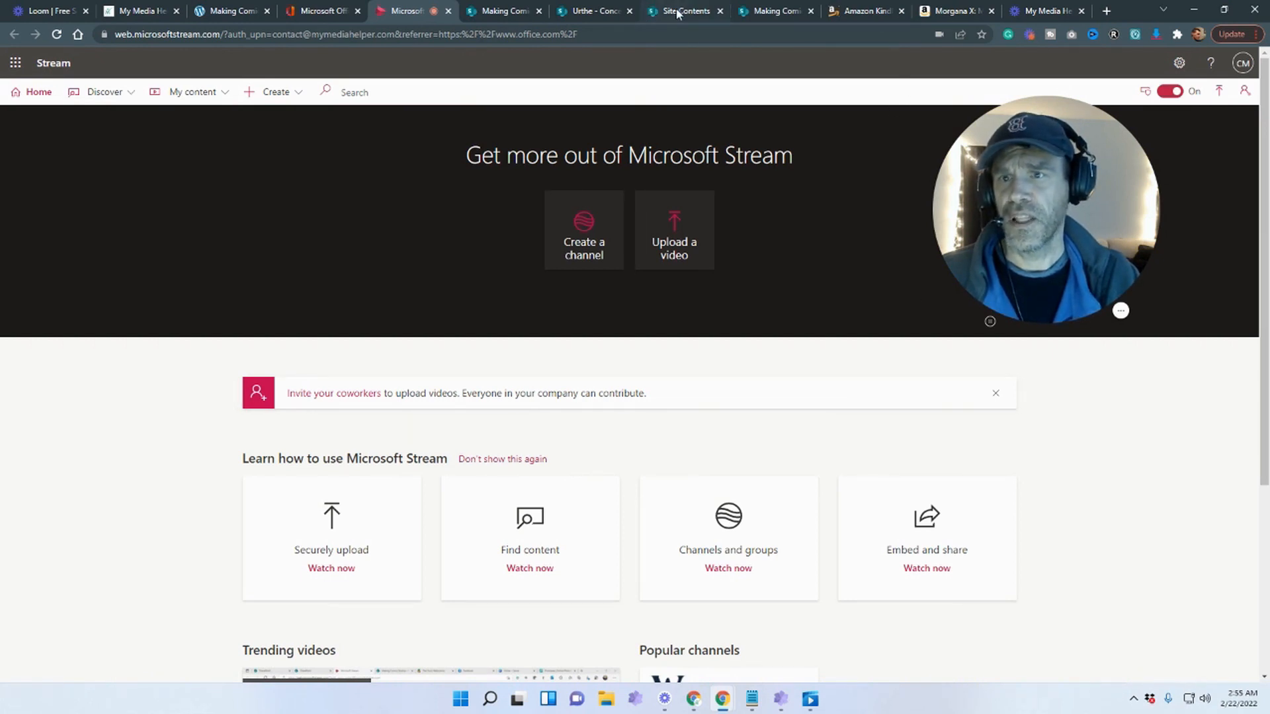
# Open the Documents library from the Making Comics Studios site contents
pyautogui.click(651, 12)
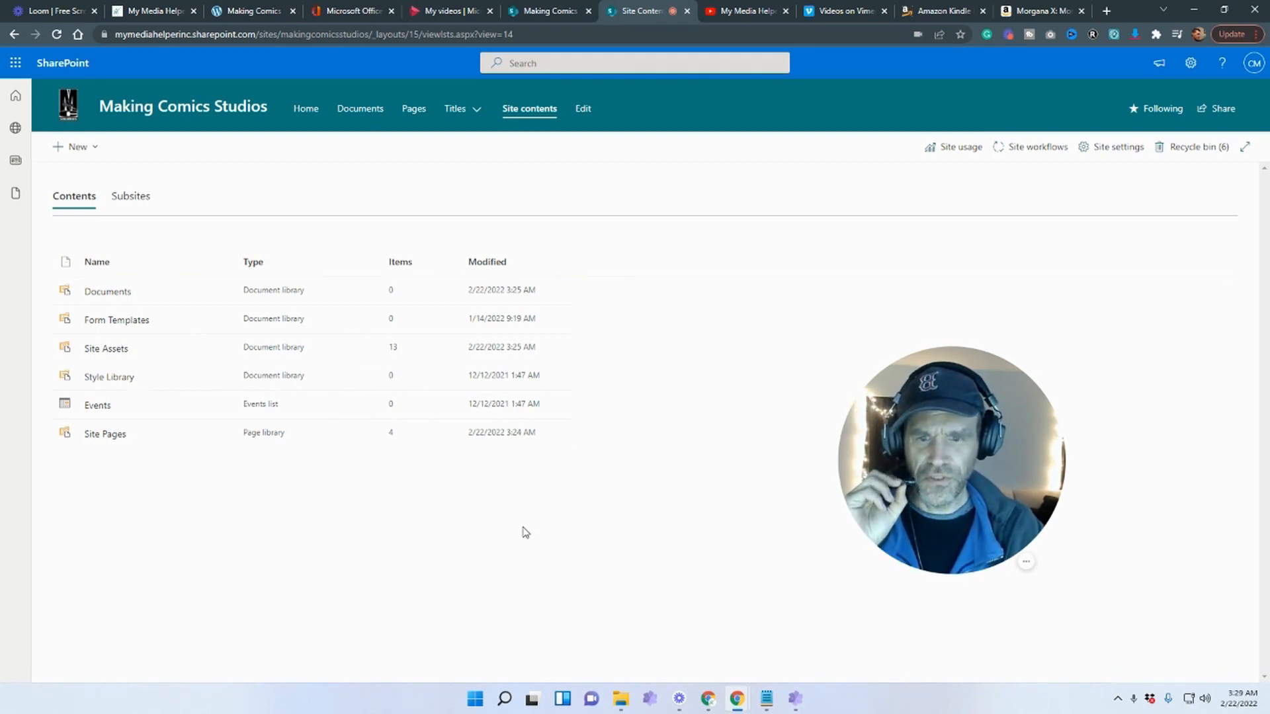
pyautogui.click(114, 298)
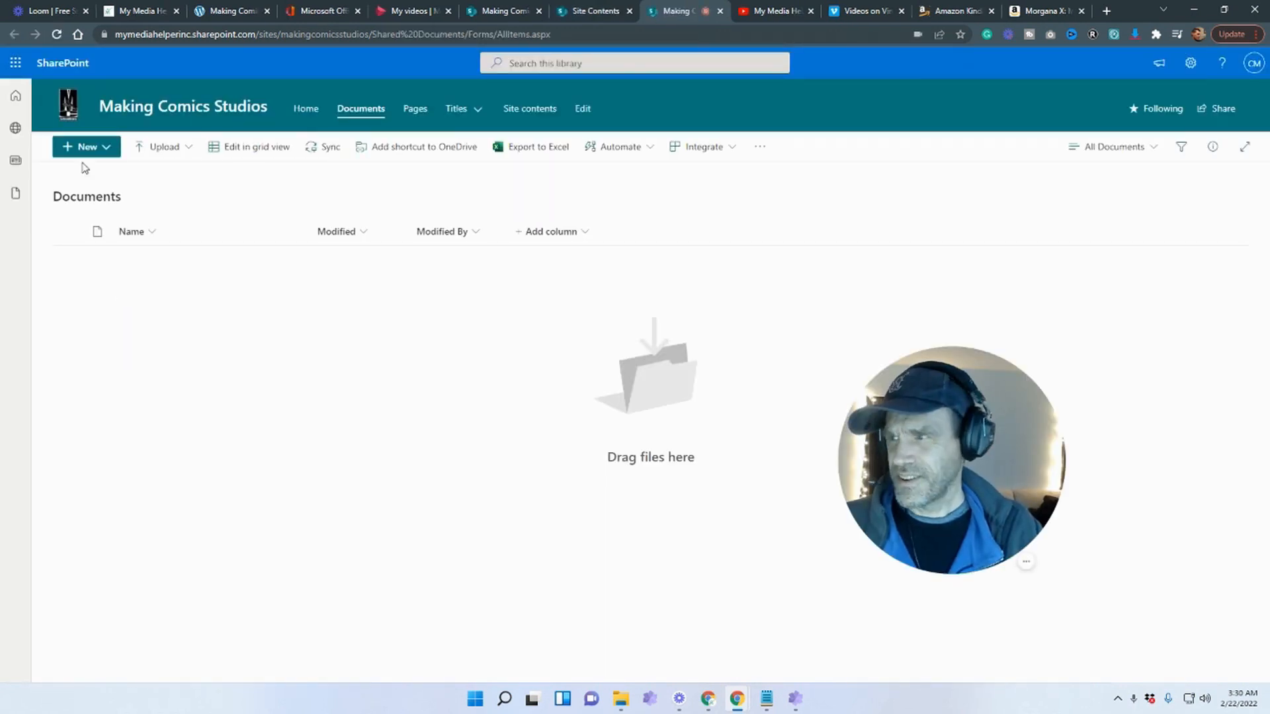
# Create a folder named Gems in the Documents library
pyautogui.click(99, 150)
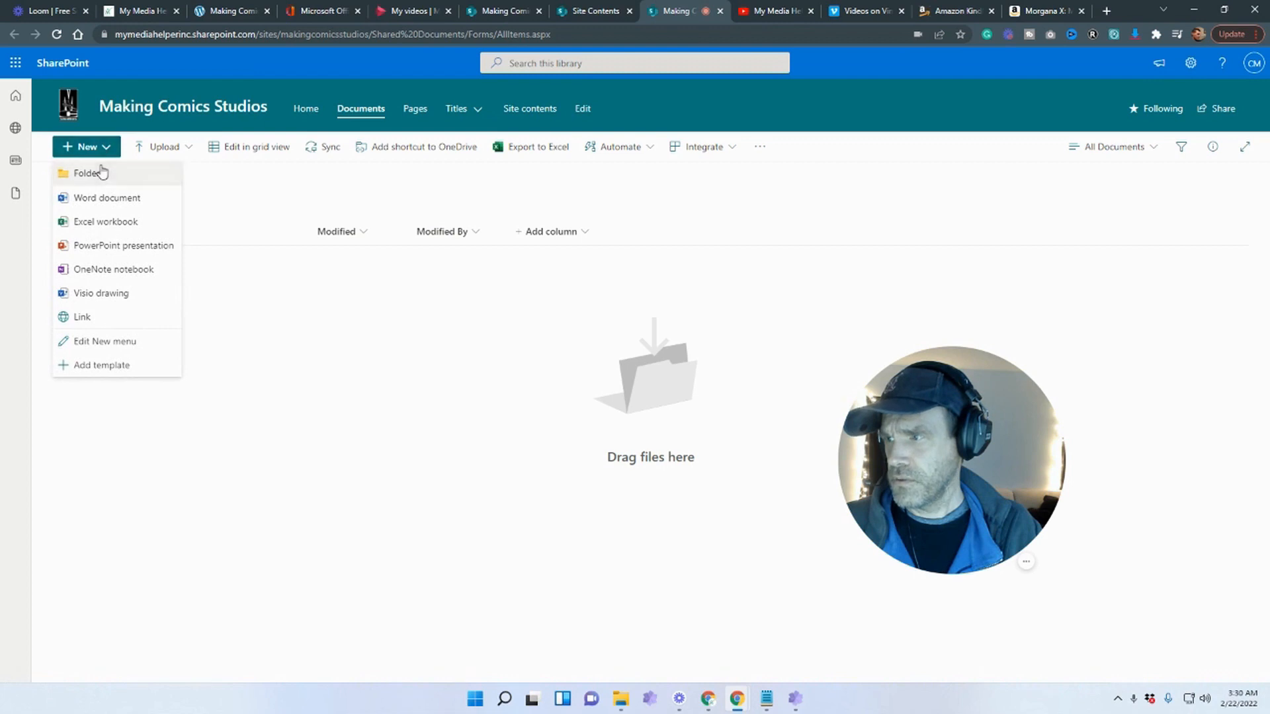
pyautogui.click(95, 172)
pyautogui.click(619, 360)
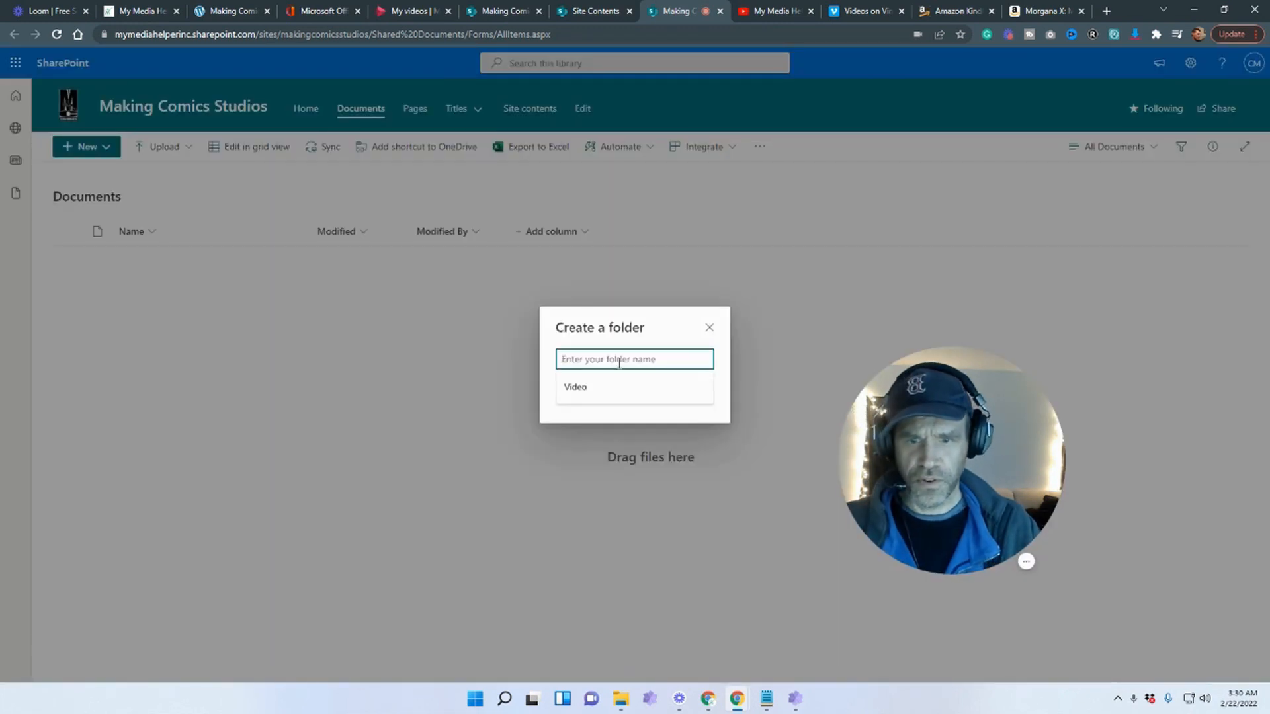
pyautogui.write('Gems')
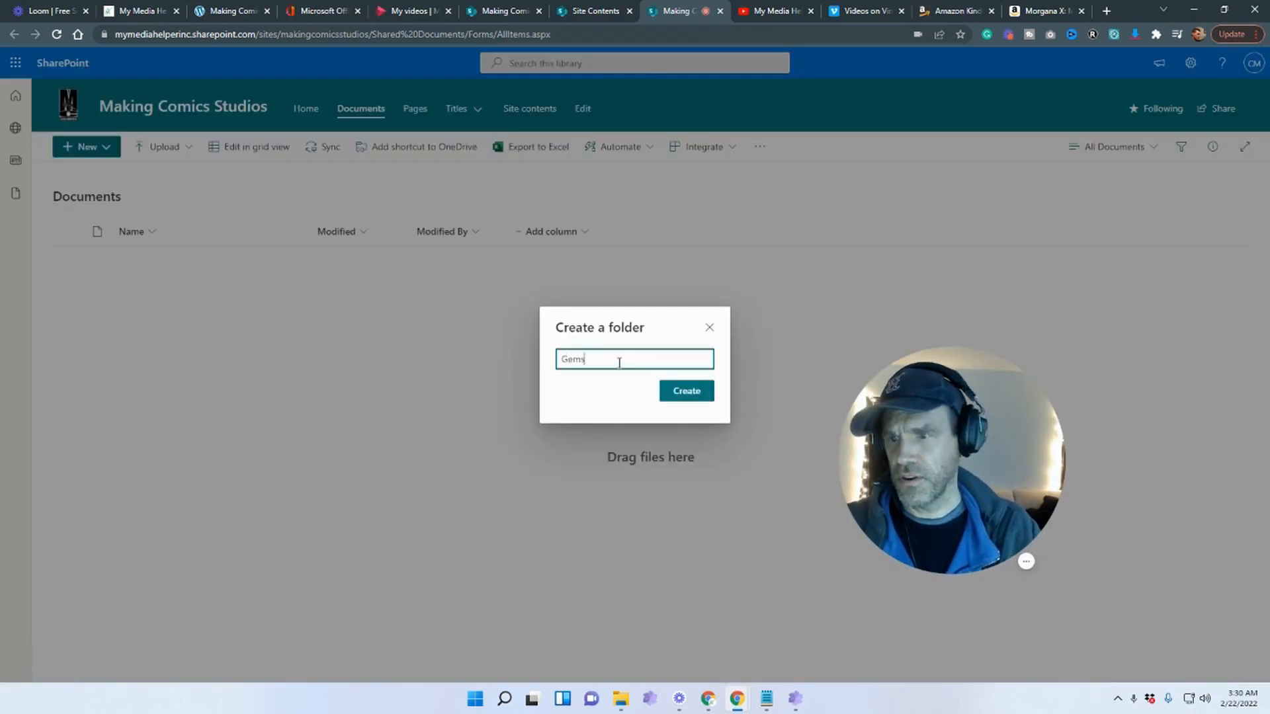
pyautogui.click(685, 404)
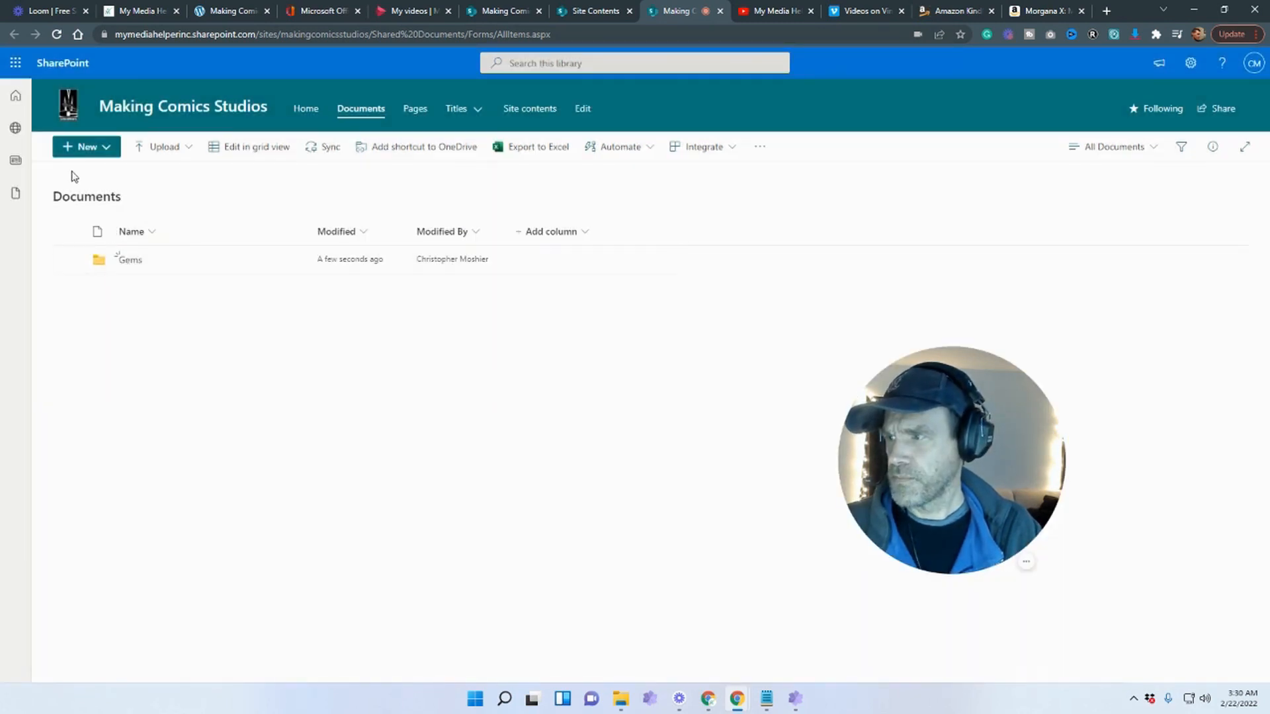
# Create a second folder named Urthe in the Documents library
pyautogui.click(76, 149)
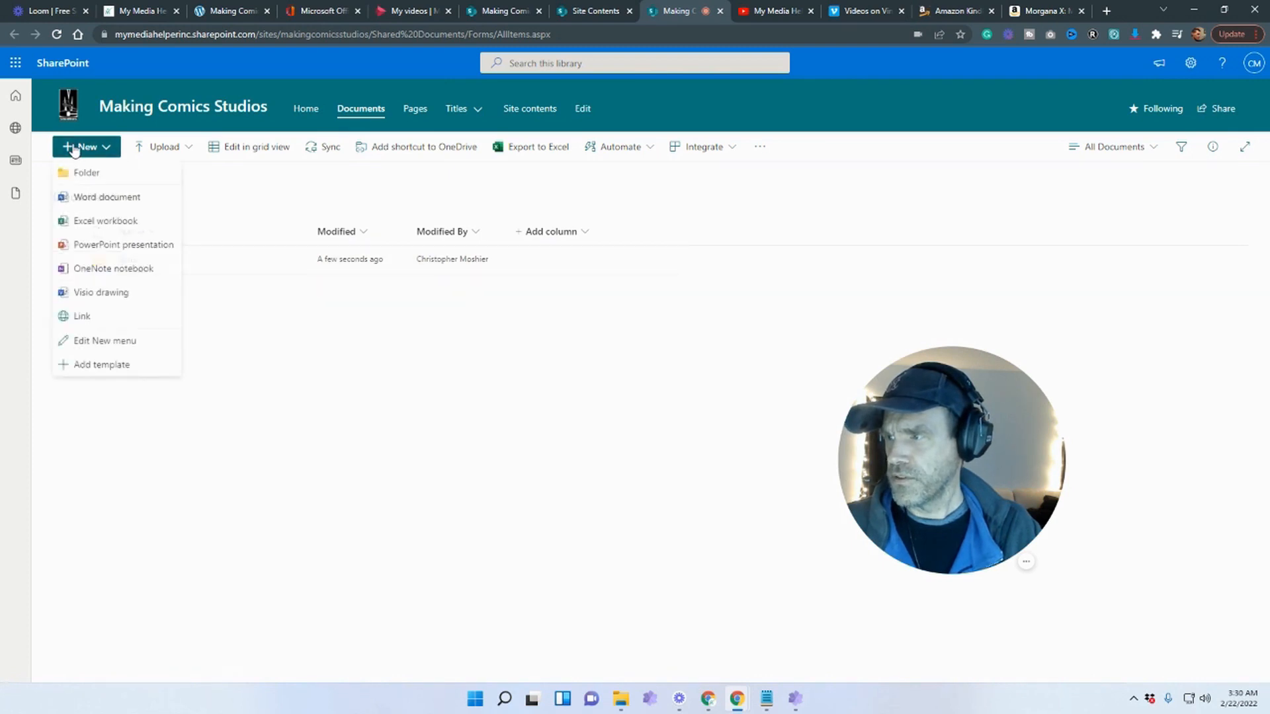
pyautogui.click(80, 174)
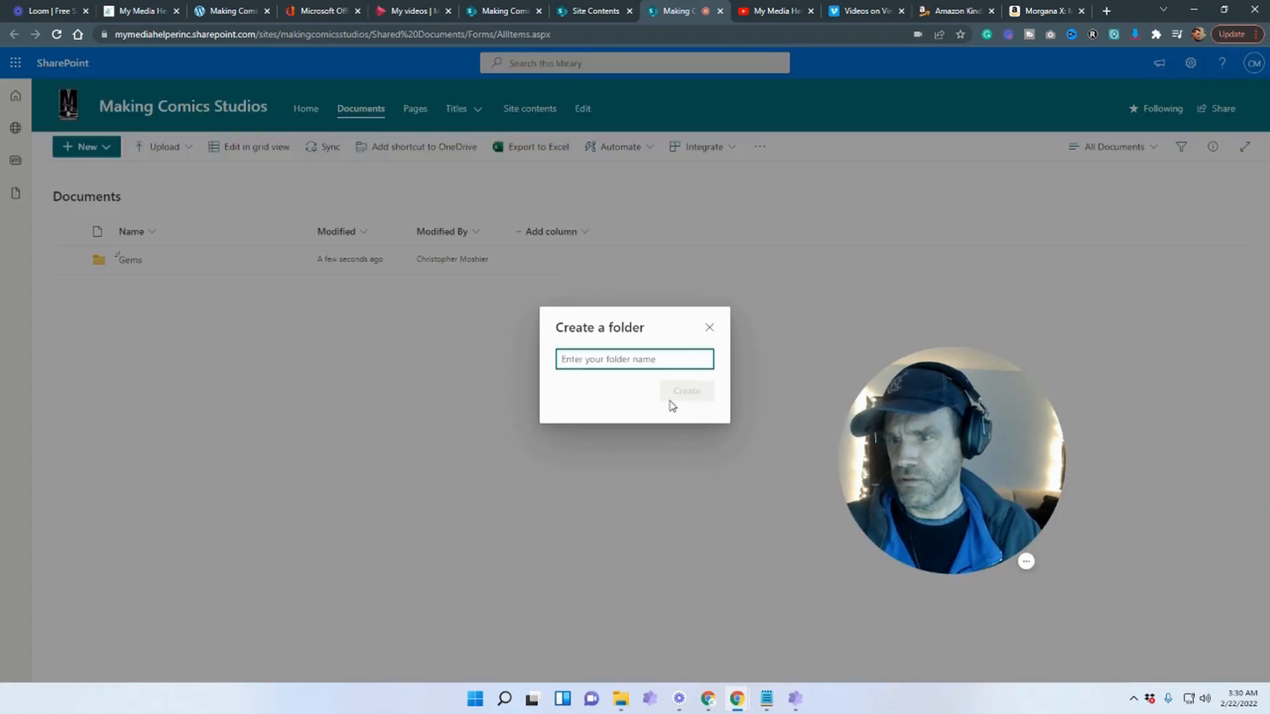
pyautogui.write('Urthe')
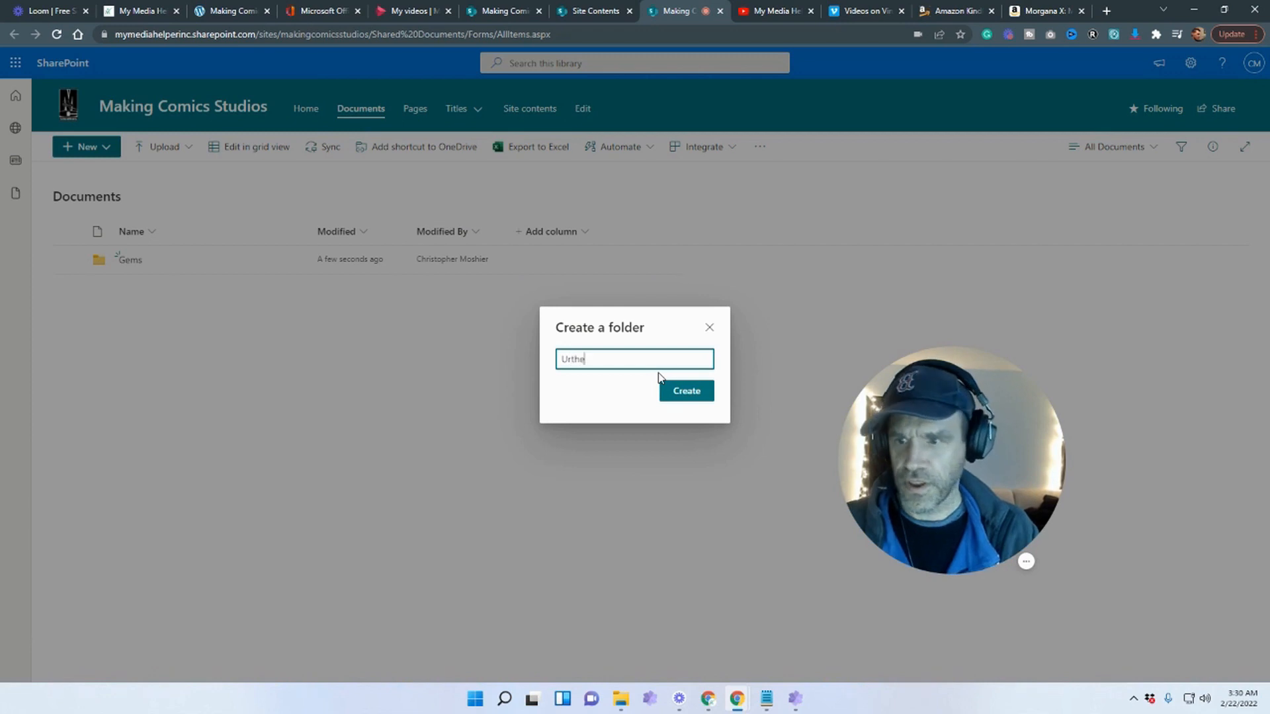
pyautogui.click(691, 400)
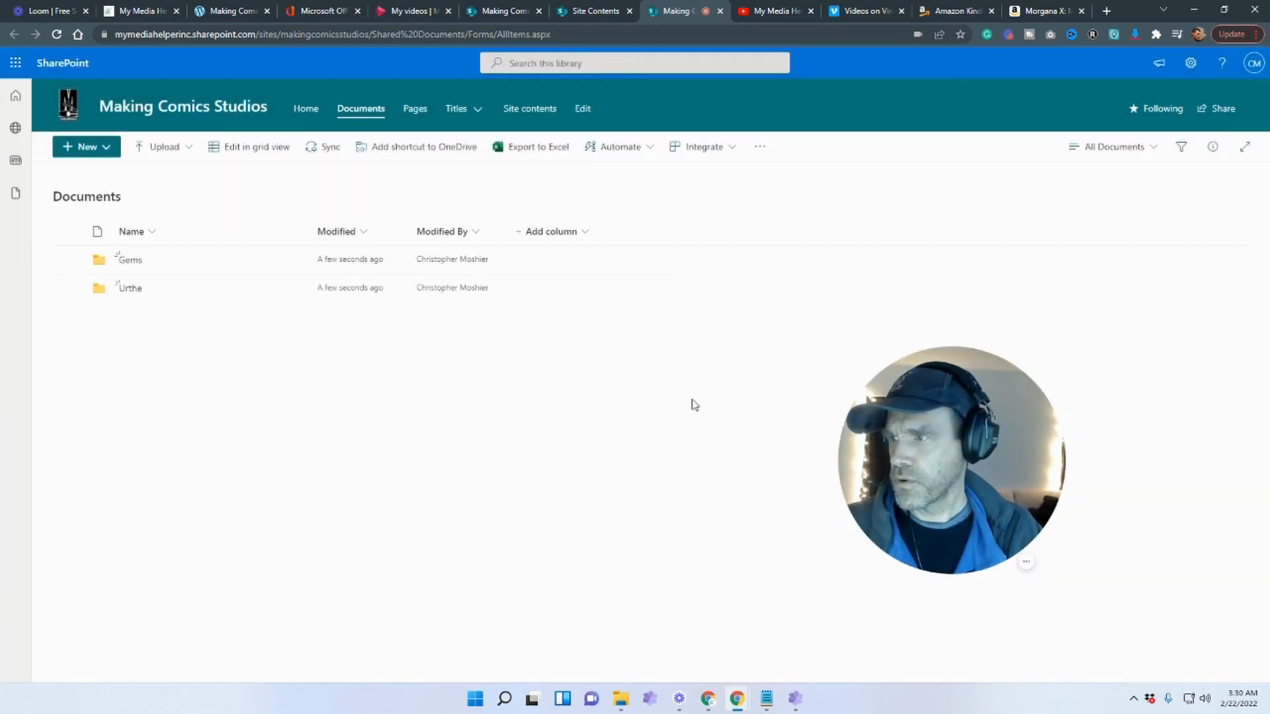
# Create a subfolder named Video inside the Gems folder of the Documents library
pyautogui.click(129, 261)
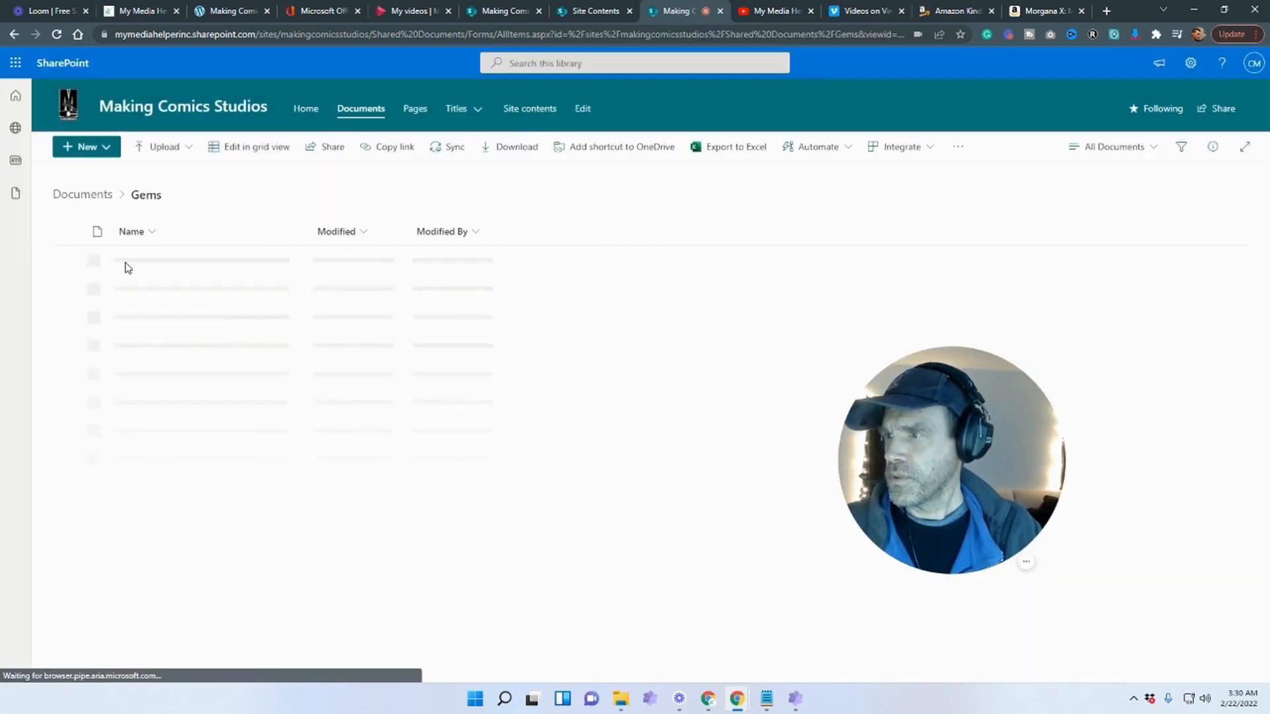
pyautogui.click(87, 148)
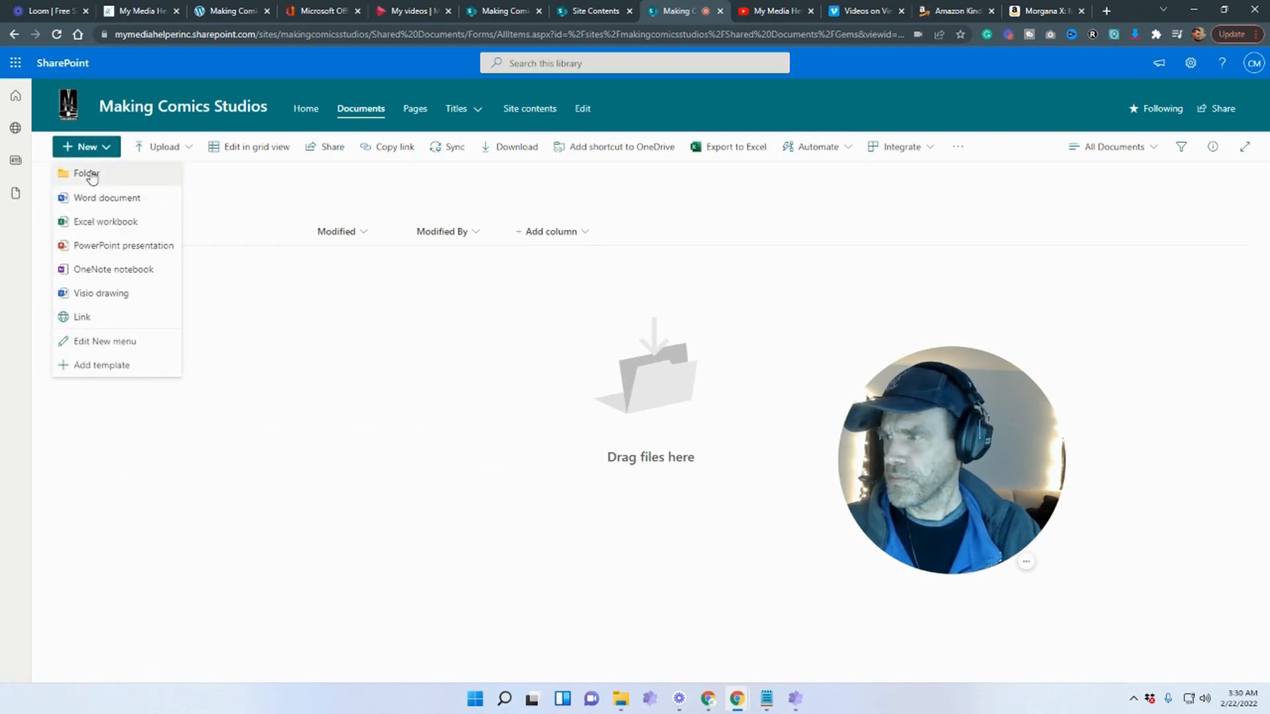
pyautogui.click(87, 174)
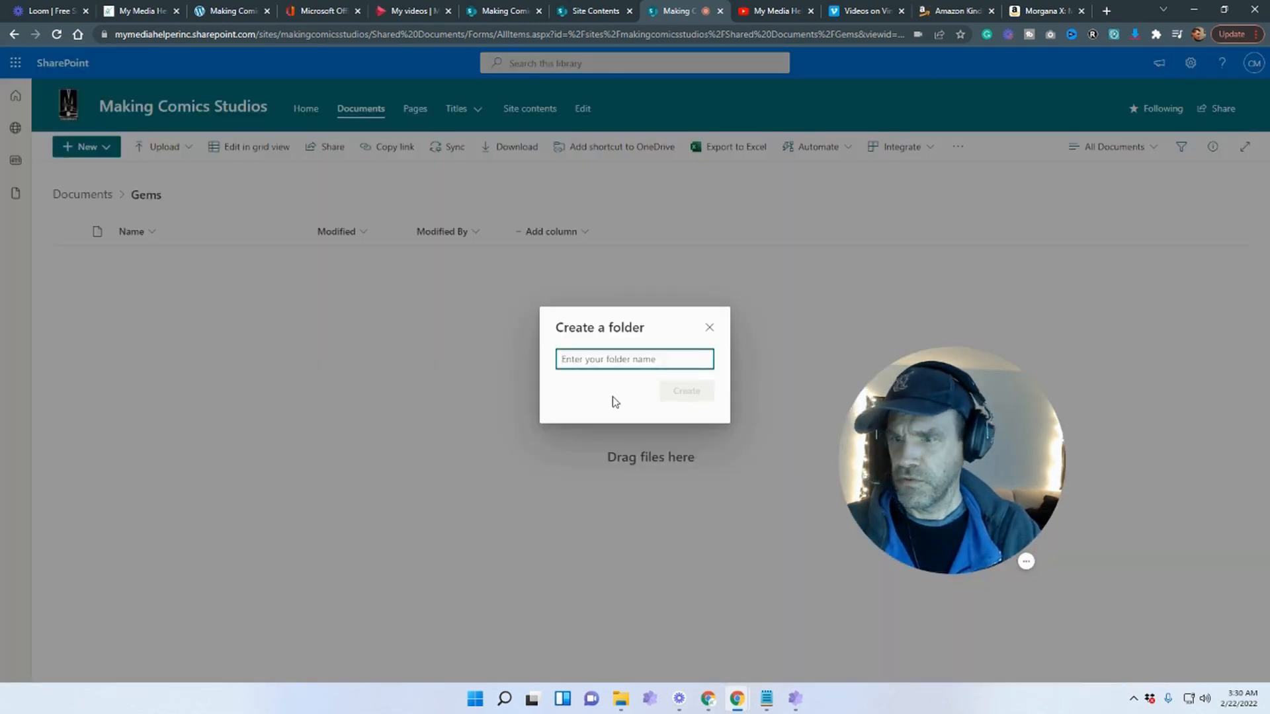
pyautogui.write('Vid')
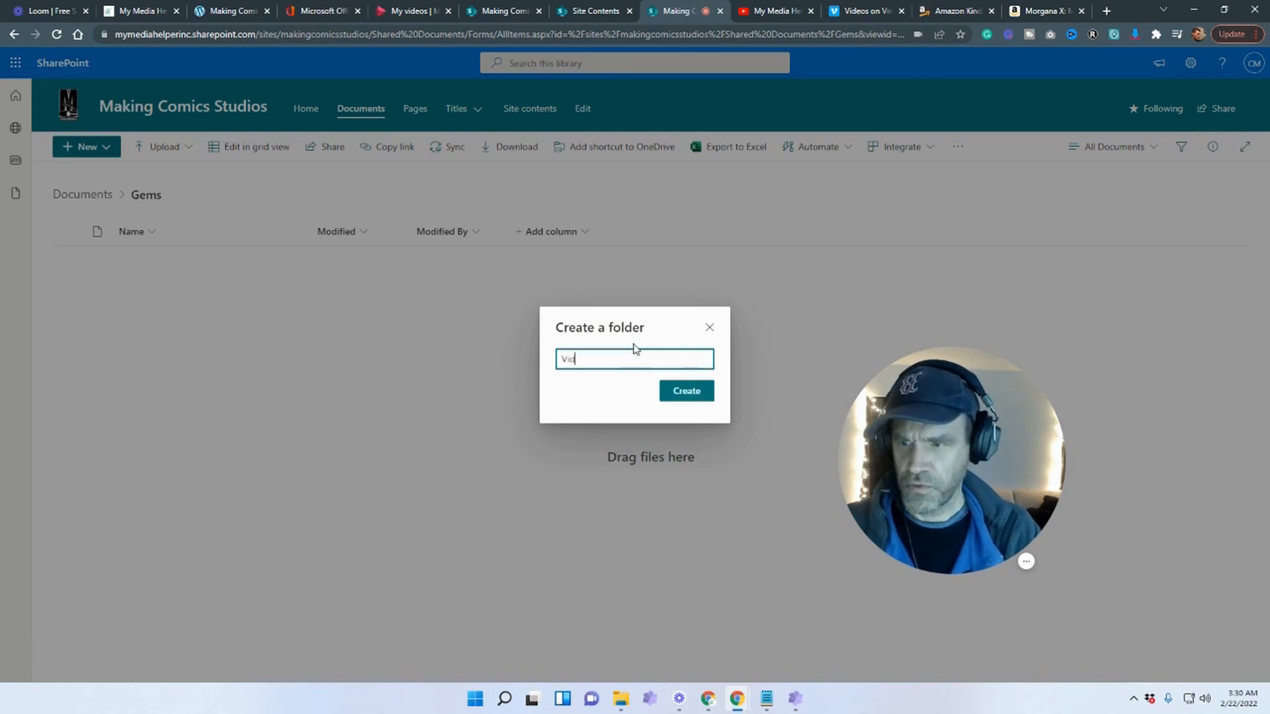
pyautogui.write('eo')
pyautogui.click(686, 391)
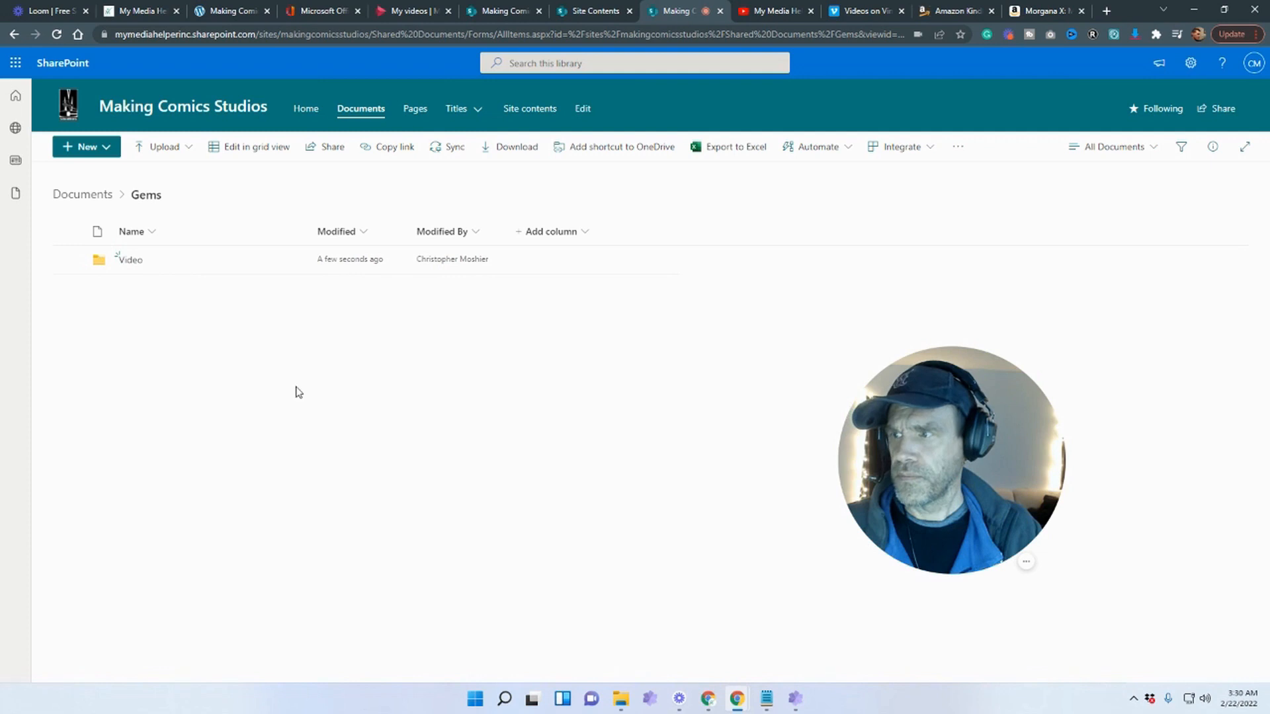
# Upload the Gems-Opening video from the desktop into the Video folder under Documents > Gems
pyautogui.click(126, 260)
pyautogui.click(1224, 11)
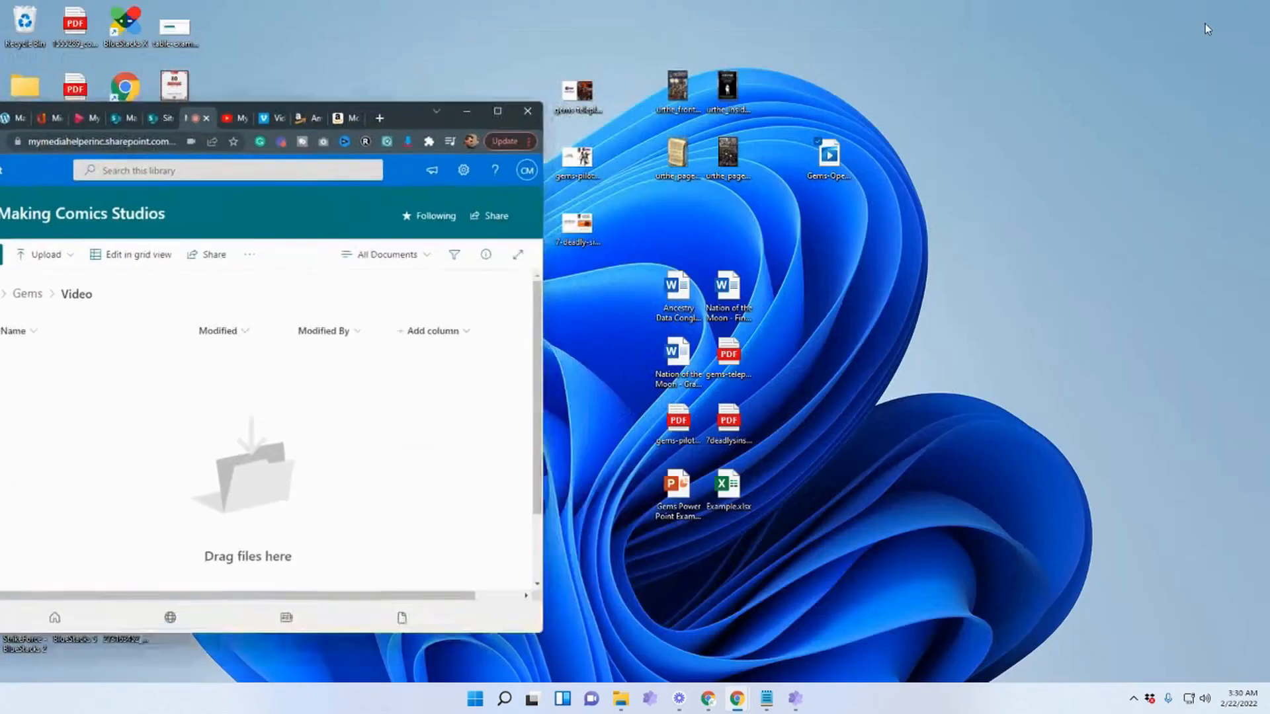
pyautogui.moveTo(406, 124); pyautogui.dragTo(595, 55)
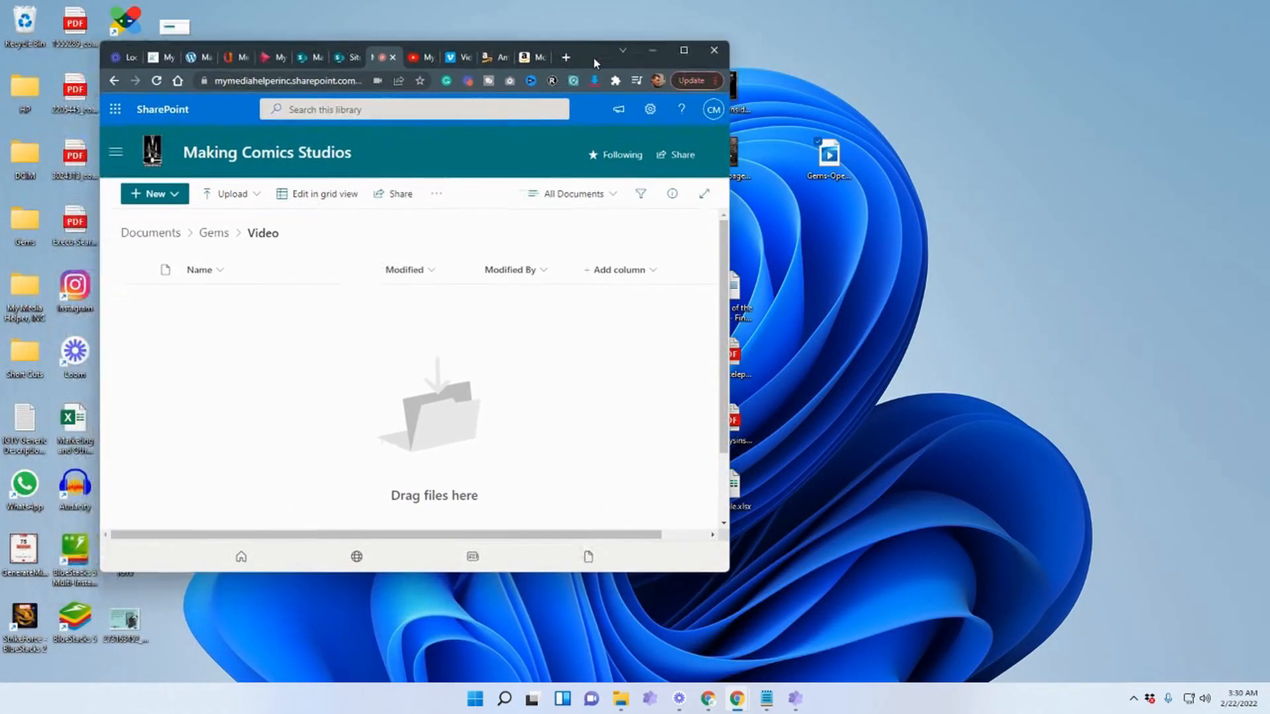
pyautogui.moveTo(837, 162); pyautogui.dragTo(324, 351)
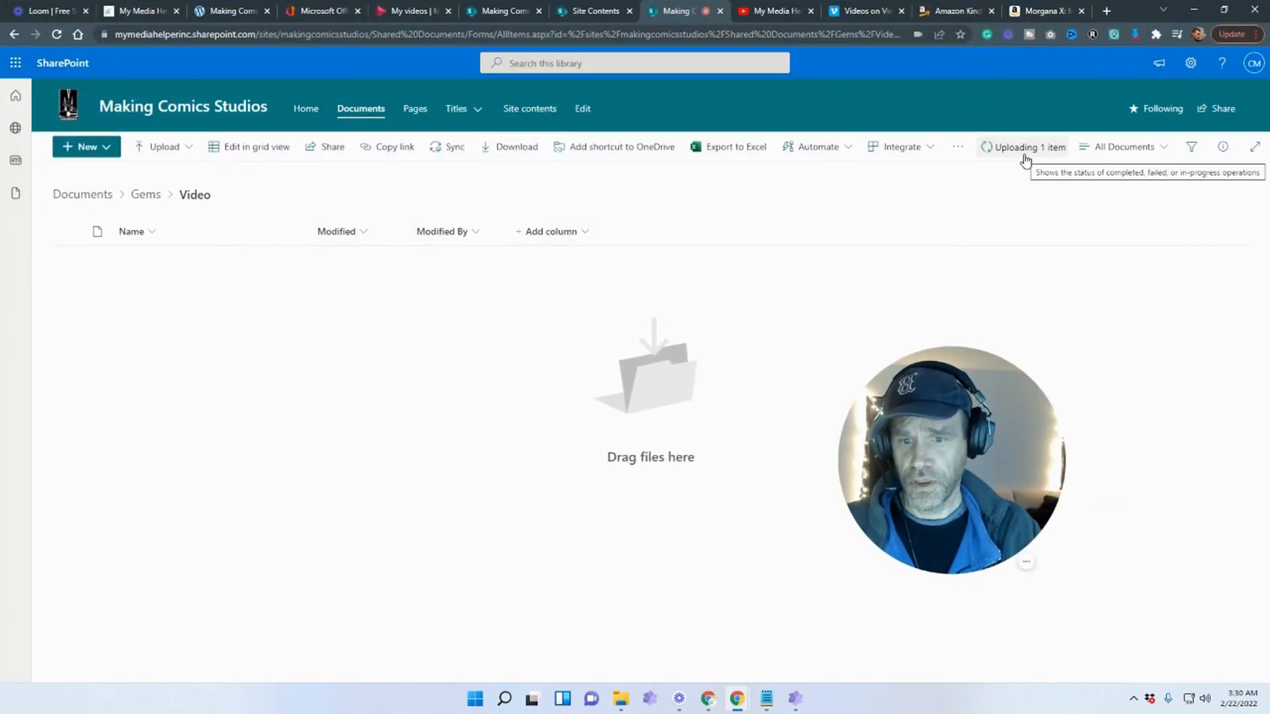
pyautogui.moveTo(156, 265)
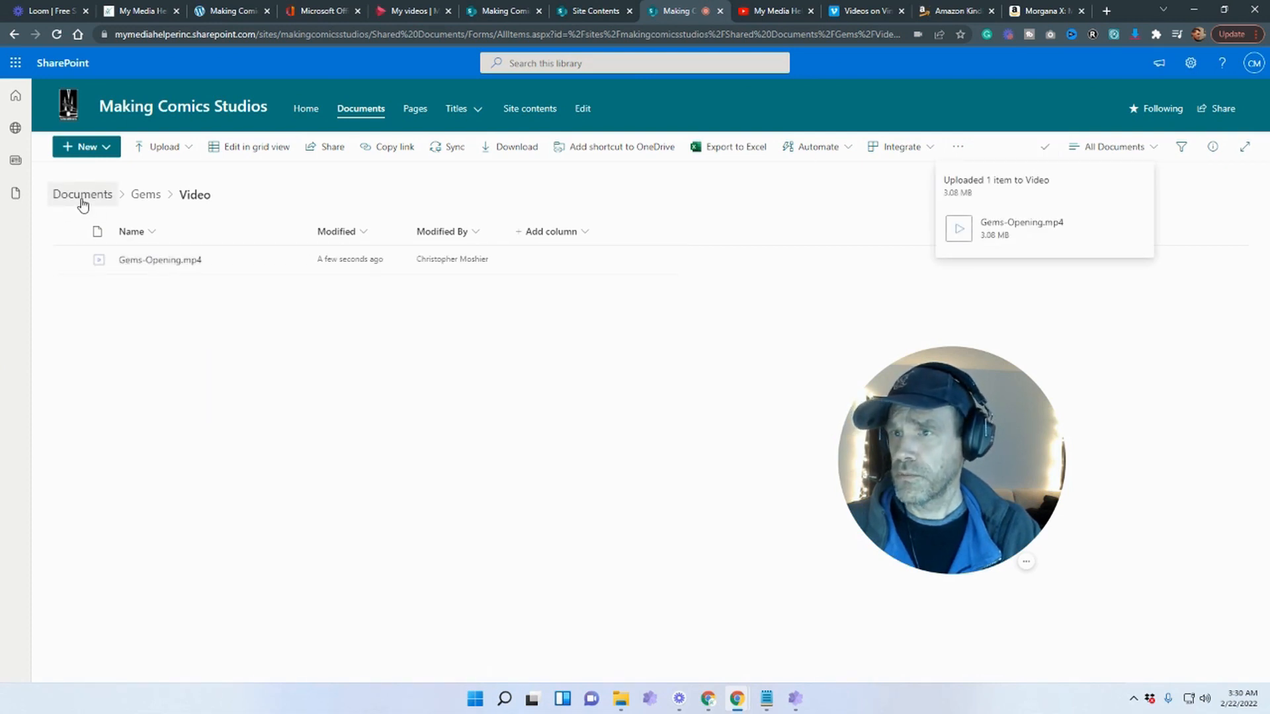
# Leave the Documents library and create a folder named Video in the Gems folder under Site Assets > SitePages
pyautogui.click(720, 11)
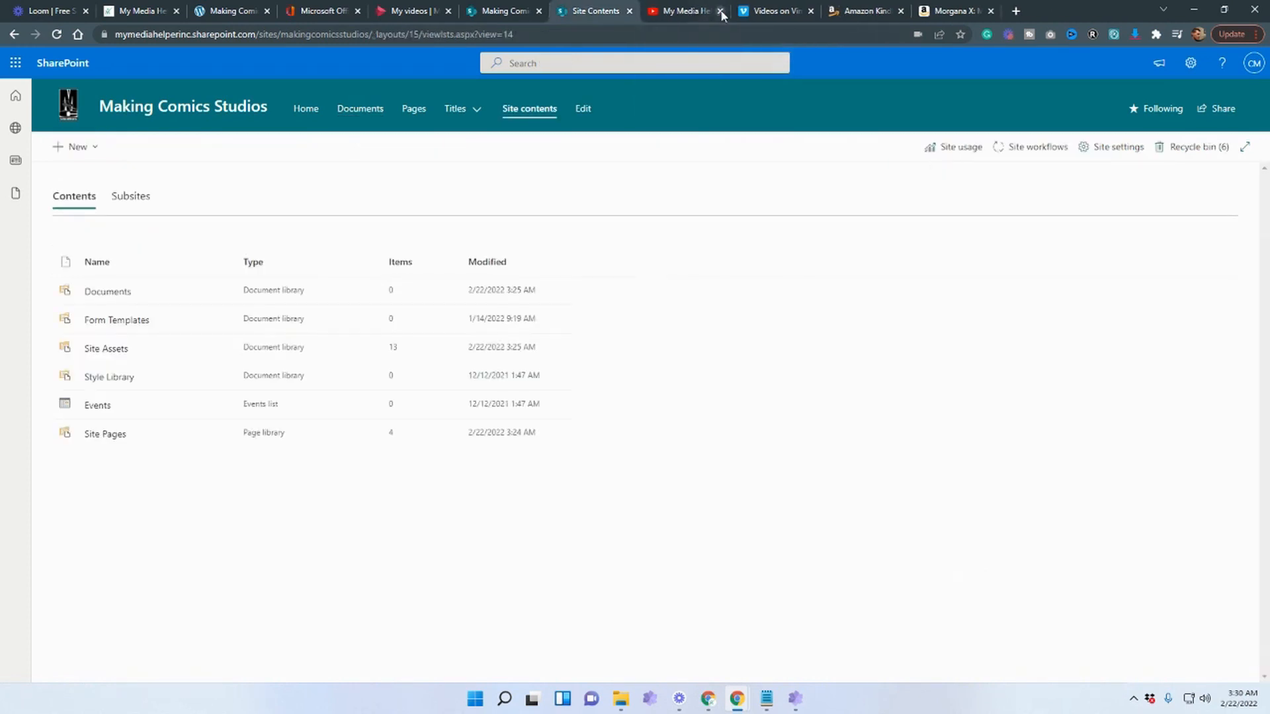
pyautogui.click(104, 349)
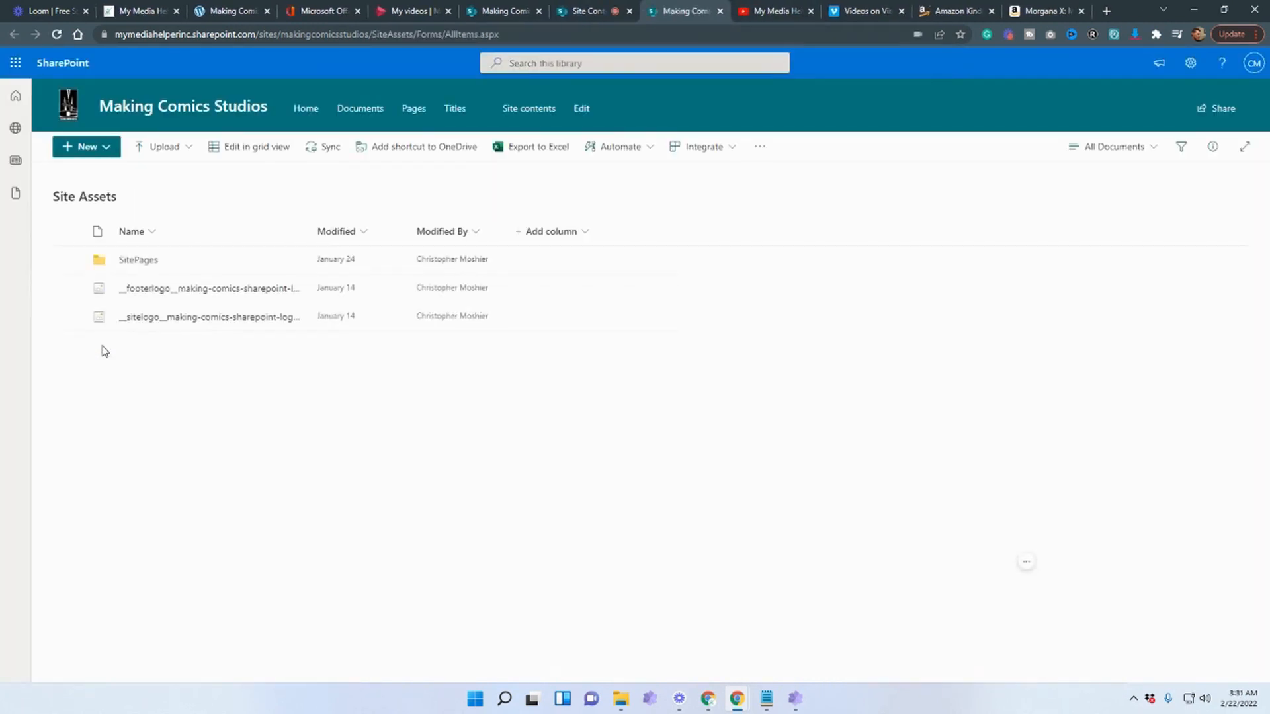
pyautogui.click(151, 261)
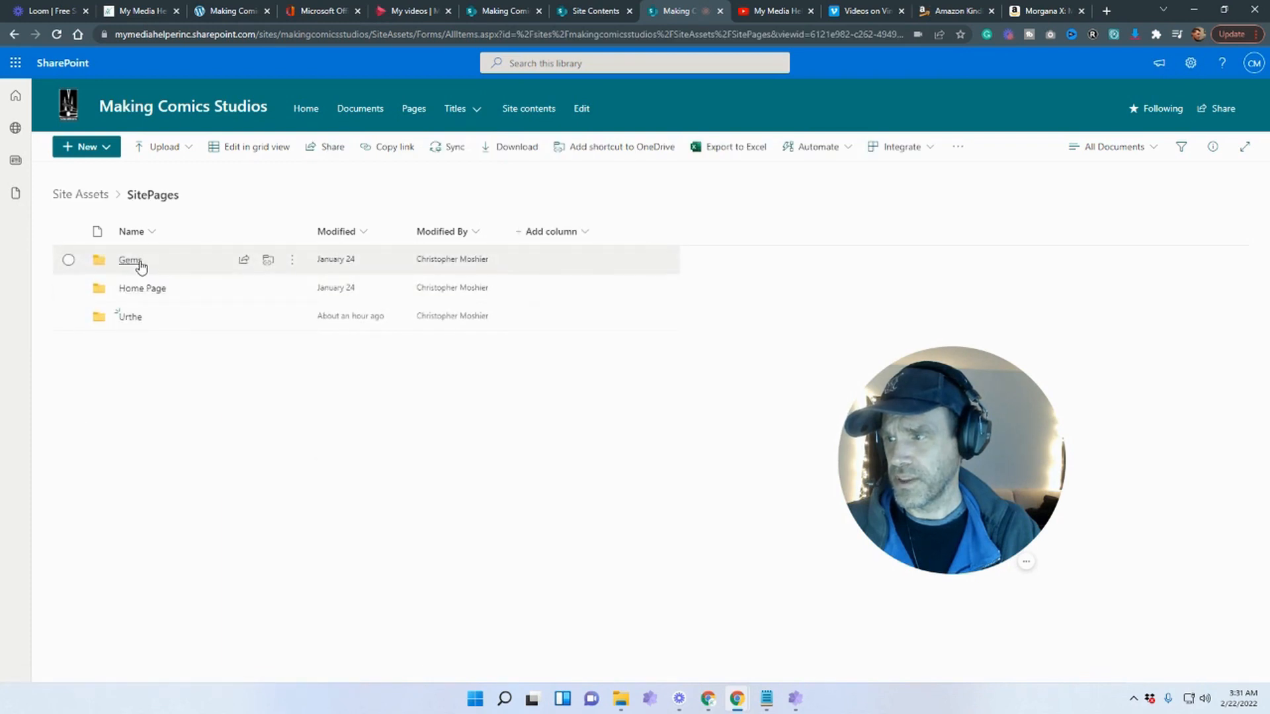
pyautogui.click(136, 262)
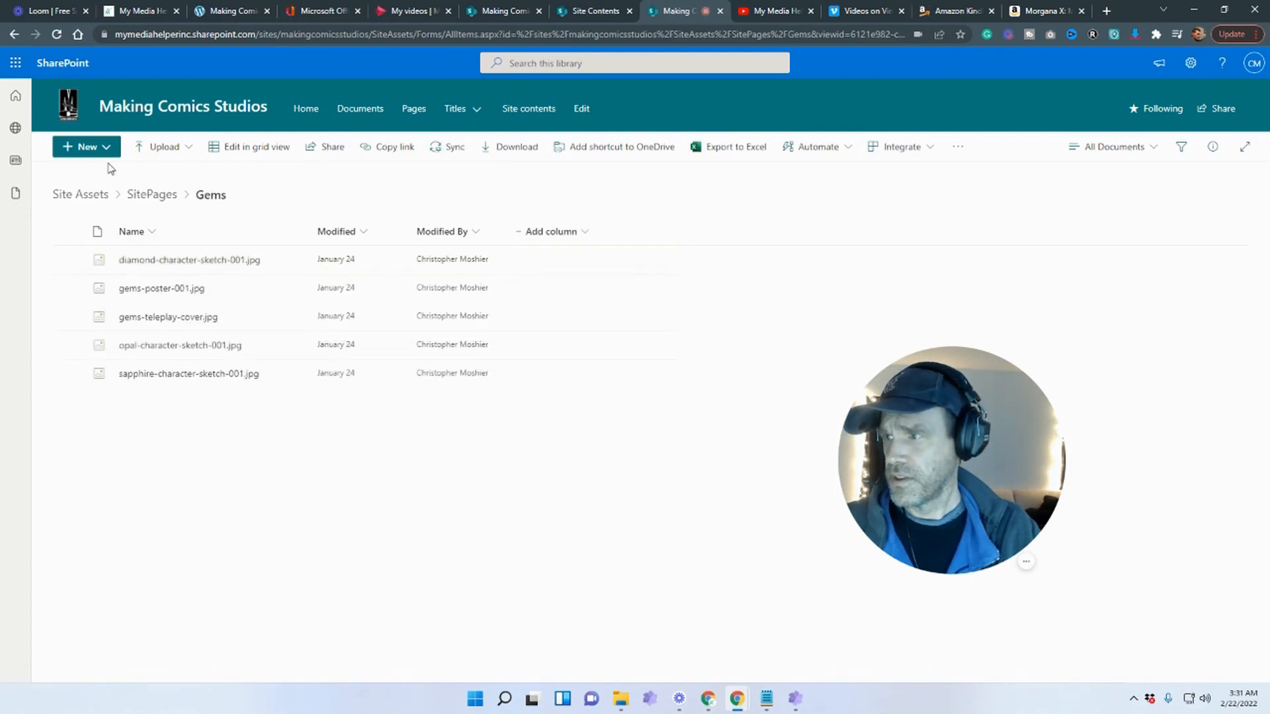
pyautogui.click(95, 146)
pyautogui.click(93, 175)
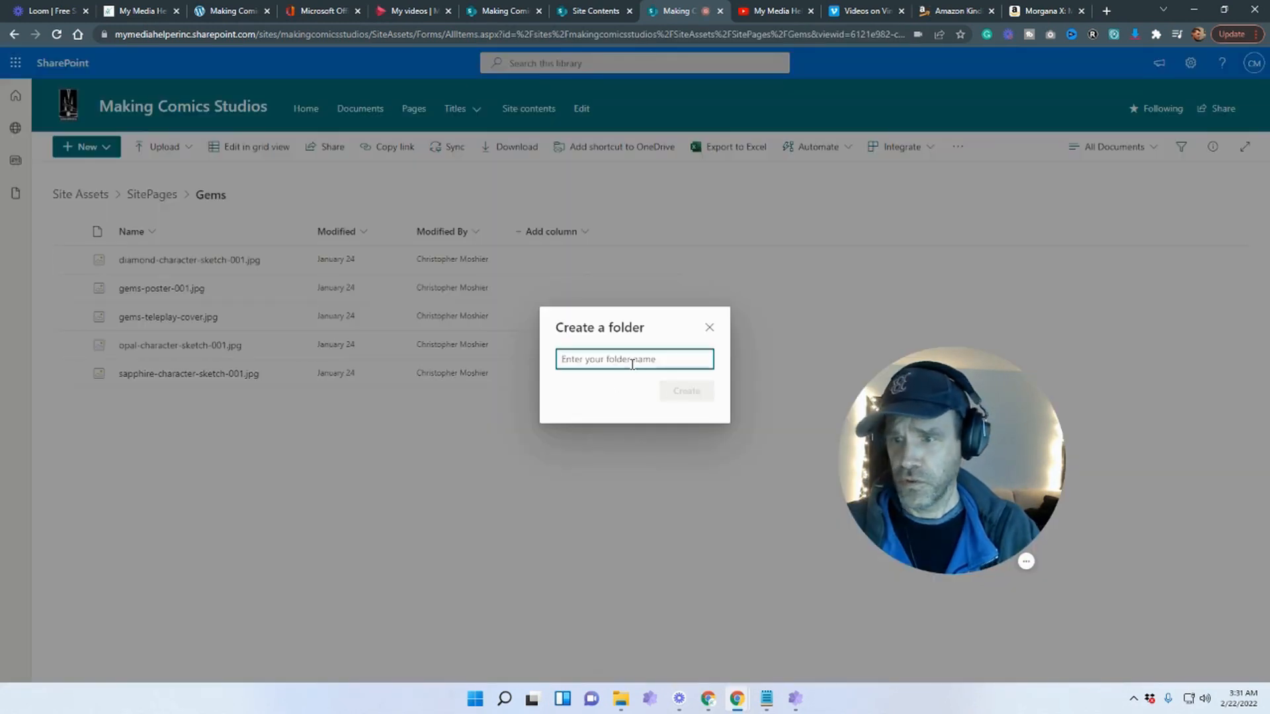
pyautogui.write('Video')
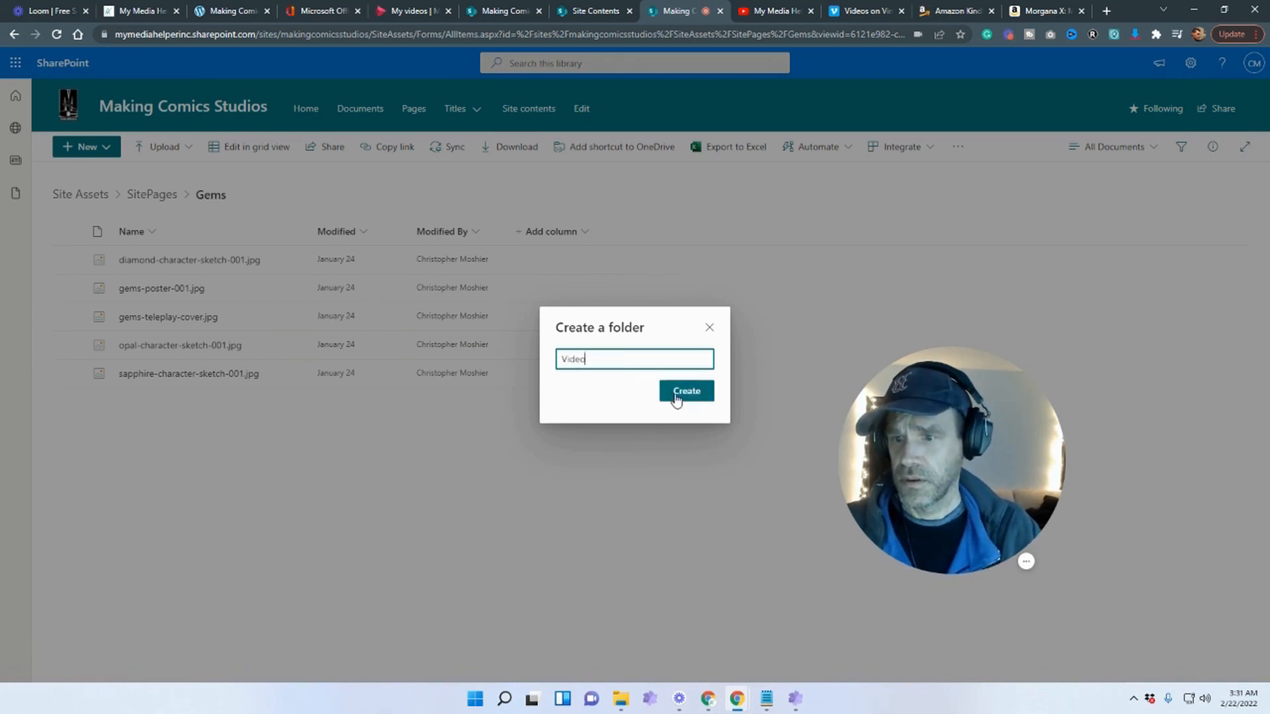
pyautogui.click(676, 398)
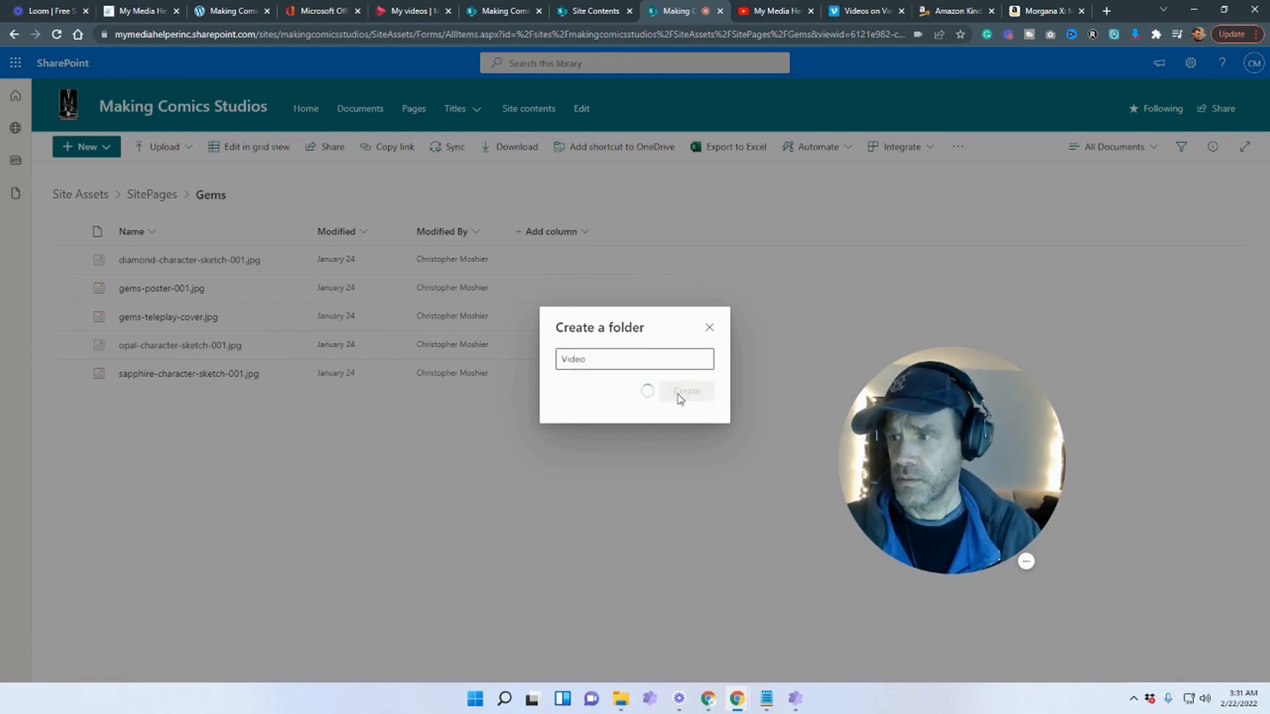
# Upload the desktop's Gems-Opening video into the new Video folder under Site Assets > SitePages > Gems
pyautogui.click(127, 264)
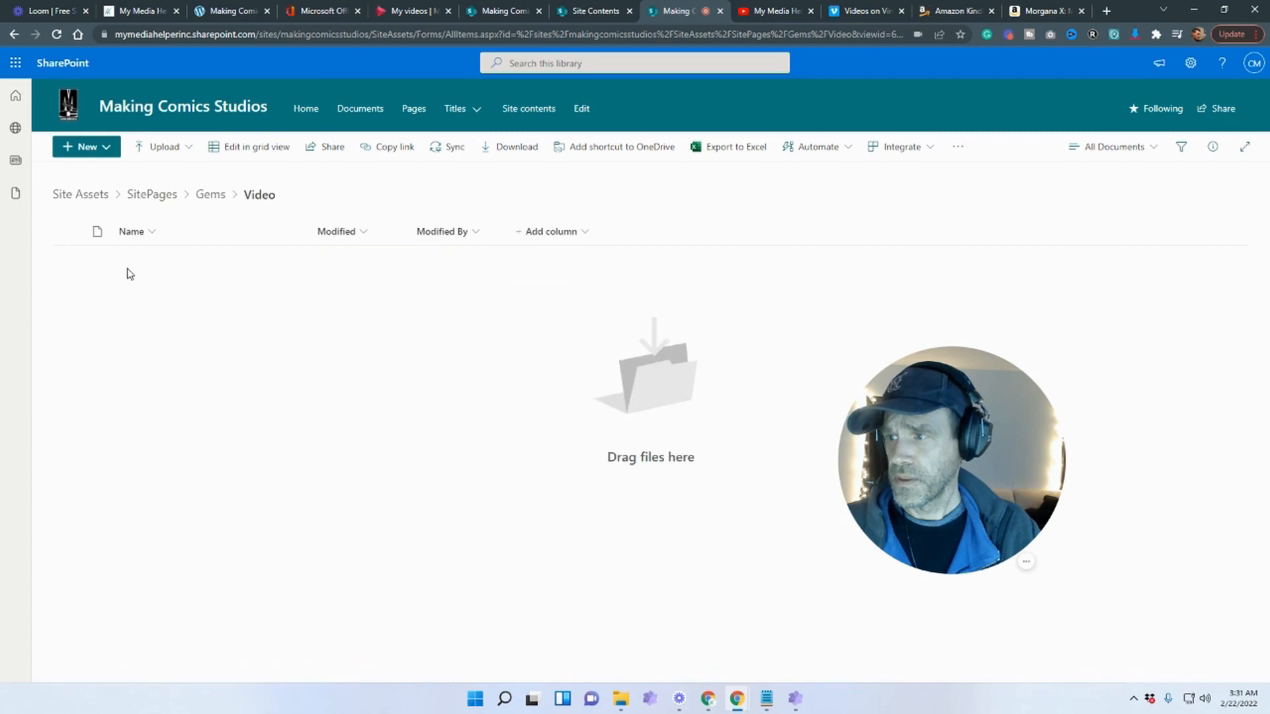
pyautogui.click(1225, 11)
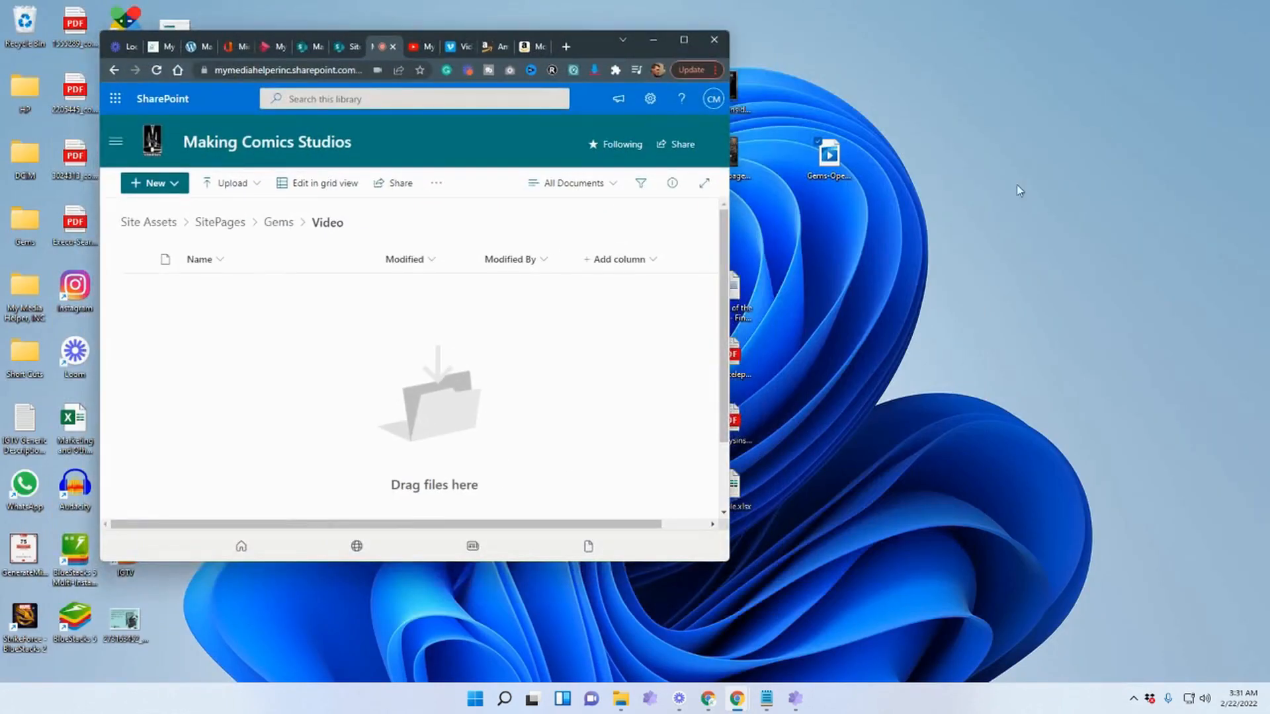
pyautogui.moveTo(829, 155); pyautogui.dragTo(498, 397)
pyautogui.click(684, 39)
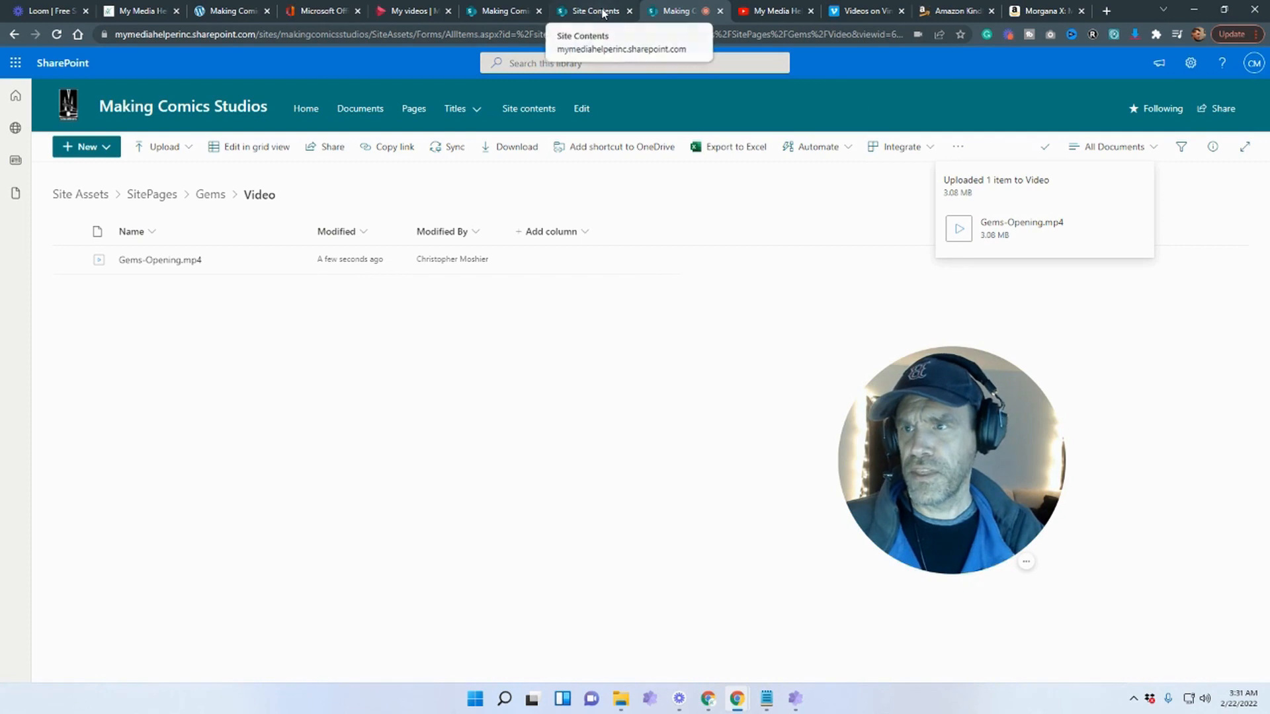
# Switch to Microsoft Stream's home page and look over the options for creating content
pyautogui.click(414, 12)
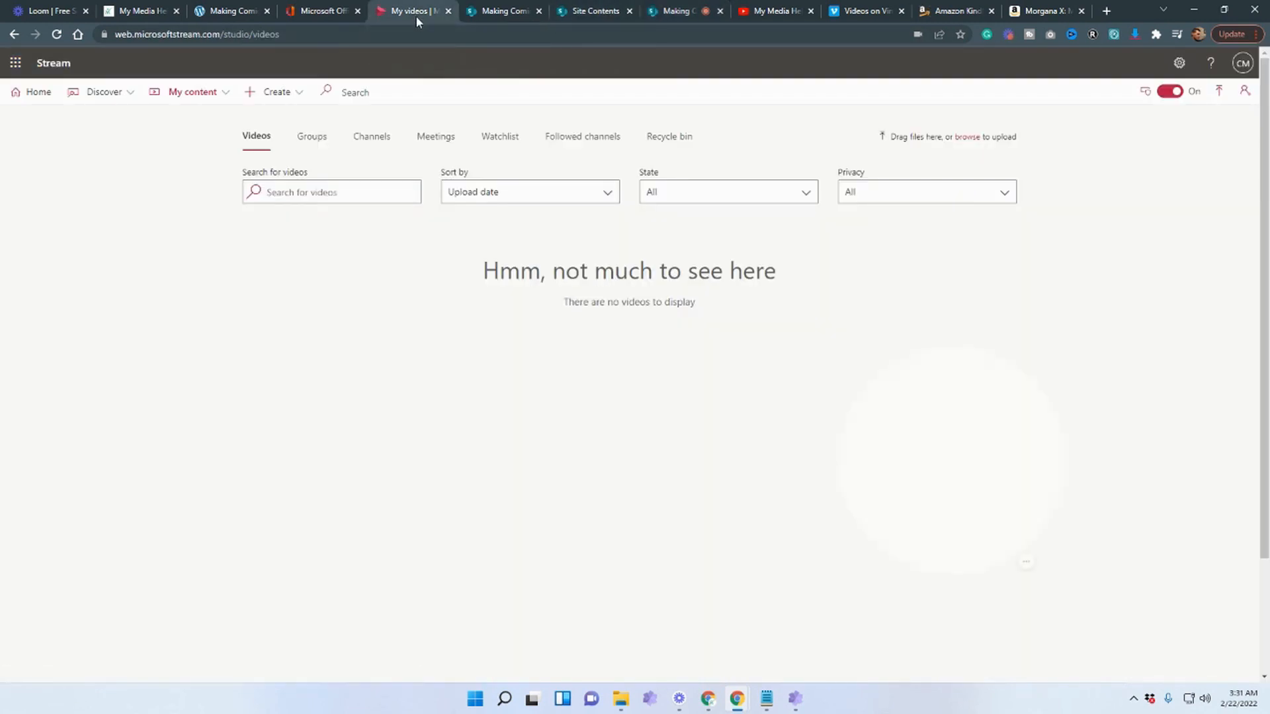
pyautogui.click(56, 63)
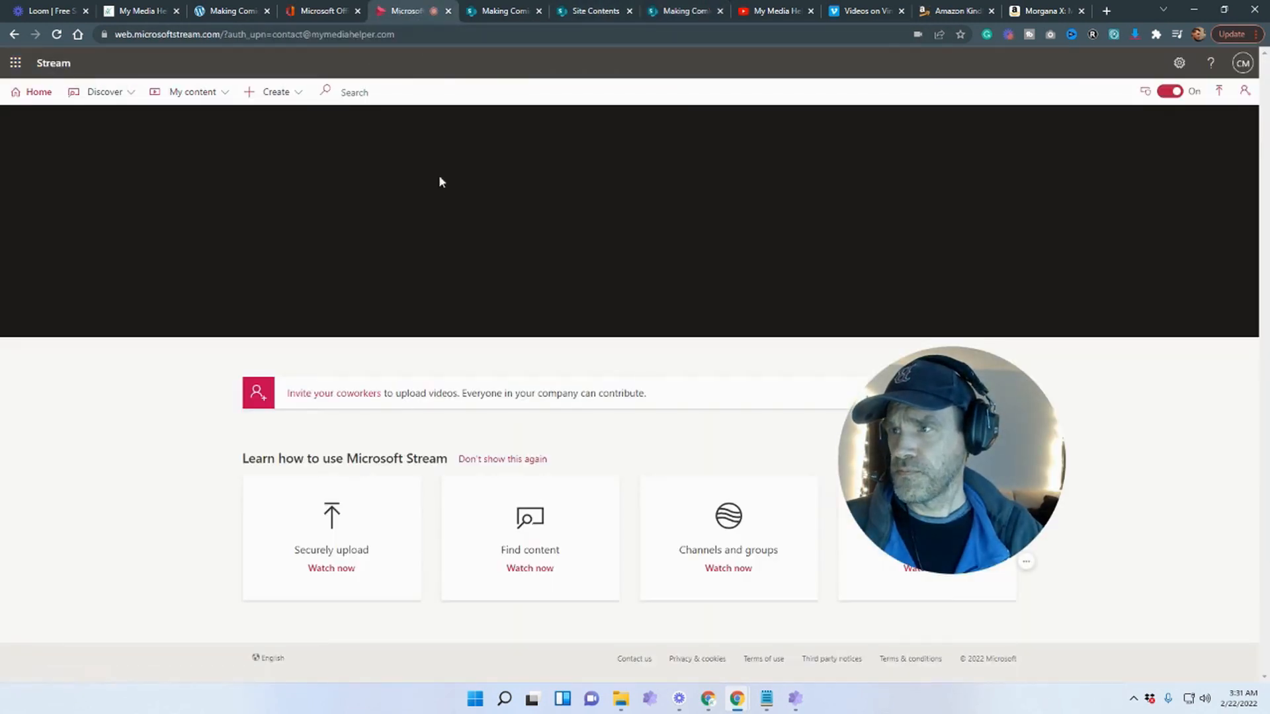
pyautogui.click(324, 10)
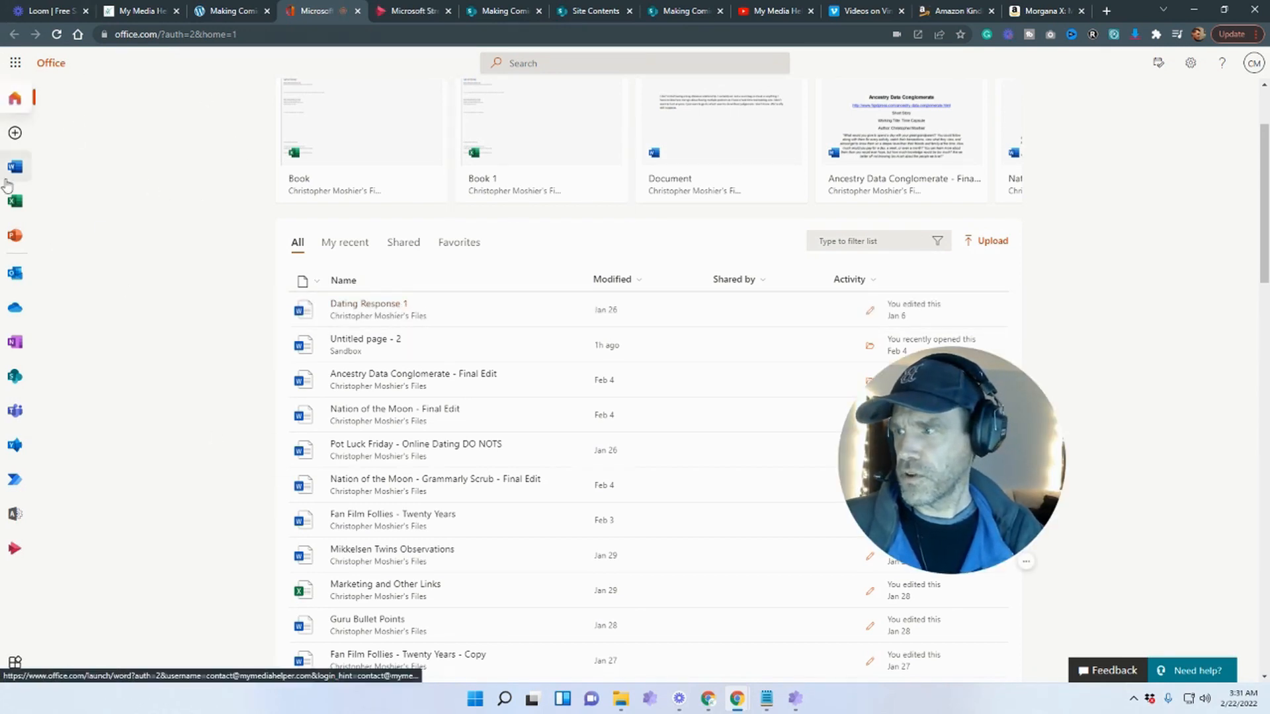
pyautogui.click(13, 549)
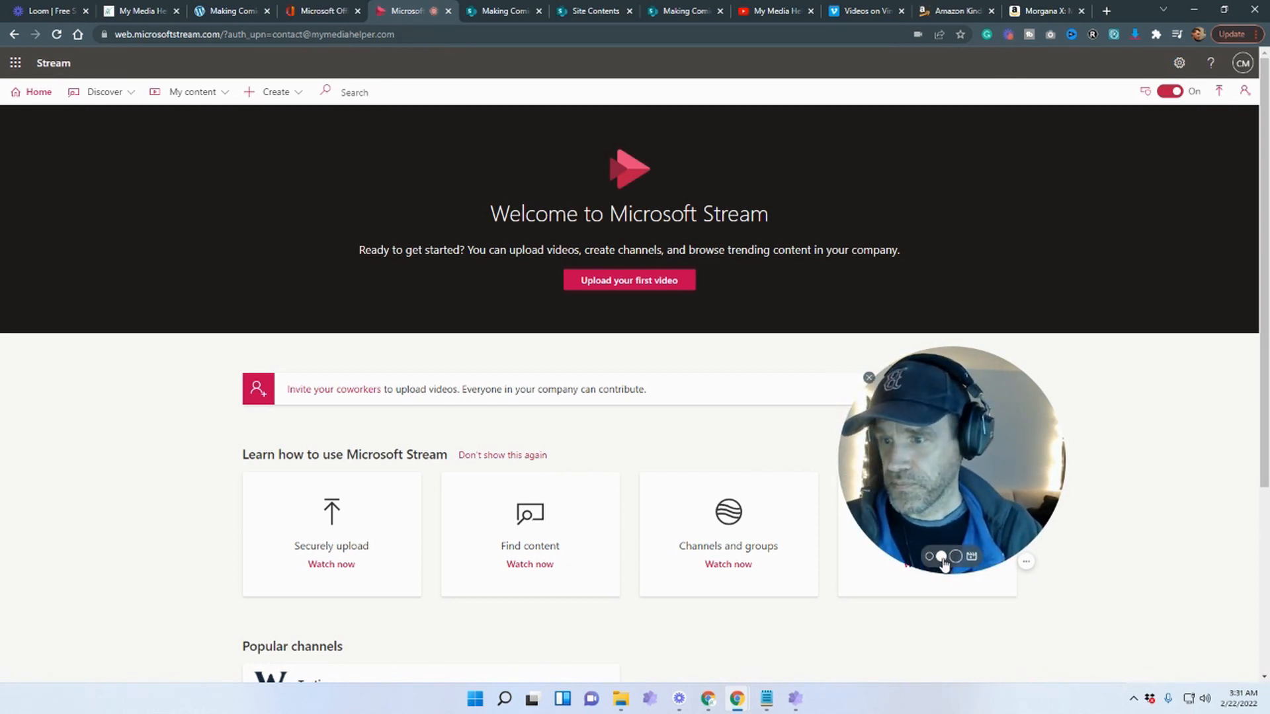
pyautogui.click(299, 92)
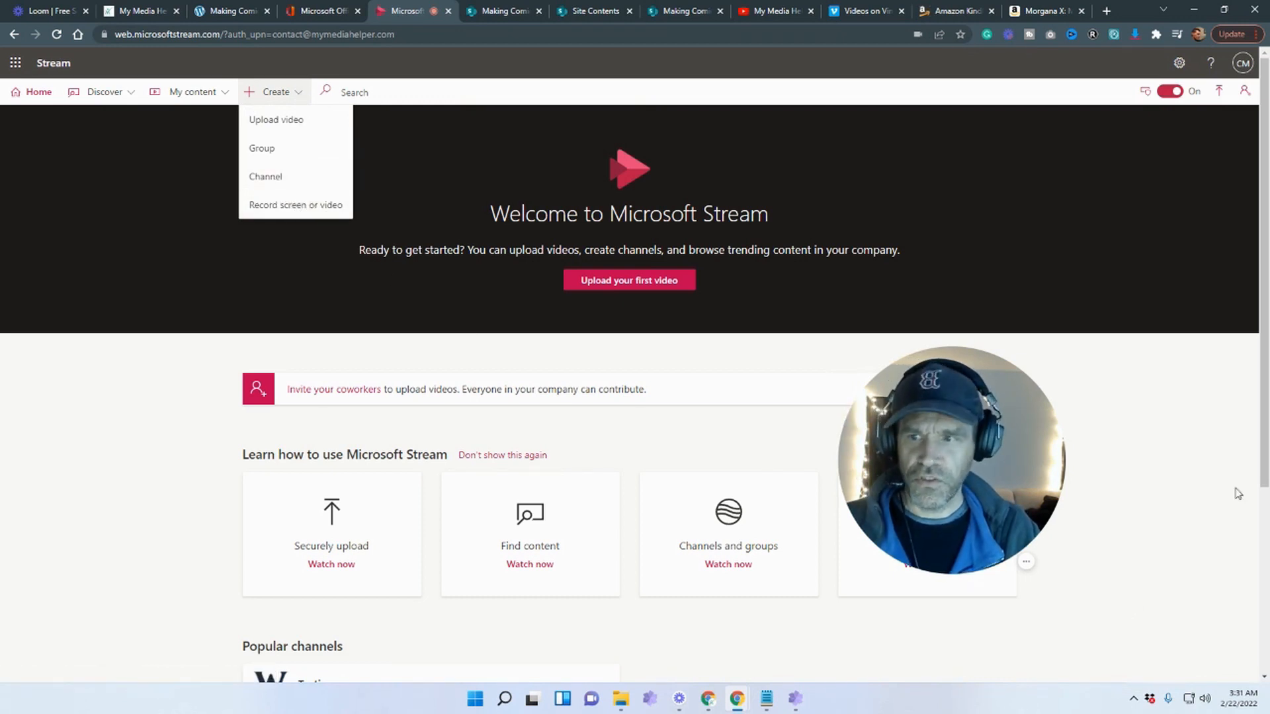
pyautogui.click(1168, 515)
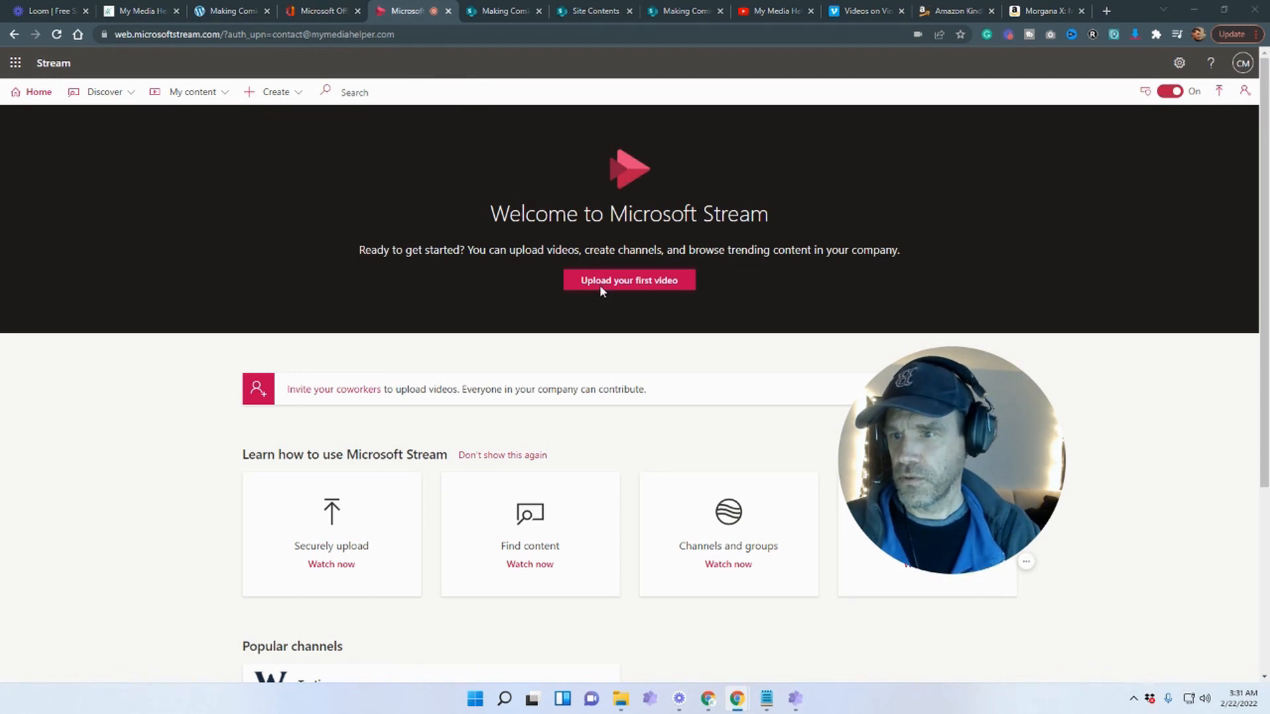
# Upload Gems-Opening.mp4 from the desktop to Microsoft Stream as the first video
pyautogui.click(599, 284)
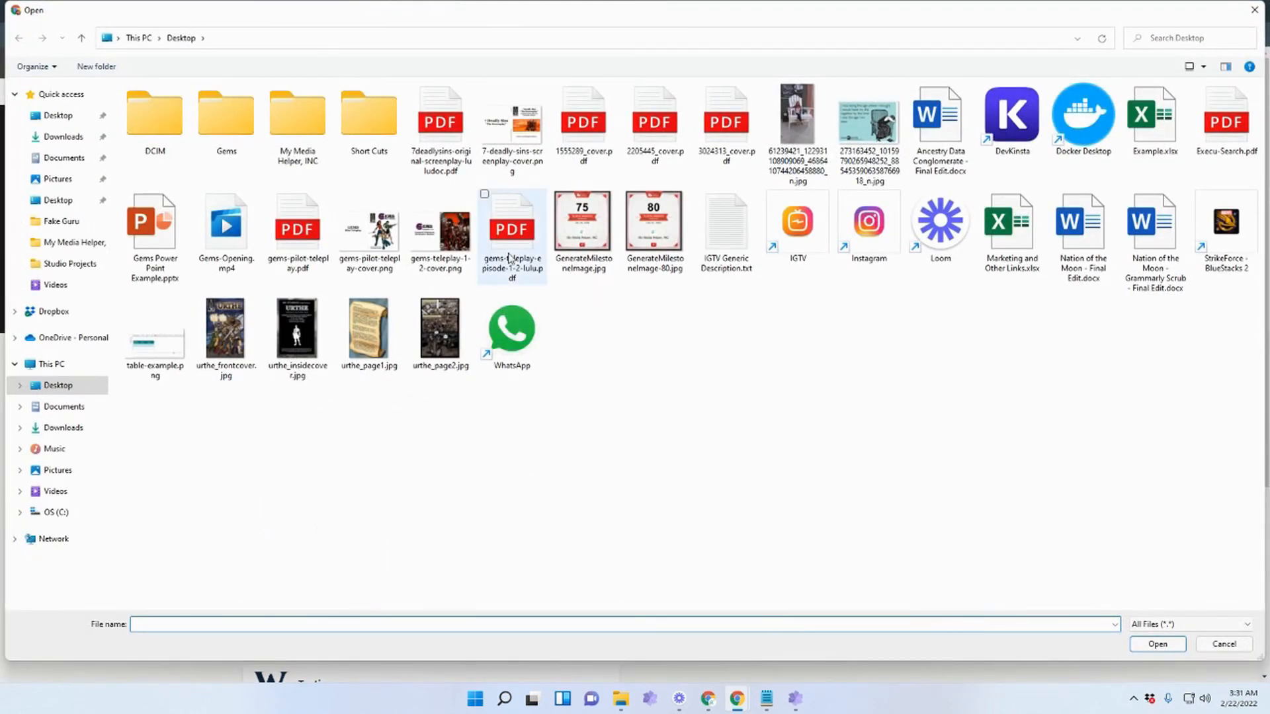
pyautogui.click(237, 237)
pyautogui.doubleClick(236, 237)
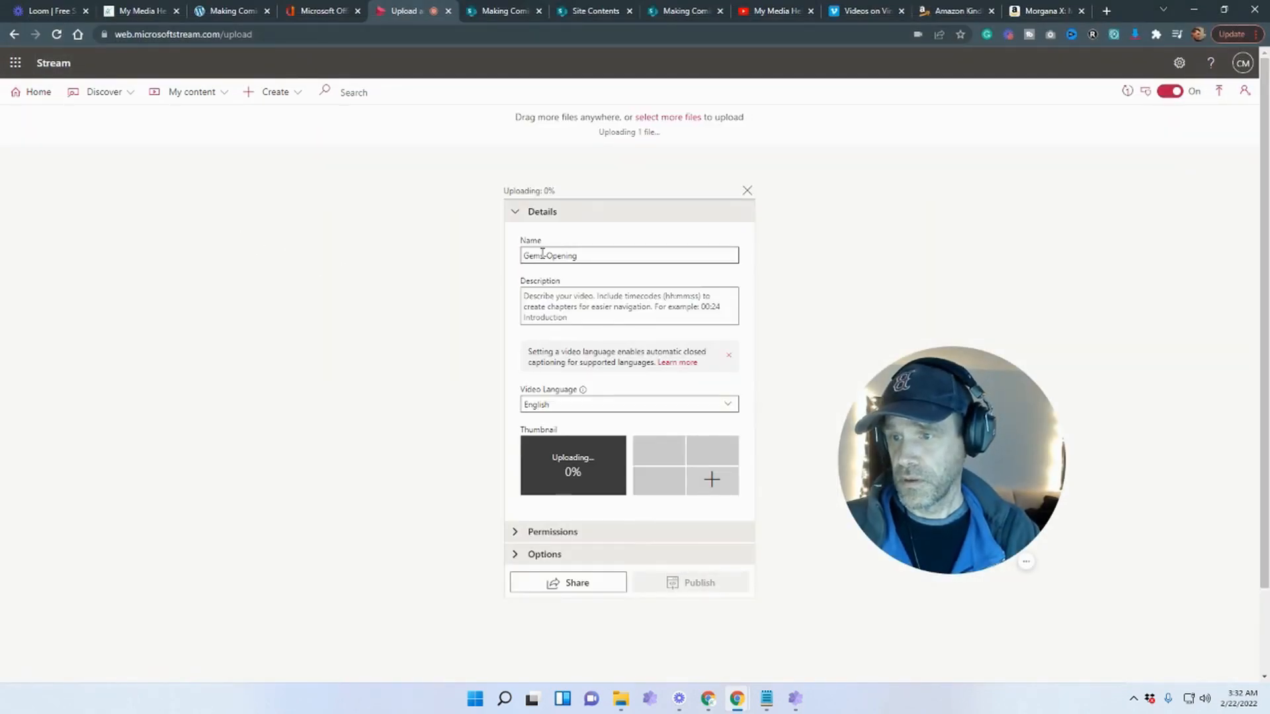
# Name the uploaded video Gems Opening and enter the description "This is the GEMS opening."
pyautogui.press('BackSpace')
pyautogui.click(588, 316)
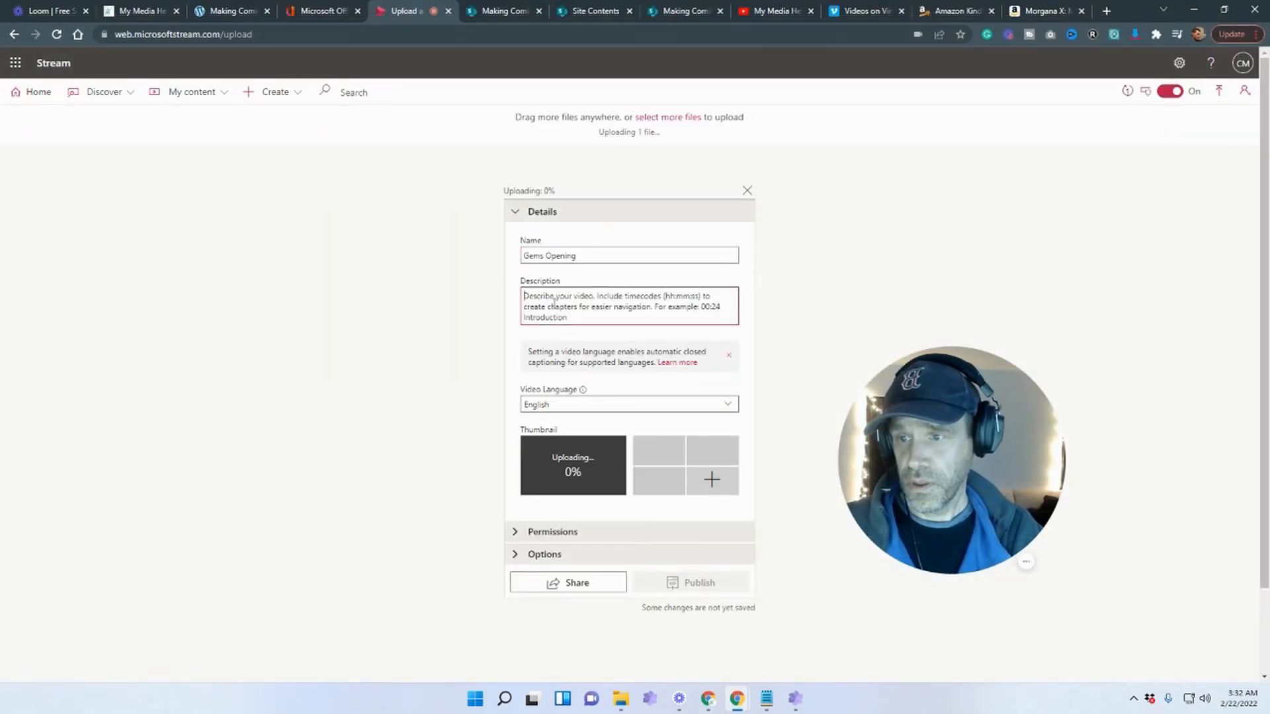
pyautogui.write('Th')
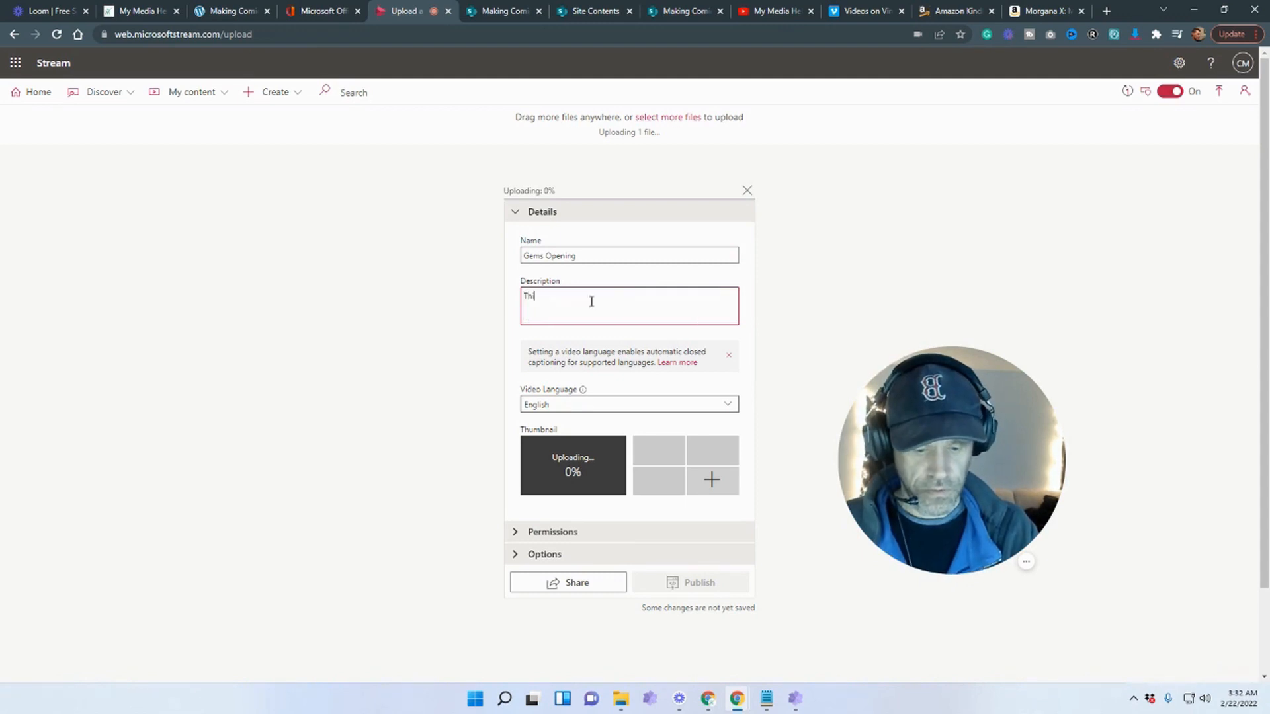
pyautogui.write('is is the GMS opening.')
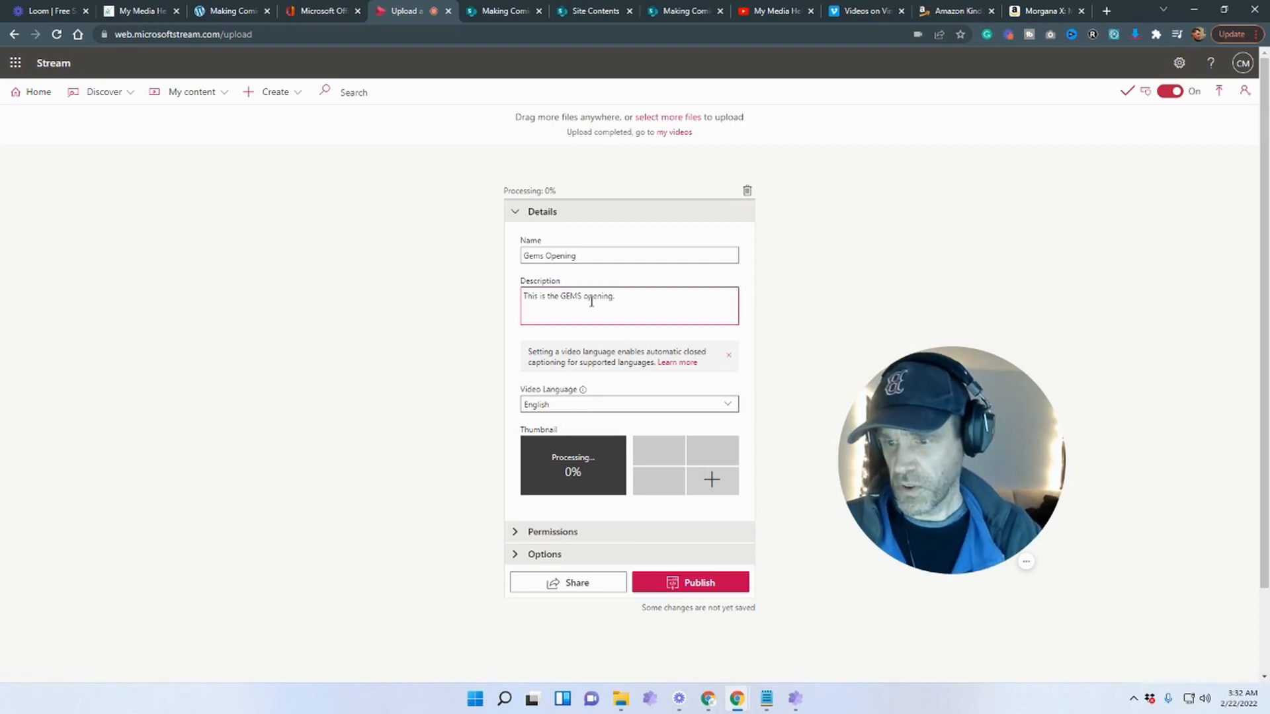
# Publish the Gems Opening video and open the list of own videos in Stream
pyautogui.scroll(-1, 628, 344)
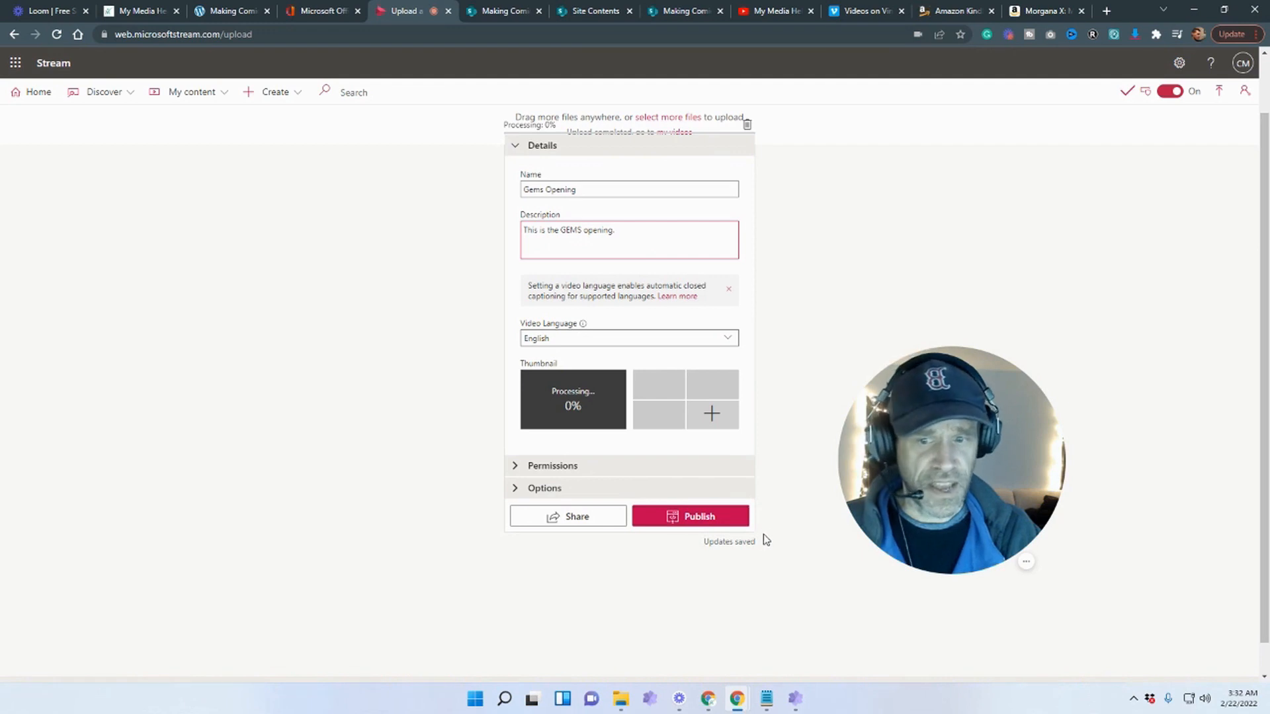
pyautogui.click(702, 523)
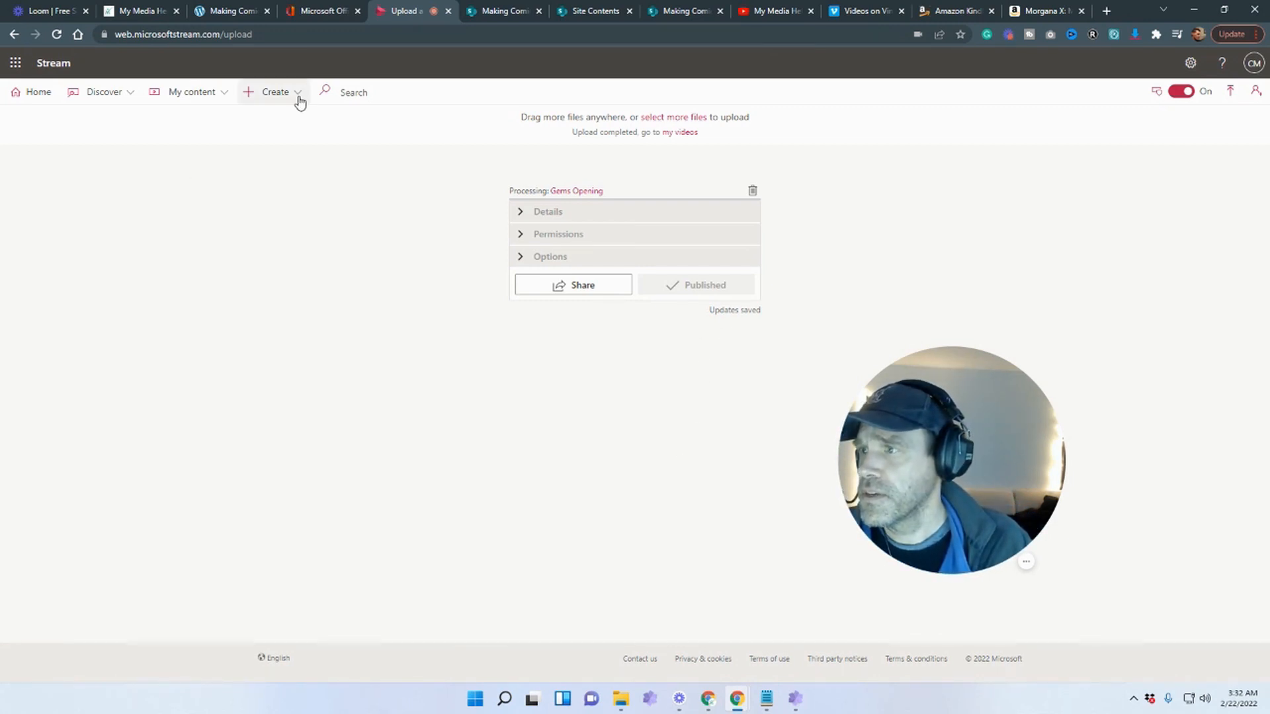
pyautogui.click(198, 100)
pyautogui.click(173, 120)
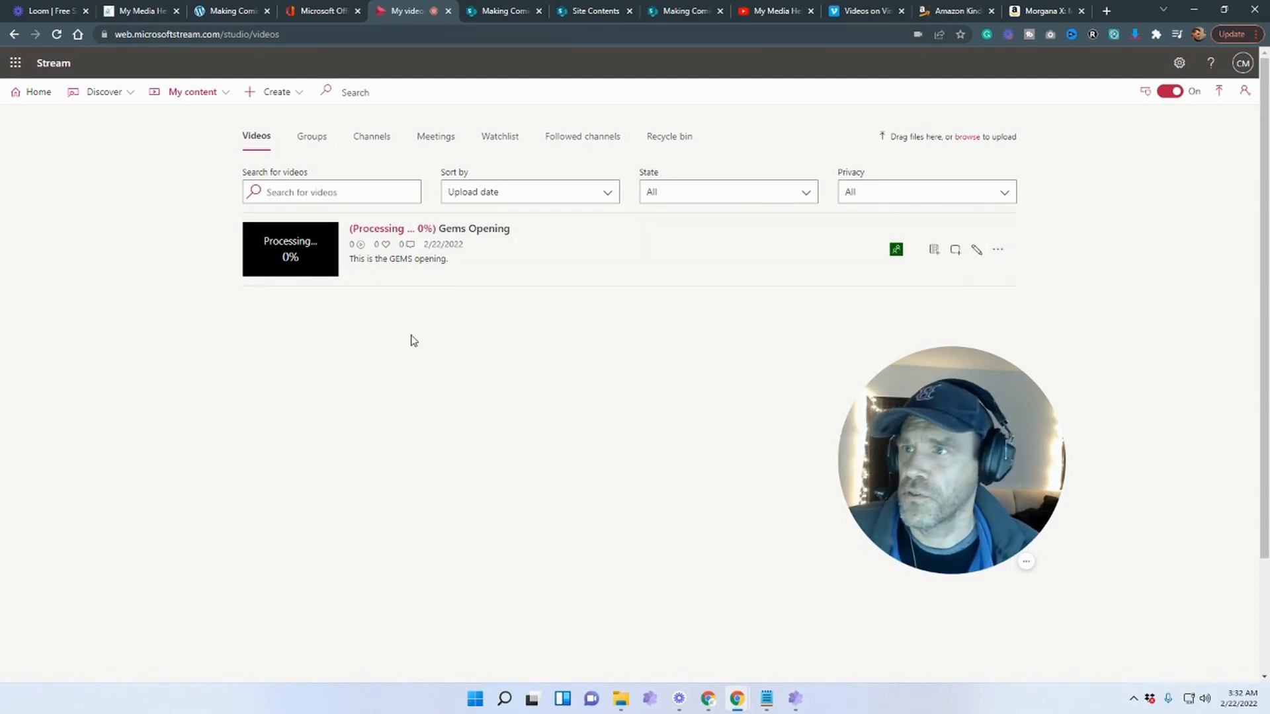
# Switch to the Making Comics Studios home page in SharePoint, save it as a draft and reopen it for editing
pyautogui.click(490, 16)
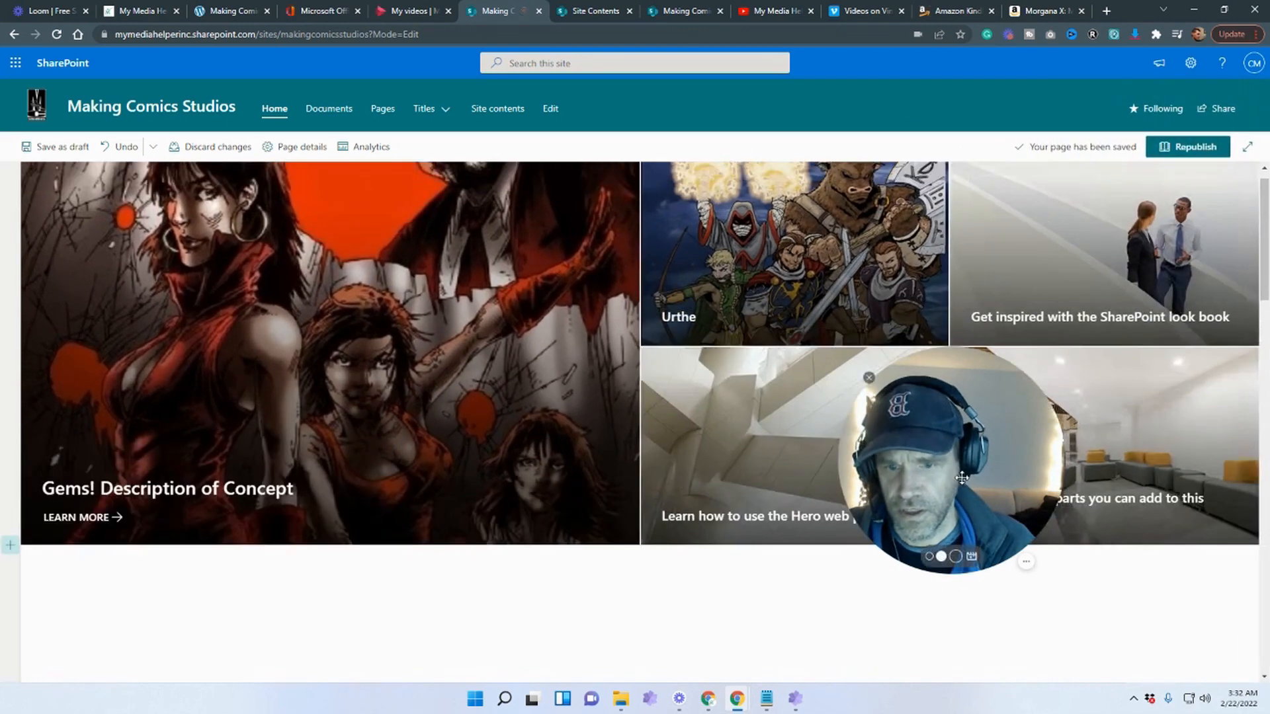
pyautogui.moveTo(952, 461); pyautogui.dragTo(898, 343)
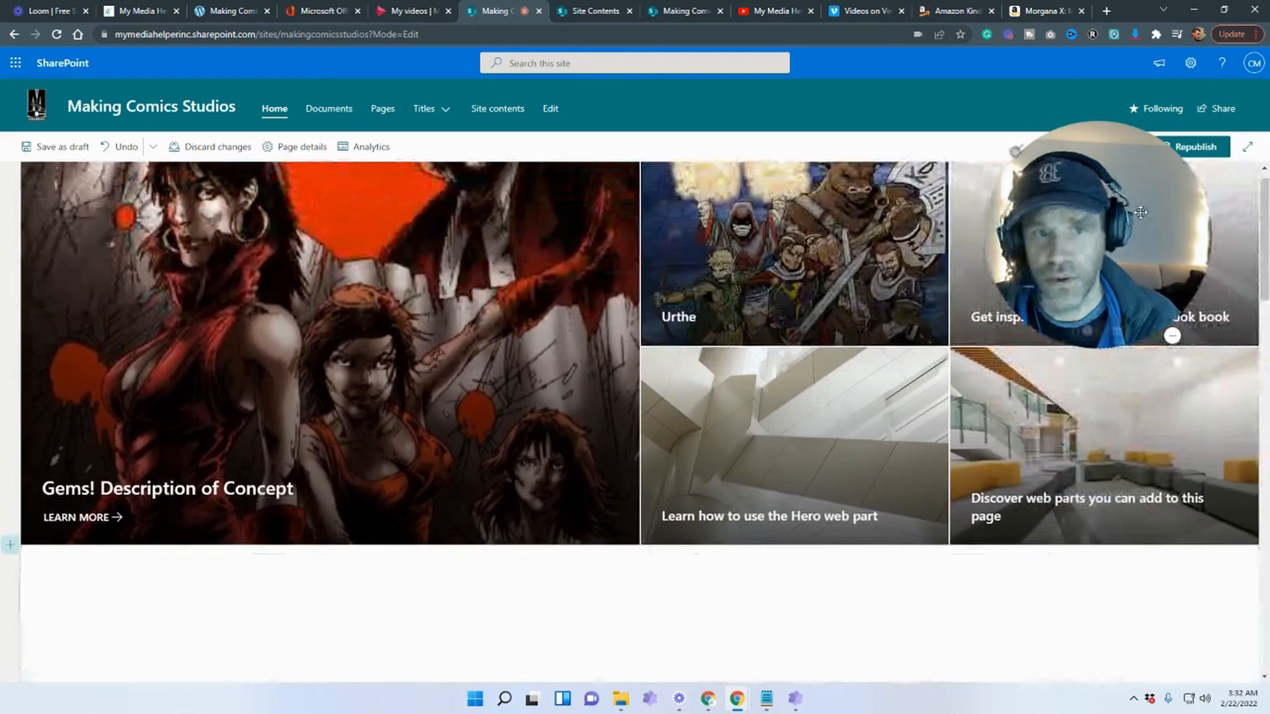
pyautogui.moveTo(1049, 264); pyautogui.dragTo(893, 272)
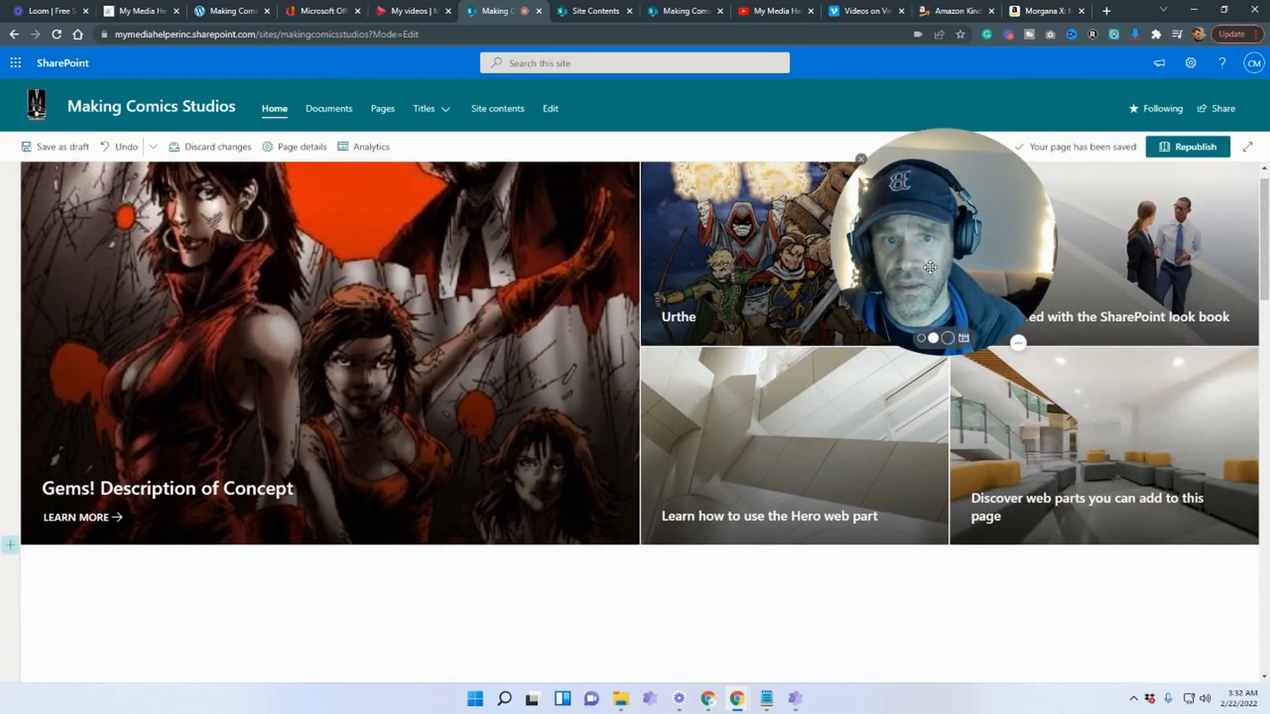
pyautogui.scroll(-3, 494, 414)
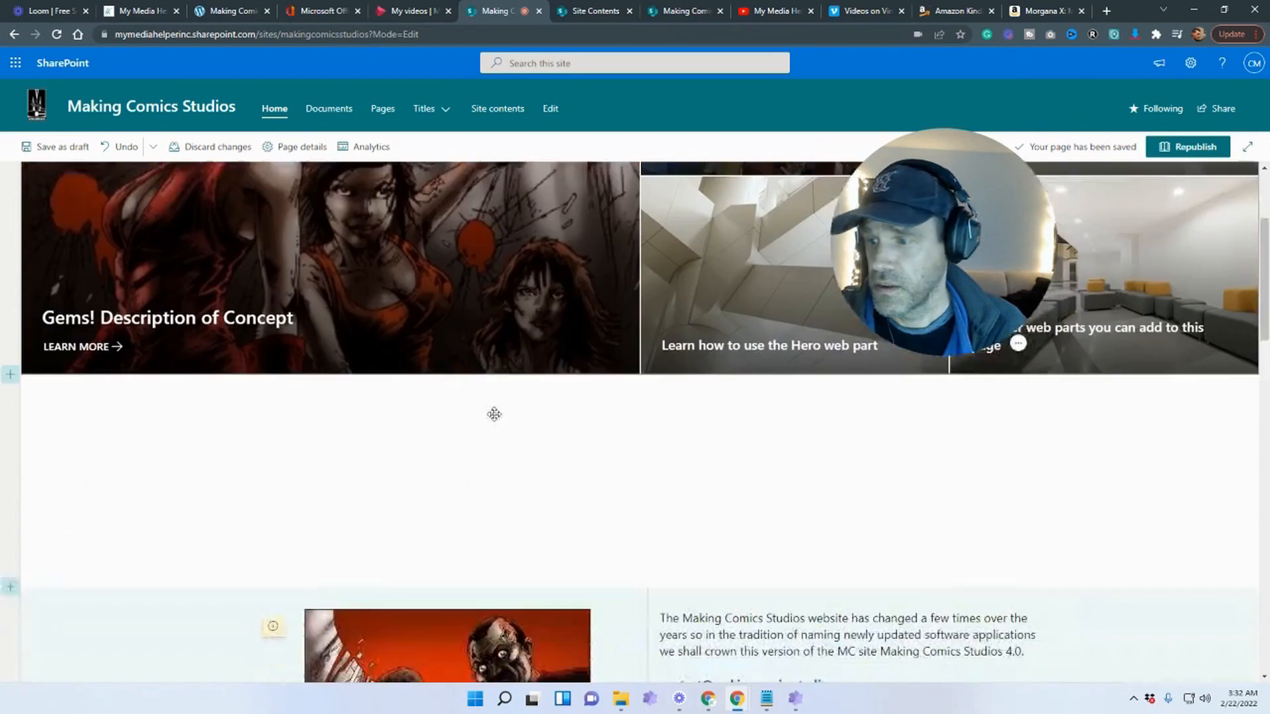
pyautogui.click(55, 146)
pyautogui.click(1130, 152)
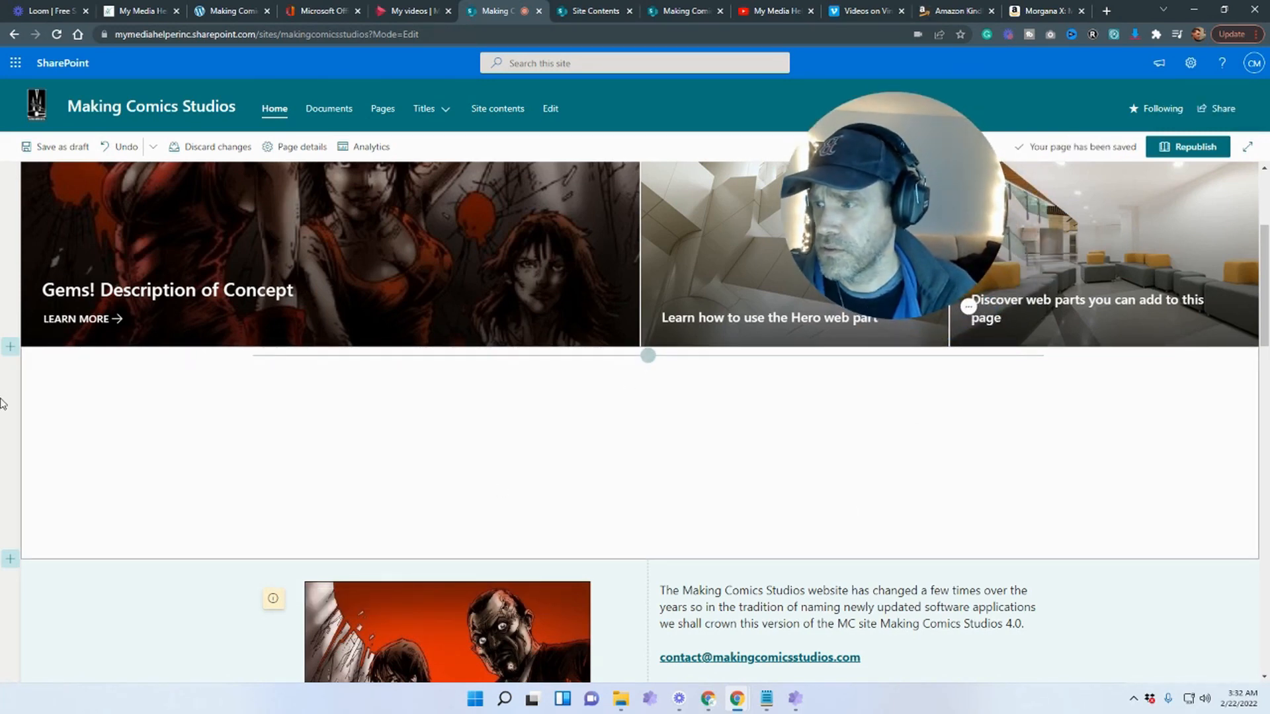
# Add a three-column section directly below the hero images and open the web part choices for its first column
pyautogui.scroll(-3, 13, 350)
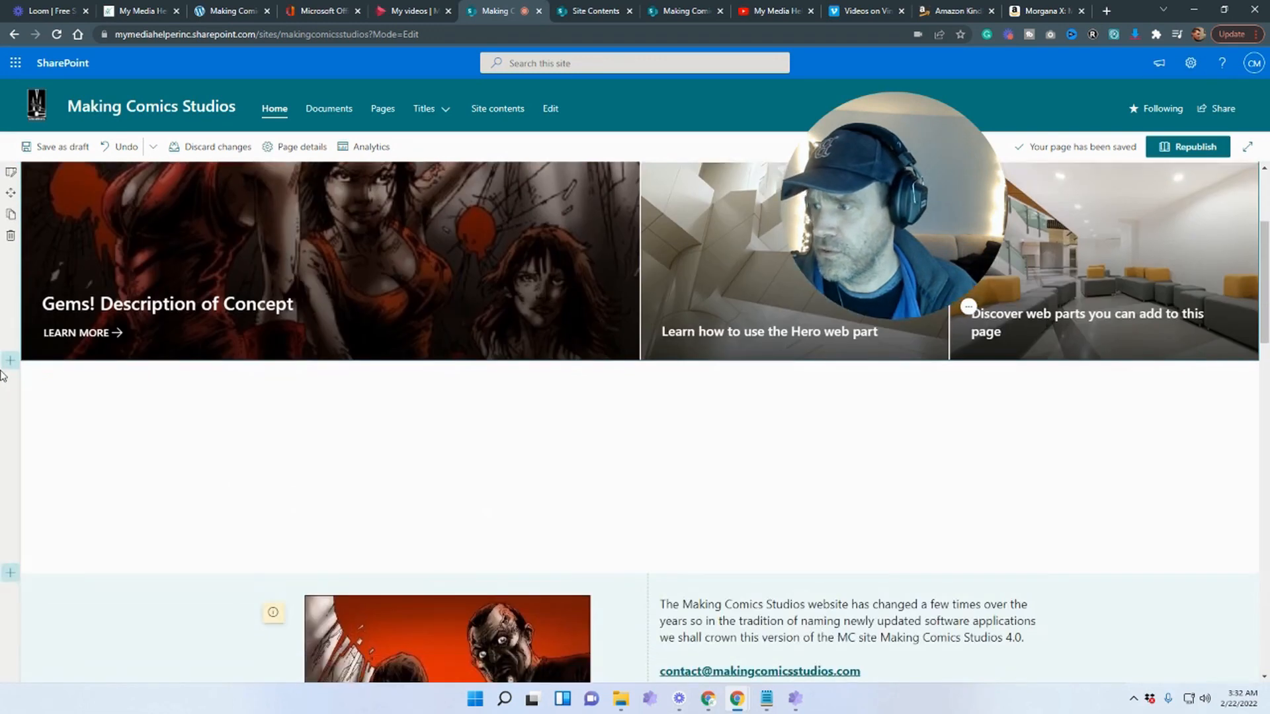
pyautogui.click(9, 360)
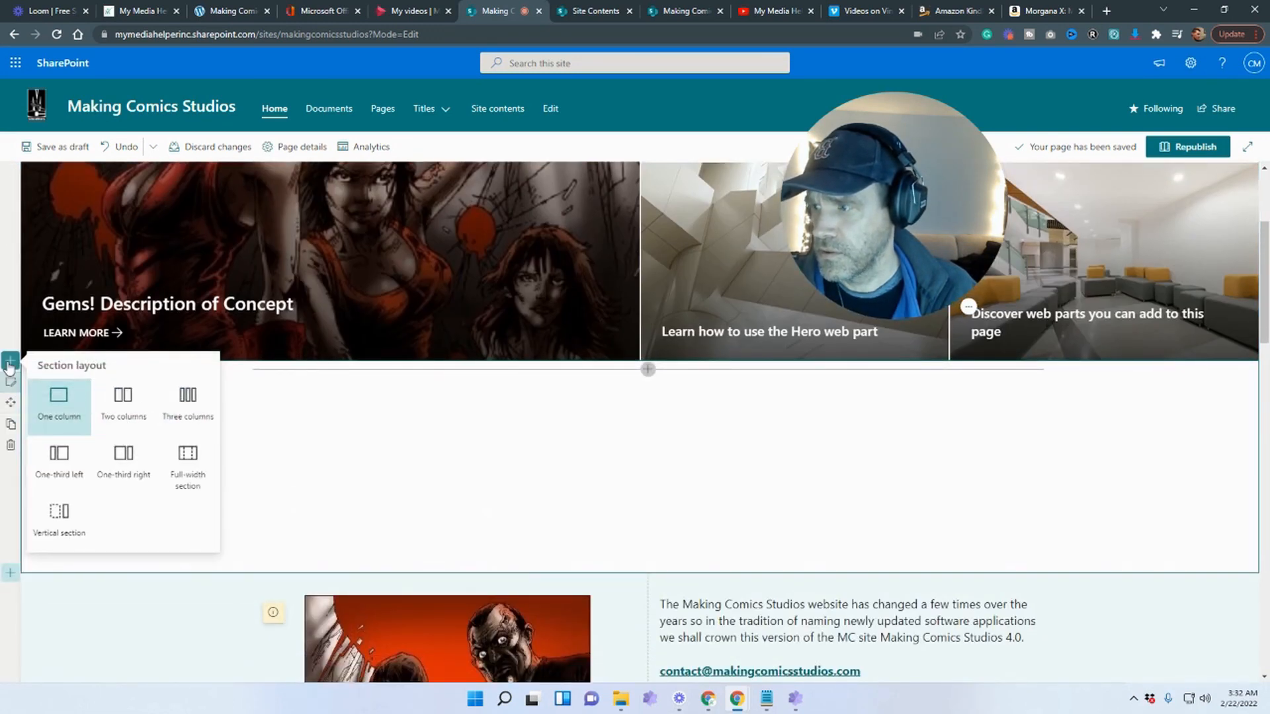
pyautogui.click(188, 396)
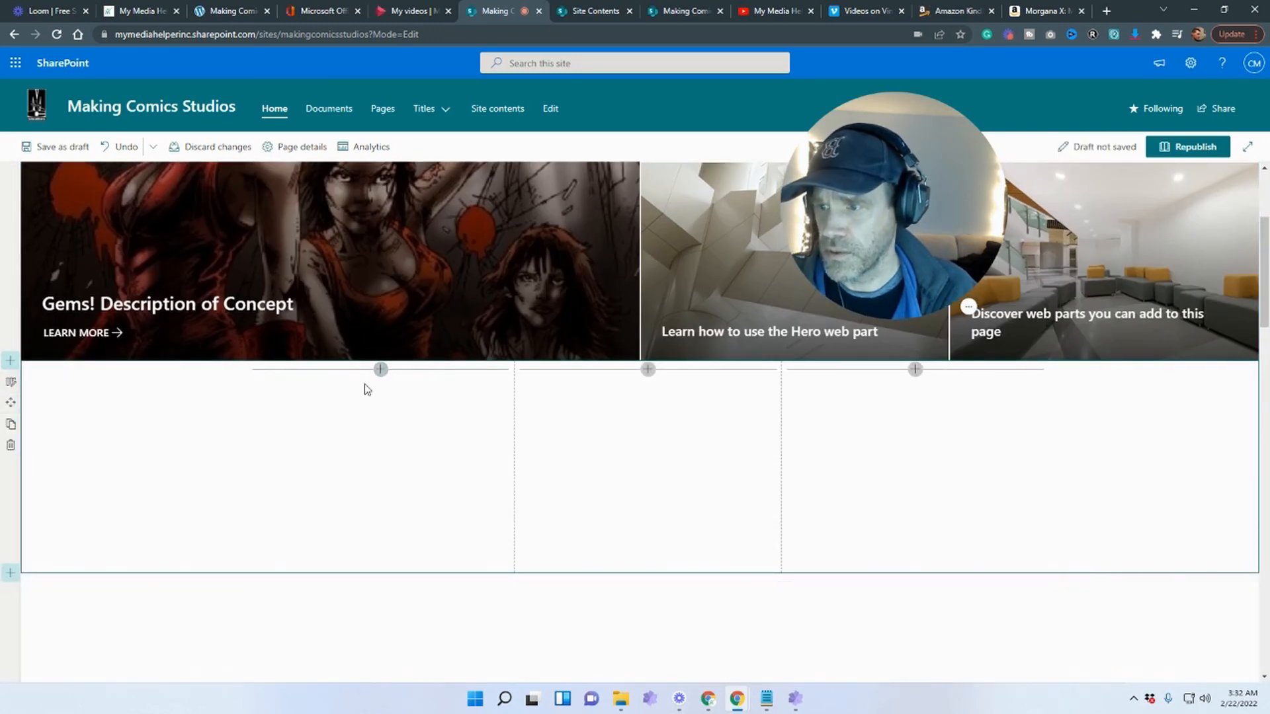
pyautogui.click(380, 370)
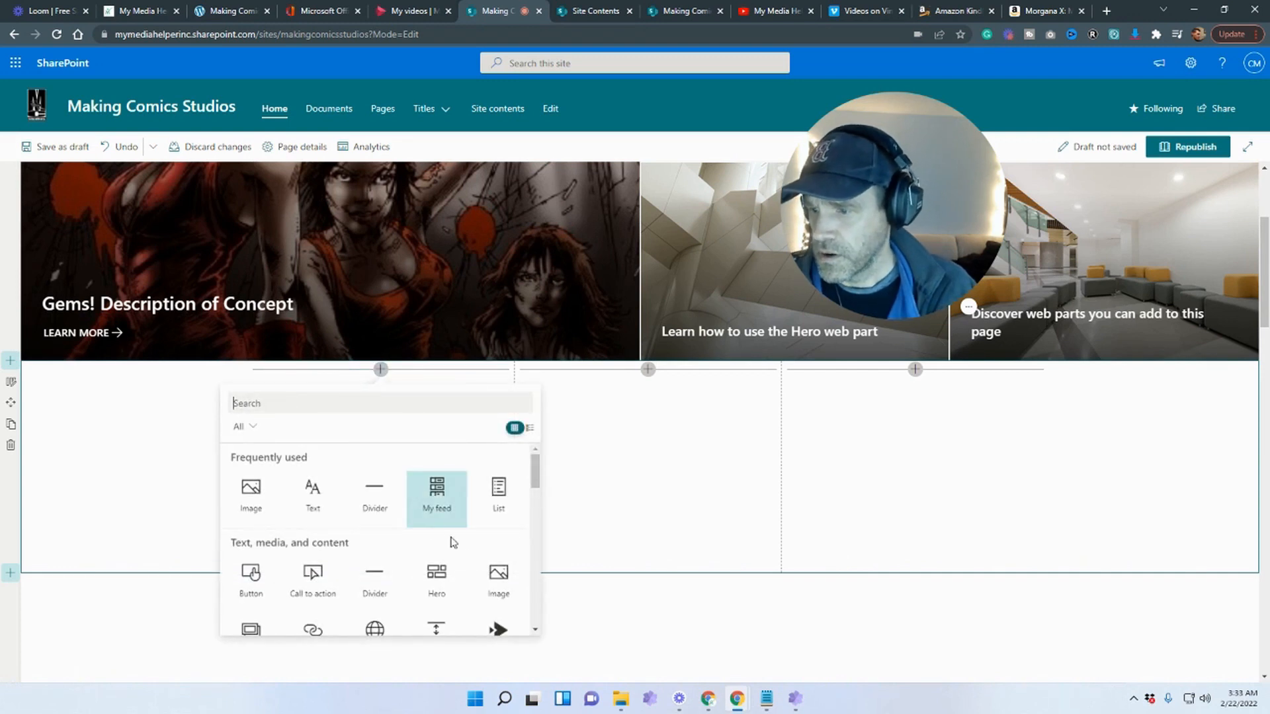
pyautogui.scroll(-1, 486, 562)
pyautogui.scroll(-1, 520, 563)
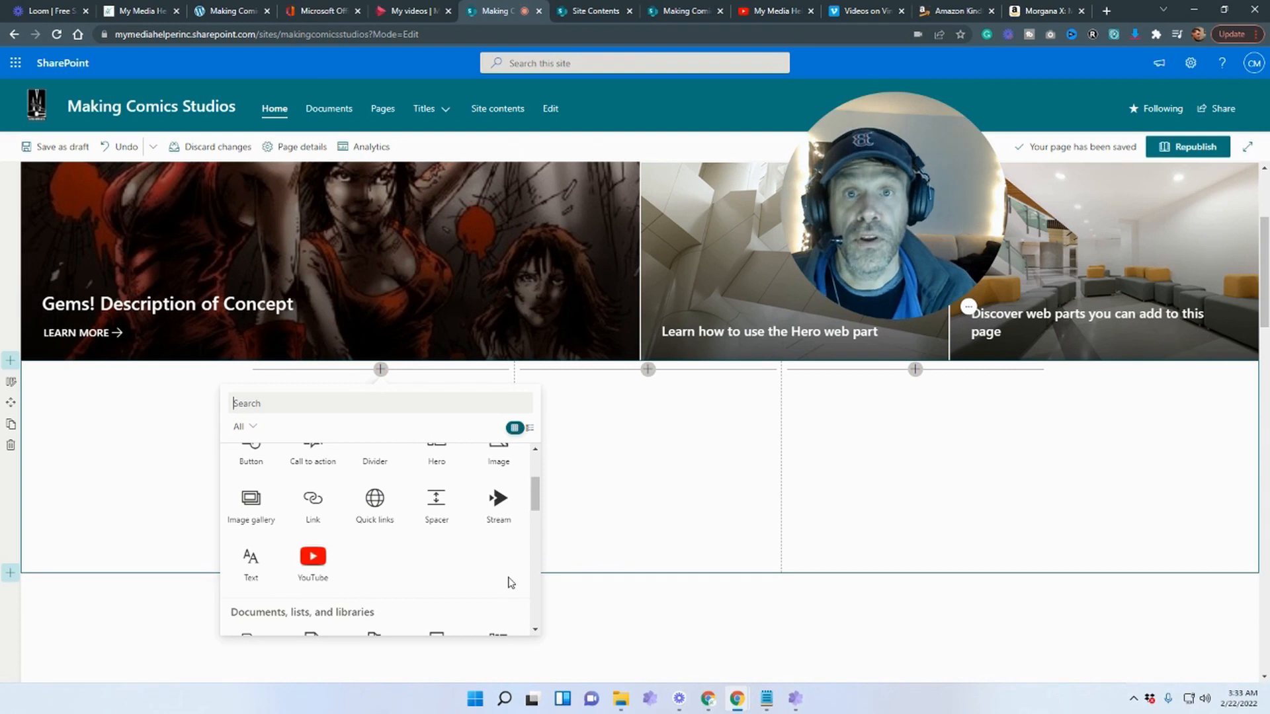
# Refresh the site contents and check the Gems > Video folder in the Documents library for the uploaded video
pyautogui.click(582, 12)
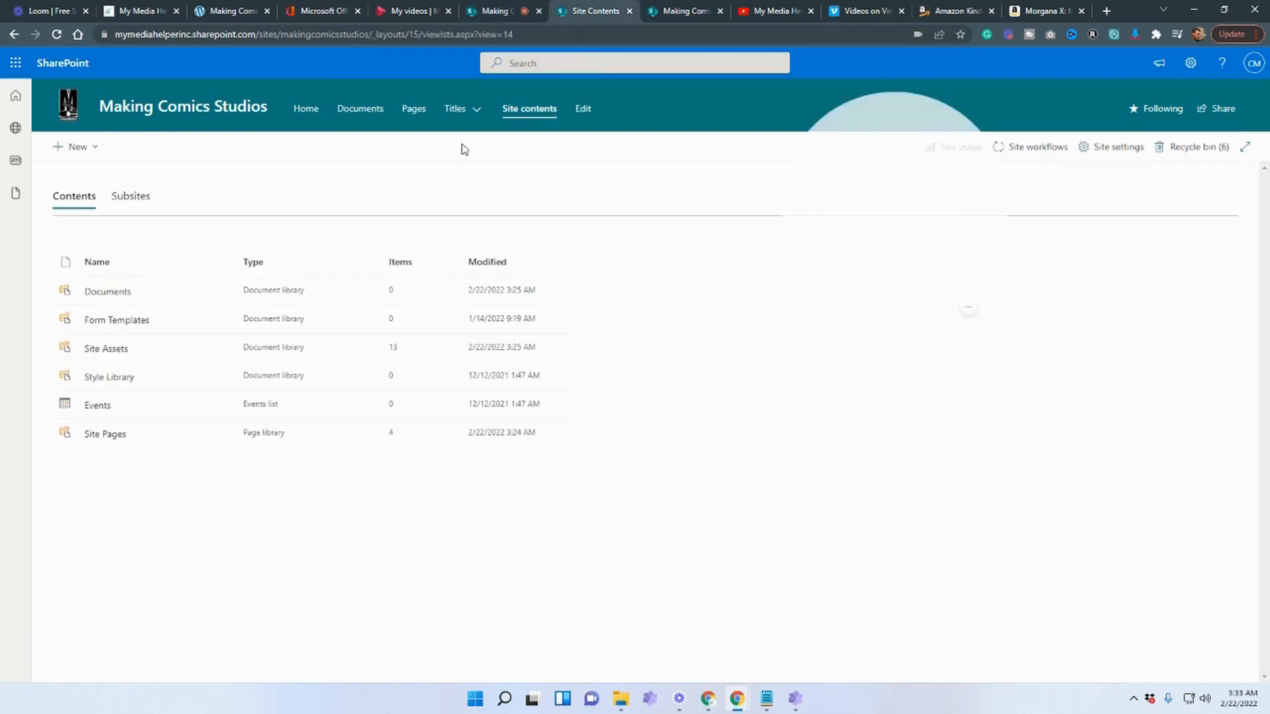
pyautogui.click(59, 34)
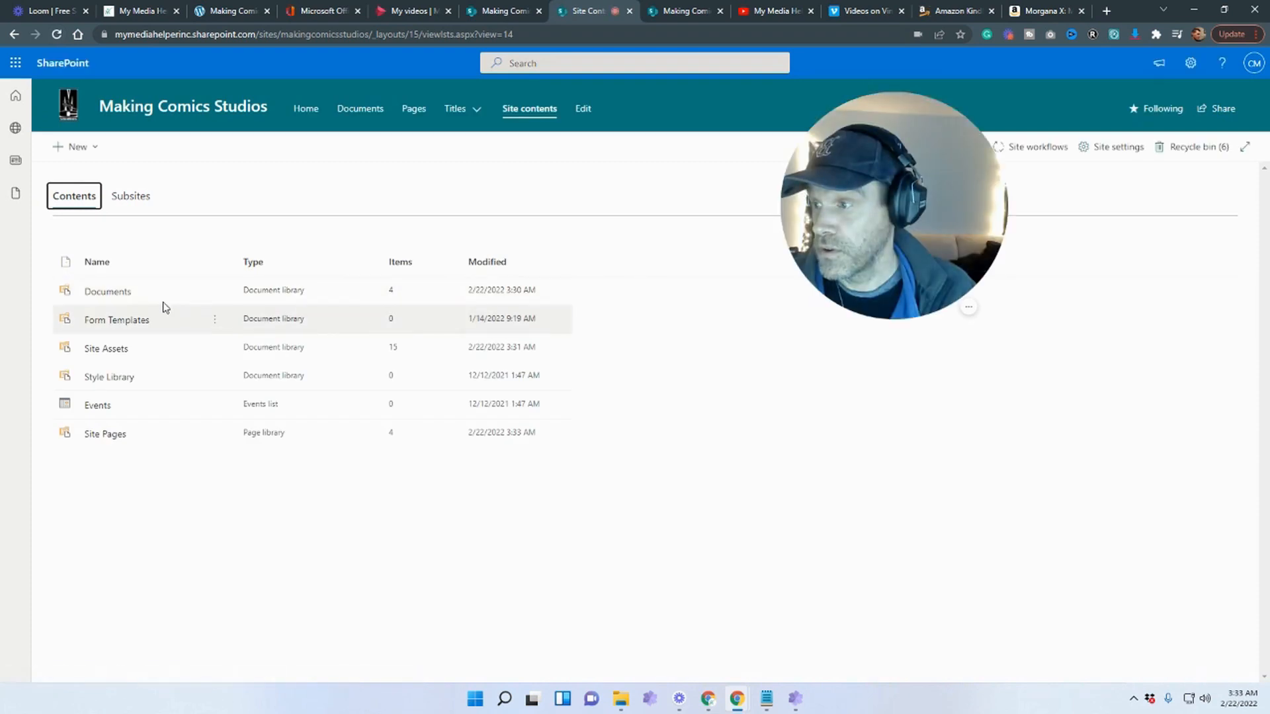
pyautogui.click(113, 293)
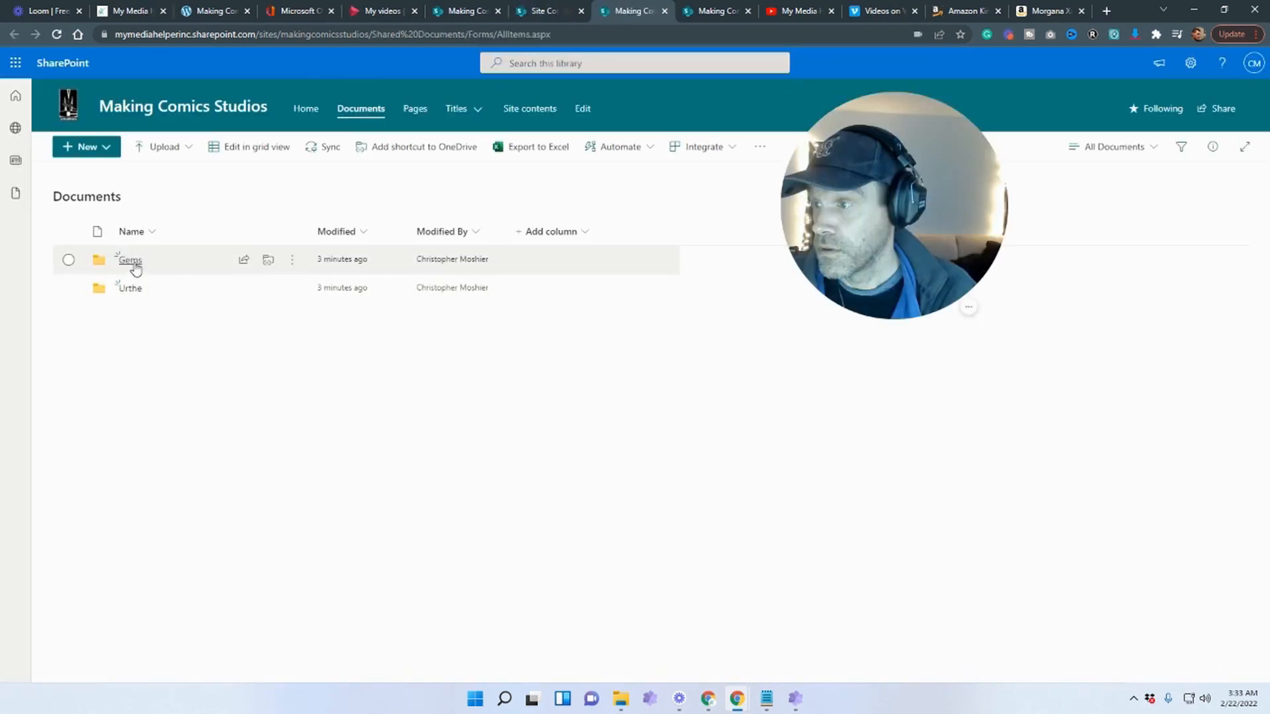
pyautogui.click(131, 260)
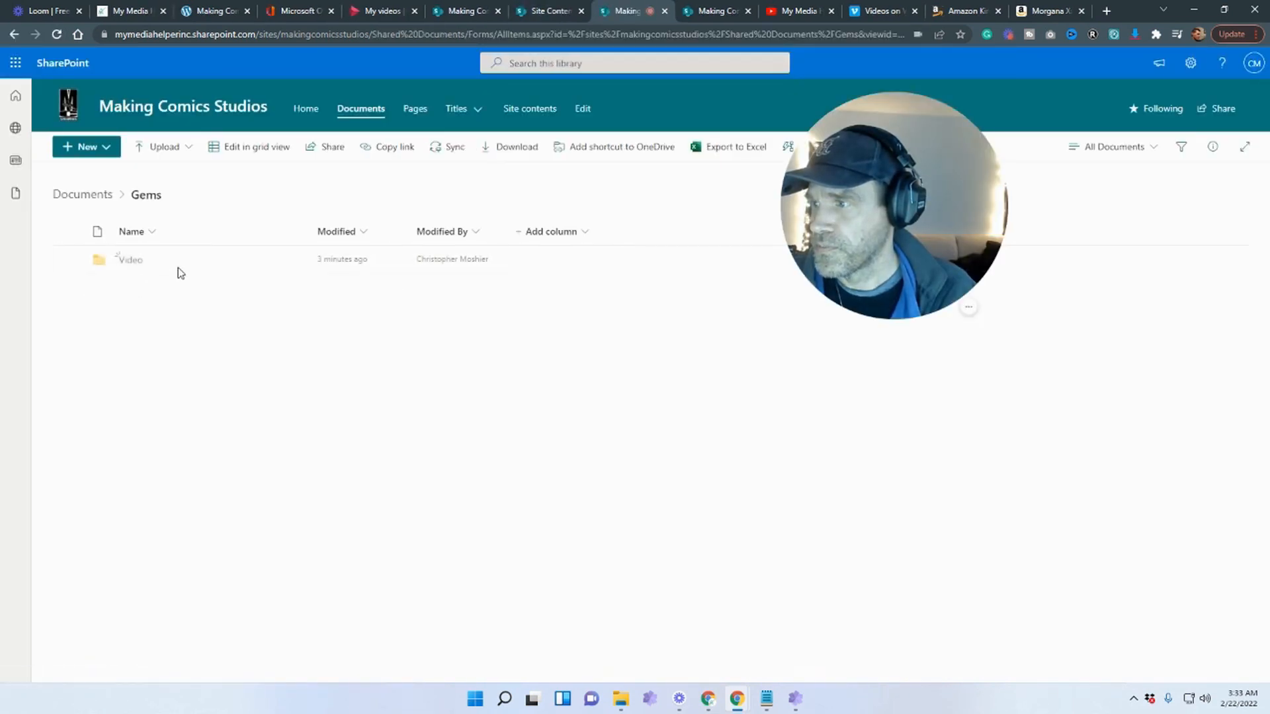
pyautogui.click(135, 259)
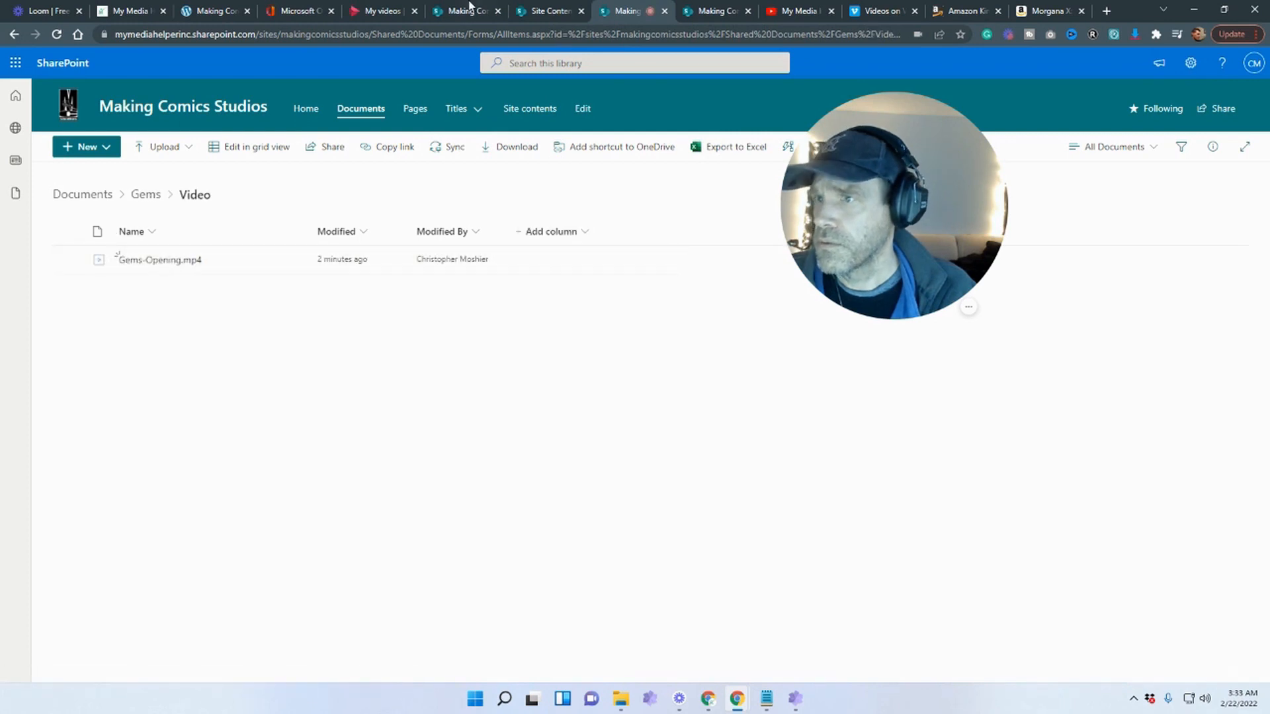
pyautogui.click(542, 13)
# Return to the home page being edited and add a File viewer web part to the new section's first column
pyautogui.click(466, 13)
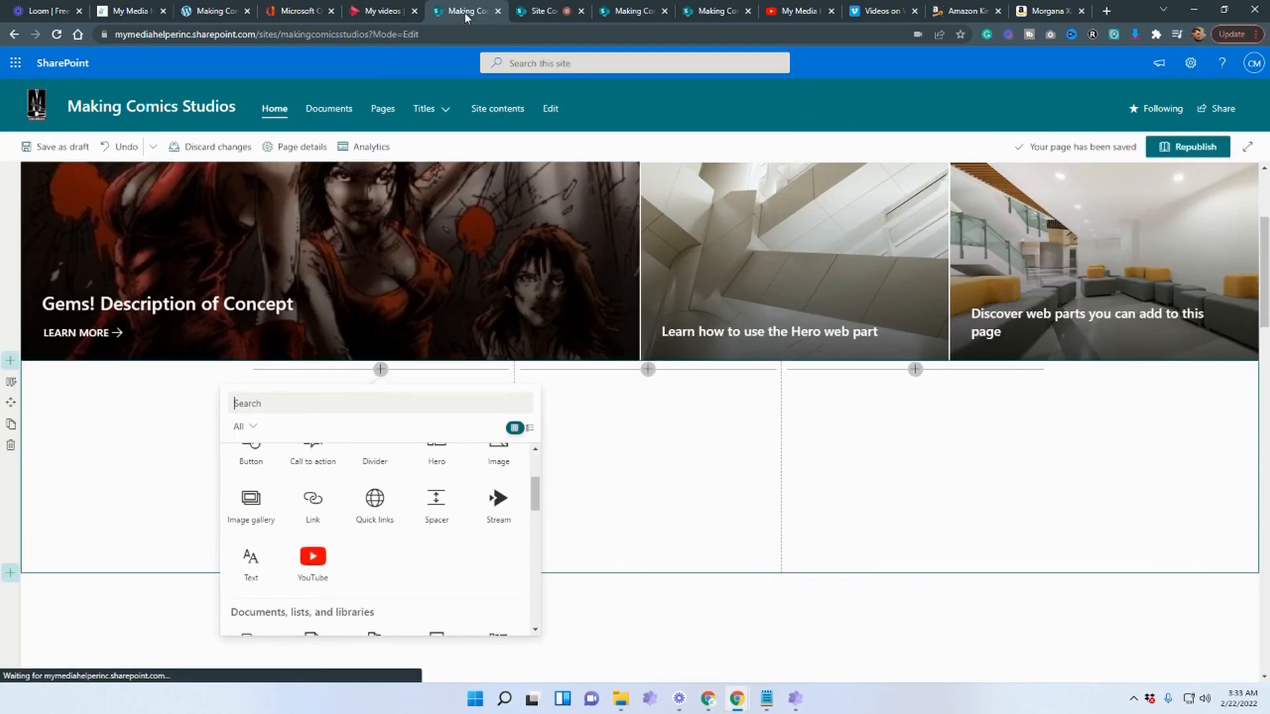
pyautogui.scroll(-1, 443, 526)
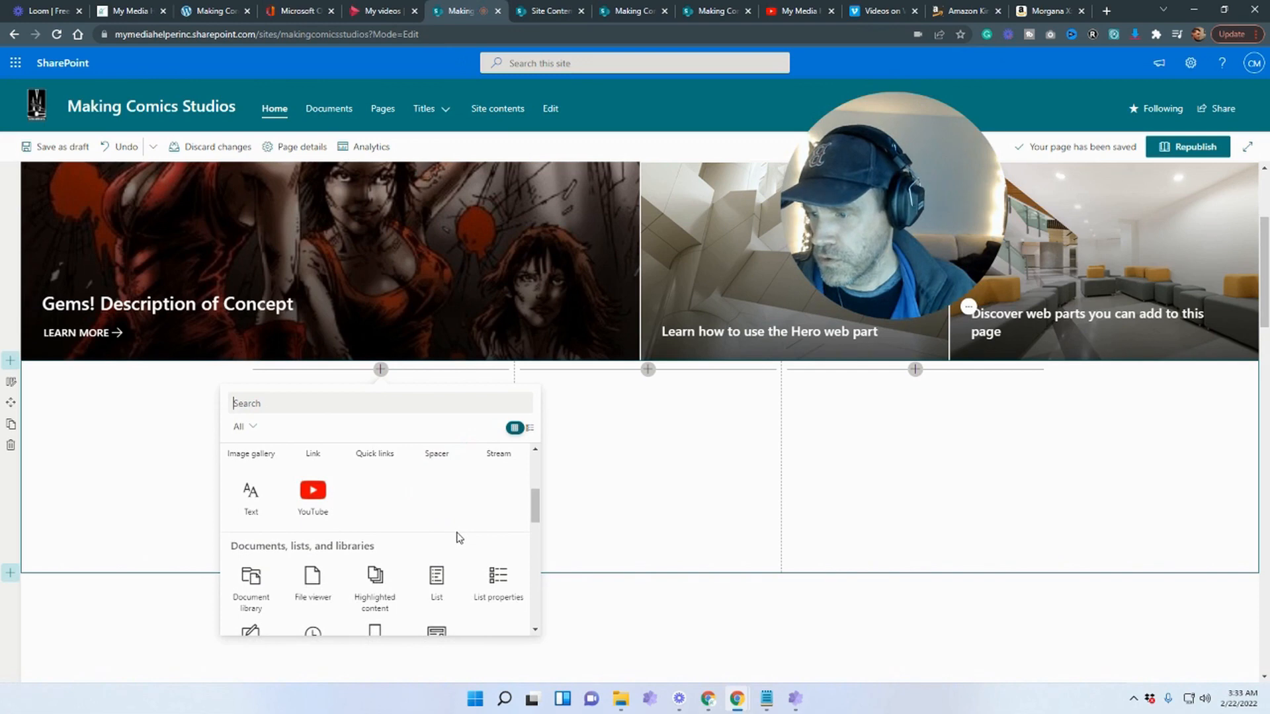
pyautogui.scroll(1, 444, 515)
pyautogui.scroll(-1, 455, 561)
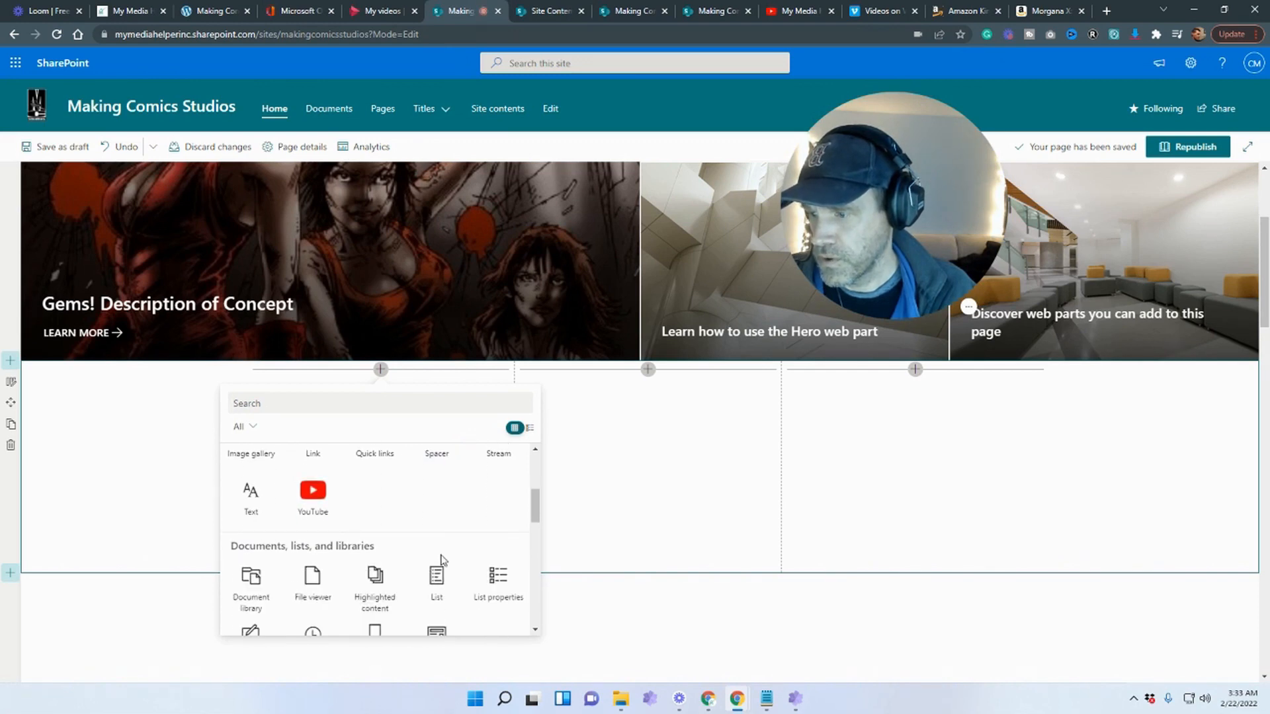
pyautogui.click(319, 577)
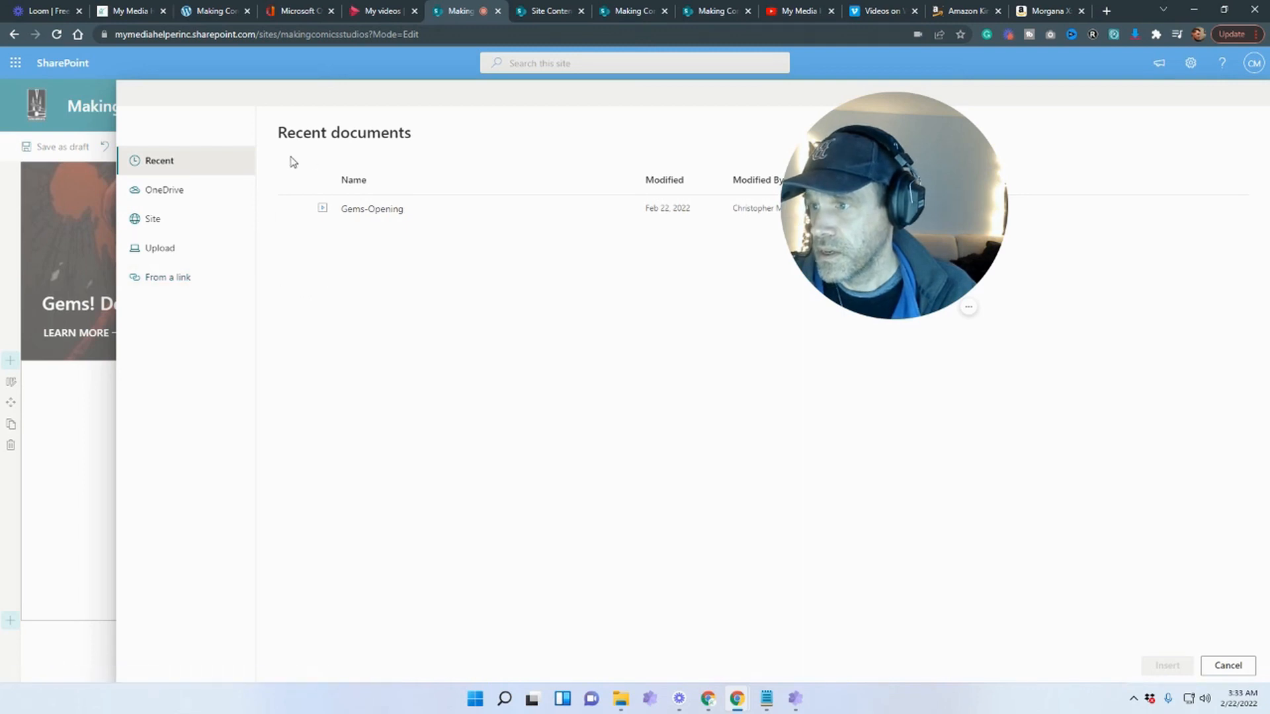
pyautogui.click(169, 223)
pyautogui.click(336, 222)
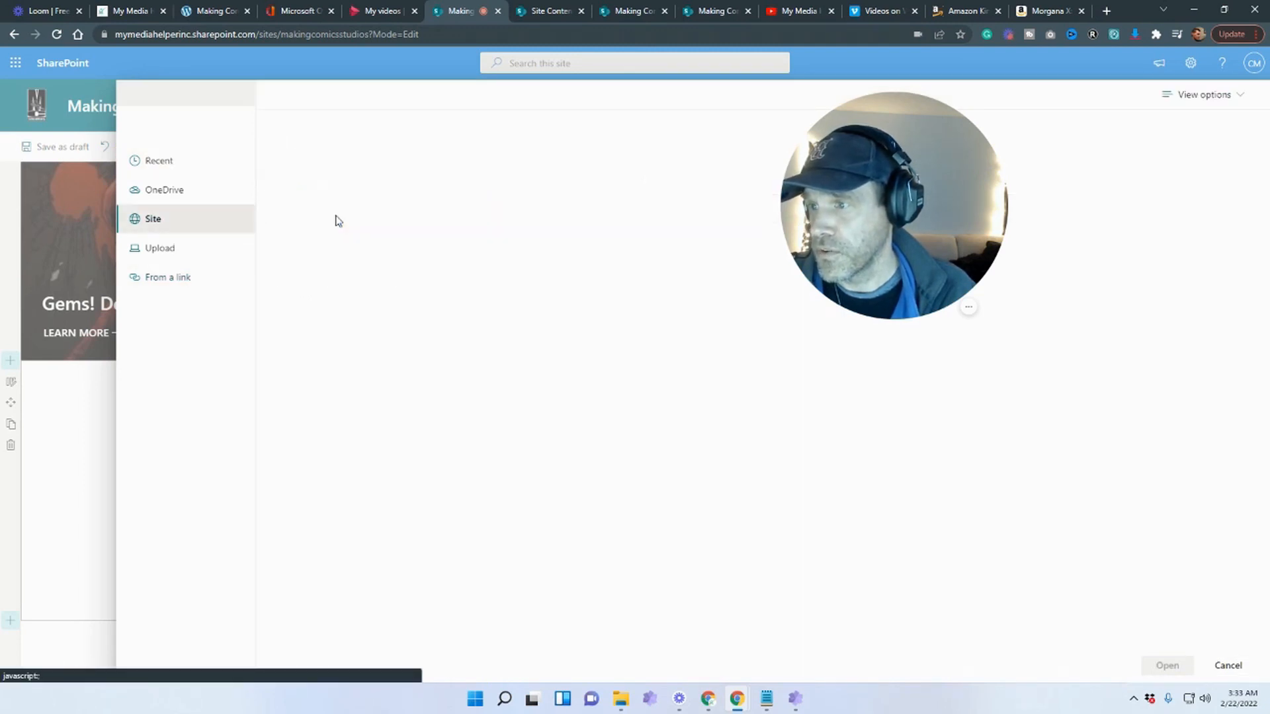
pyautogui.click(348, 222)
pyautogui.click(355, 221)
pyautogui.click(292, 223)
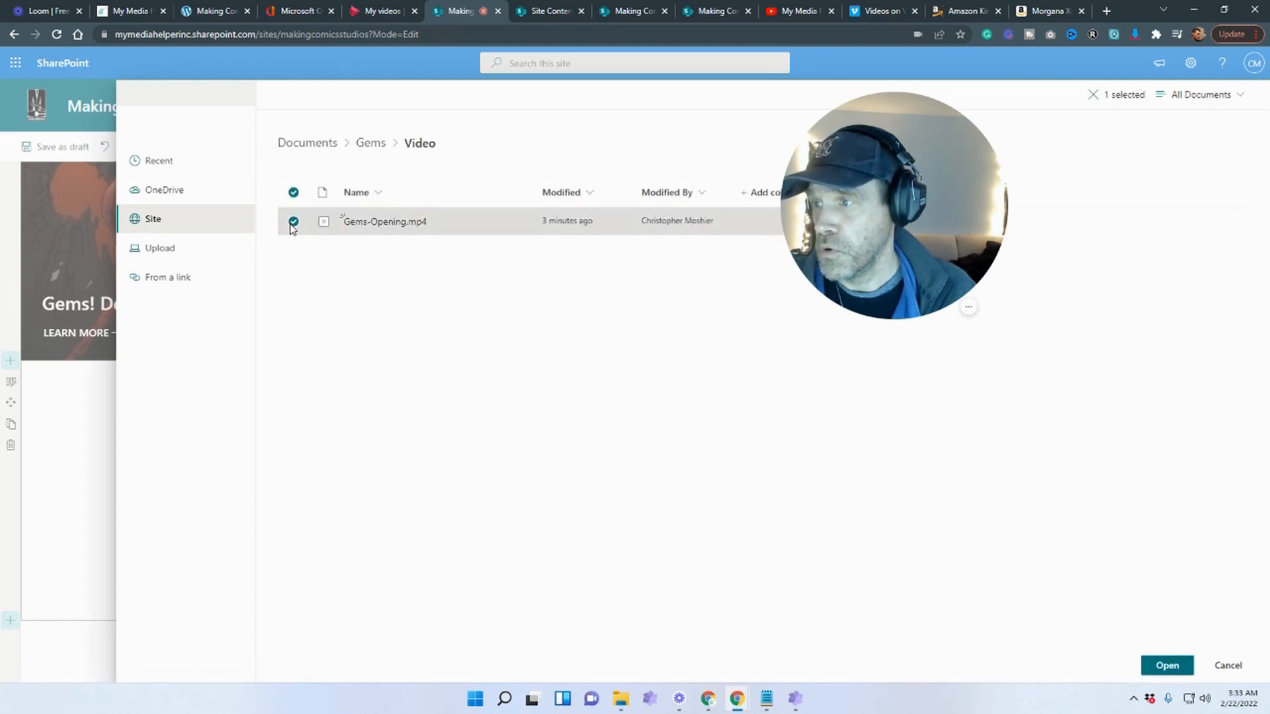
# Insert Gems-Opening.mp4 from the site's Documents > Gems > Video folder into the File viewer and save the page as a draft
pyautogui.click(160, 228)
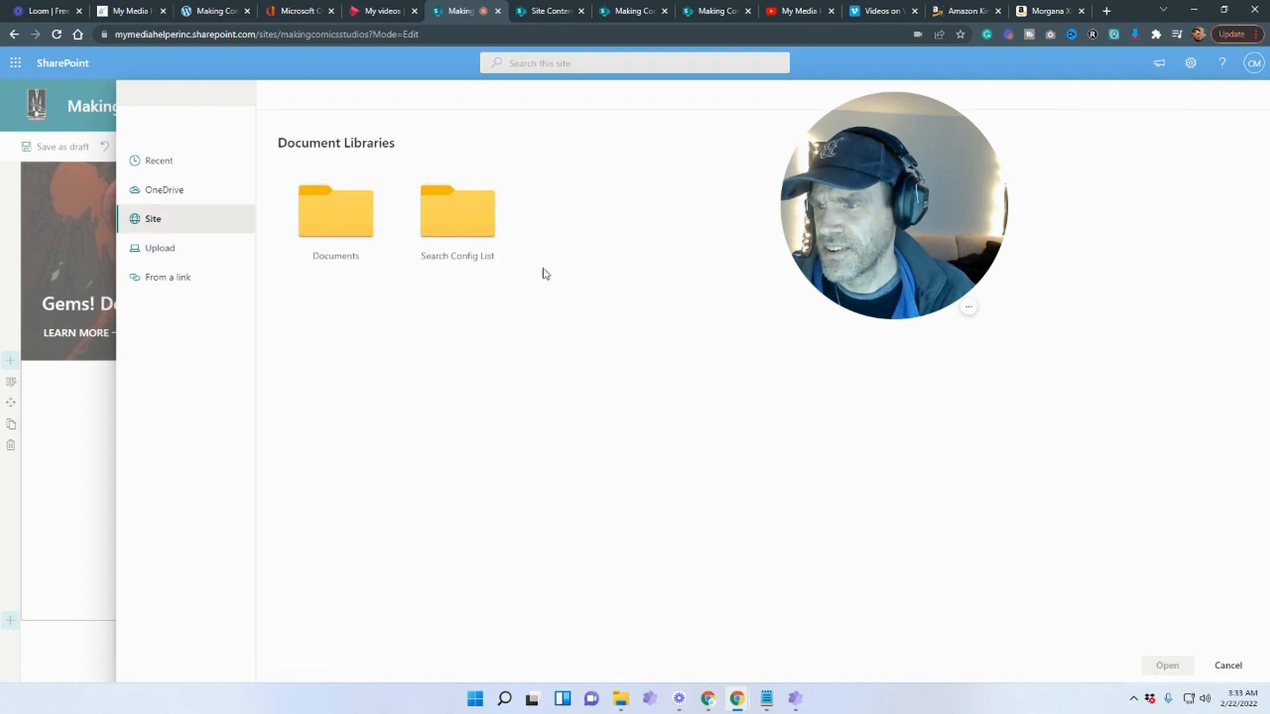
pyautogui.click(324, 222)
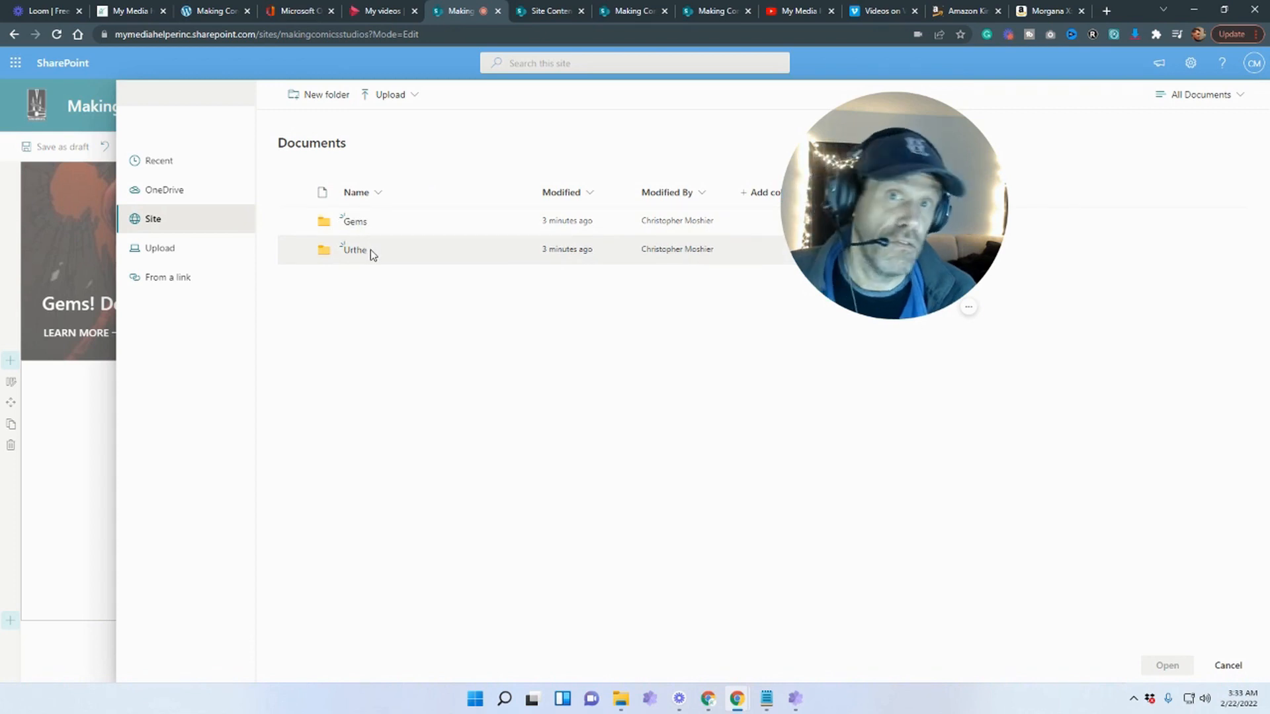
pyautogui.click(349, 224)
pyautogui.click(356, 223)
pyautogui.click(294, 223)
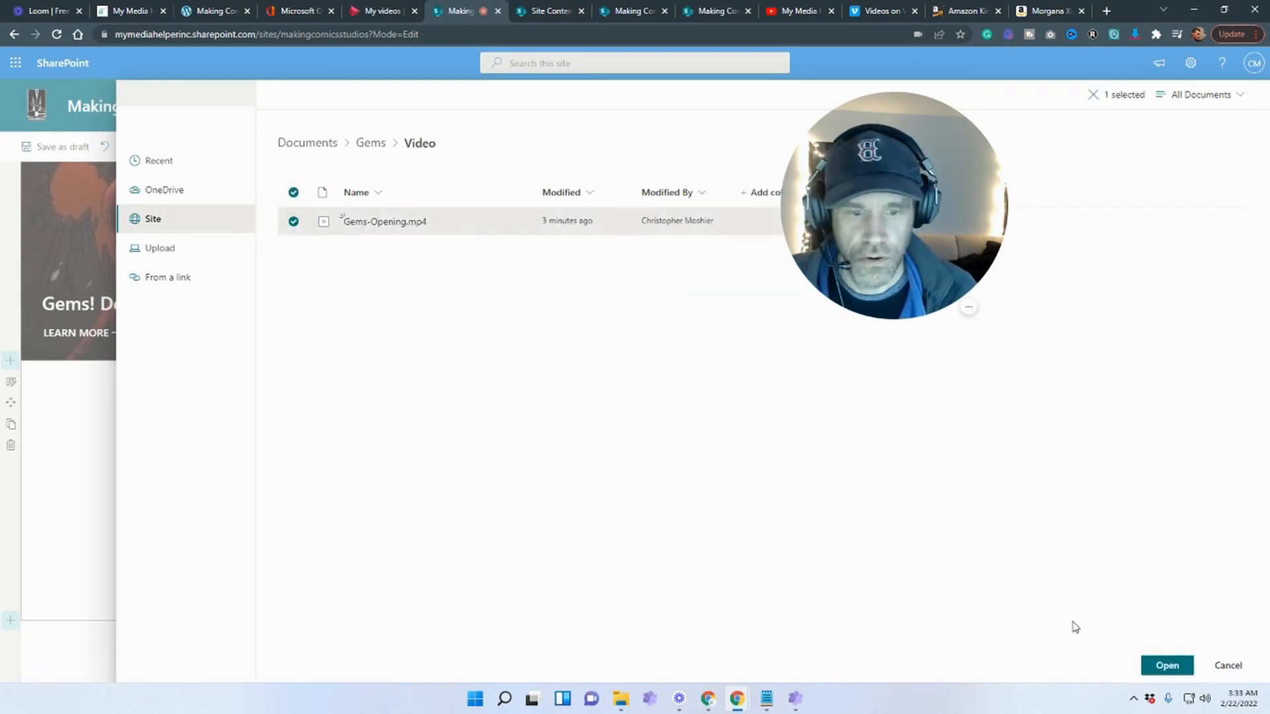
pyautogui.click(1167, 665)
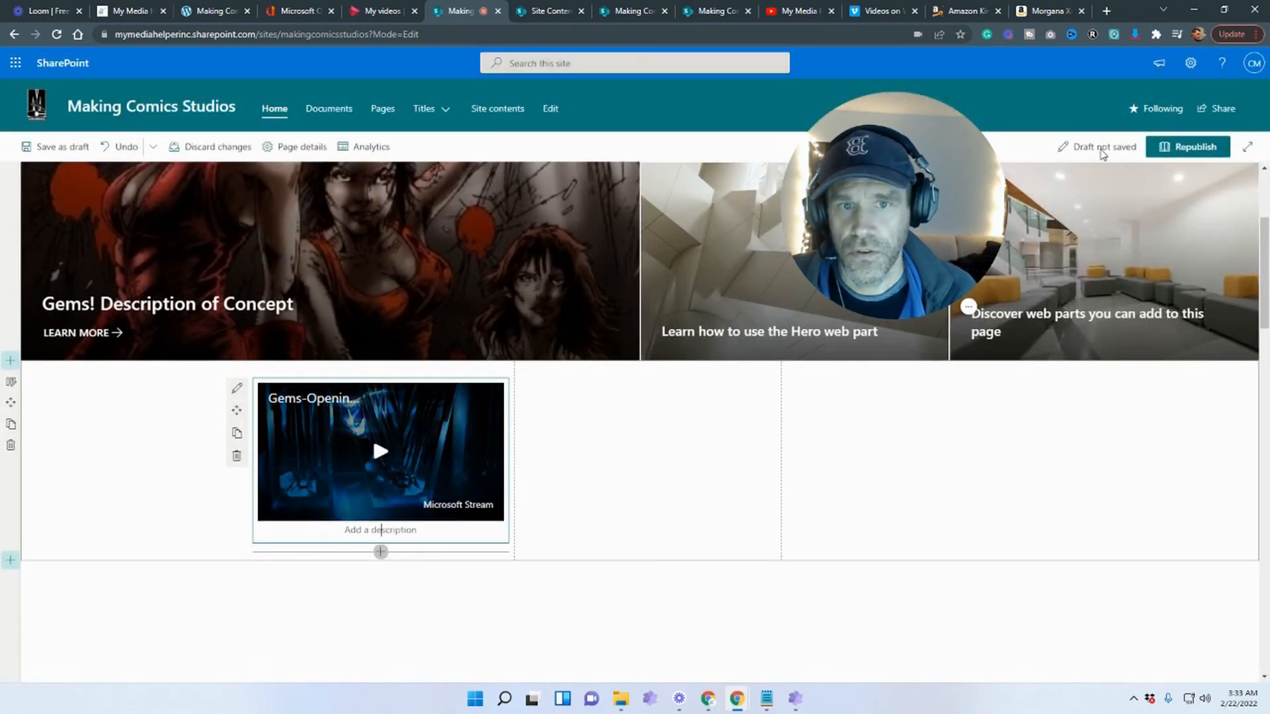
pyautogui.click(56, 147)
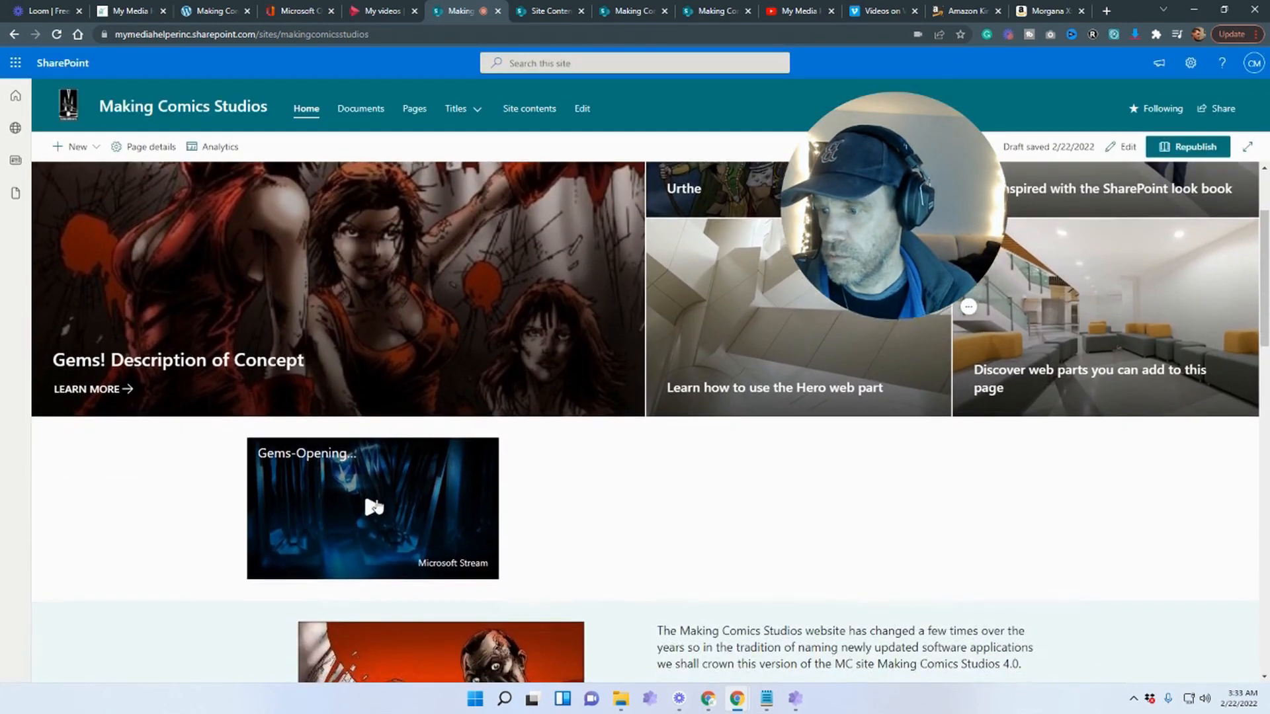
# Play the embedded Gems-Opening video on the saved draft and reopen the home page for editing
pyautogui.click(373, 506)
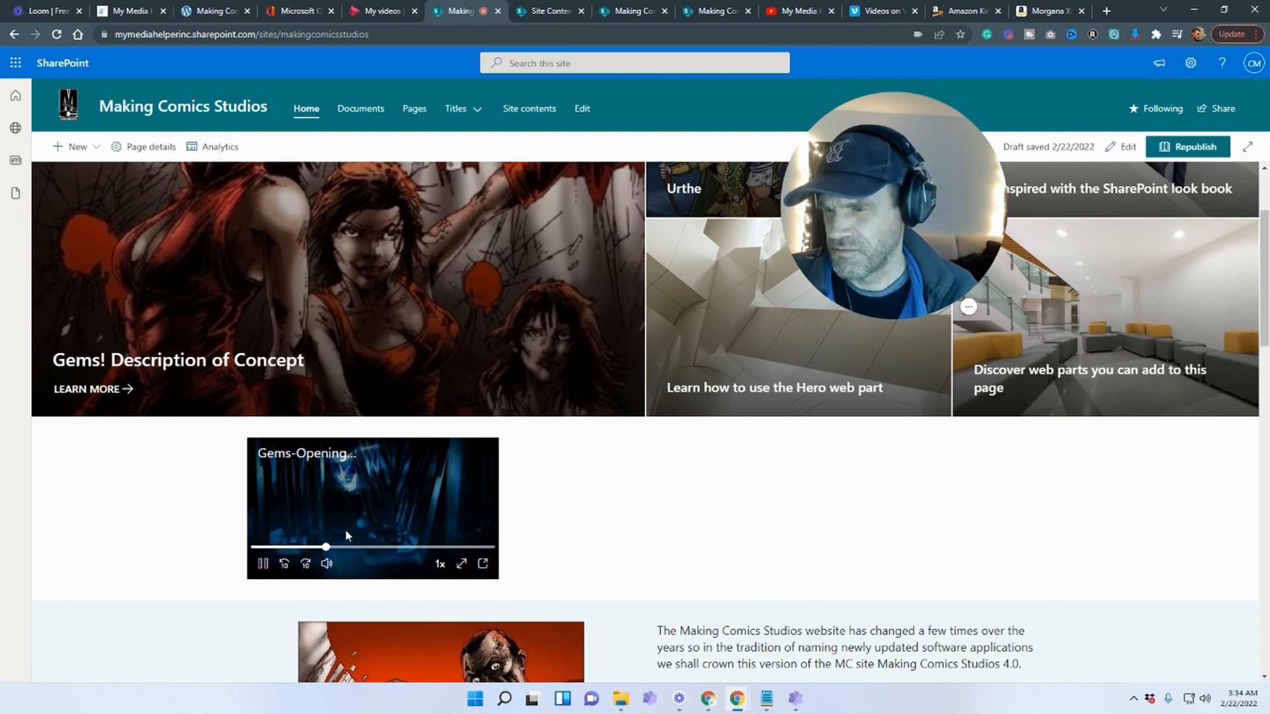
pyautogui.scroll(-2, 345, 515)
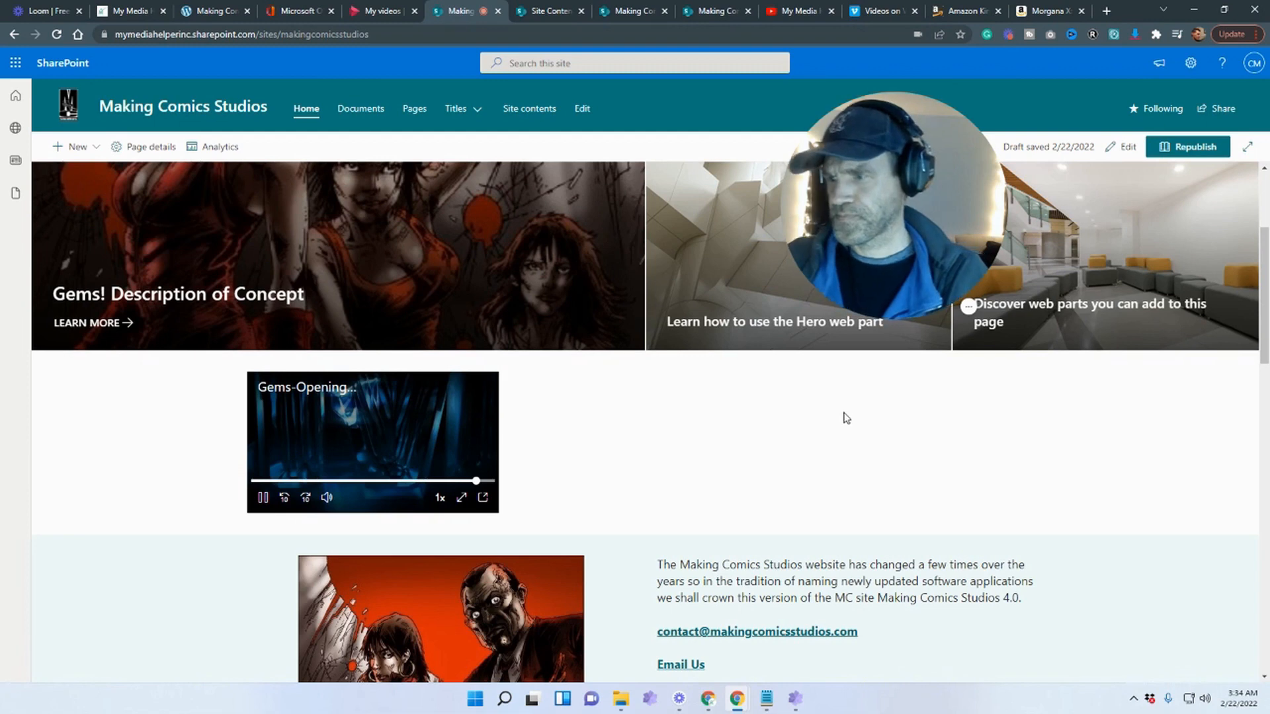
pyautogui.click(1126, 147)
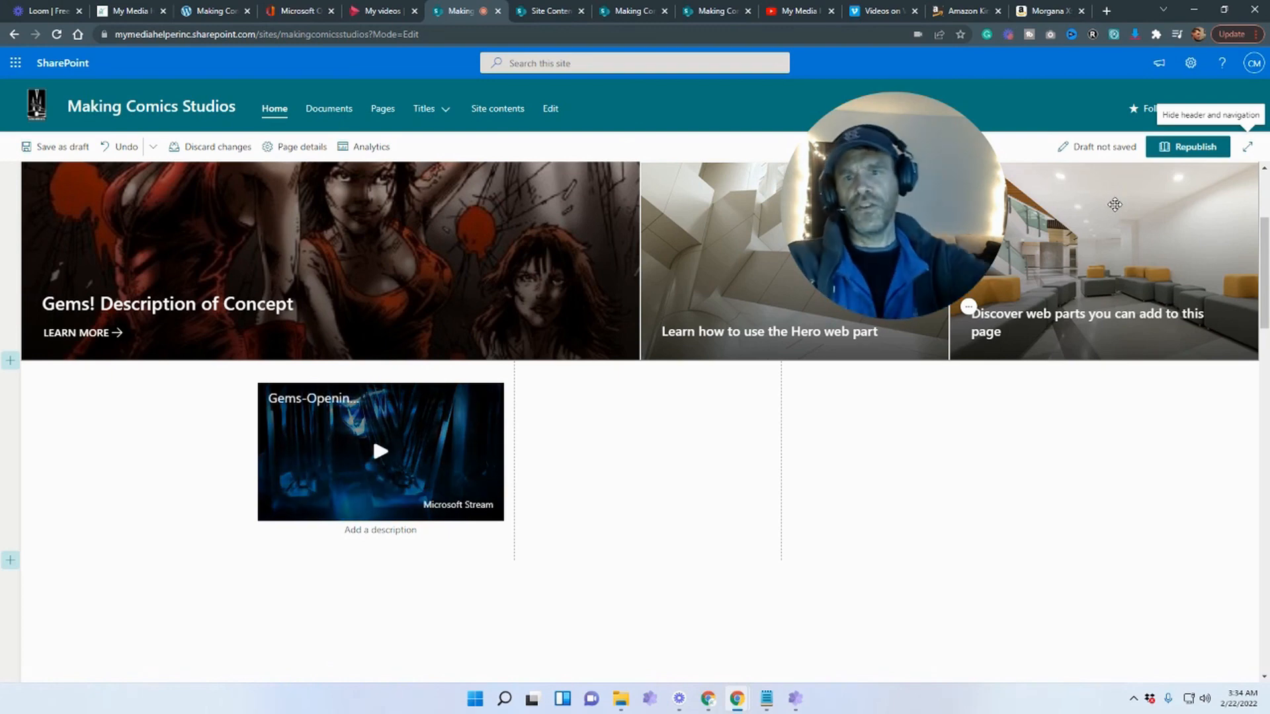
# Switch to YouTube, copy the web address of the My Media Helper Opening video and briefly play it
pyautogui.click(802, 13)
pyautogui.click(211, 36)
pyautogui.rightClick(213, 41)
pyautogui.click(244, 133)
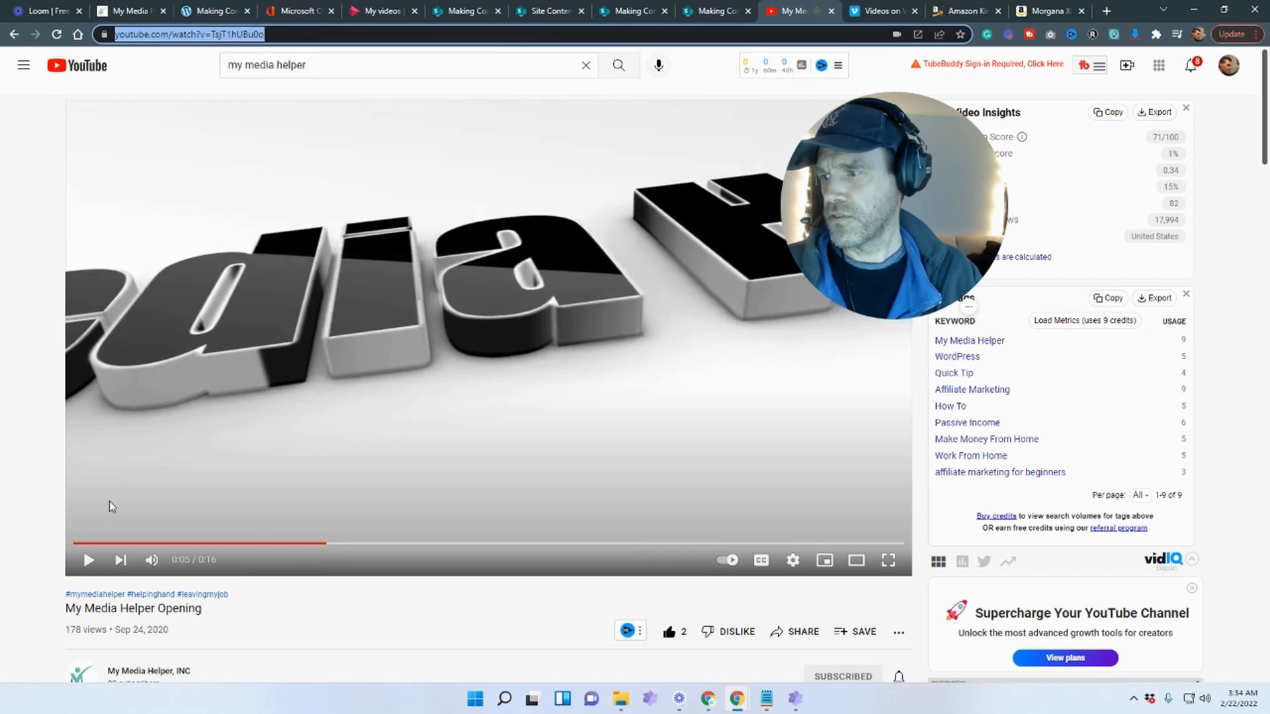
pyautogui.click(89, 561)
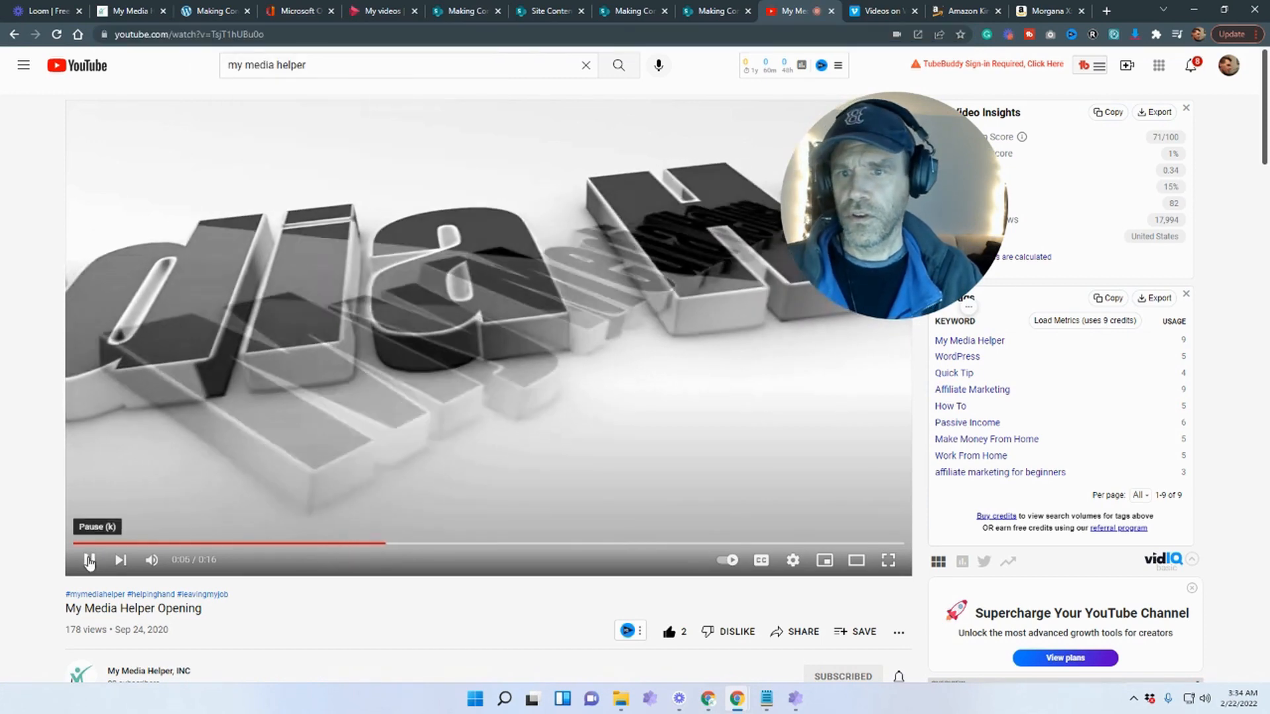
pyautogui.click(89, 561)
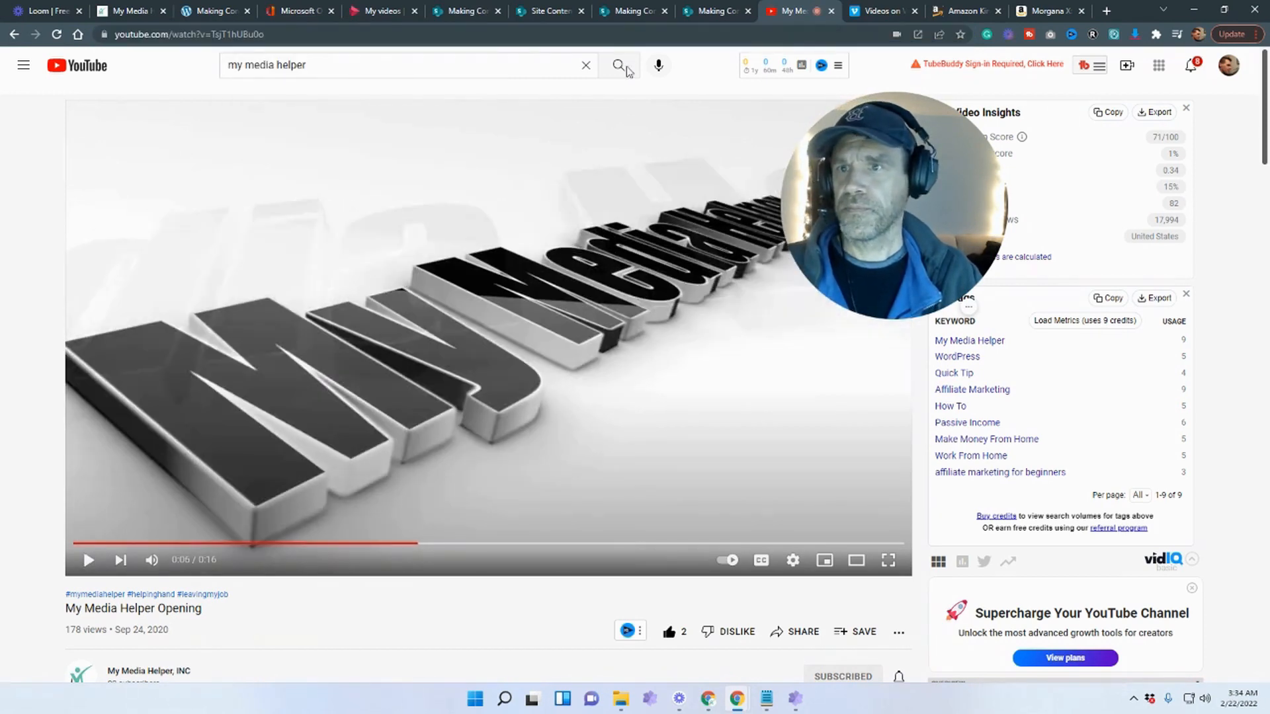
# Return to the SharePoint home page being edited and add a YouTube web part to the section's second column
pyautogui.click(454, 13)
pyautogui.click(648, 369)
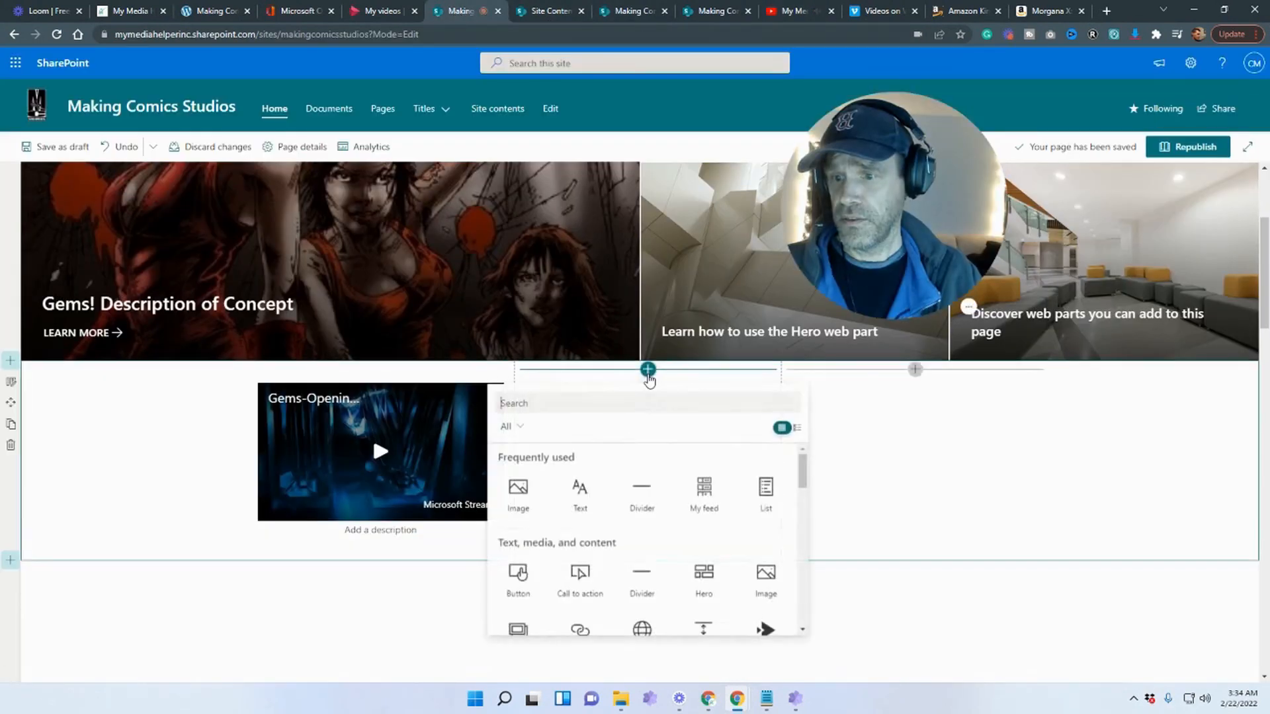
pyautogui.scroll(-2, 638, 509)
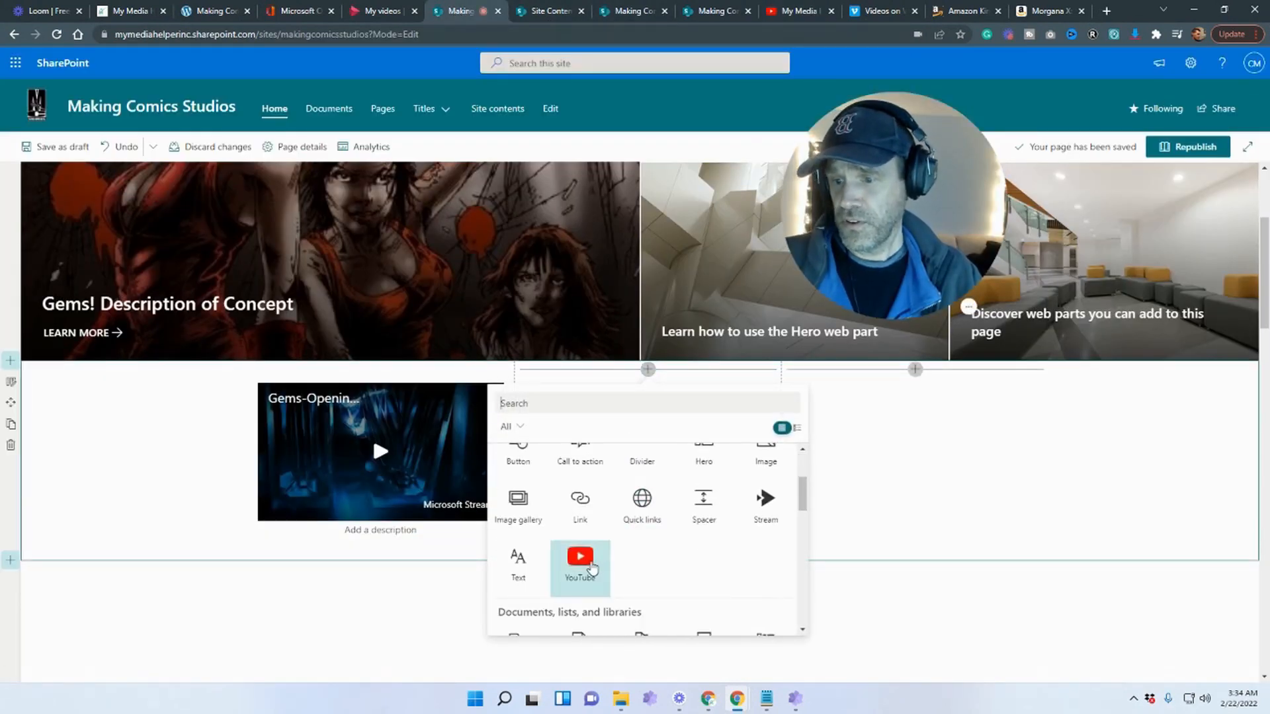
pyautogui.click(591, 567)
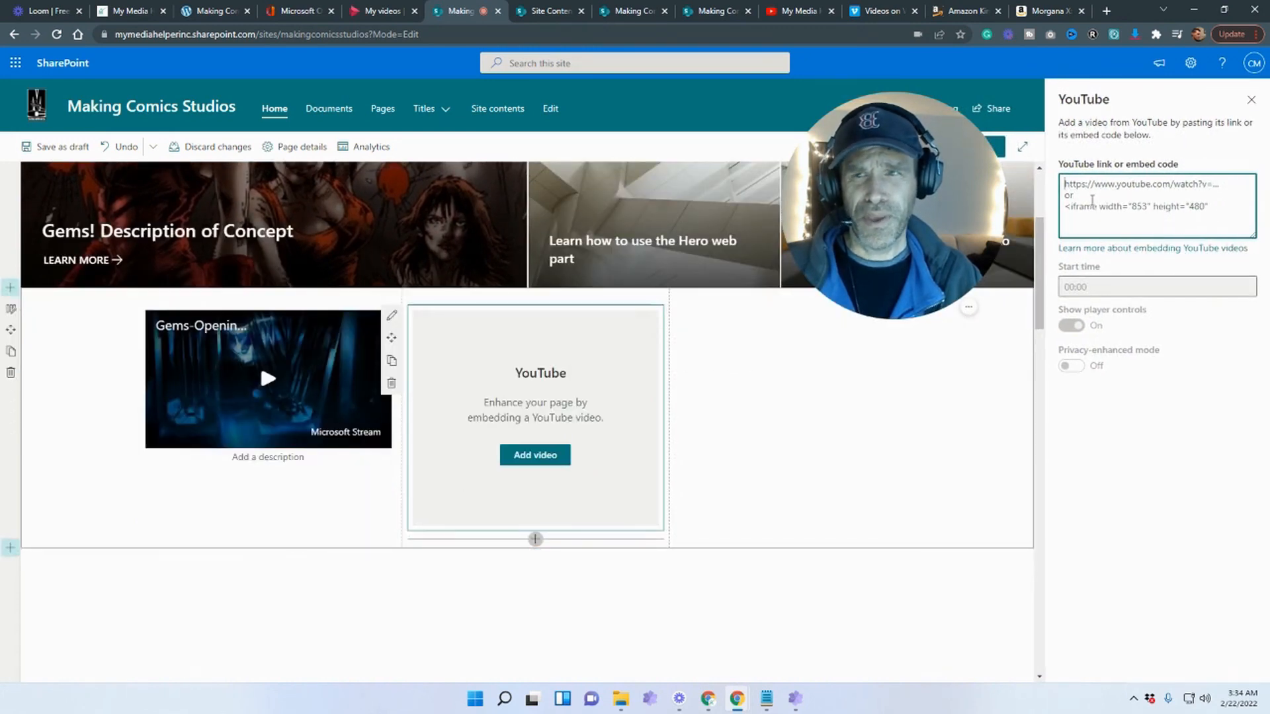
# Switch to YouTube and view the embed code in the sharing options of the My Media Helper Opening video
pyautogui.click(785, 10)
pyautogui.scroll(-3, 685, 471)
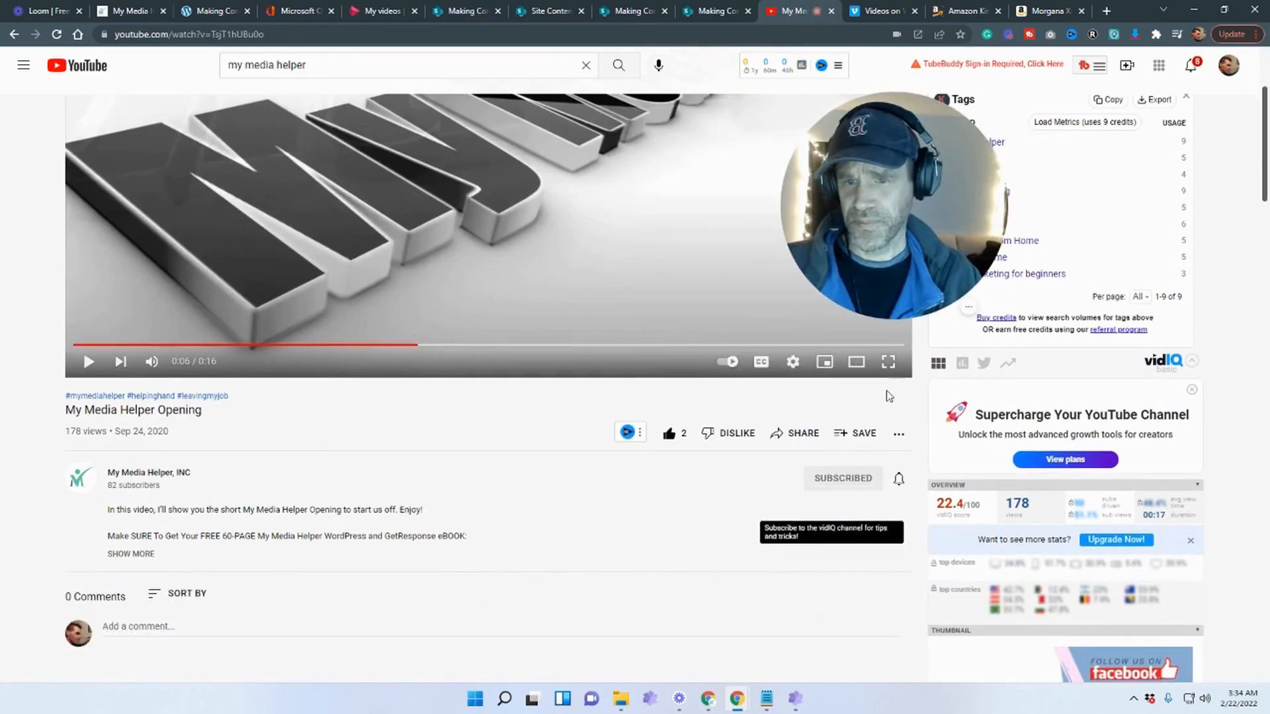
pyautogui.click(810, 431)
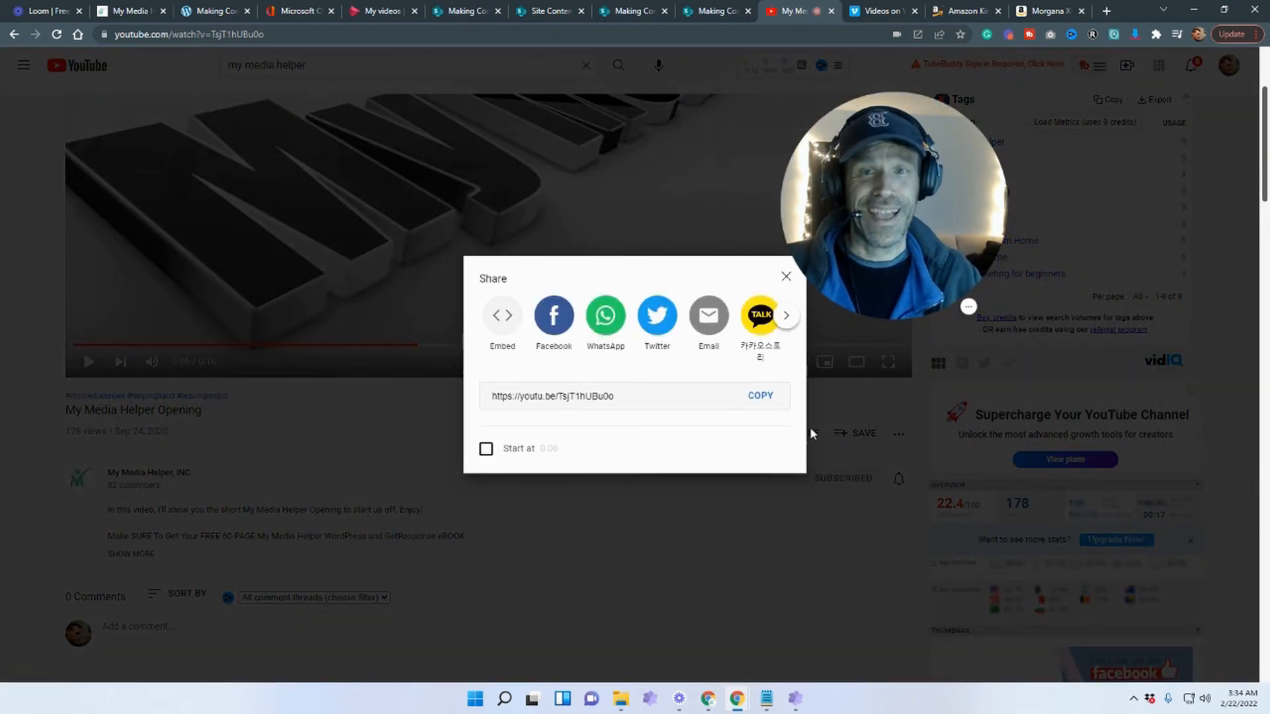
pyautogui.click(503, 329)
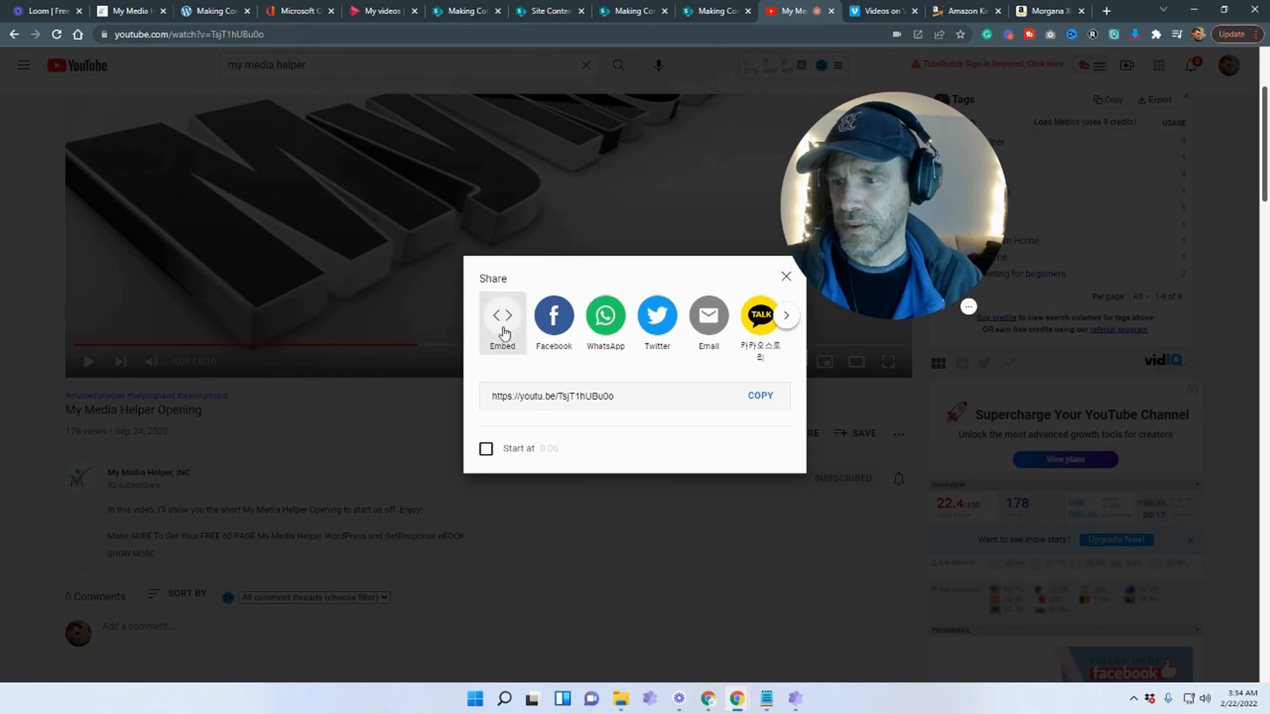
pyautogui.moveTo(953, 159); pyautogui.dragTo(296, 423)
pyautogui.click(387, 527)
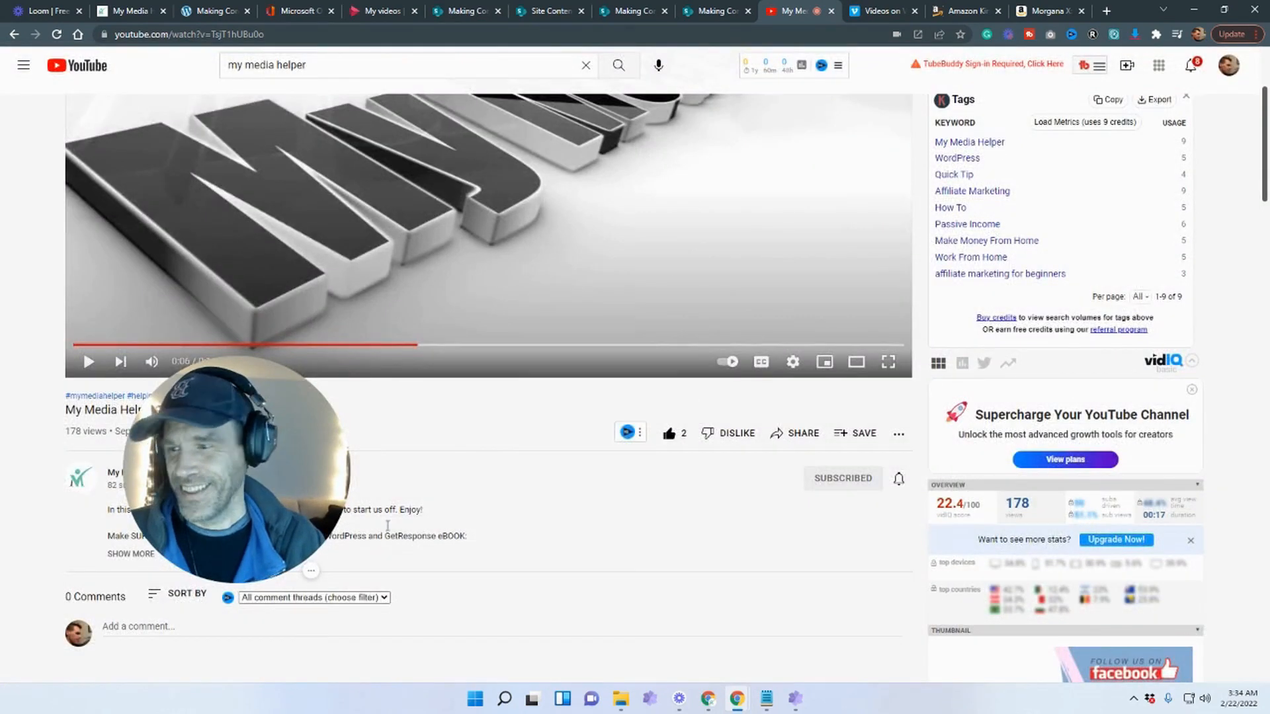
pyautogui.click(800, 433)
pyautogui.click(504, 325)
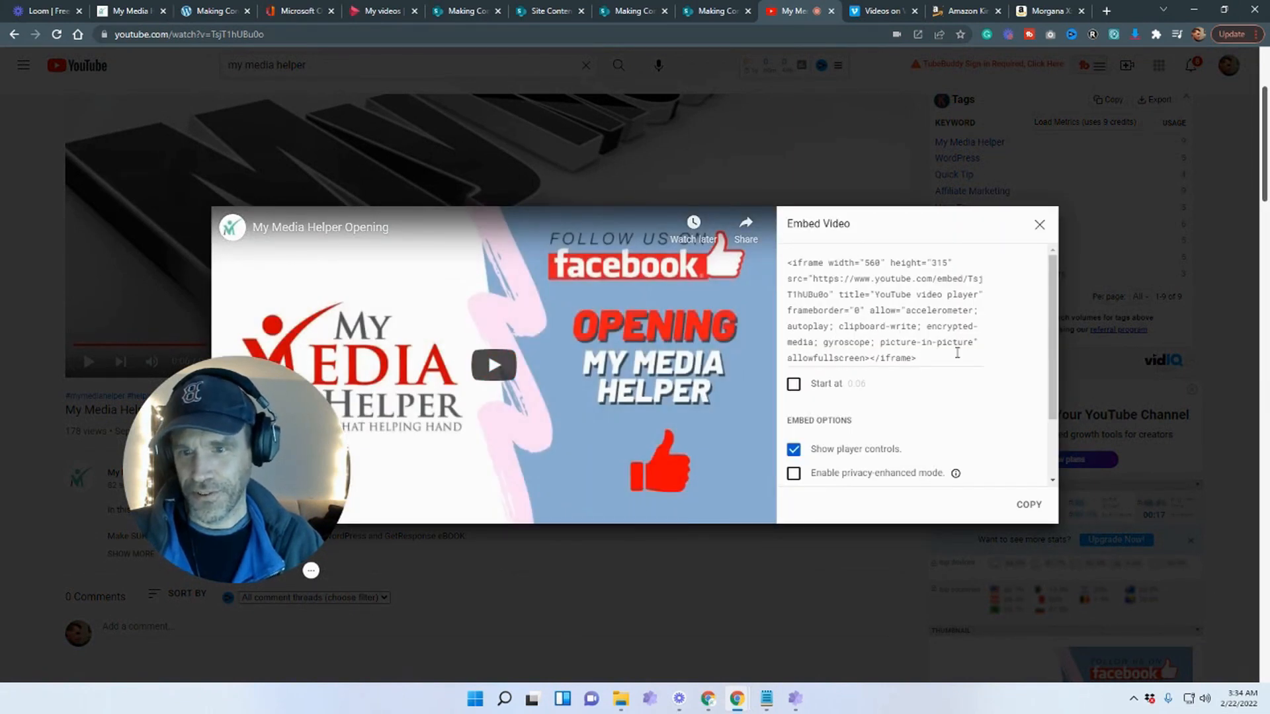
pyautogui.click(476, 12)
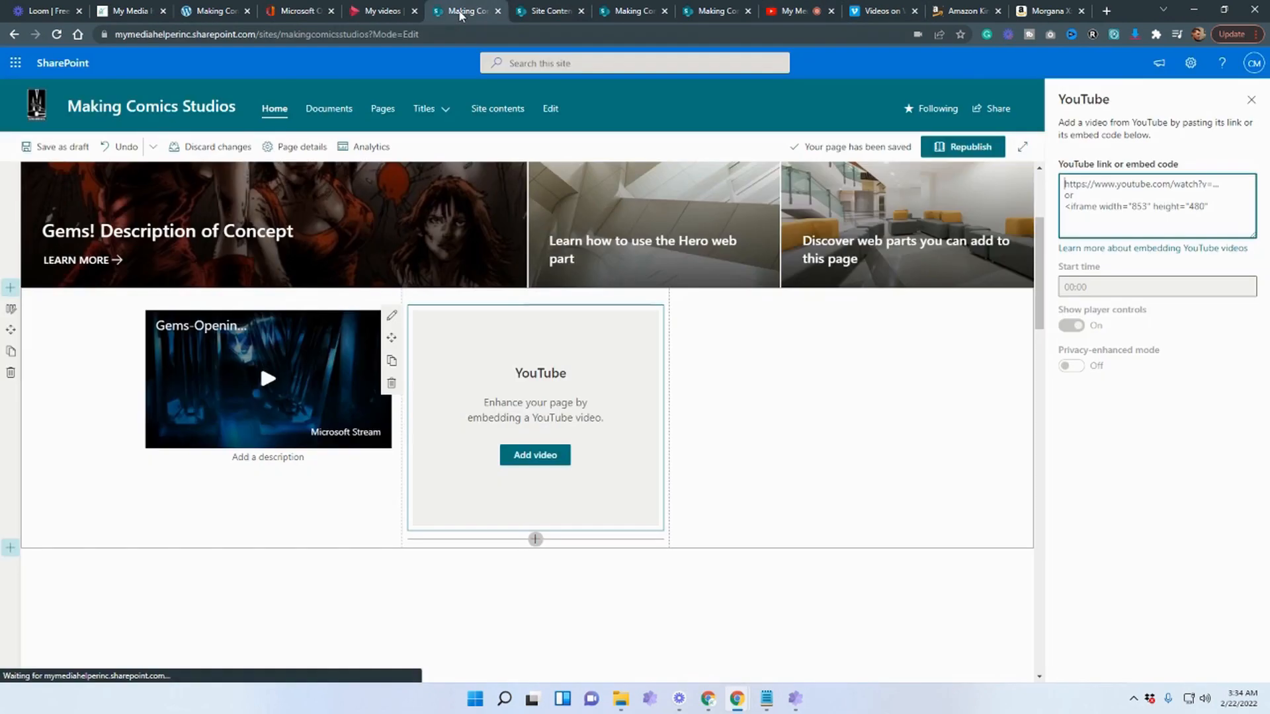
pyautogui.rightClick(1097, 206)
pyautogui.click(1127, 319)
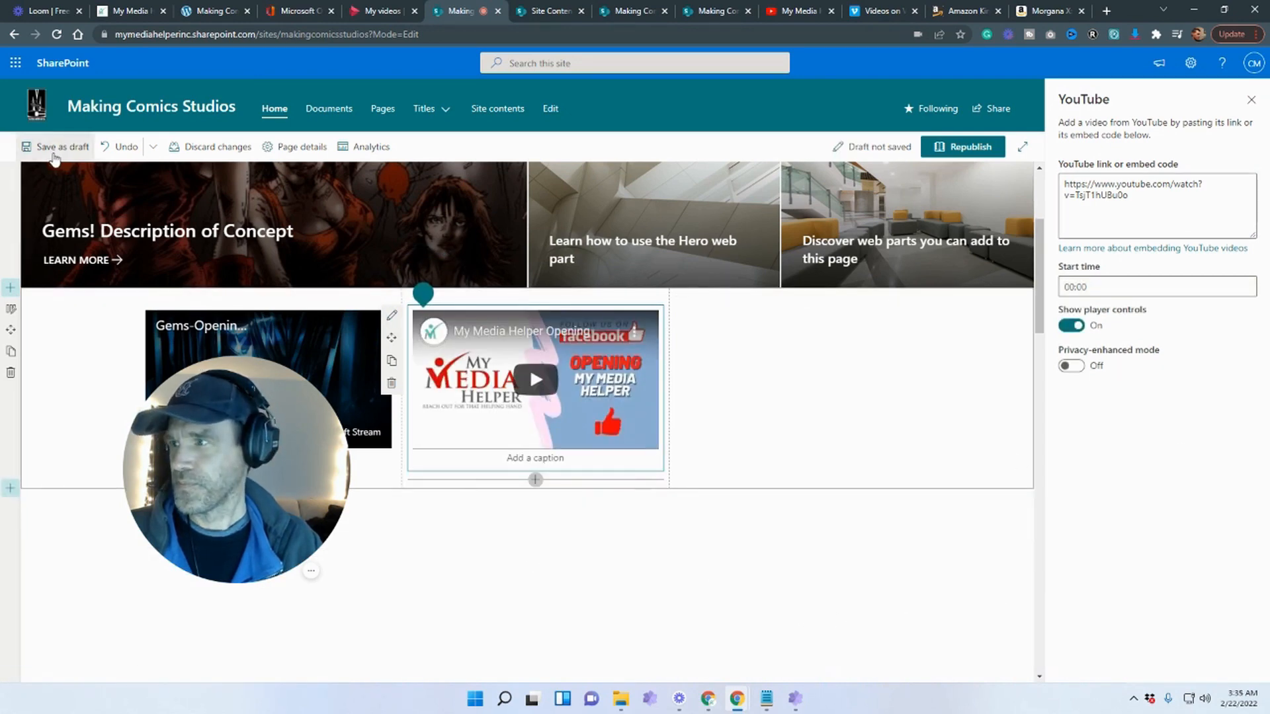
pyautogui.click(56, 146)
# Play and pause the embedded My Media Helper Opening video on the saved draft, and reopen the home page for editing
pyautogui.click(646, 442)
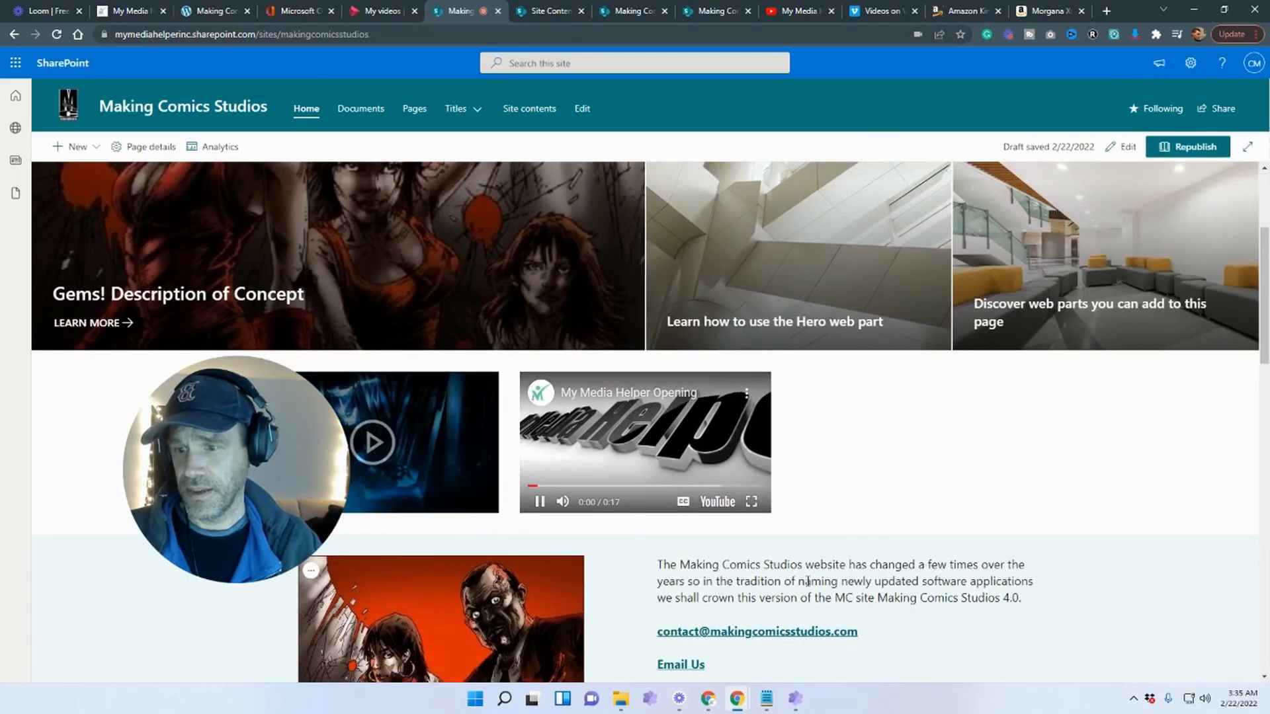
pyautogui.click(540, 502)
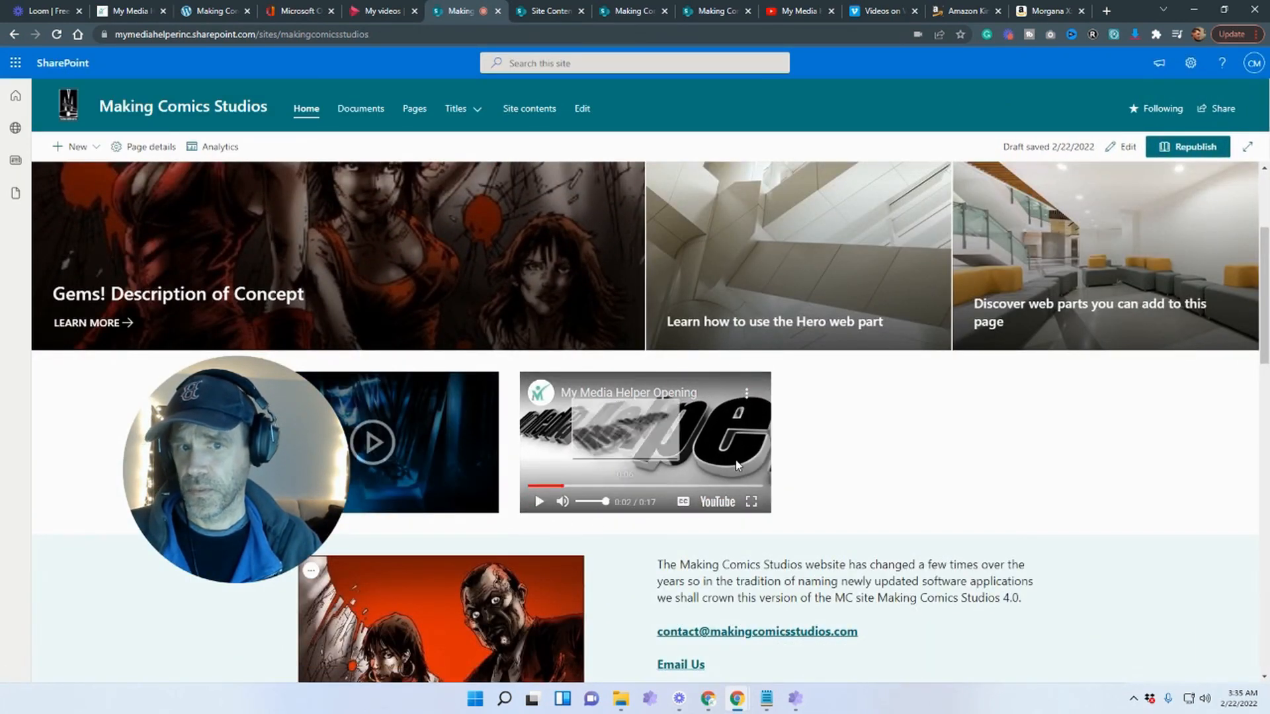
pyautogui.click(1122, 147)
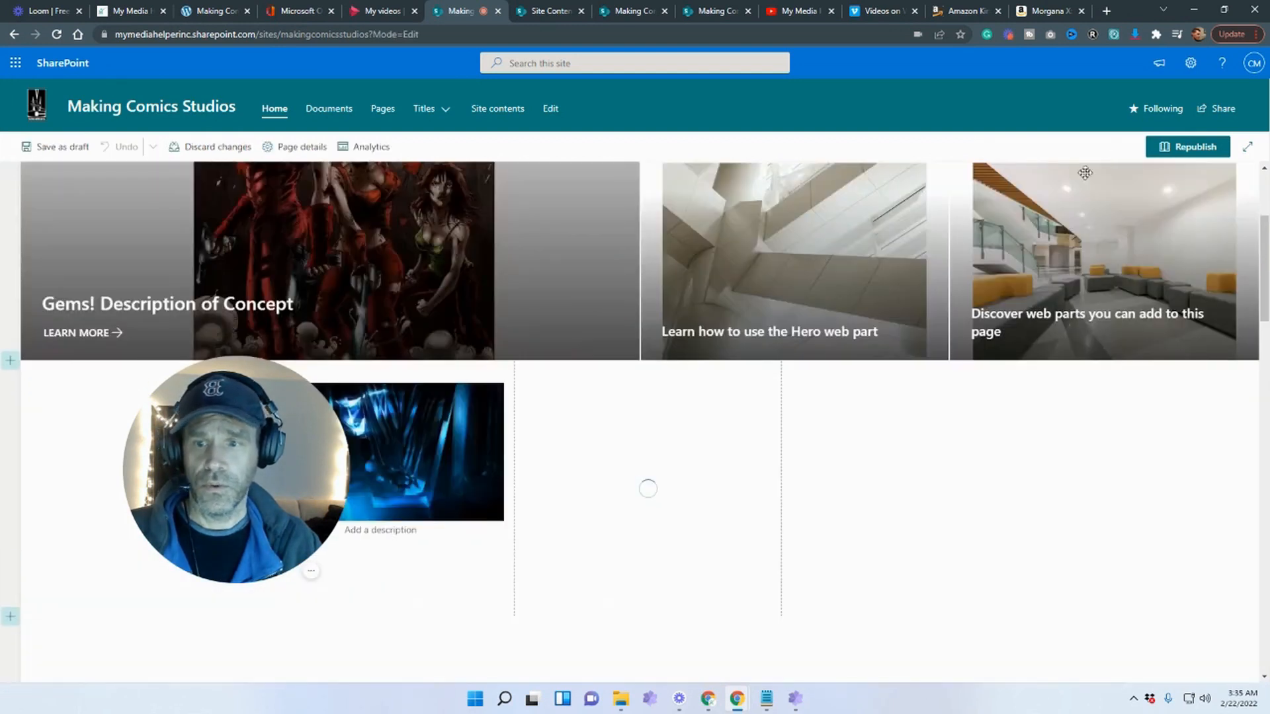
# Add an Embed web part to the third column of the section containing the videos
pyautogui.click(915, 371)
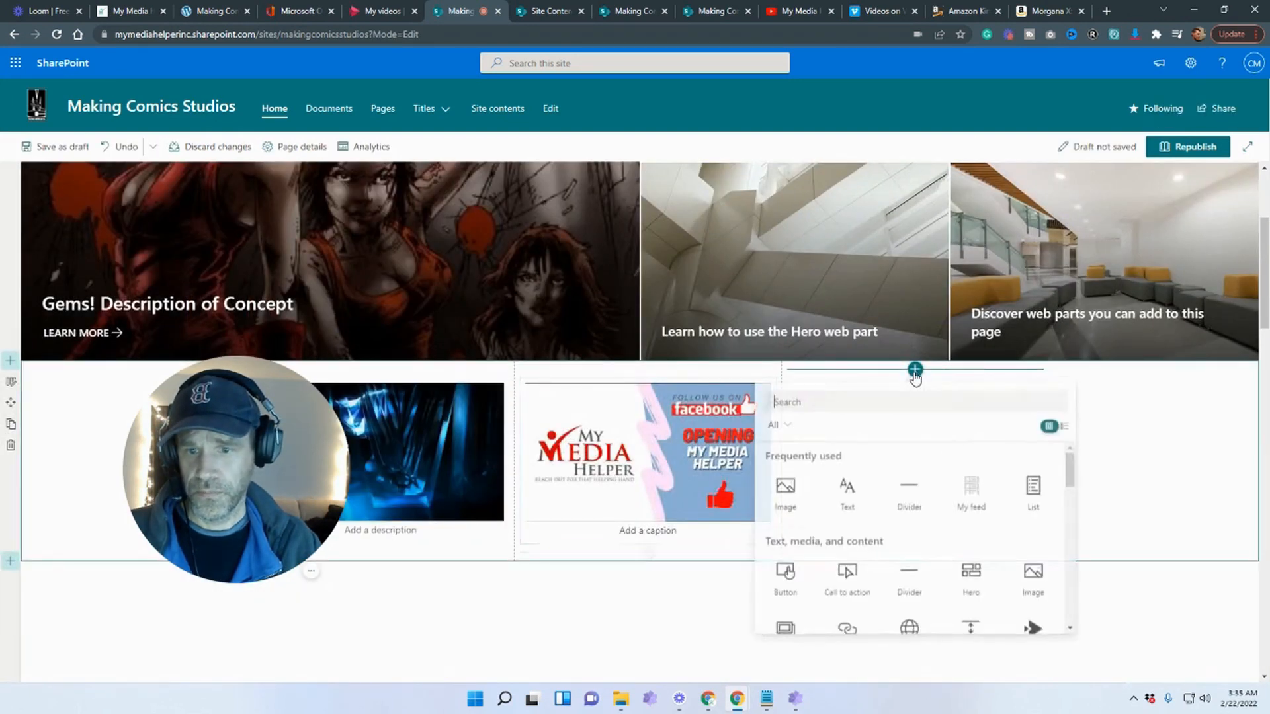
pyautogui.scroll(-3, 907, 504)
pyautogui.scroll(1, 975, 590)
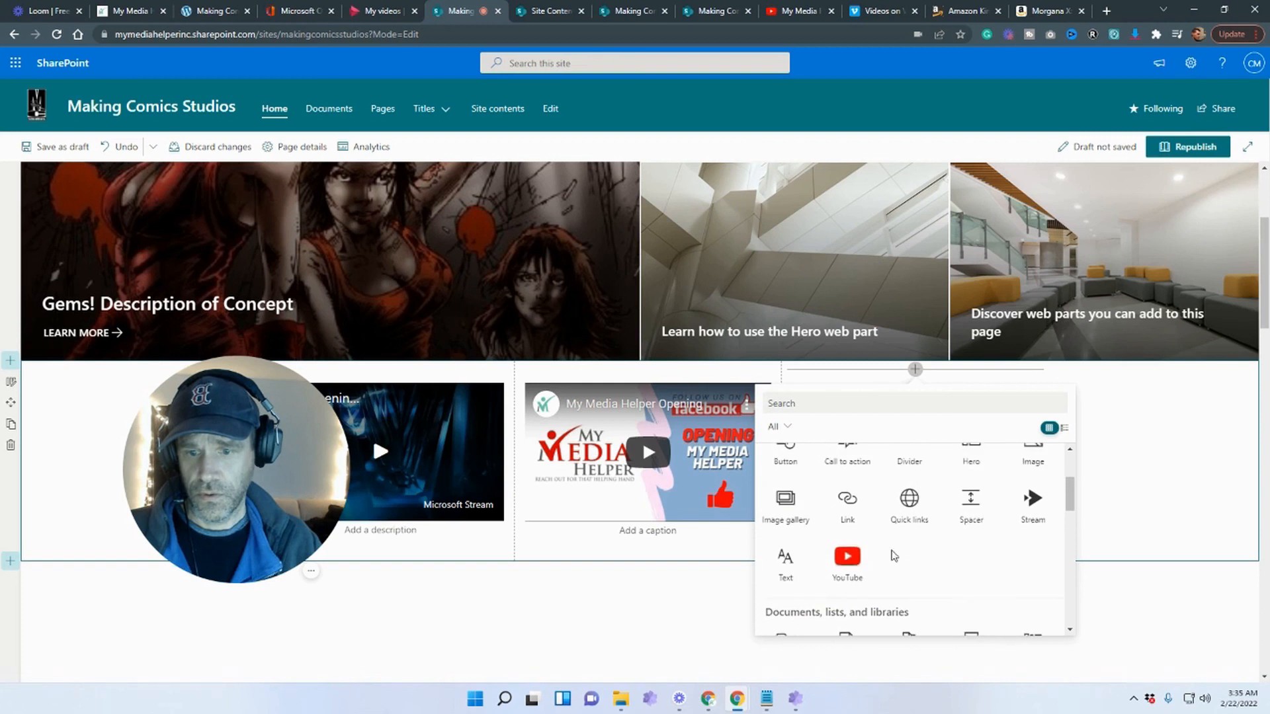
pyautogui.scroll(-1, 983, 586)
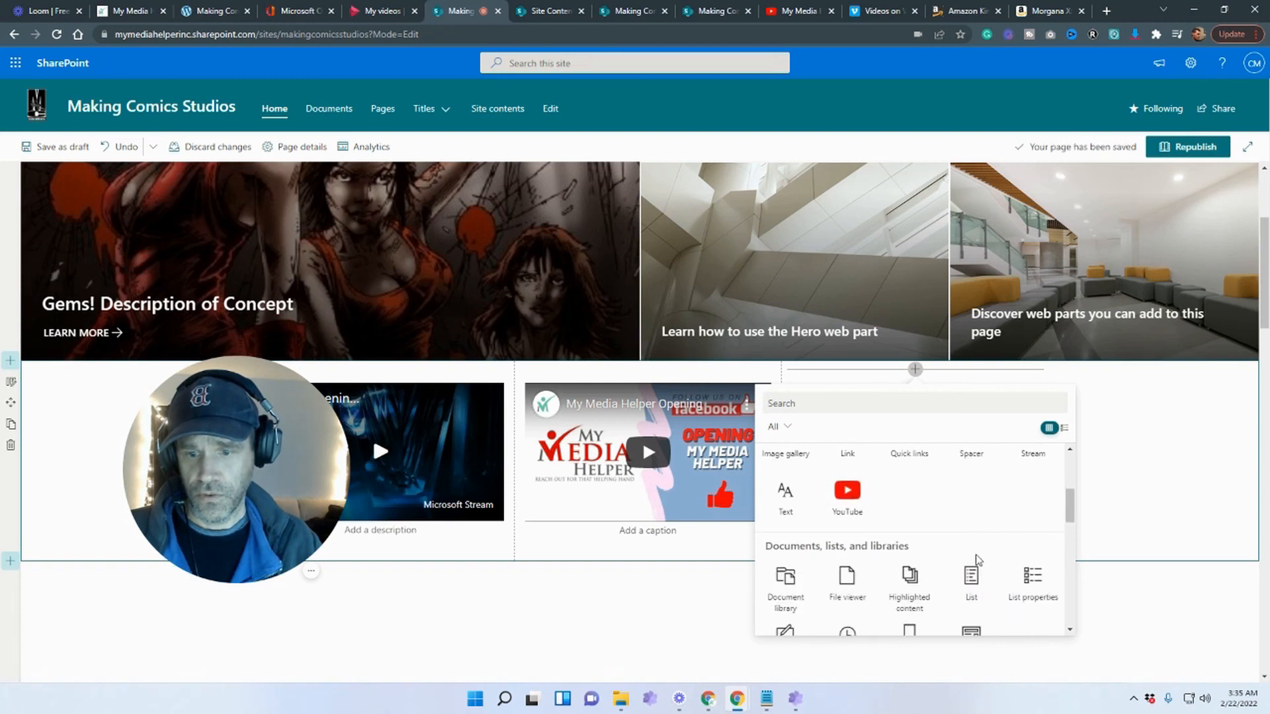
pyautogui.scroll(-4, 983, 586)
pyautogui.scroll(-4, 977, 562)
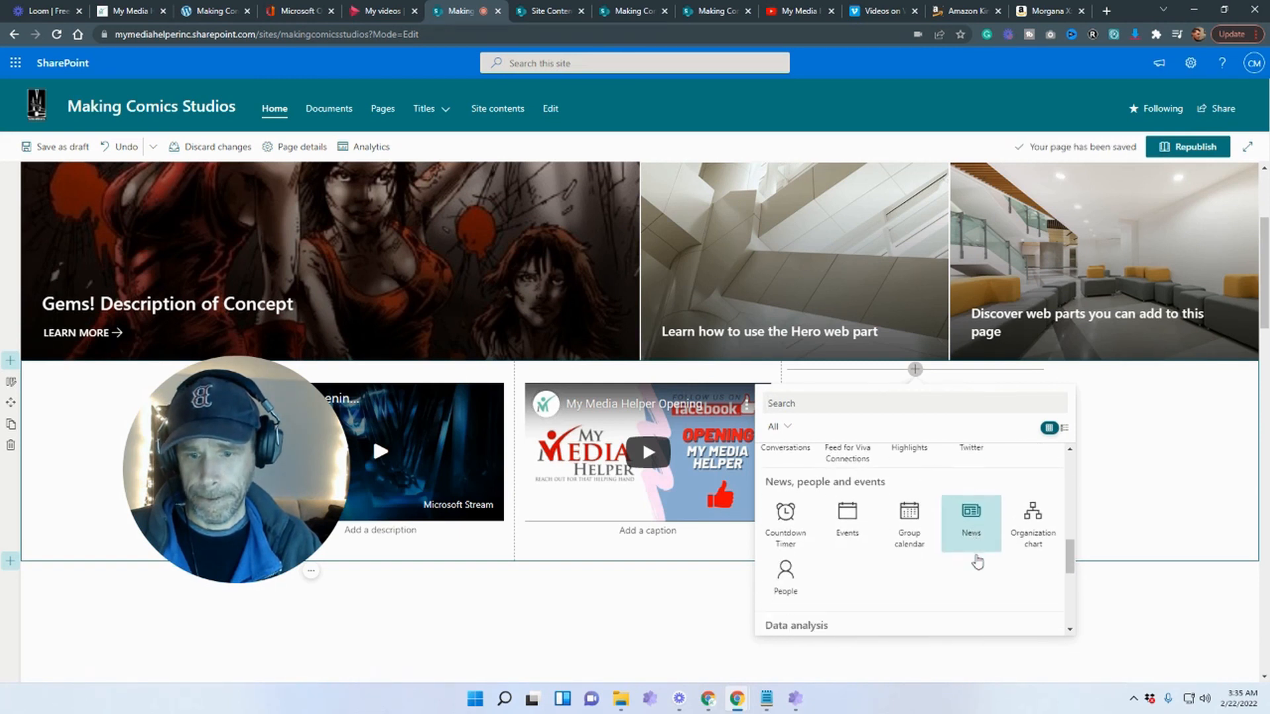
pyautogui.scroll(-1, 978, 573)
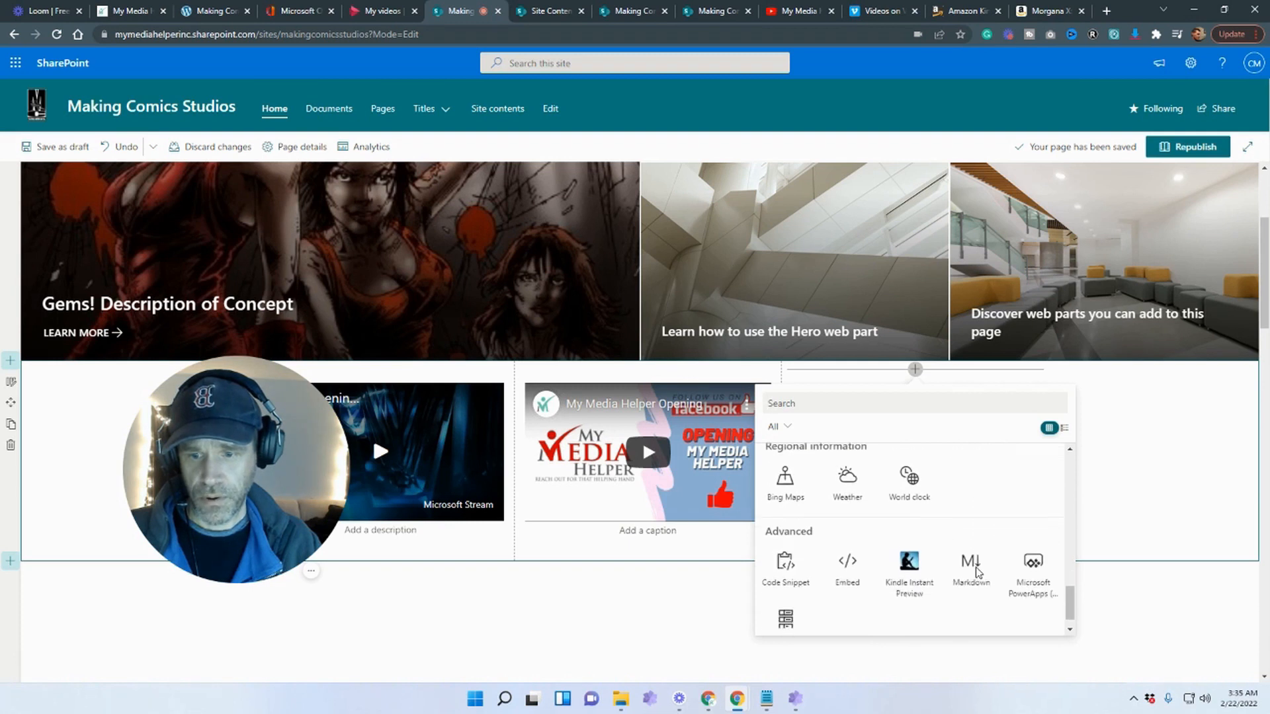
pyautogui.scroll(5, 977, 570)
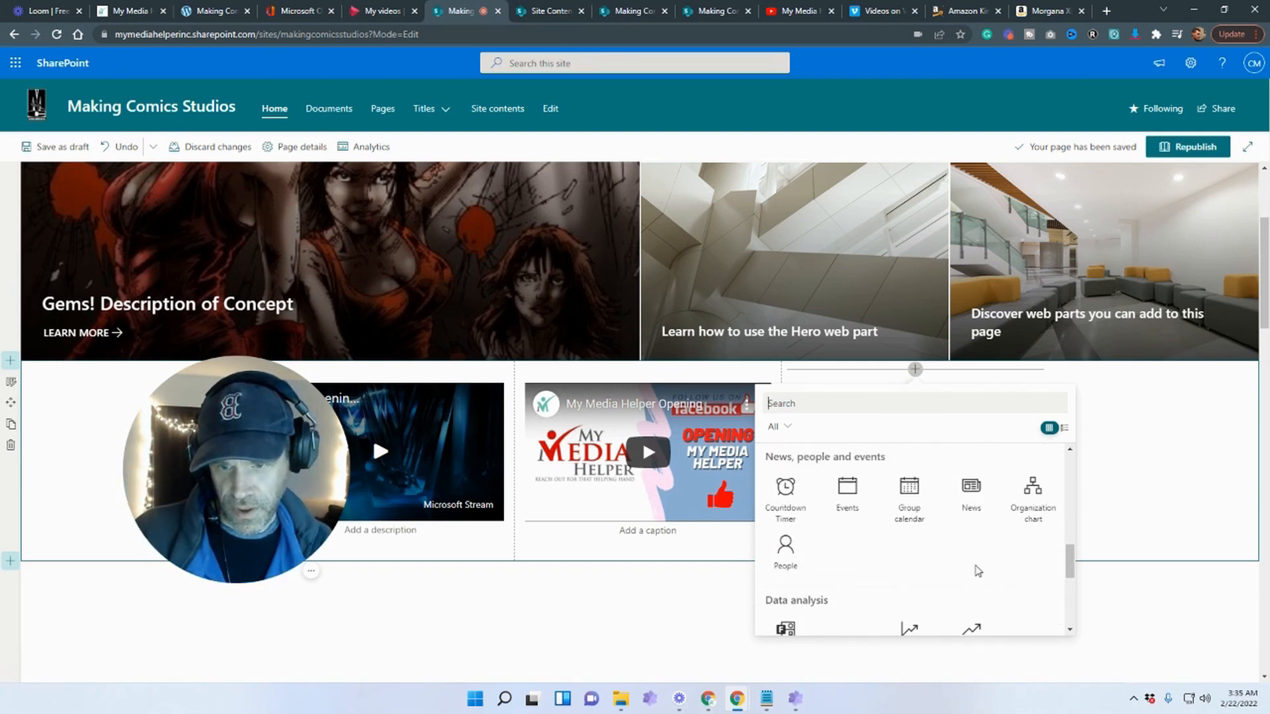
pyautogui.scroll(3, 978, 570)
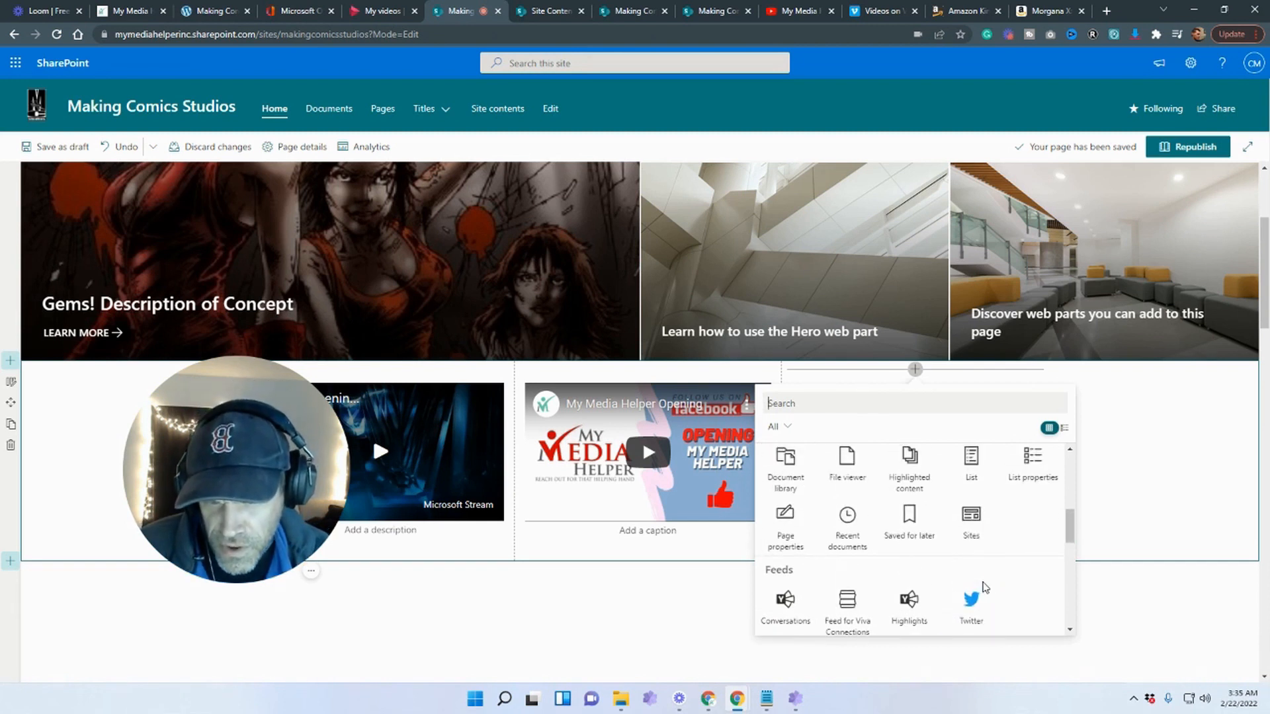
pyautogui.scroll(2, 984, 587)
pyautogui.scroll(3, 983, 588)
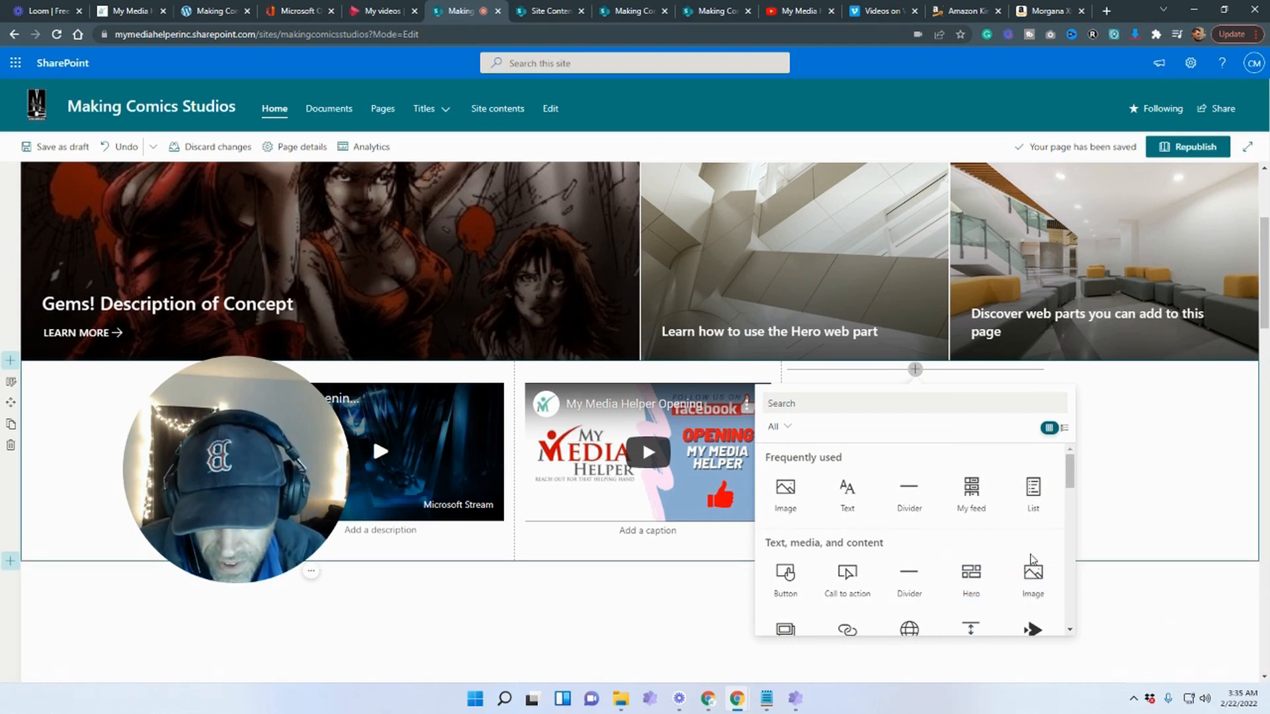
pyautogui.scroll(-2, 1031, 561)
pyautogui.scroll(-1, 1031, 561)
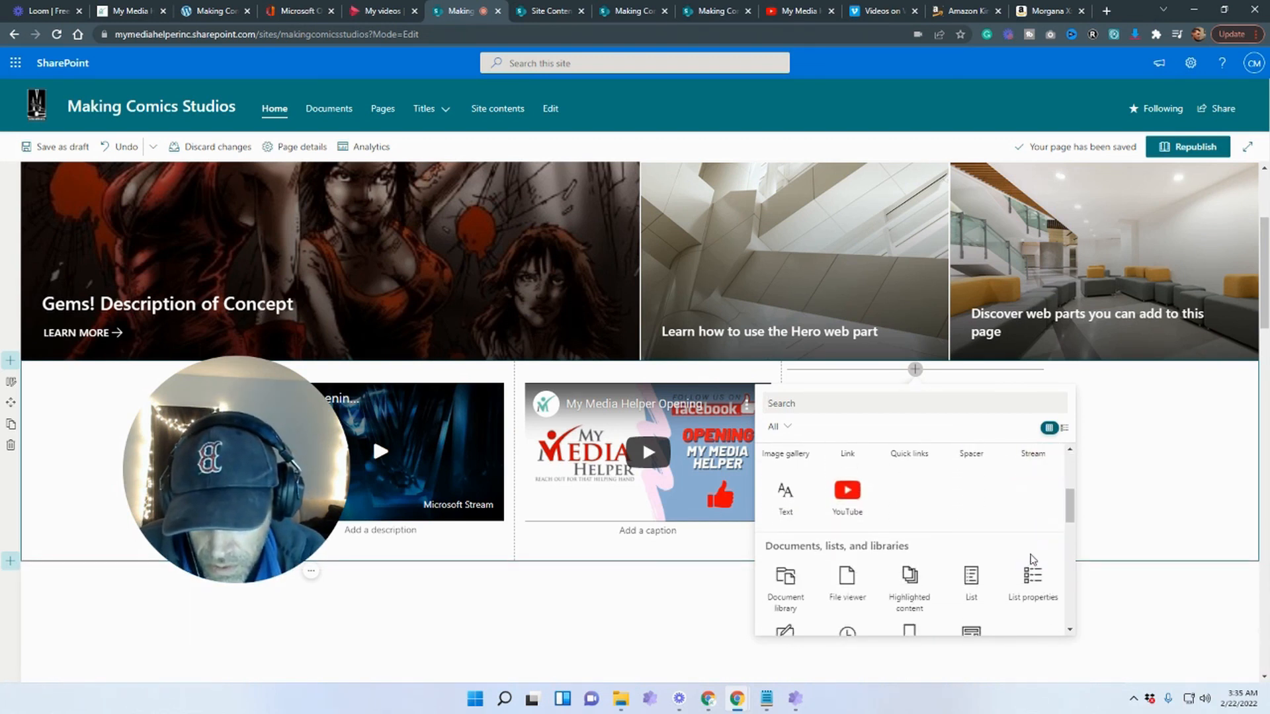
pyautogui.scroll(-1, 1032, 596)
pyautogui.scroll(-3, 1033, 622)
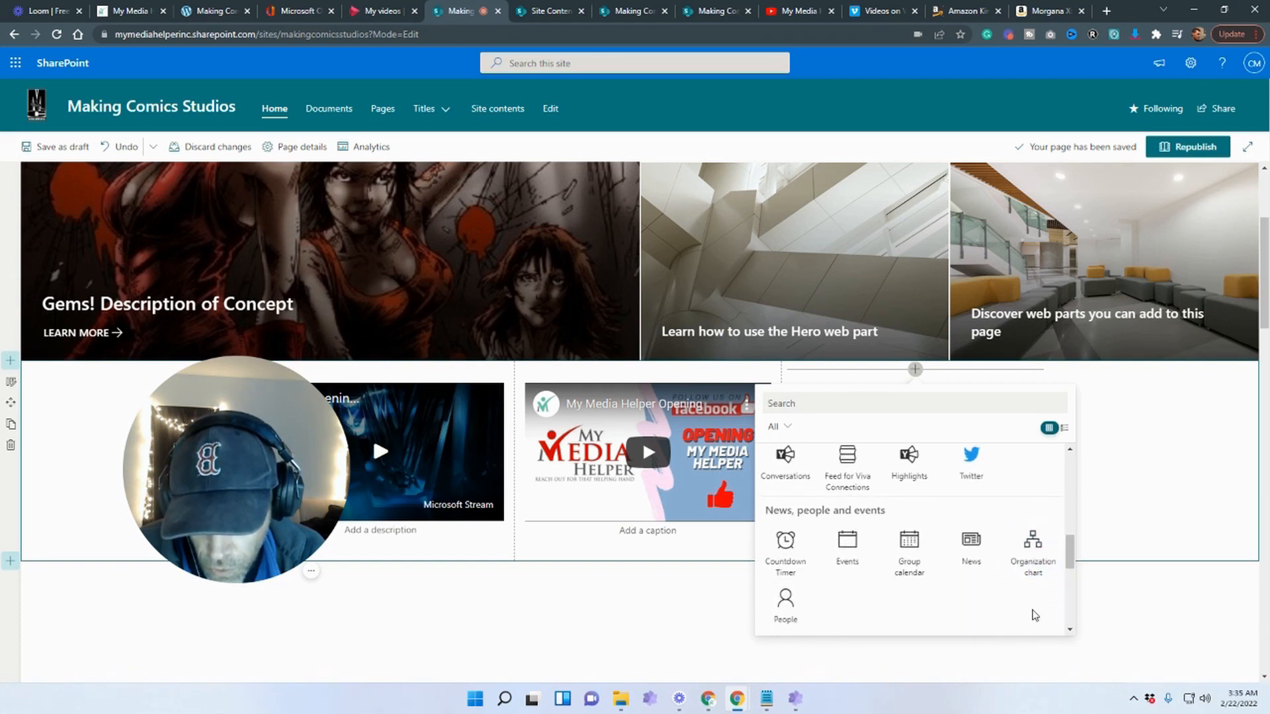
pyautogui.scroll(-3, 1034, 616)
pyautogui.scroll(-3, 1035, 615)
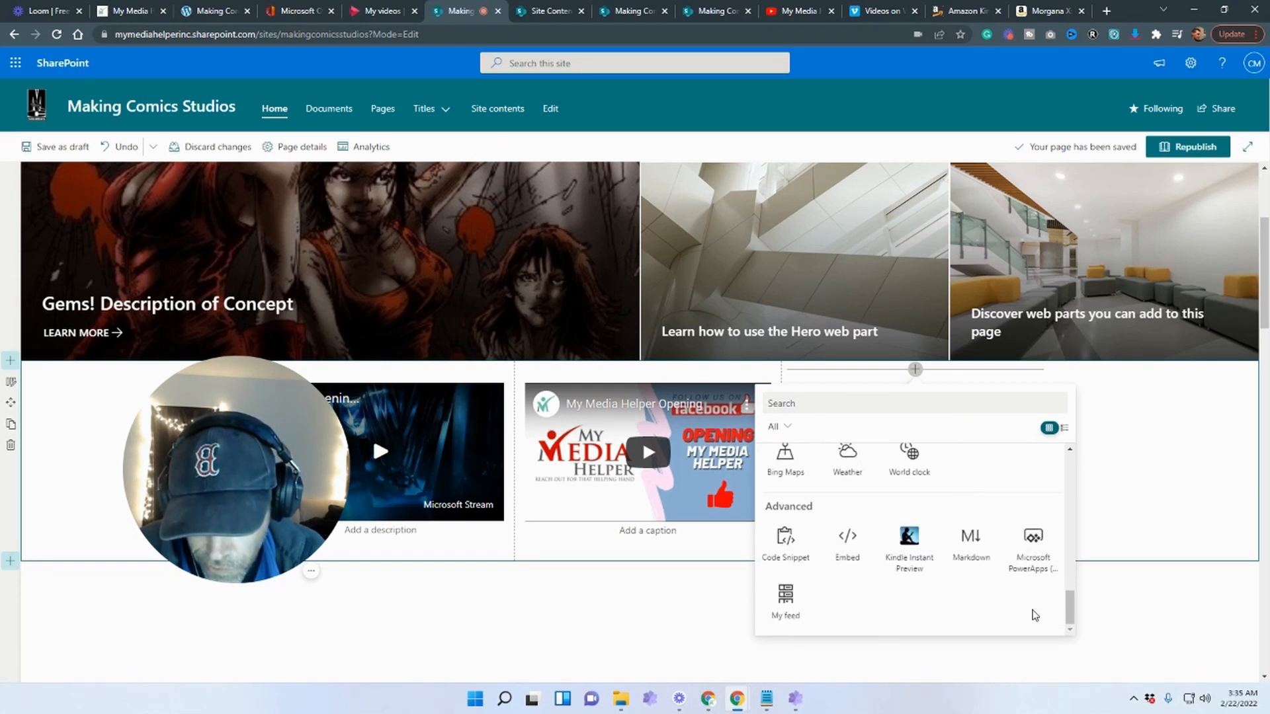
pyautogui.click(832, 540)
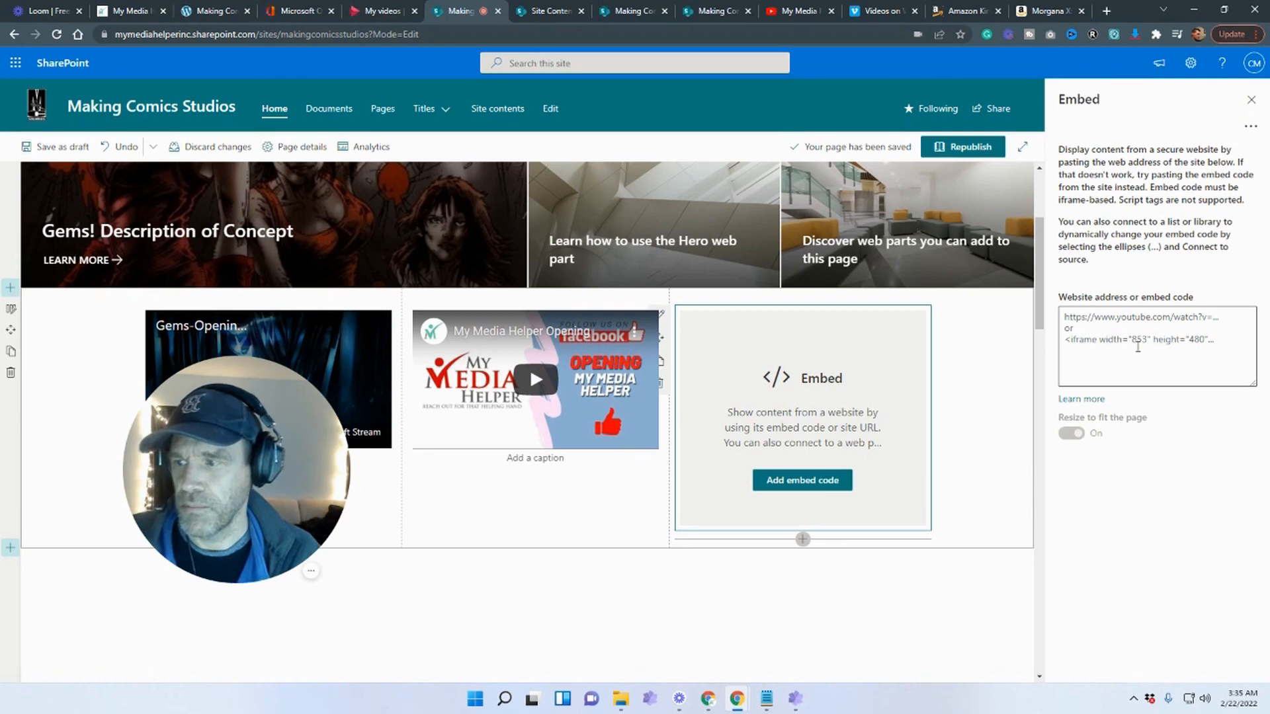
# Switch to Vimeo and open the embed option of the Civil War Weekend video essay
pyautogui.click(877, 12)
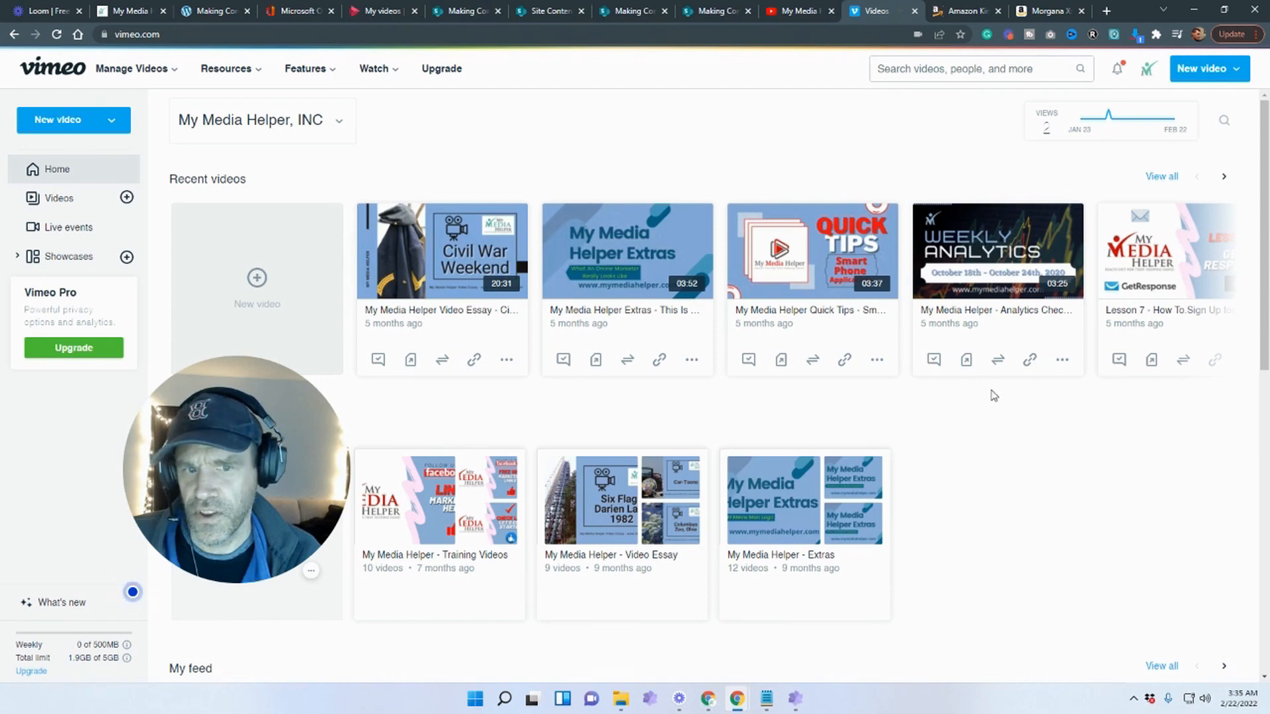
pyautogui.scroll(-3, 991, 395)
pyautogui.scroll(2, 1034, 368)
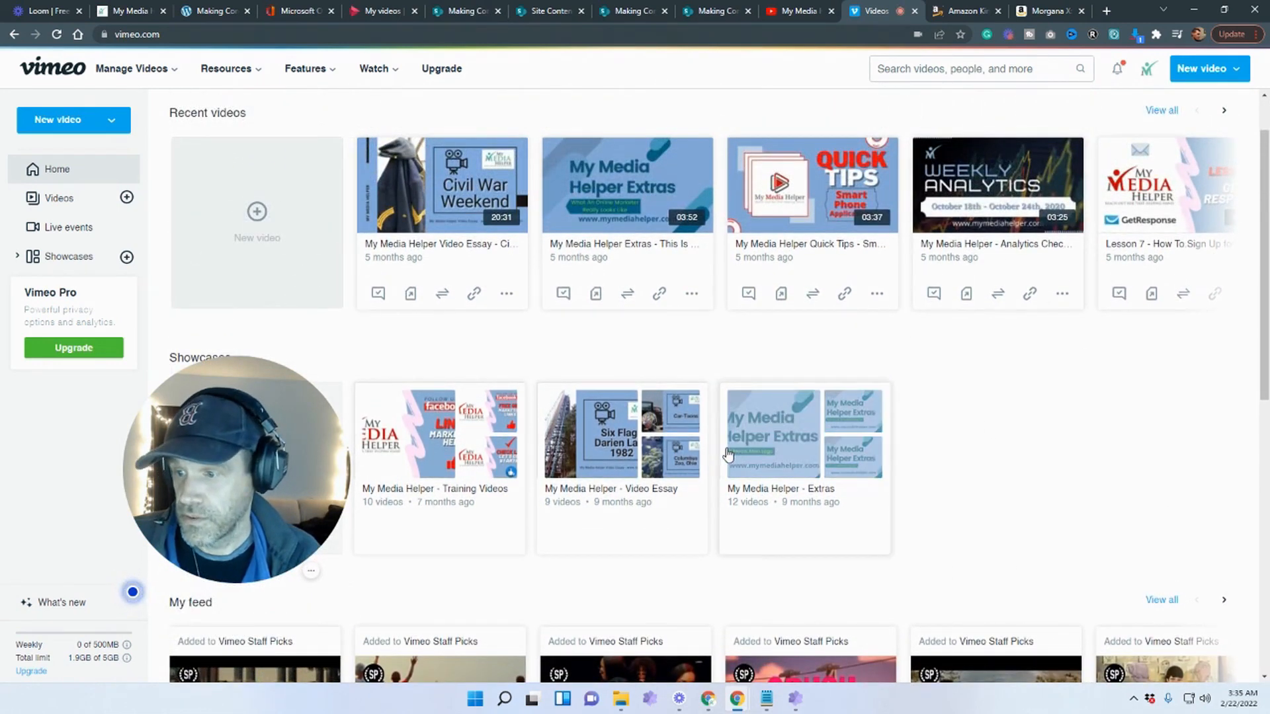
pyautogui.click(506, 294)
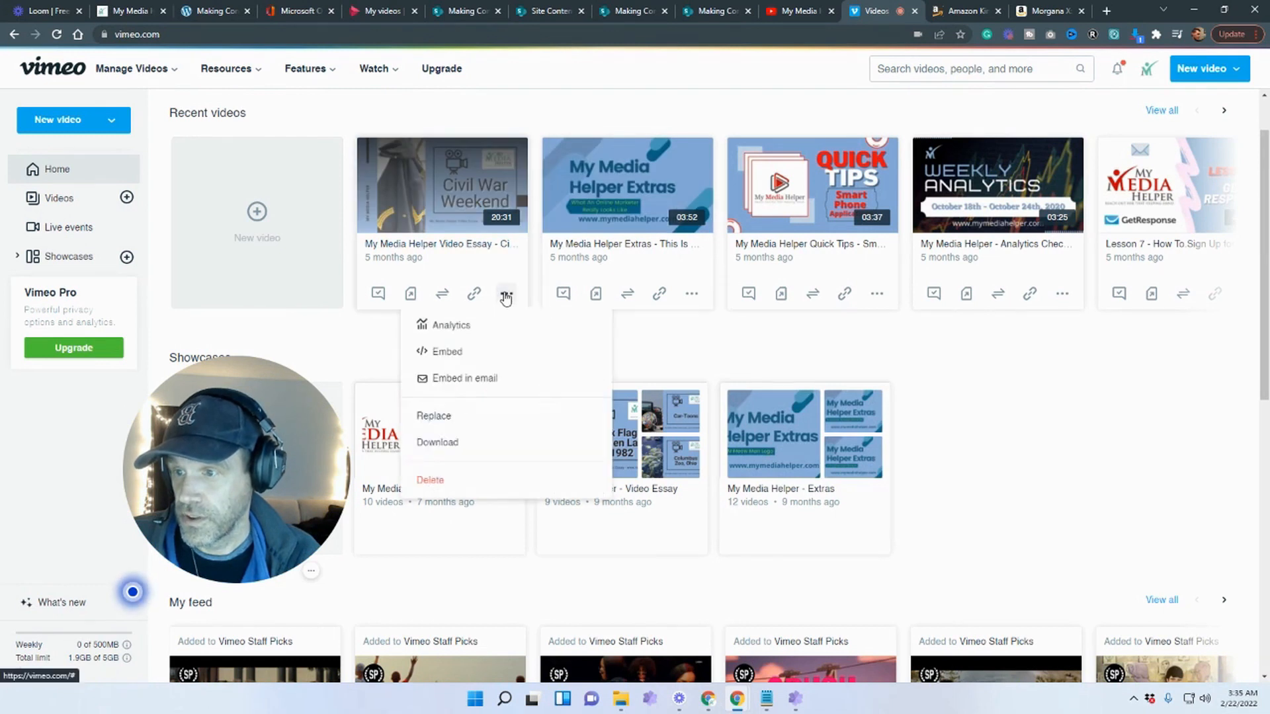
pyautogui.click(447, 353)
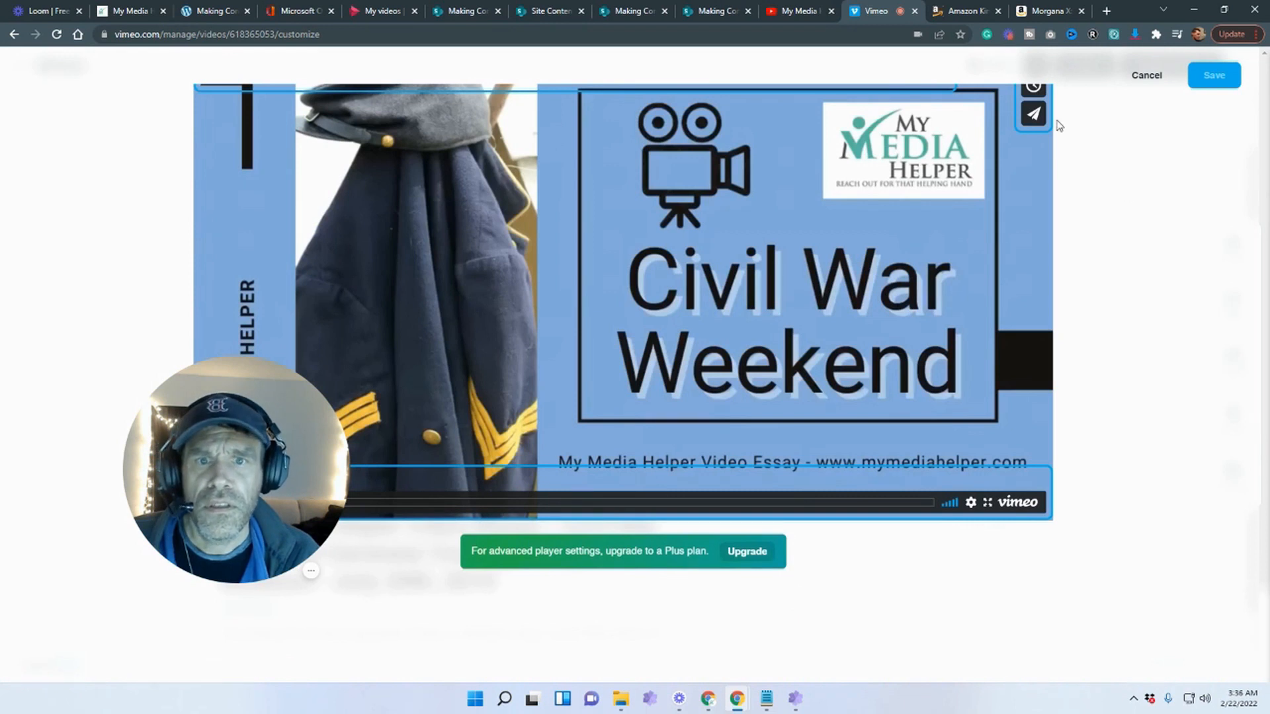
# Check the Share and Embed options in the Civil War Weekend player customization and return to the Vimeo home page without saving
pyautogui.scroll(1, 1058, 195)
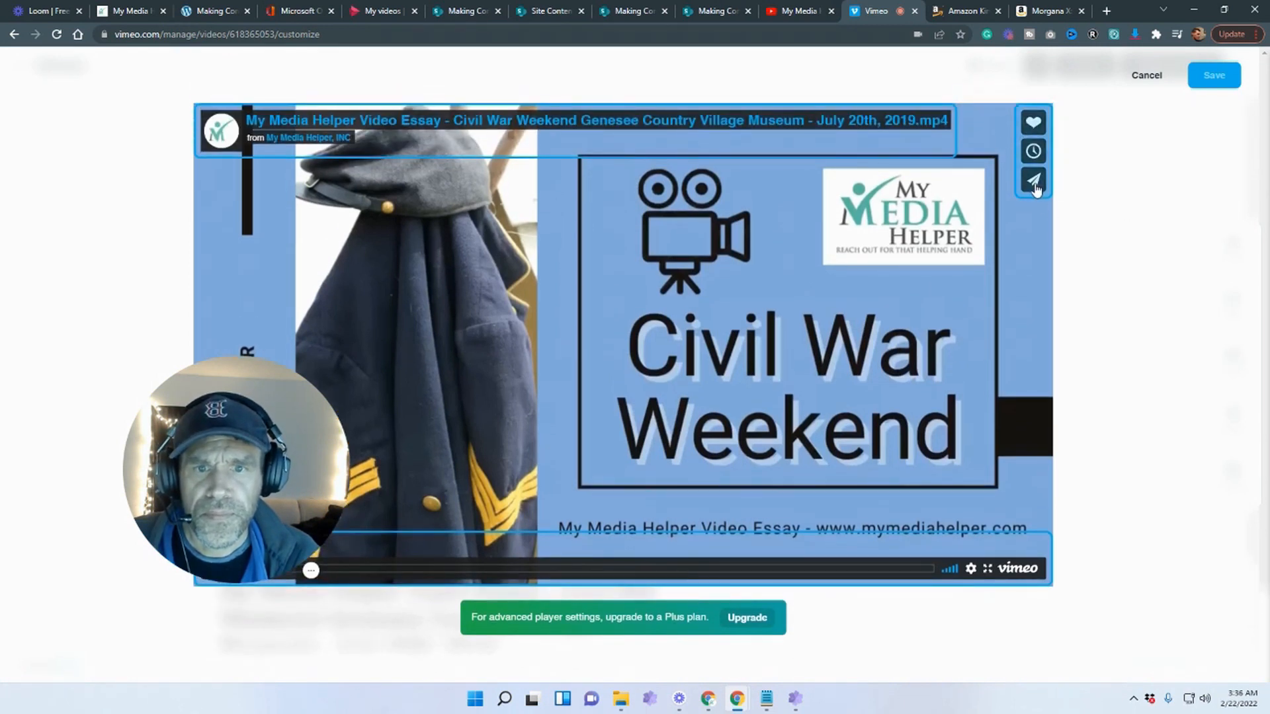
pyautogui.click(1035, 187)
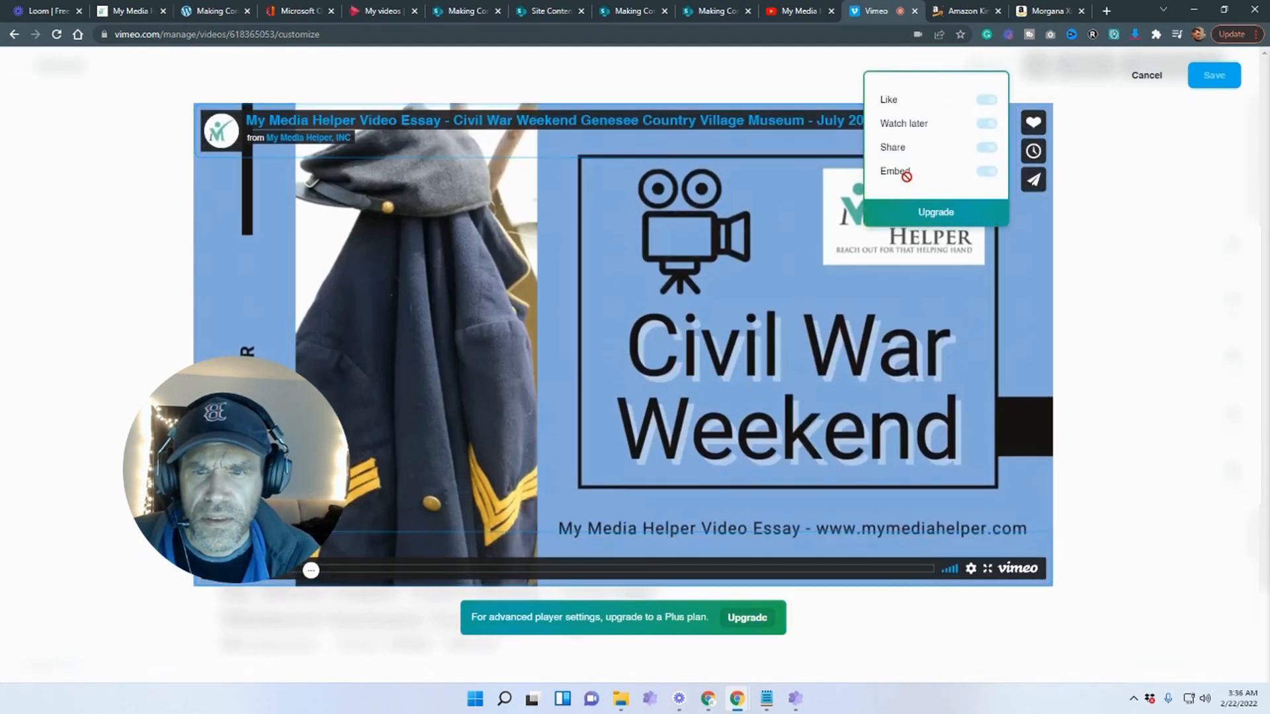
pyautogui.click(1075, 164)
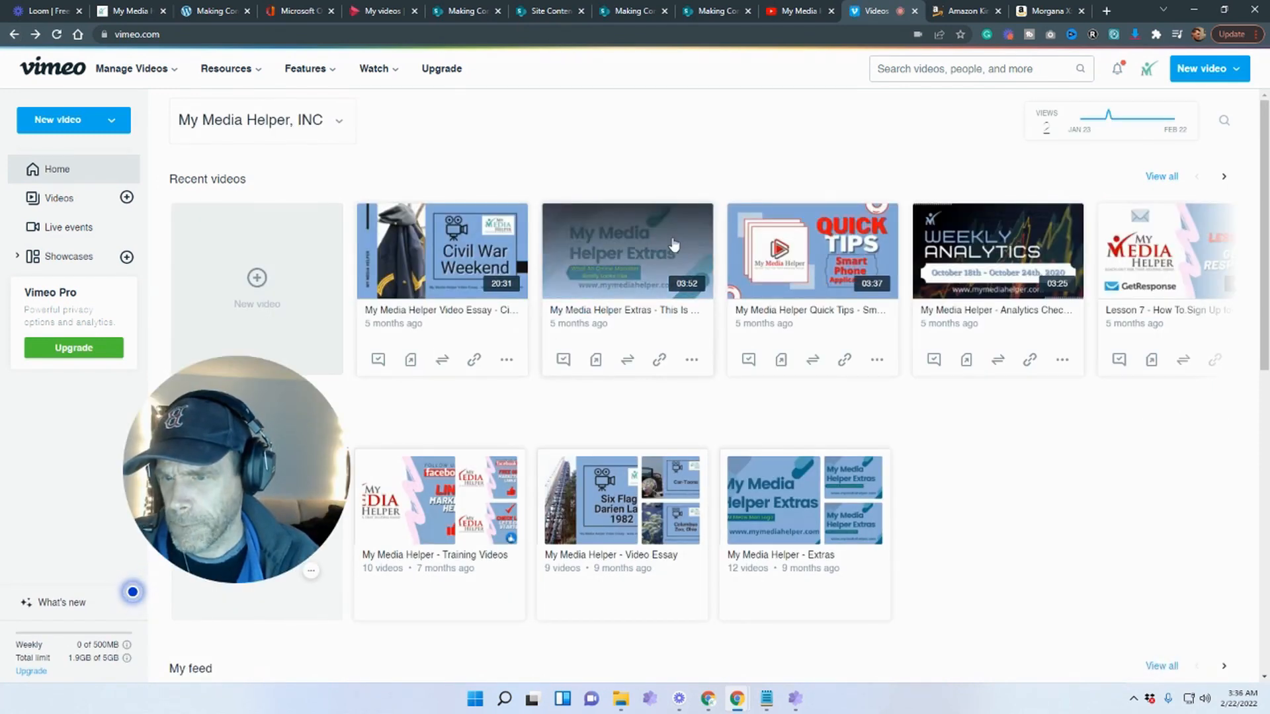
# Open the My Media Helper Extras video about what a real marketer looks like on Vimeo and copy its responsive embed code
pyautogui.click(646, 249)
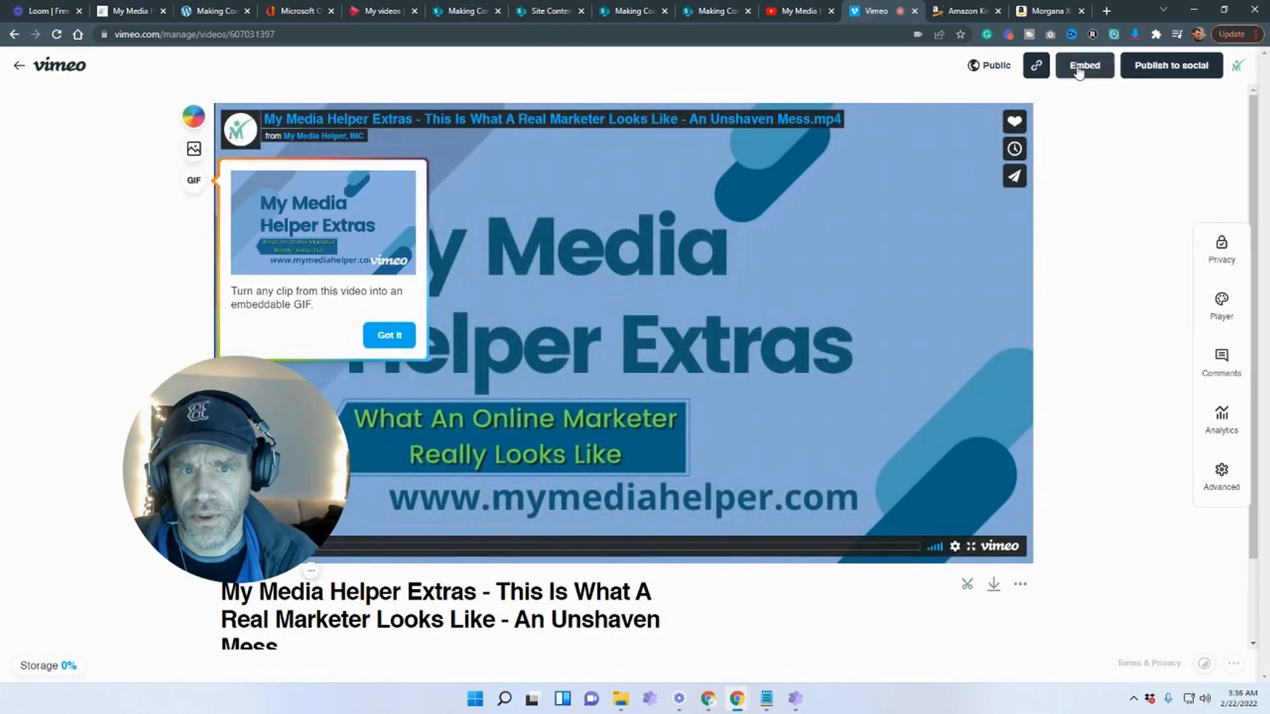
pyautogui.click(1079, 66)
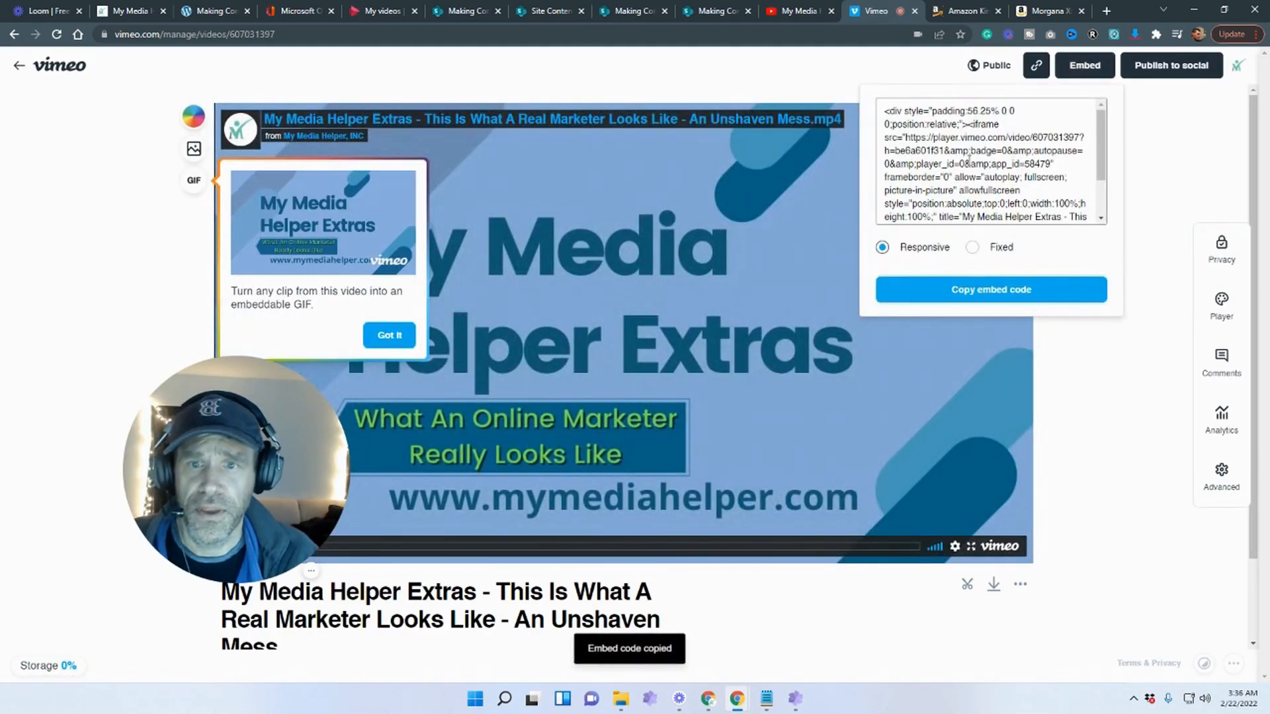
pyautogui.scroll(-2, 938, 211)
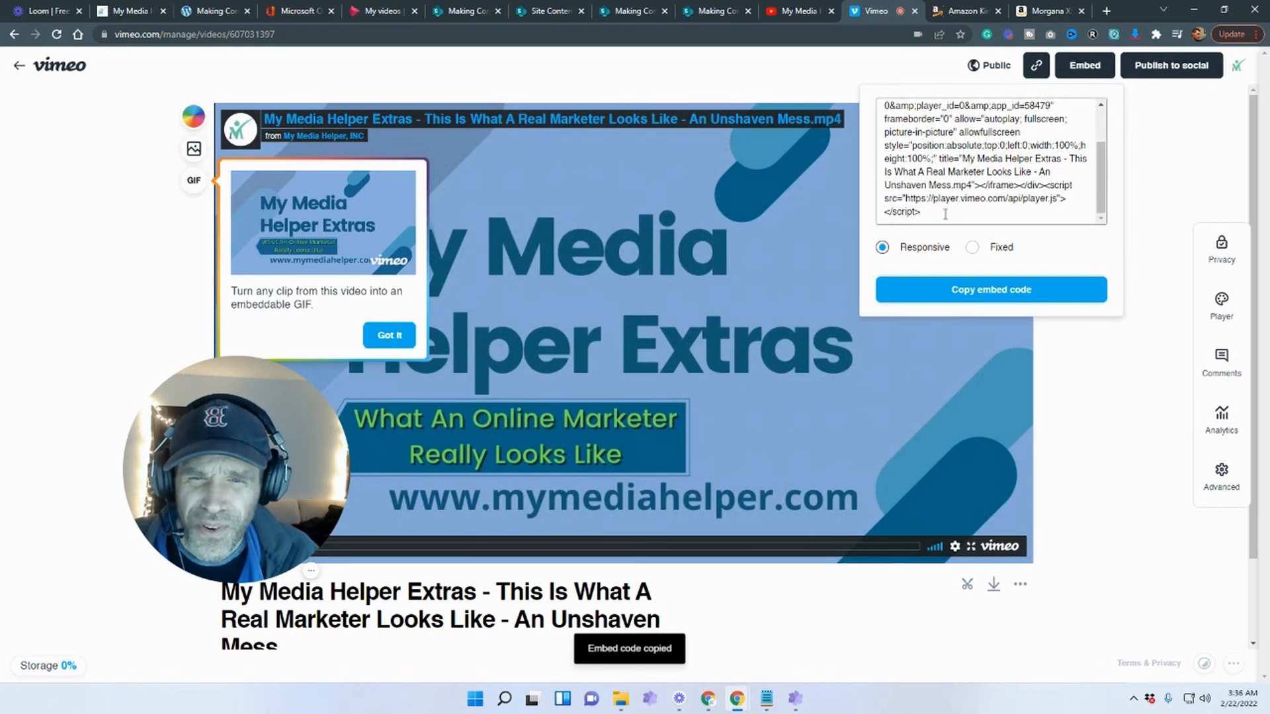
pyautogui.click(973, 212)
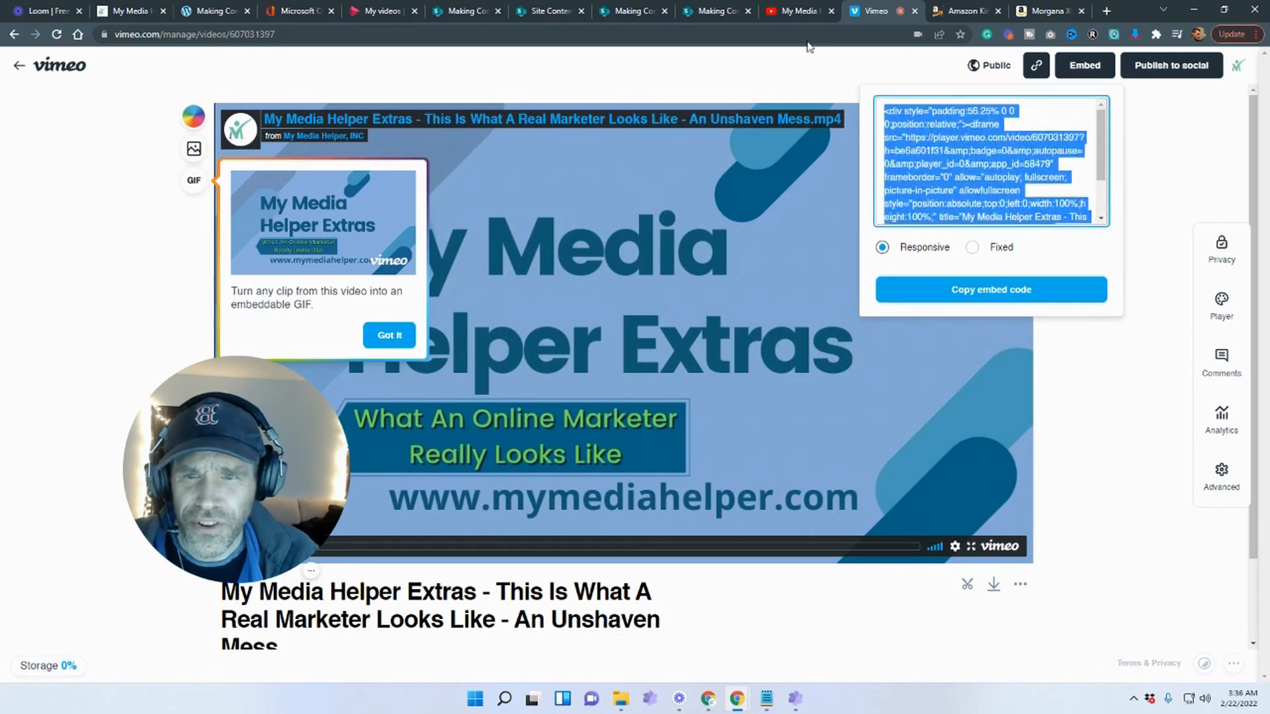
pyautogui.rightClick(908, 148)
pyautogui.click(938, 157)
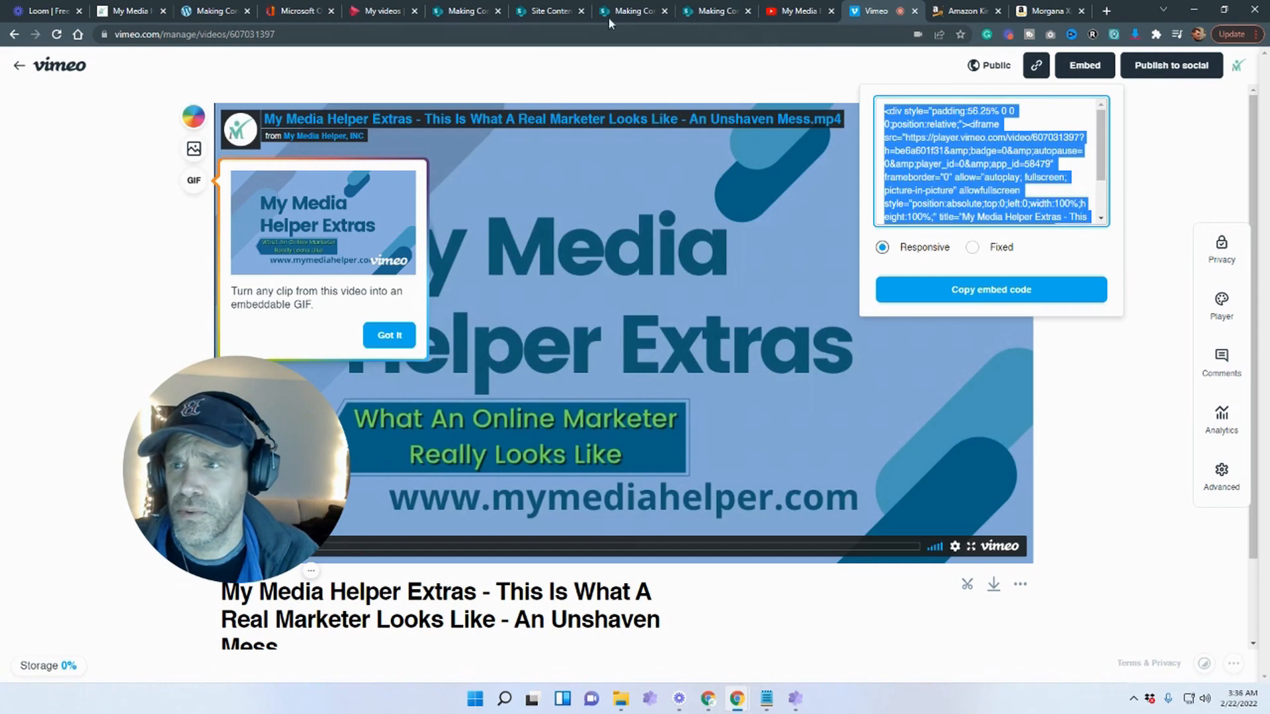
# Switch to the SharePoint home page and paste the Vimeo embed code into the third column's Embed web part
pyautogui.click(469, 10)
pyautogui.click(1154, 338)
pyautogui.rightClick(1154, 336)
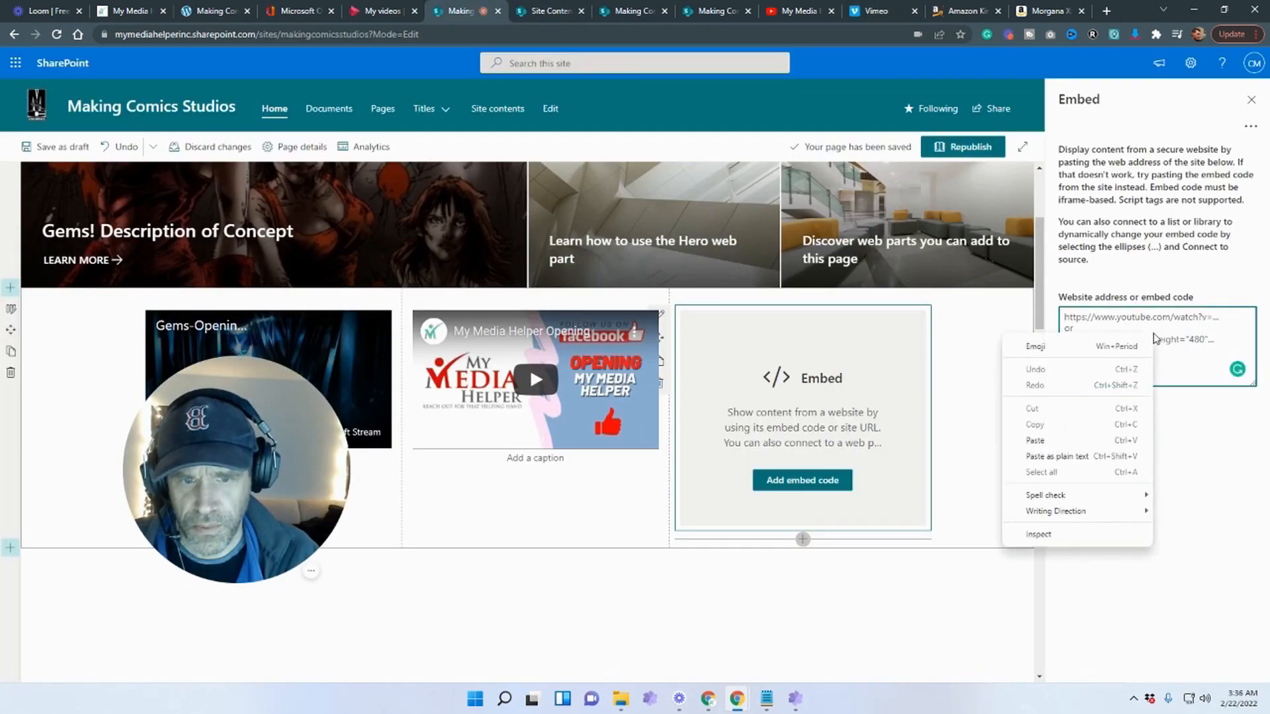
pyautogui.click(1036, 440)
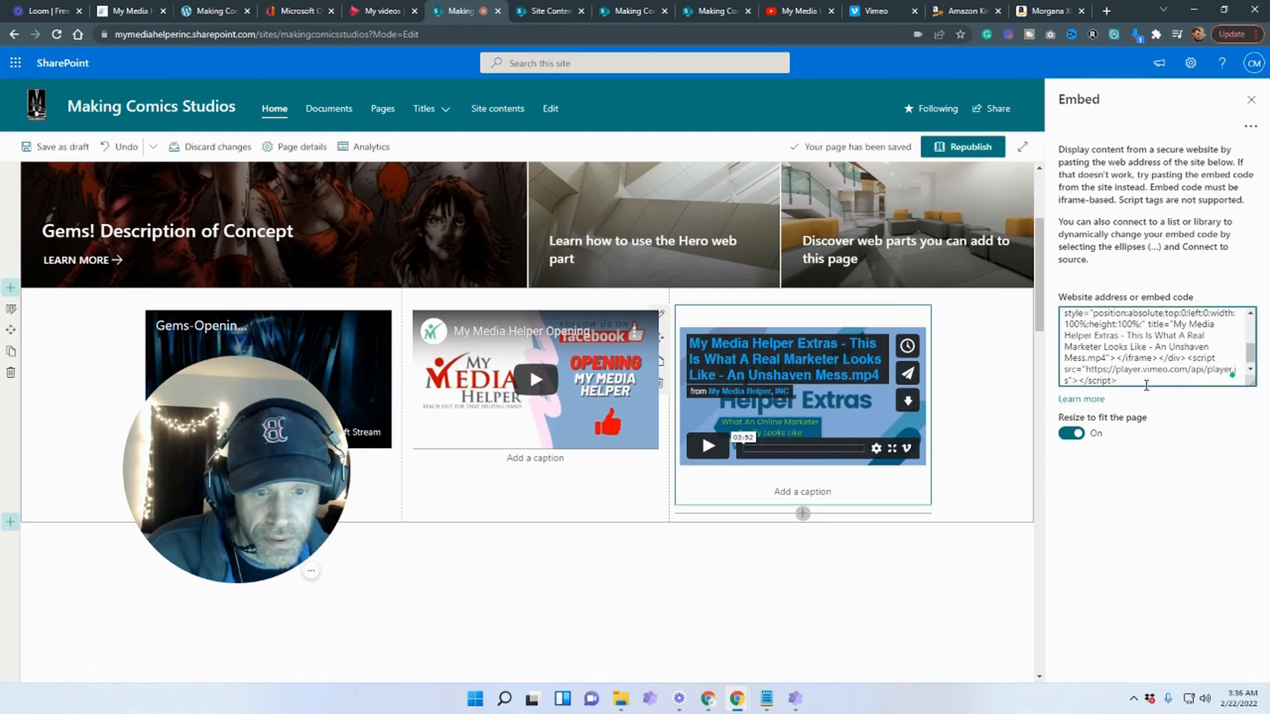
# Delete the script tag and the closing div tag from the end of the Vimeo embed code
pyautogui.press('BackSpace')
pyautogui.press('BackSpace')
pyautogui.press('BackSpace')
pyautogui.press('BackSpace')
pyautogui.press('BackSpace')
pyautogui.press('BackSpace')
pyautogui.press('BackSpace')
pyautogui.press('BackSpace')
pyautogui.press('BackSpace')
pyautogui.press('BackSpace')
pyautogui.press('BackSpace')
pyautogui.press('BackSpace')
pyautogui.press('BackSpace')
pyautogui.press('BackSpace')
pyautogui.press('BackSpace')
pyautogui.press('BackSpace')
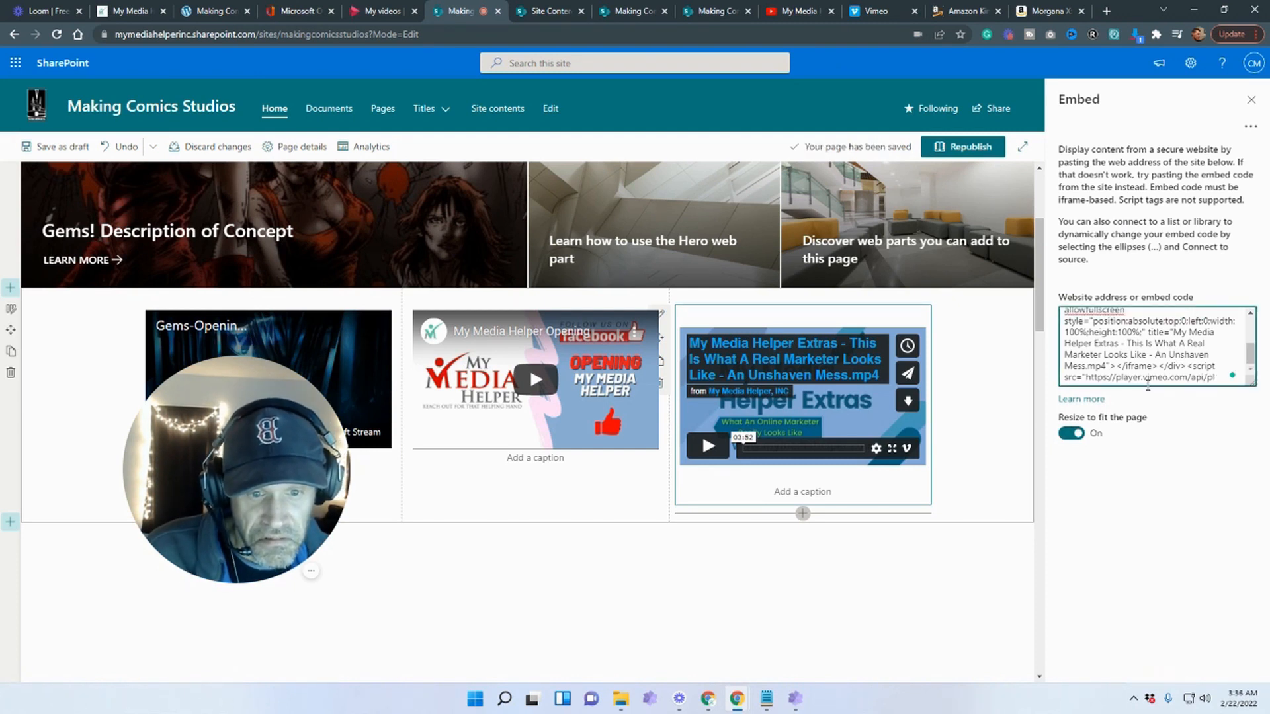
pyautogui.press('BackSpace')
pyautogui.press('BackSpace')
pyautogui.press('BackSpace')
pyautogui.press('BackSpace')
pyautogui.press('BackSpace')
pyautogui.press('BackSpace')
pyautogui.press('BackSpace')
pyautogui.press('BackSpace')
pyautogui.press('BackSpace')
pyautogui.press('BackSpace')
pyautogui.press('BackSpace')
pyautogui.press('BackSpace')
pyautogui.press('BackSpace')
pyautogui.press('BackSpace')
pyautogui.press('BackSpace')
pyautogui.press('BackSpace')
pyautogui.press('BackSpace')
pyautogui.press('BackSpace')
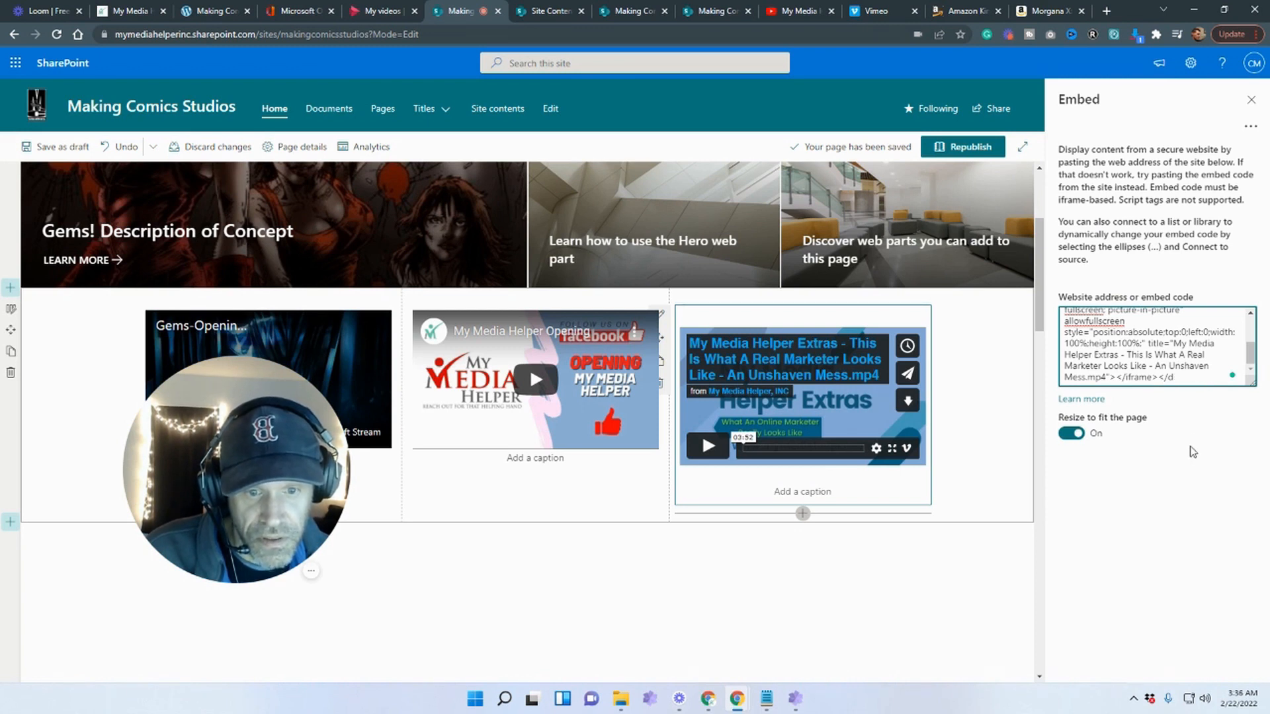
pyautogui.press('BackSpace')
# Delete the opening div tag so the Vimeo embed code starts with the iframe tag
pyautogui.scroll(5, 1154, 363)
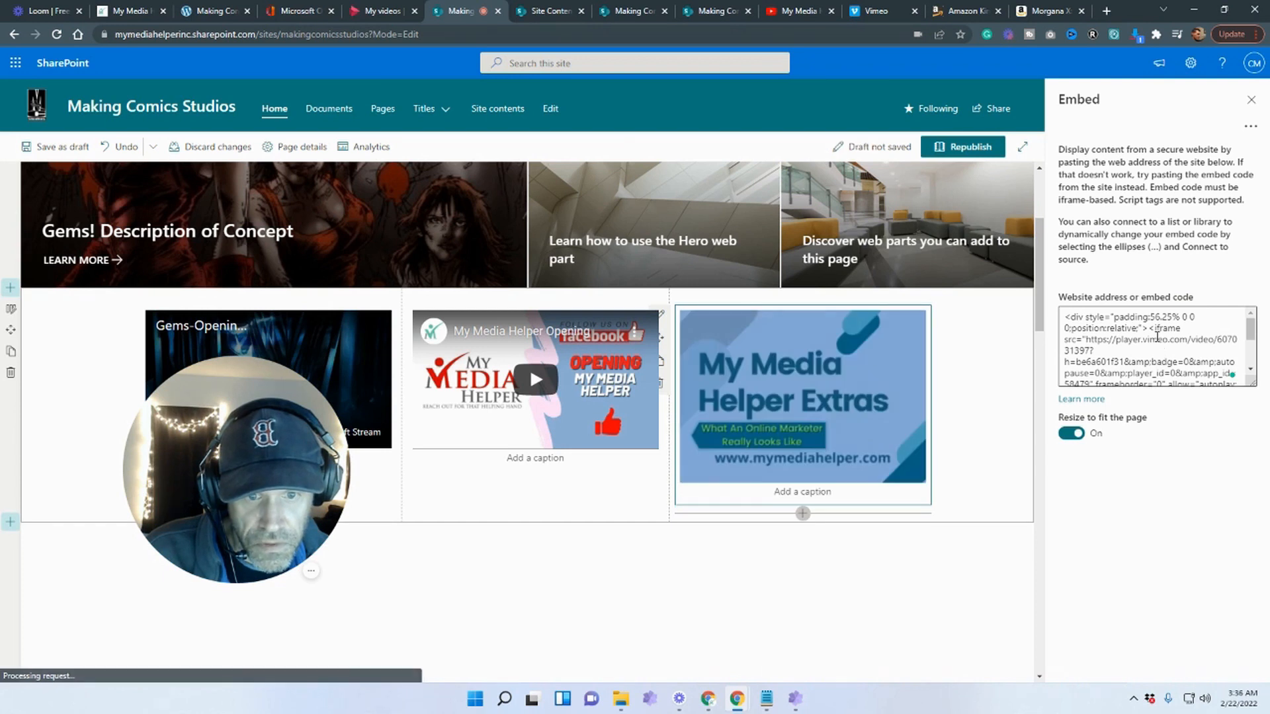
pyautogui.press('BackSpace')
pyautogui.press('BackSpace')
pyautogui.press('BackSpace')
pyautogui.press('BackSpace')
pyautogui.press('BackSpace')
pyautogui.press('BackSpace')
pyautogui.press('BackSpace')
pyautogui.press('BackSpace')
pyautogui.press('BackSpace')
pyautogui.press('BackSpace')
pyautogui.press('BackSpace')
pyautogui.press('BackSpace')
pyautogui.press('BackSpace')
pyautogui.press('BackSpace')
pyautogui.press('BackSpace')
pyautogui.press('BackSpace')
pyautogui.press('BackSpace')
pyautogui.press('BackSpace')
pyautogui.press('BackSpace')
pyautogui.press('BackSpace')
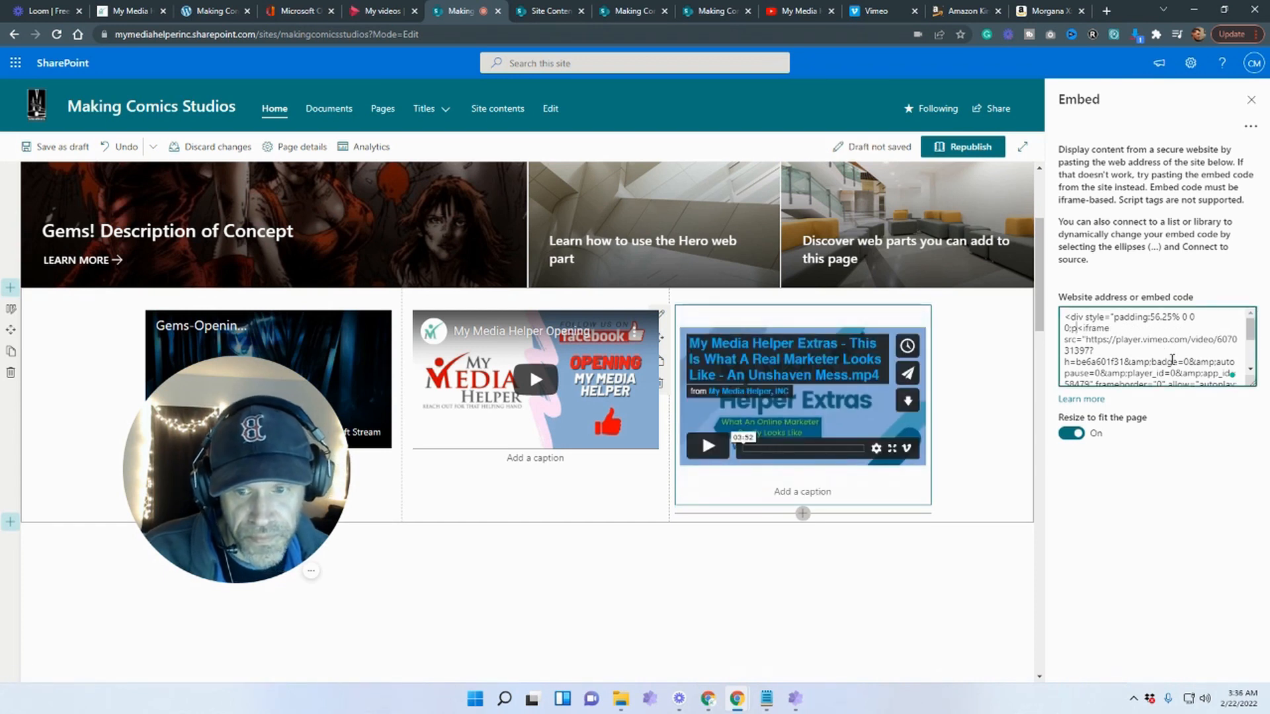
pyautogui.press('BackSpace')
pyautogui.press('BackSpace')
pyautogui.press('BackSpace')
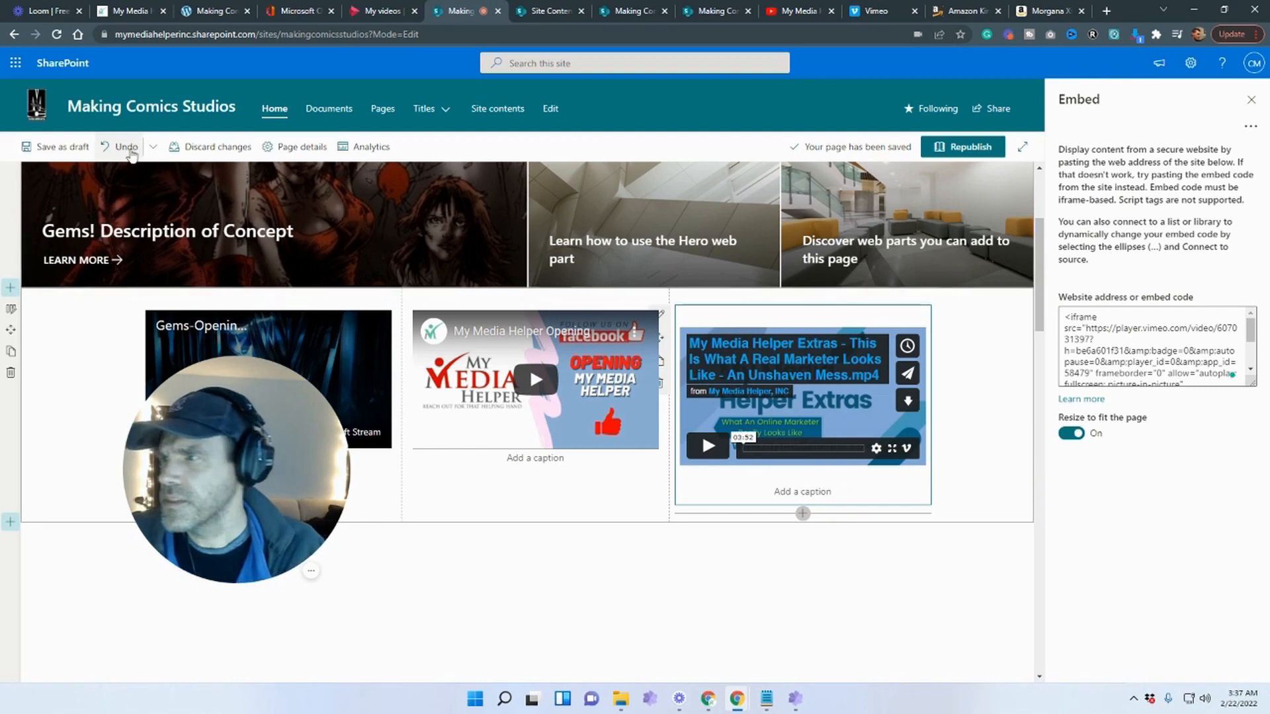
# Save the home page as a draft and test-play the Gems Opening and Vimeo videos, pausing both
pyautogui.click(50, 146)
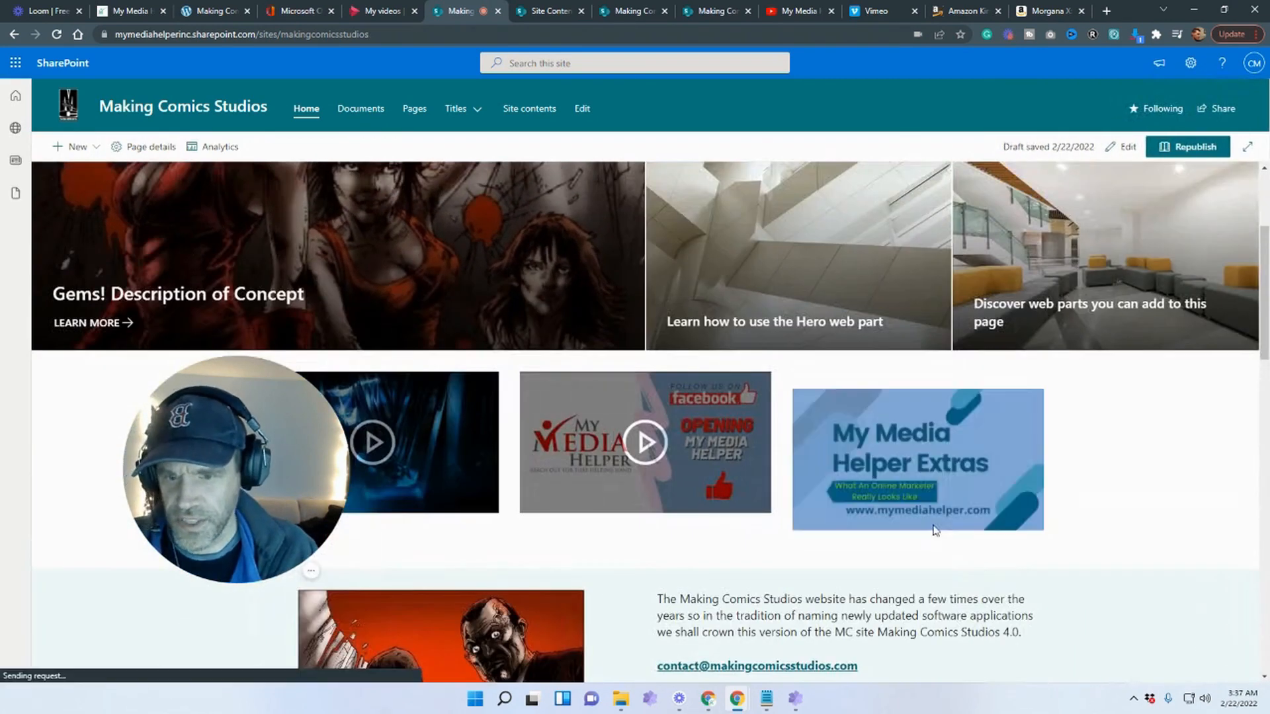
pyautogui.click(859, 504)
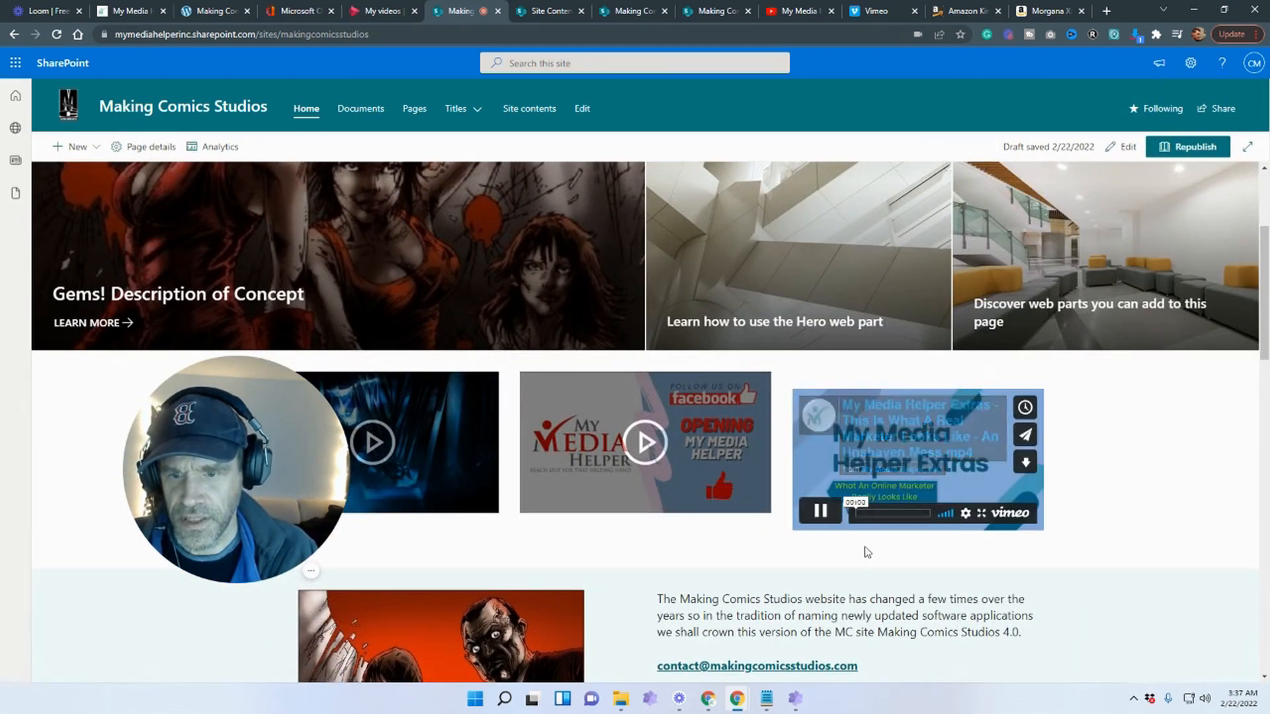
pyautogui.scroll(-1, 1114, 641)
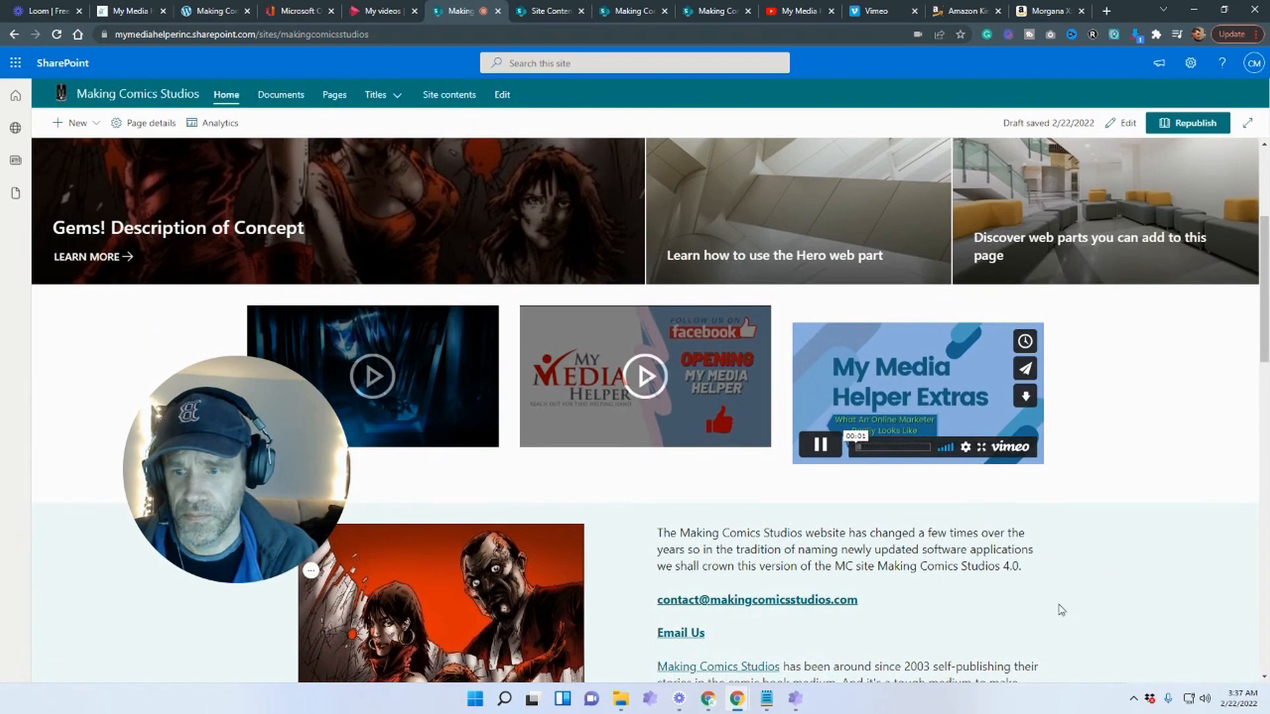
pyautogui.moveTo(242, 429); pyautogui.dragTo(197, 186)
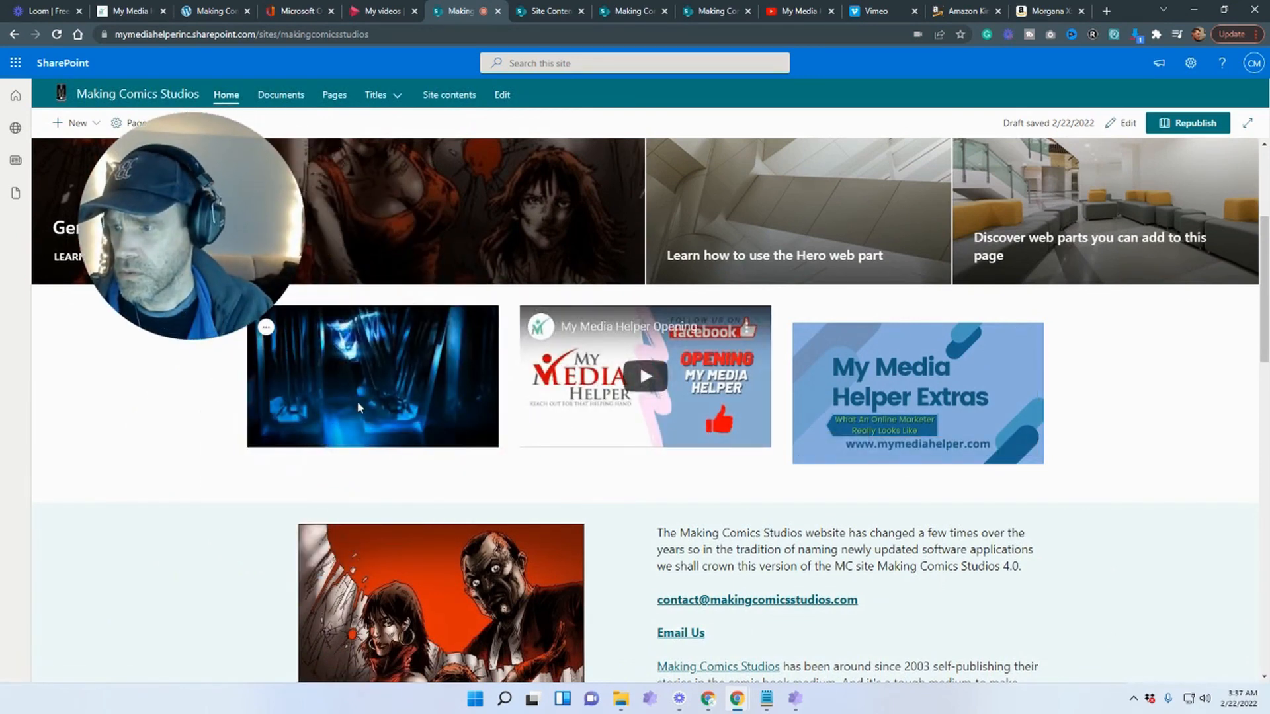
pyautogui.click(377, 392)
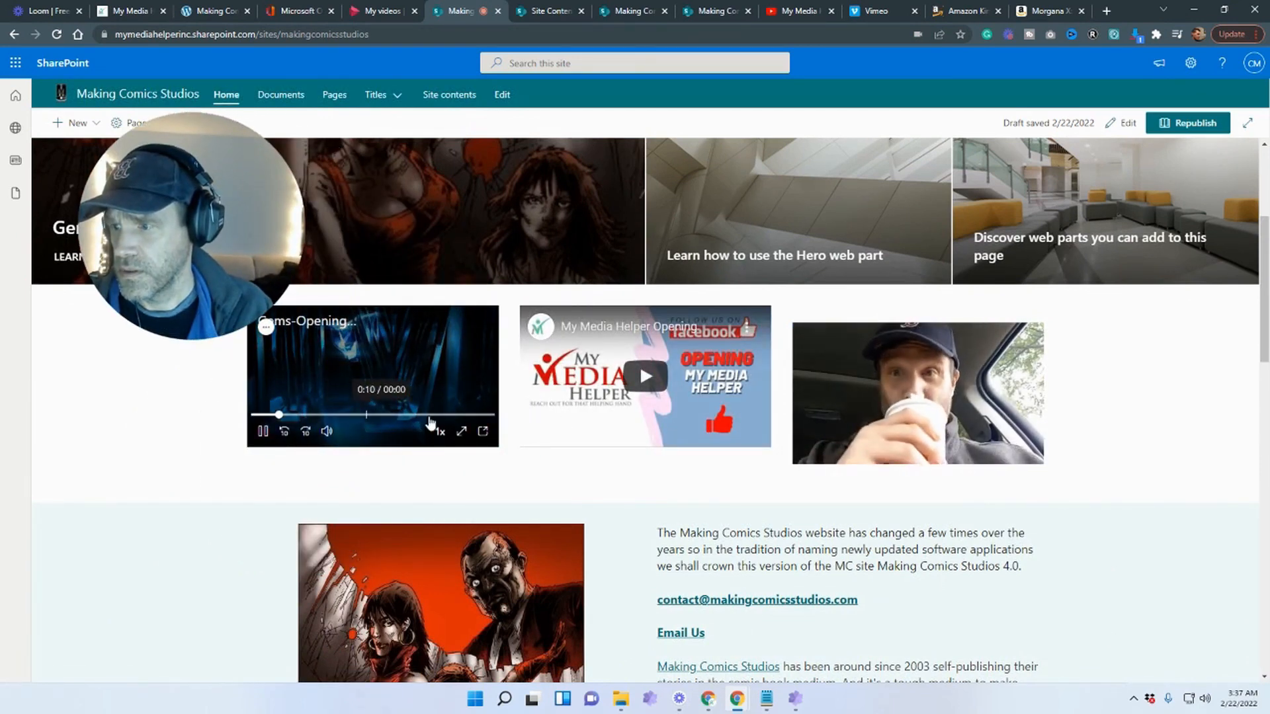
pyautogui.click(263, 431)
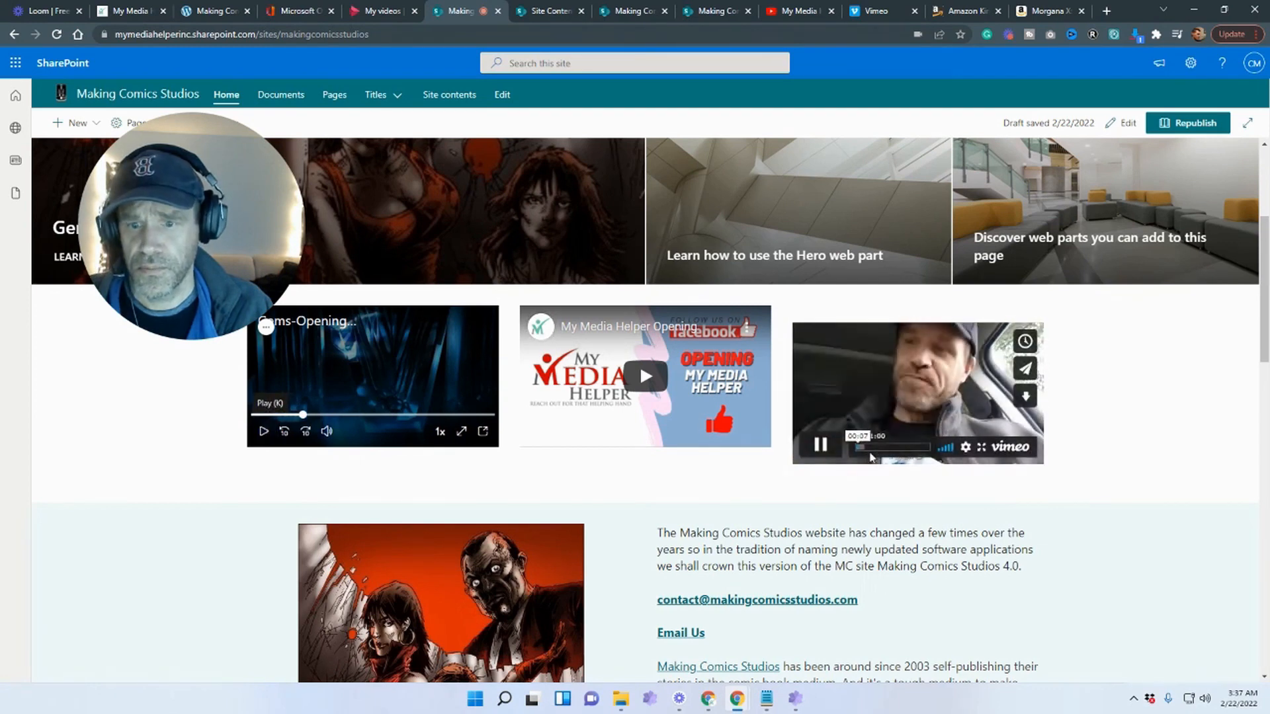
pyautogui.click(812, 442)
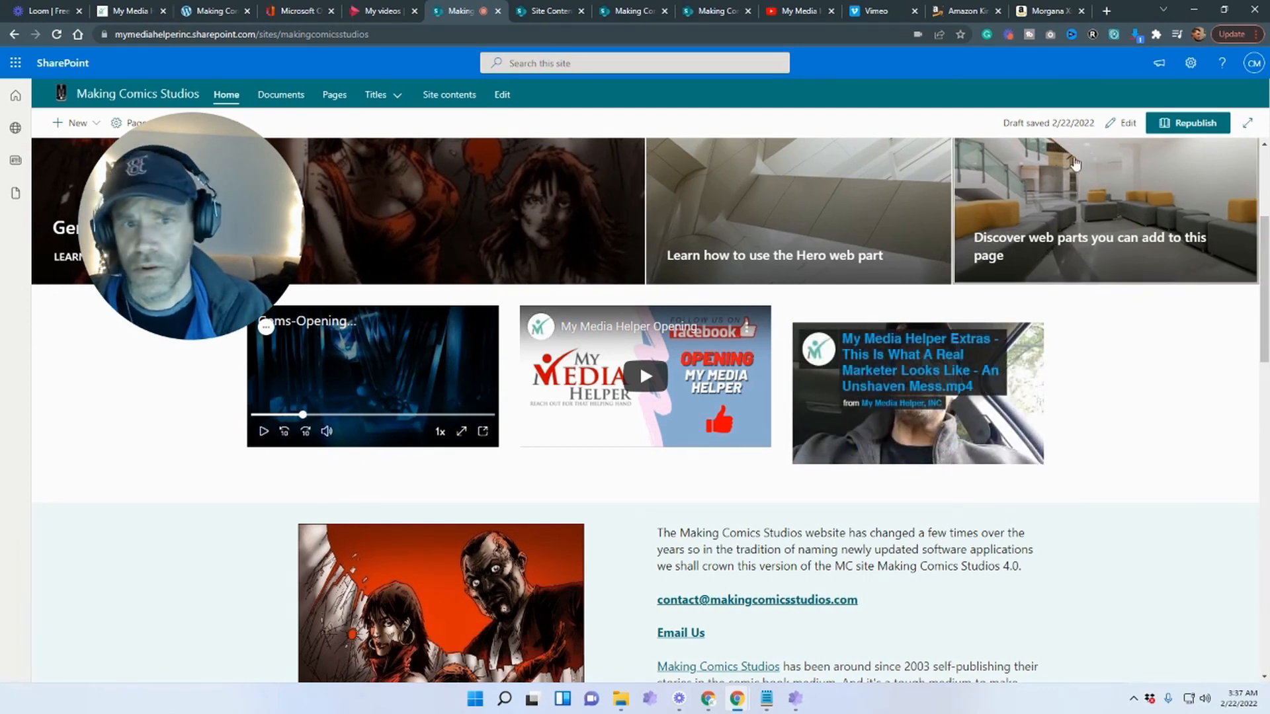
# Reopen the home page for editing and copy the 640 x 360 embed code of the Gems Opening video from Microsoft Stream
pyautogui.click(1122, 122)
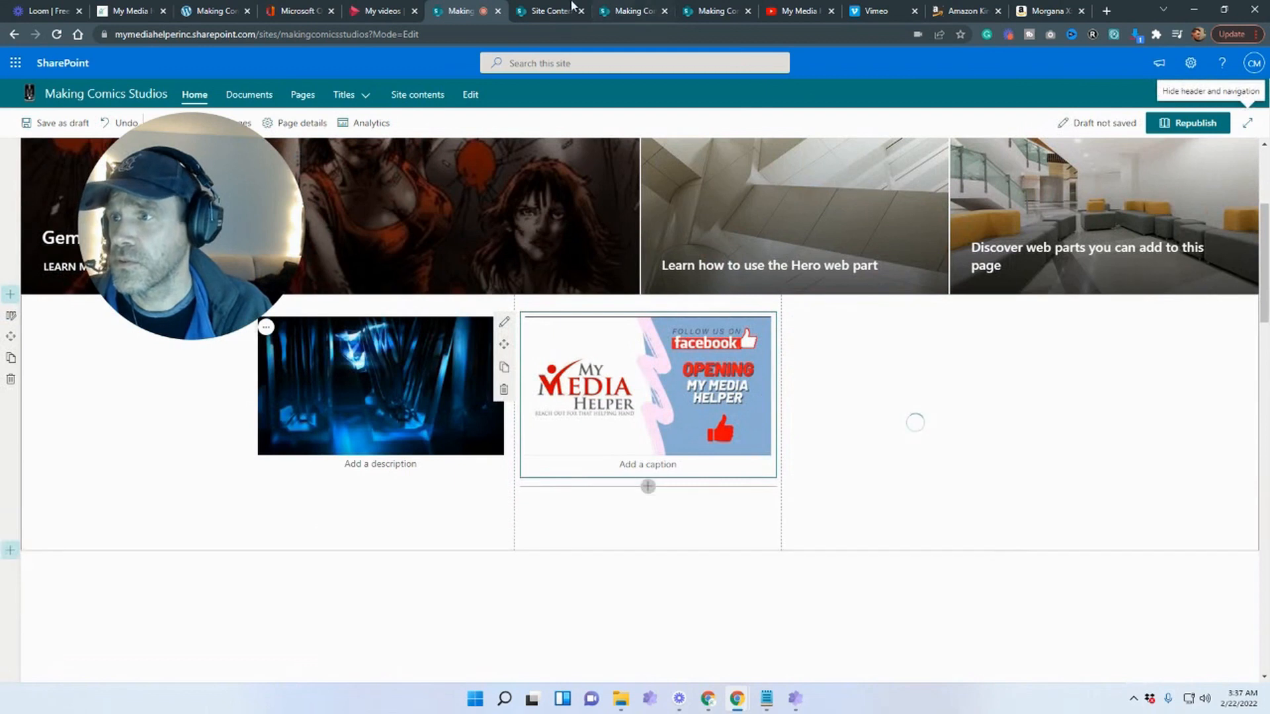
pyautogui.click(373, 12)
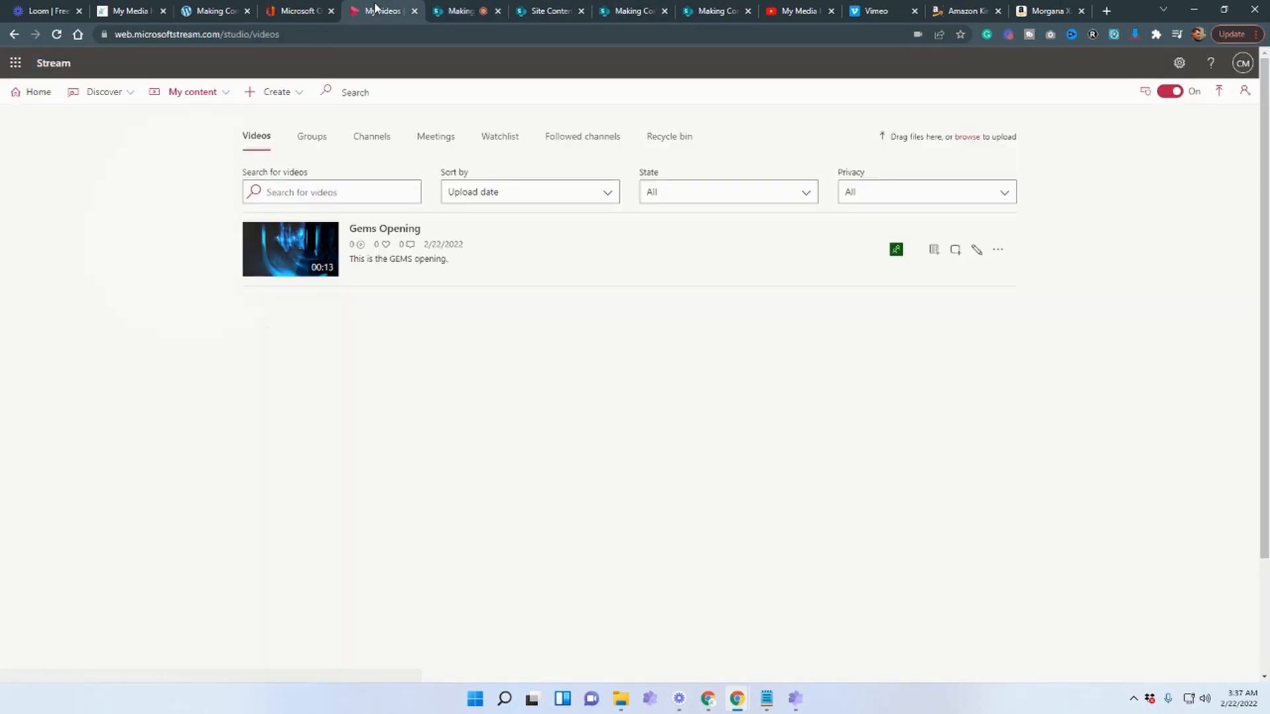
pyautogui.click(999, 251)
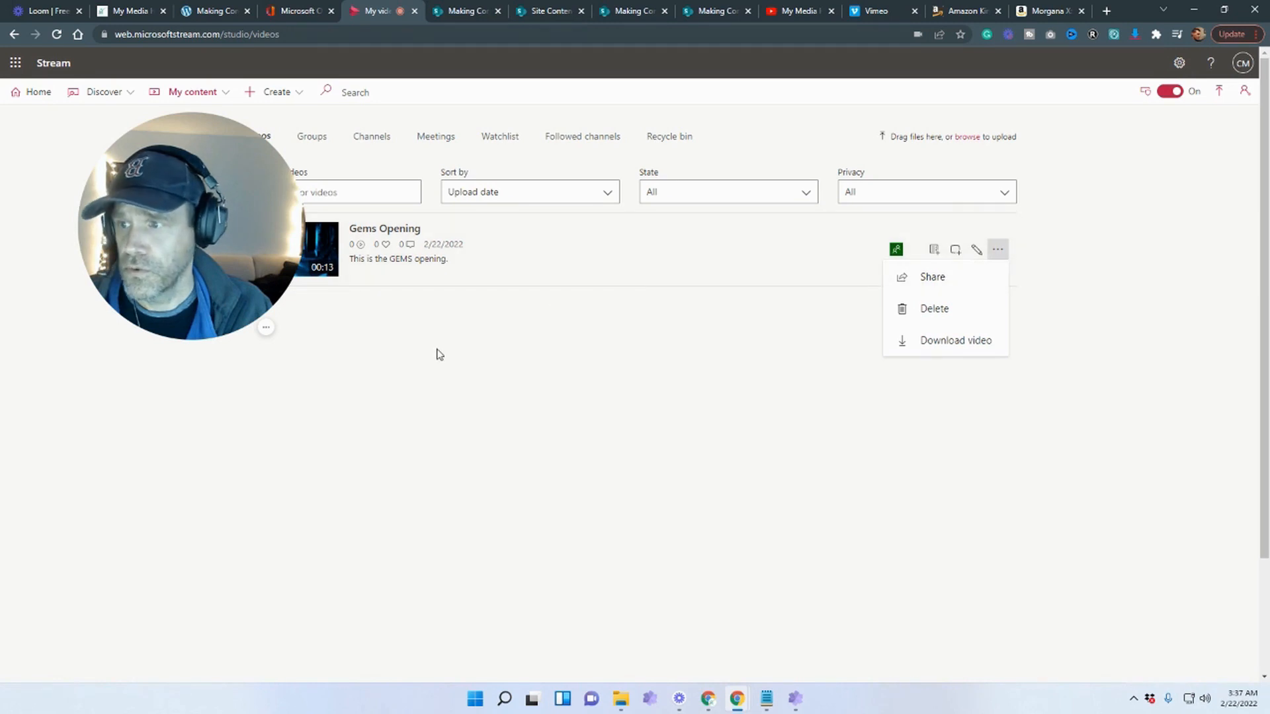
pyautogui.click(929, 283)
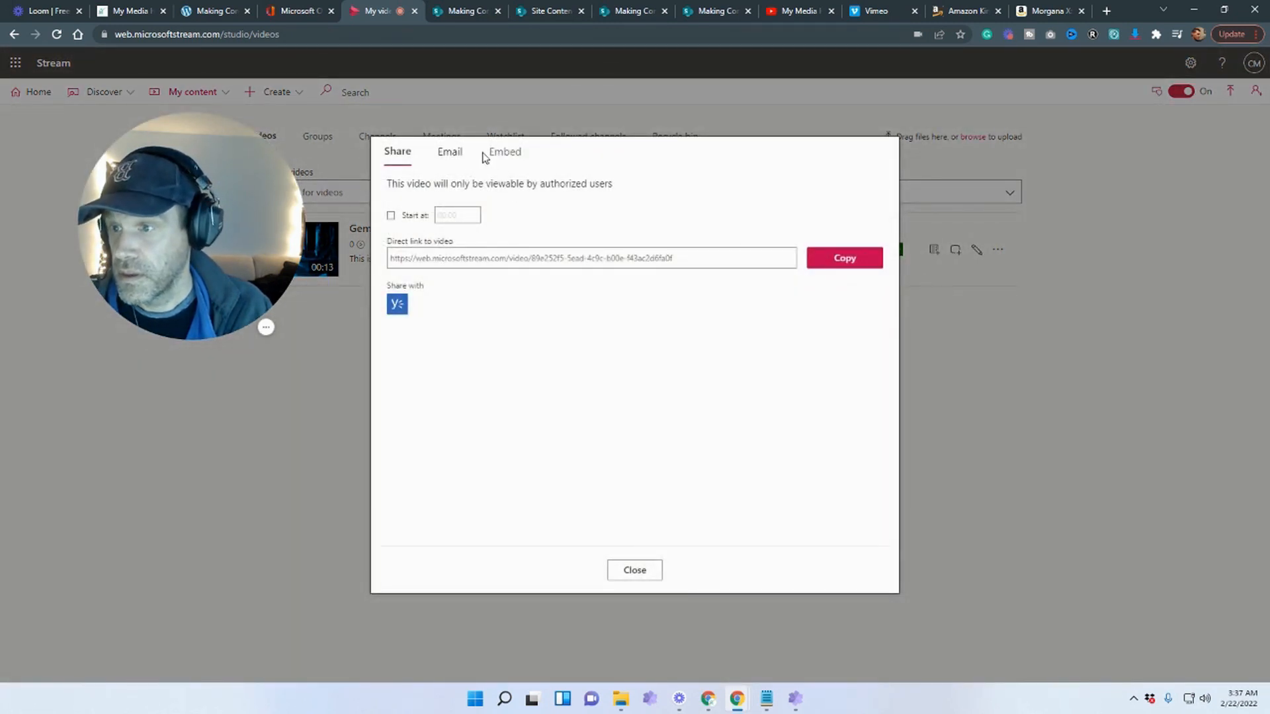
pyautogui.click(506, 156)
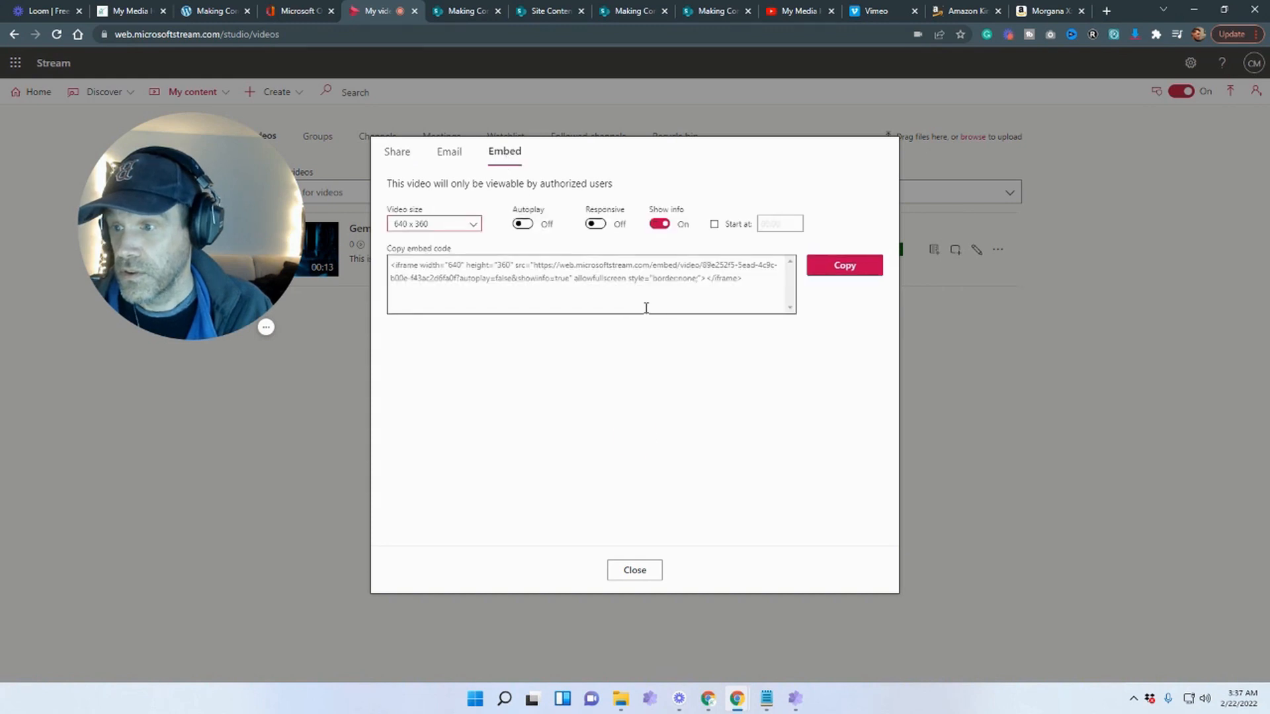
pyautogui.moveTo(755, 291); pyautogui.dragTo(397, 256)
pyautogui.rightClick(433, 273)
pyautogui.click(482, 327)
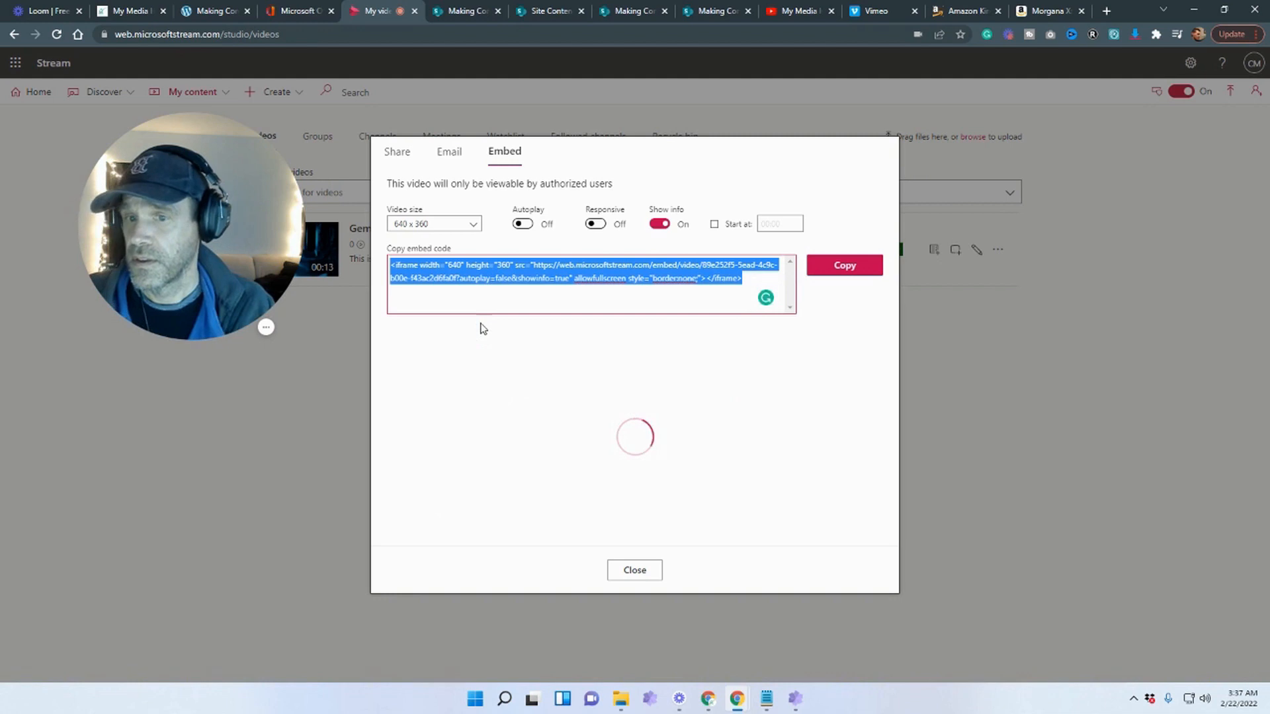
pyautogui.click(896, 385)
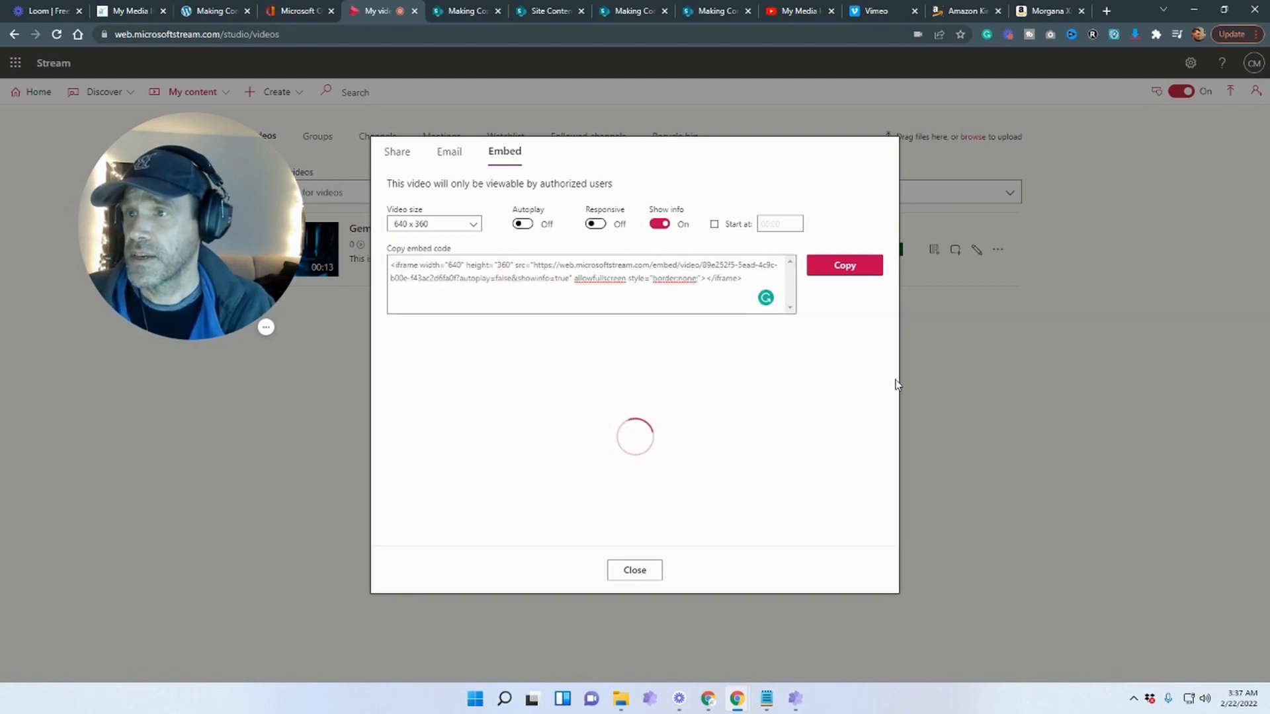
# Play the My Media Helper Opening video on the SharePoint home page, save the page as a draft and reopen it for editing
pyautogui.click(462, 16)
pyautogui.moveTo(192, 232); pyautogui.dragTo(156, 569)
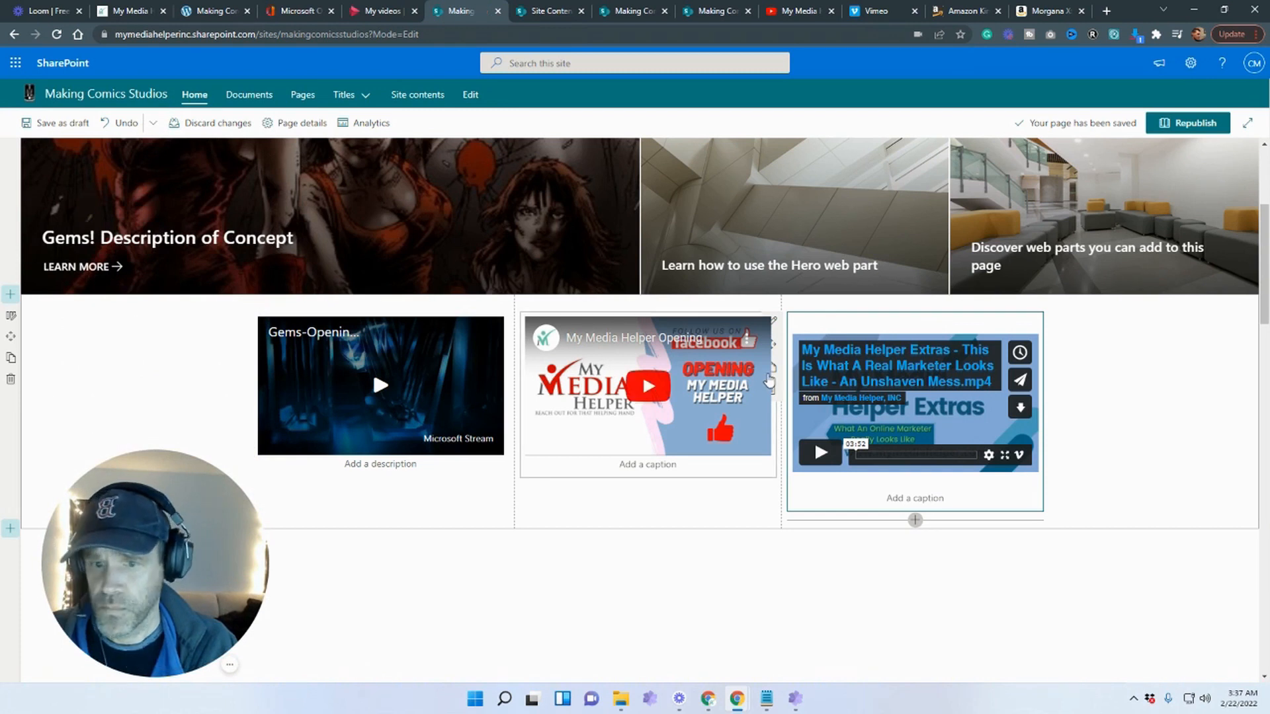
pyautogui.click(648, 386)
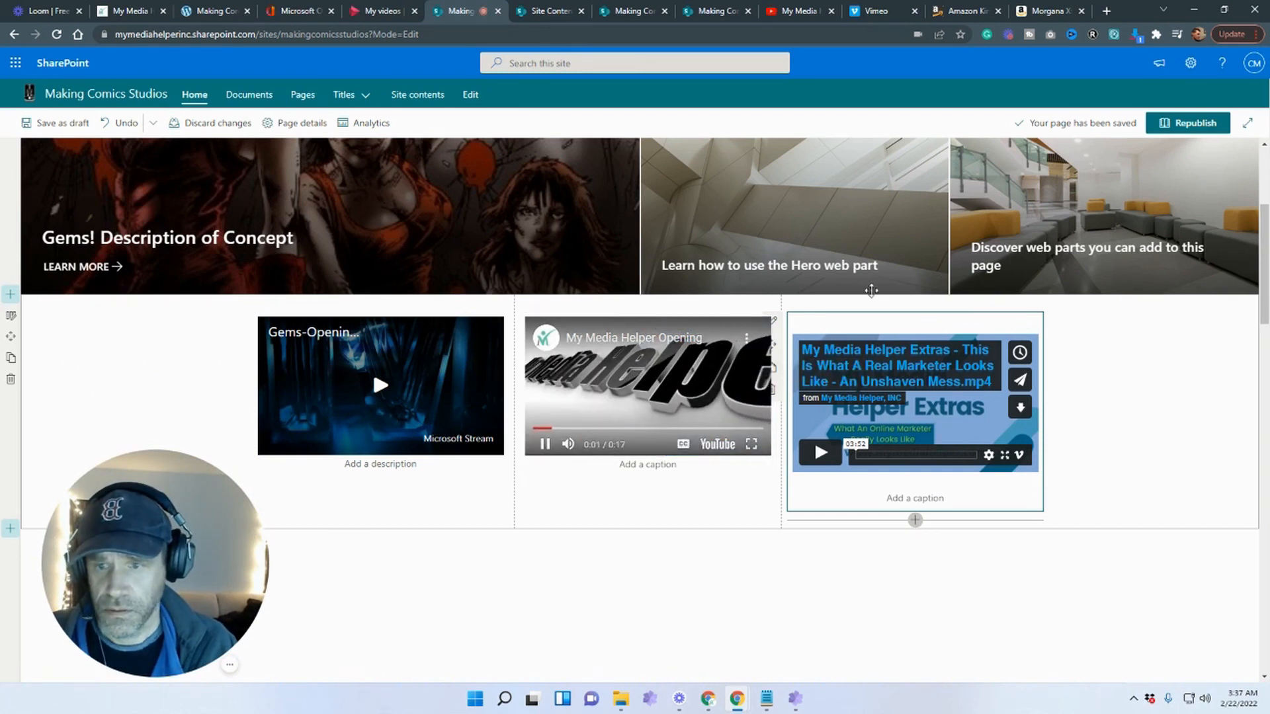
pyautogui.click(1065, 567)
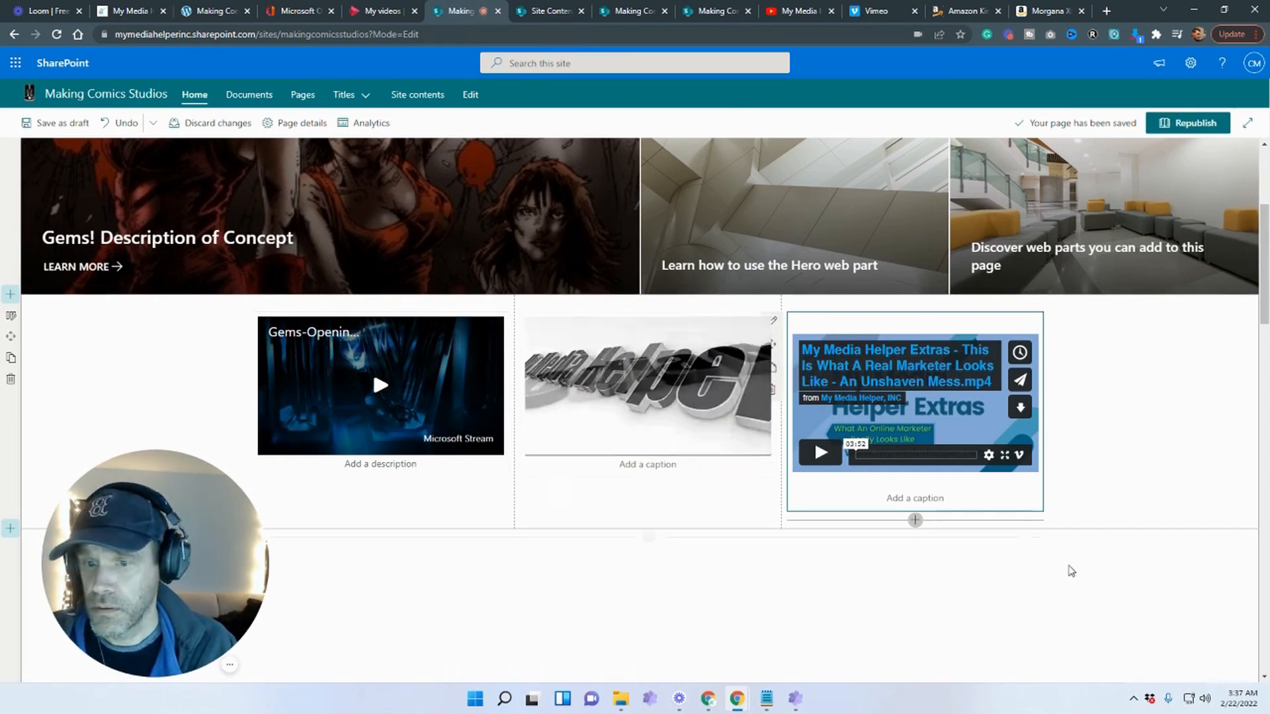
pyautogui.click(1056, 455)
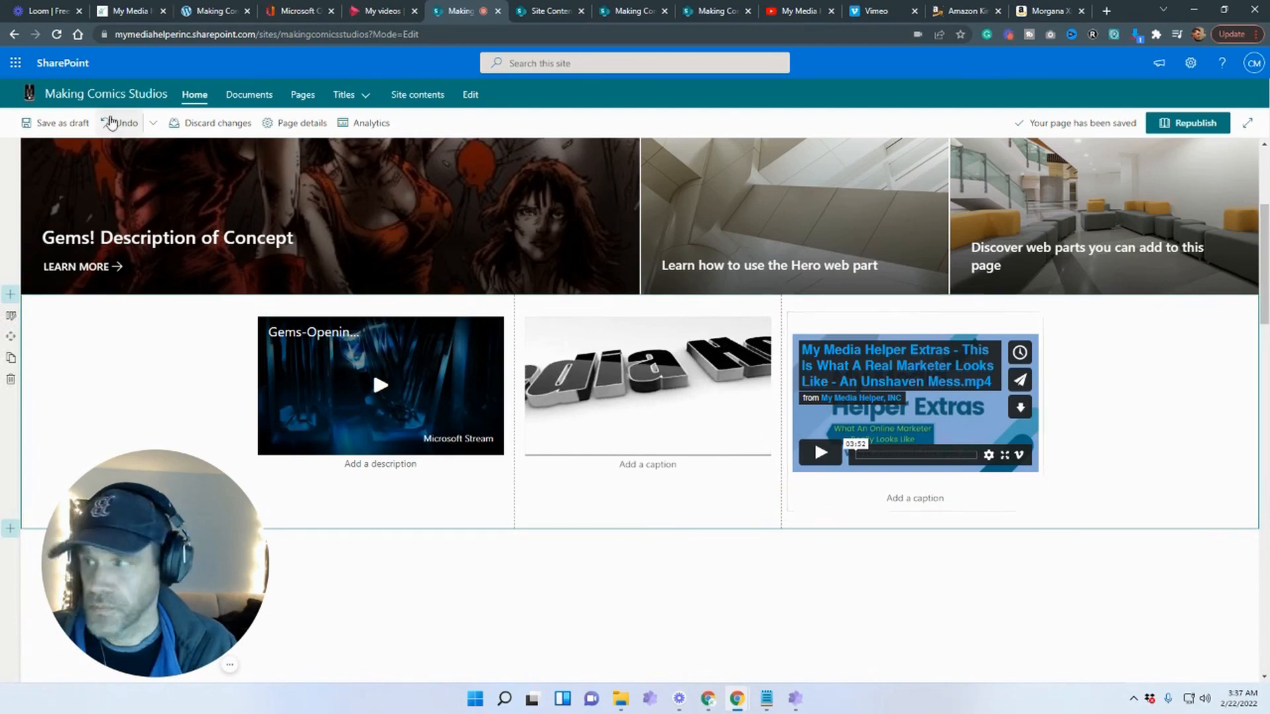
pyautogui.click(47, 124)
pyautogui.click(1124, 124)
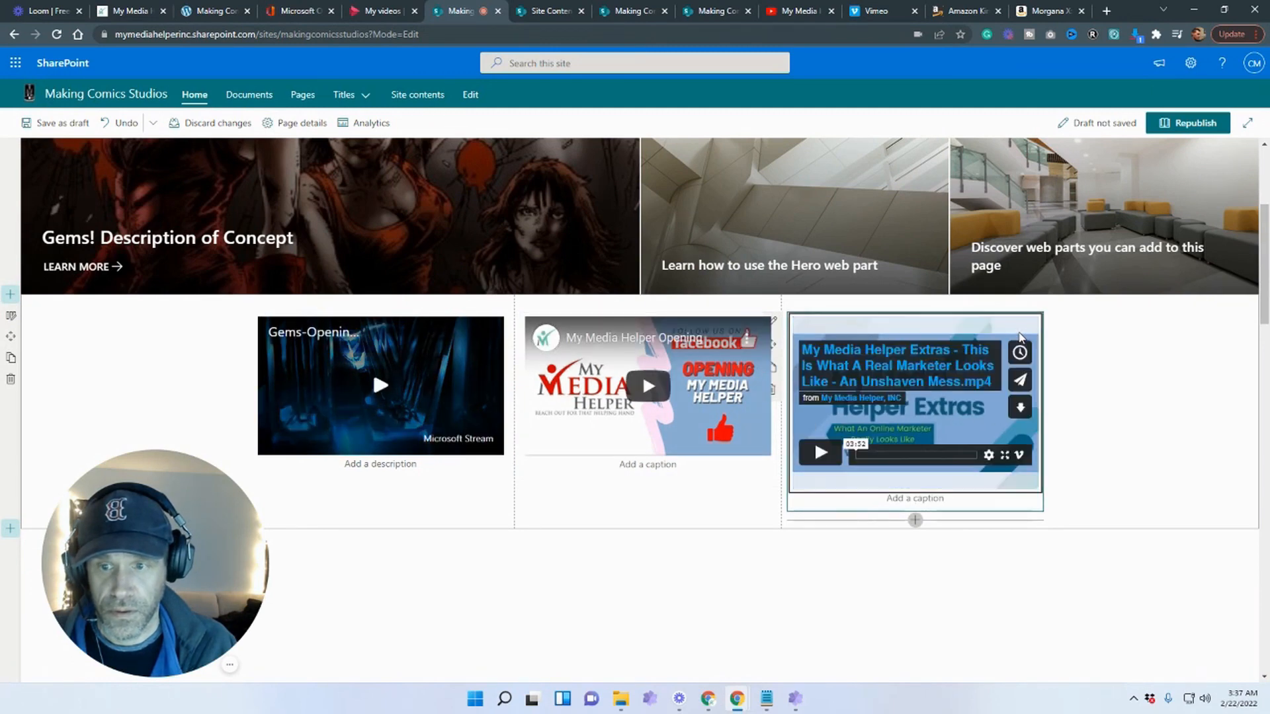
# Replace the third column's embed code with the copied Gems Opening code from Microsoft Stream and play the embedded video
pyautogui.click(777, 329)
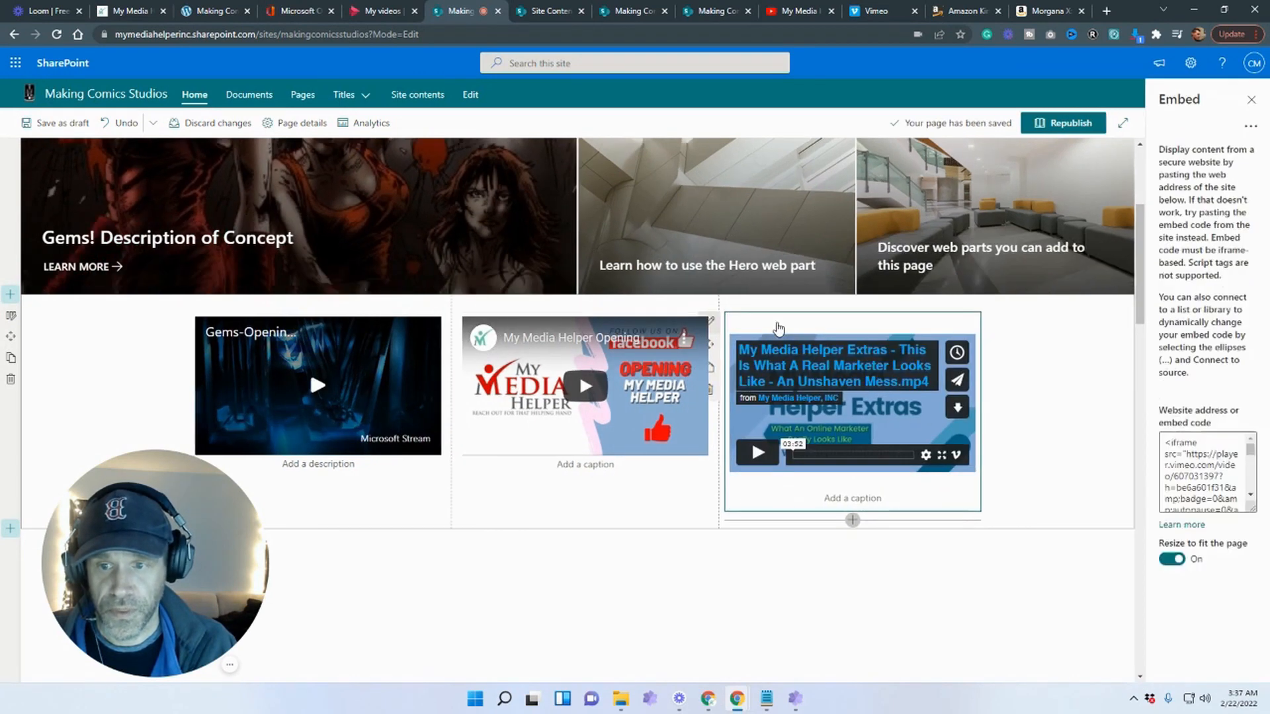
pyautogui.moveTo(1086, 320); pyautogui.dragTo(1266, 410)
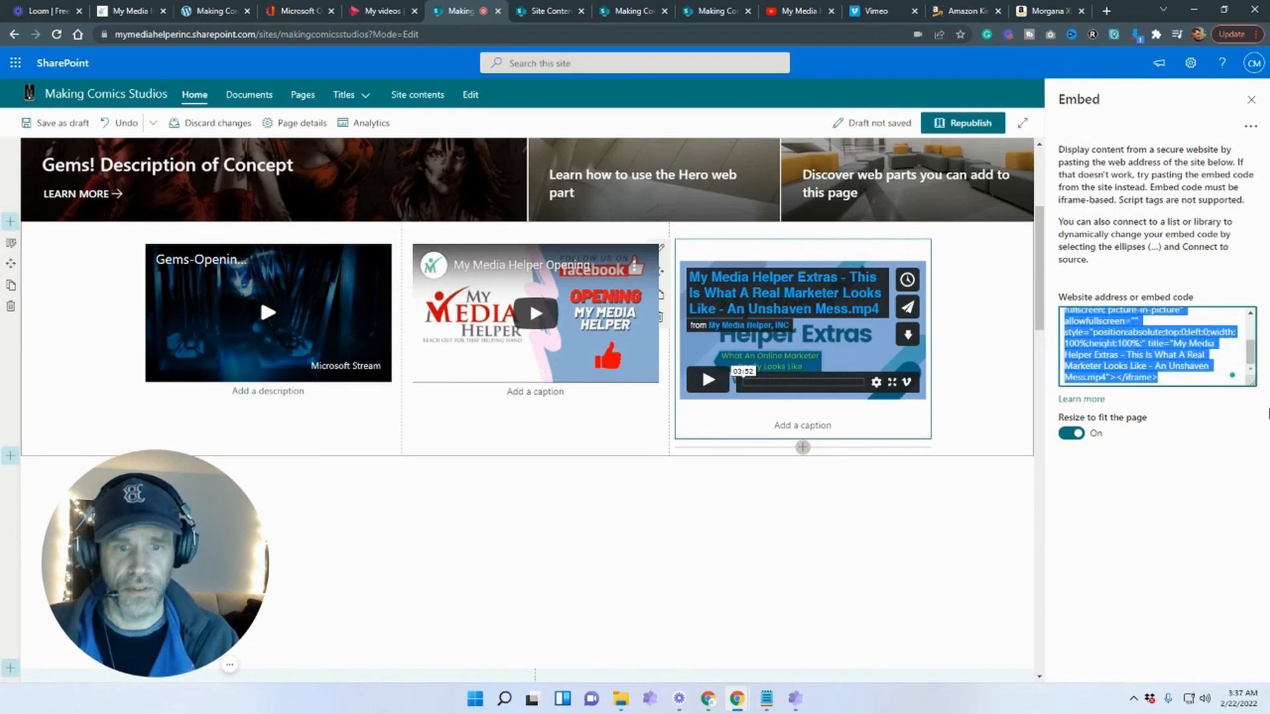
pyautogui.hotkey('ctrl', 'v')
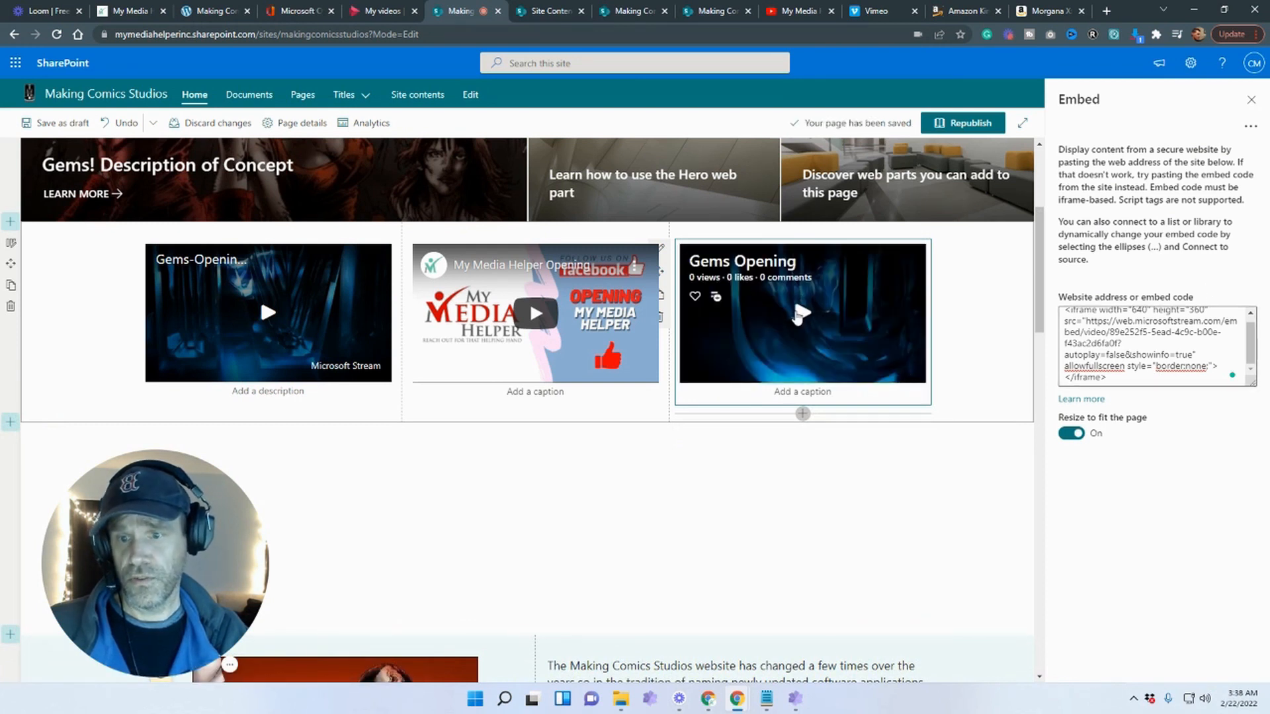
pyautogui.click(800, 312)
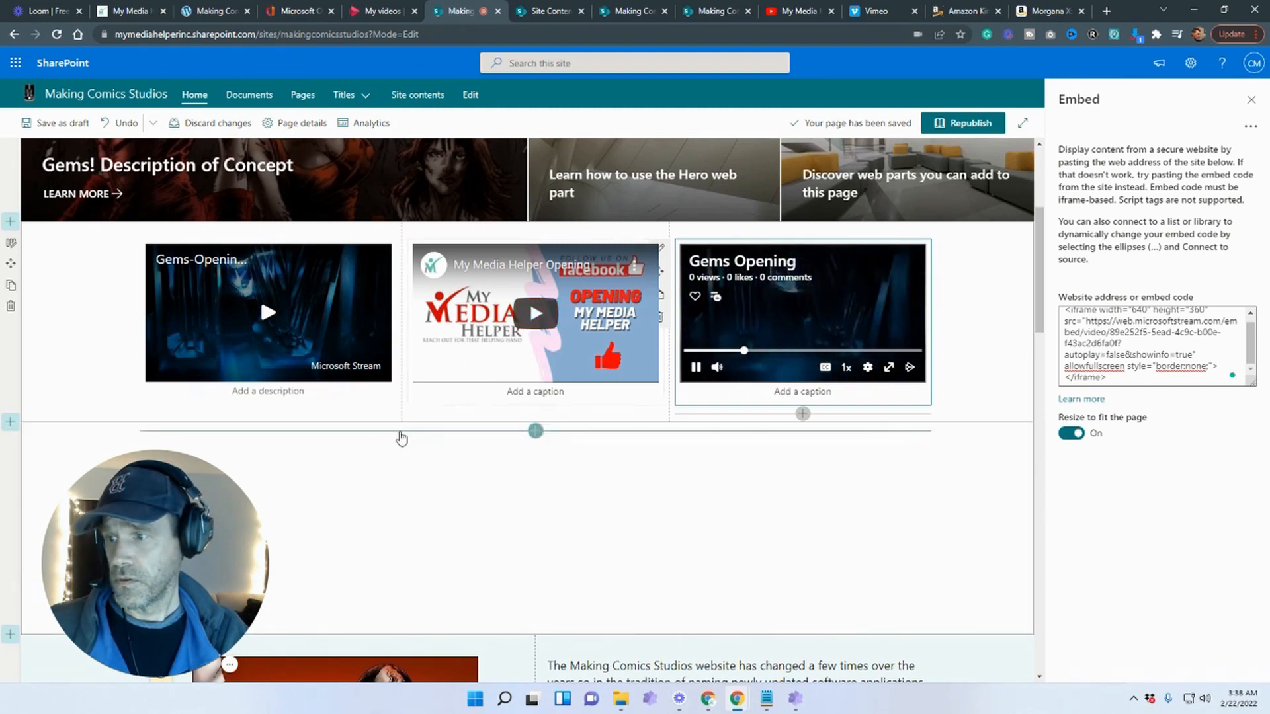
# Add a Stream web part to the empty section below the three videos and view its source options
pyautogui.scroll(-2, 356, 445)
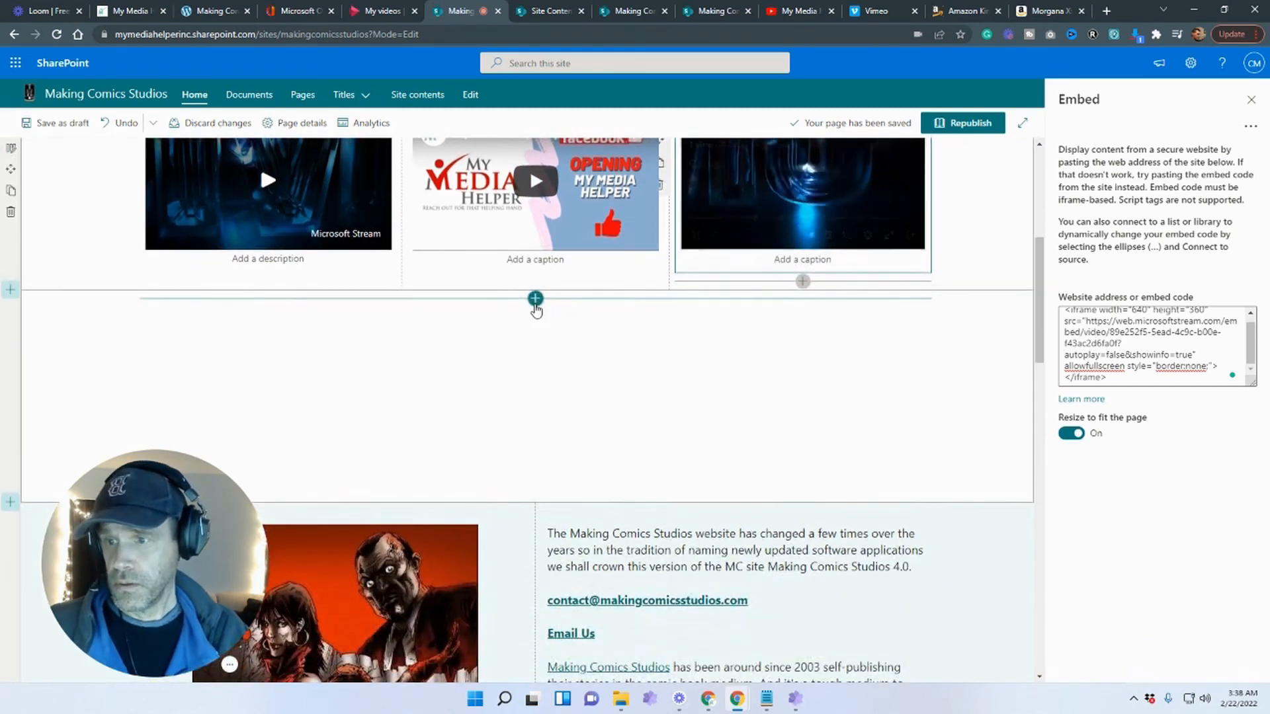
pyautogui.click(536, 301)
pyautogui.click(650, 557)
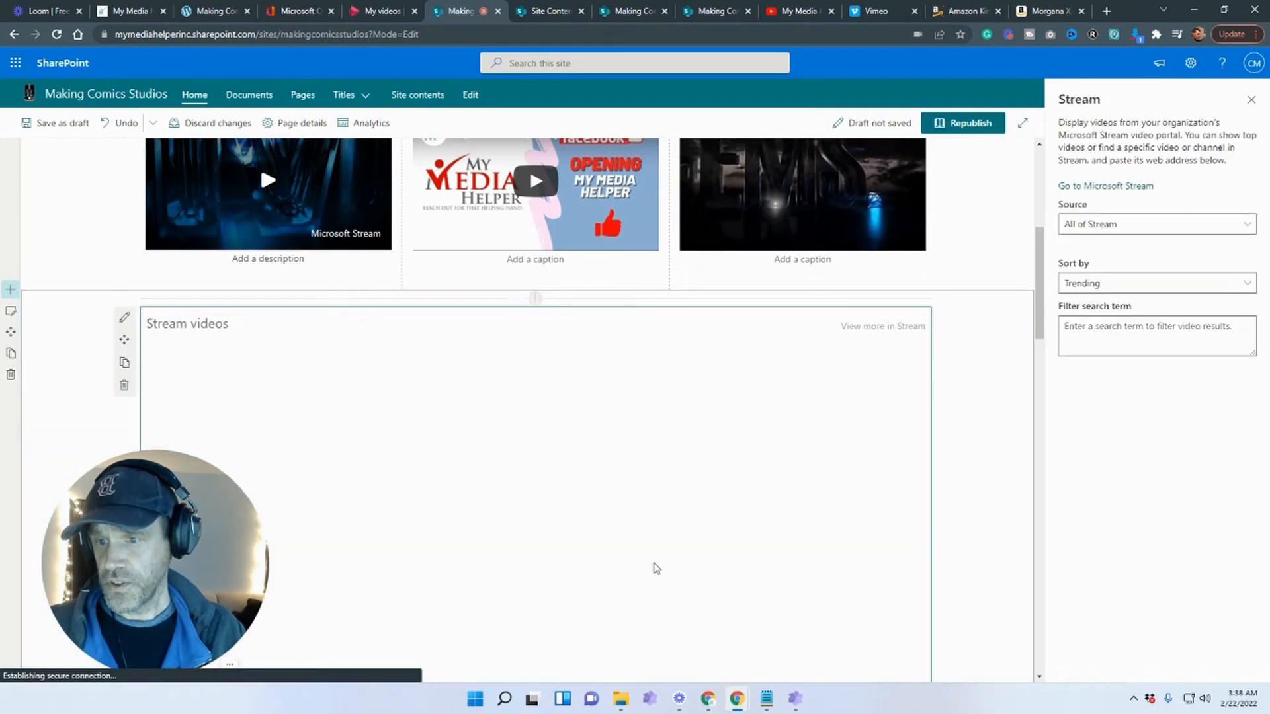
pyautogui.scroll(-2, 648, 559)
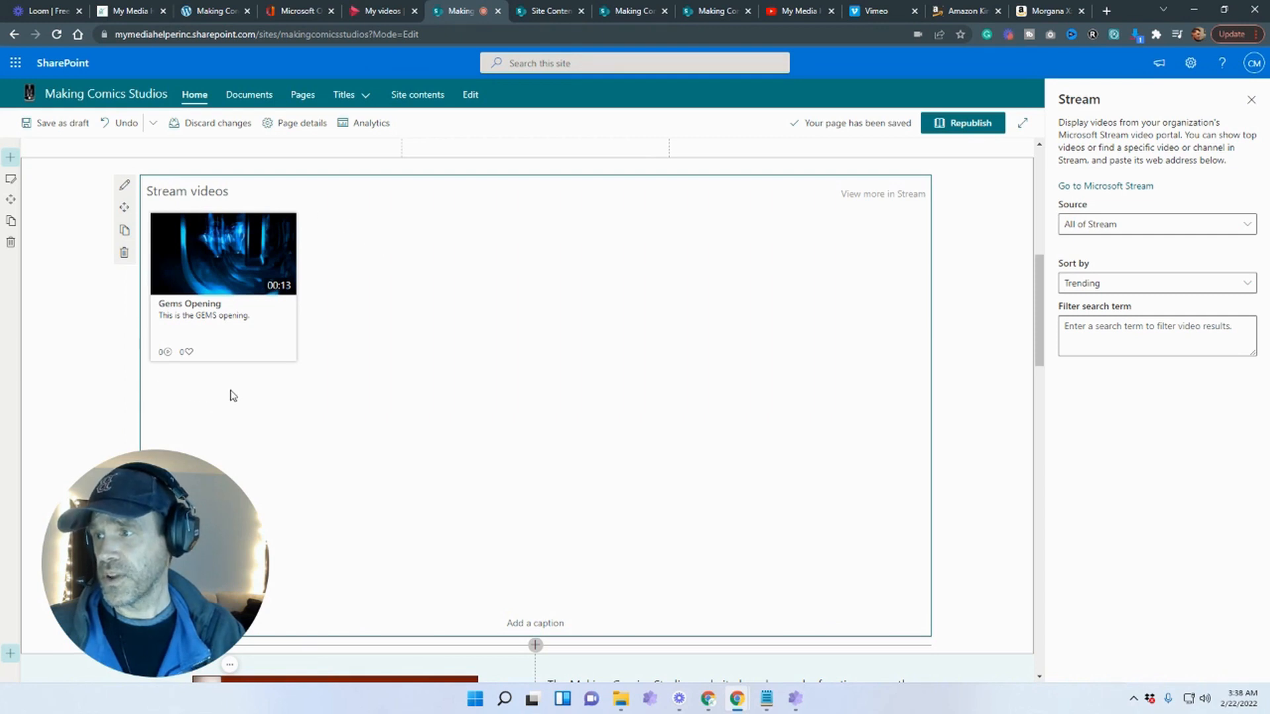
pyautogui.click(1128, 232)
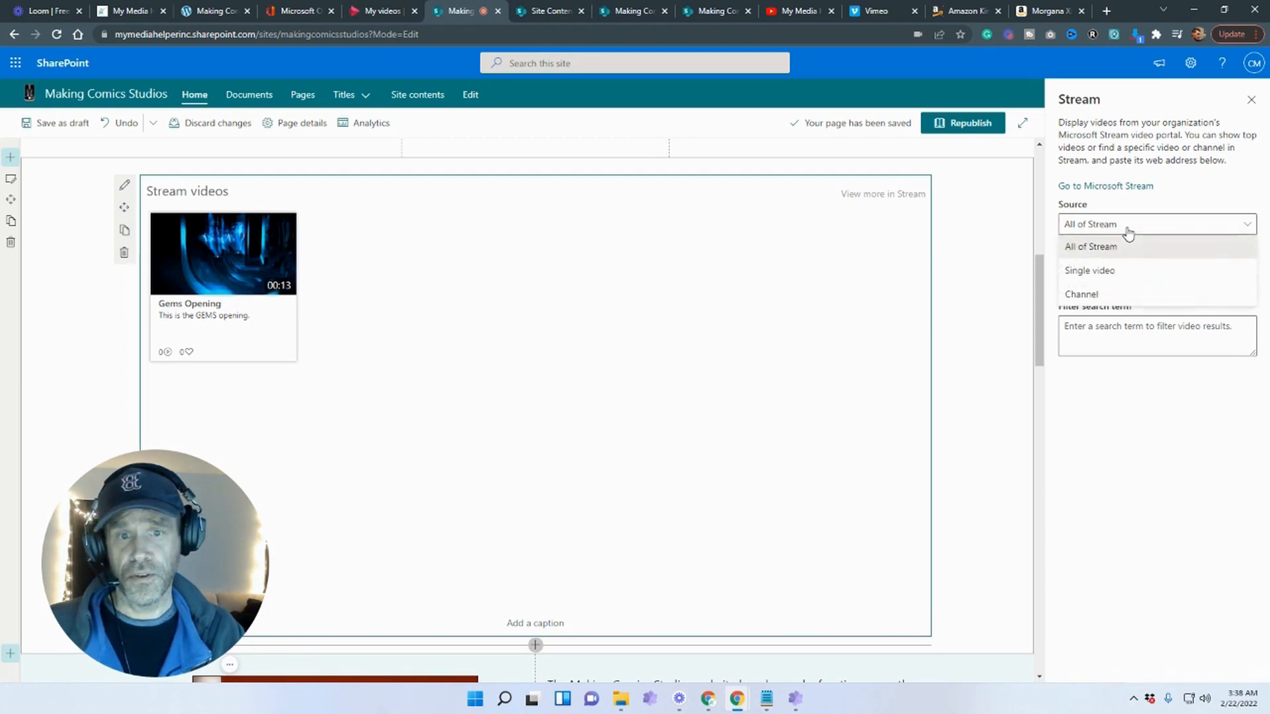
pyautogui.click(1156, 177)
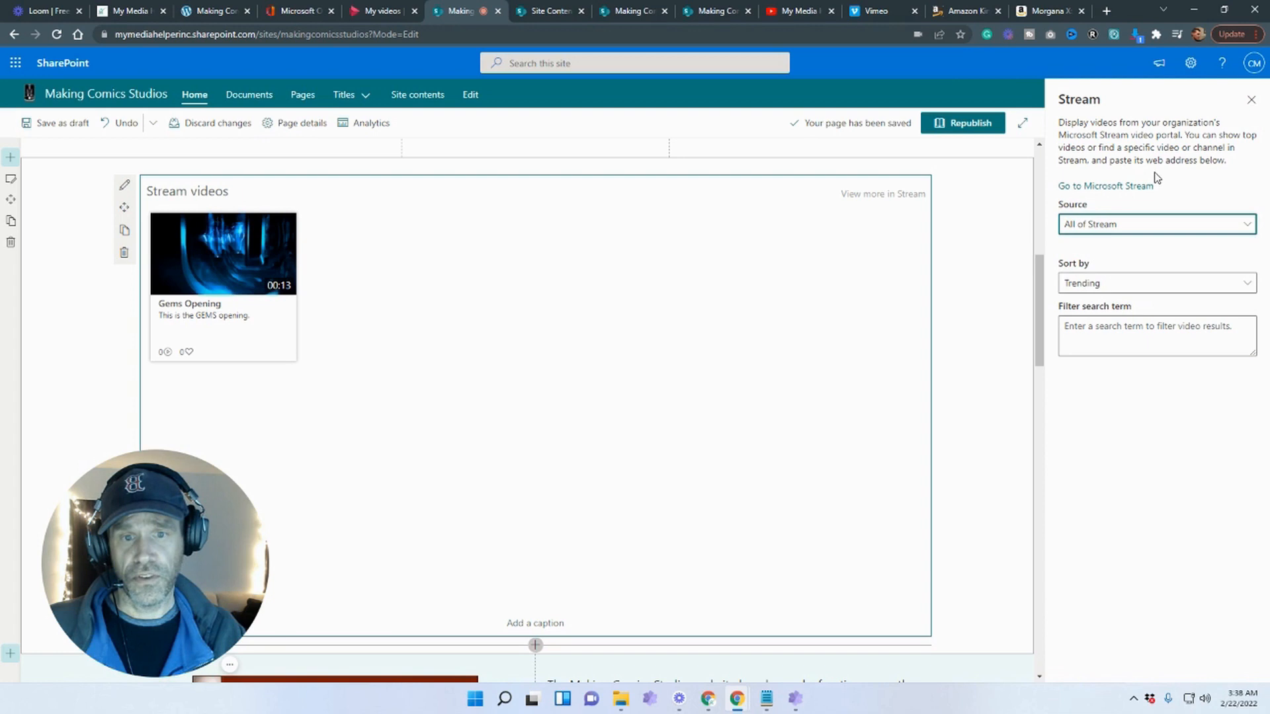
pyautogui.click(1111, 225)
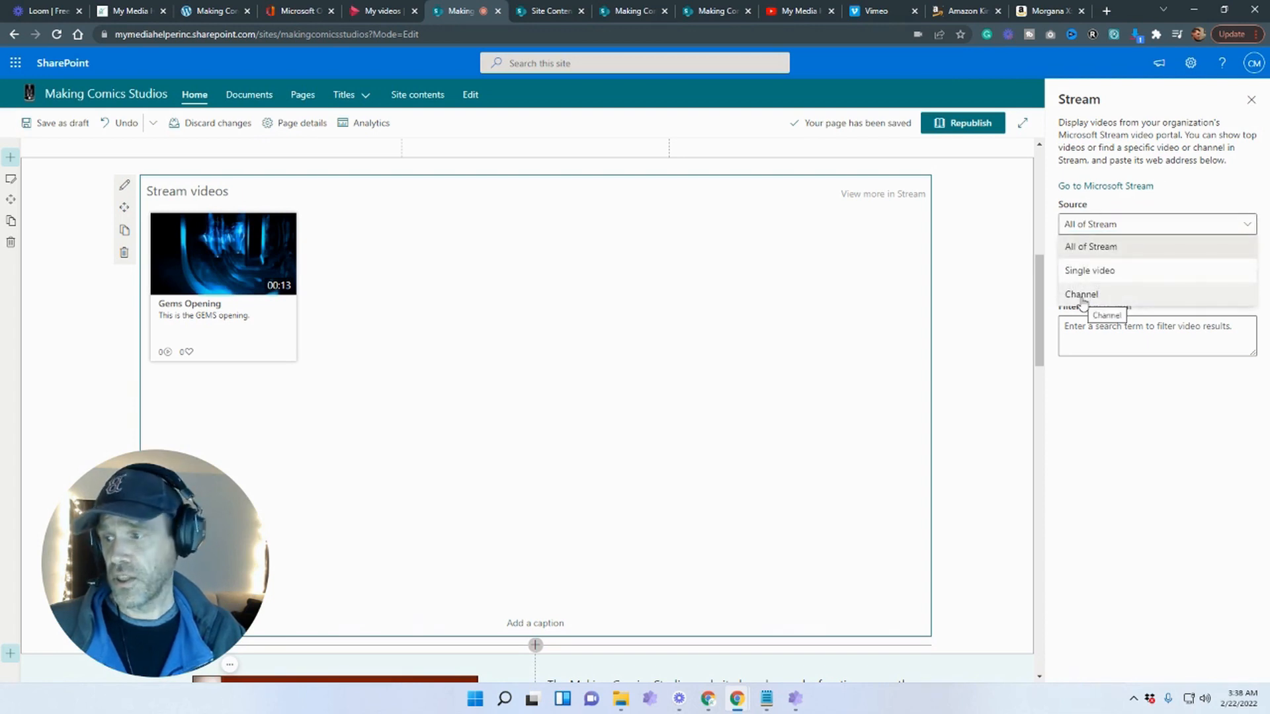
# Switch to Microsoft Stream, close the embed dialog, view the My content categories, and return to the SharePoint page to compare the video web parts
pyautogui.click(375, 12)
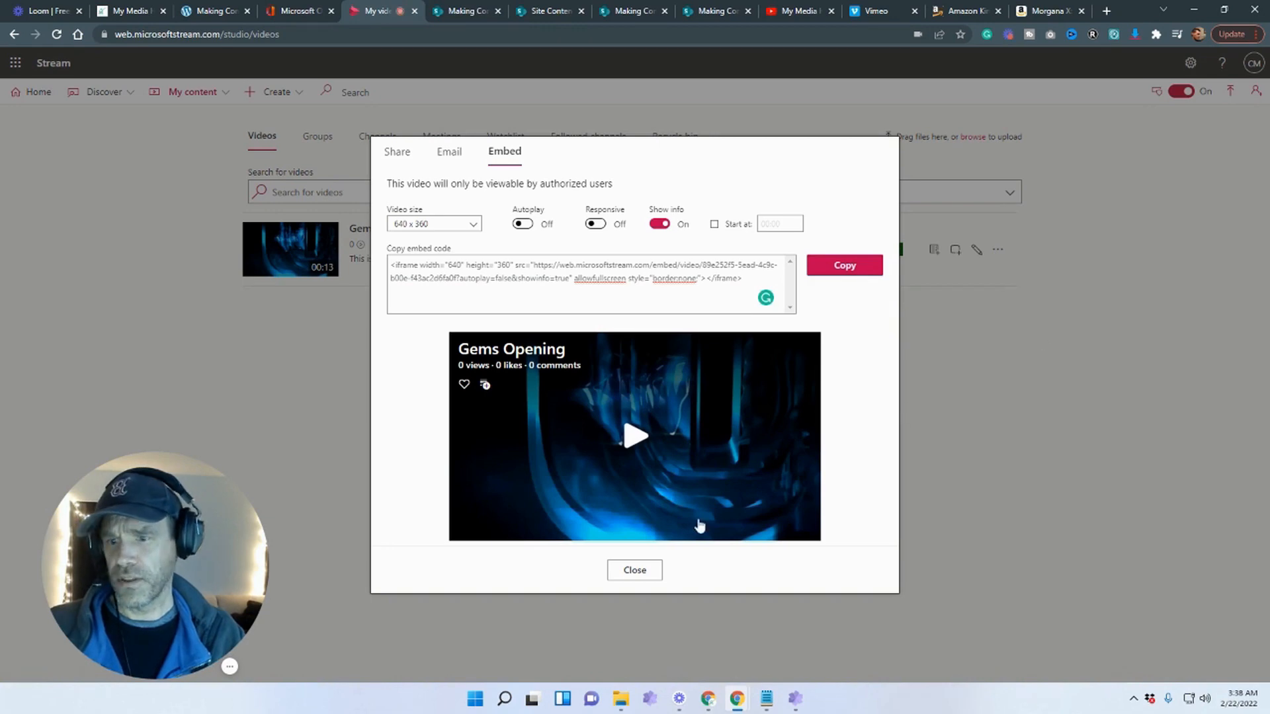
pyautogui.click(635, 572)
pyautogui.click(228, 94)
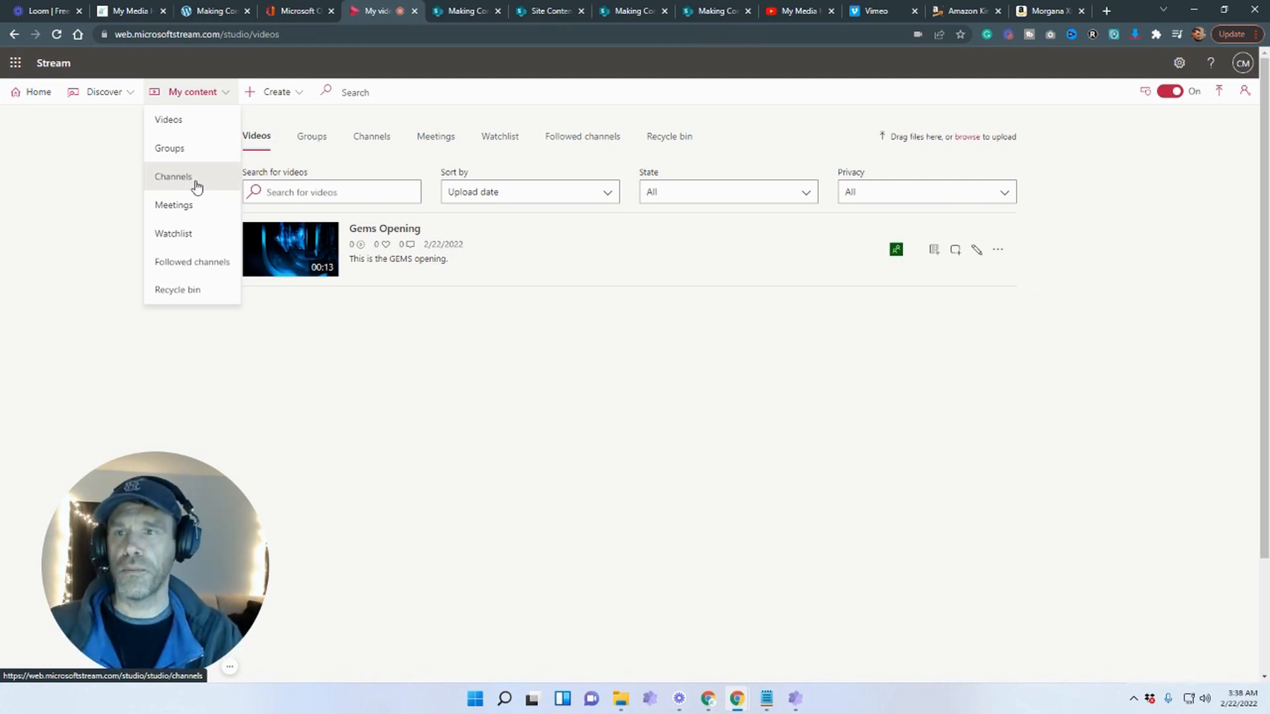
pyautogui.click(463, 11)
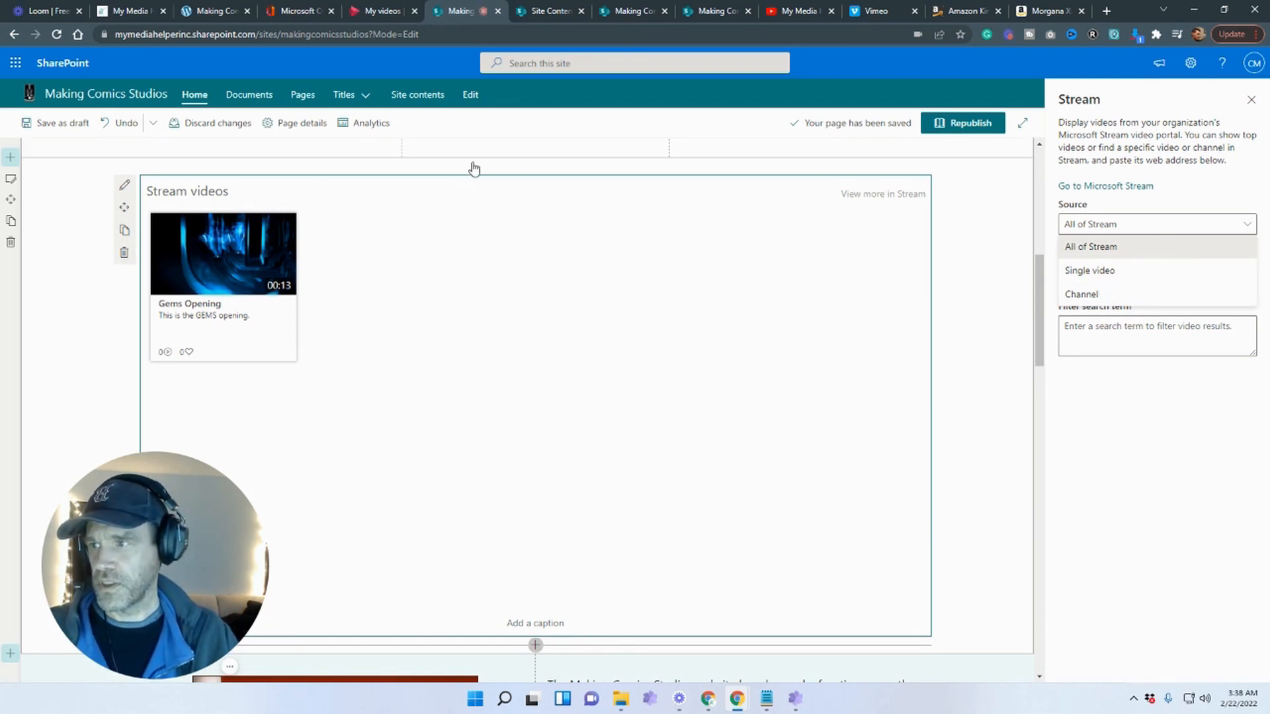
pyautogui.scroll(3, 351, 476)
pyautogui.scroll(-2, 201, 431)
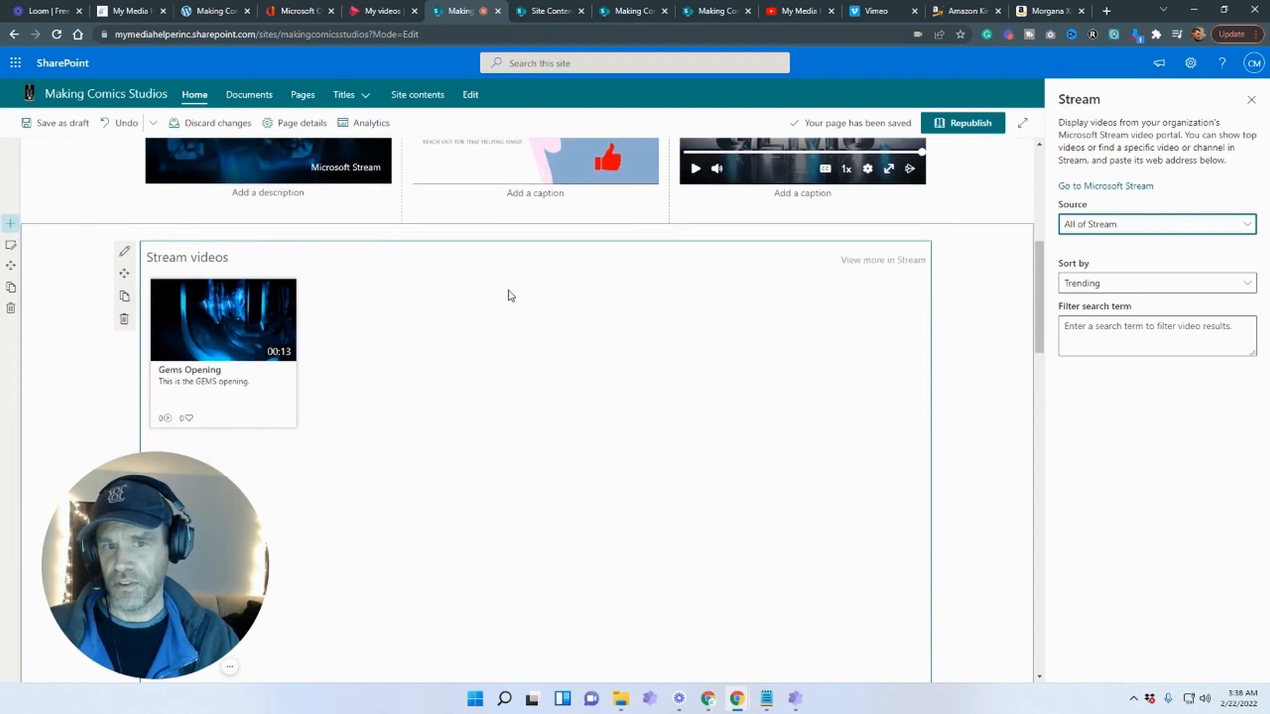
pyautogui.scroll(2, 697, 396)
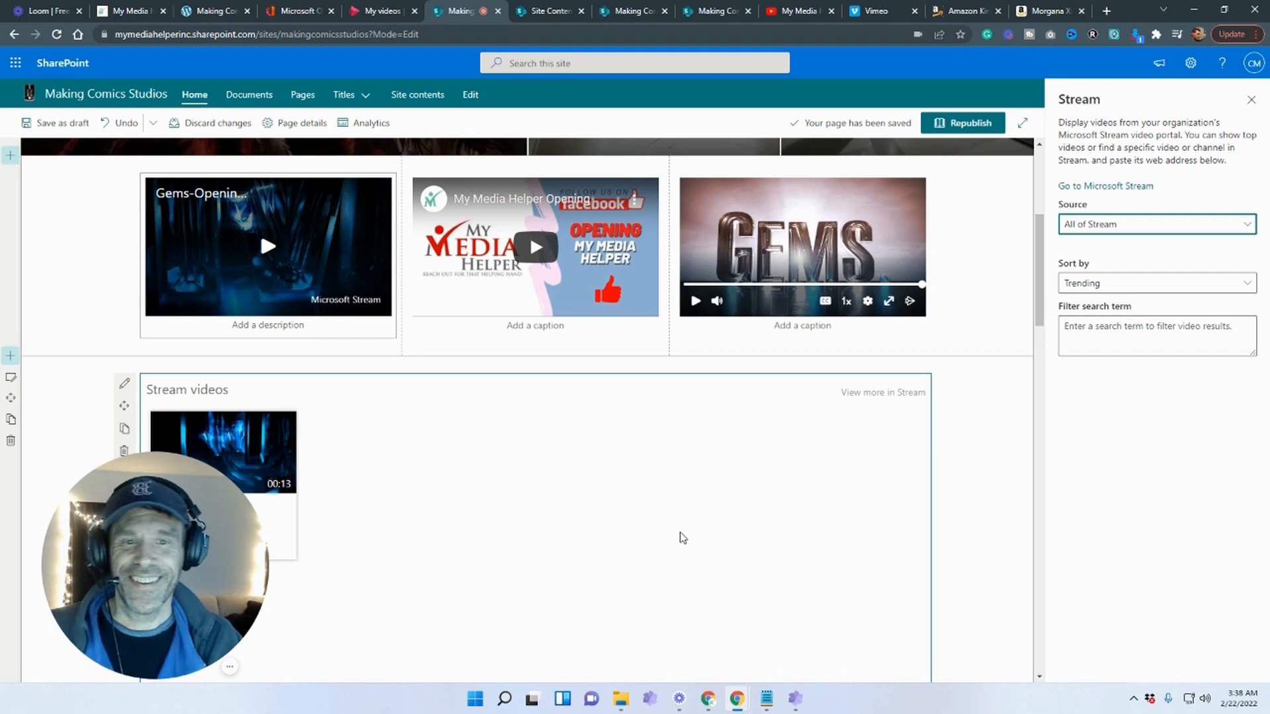
# Delete the Stream web part and the empty section that held it below the three-column video section
pyautogui.click(1251, 100)
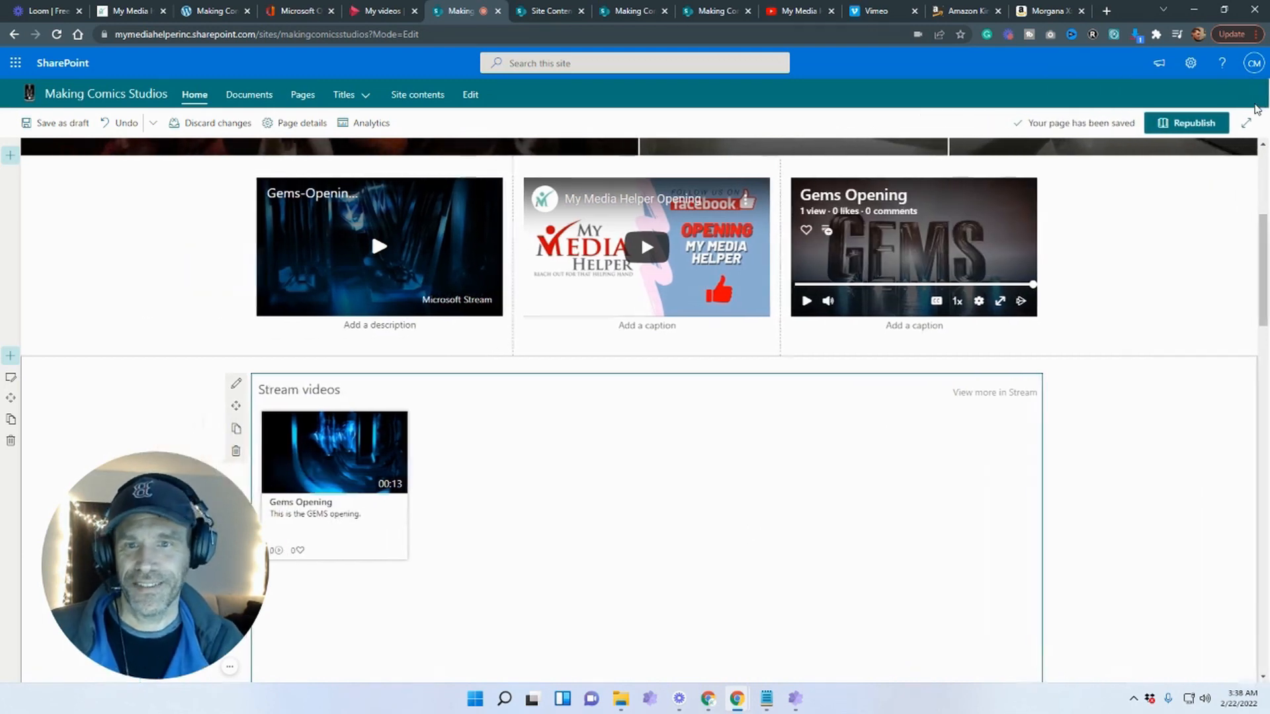
pyautogui.scroll(-5, 377, 344)
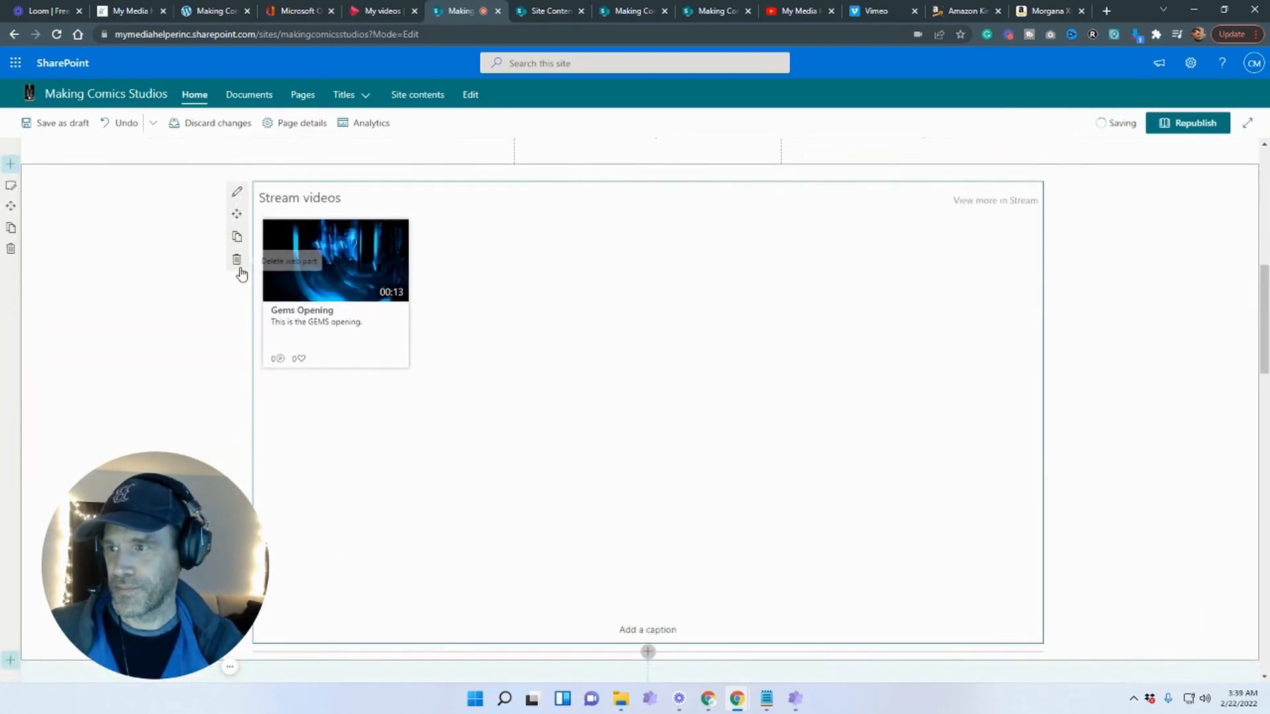
pyautogui.click(236, 259)
pyautogui.scroll(3, 502, 489)
pyautogui.scroll(-3, 595, 515)
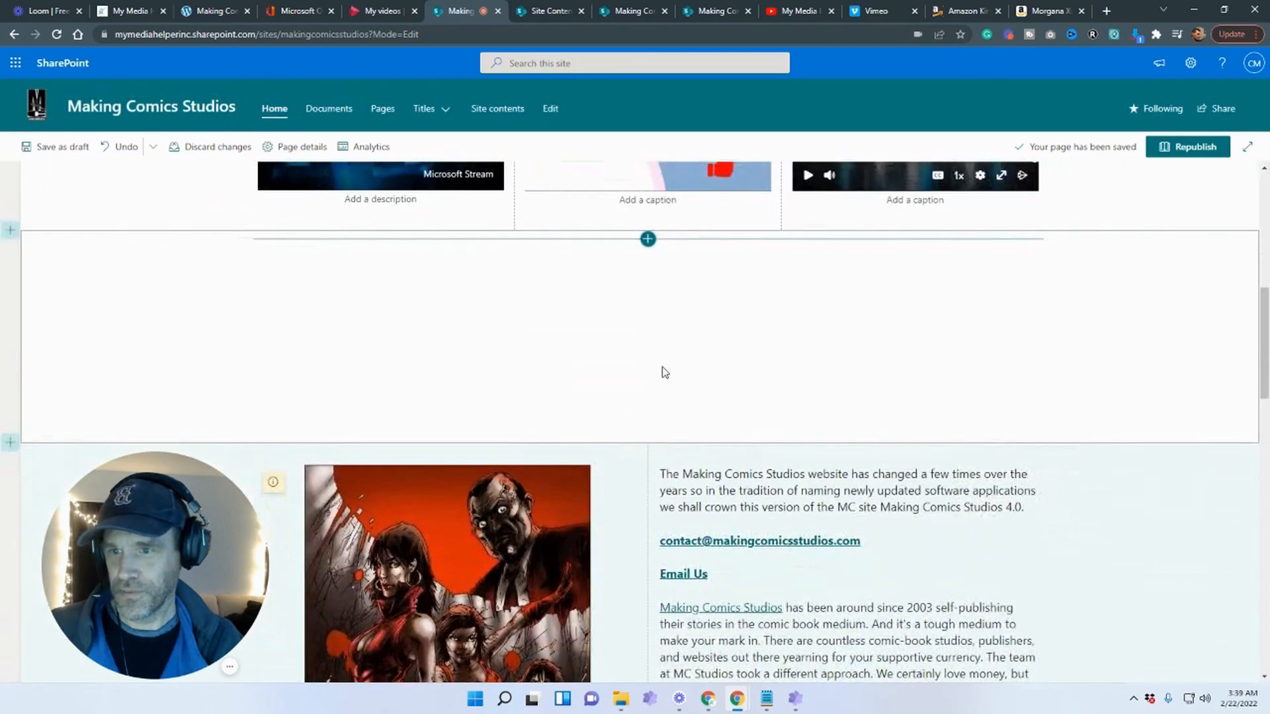
pyautogui.click(10, 318)
pyautogui.scroll(3, 285, 474)
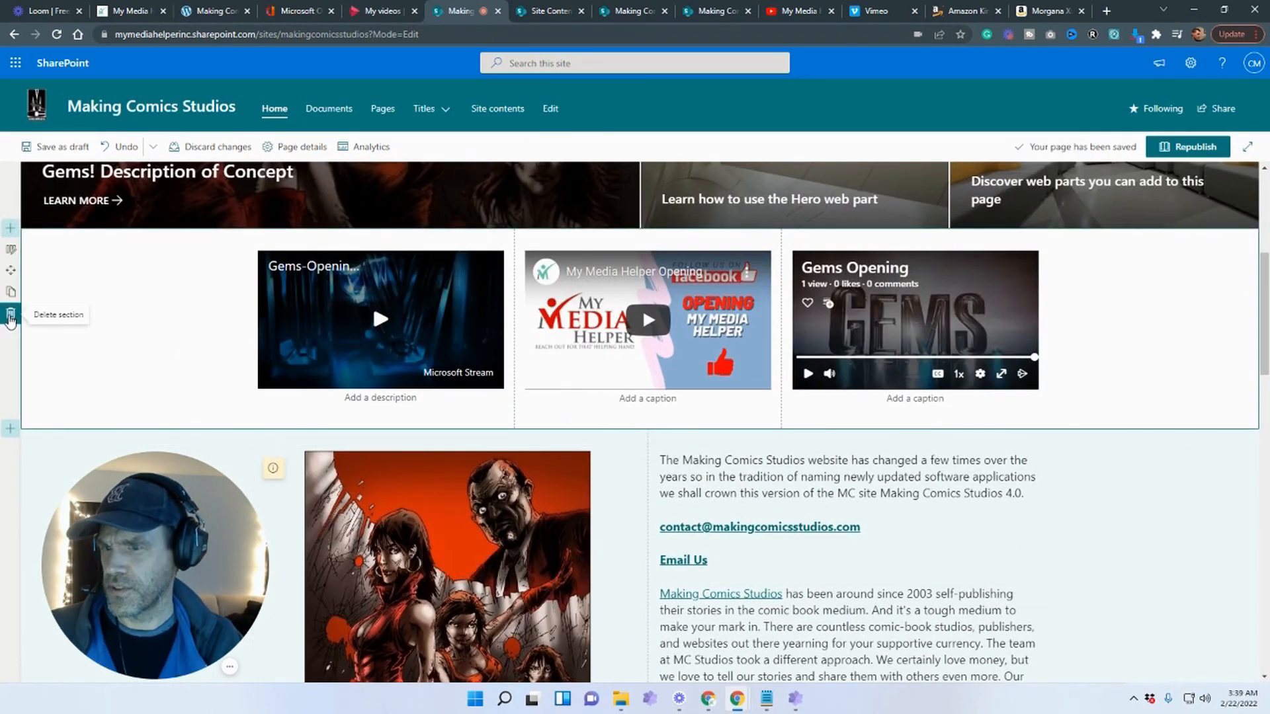
# Save the edited home page as a draft
pyautogui.scroll(3, 326, 198)
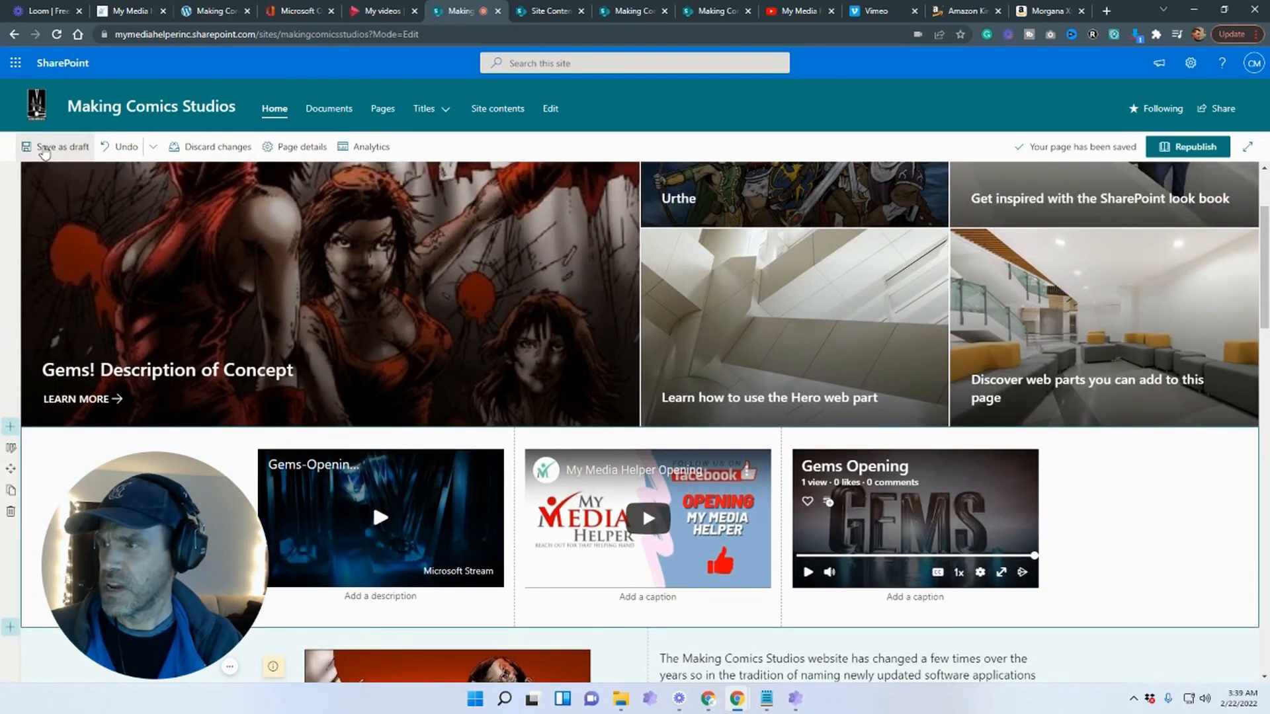
pyautogui.click(45, 149)
pyautogui.scroll(-2, 641, 529)
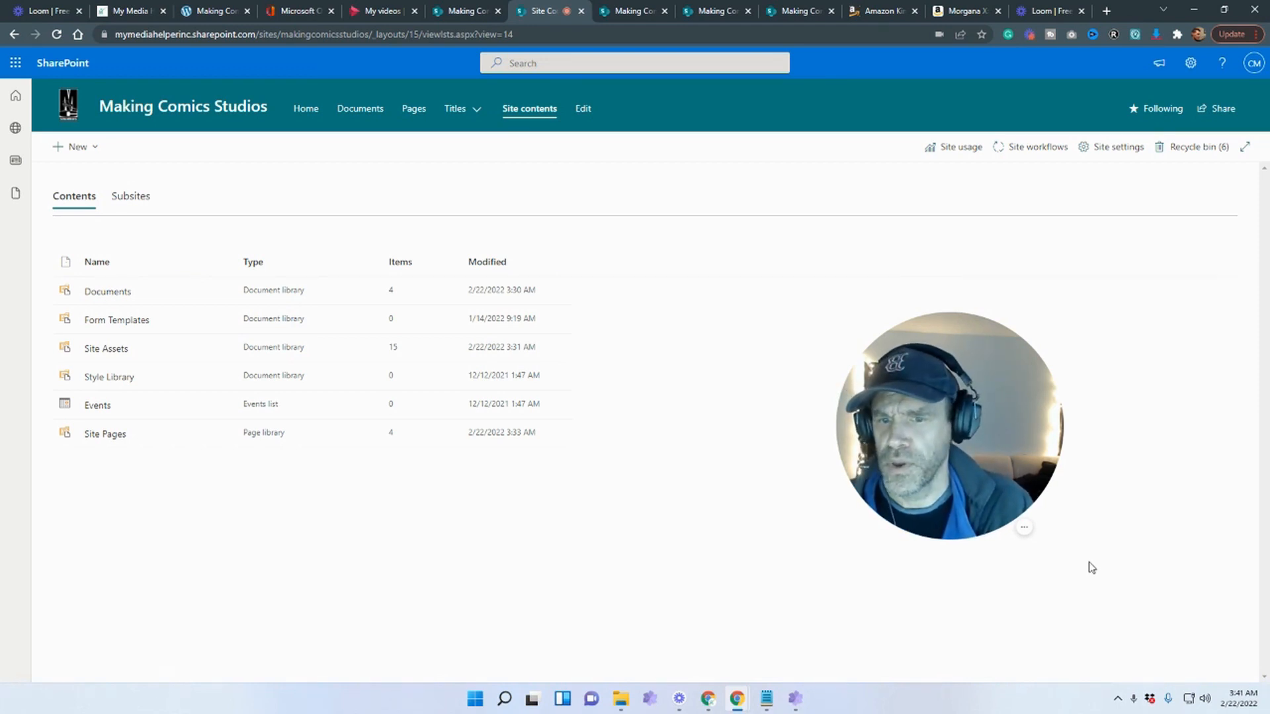
# Open the Gems folder in the site's Documents library and upload gems-pilot-teleplay.pdf from the Desktop
pyautogui.click(106, 294)
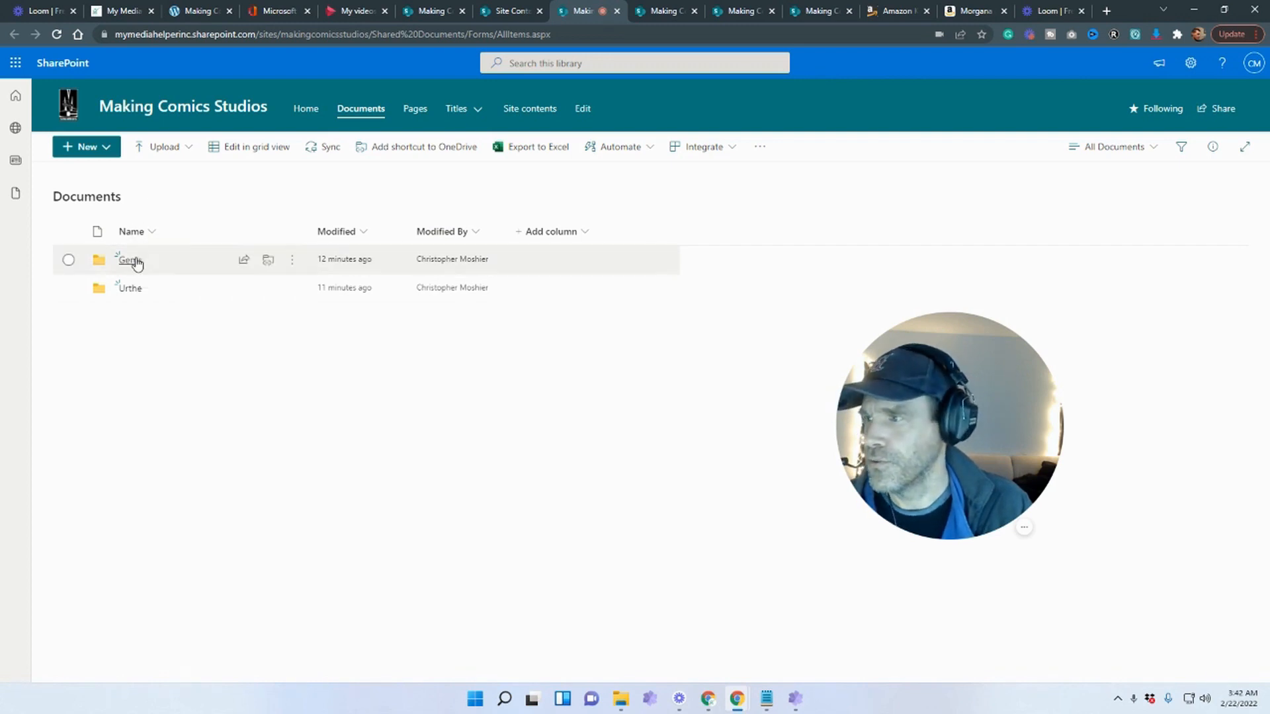
pyautogui.click(130, 260)
pyautogui.click(163, 150)
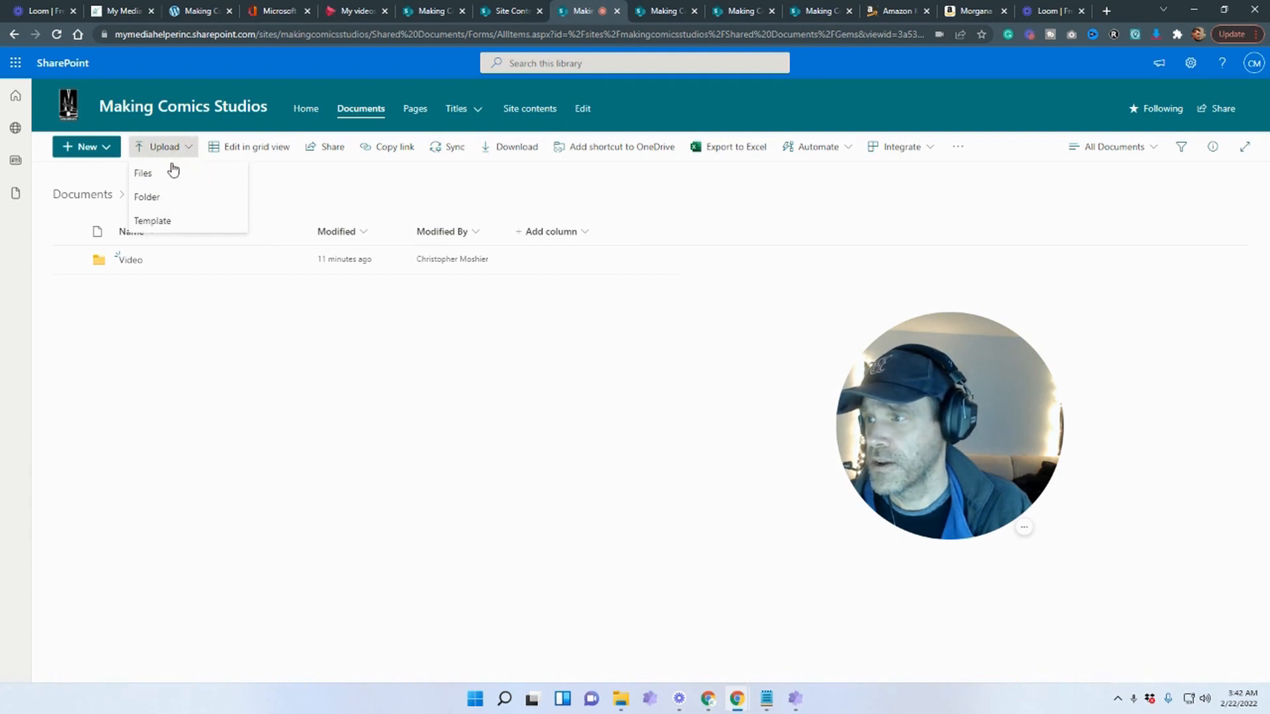
pyautogui.click(148, 175)
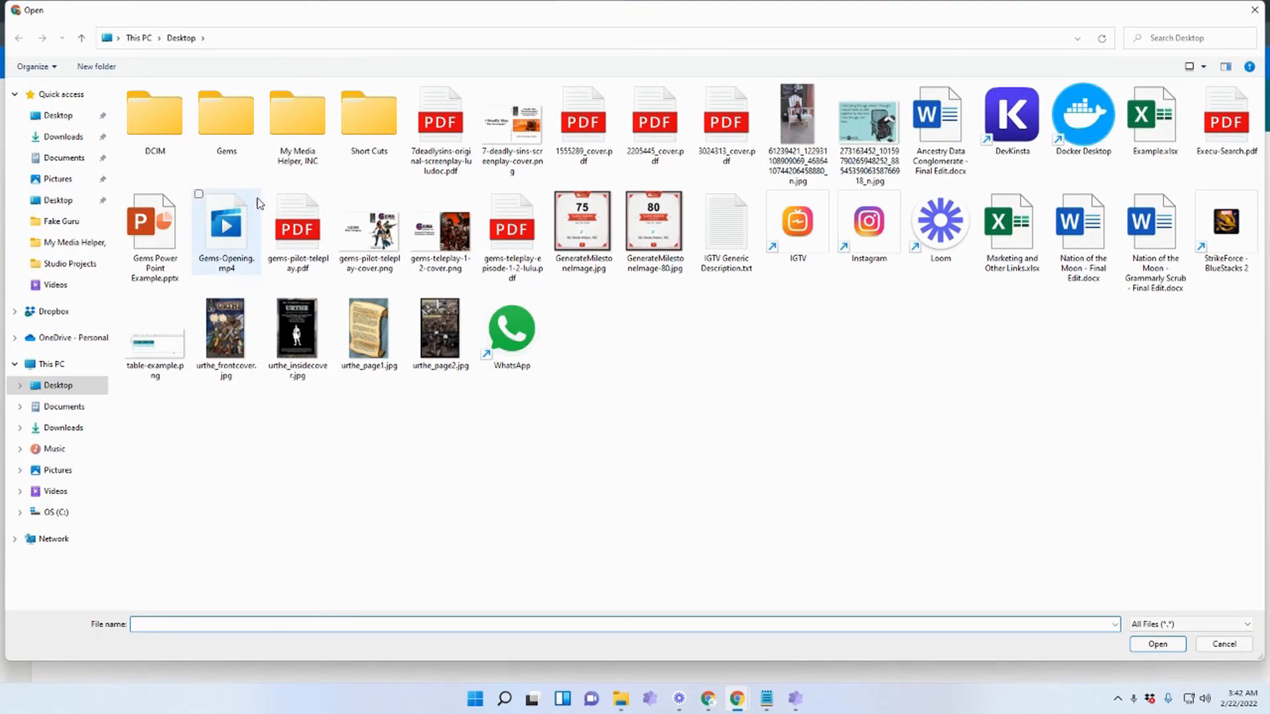
pyautogui.doubleClick(304, 244)
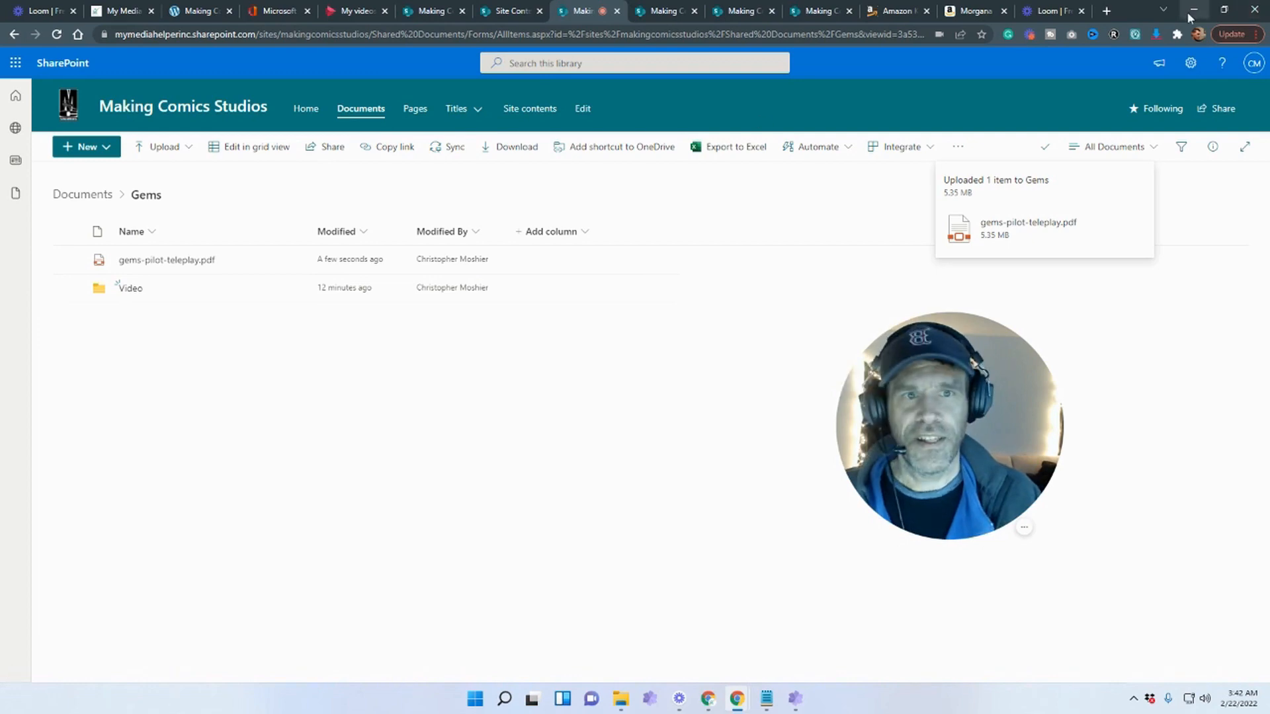
# Shrink the browser window to expose the desktop files and drop gems-teleplay-episode-1-2-lulu.pdf into the Gems folder
pyautogui.click(1225, 11)
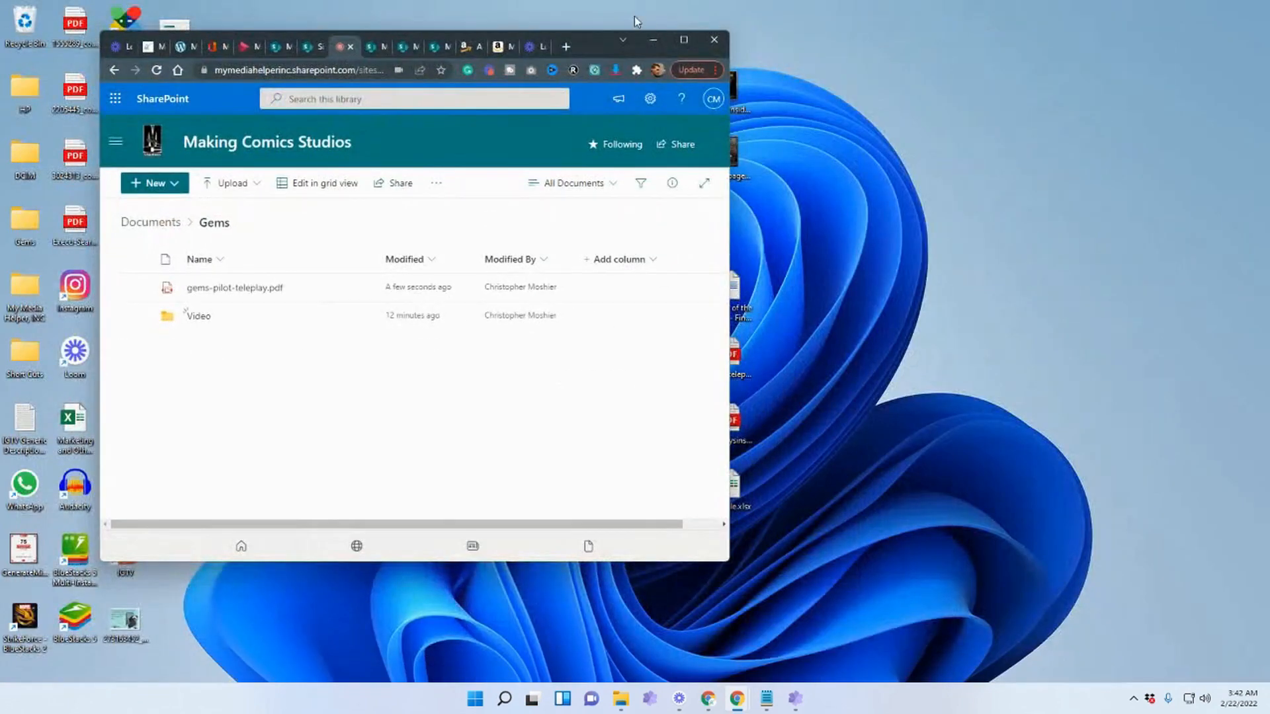
pyautogui.moveTo(596, 45); pyautogui.dragTo(524, 72)
pyautogui.click(718, 370)
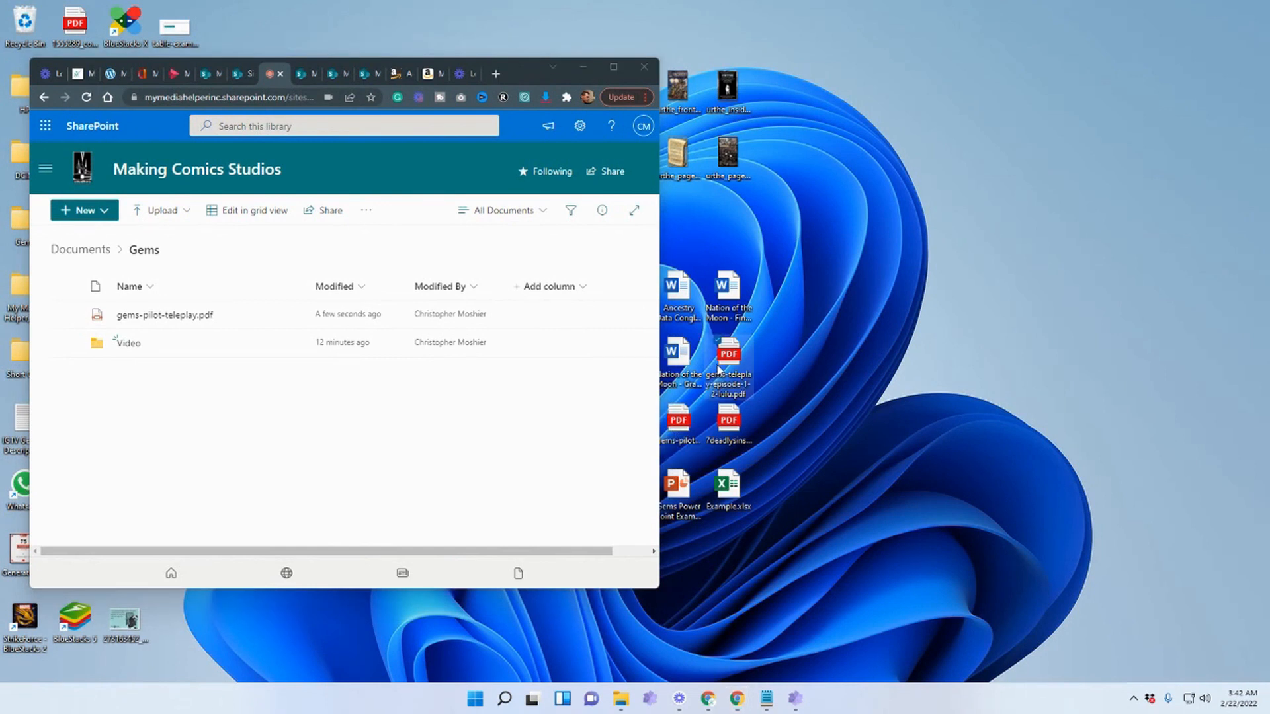
pyautogui.moveTo(725, 363); pyautogui.dragTo(370, 463)
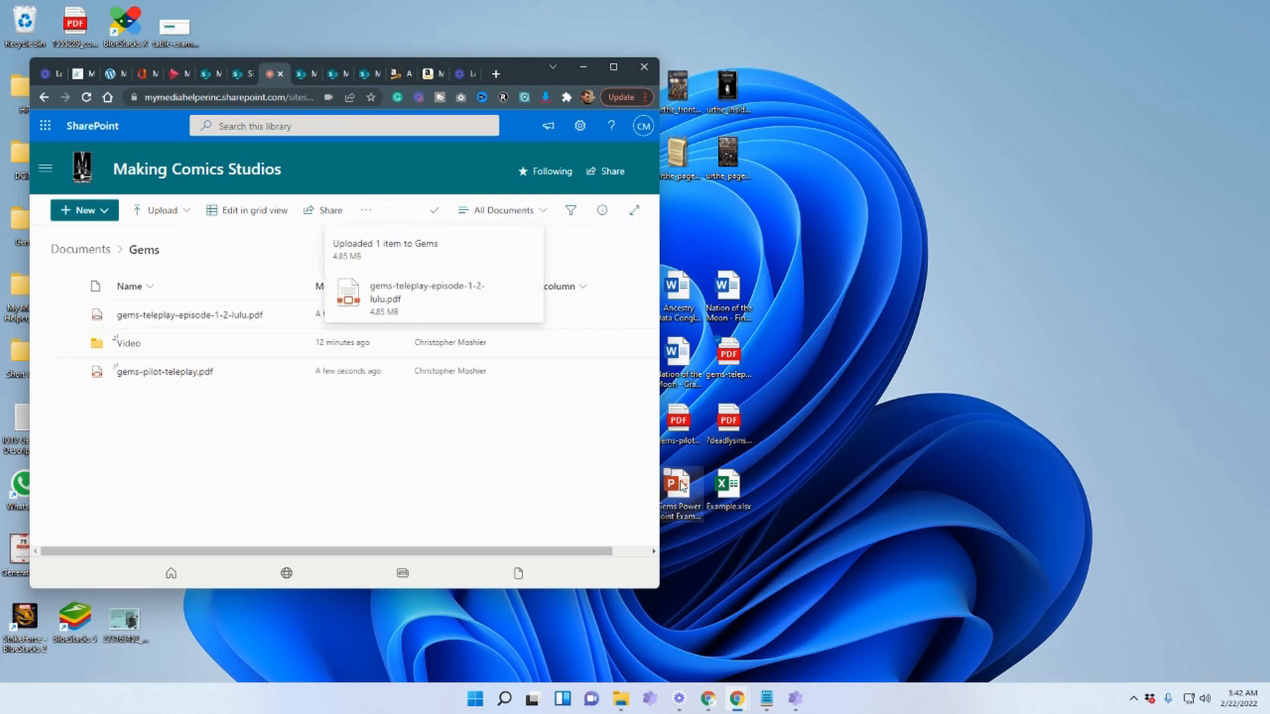
# Add Example.xlsx and Gems Power Point Example.pptx from the desktop to the Gems folder and maximize the browser window
pyautogui.moveTo(732, 486); pyautogui.dragTo(546, 342)
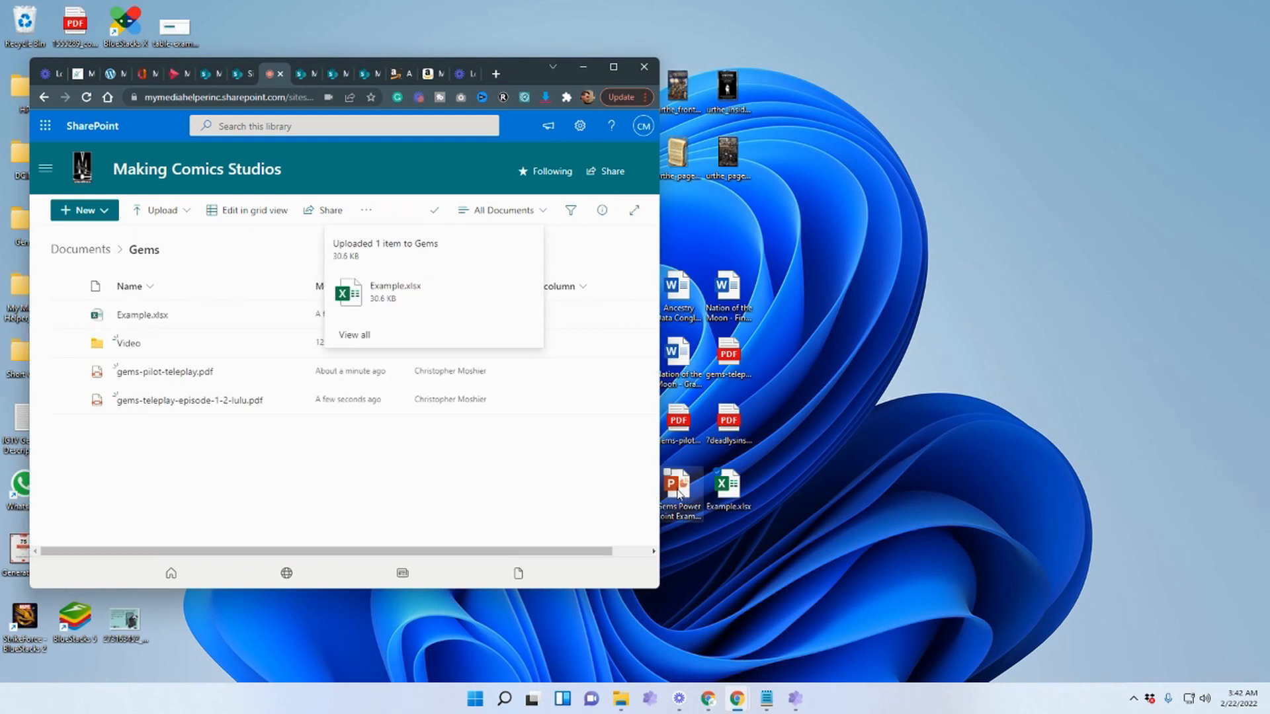
pyautogui.moveTo(678, 490); pyautogui.dragTo(405, 487)
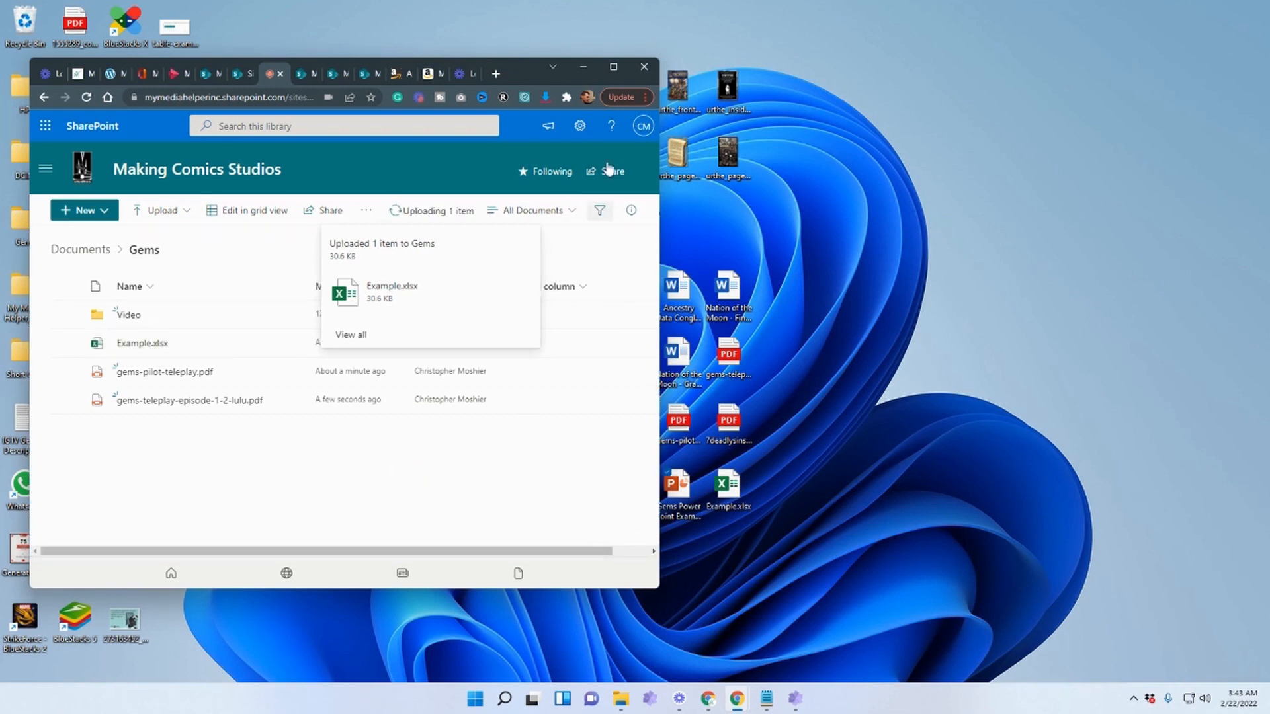
pyautogui.click(613, 67)
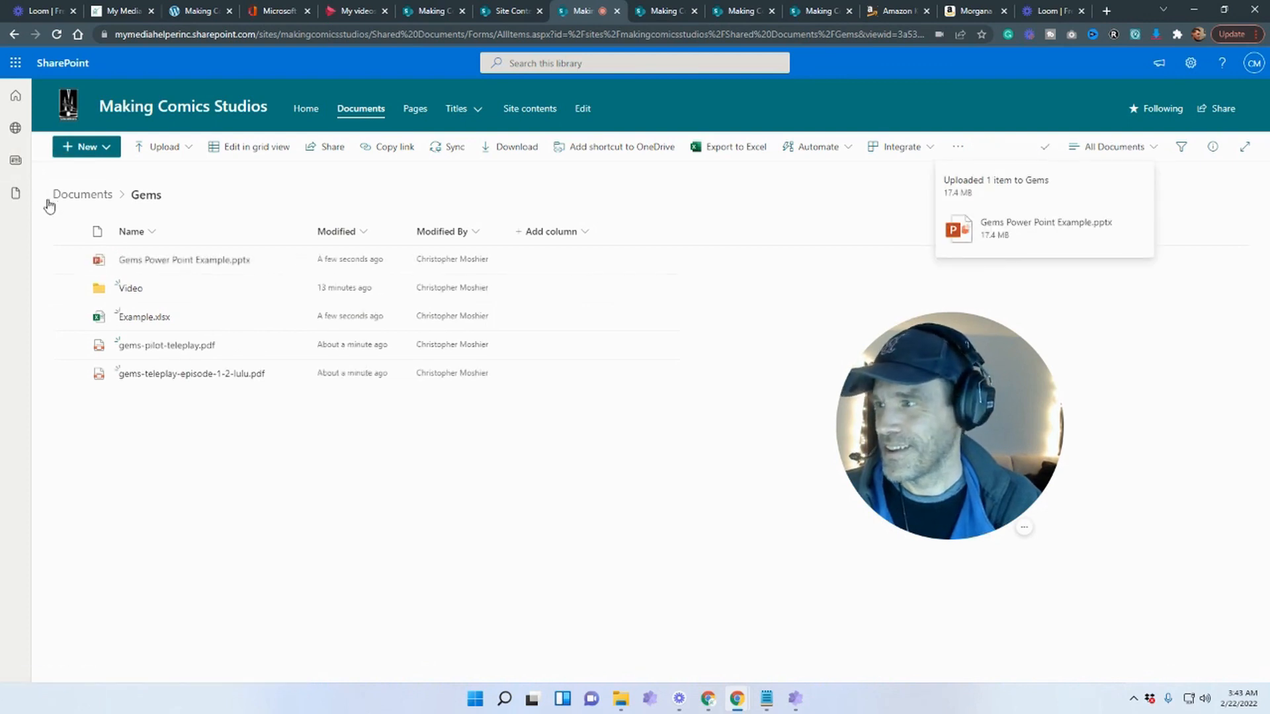
# Create a folder named Short Stories at the top level of the Documents library
pyautogui.click(99, 196)
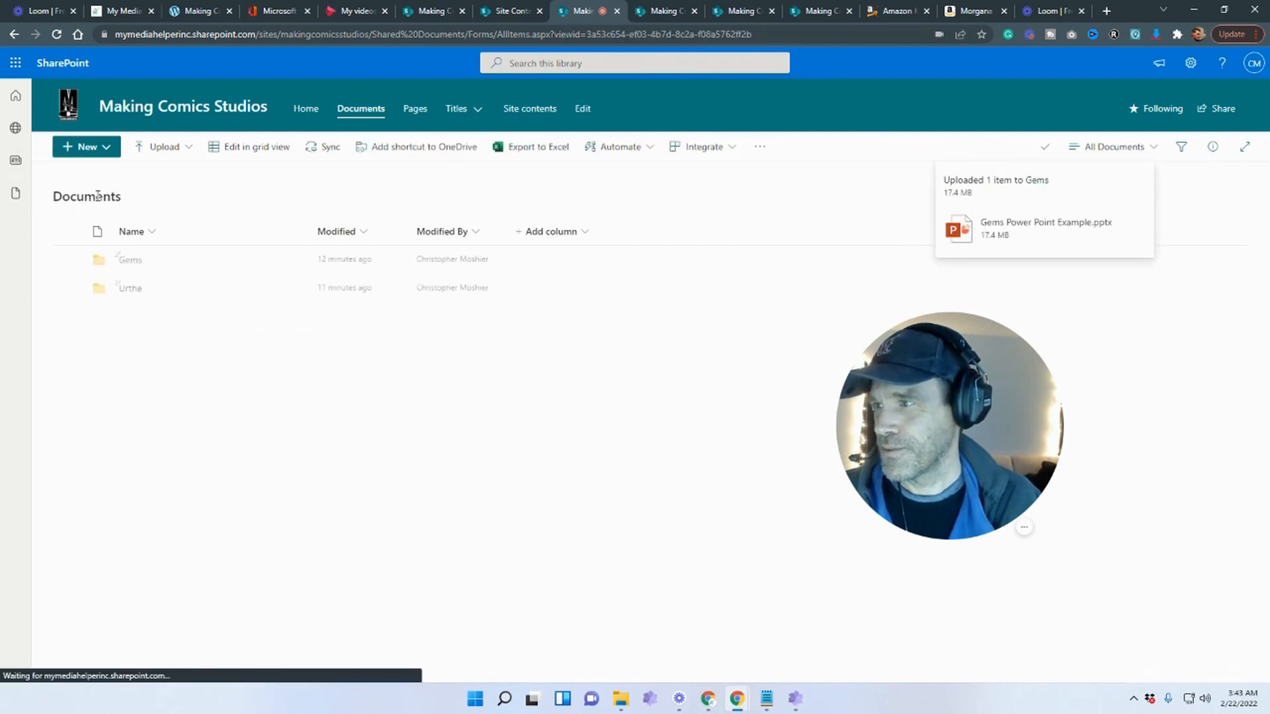
pyautogui.click(101, 158)
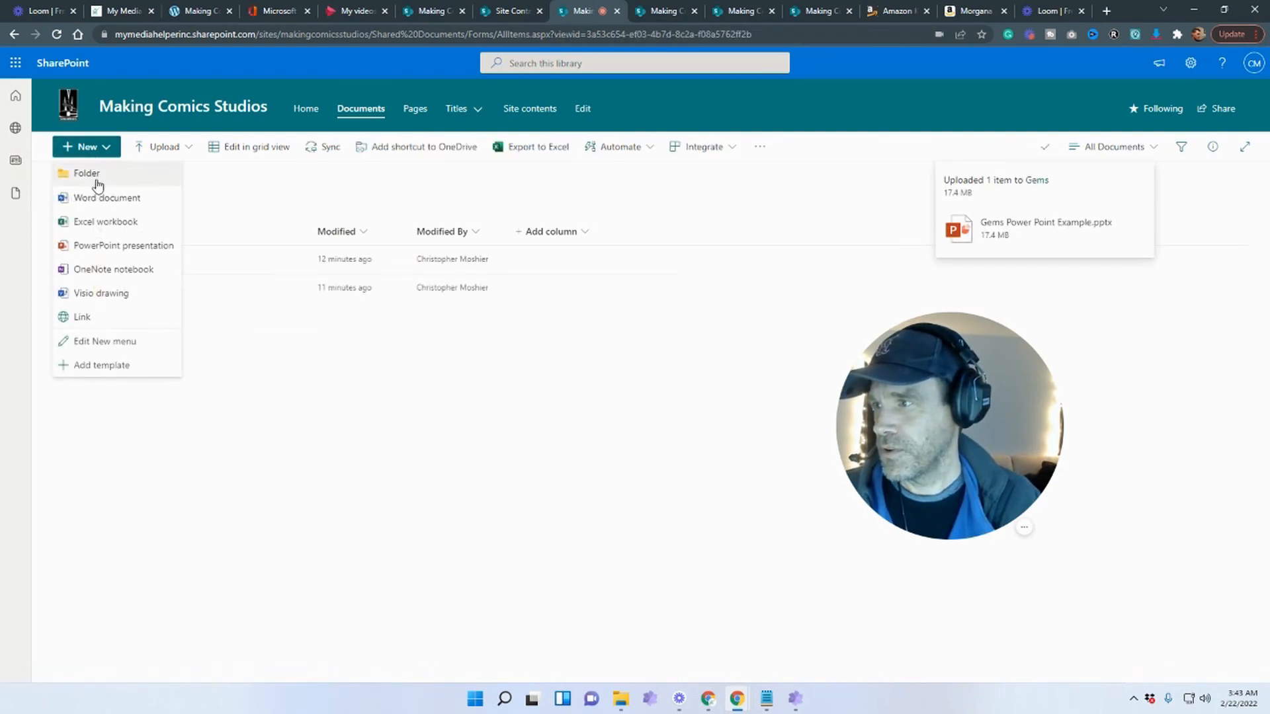
pyautogui.click(95, 175)
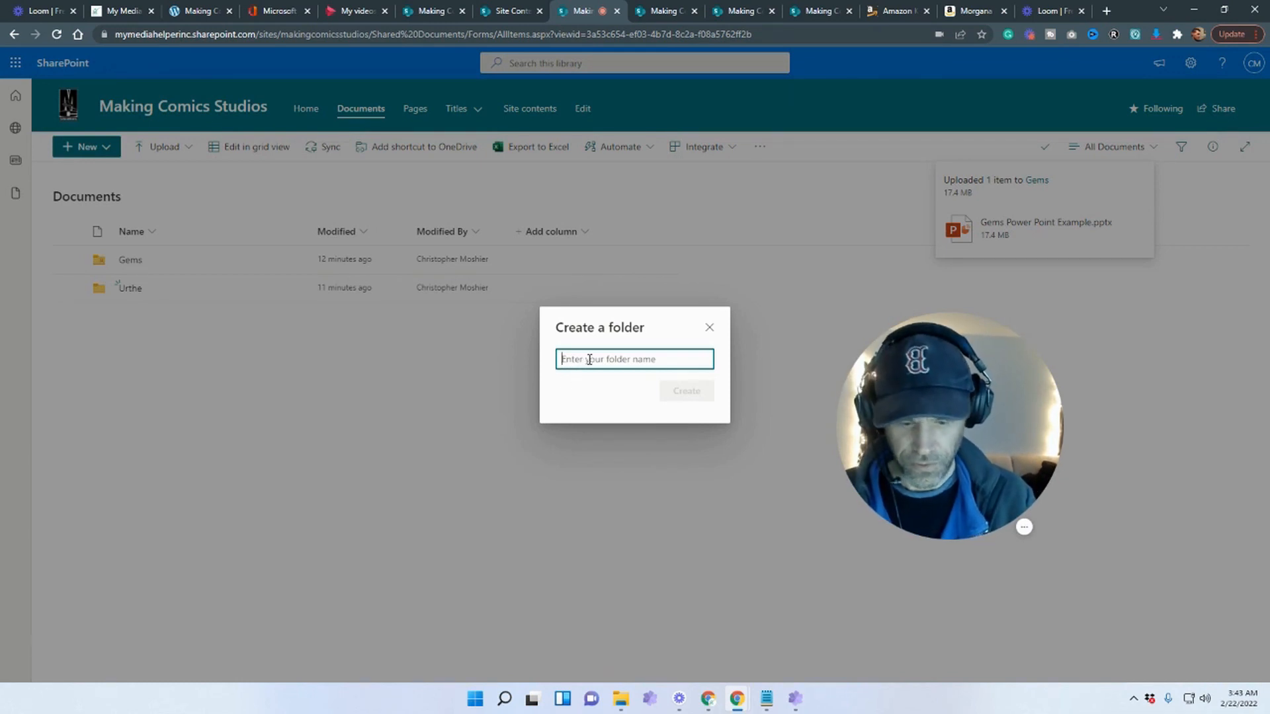
pyautogui.write('Short Stories')
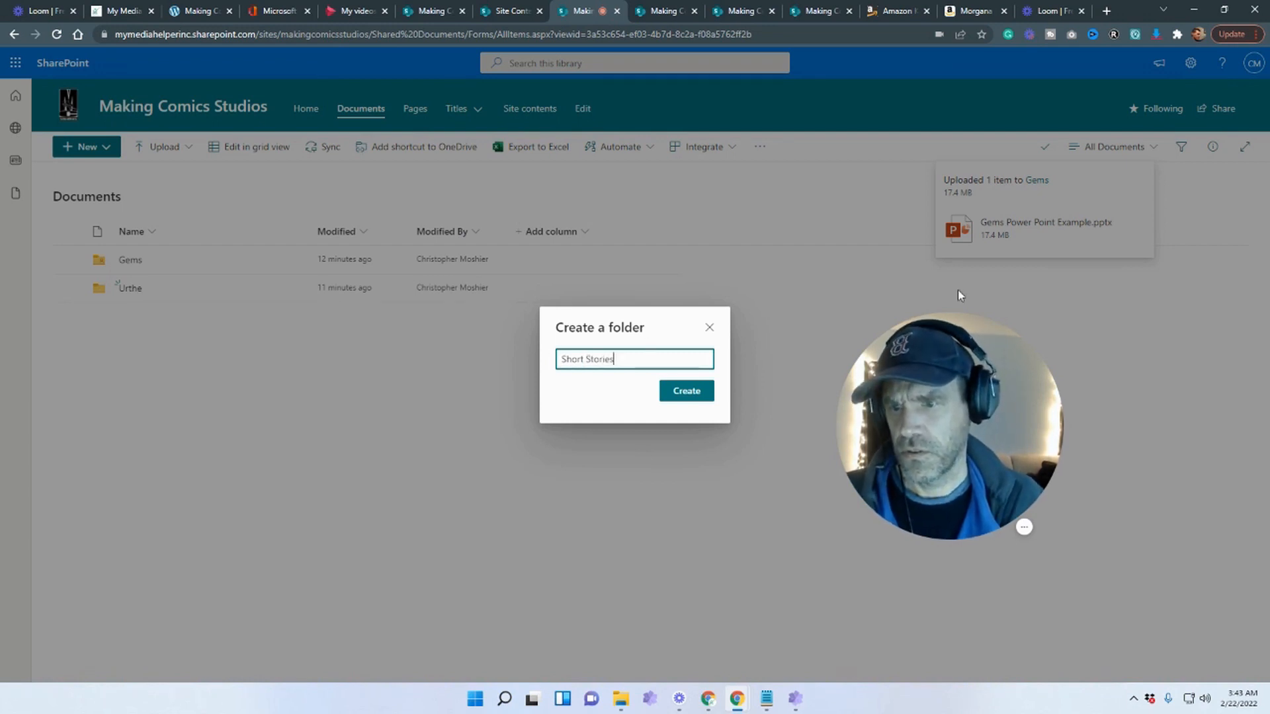
pyautogui.click(696, 391)
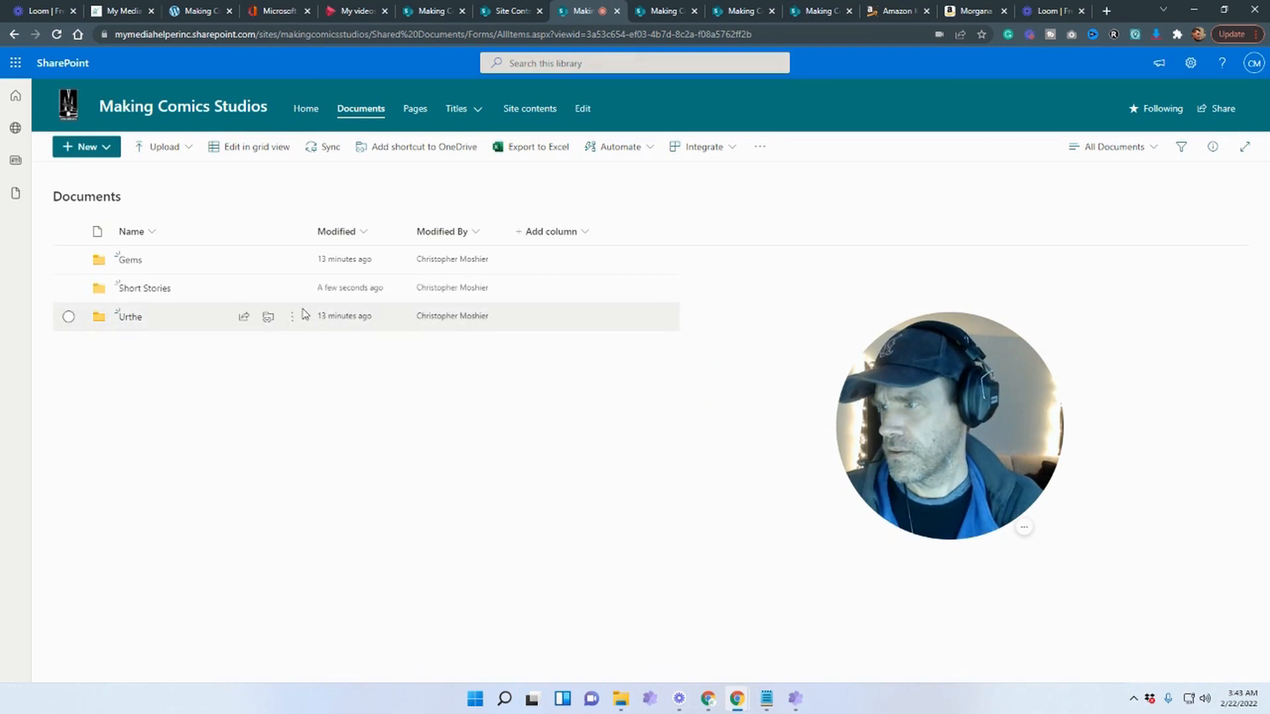
# Upload Nation of the Moon - Final Edit.docx and Nation of the Moon - Grammarly Scrub - Final Edit.docx to the Short Stories folder and widen the Name column
pyautogui.click(147, 287)
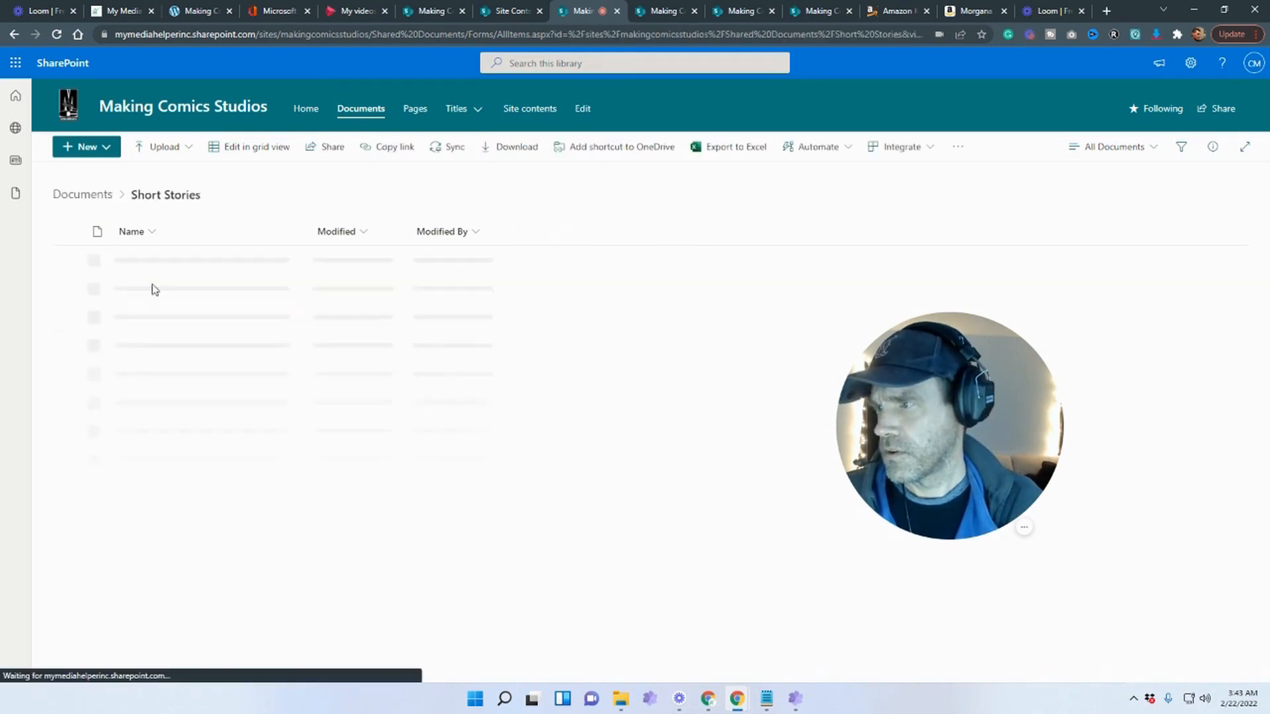
pyautogui.click(159, 147)
pyautogui.click(151, 174)
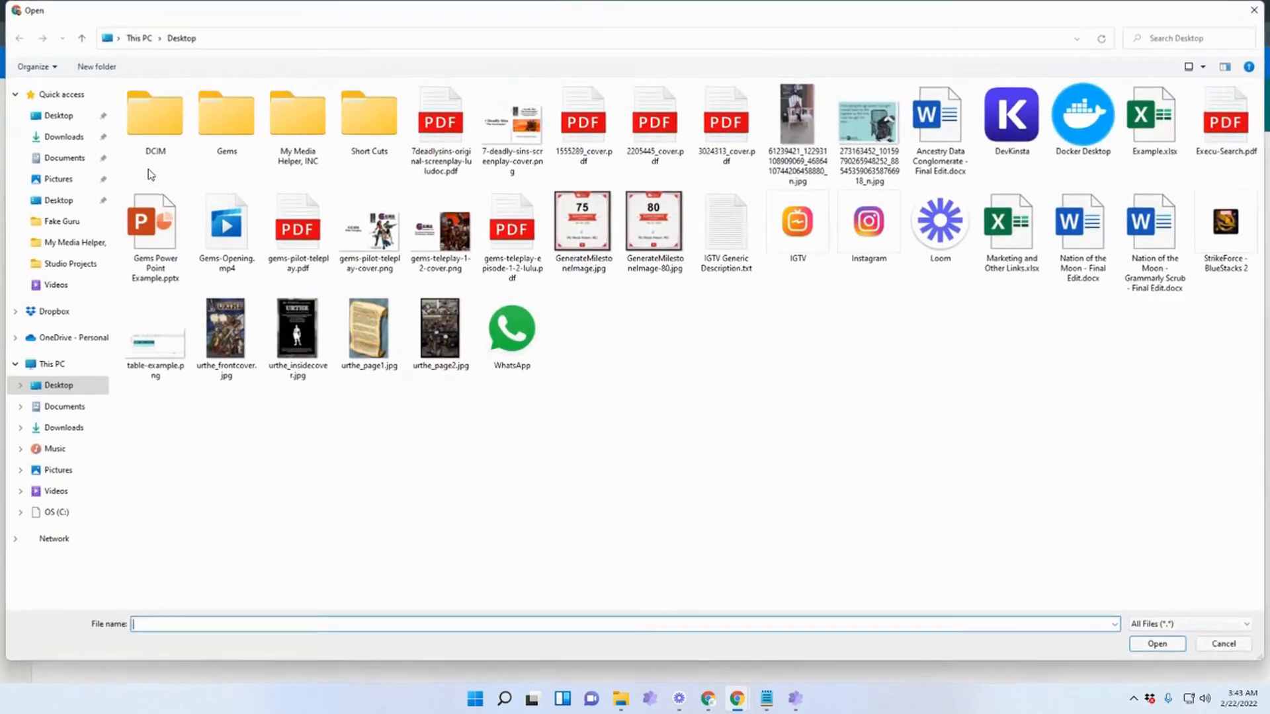
pyautogui.click(1076, 237)
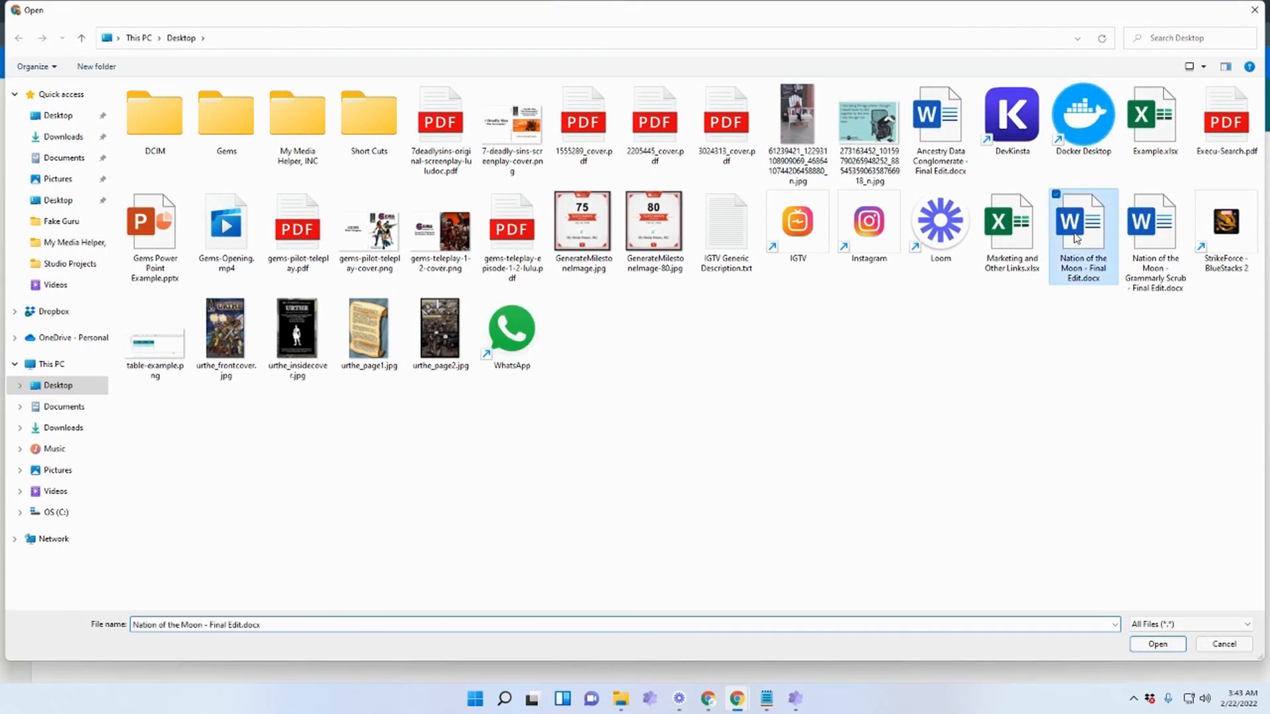
pyautogui.keyDown('ctrl'); pyautogui.click(1140, 235); pyautogui.keyUp('ctrl')
pyautogui.click(1152, 645)
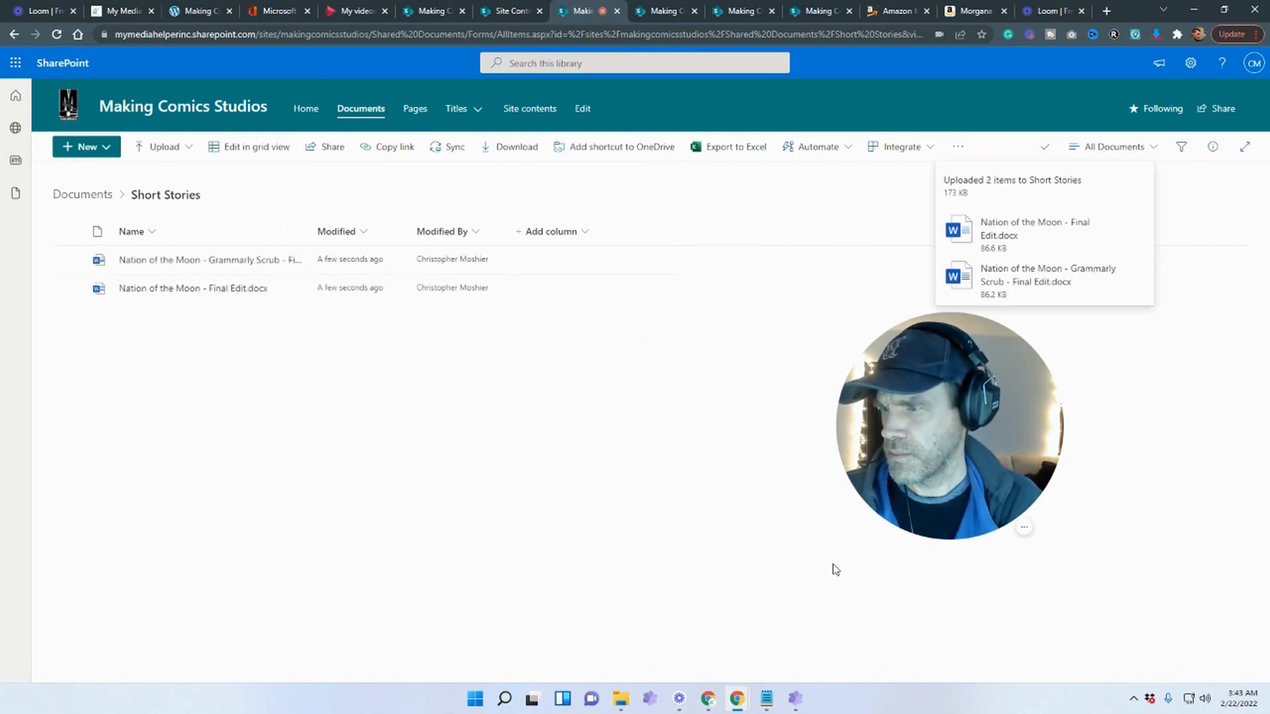
pyautogui.moveTo(310, 231); pyautogui.dragTo(386, 225)
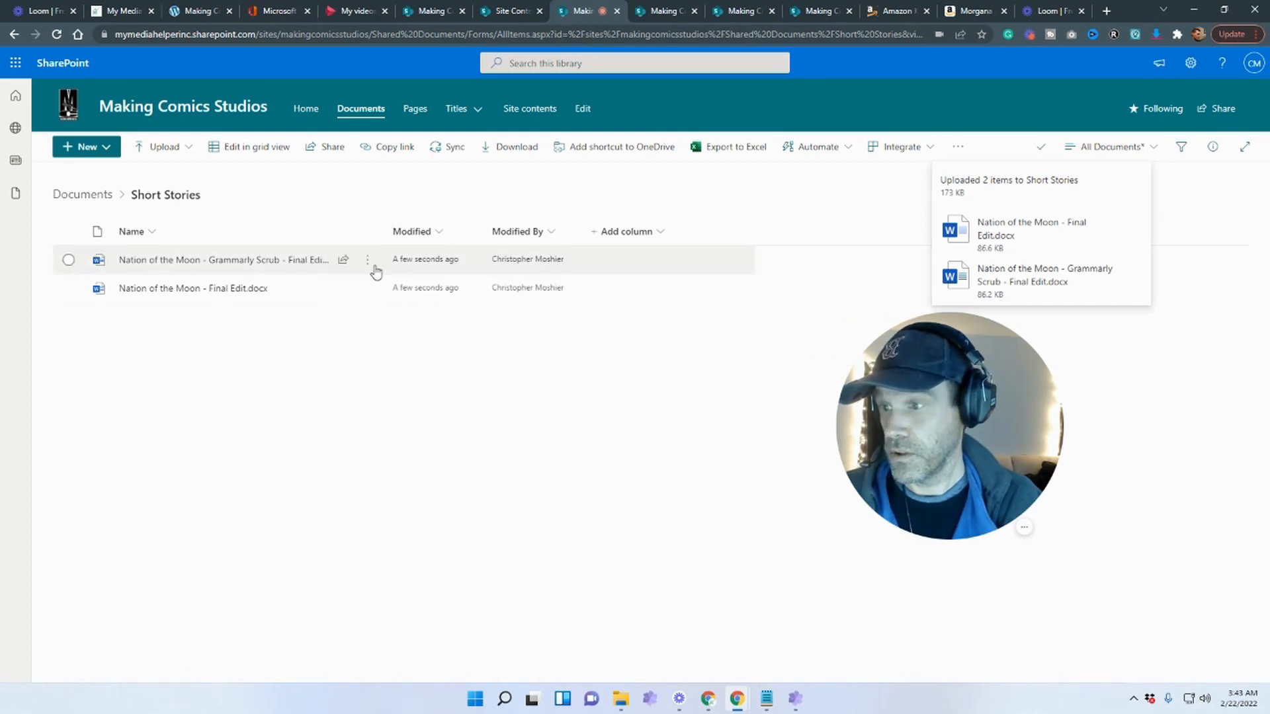
# Try to rename the Grammarly Scrub document in the Short Stories folder as Nation of the Moon - Final Edit
pyautogui.click(367, 262)
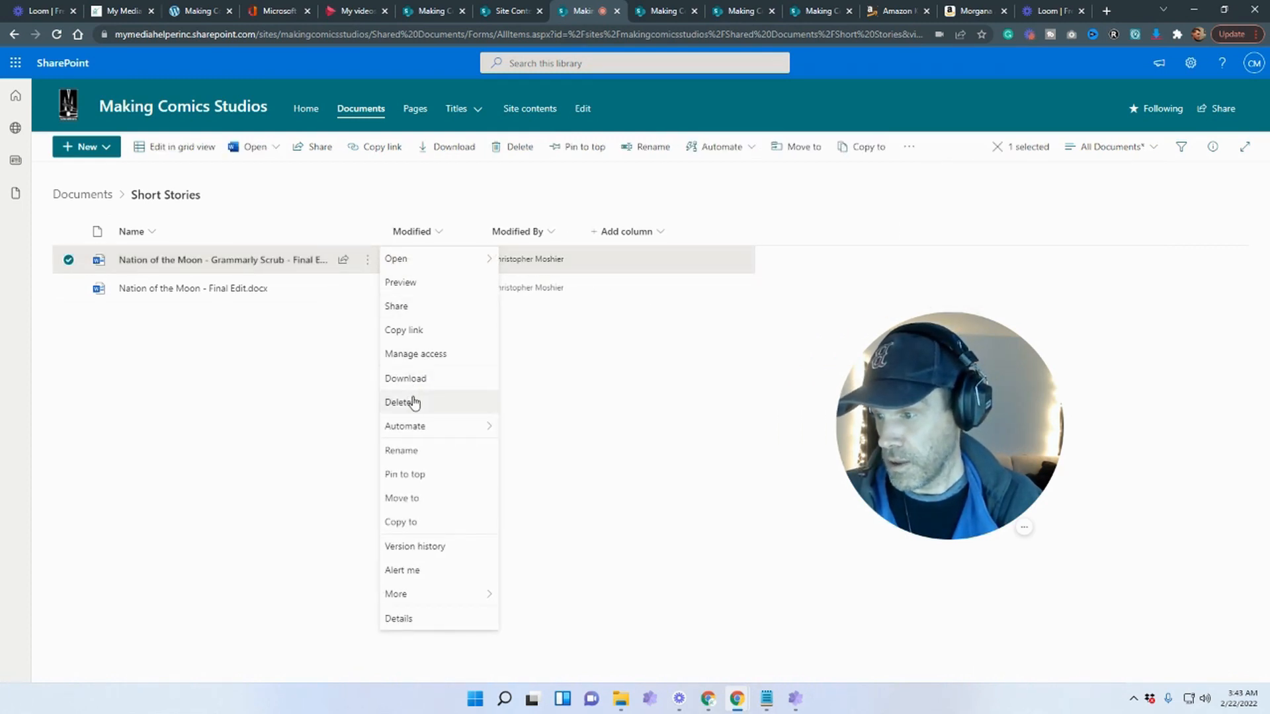
pyautogui.click(422, 451)
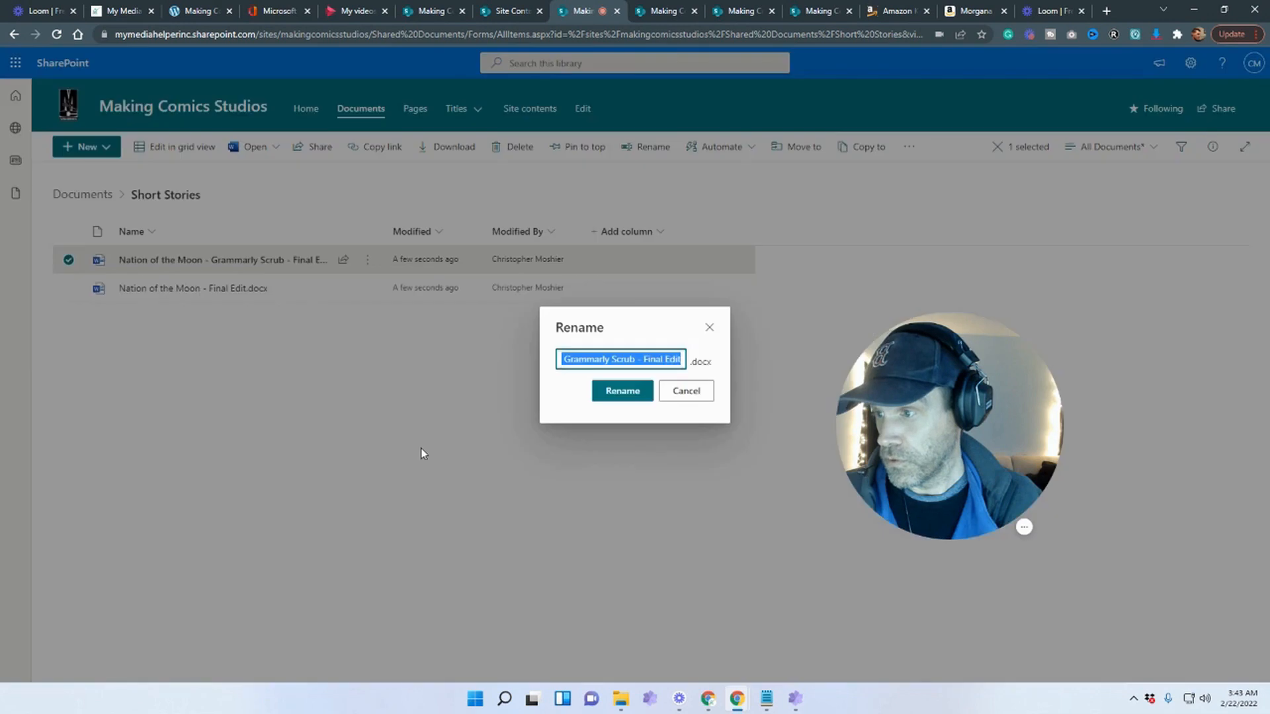
pyautogui.click(640, 358)
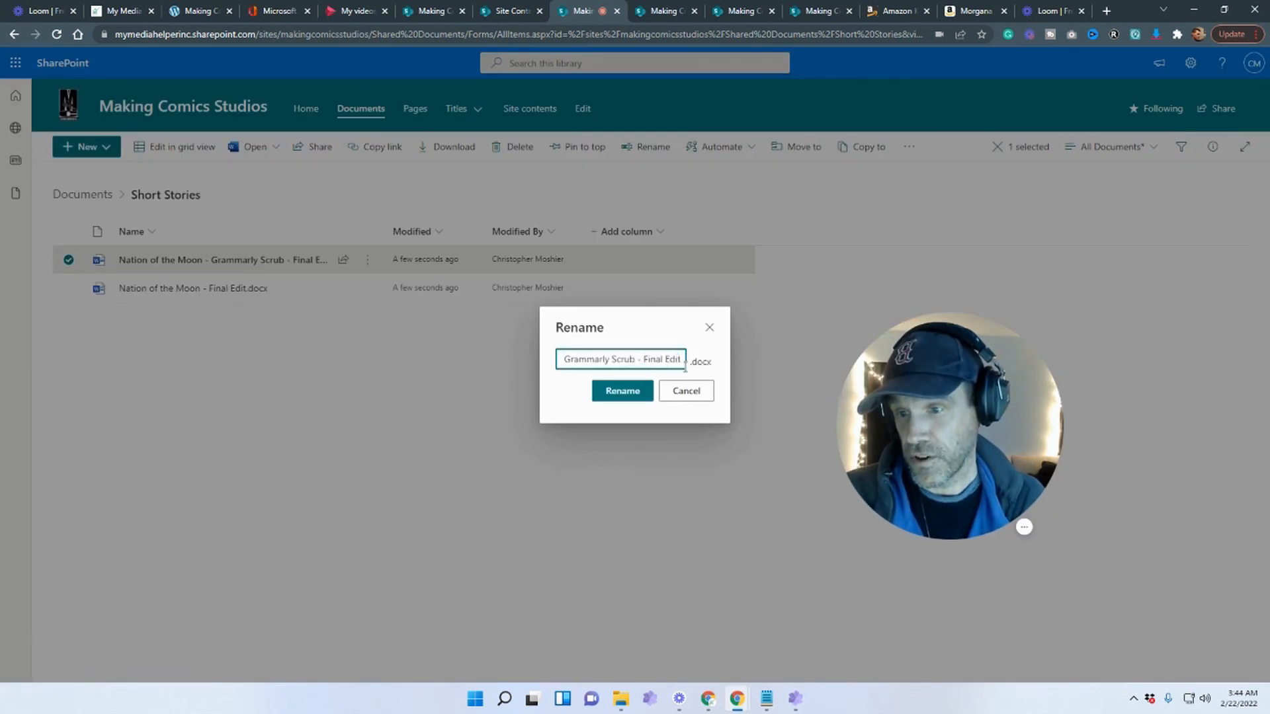
pyautogui.press('BackSpace')
pyautogui.press('BackSpace')
pyautogui.press('BackSpace')
pyautogui.press('BackSpace')
pyautogui.press('BackSpace')
pyautogui.press('BackSpace')
pyautogui.press('BackSpace')
pyautogui.press('BackSpace')
pyautogui.press('BackSpace')
pyautogui.press('BackSpace')
pyautogui.press('BackSpace')
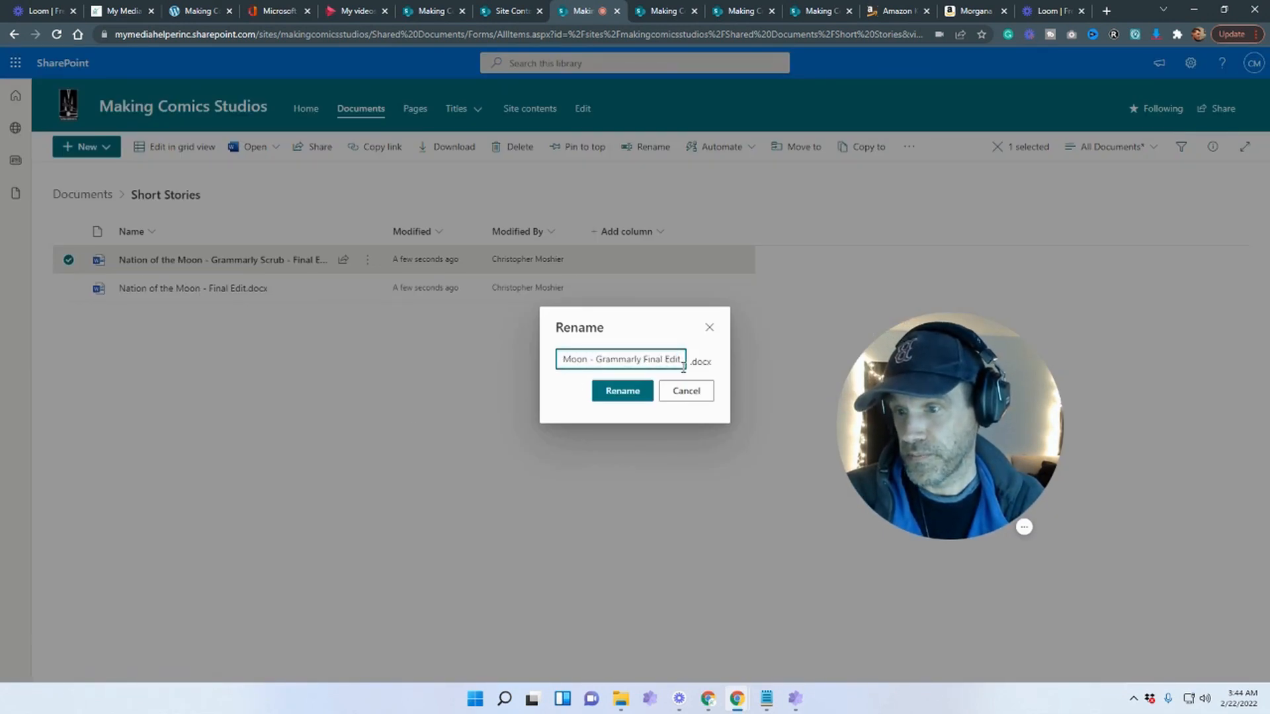
pyautogui.press('BackSpace')
pyautogui.press('BackSpace')
pyautogui.press('BackSpace')
pyautogui.press('BackSpace')
pyautogui.press('BackSpace')
pyautogui.press('BackSpace')
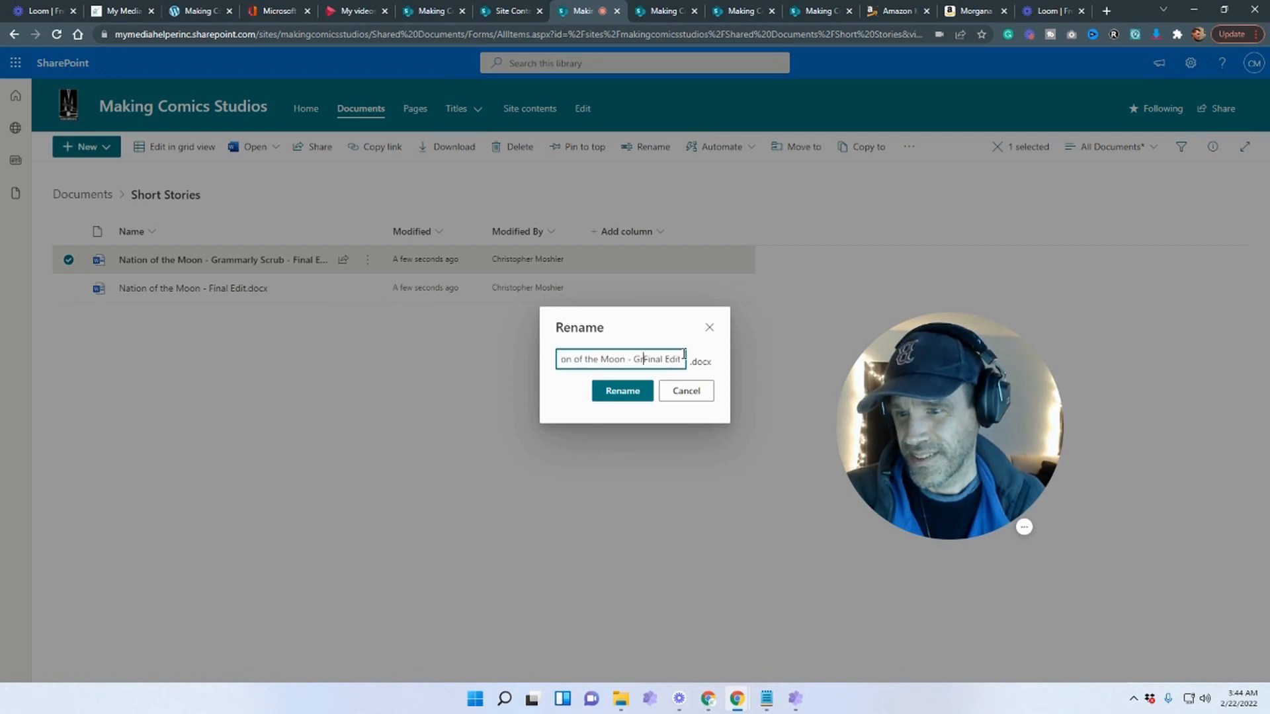
pyautogui.press('BackSpace')
pyautogui.click(618, 395)
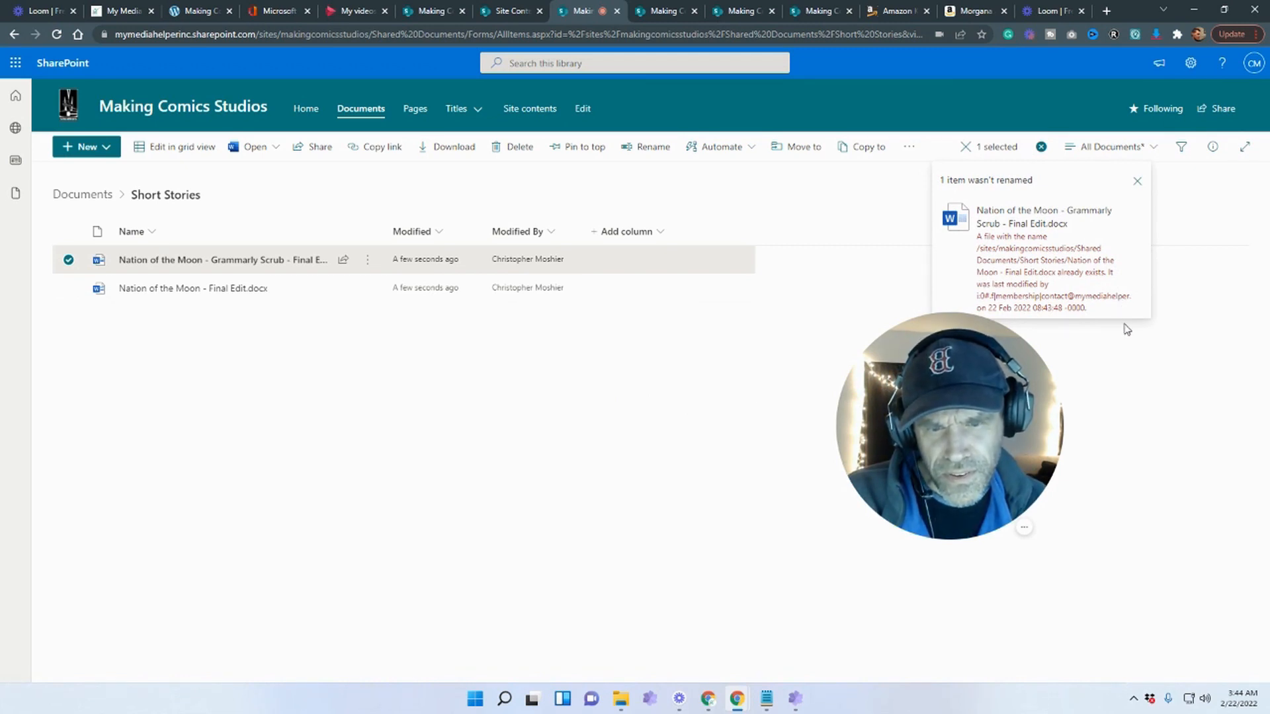
pyautogui.click(1137, 181)
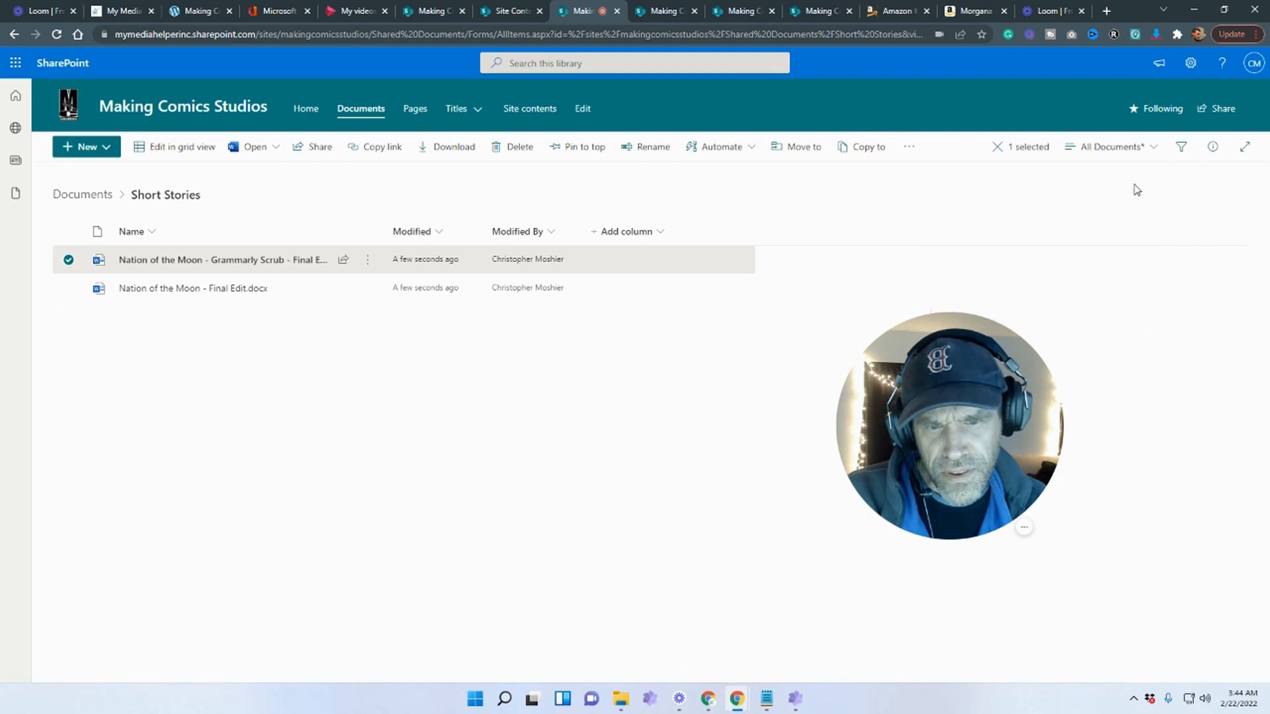
# Retry removing "Grammarly Scrub -" from the uploaded document's name, leaving Nation of the Moon - Final Edit, and clear the selection
pyautogui.click(368, 260)
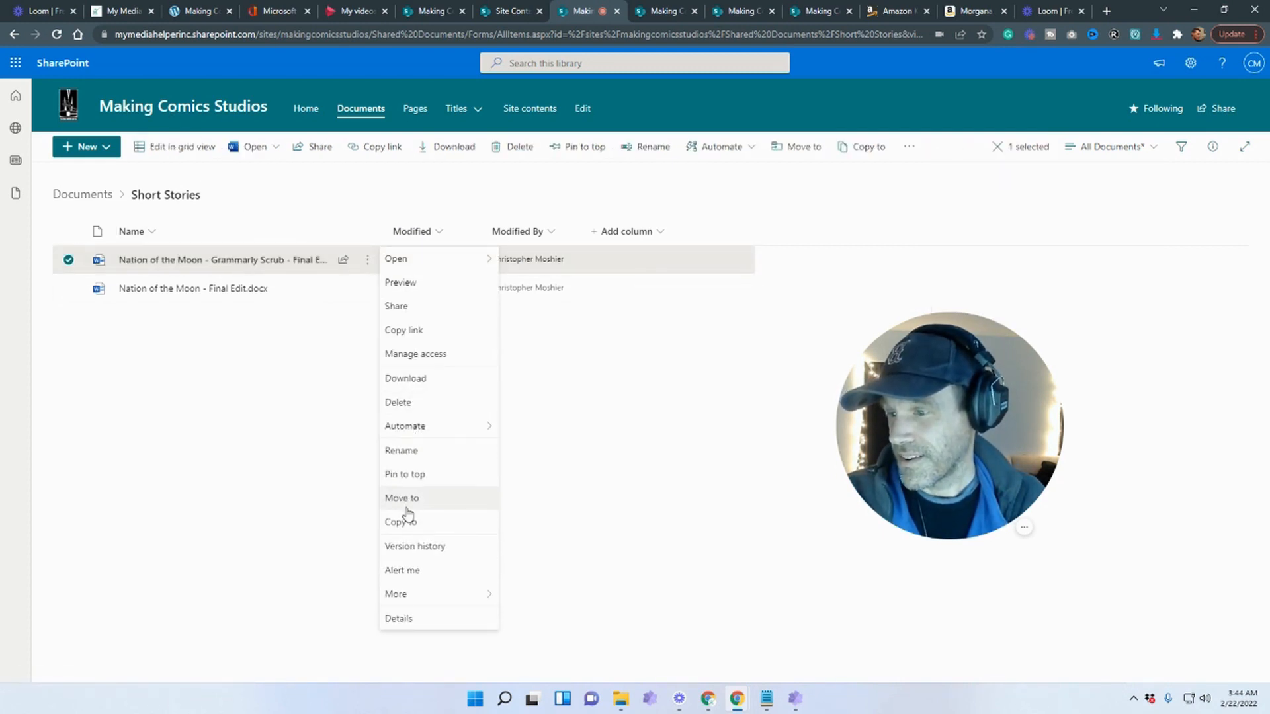
pyautogui.click(401, 451)
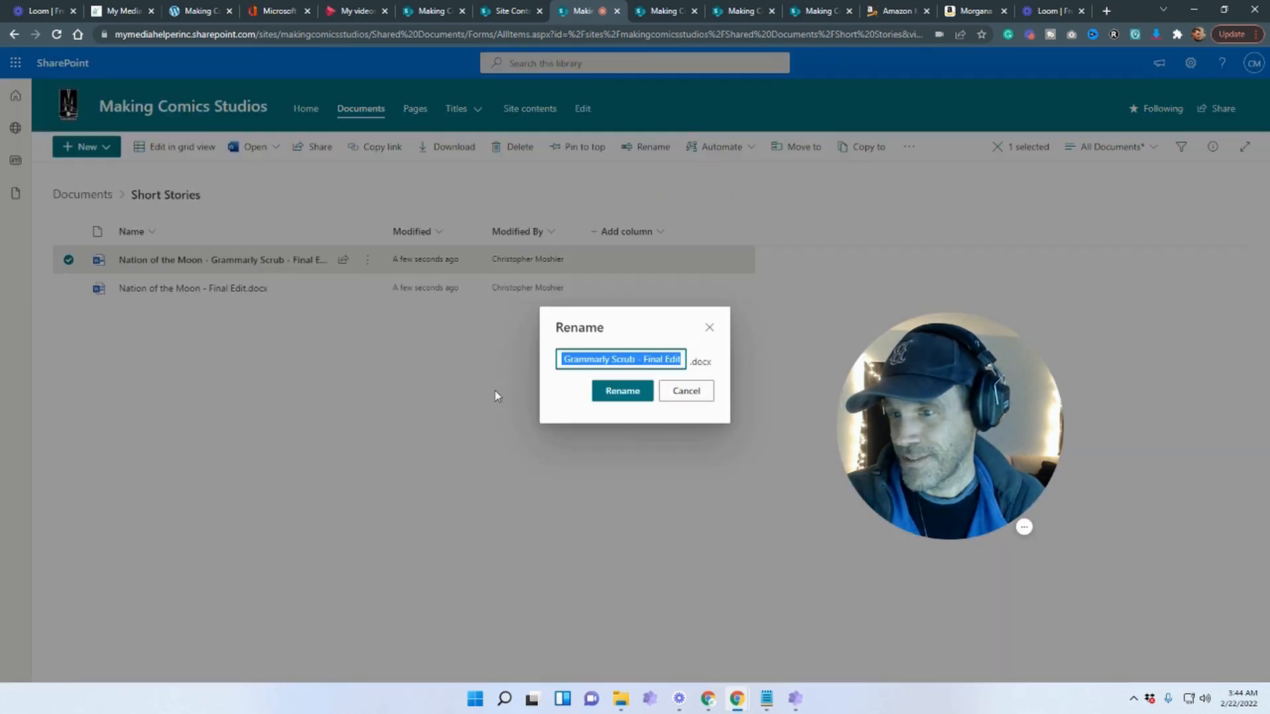
pyautogui.click(643, 359)
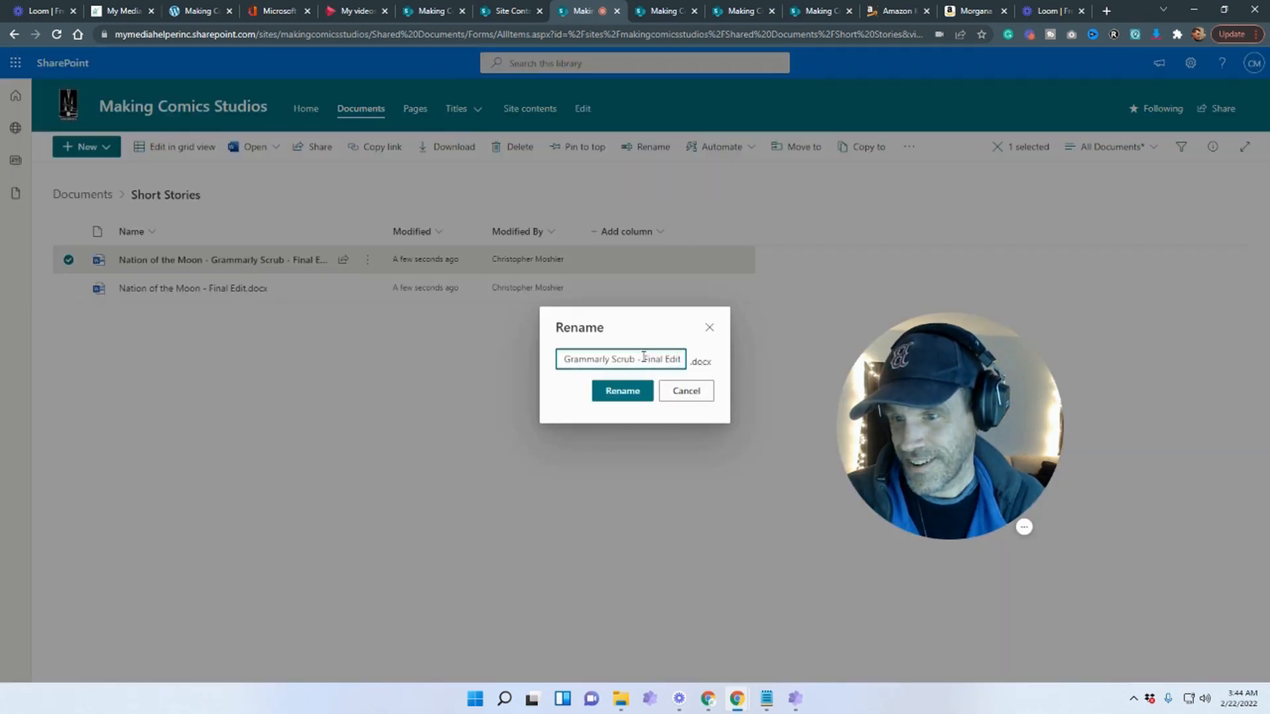
pyautogui.press('BackSpace')
pyautogui.press('BackSpace')
pyautogui.press('BackSpace')
pyautogui.press('BackSpace')
pyautogui.press('BackSpace')
pyautogui.press('BackSpace')
pyautogui.press('BackSpace')
pyautogui.press('BackSpace')
pyautogui.press('BackSpace')
pyautogui.press('BackSpace')
pyautogui.press('BackSpace')
pyautogui.press('BackSpace')
pyautogui.press('BackSpace')
pyautogui.press('BackSpace')
pyautogui.press('BackSpace')
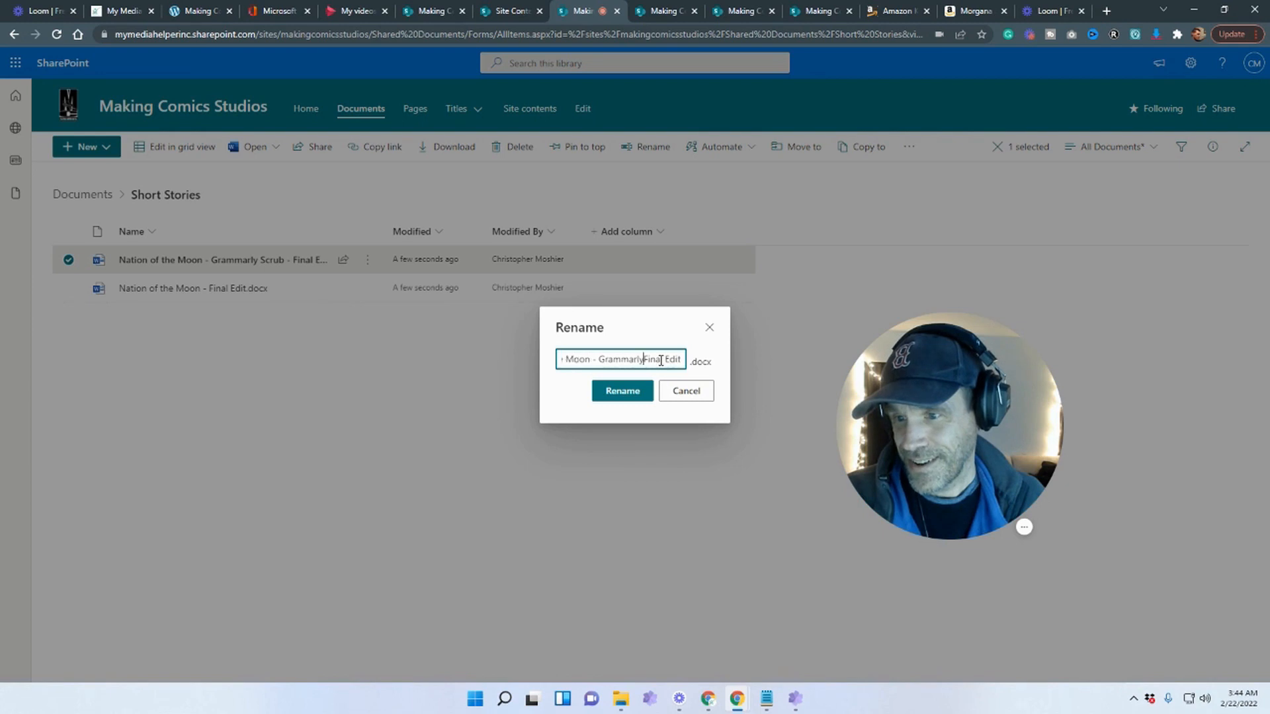
pyautogui.press('BackSpace')
pyautogui.press('BackSpace')
pyautogui.press('BackSpace')
pyautogui.click(629, 395)
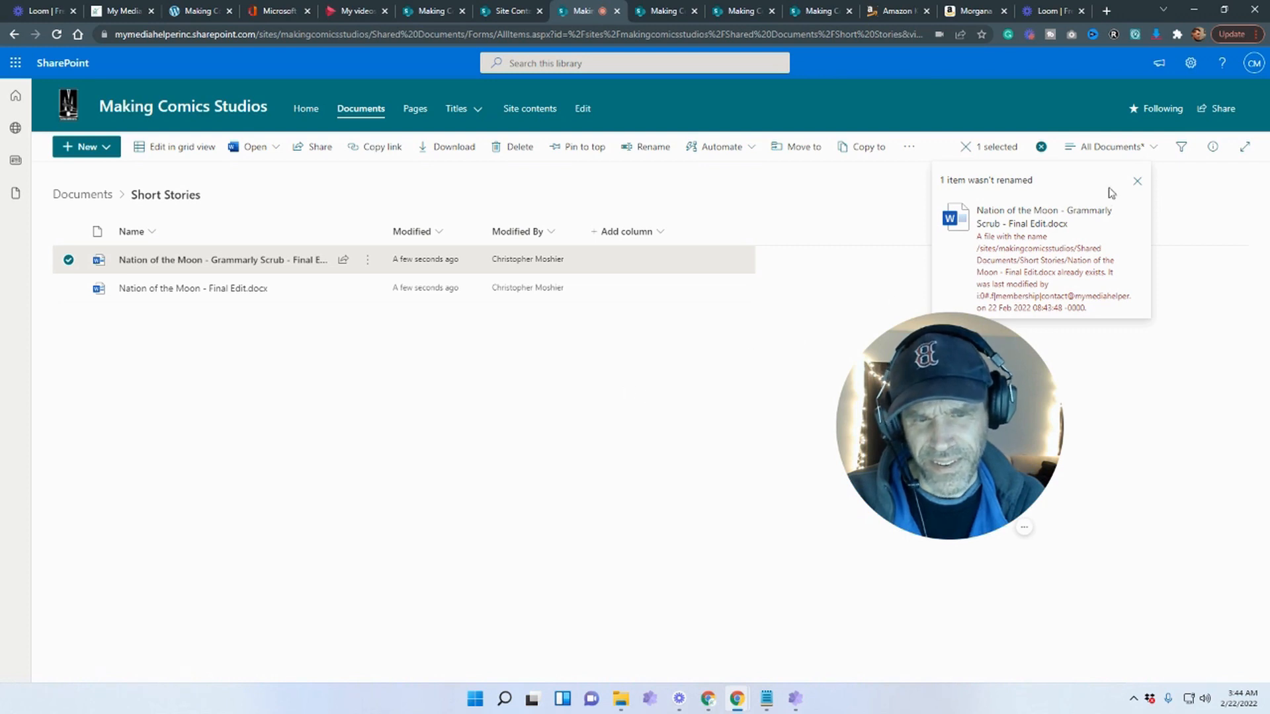
pyautogui.click(1135, 186)
pyautogui.click(212, 463)
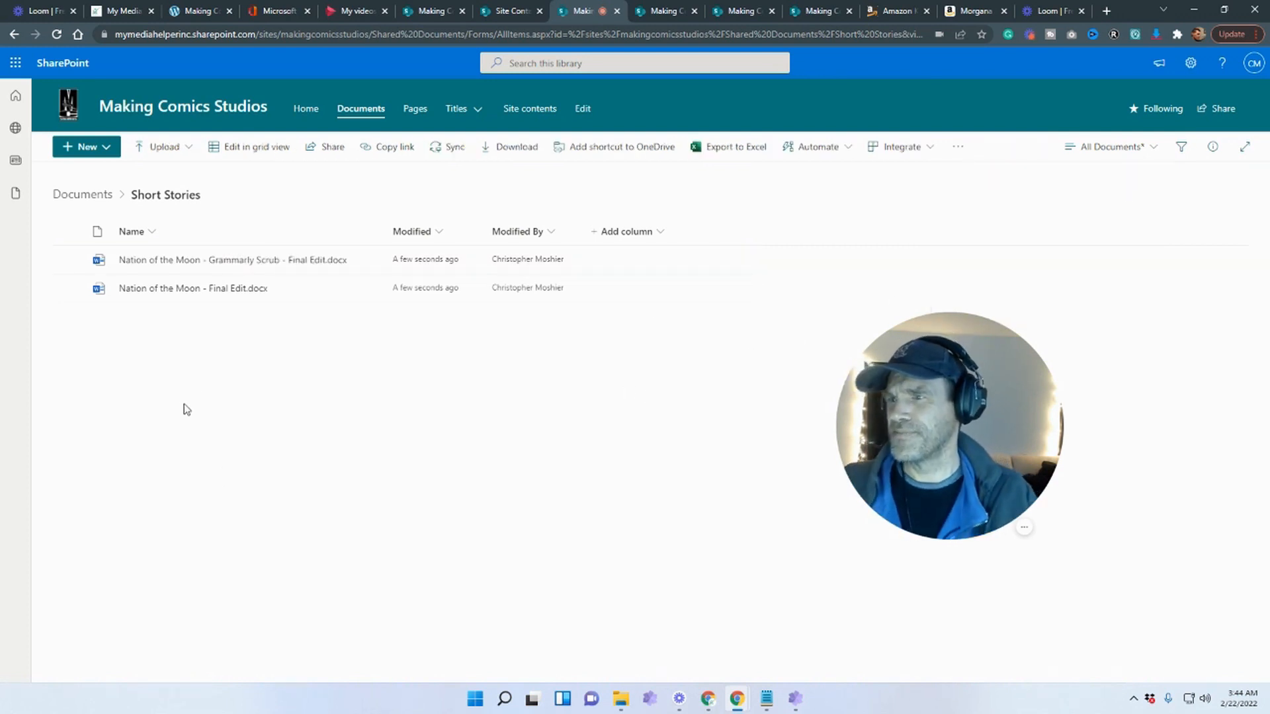
# Minimize the browser and try to rename the Grammarly Scrub document on the desktop as Nation of the Moon - Final Edit.docx
pyautogui.click(1194, 10)
pyautogui.click(677, 357)
pyautogui.rightClick(682, 360)
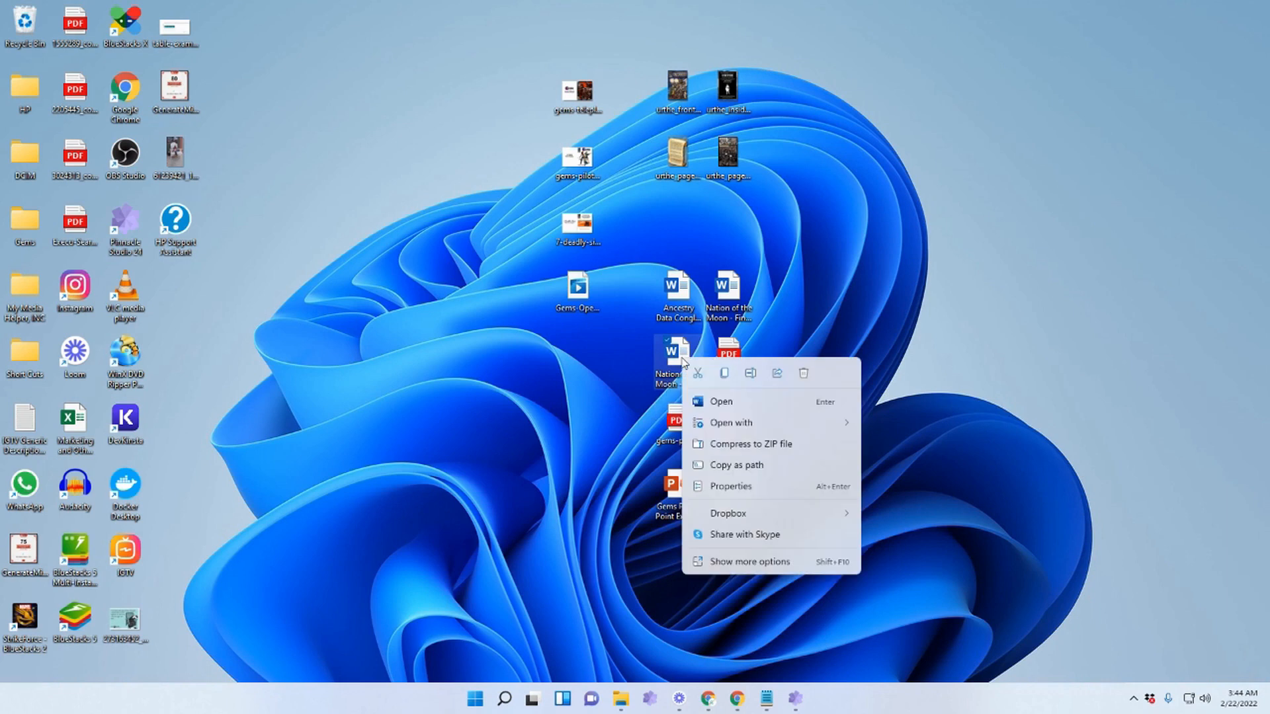
pyautogui.click(752, 561)
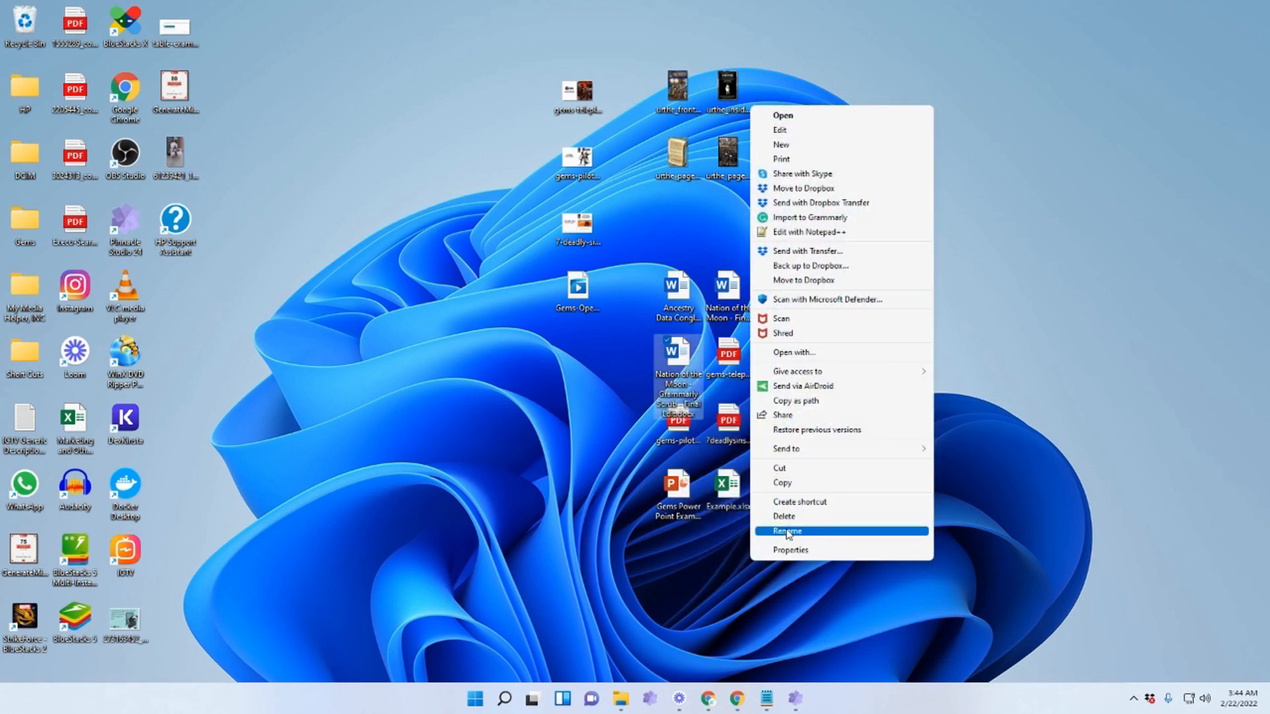
pyautogui.click(786, 530)
pyautogui.click(683, 400)
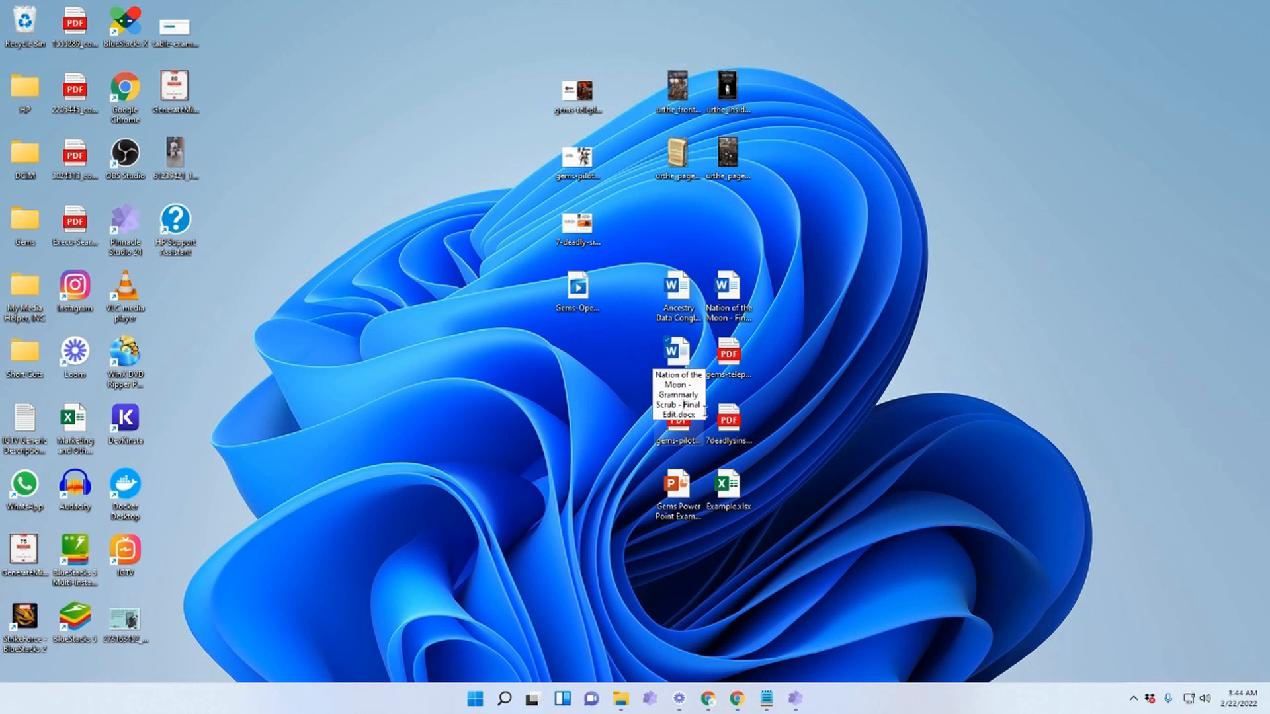
pyautogui.press('BackSpace')
pyautogui.press('BackSpace')
pyautogui.press('BackSpace')
pyautogui.press('BackSpace')
pyautogui.press('BackSpace')
pyautogui.press('BackSpace')
pyautogui.press('BackSpace')
pyautogui.press('BackSpace')
pyautogui.press('BackSpace')
pyautogui.press('BackSpace')
pyautogui.press('BackSpace')
pyautogui.press('BackSpace')
pyautogui.press('BackSpace')
pyautogui.press('BackSpace')
pyautogui.press('BackSpace')
pyautogui.press('BackSpace')
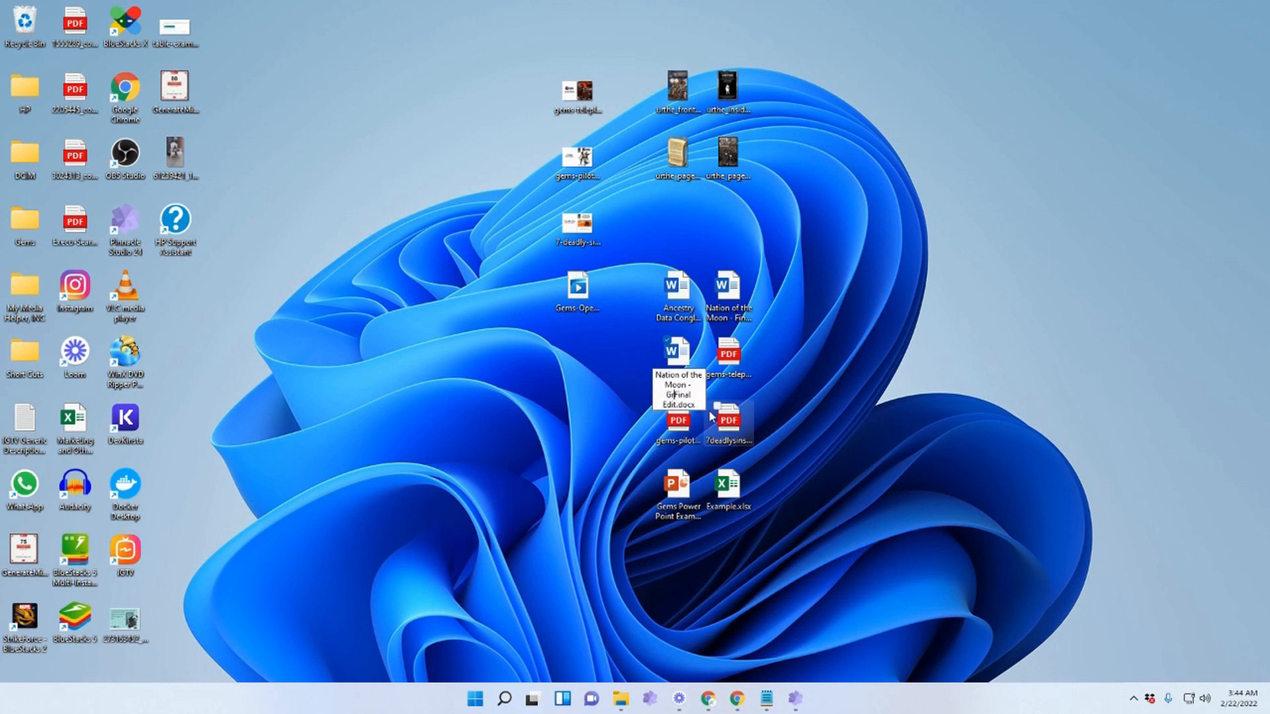
pyautogui.press('BackSpace')
pyautogui.click(785, 383)
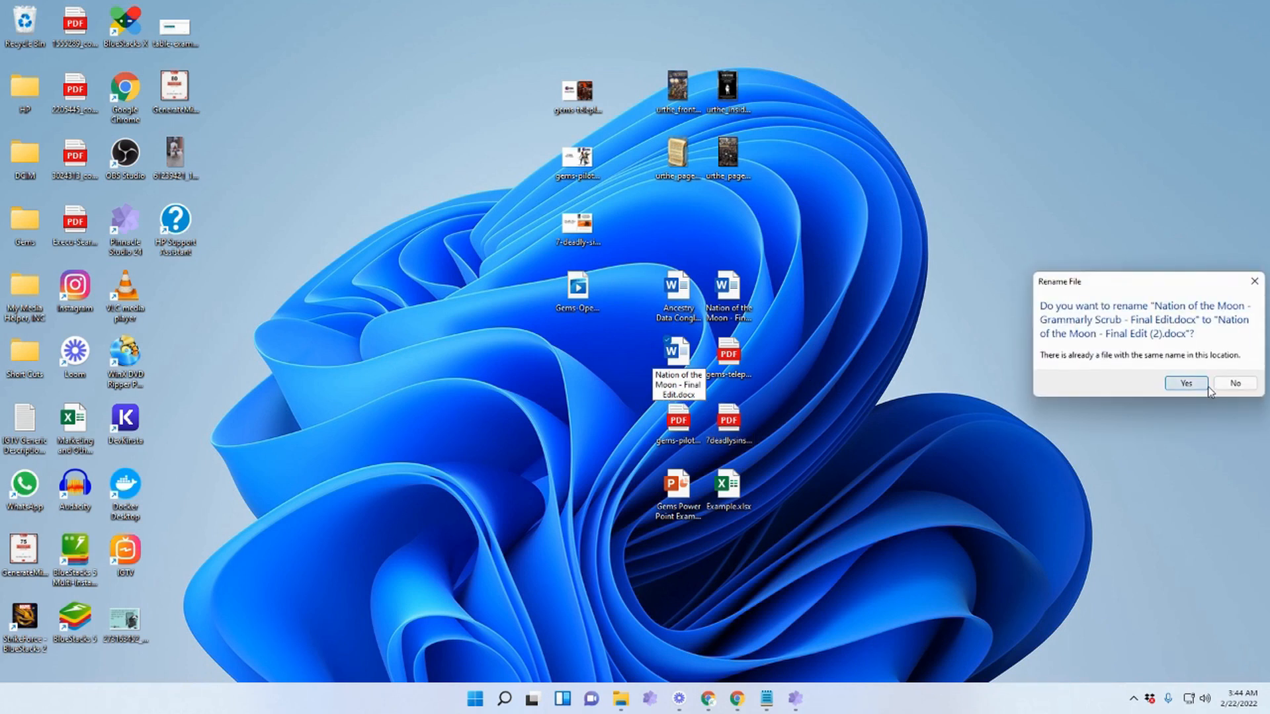
pyautogui.click(1235, 383)
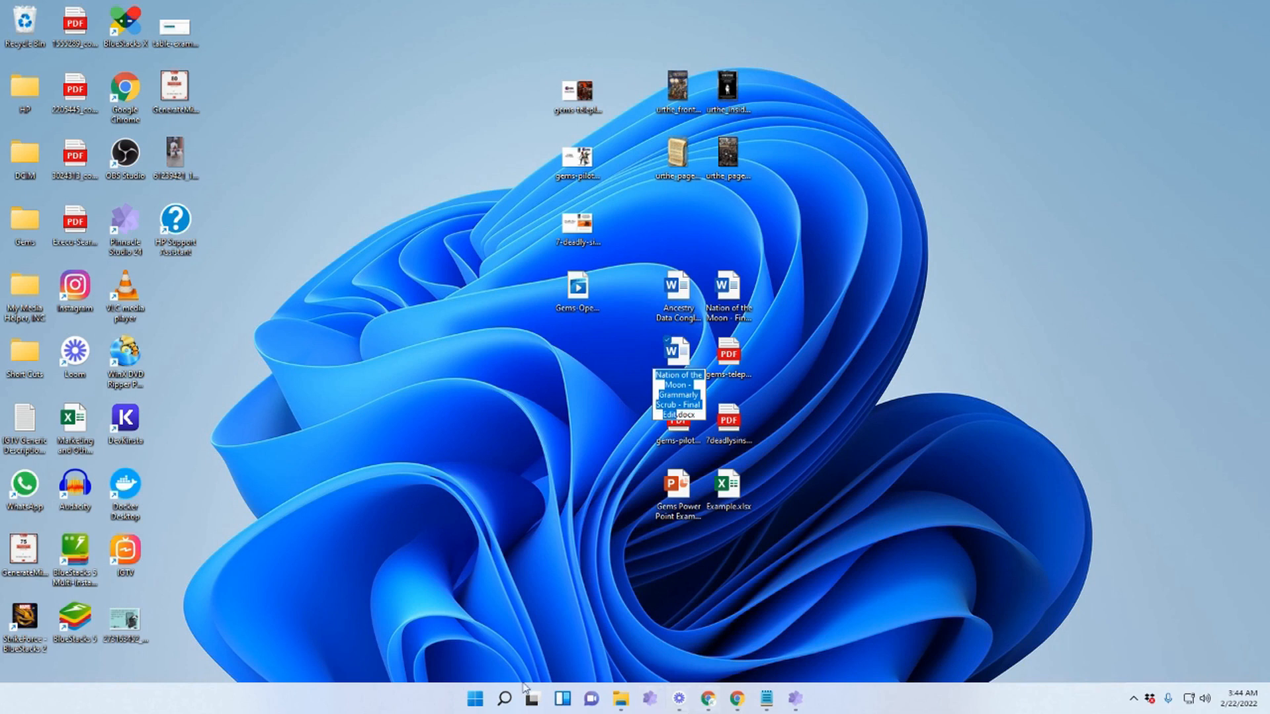
pyautogui.press('Return')
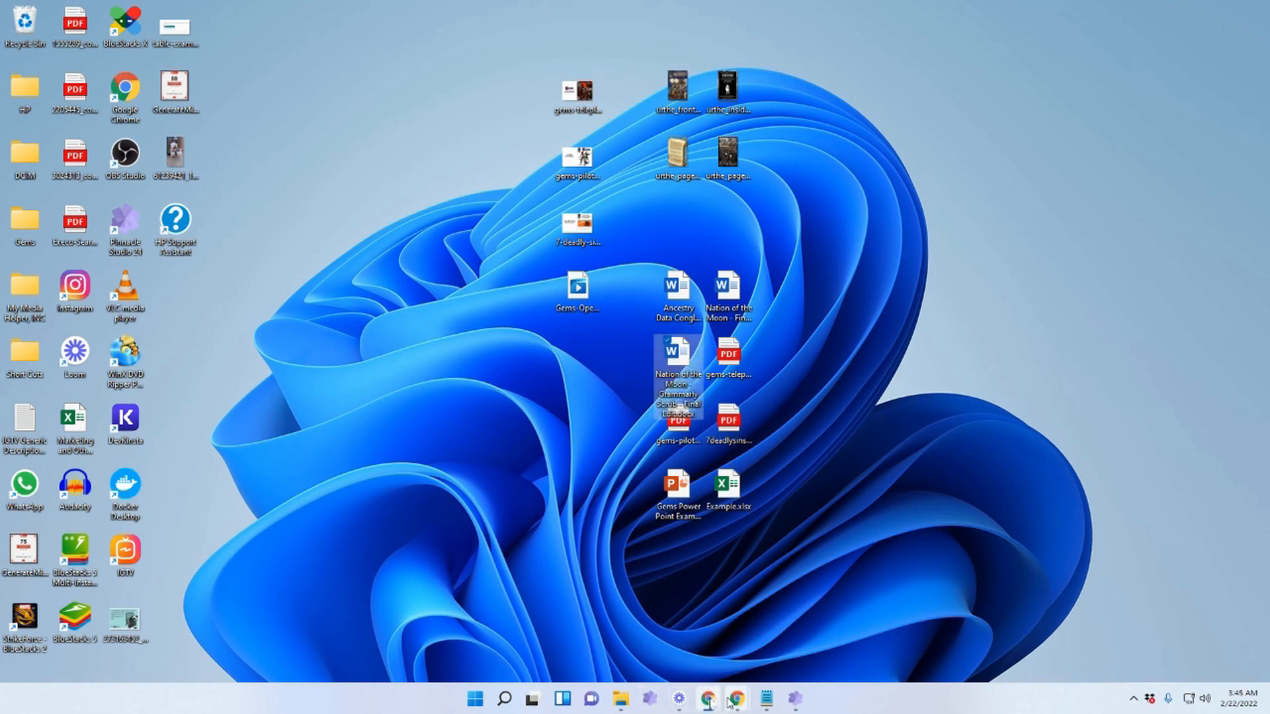
pyautogui.moveTo(725, 701)
pyautogui.click(860, 609)
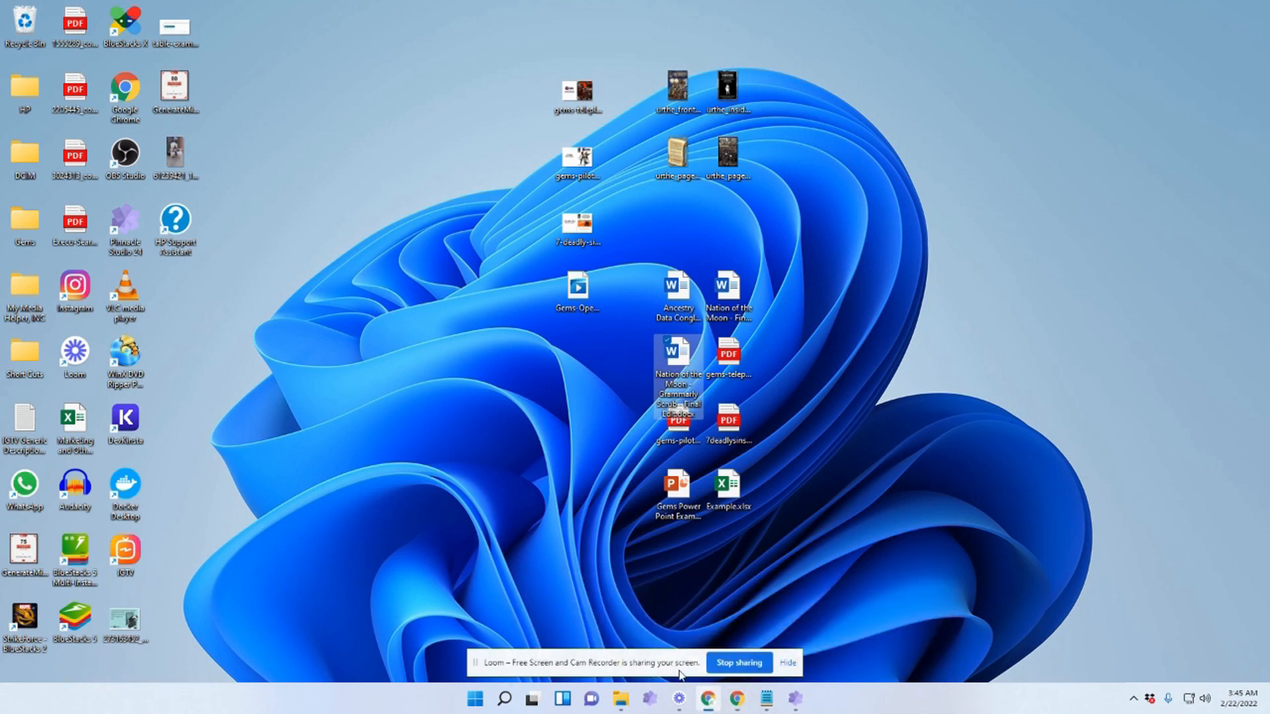
pyautogui.moveTo(736, 698)
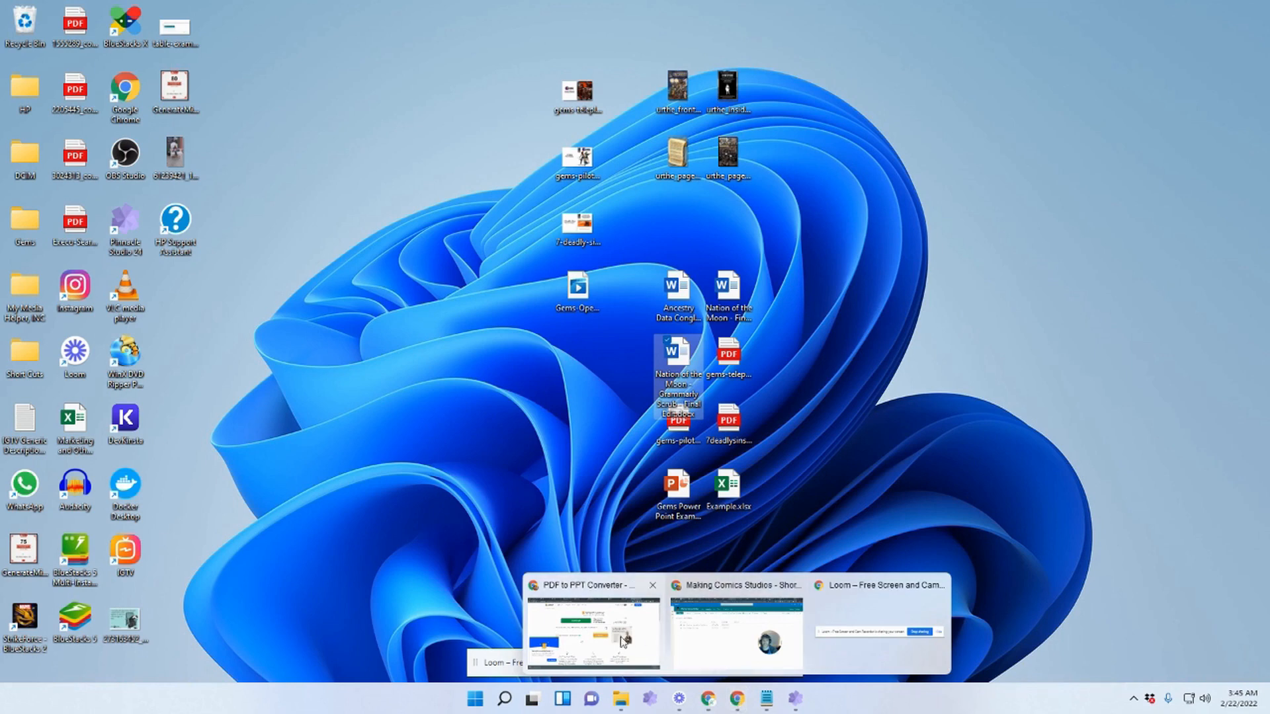
# Rename the desktop's Nation of the Moon - Grammarly Scrub - Final Edit.docx as Nation of the Moon - Final Edit (2).docx
pyautogui.rightClick(683, 373)
pyautogui.click(740, 569)
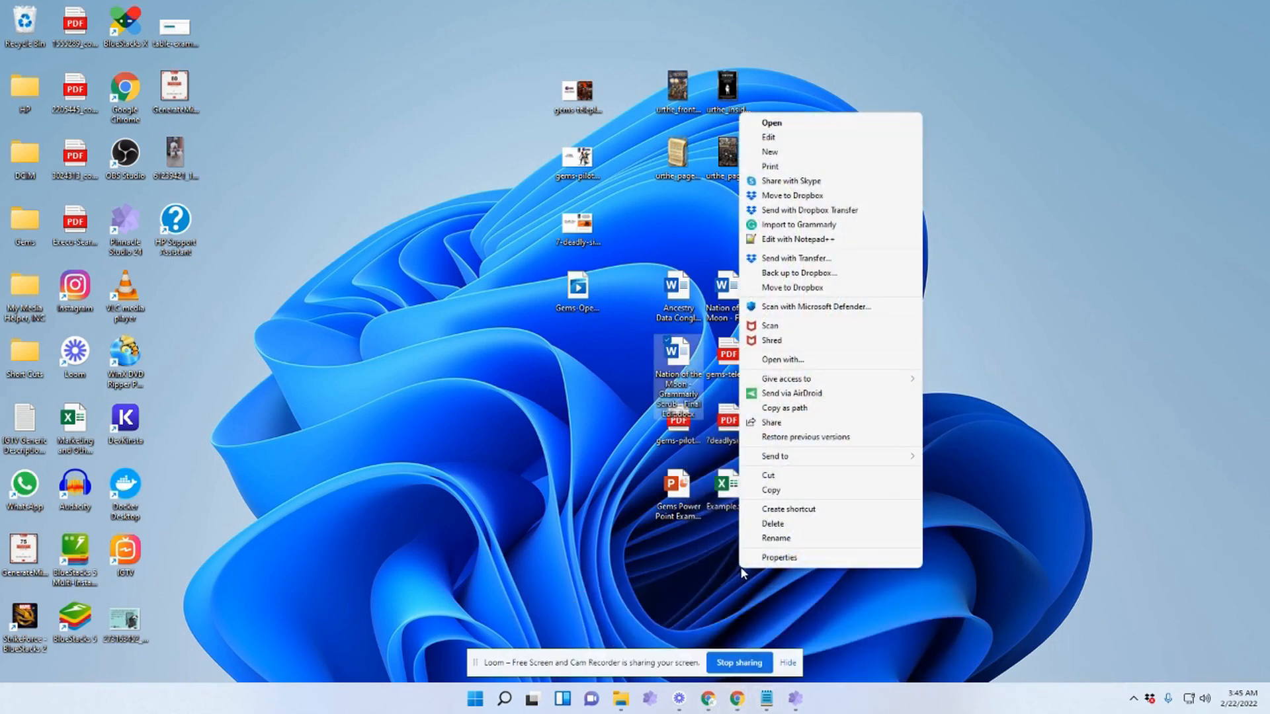
pyautogui.click(790, 538)
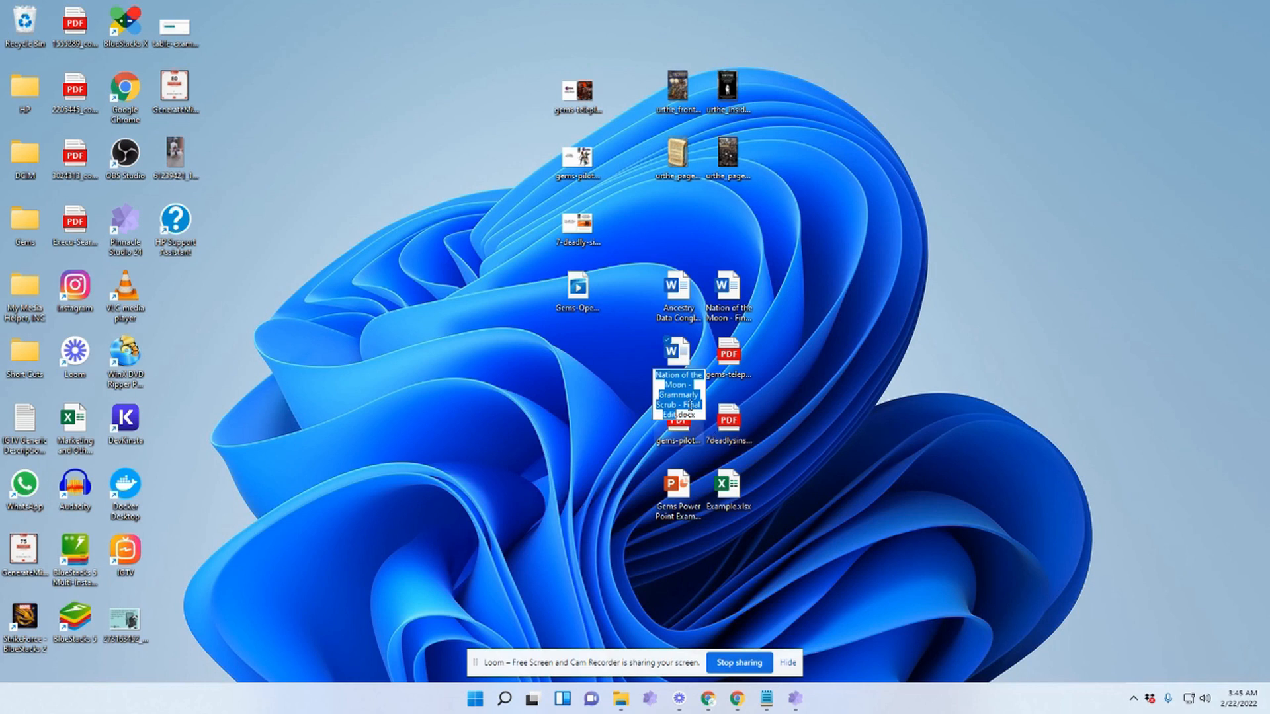
pyautogui.click(686, 401)
pyautogui.press('BackSpace')
pyautogui.press('BackSpace')
pyautogui.press('BackSpace')
pyautogui.press('BackSpace')
pyautogui.press('BackSpace')
pyautogui.press('BackSpace')
pyautogui.press('BackSpace')
pyautogui.press('BackSpace')
pyautogui.press('BackSpace')
pyautogui.press('BackSpace')
pyautogui.press('BackSpace')
pyautogui.press('BackSpace')
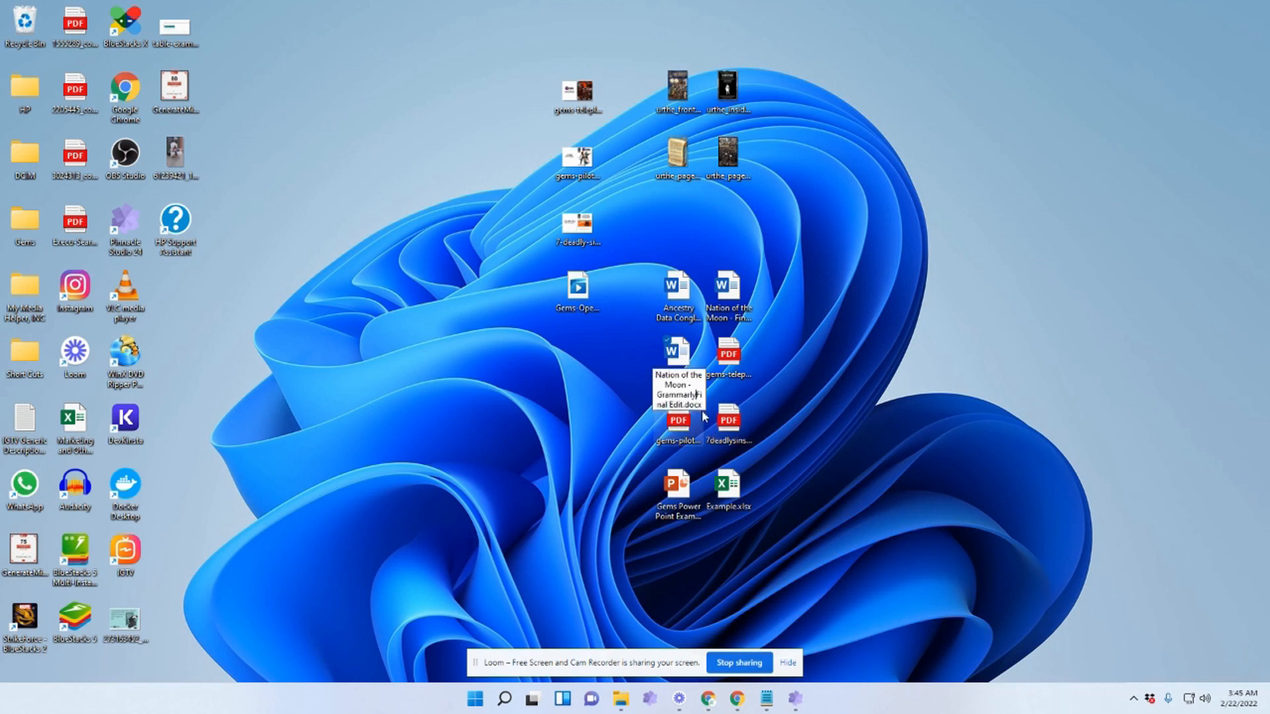
pyautogui.press('BackSpace')
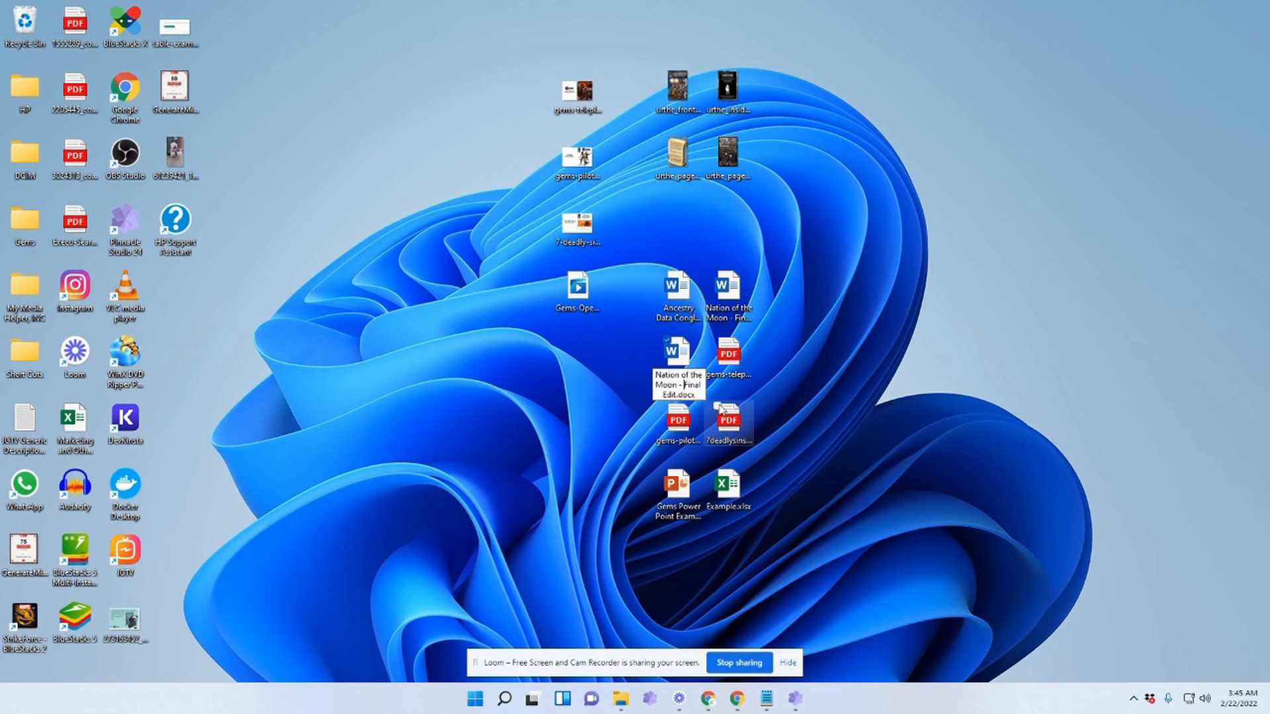
pyautogui.press('Return')
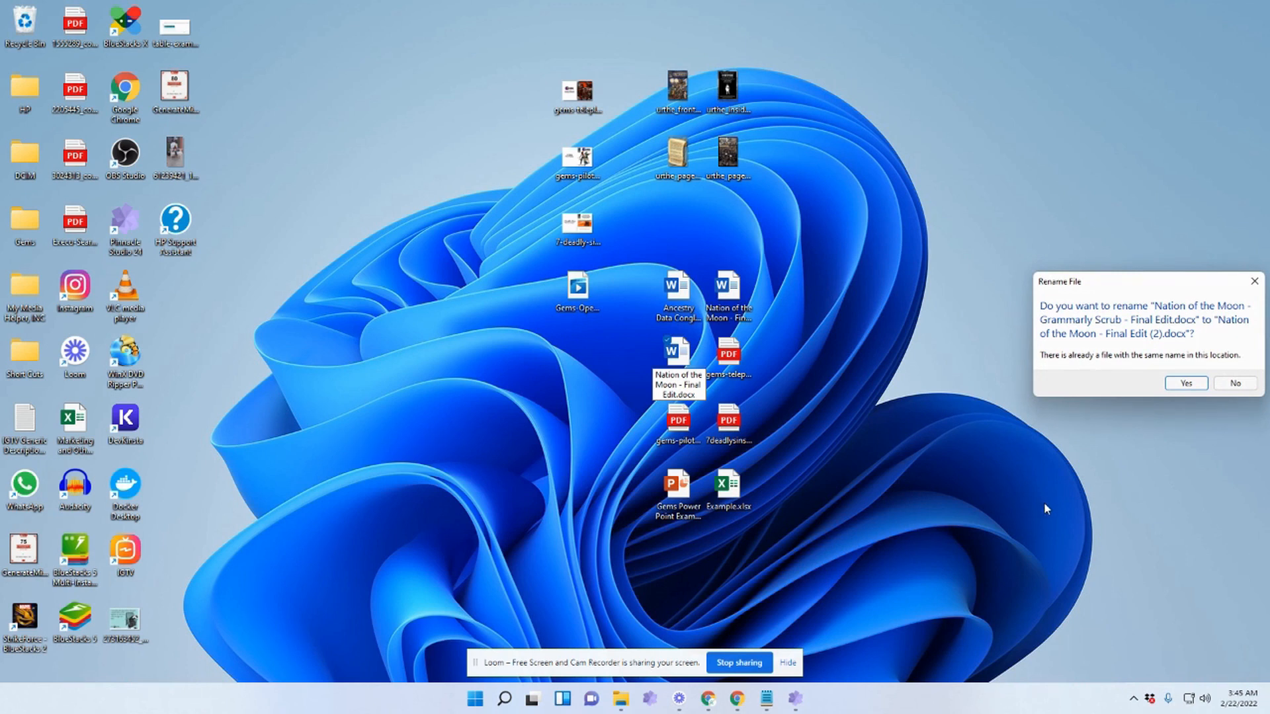
pyautogui.click(1185, 384)
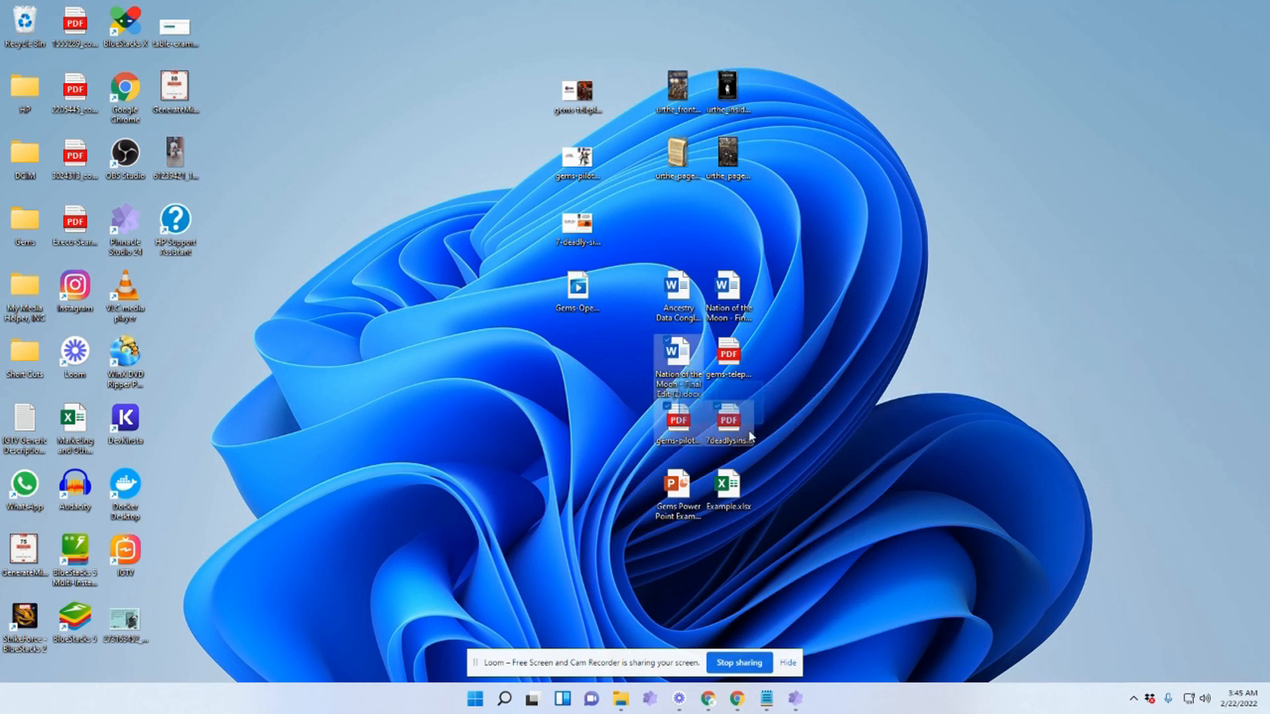
# Move Nation of the Moon - Final Edit.docx away from the other document icons to an empty area of the desktop
pyautogui.click(741, 299)
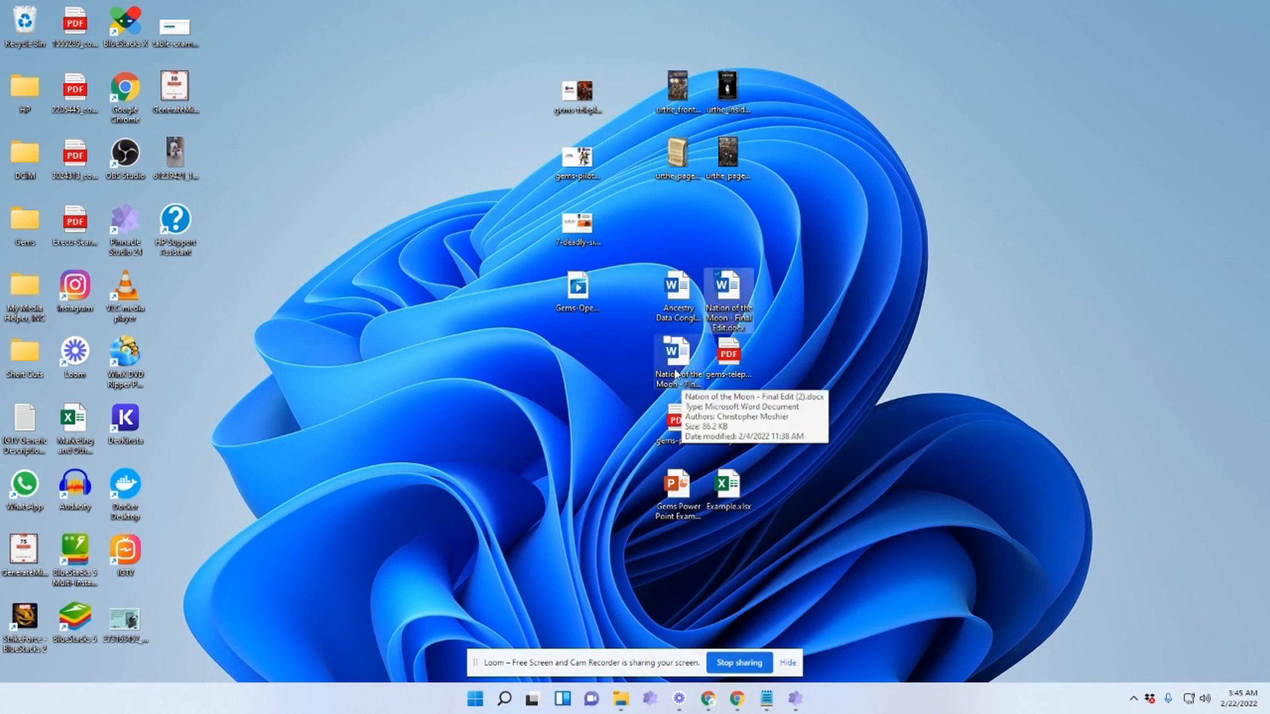
pyautogui.moveTo(735, 301); pyautogui.dragTo(945, 372)
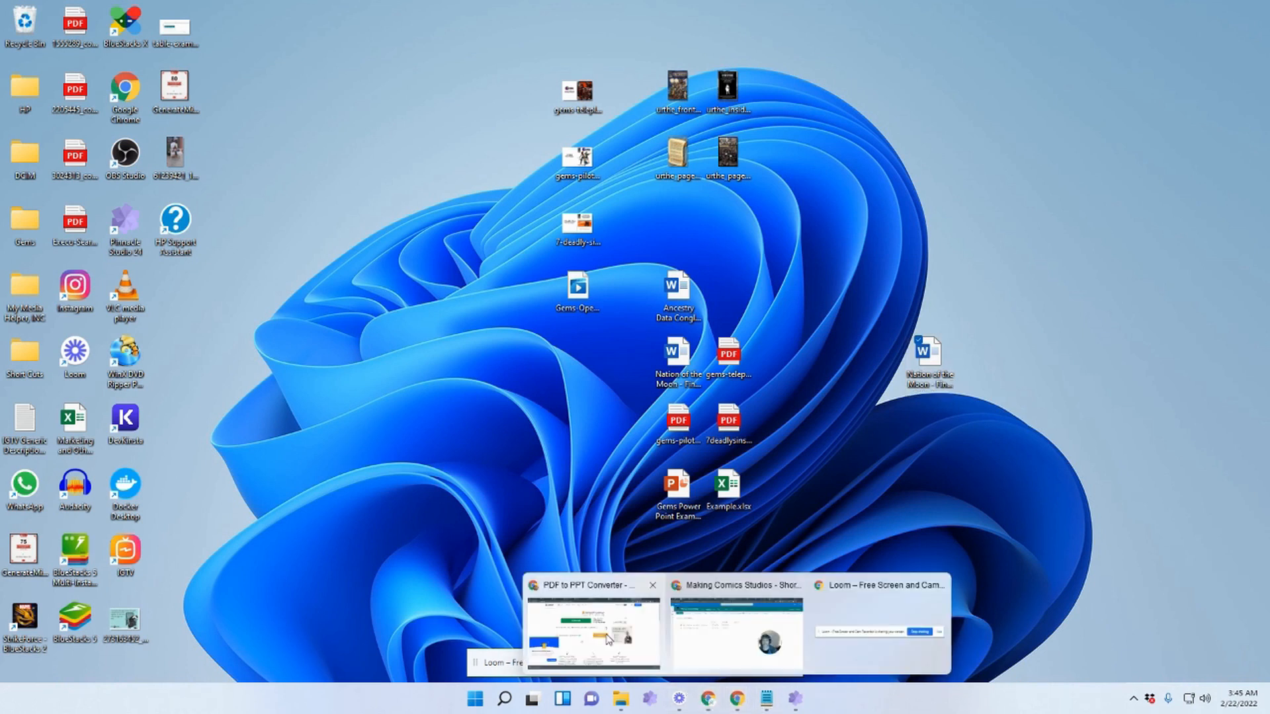
# Switch to the Making Comics Studios browser window, shrink it beside the desktop icons, and upload Ancestry Data Conglomerate - Final Edit.docx to the Short Stories folder
pyautogui.moveTo(737, 699)
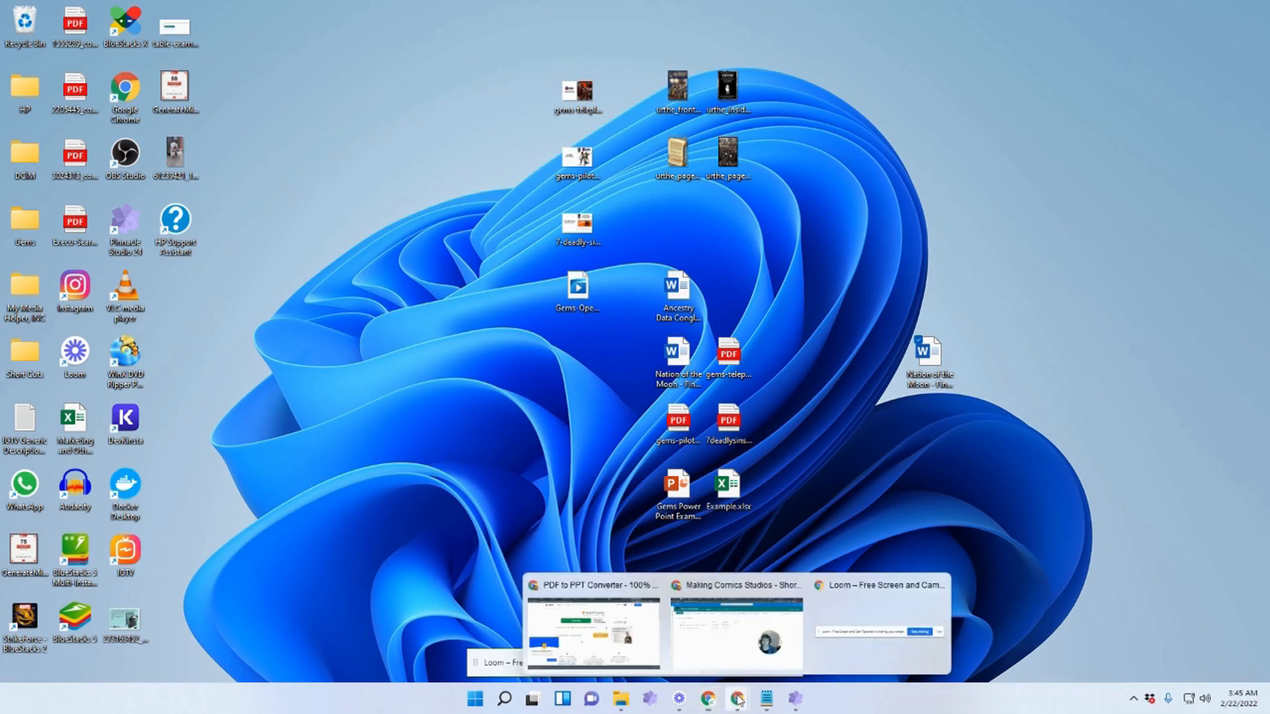
pyautogui.click(716, 656)
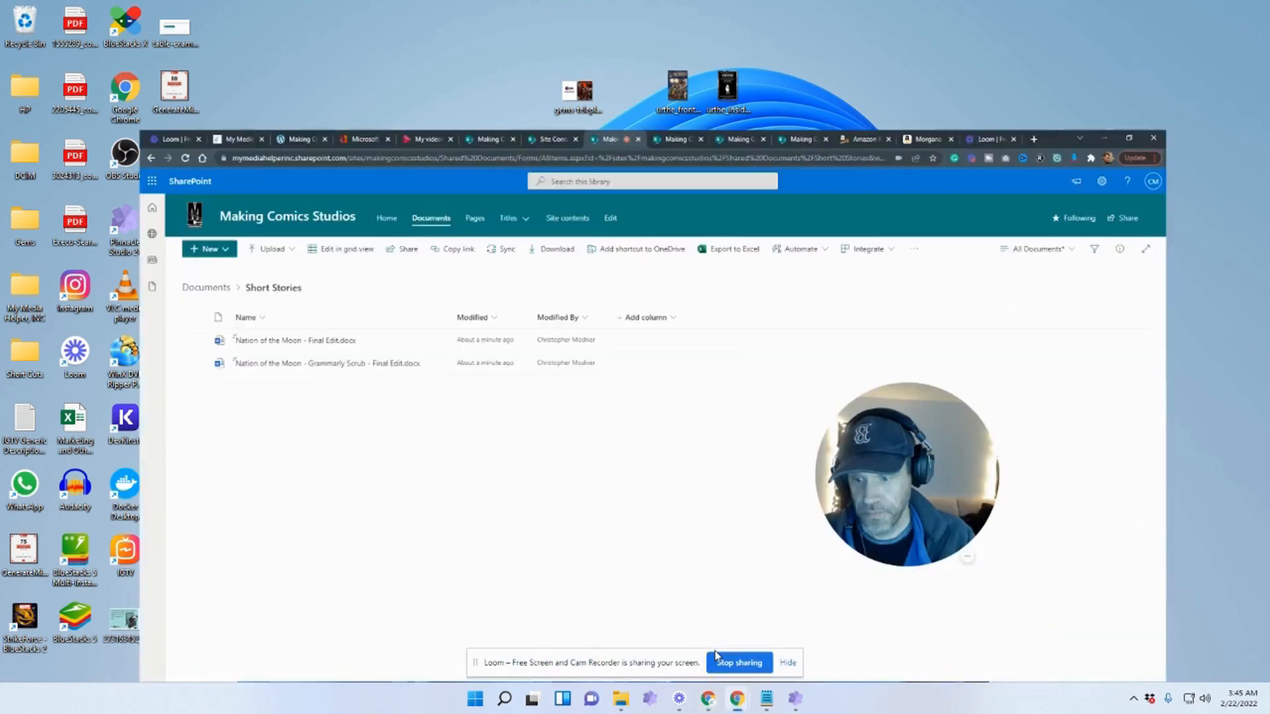
pyautogui.click(1224, 9)
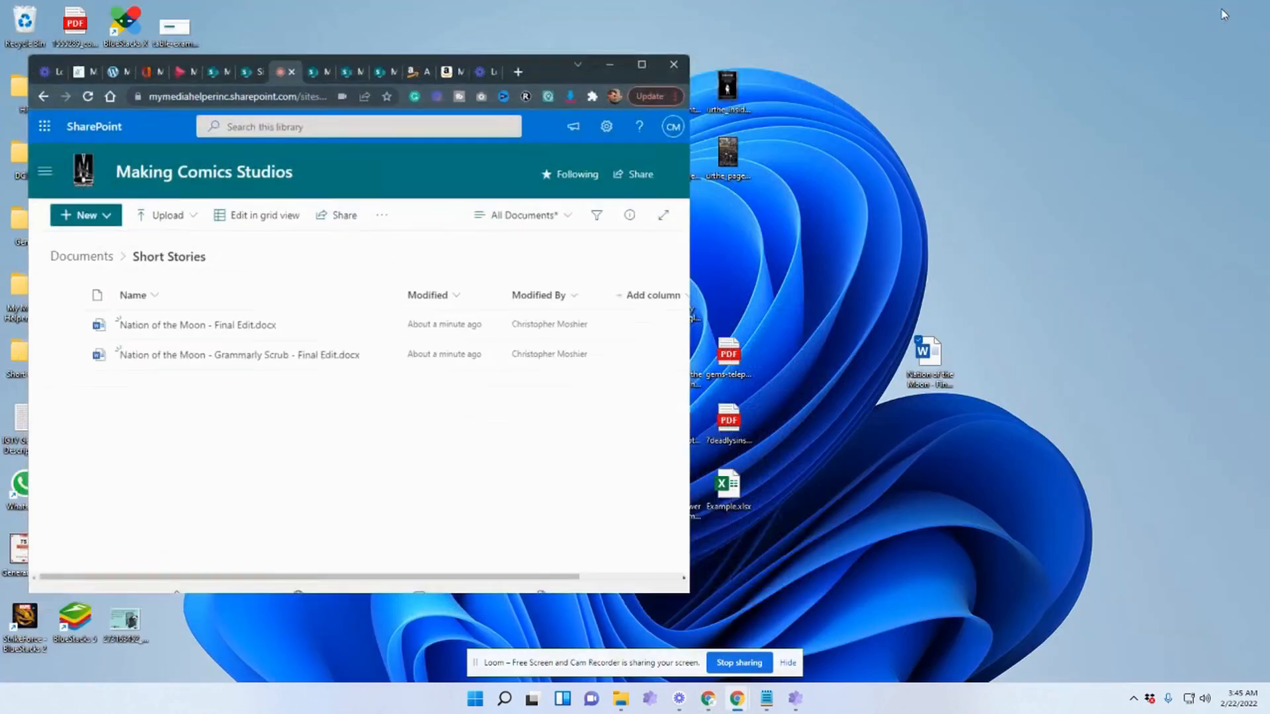
pyautogui.moveTo(929, 357); pyautogui.dragTo(925, 469)
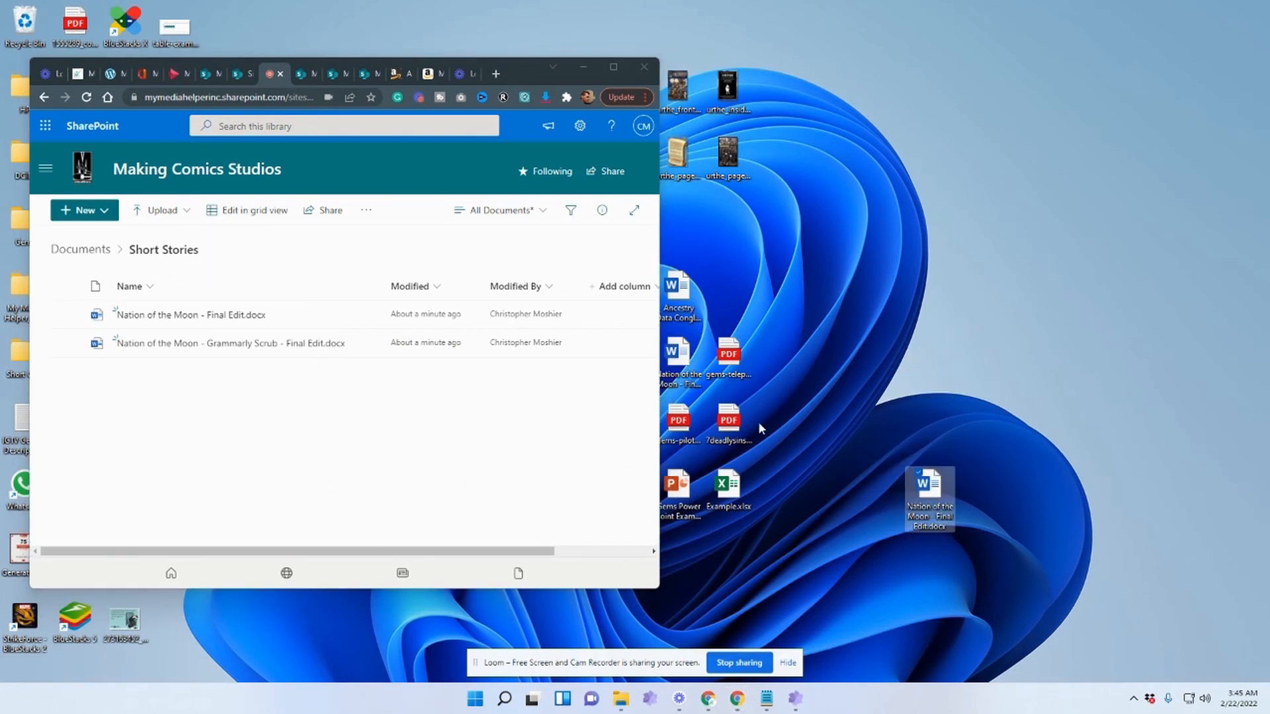
pyautogui.click(682, 360)
pyautogui.click(689, 296)
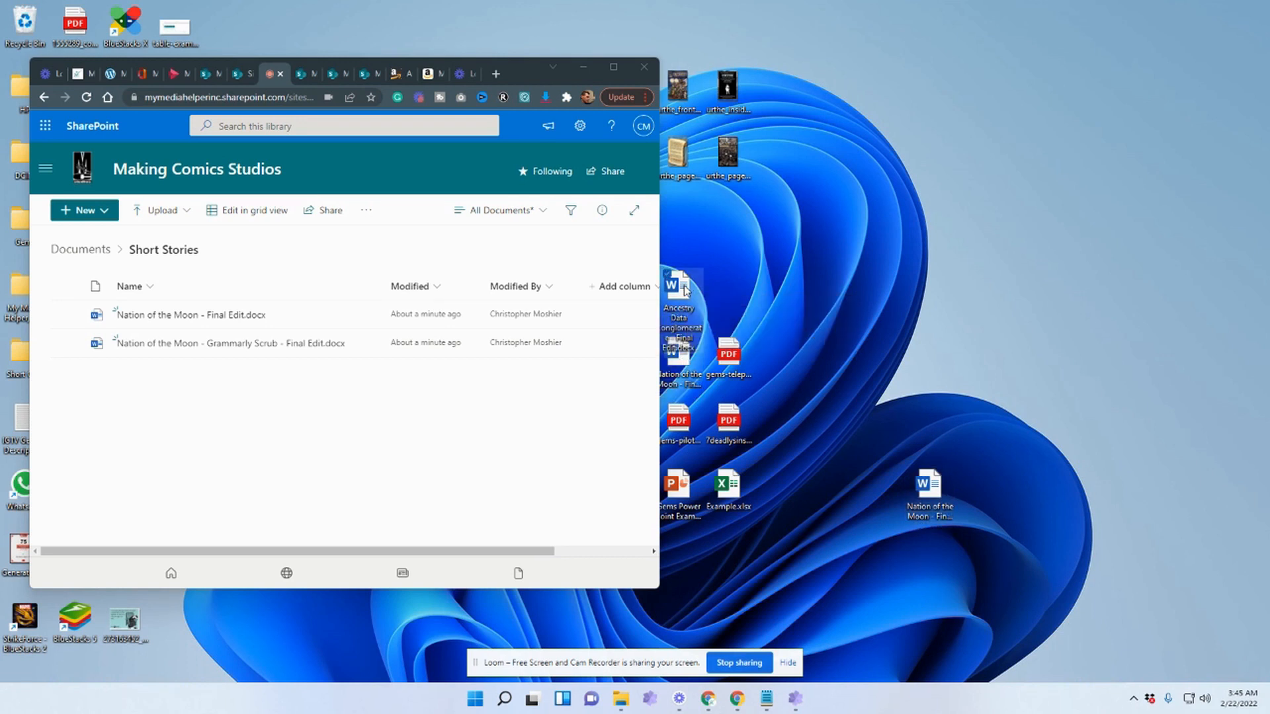
pyautogui.moveTo(684, 291); pyautogui.dragTo(323, 461)
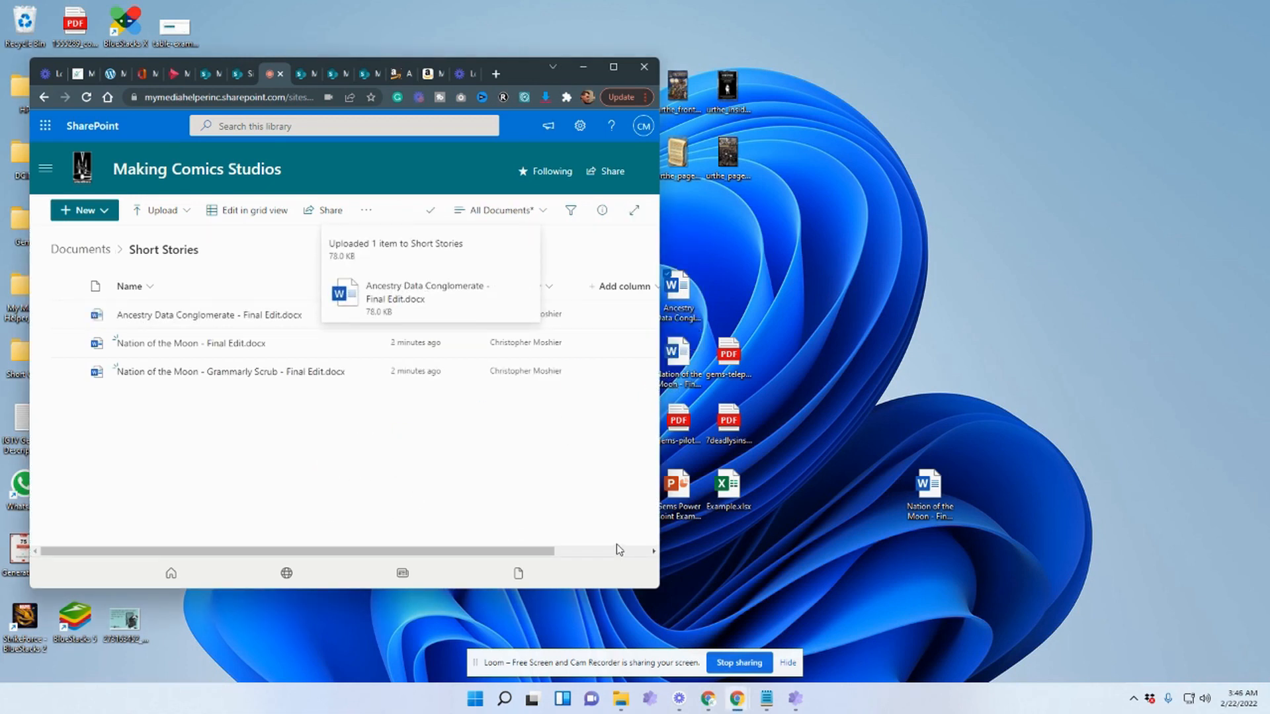
# Delete Nation of the Moon - Grammarly Scrub - Final Edit.docx from the Short Stories folder and maximize the browser window
pyautogui.click(364, 374)
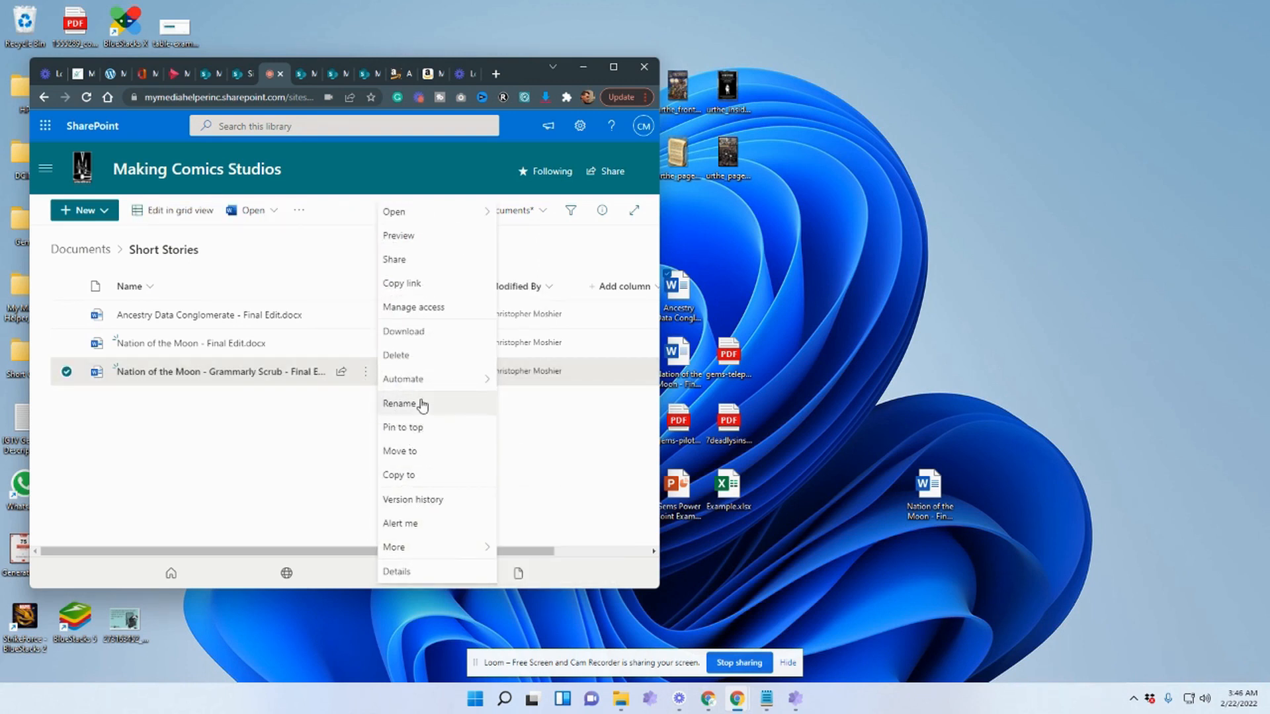
pyautogui.click(406, 356)
pyautogui.click(354, 385)
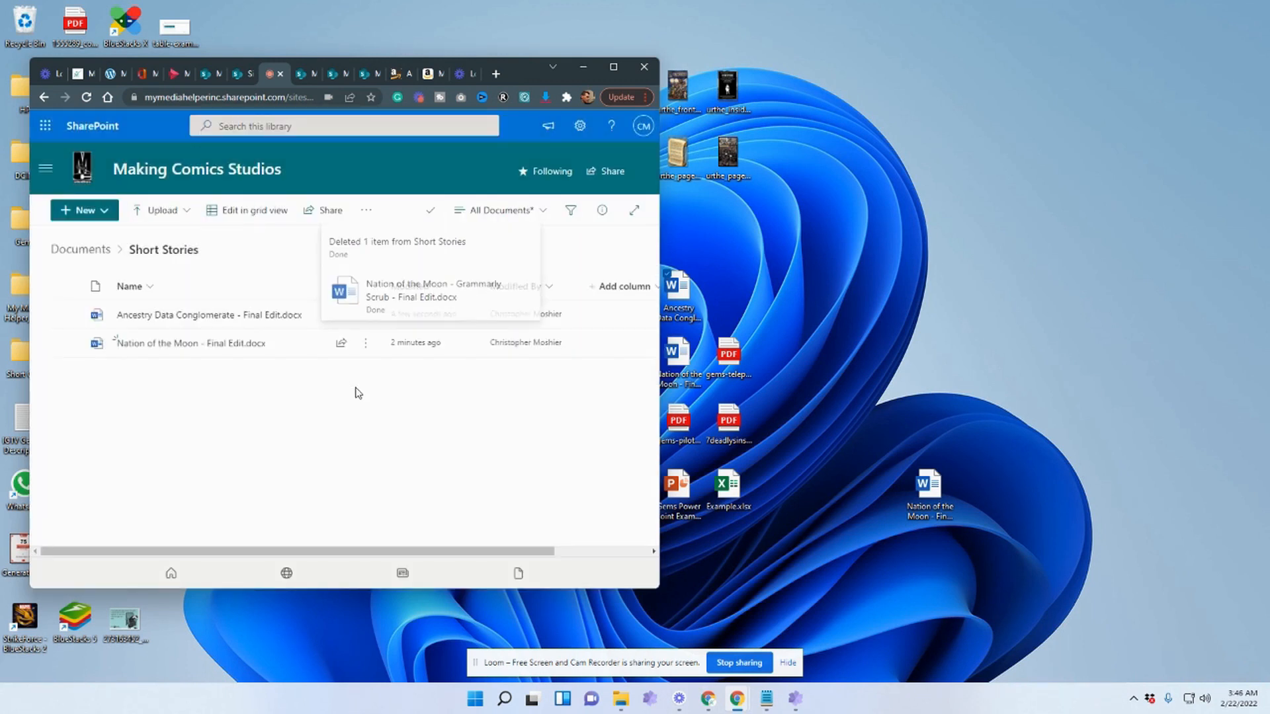
pyautogui.click(614, 70)
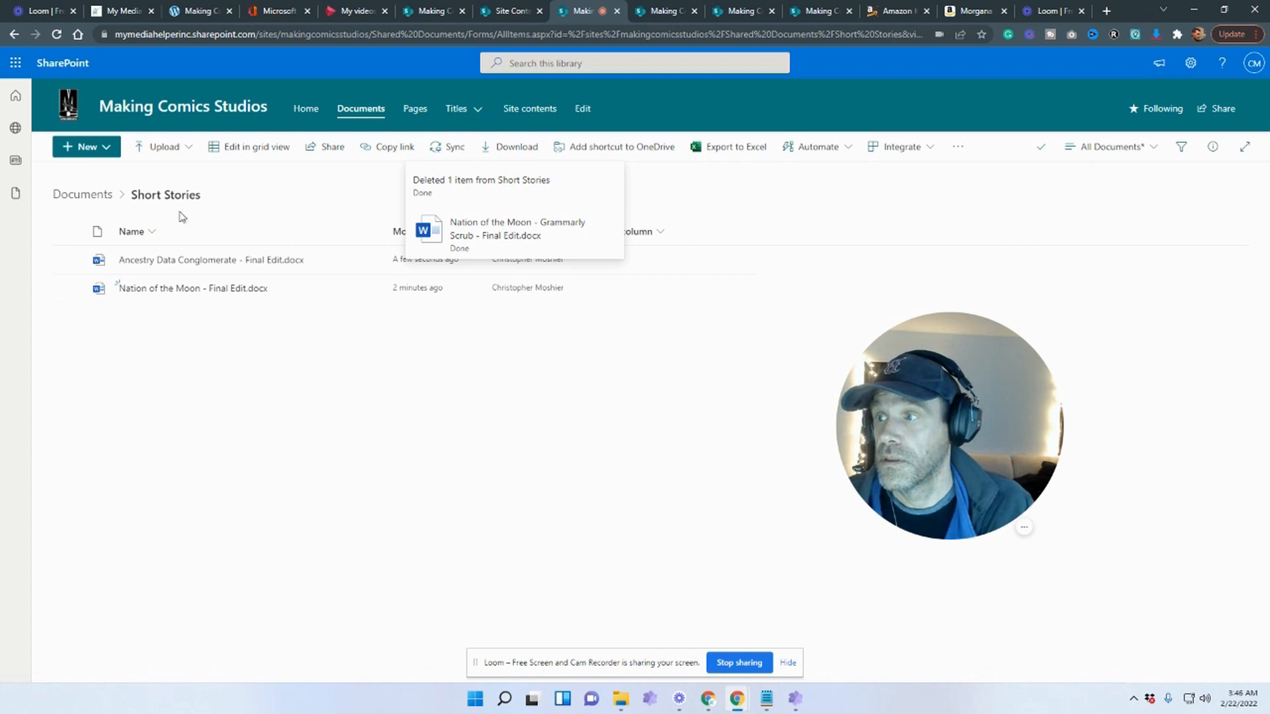
# Return to the Documents root, open the site's home page for editing, and add a one-column section below the studio's welcome text
pyautogui.click(88, 196)
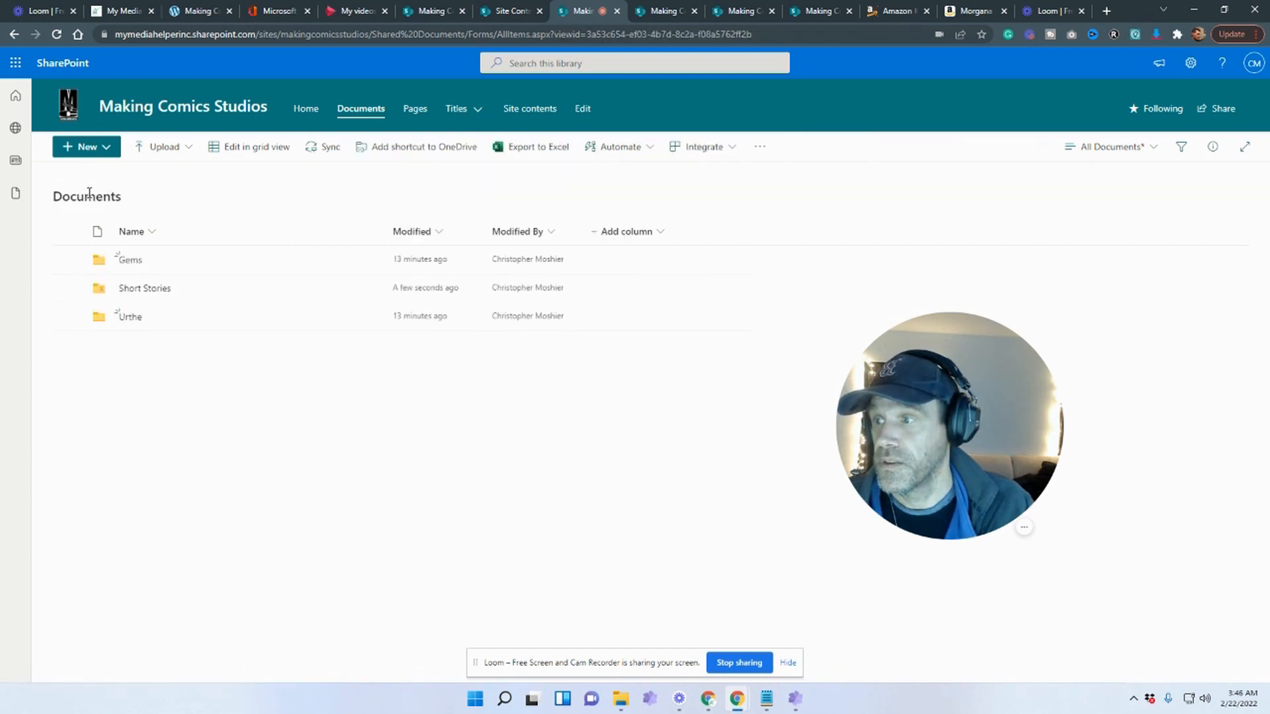
pyautogui.click(420, 12)
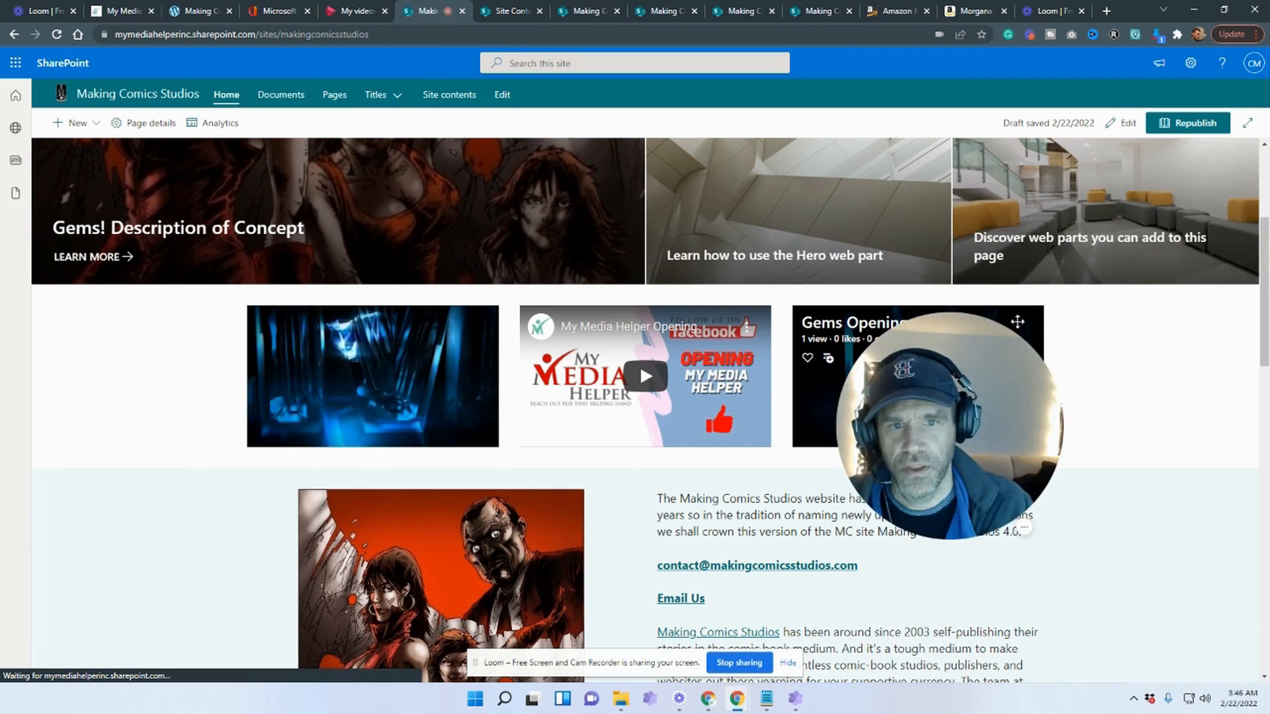
pyautogui.moveTo(964, 374); pyautogui.dragTo(896, 136)
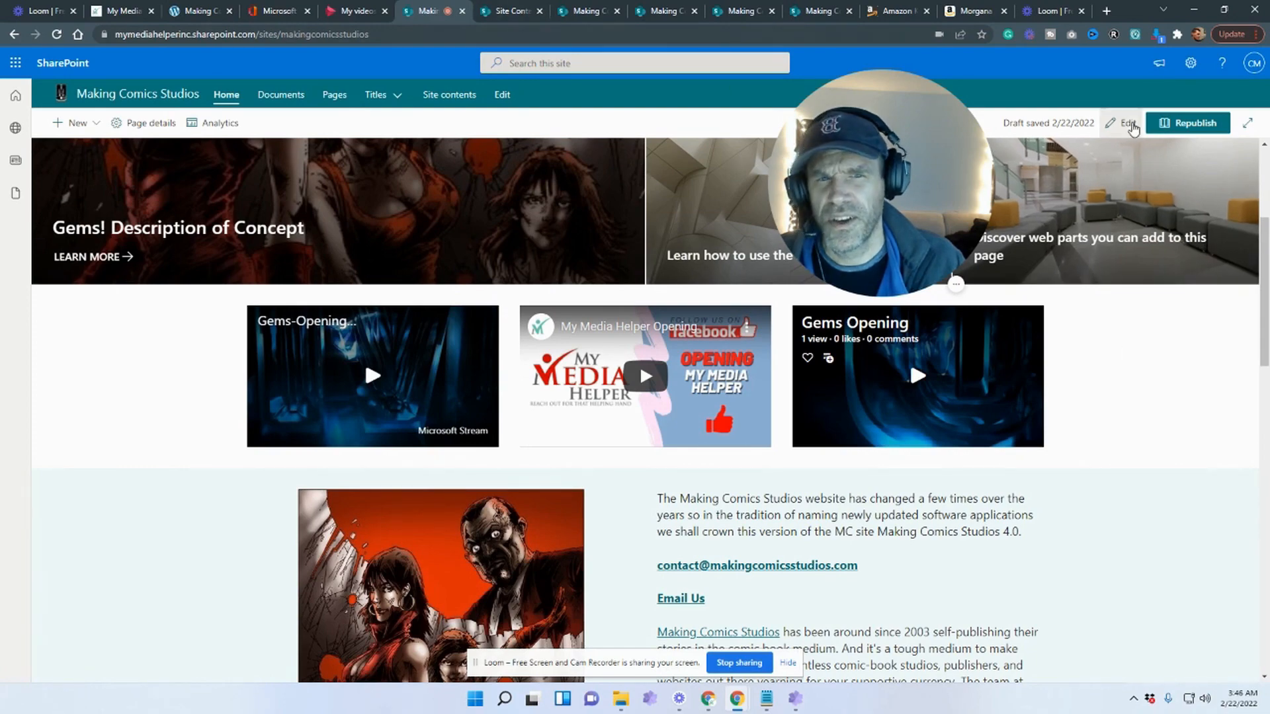
pyautogui.click(1122, 123)
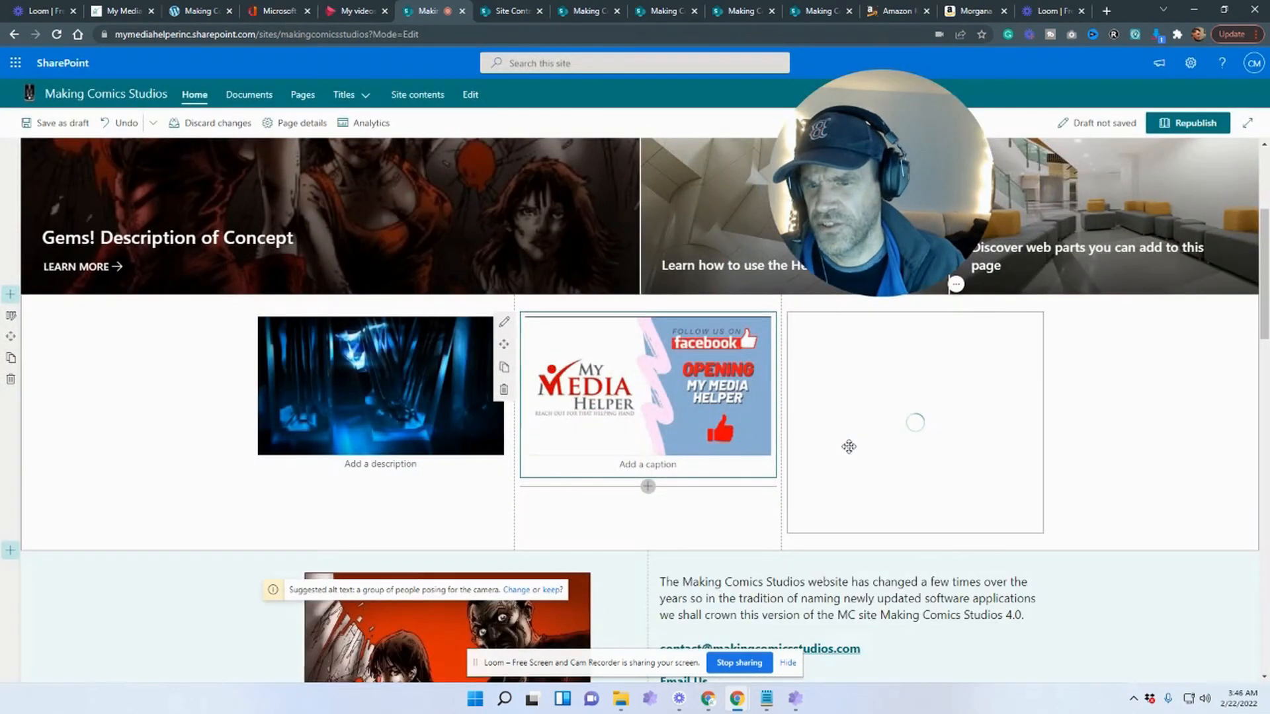
pyautogui.scroll(-6, 851, 453)
pyautogui.scroll(-5, 204, 369)
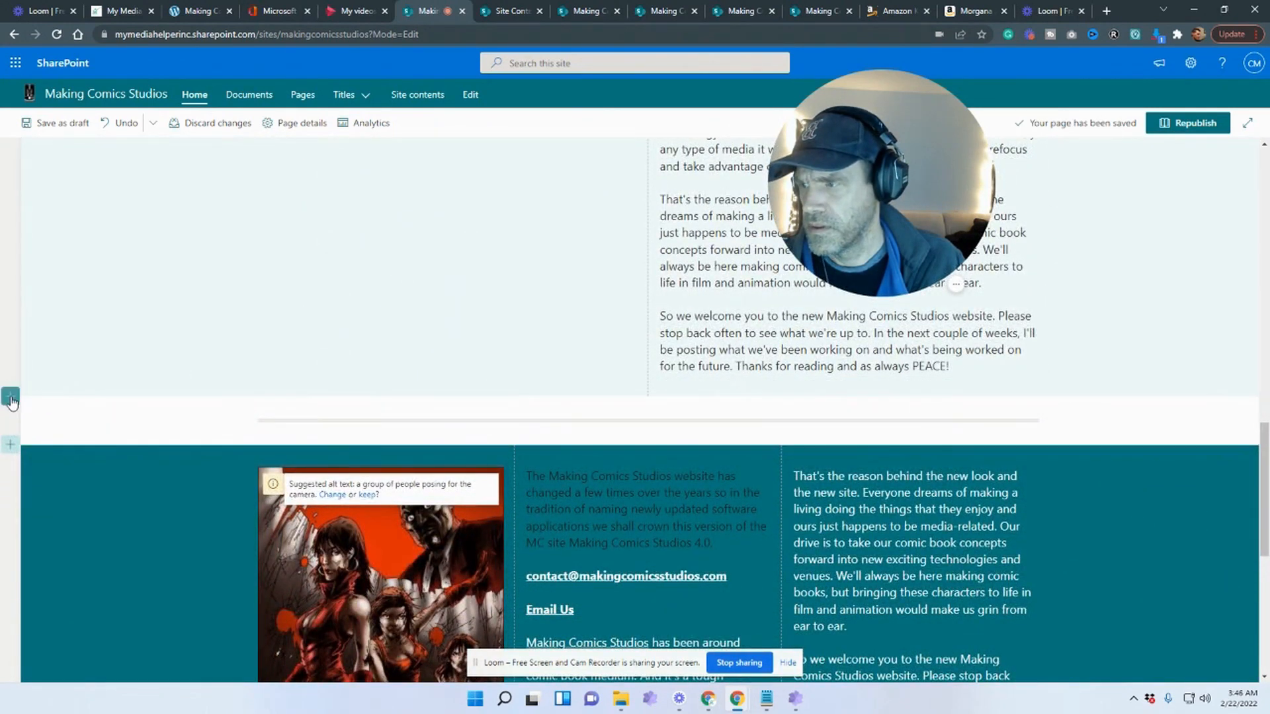
pyautogui.click(10, 396)
pyautogui.click(66, 442)
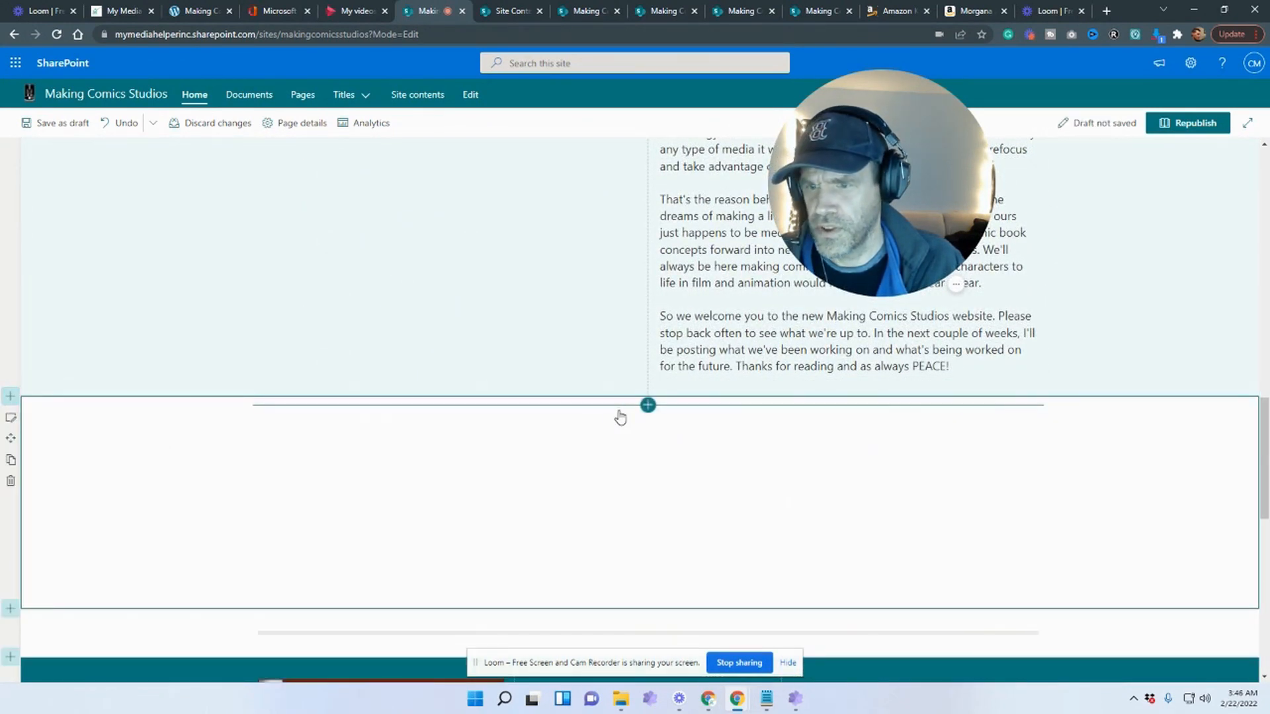
# Change the new section's layout to two columns and set its background shading to the neutral grey option
pyautogui.click(11, 417)
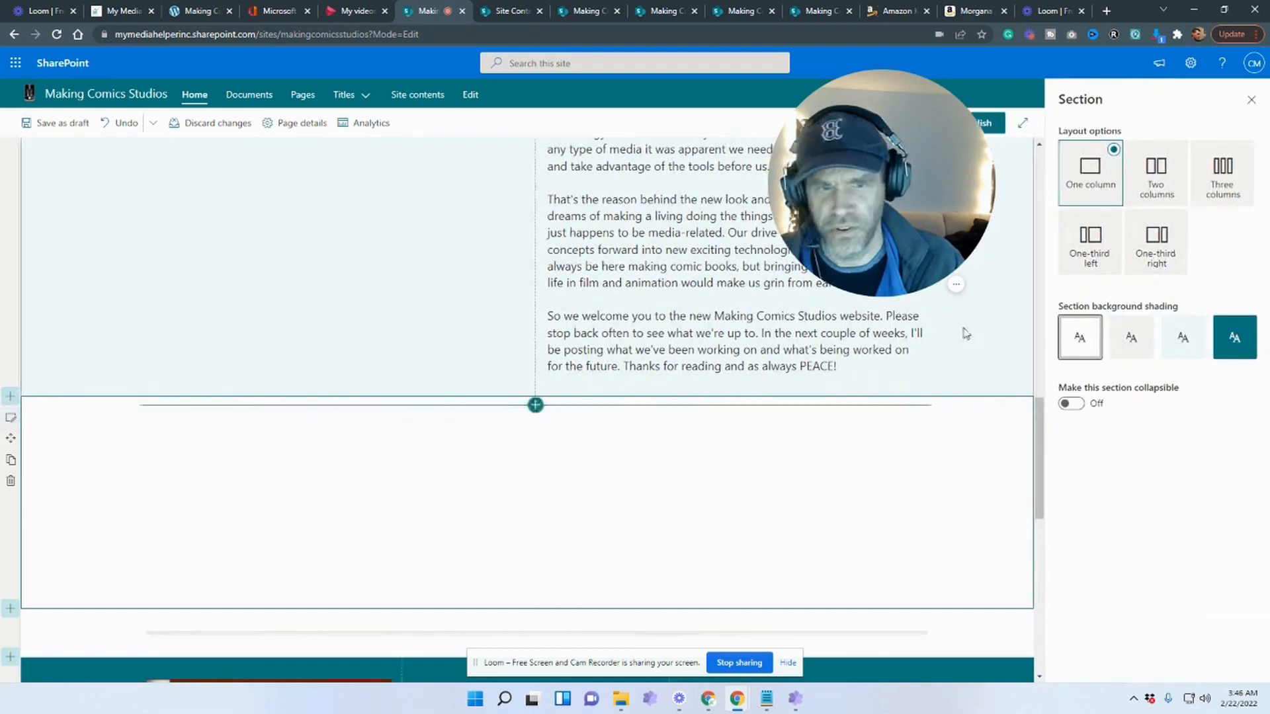
pyautogui.click(1142, 180)
pyautogui.click(1183, 337)
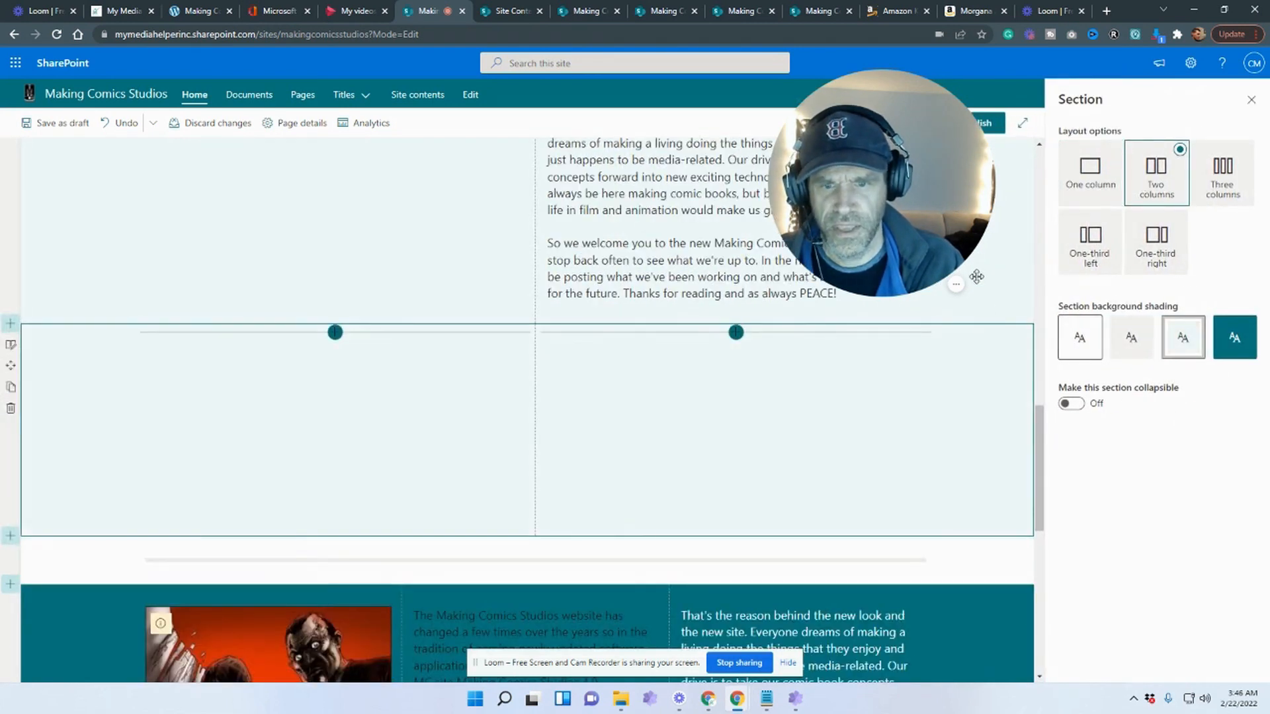
pyautogui.click(1132, 341)
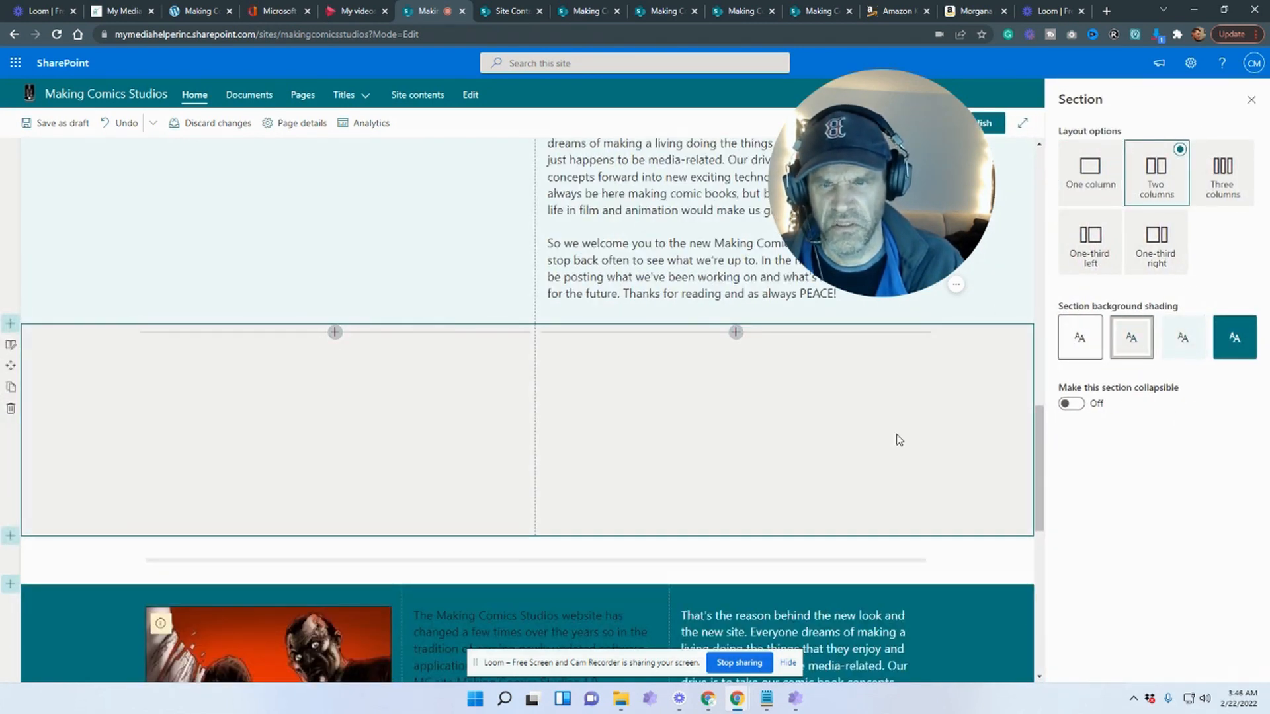
# Add an Embed web part to the first column of the new grey section and ready its embed code field for entry
pyautogui.click(334, 333)
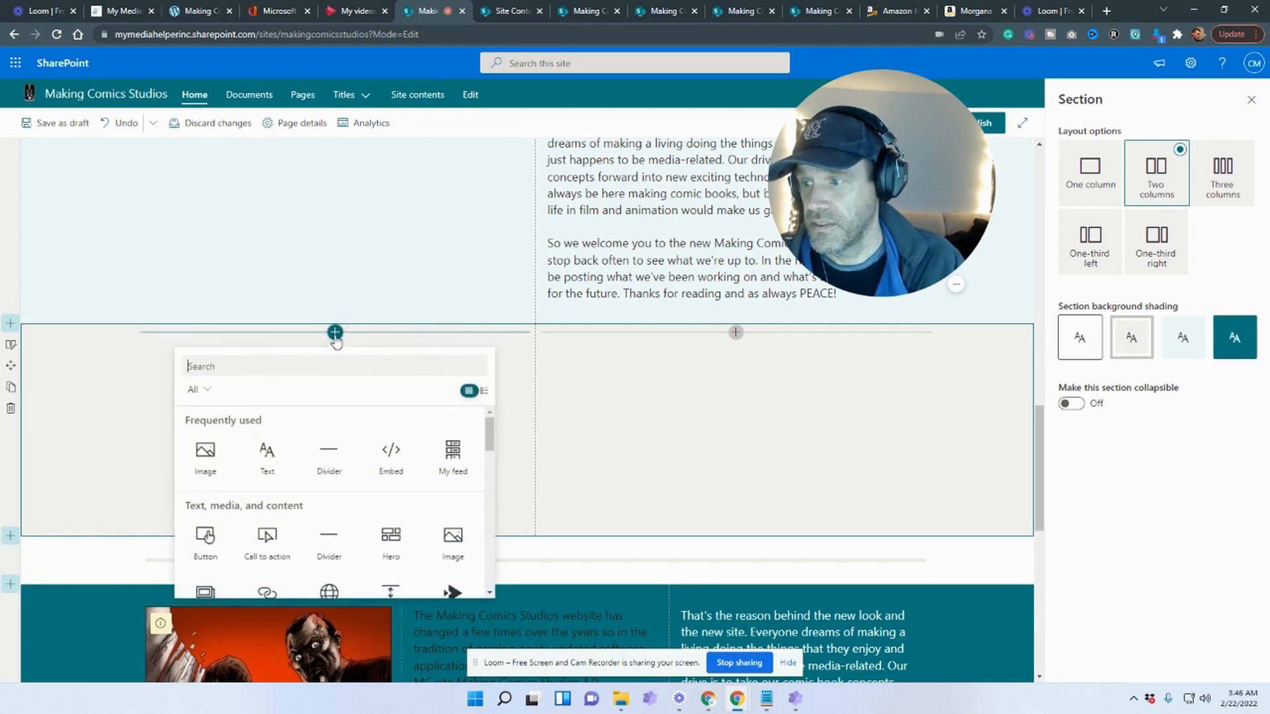
pyautogui.click(389, 466)
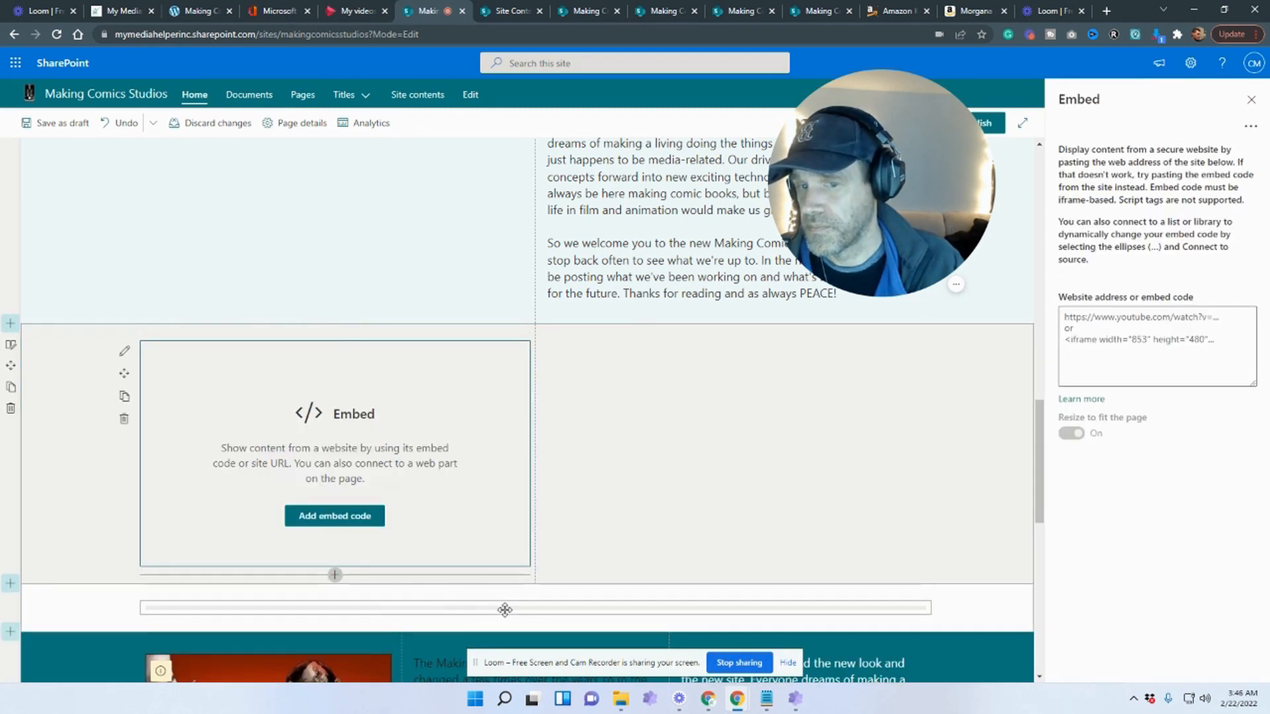
pyautogui.click(1167, 328)
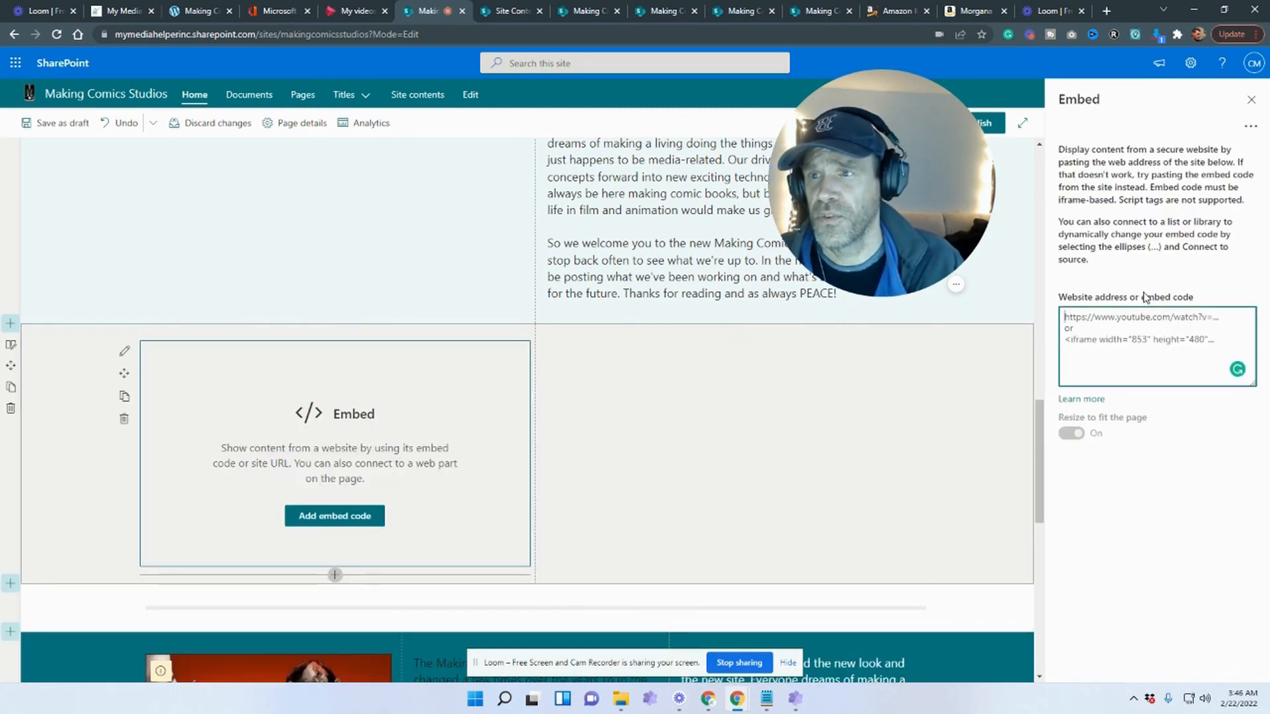
# Open Gems Power Point Example.pptx from the Gems folder of the Documents library
pyautogui.click(509, 14)
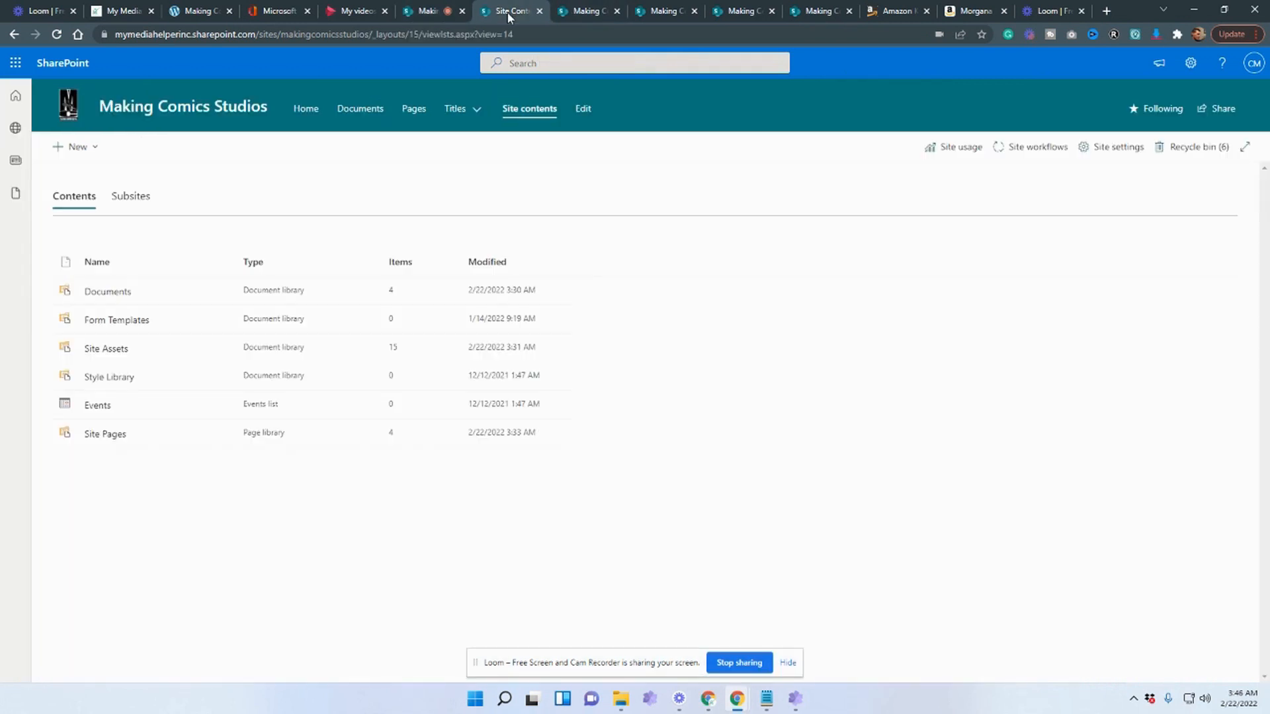
pyautogui.click(590, 12)
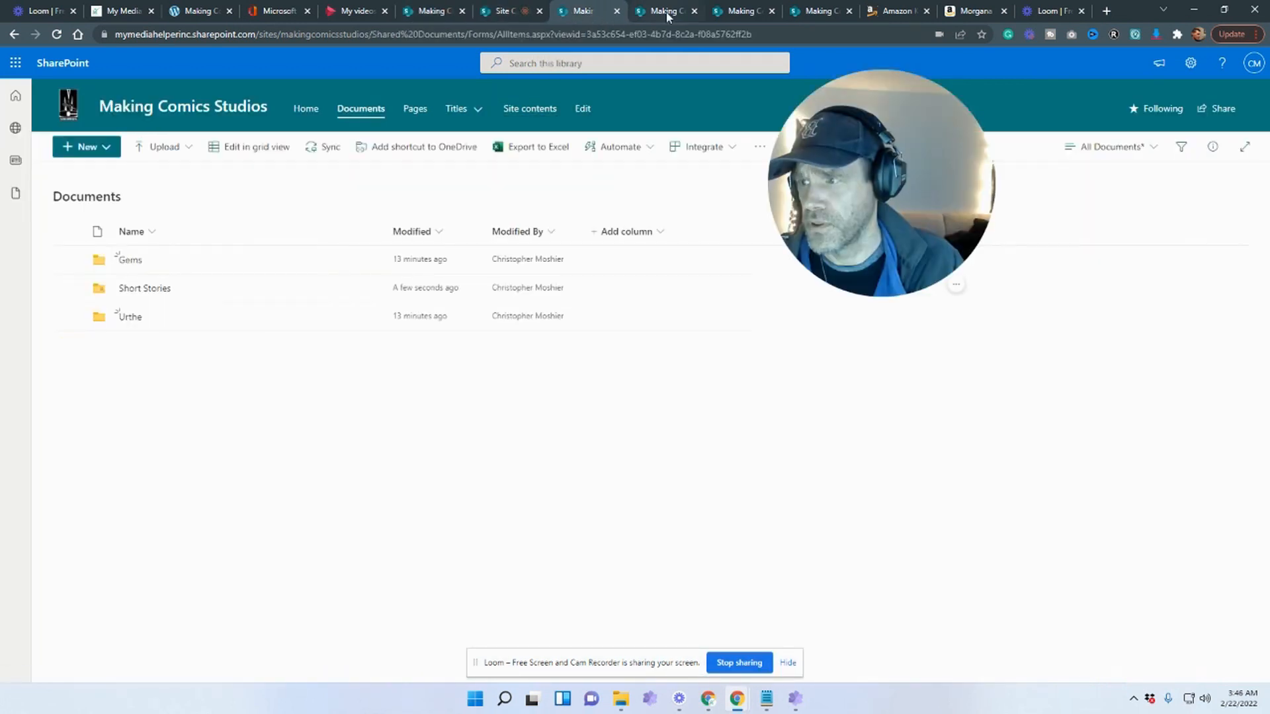
pyautogui.click(132, 260)
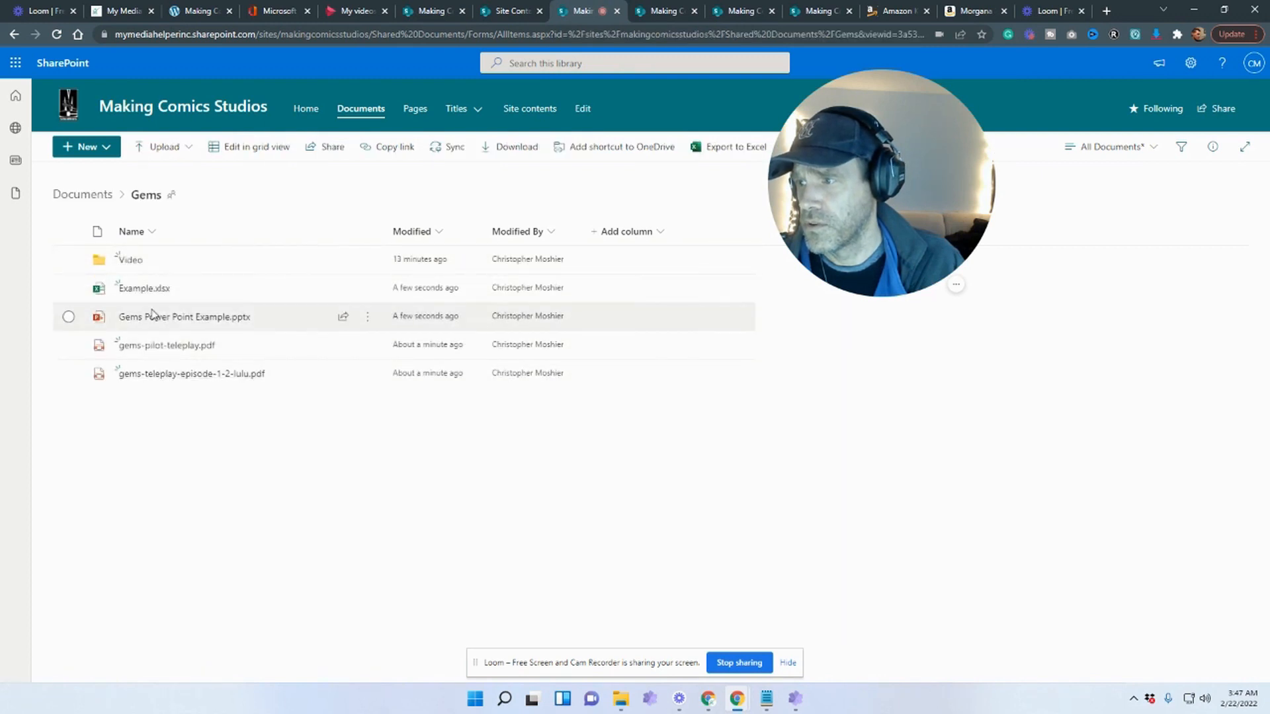
pyautogui.click(153, 323)
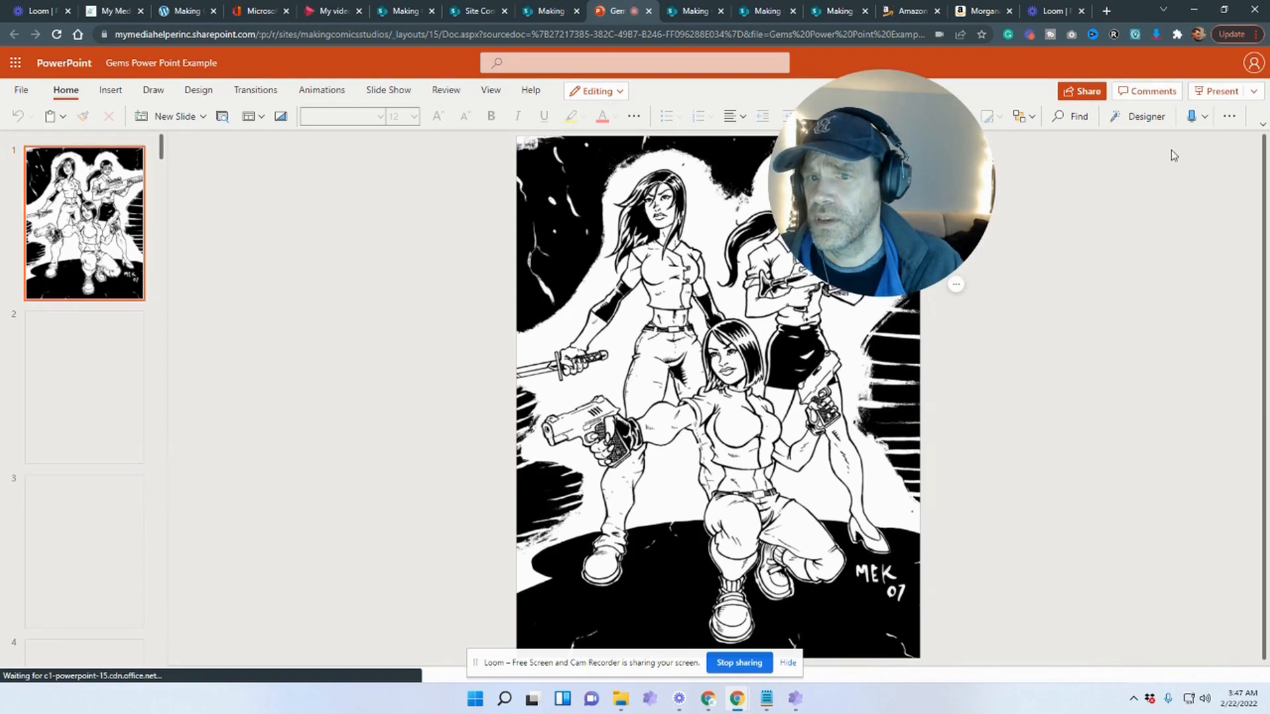
# Generate the presentation's embed code at 476 by 288 px, copy it, and hide the screen-sharing notice
pyautogui.moveTo(898, 180); pyautogui.dragTo(1143, 350)
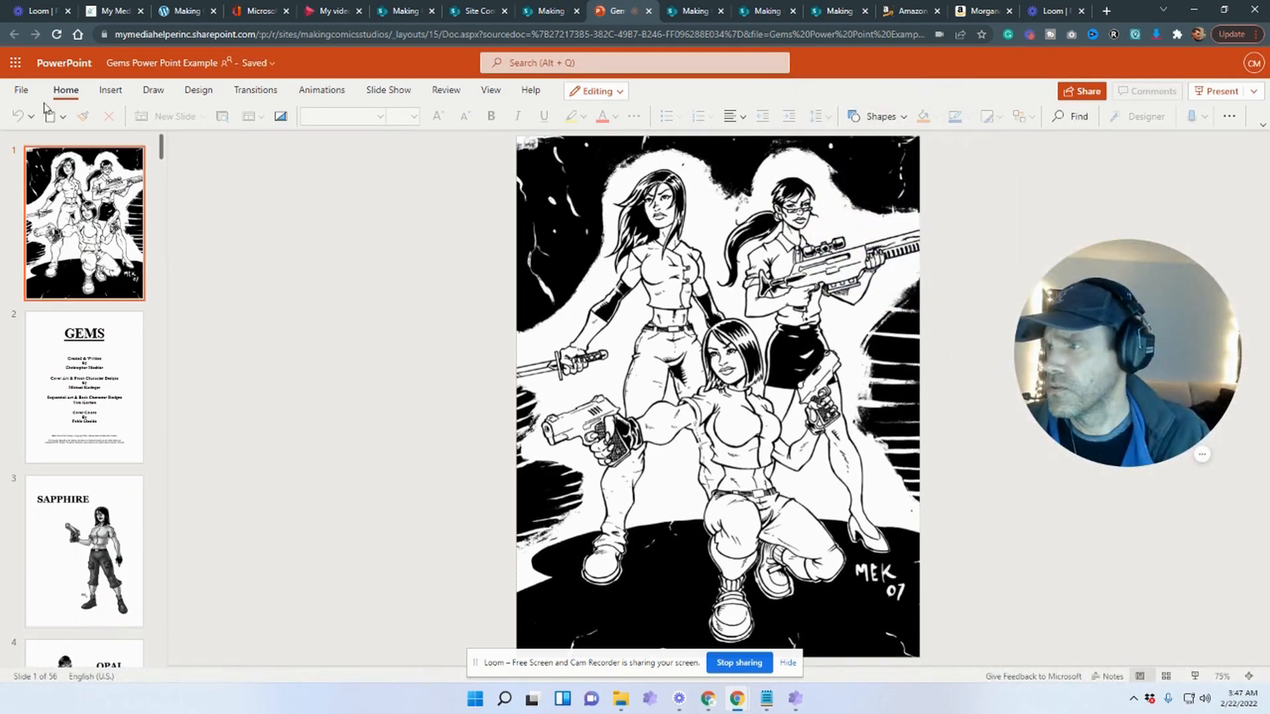
pyautogui.click(20, 90)
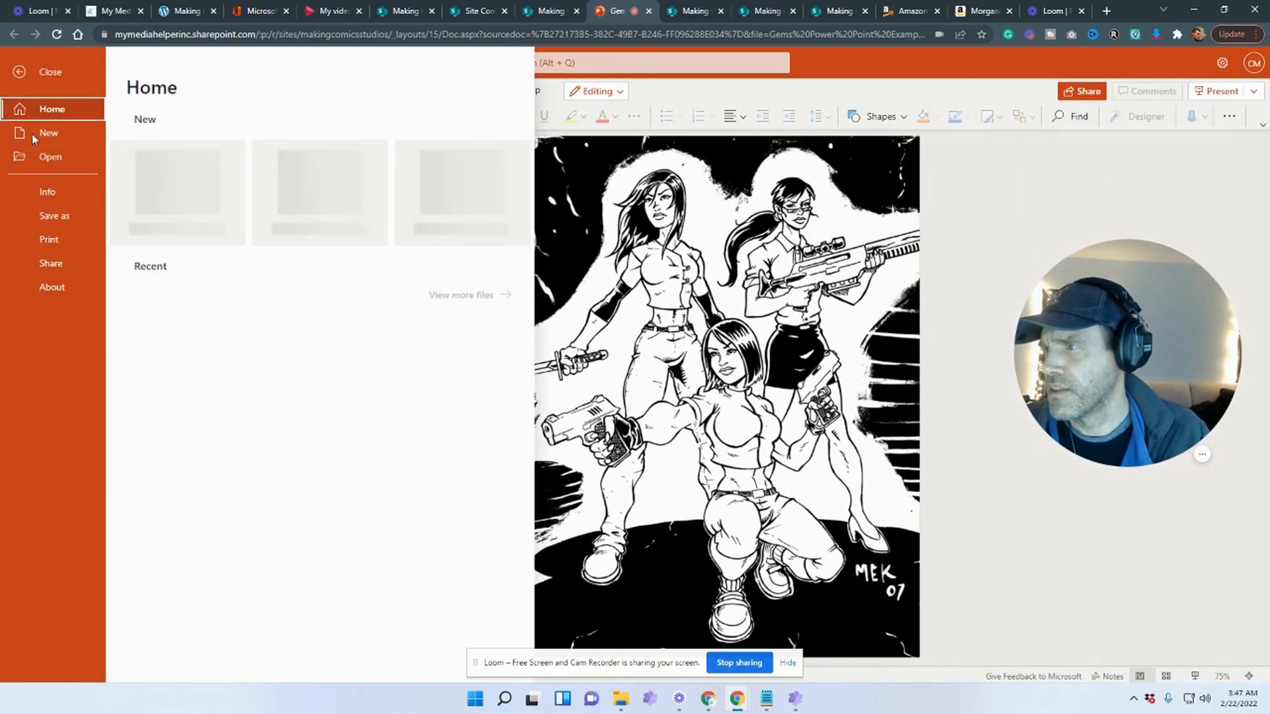
pyautogui.click(69, 264)
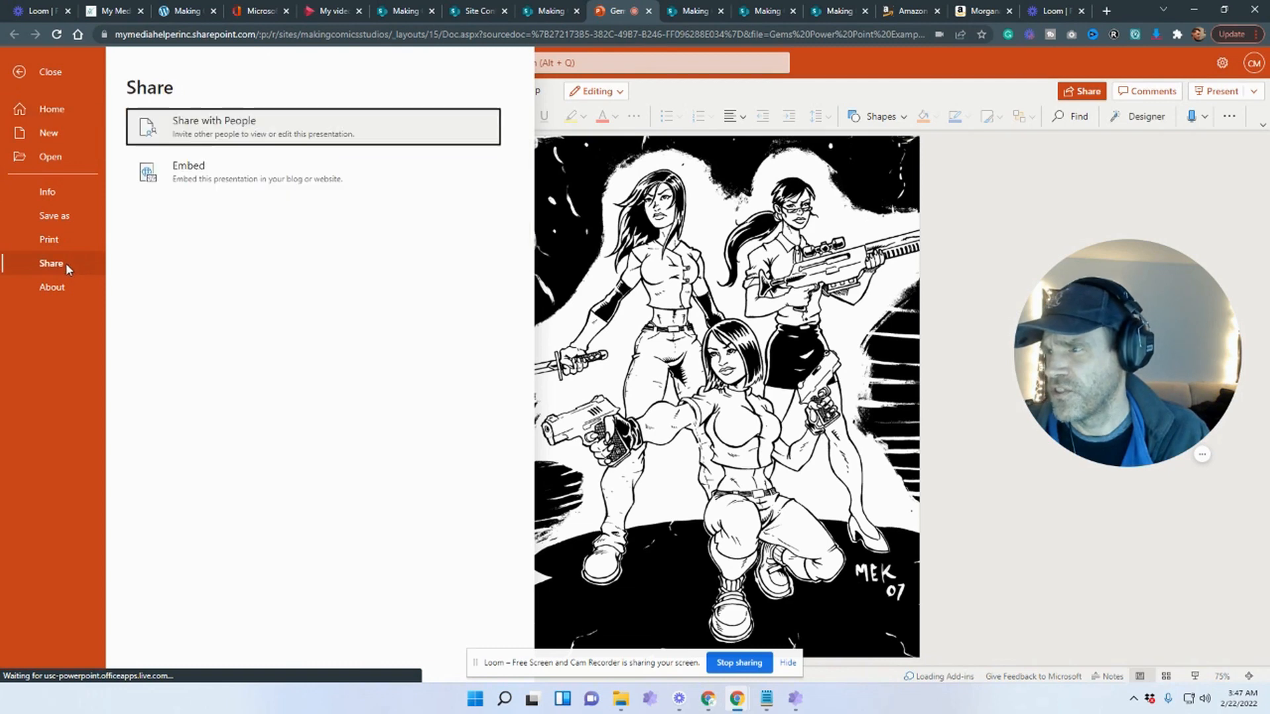
pyautogui.click(195, 173)
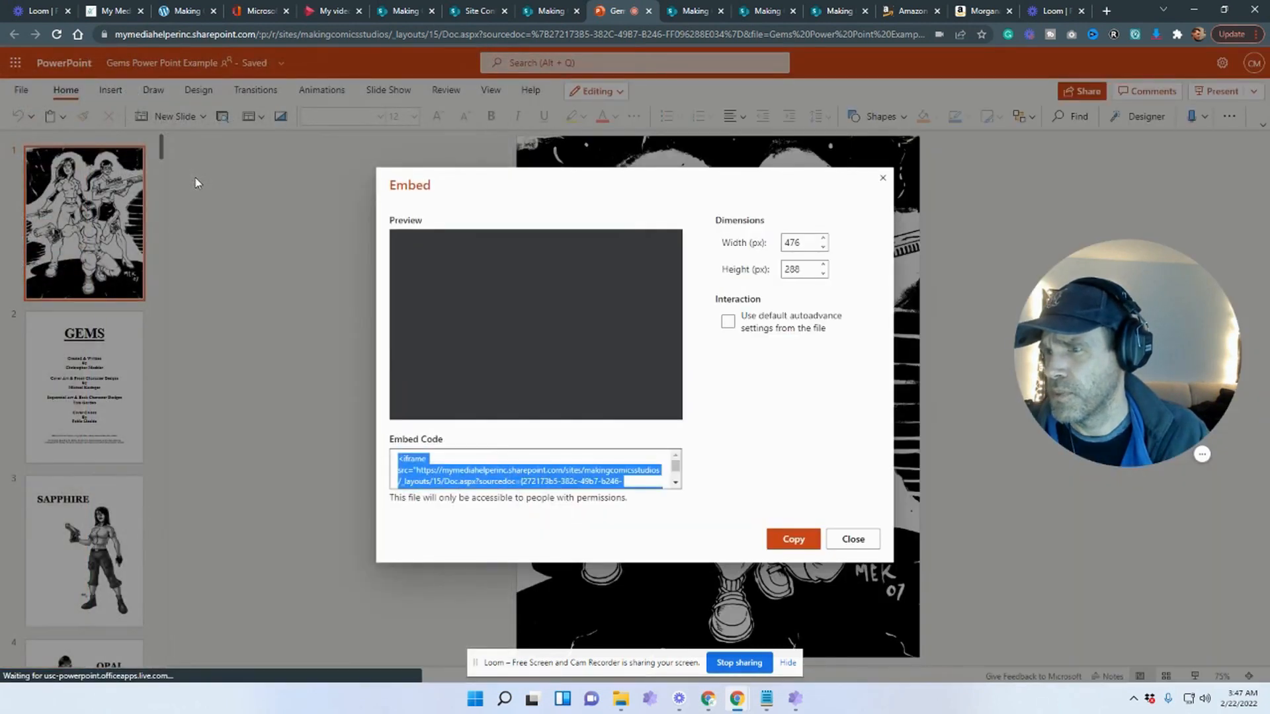
pyautogui.click(792, 539)
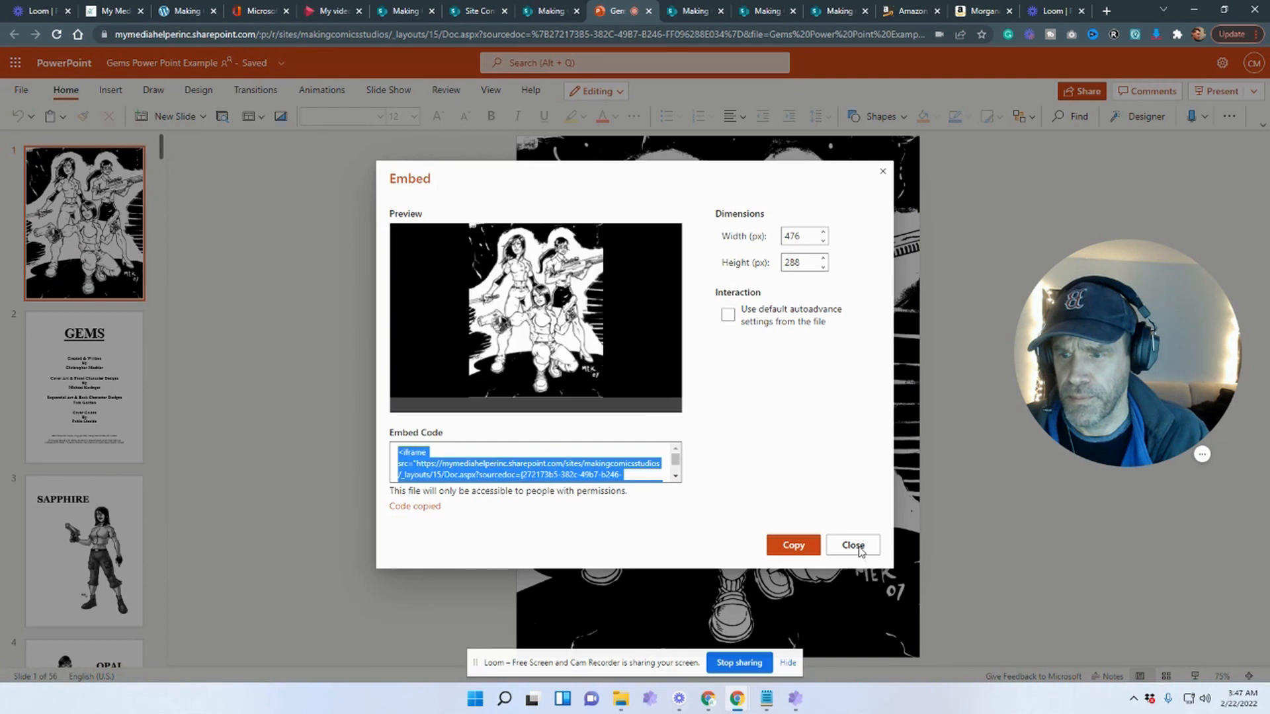
pyautogui.click(789, 665)
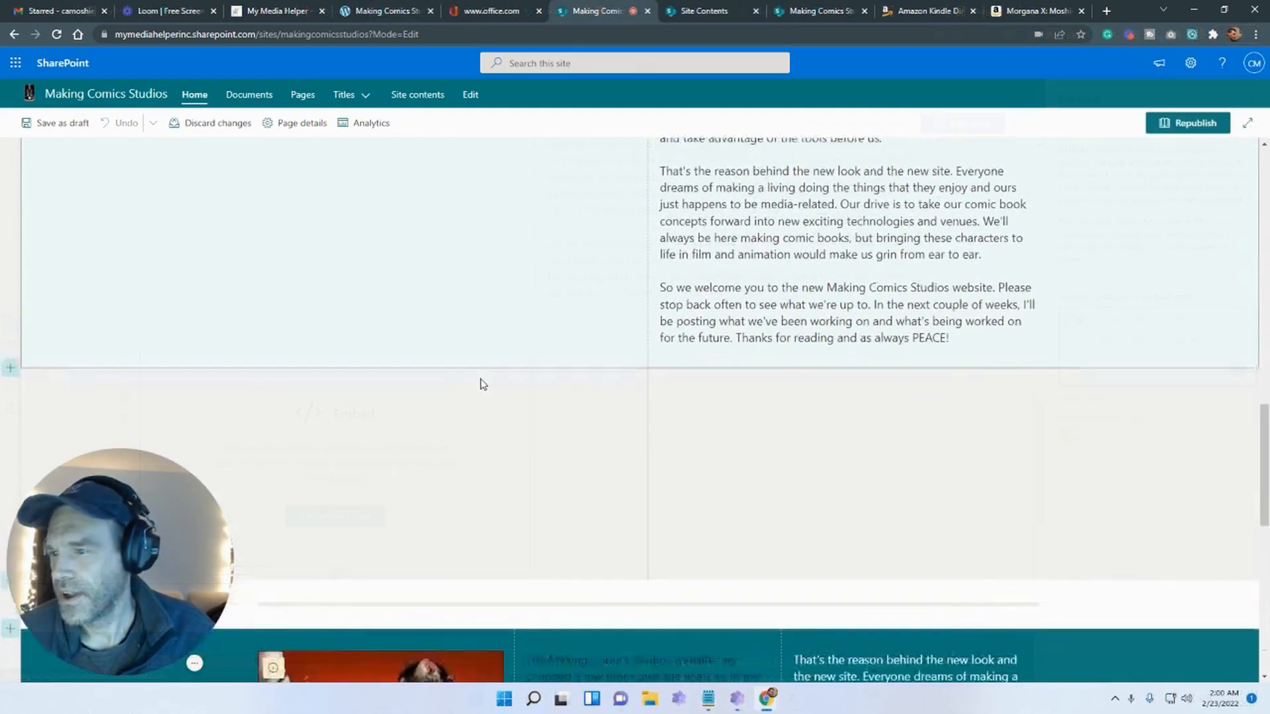
# Insert an Embed web part in the first column of the empty two-column section above the divider
pyautogui.scroll(-2, 482, 382)
pyautogui.click(447, 217)
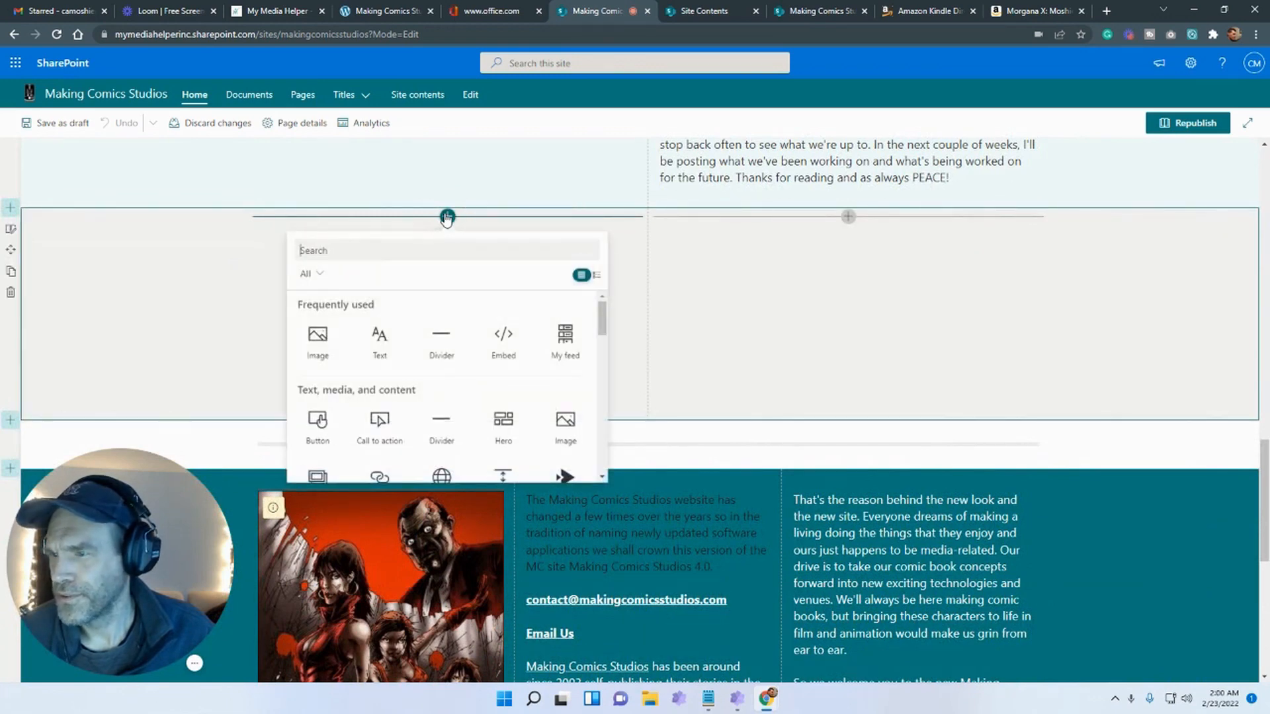
pyautogui.click(508, 362)
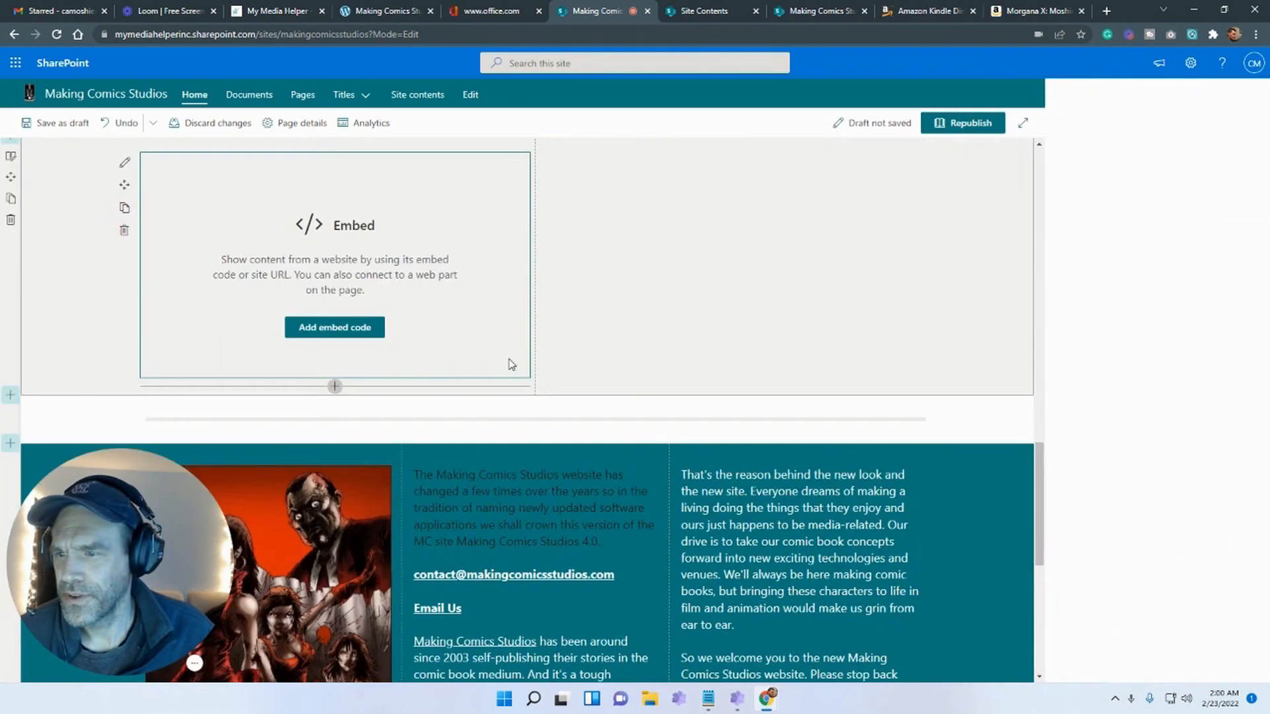
pyautogui.click(1095, 335)
pyautogui.rightClick(1102, 341)
pyautogui.click(1154, 443)
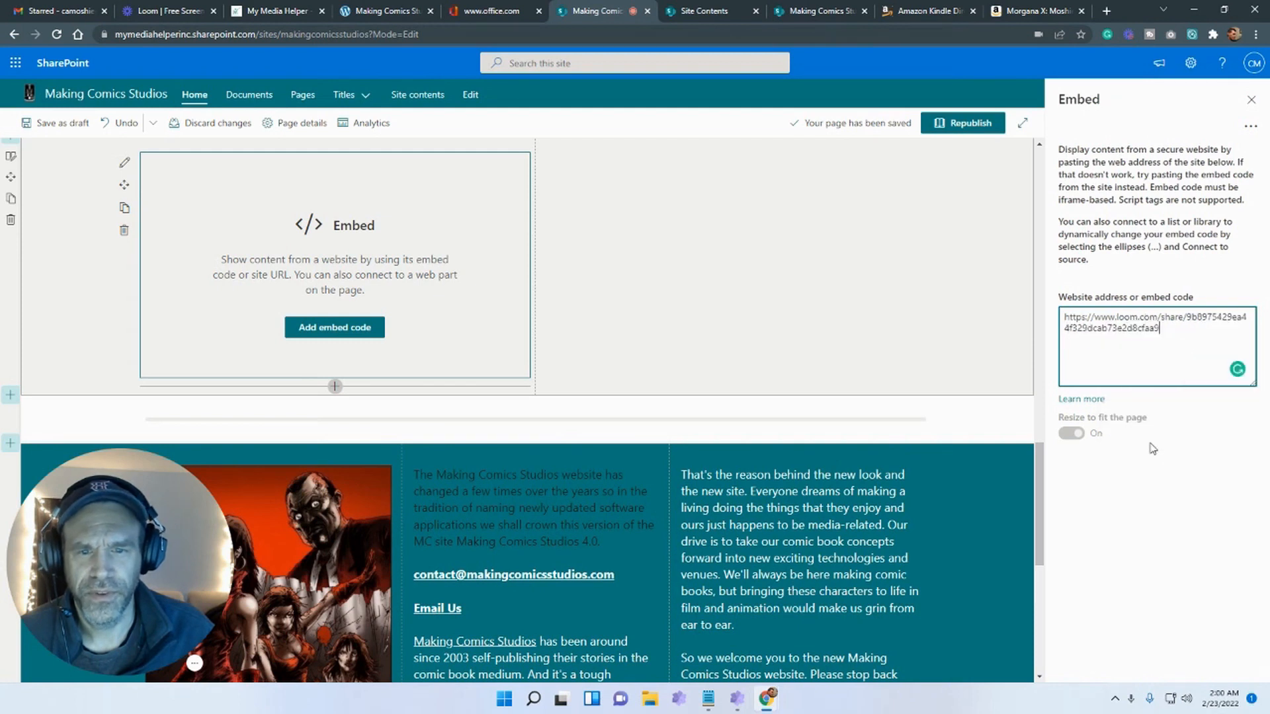
pyautogui.moveTo(1186, 346); pyautogui.dragTo(910, 331)
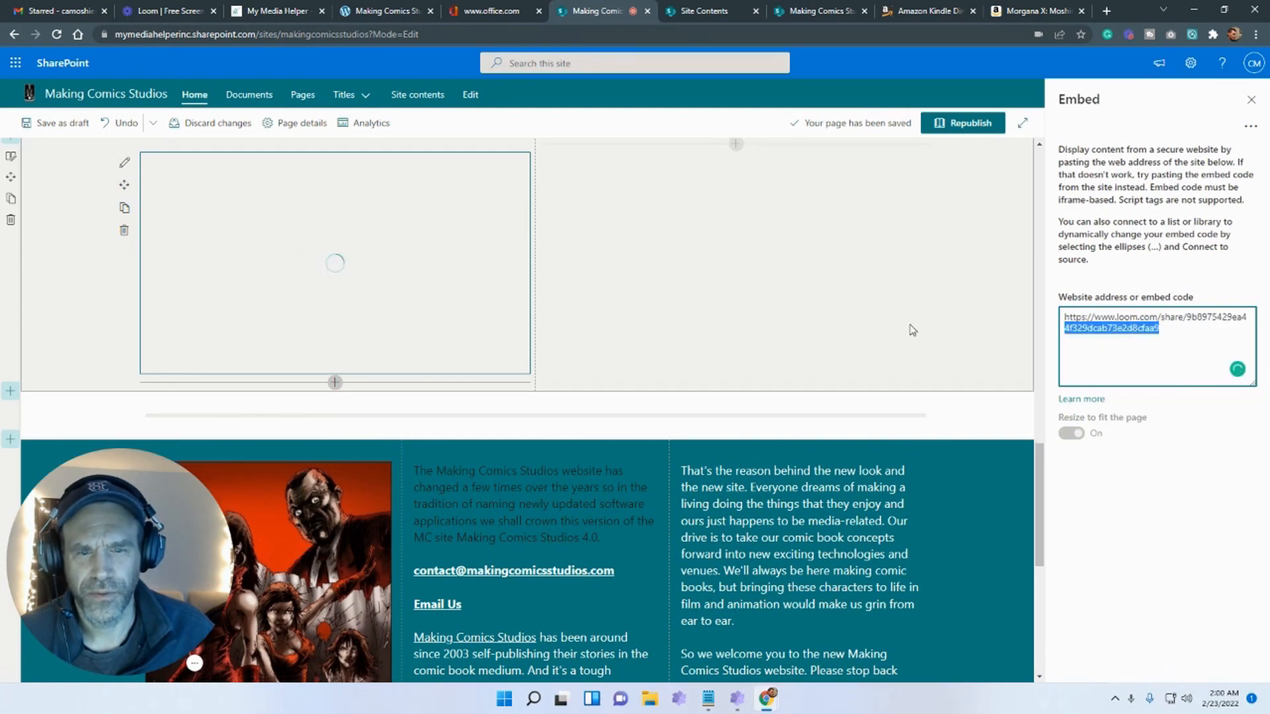
# Copy the complete presentation embed code from embed-code-001.txt in Notepad and return to the home page editor
pyautogui.click(708, 699)
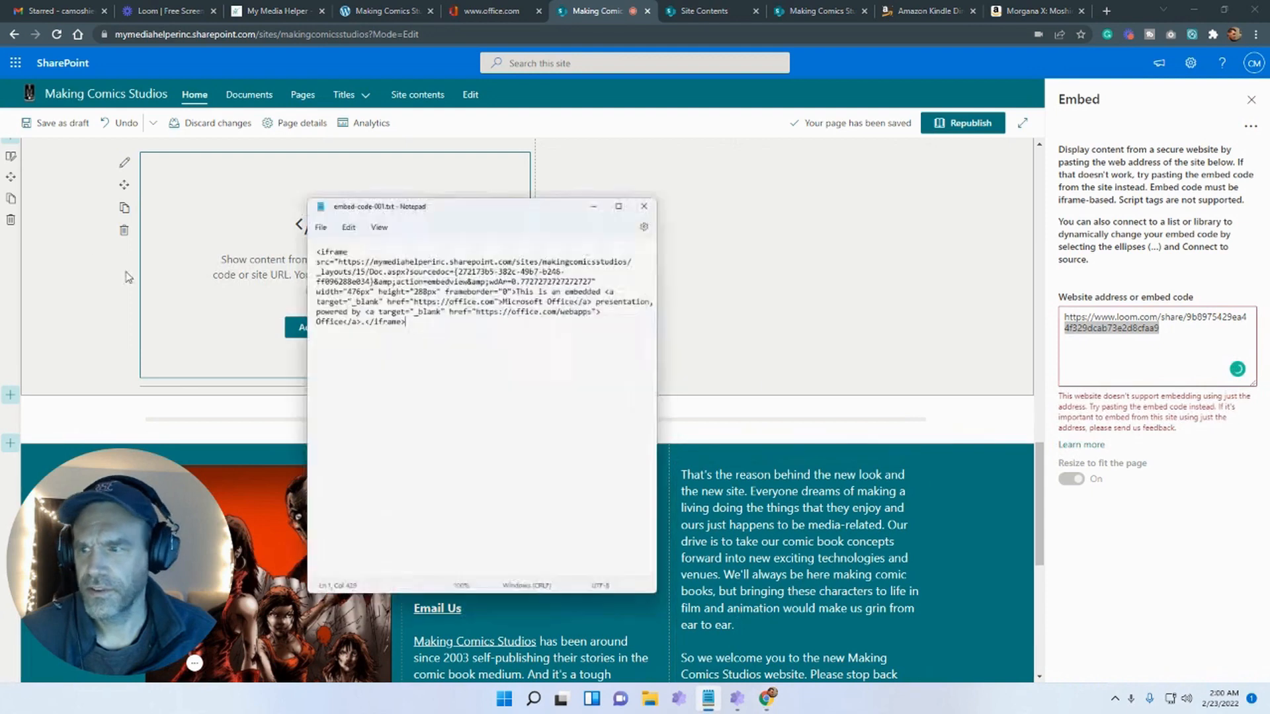
pyautogui.hotkey('ctrl', 'a')
pyautogui.rightClick(304, 232)
pyautogui.click(342, 292)
pyautogui.hotkey('alt', 'Tab')
# Replace the Loom link in the first column's Embed web part with the copied presentation embed code
pyautogui.click(1201, 332)
pyautogui.hotkey('ctrl', 'a')
pyautogui.rightClick(1118, 331)
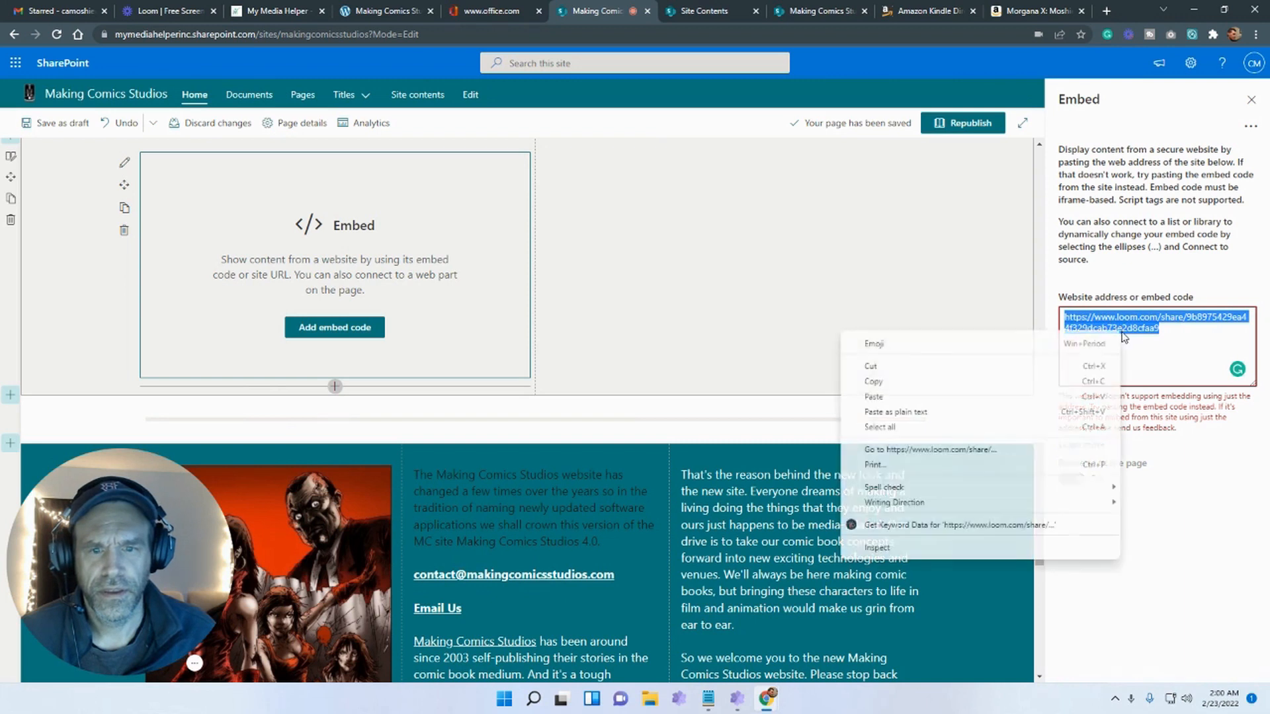
pyautogui.click(985, 396)
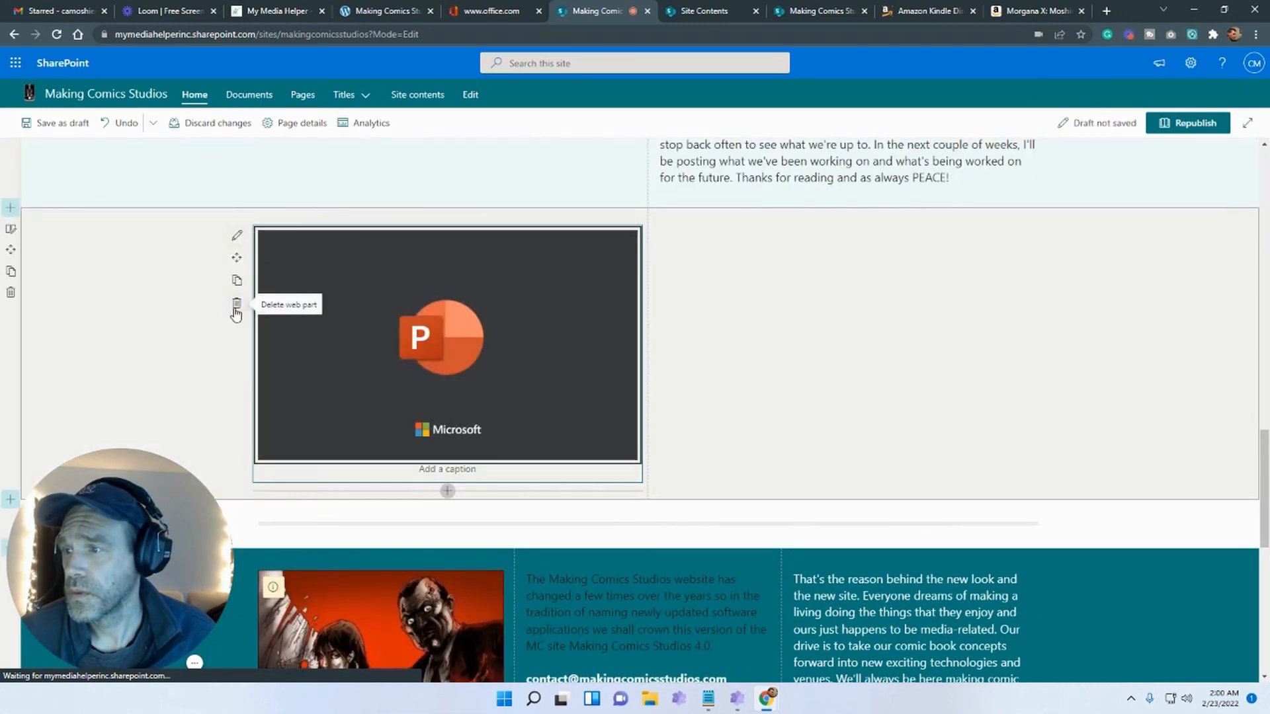
# Delete the first column's Embed web part and insert a new one holding the copied presentation embed code
pyautogui.click(238, 309)
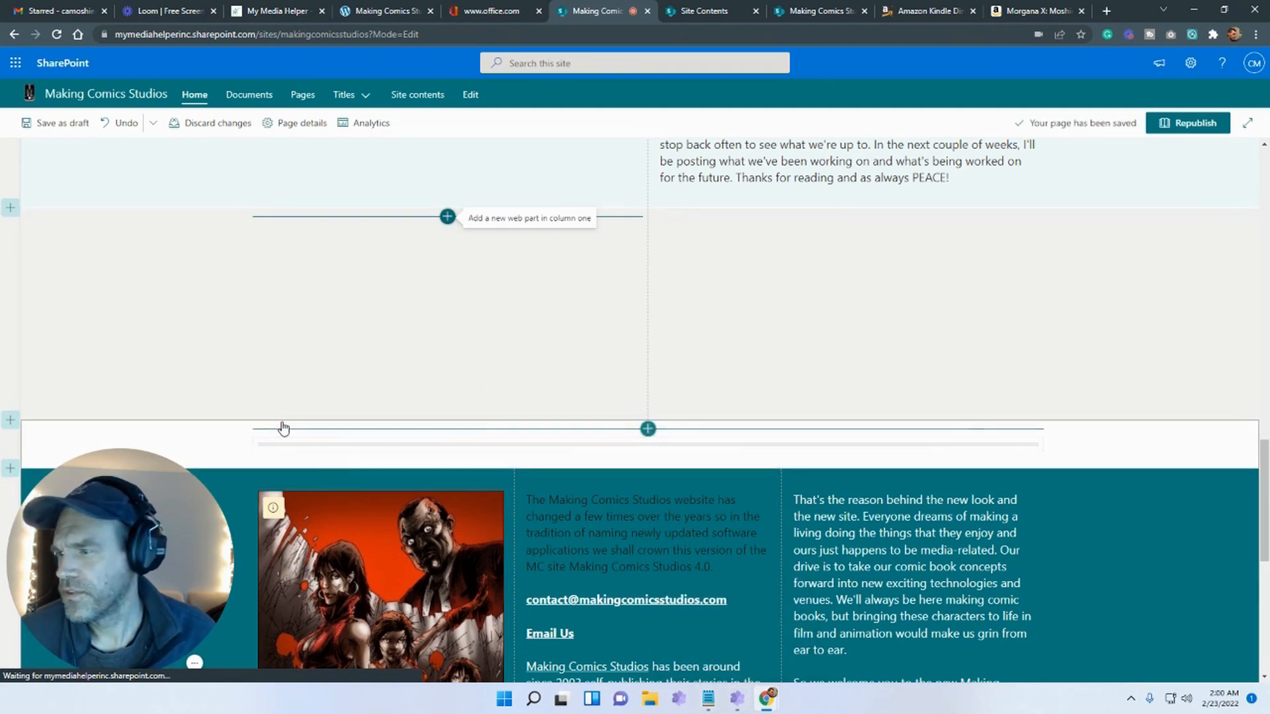
pyautogui.click(447, 217)
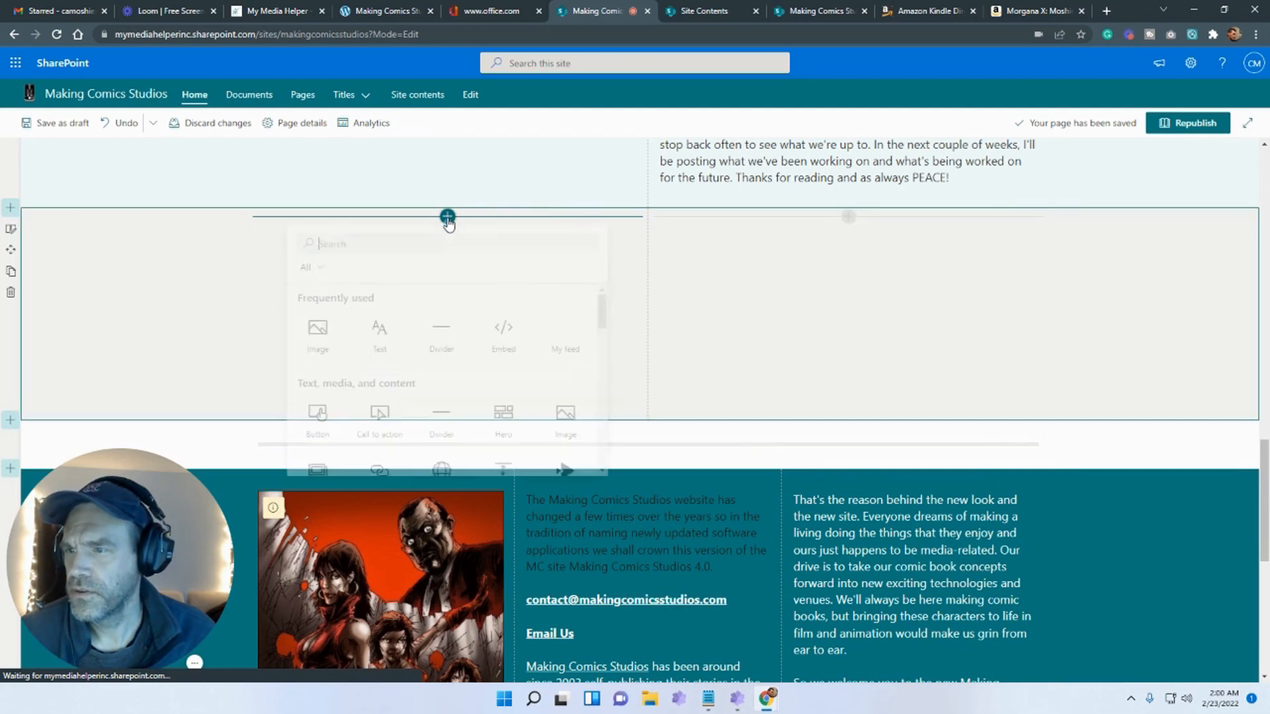
pyautogui.scroll(-1, 371, 418)
pyautogui.scroll(1, 463, 370)
pyautogui.click(503, 337)
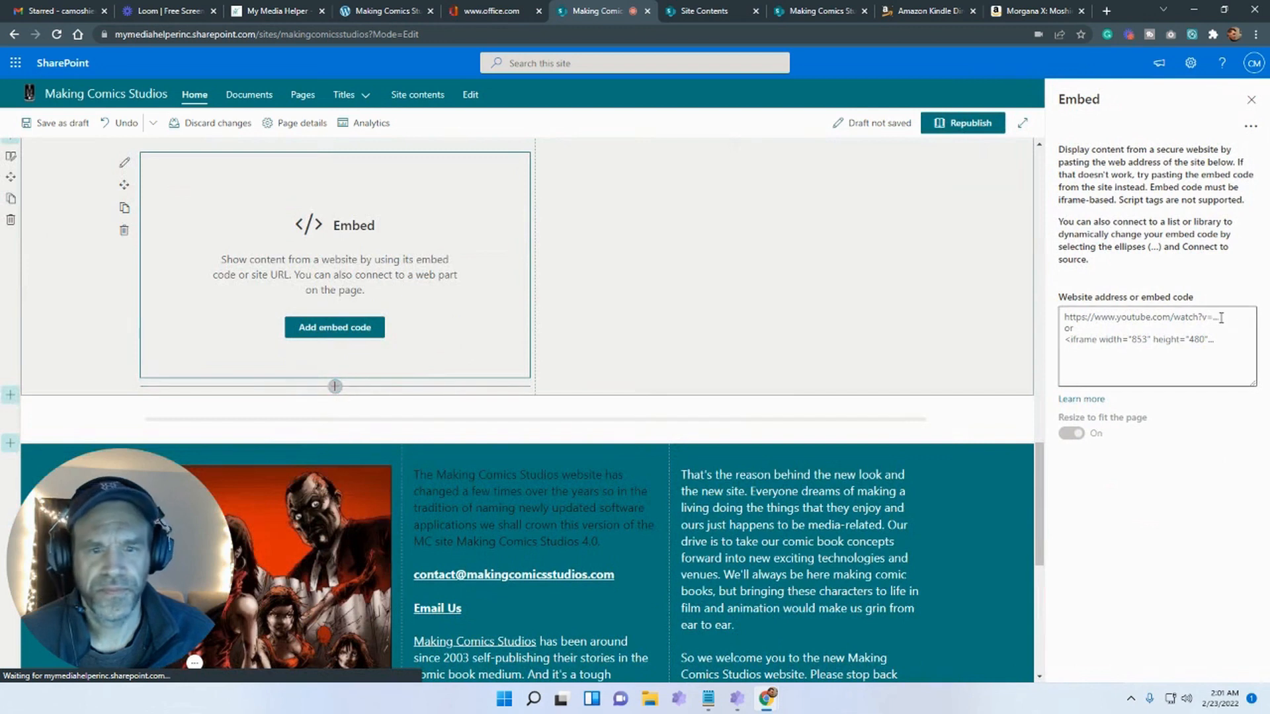
pyautogui.rightClick(1156, 325)
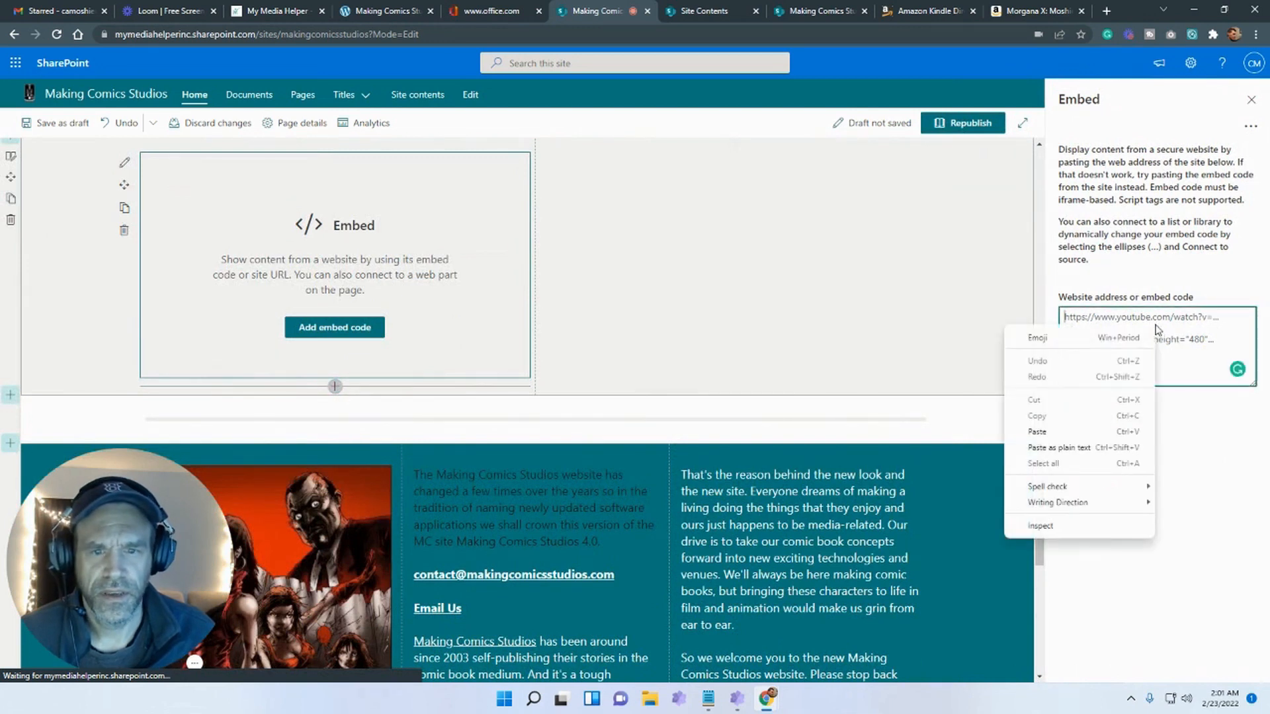
pyautogui.click(1039, 433)
pyautogui.click(1159, 504)
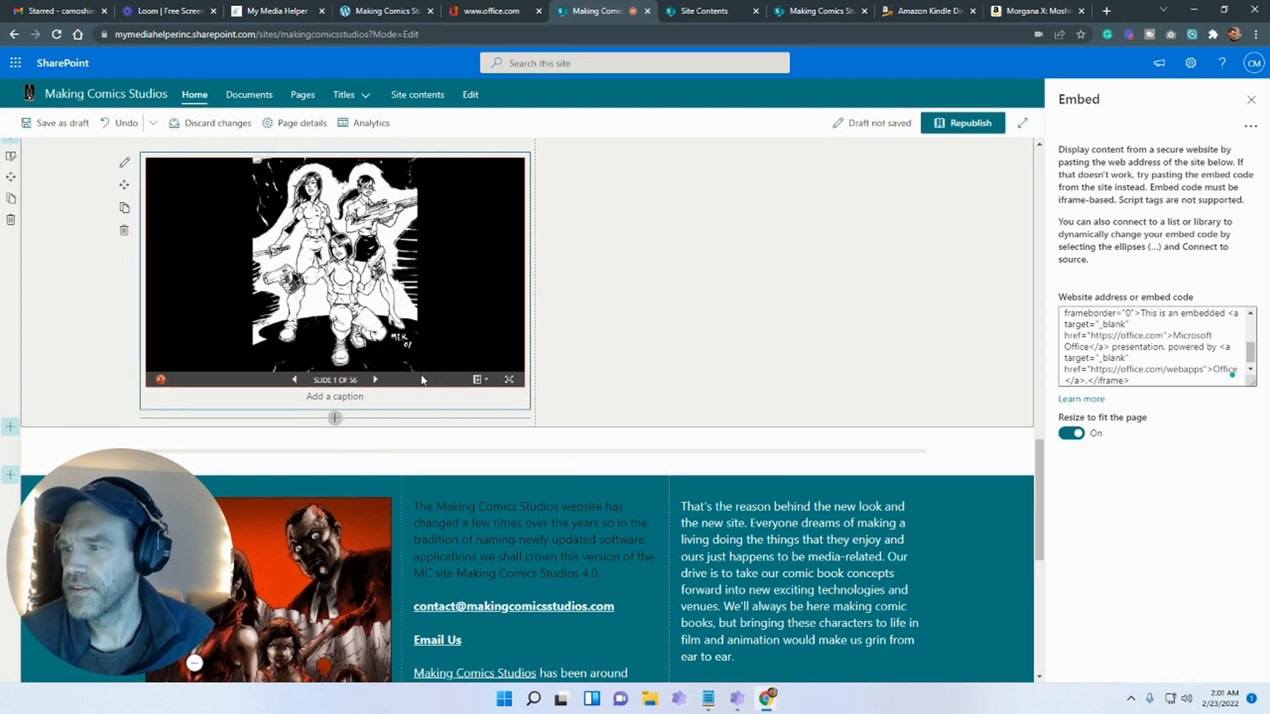
# Compare the embedded presentation with Resize to fit the page off and on, and page forward through its slides to slide 17
pyautogui.click(1076, 438)
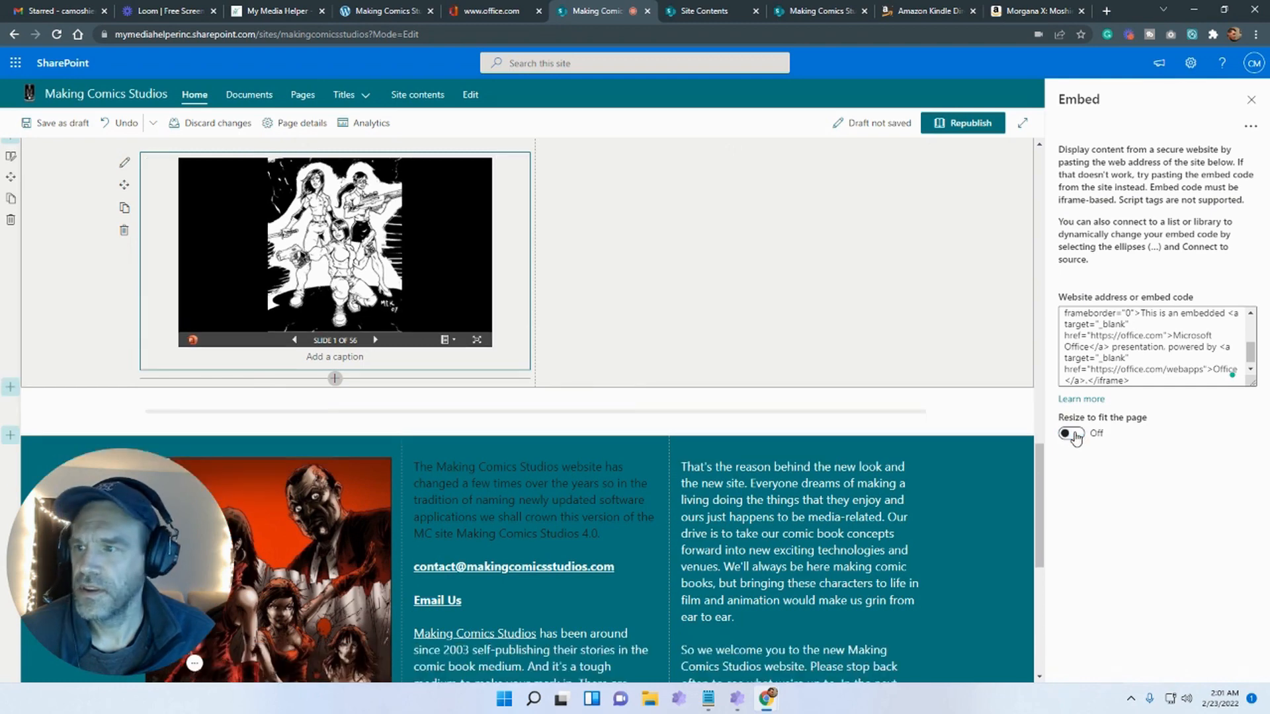
pyautogui.click(1075, 436)
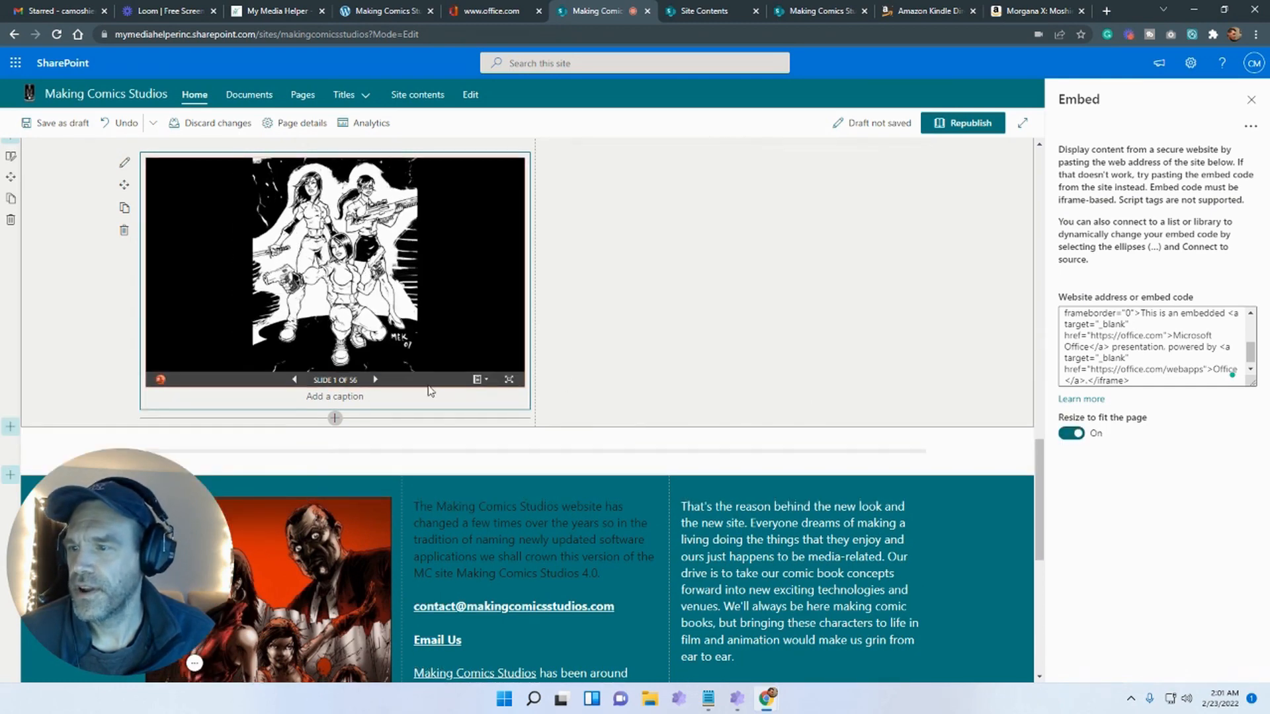
pyautogui.click(376, 381)
pyautogui.click(375, 381)
pyautogui.click(376, 381)
pyautogui.click(376, 381)
pyautogui.click(375, 380)
pyautogui.click(376, 381)
pyautogui.click(376, 381)
pyautogui.click(375, 381)
pyautogui.click(375, 381)
pyautogui.click(375, 381)
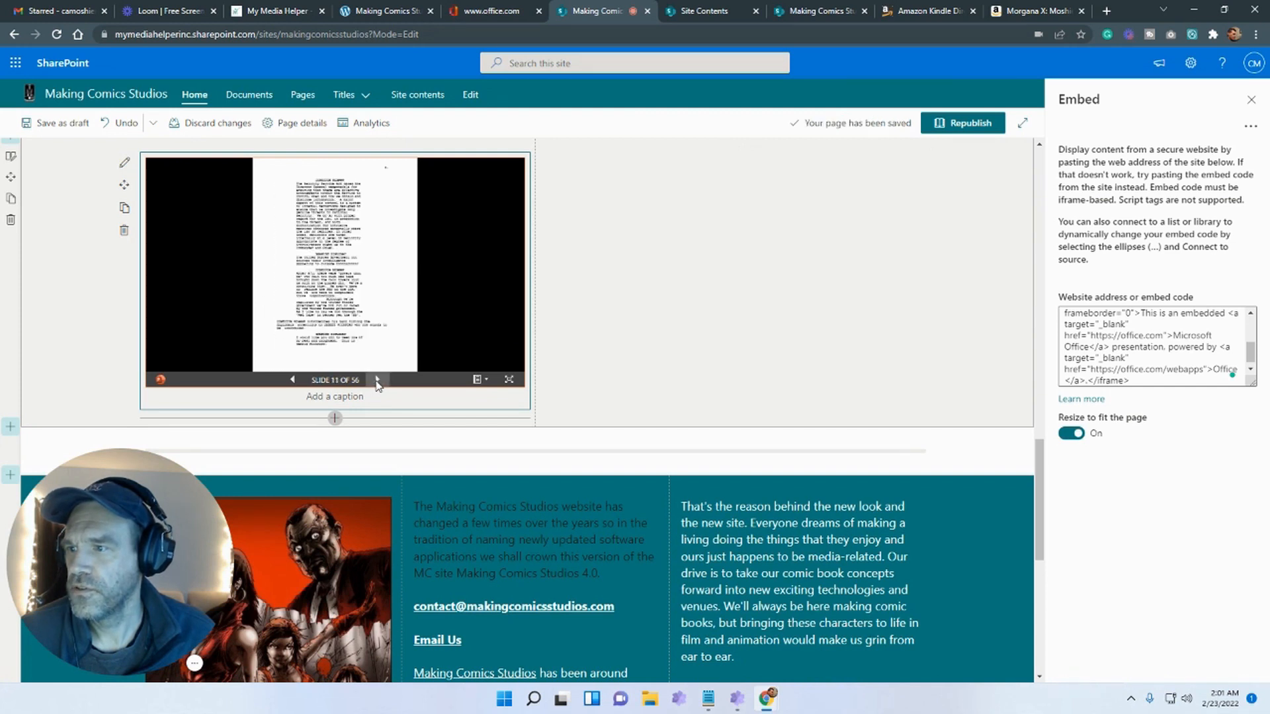
pyautogui.click(375, 381)
pyautogui.click(375, 380)
pyautogui.click(376, 381)
pyautogui.click(376, 381)
pyautogui.click(376, 381)
pyautogui.click(375, 381)
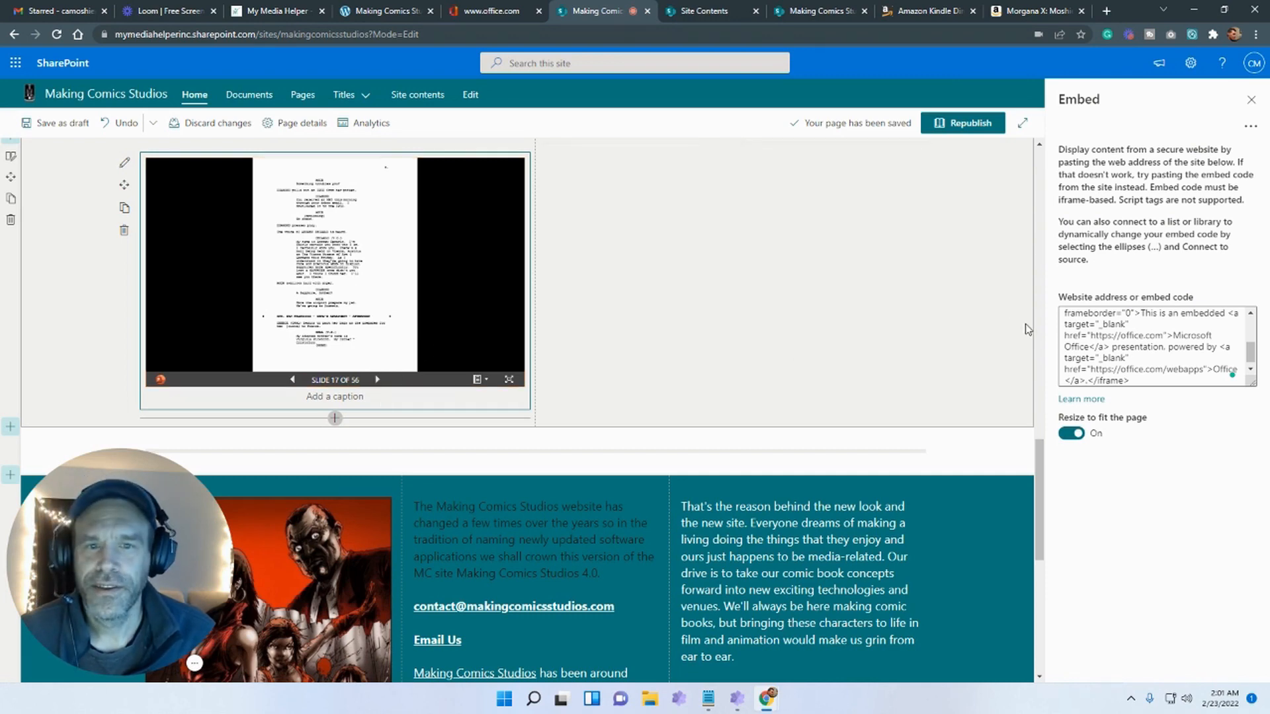
# Save the home page as a draft and open Example.xlsx from the Gems folder of the Documents library
pyautogui.click(55, 123)
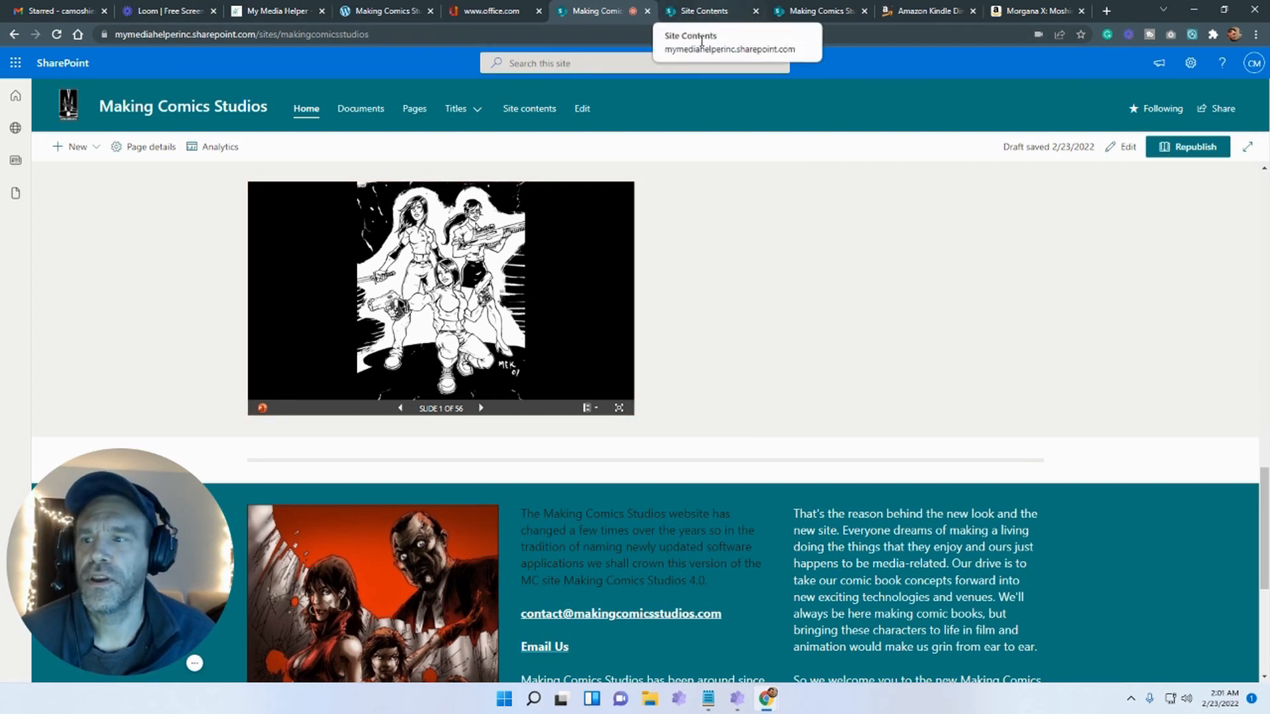
pyautogui.click(722, 12)
pyautogui.click(810, 12)
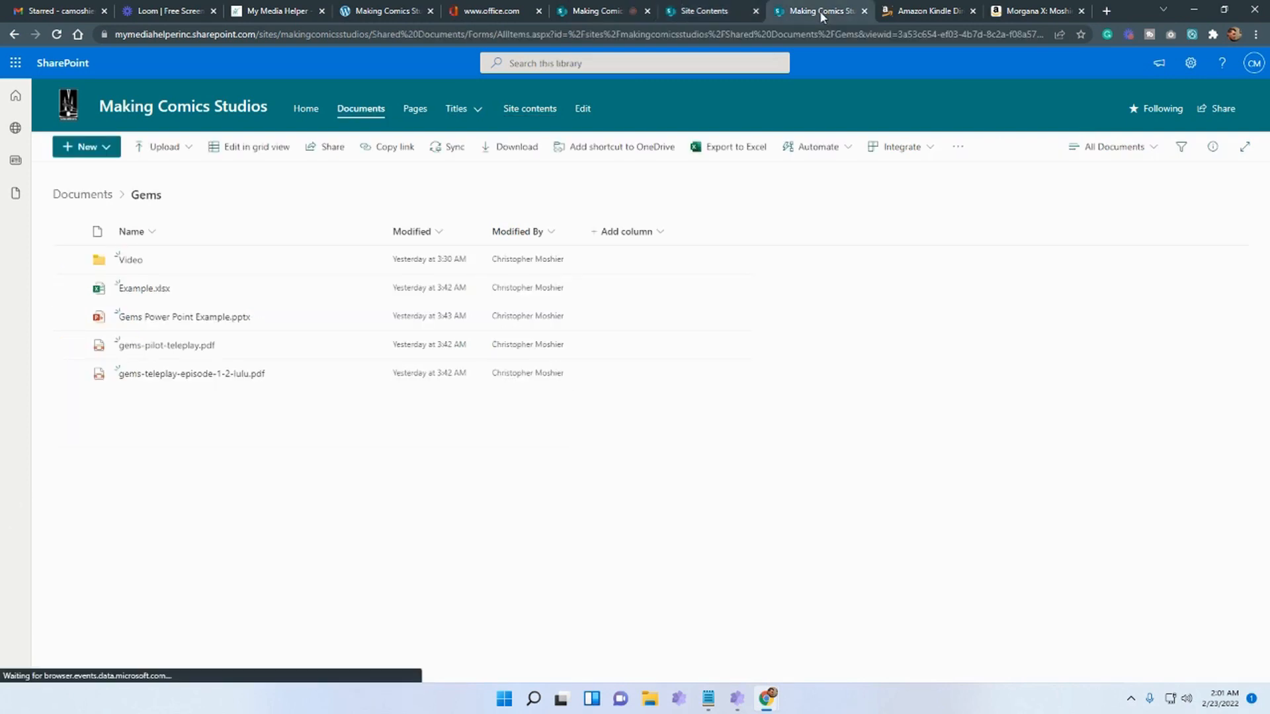
pyautogui.click(156, 291)
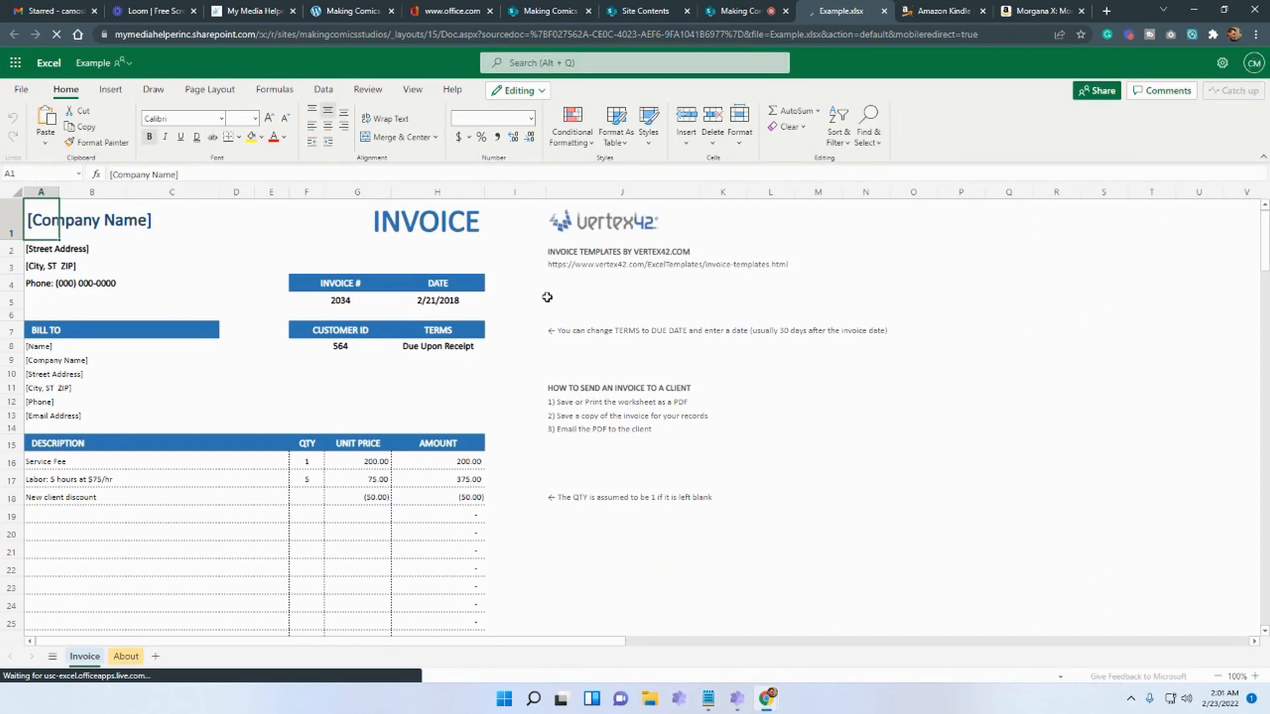
# Generate the embed code for the entire Example.xlsx workbook and copy it
pyautogui.click(21, 89)
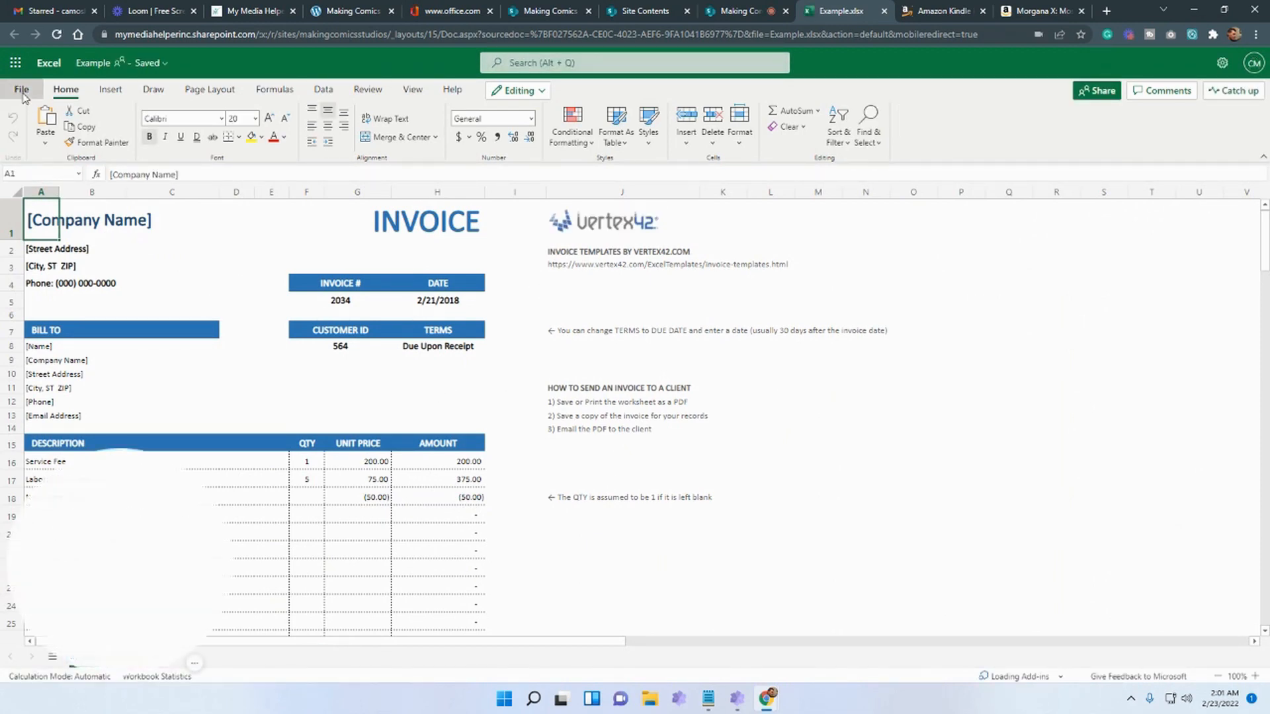
pyautogui.click(51, 263)
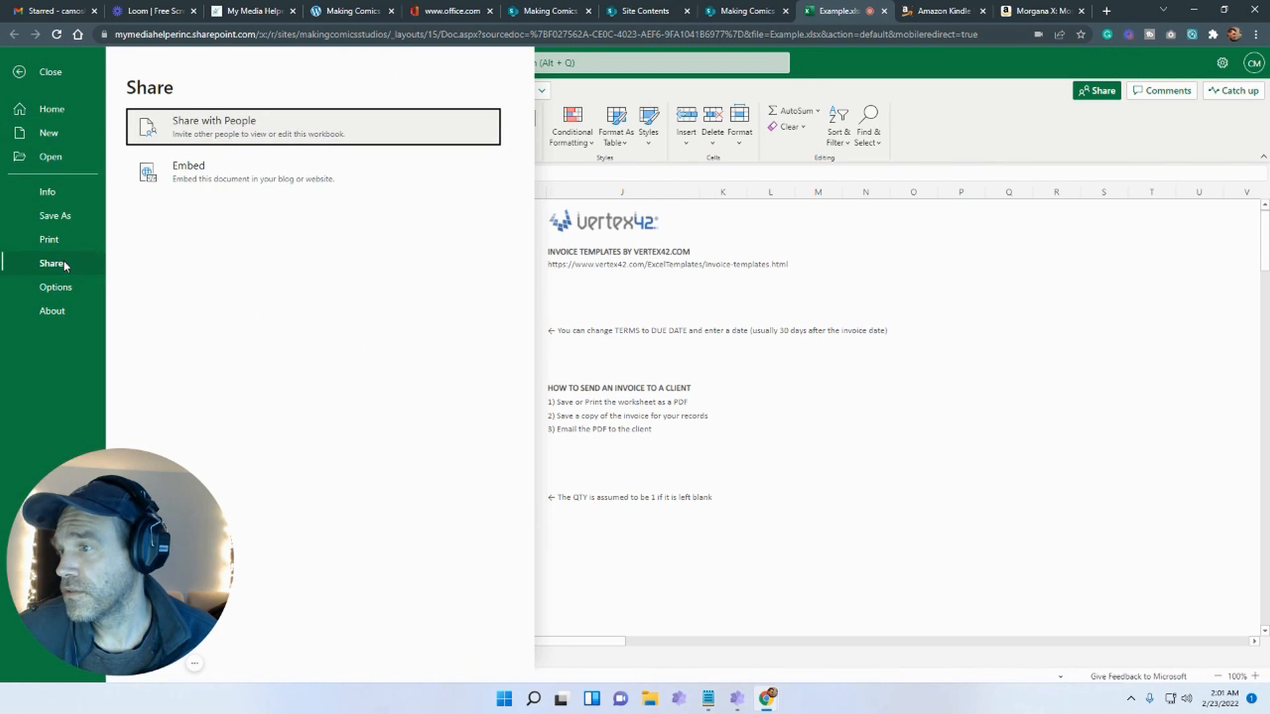
pyautogui.click(191, 173)
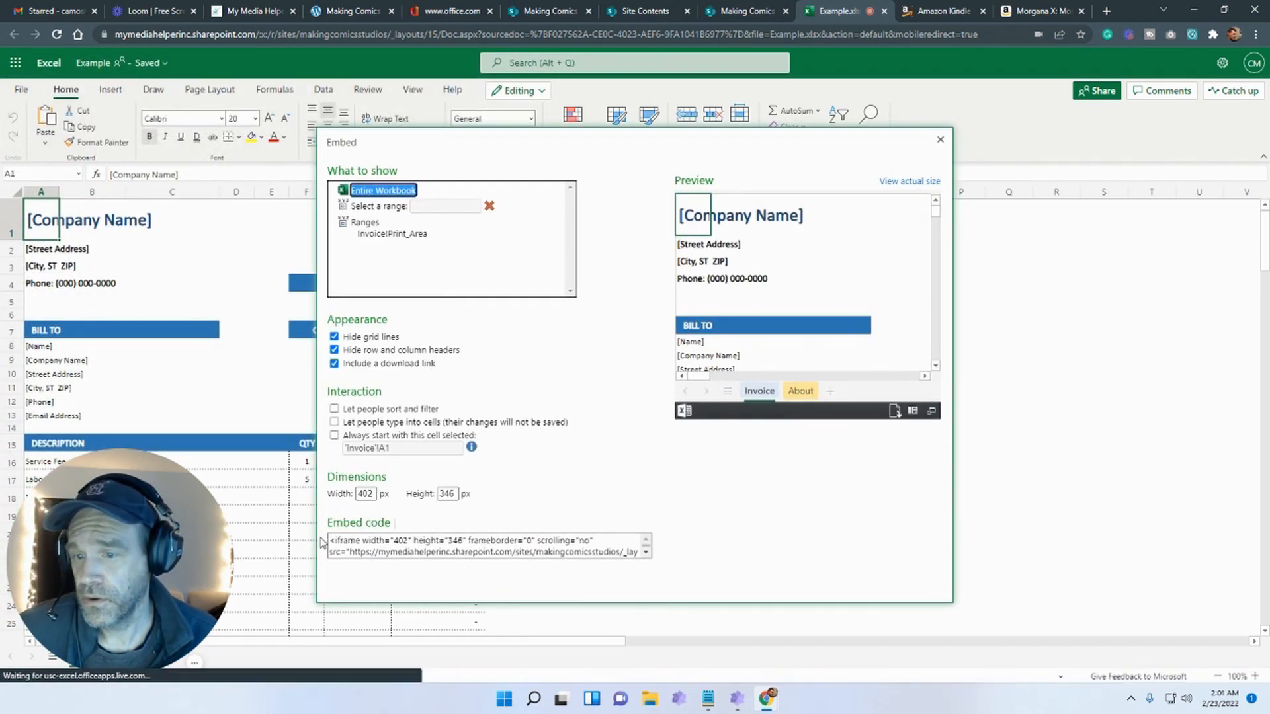
pyautogui.click(342, 544)
pyautogui.rightClick(351, 544)
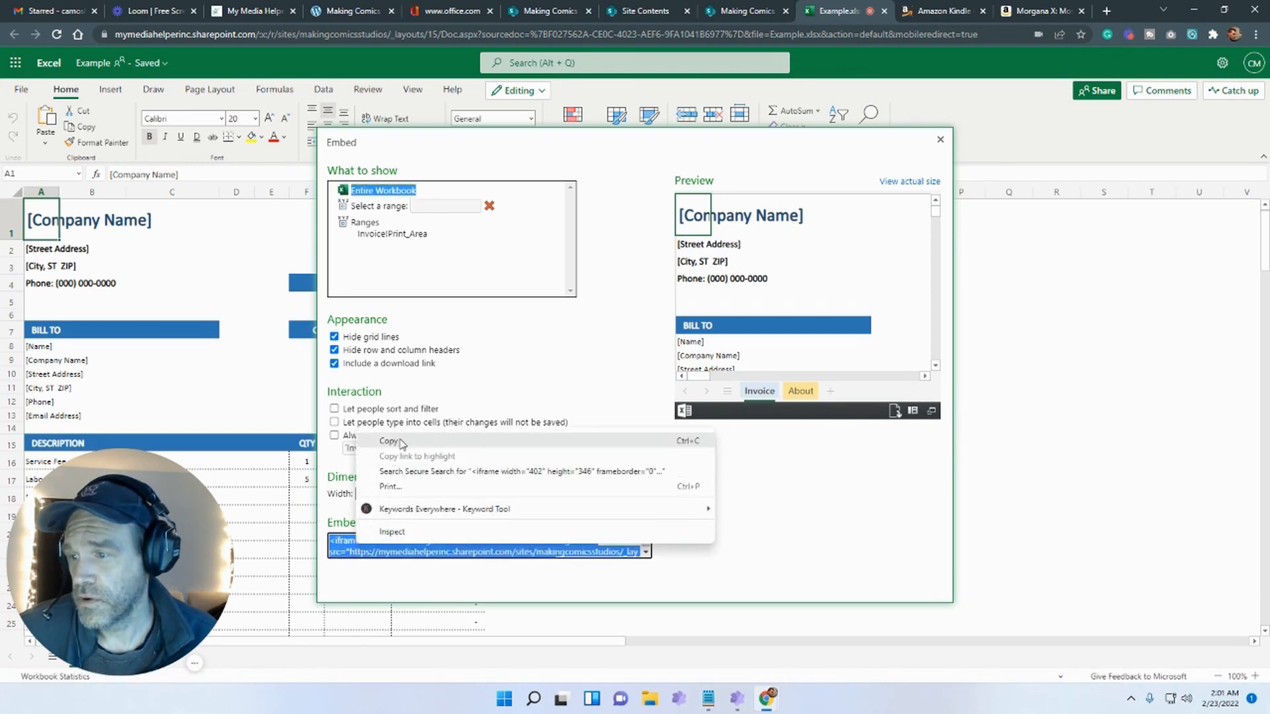
pyautogui.click(391, 441)
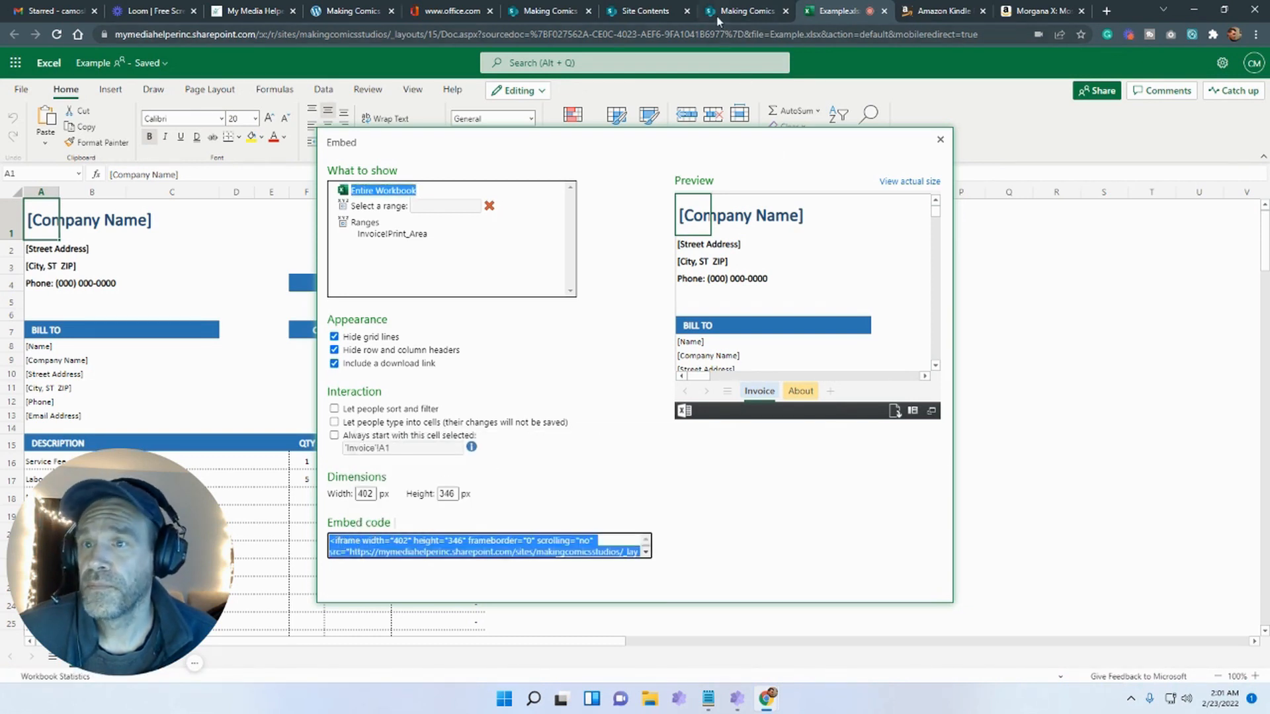
# Add an Embed web part to the second column beside the presentation on the home page and paste the workbook's embed code
pyautogui.click(547, 11)
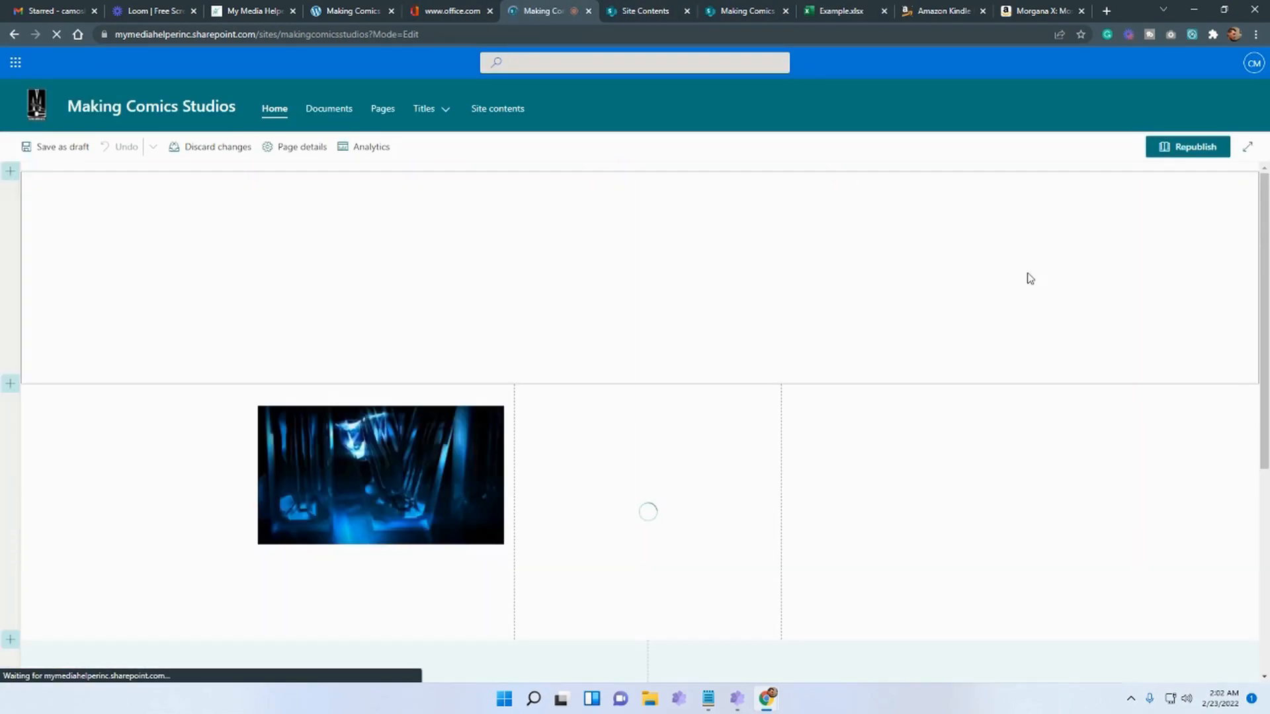
pyautogui.scroll(-5, 723, 453)
pyautogui.scroll(-5, 723, 452)
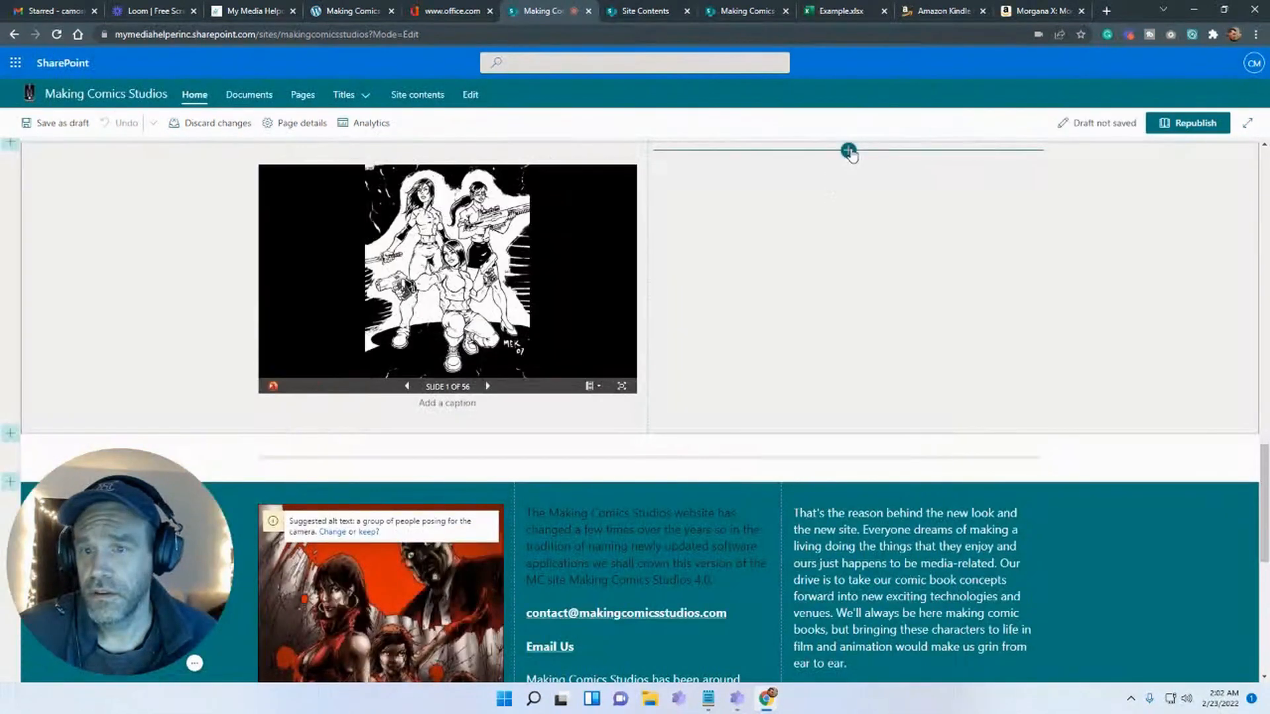
pyautogui.click(848, 151)
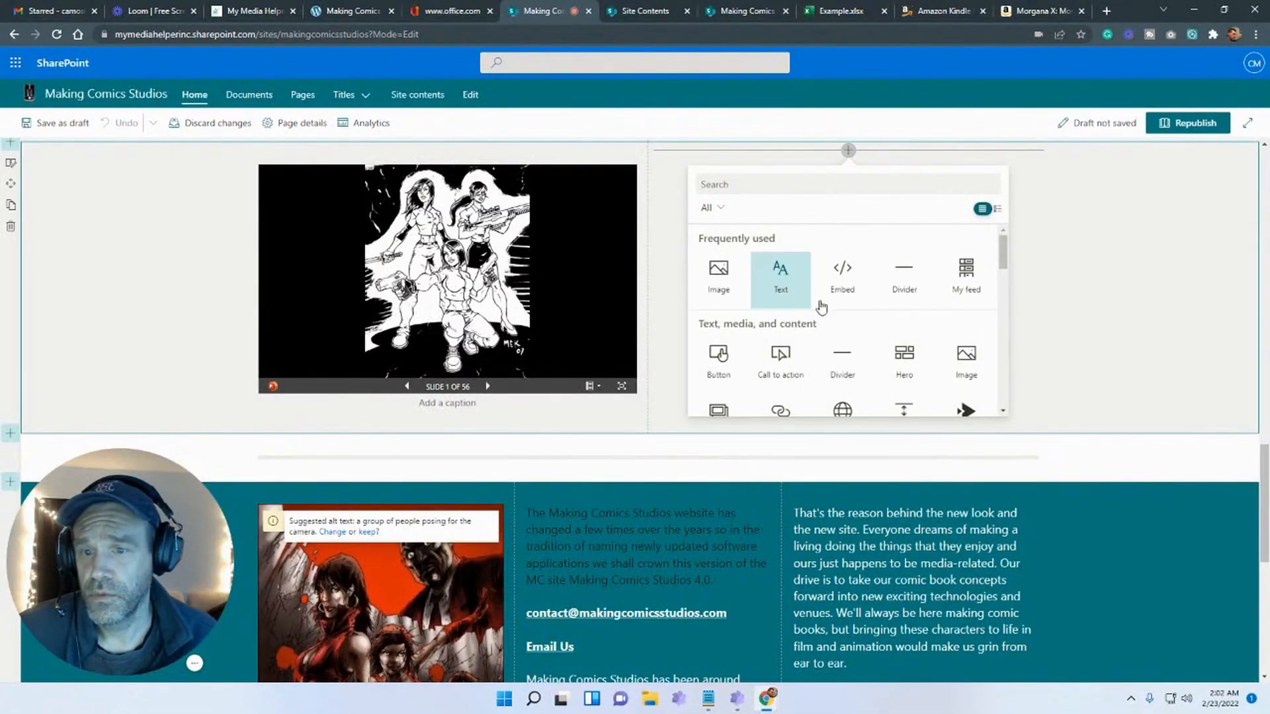
pyautogui.click(846, 304)
pyautogui.rightClick(1139, 338)
pyautogui.click(1022, 439)
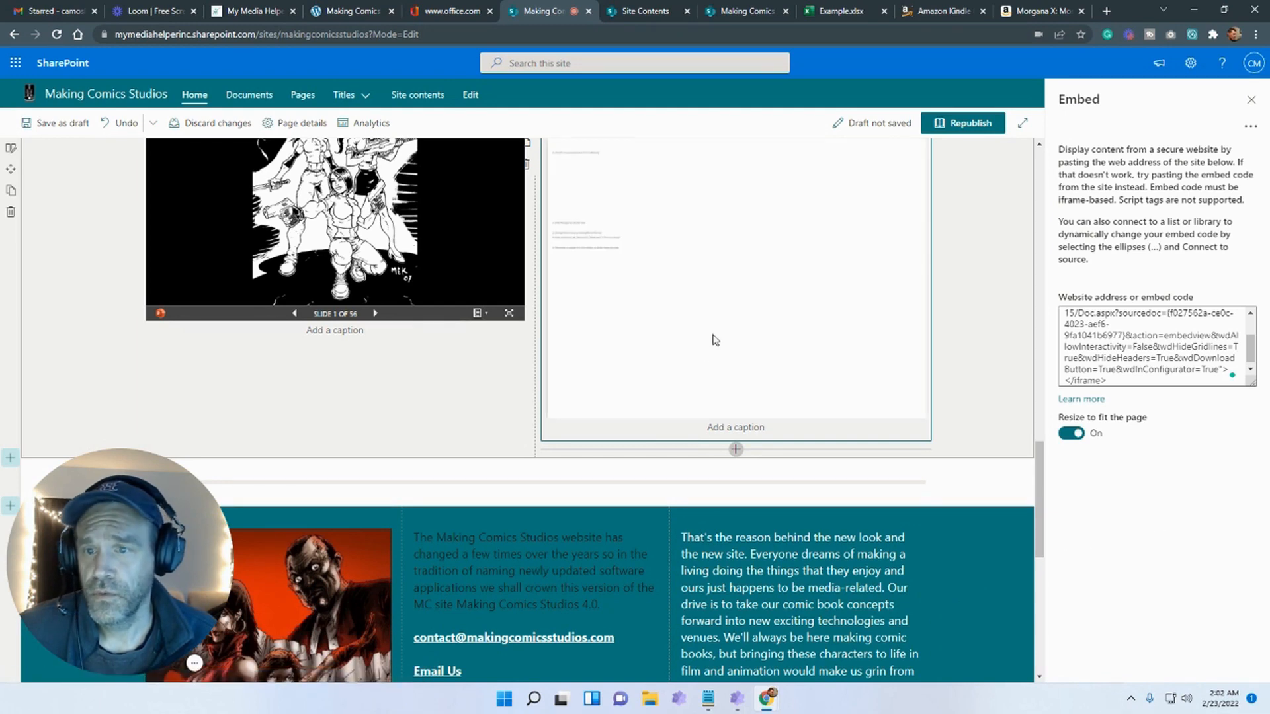
# Change the layout of the section holding the presentation and workbook to three columns
pyautogui.scroll(4, 806, 438)
pyautogui.scroll(-3, 807, 439)
pyautogui.scroll(-5, 754, 489)
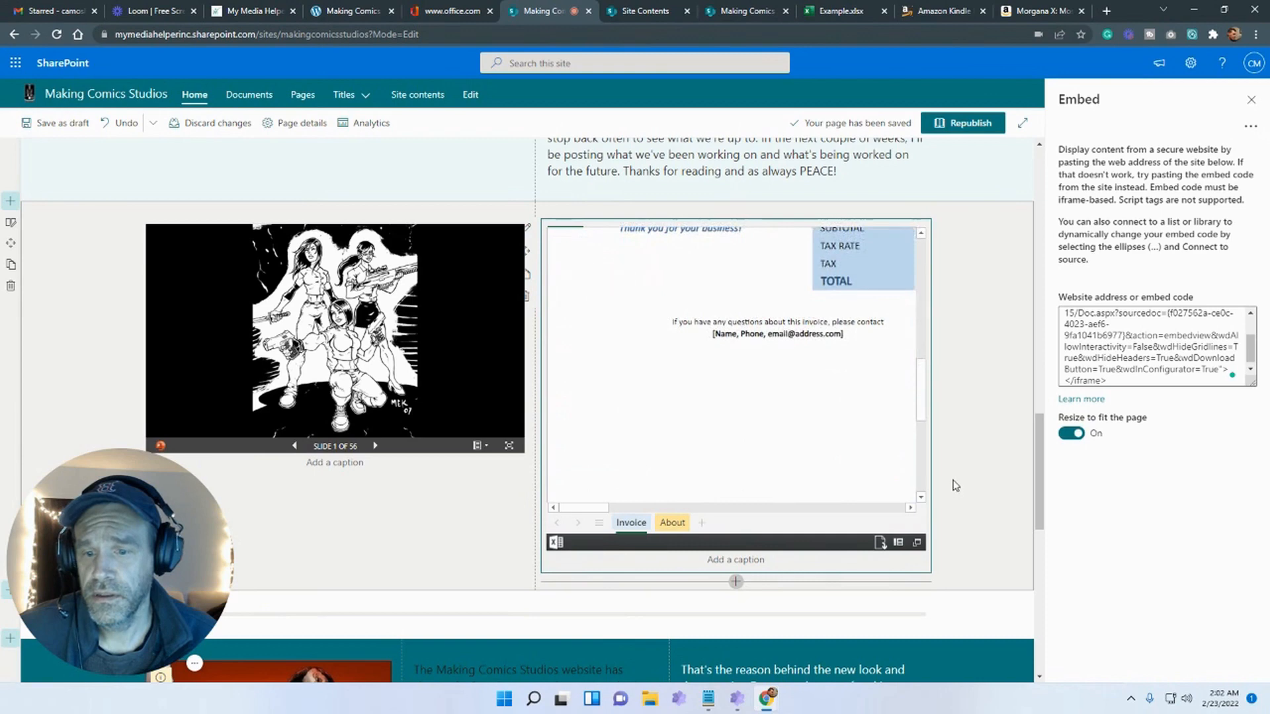
pyautogui.scroll(-3, 950, 474)
pyautogui.scroll(4, 951, 473)
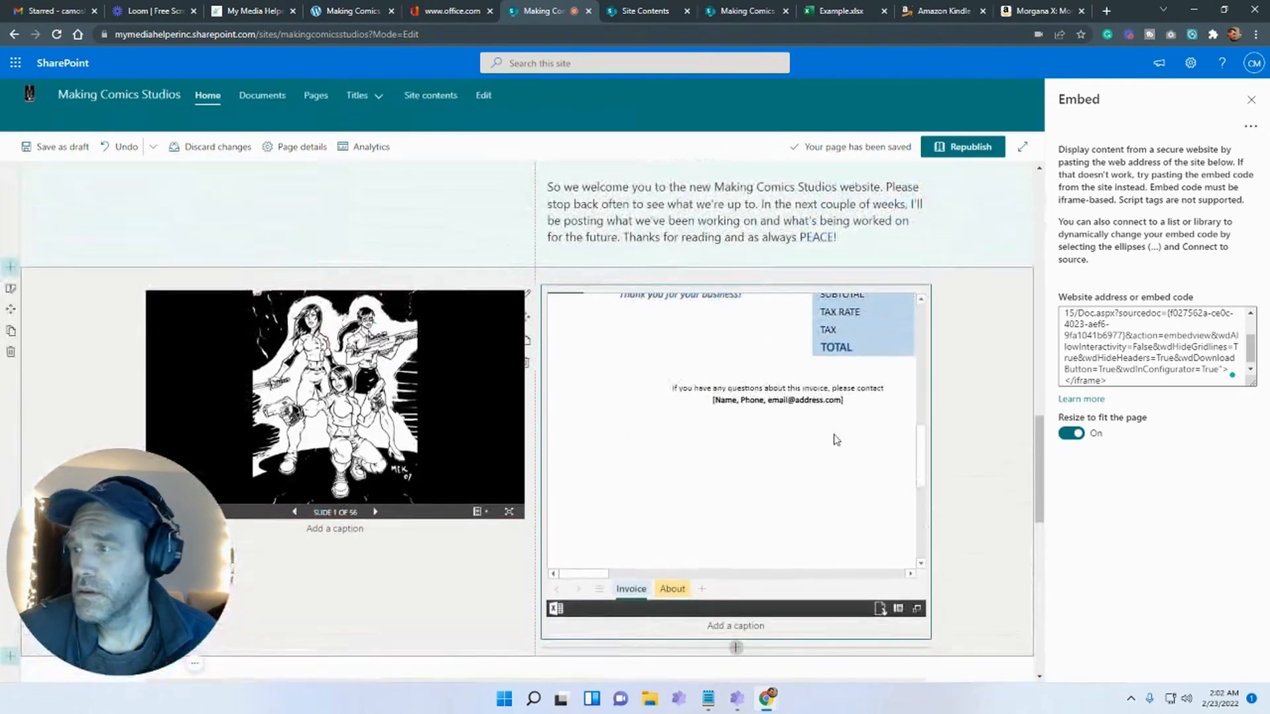
pyautogui.click(11, 288)
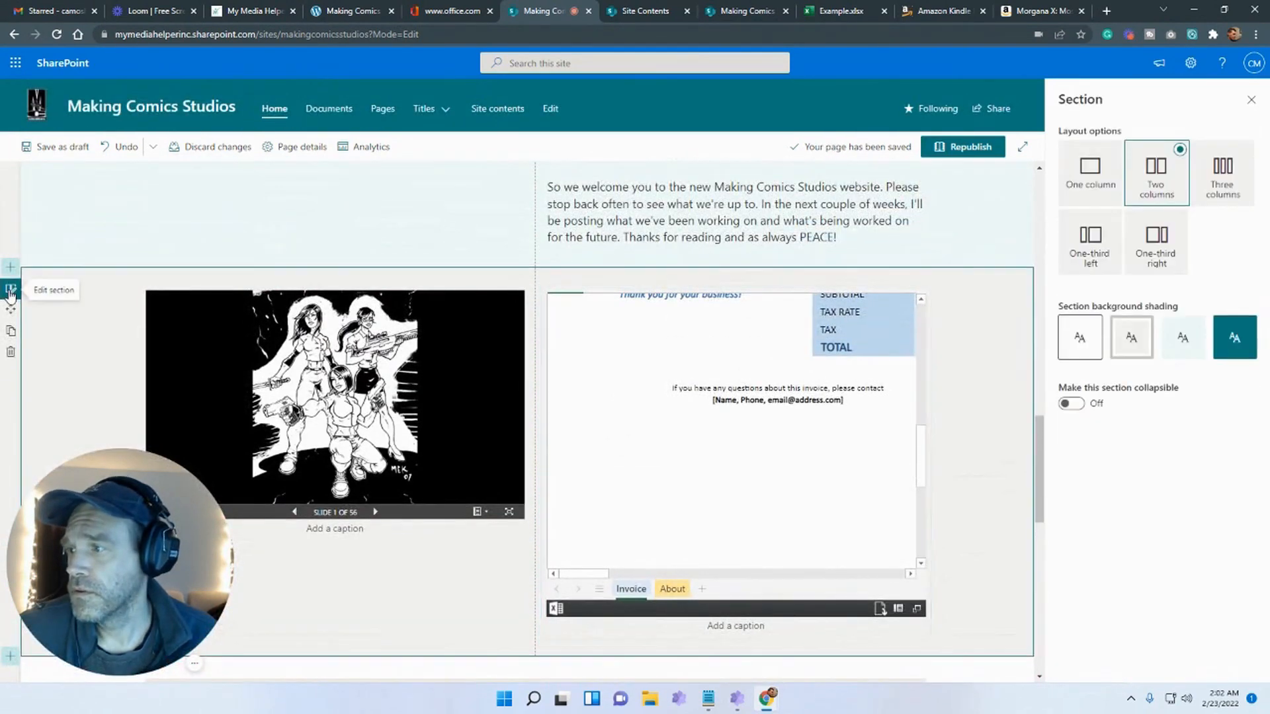
pyautogui.click(1209, 197)
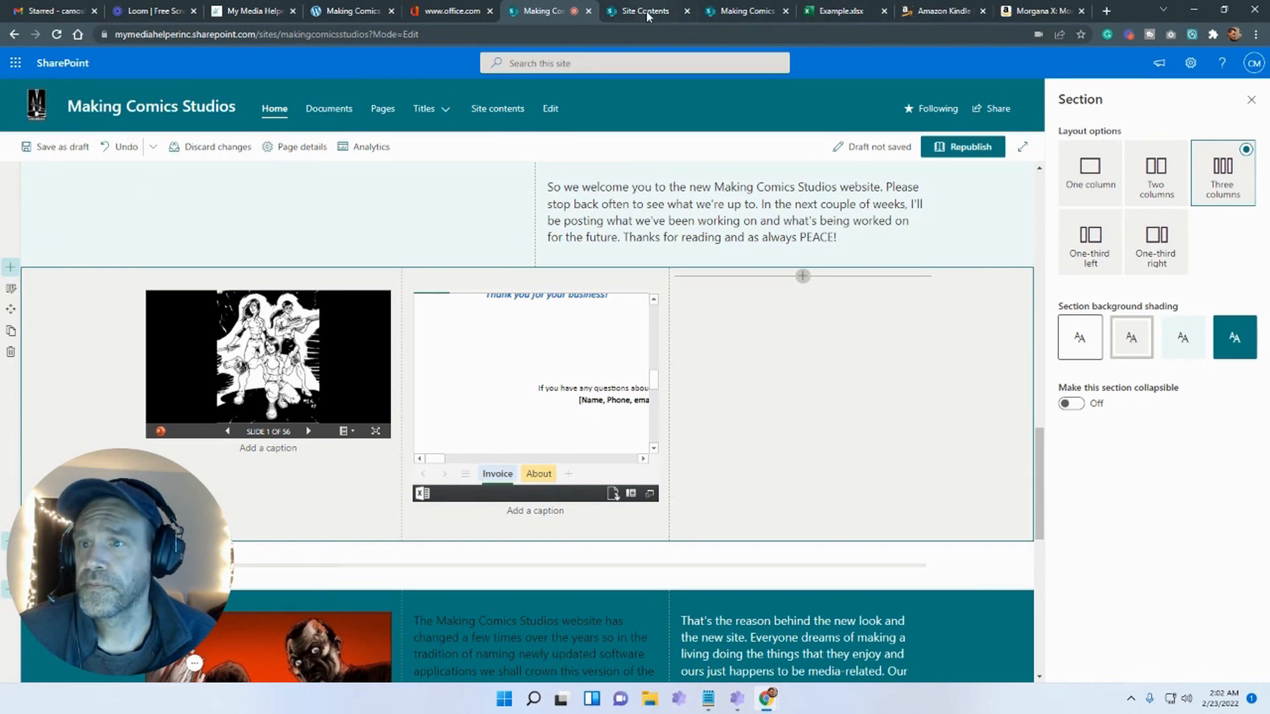
# Open gems-pilot-teleplay.pdf from the Gems folder of the Documents library and copy its sharing link
pyautogui.click(849, 14)
pyautogui.click(885, 11)
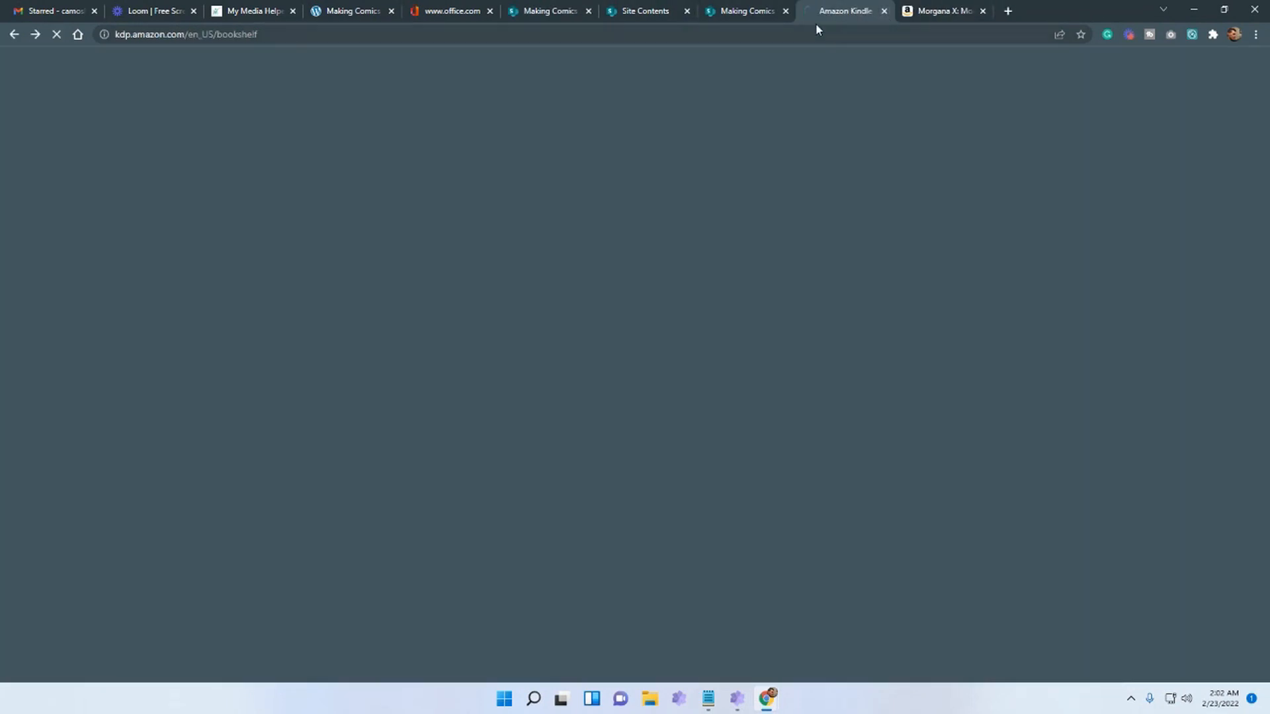
pyautogui.click(744, 11)
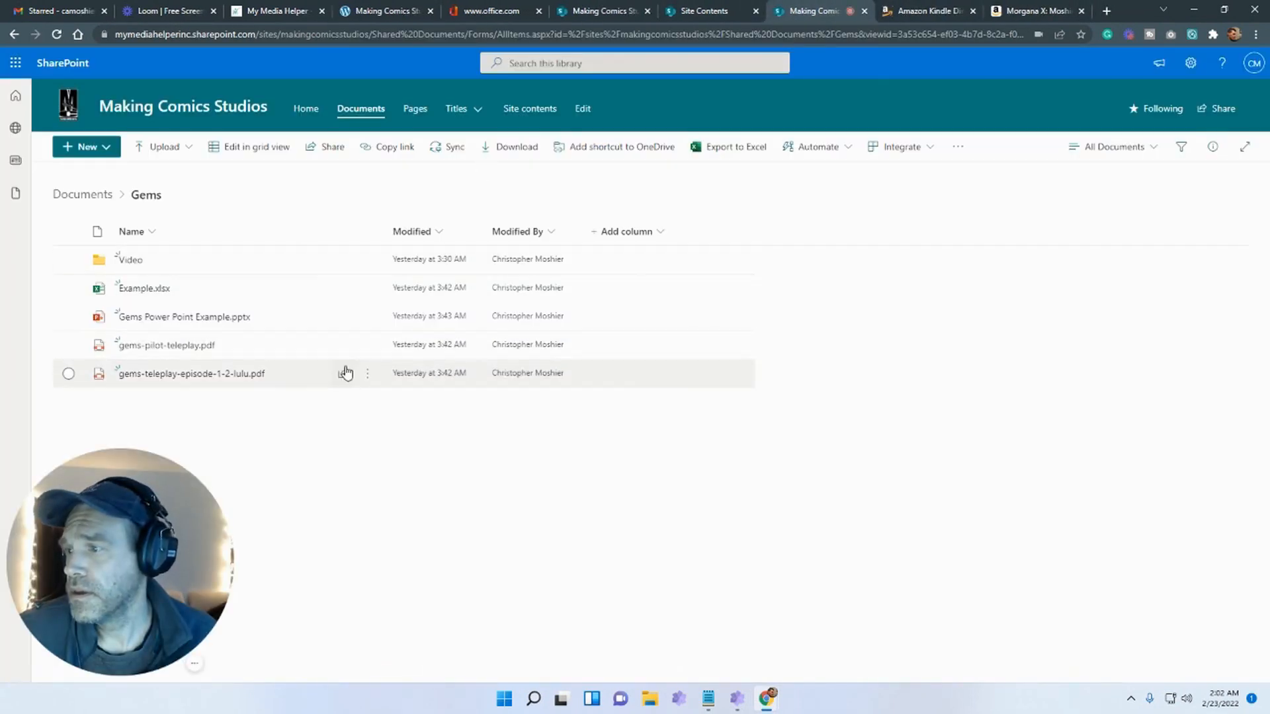
pyautogui.moveTo(171, 354)
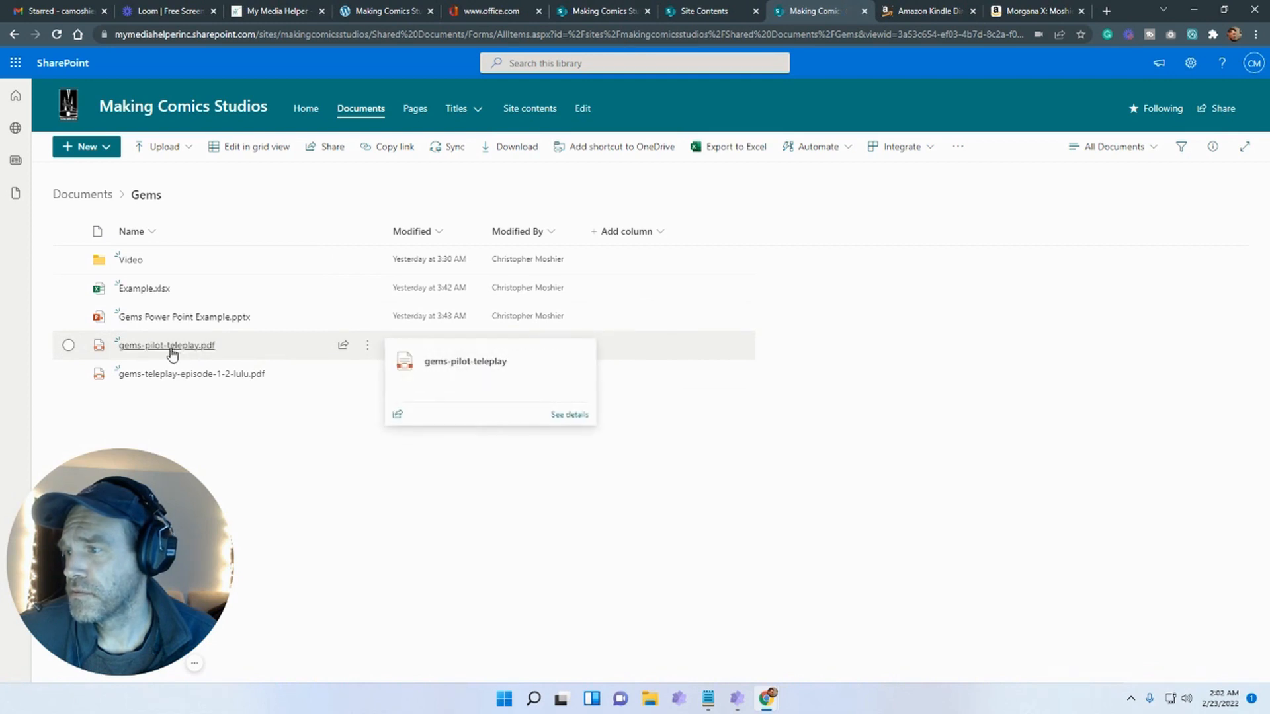
pyautogui.click(171, 352)
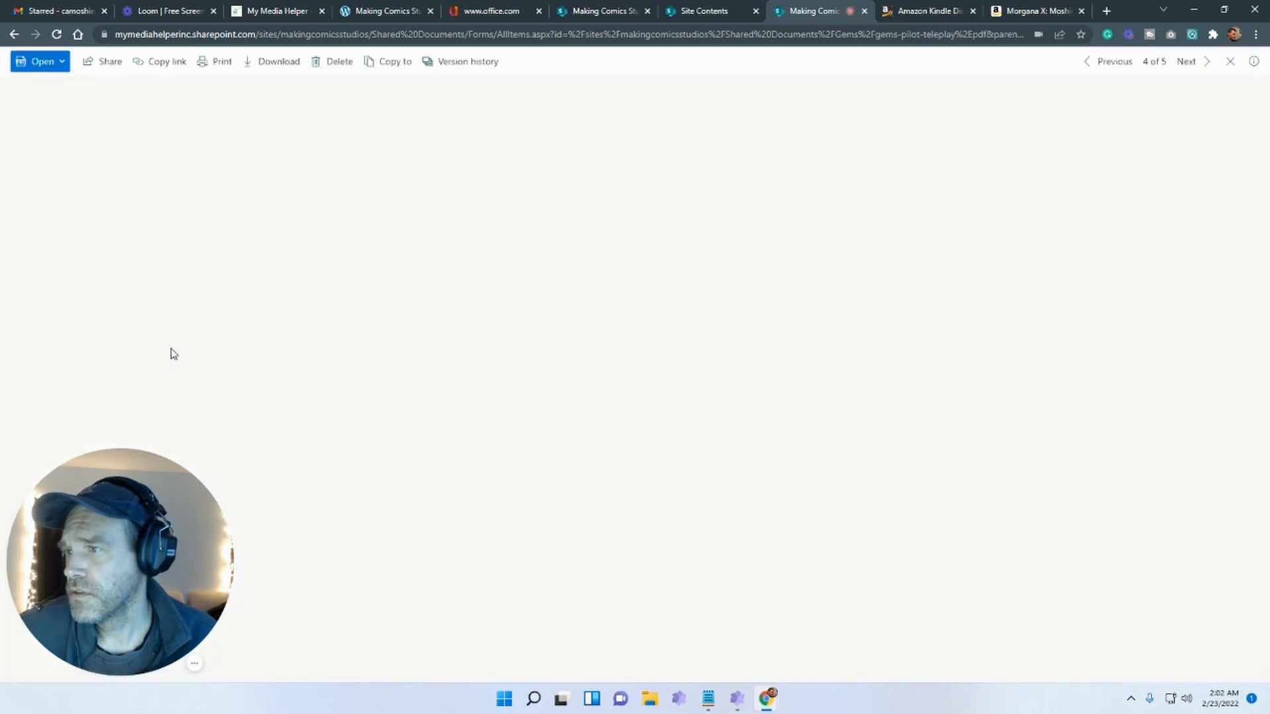
pyautogui.click(117, 66)
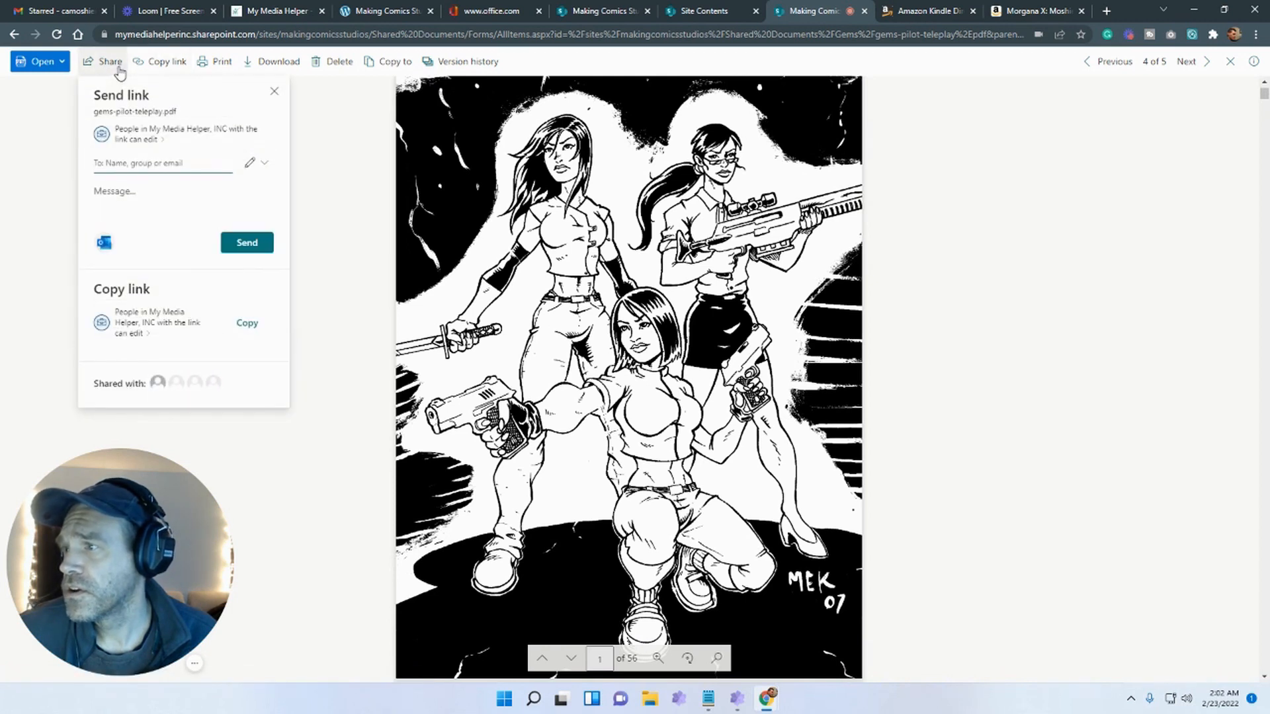
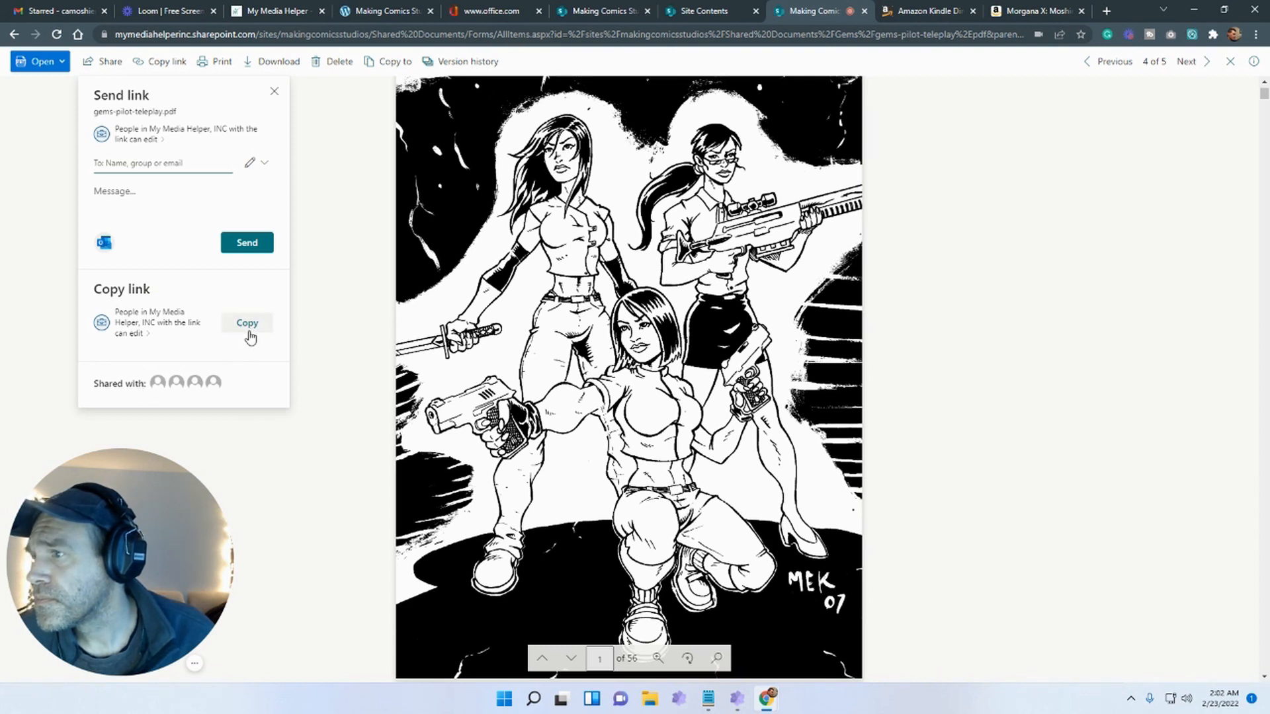
pyautogui.click(249, 332)
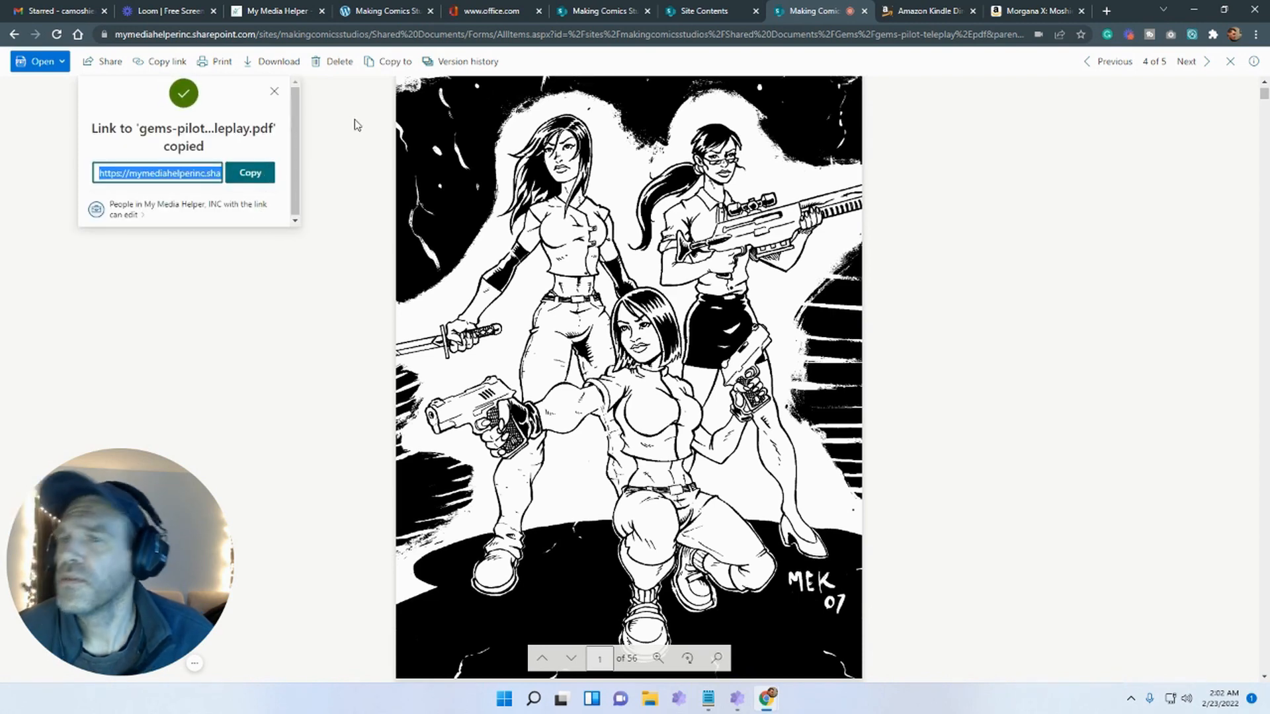
# Add a File viewer web part showing gems-pilot-teleplay to the empty third column beside the workbook on the home page
pyautogui.click(591, 9)
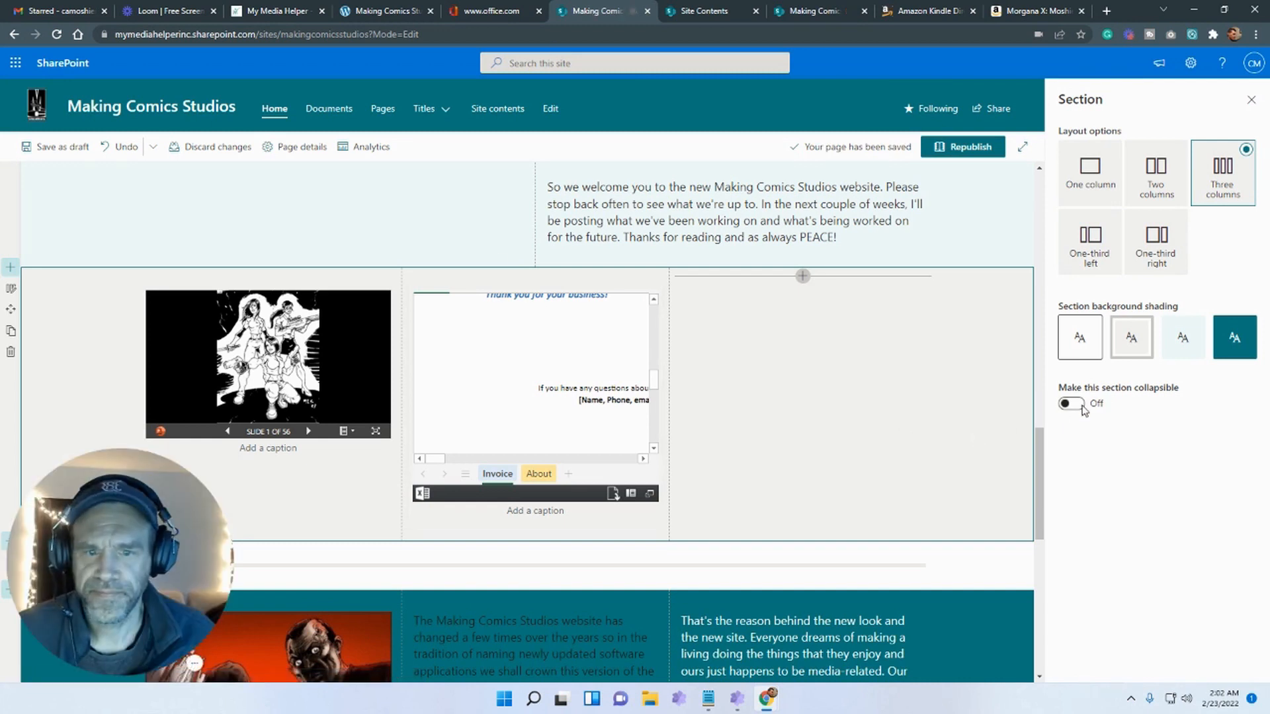
pyautogui.click(802, 276)
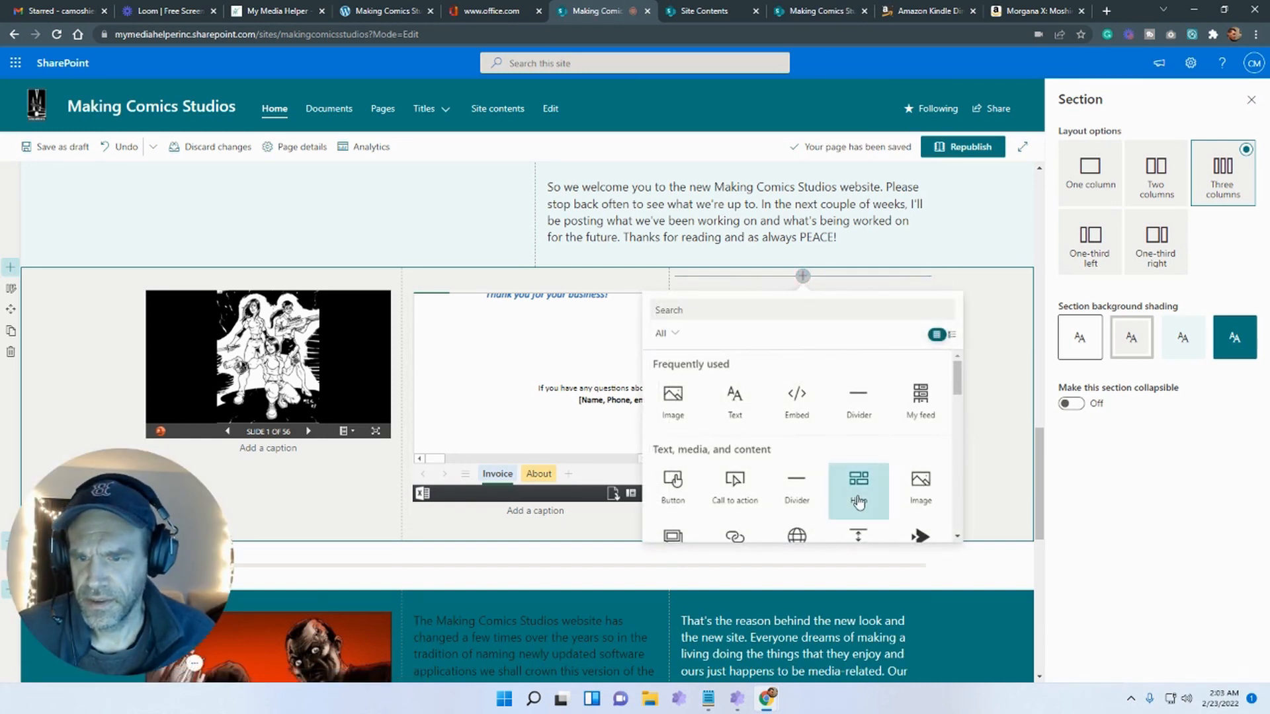
pyautogui.scroll(-2, 858, 504)
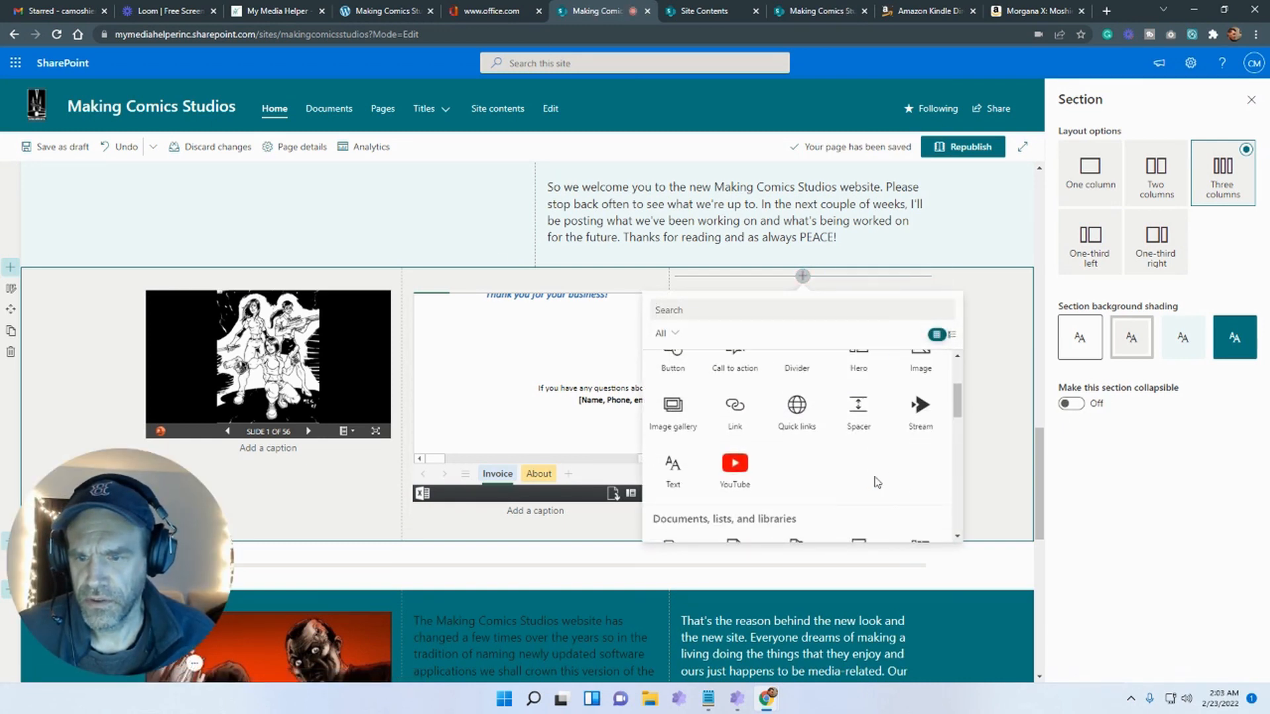
pyautogui.scroll(-1, 876, 482)
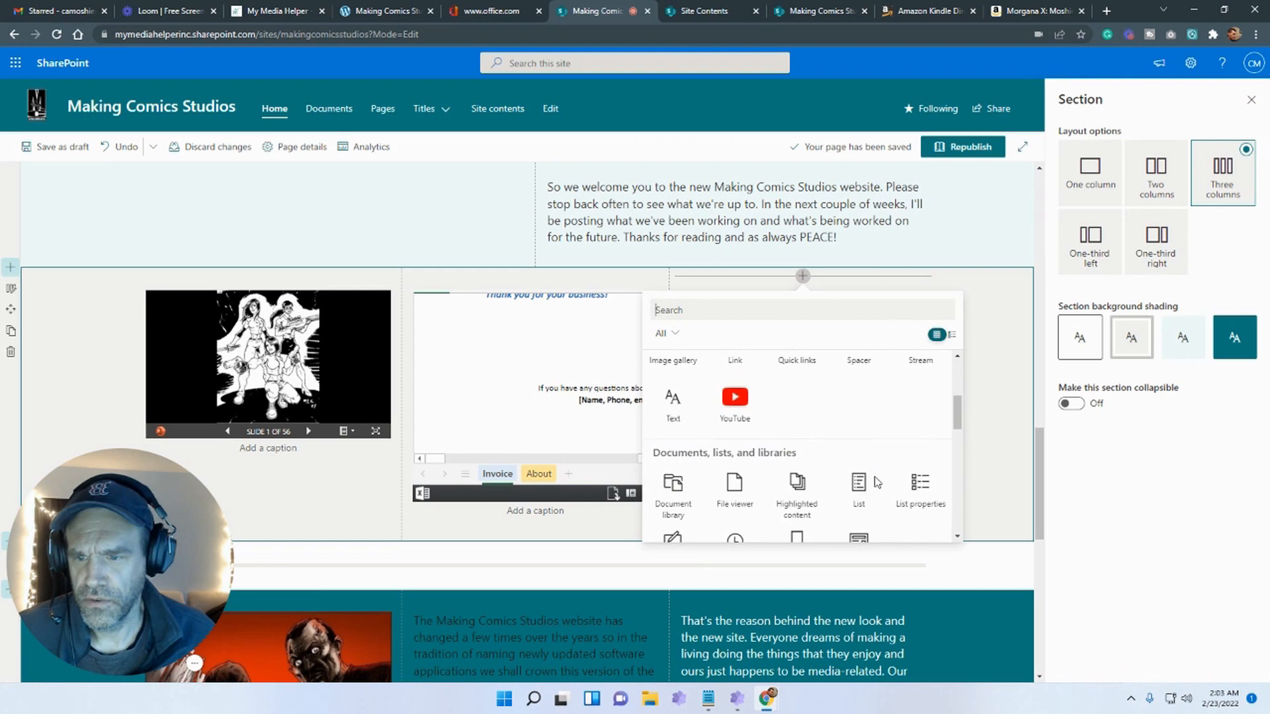
pyautogui.click(734, 489)
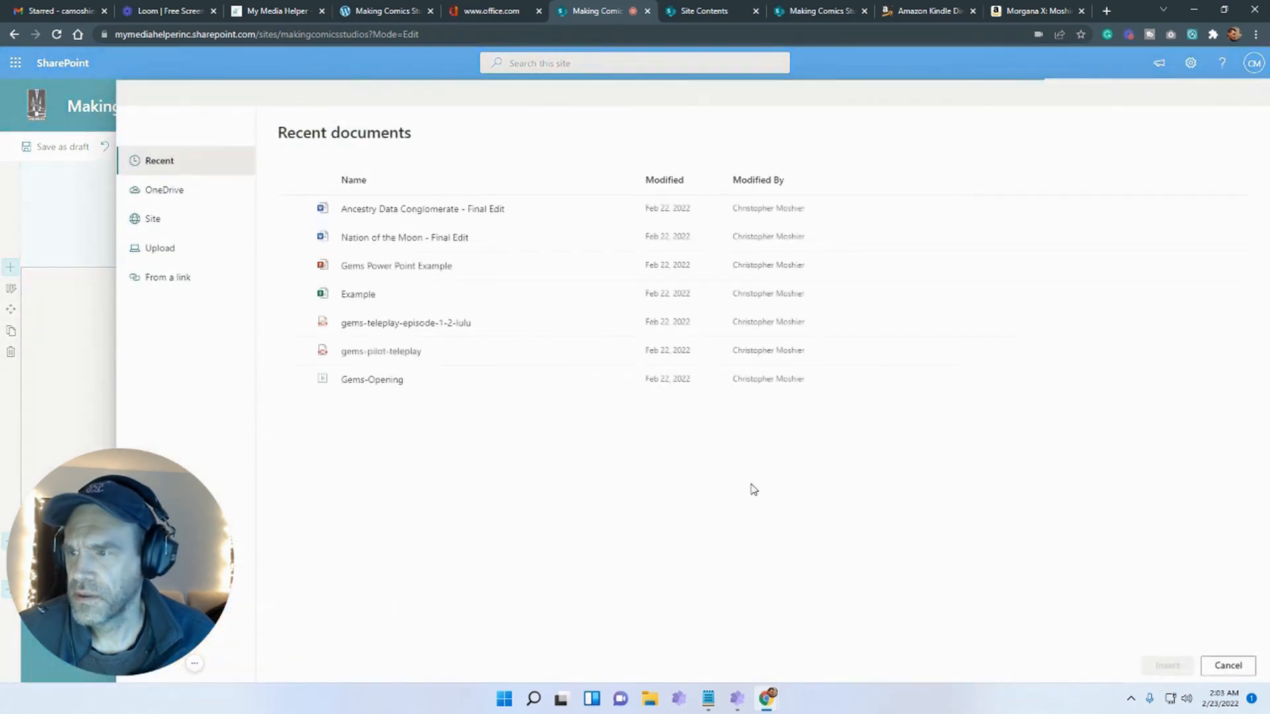
pyautogui.click(294, 352)
pyautogui.click(1166, 665)
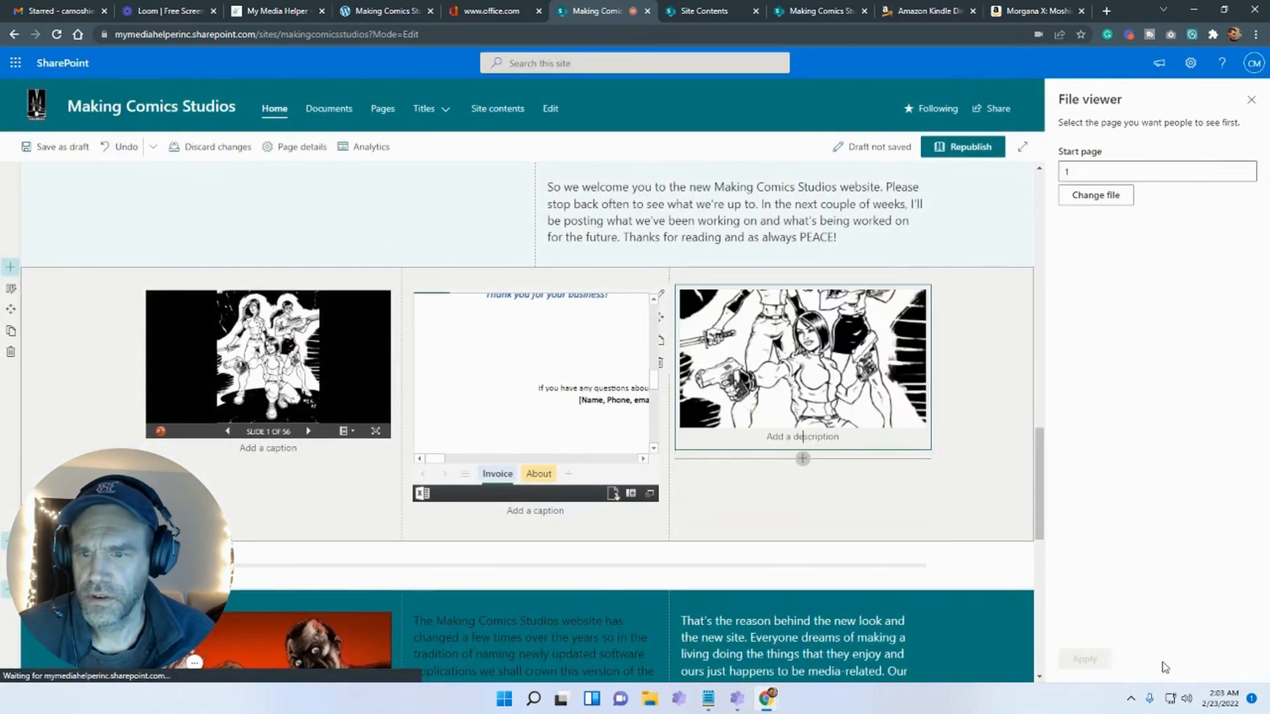
pyautogui.scroll(-4, 843, 375)
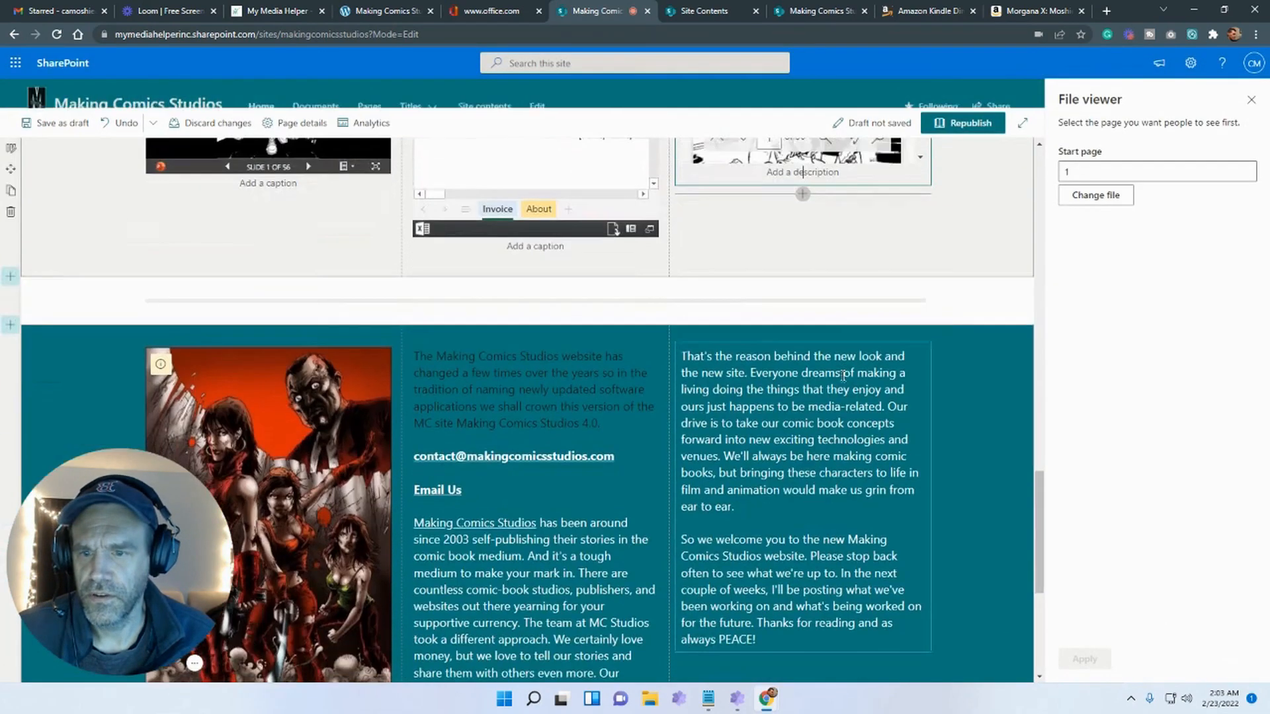
pyautogui.scroll(4, 844, 375)
pyautogui.scroll(-10, 847, 383)
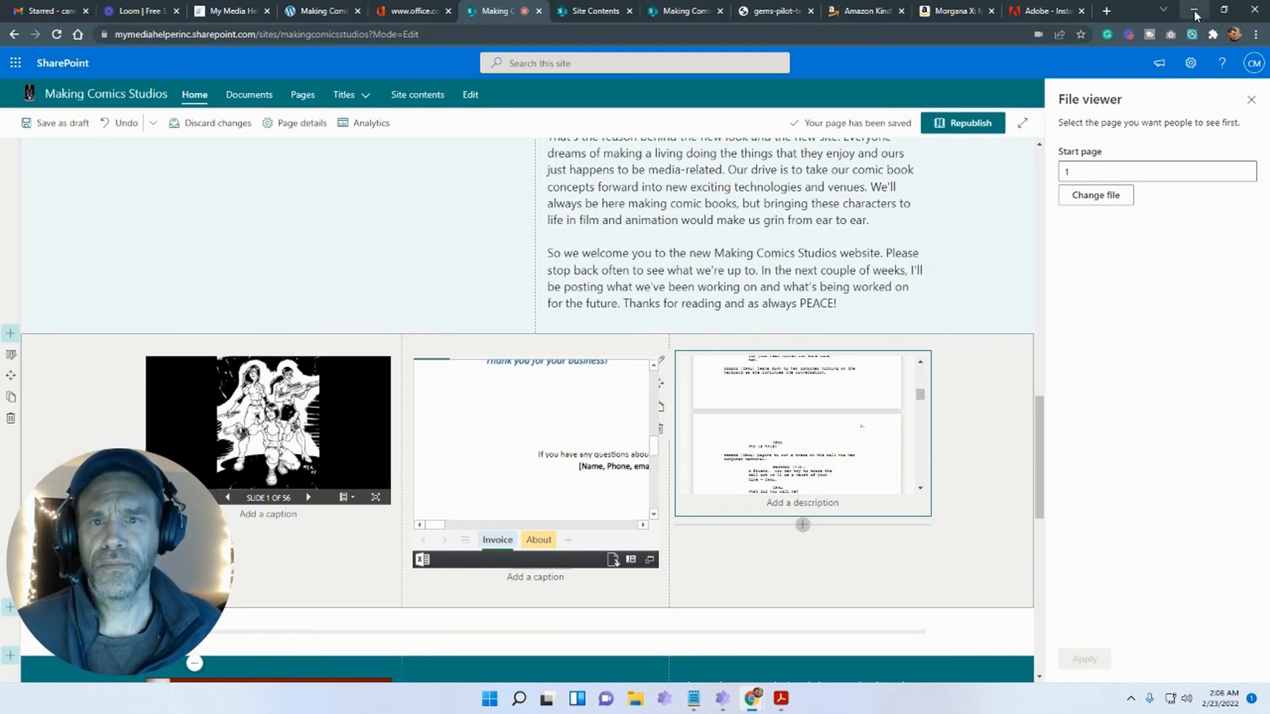
# Open Nation of the Moon - Final Edit.docx from the Short Stories folder of the Documents library
pyautogui.click(680, 12)
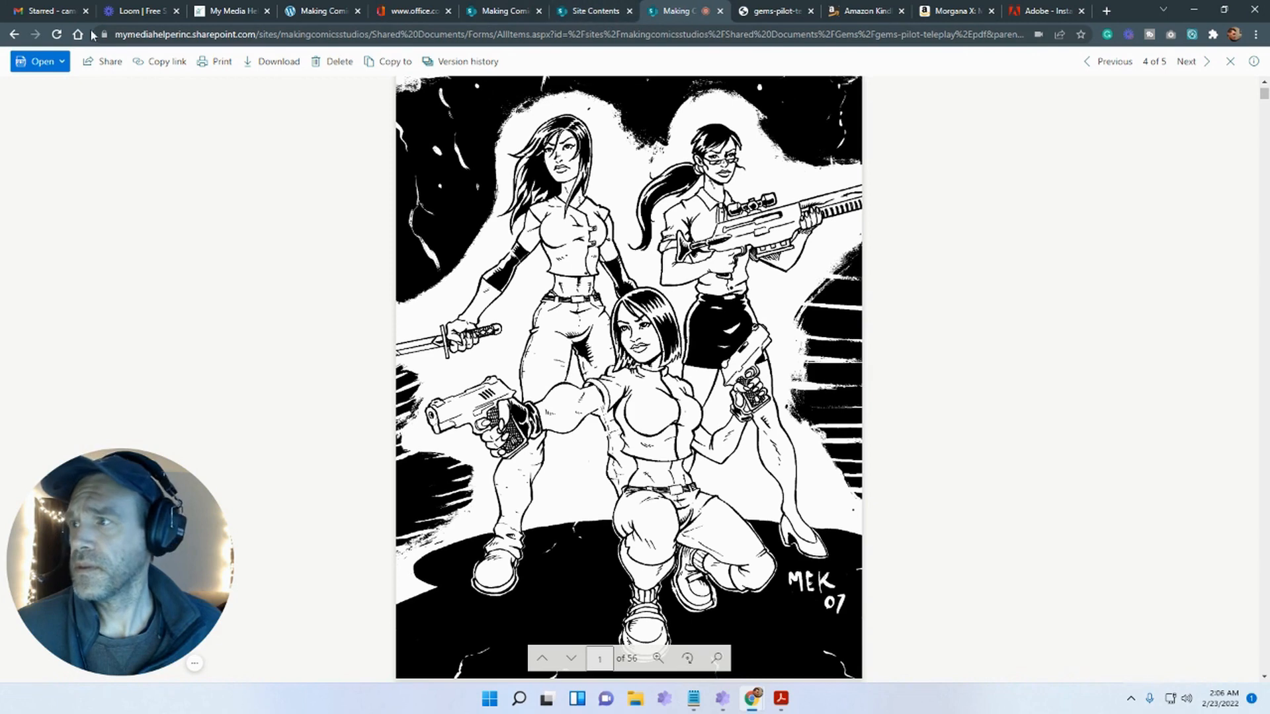
pyautogui.click(9, 36)
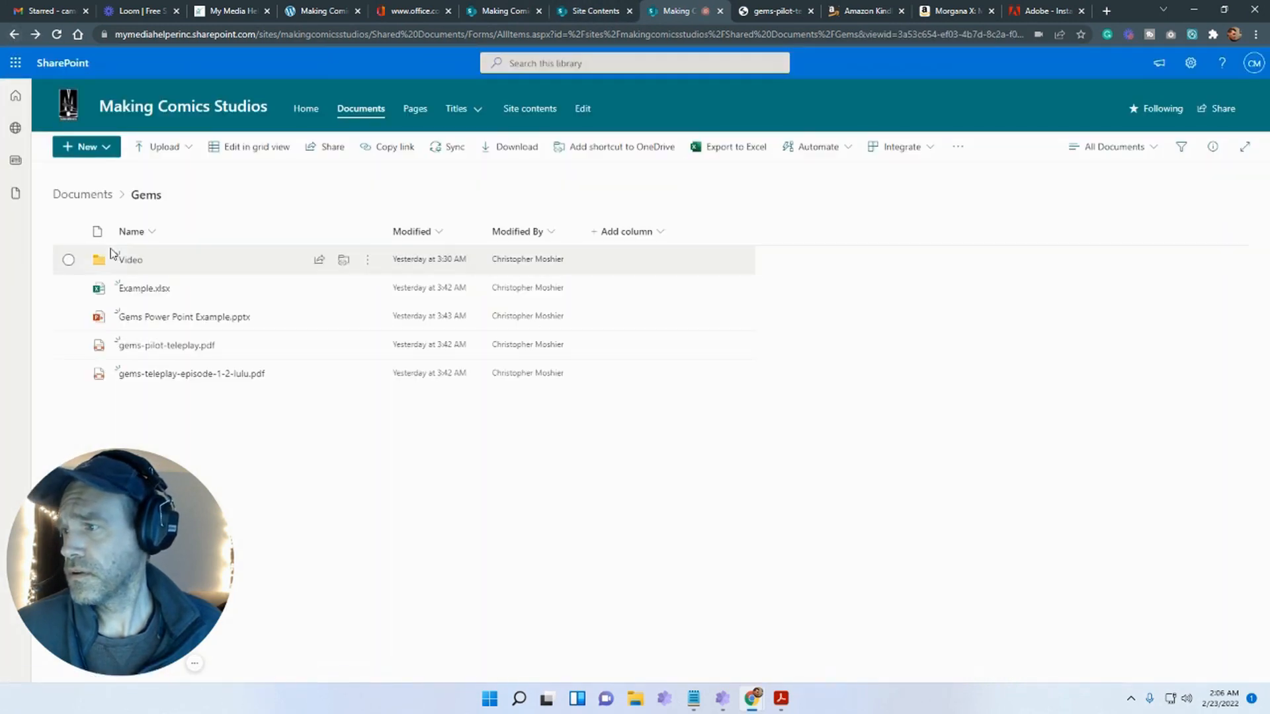
pyautogui.click(85, 197)
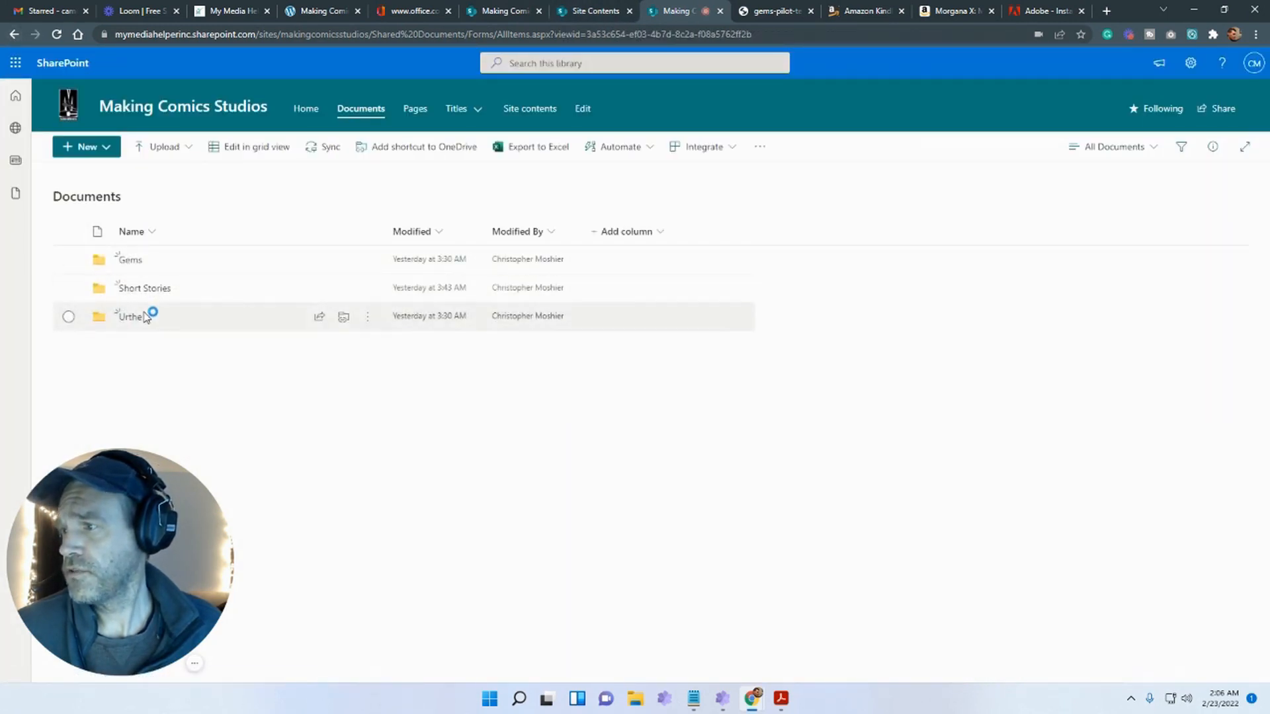
pyautogui.click(150, 291)
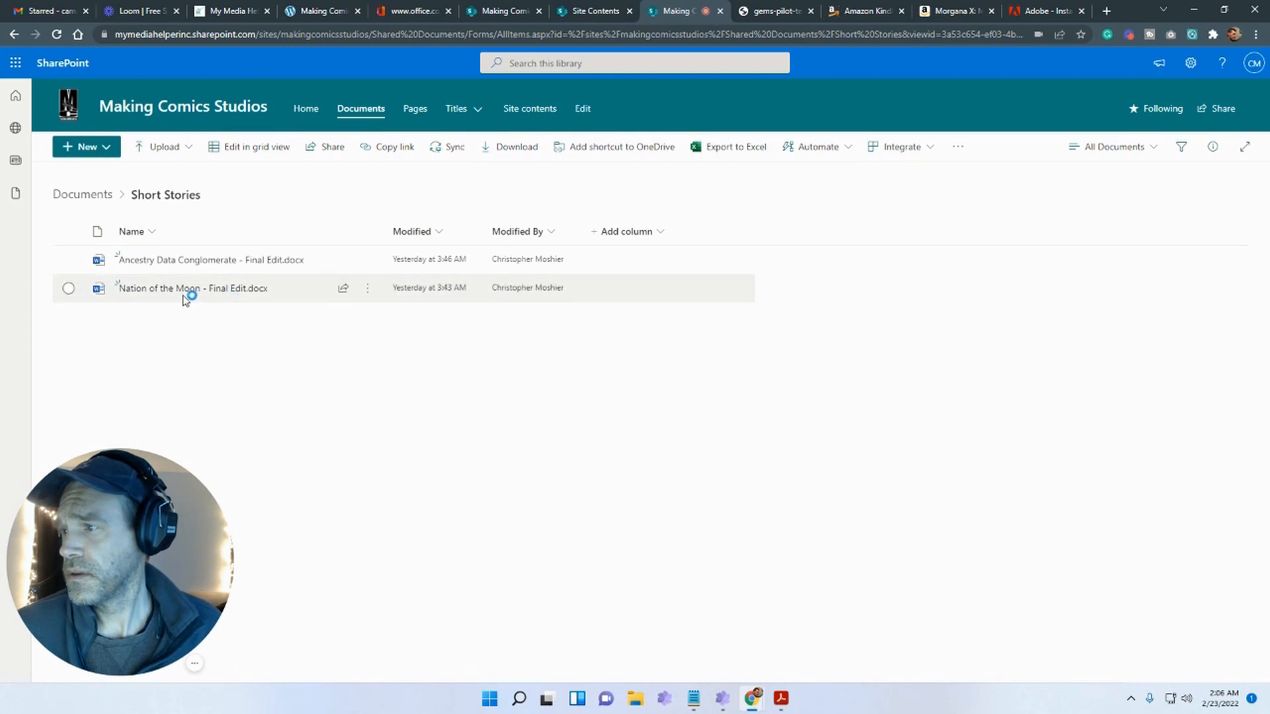
pyautogui.click(177, 291)
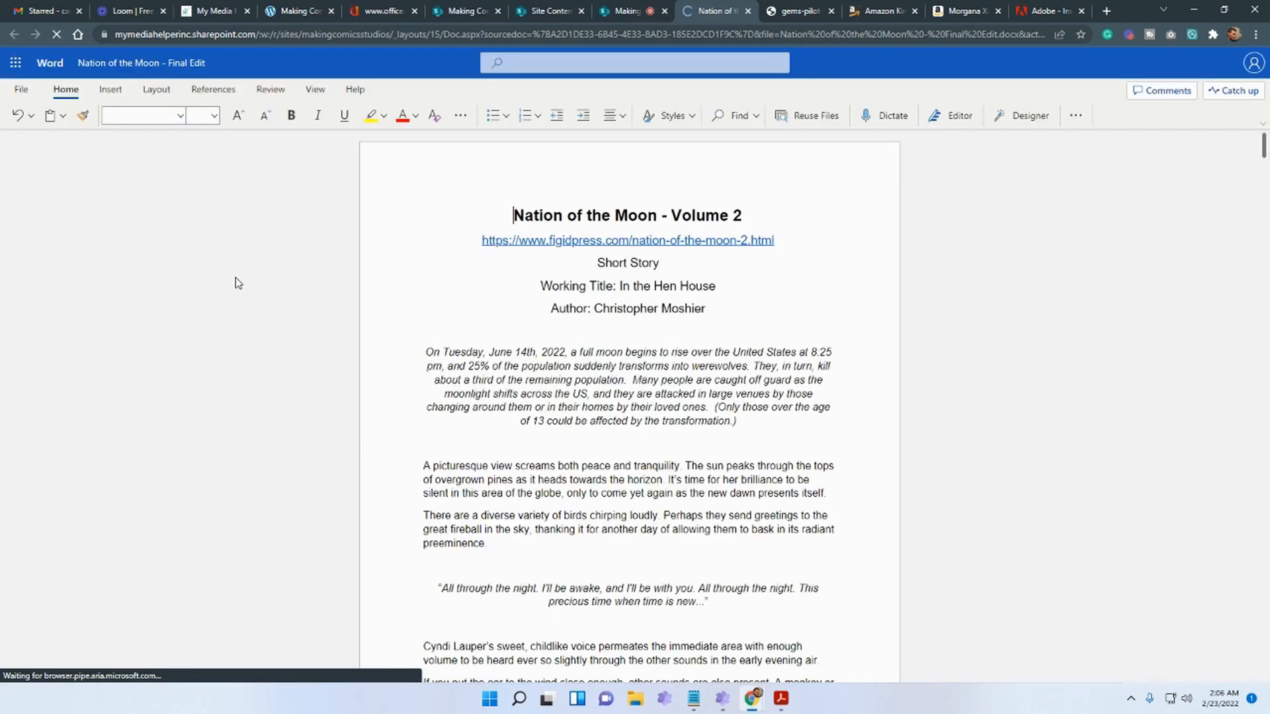
# Generate the embed code for the Nation of the Moon document and copy it
pyautogui.click(23, 92)
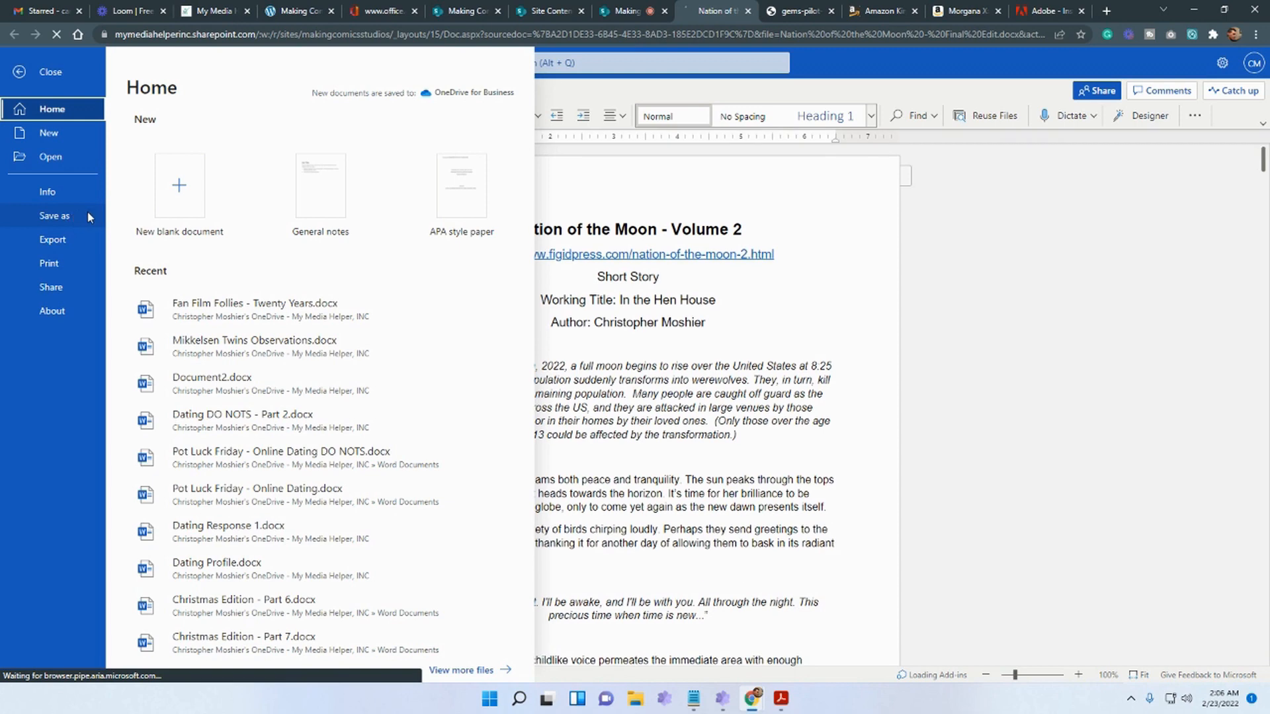
pyautogui.click(53, 287)
pyautogui.click(186, 161)
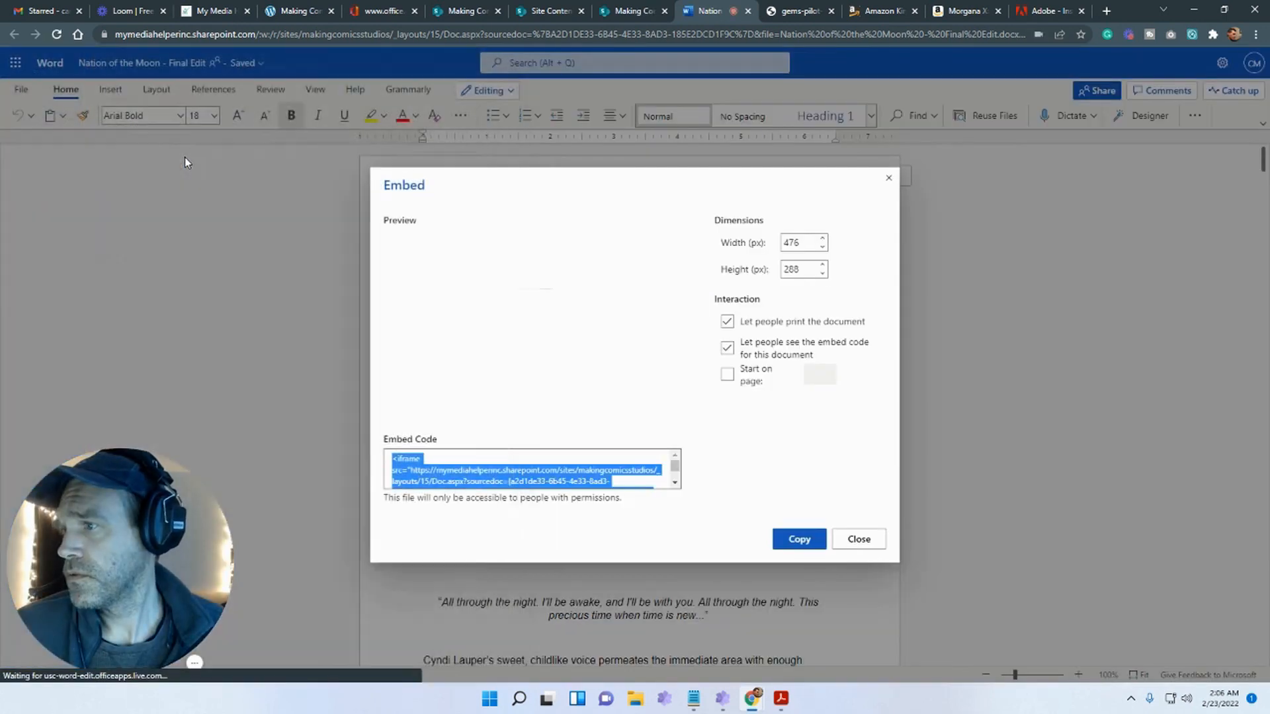
pyautogui.click(808, 544)
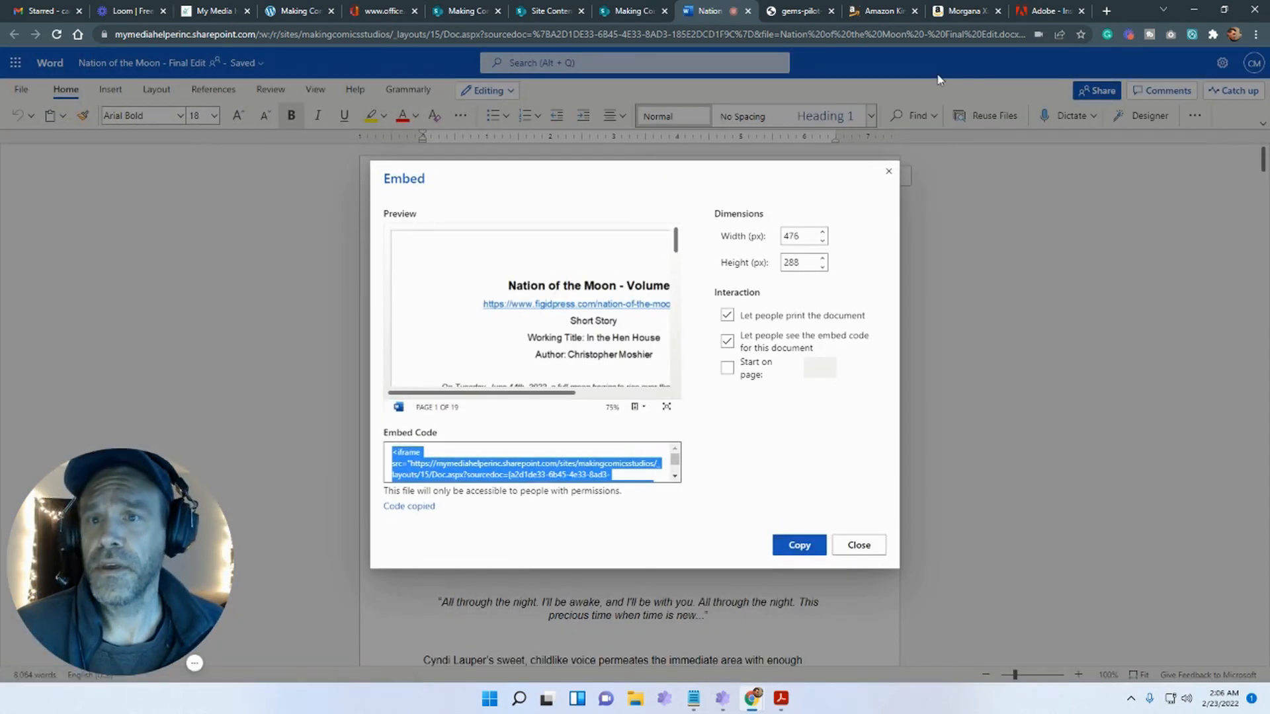
# Add a one-column section to the home page directly below the section holding the presentation, workbook and PDF
pyautogui.click(585, 5)
pyautogui.click(480, 13)
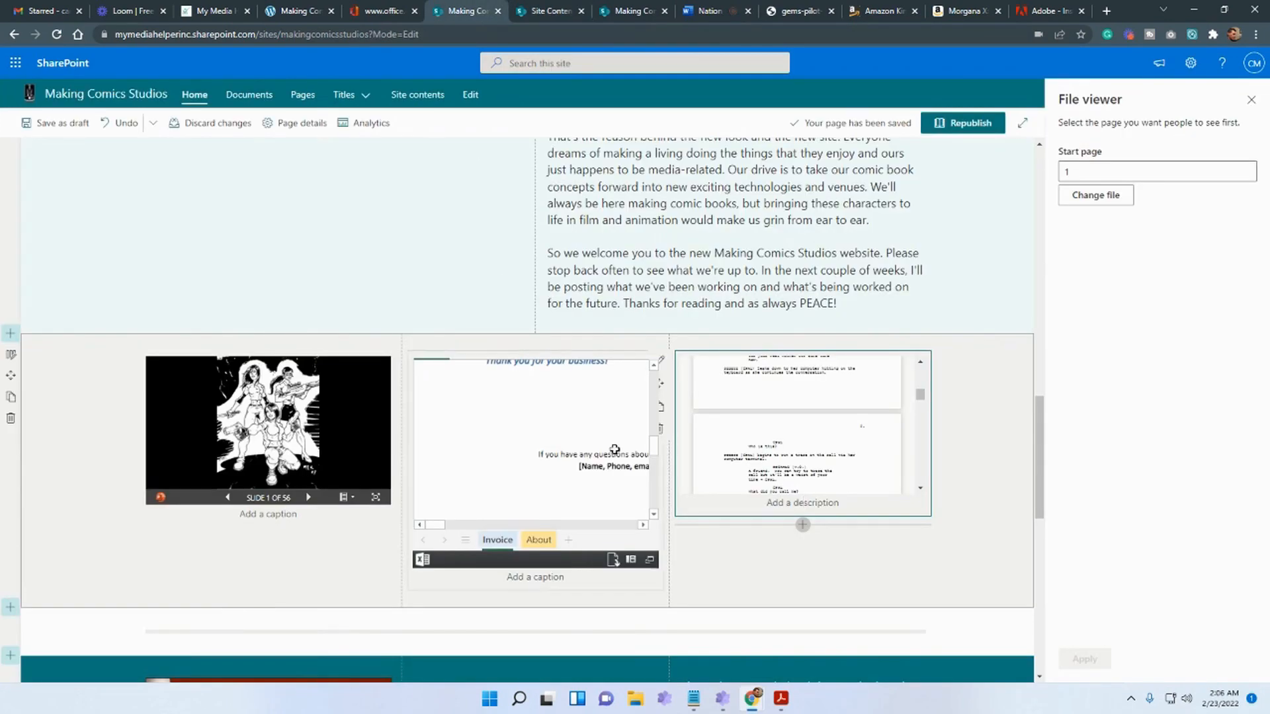
pyautogui.scroll(-3, 798, 456)
pyautogui.scroll(-3, 938, 533)
pyautogui.scroll(2, 937, 501)
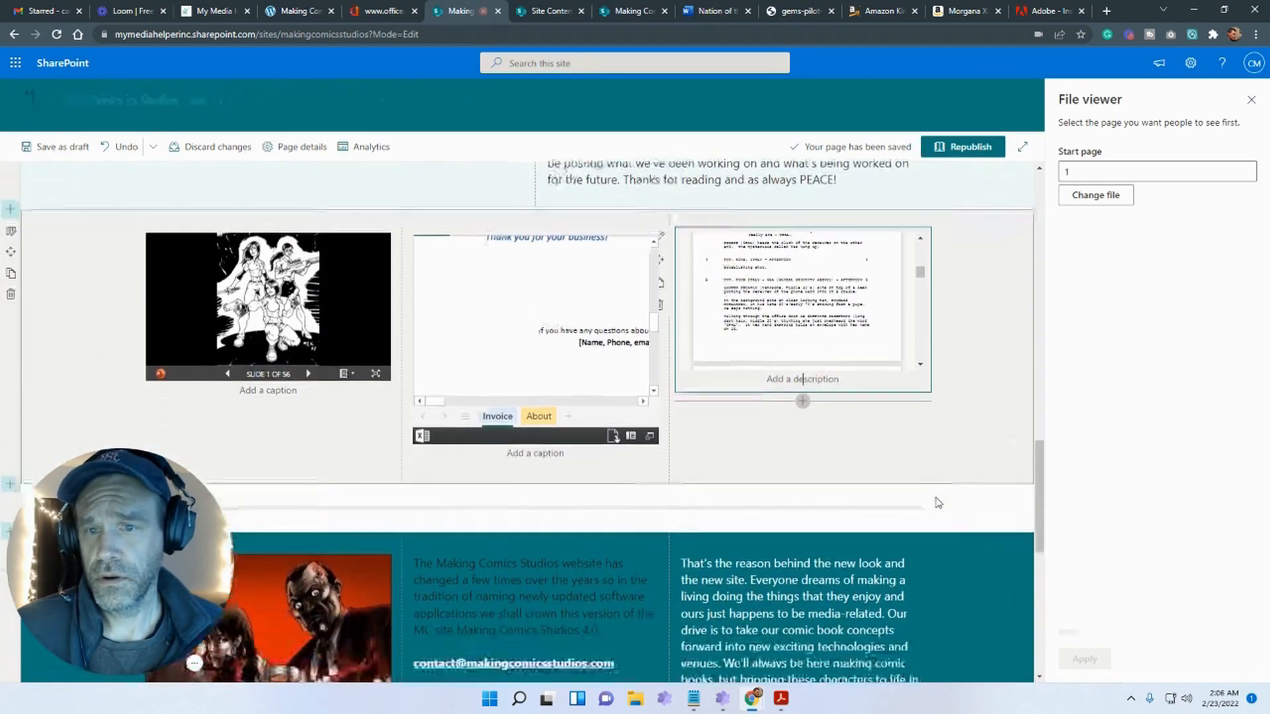
pyautogui.scroll(-4, 496, 405)
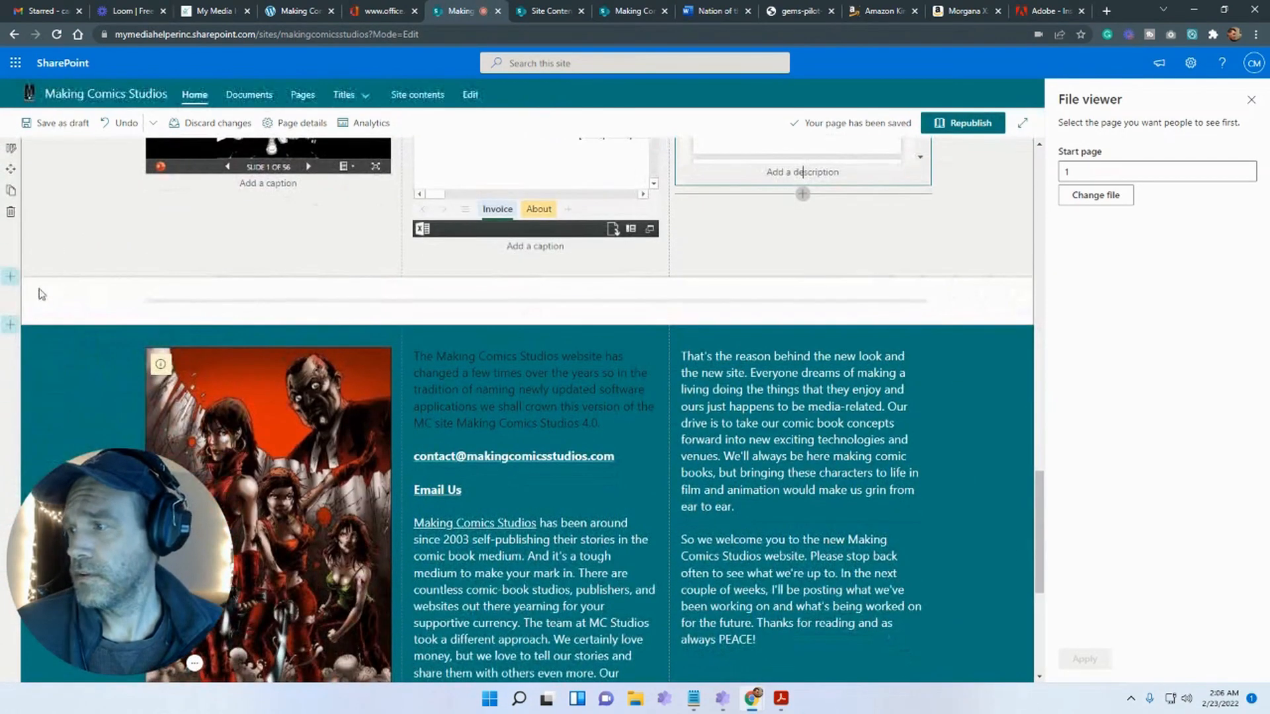
pyautogui.click(10, 277)
pyautogui.click(53, 324)
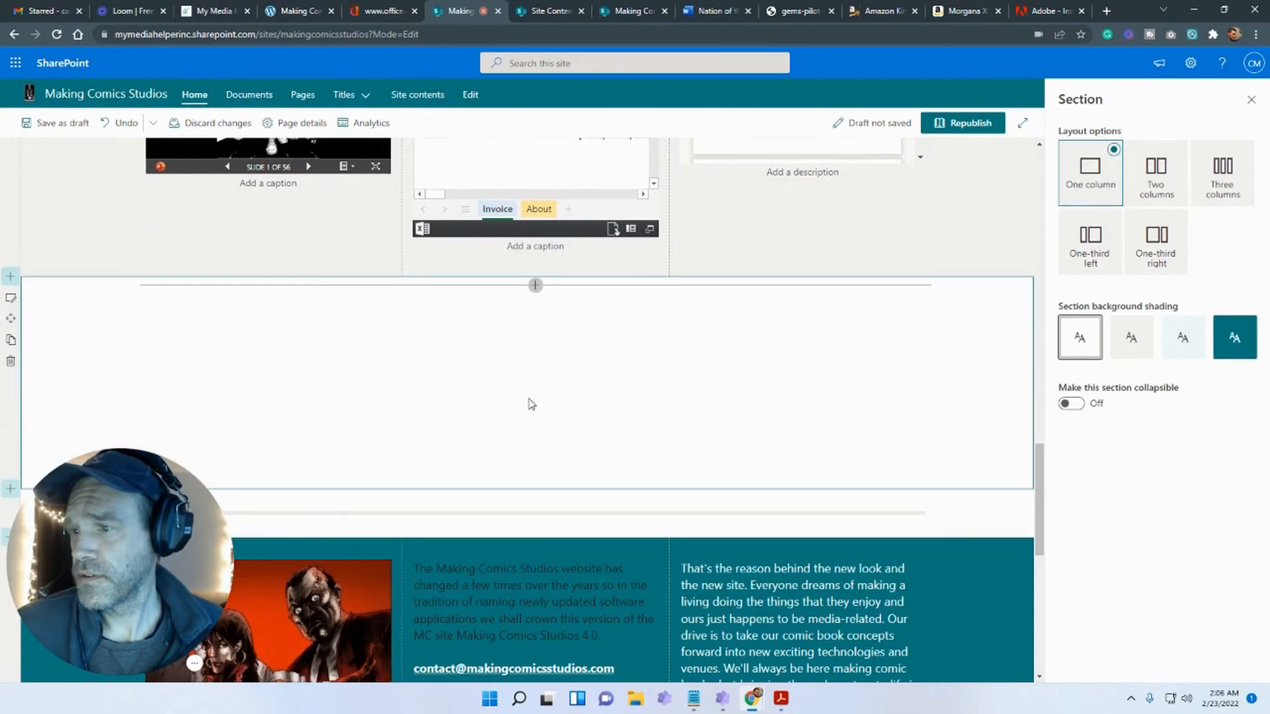
# Add an Embed web part to the new one-column section, paste the Word document's embed code and check the embedded pages
pyautogui.click(537, 287)
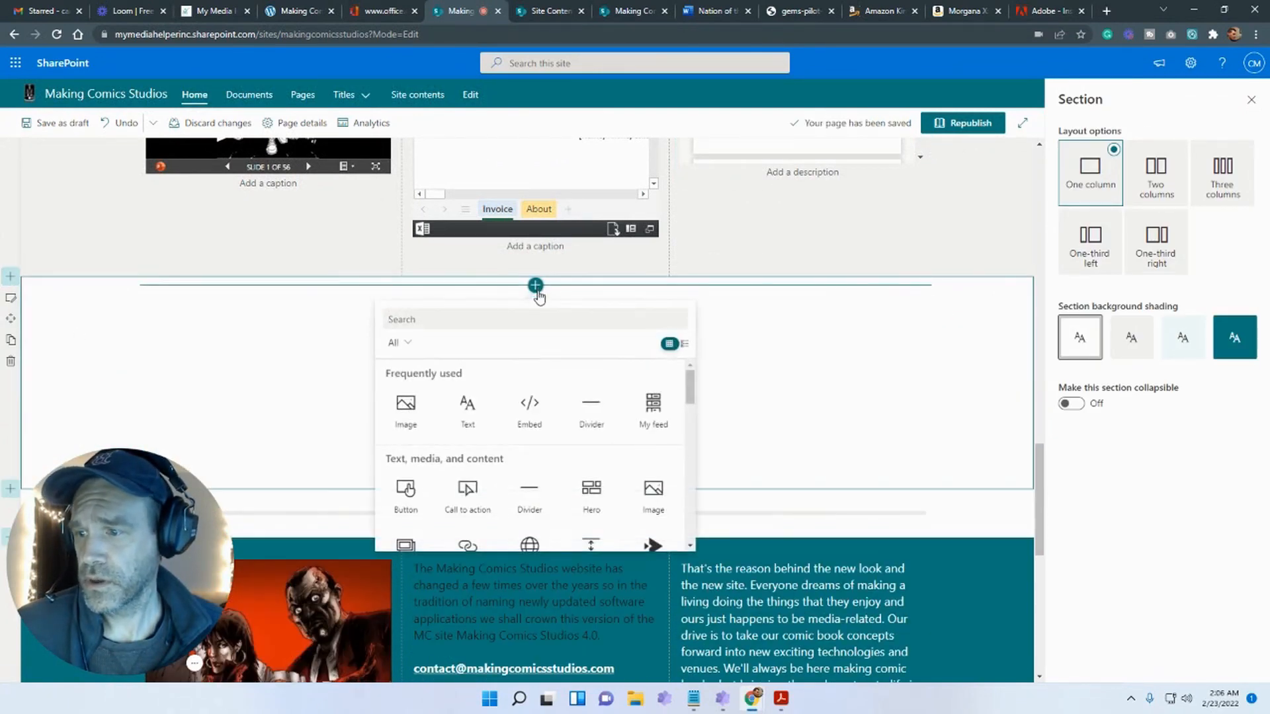
pyautogui.click(530, 426)
pyautogui.rightClick(1182, 353)
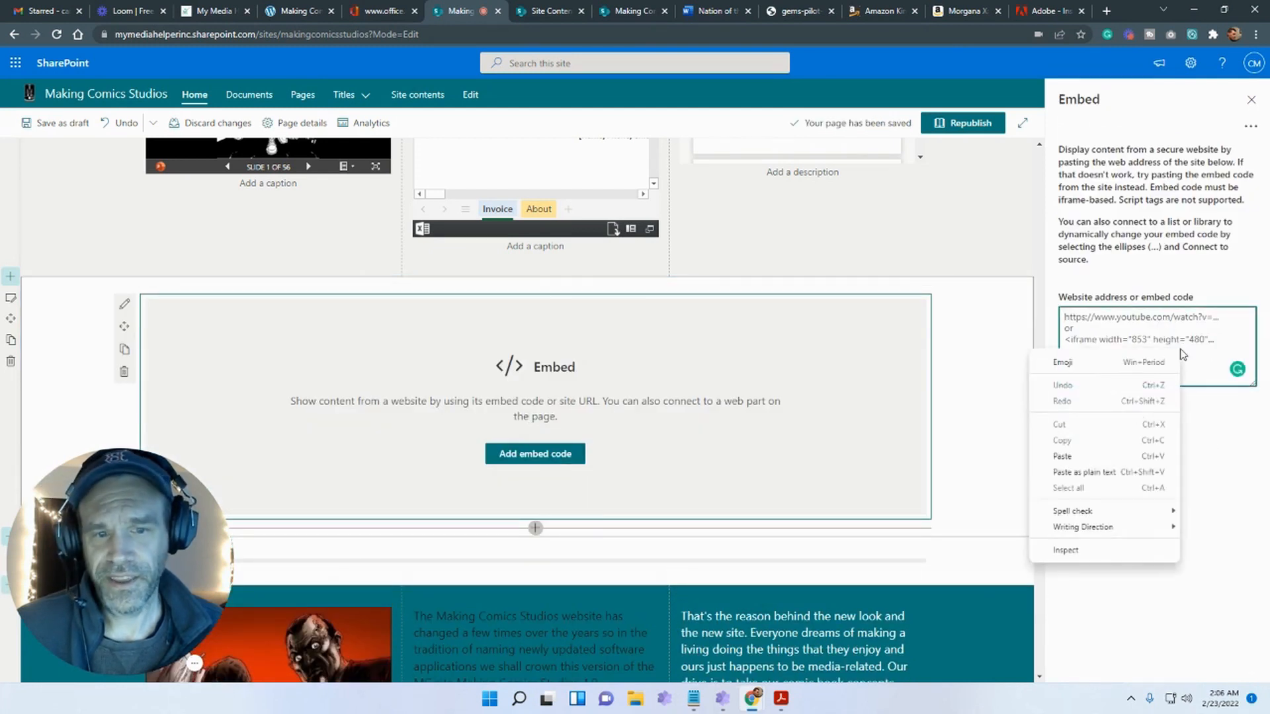
pyautogui.click(1084, 456)
pyautogui.click(1192, 475)
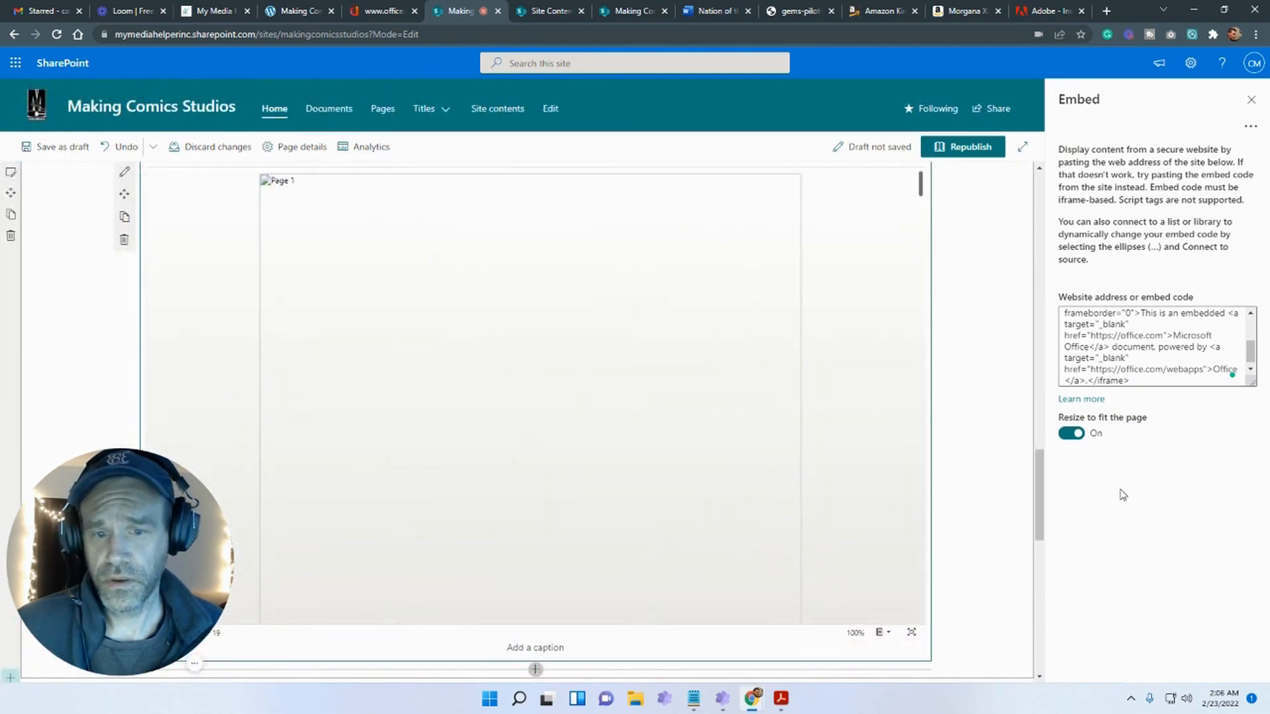
pyautogui.scroll(10, 862, 384)
pyautogui.scroll(-4, 862, 384)
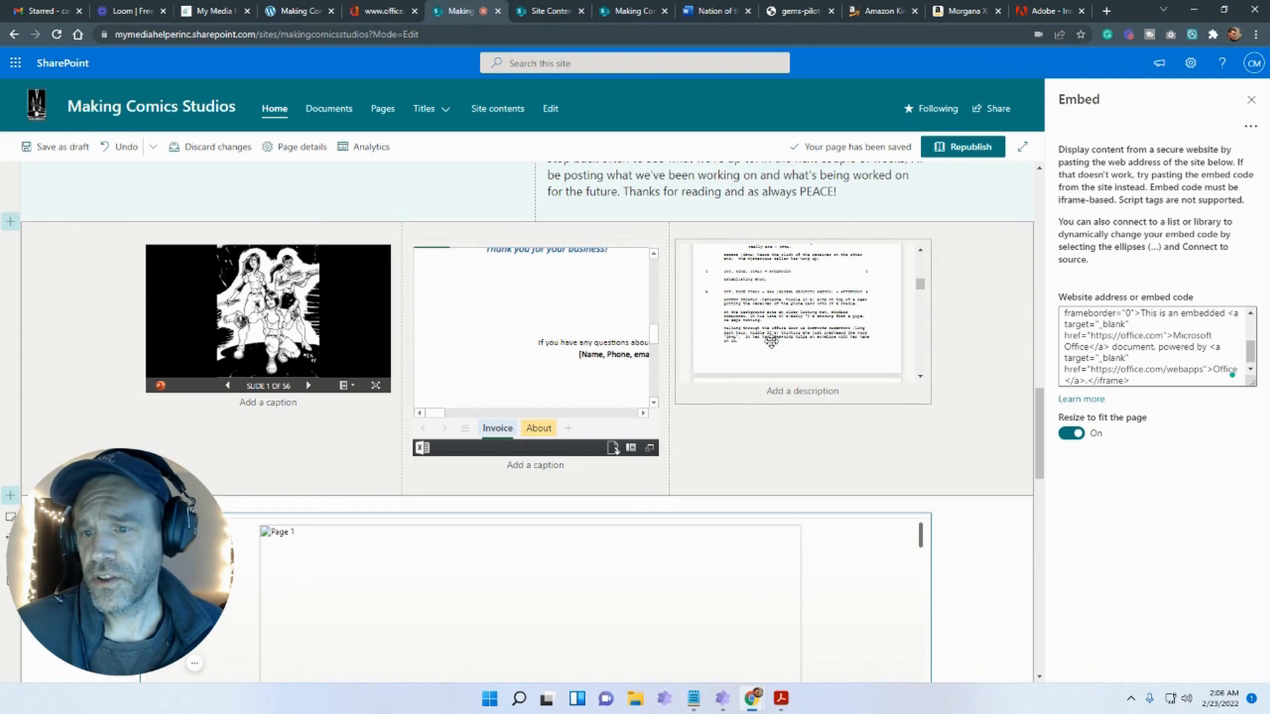
pyautogui.scroll(-1, 635, 477)
pyautogui.scroll(-2, 675, 431)
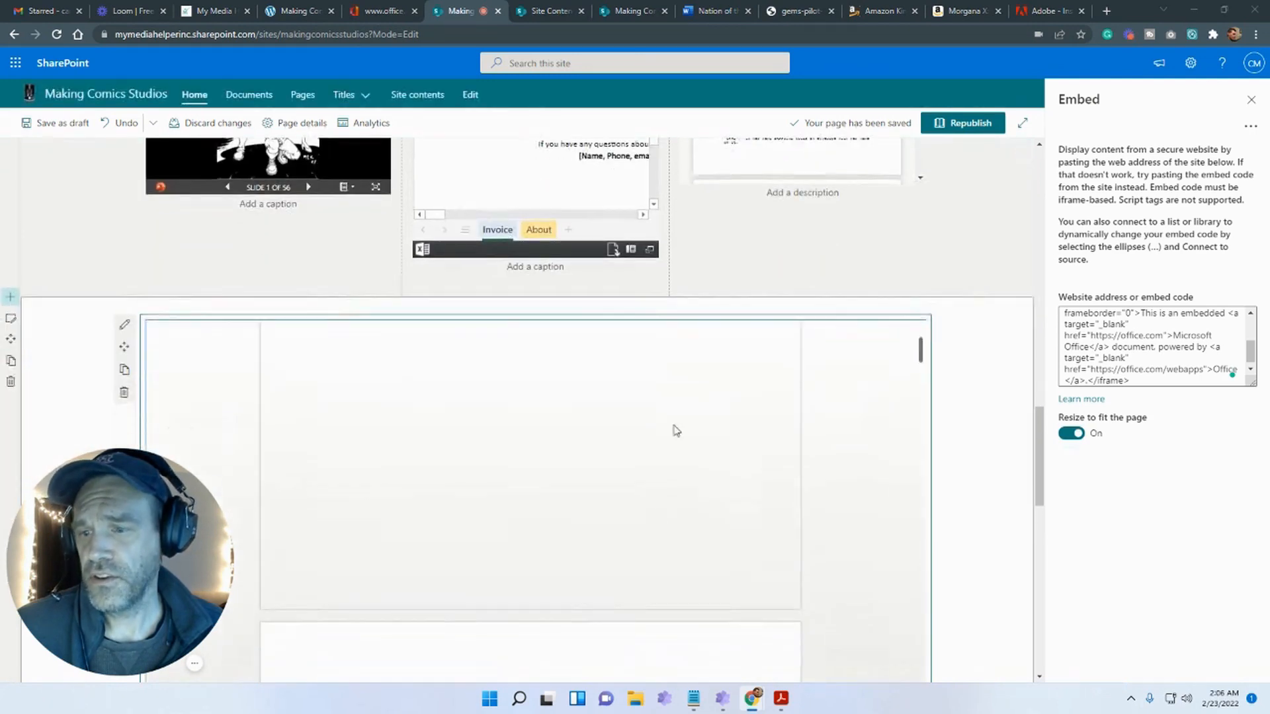
pyautogui.scroll(-5, 519, 506)
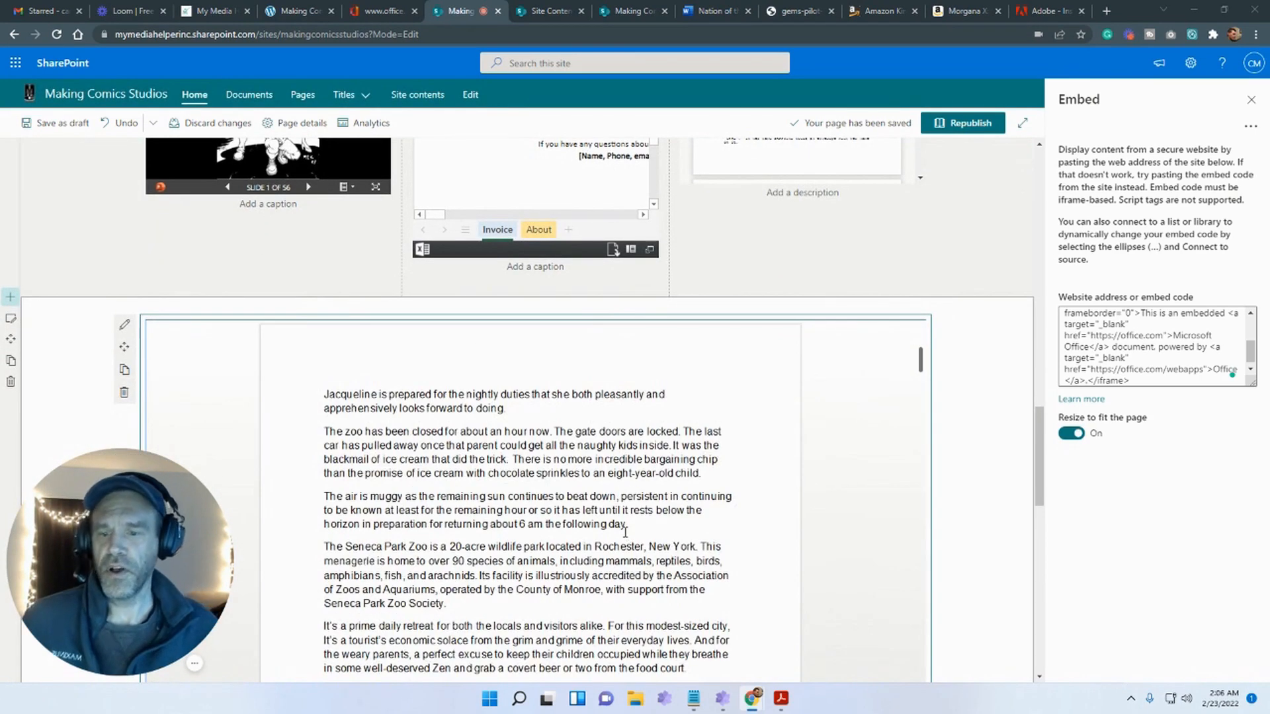
# Check the progress of the Adobe Acrobat Reader DC installation and return to the home page being edited
pyautogui.click(780, 698)
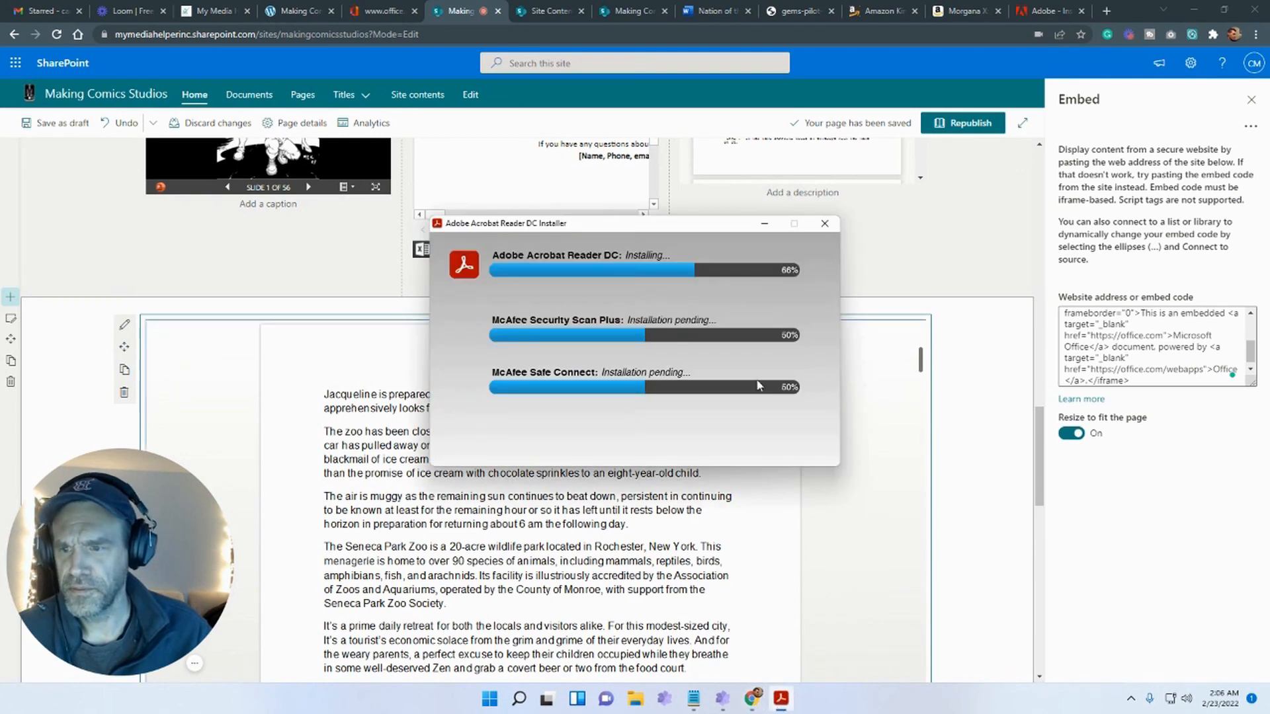
pyautogui.click(1046, 475)
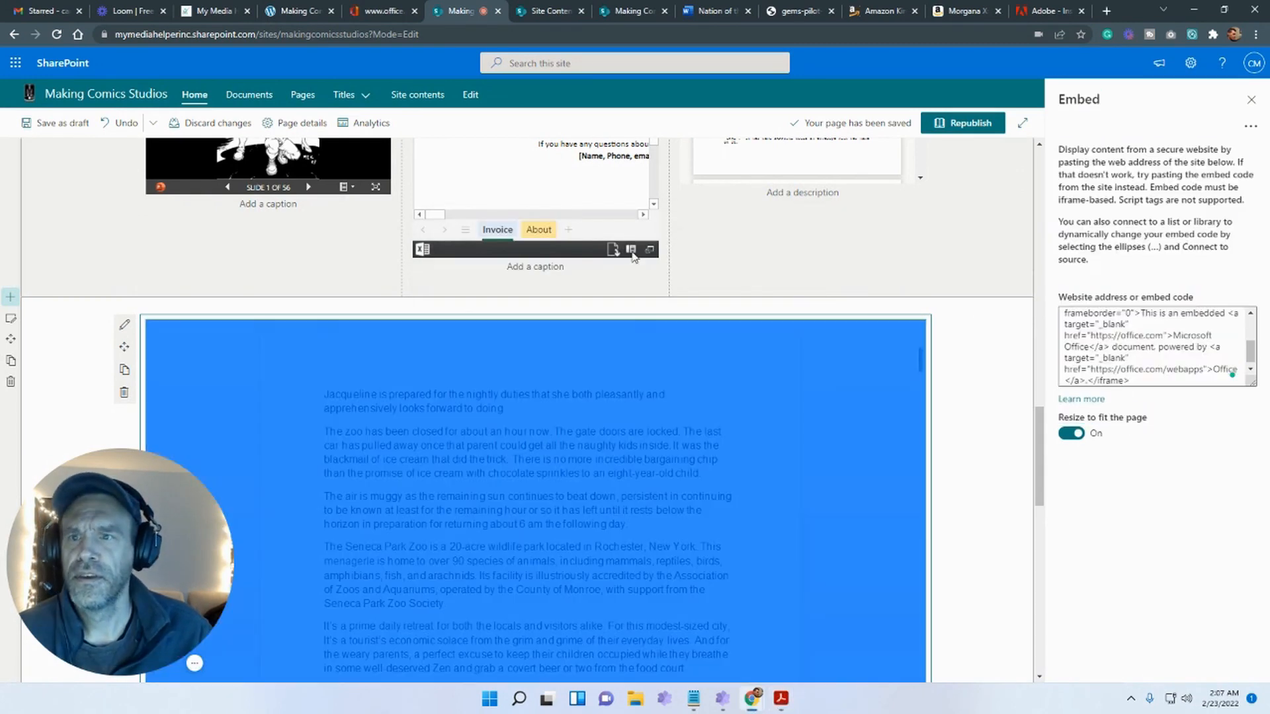
pyautogui.click(552, 11)
pyautogui.click(631, 10)
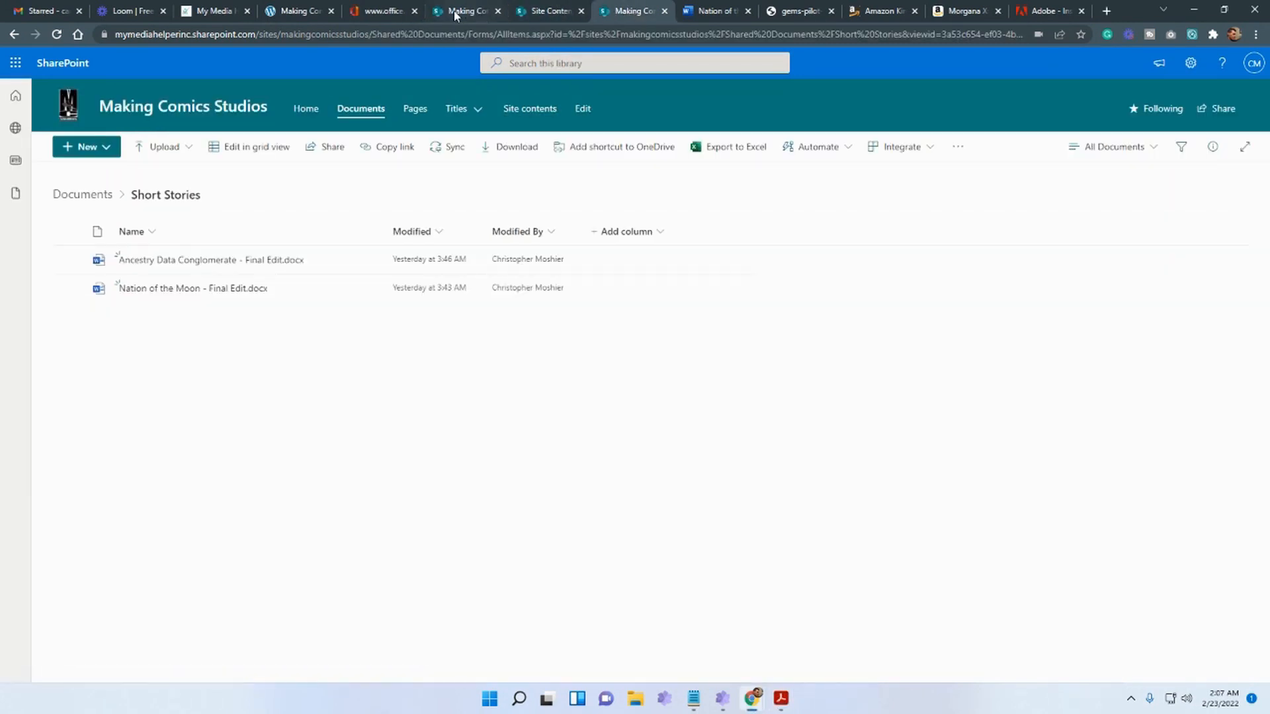
pyautogui.click(457, 11)
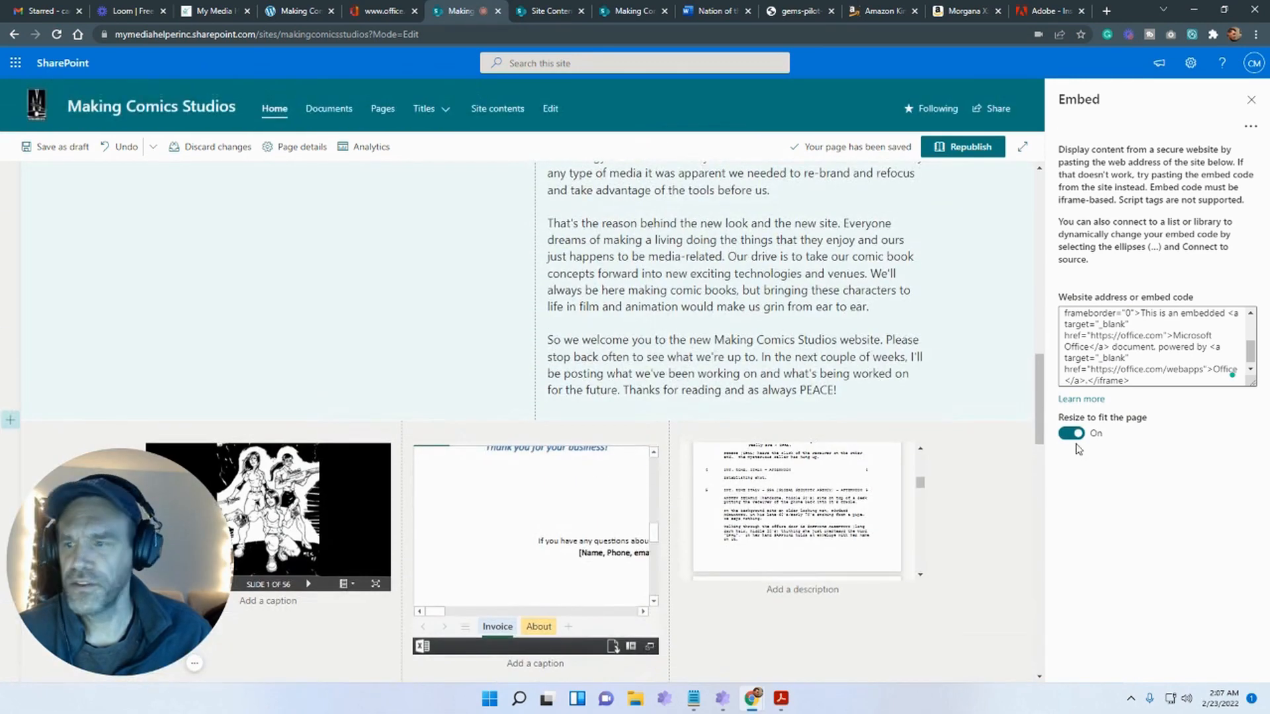
# Delete the three-column section holding the embedded slideshow, invoice workbook and script document
pyautogui.scroll(-3, 158, 327)
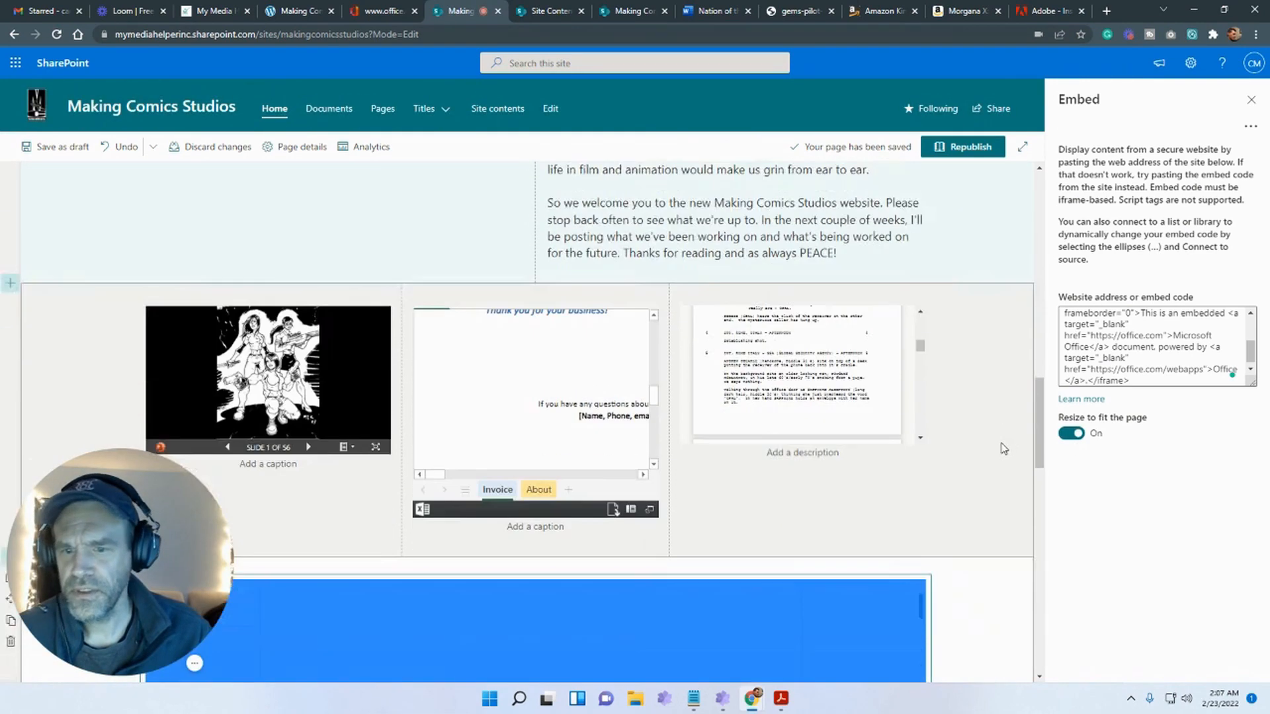
pyautogui.click(75, 293)
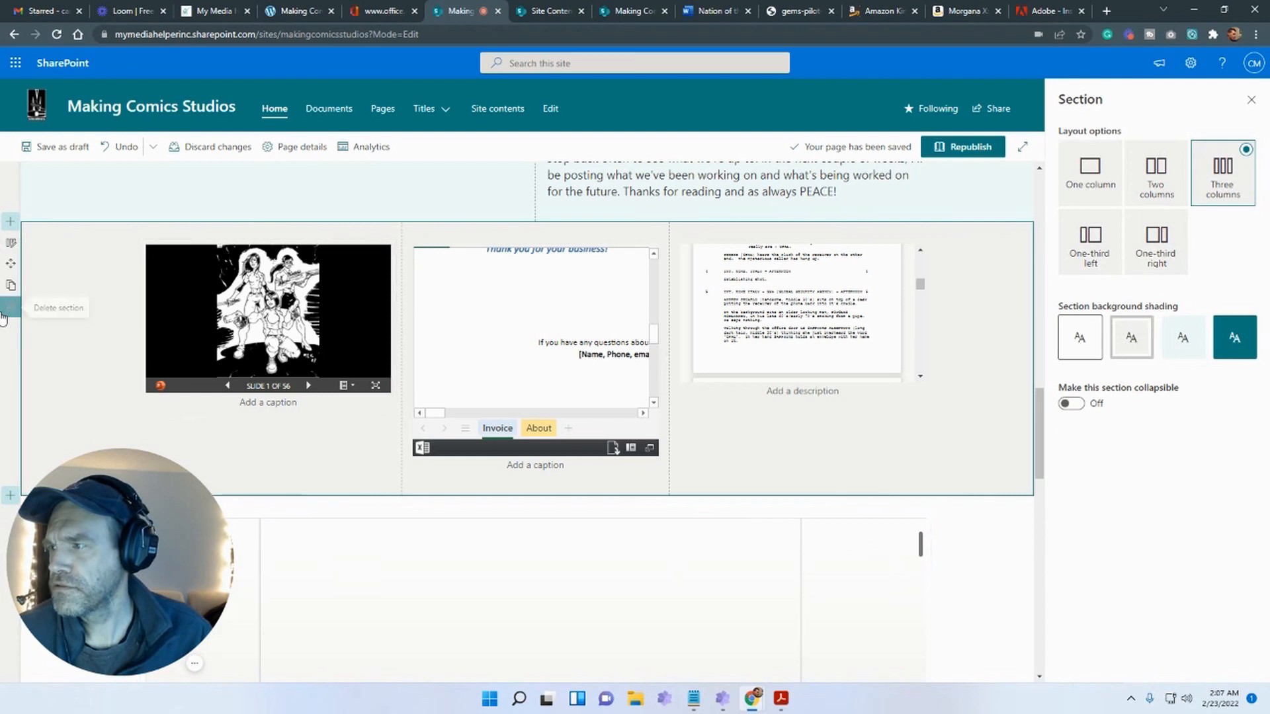
pyautogui.click(10, 307)
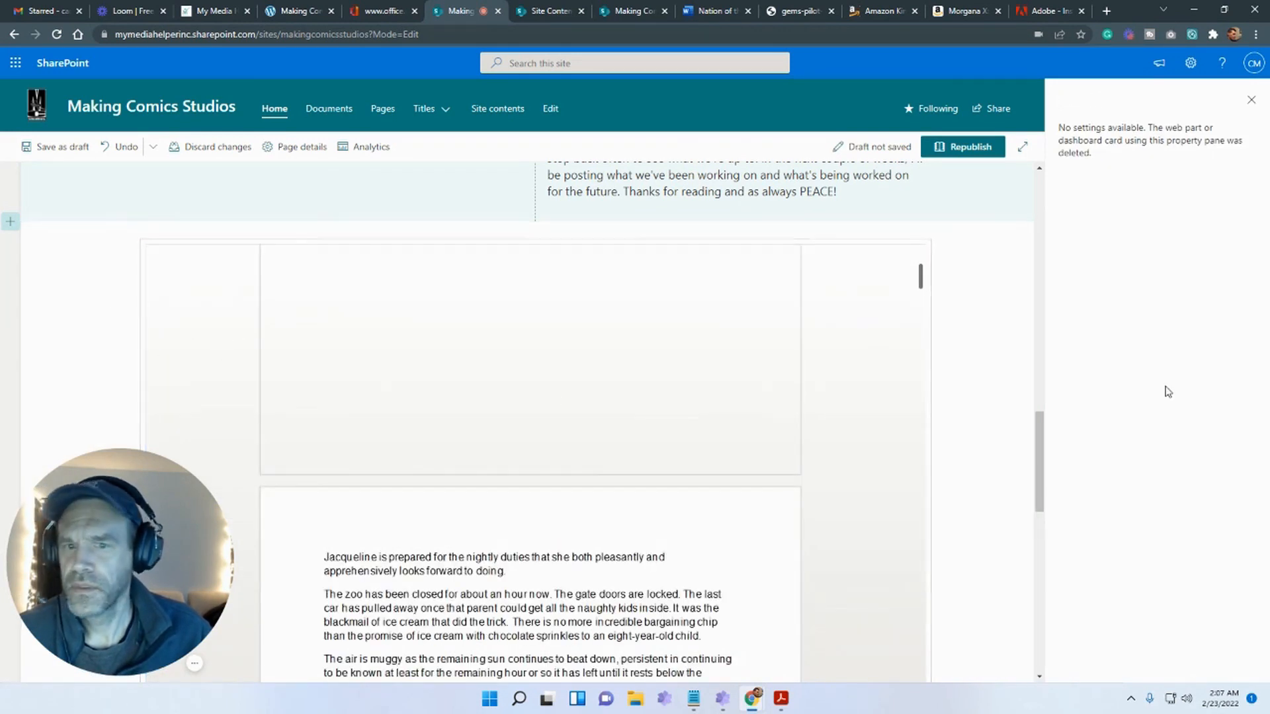
# Delete the one-column section containing the embedded zoo story document below the welcome text
pyautogui.moveTo(1037, 440); pyautogui.dragTo(1046, 266)
pyautogui.scroll(-15, 1021, 443)
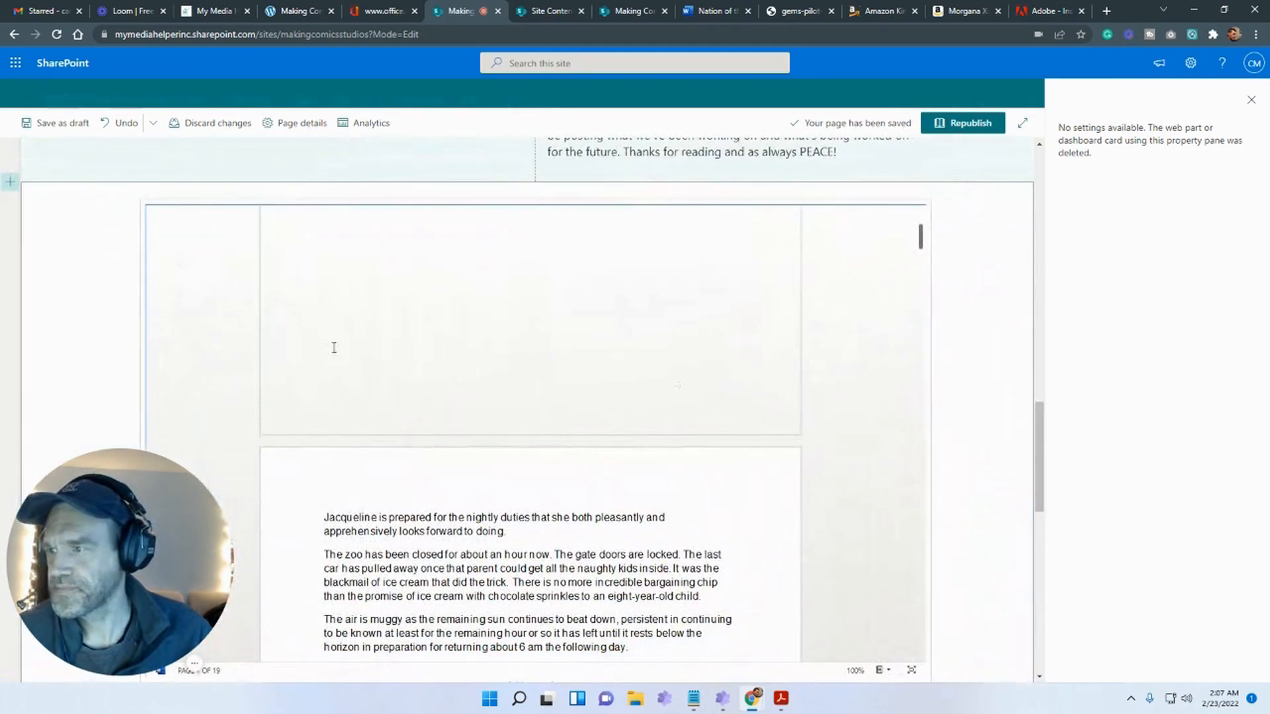
pyautogui.scroll(-3, 227, 362)
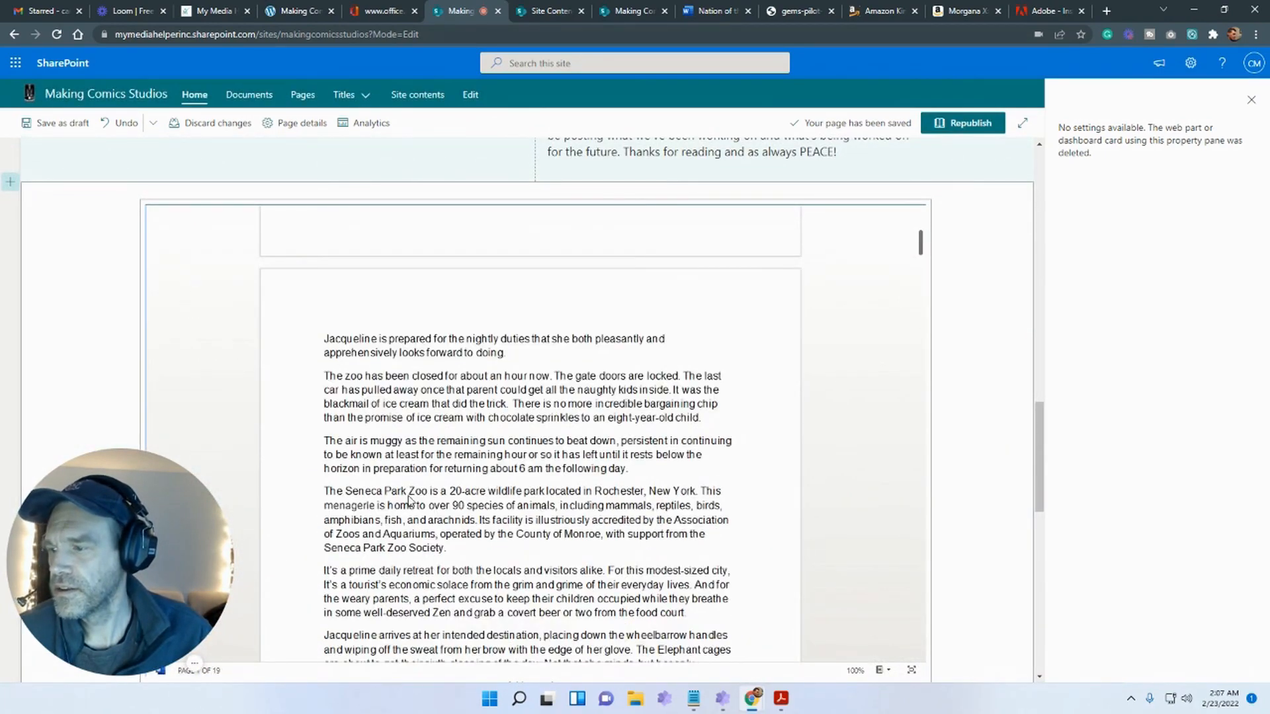
pyautogui.moveTo(1040, 435); pyautogui.dragTo(1072, 414)
pyautogui.click(75, 368)
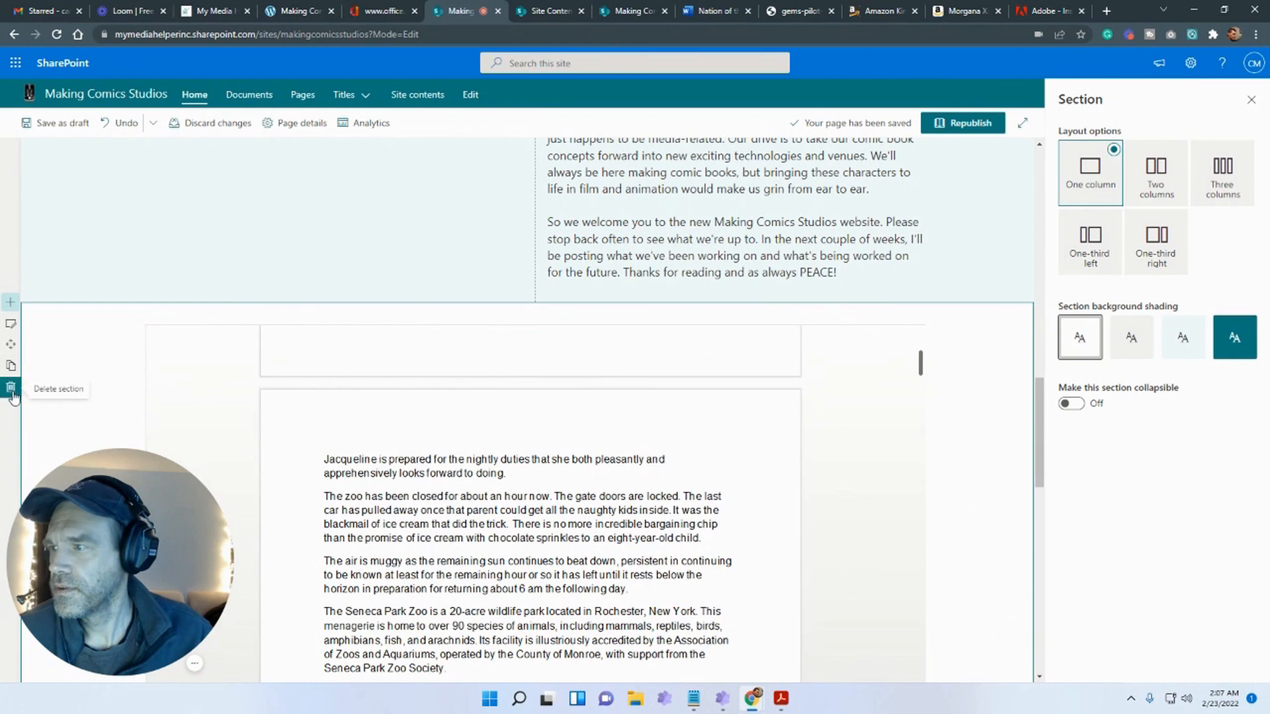
pyautogui.click(11, 388)
# Add a two-column section between the welcome text and the divider
pyautogui.click(11, 303)
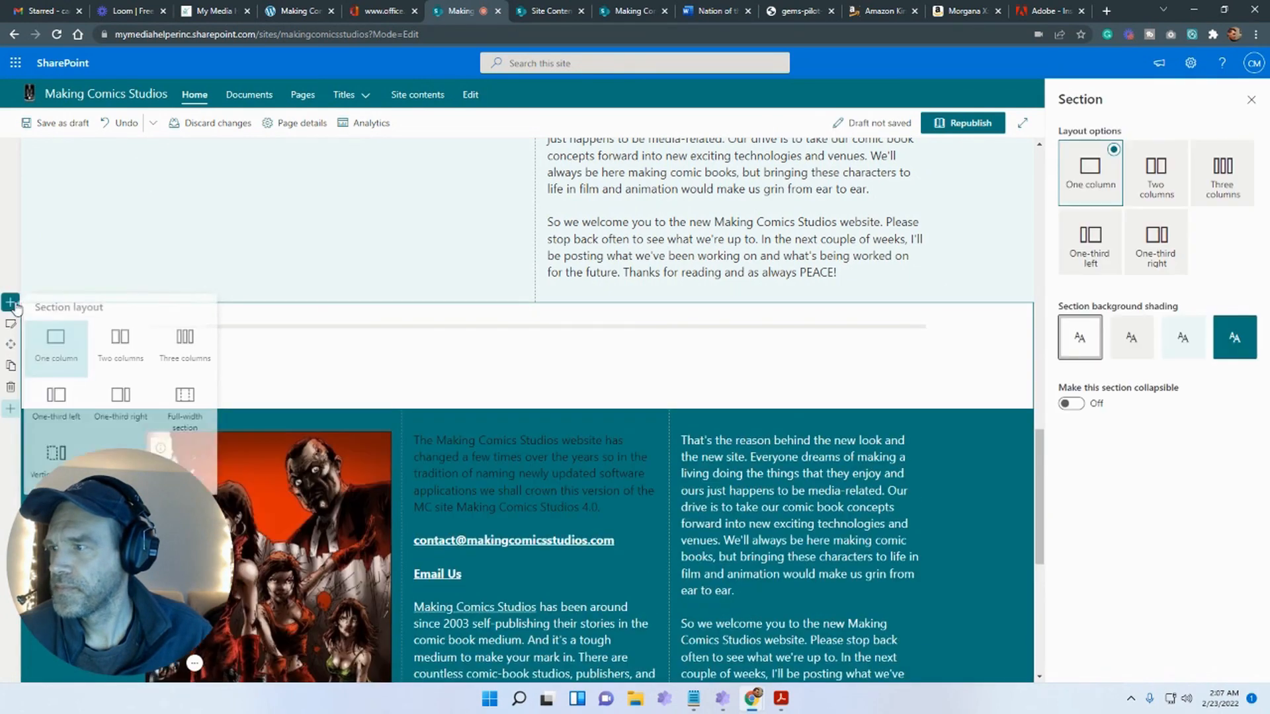
pyautogui.click(116, 344)
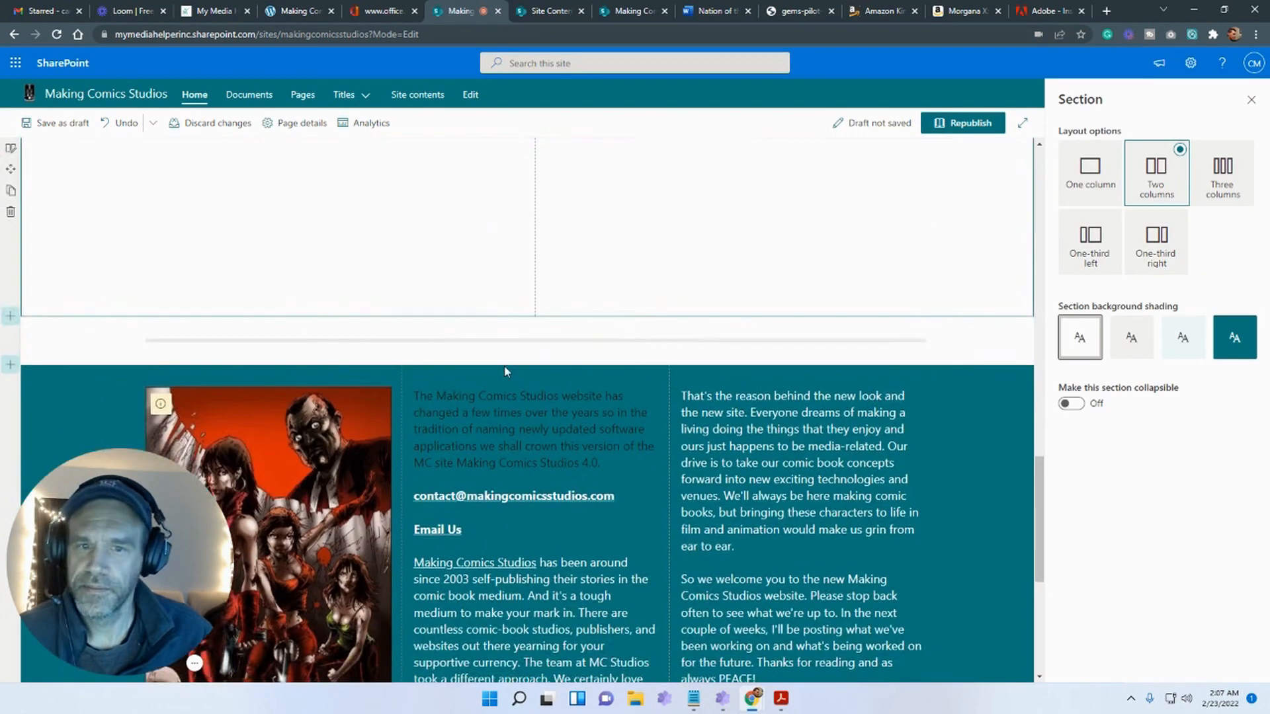
pyautogui.scroll(2, 505, 372)
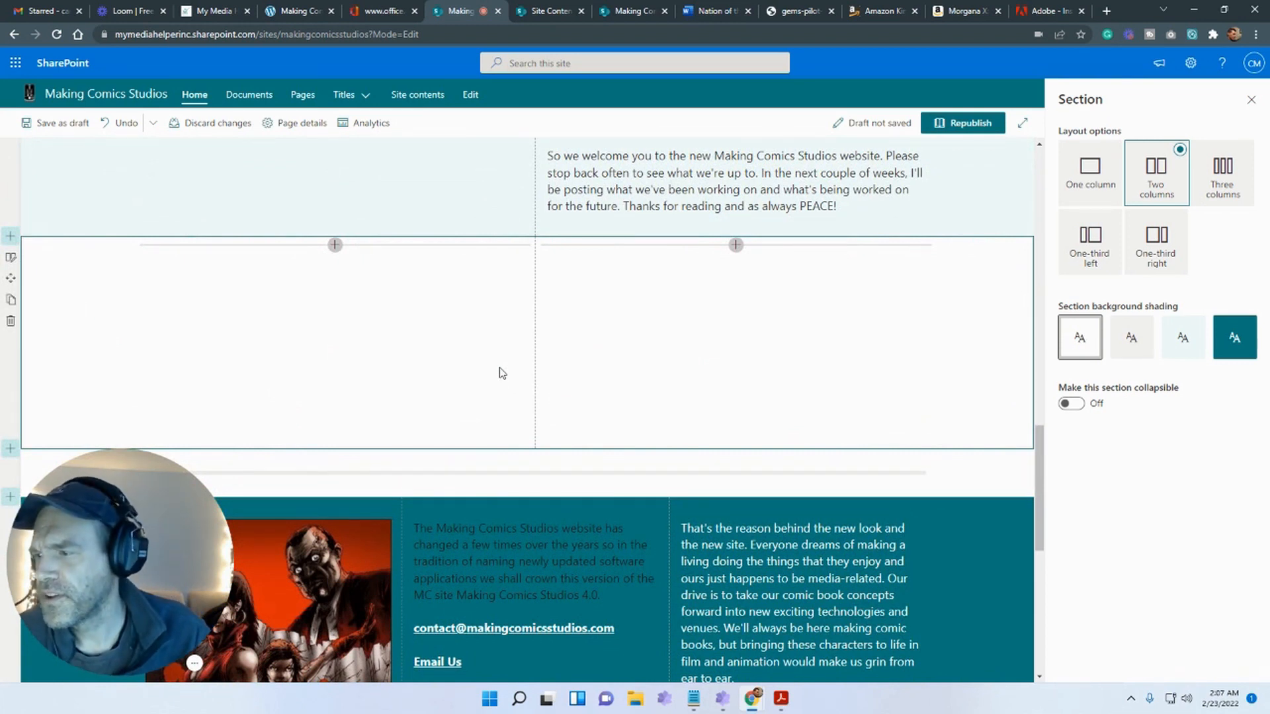
# Add a Document library web part to the first column of the new two-column section
pyautogui.click(335, 246)
pyautogui.scroll(-3, 390, 377)
pyautogui.moveTo(140, 490); pyautogui.dragTo(976, 147)
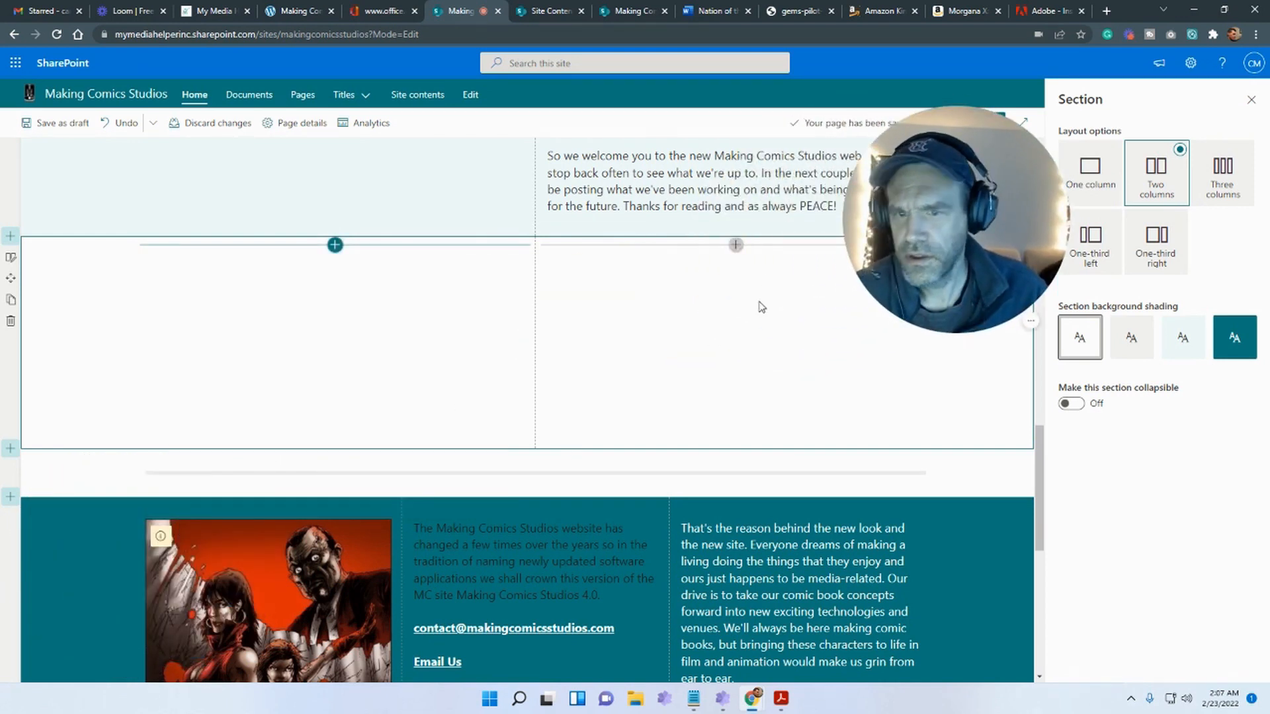
pyautogui.click(335, 246)
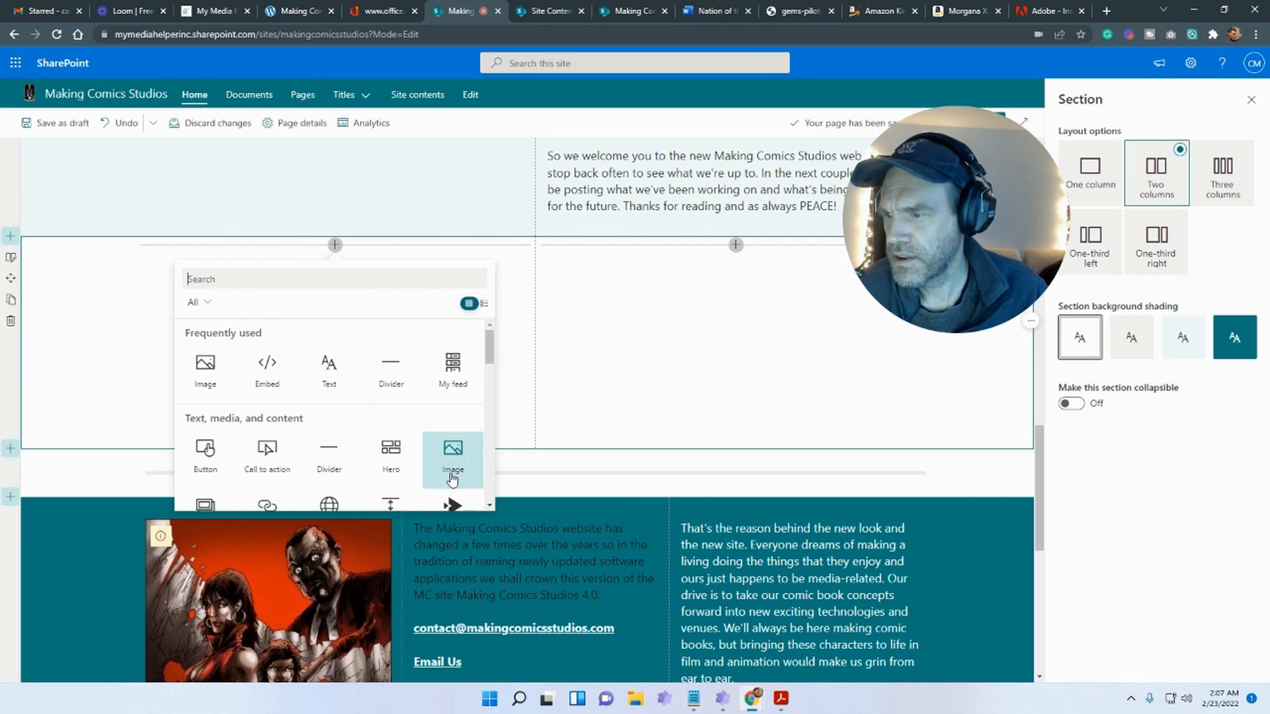
pyautogui.scroll(-2, 450, 472)
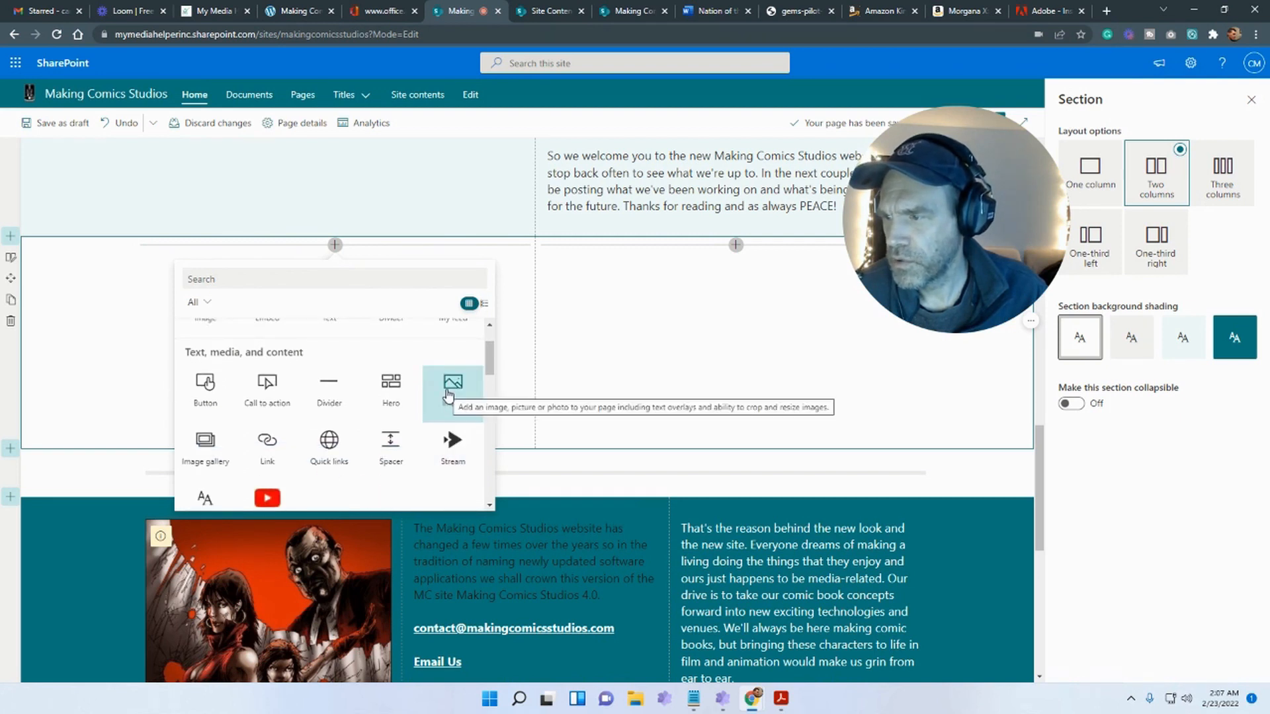
pyautogui.scroll(1, 448, 397)
pyautogui.scroll(-3, 388, 437)
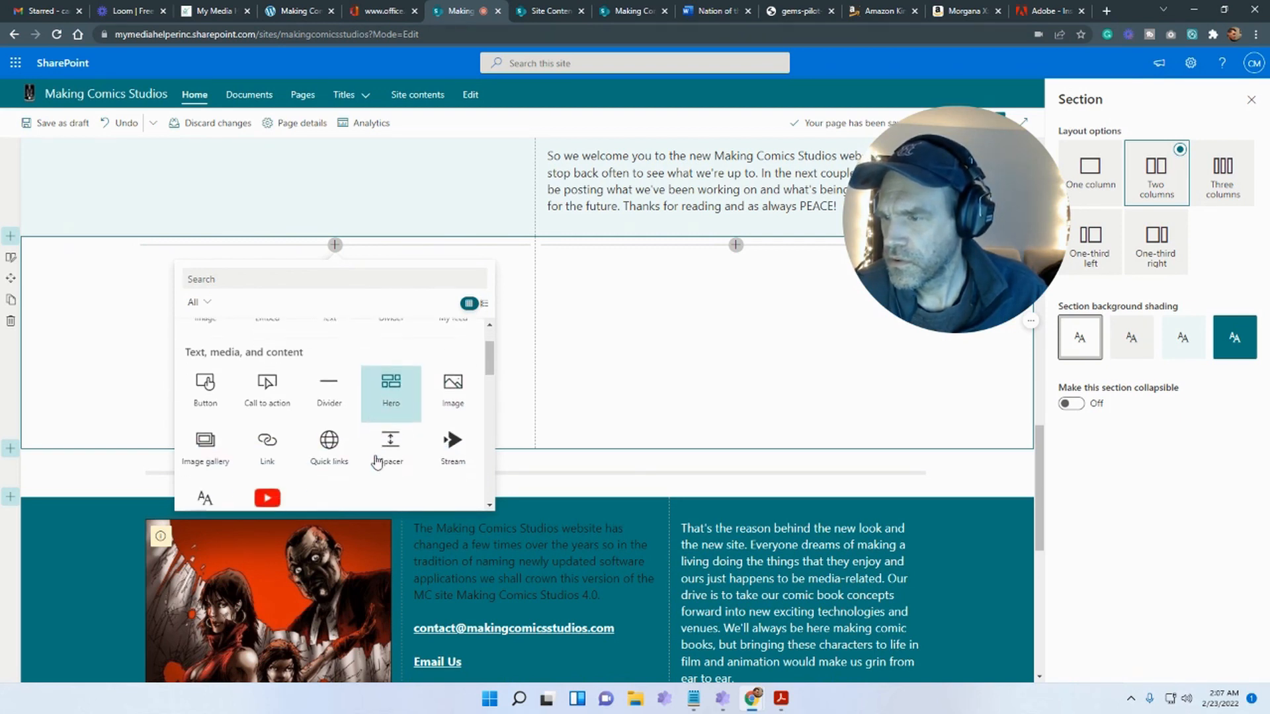
pyautogui.scroll(-1, 377, 461)
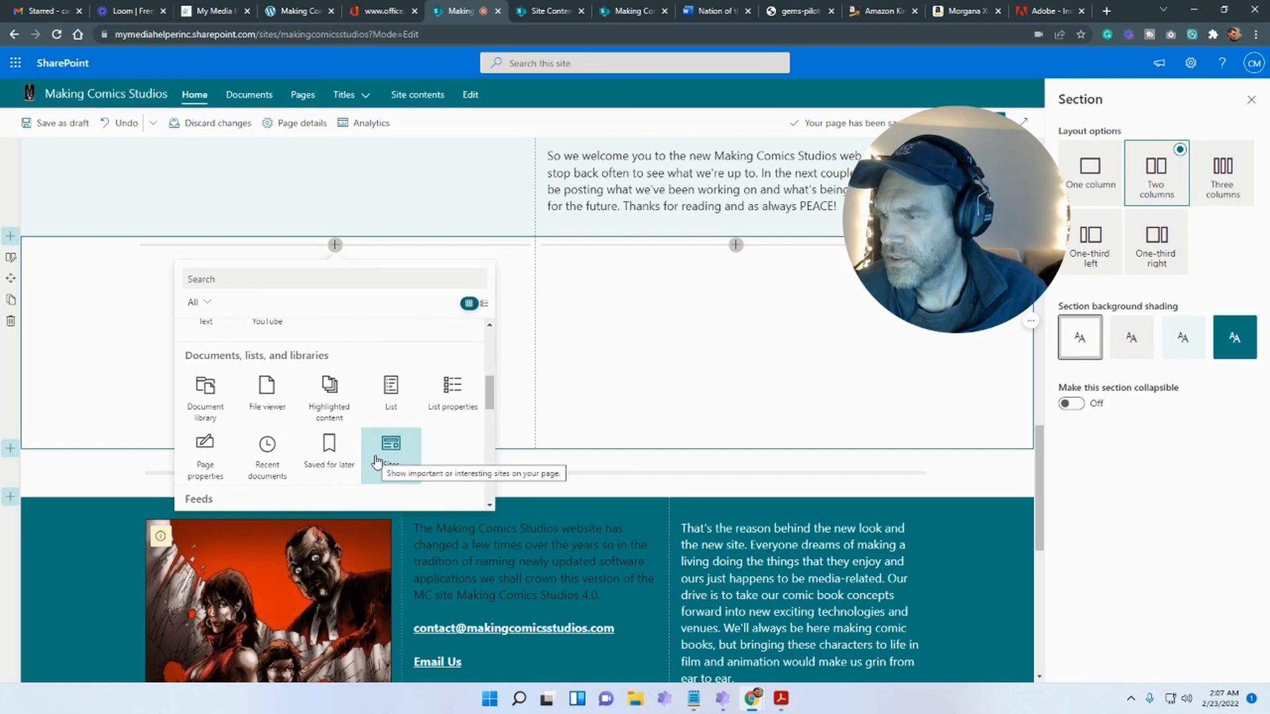
pyautogui.click(207, 403)
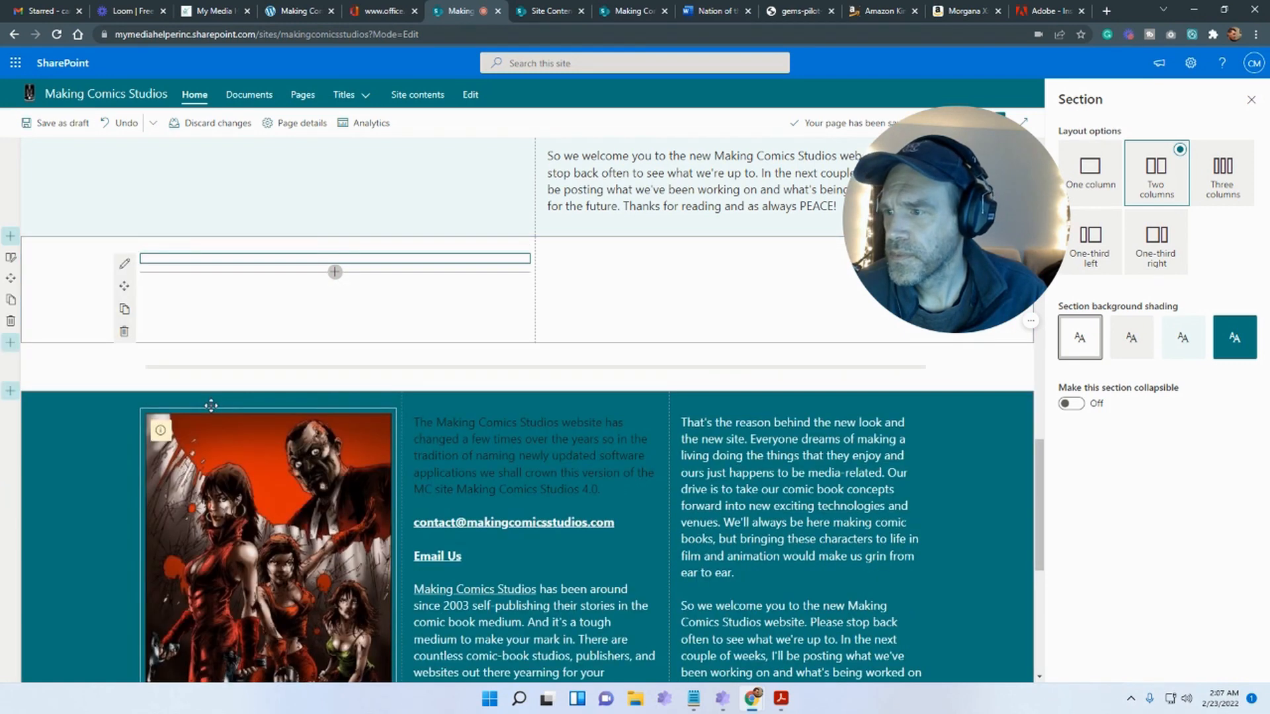
# Choose Documents as the web part's library and open its Short Stories folder
pyautogui.scroll(-1, 526, 495)
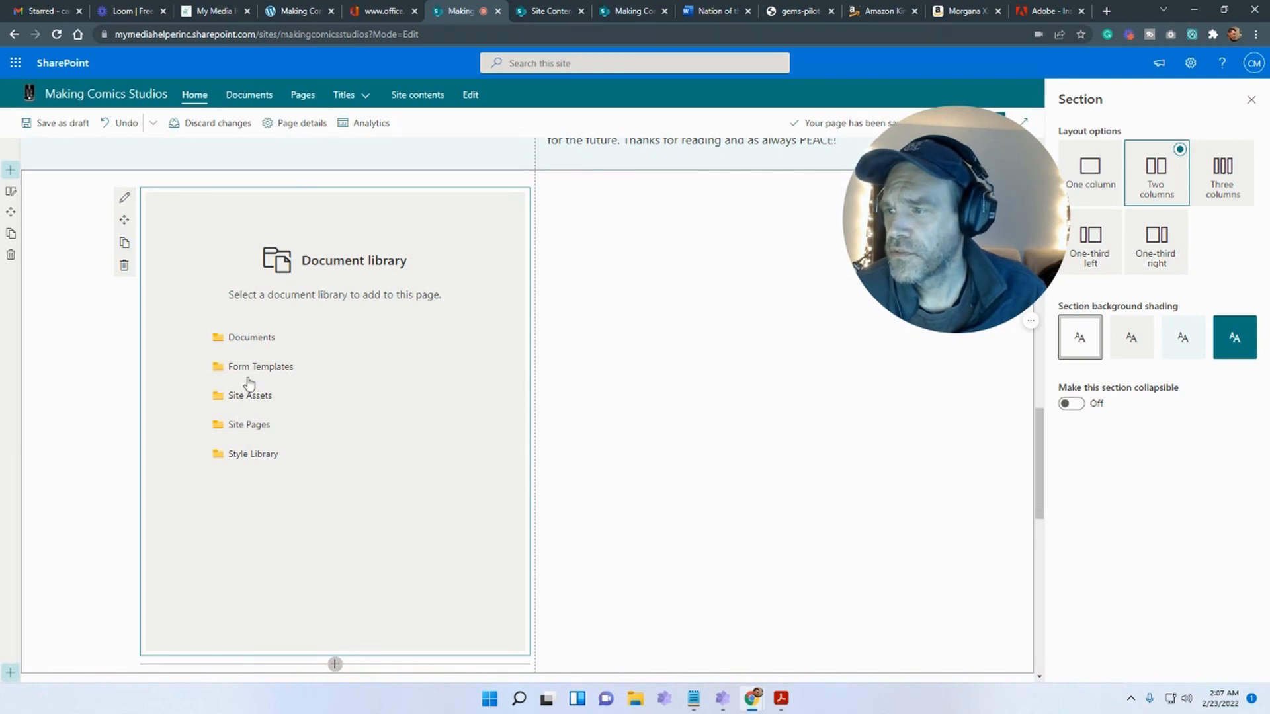
pyautogui.click(251, 337)
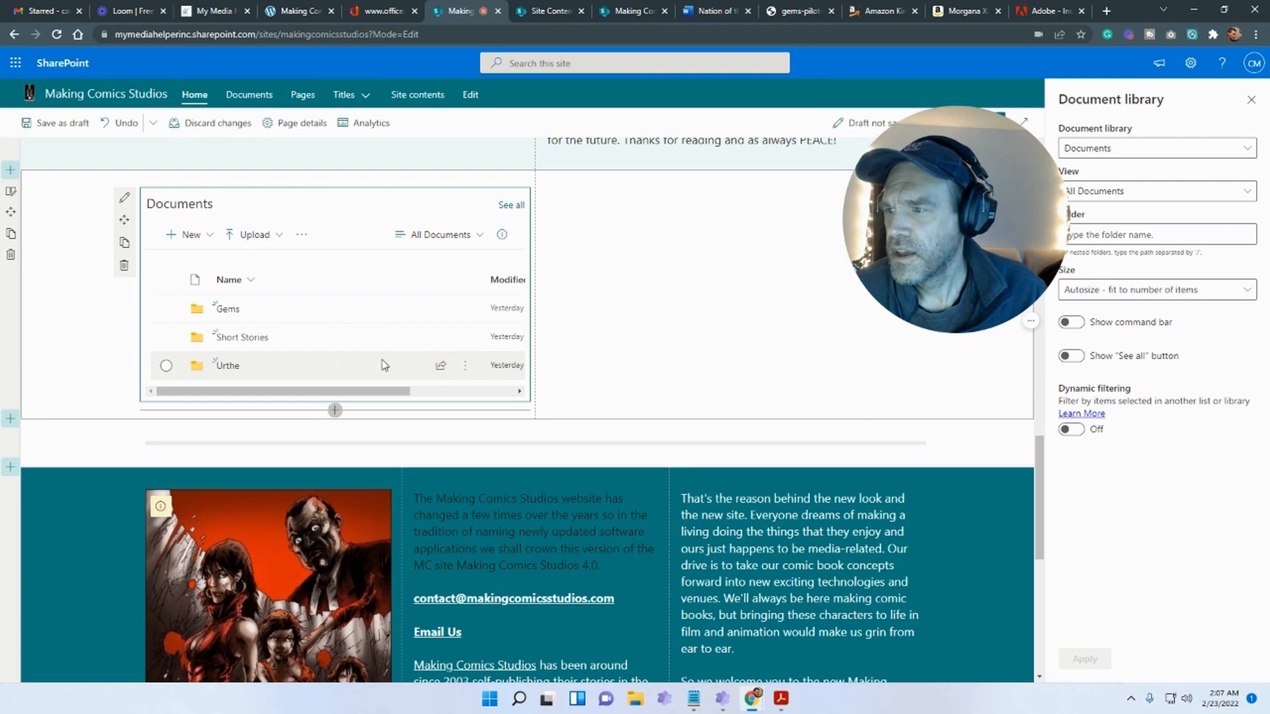
pyautogui.click(257, 343)
pyautogui.moveTo(969, 200); pyautogui.dragTo(826, 217)
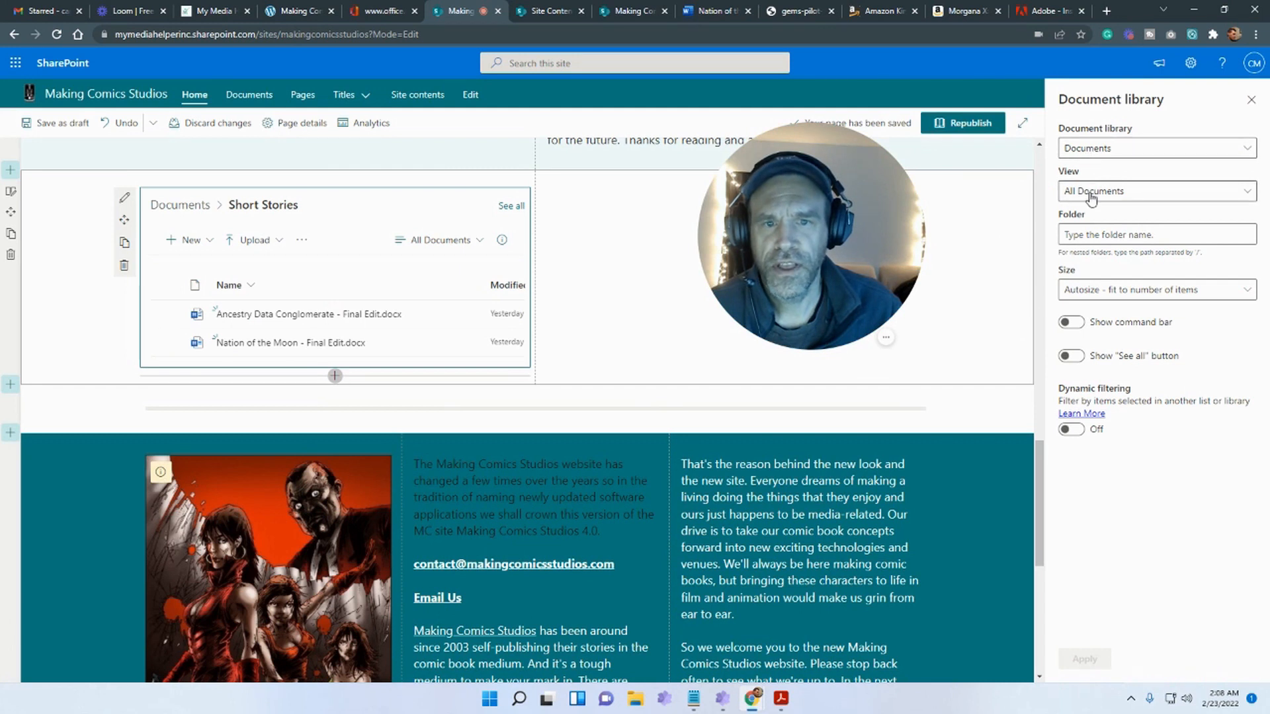
# Set the document library web part's folder to Short Stories and apply the setting
pyautogui.click(1088, 236)
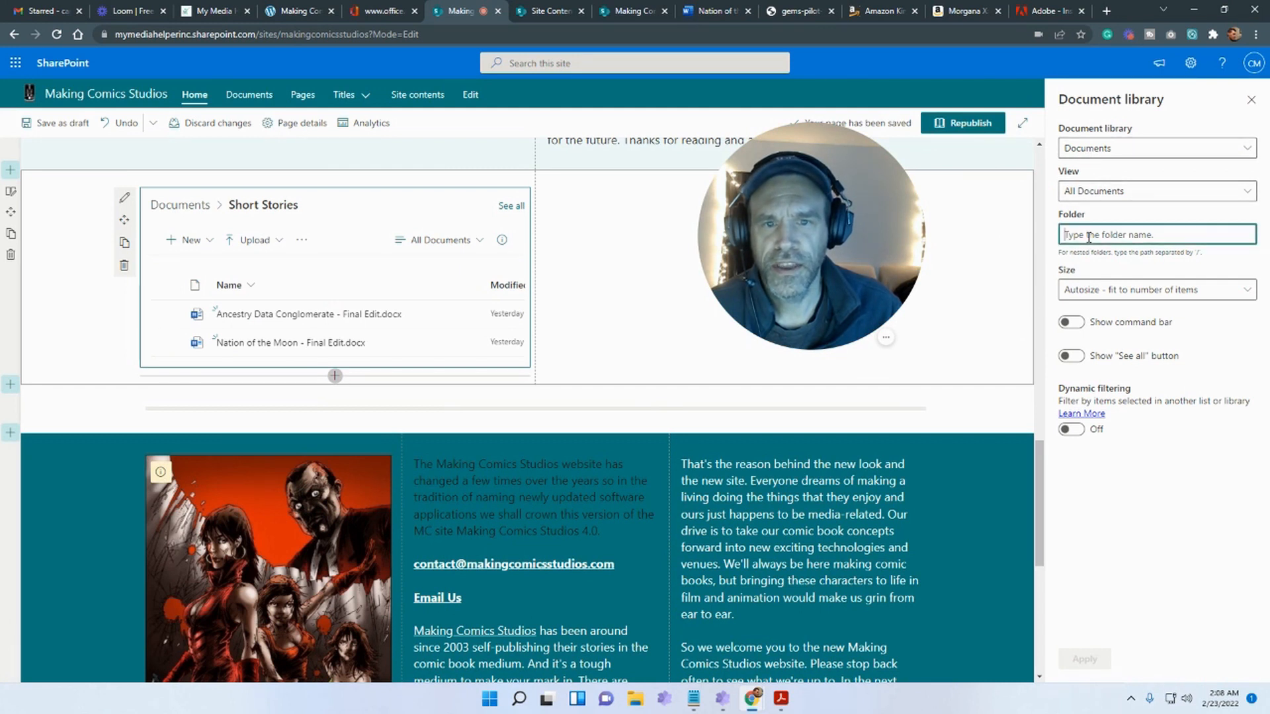
pyautogui.write('Sh')
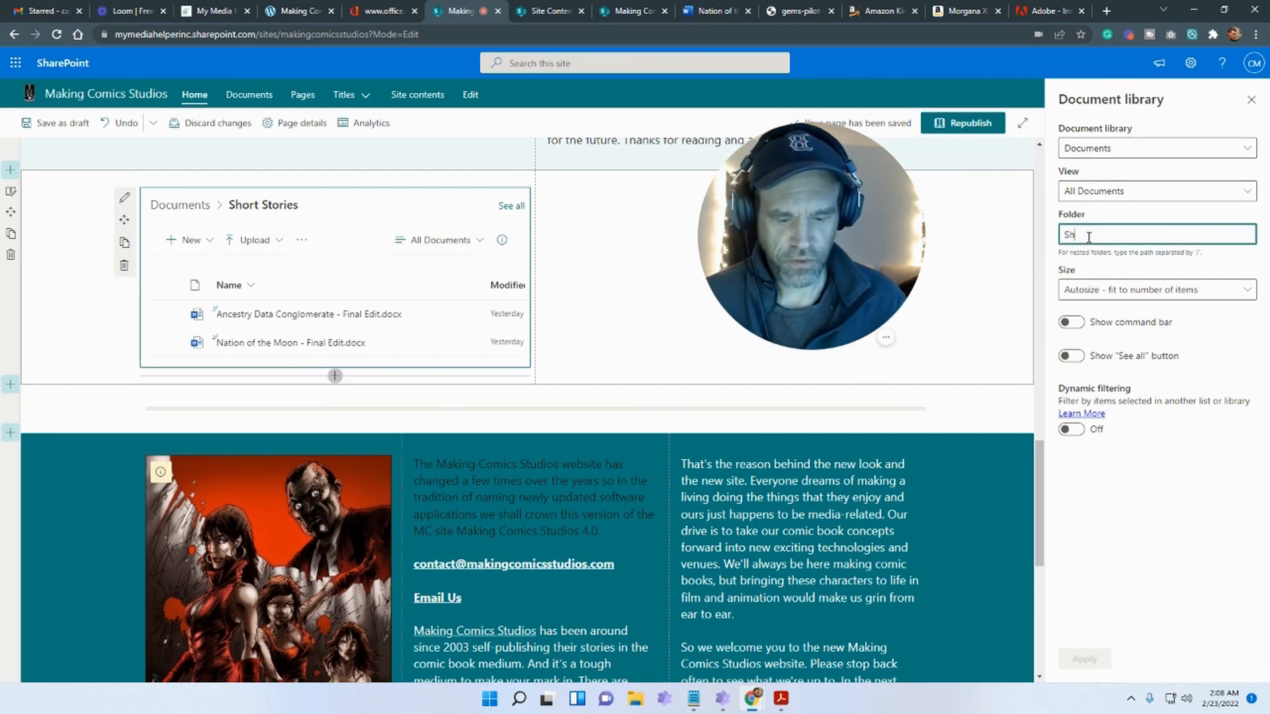
pyautogui.write('ort Stories')
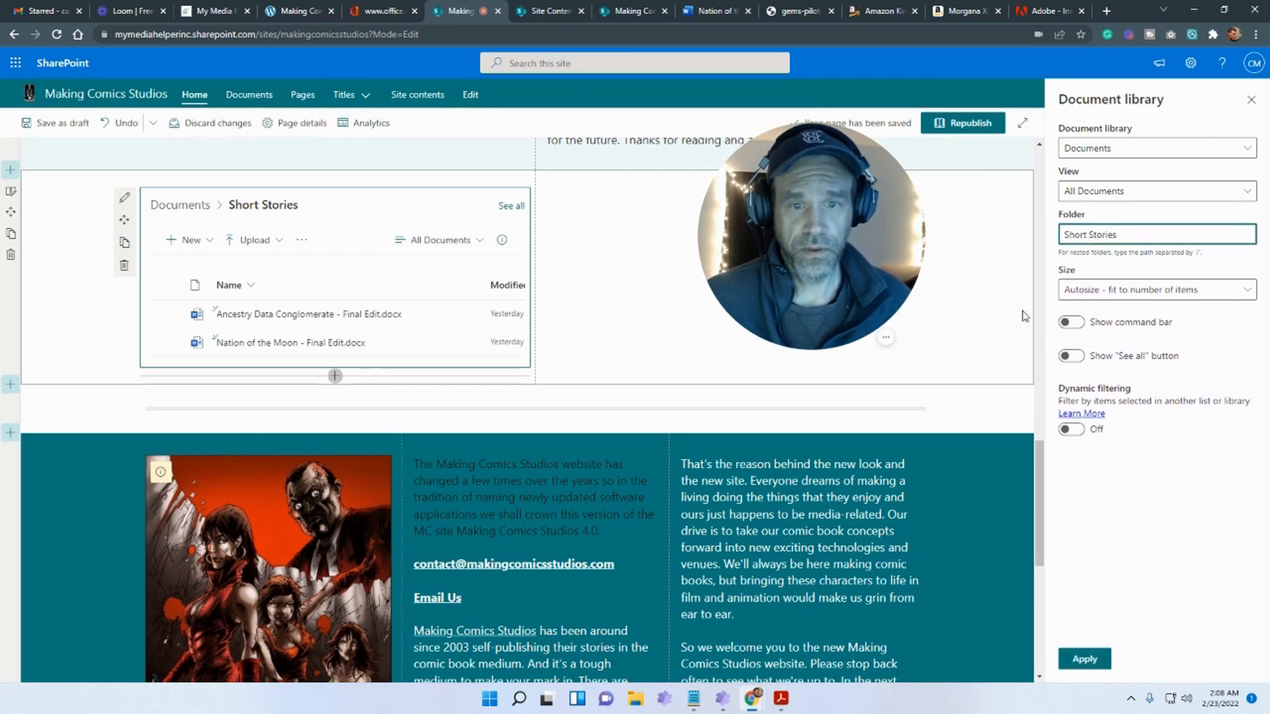
pyautogui.click(1206, 538)
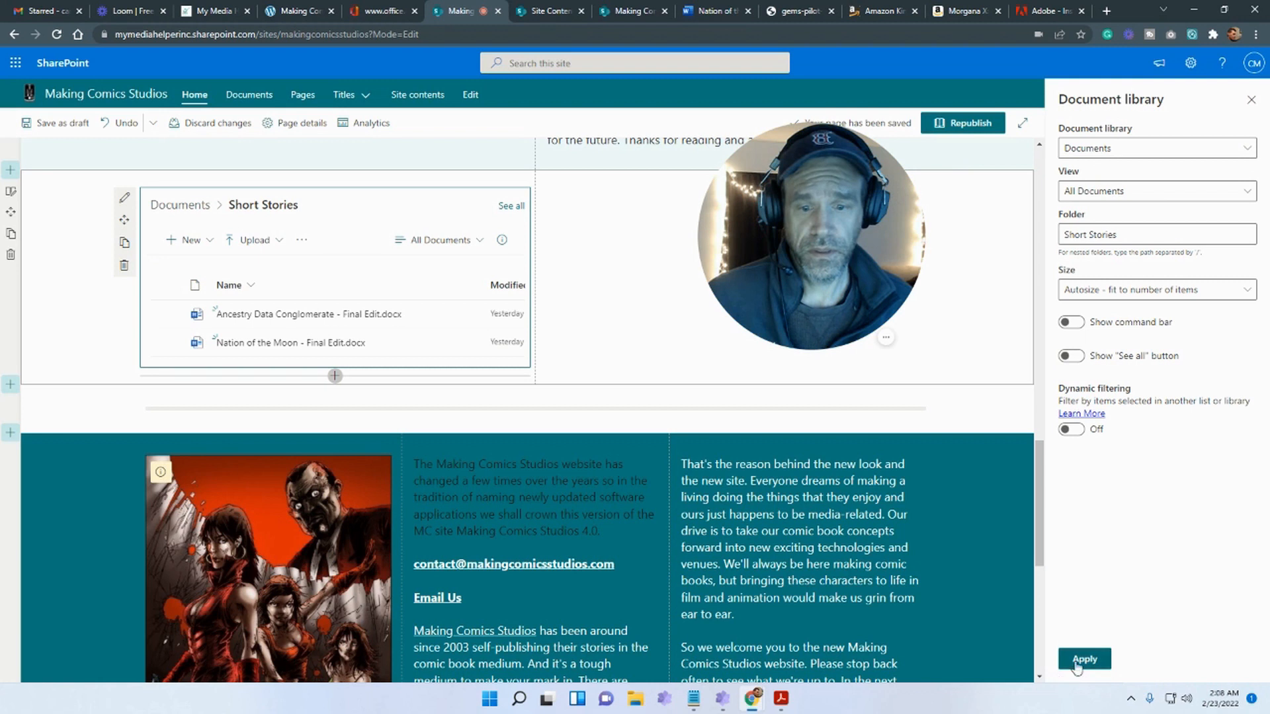
pyautogui.click(1083, 660)
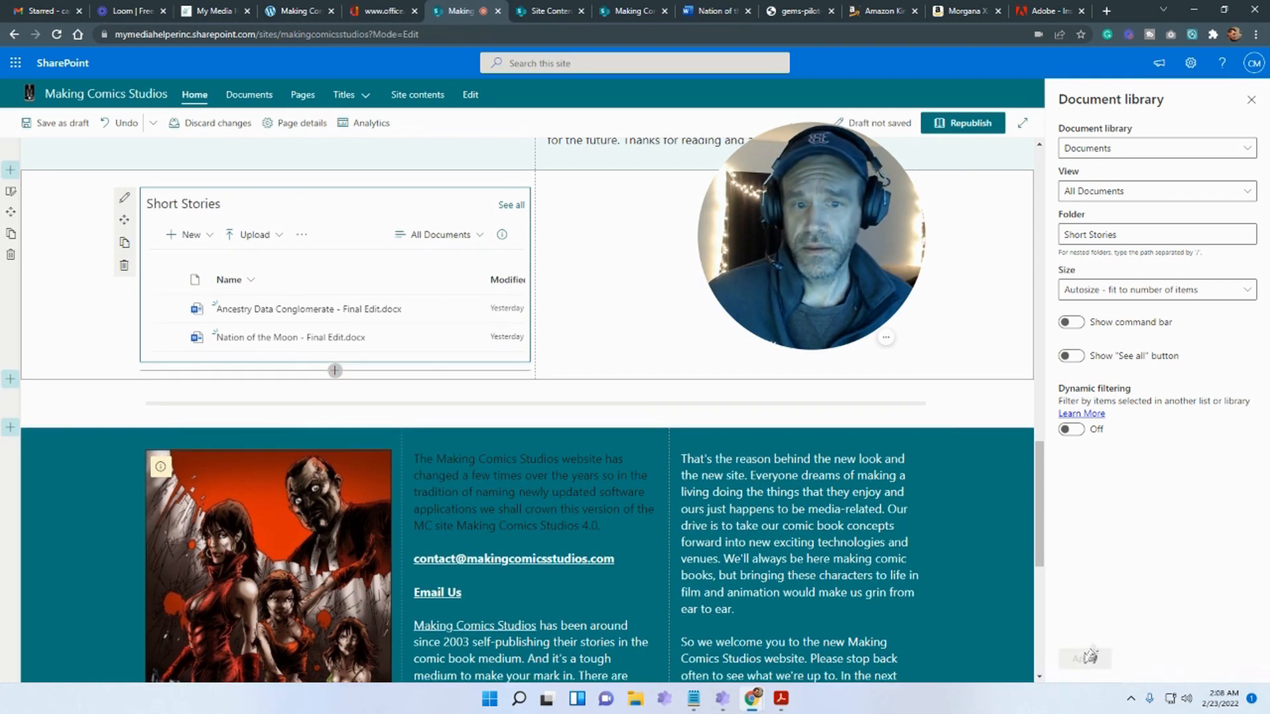
# Toggle the library's "Show command bar" option, apply it, and save the page as a draft
pyautogui.click(1073, 323)
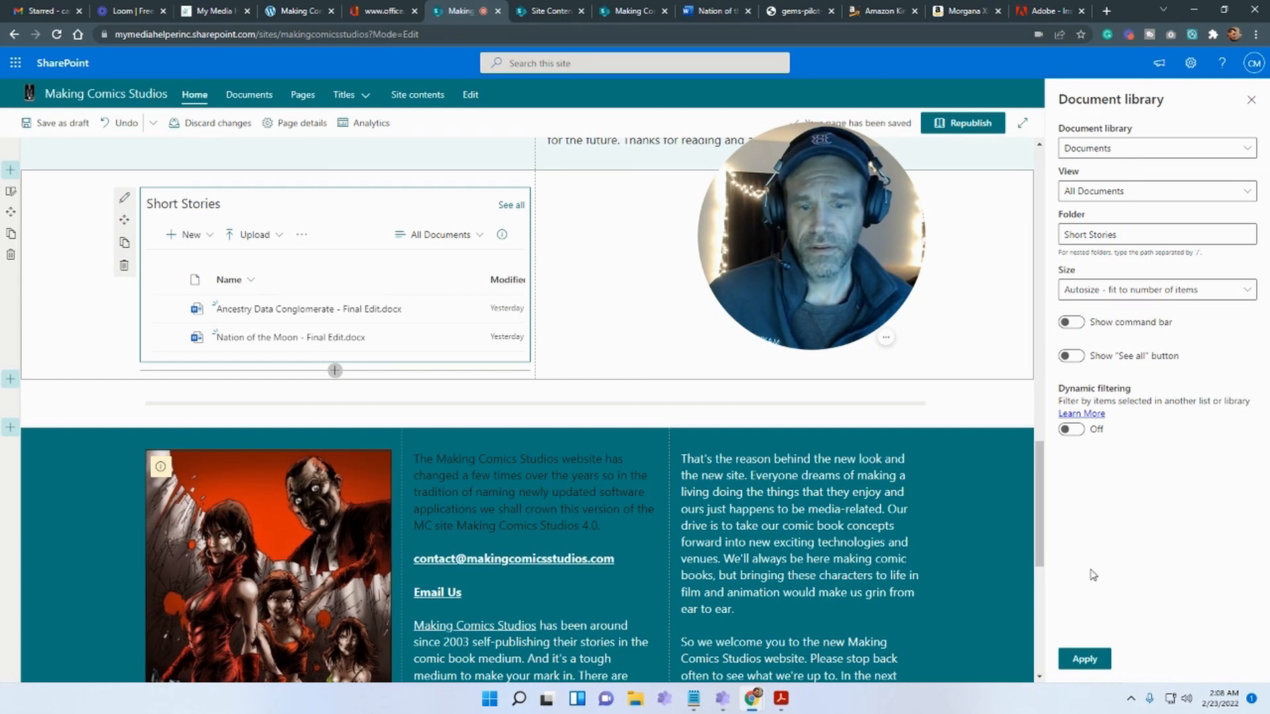
pyautogui.click(1095, 659)
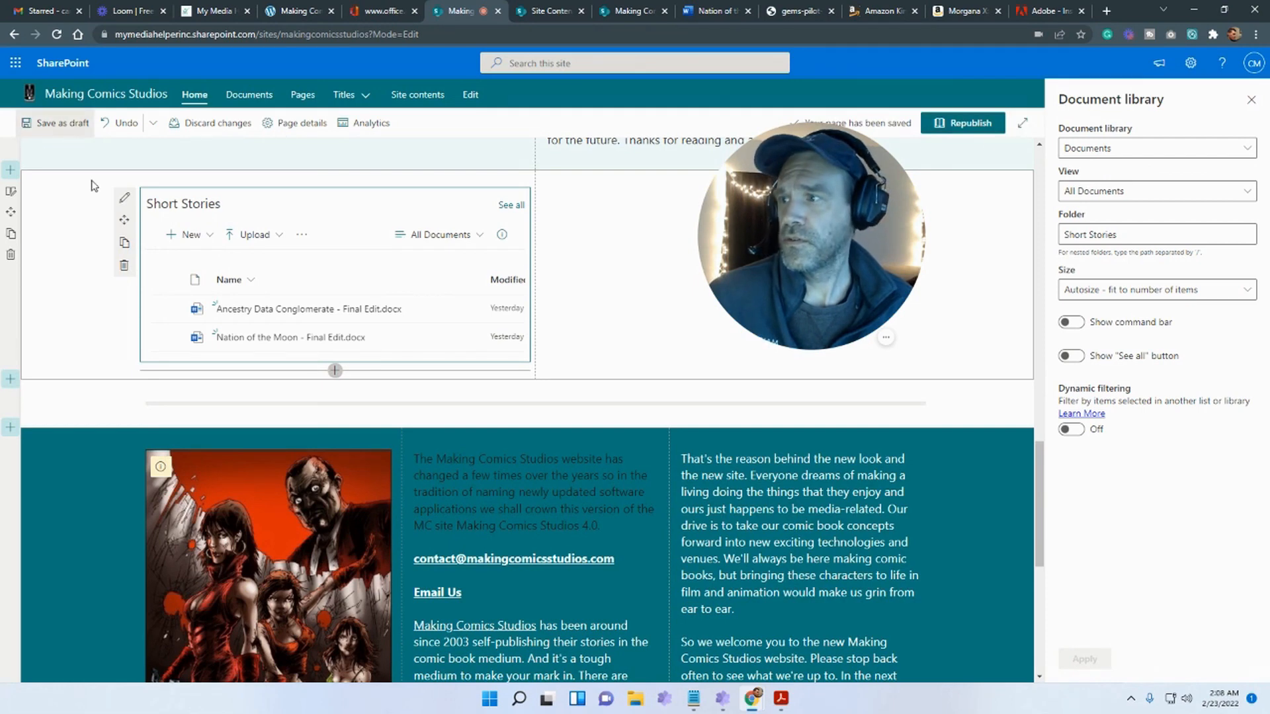
pyautogui.click(55, 123)
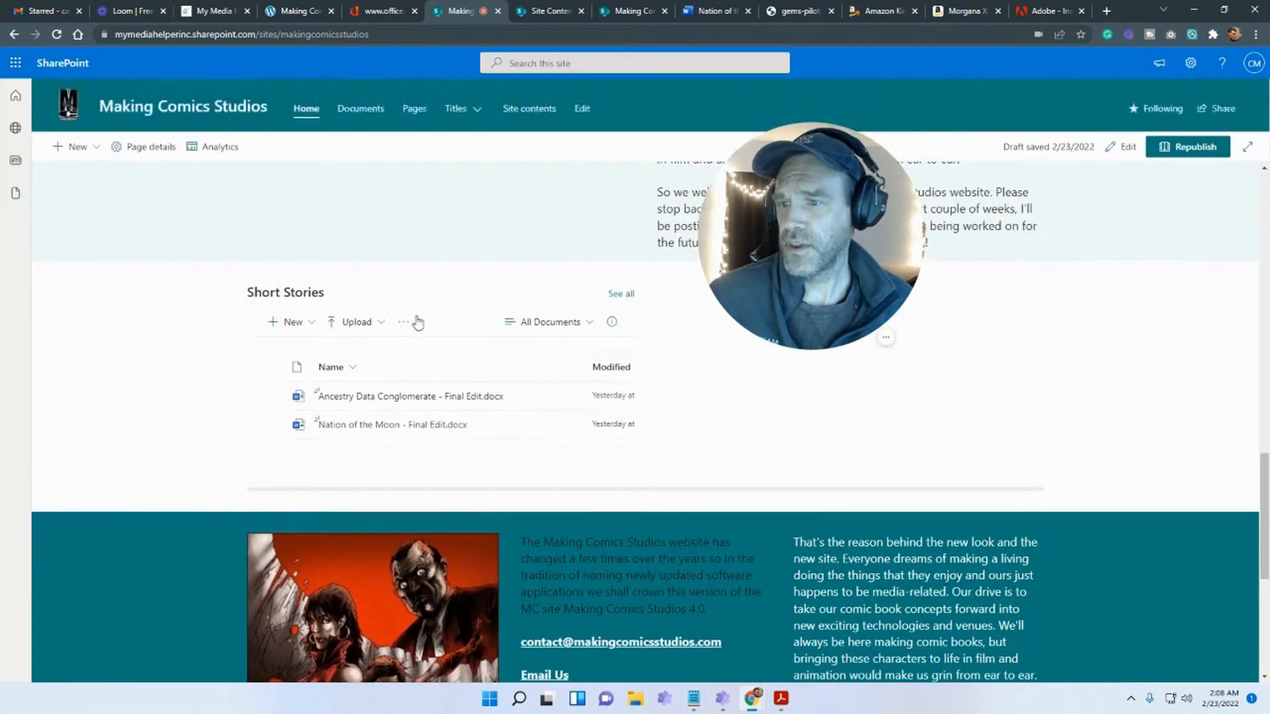
pyautogui.moveTo(502, 452); pyautogui.dragTo(461, 447)
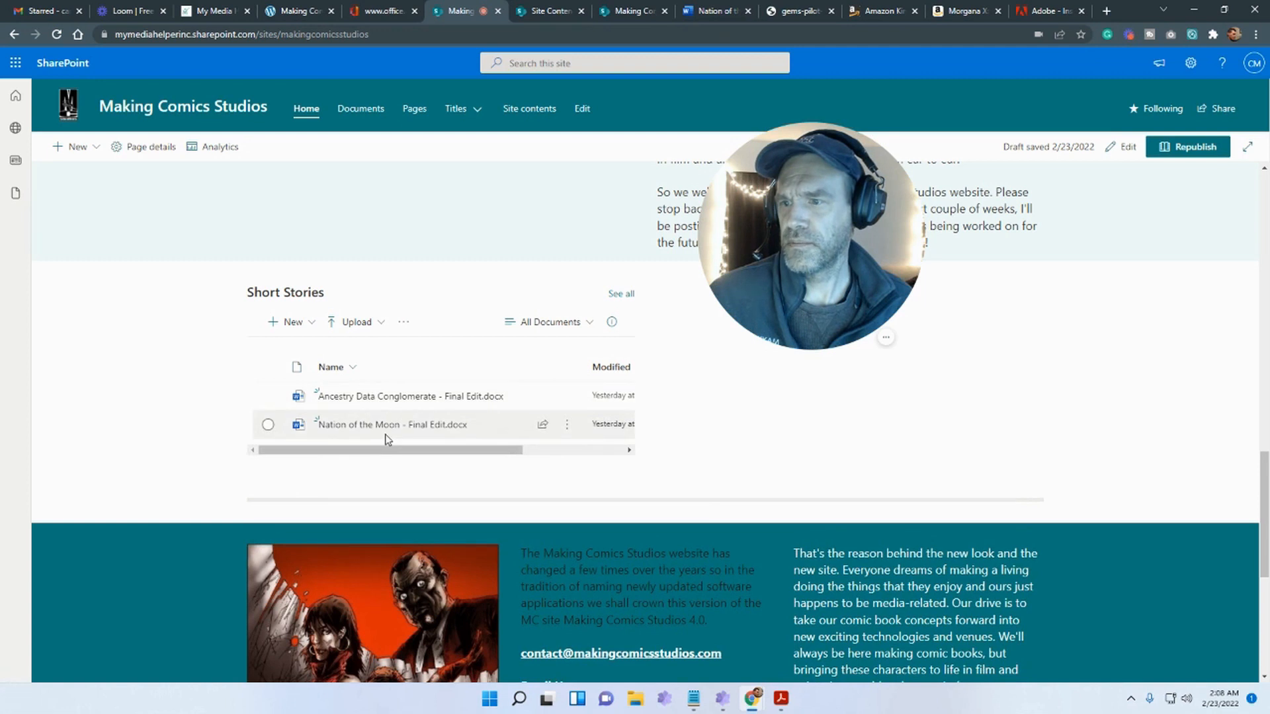
pyautogui.moveTo(819, 199); pyautogui.dragTo(264, 391)
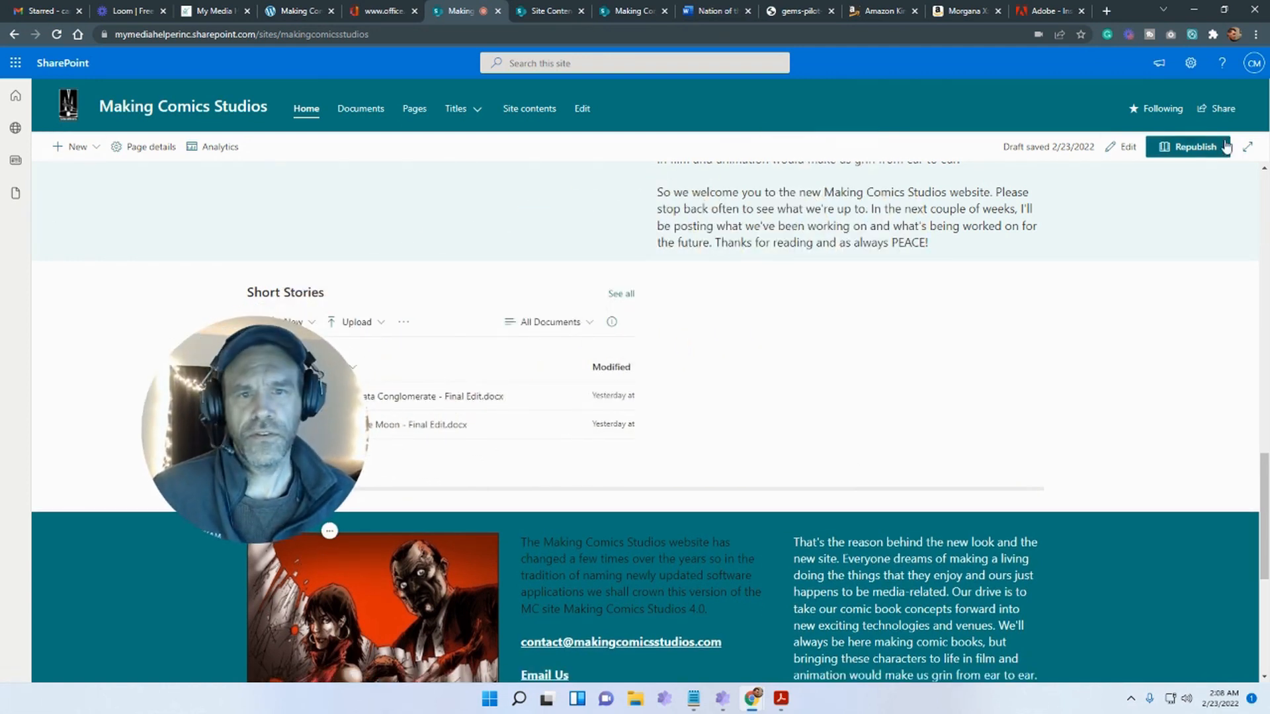
# Reopen the home page for editing and browse the web parts available for the second column, down to Documents, lists, and libraries
pyautogui.click(1128, 151)
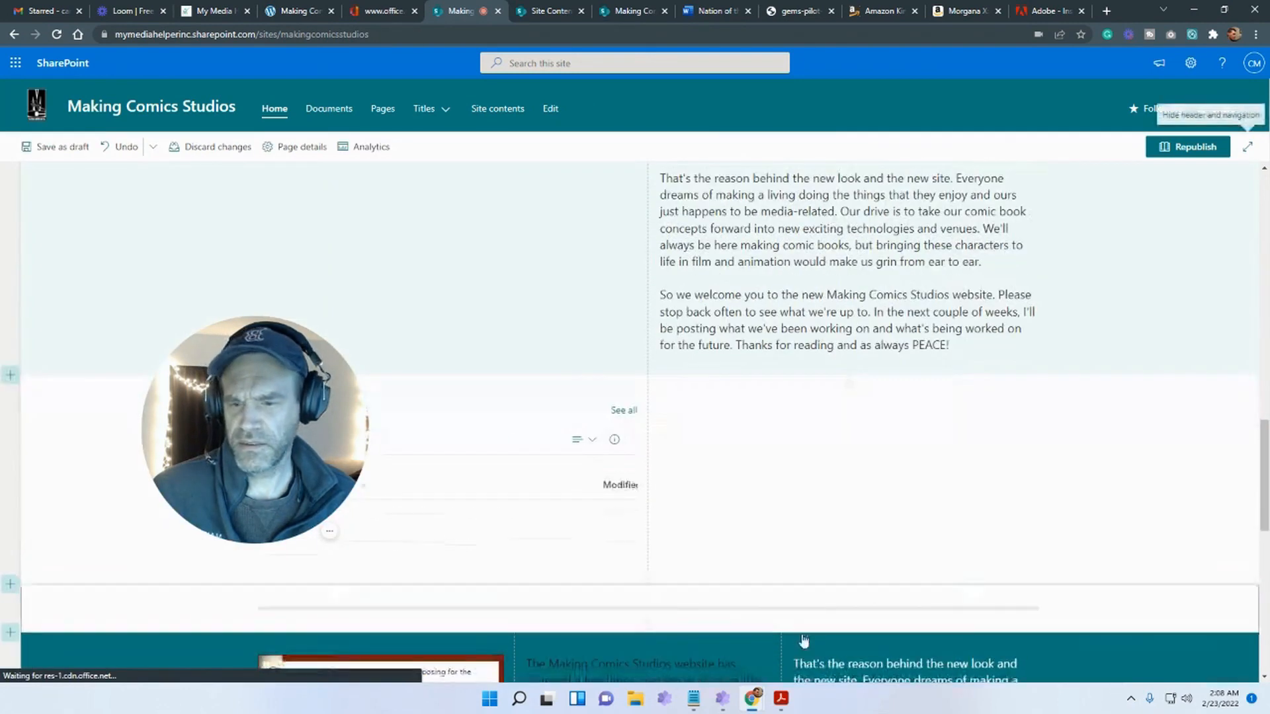
pyautogui.click(849, 383)
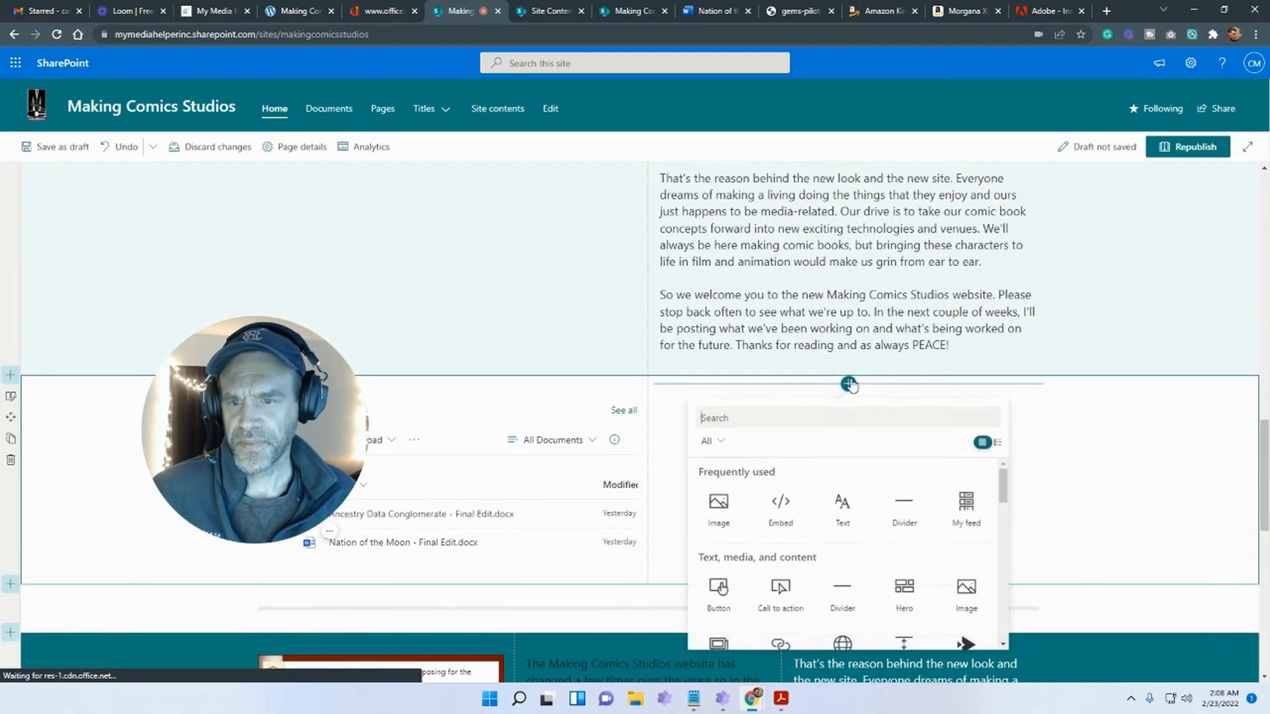
pyautogui.scroll(-1, 922, 503)
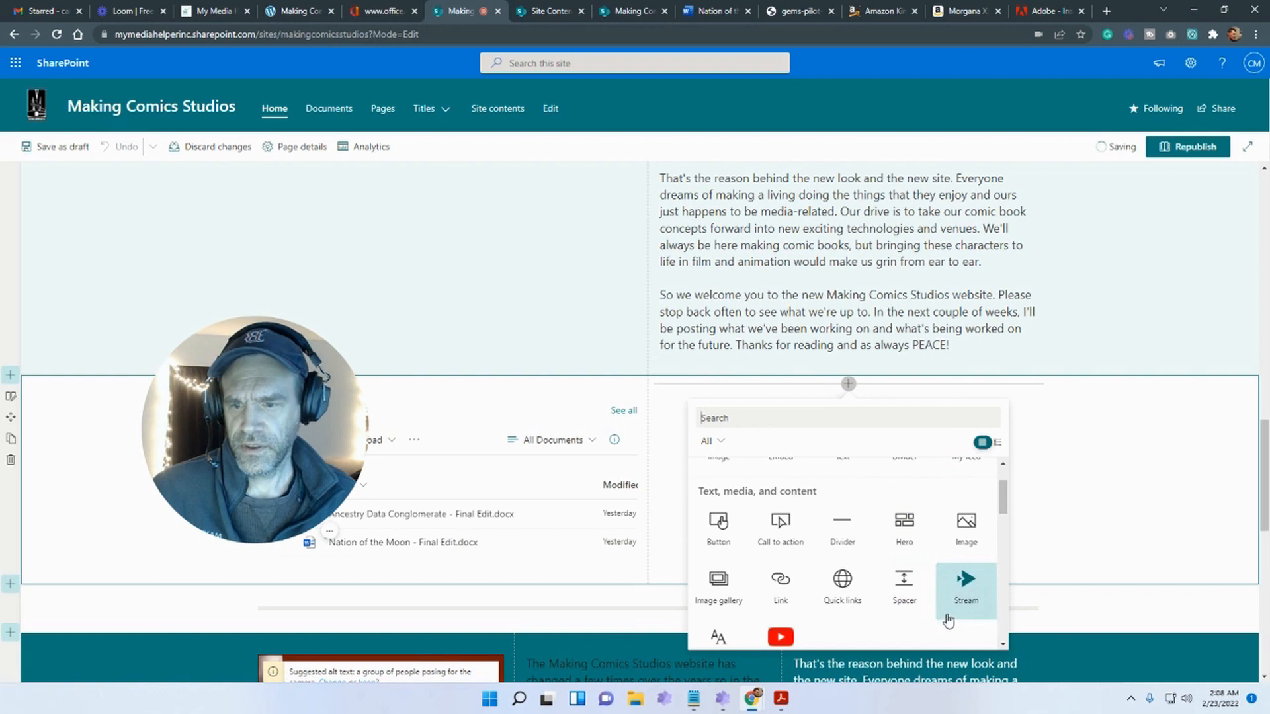
pyautogui.scroll(-1, 853, 607)
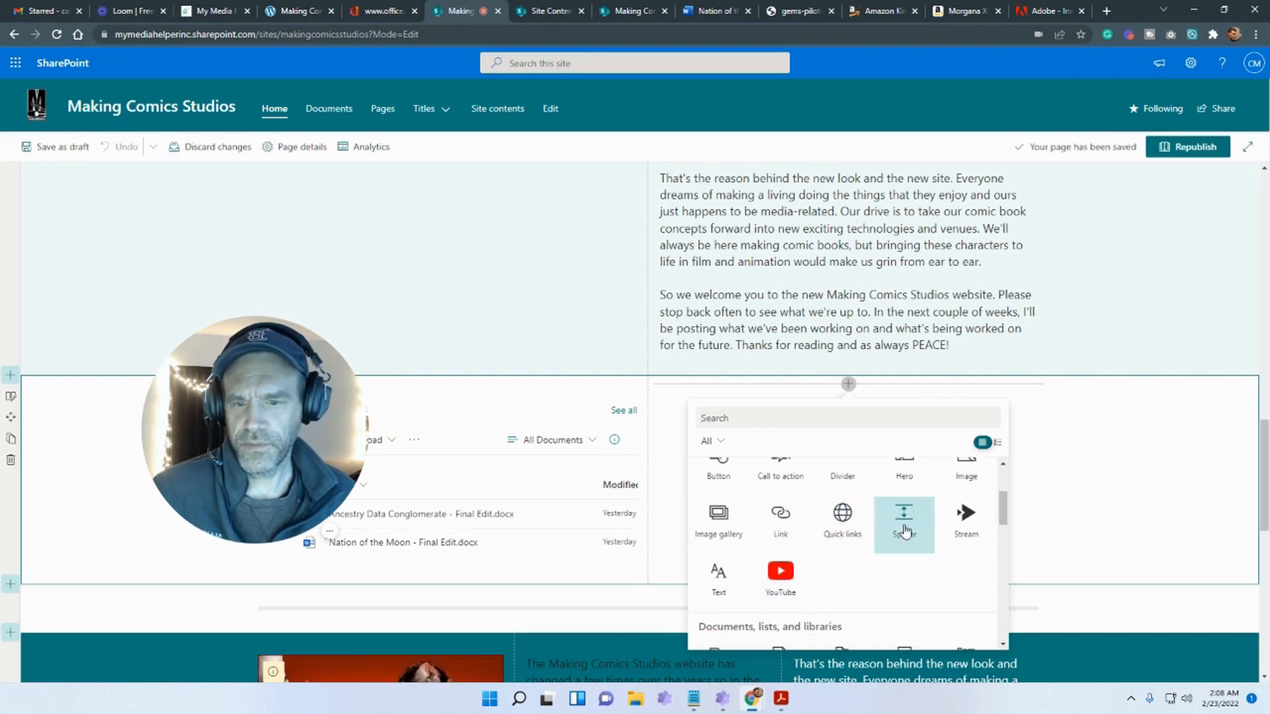
pyautogui.scroll(-1, 827, 539)
pyautogui.scroll(1, 879, 542)
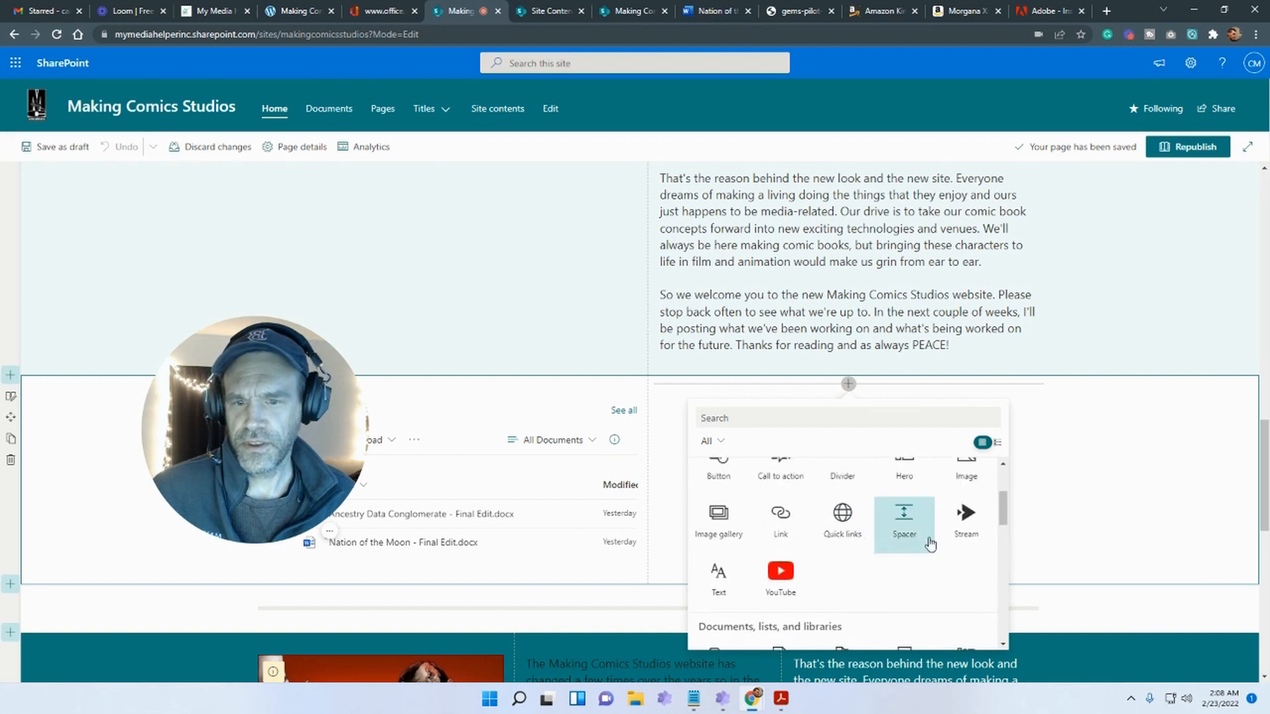
pyautogui.scroll(-1, 876, 558)
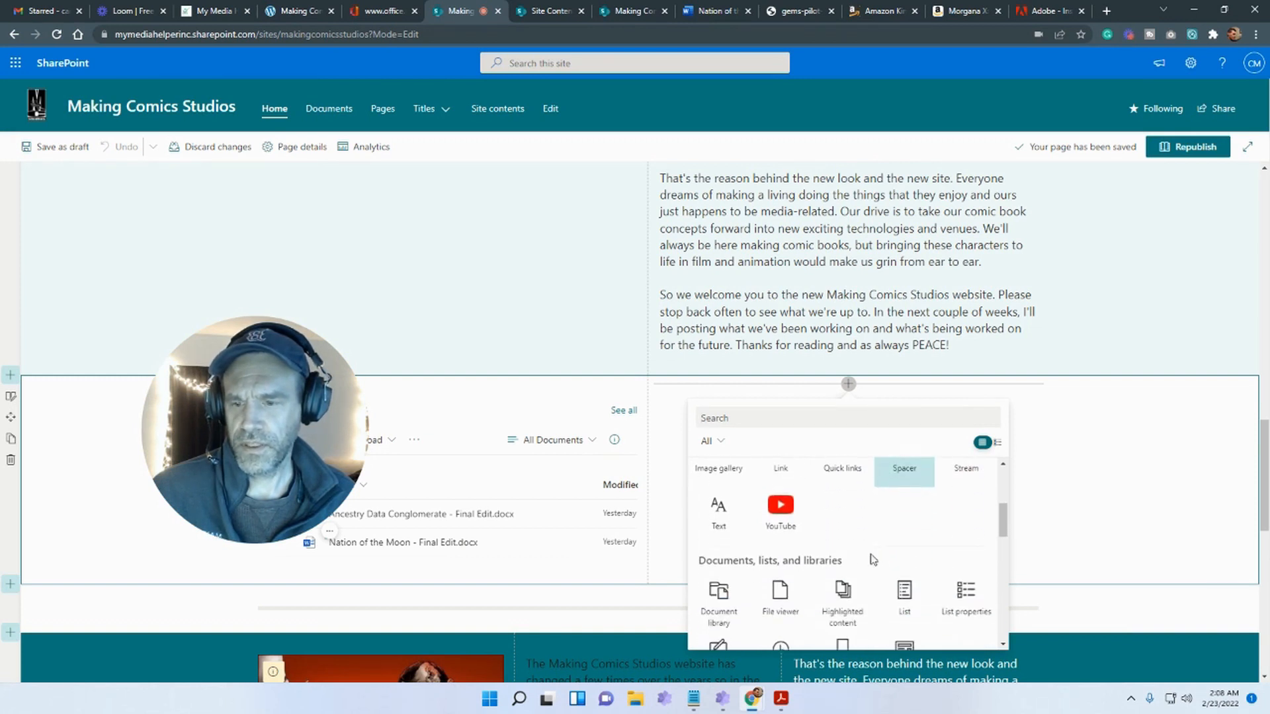
pyautogui.scroll(-1, 800, 536)
pyautogui.scroll(-1, 803, 538)
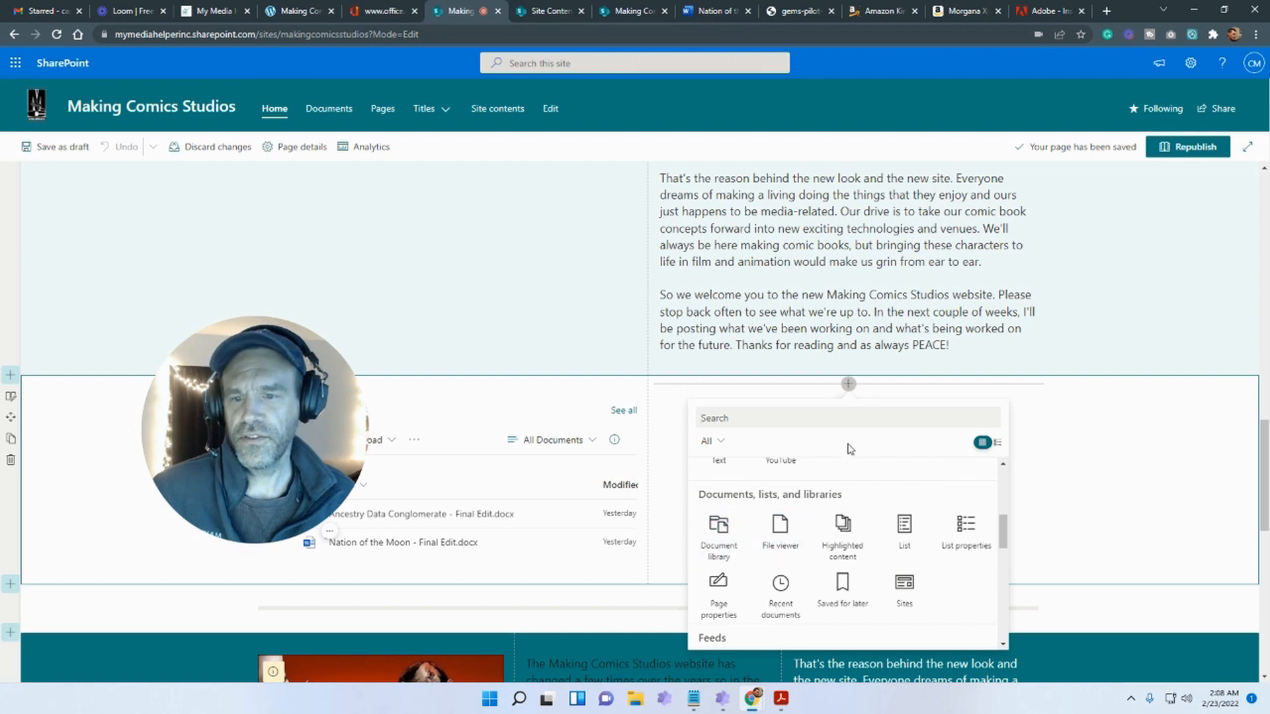
# Insert the recent Example Excel file through a File viewer web part in the second column, and delete that web part
pyautogui.click(790, 546)
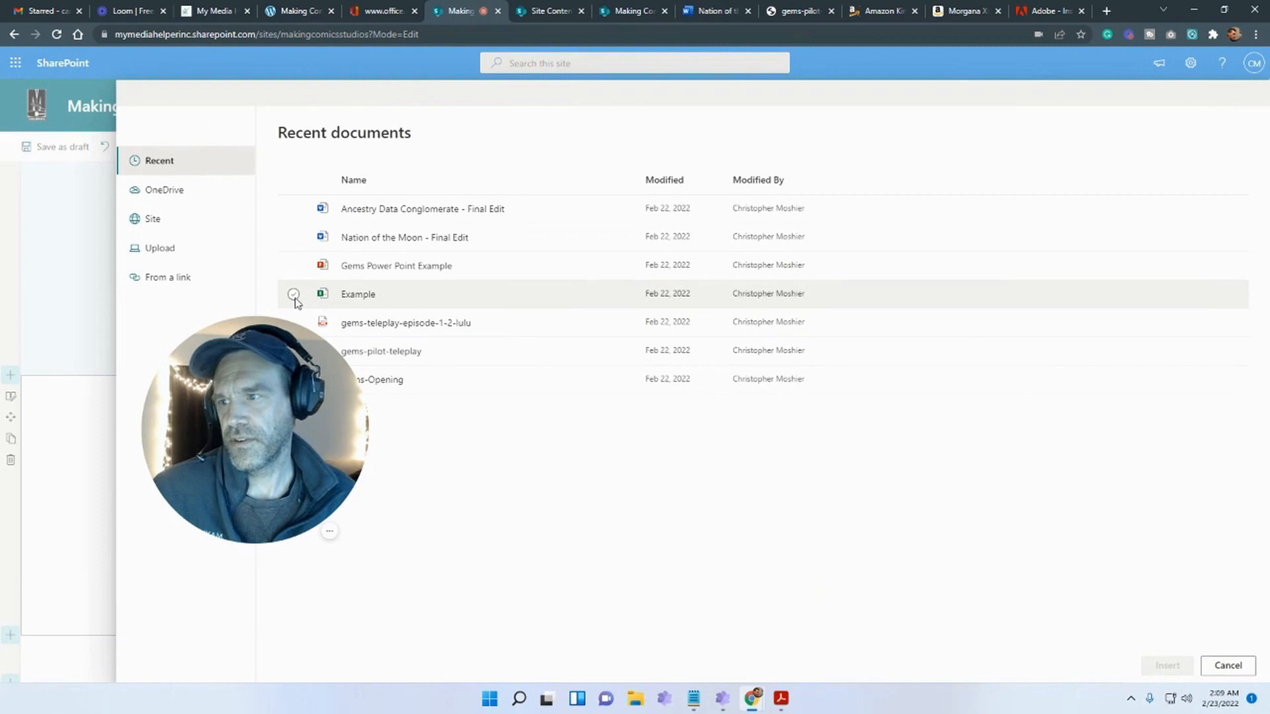
pyautogui.click(294, 297)
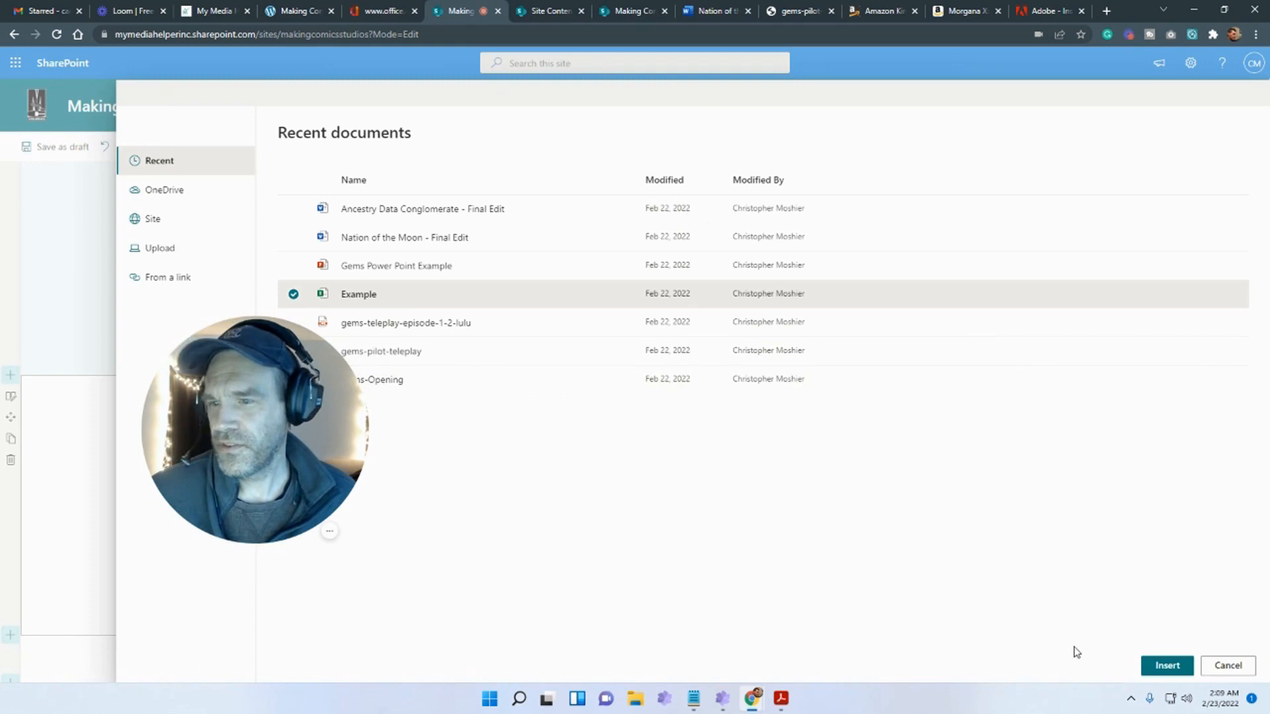
pyautogui.click(1166, 665)
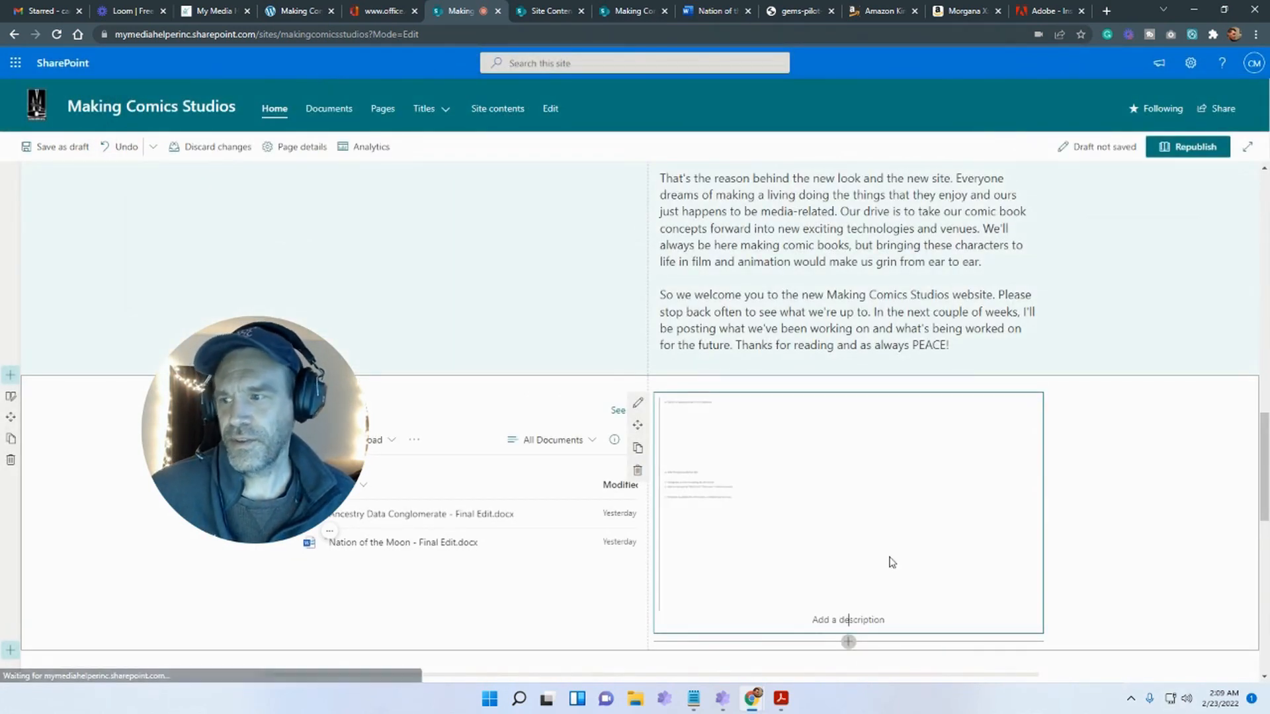
pyautogui.scroll(-5, 896, 529)
pyautogui.scroll(5, 901, 496)
pyautogui.click(635, 472)
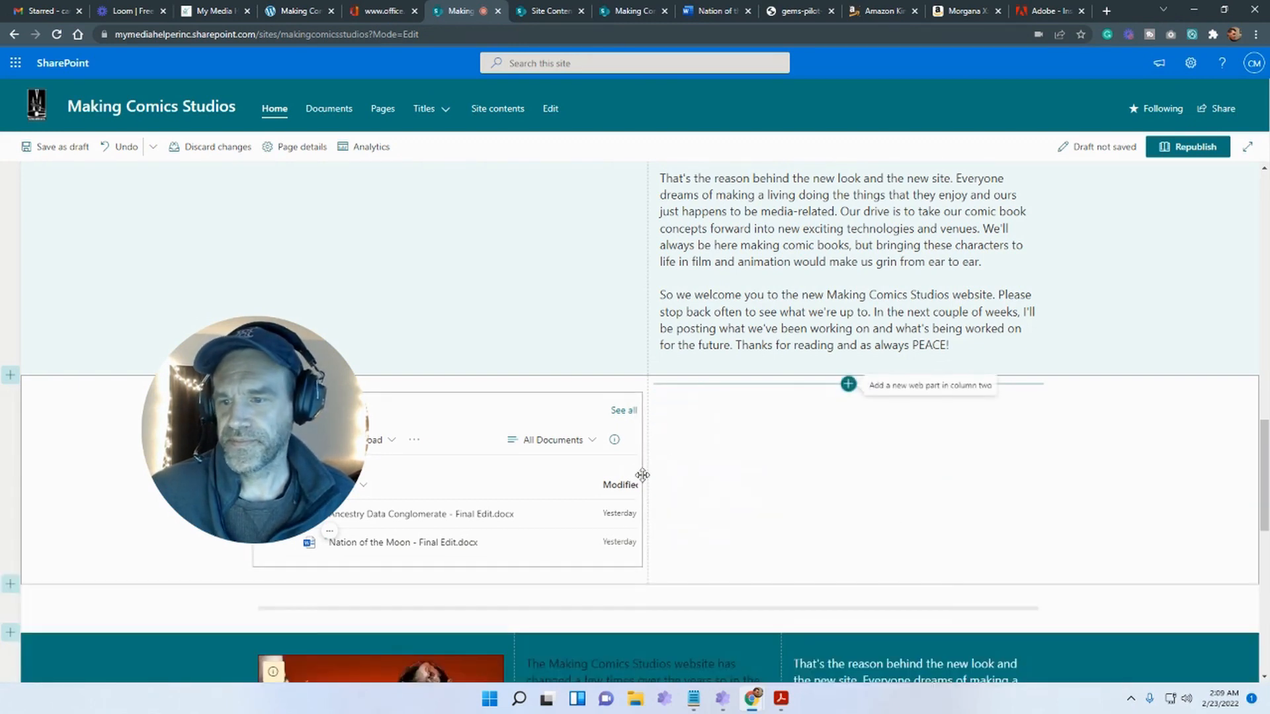
# Add a Highlighted content web part to the second column beside the Short Stories library
pyautogui.click(848, 384)
pyautogui.scroll(-6, 841, 496)
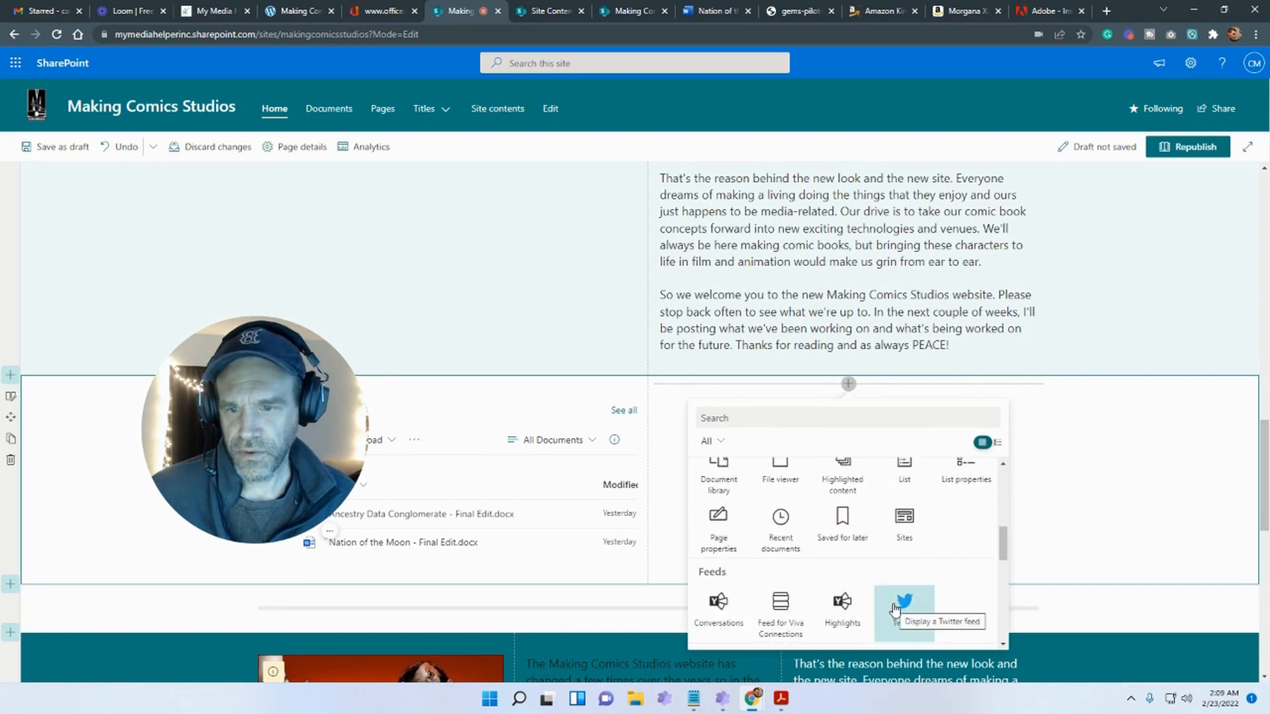
pyautogui.scroll(1, 896, 602)
pyautogui.click(837, 550)
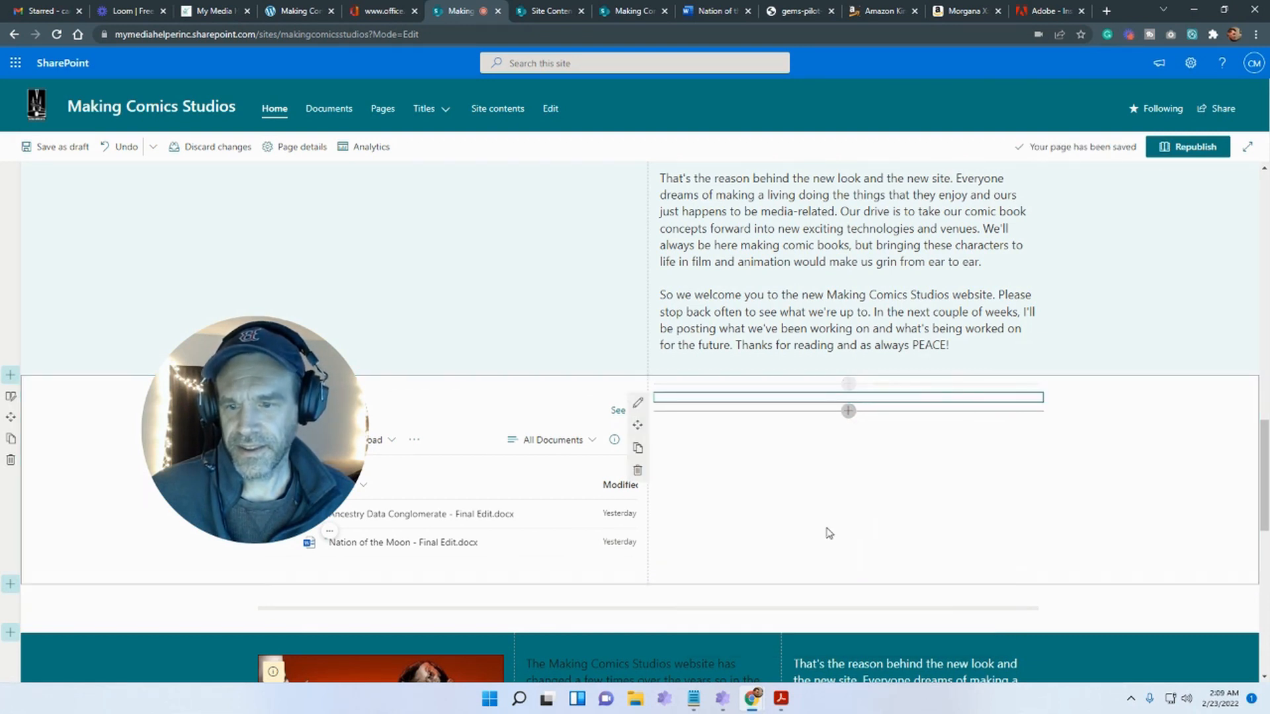
pyautogui.scroll(-6, 819, 529)
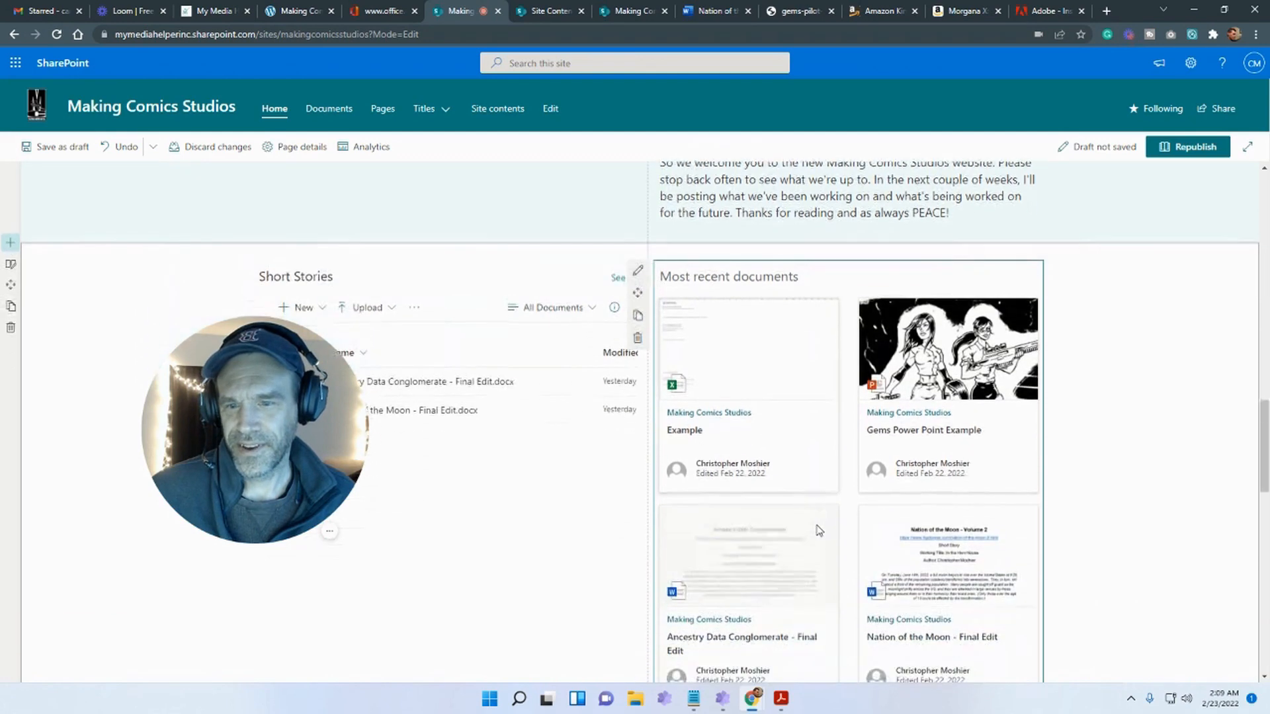
pyautogui.scroll(4, 761, 397)
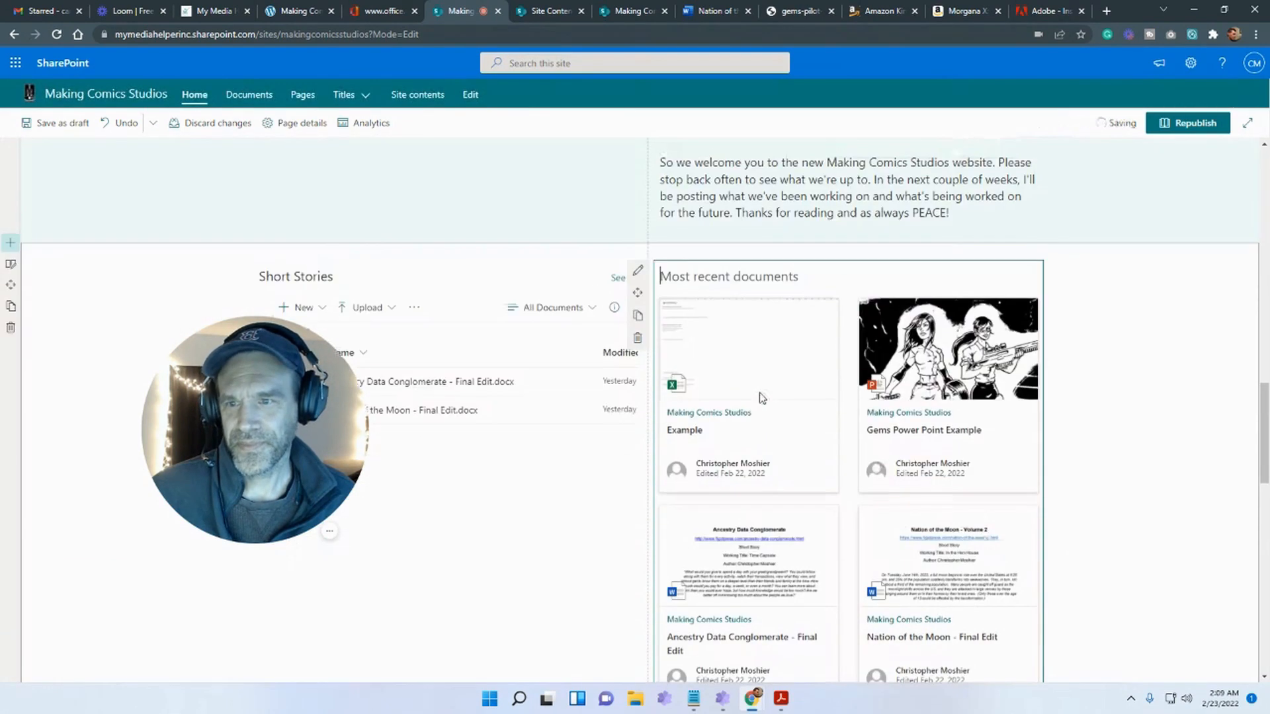
# Set the Highlighted content source to "A document library on this site" and its library to Documents
pyautogui.click(638, 270)
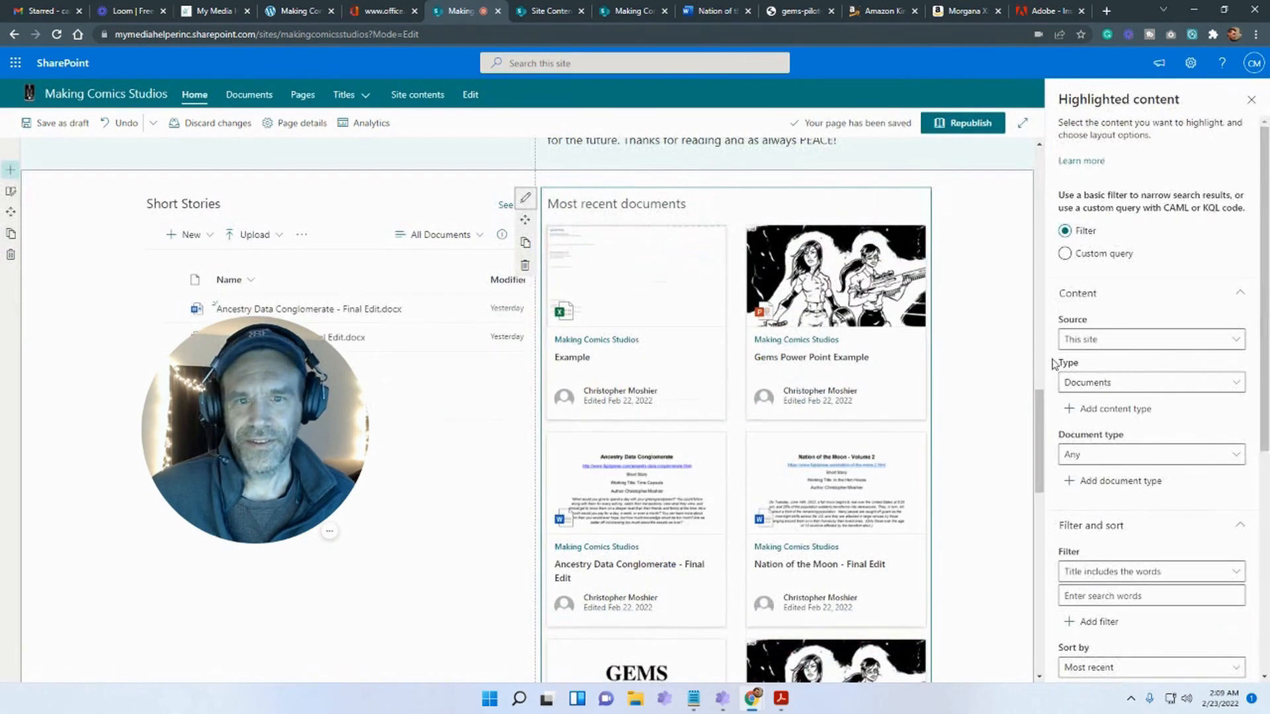
pyautogui.scroll(-1, 1176, 397)
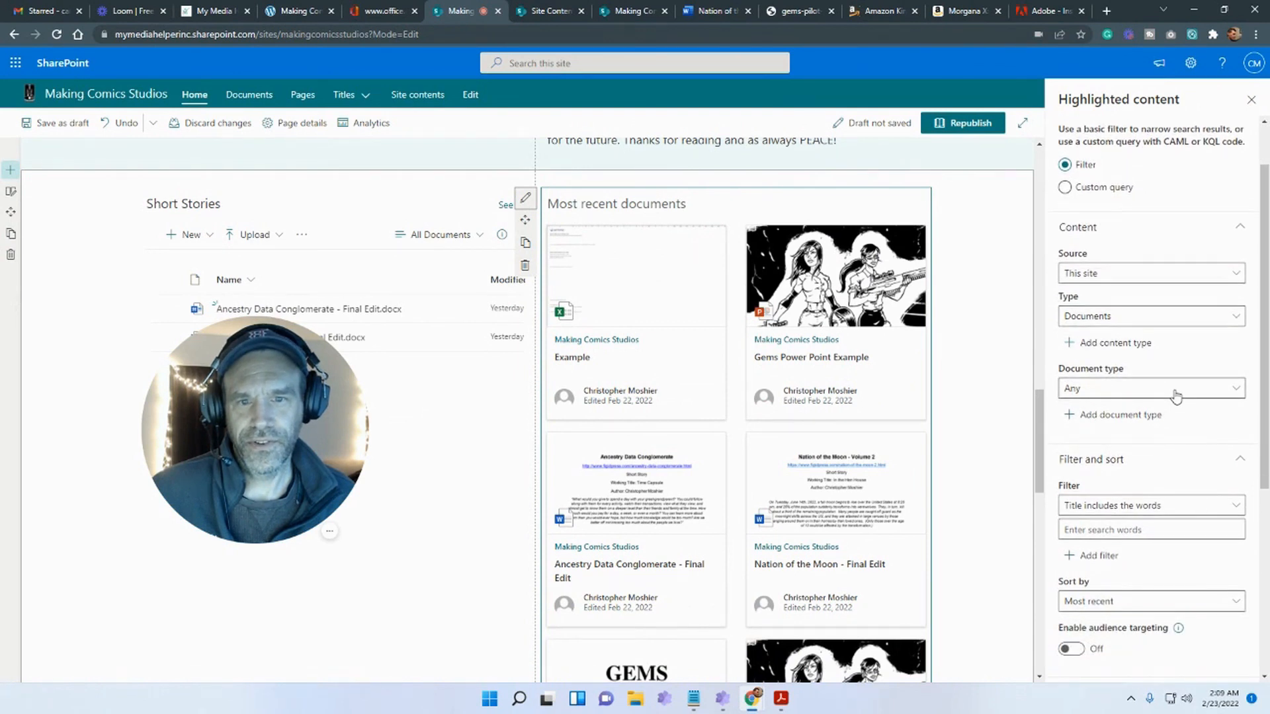
pyautogui.click(1142, 275)
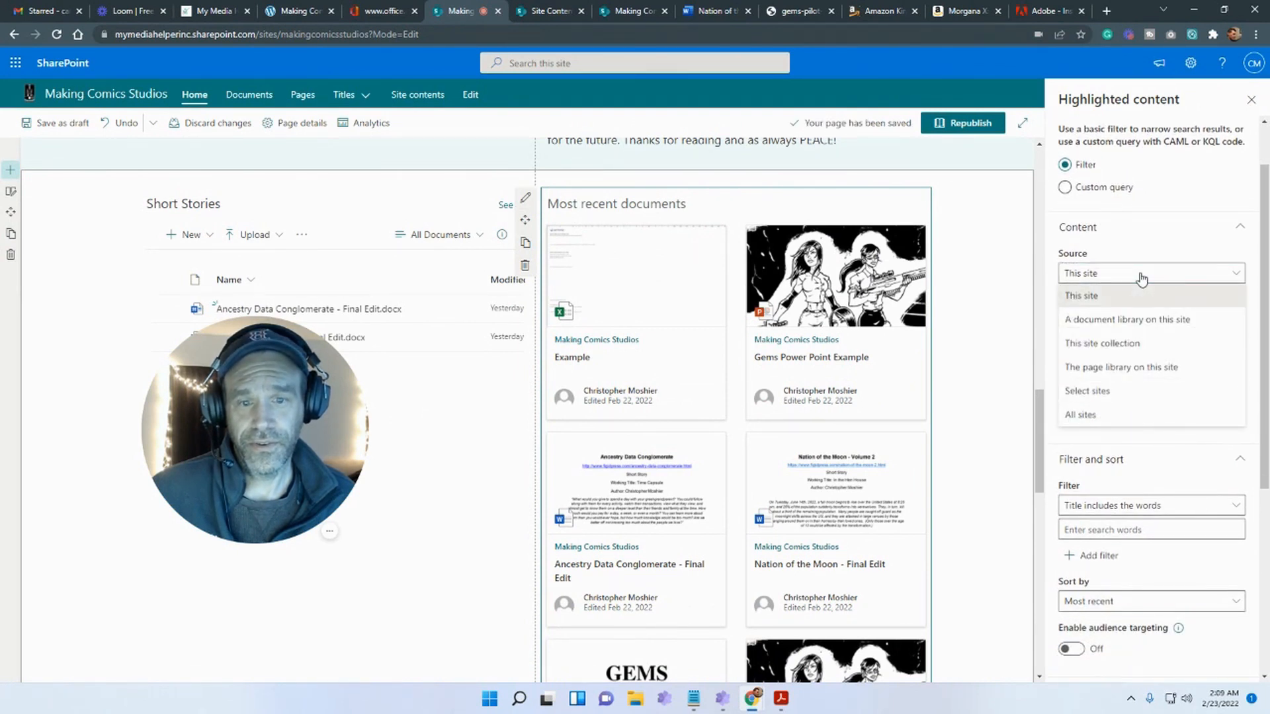
pyautogui.click(1131, 327)
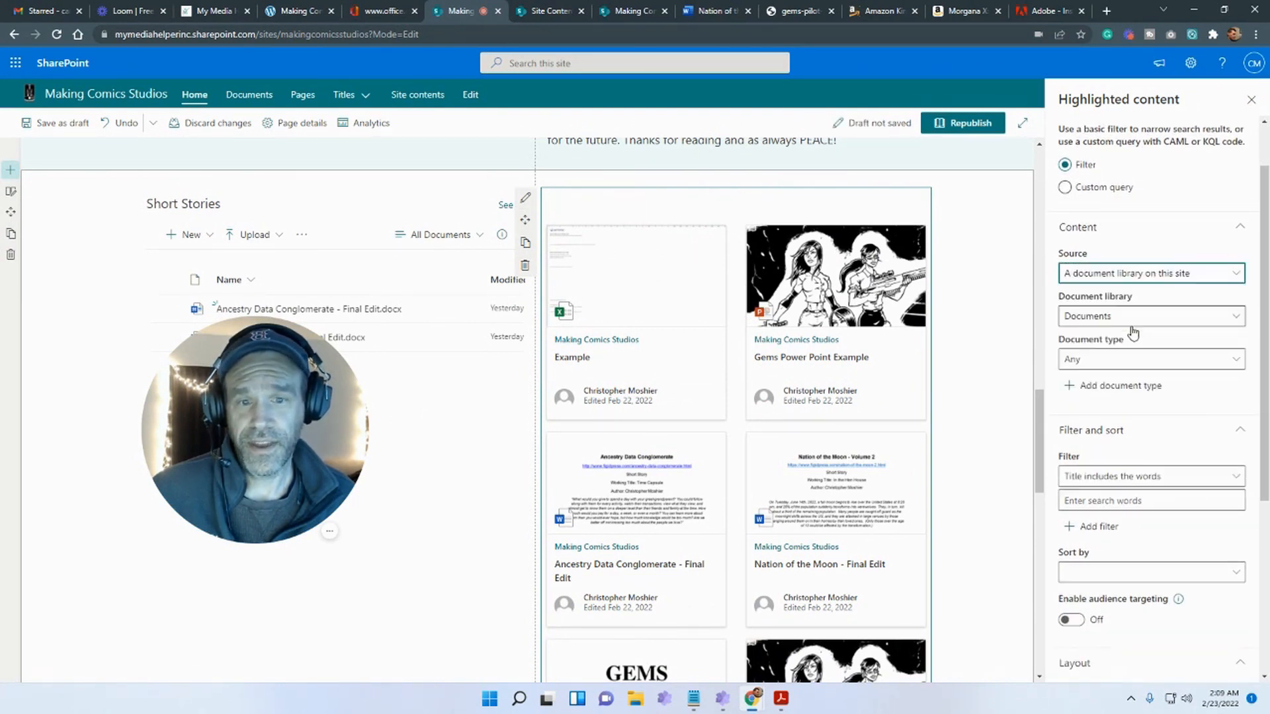
pyautogui.click(1135, 324)
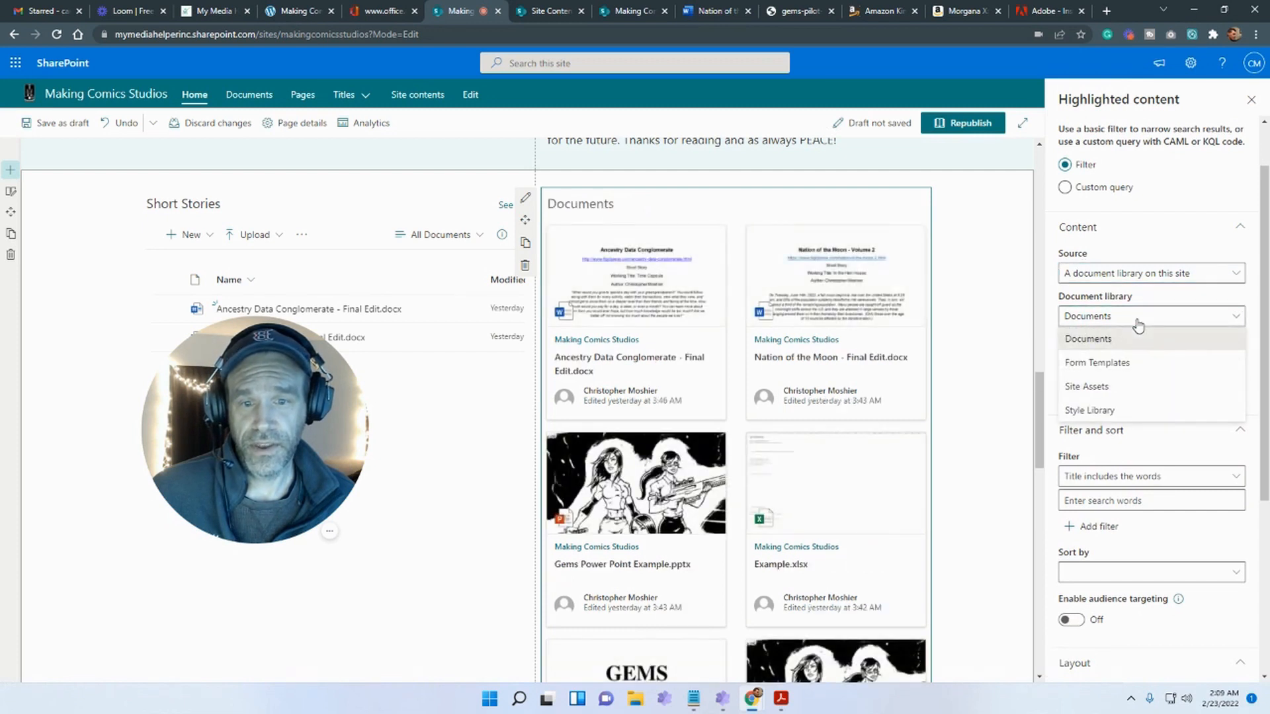
pyautogui.click(1137, 338)
# Restrict the highlighted documents to the PowerPoint document type, and switch the type to Excel
pyautogui.click(1144, 360)
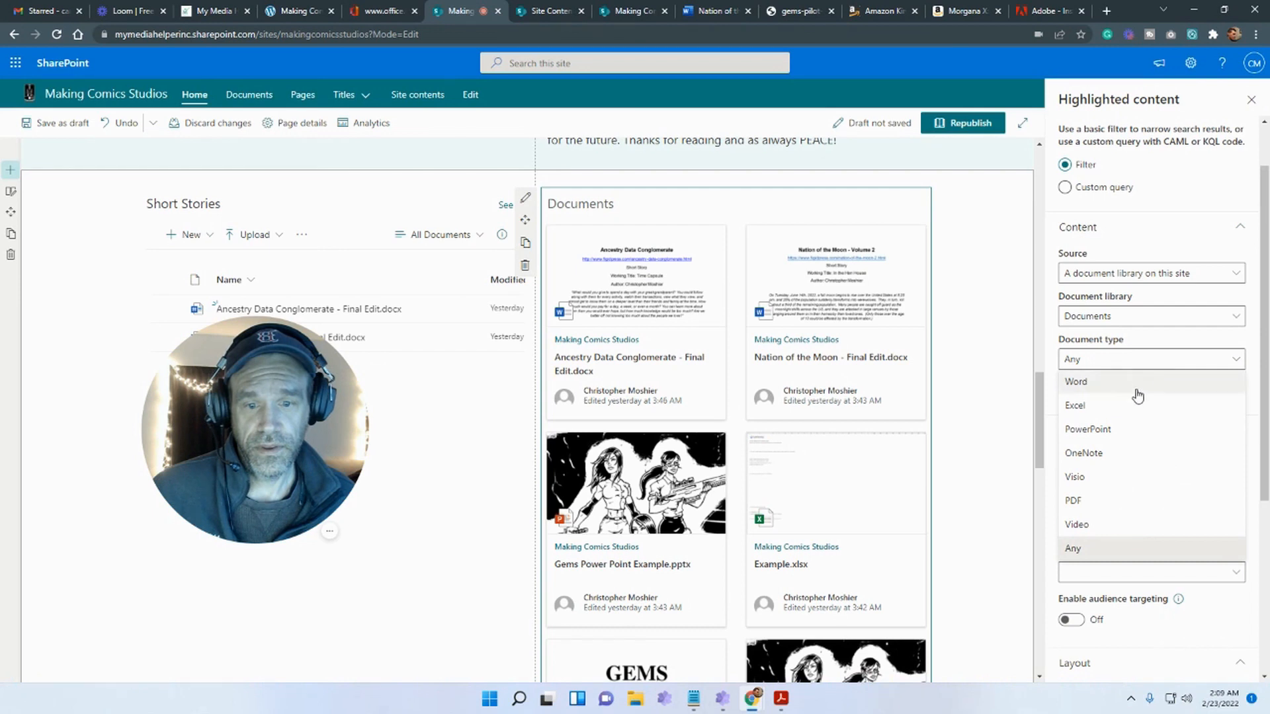
pyautogui.click(1101, 435)
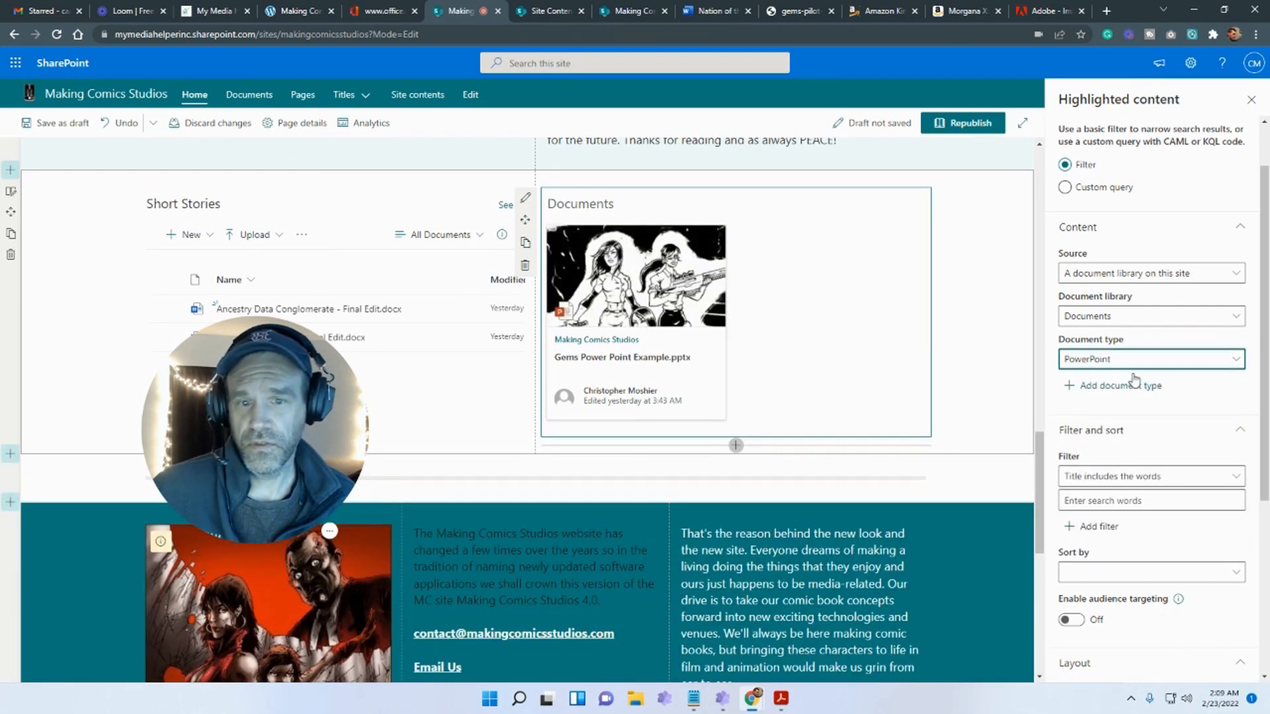
pyautogui.click(1133, 363)
pyautogui.click(1134, 406)
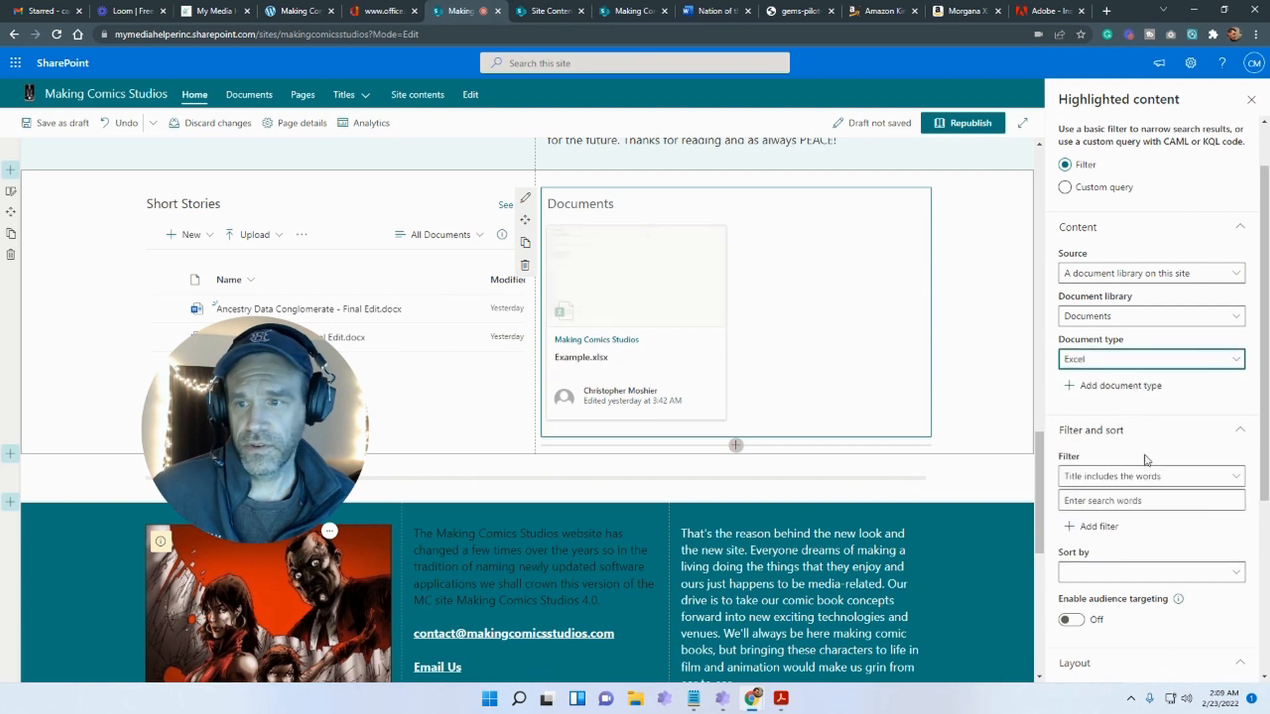
# Filter the highlighted documents by Recently added and set the document type to Any
pyautogui.scroll(-1, 1145, 454)
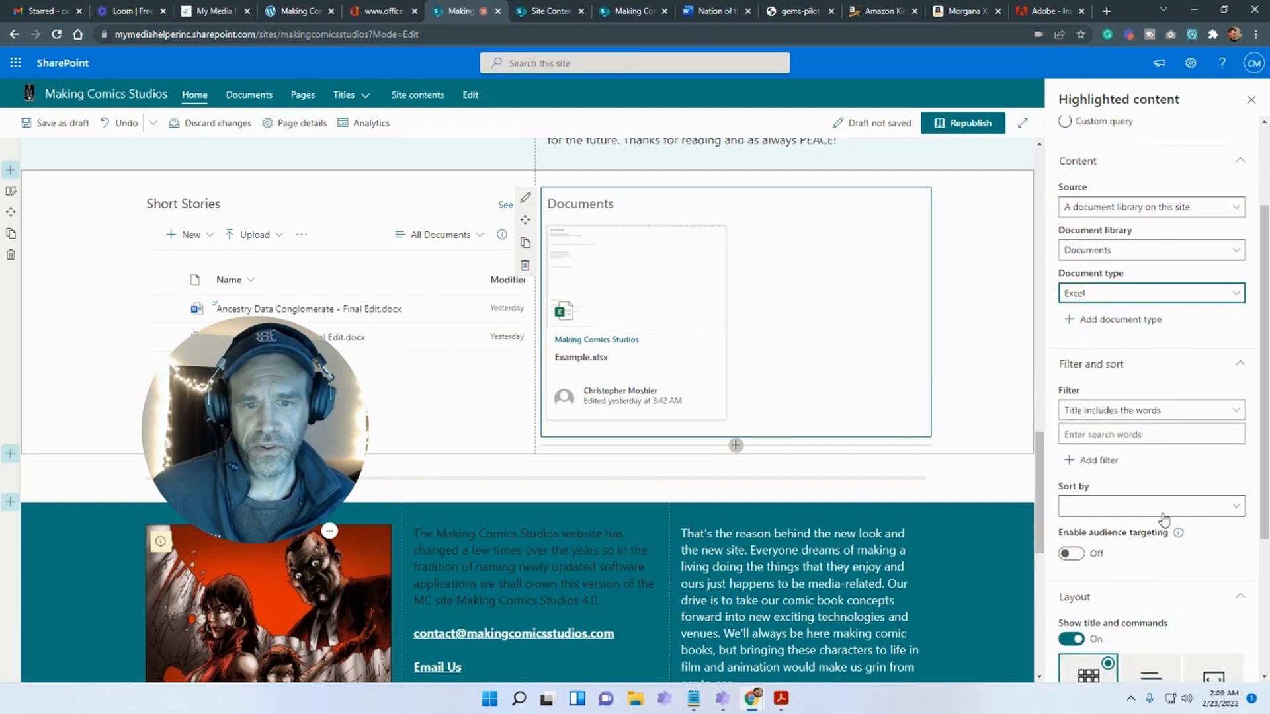
pyautogui.click(1201, 414)
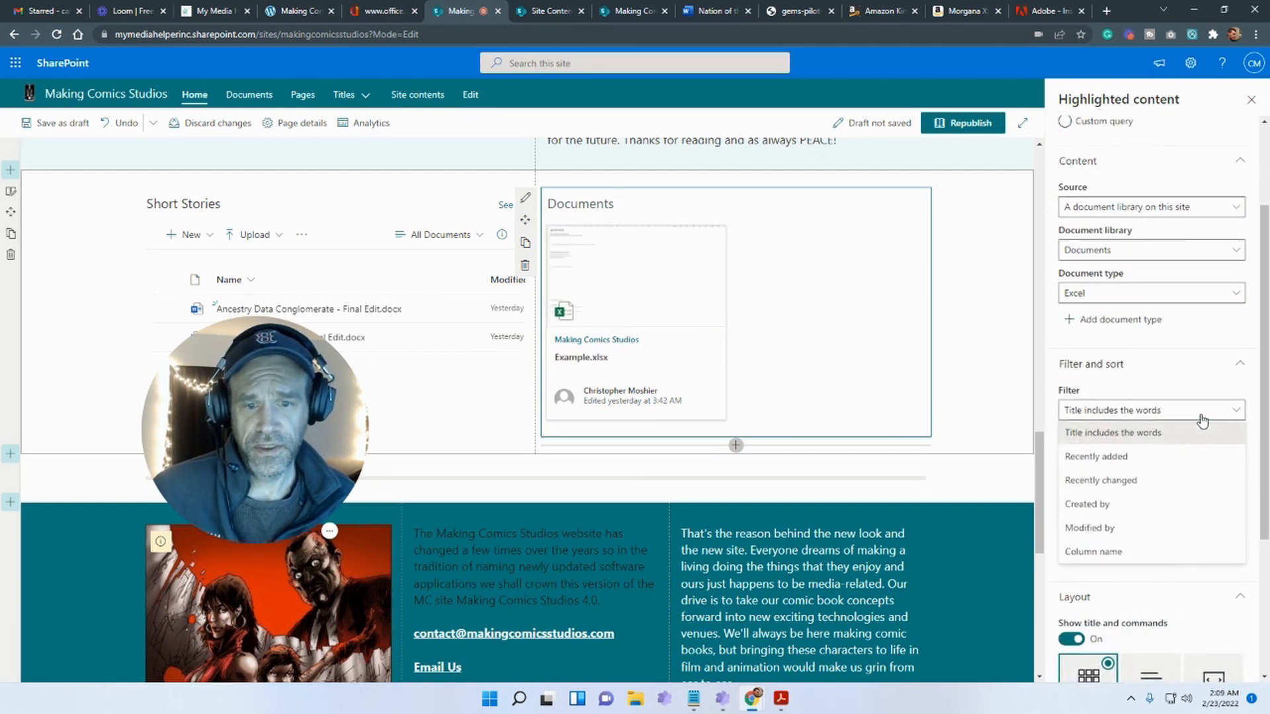
pyautogui.click(1168, 463)
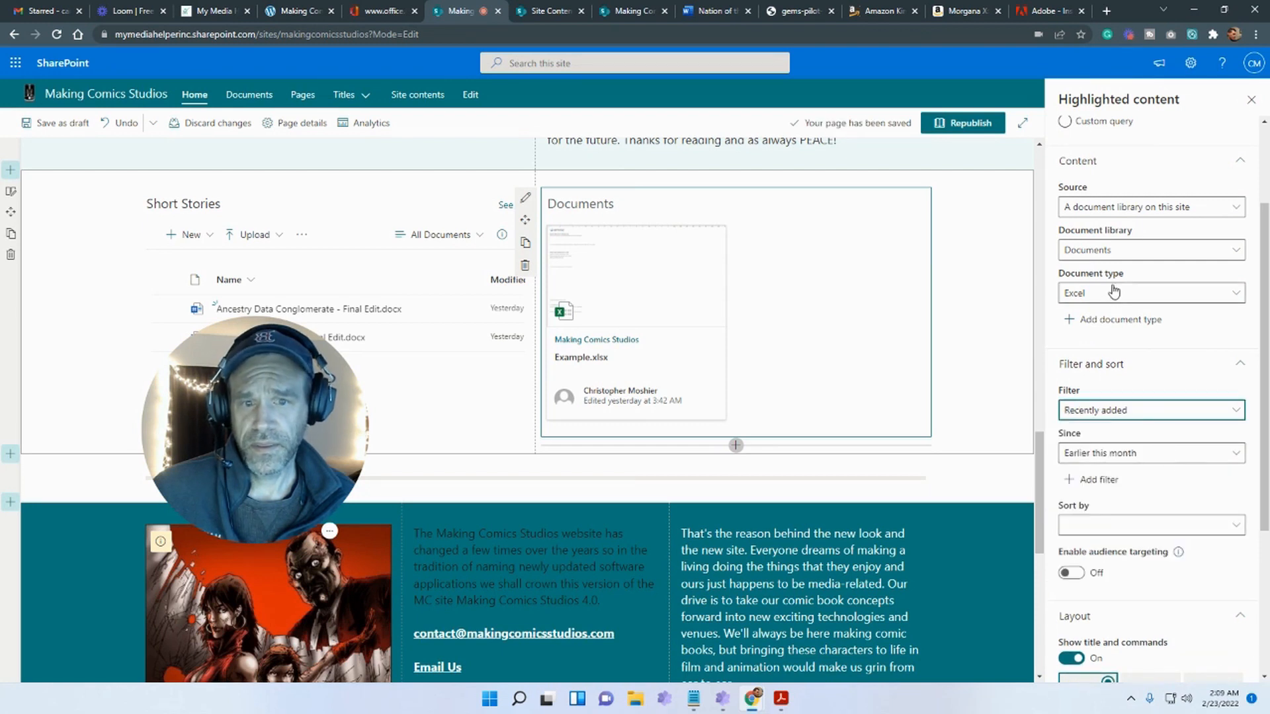
pyautogui.click(1113, 292)
pyautogui.click(1097, 482)
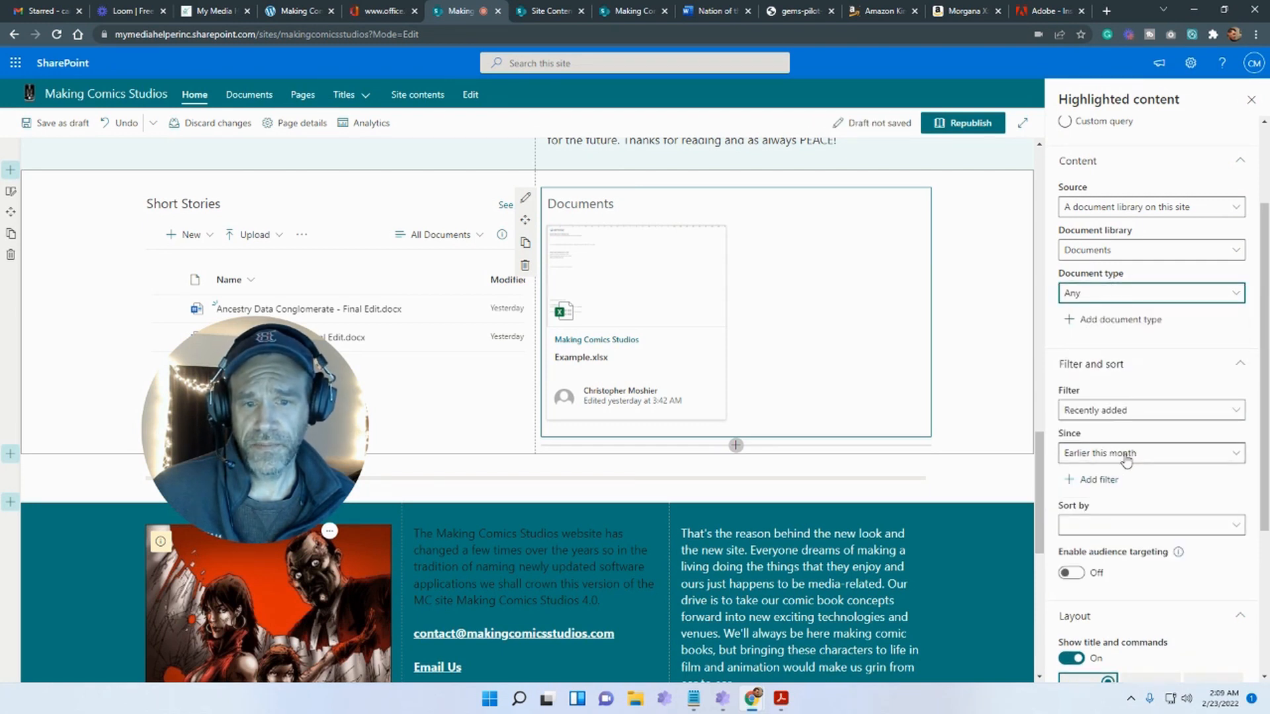
pyautogui.click(1144, 413)
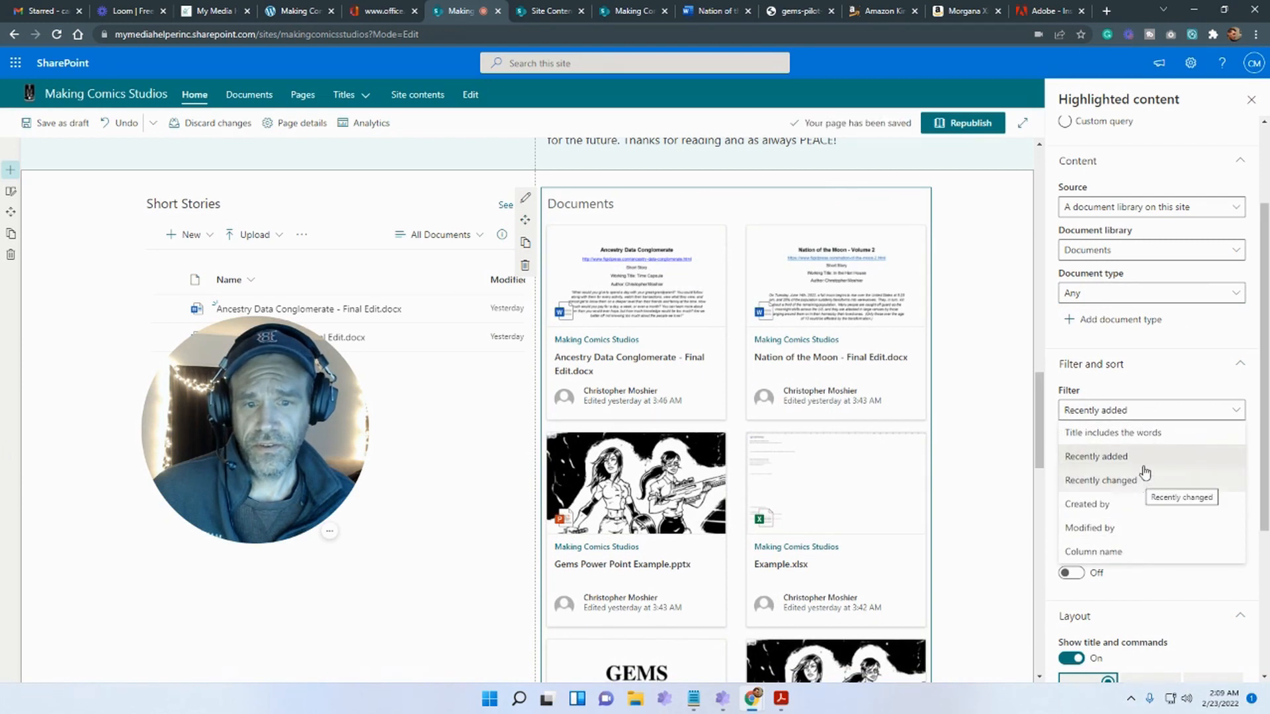
pyautogui.scroll(-2, 1157, 395)
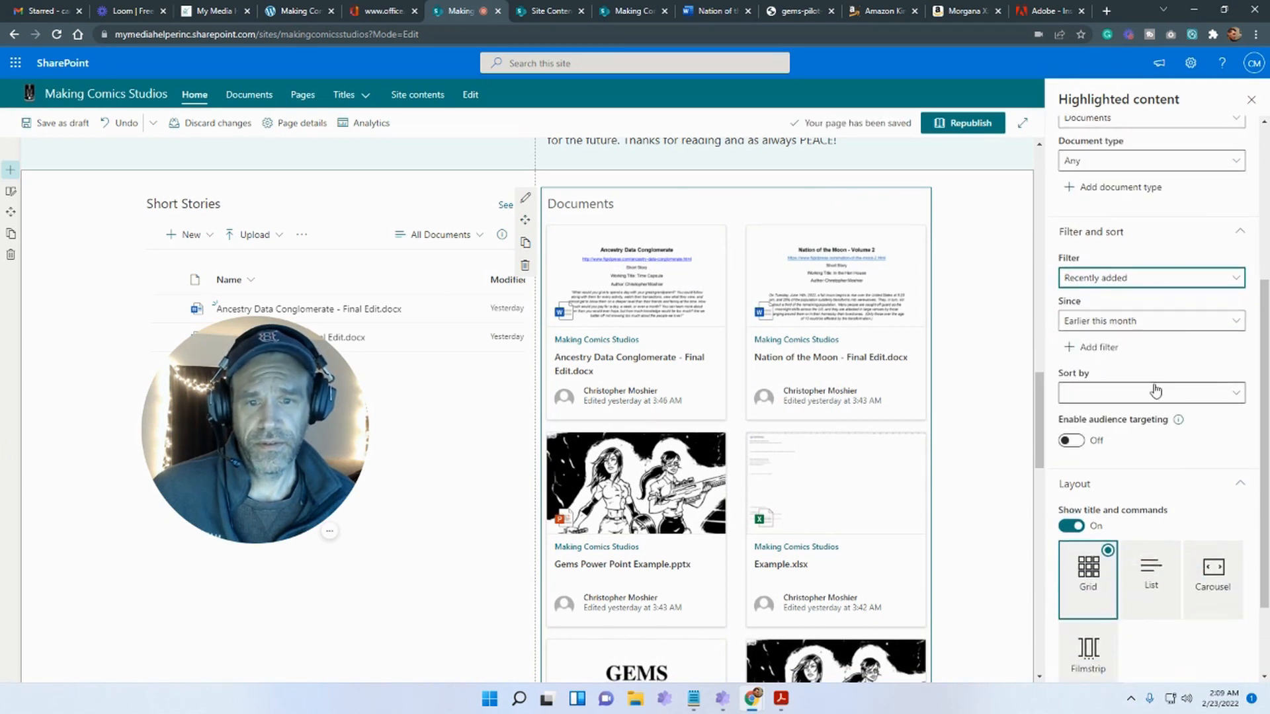
# Try the List, Carousel, Grid and Filmstrip layouts on the Highlighted content web part, and delete the web part
pyautogui.scroll(-2, 1162, 417)
pyautogui.click(1151, 463)
pyautogui.click(1215, 485)
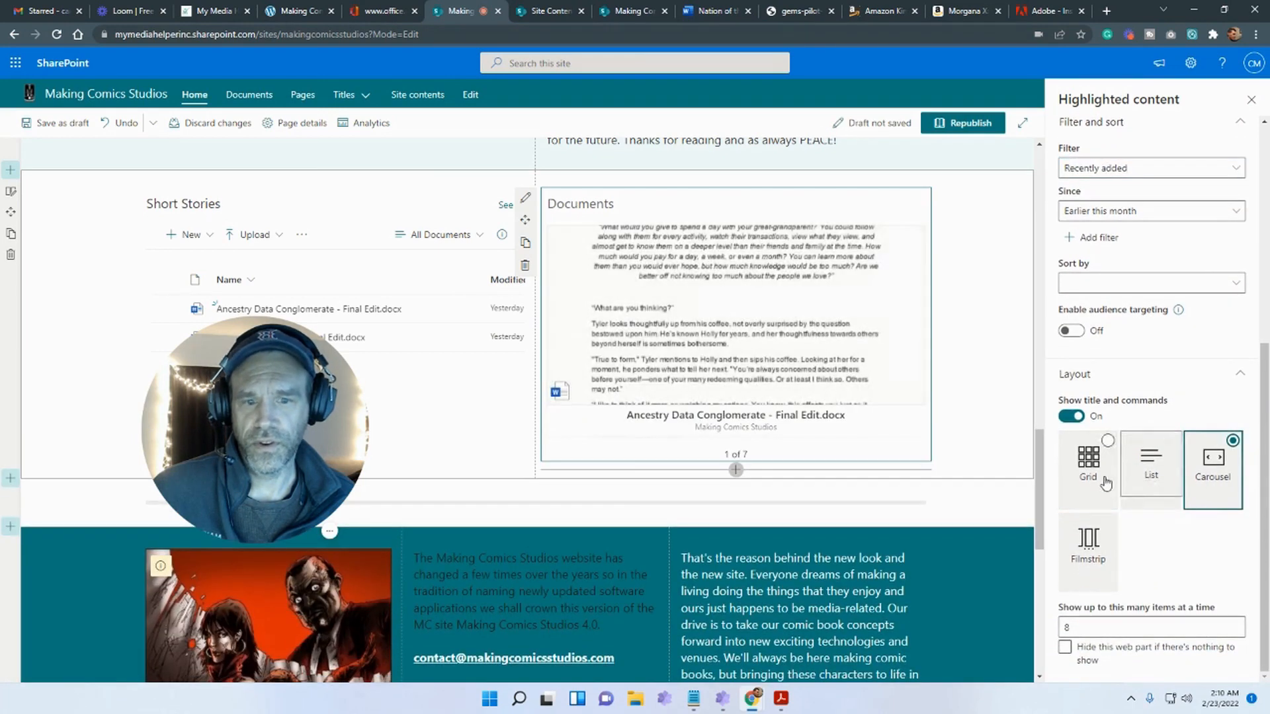
pyautogui.click(1087, 480)
pyautogui.click(1175, 486)
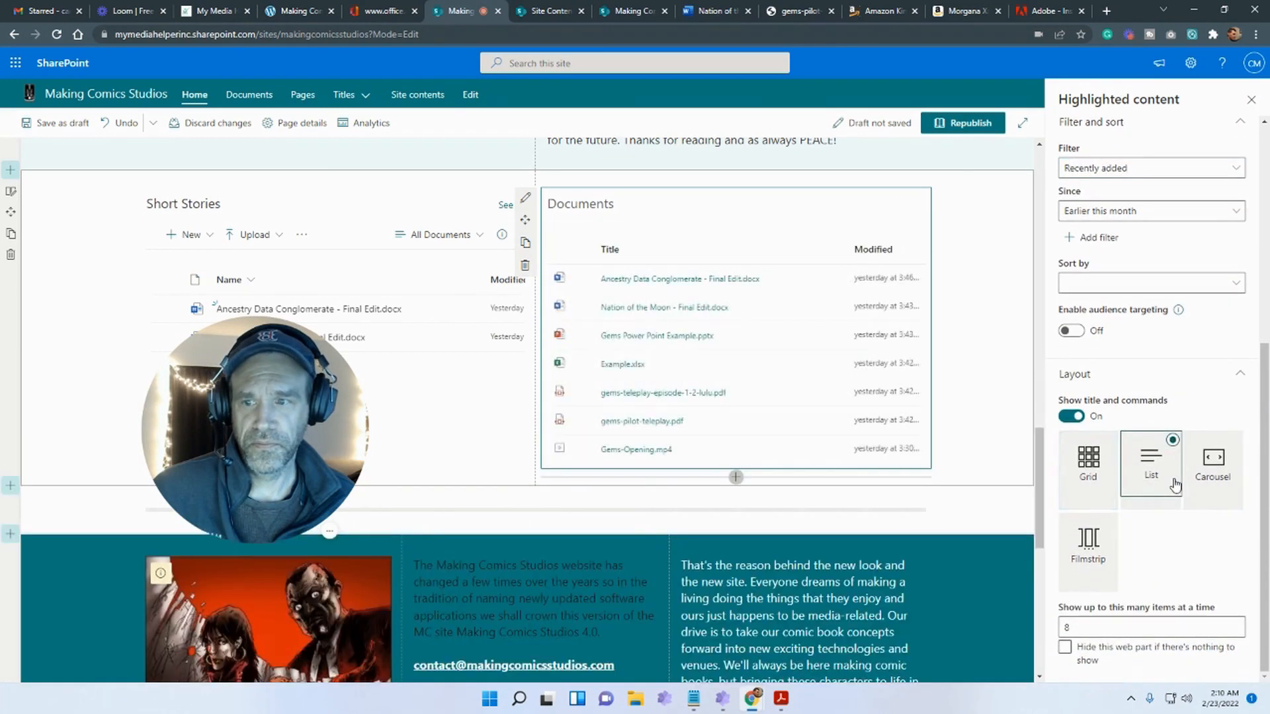
pyautogui.click(1087, 542)
pyautogui.click(1212, 491)
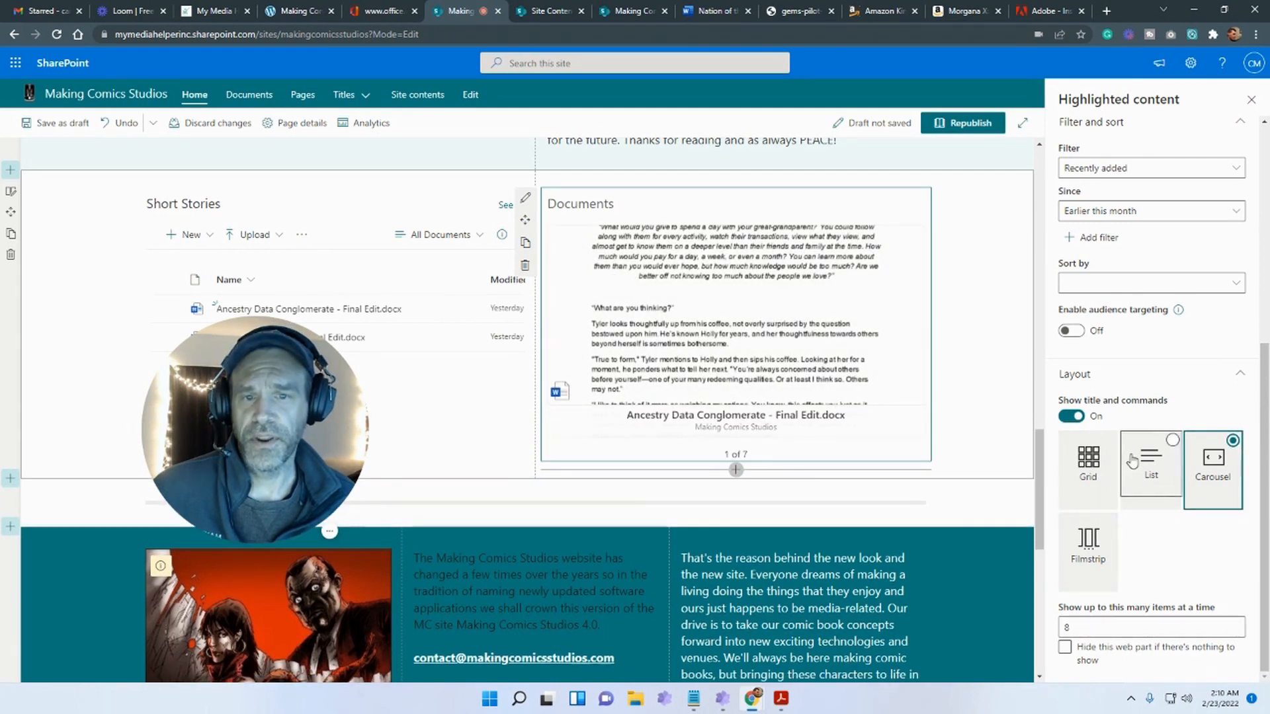
pyautogui.click(525, 266)
# Add a List properties web part to the second column beside the Short Stories library
pyautogui.click(736, 179)
pyautogui.scroll(-5, 731, 317)
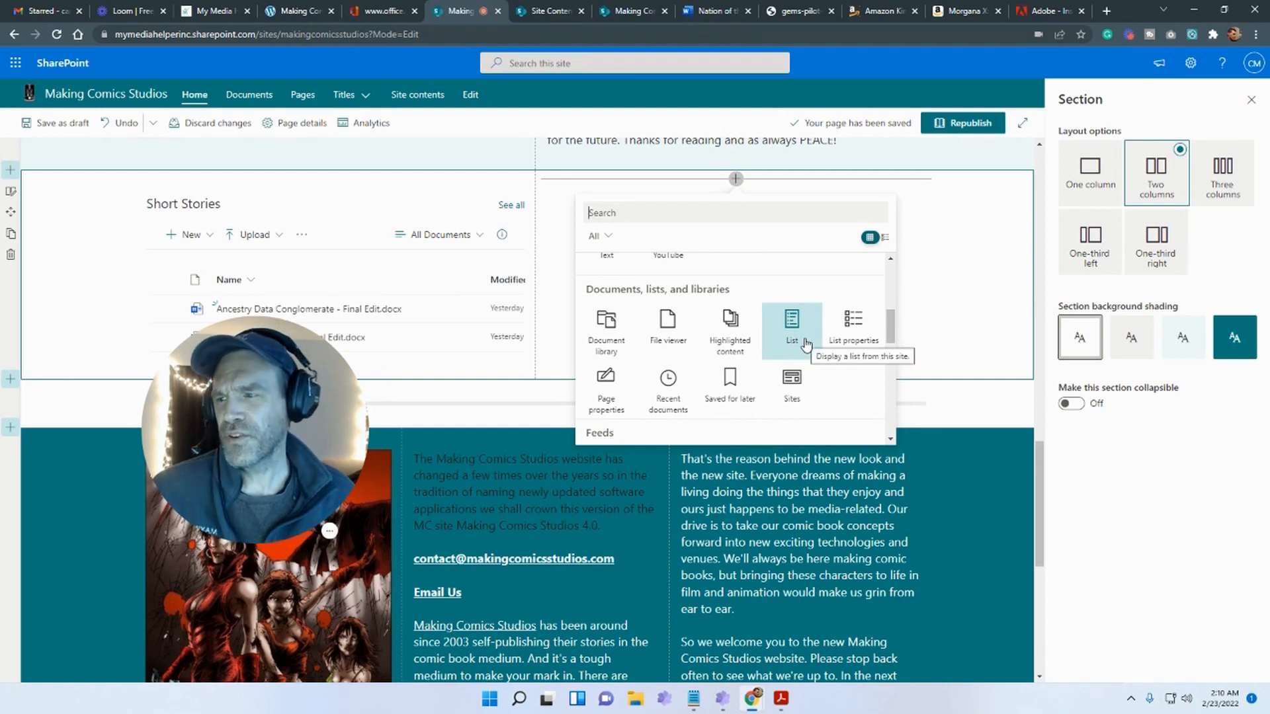
pyautogui.click(869, 340)
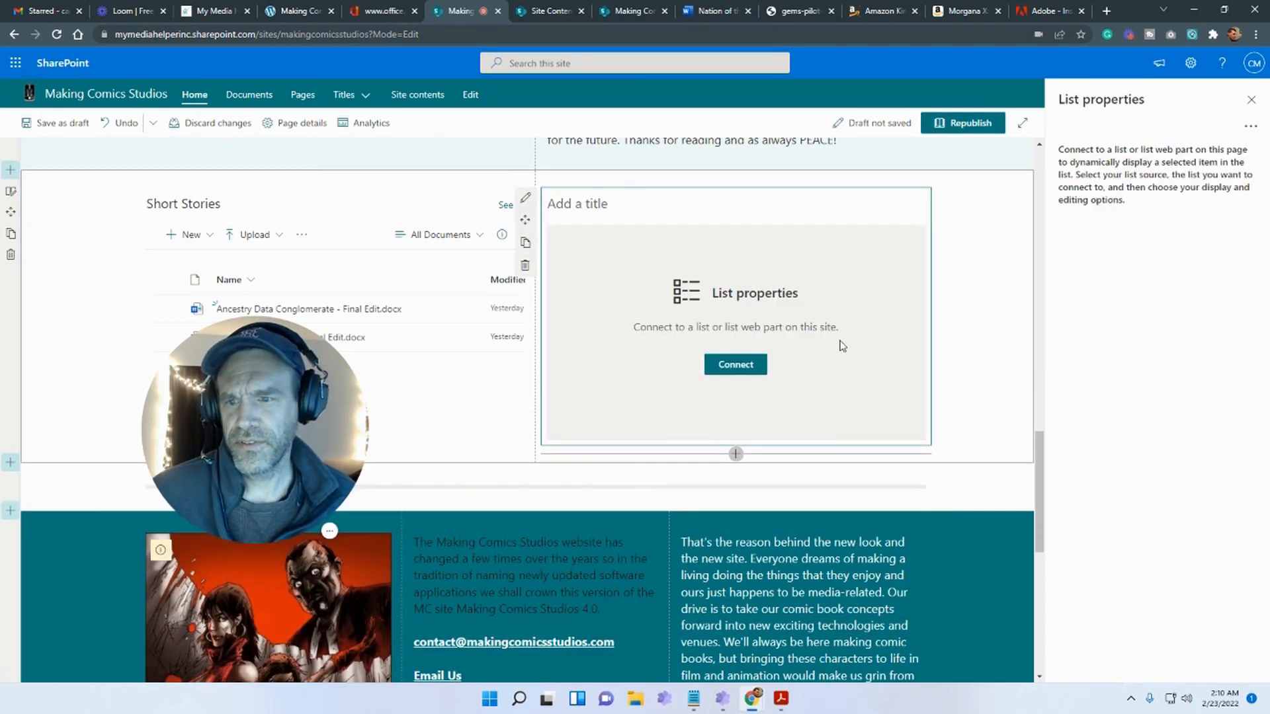
pyautogui.click(938, 237)
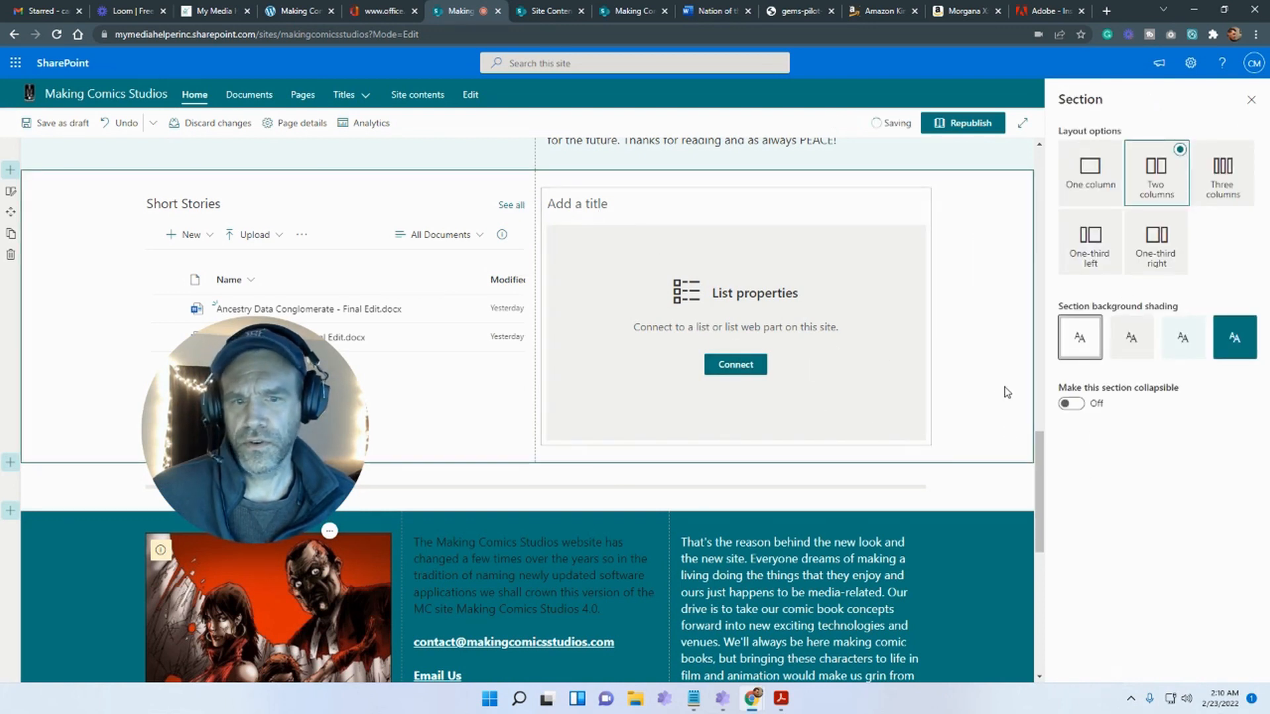
# Replace the List properties web part in the second column with a Page properties web part, and enable the Adobe Acrobat browser extension
pyautogui.click(598, 230)
pyautogui.click(523, 266)
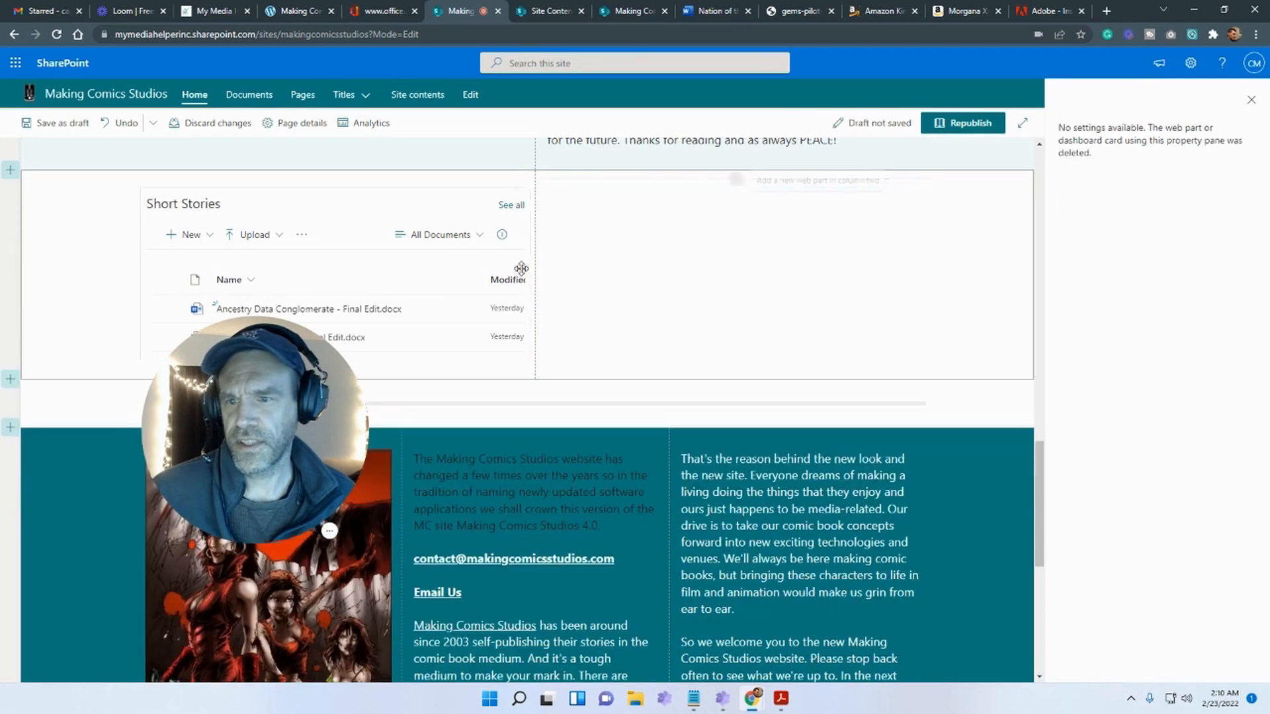
pyautogui.click(736, 179)
pyautogui.scroll(-5, 798, 354)
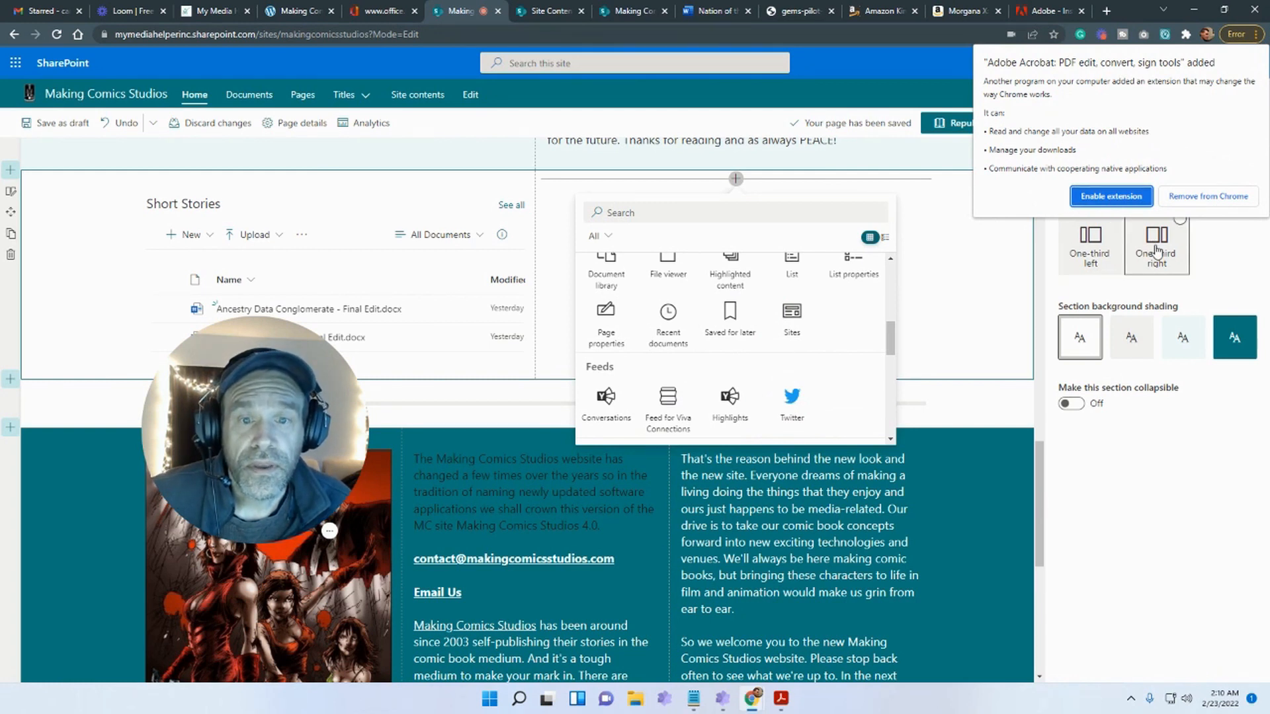
pyautogui.click(1116, 195)
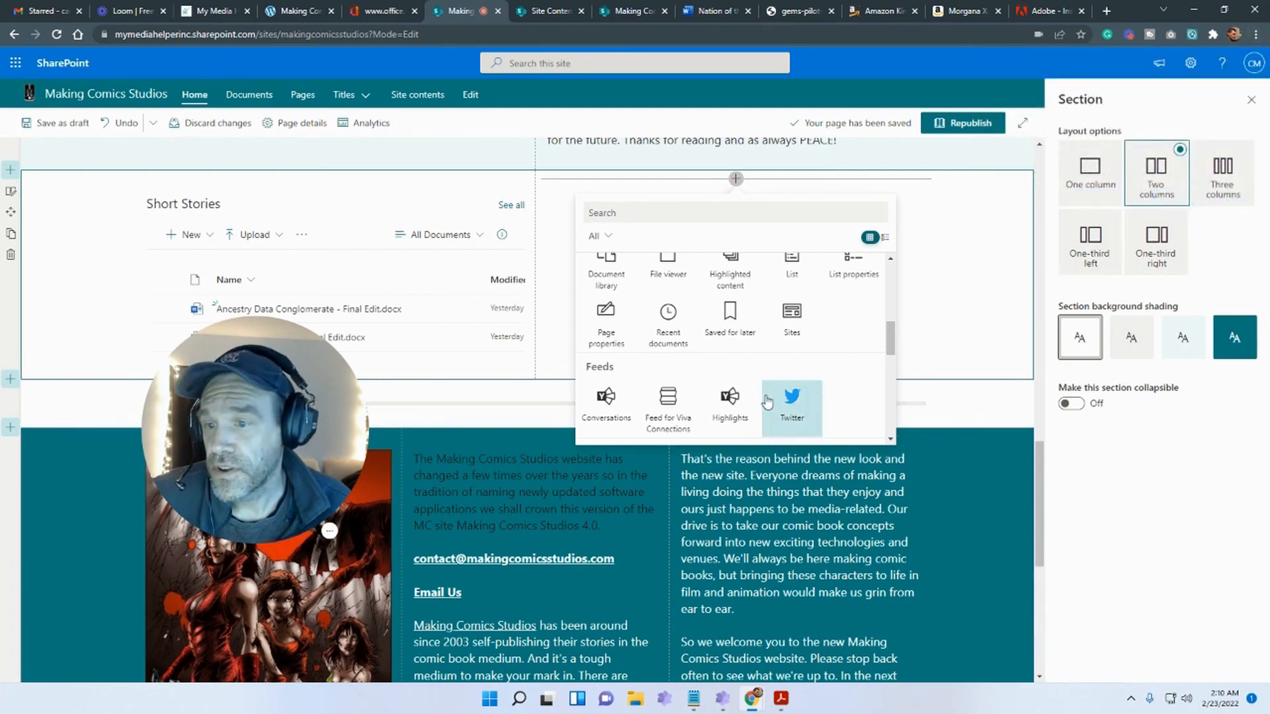
pyautogui.scroll(1, 776, 380)
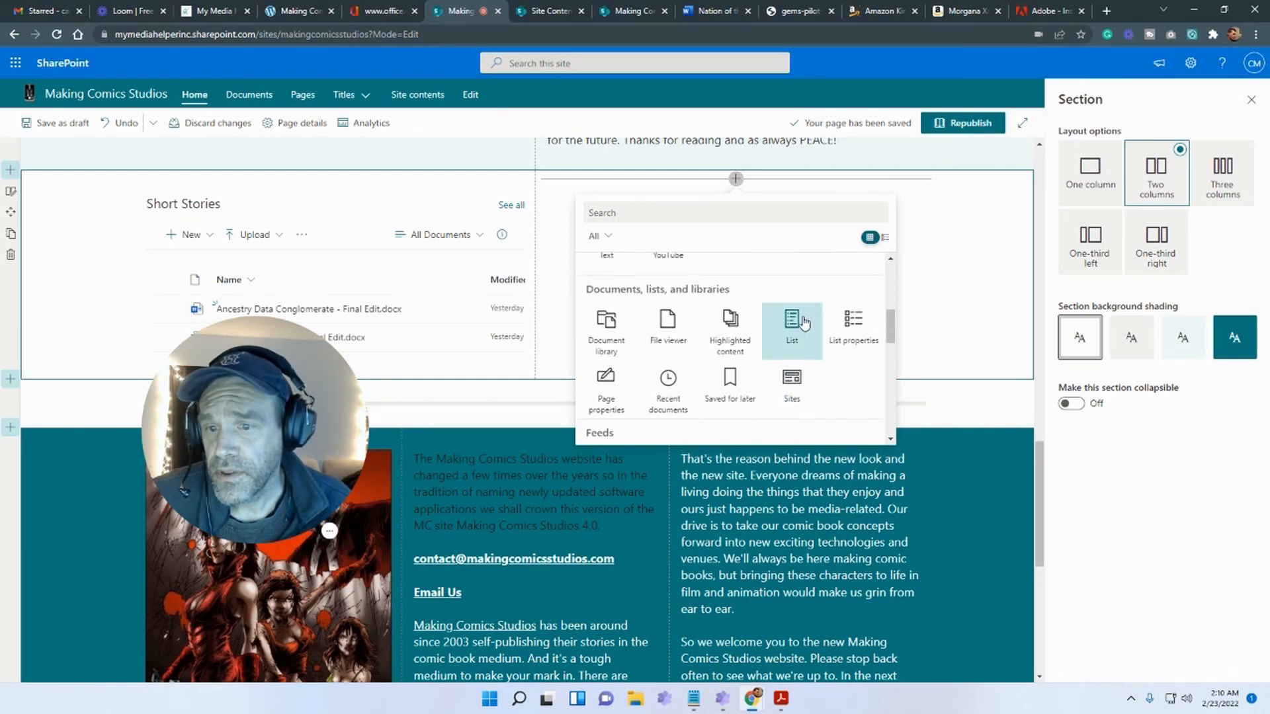
pyautogui.click(606, 383)
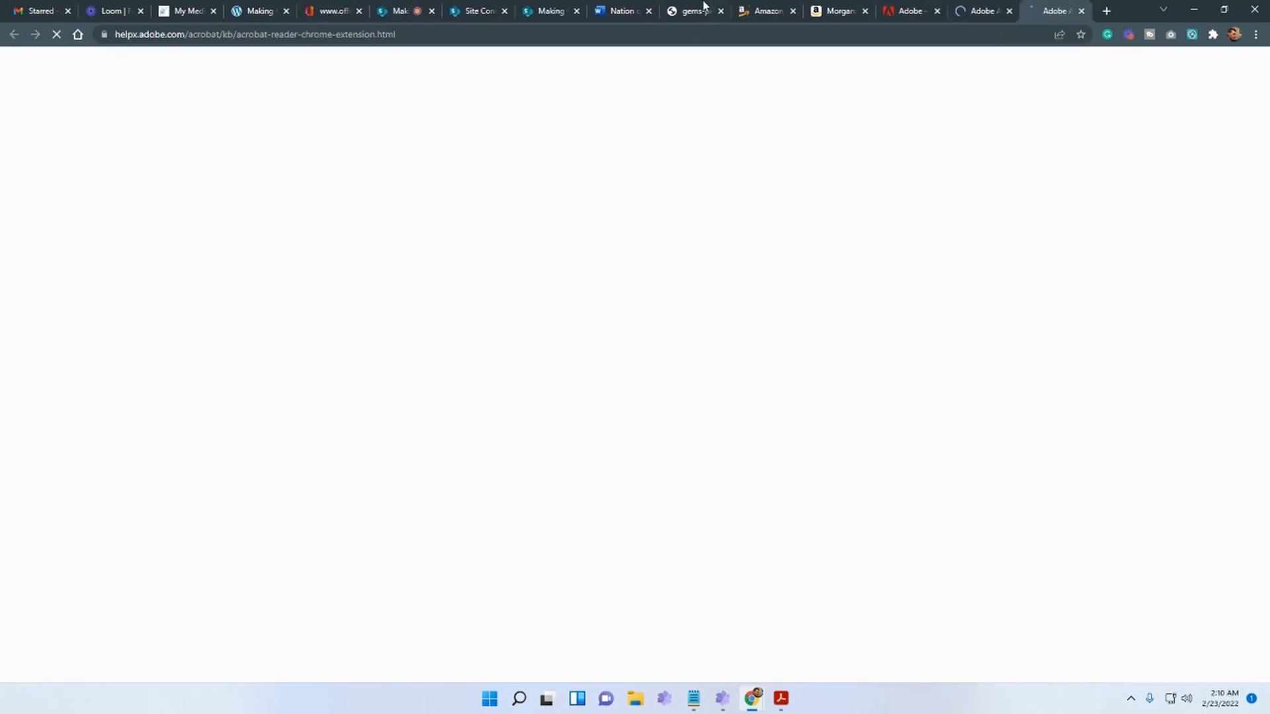
# Return to the home page being edited and display the Title property in the Page properties web part
pyautogui.click(476, 12)
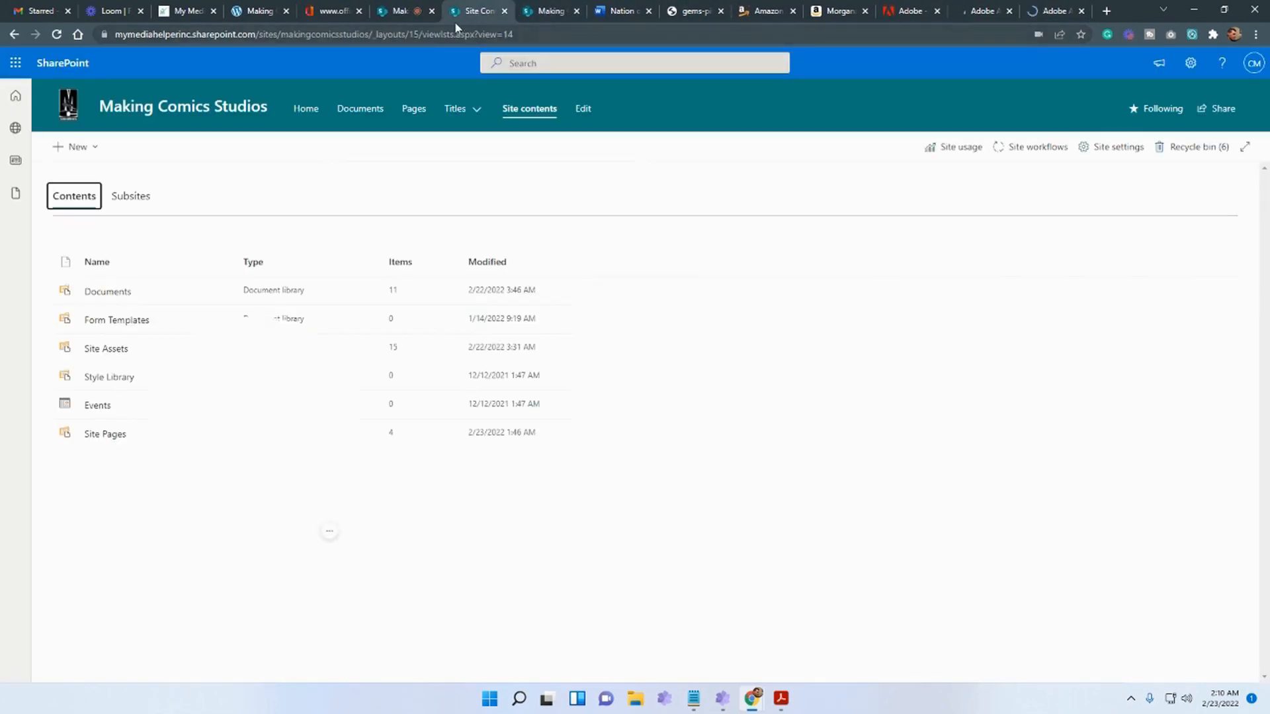
pyautogui.click(400, 11)
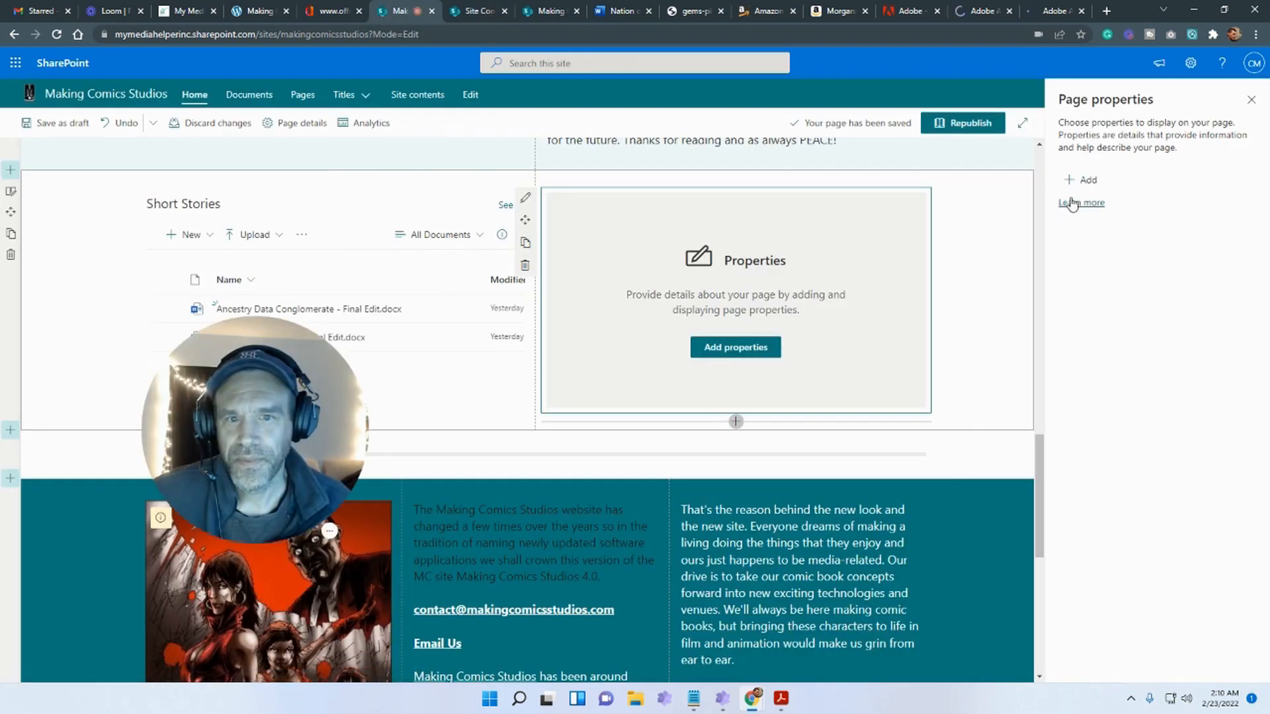
pyautogui.click(1085, 179)
pyautogui.click(1091, 202)
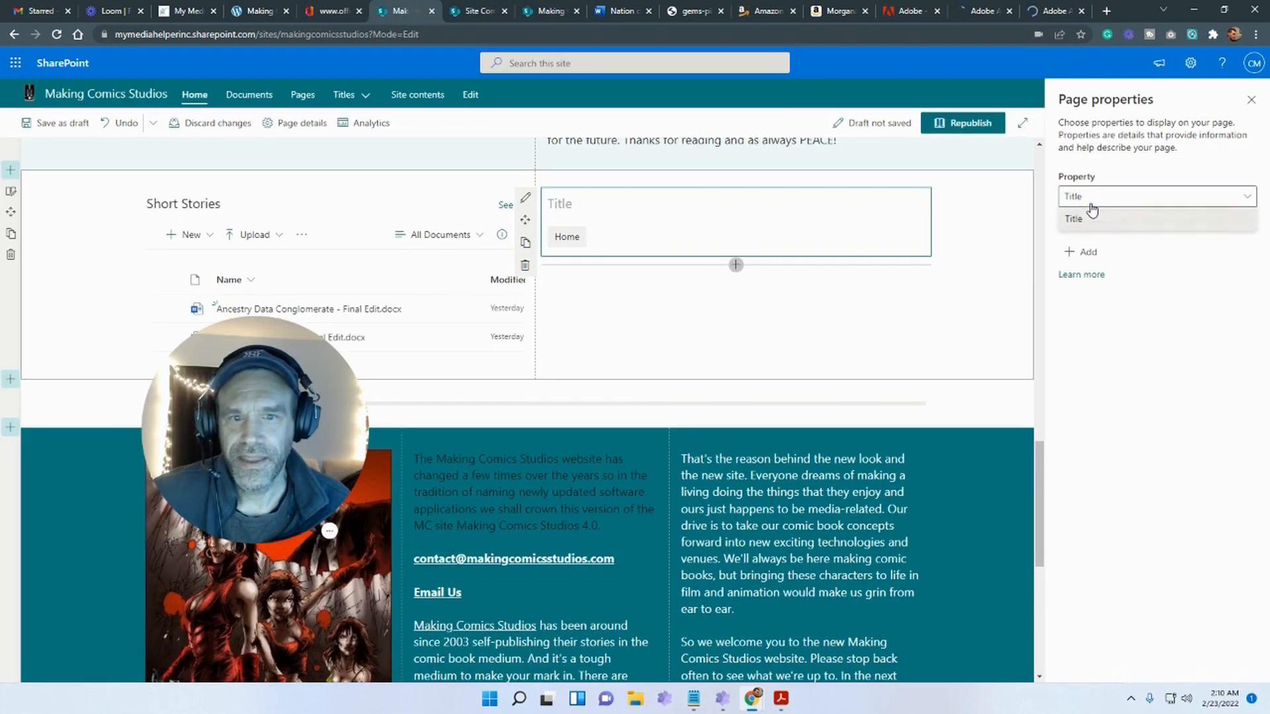
pyautogui.click(1094, 219)
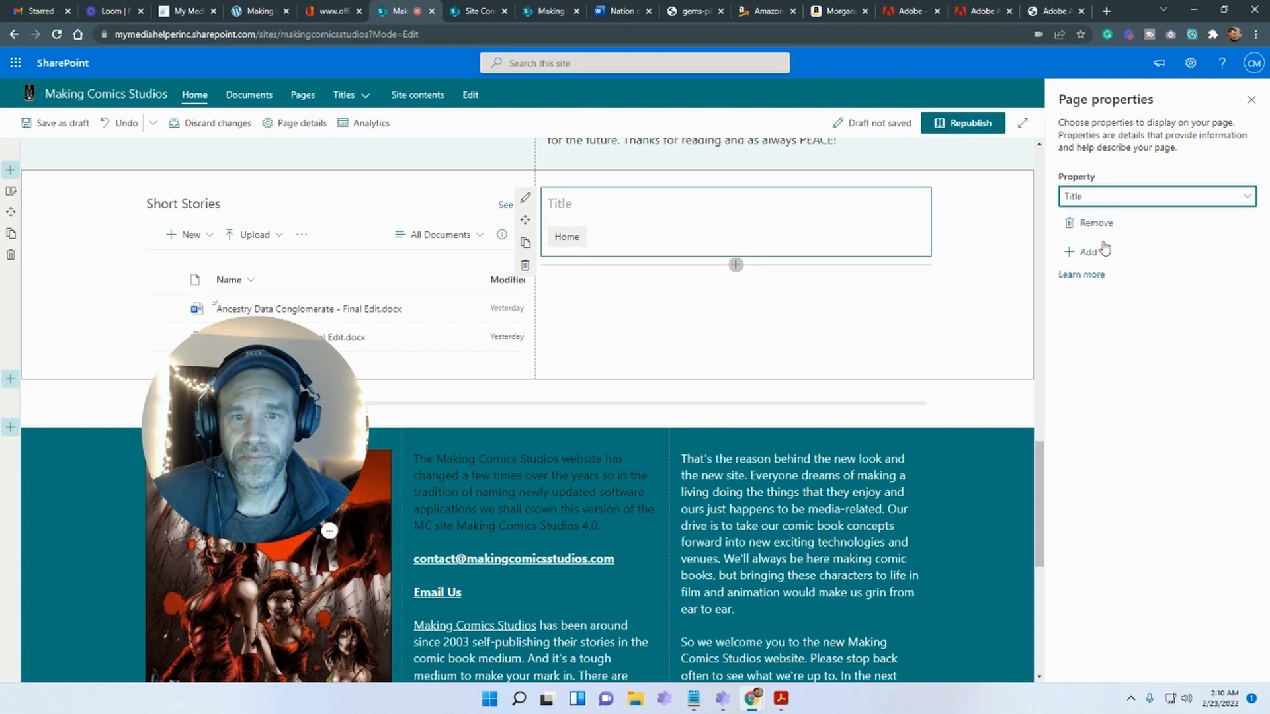
# Title the Page properties web part "This is a Page Property" and save the page as a draft
pyautogui.click(600, 210)
pyautogui.write('This is a Page P')
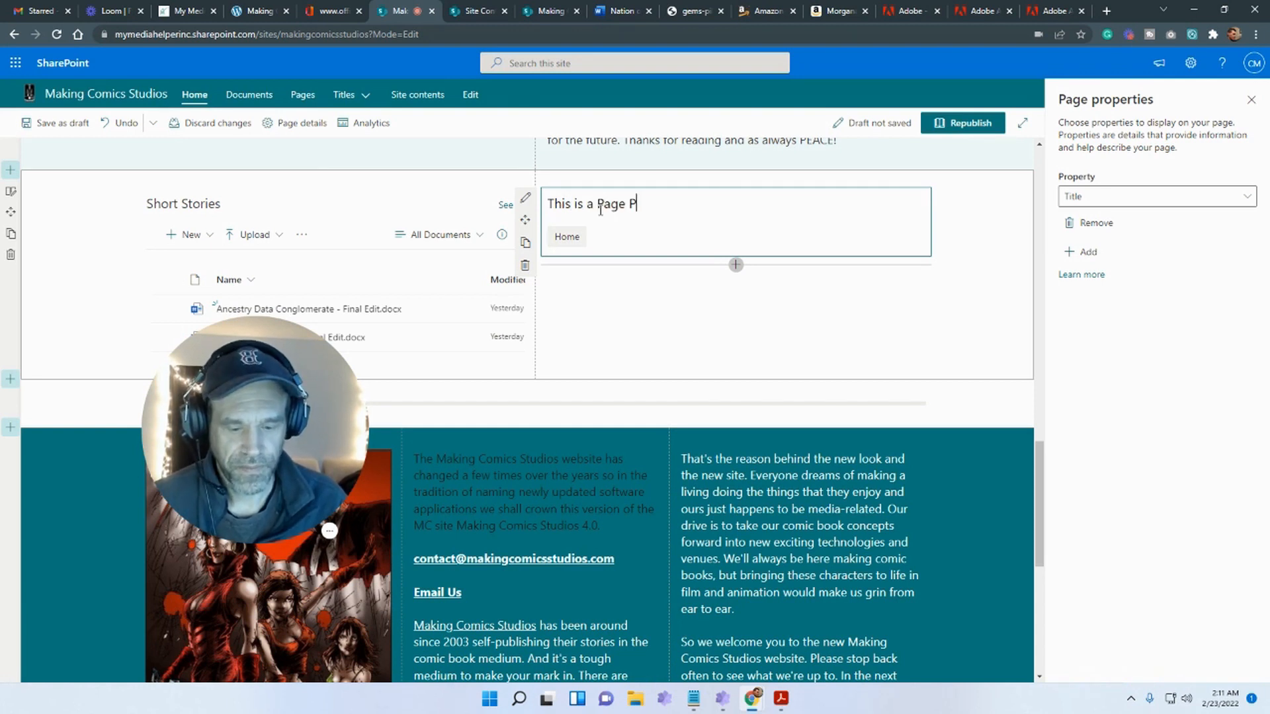
pyautogui.write('roperty')
pyautogui.click(906, 325)
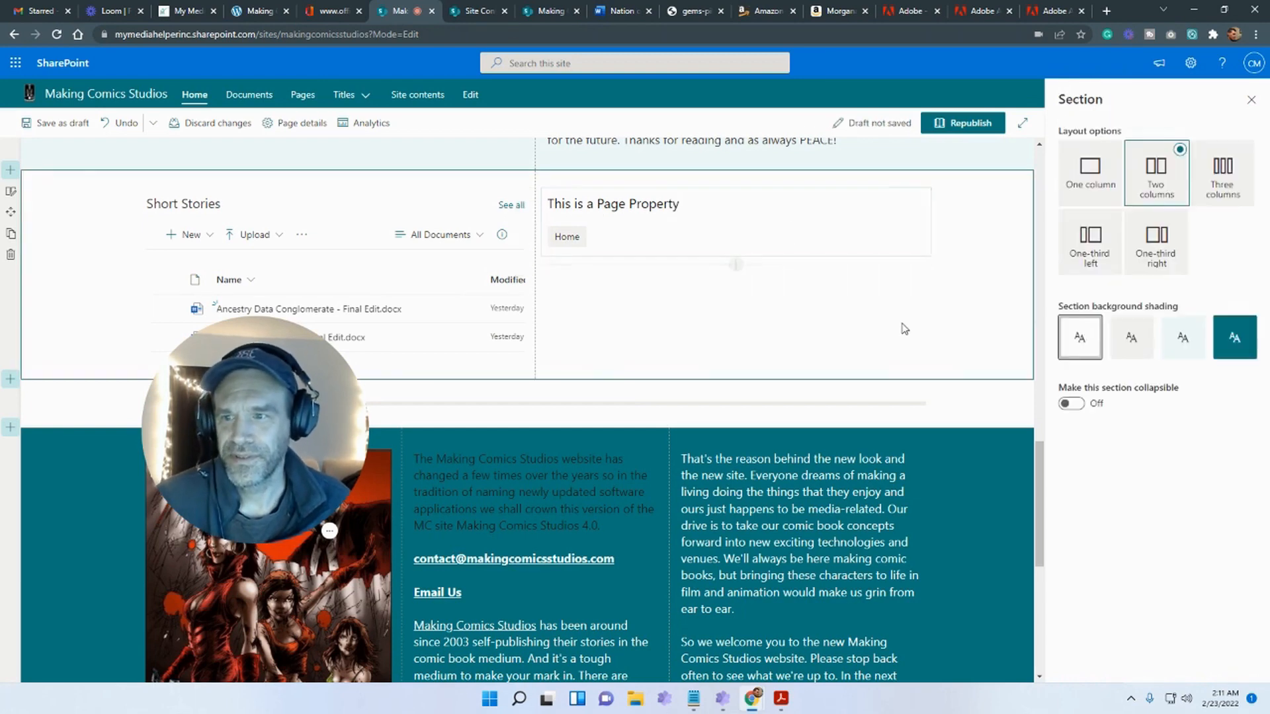
pyautogui.click(57, 123)
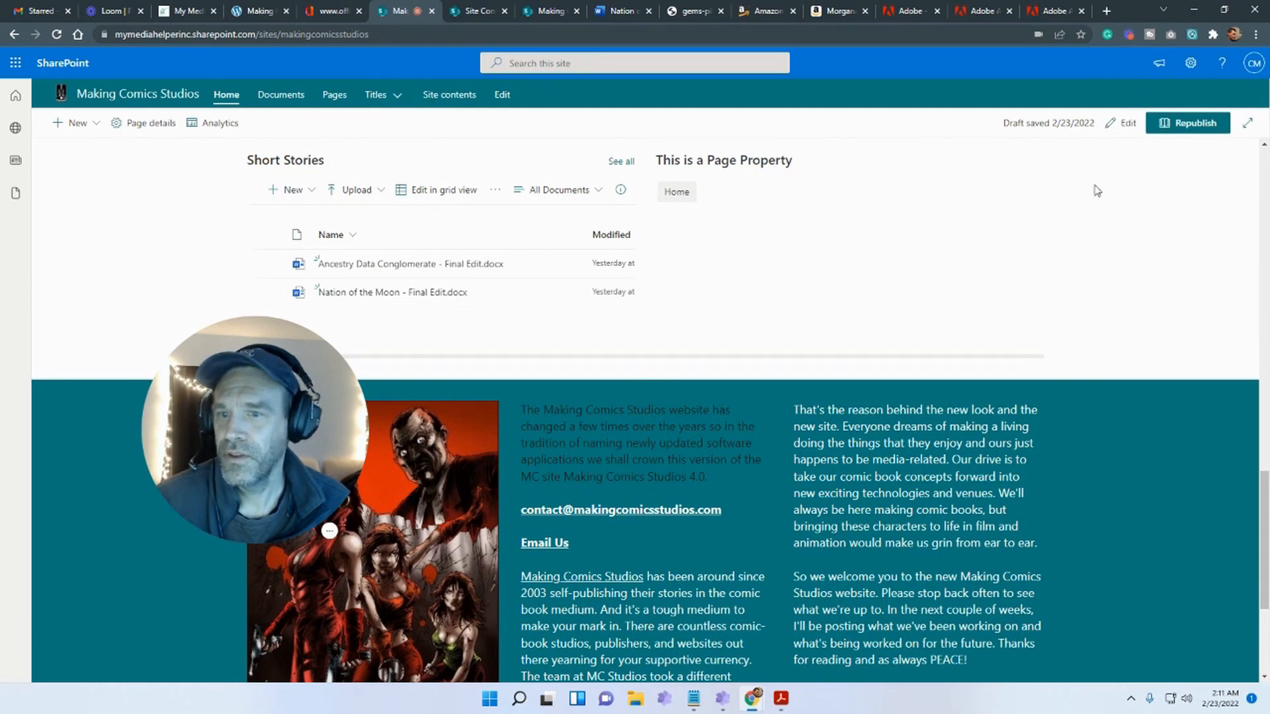
# Reopen the home page for editing and add a Sites web part below the page property in the second column
pyautogui.click(1126, 123)
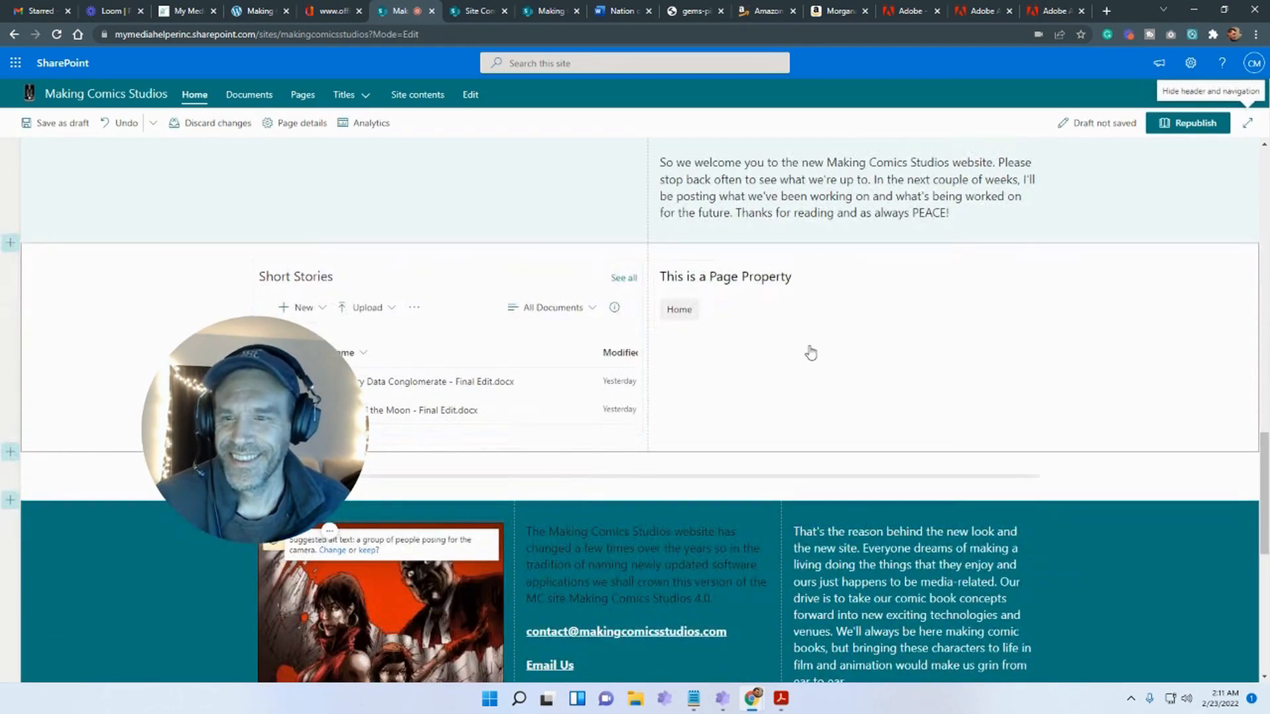
pyautogui.click(849, 337)
pyautogui.scroll(-8, 837, 462)
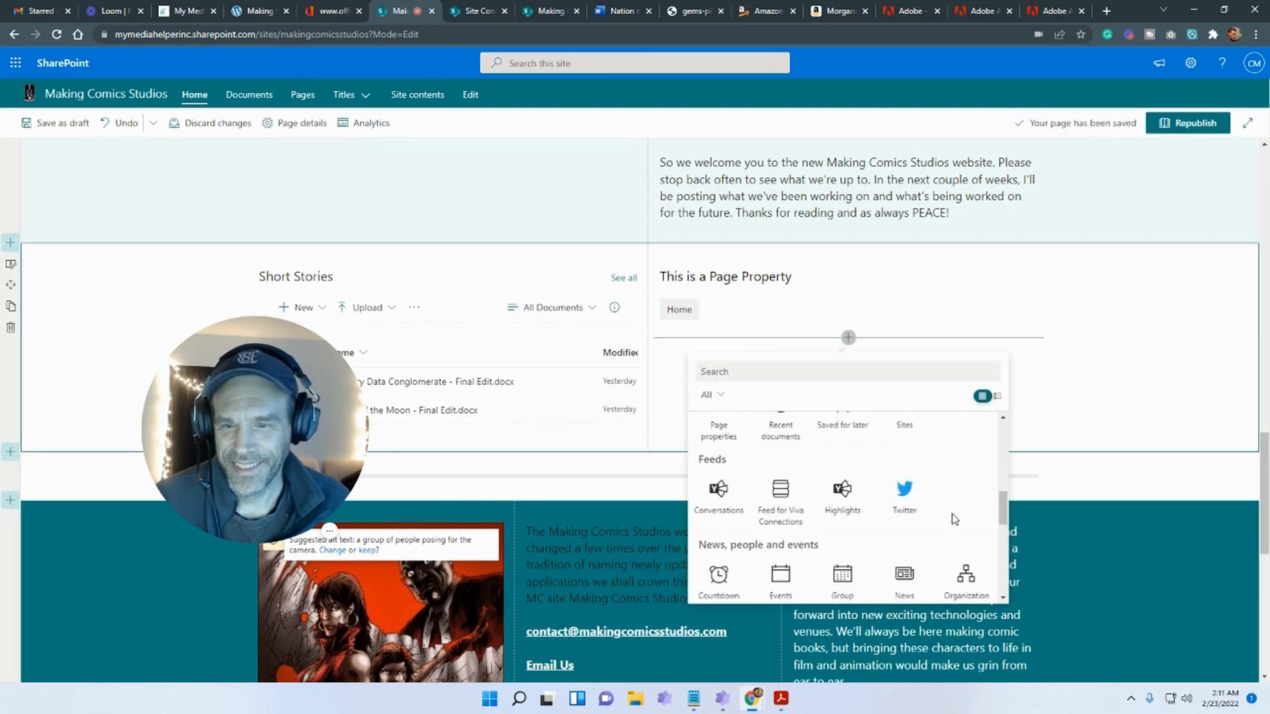
pyautogui.scroll(1, 955, 519)
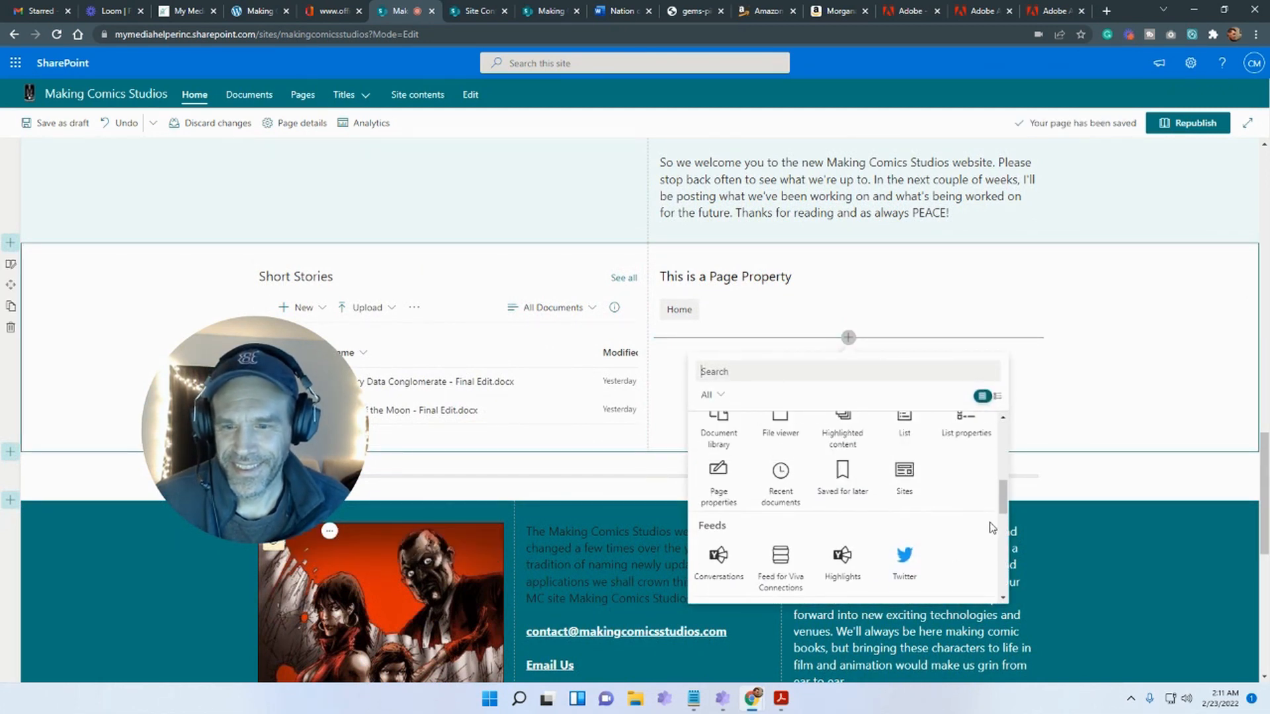
pyautogui.click(926, 481)
pyautogui.scroll(-2, 931, 474)
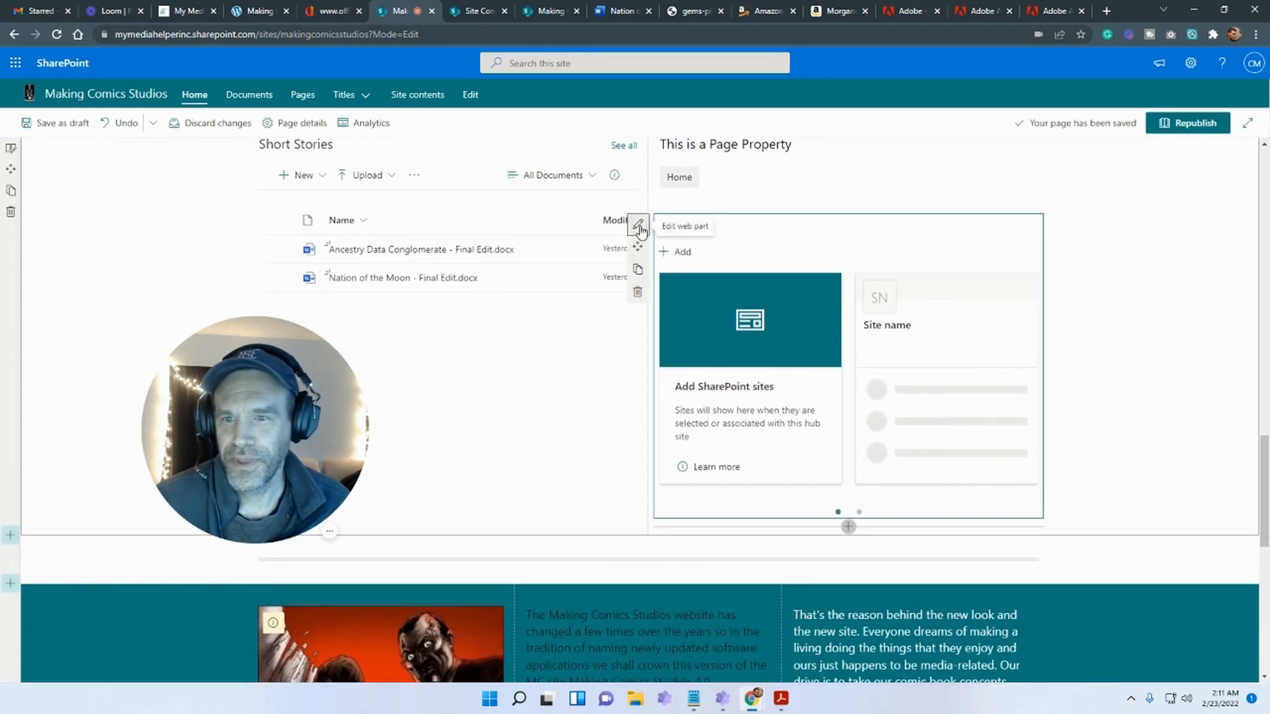
# Open the Sites web part's settings and set its layout to Grid
pyautogui.click(637, 223)
pyautogui.click(1157, 506)
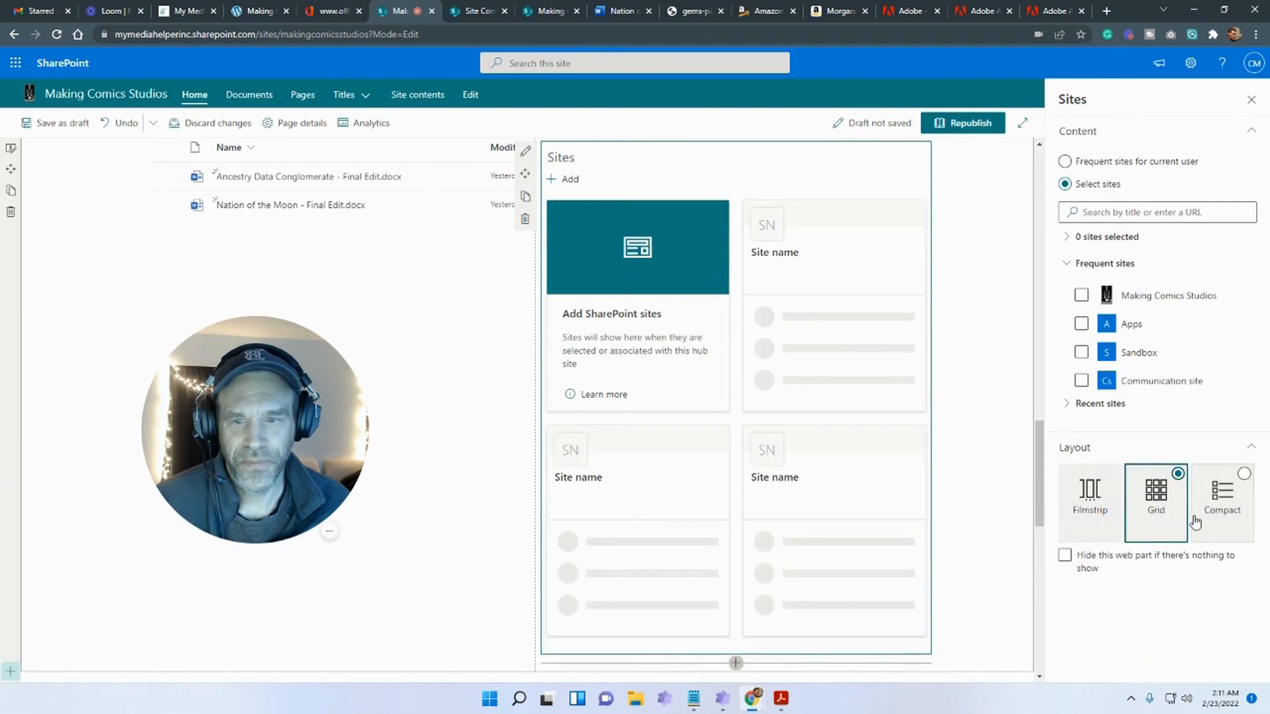
pyautogui.scroll(-1, 765, 414)
pyautogui.scroll(1, 924, 391)
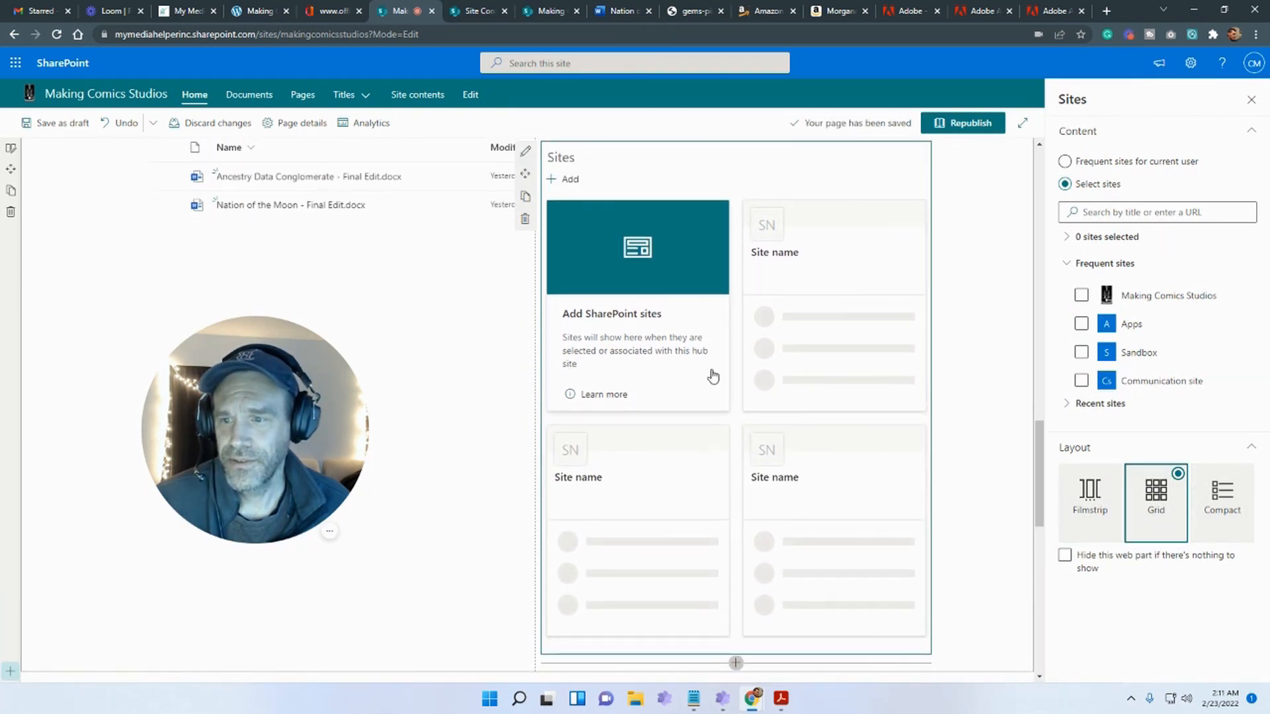
pyautogui.click(1192, 511)
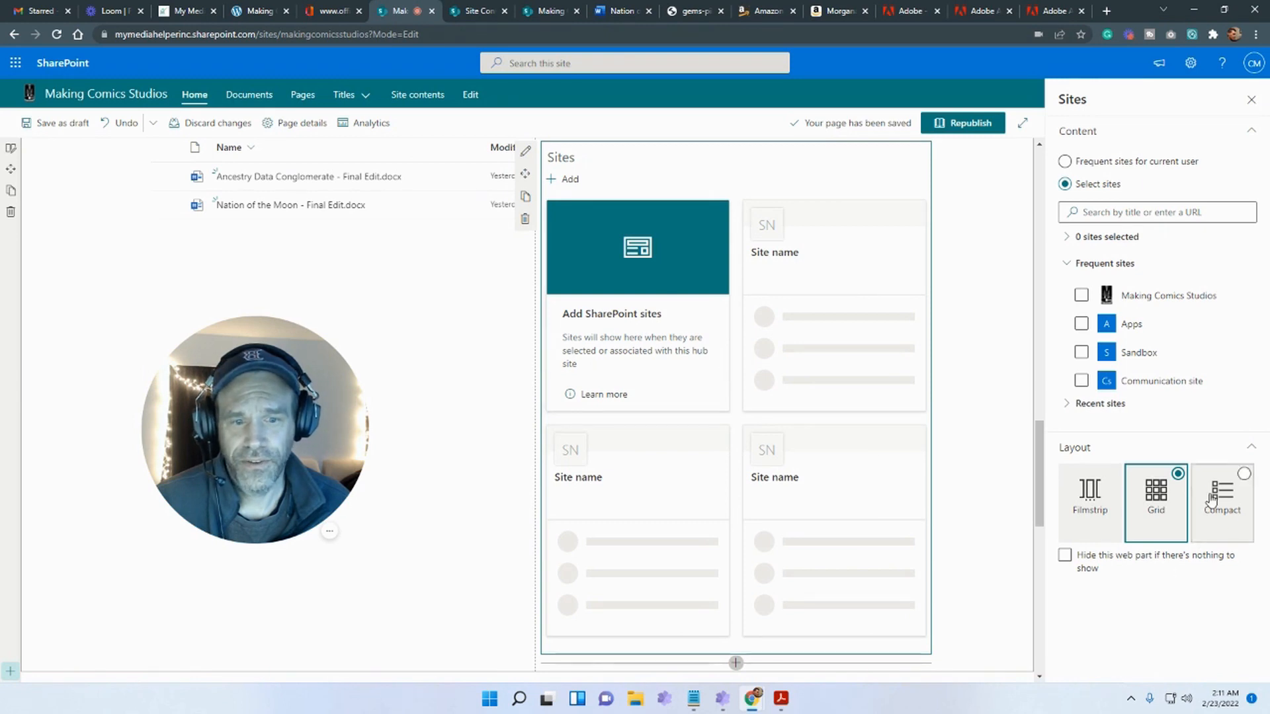
pyautogui.click(1179, 514)
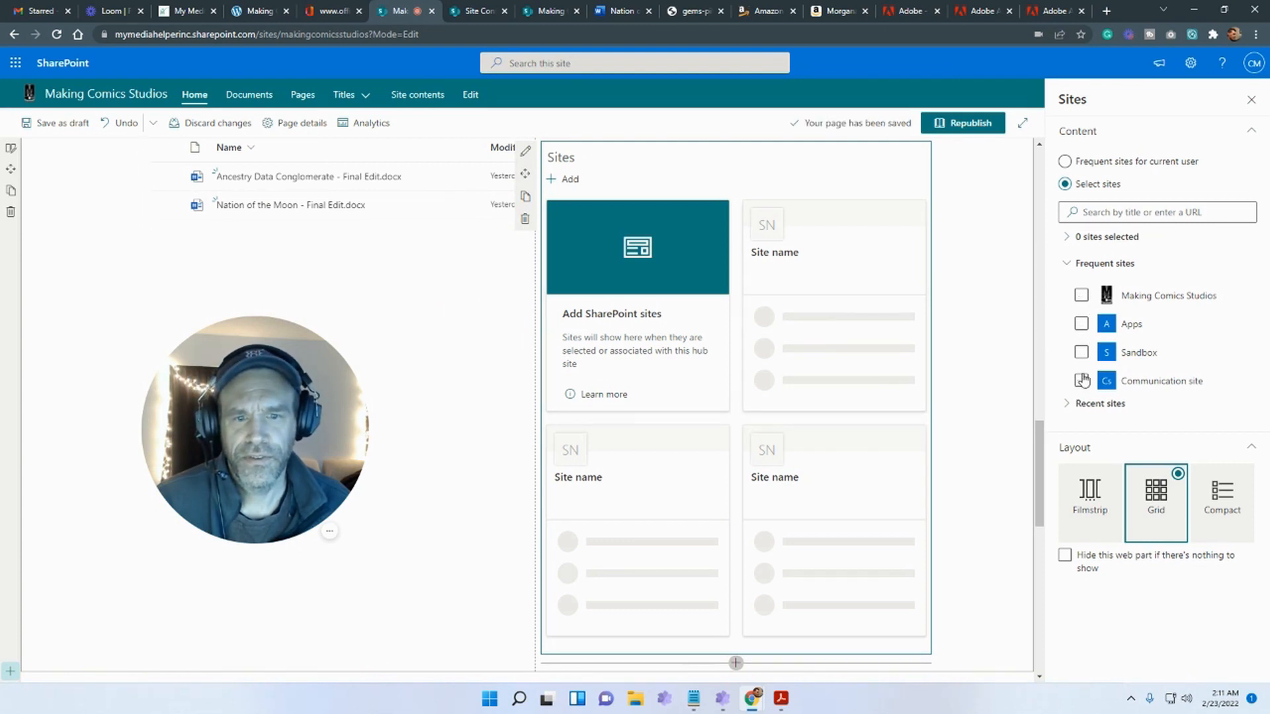
# Select the Sandbox, Communication site, Making Comics Studios and Apps sites for display in the Sites web part
pyautogui.click(1082, 354)
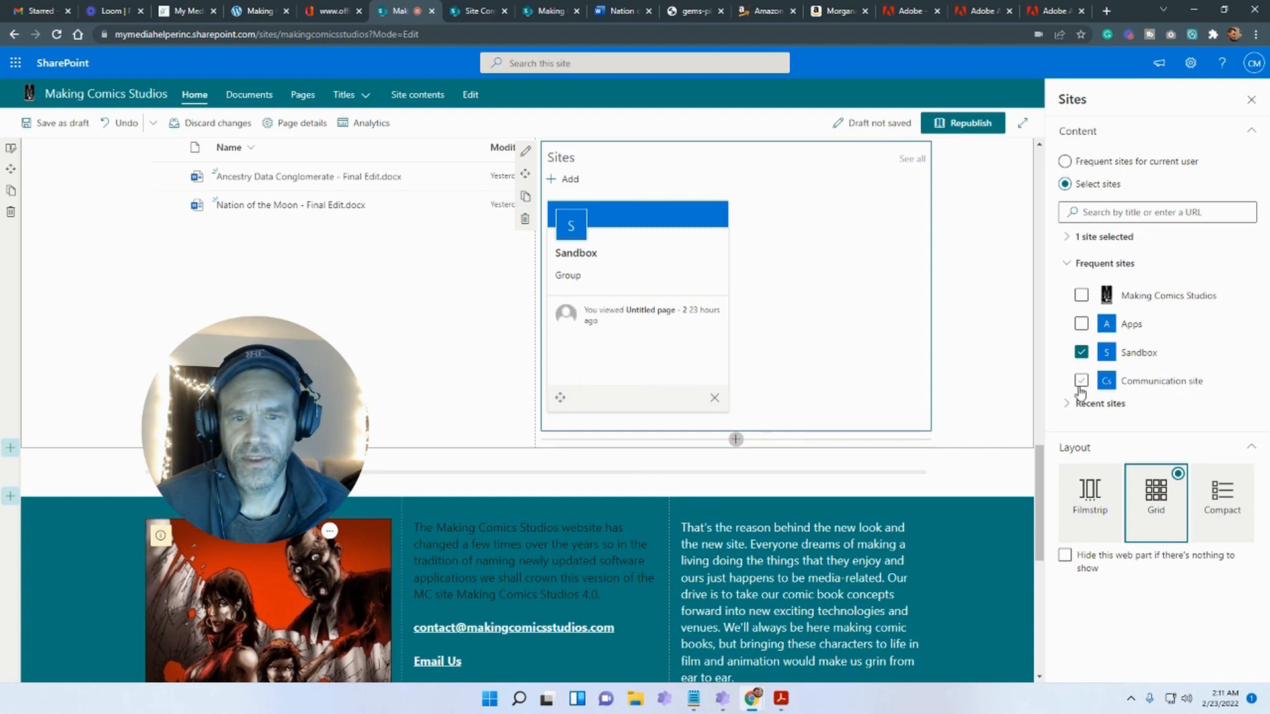
pyautogui.click(1081, 383)
pyautogui.click(1080, 302)
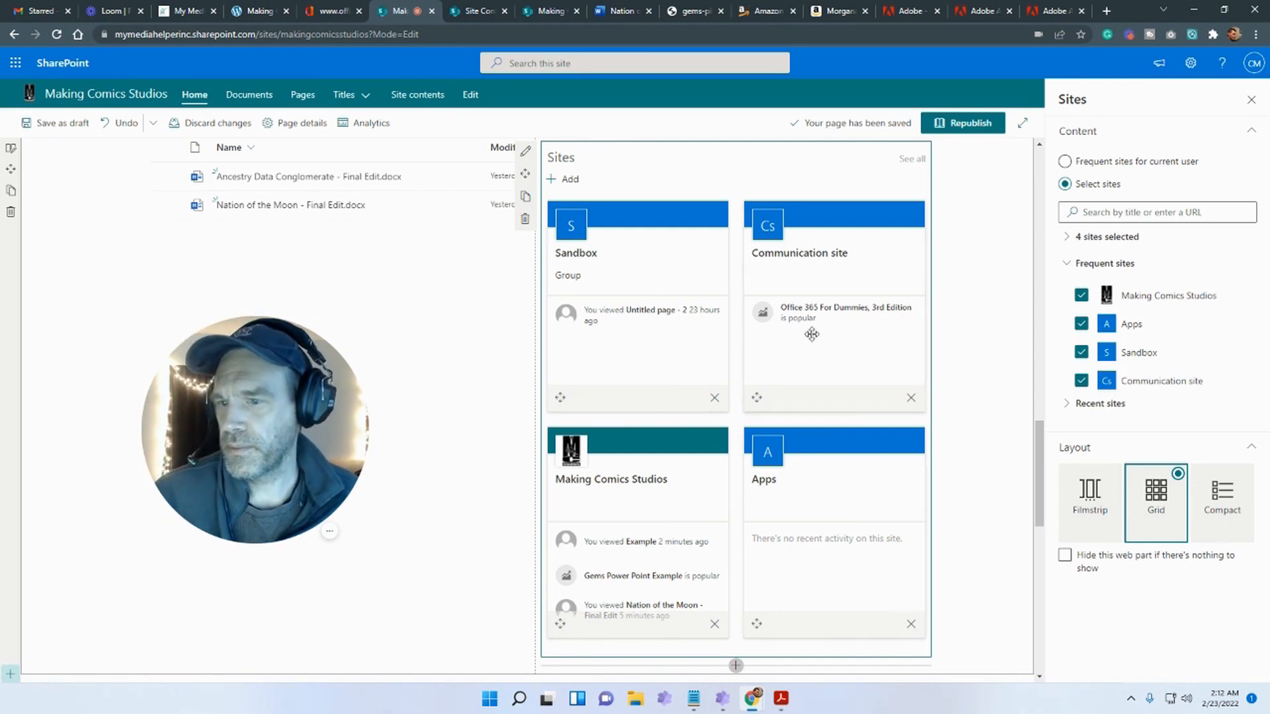
pyautogui.click(1205, 576)
# Delete the Sites and Page properties web parts from the second column
pyautogui.scroll(2, 747, 546)
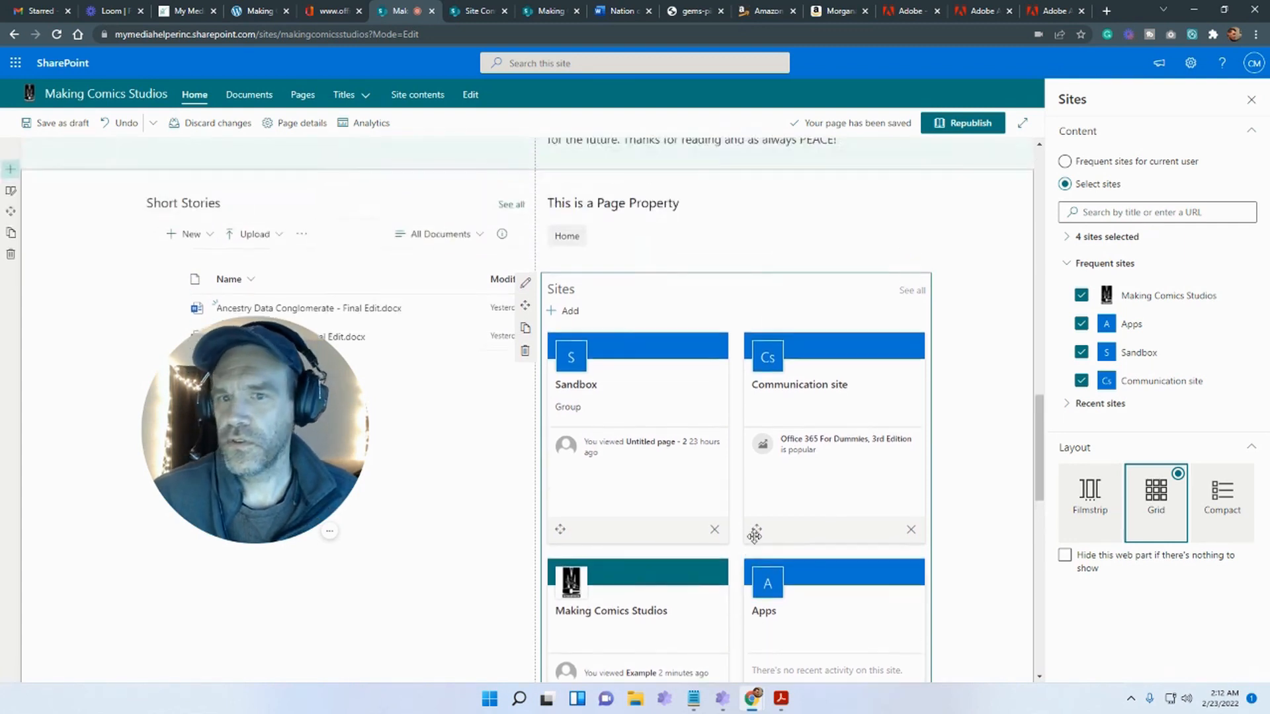
pyautogui.click(525, 352)
pyautogui.click(748, 206)
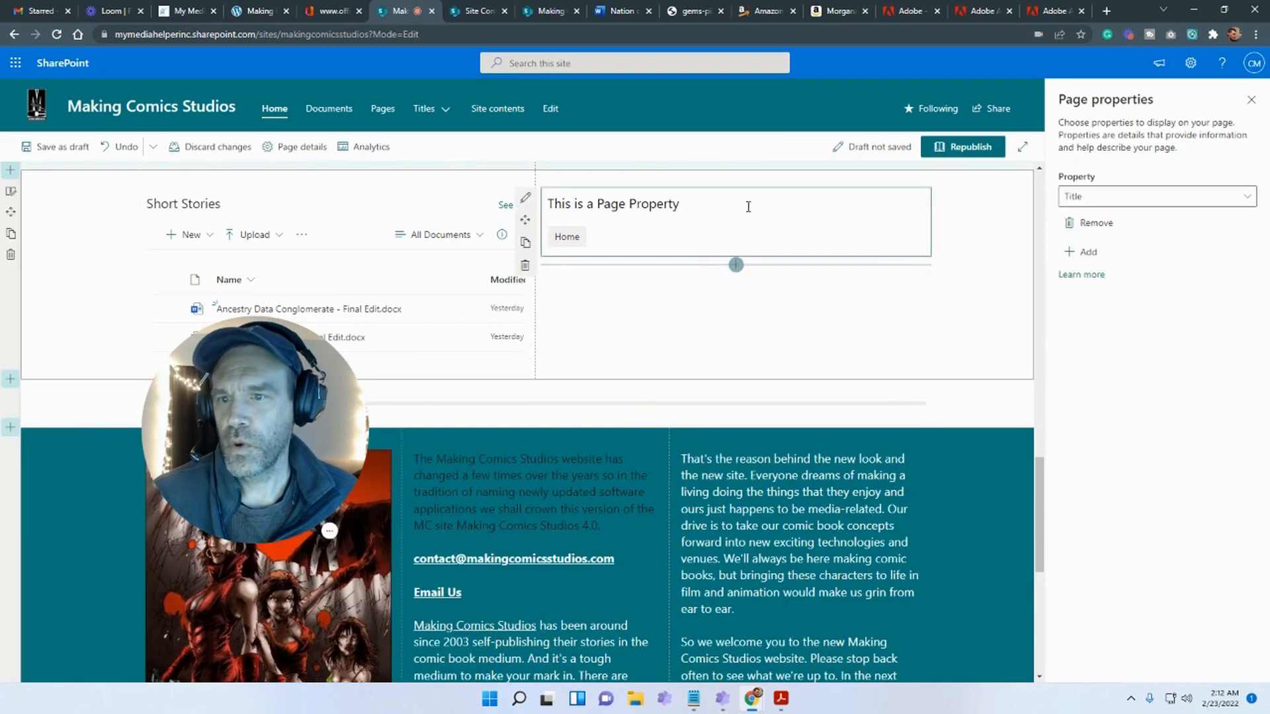
pyautogui.click(525, 266)
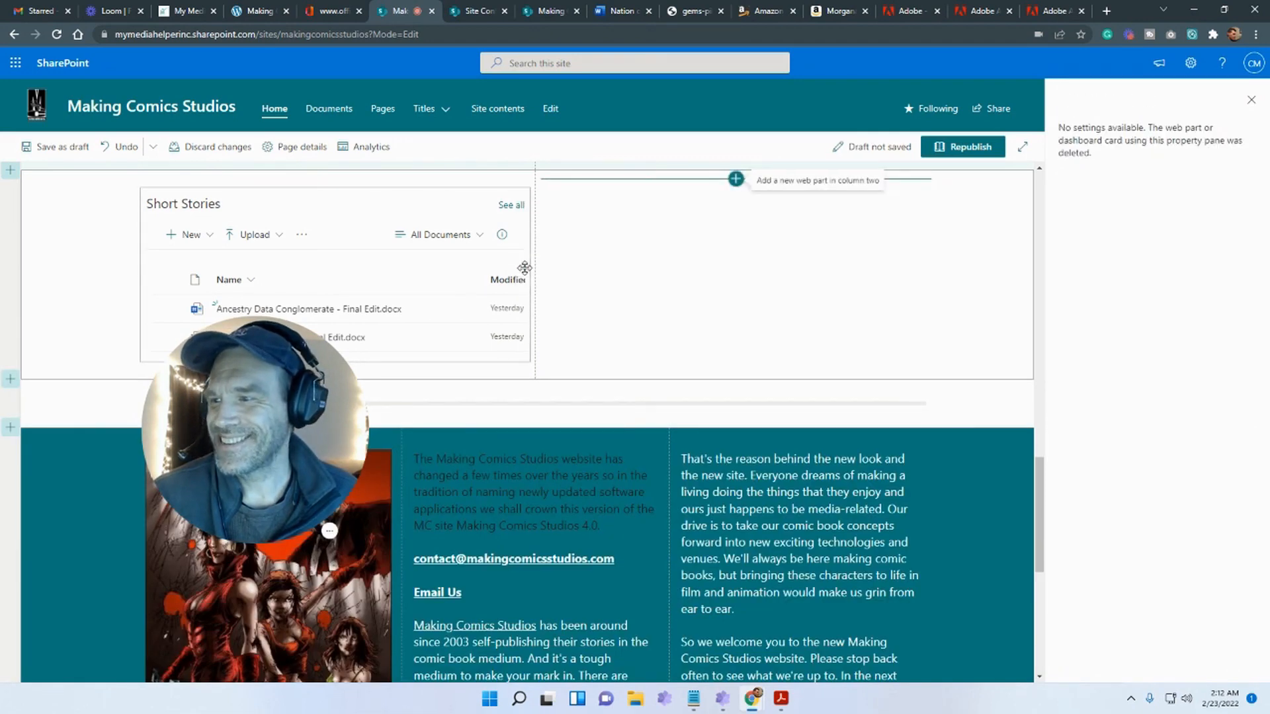
# Add a Saved for later web part to the second column beside the Short Stories library
pyautogui.click(737, 182)
pyautogui.scroll(-2, 731, 311)
pyautogui.scroll(-2, 735, 321)
pyautogui.scroll(-1, 820, 422)
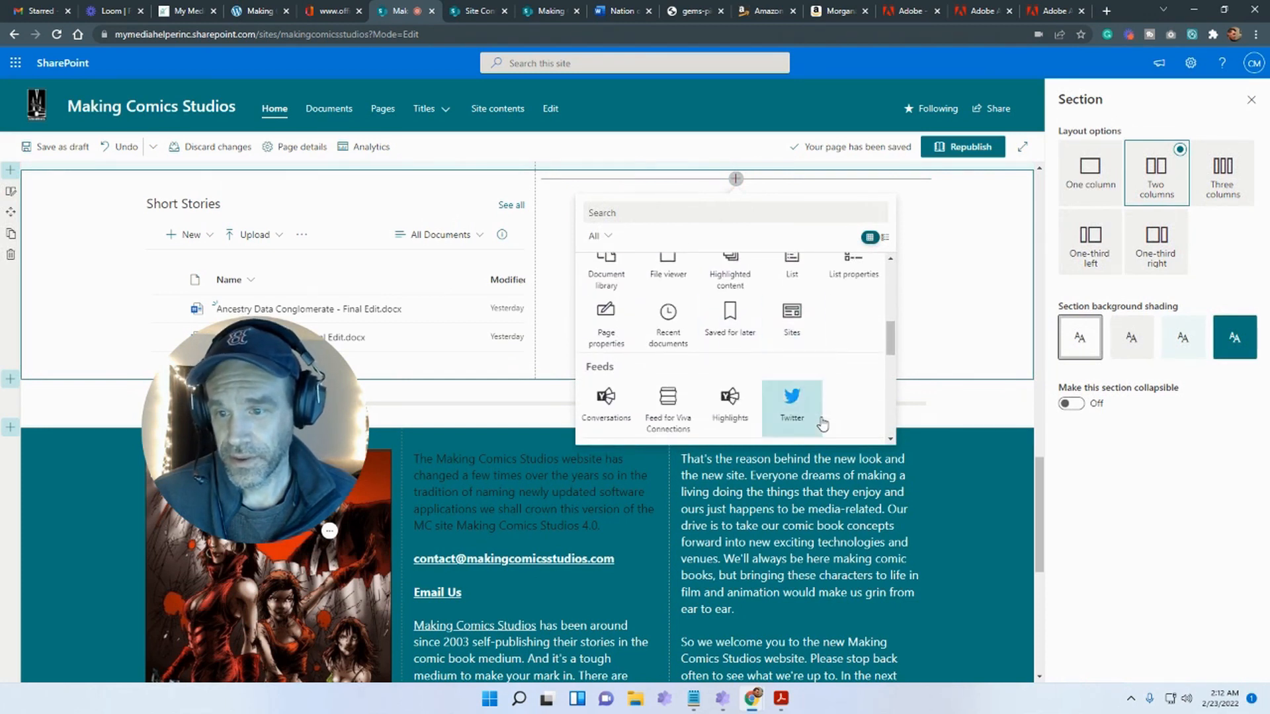
pyautogui.click(732, 323)
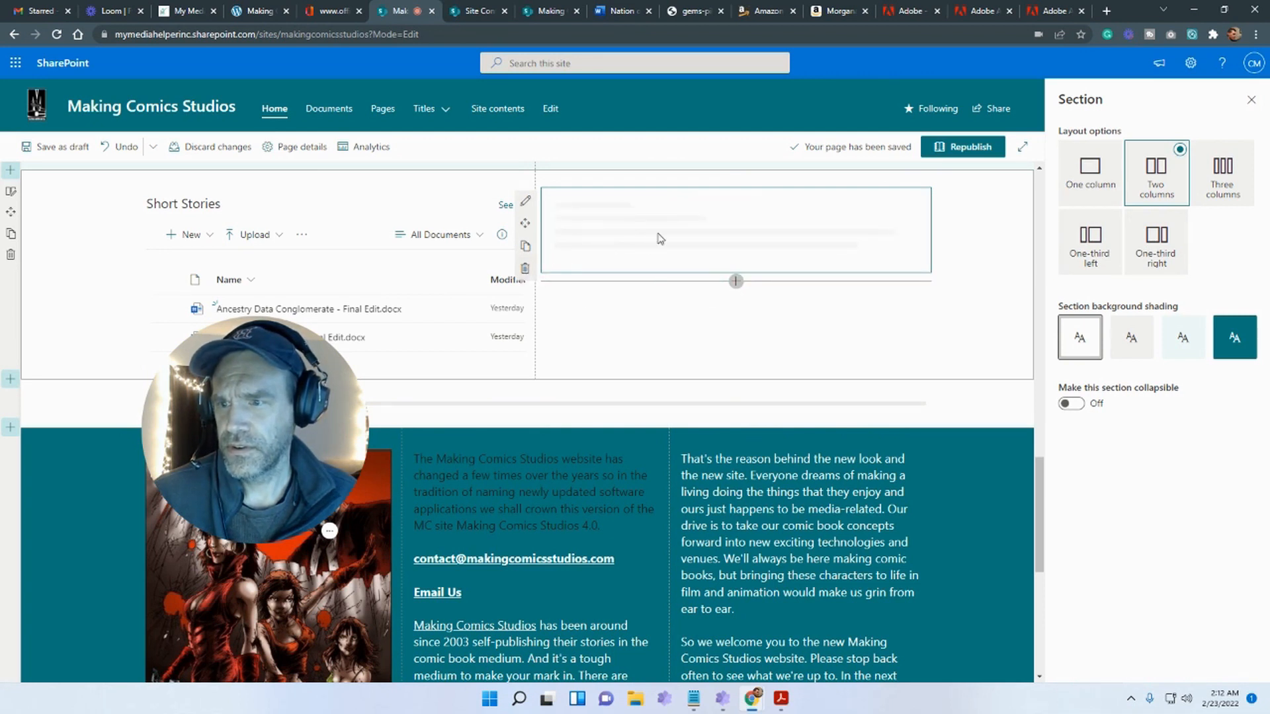
# Keep the Saved for later web part's source on All saved items and set its type to Documents
pyautogui.click(525, 204)
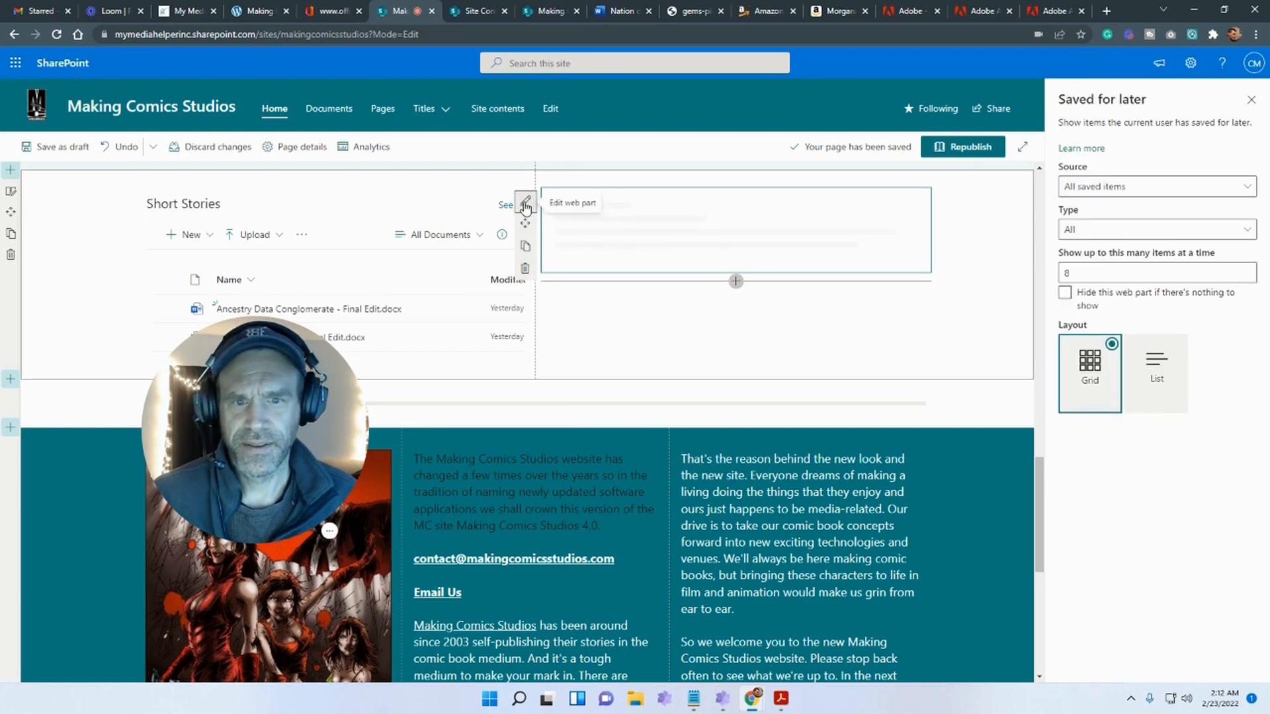
pyautogui.click(1123, 190)
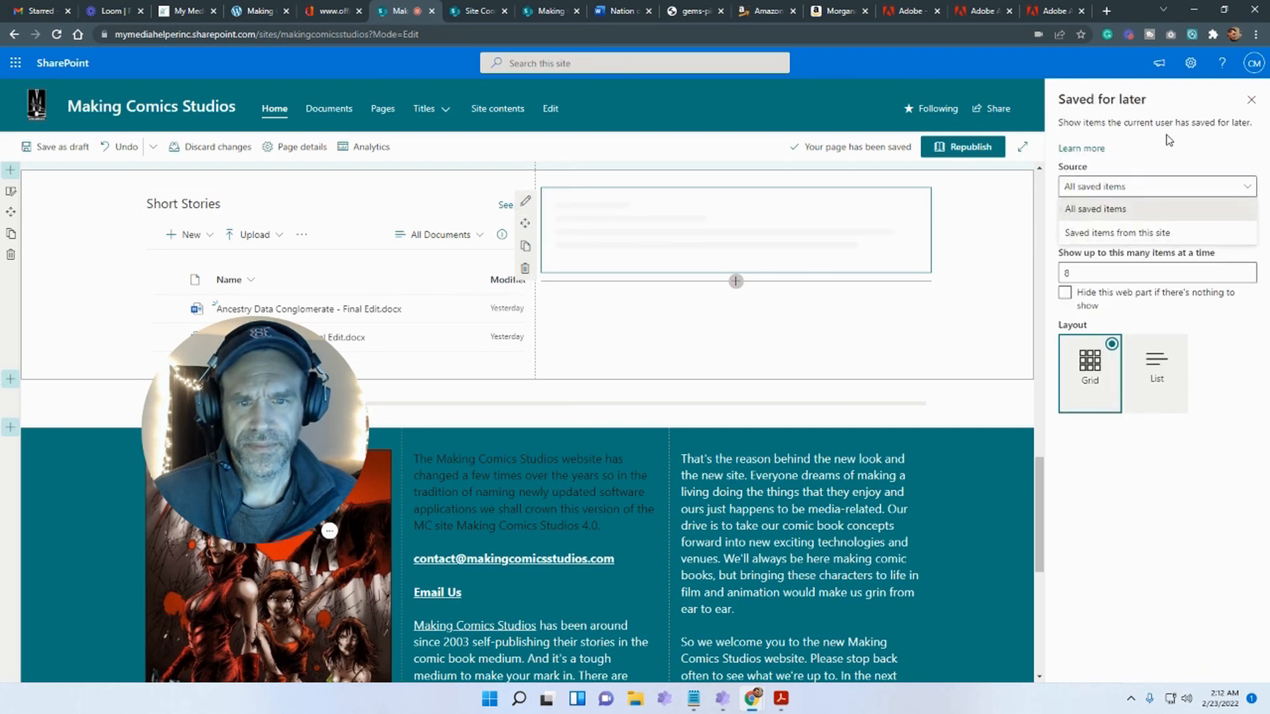
pyautogui.click(1111, 209)
pyautogui.click(1111, 229)
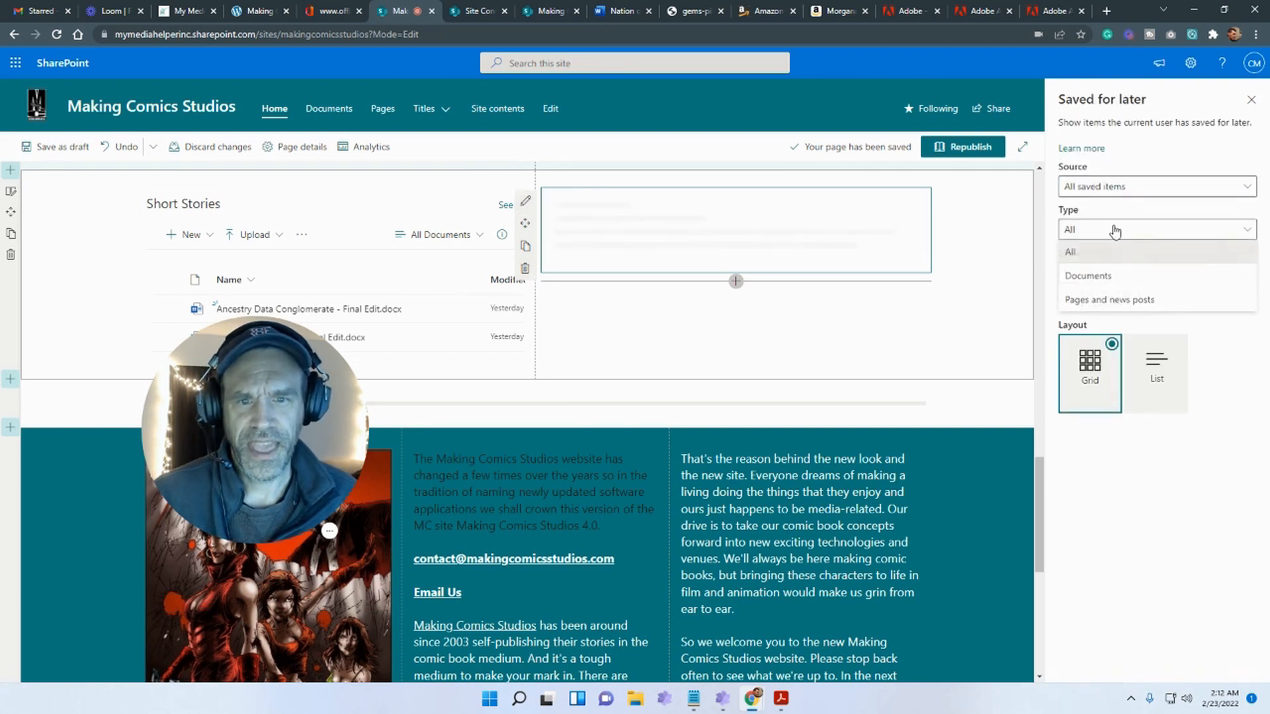
pyautogui.click(1093, 273)
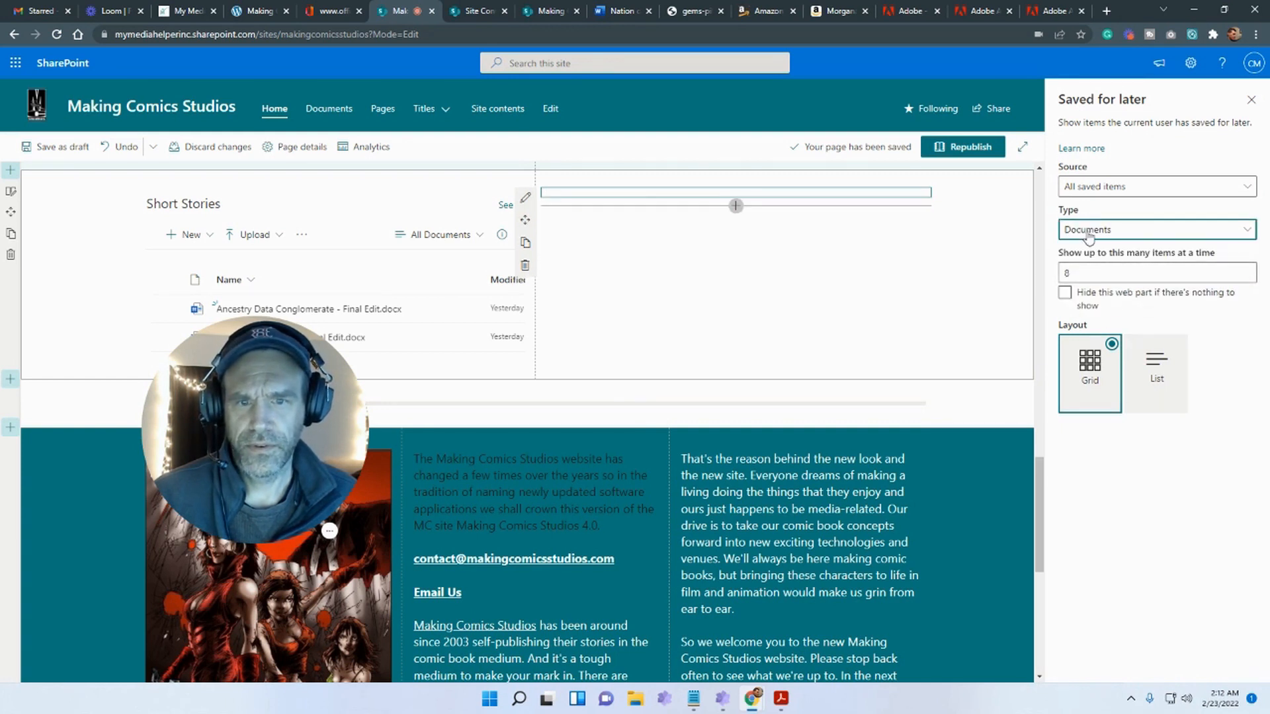
pyautogui.click(594, 308)
pyautogui.click(604, 198)
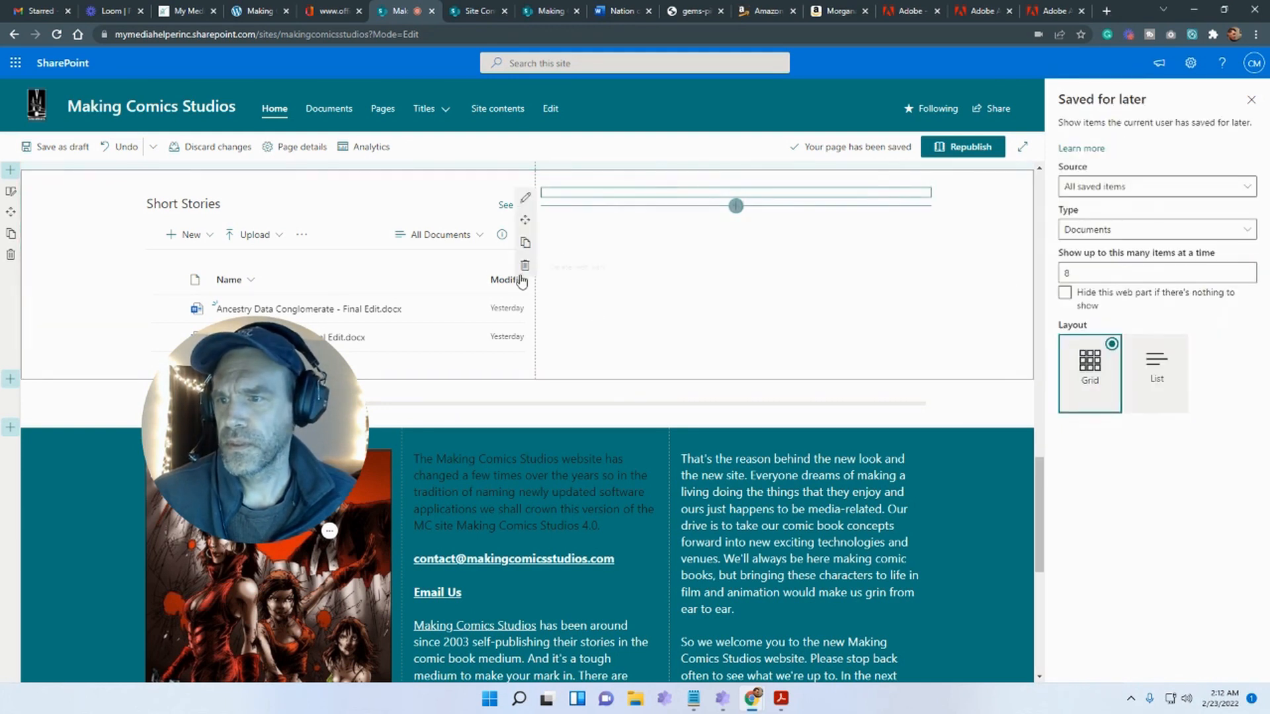
# Replace the Saved for later web part with a Conversations web part and set its conversation source to User
pyautogui.click(524, 267)
pyautogui.click(735, 179)
pyautogui.scroll(-5, 763, 333)
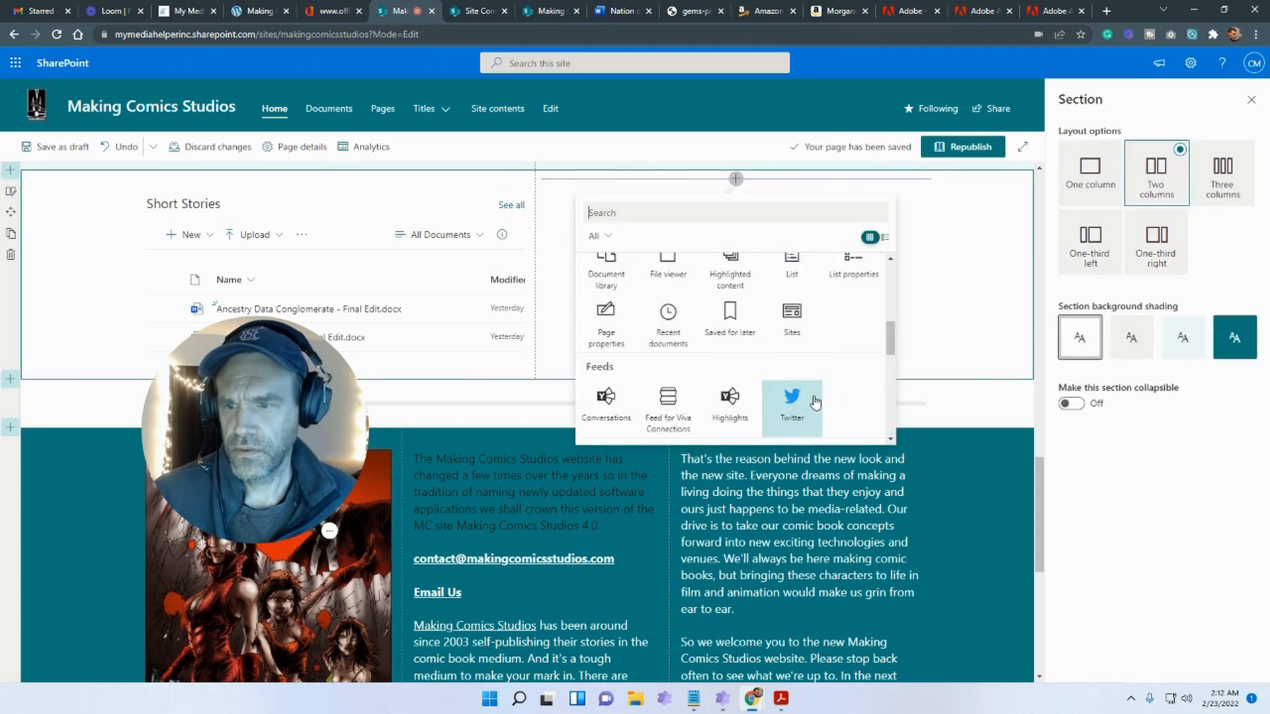
pyautogui.scroll(-1, 813, 400)
pyautogui.click(605, 334)
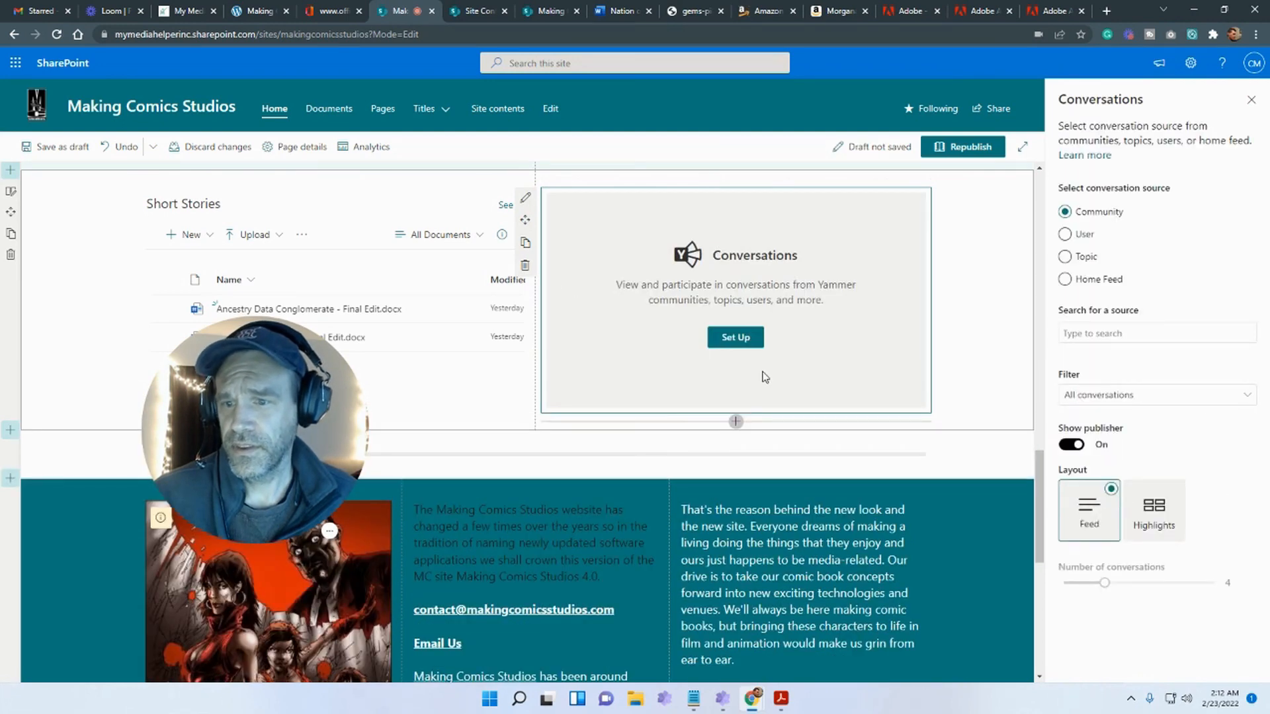
pyautogui.click(1065, 235)
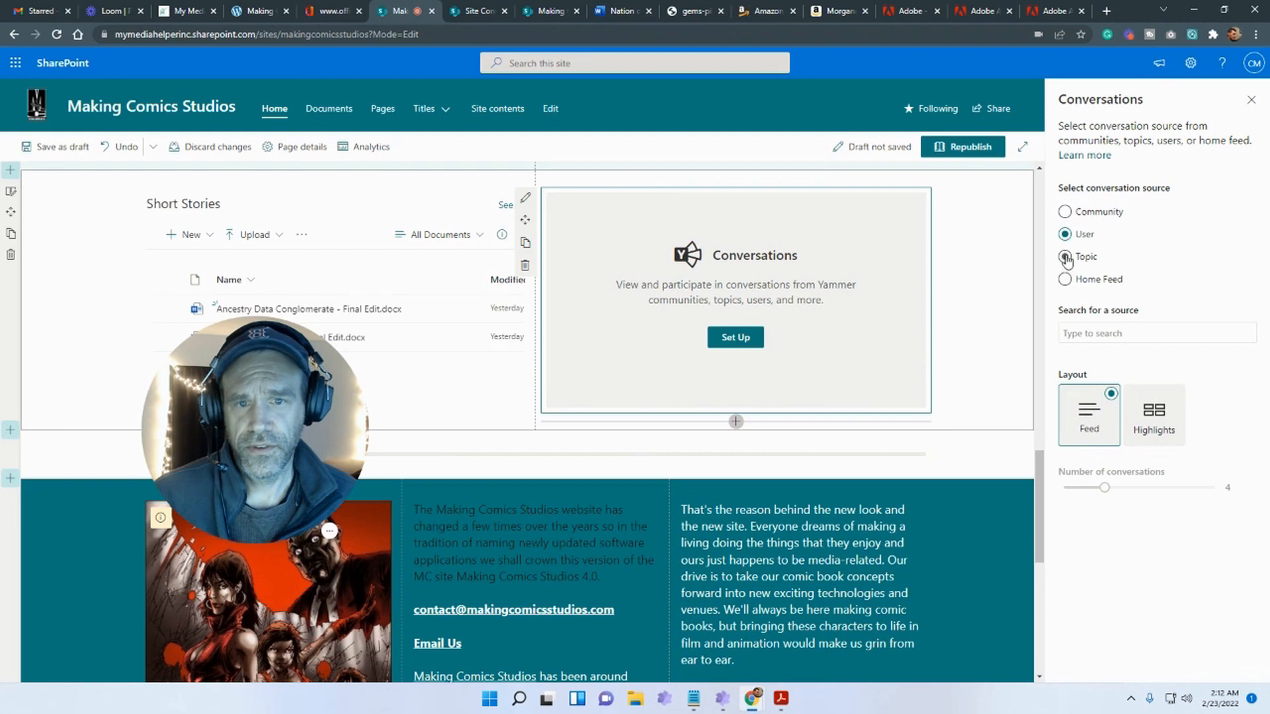
# Try the Topic and Home Feed conversation sources for the Conversations web part and set the source back to User
pyautogui.click(1065, 257)
pyautogui.click(1065, 280)
pyautogui.click(1065, 257)
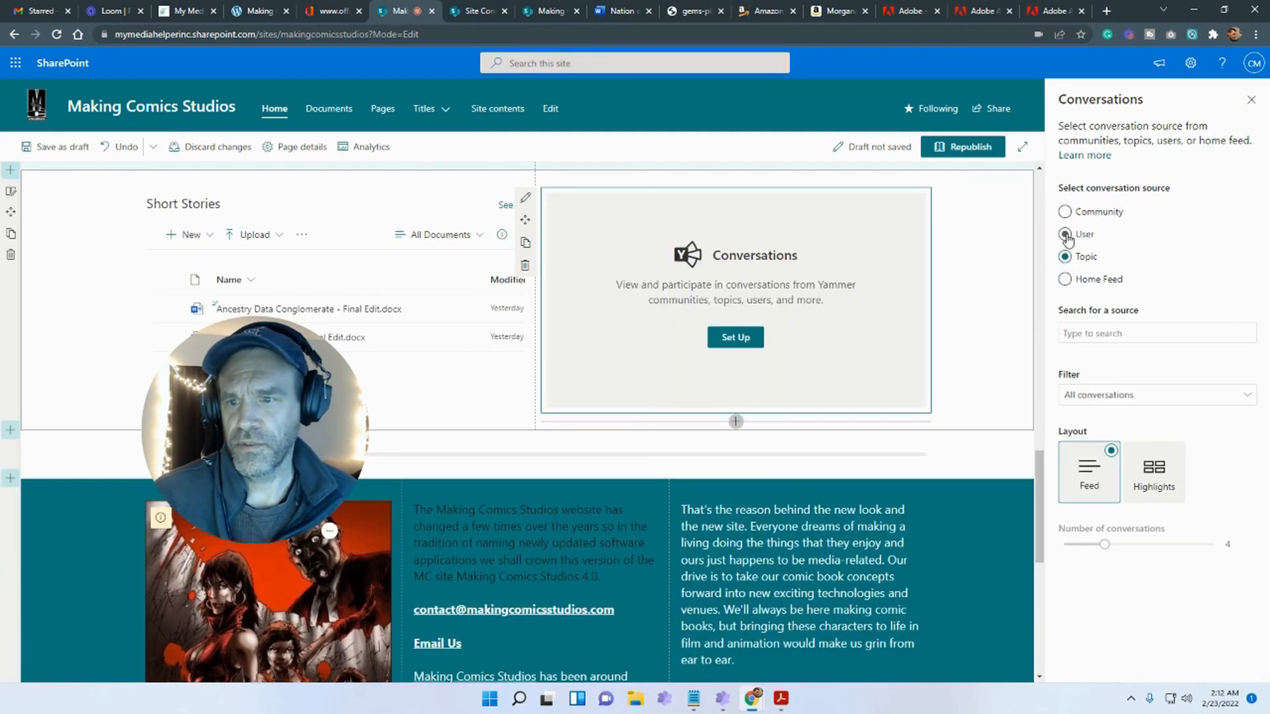
pyautogui.click(1065, 234)
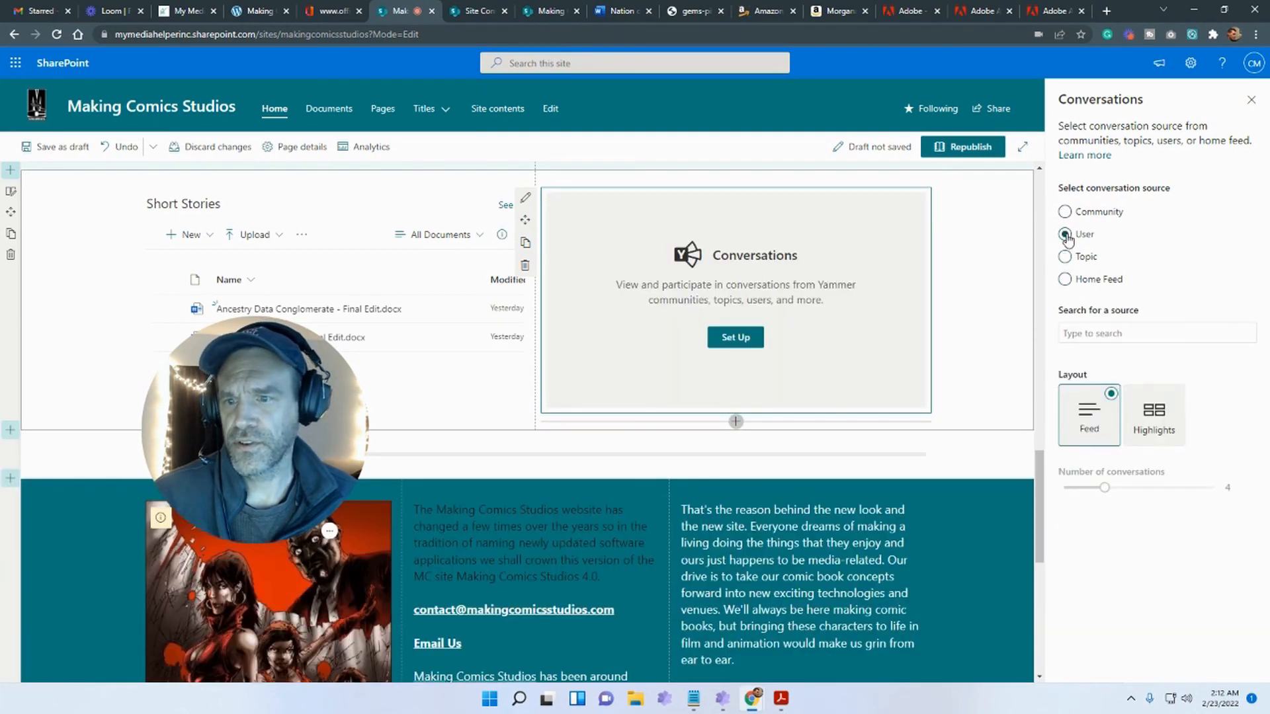
# Replace the Conversations web part in the second column with a Twitter web part
pyautogui.click(525, 267)
pyautogui.click(736, 178)
pyautogui.scroll(-3, 744, 314)
pyautogui.scroll(-5, 744, 314)
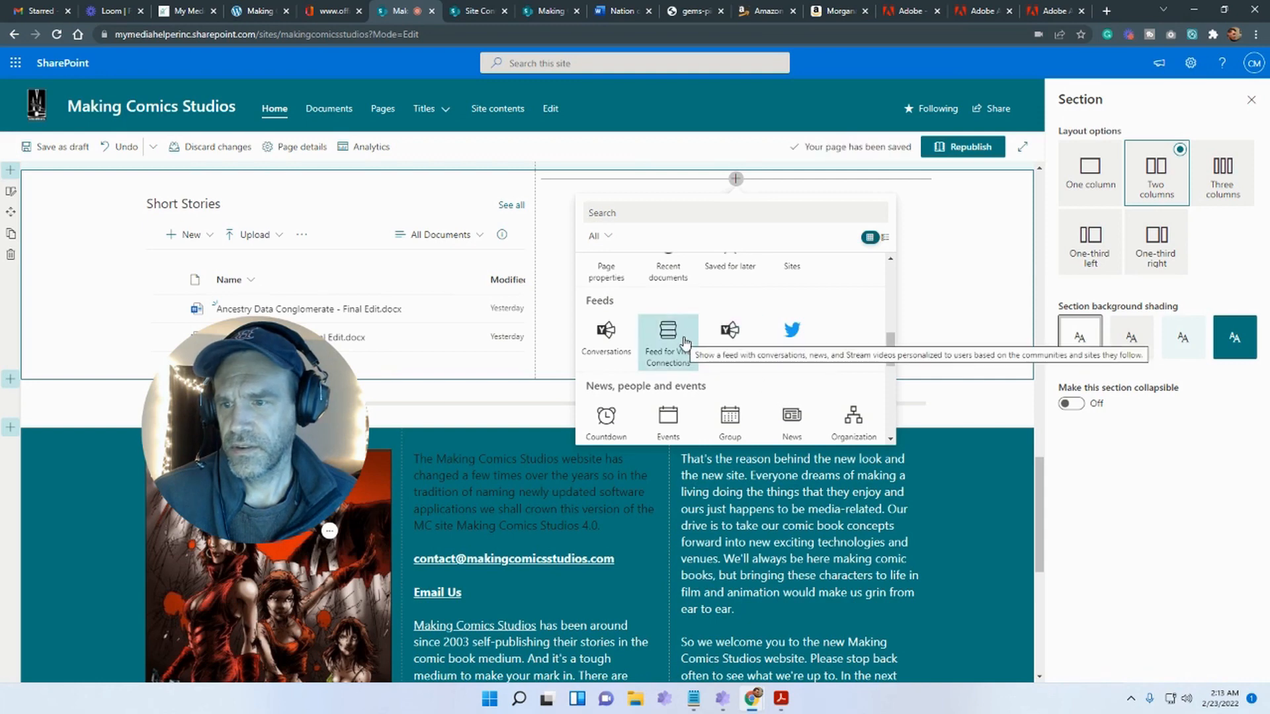
pyautogui.click(803, 344)
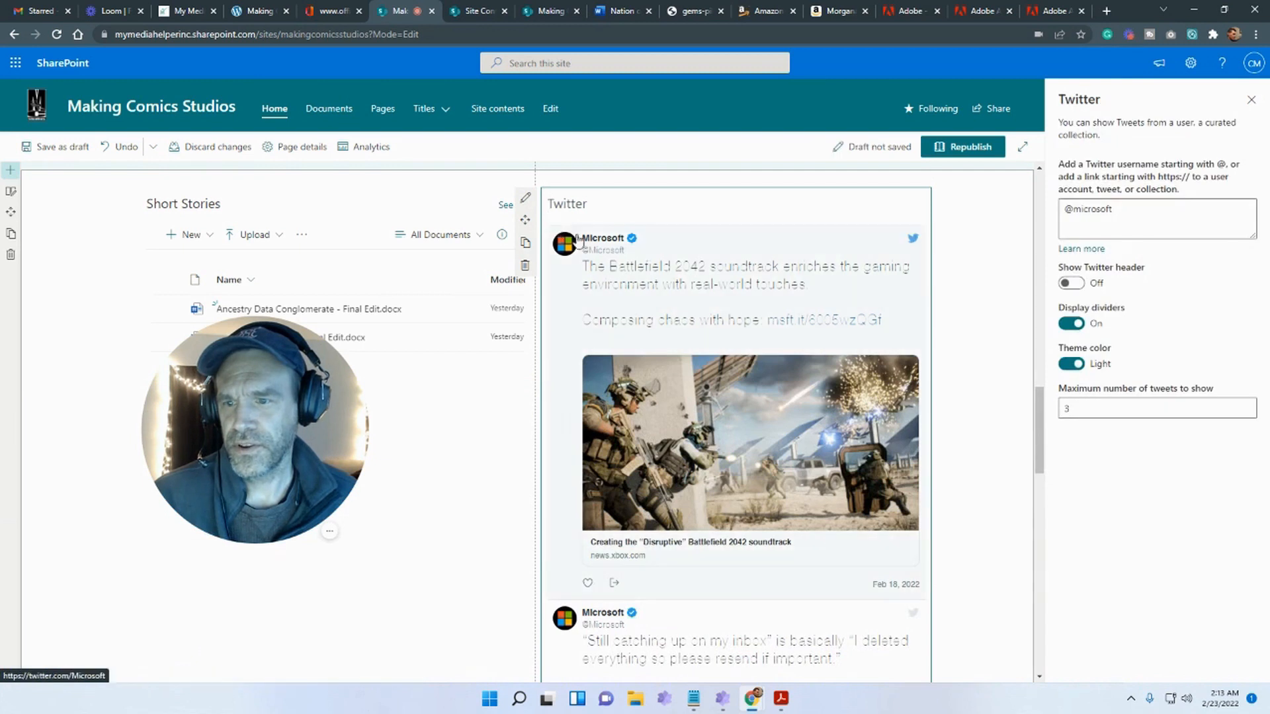
pyautogui.moveTo(1113, 209); pyautogui.dragTo(1081, 209)
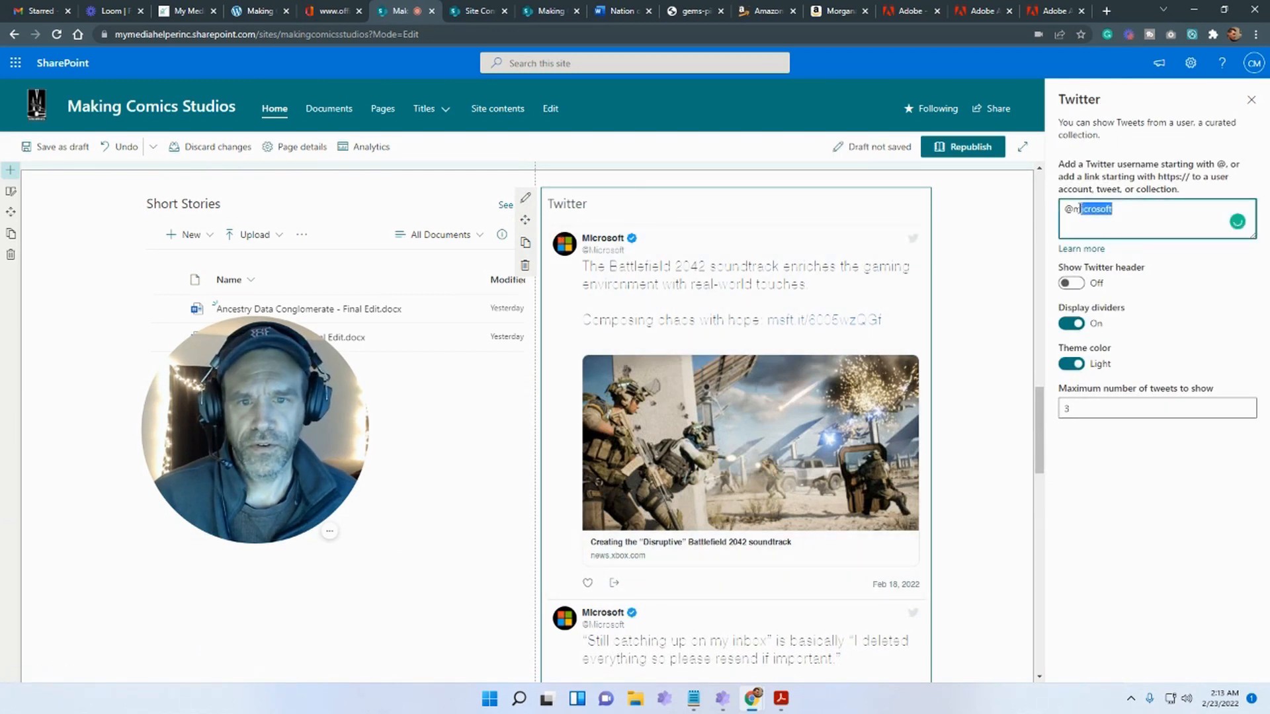
pyautogui.write('mymediahelper')
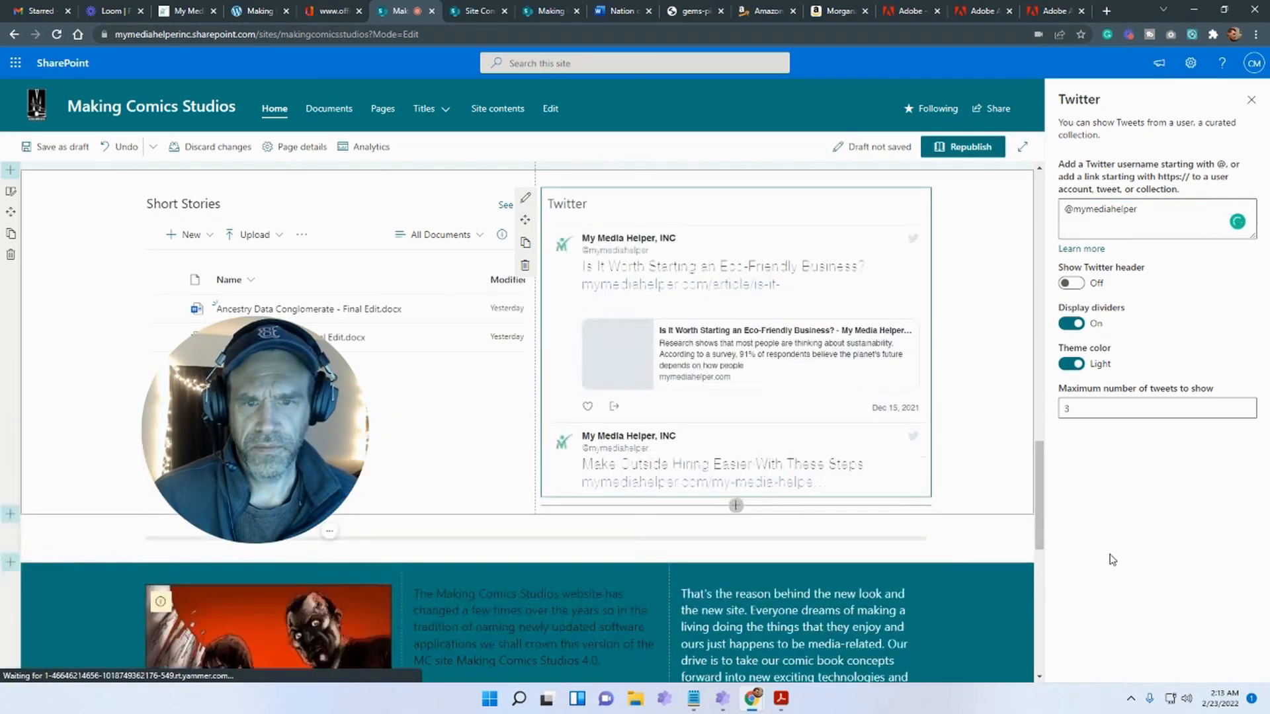
pyautogui.scroll(-1, 875, 425)
pyautogui.scroll(-3, 874, 425)
pyautogui.scroll(5, 855, 425)
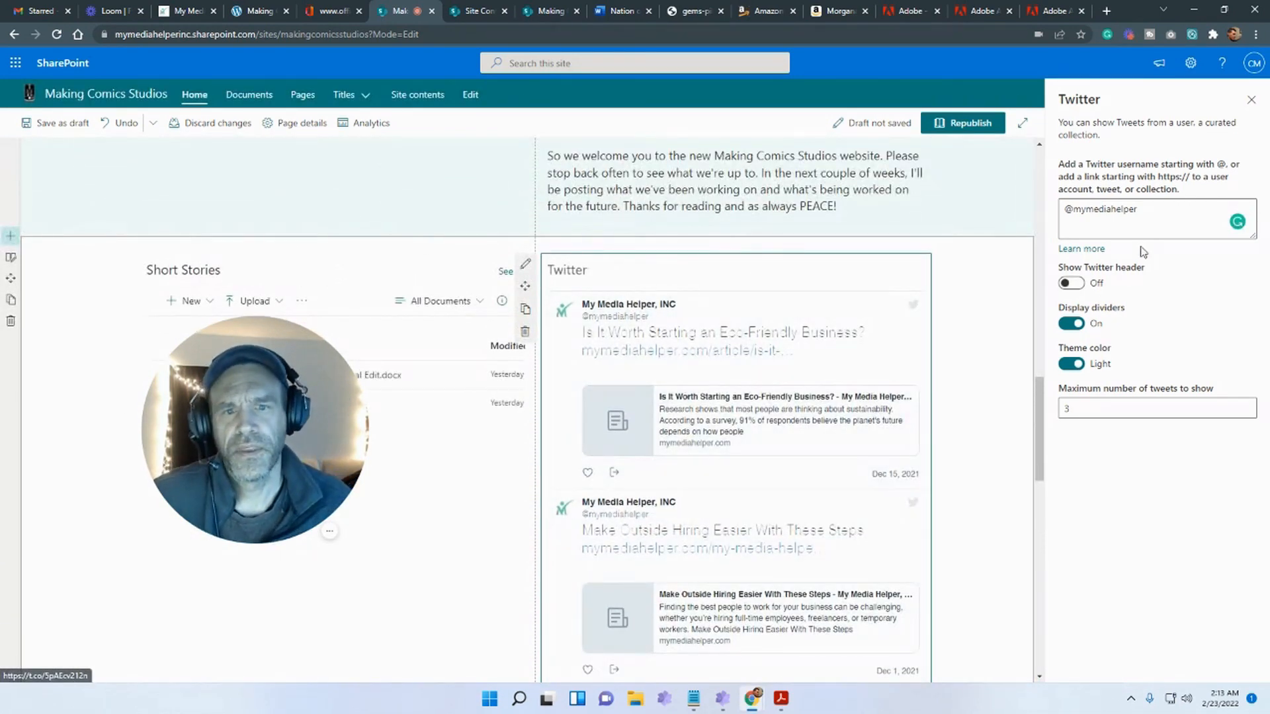
# Set the Twitter web part's maximum number of tweets to 10 and look through the longer feed
pyautogui.moveTo(1137, 209); pyautogui.dragTo(1076, 209)
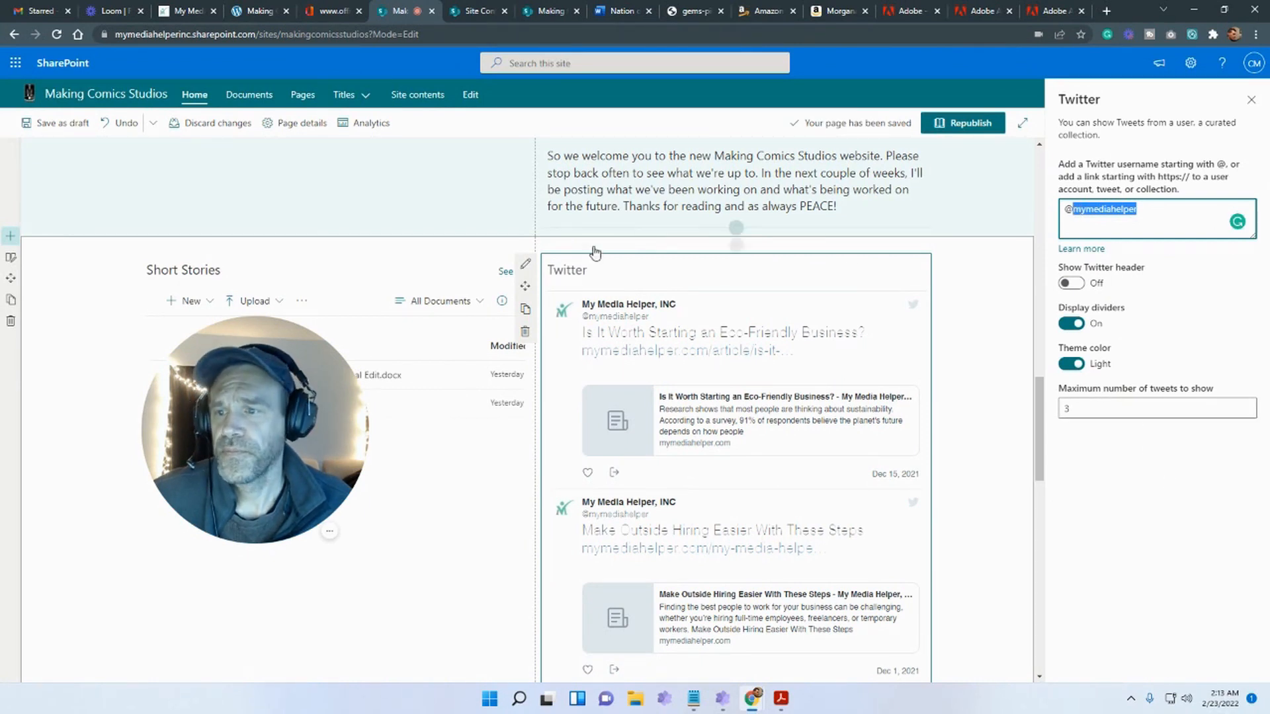
pyautogui.moveTo(1098, 408); pyautogui.dragTo(1021, 413)
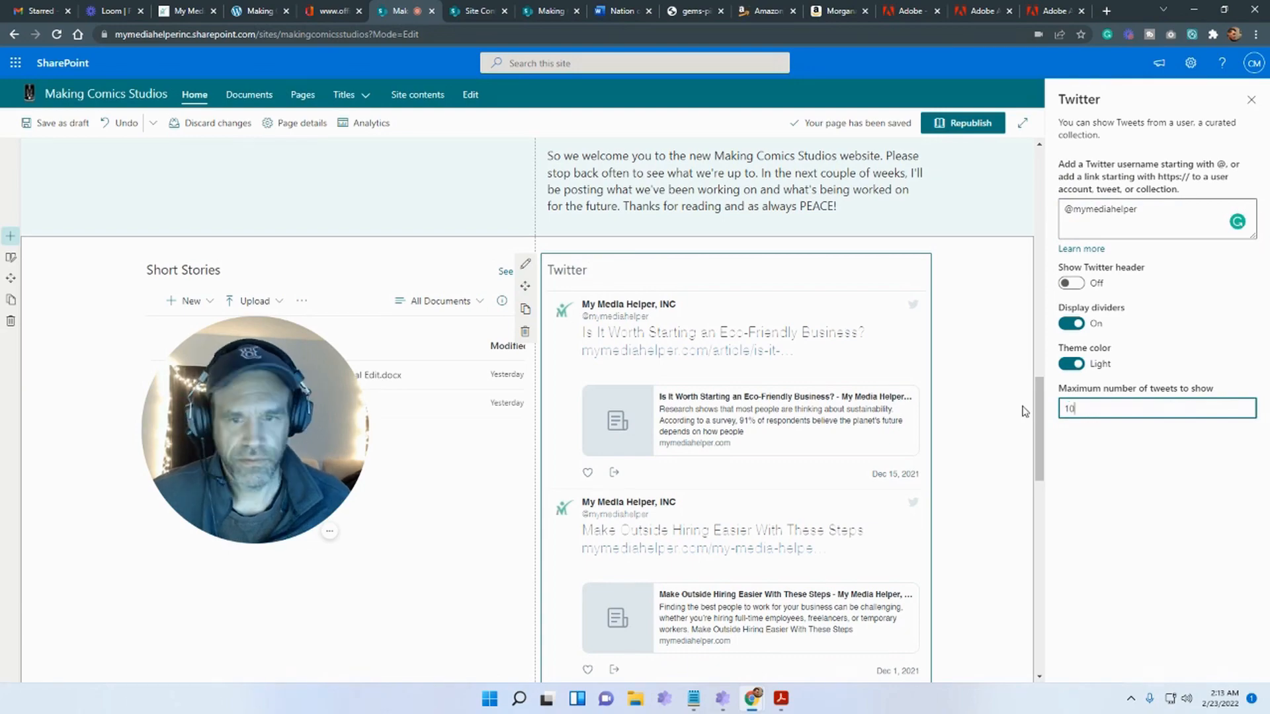
pyautogui.scroll(-10, 969, 485)
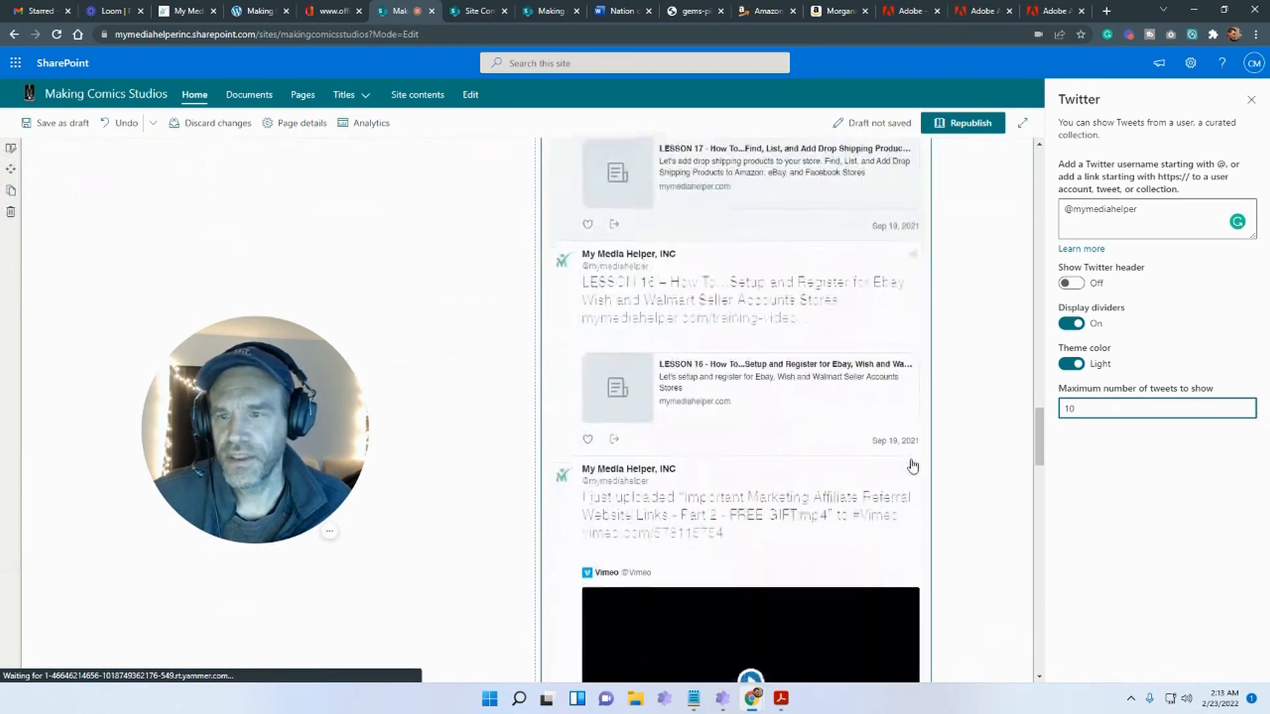
pyautogui.scroll(15, 913, 466)
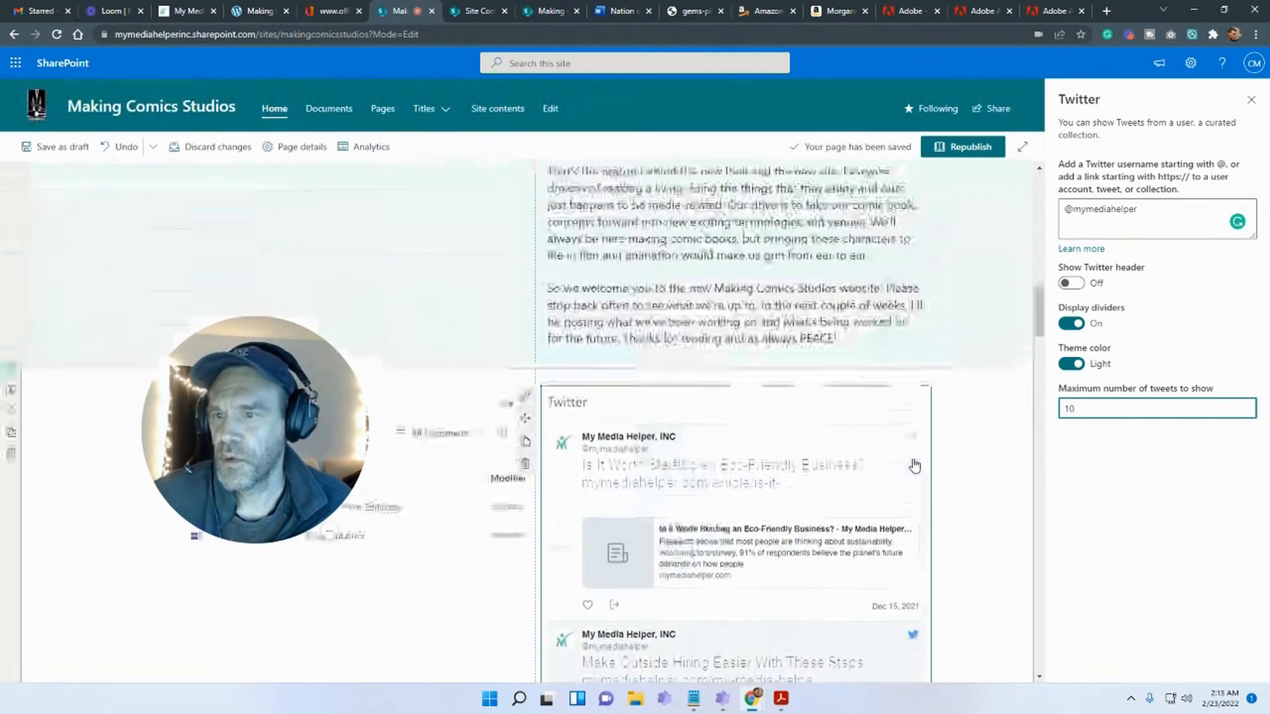
# Delete the Twitter web part from the second column and save the home page as a draft
pyautogui.click(525, 464)
pyautogui.click(735, 377)
pyautogui.scroll(-8, 761, 503)
pyautogui.scroll(-2, 847, 567)
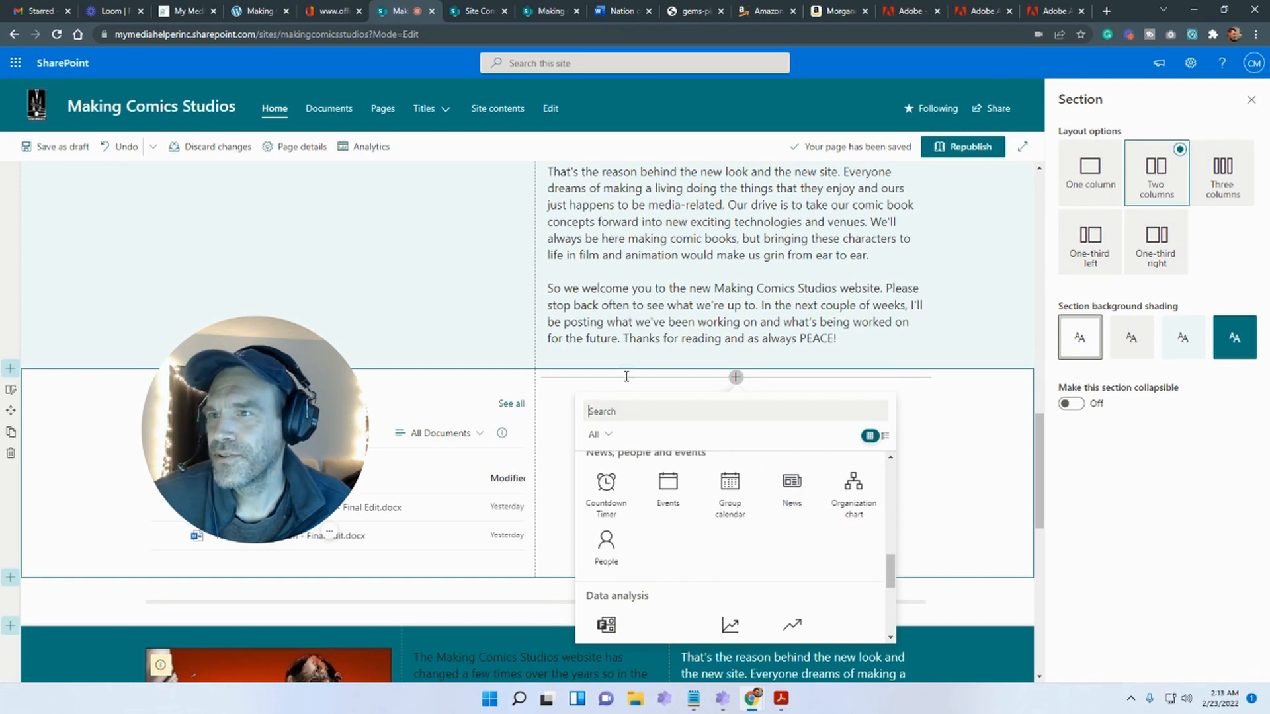
pyautogui.click(471, 18)
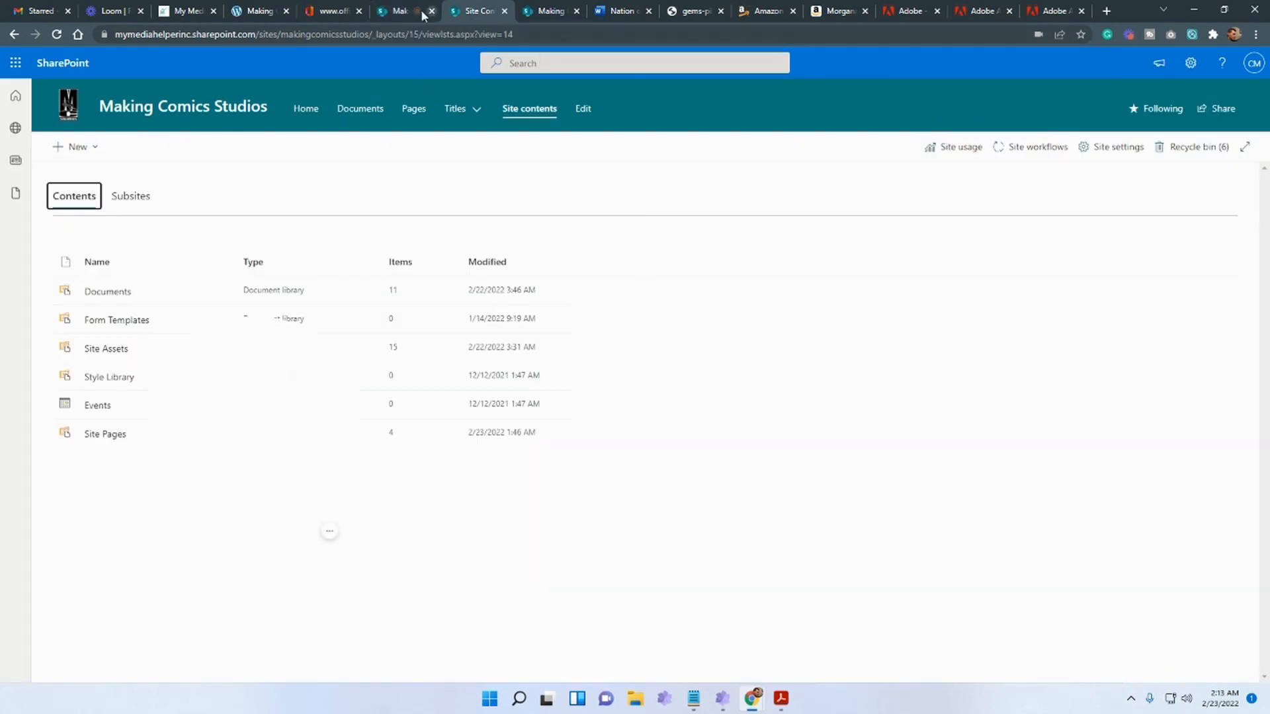
pyautogui.click(405, 11)
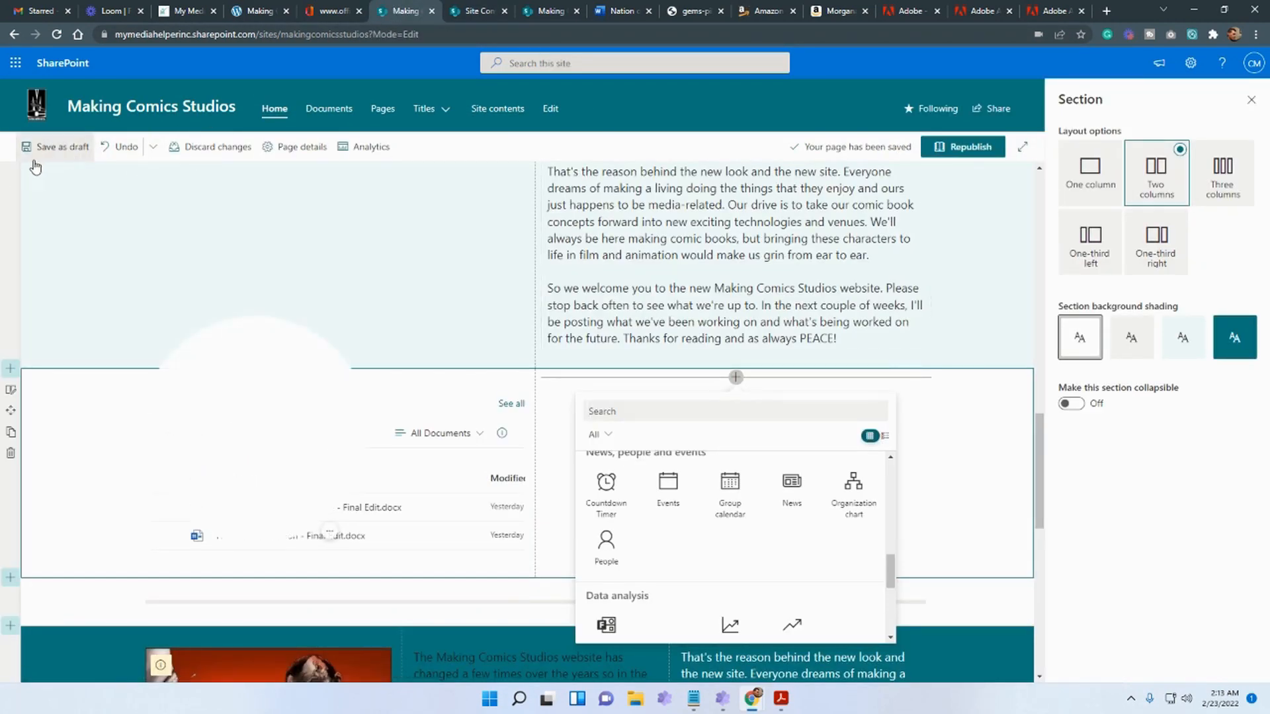
pyautogui.click(60, 158)
# View the Gems page listed under Titles and return to the home page
pyautogui.click(93, 146)
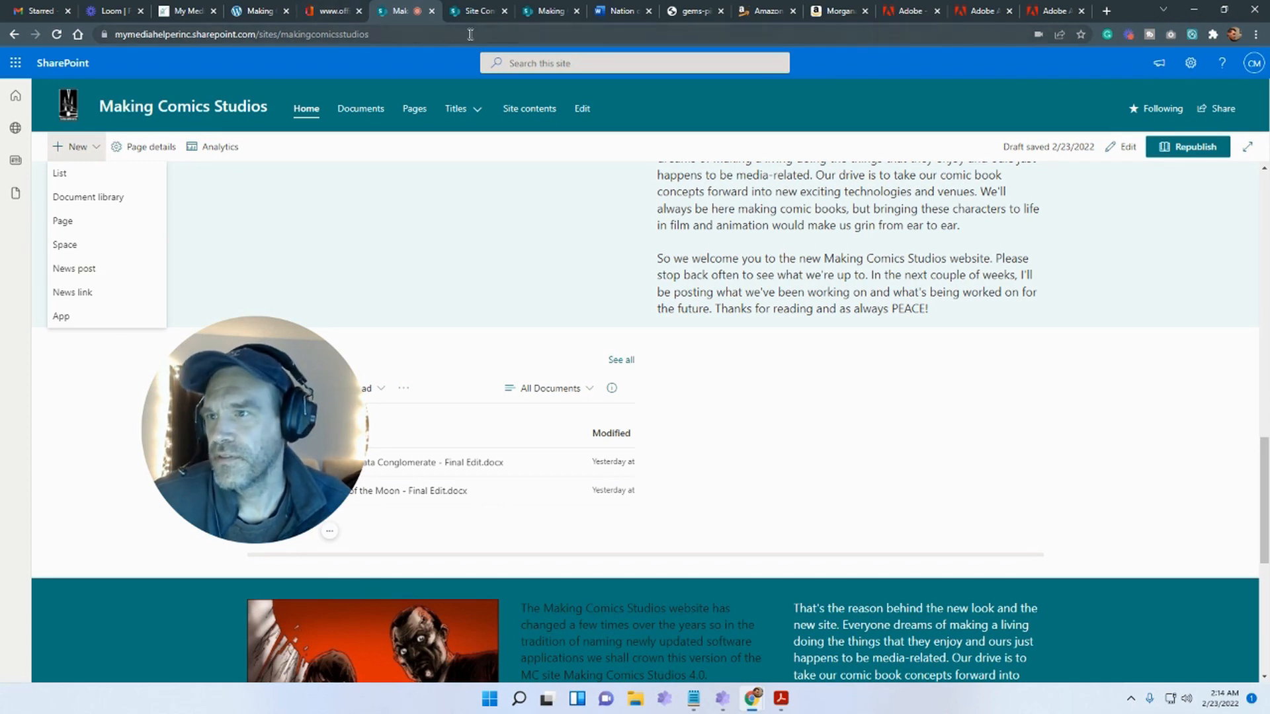
pyautogui.scroll(1, 491, 175)
pyautogui.click(476, 111)
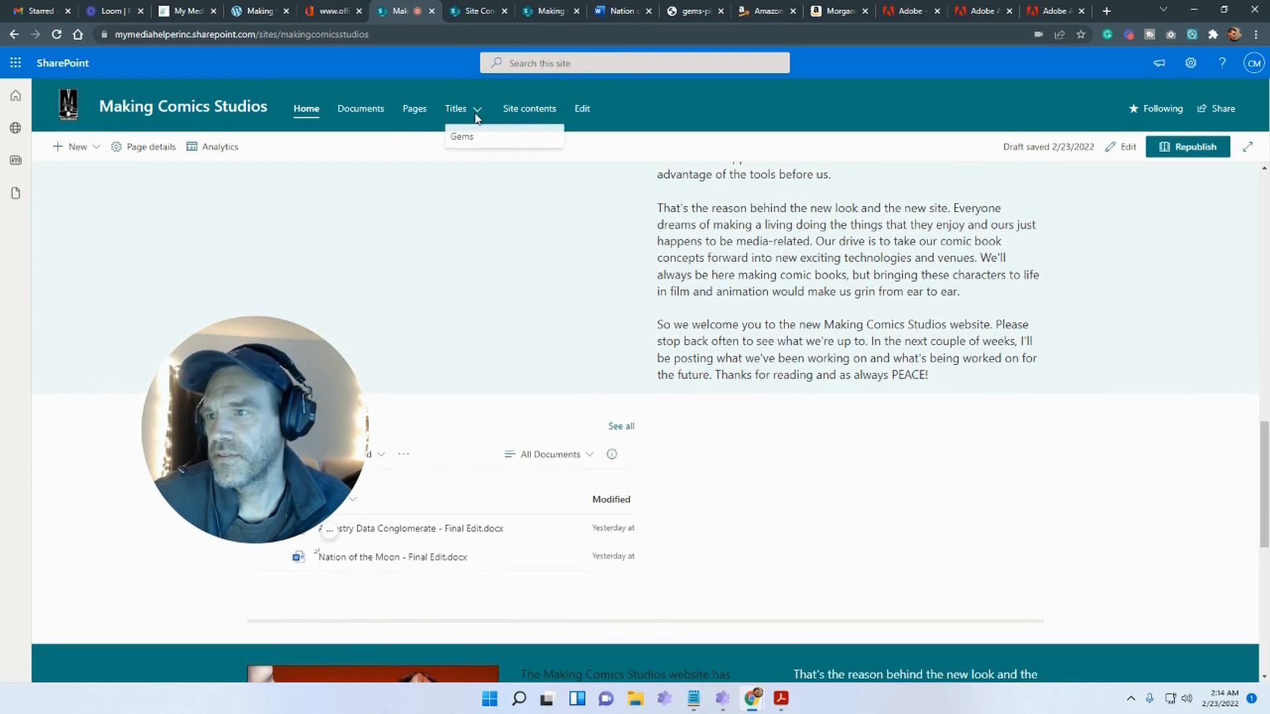
pyautogui.click(472, 133)
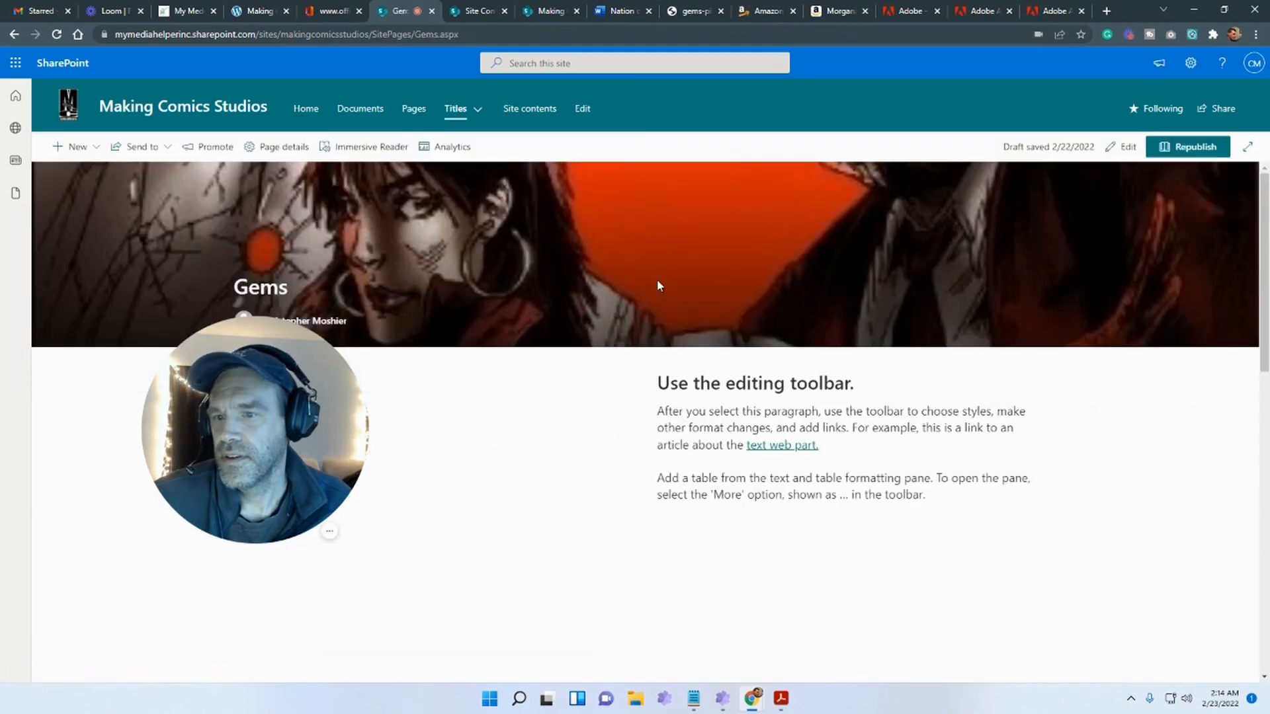
pyautogui.click(14, 34)
# Look over the saved home page and reopen it for editing at the Short Stories section
pyautogui.scroll(-5, 677, 455)
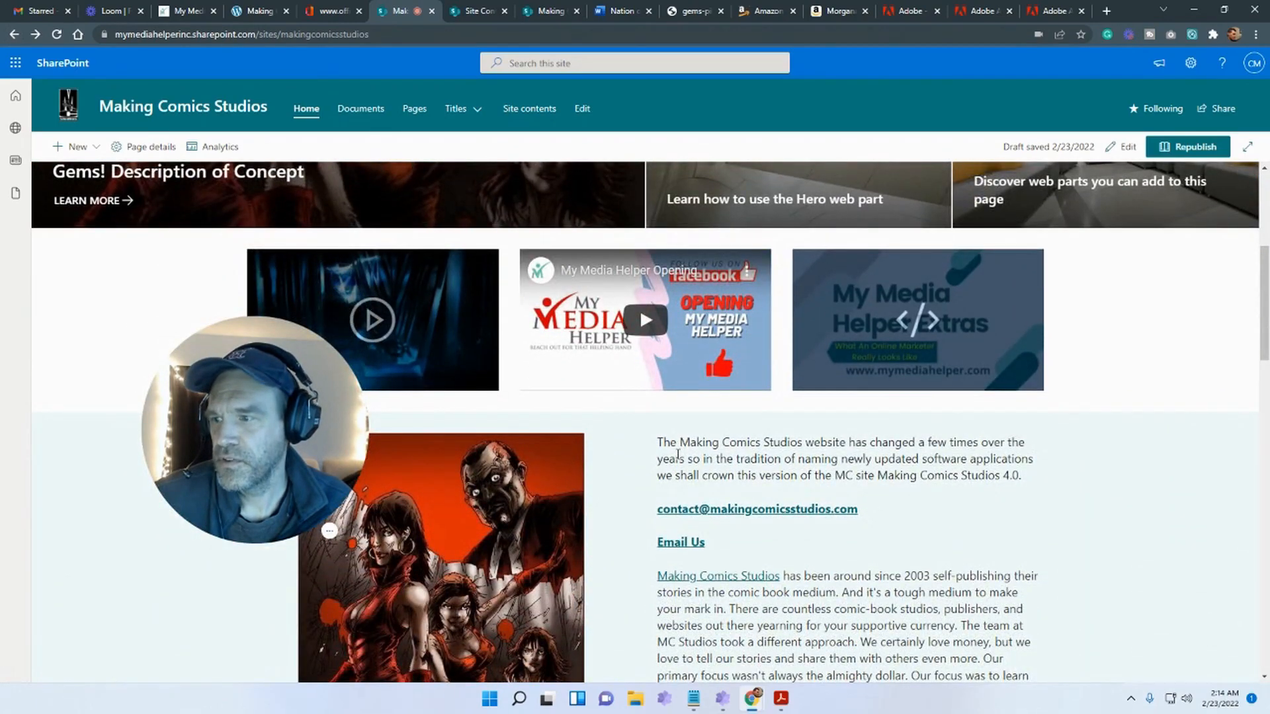
pyautogui.scroll(-6, 677, 455)
pyautogui.scroll(6, 677, 455)
pyautogui.scroll(-12, 388, 344)
pyautogui.scroll(5, 388, 344)
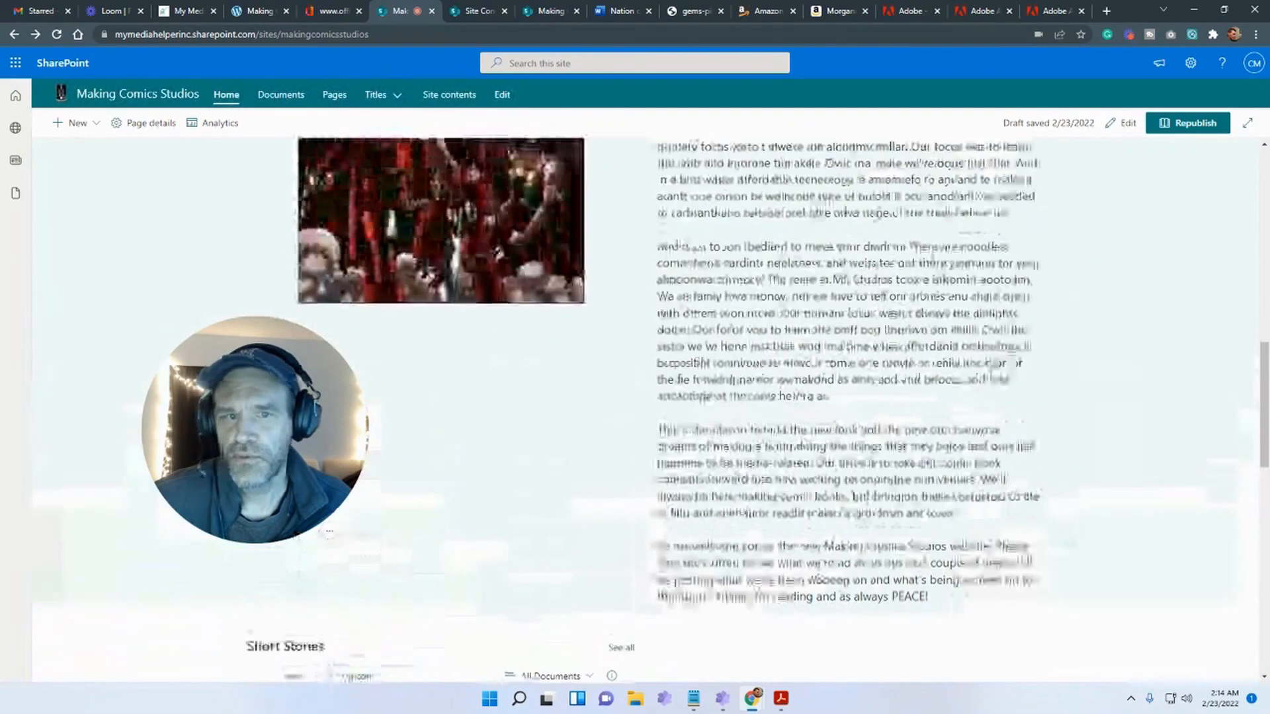
pyautogui.click(1122, 123)
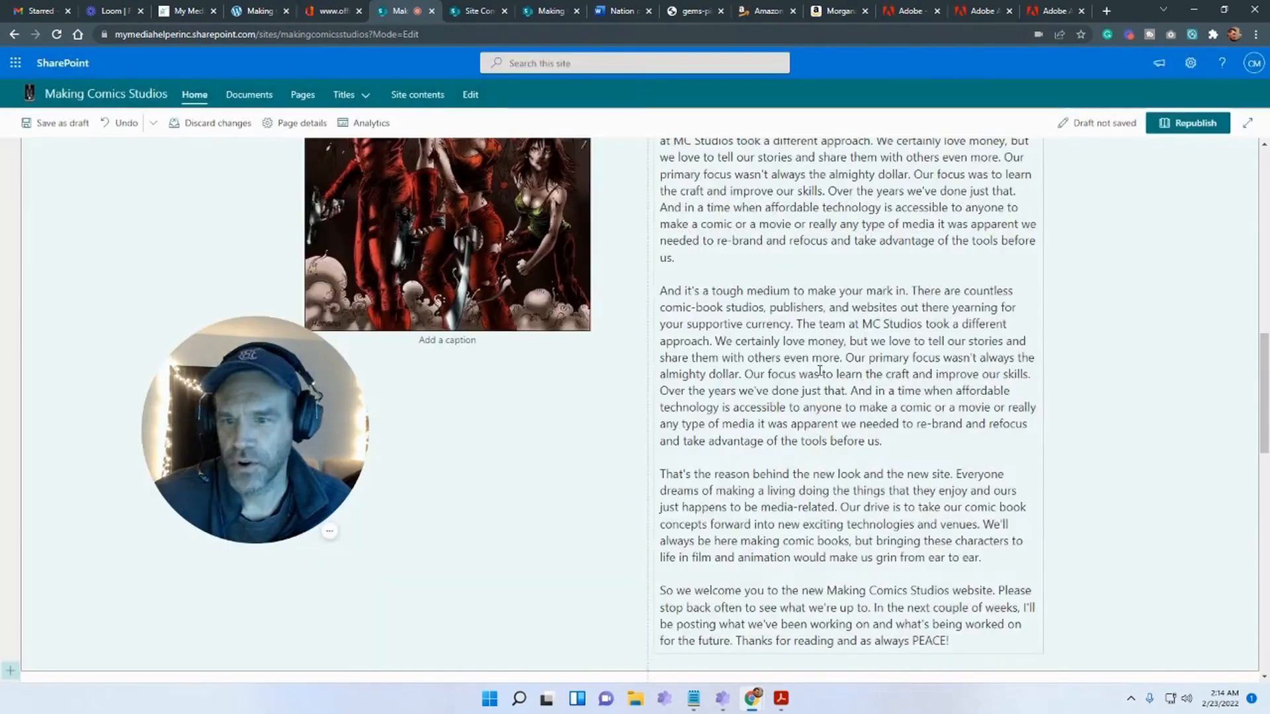
pyautogui.scroll(-7, 841, 373)
# Add an Organization chart web part beside the Short Stories library and assign the site owner as its person
pyautogui.click(849, 216)
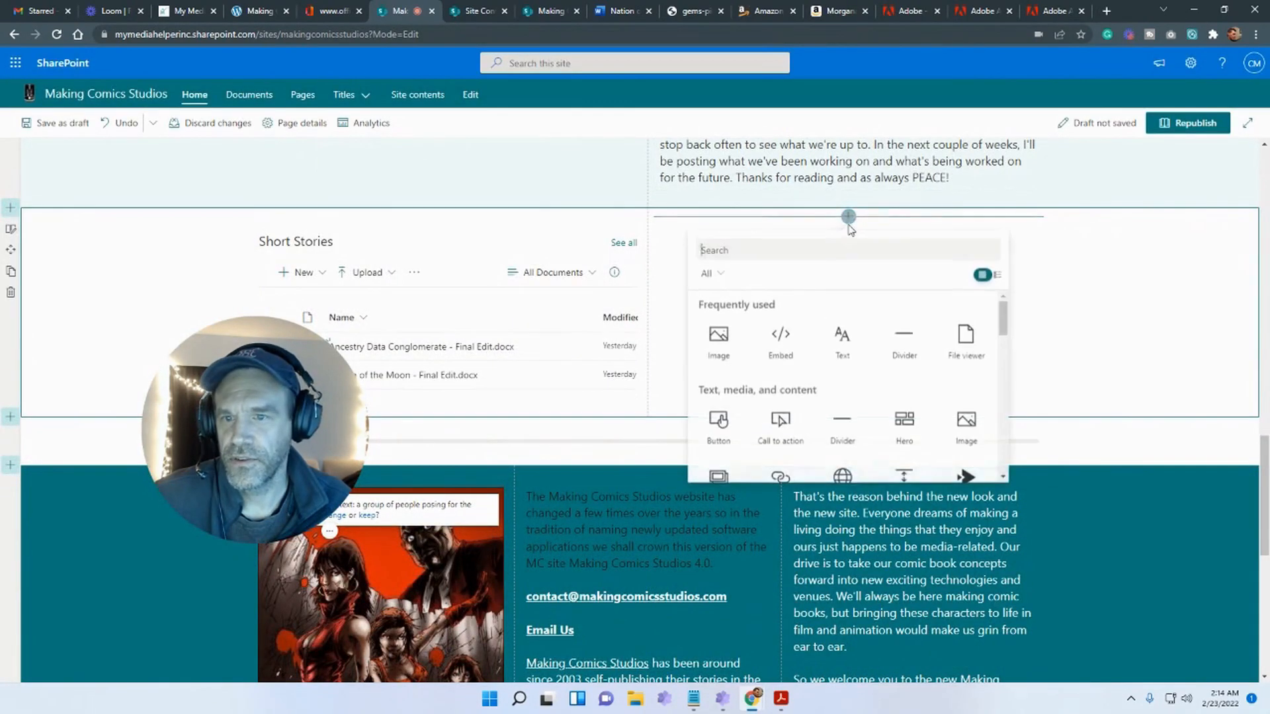
pyautogui.scroll(-4, 840, 337)
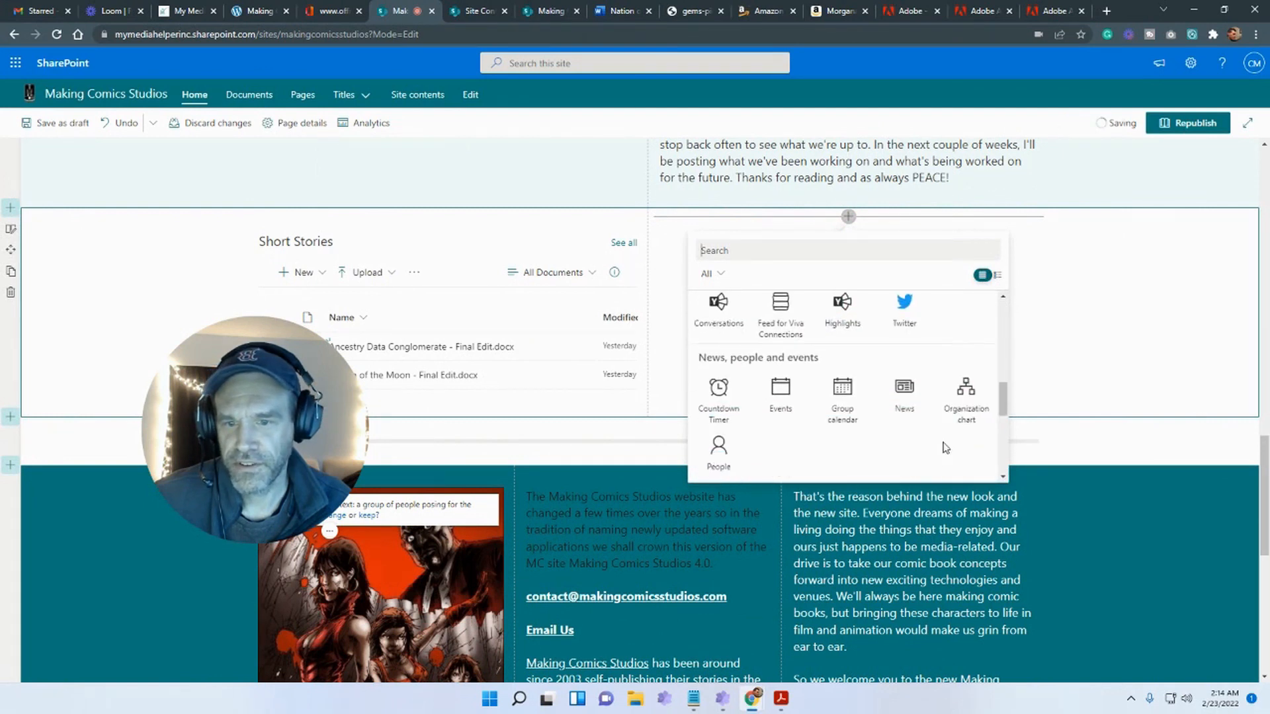
pyautogui.scroll(-1, 946, 448)
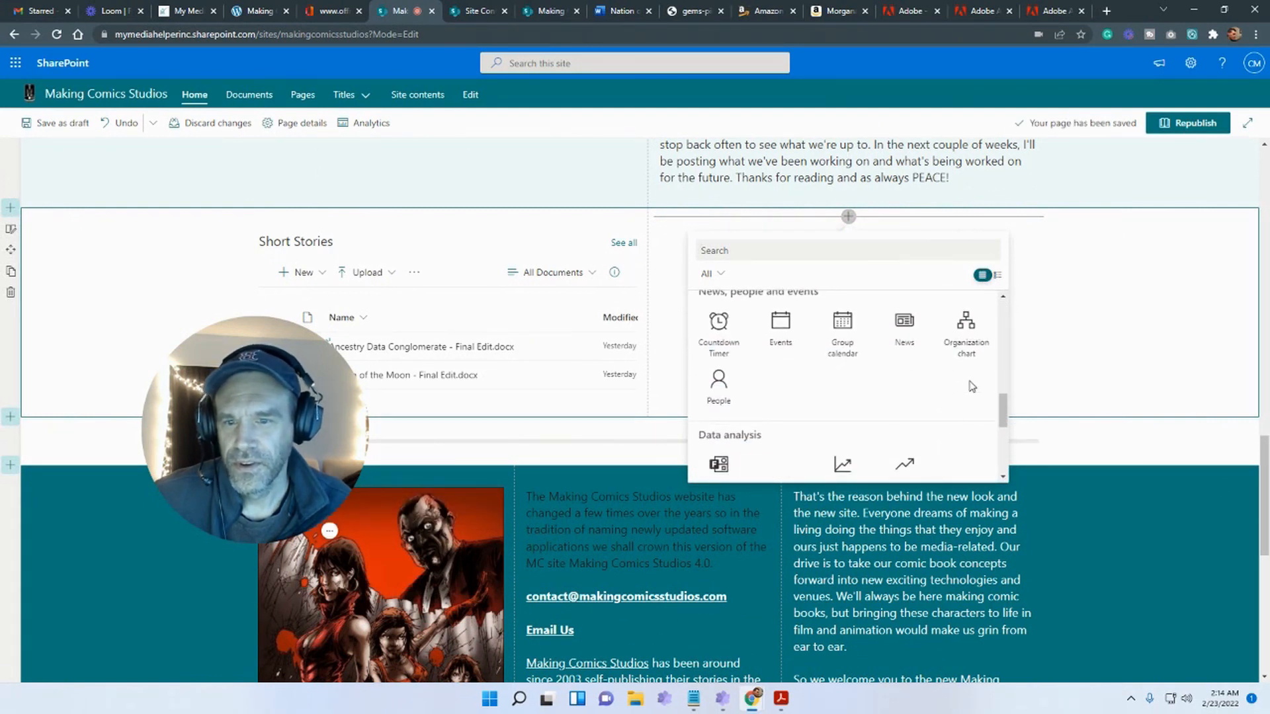
pyautogui.scroll(-1, 969, 361)
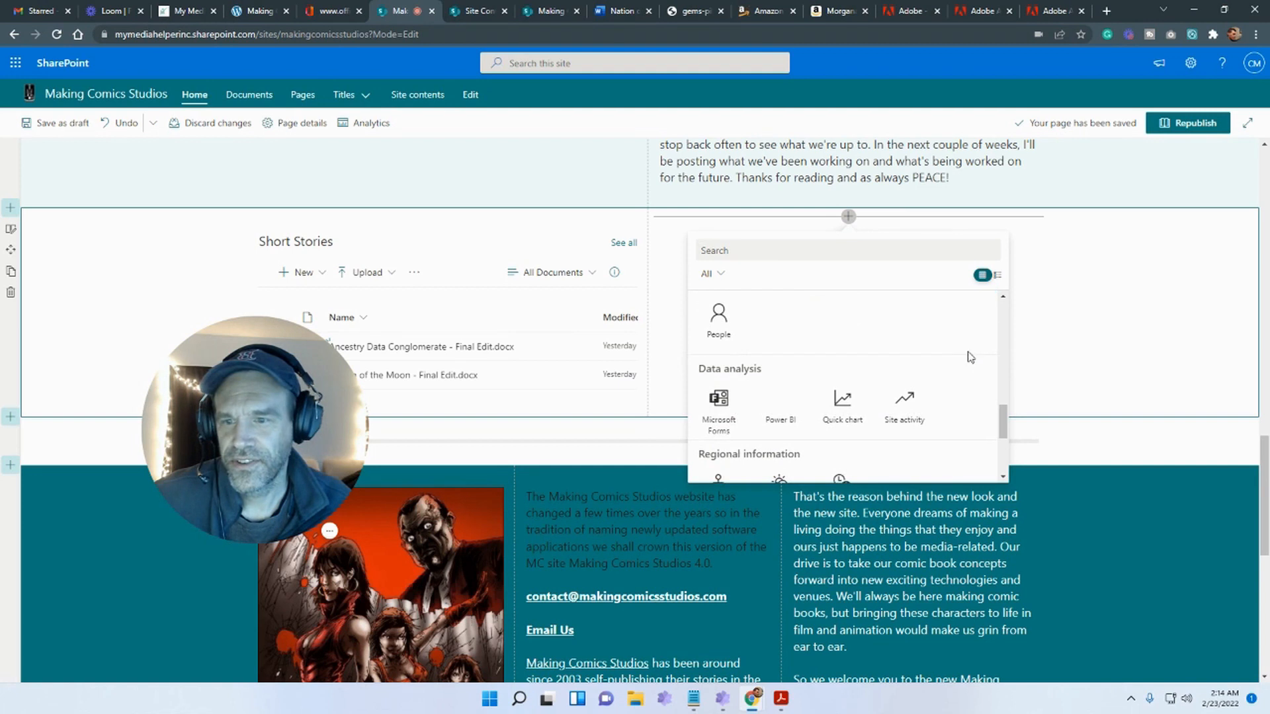
pyautogui.scroll(1, 969, 359)
pyautogui.click(969, 351)
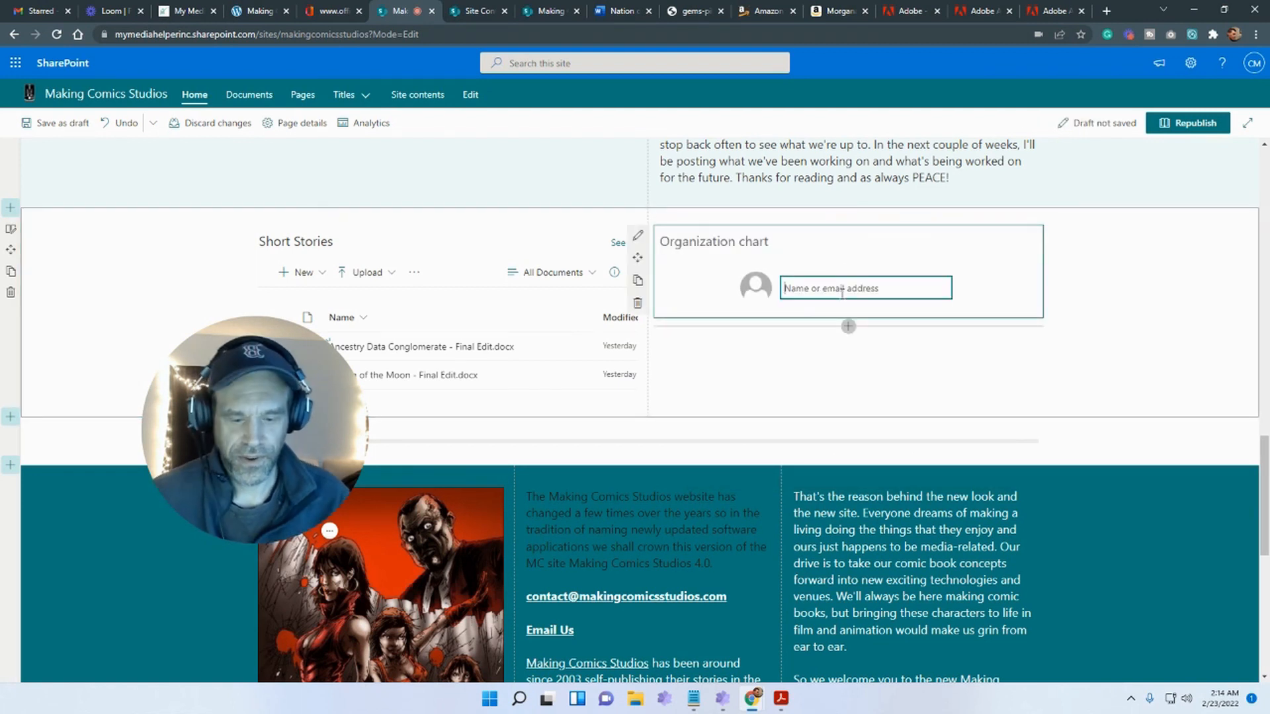
pyautogui.write('moshier')
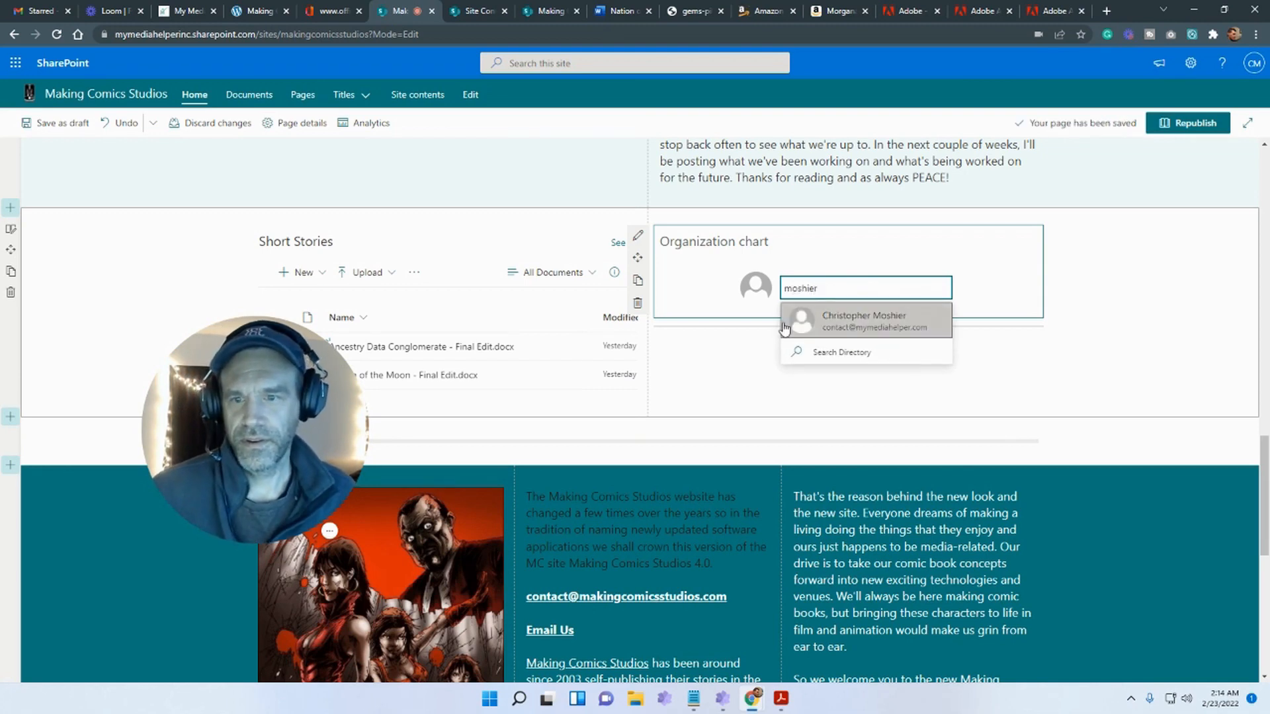
pyautogui.click(827, 321)
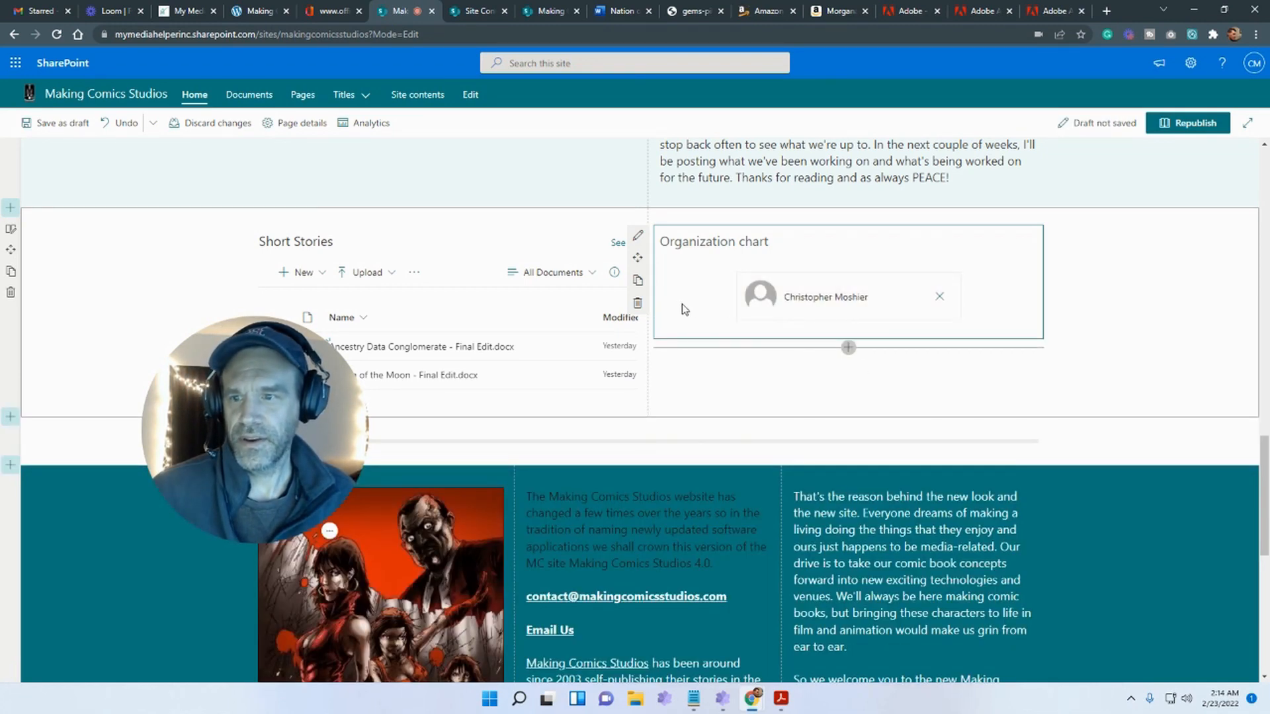
# Try 10 and 4 as the organization chart's number of reporting levels up
pyautogui.click(637, 240)
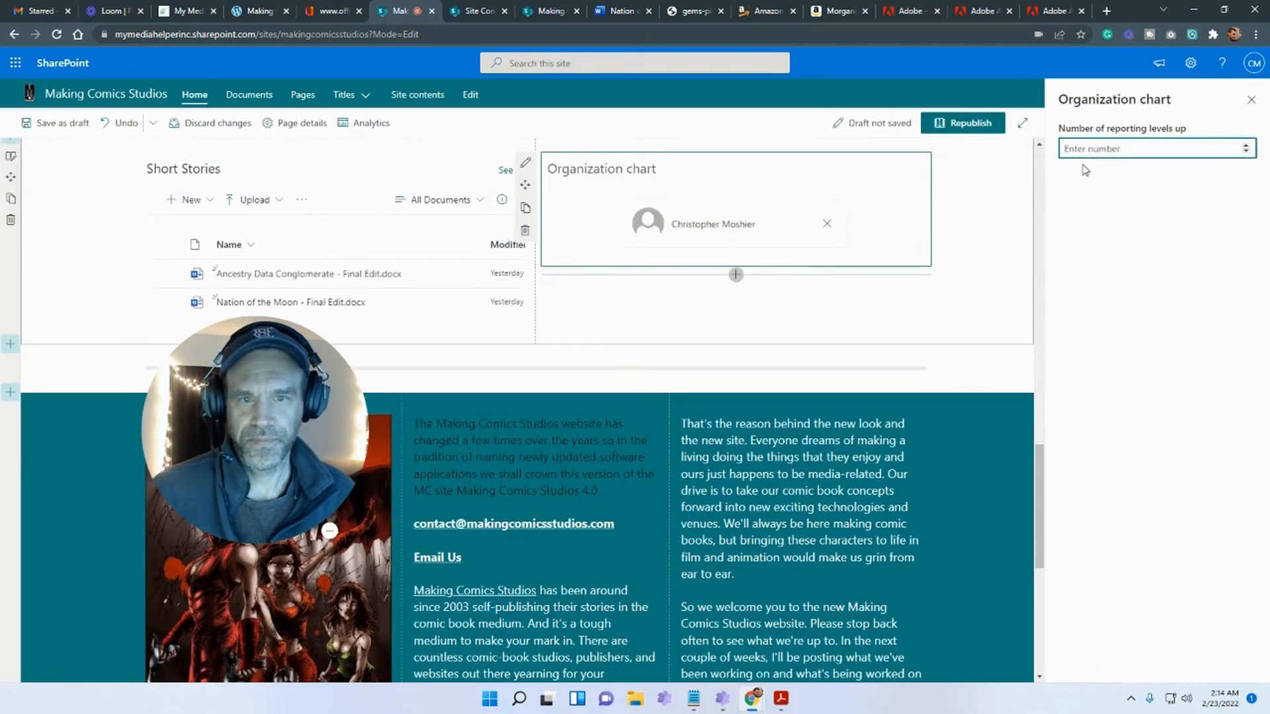
pyautogui.write('10')
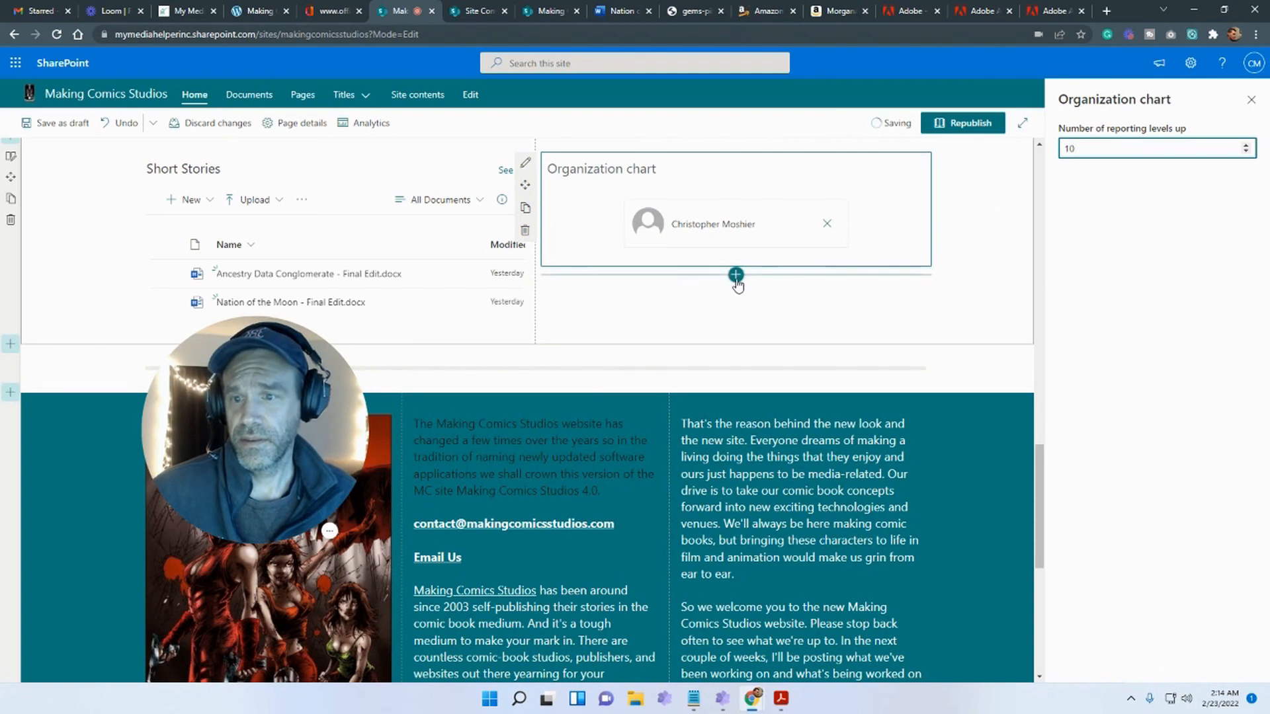
pyautogui.click(1152, 296)
pyautogui.click(1220, 147)
pyautogui.click(1247, 146)
pyautogui.click(1247, 153)
pyautogui.click(1247, 152)
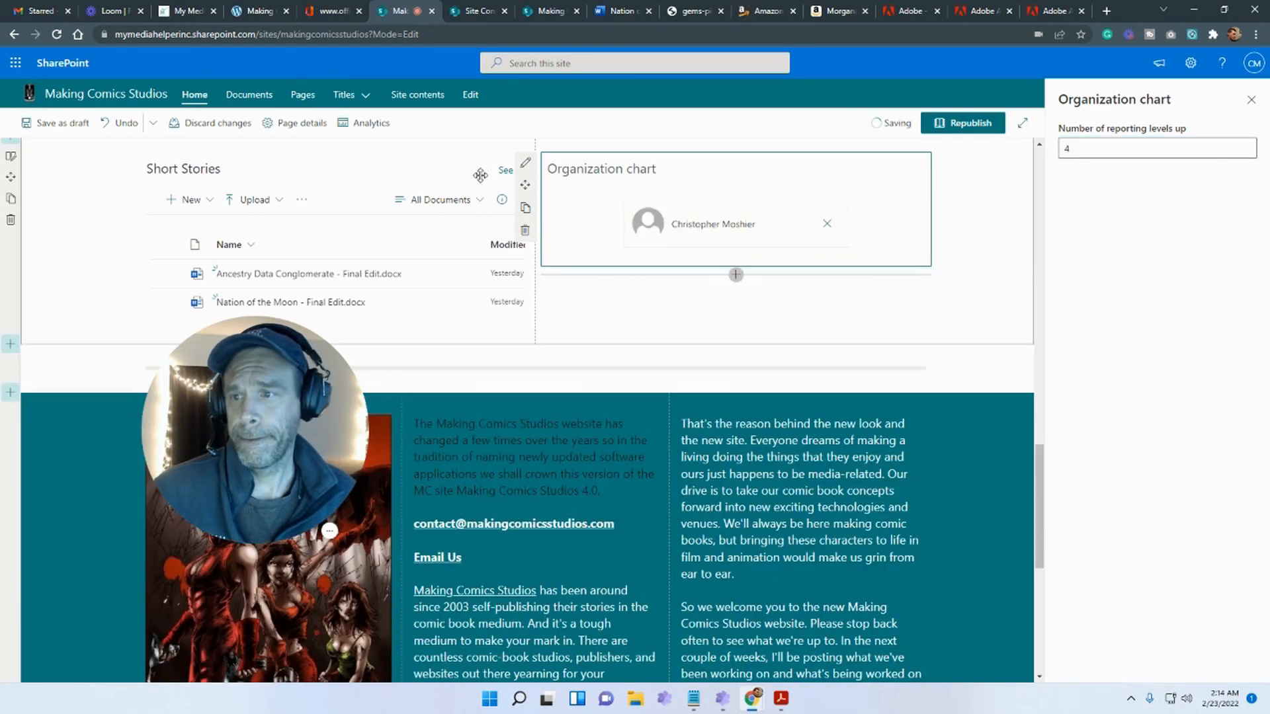
# Replace the Organization chart web part in the second column with a Code Snippet web part
pyautogui.click(525, 229)
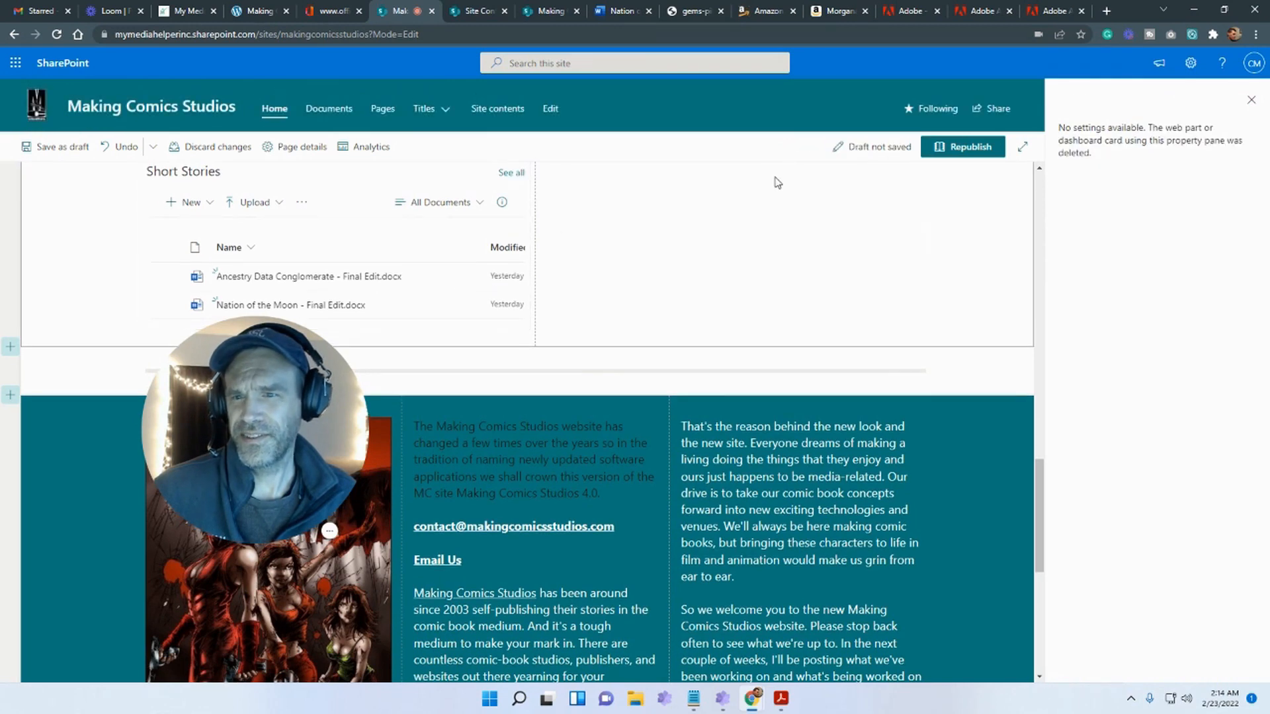
pyautogui.click(739, 198)
pyautogui.scroll(3, 754, 235)
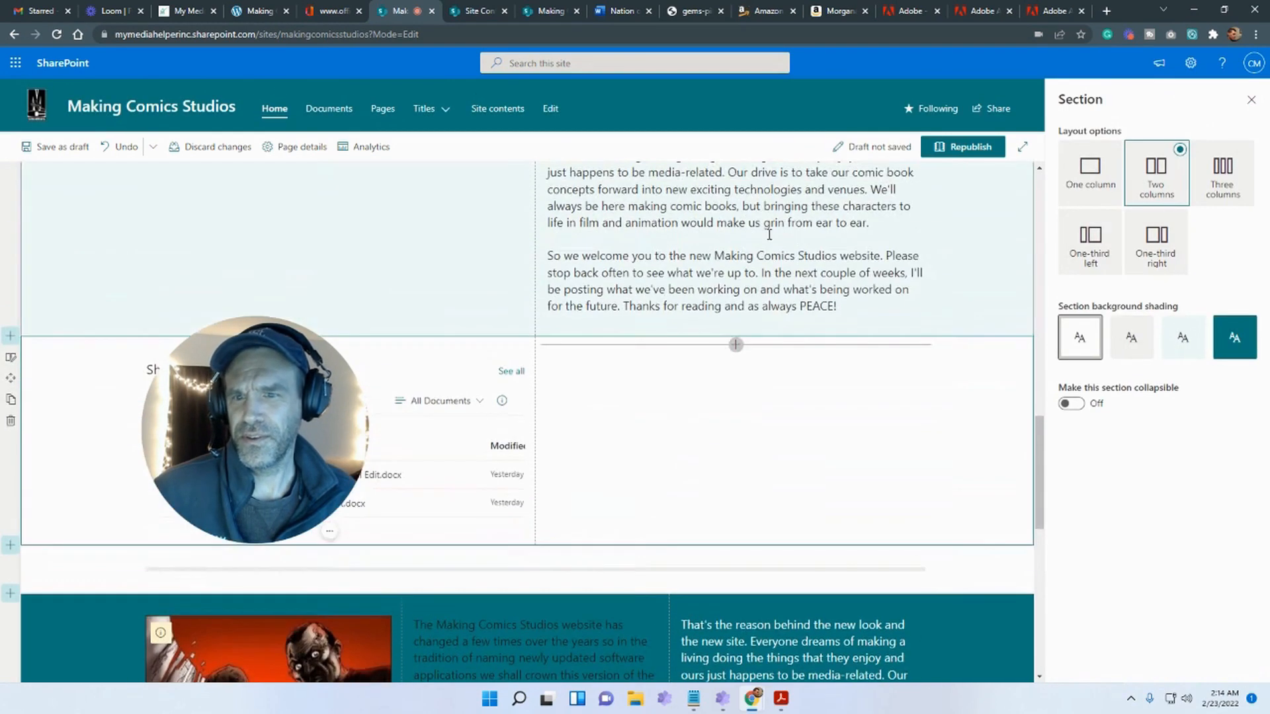
pyautogui.click(736, 344)
pyautogui.scroll(-5, 759, 476)
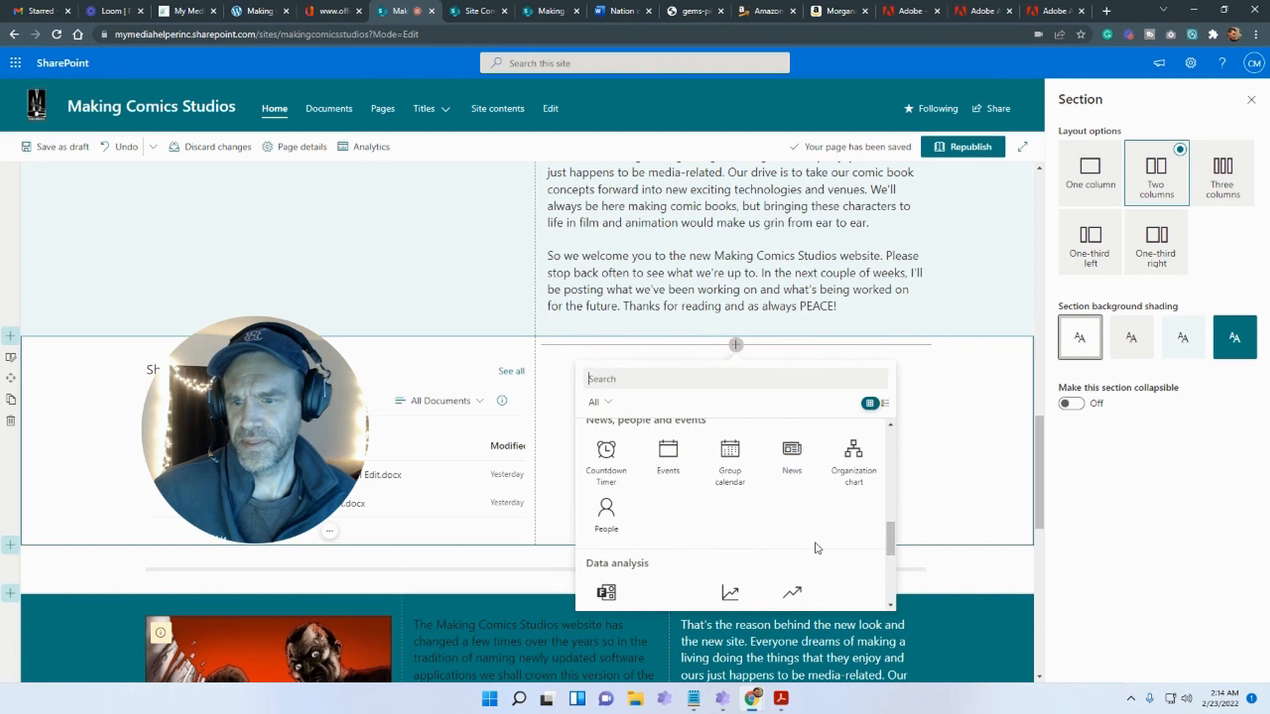
pyautogui.scroll(-2, 817, 549)
pyautogui.scroll(-3, 818, 549)
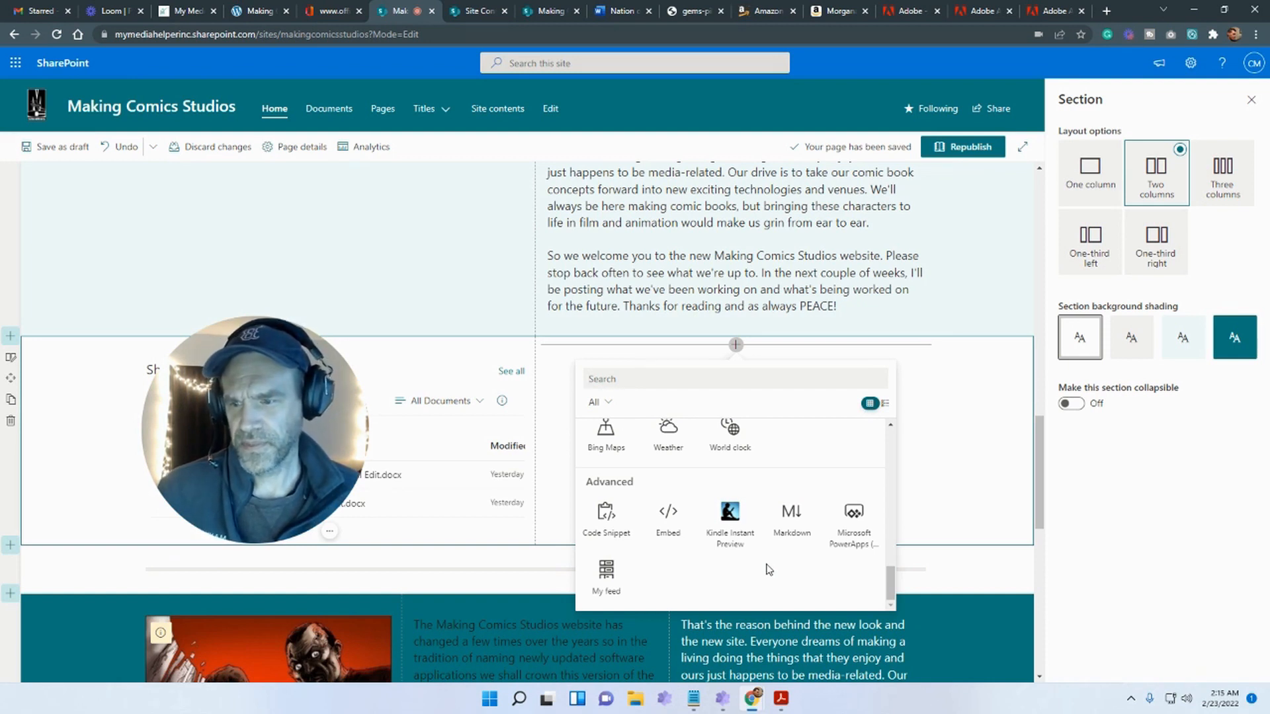
pyautogui.click(607, 526)
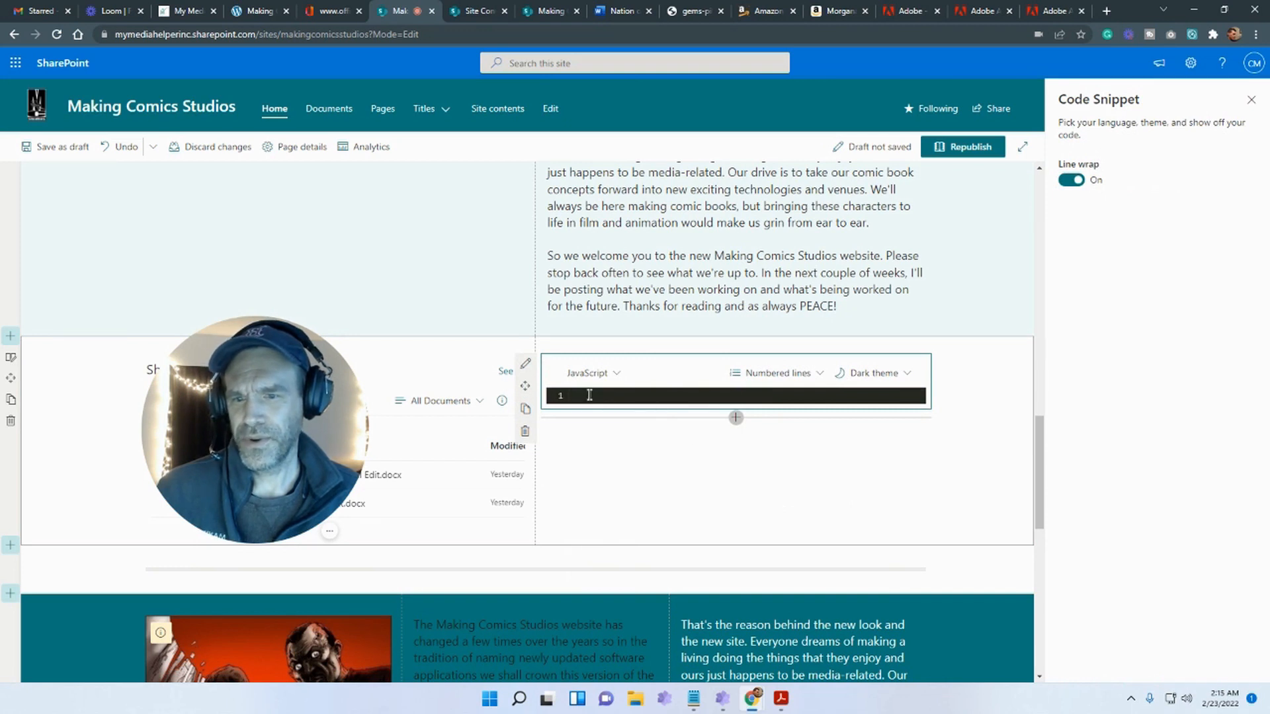
# Enter the filler lines "gfhdsjhfgdsjfdj", "hddshhdsgh" and "fhdsfh" in the code snippet
pyautogui.rightClick(590, 395)
pyautogui.click(761, 395)
pyautogui.write('gfhdsjhfgdsjfdj')
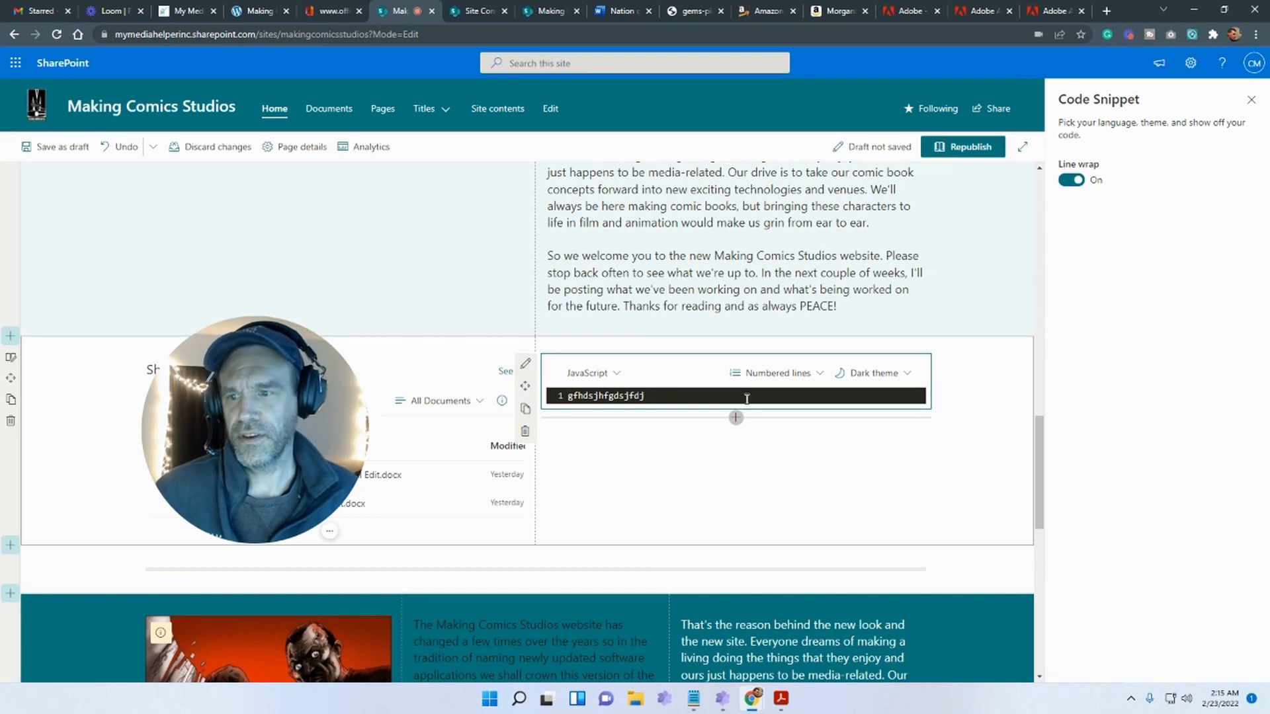
pyautogui.press('Return')
pyautogui.write('hddshhdsgh')
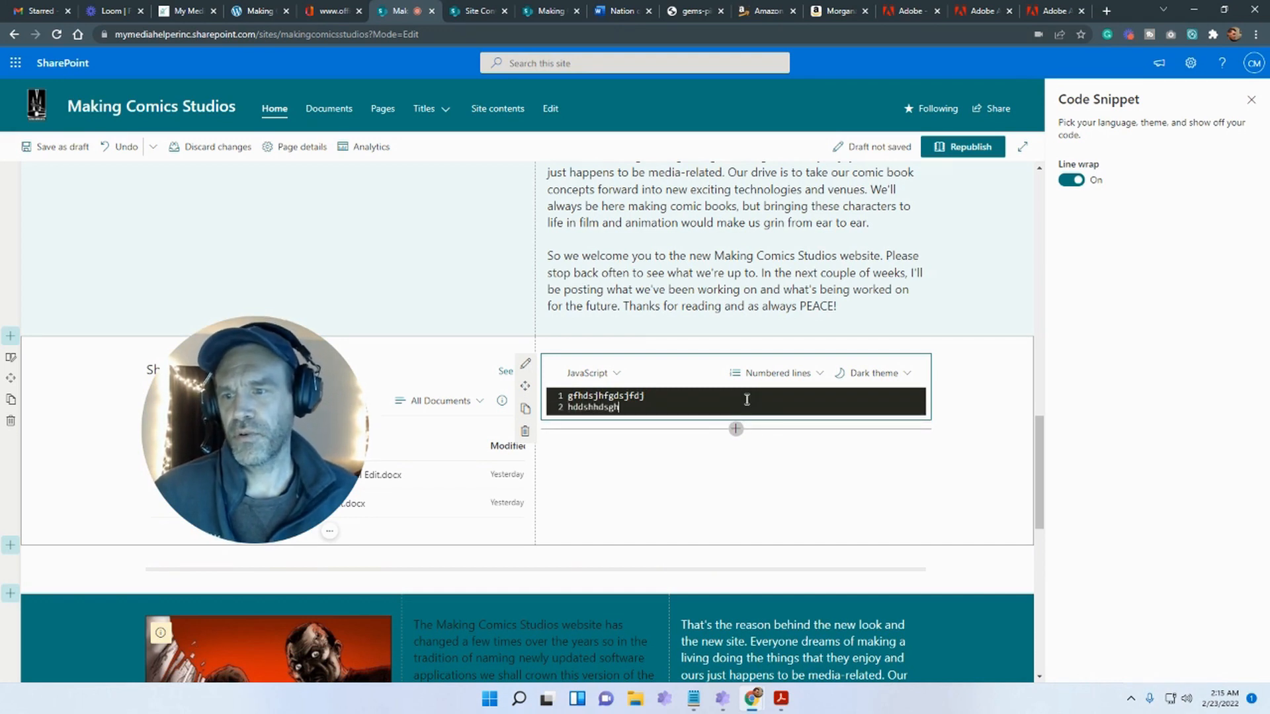
pyautogui.press('Return')
pyautogui.write('fhdsfh')
pyautogui.press('Return')
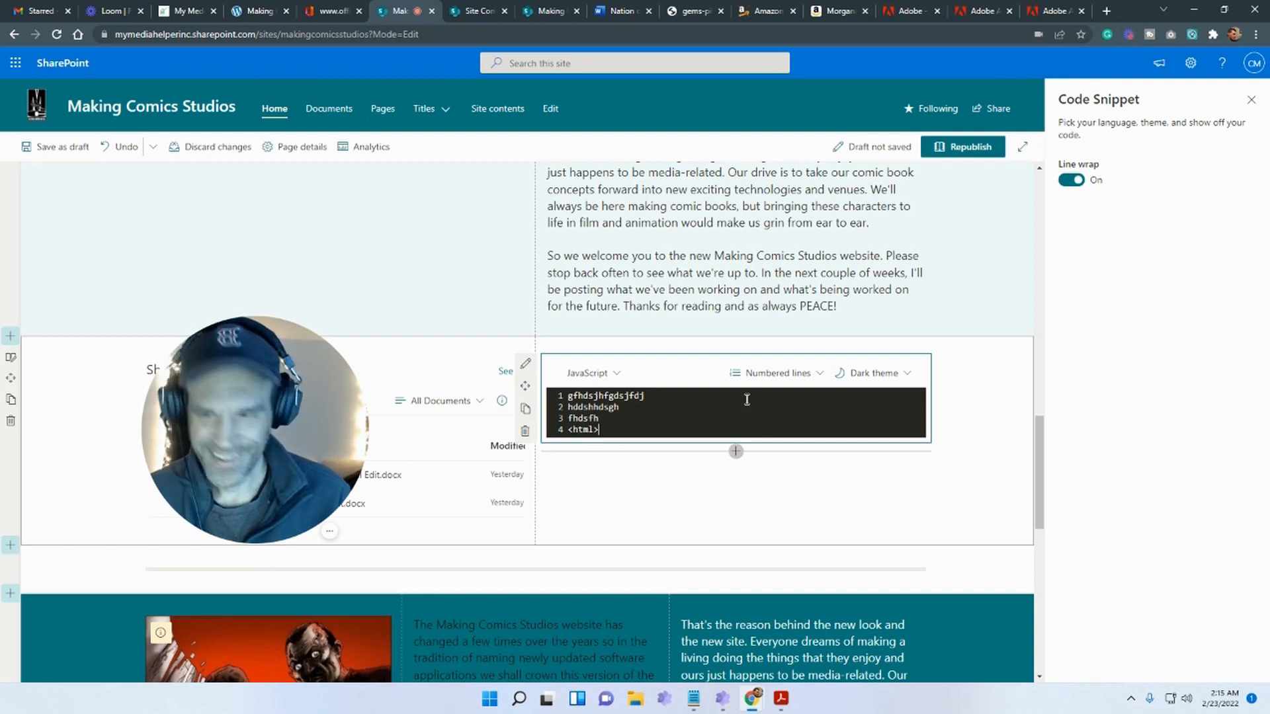
# Add the lines <html>, <header>, <body> and <div>Hello<//div> to the code snippet and save the page as a draft
pyautogui.write('<html>')
pyautogui.press('Return')
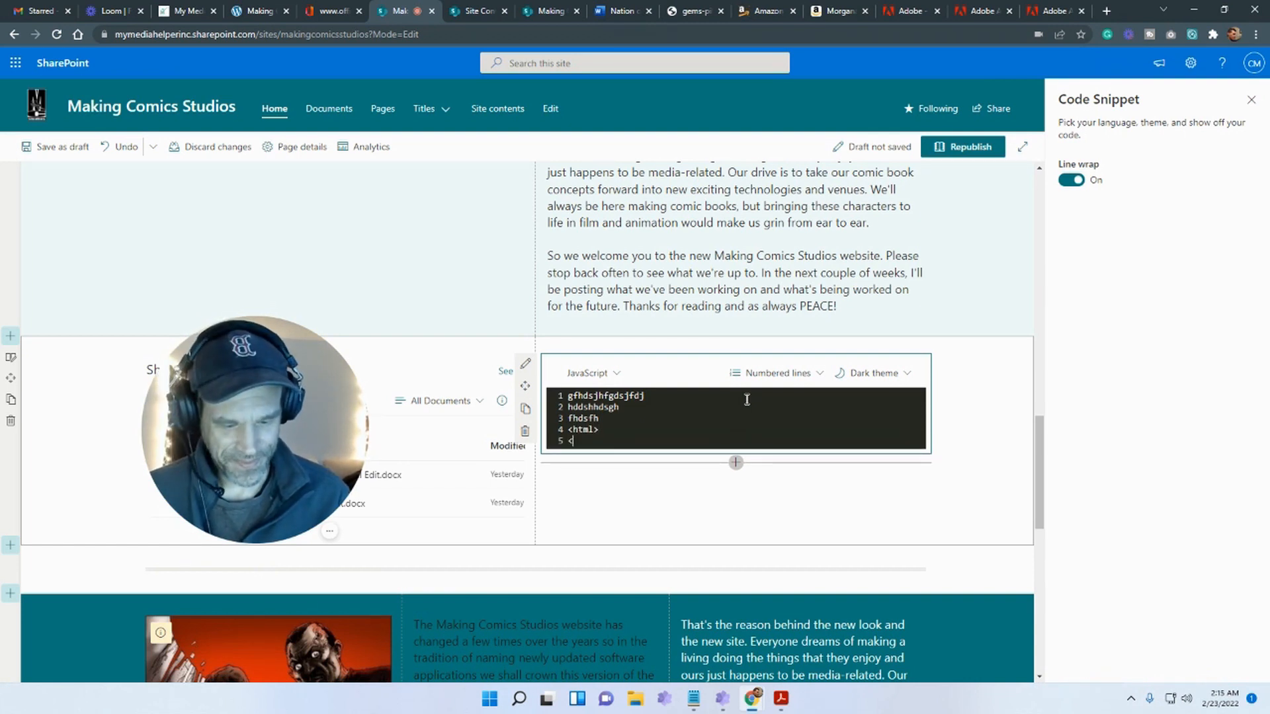
pyautogui.write('<header')
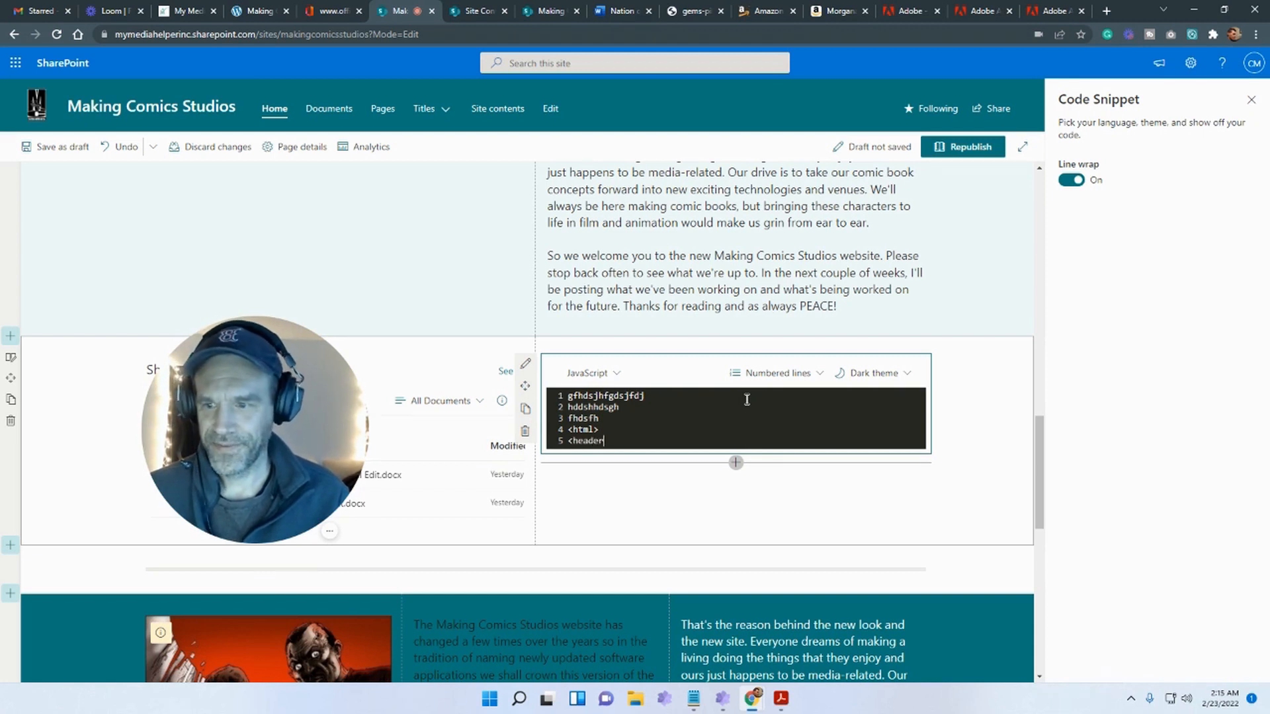
pyautogui.write('>')
pyautogui.press('Return')
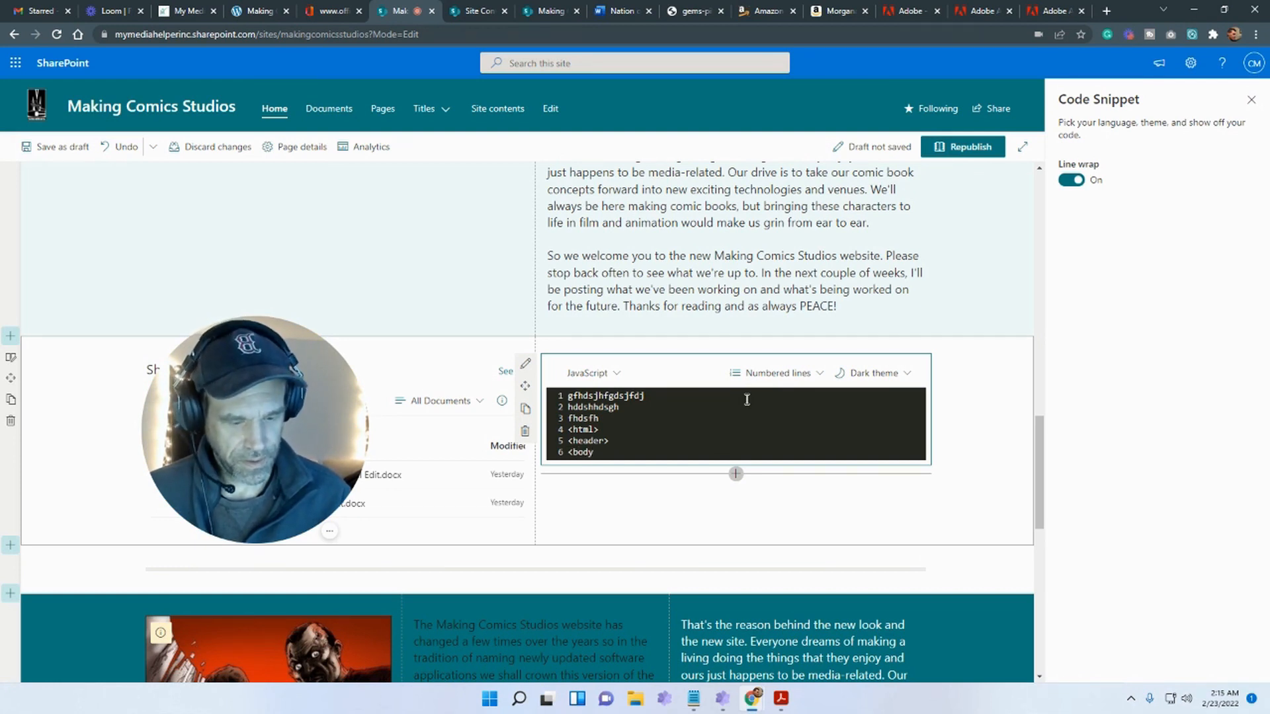
pyautogui.press('Return')
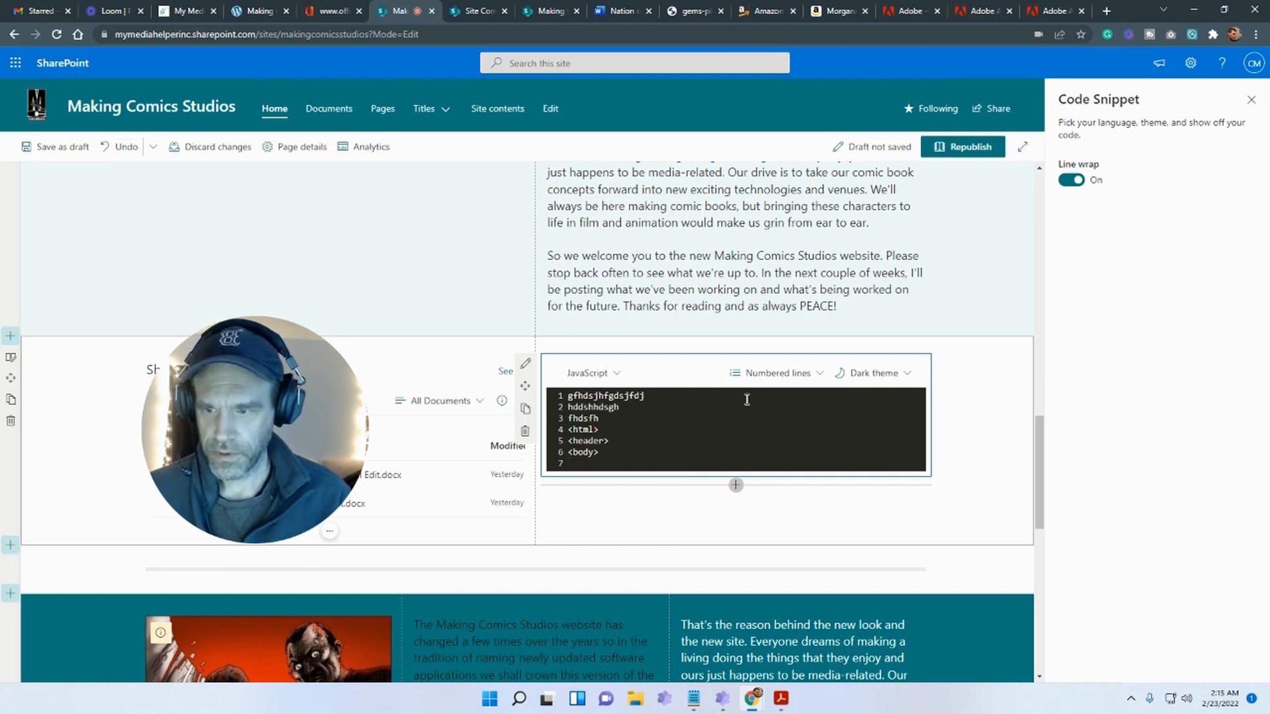
pyautogui.write('<div>Hello<//div>')
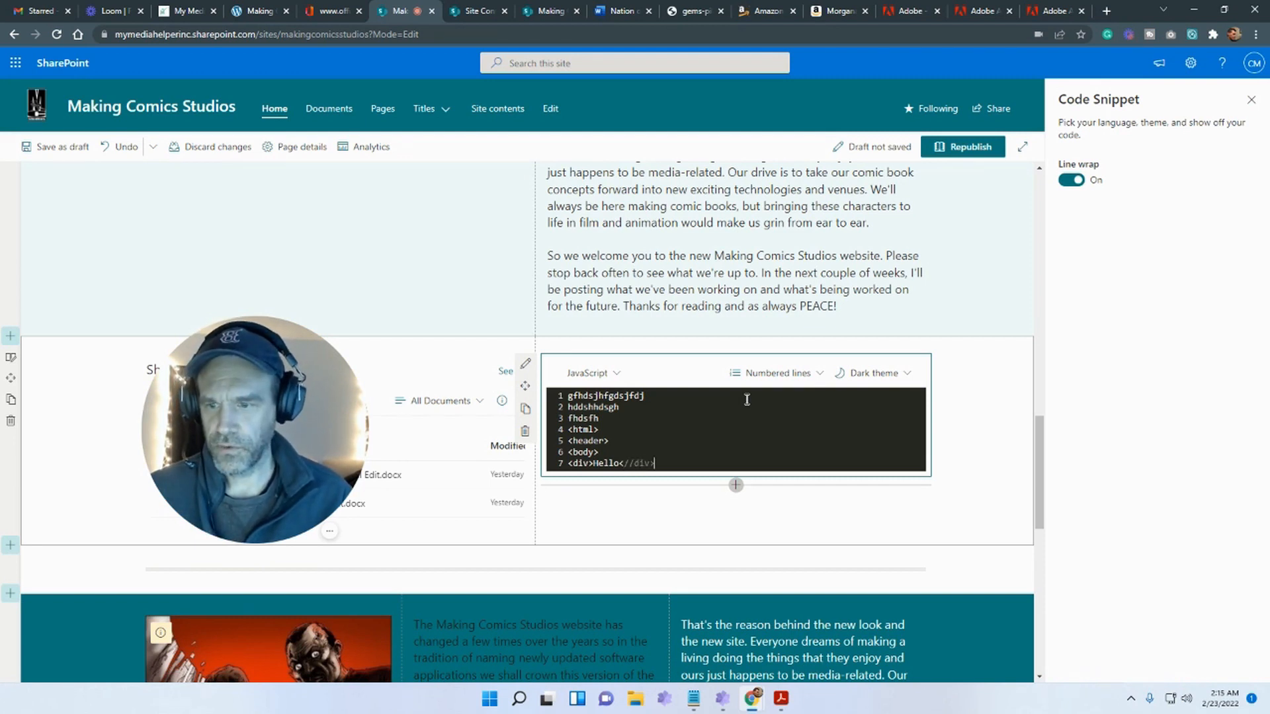
pyautogui.click(56, 147)
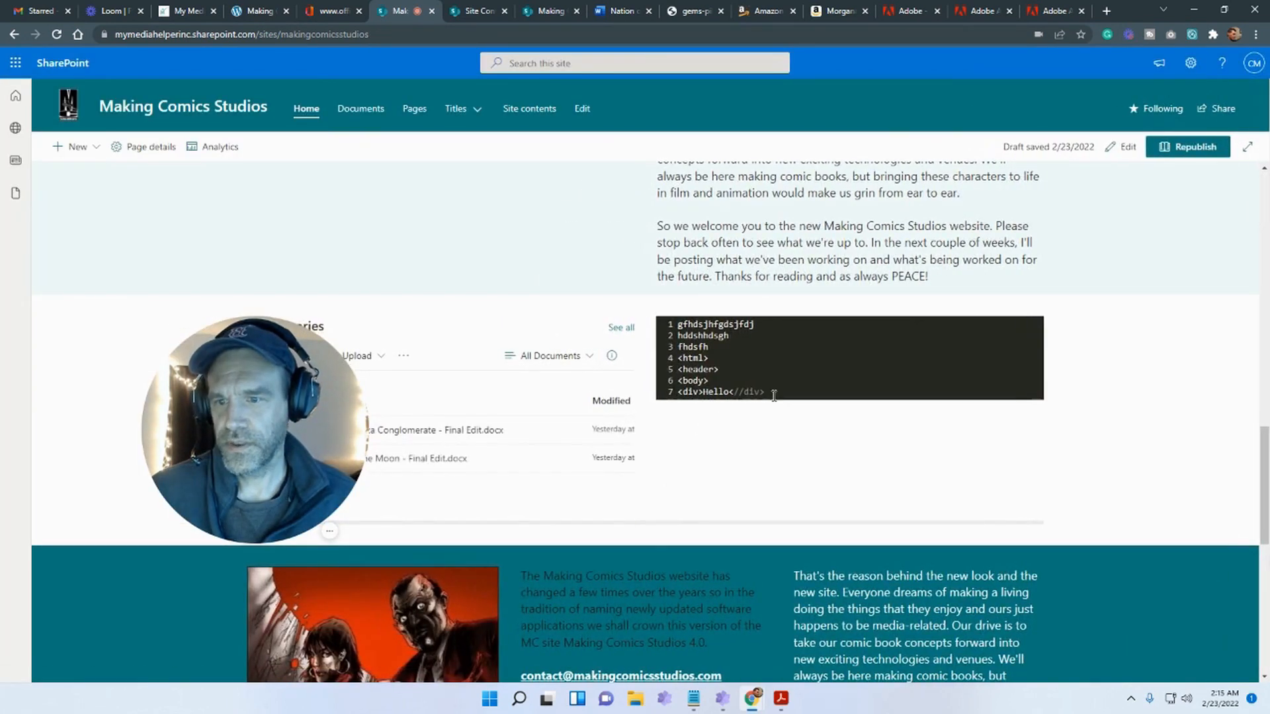
pyautogui.moveTo(714, 383); pyautogui.dragTo(677, 351)
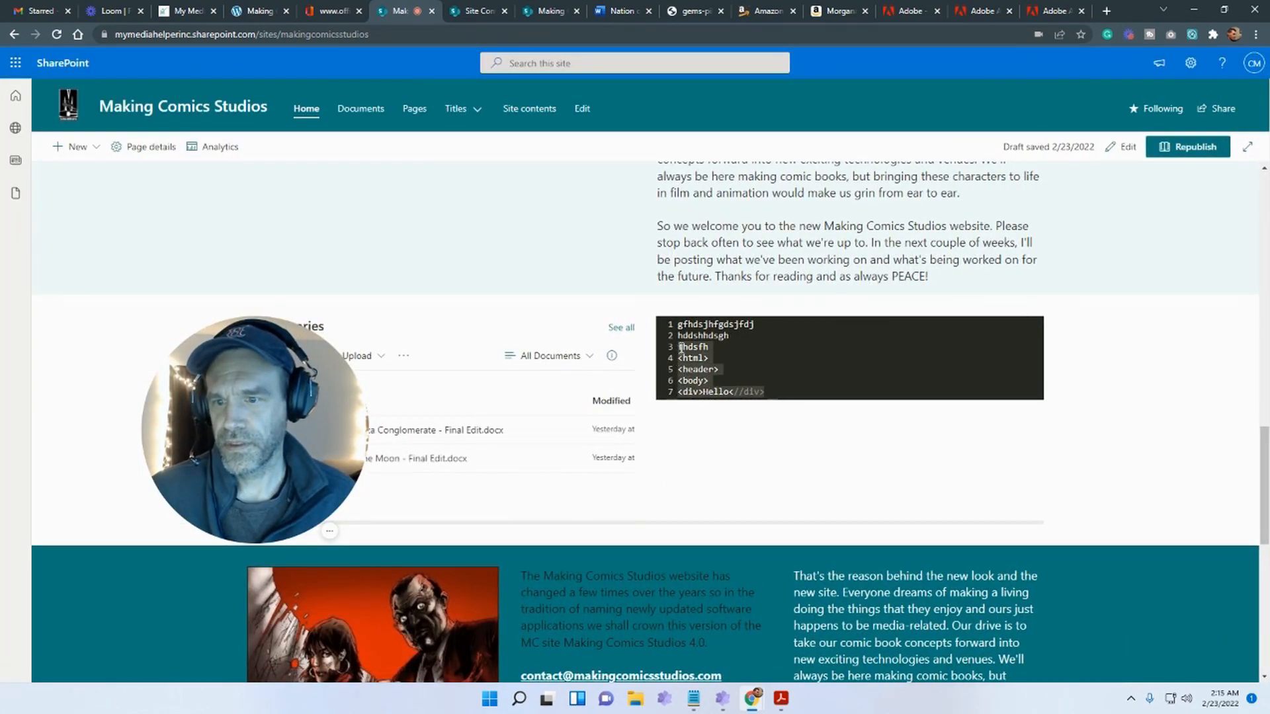
# Reopen the page for editing, correct the snippet's closing tag to </div>, and save the draft again
pyautogui.click(1122, 146)
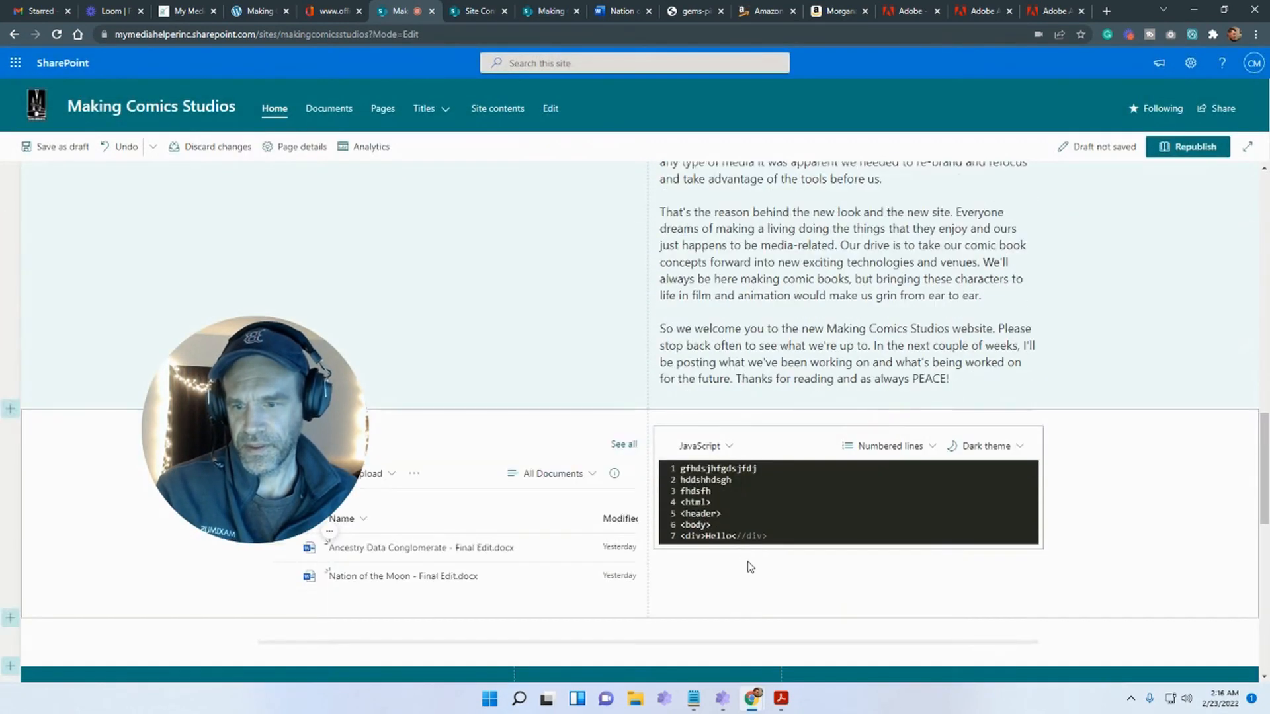
pyautogui.click(741, 537)
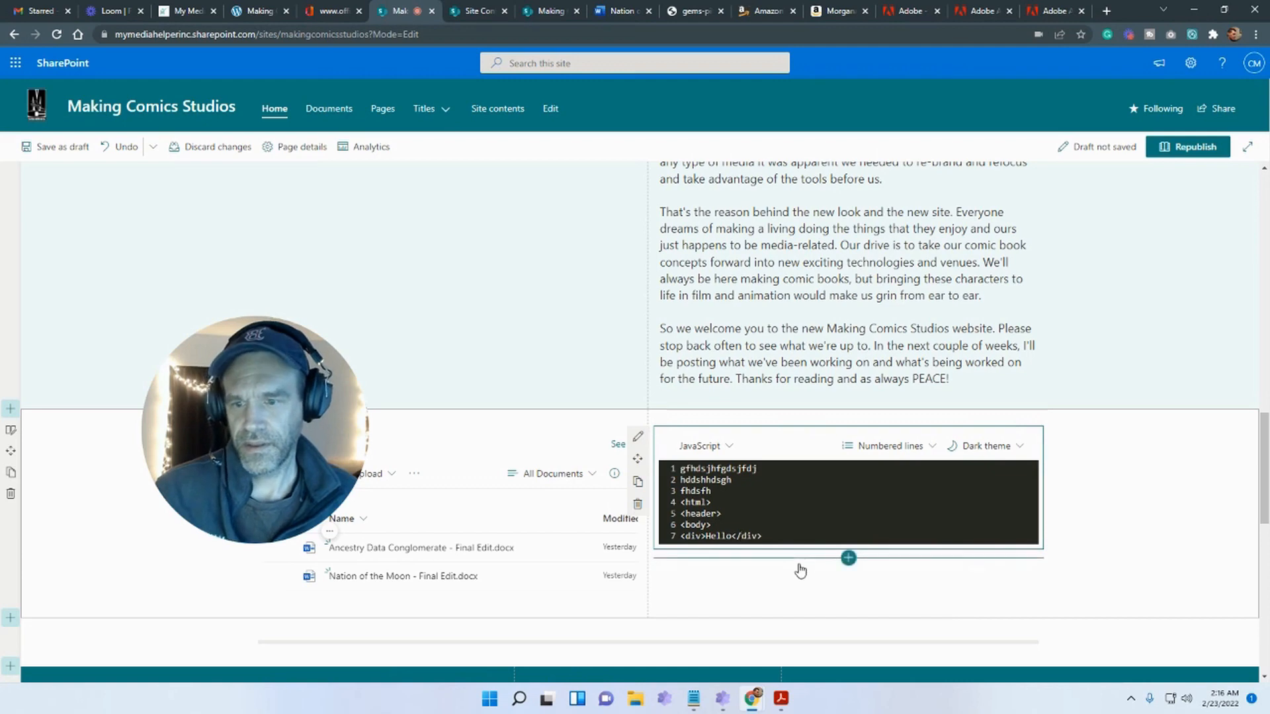
pyautogui.click(78, 146)
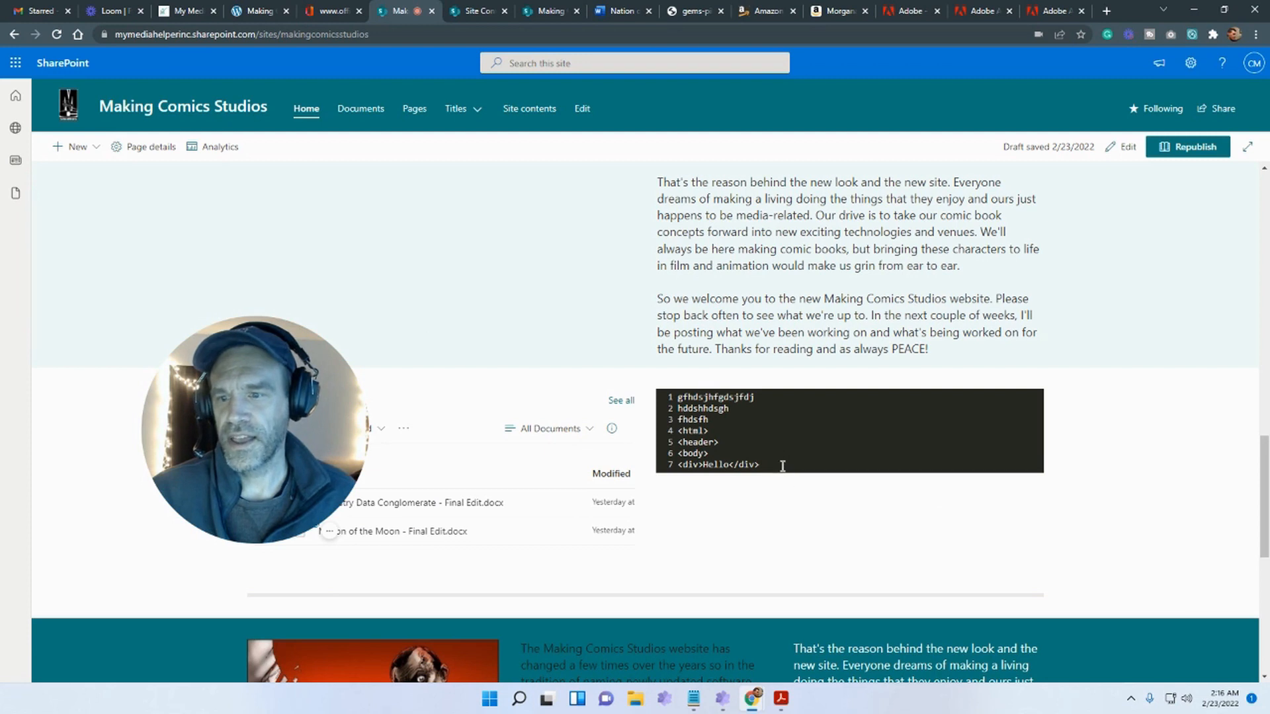
pyautogui.moveTo(782, 466); pyautogui.dragTo(662, 395)
pyautogui.click(758, 392)
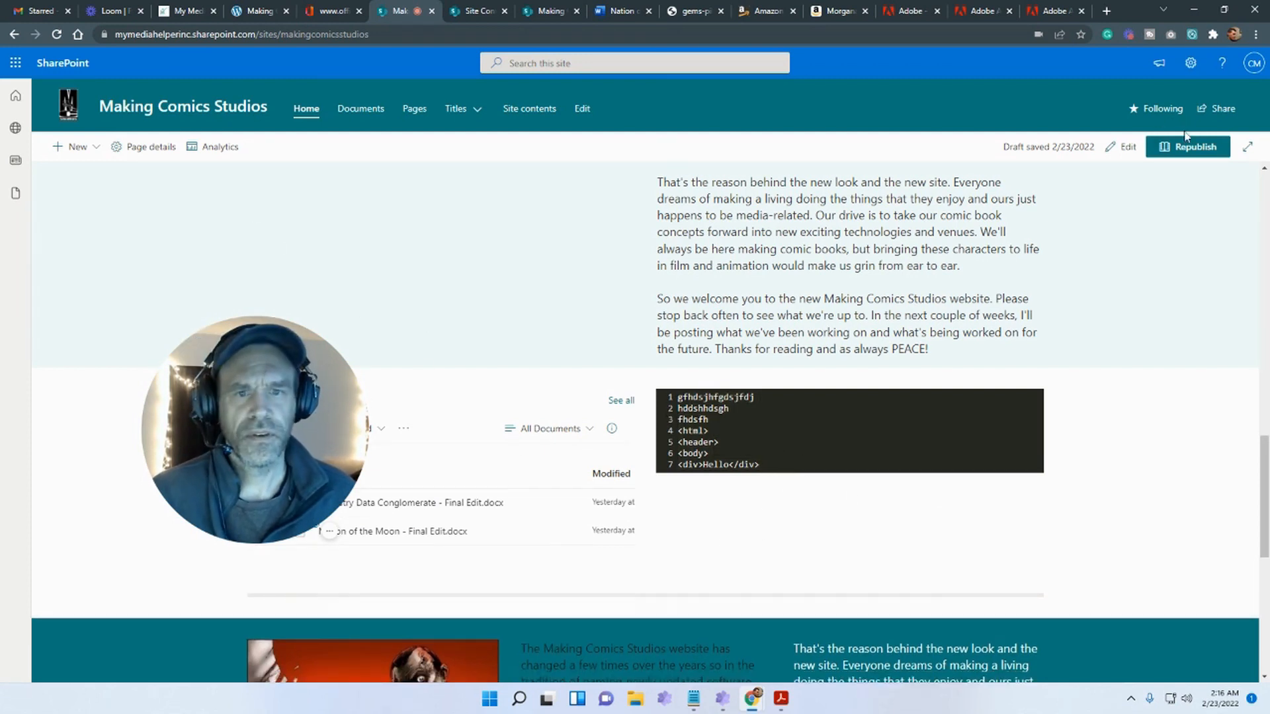
# Reopen the home page for editing, add a Quick chart web part below the code snippet, and open its settings
pyautogui.click(1126, 148)
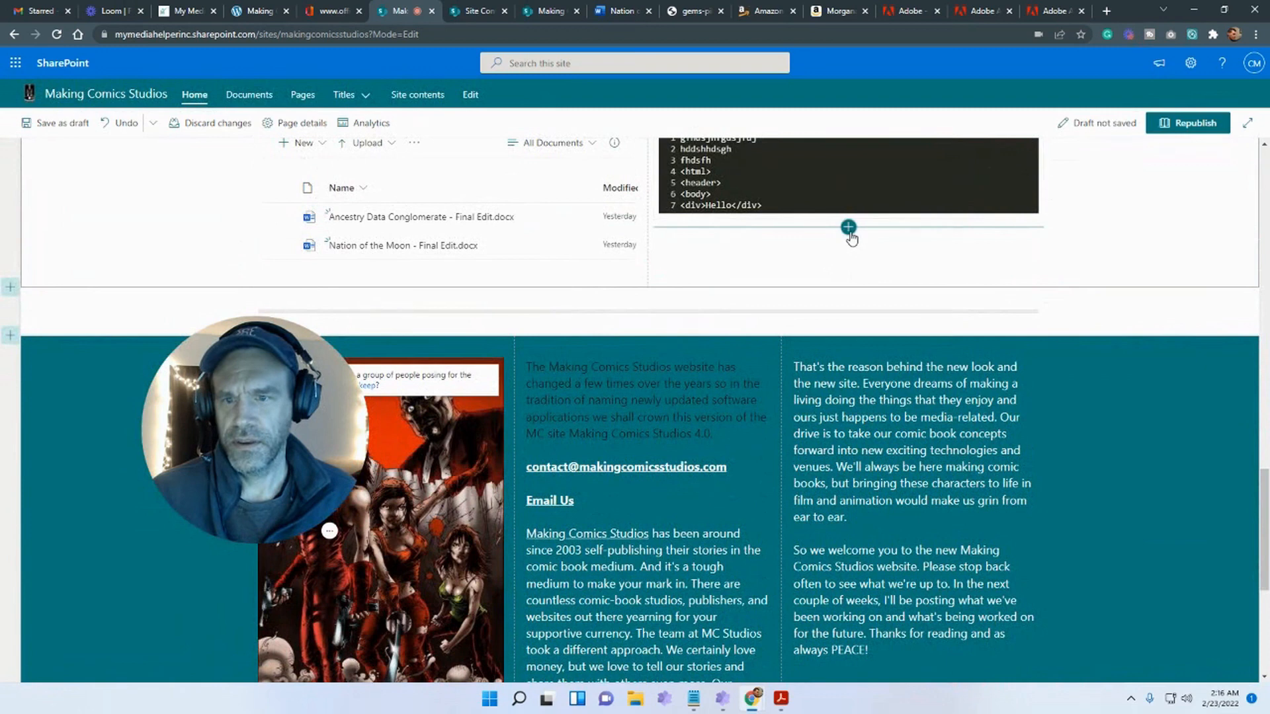
pyautogui.click(848, 228)
pyautogui.scroll(-10, 847, 338)
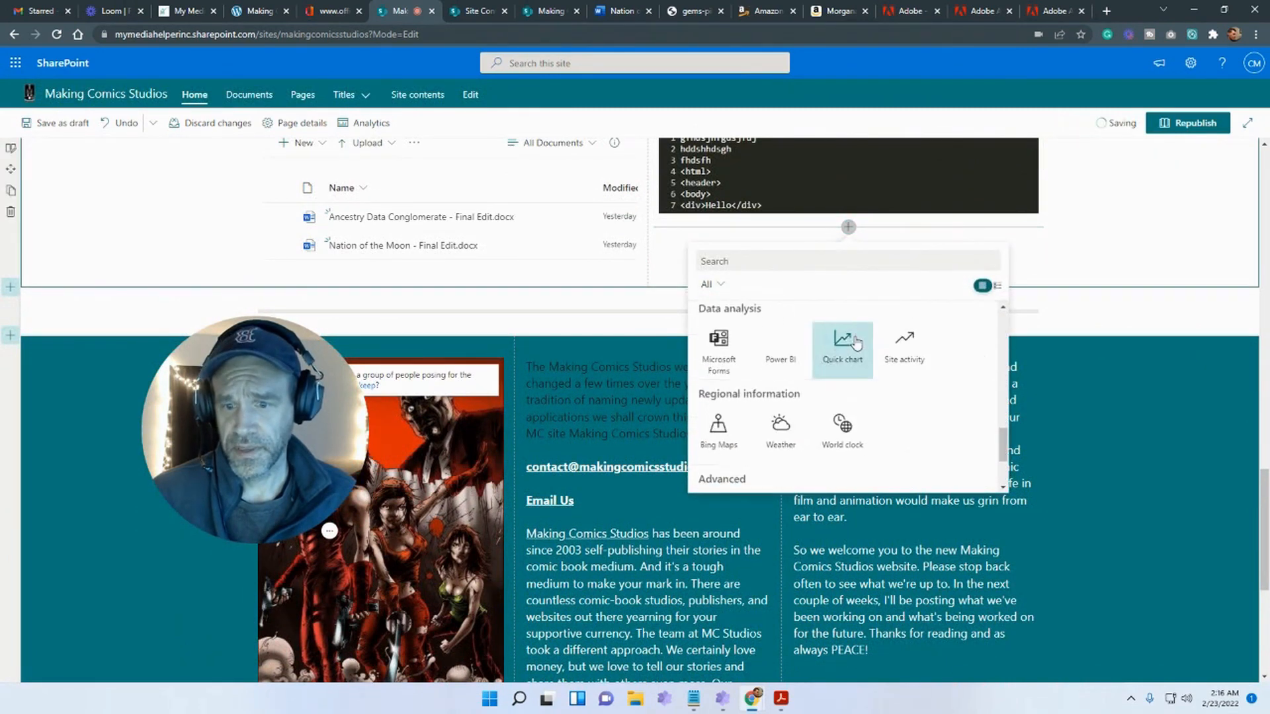
pyautogui.scroll(-1, 906, 390)
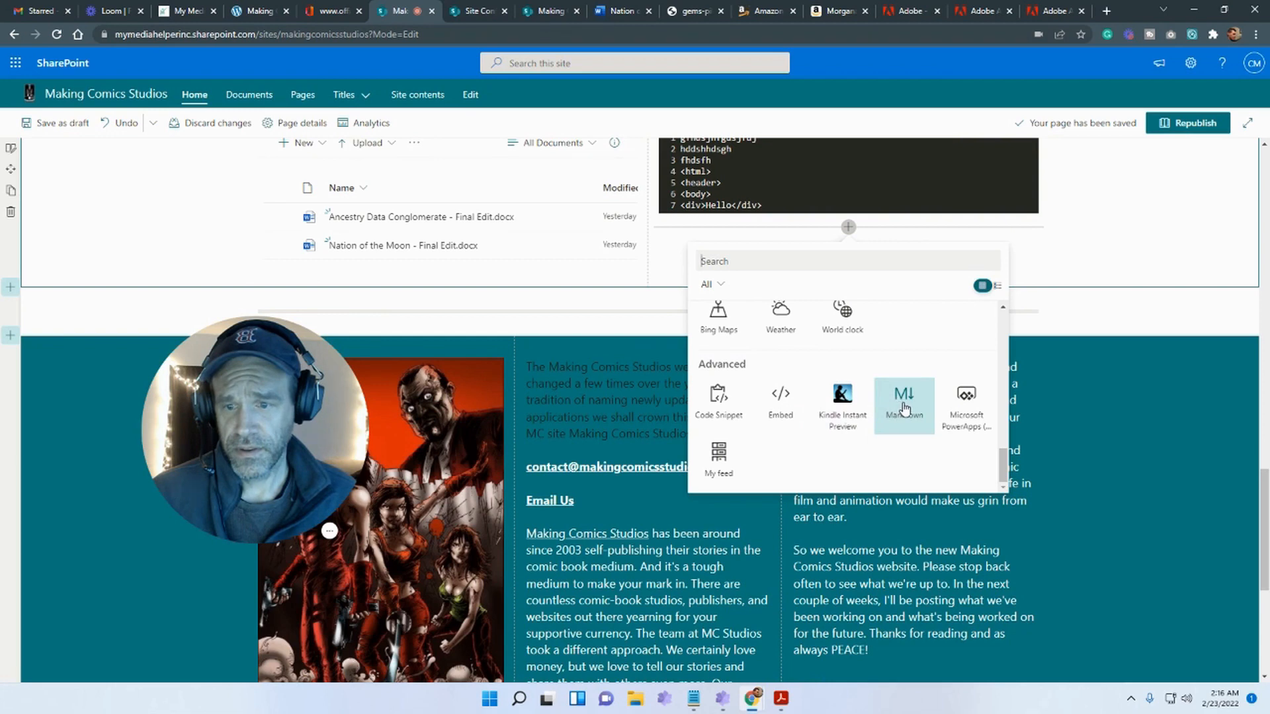
pyautogui.scroll(2, 899, 413)
pyautogui.scroll(1, 897, 417)
pyautogui.click(845, 428)
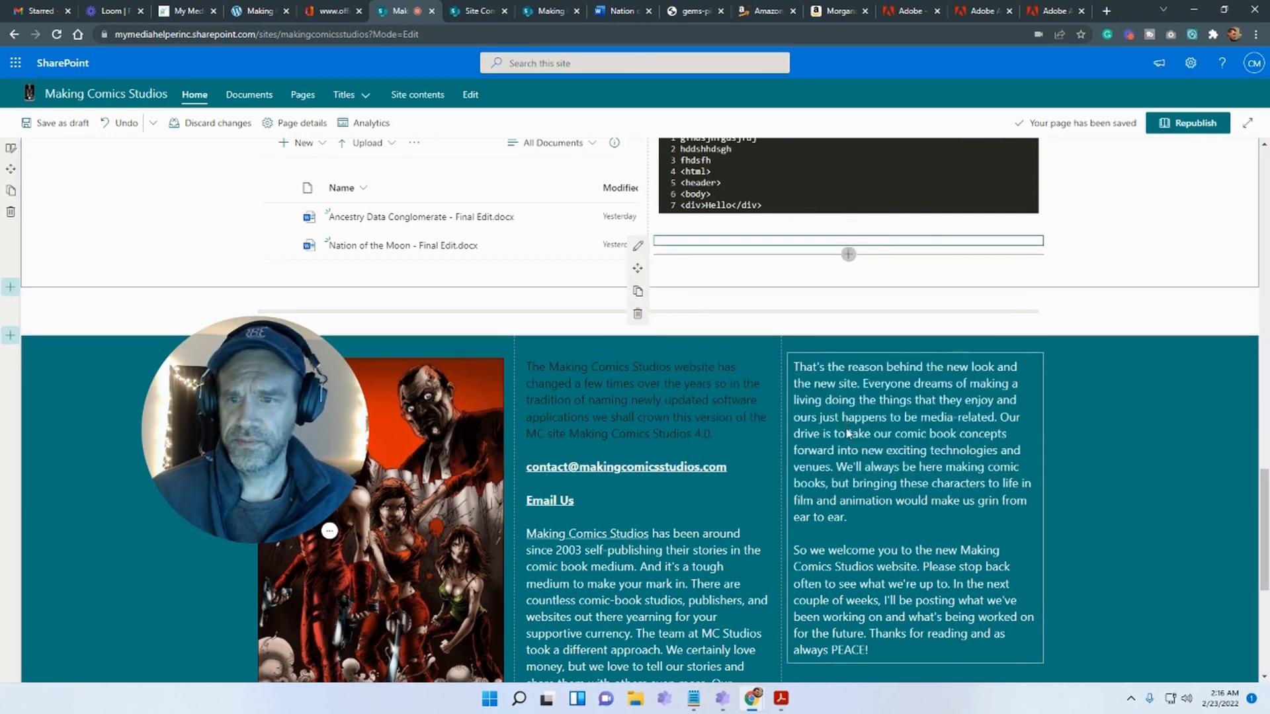
pyautogui.click(637, 247)
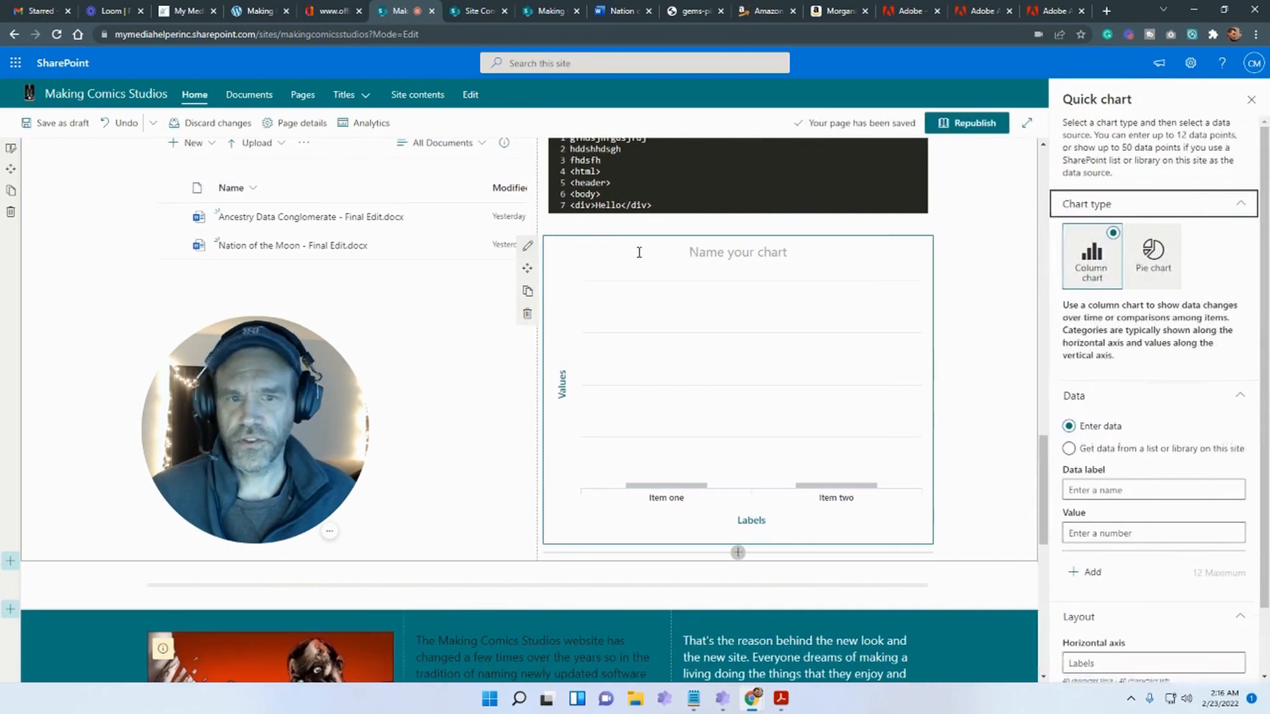
# Give the column chart a data point labelled Comics with the value 10
pyautogui.scroll(-1, 860, 370)
pyautogui.scroll(-2, 1190, 486)
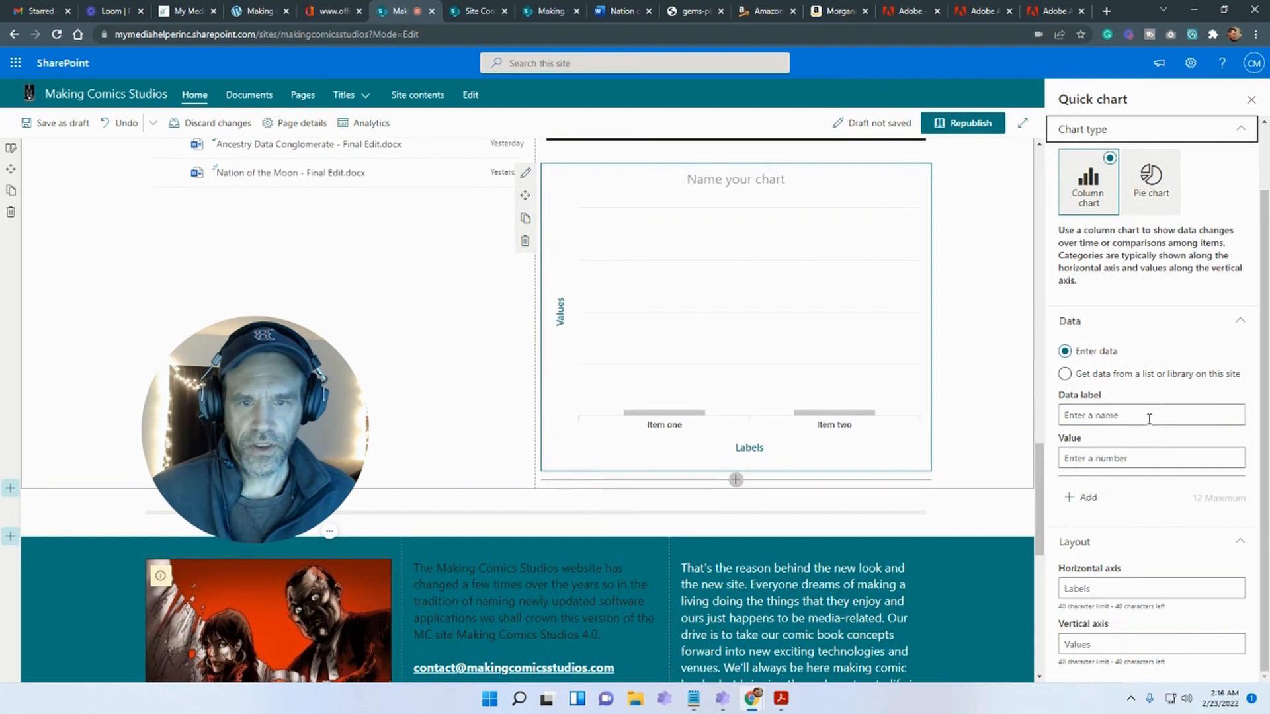
pyautogui.scroll(2, 1151, 423)
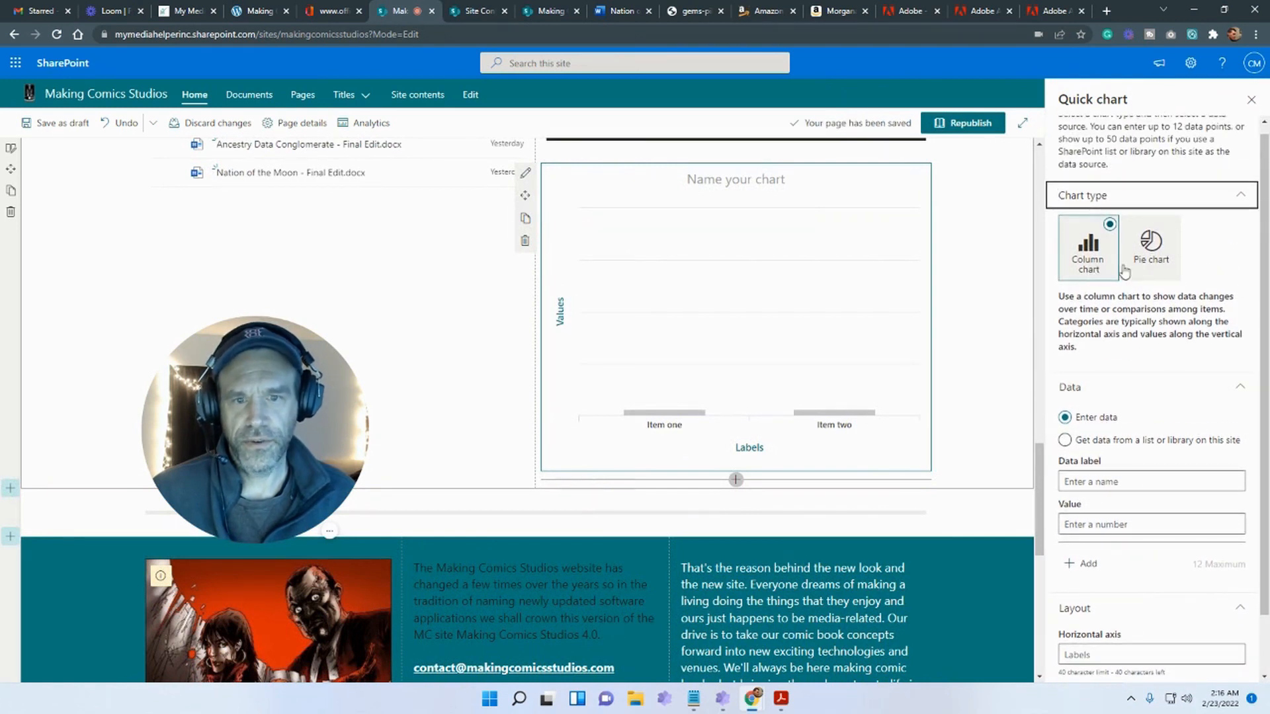
pyautogui.scroll(-1, 1108, 415)
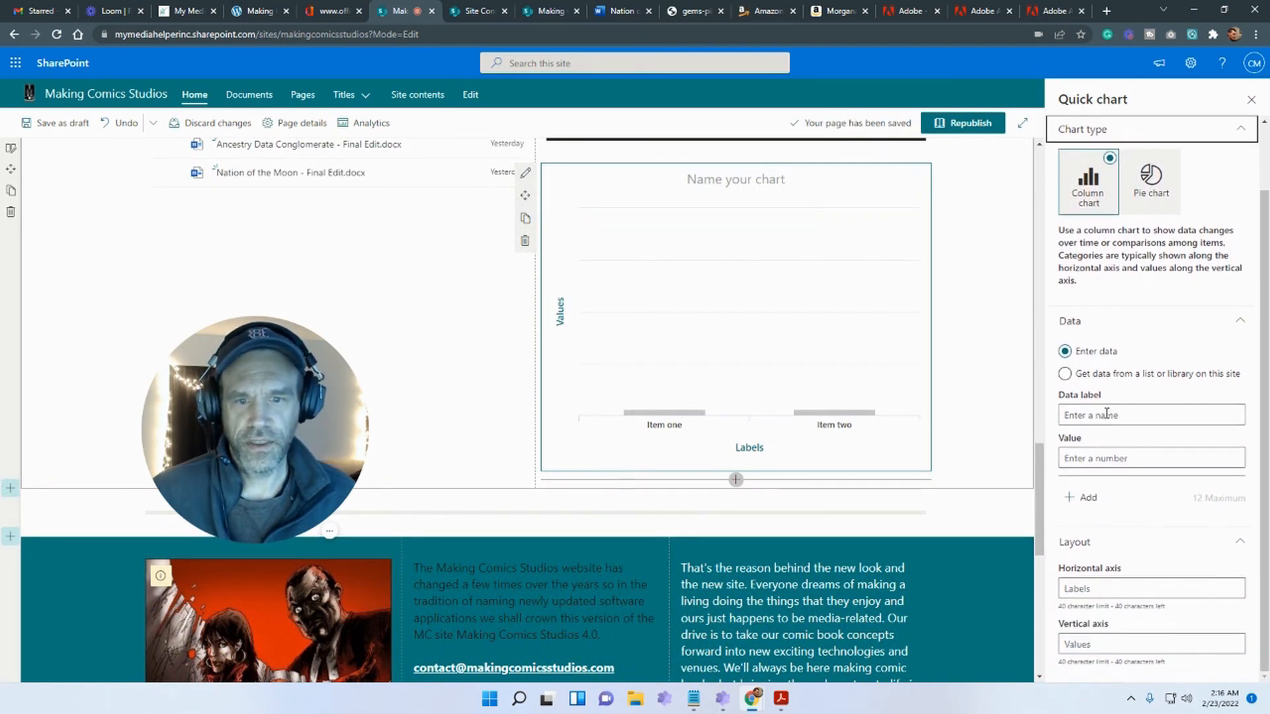
pyautogui.click(1118, 417)
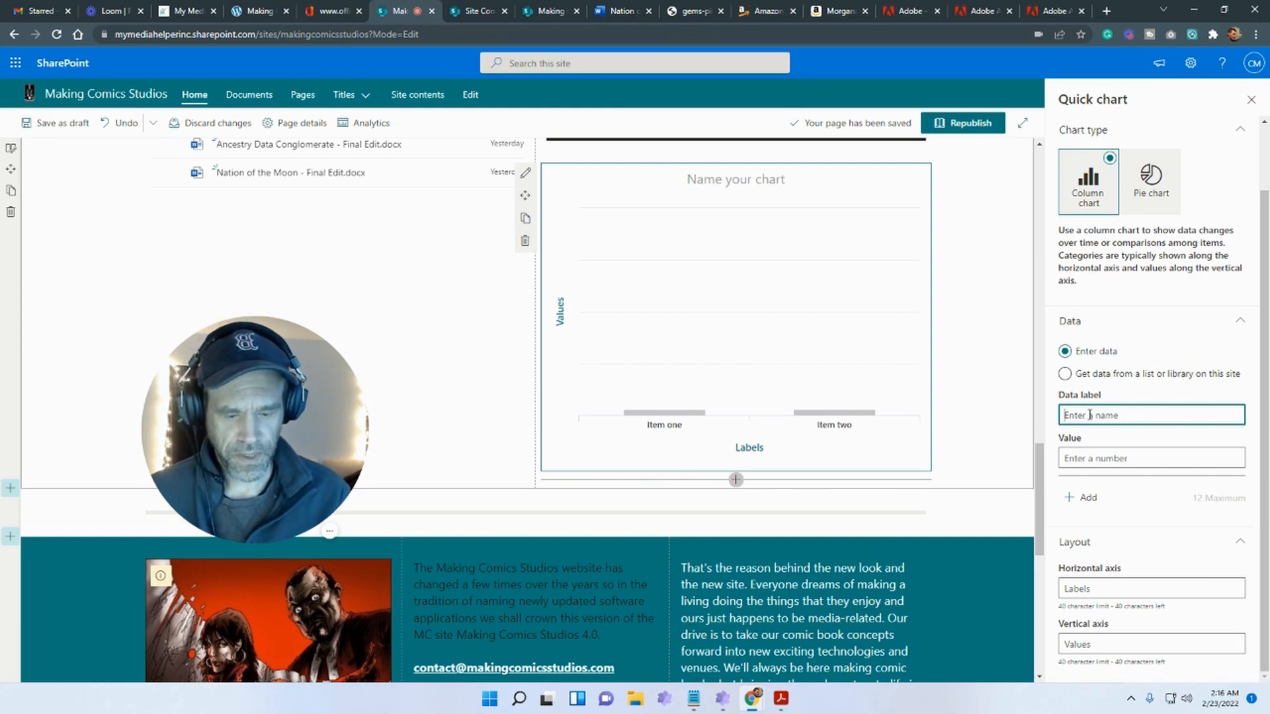
pyautogui.write('Comics')
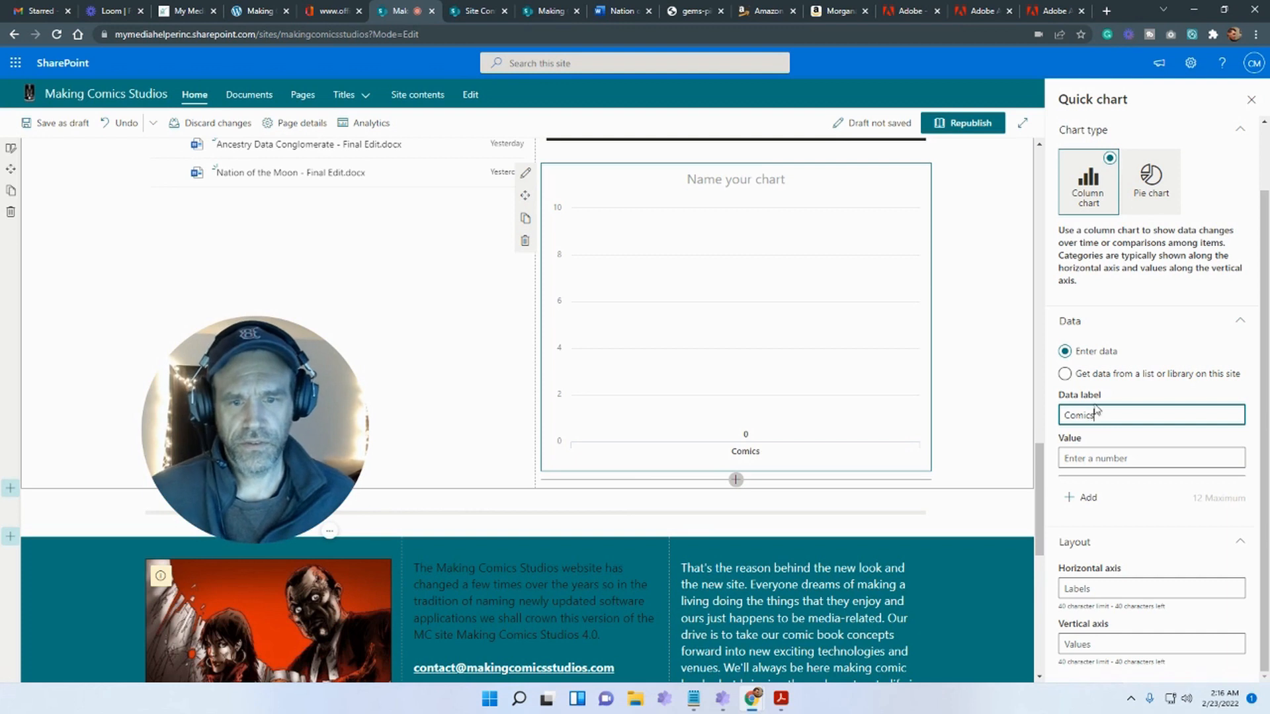
pyautogui.click(1102, 457)
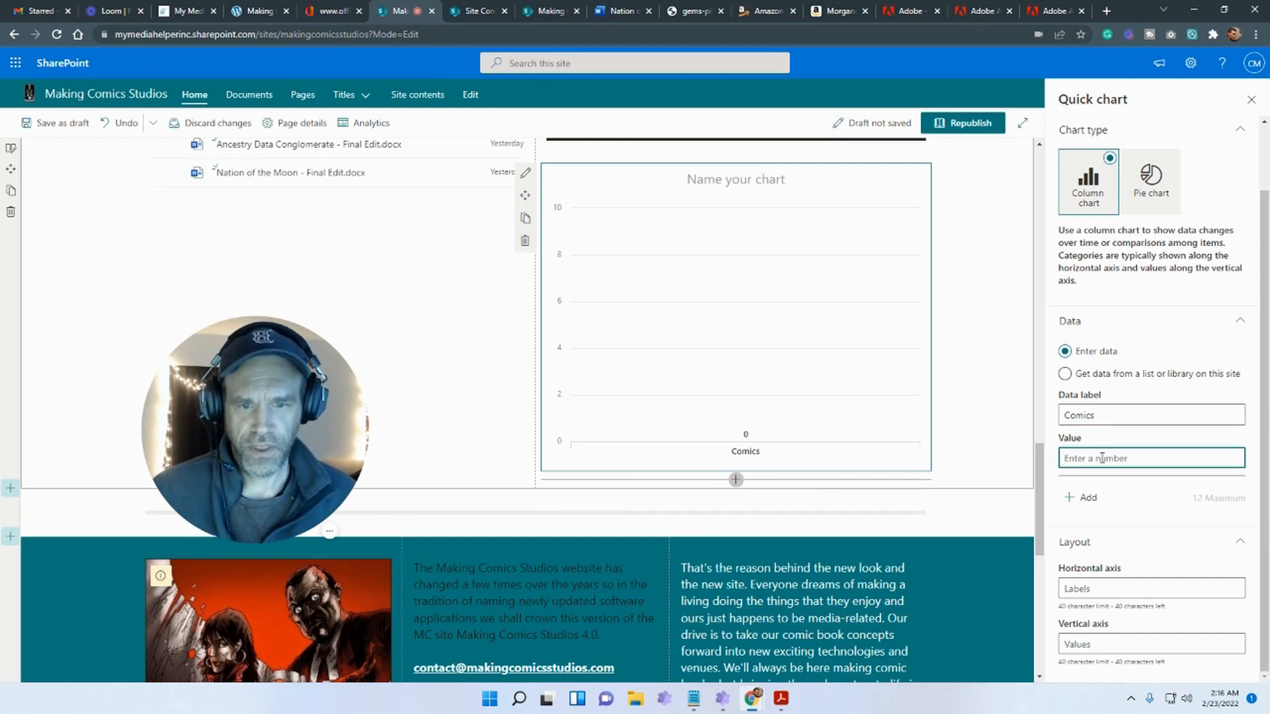
pyautogui.write('10')
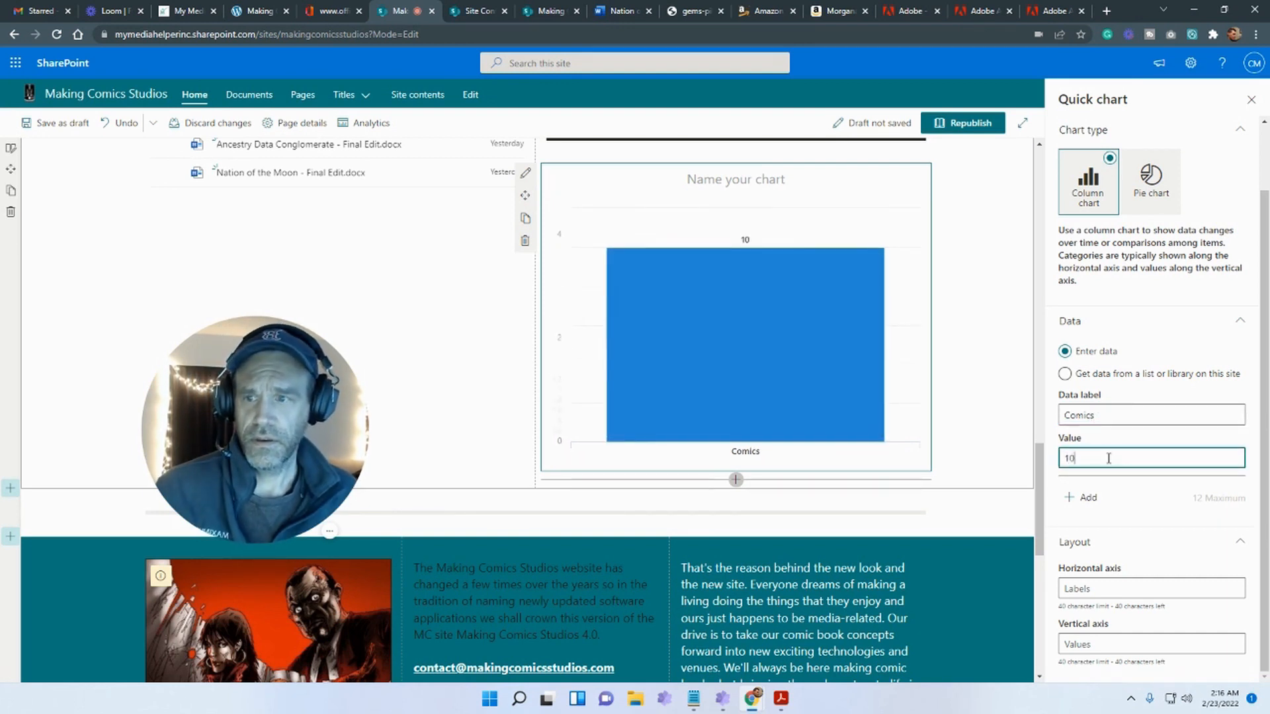
pyautogui.click(1184, 525)
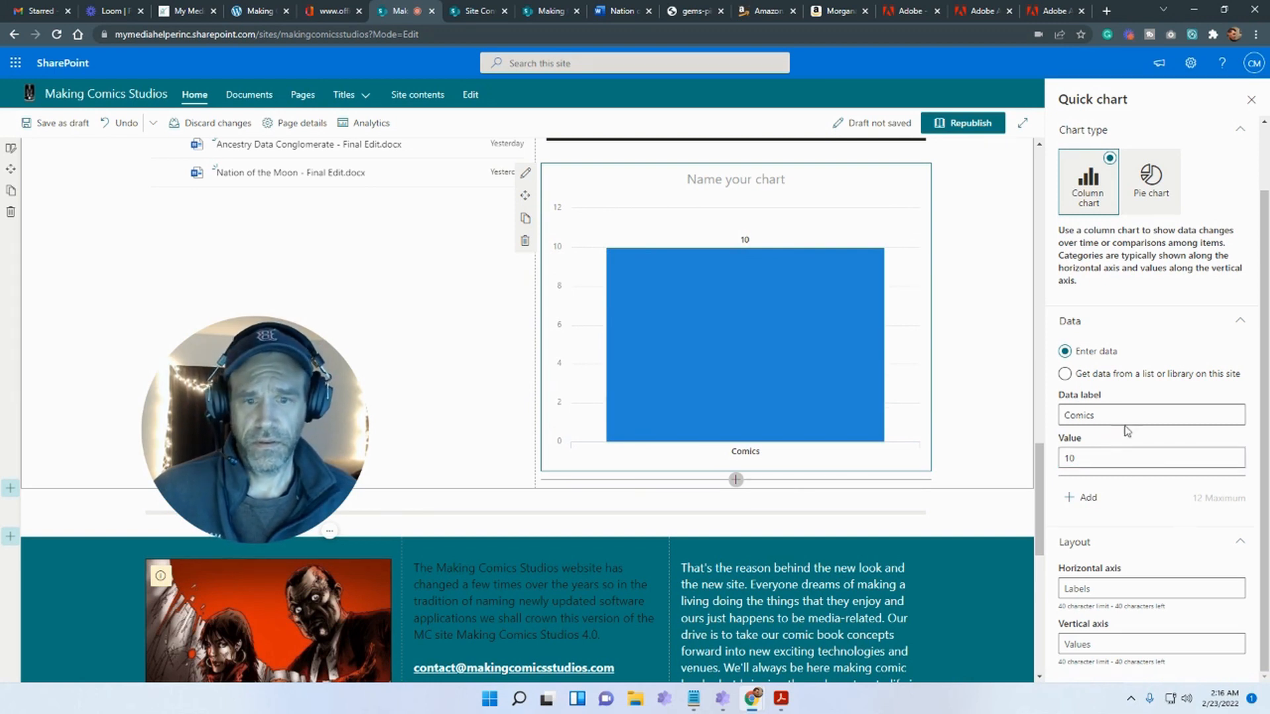
# Label the chart's horizontal axis Issues and its vertical axis 100
pyautogui.click(1119, 589)
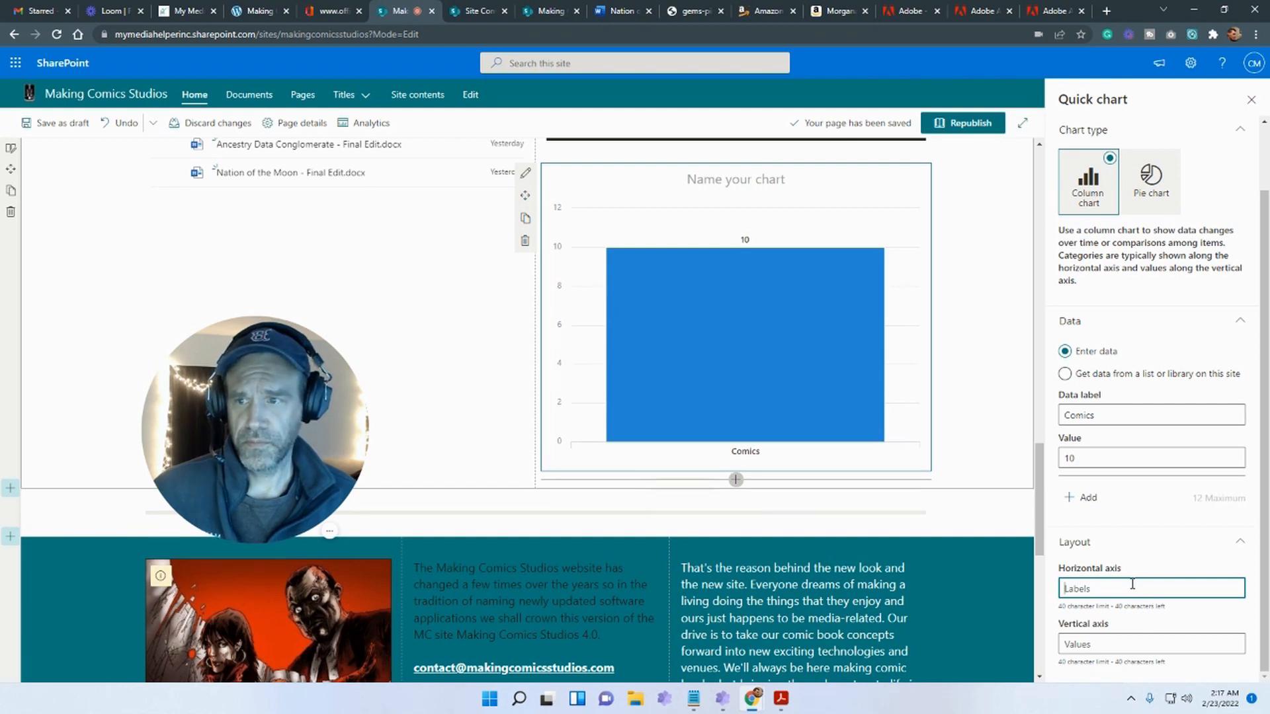
pyautogui.write('Issues')
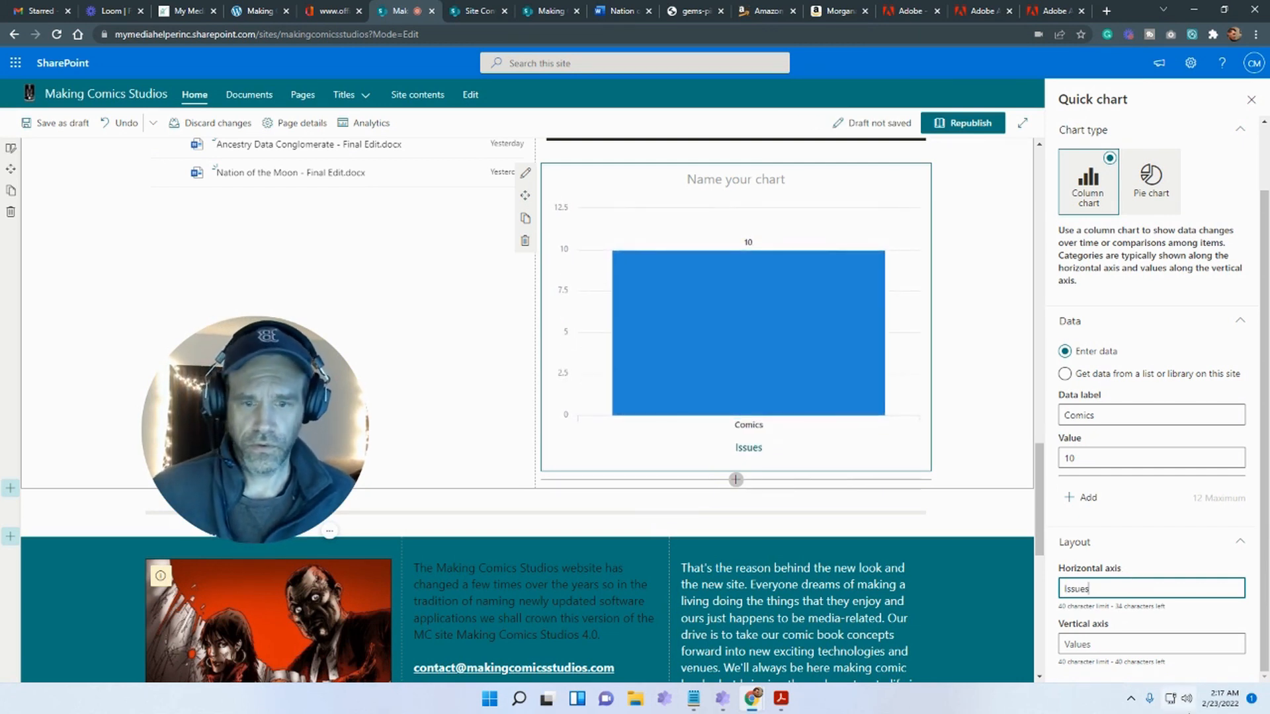
pyautogui.click(1104, 644)
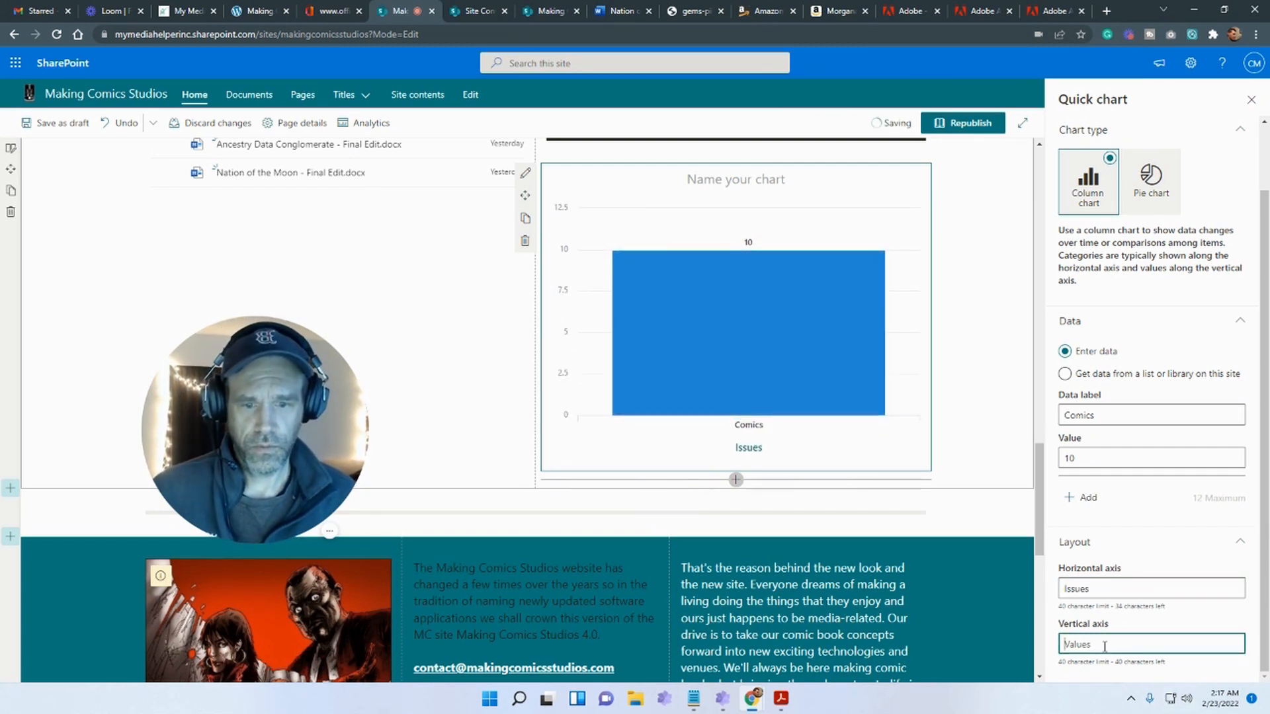
pyautogui.write('10')
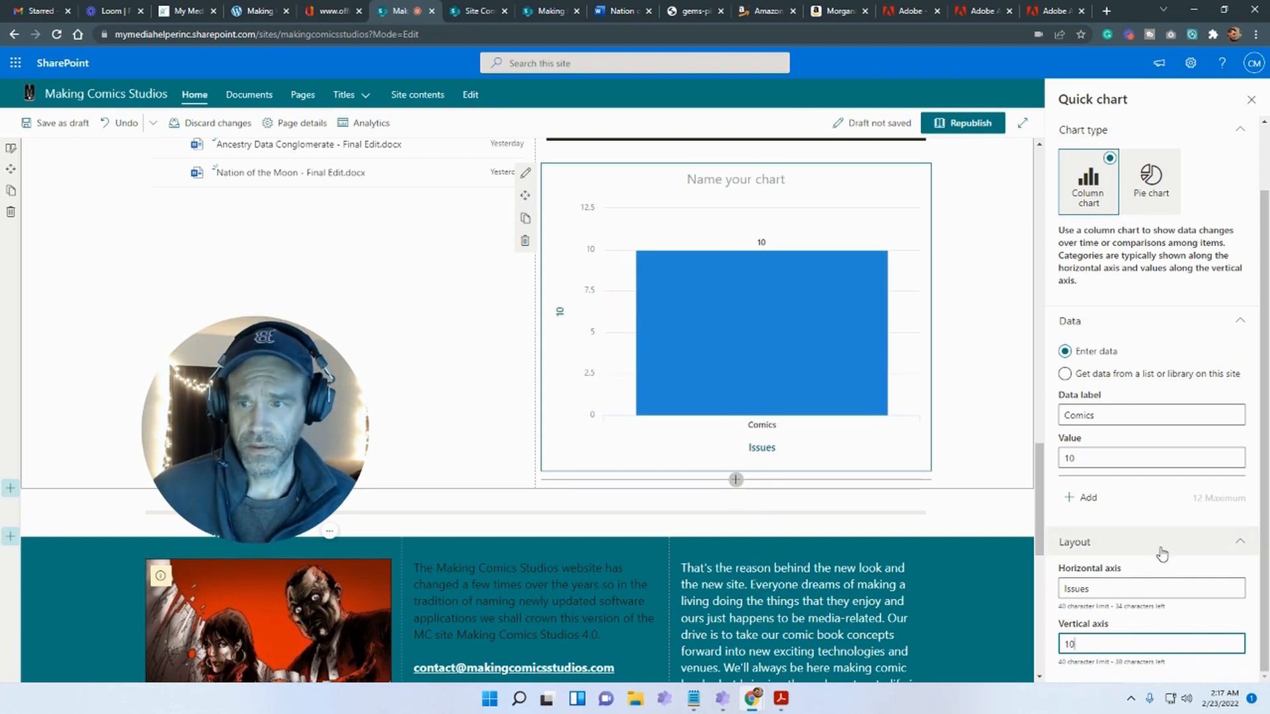
pyautogui.press('BackSpace')
pyautogui.write('00')
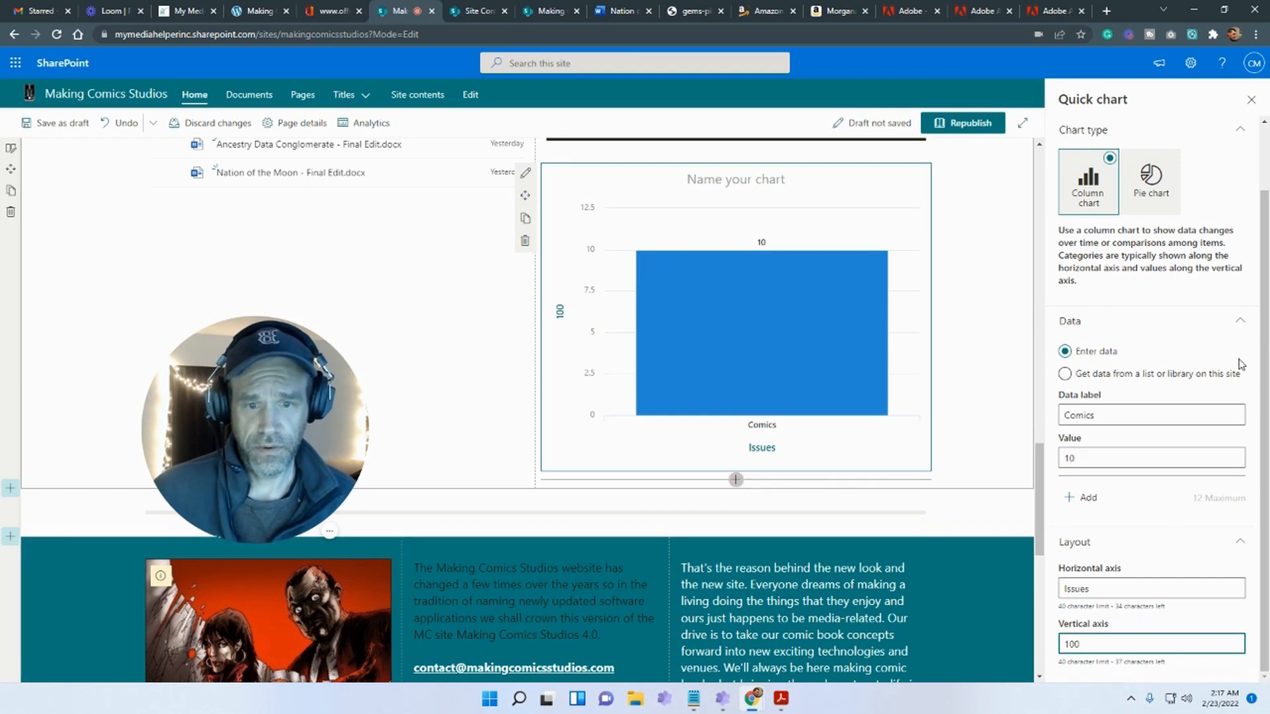
pyautogui.click(1241, 364)
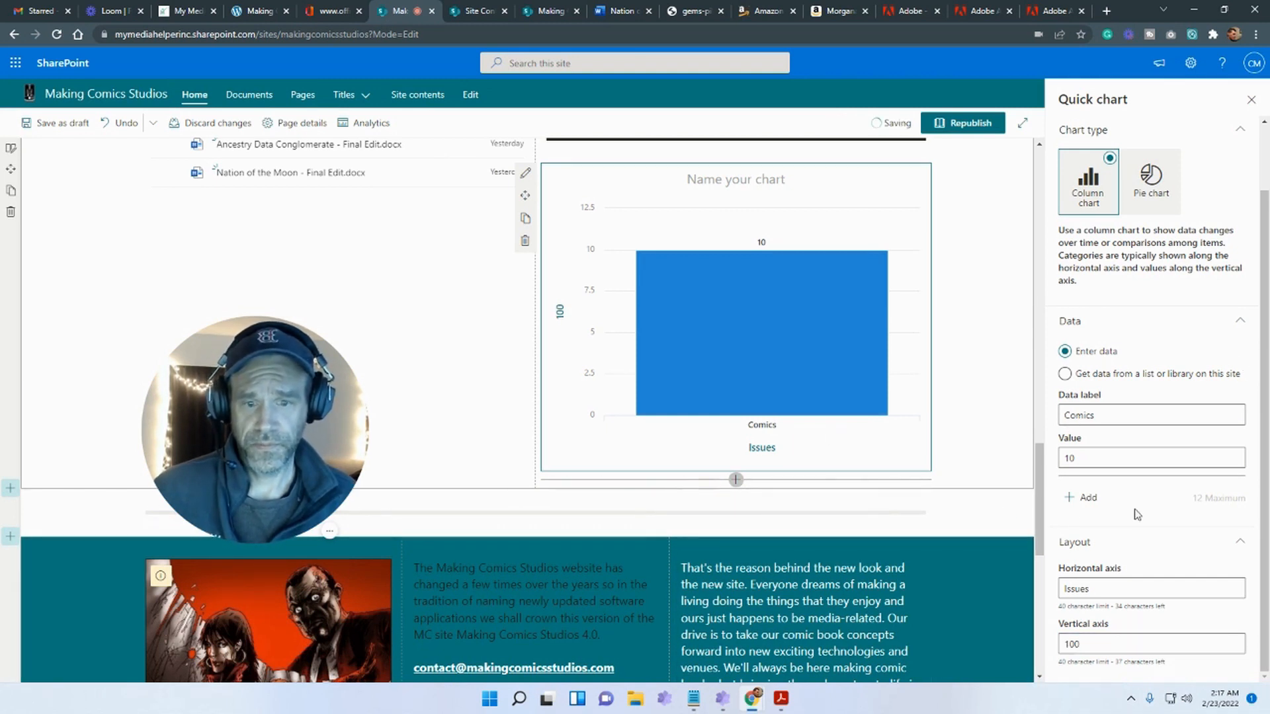
# Rename the Comics data point as Gems and add a second, blank data point to the chart
pyautogui.moveTo(1107, 417); pyautogui.dragTo(1051, 418)
pyautogui.write('Gems')
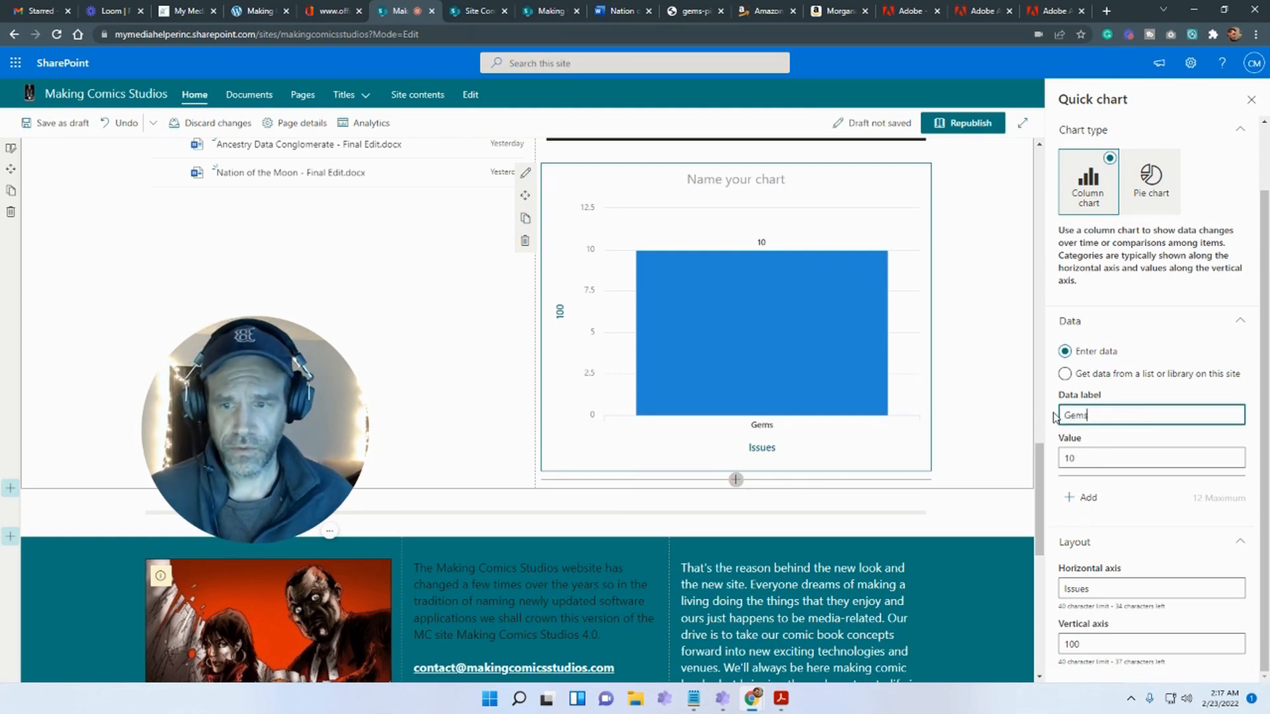
pyautogui.click(1125, 497)
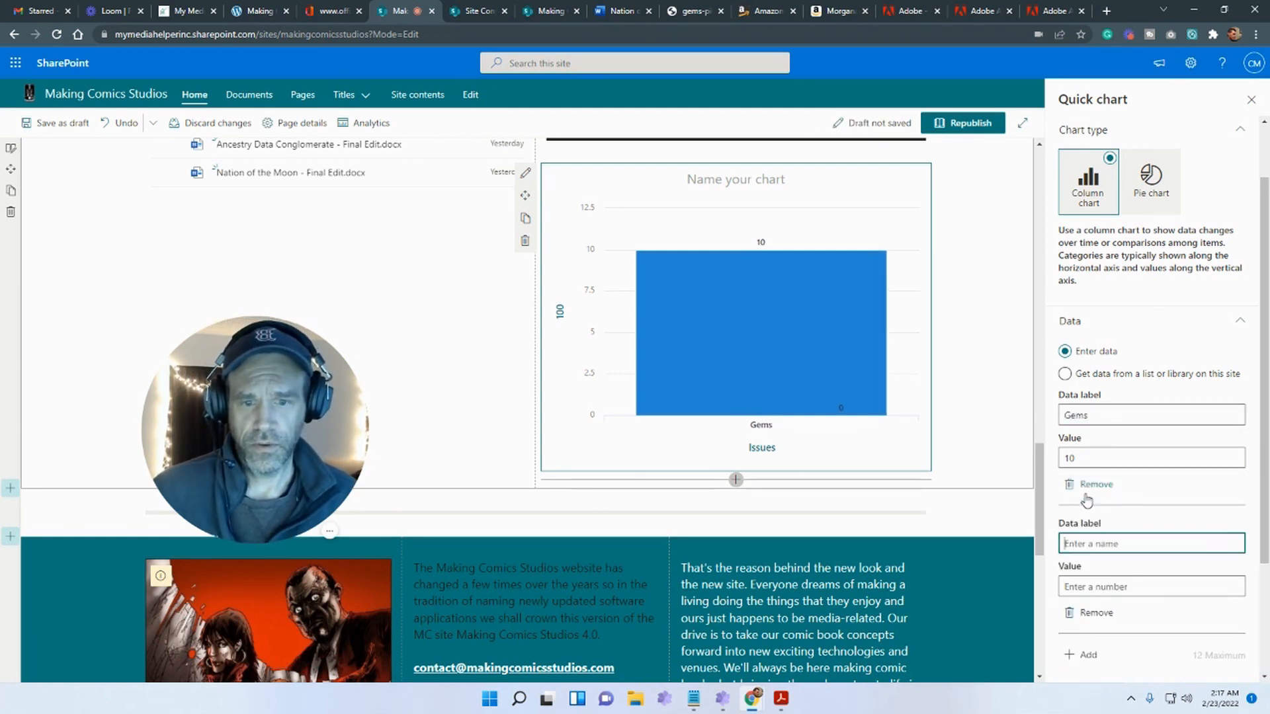
# Label the chart's second data point Urthe and give it the value 8
pyautogui.scroll(-2, 1123, 472)
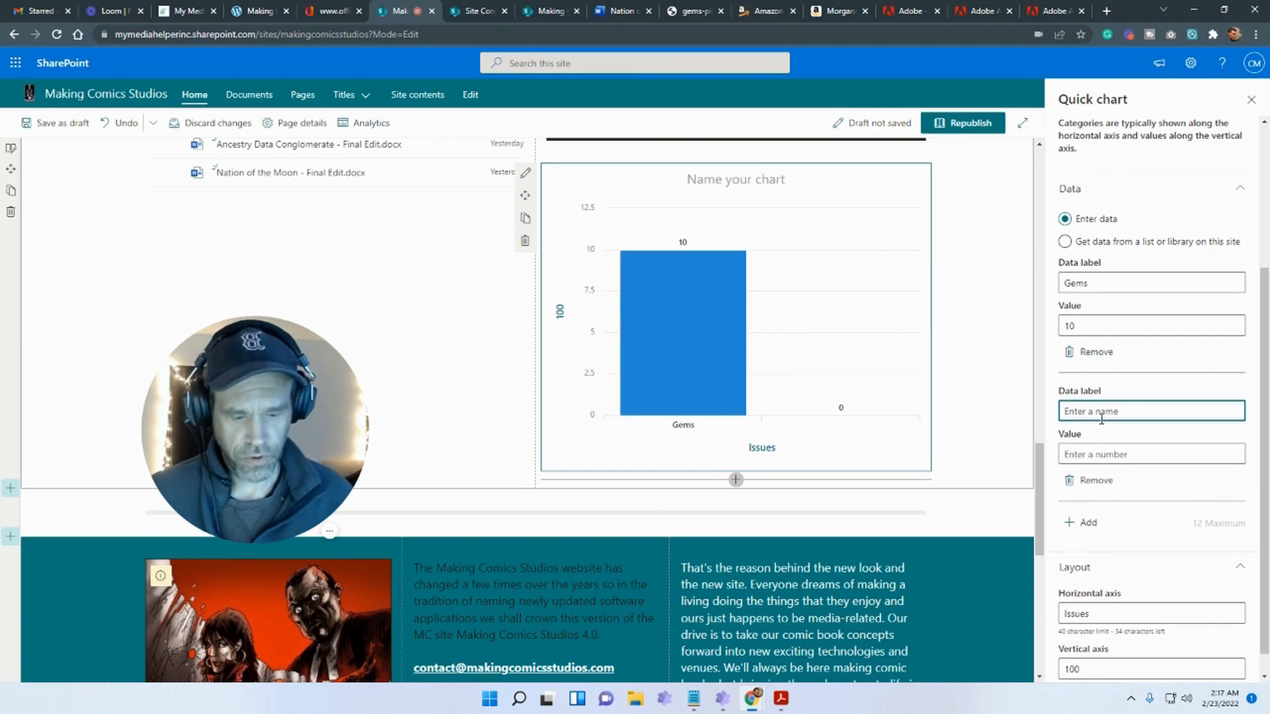
pyautogui.click(1090, 455)
pyautogui.write('8')
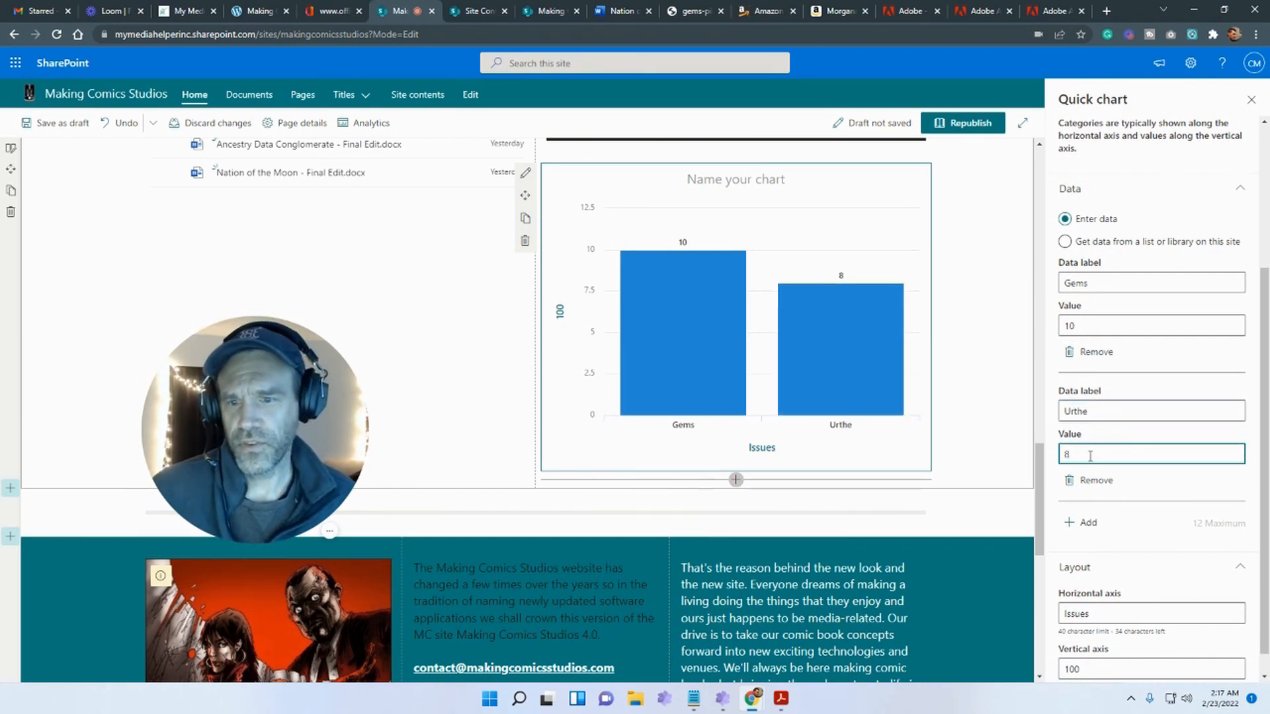
pyautogui.scroll(-1, 1094, 509)
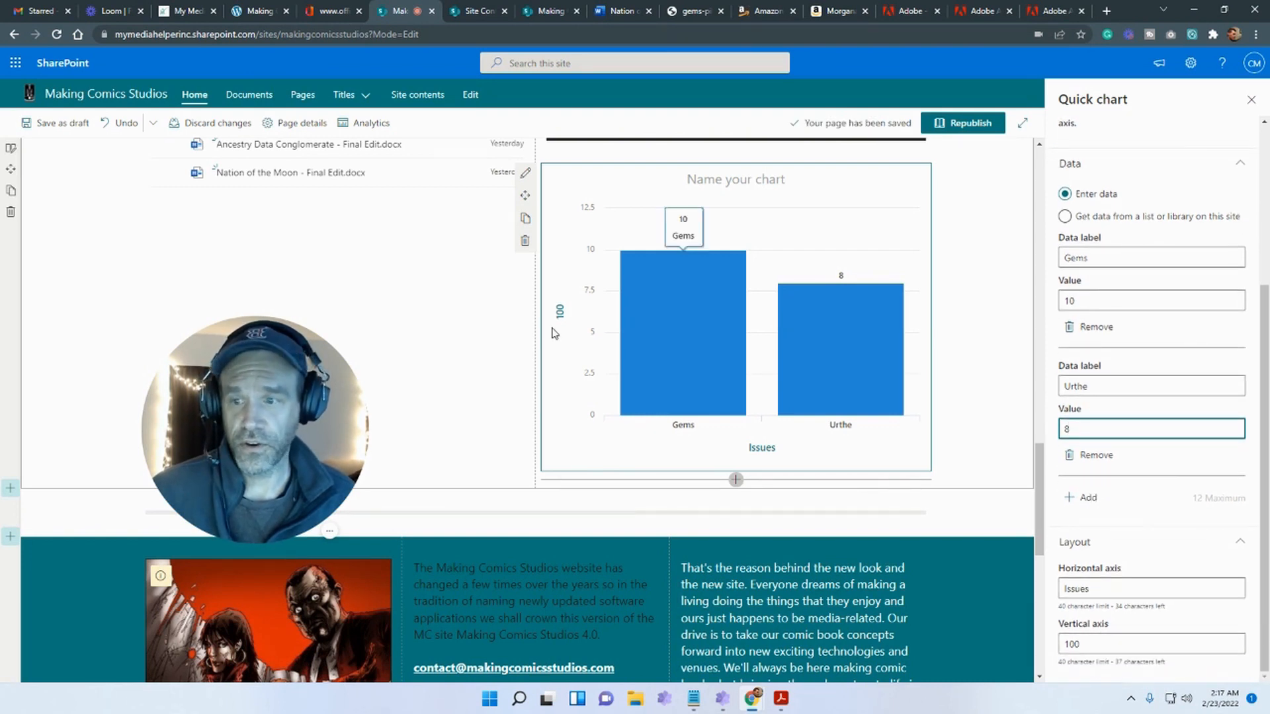
pyautogui.scroll(1, 1194, 420)
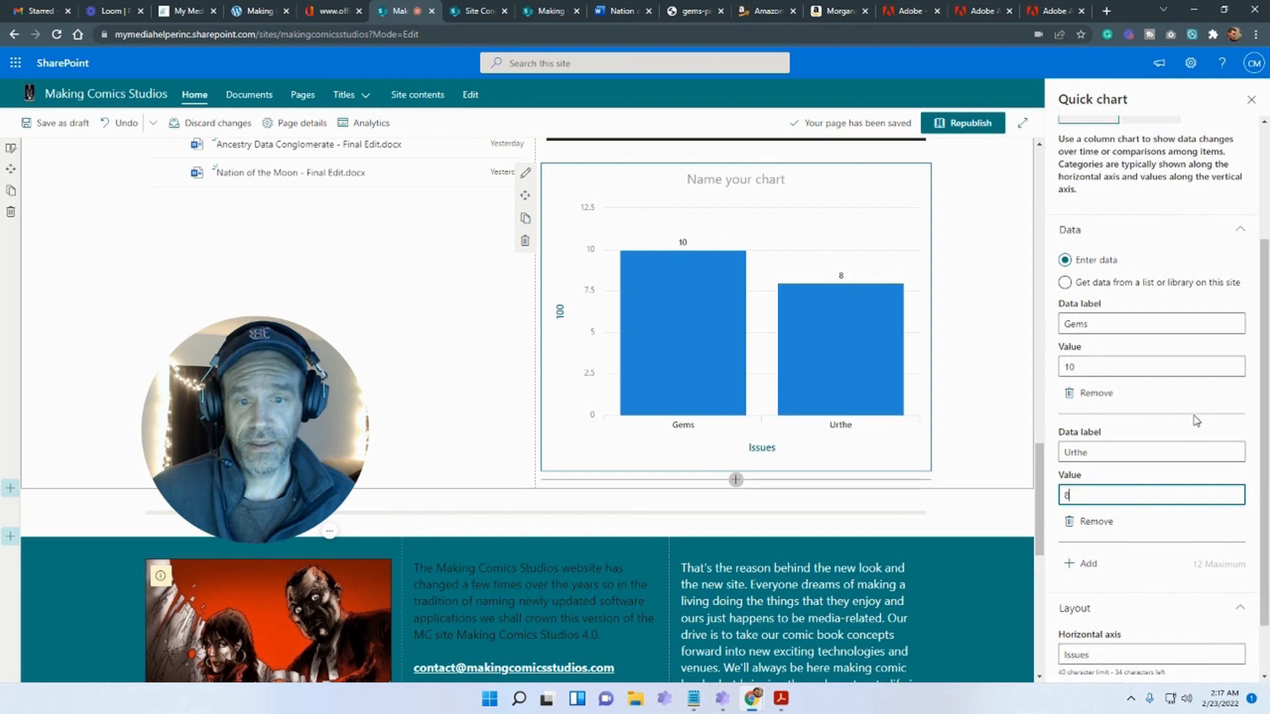
pyautogui.scroll(-1, 1194, 415)
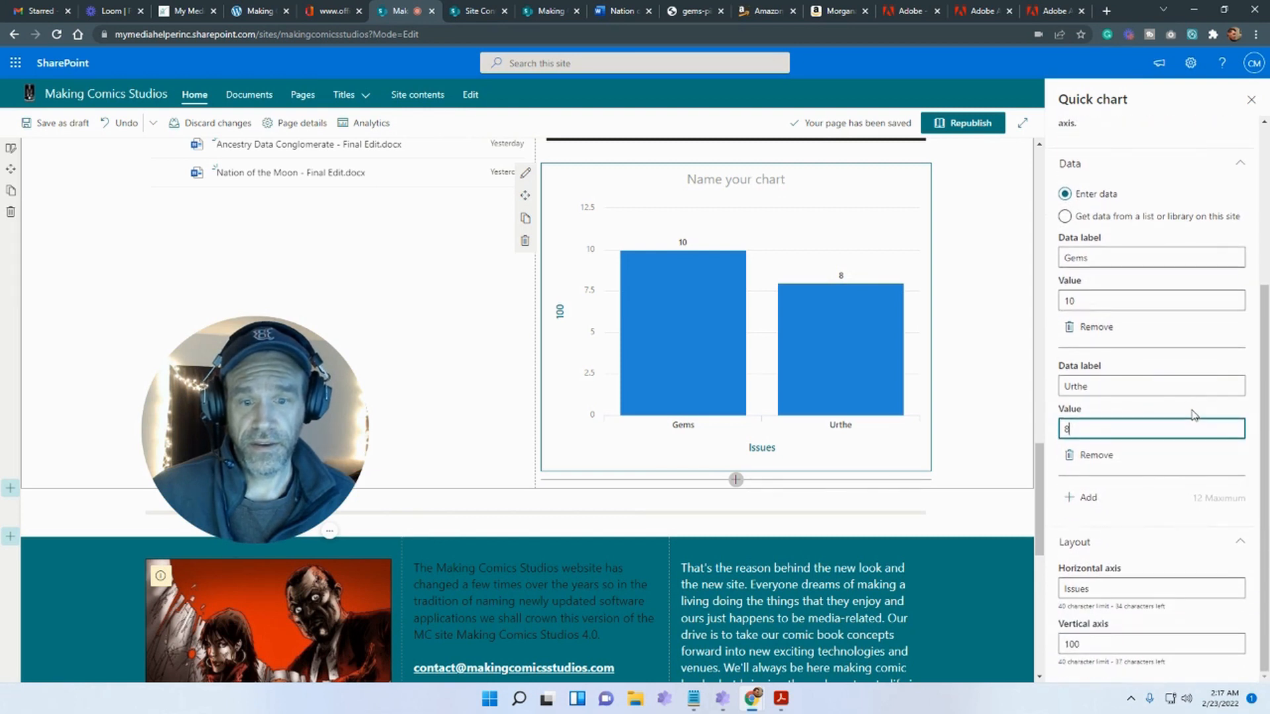
# Add a third data point to the chart, labelled Uncle Doug with the value 15
pyautogui.click(1088, 498)
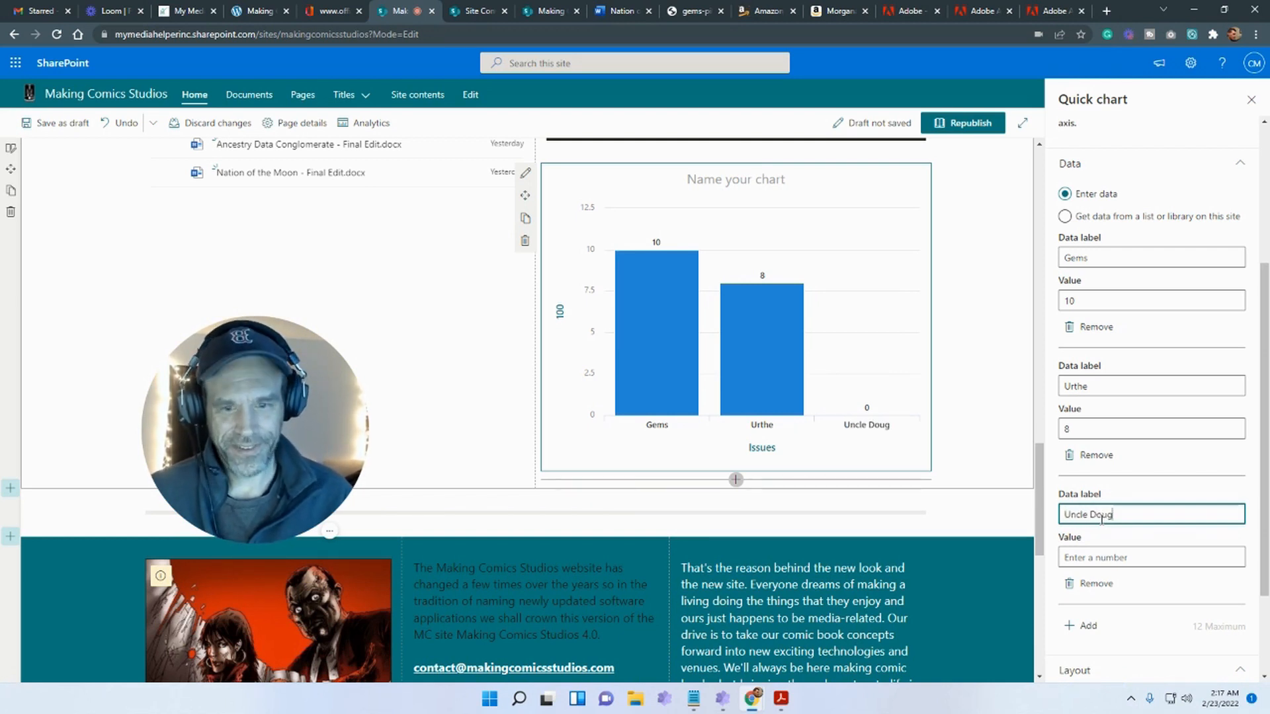
pyautogui.scroll(-1, 1101, 519)
pyautogui.click(1097, 497)
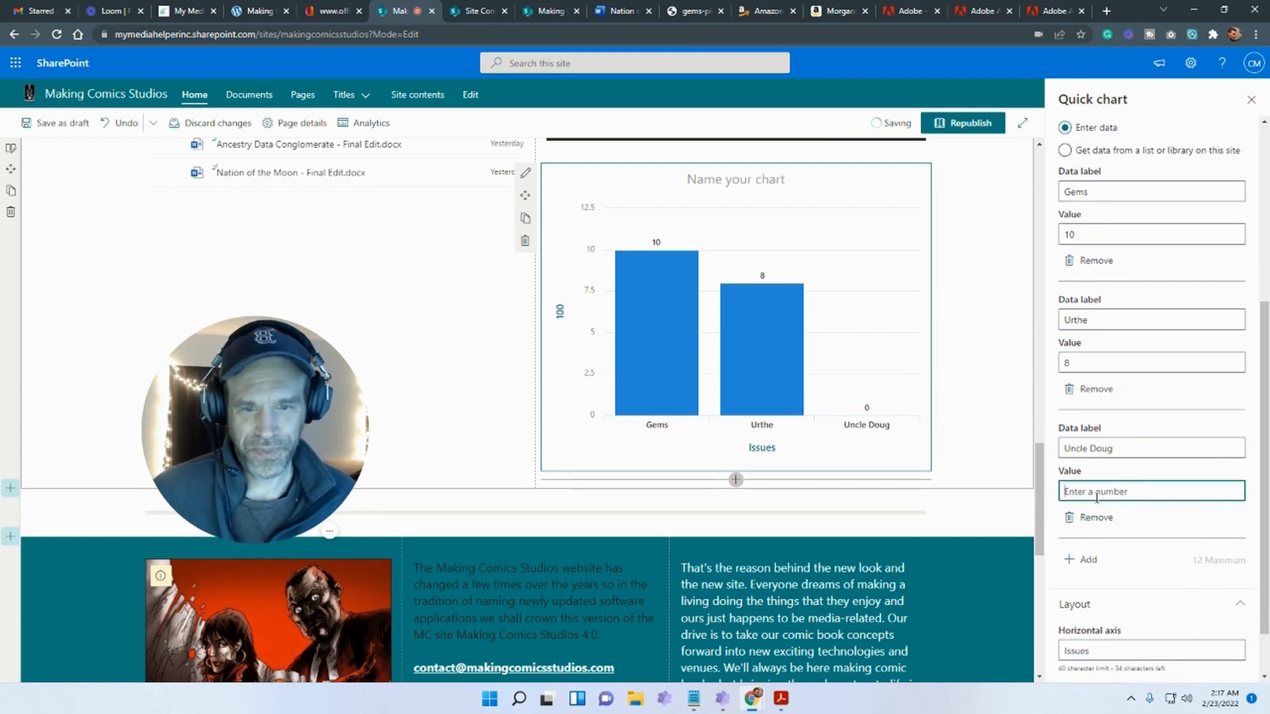
pyautogui.write('15')
pyautogui.scroll(-1, 1195, 579)
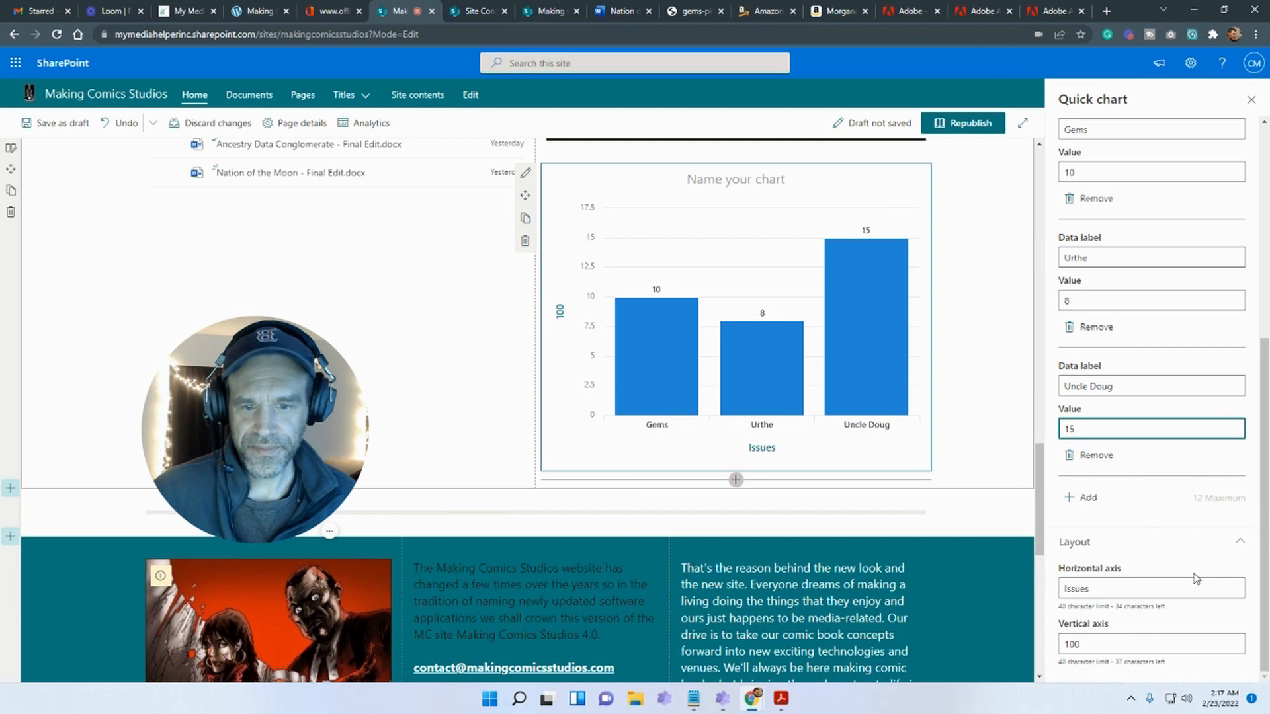
# Change the chart's vertical axis label to Amount Sold
pyautogui.scroll(1, 1019, 470)
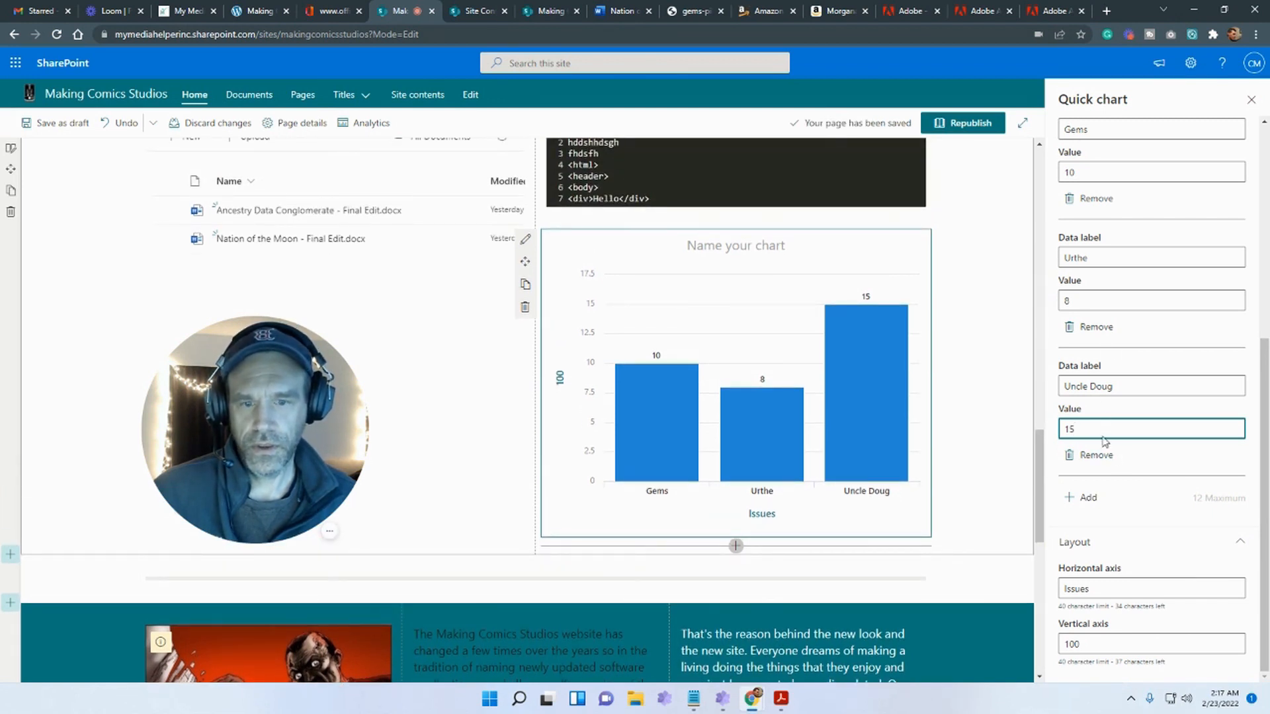
pyautogui.doubleClick(1060, 643)
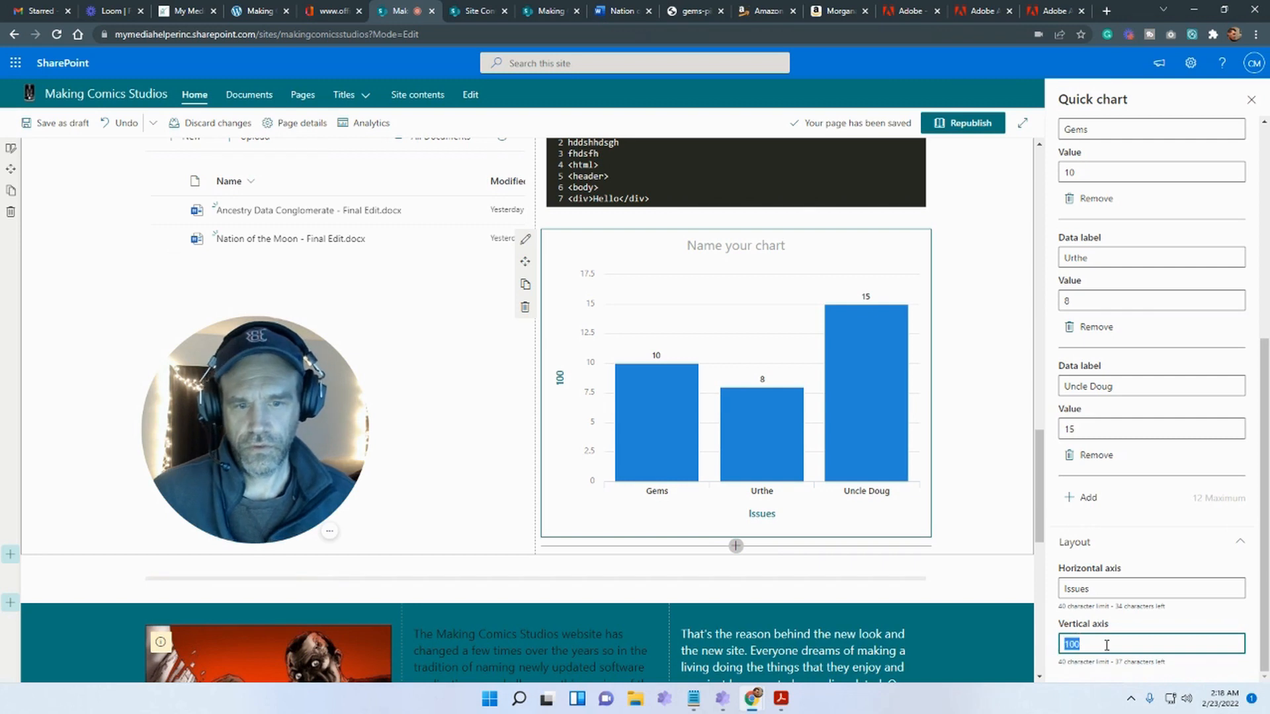
pyautogui.write('Amount Sold')
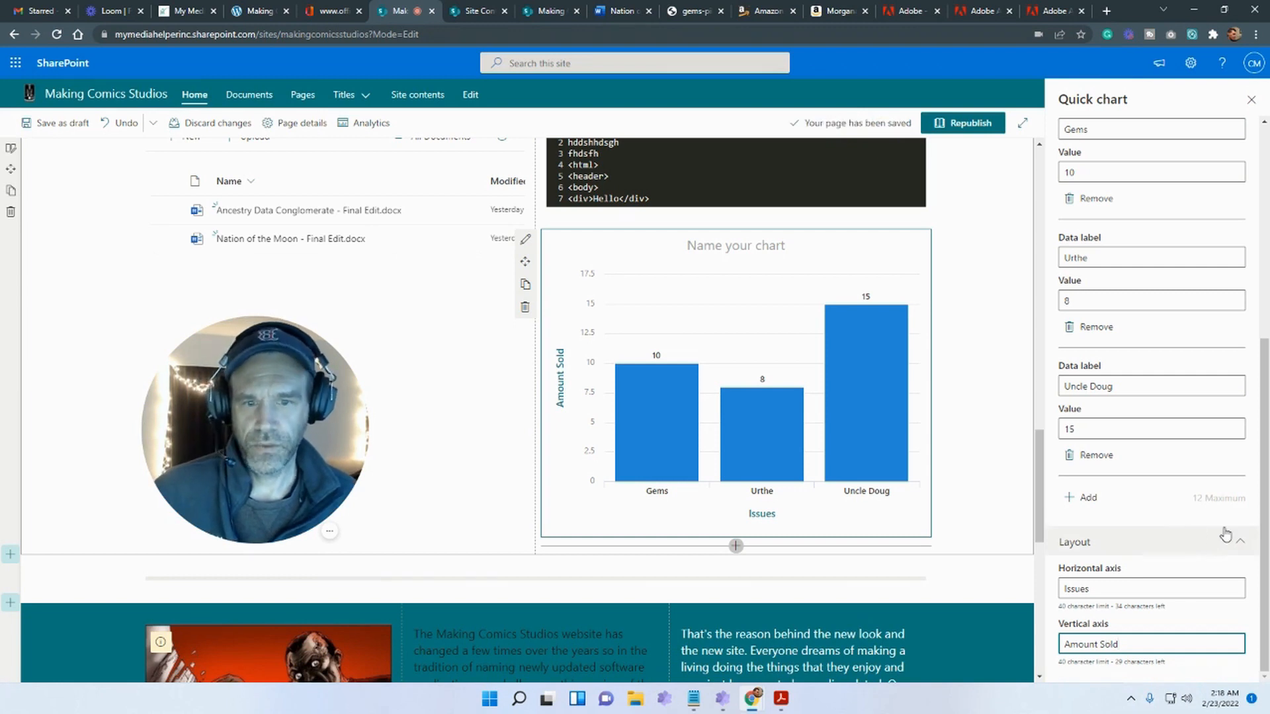
# Title the chart Comics Sold in 2022
pyautogui.scroll(2, 915, 598)
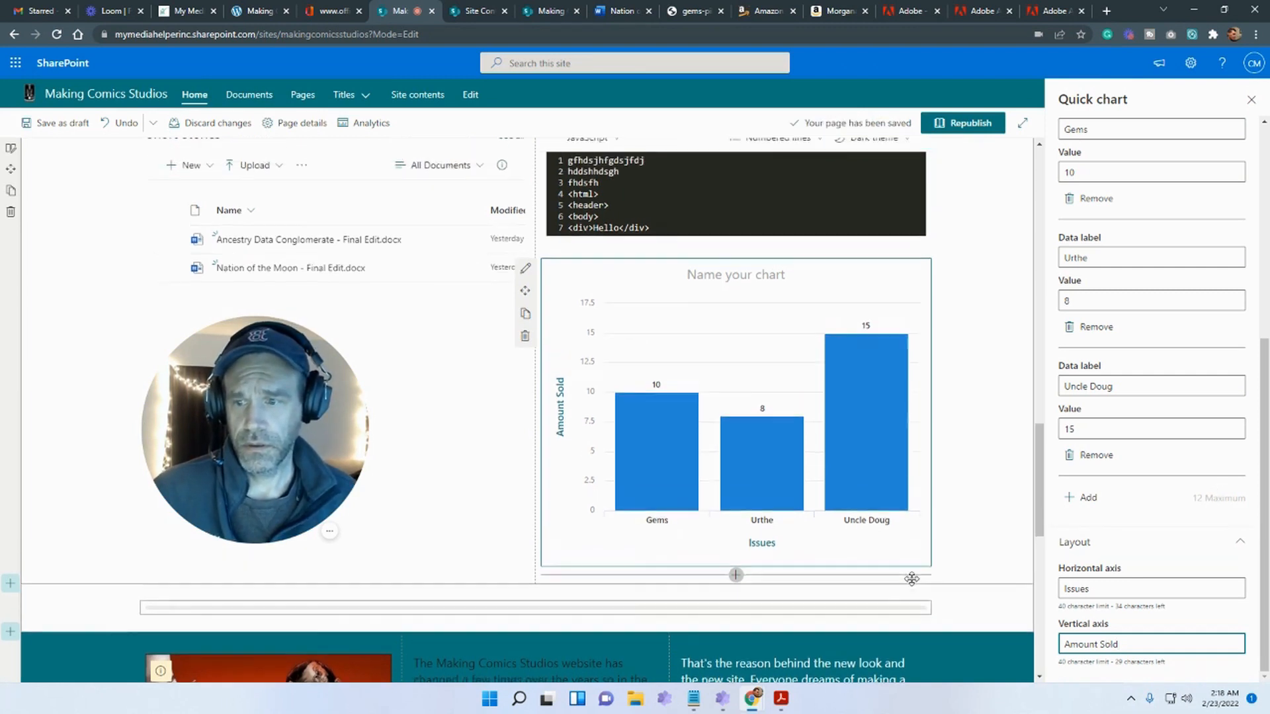
pyautogui.scroll(3, 1101, 423)
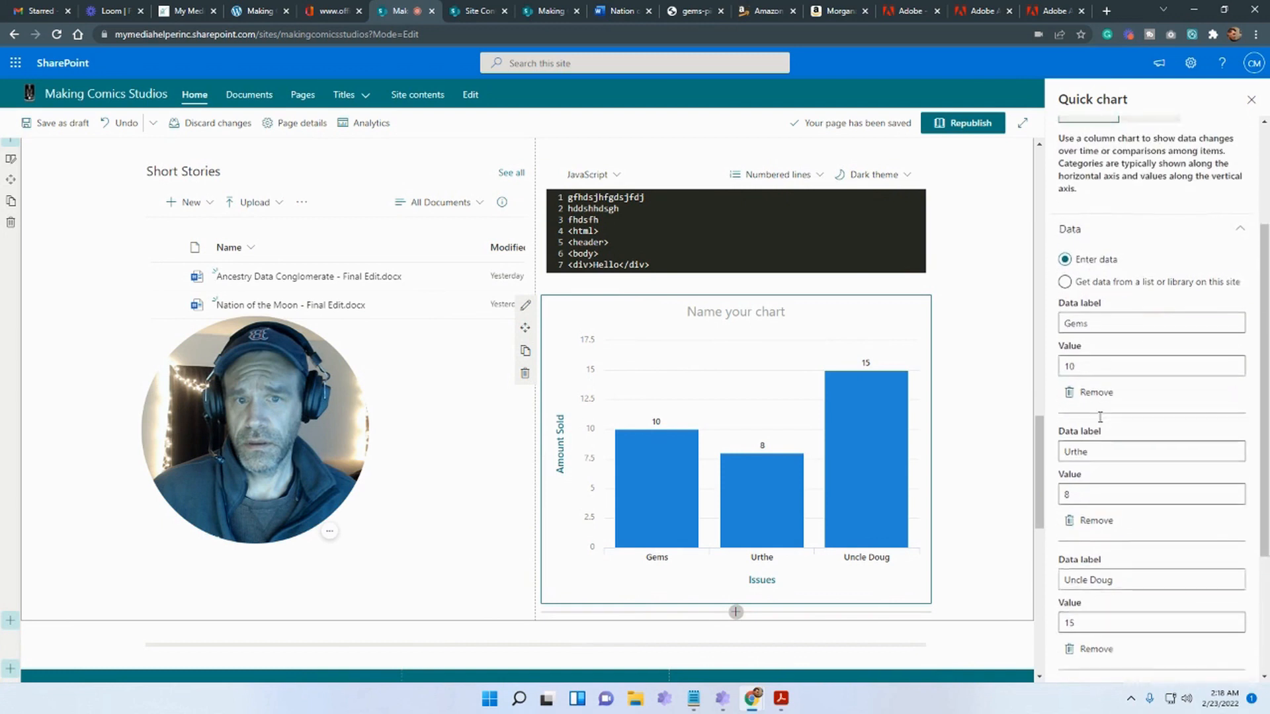
pyautogui.scroll(3, 1101, 423)
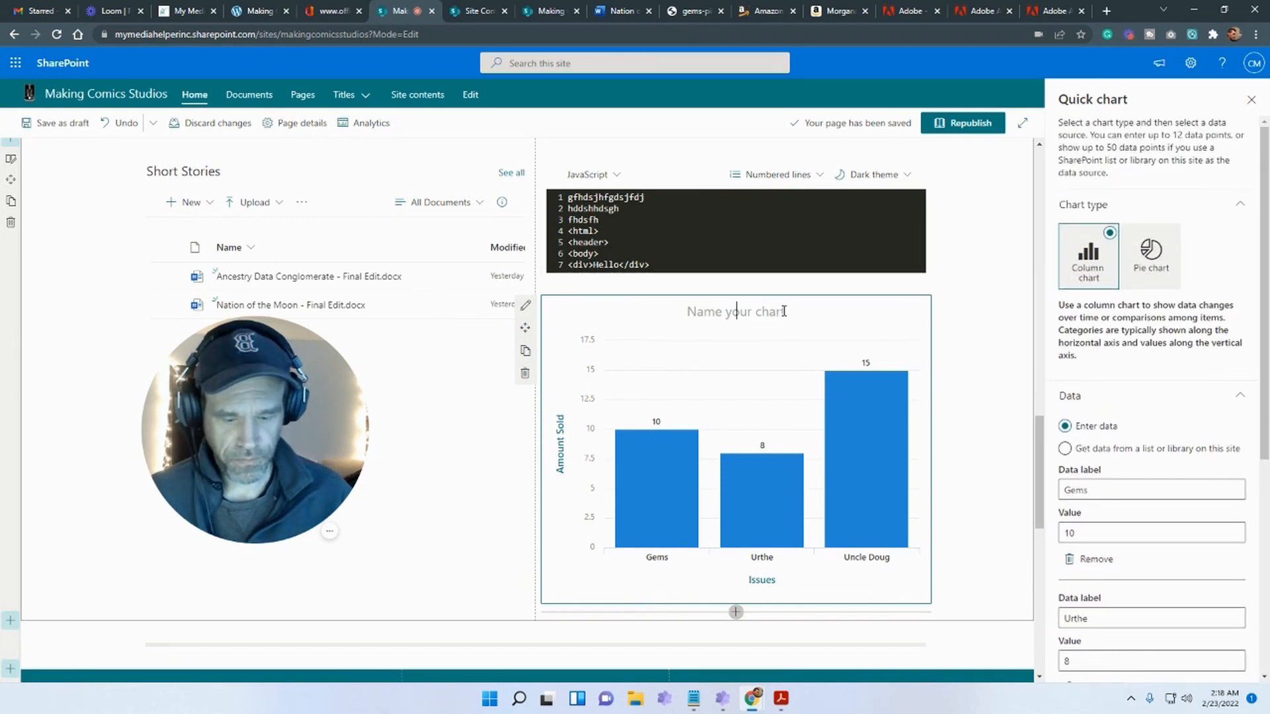
pyautogui.write('comics')
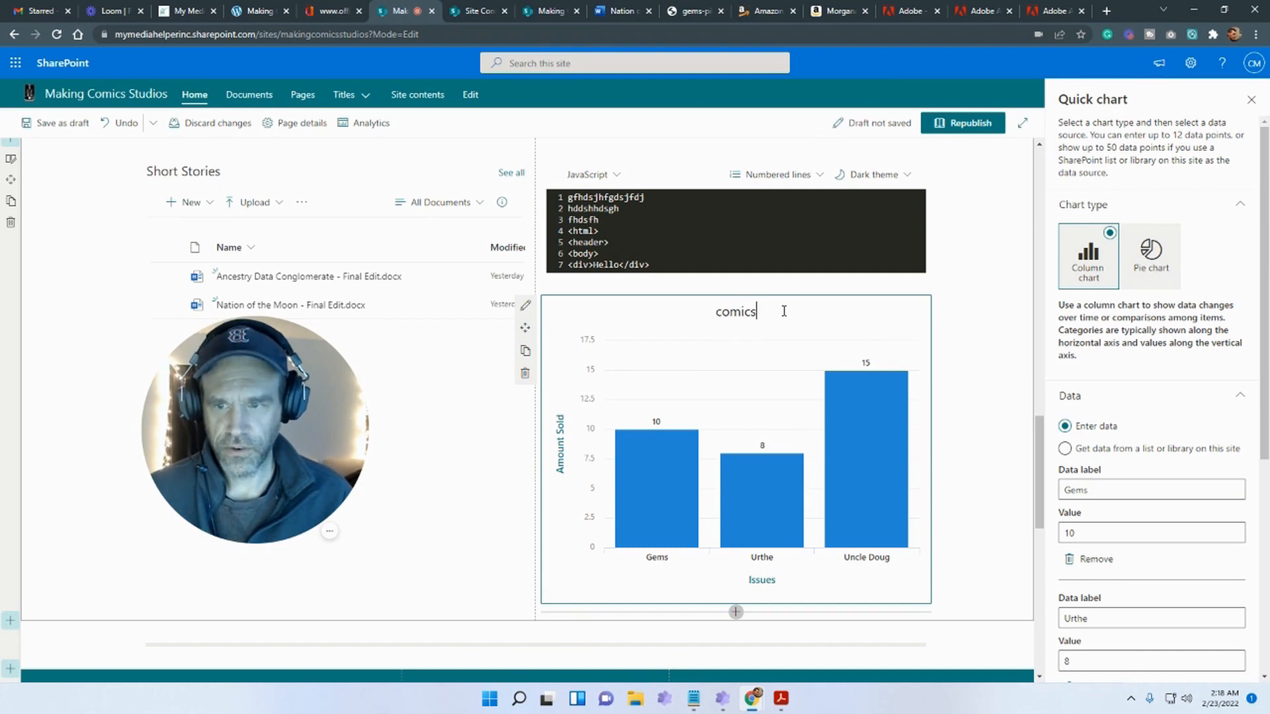
pyautogui.press('BackSpace')
pyautogui.press('BackSpace')
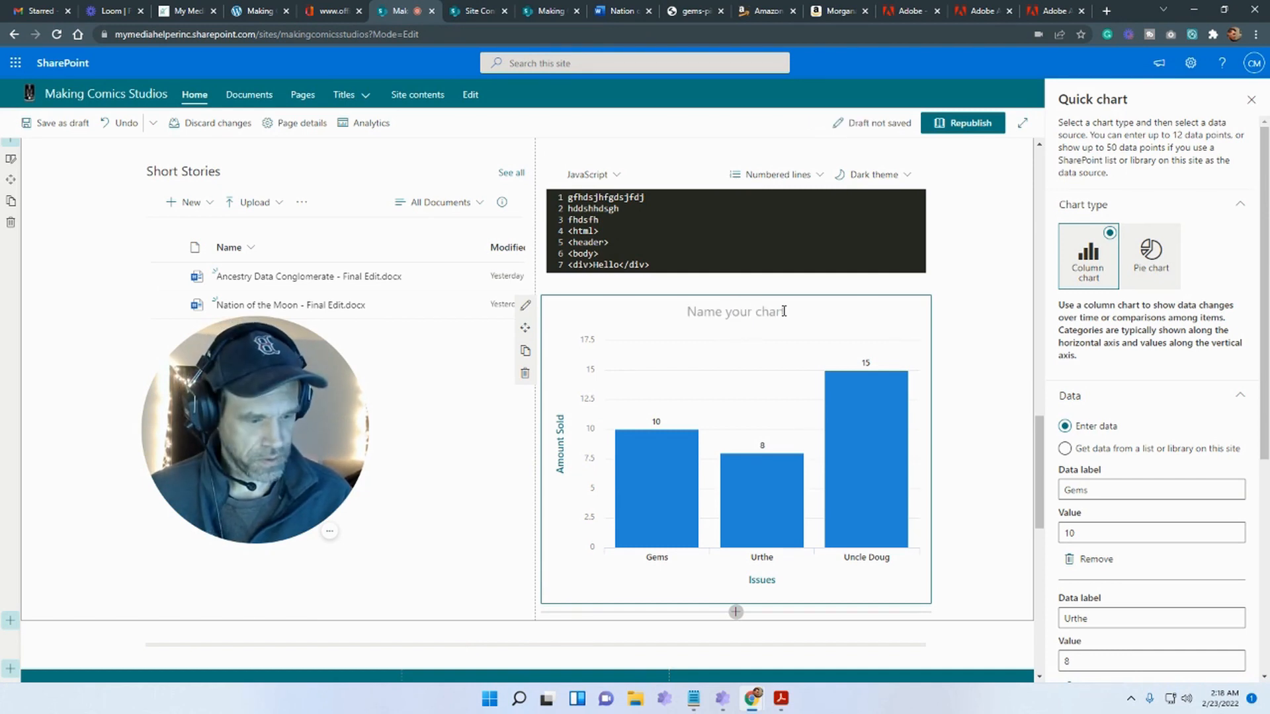
pyautogui.write('Comics ')
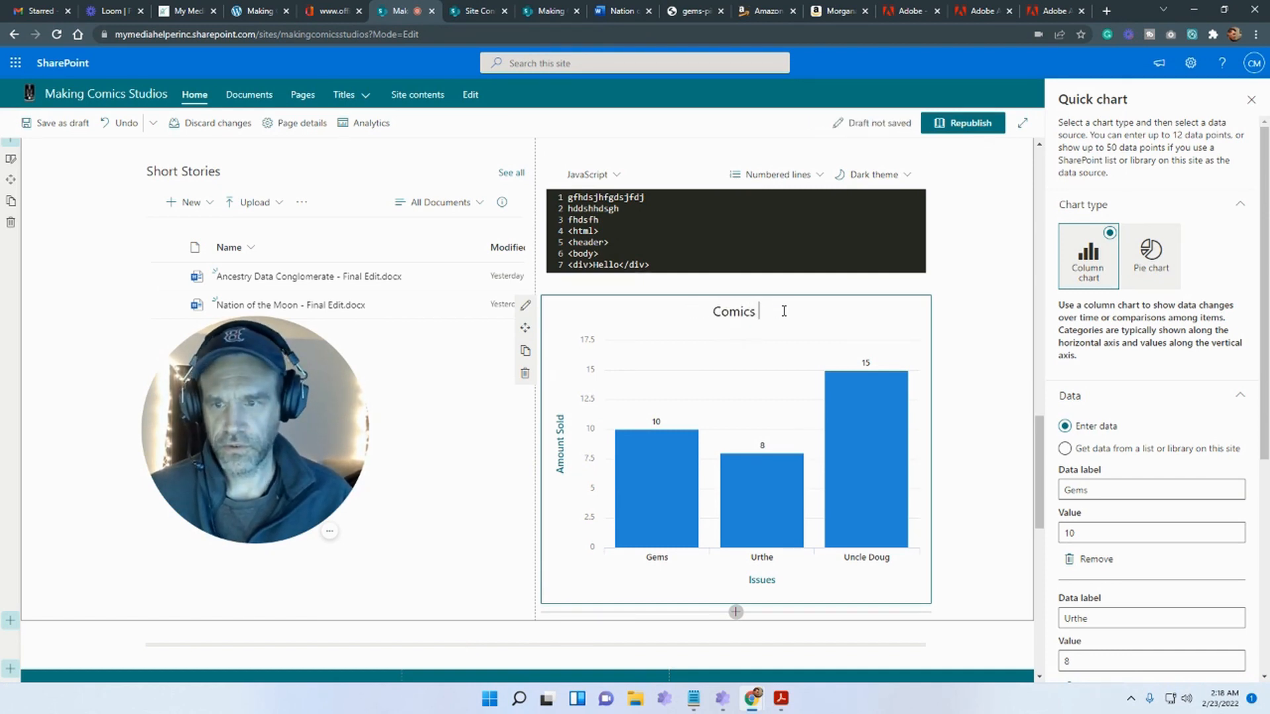
pyautogui.write('Sold in 2022')
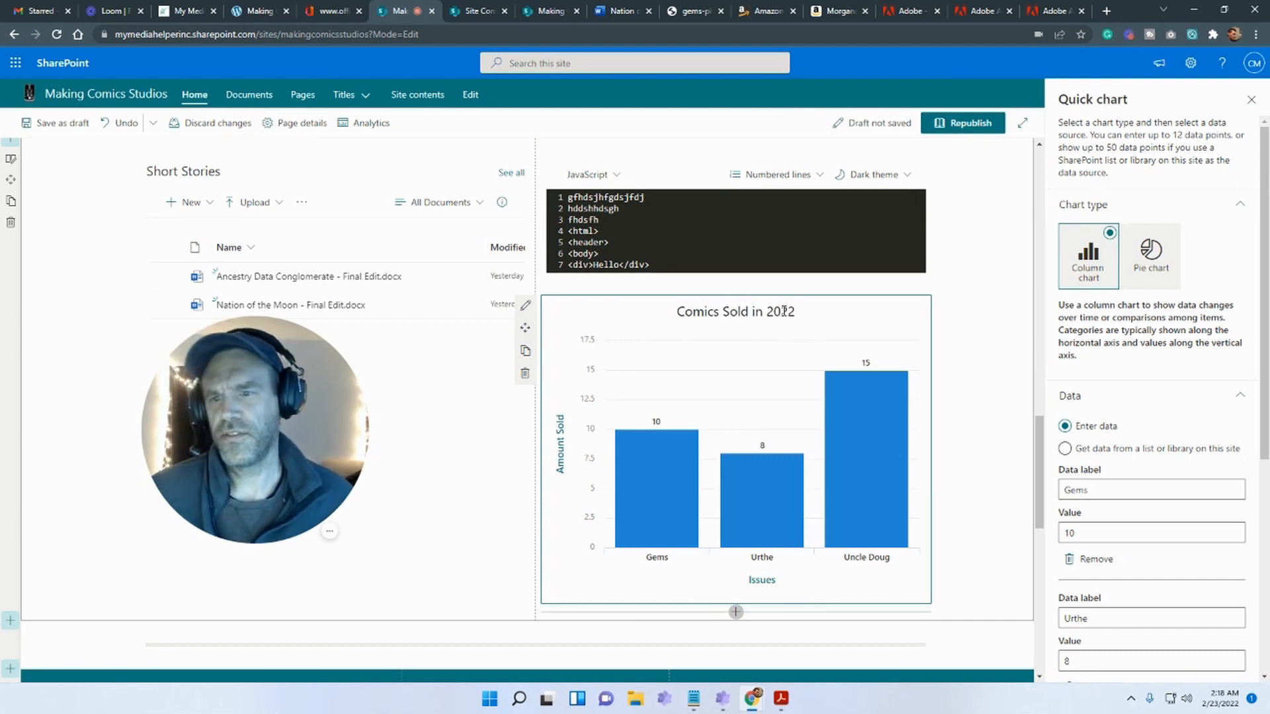
pyautogui.click(982, 329)
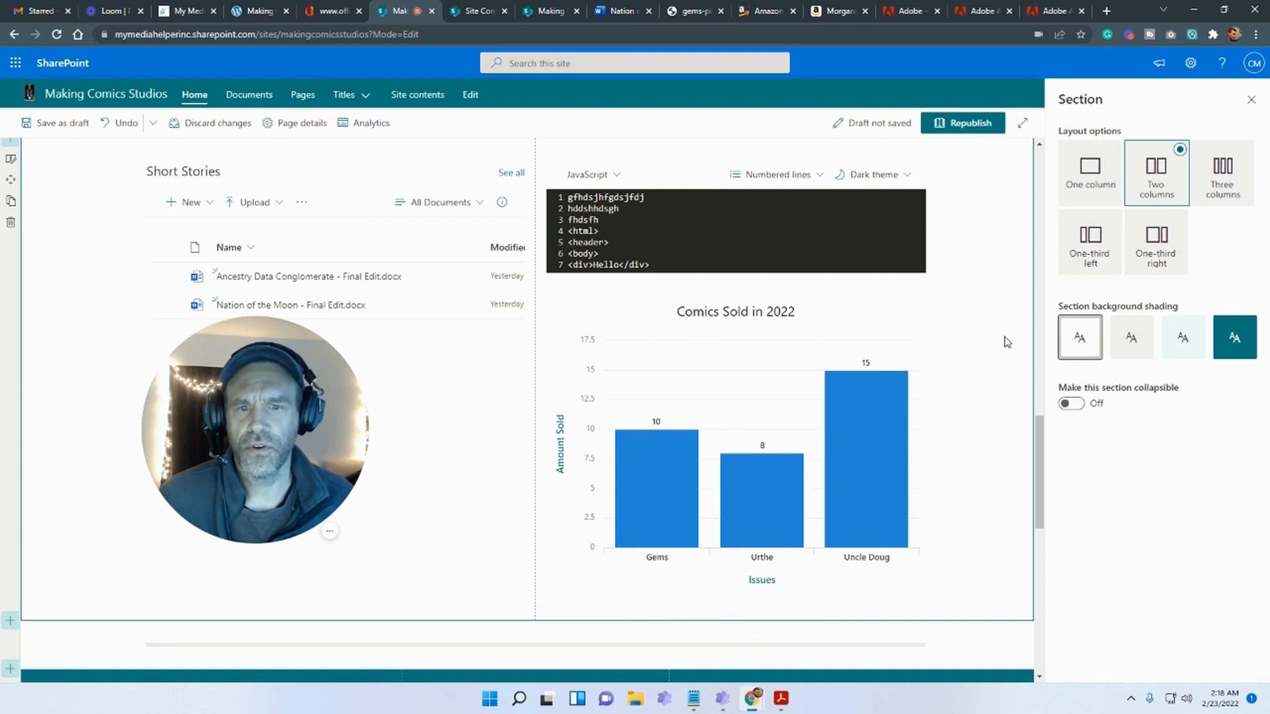
# Switch the Comics Sold in 2022 chart to a pie chart and duplicate its web part
pyautogui.click(591, 322)
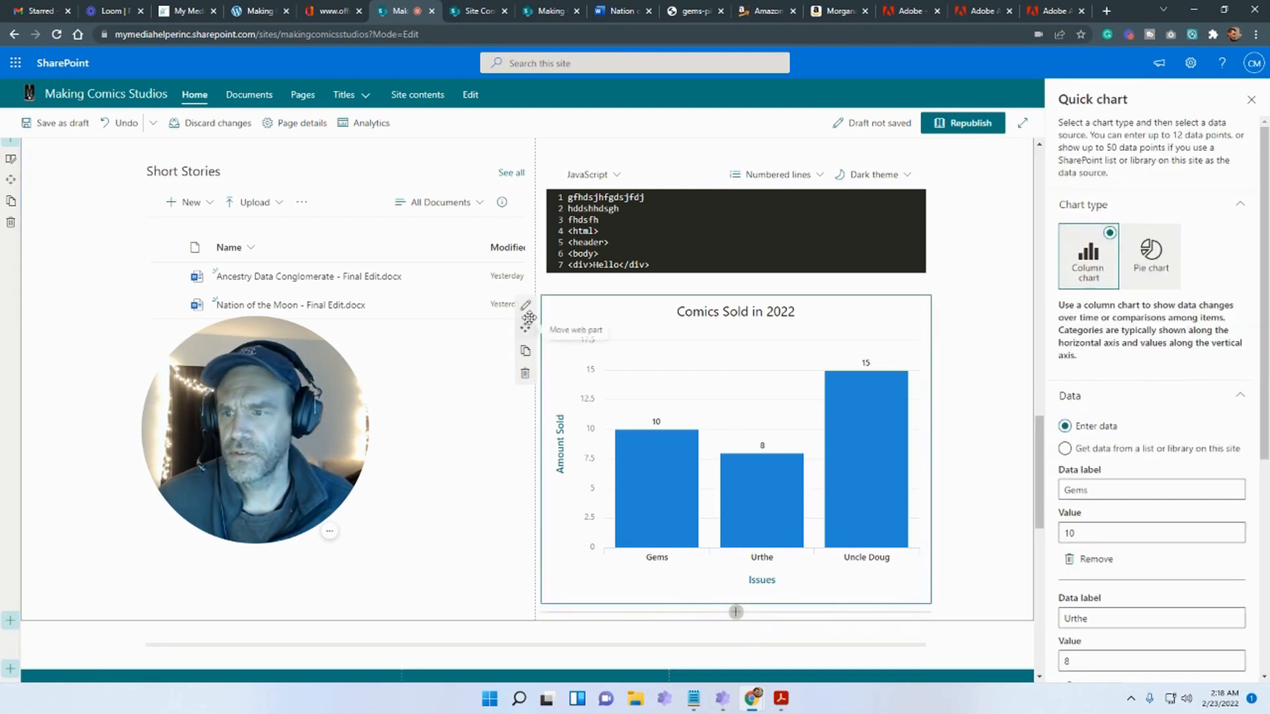
pyautogui.click(1169, 265)
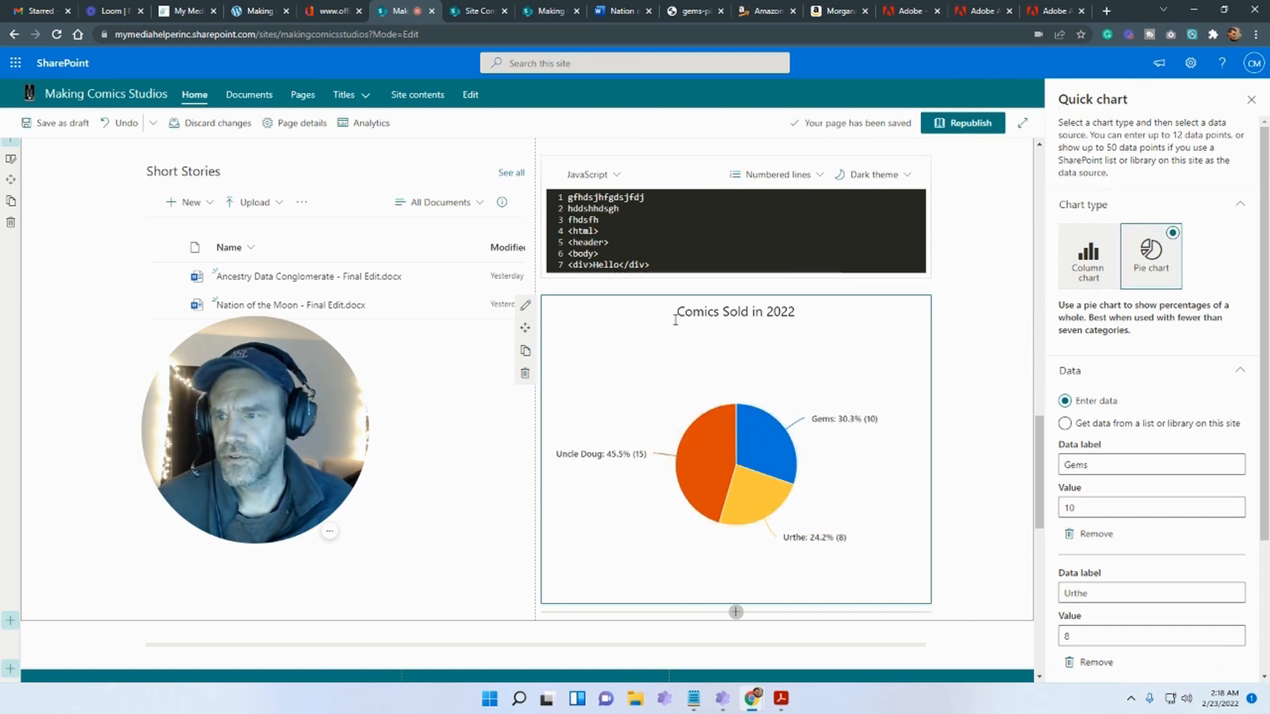
pyautogui.click(525, 352)
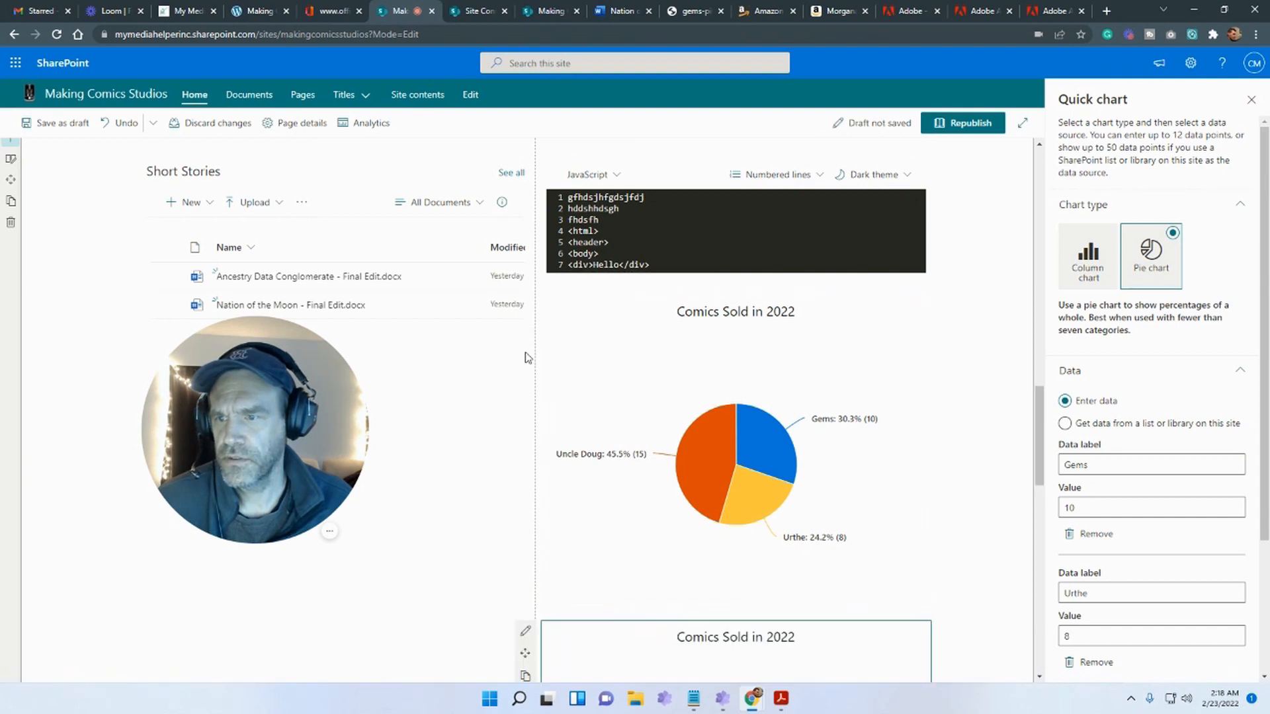
pyautogui.scroll(-3, 531, 364)
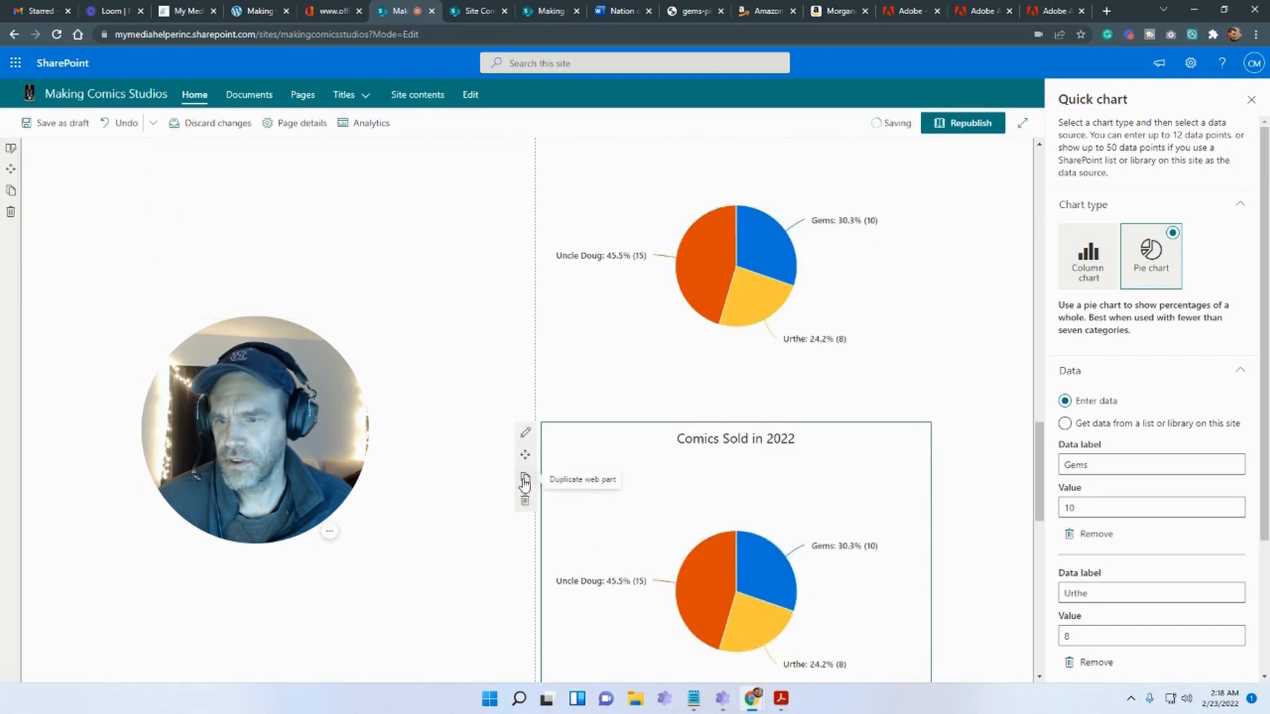
pyautogui.scroll(2, 765, 487)
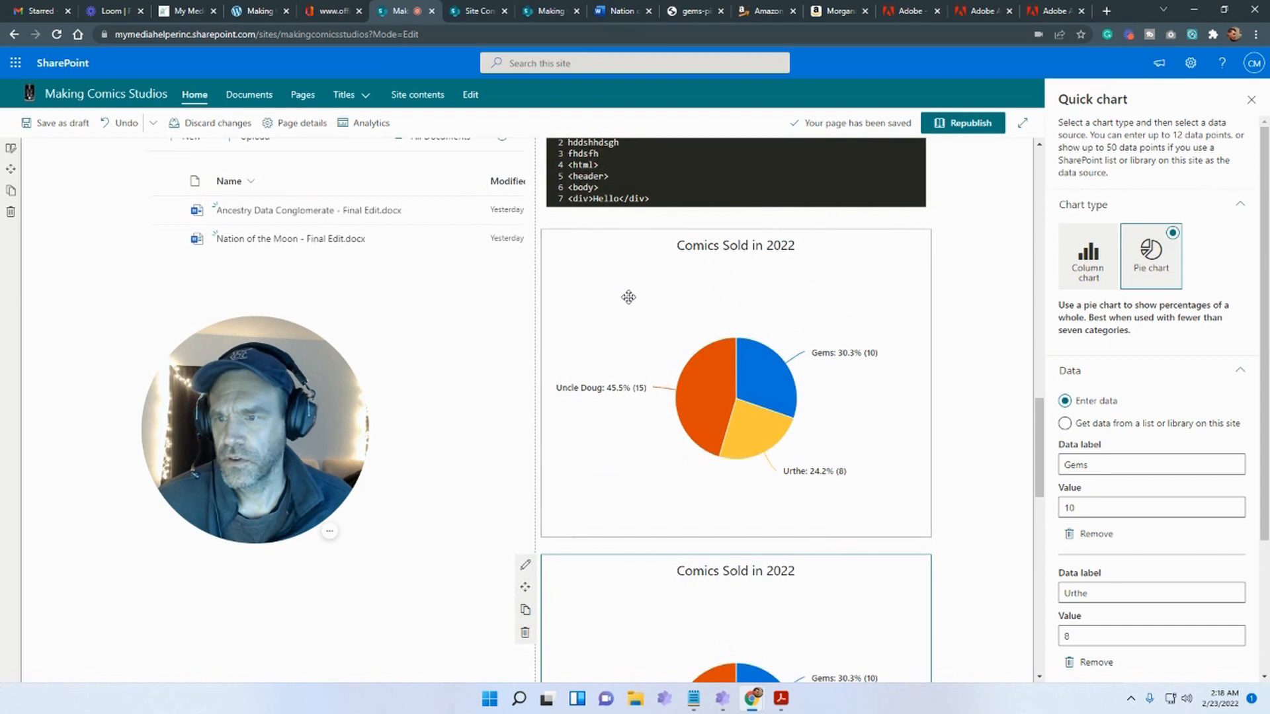
# Change the upper of the two pie charts to a column chart
pyautogui.click(544, 268)
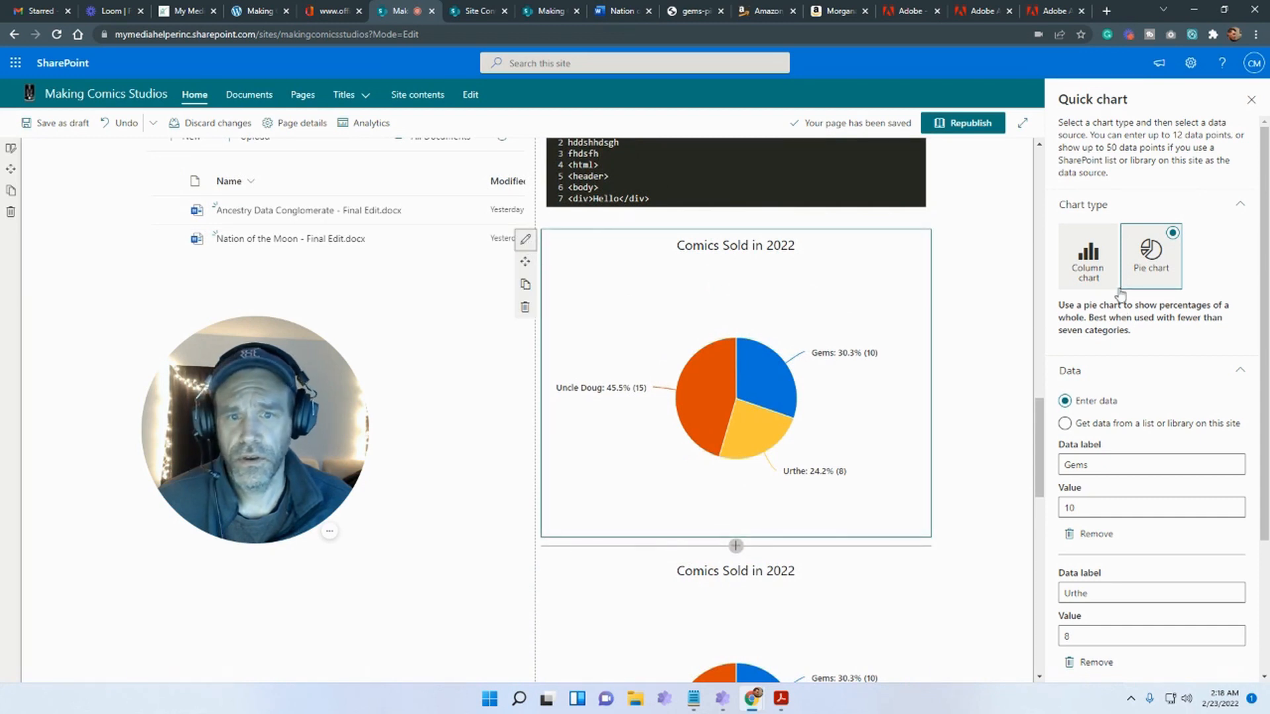
pyautogui.click(1088, 255)
pyautogui.scroll(-3, 972, 430)
pyautogui.scroll(3, 973, 431)
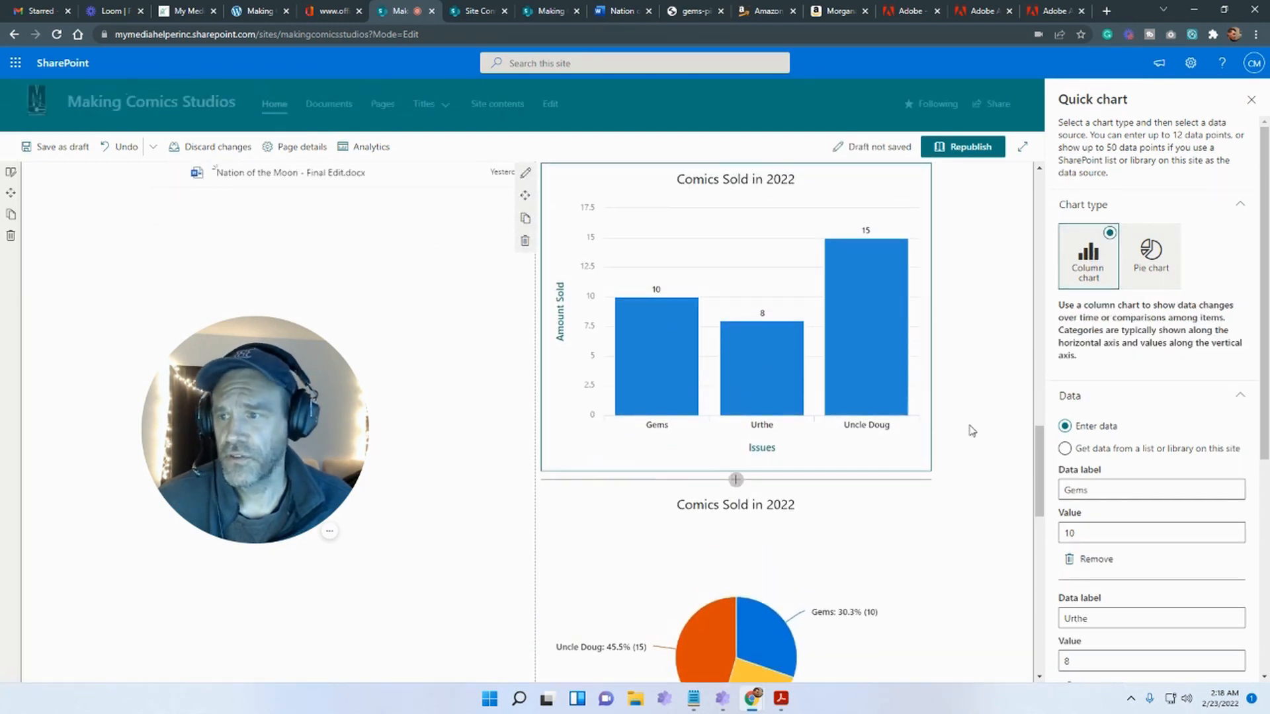
pyautogui.scroll(-1, 972, 431)
pyautogui.scroll(-3, 824, 598)
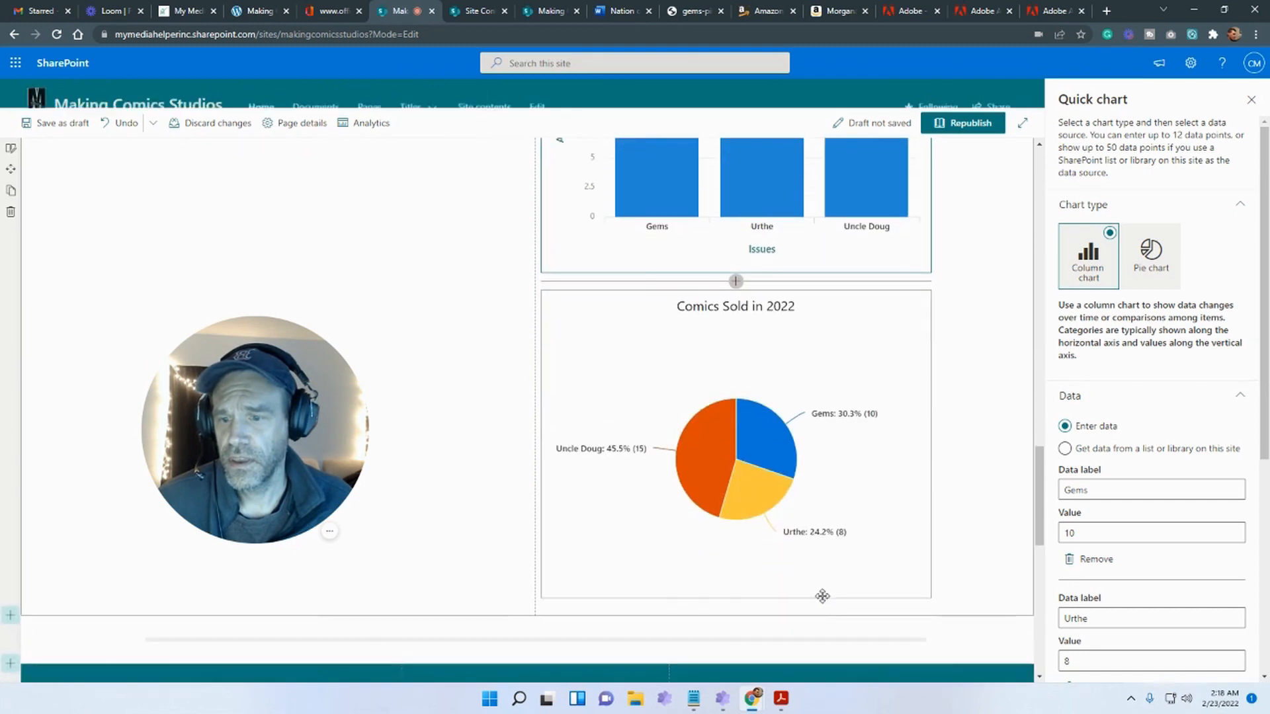
pyautogui.scroll(5, 779, 428)
# Delete the Short Stories document library web part from the left column of the section
pyautogui.click(417, 384)
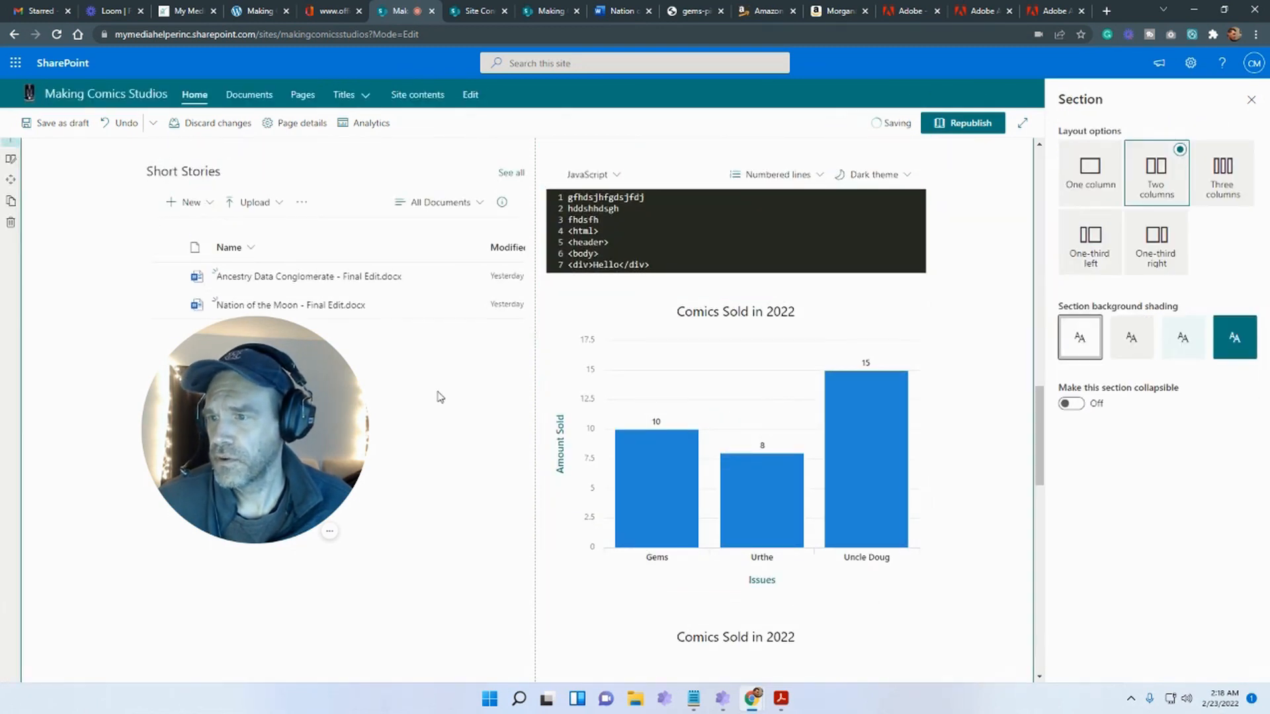
pyautogui.click(167, 222)
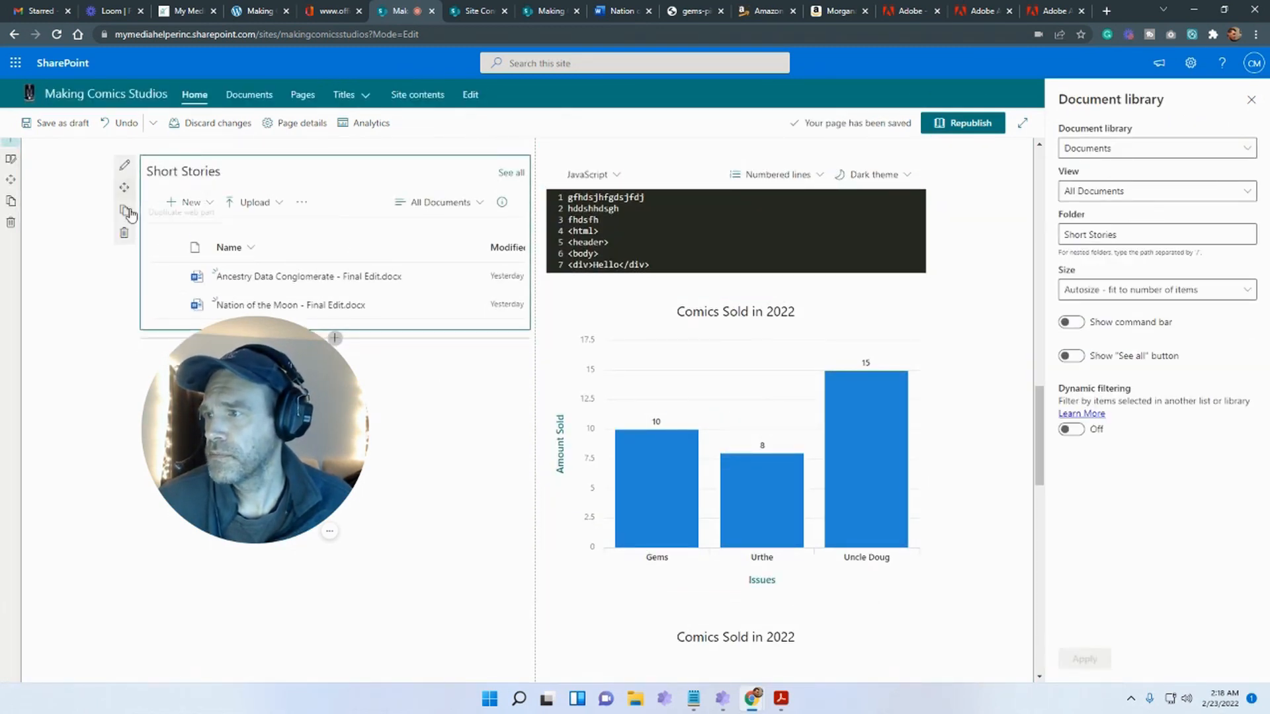
pyautogui.click(124, 232)
# Move the Comics Sold in 2022 pie chart into the section's empty left column
pyautogui.scroll(-2, 740, 486)
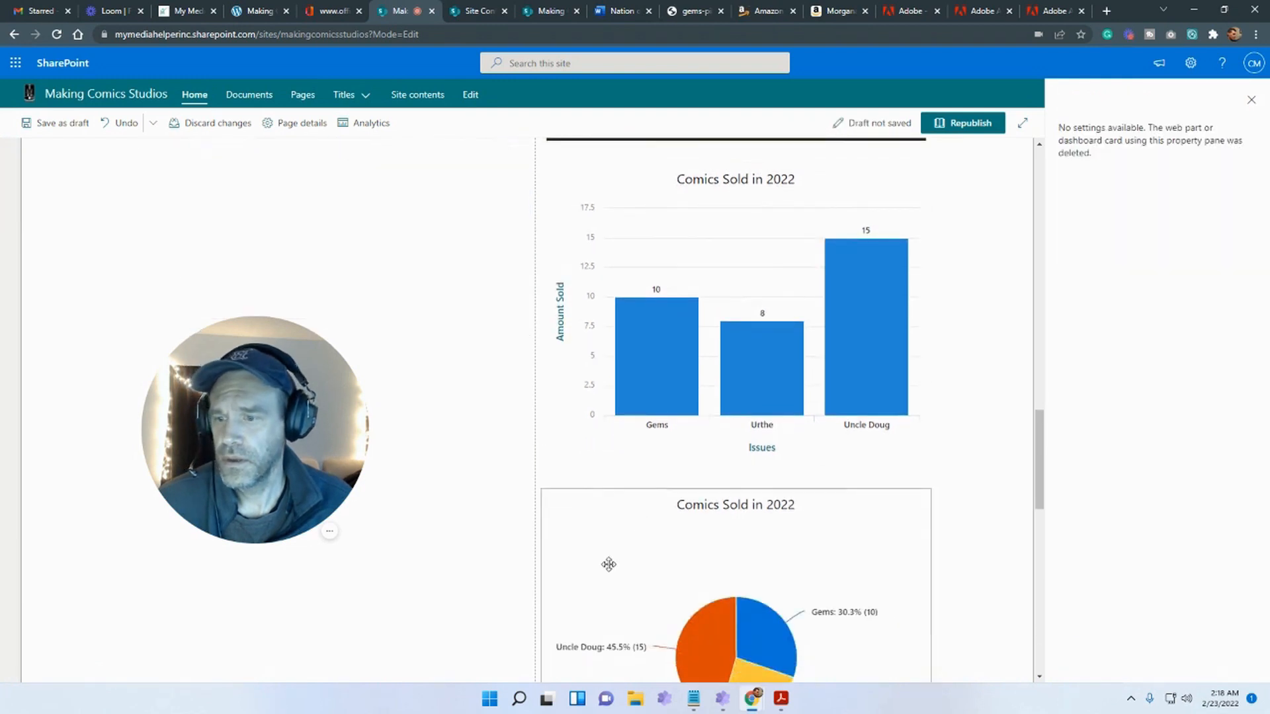
pyautogui.click(607, 564)
pyautogui.moveTo(527, 470); pyautogui.dragTo(292, 243)
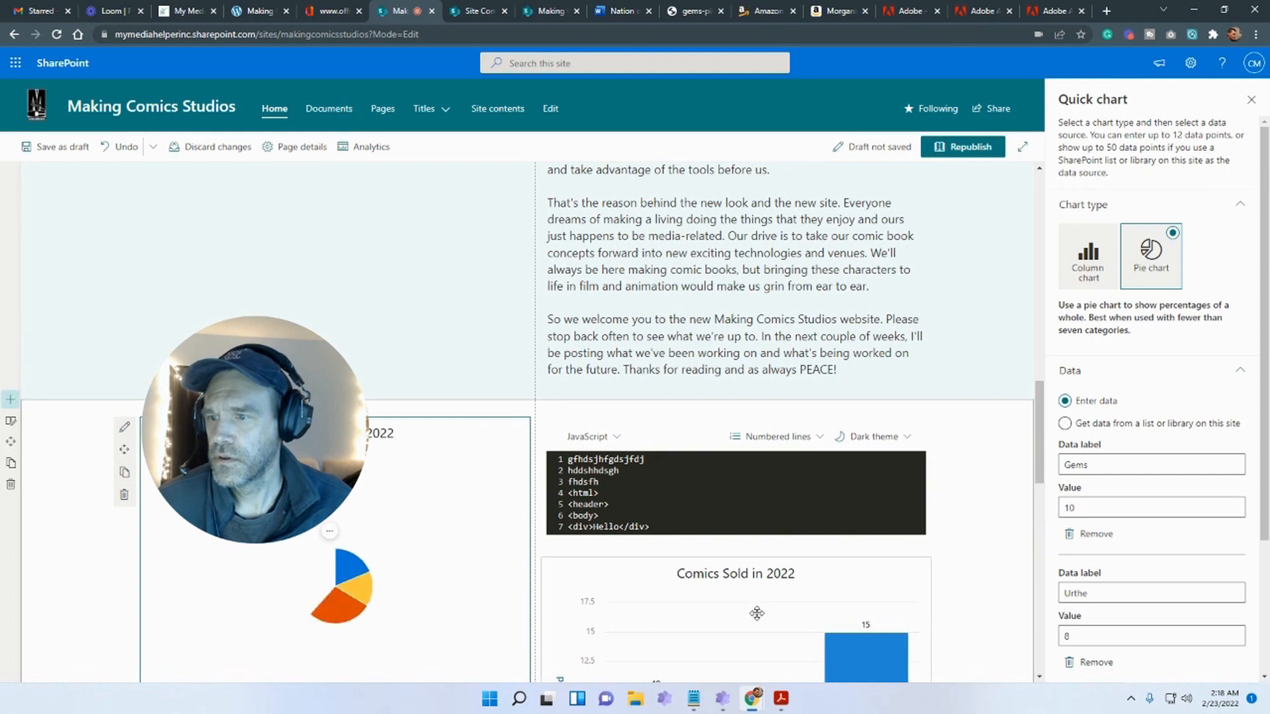
pyautogui.scroll(-4, 317, 377)
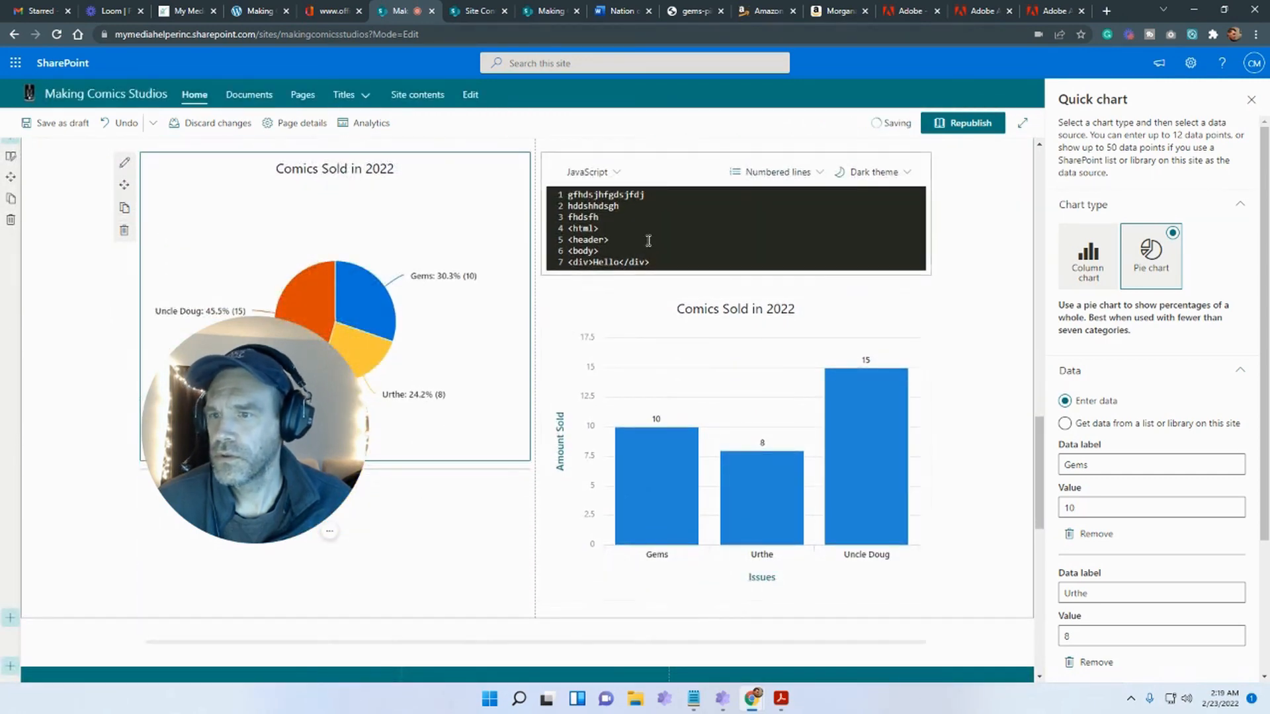
# Delete the code snippet web part above the column chart and save the page as a draft
pyautogui.click(555, 219)
pyautogui.click(523, 228)
pyautogui.scroll(2, 565, 424)
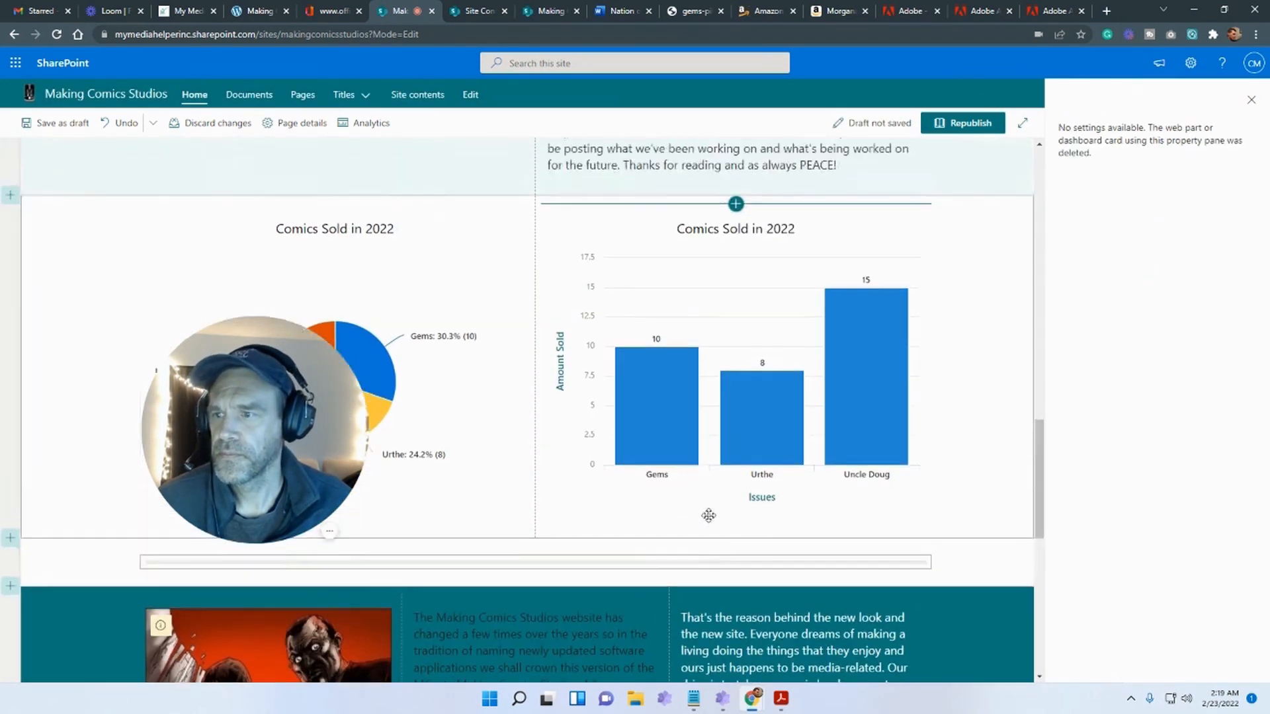
pyautogui.click(62, 123)
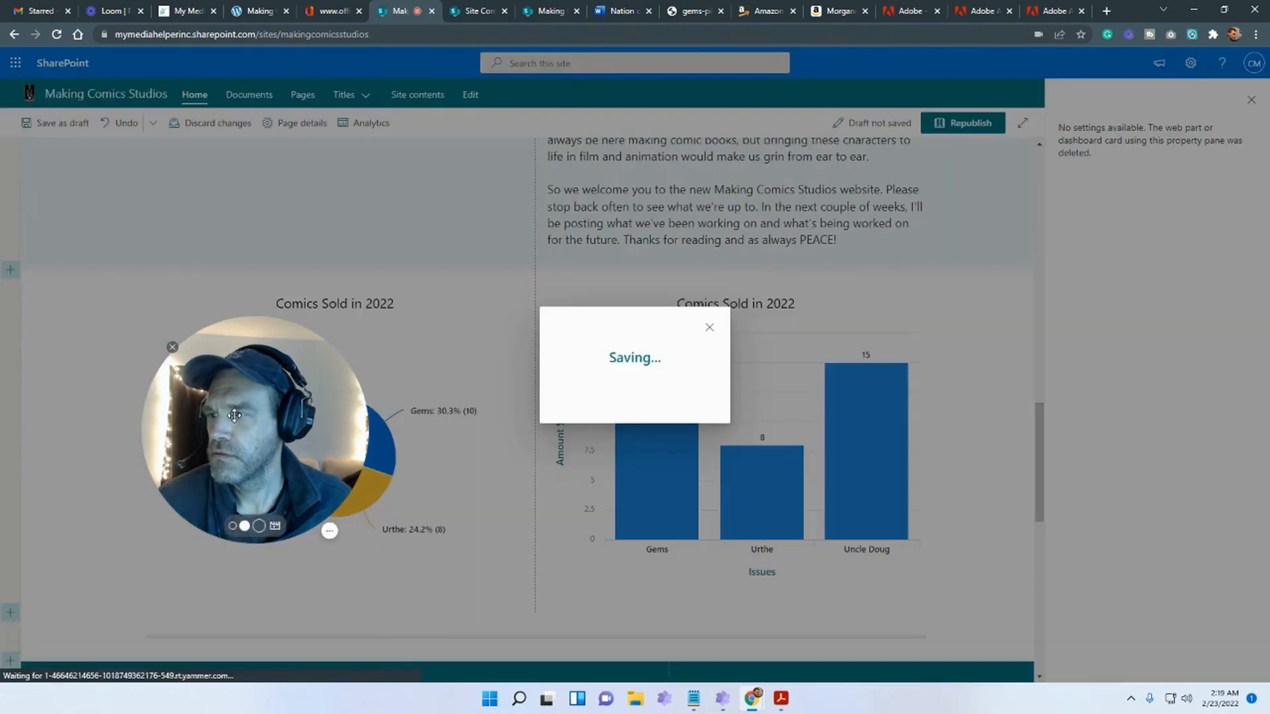
pyautogui.moveTo(234, 410); pyautogui.dragTo(143, 224)
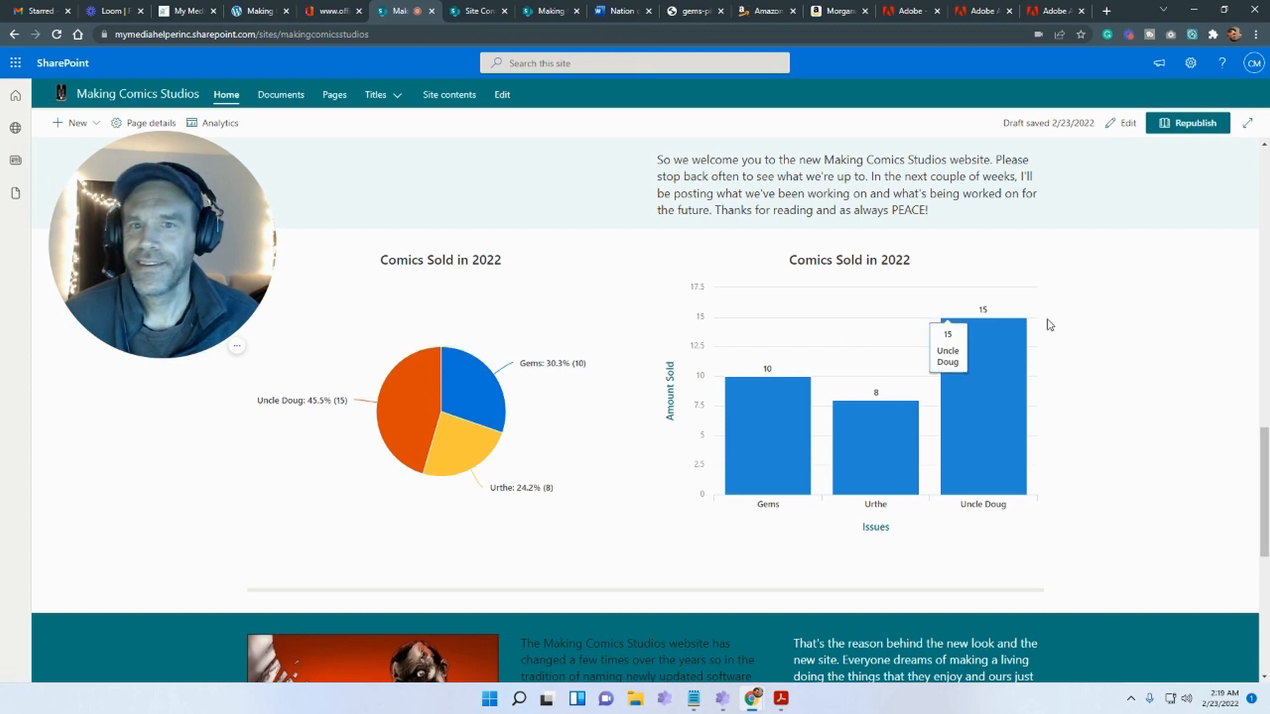
# Edit the home page, add a People web part below the column chart, and enter the site owner by last name
pyautogui.click(1124, 123)
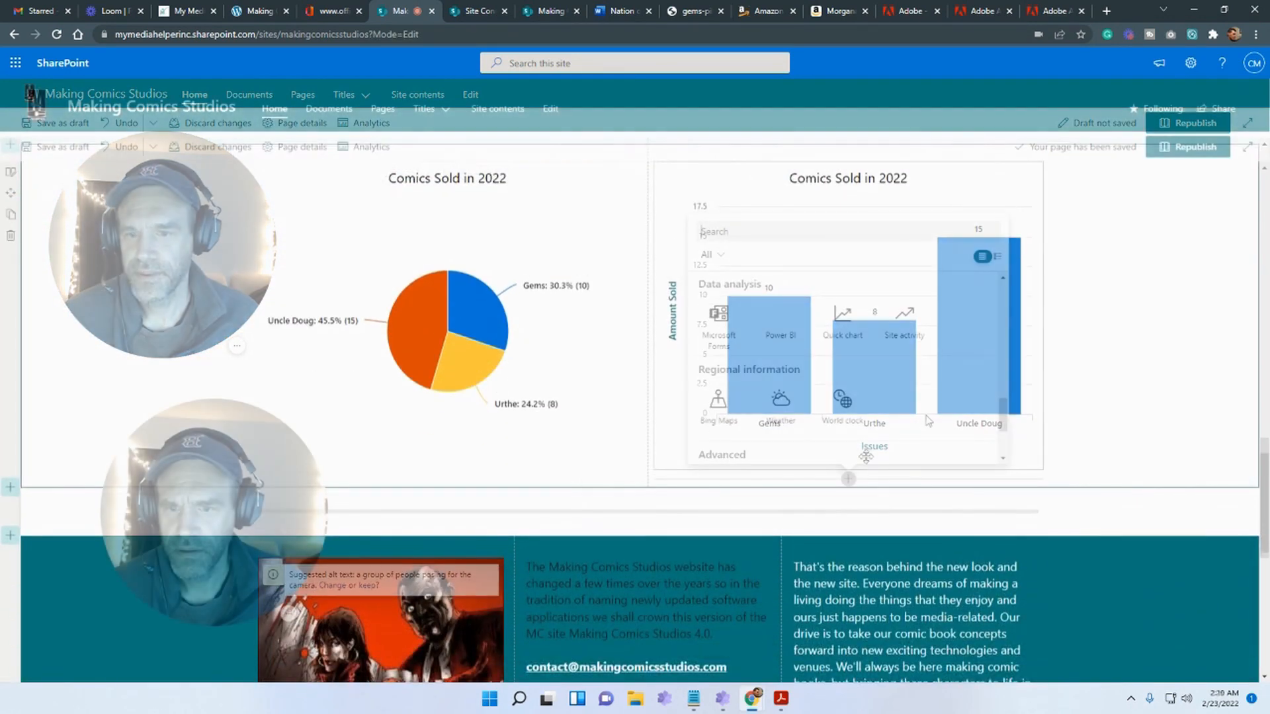
pyautogui.scroll(2, 923, 419)
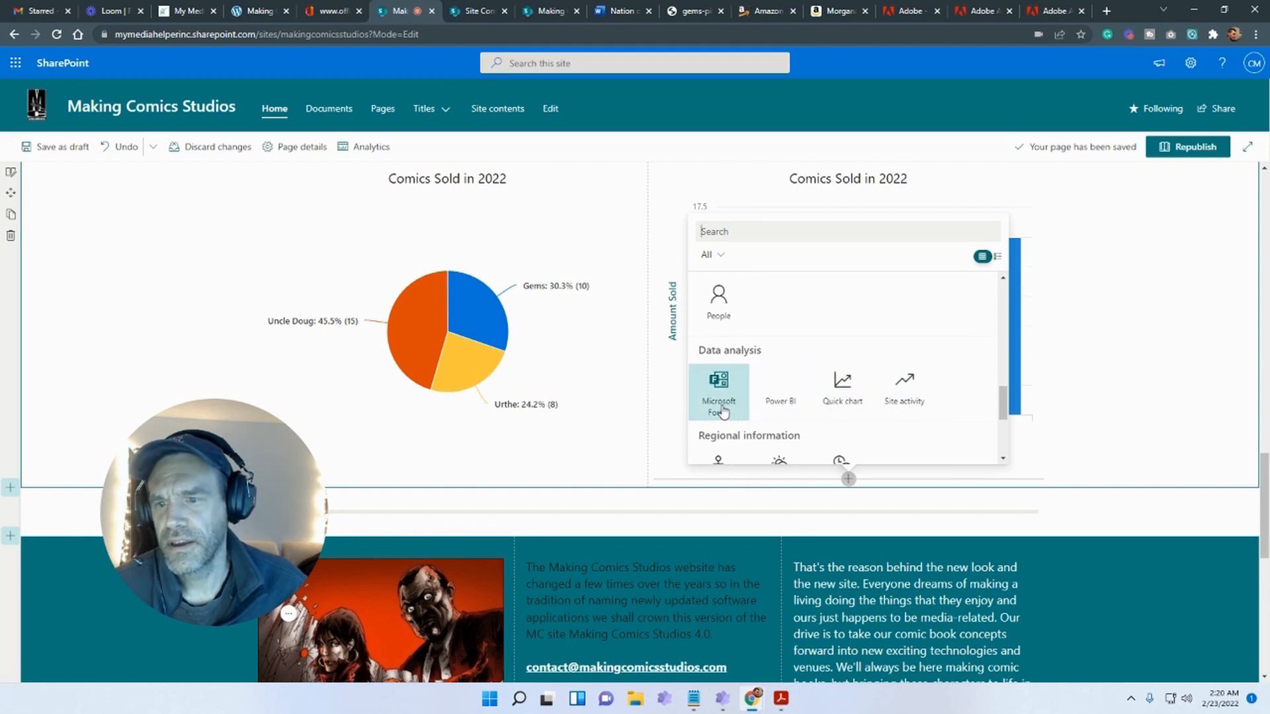
pyautogui.scroll(1, 724, 411)
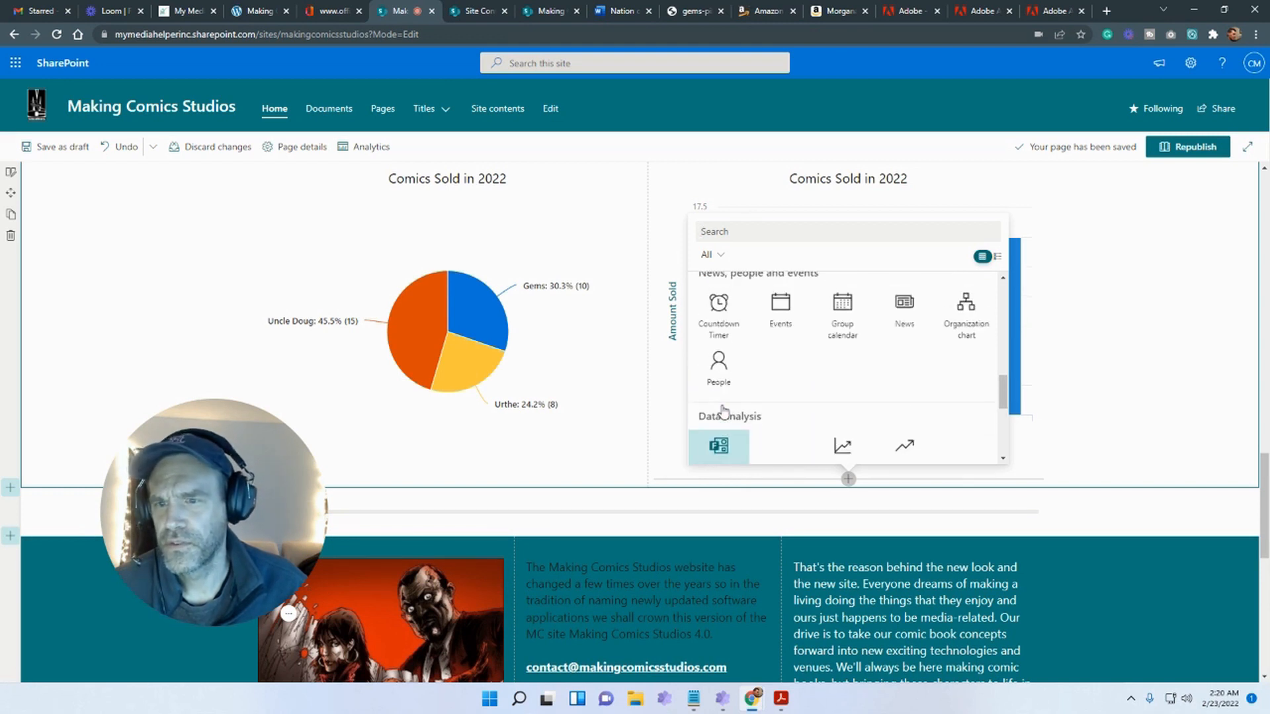
pyautogui.click(717, 370)
pyautogui.scroll(1, 733, 423)
pyautogui.click(751, 620)
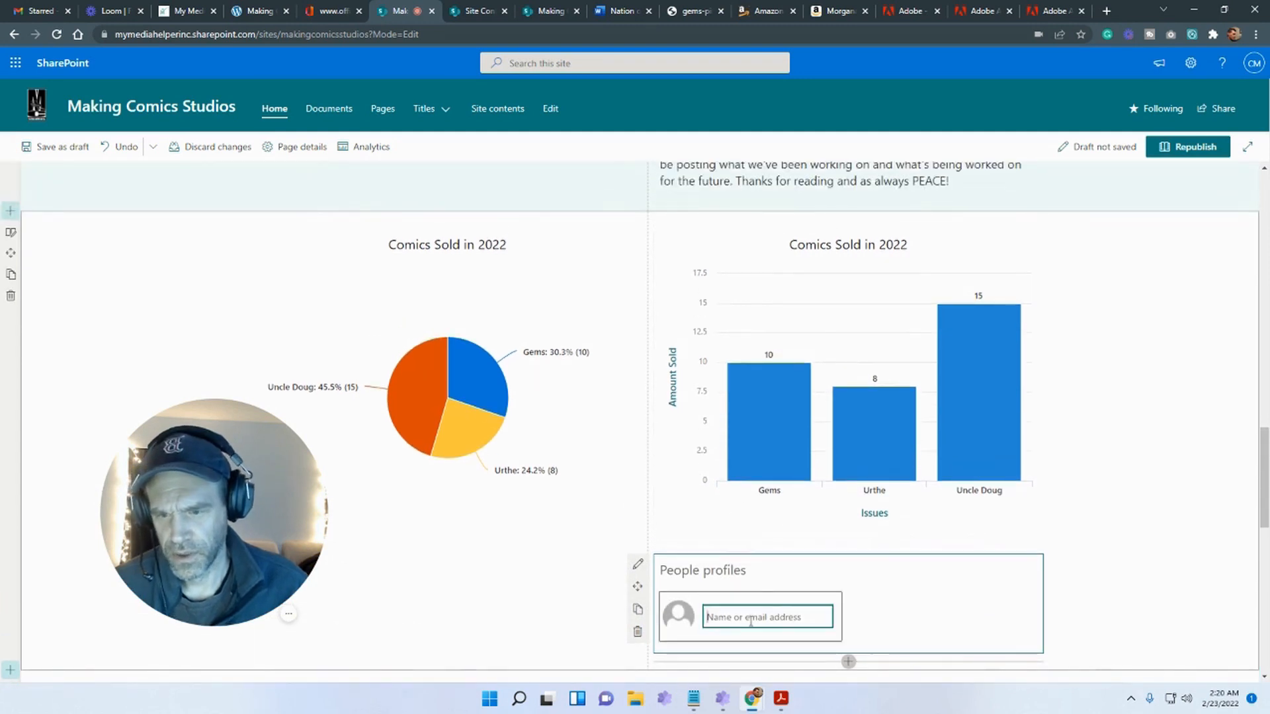
pyautogui.write('Moshier')
pyautogui.click(760, 557)
# Try to add a second person by last name, and retitle the People web part Site Owners
pyautogui.scroll(-2, 908, 515)
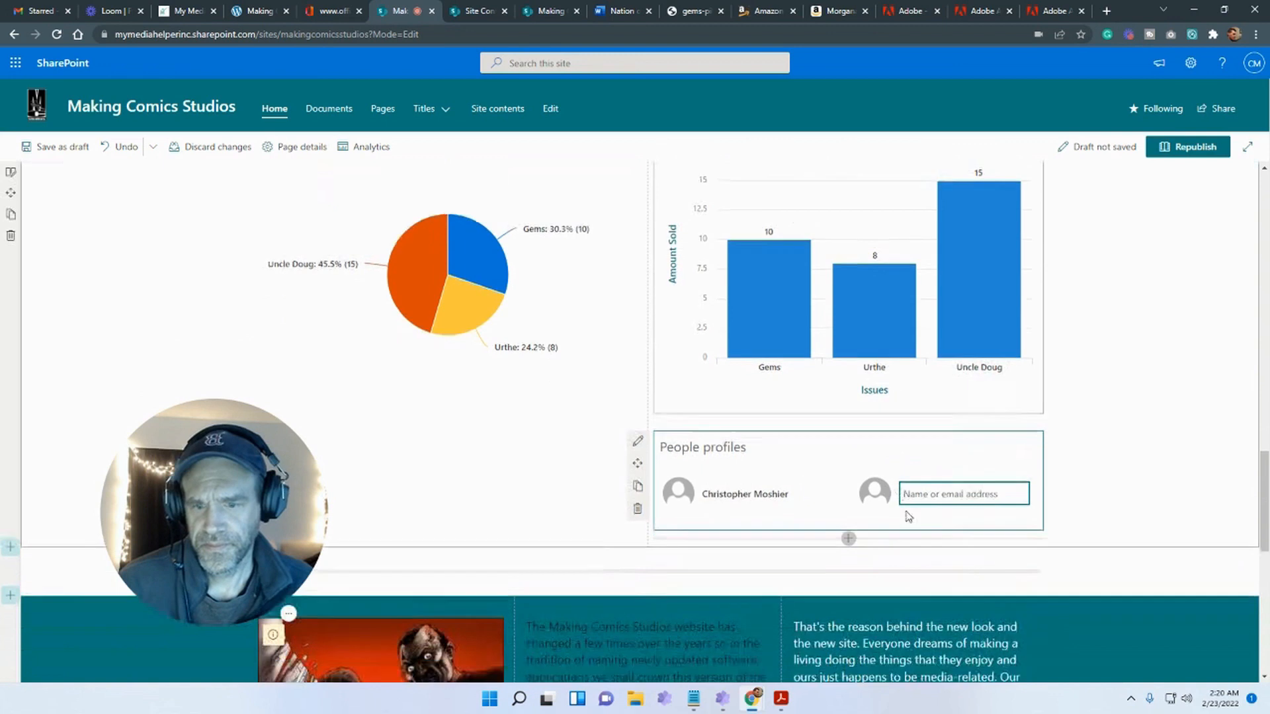
pyautogui.write('Moshier')
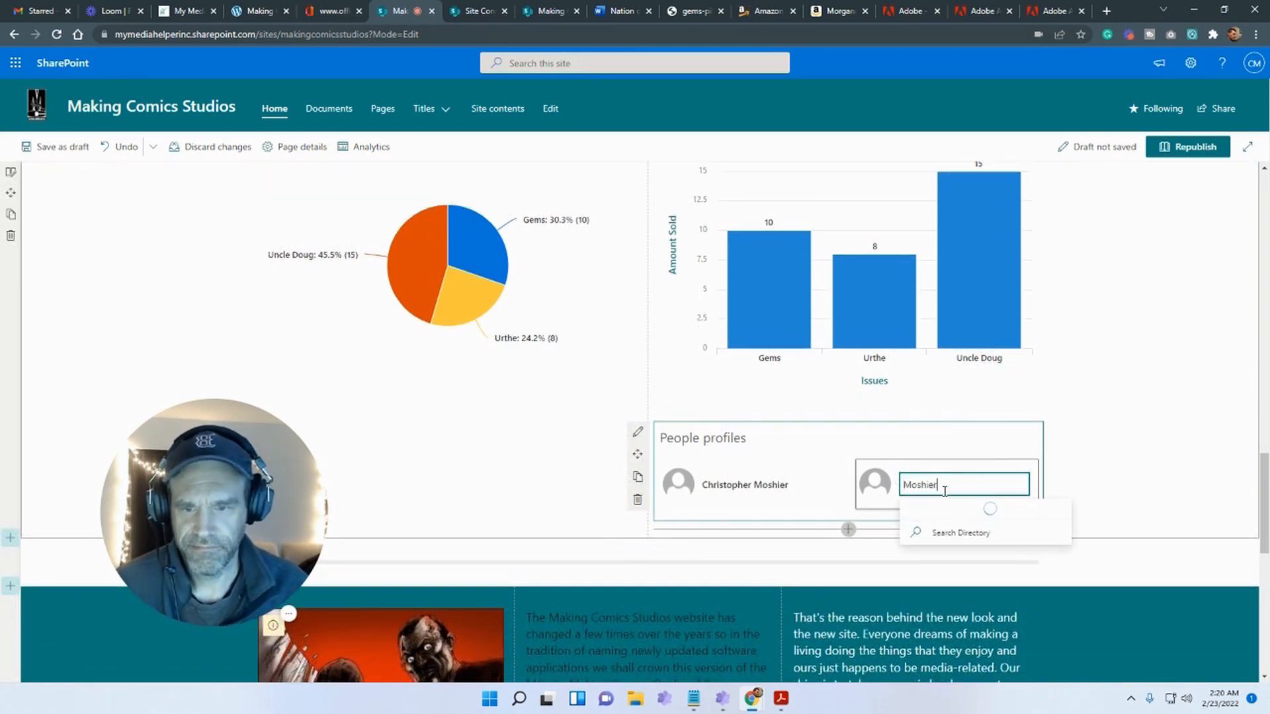
pyautogui.click(765, 444)
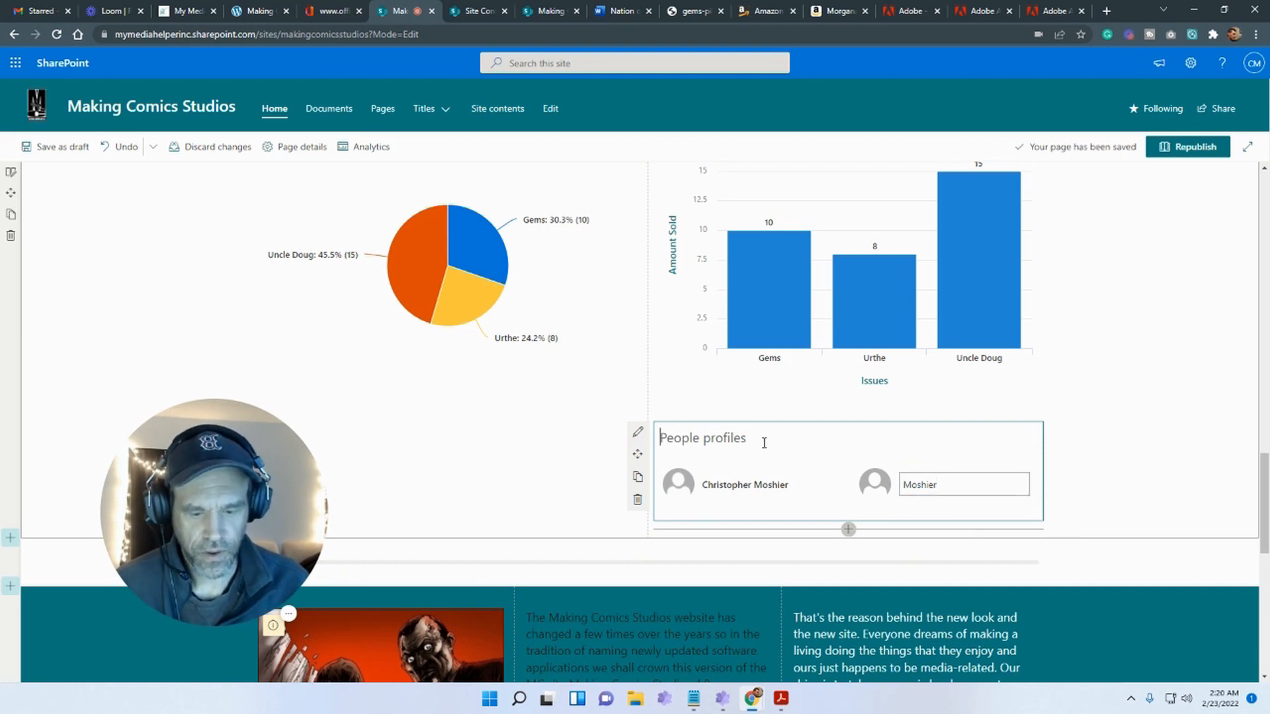
pyautogui.write('Site Owners')
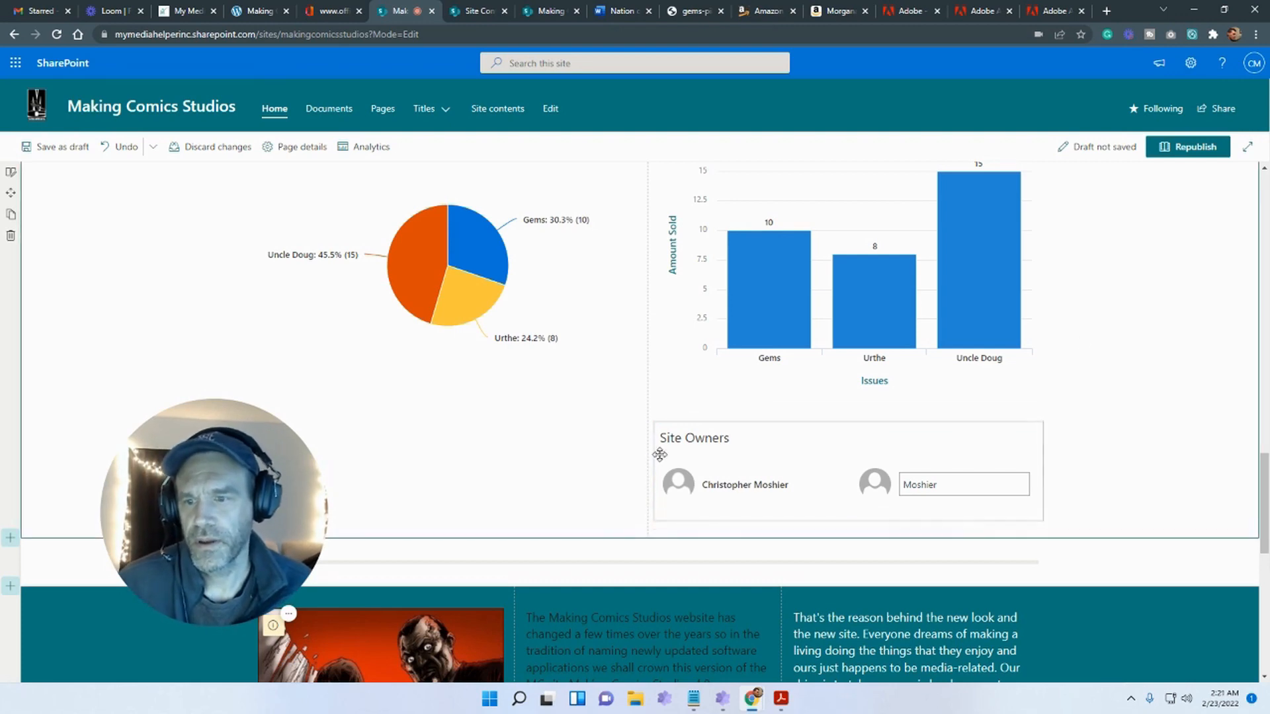
# Move the Site Owners web part below the pie chart and save the page as a draft
pyautogui.moveTo(414, 428); pyautogui.dragTo(397, 430)
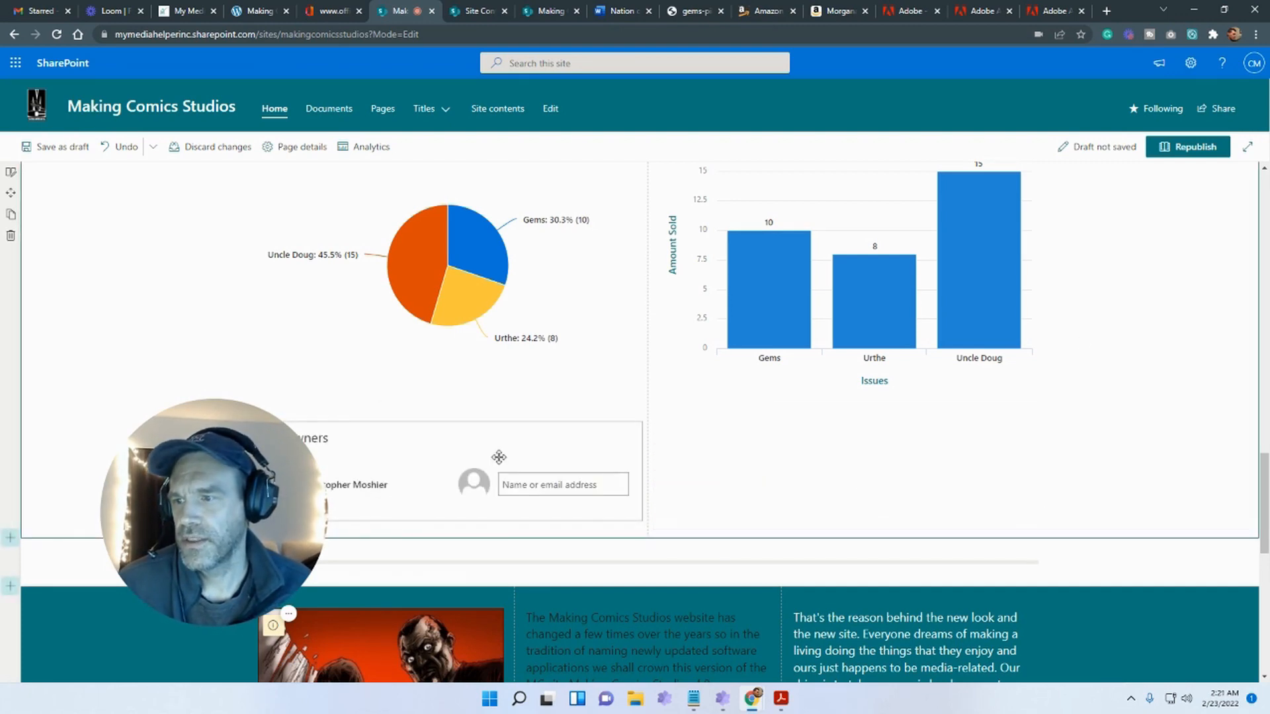
pyautogui.scroll(-4, 397, 397)
pyautogui.scroll(2, 582, 410)
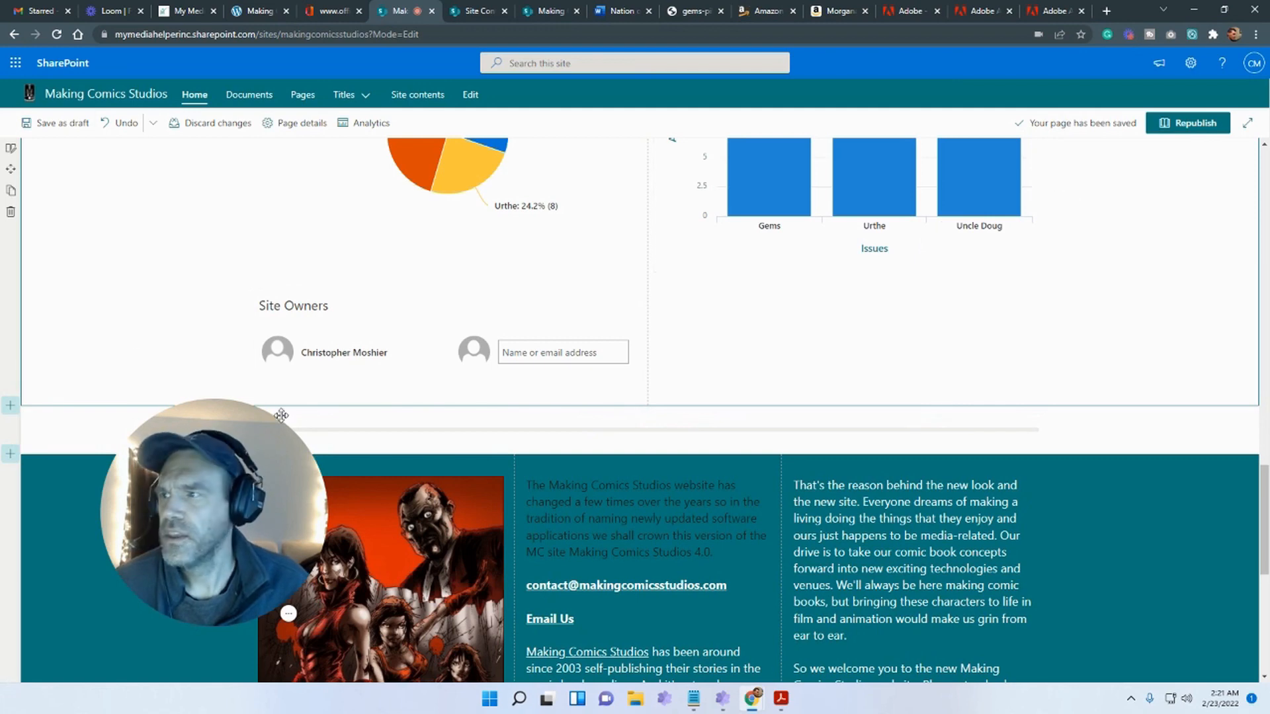
pyautogui.click(59, 125)
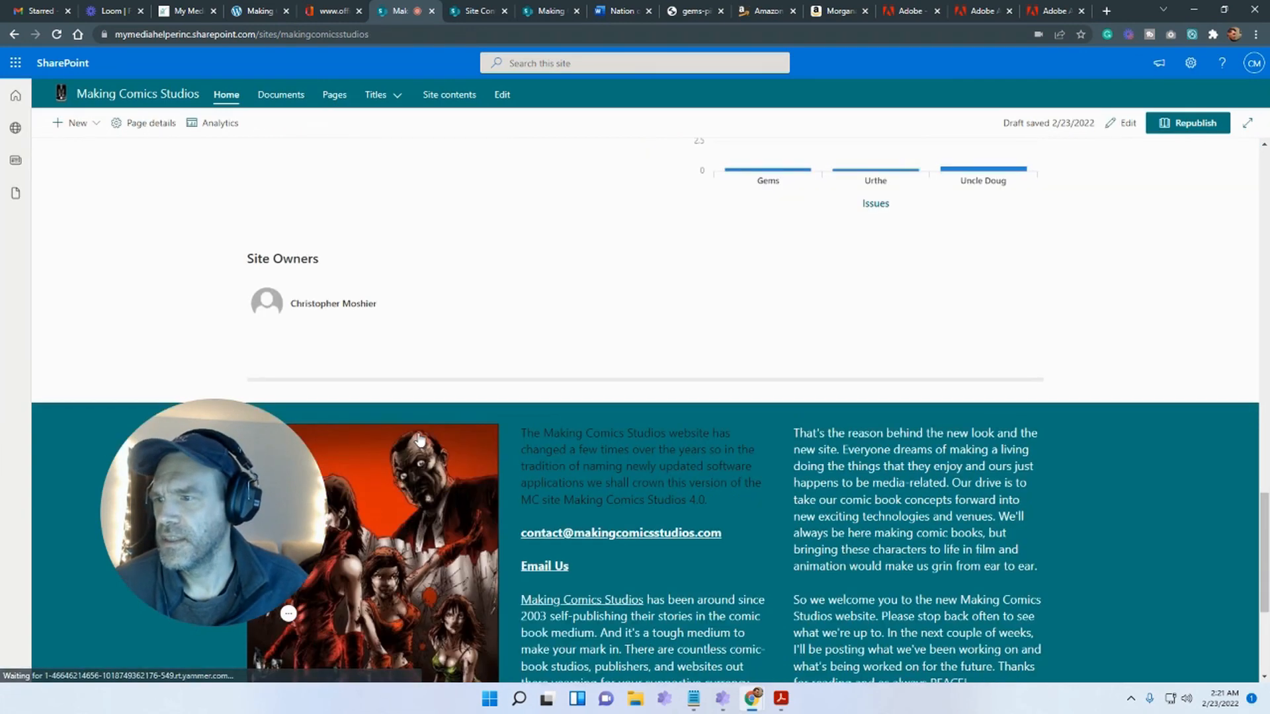
pyautogui.click(311, 307)
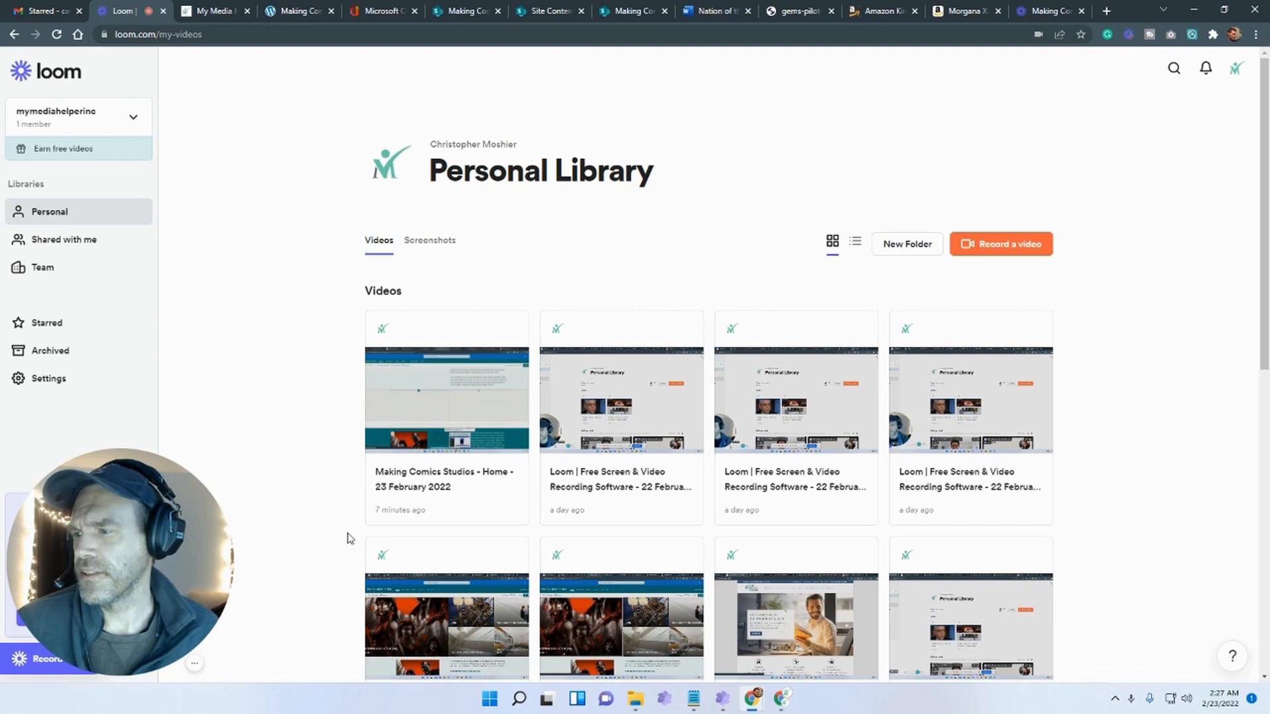
# Start a new blank list from the Making Comics Studios site contents
pyautogui.click(450, 15)
pyautogui.click(526, 14)
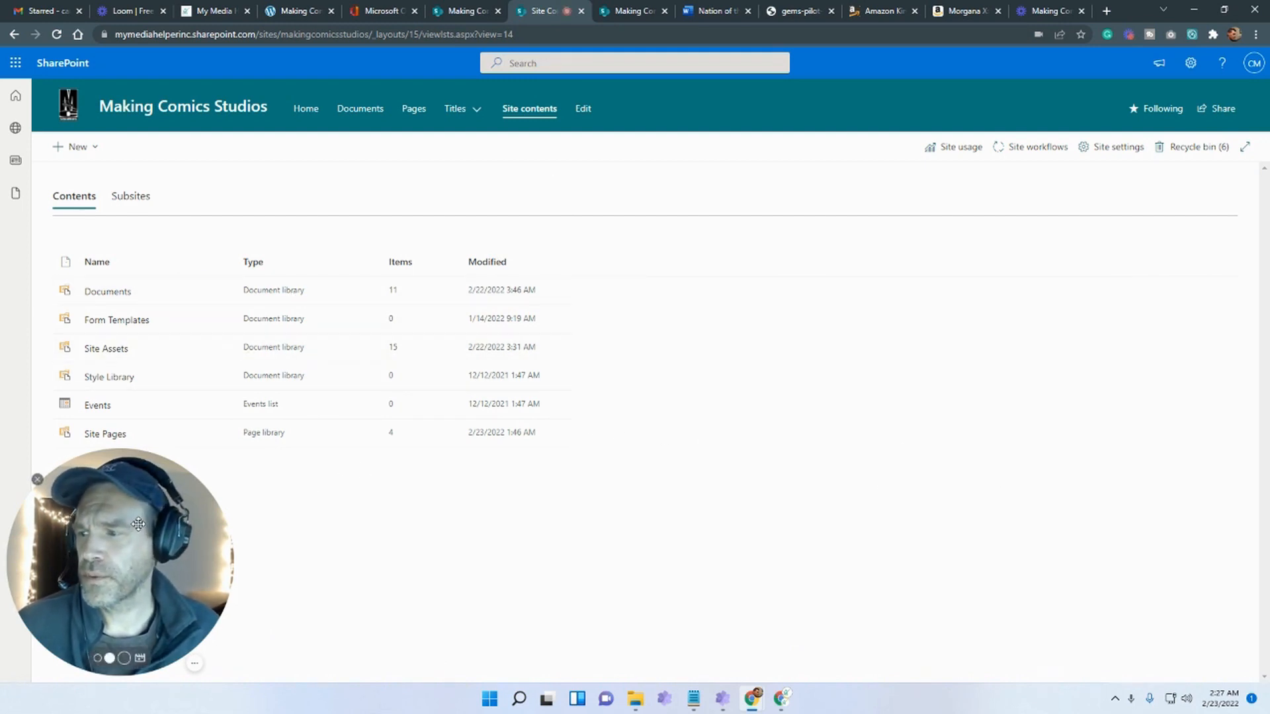
pyautogui.moveTo(138, 524); pyautogui.dragTo(1000, 365)
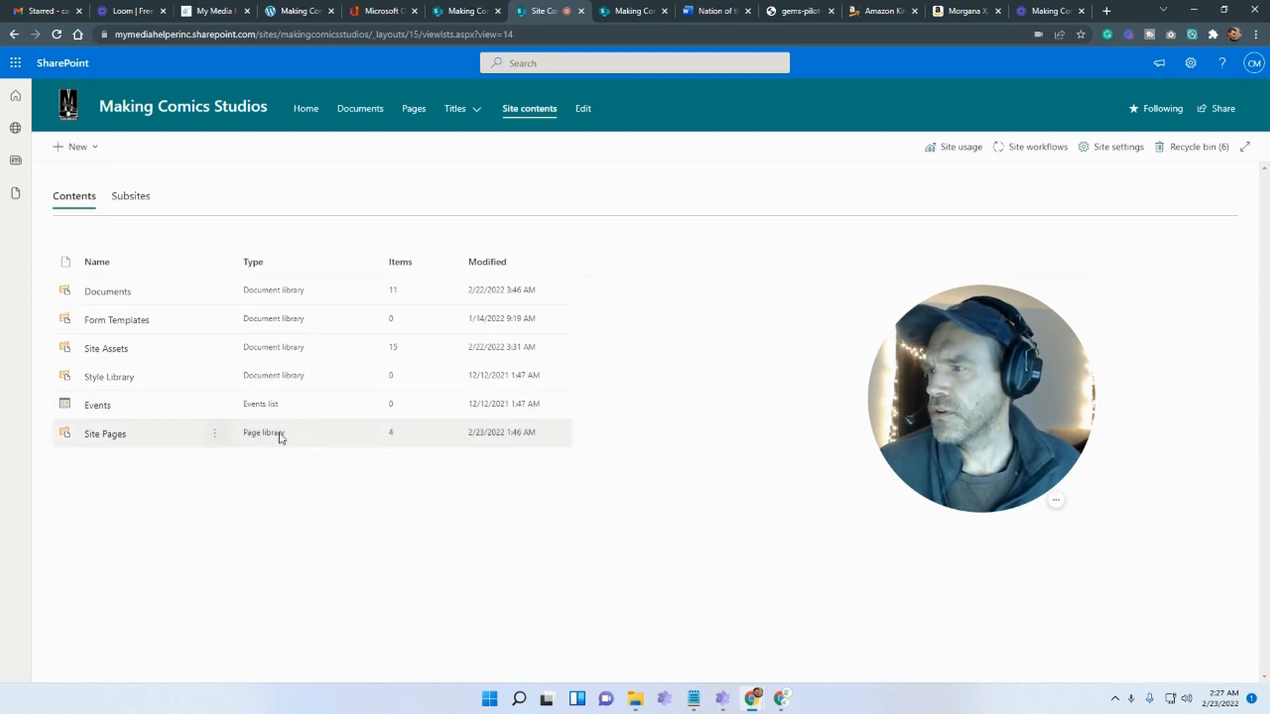
pyautogui.click(96, 150)
pyautogui.click(79, 173)
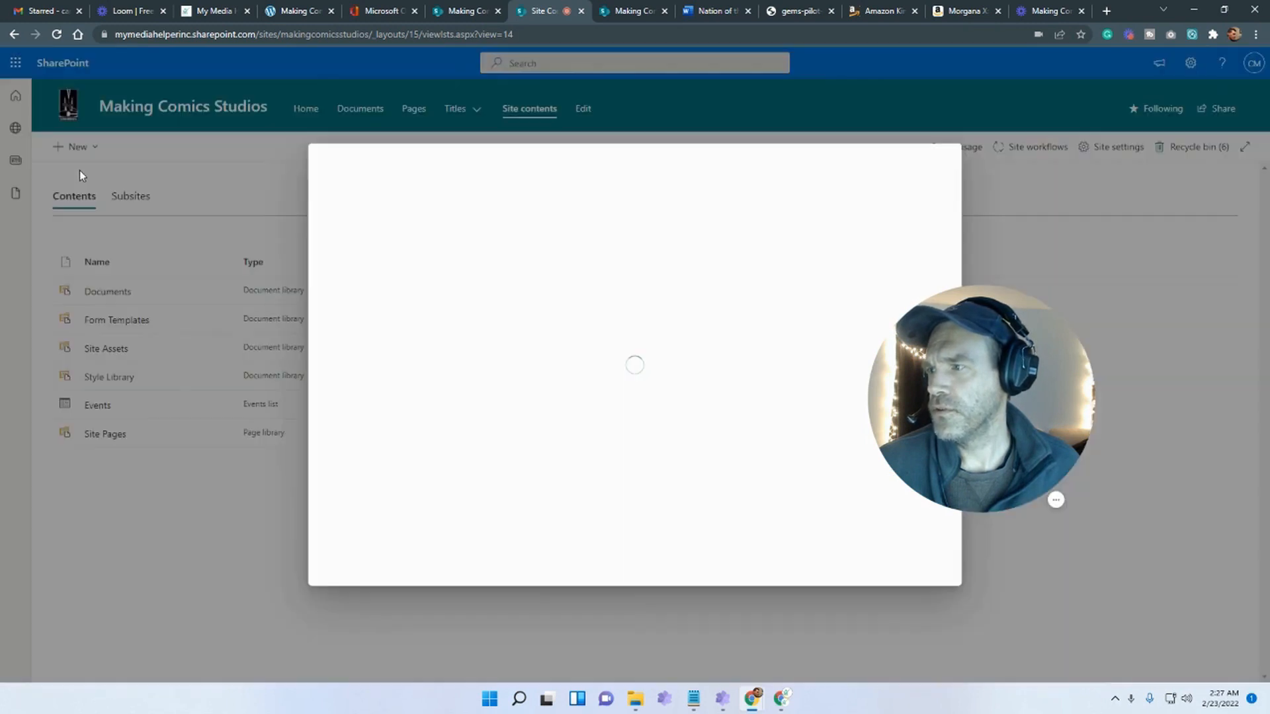
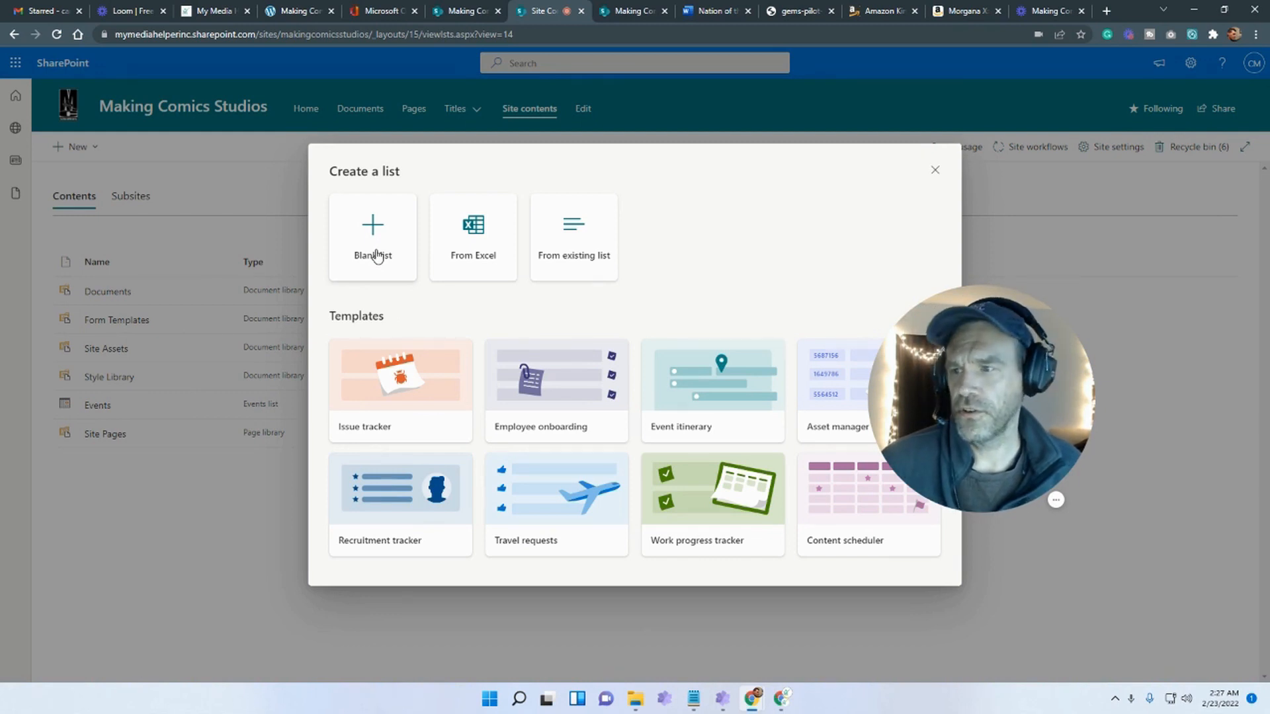
pyautogui.click(377, 256)
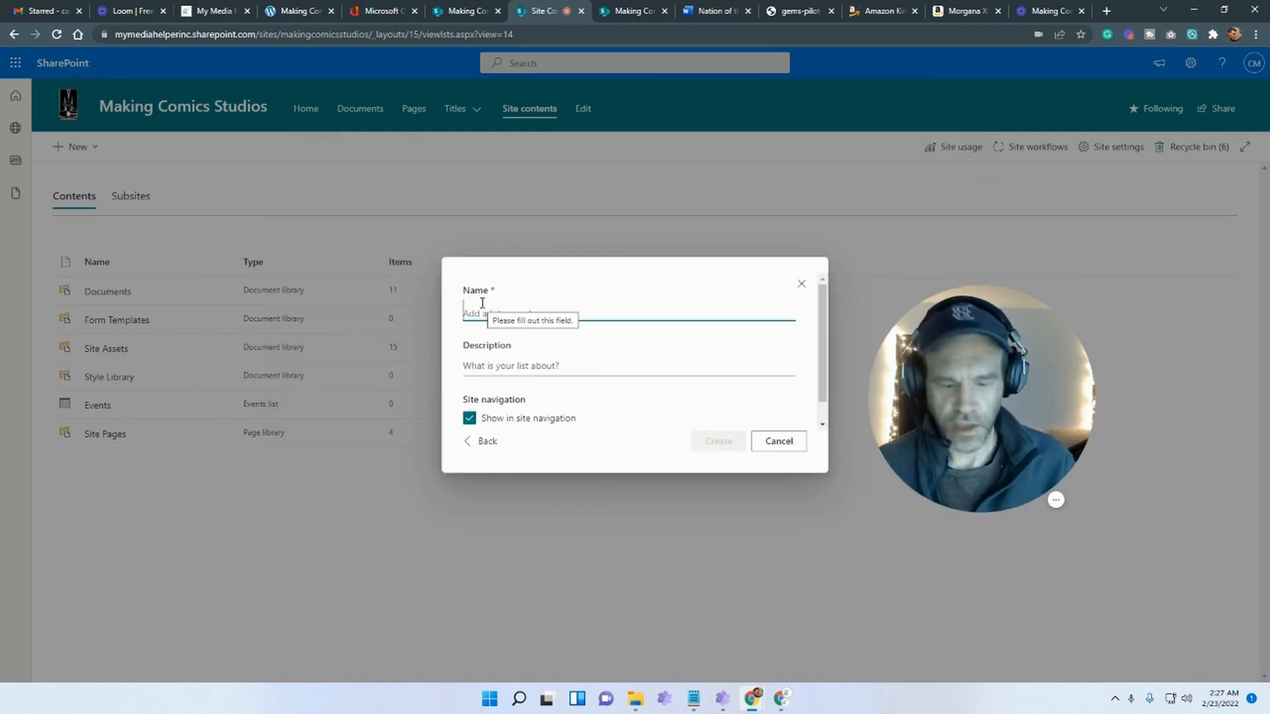
# Create the list as Shopping List with the description "This is what I need at Wegmans this week.", shown in site navigation
pyautogui.write('Shopping List')
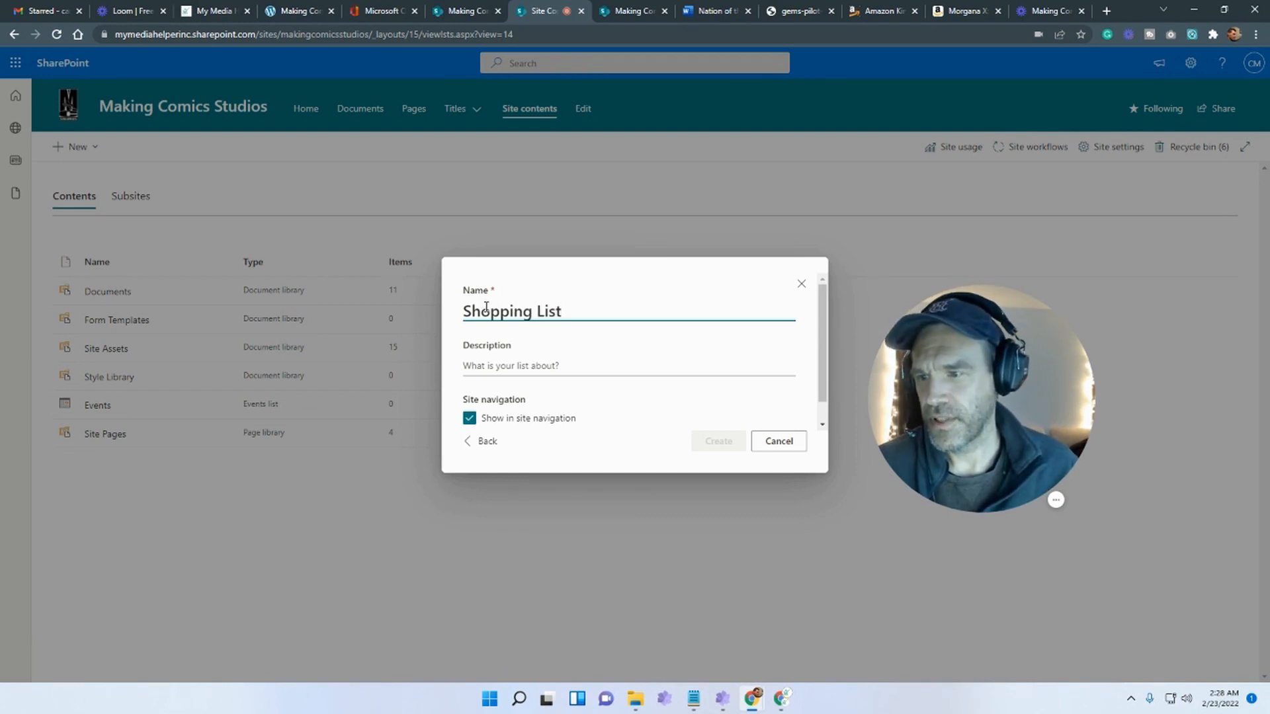
pyautogui.click(510, 368)
pyautogui.write('This is what I need a')
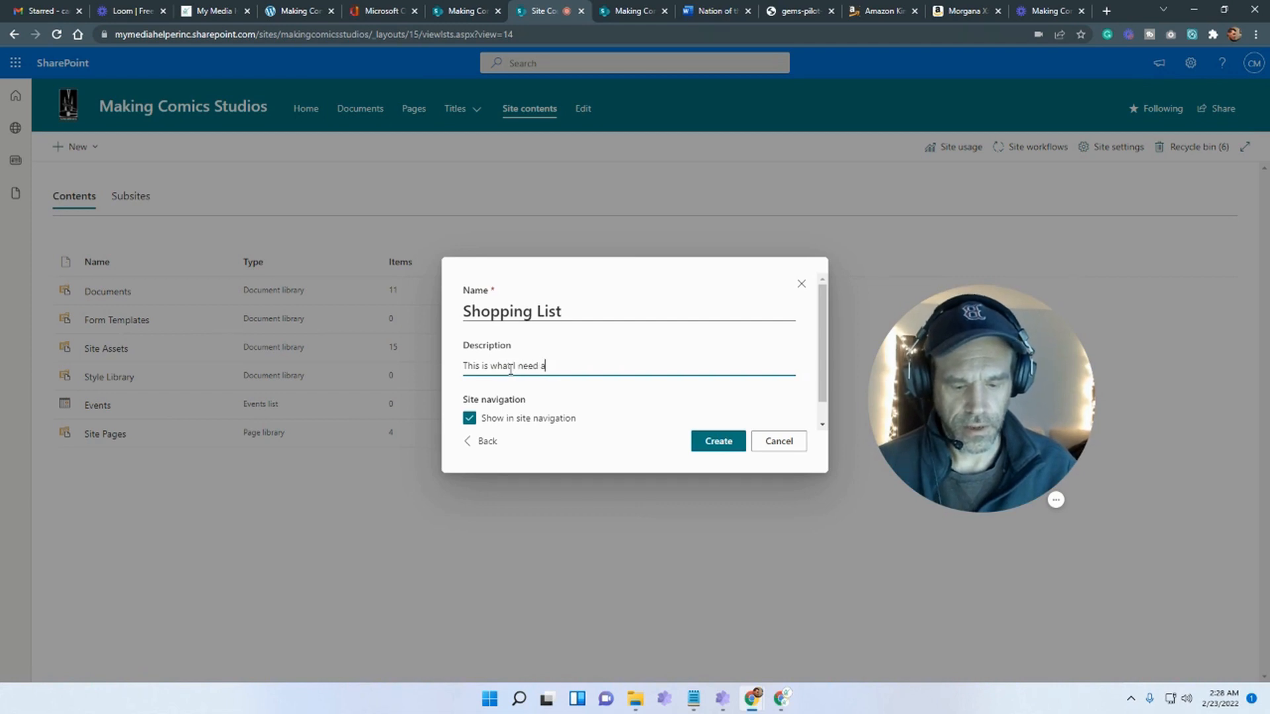
pyautogui.write('t Wegmans this ')
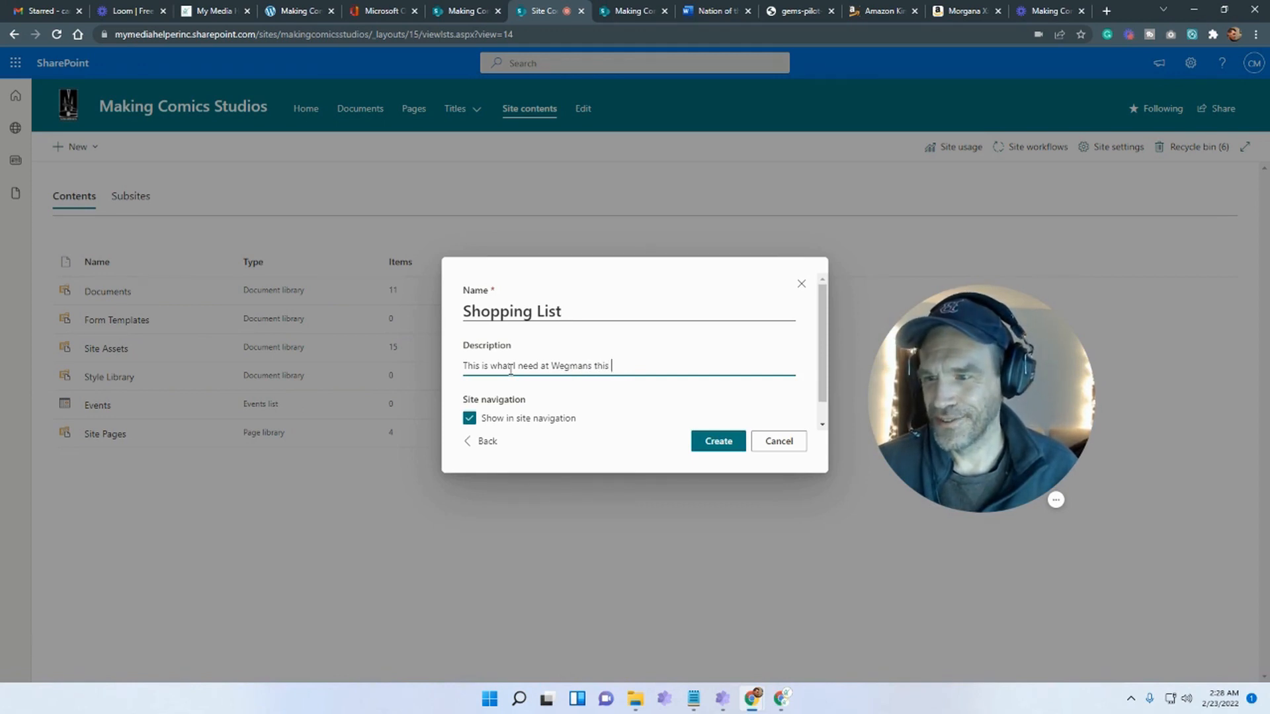
pyautogui.write('week.')
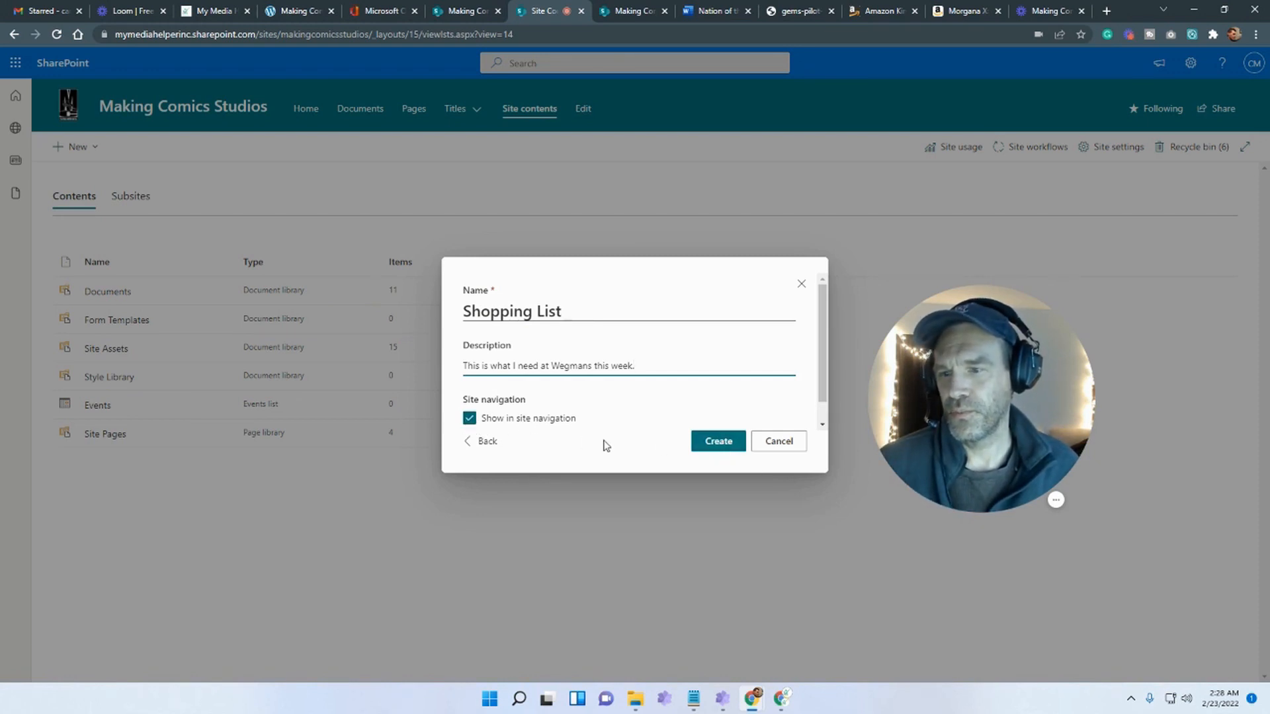
pyautogui.scroll(-1, 803, 367)
pyautogui.scroll(1, 827, 406)
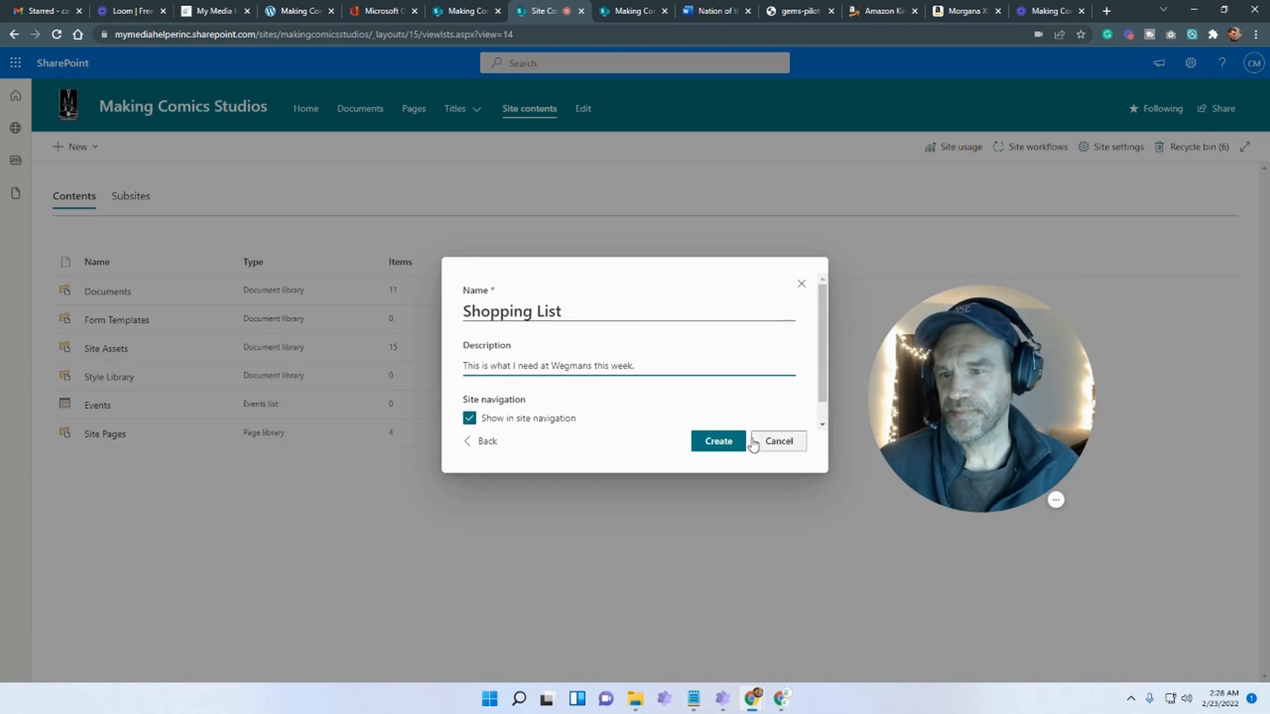
pyautogui.click(733, 441)
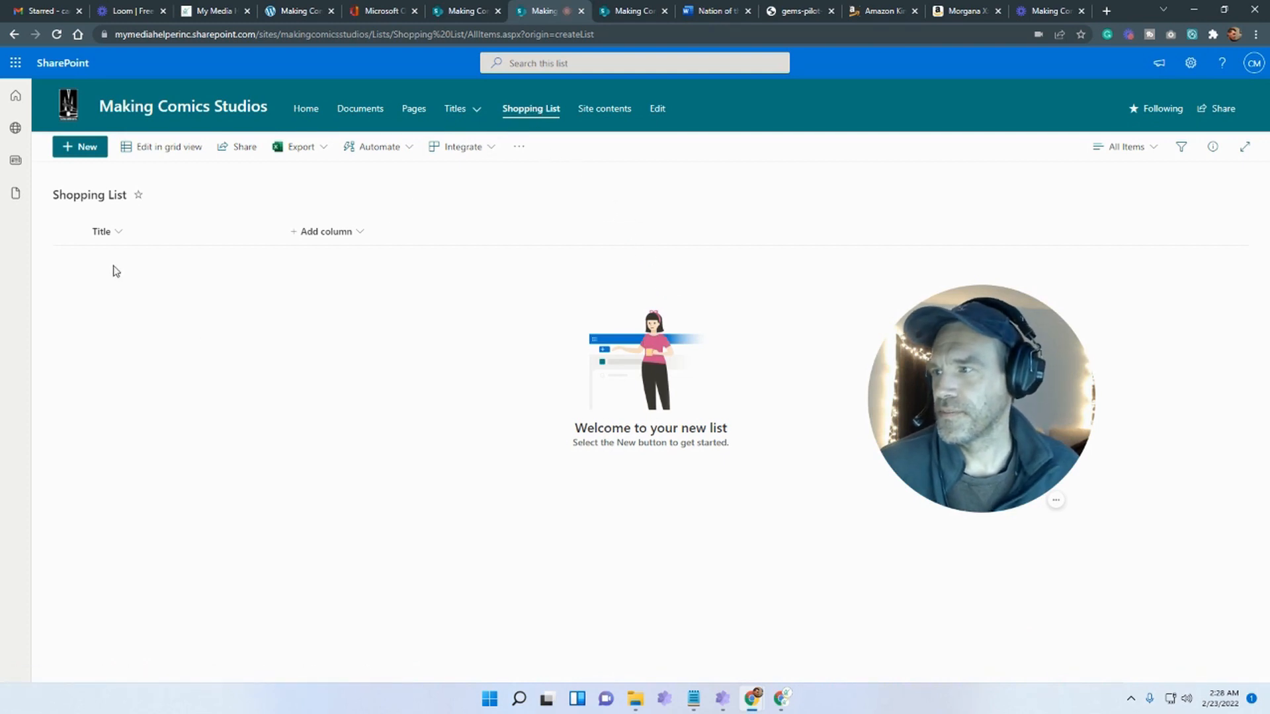
# Add a new item titled Eggs to the Shopping List
pyautogui.click(95, 162)
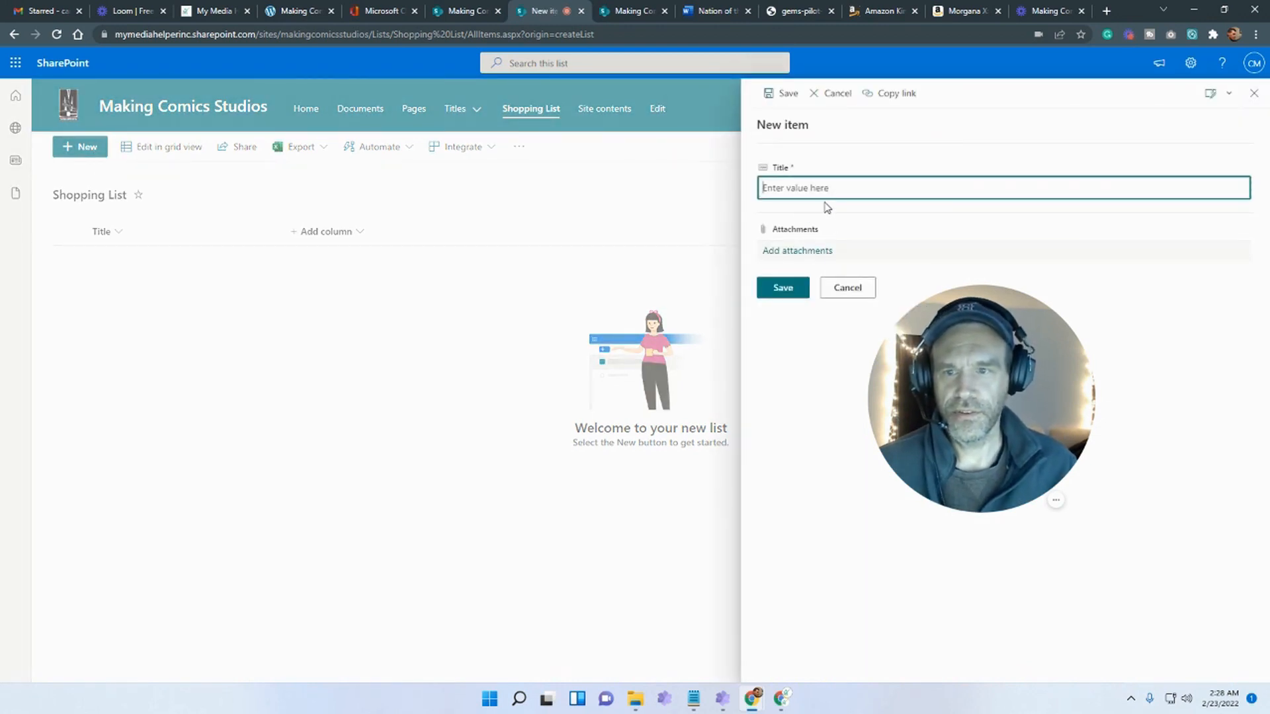
pyautogui.write('Egges')
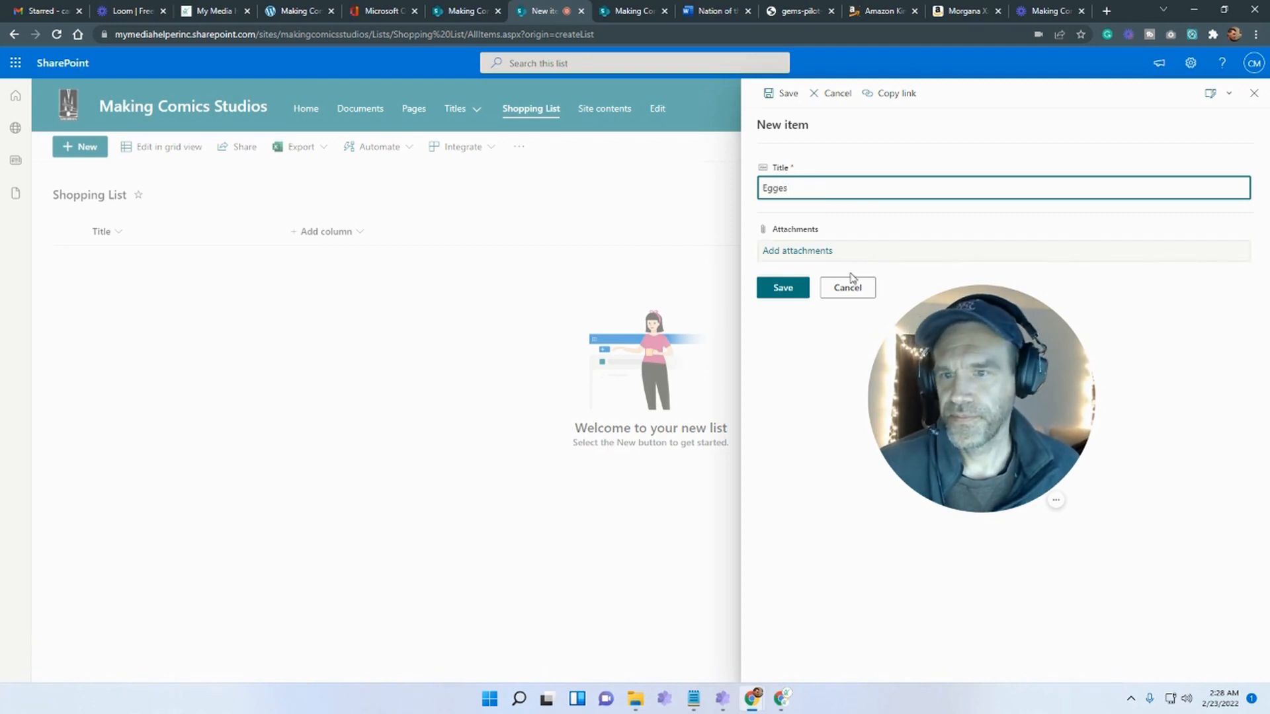
pyautogui.press('BackSpace')
pyautogui.click(790, 289)
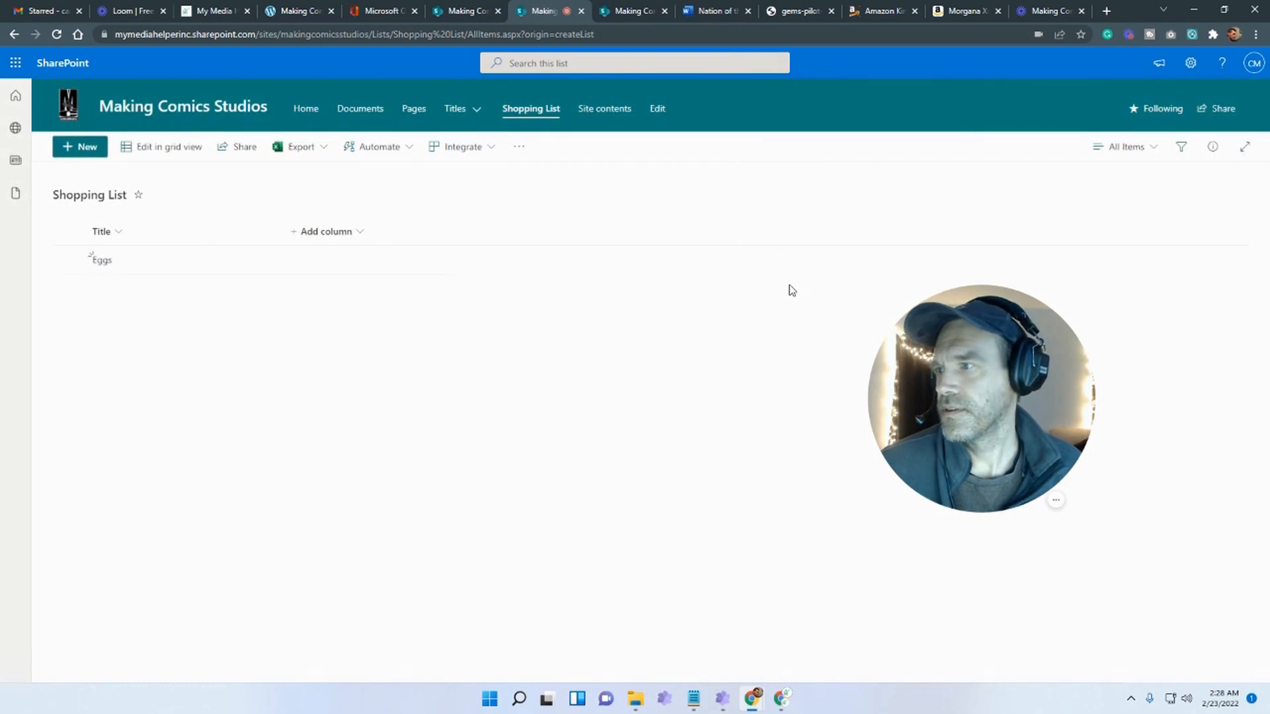
# Start a Choice column for the Shopping List and name it Departments/Aisle, leaving its description empty
pyautogui.click(317, 236)
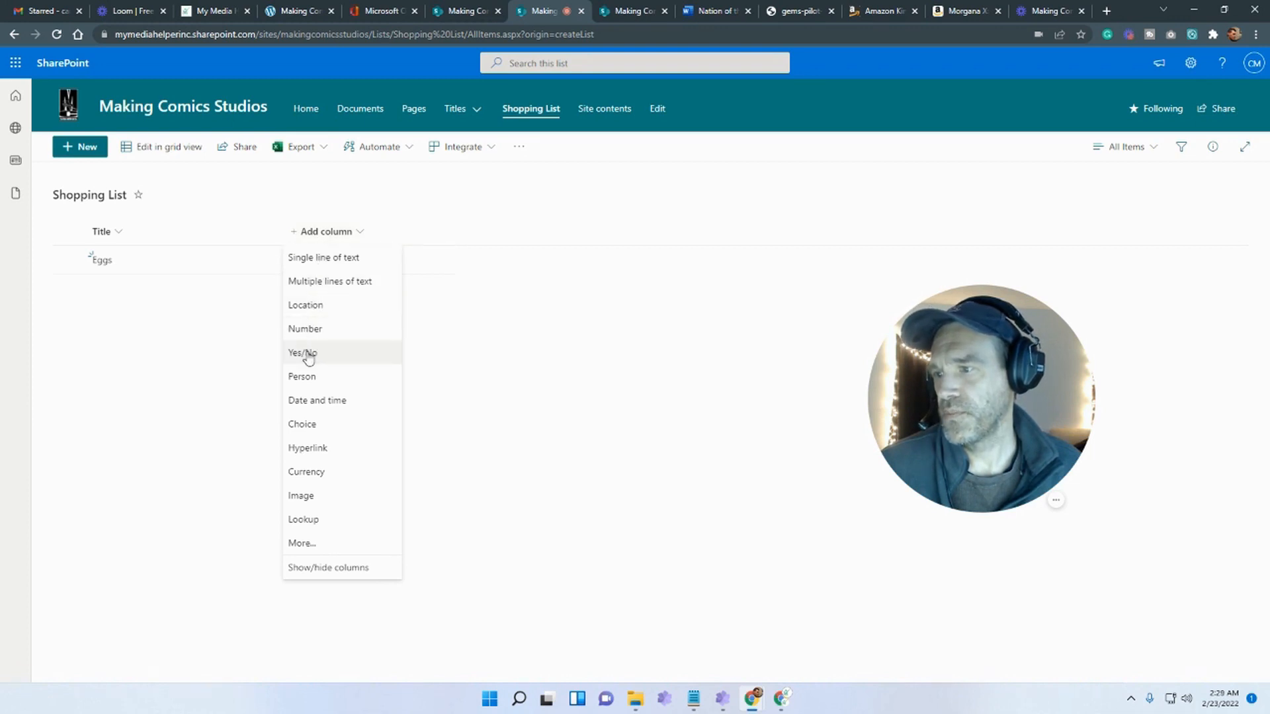
pyautogui.click(308, 425)
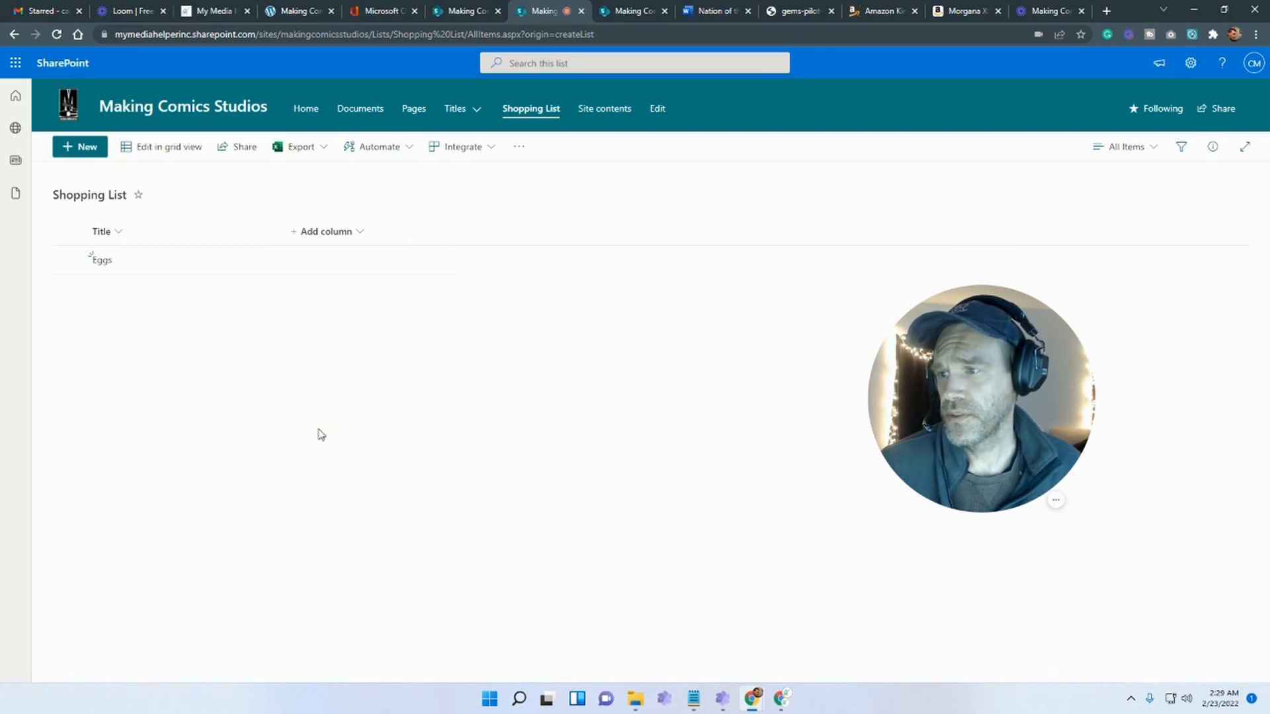
pyautogui.moveTo(976, 323); pyautogui.dragTo(293, 437)
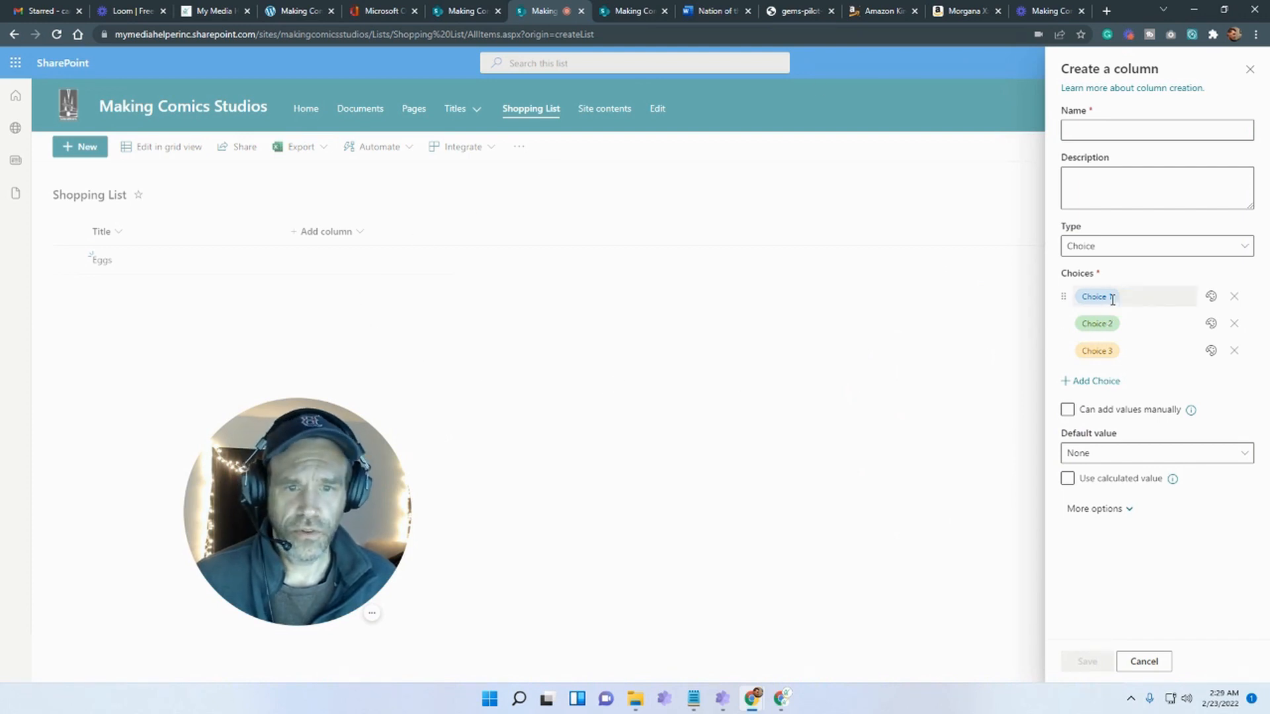
pyautogui.click(1084, 126)
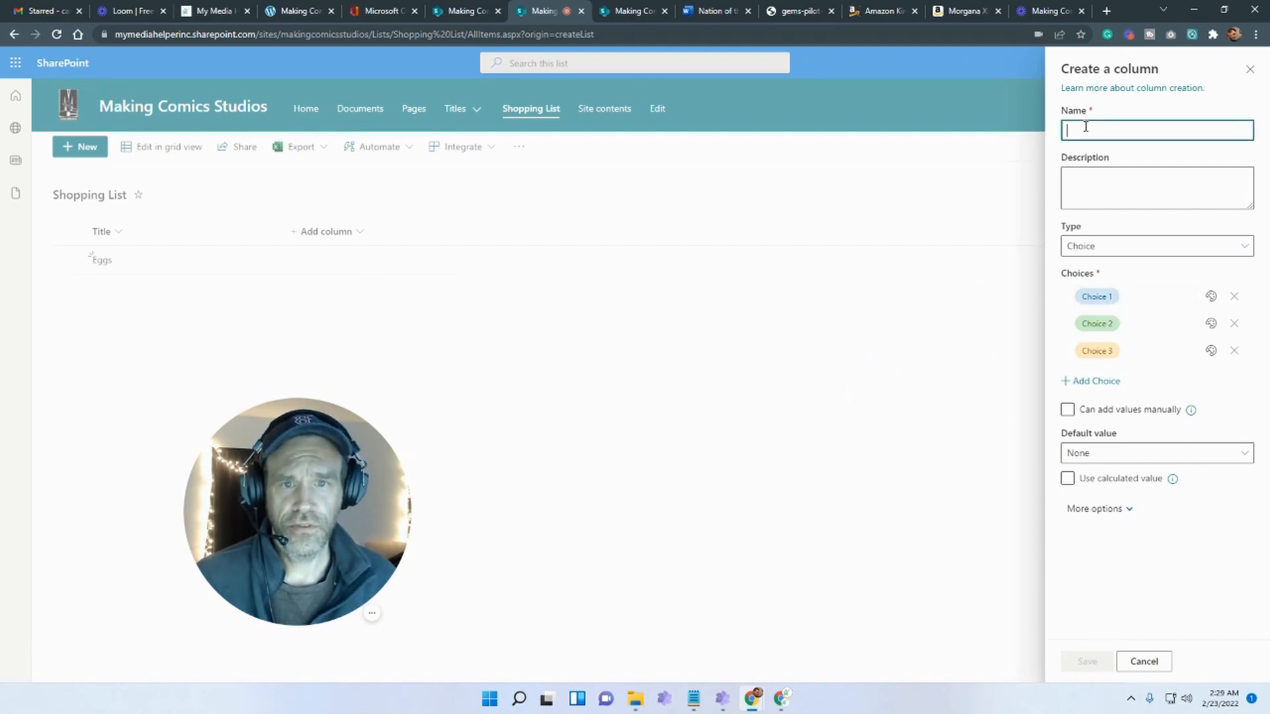
pyautogui.write('Departments/Aisle')
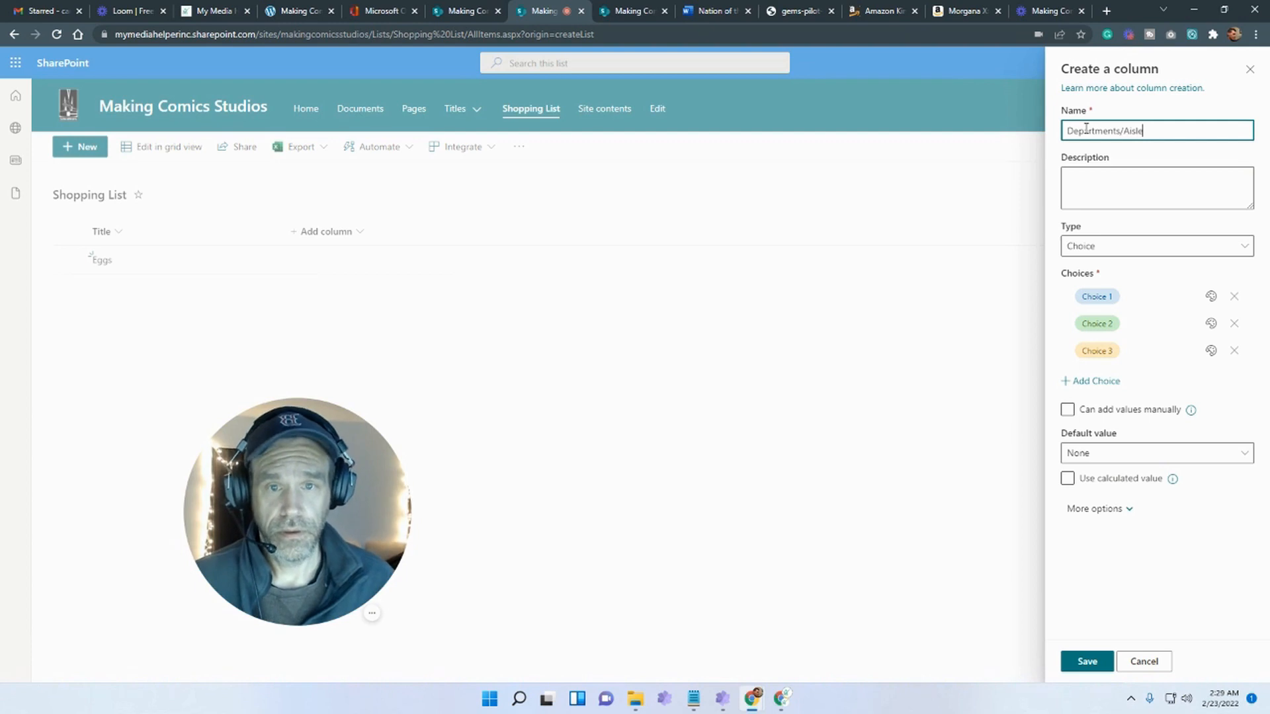
pyautogui.click(1108, 191)
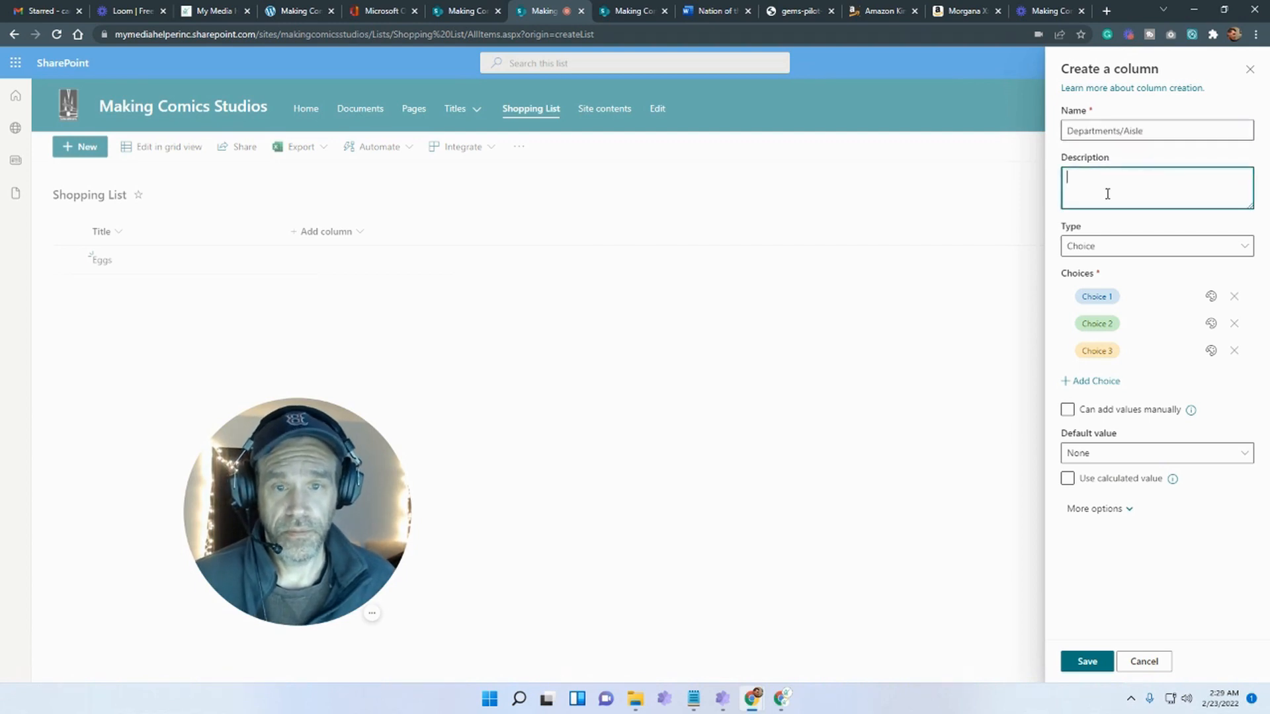
# Rename the three default choices of the Departments/Aisle column to Produce, Meat and Cereal
pyautogui.click(1112, 296)
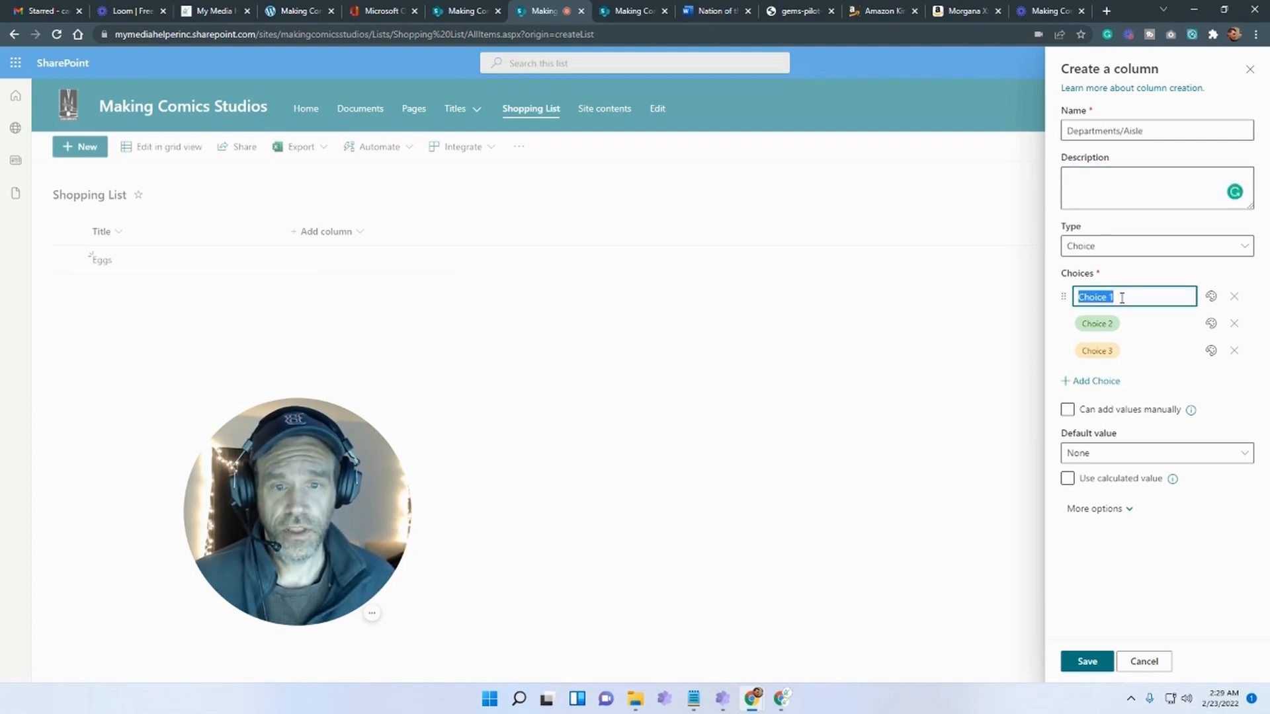
pyautogui.write('Produce')
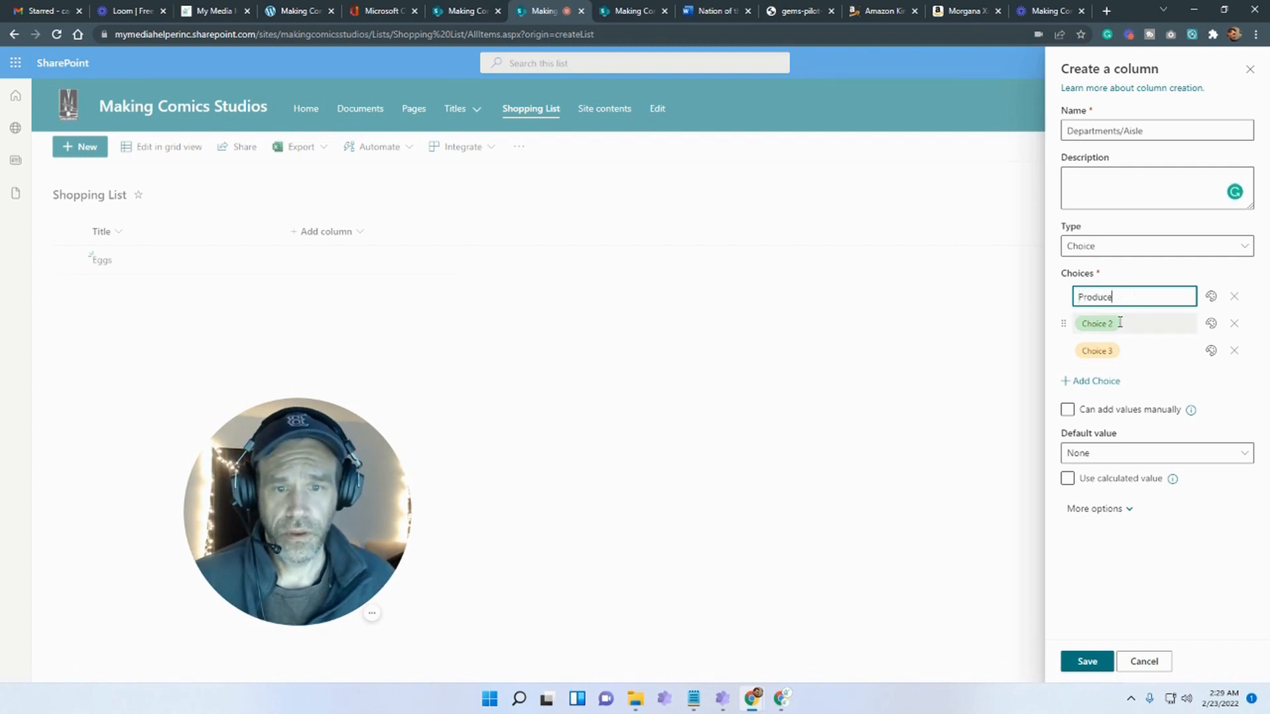
pyautogui.click(1122, 323)
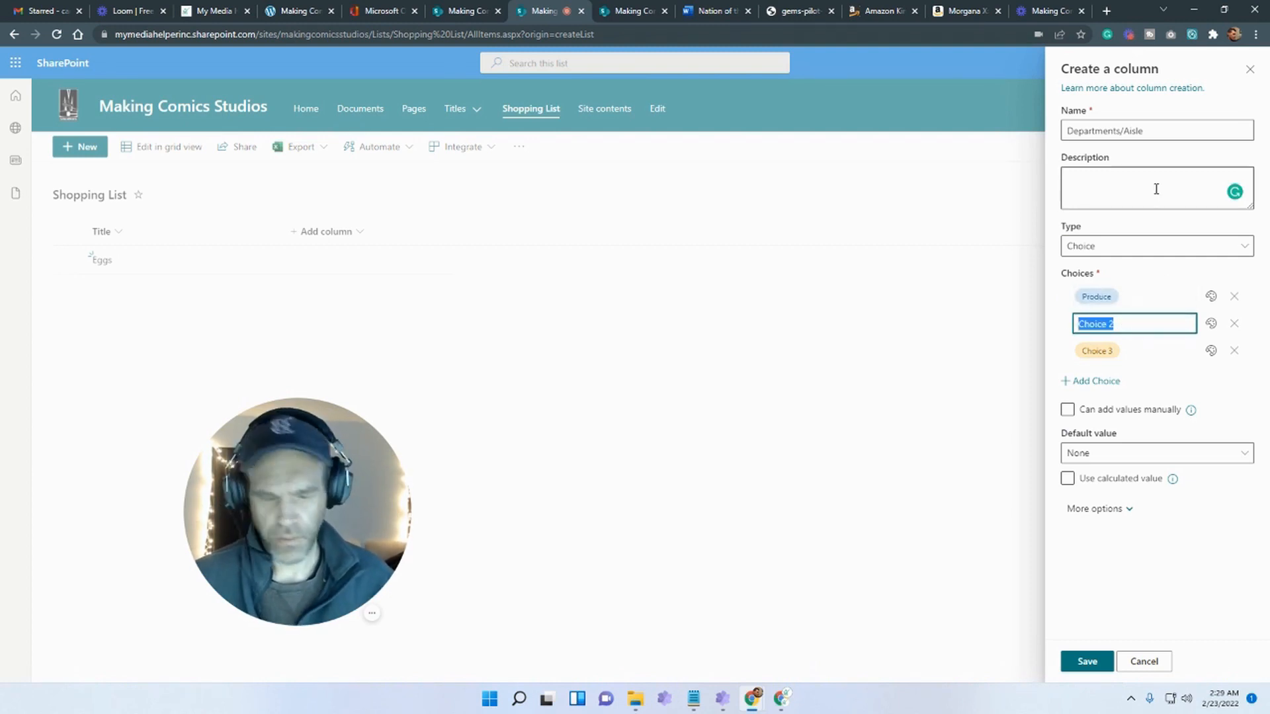
pyautogui.write('Meat')
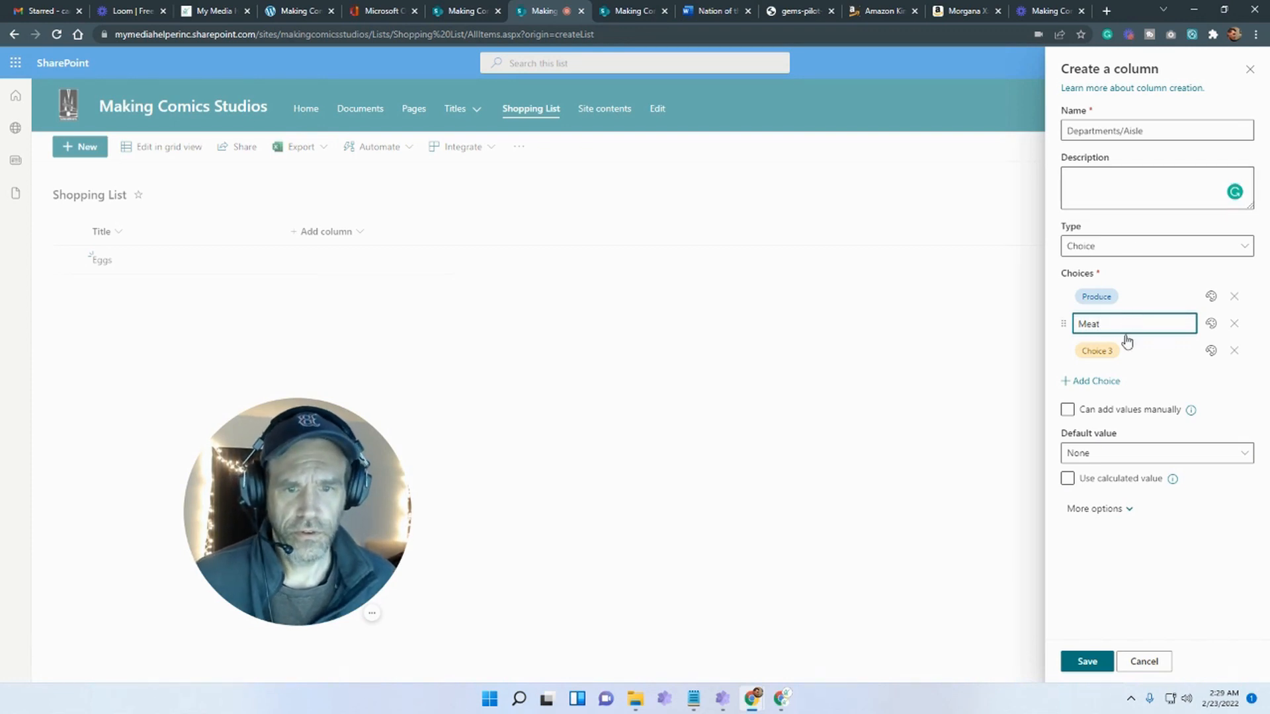
pyautogui.click(1126, 354)
pyautogui.write('Ceareal')
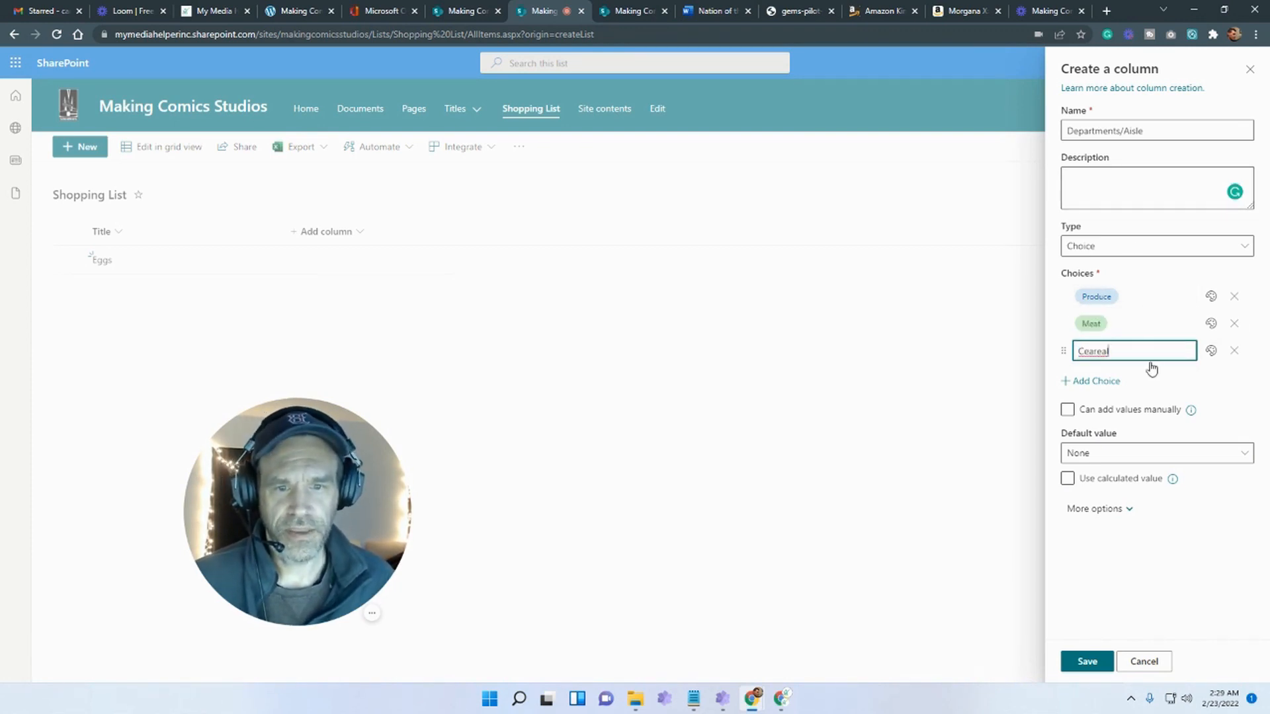
pyautogui.click(1095, 352)
pyautogui.press('BackSpace')
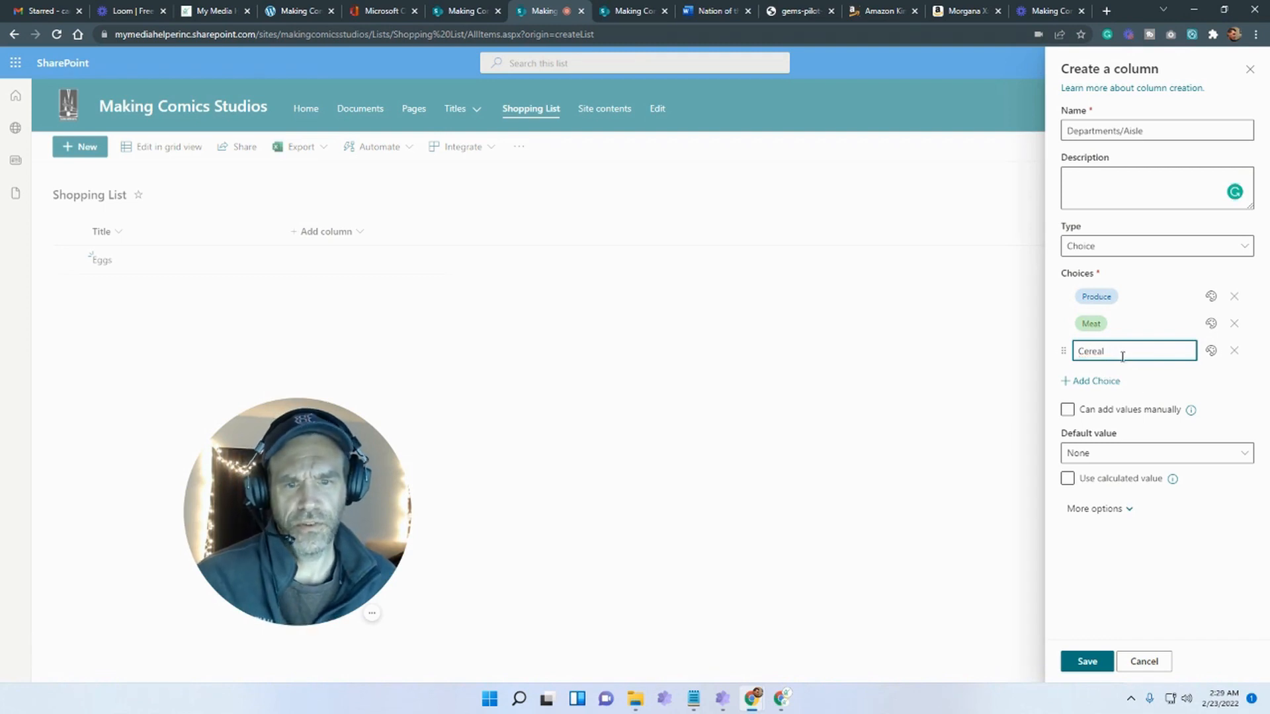
# Add a fourth choice named Cleaning Supplies to the Departments/Aisle column
pyautogui.click(1101, 382)
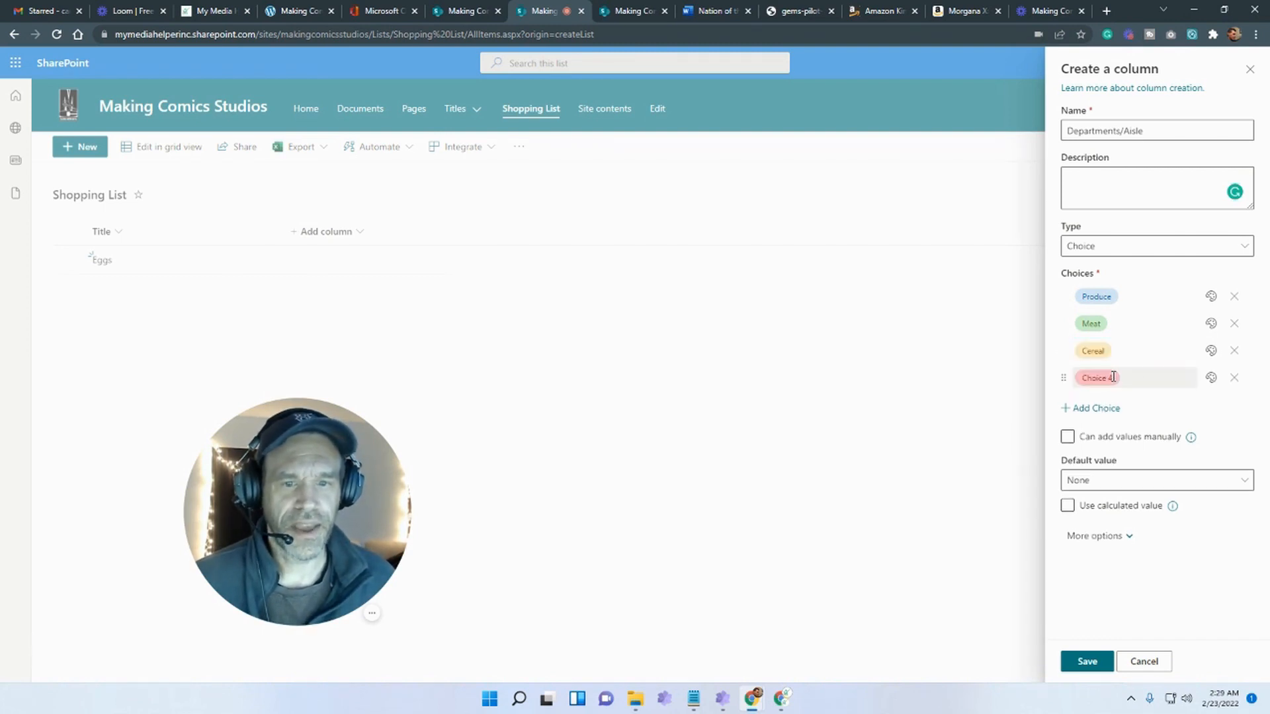
pyautogui.click(1113, 377)
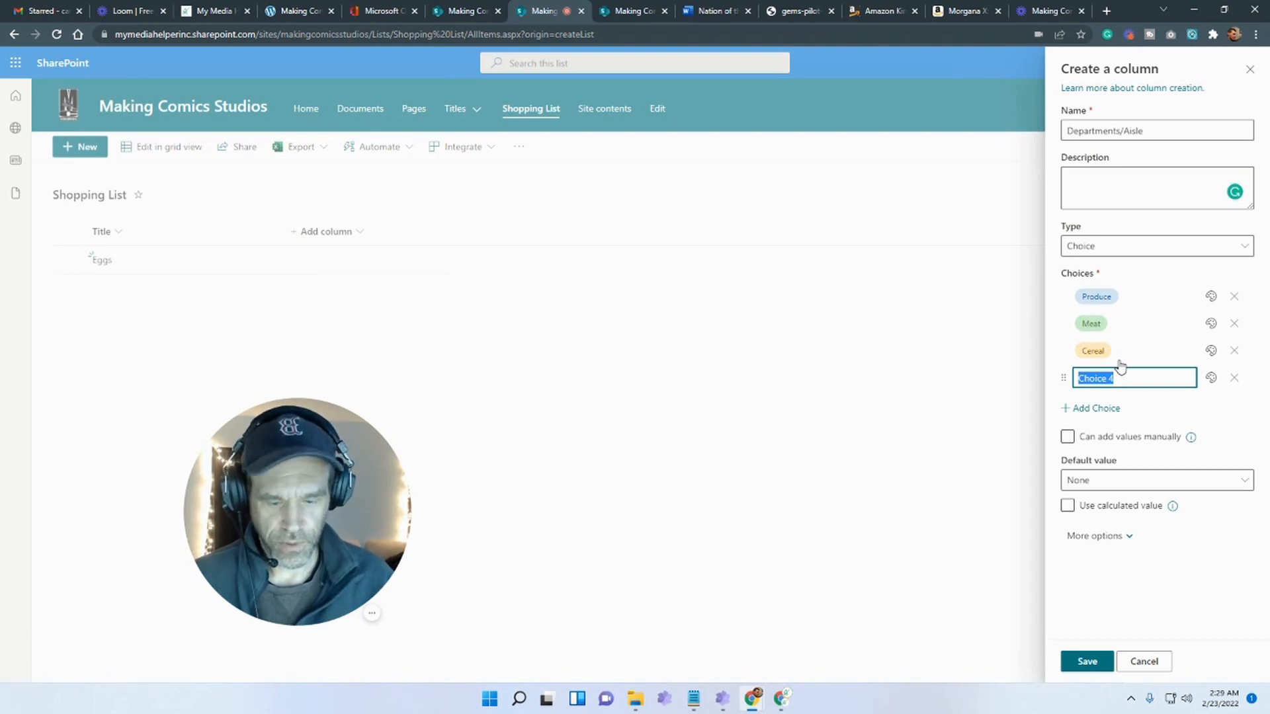
pyautogui.write('Clean')
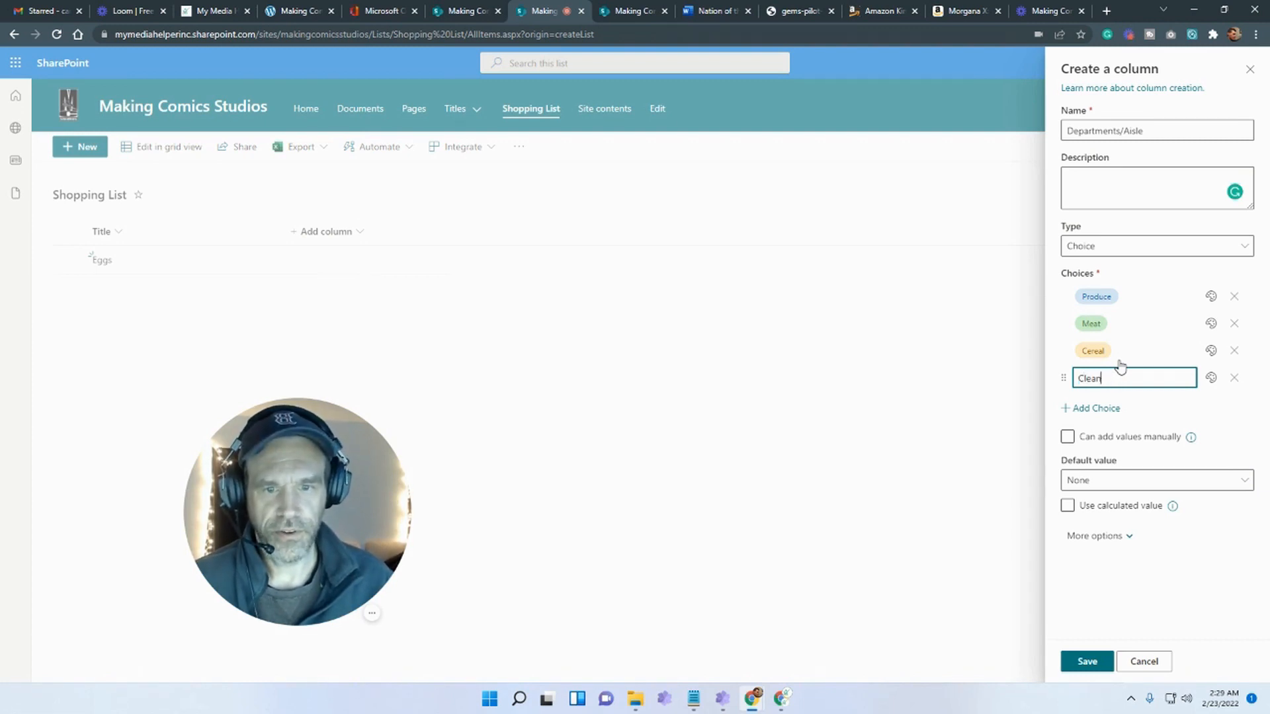
pyautogui.write('ing Supplies')
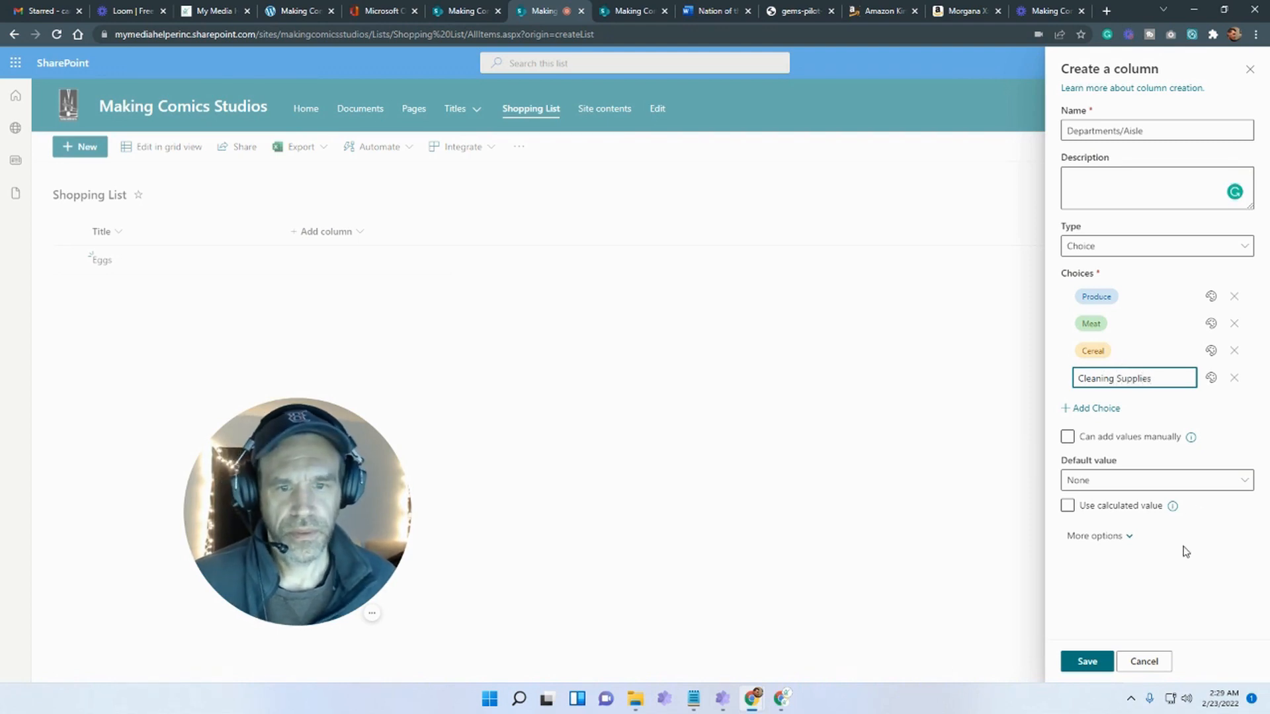
pyautogui.click(1188, 580)
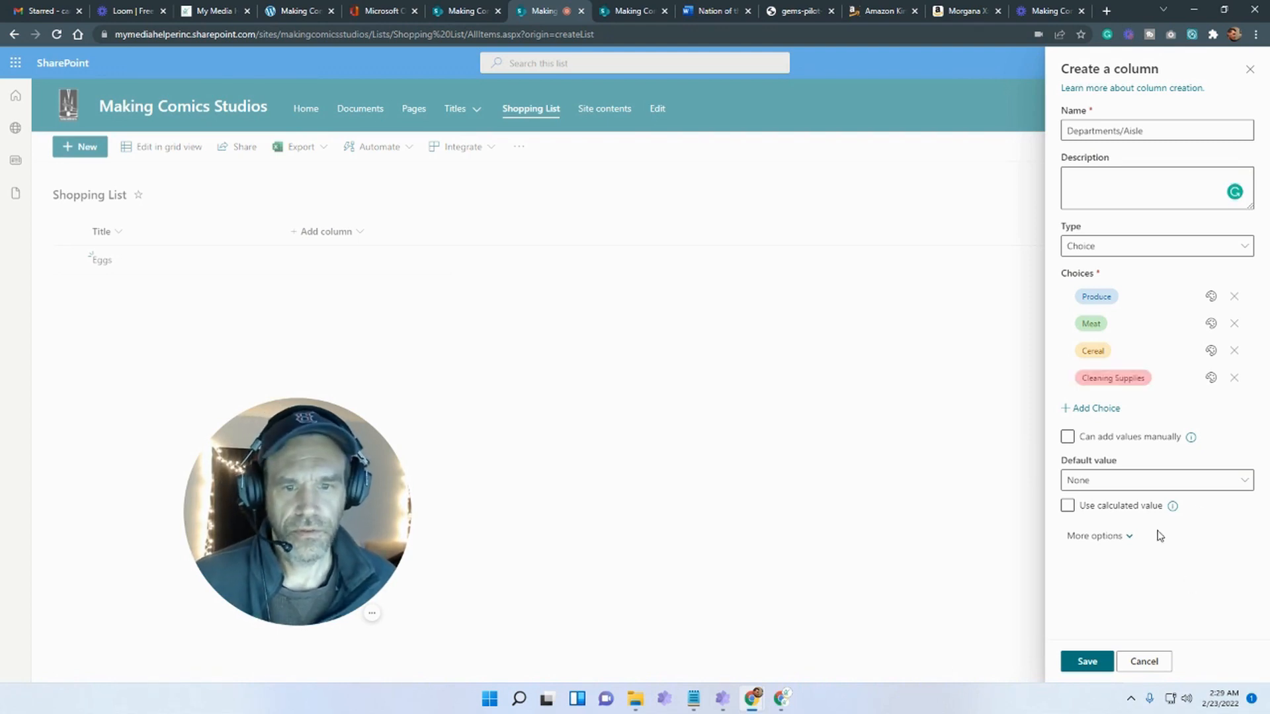
# Save the Departments/Aisle column with its default choice colors and widen it so the full heading fits
pyautogui.click(1213, 298)
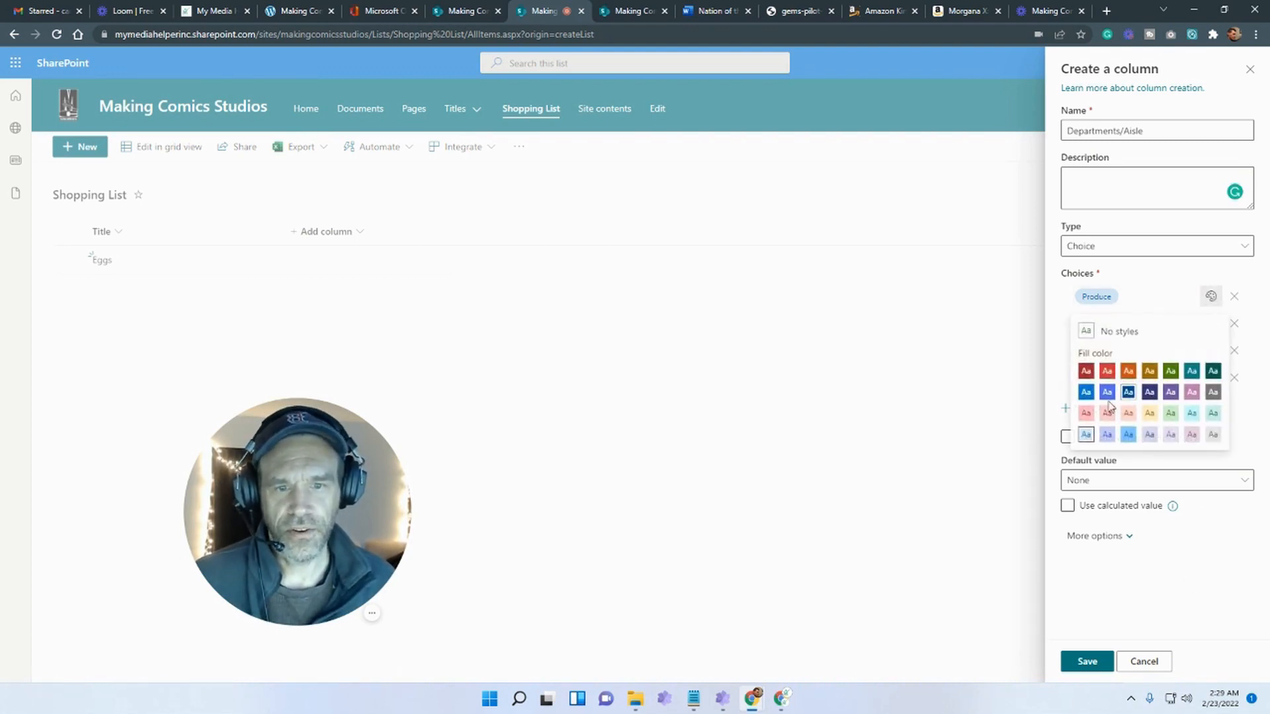
pyautogui.click(1202, 545)
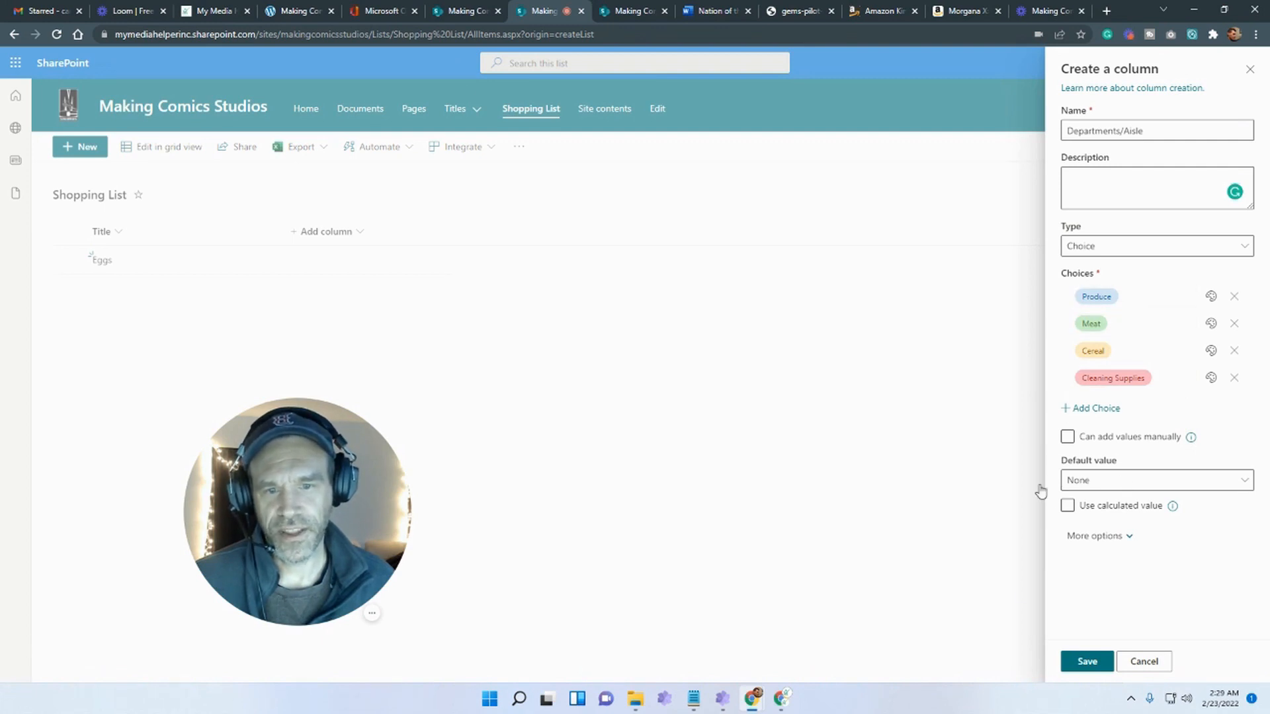
pyautogui.click(1088, 663)
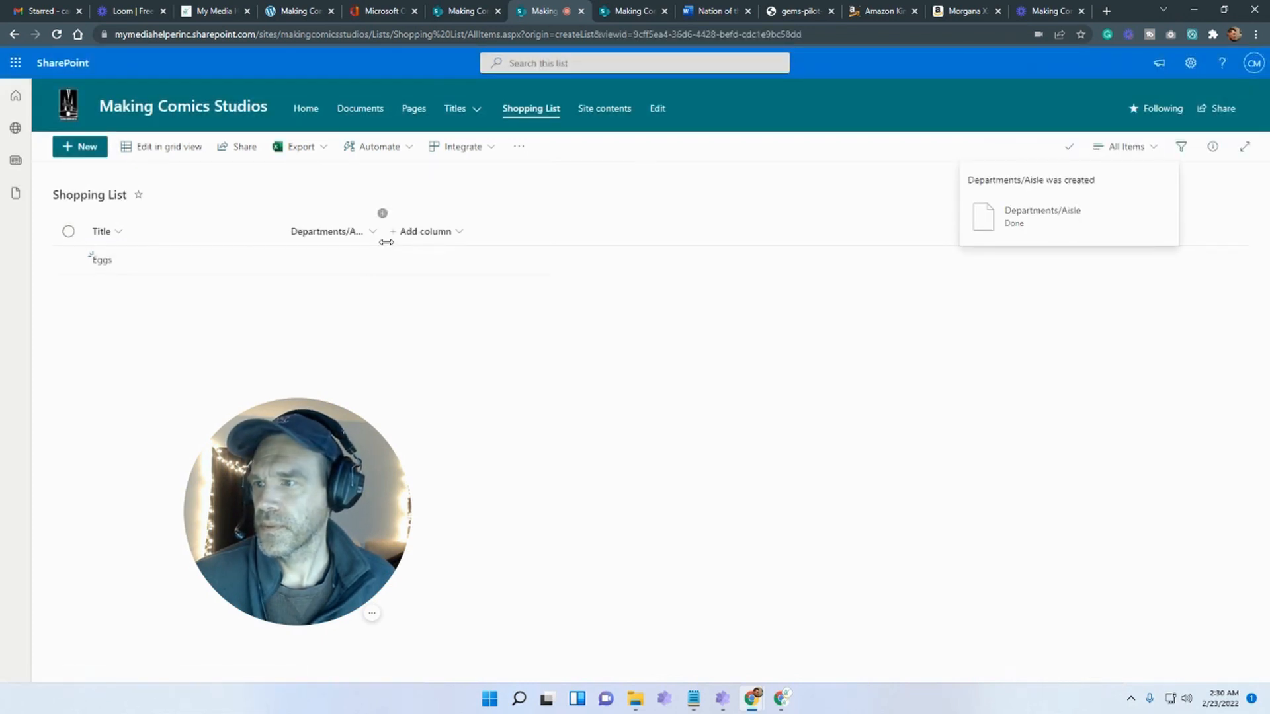
pyautogui.moveTo(386, 231); pyautogui.dragTo(422, 233)
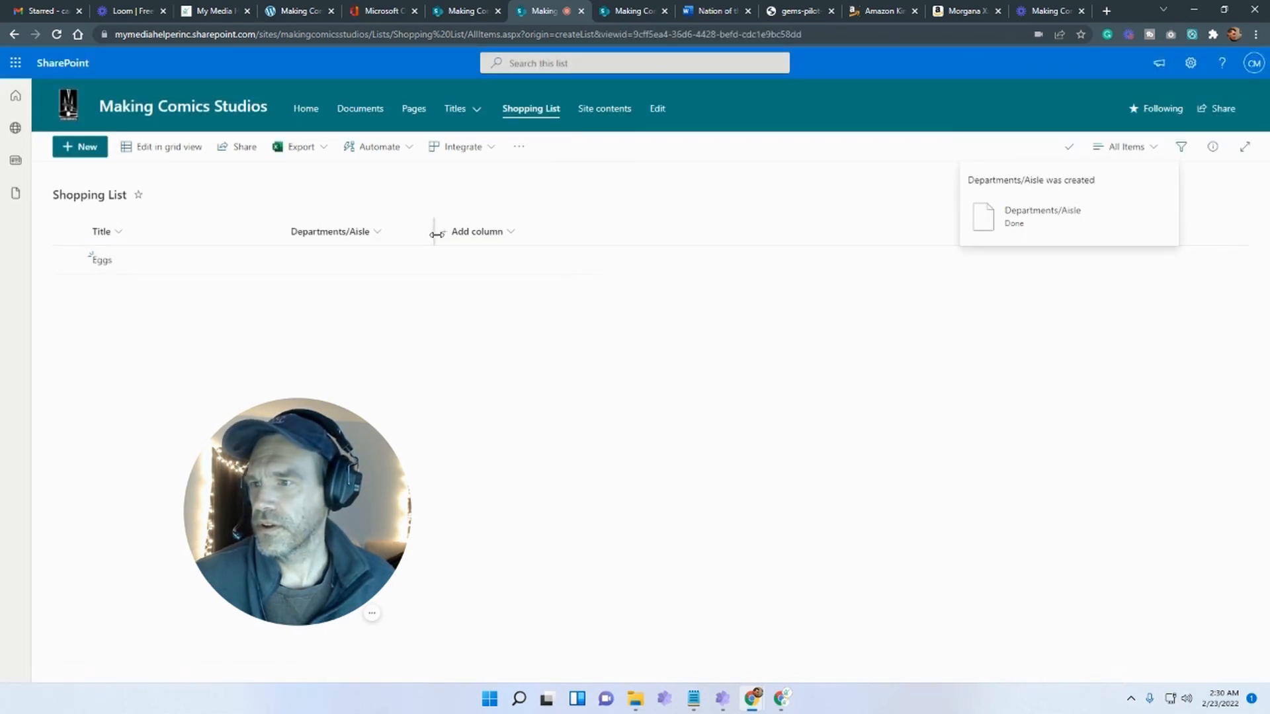
# Add a multiple lines of text column named Description to the Shopping List, leaving its own description empty
pyautogui.click(467, 233)
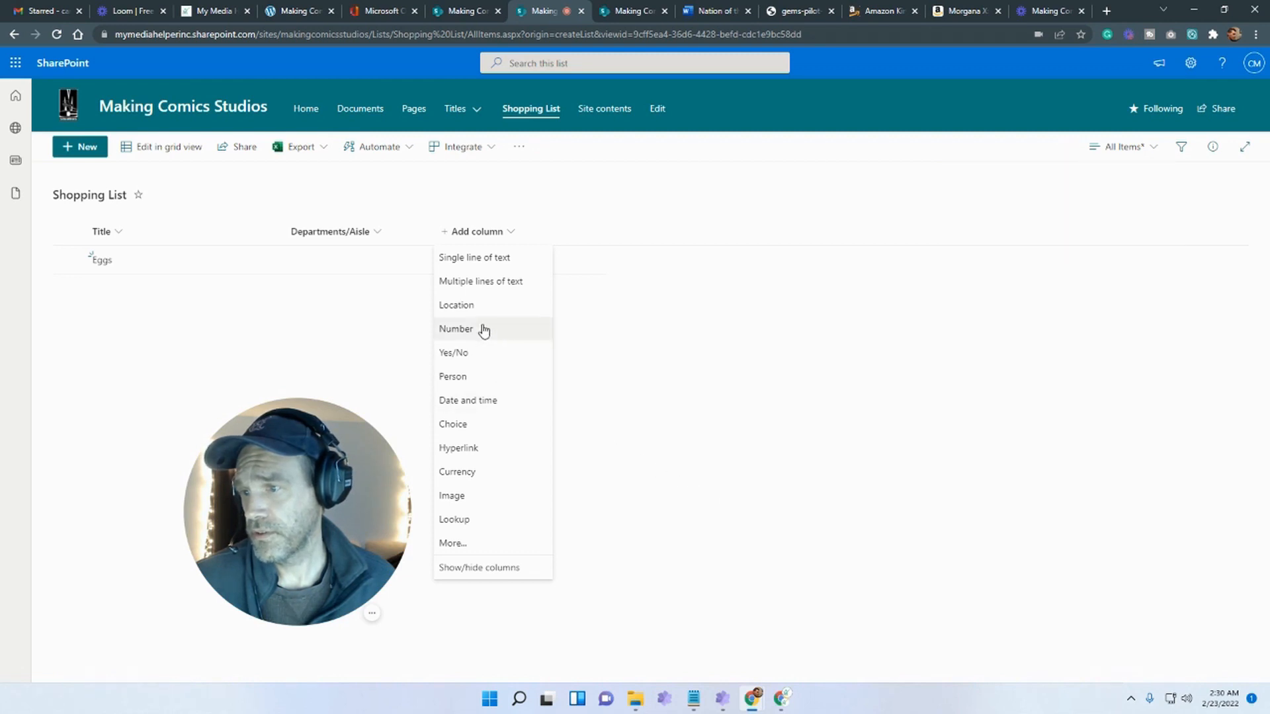
pyautogui.click(525, 285)
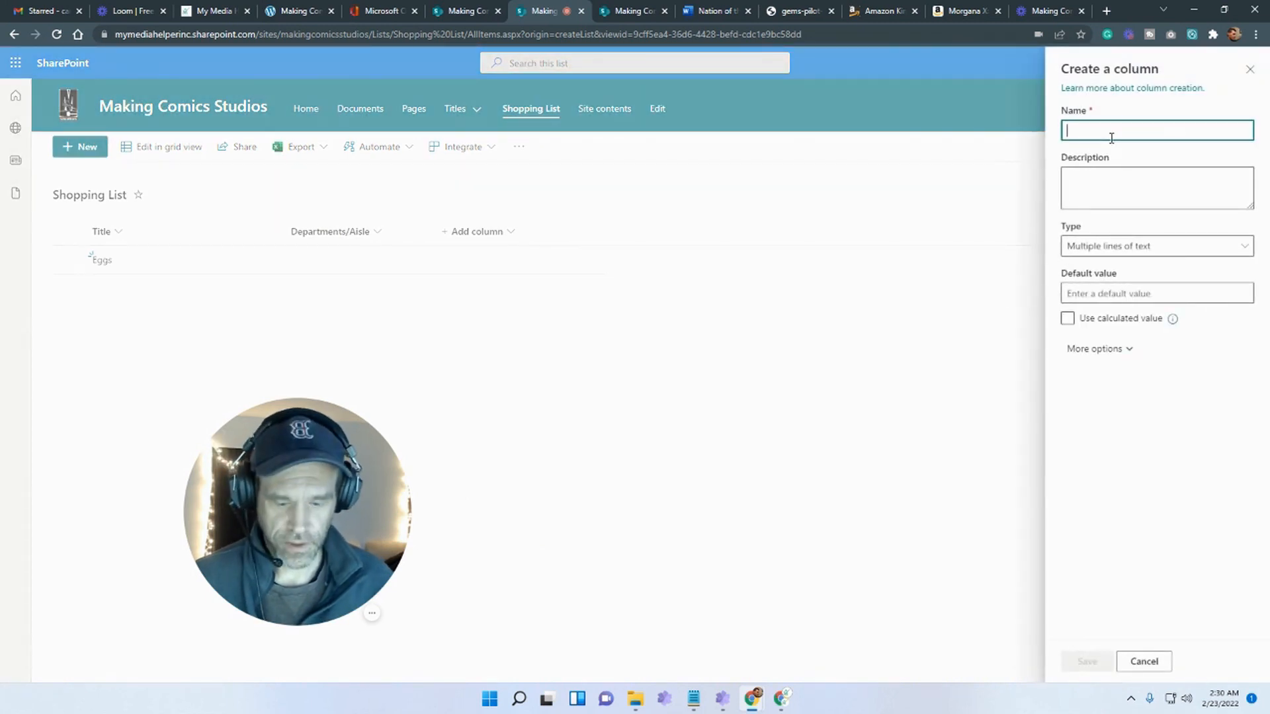
pyautogui.write('Descrip')
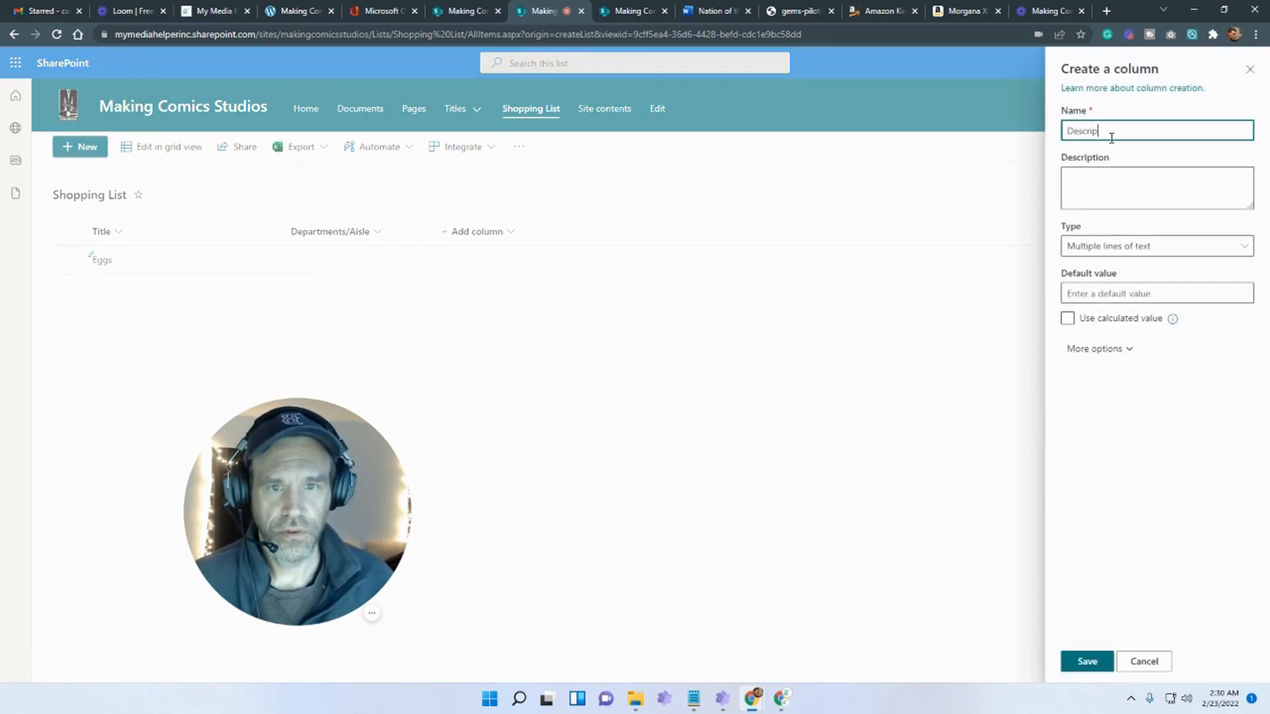
pyautogui.write('tion')
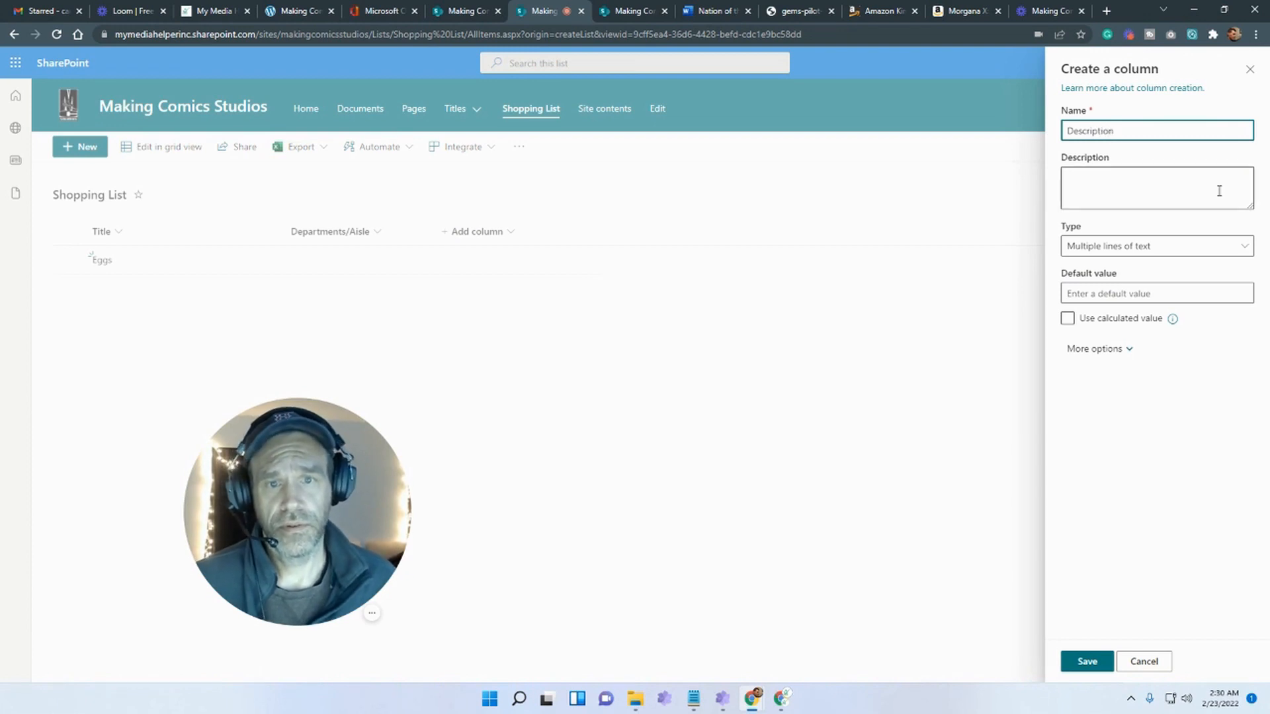
pyautogui.click(1158, 198)
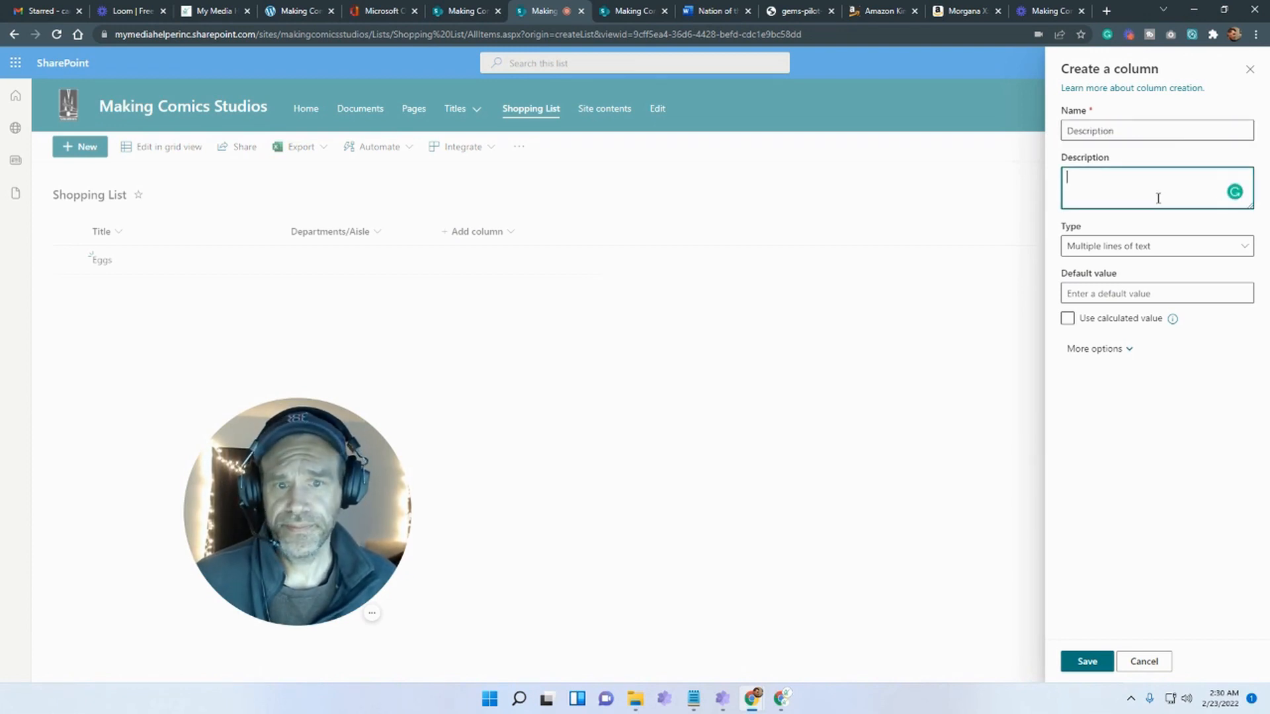
pyautogui.click(1104, 665)
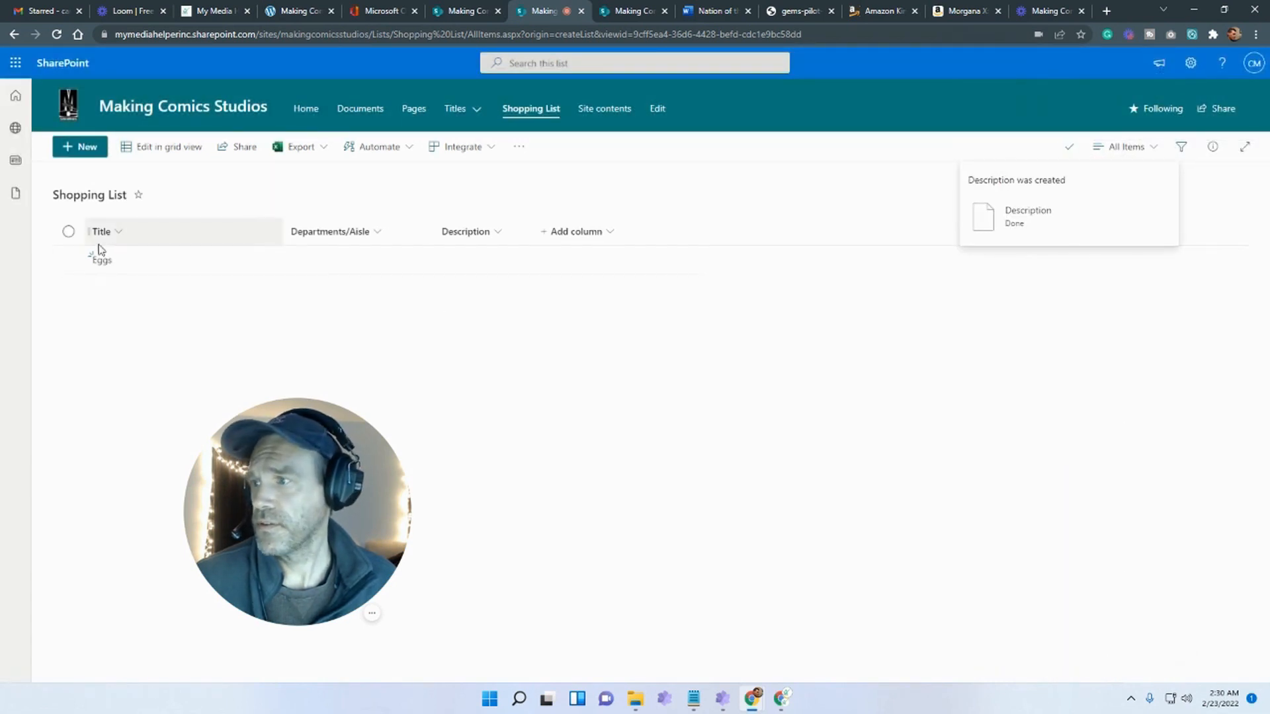
# Open the Eggs item for editing and set its Departments/Aisle to Produce
pyautogui.click(217, 261)
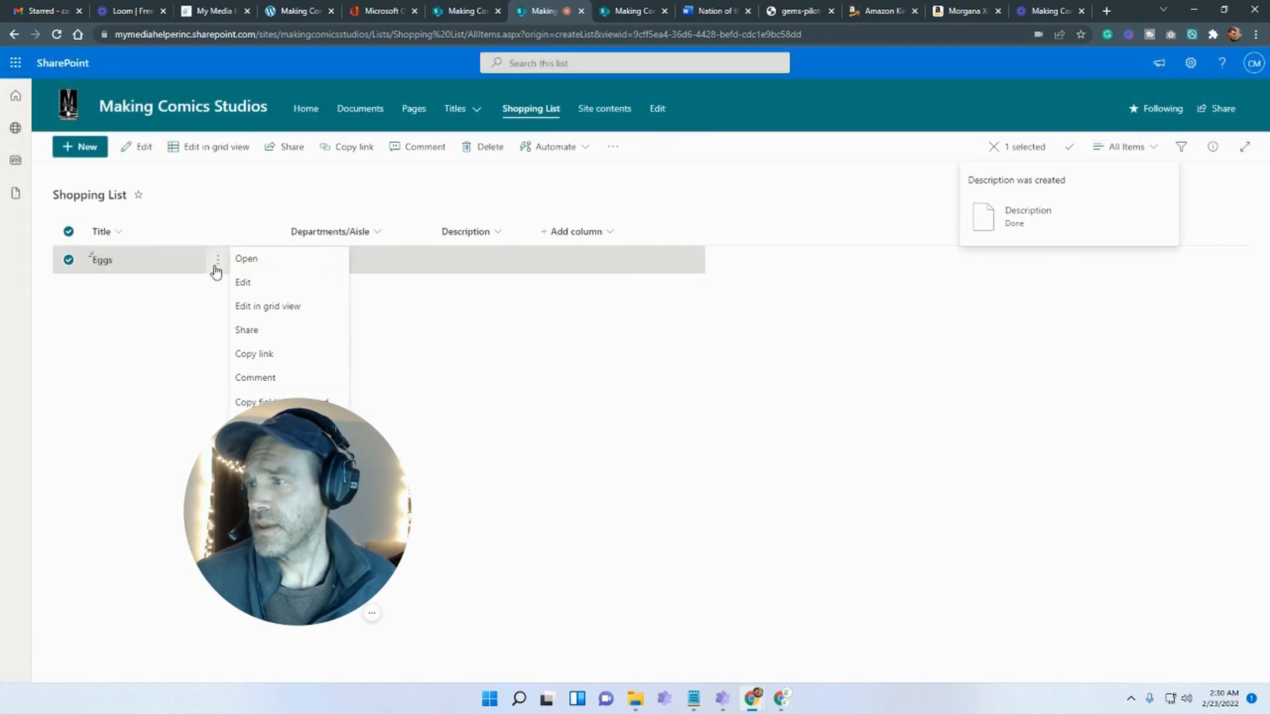
pyautogui.click(379, 277)
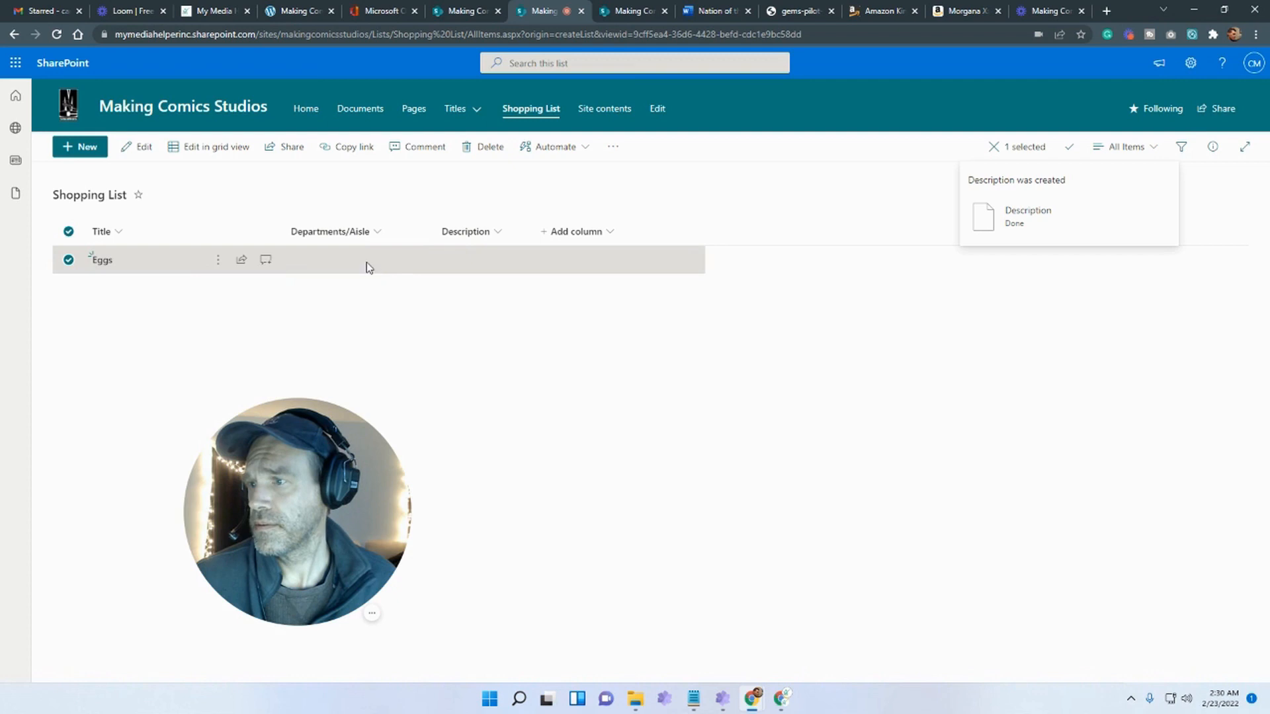
pyautogui.click(219, 262)
pyautogui.click(243, 283)
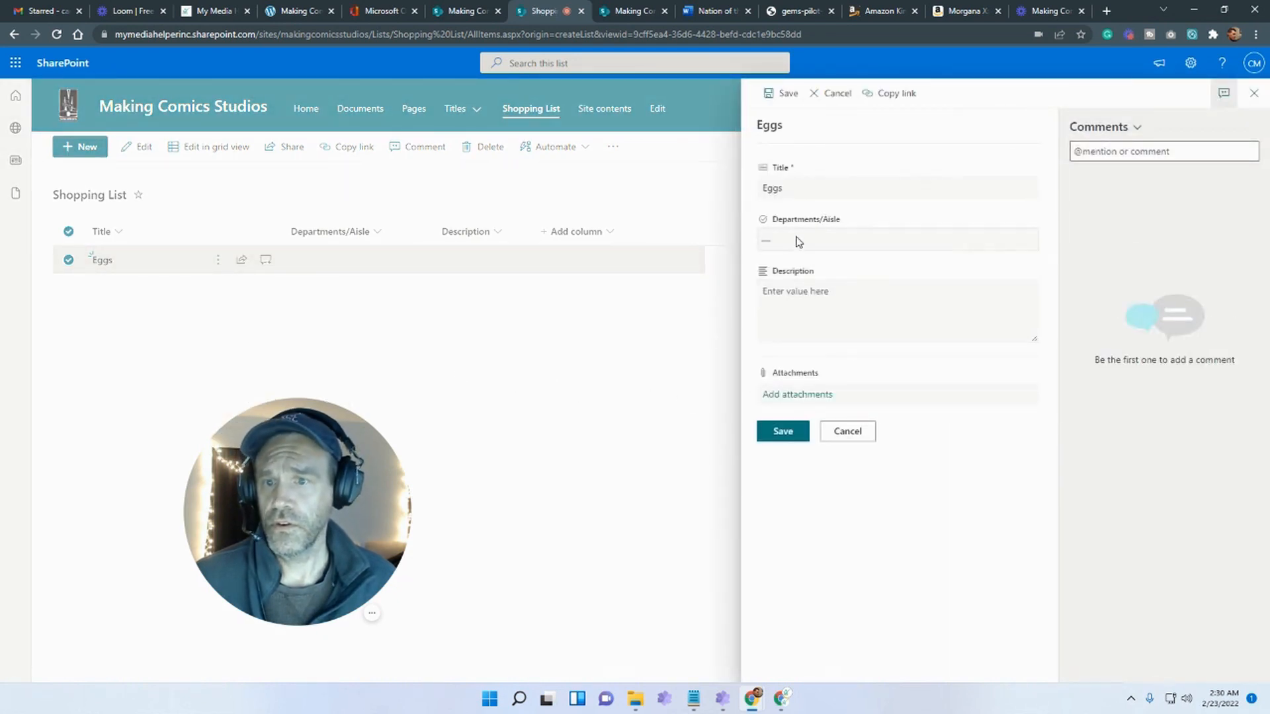
pyautogui.click(769, 254)
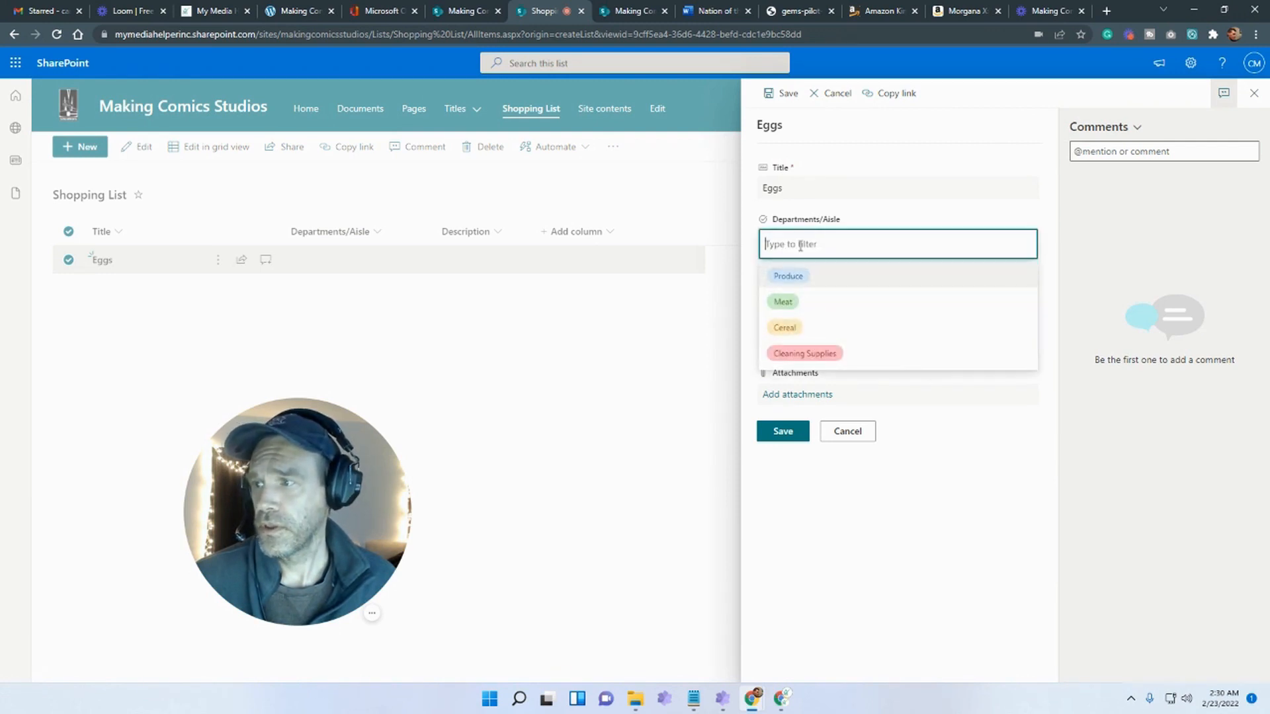
pyautogui.click(800, 284)
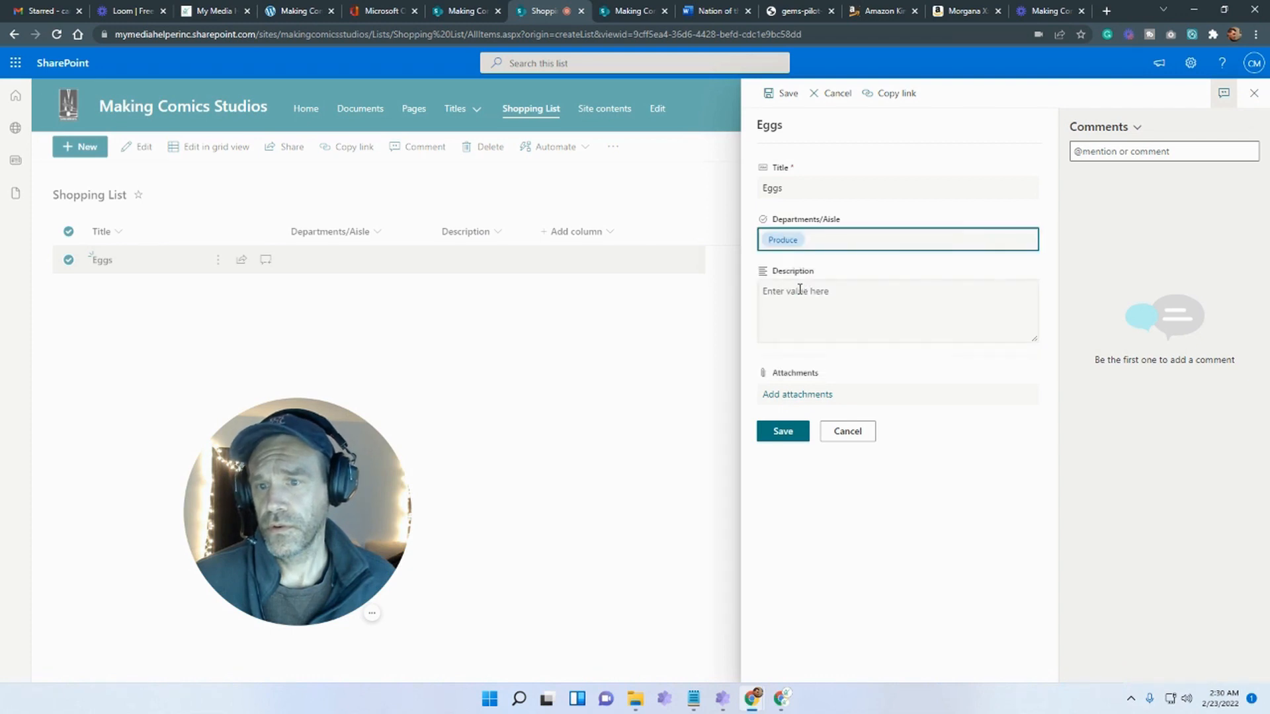
# Enter the description "Things that come from chickens." for the Eggs item and save it
pyautogui.click(802, 308)
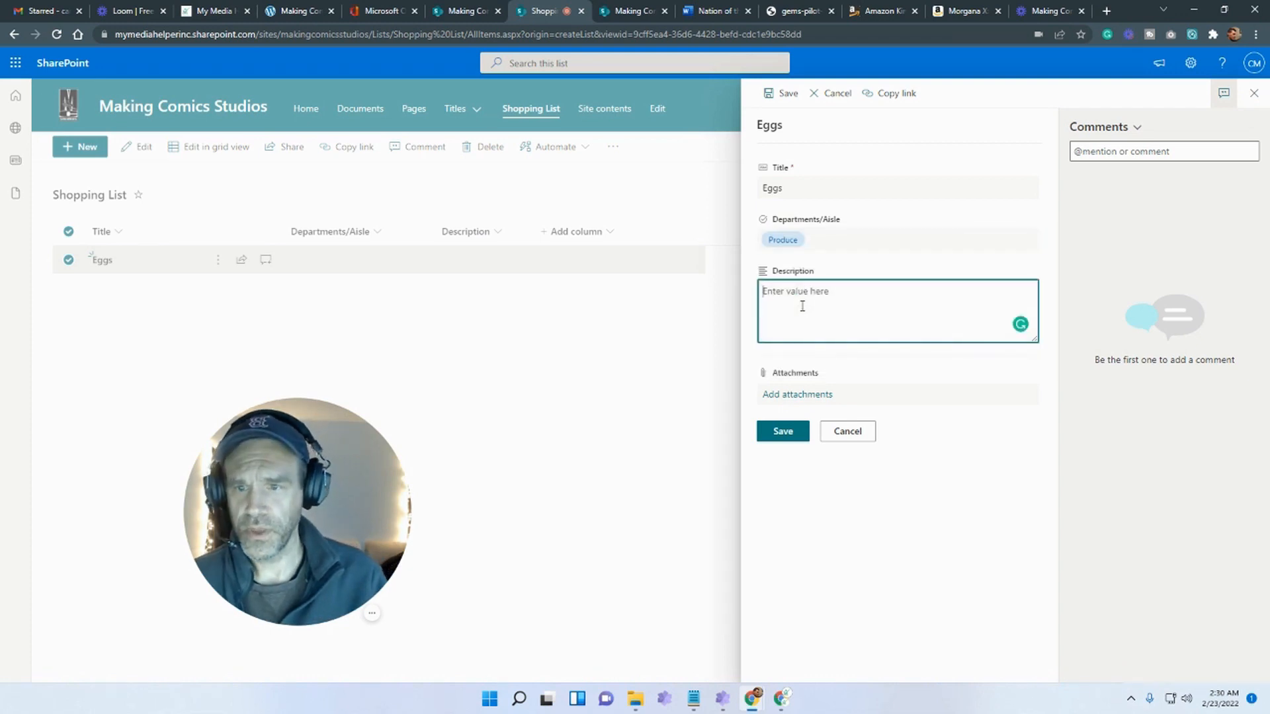
pyautogui.write('Comes')
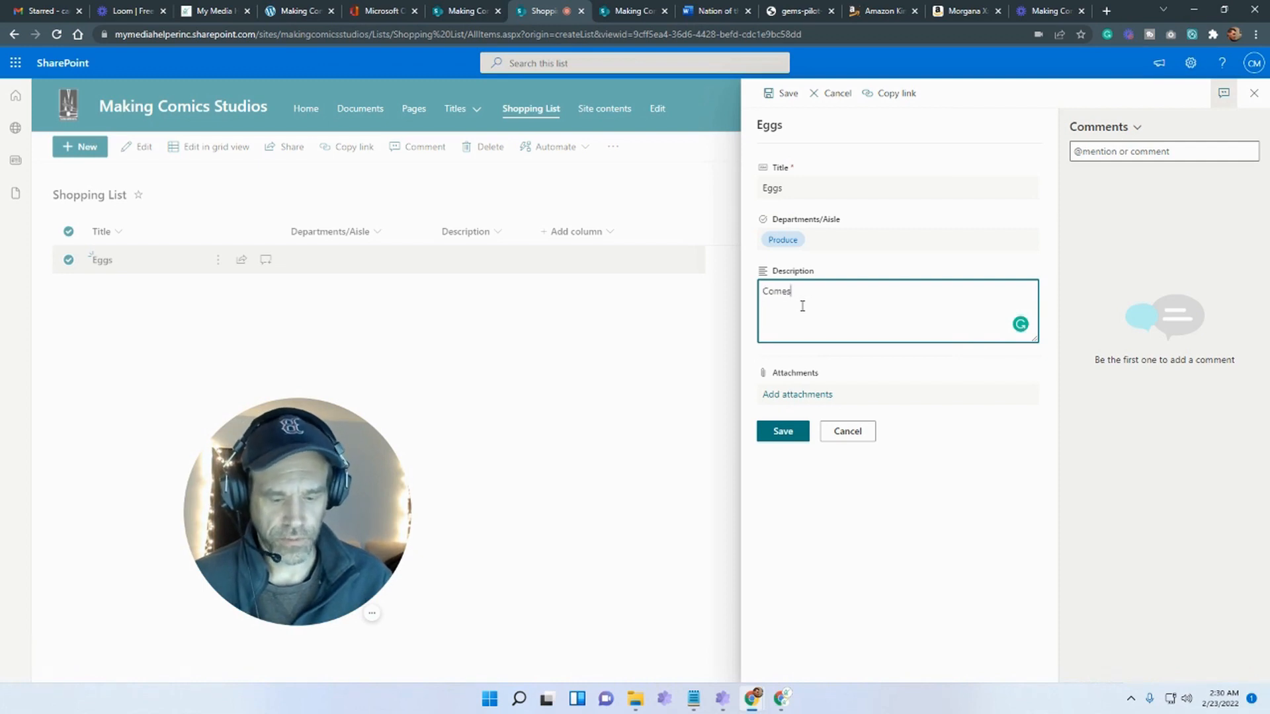
pyautogui.press('BackSpace')
pyautogui.press('BackSpace')
pyautogui.press('BackSpace')
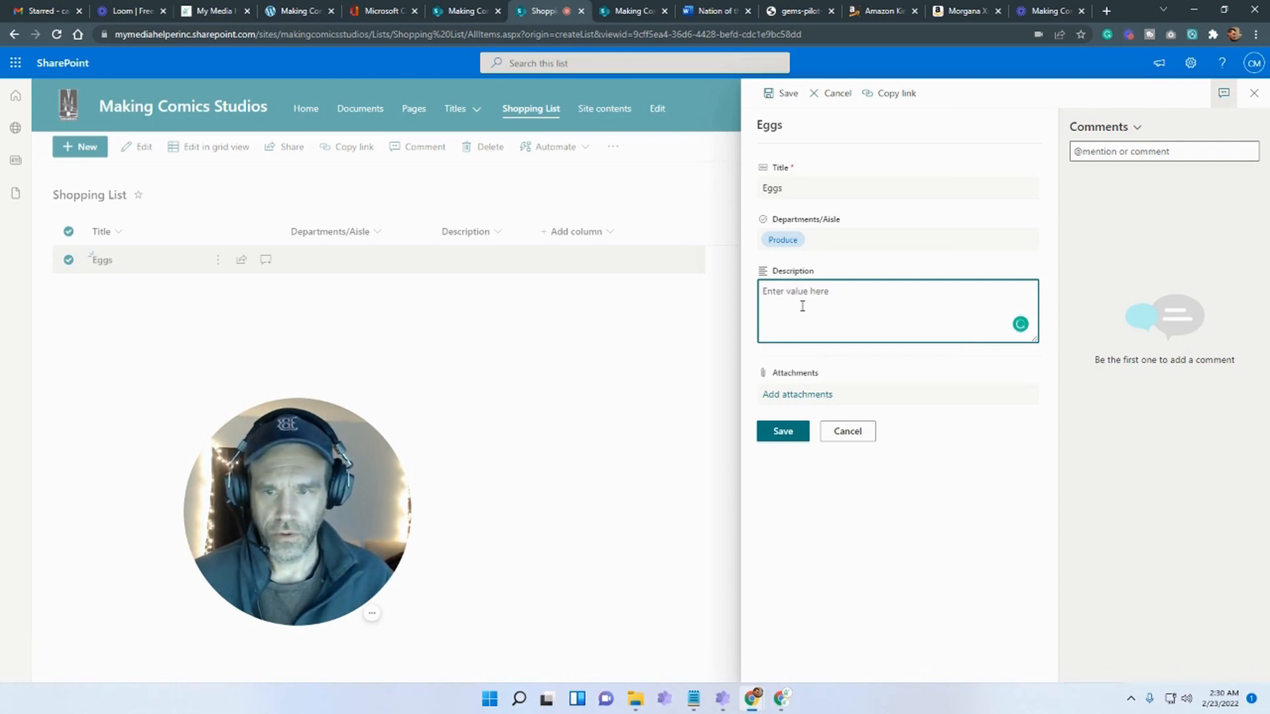
pyautogui.write('Things that come from chickens.')
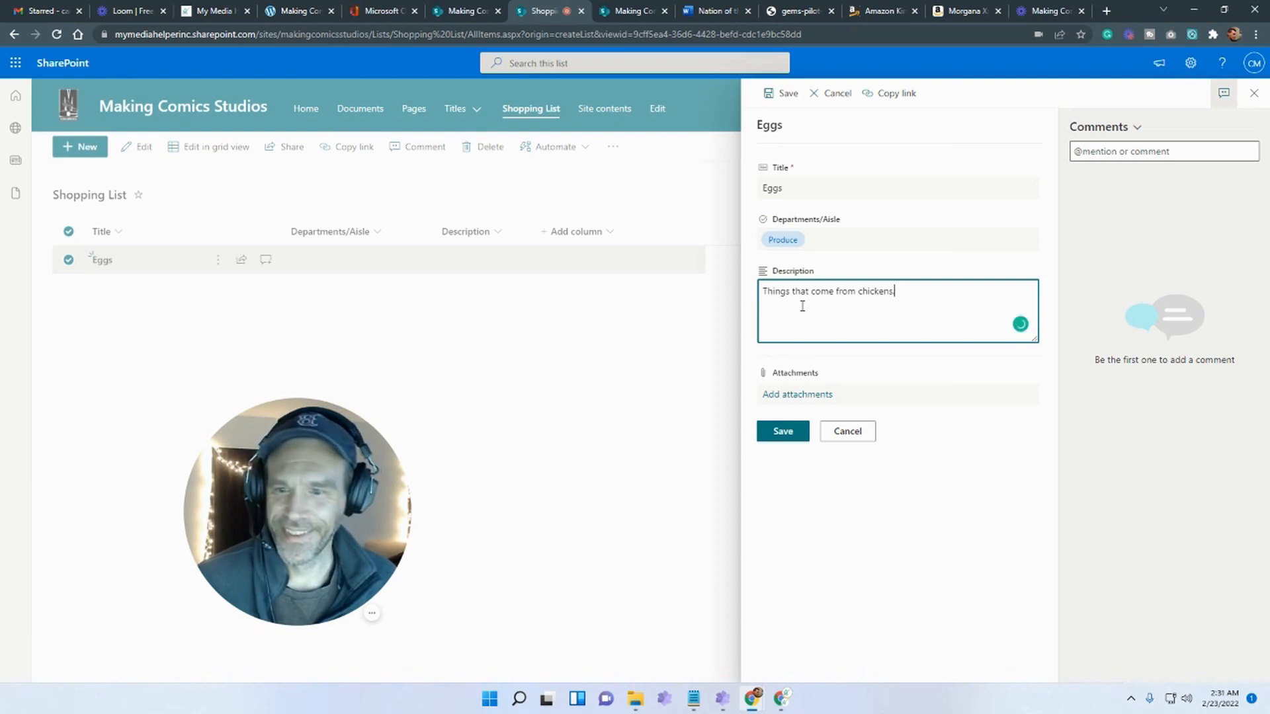
pyautogui.click(783, 431)
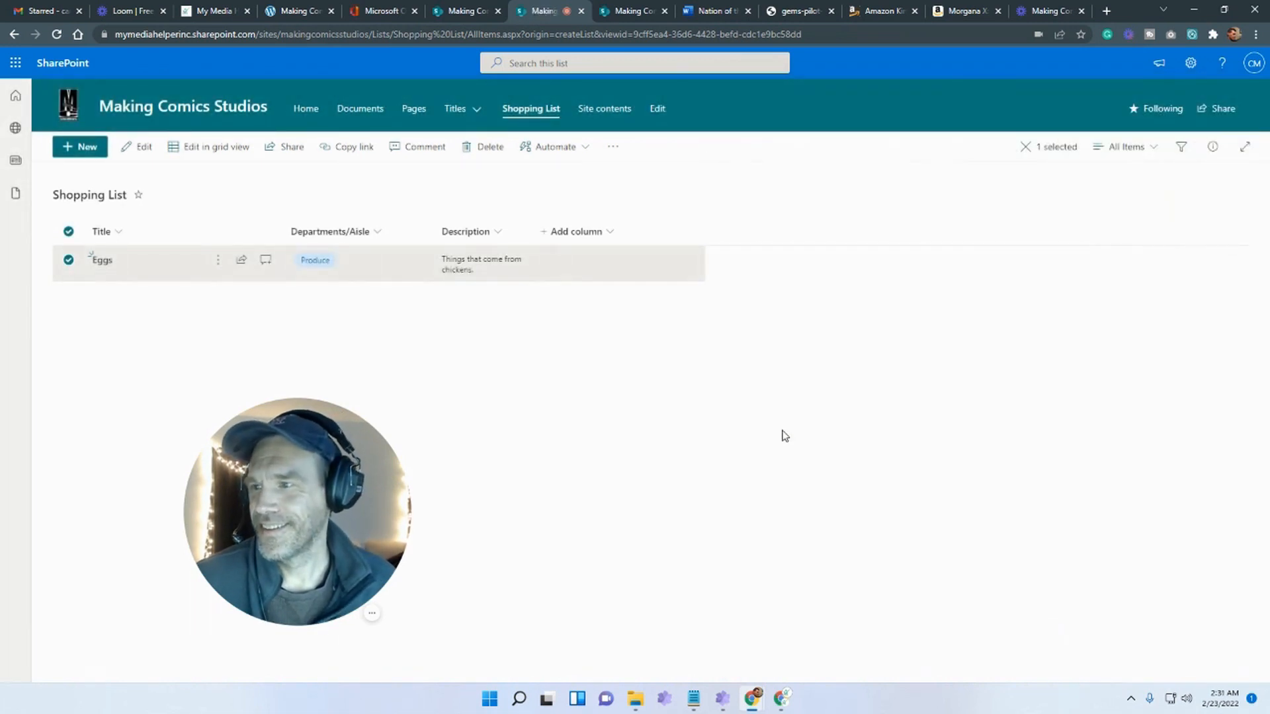
# Add a Steak item to the Shopping List with department Meat and the description "Makes sure it doesn't moow."
pyautogui.click(83, 158)
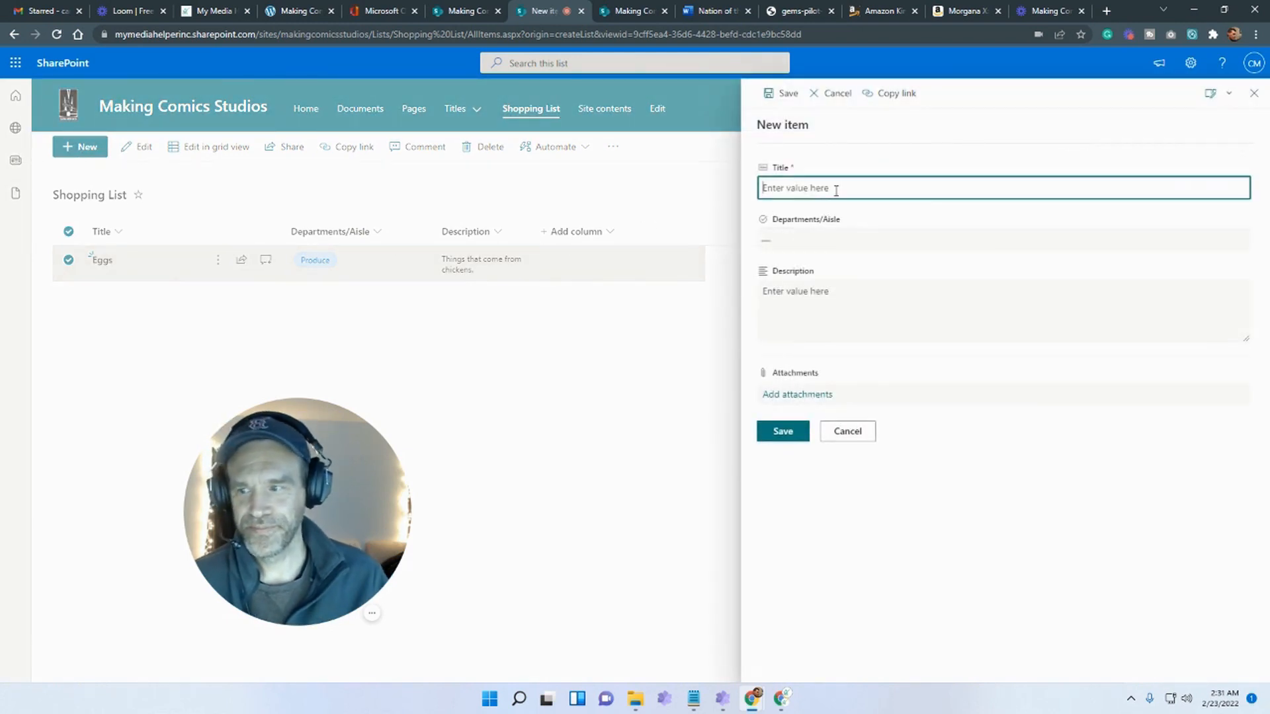
pyautogui.write('Steak')
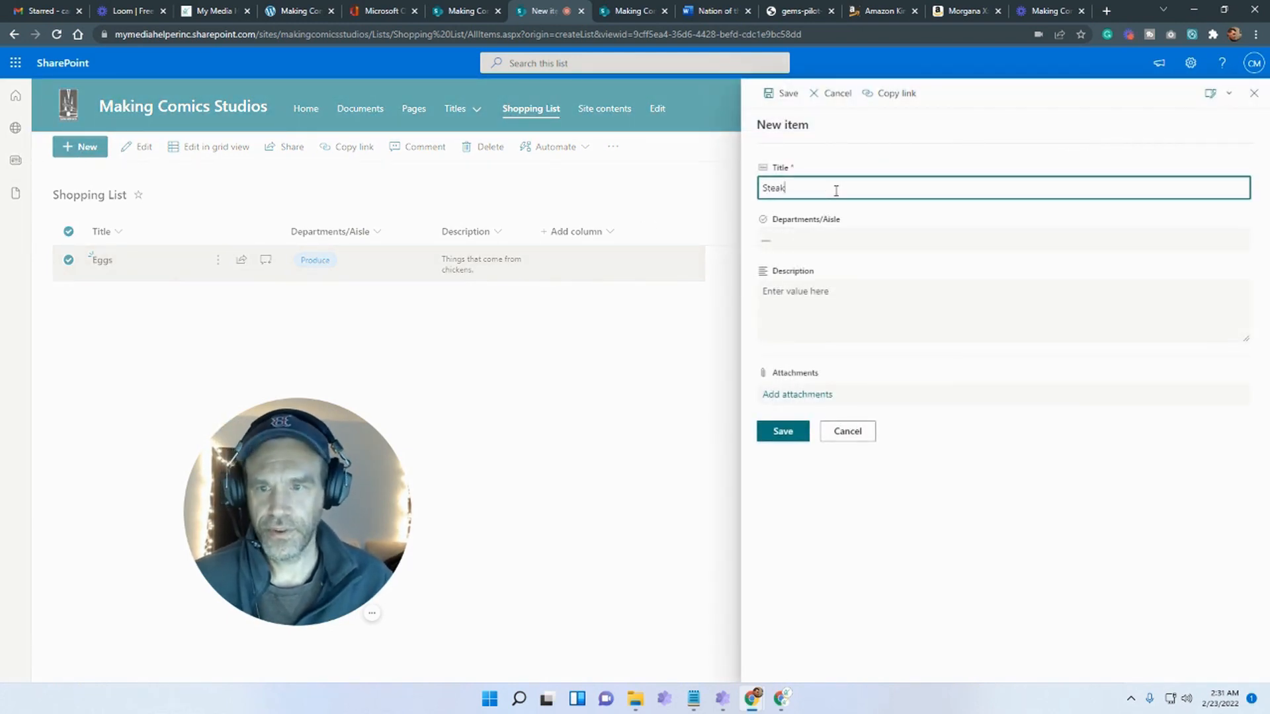
pyautogui.click(793, 244)
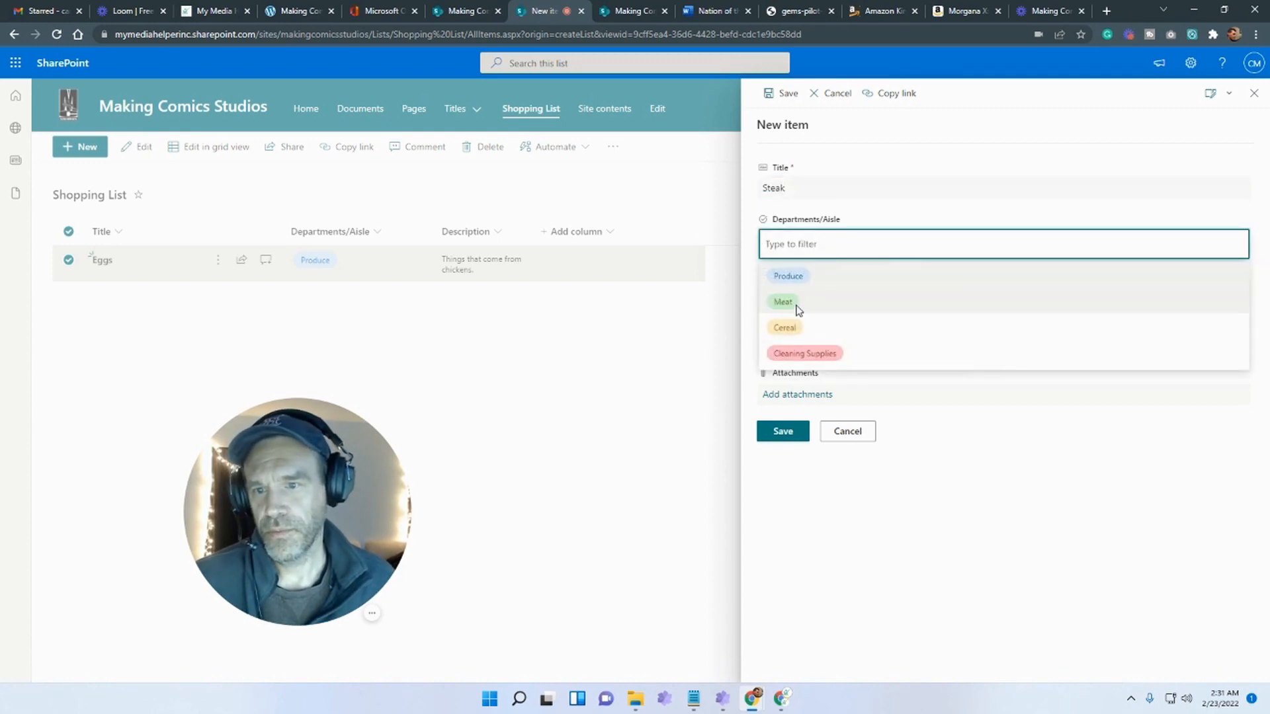
pyautogui.click(796, 302)
pyautogui.click(797, 306)
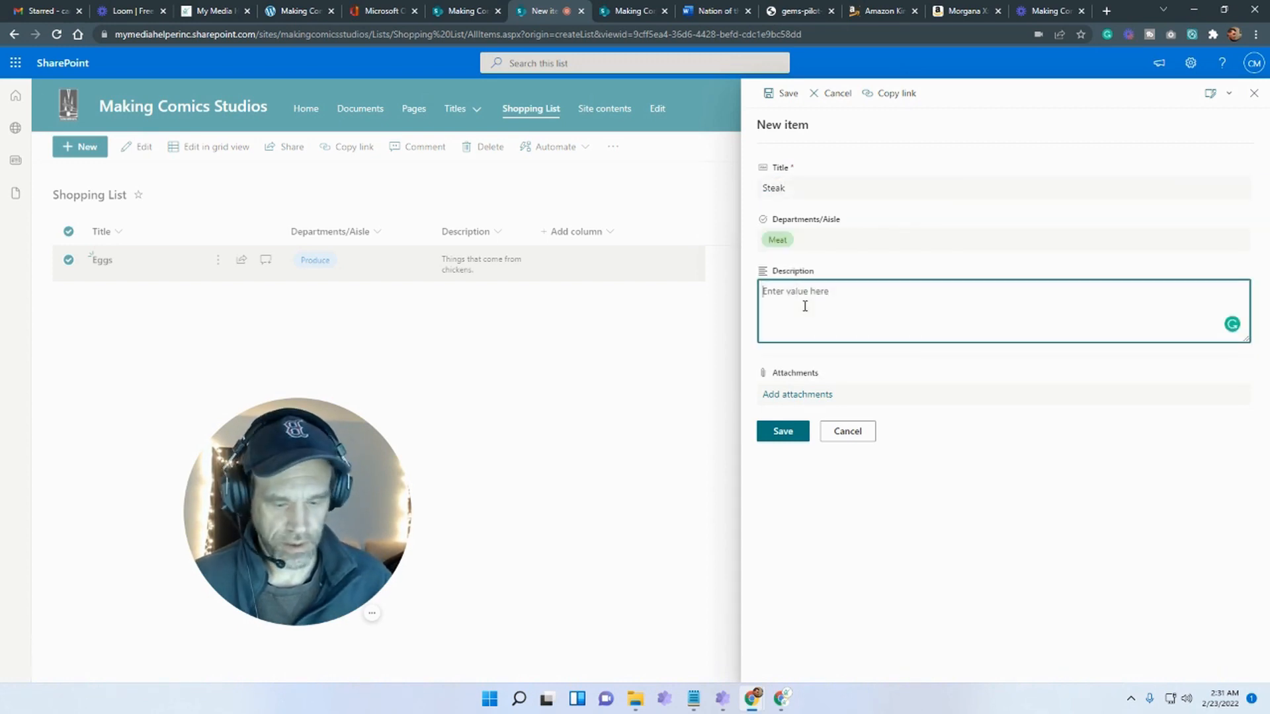
pyautogui.write("Makes sure it doesn't moow.")
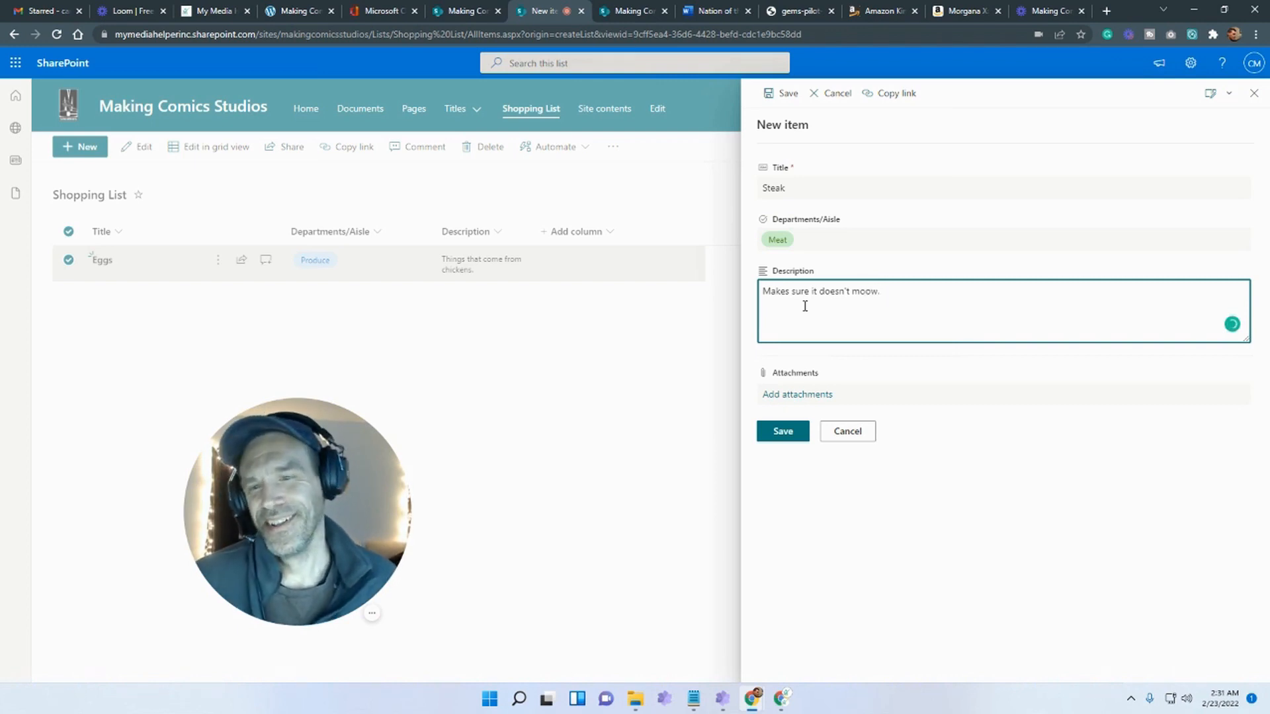
pyautogui.click(783, 432)
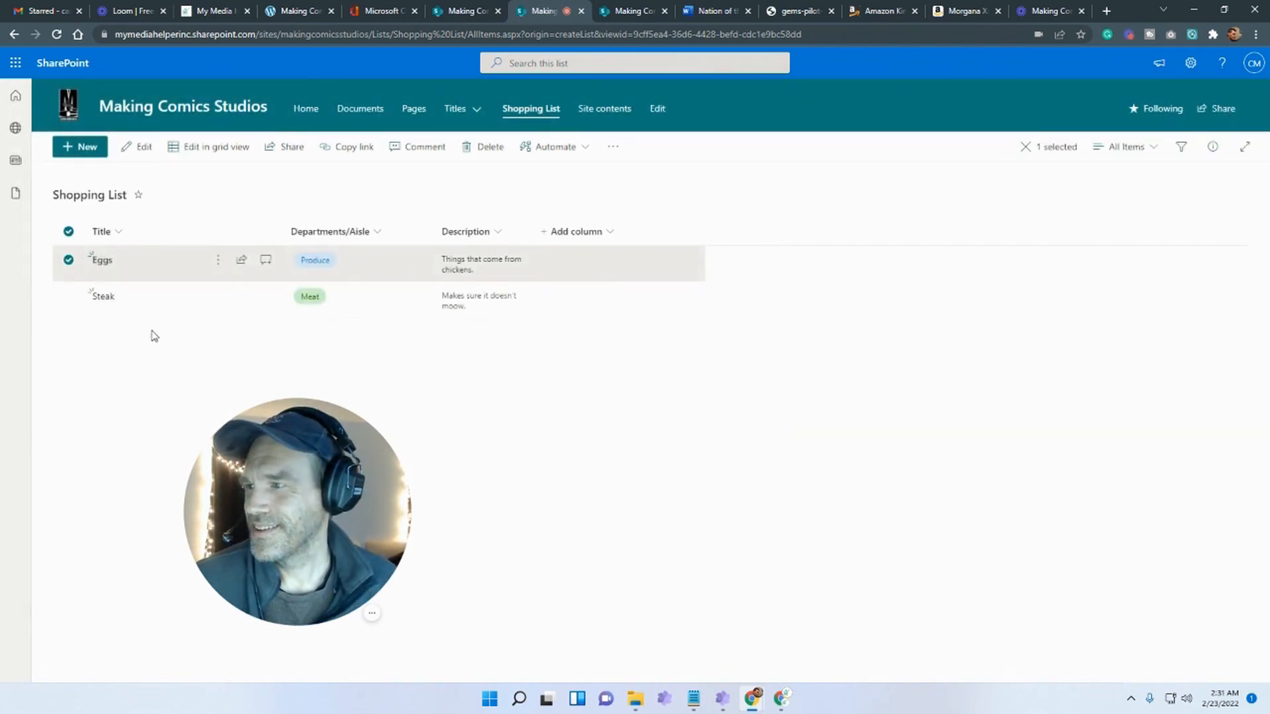
# Add a Captain Crunch Peanut Butter item with department Cereal and the description "They're Great!", and clear the row selection
pyautogui.click(78, 154)
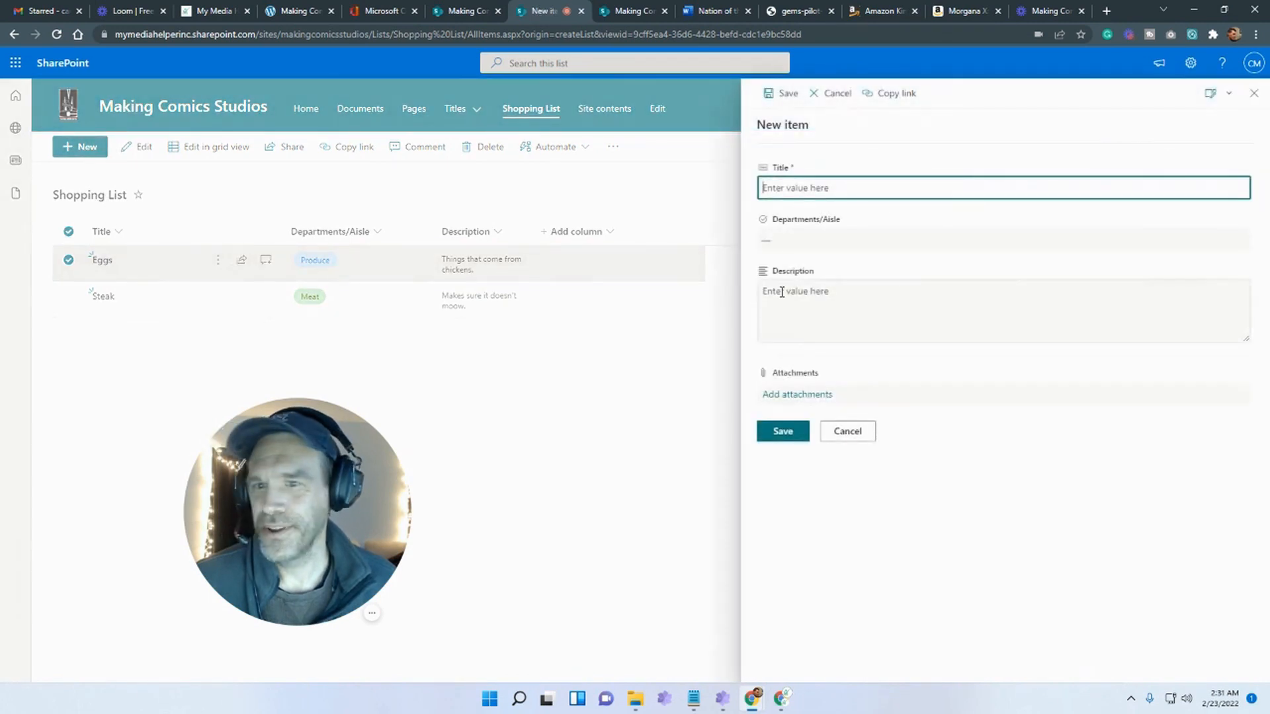
pyautogui.write('Captain Crunch')
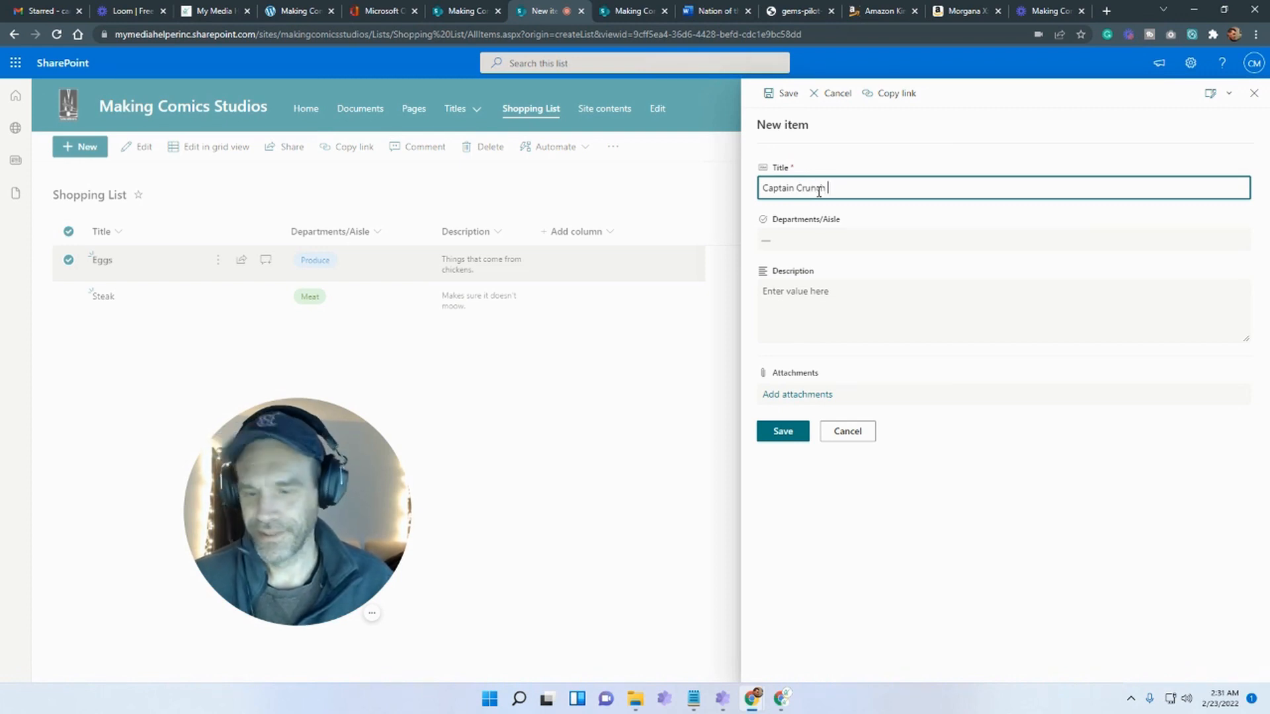
pyautogui.write(' Peanut Butte')
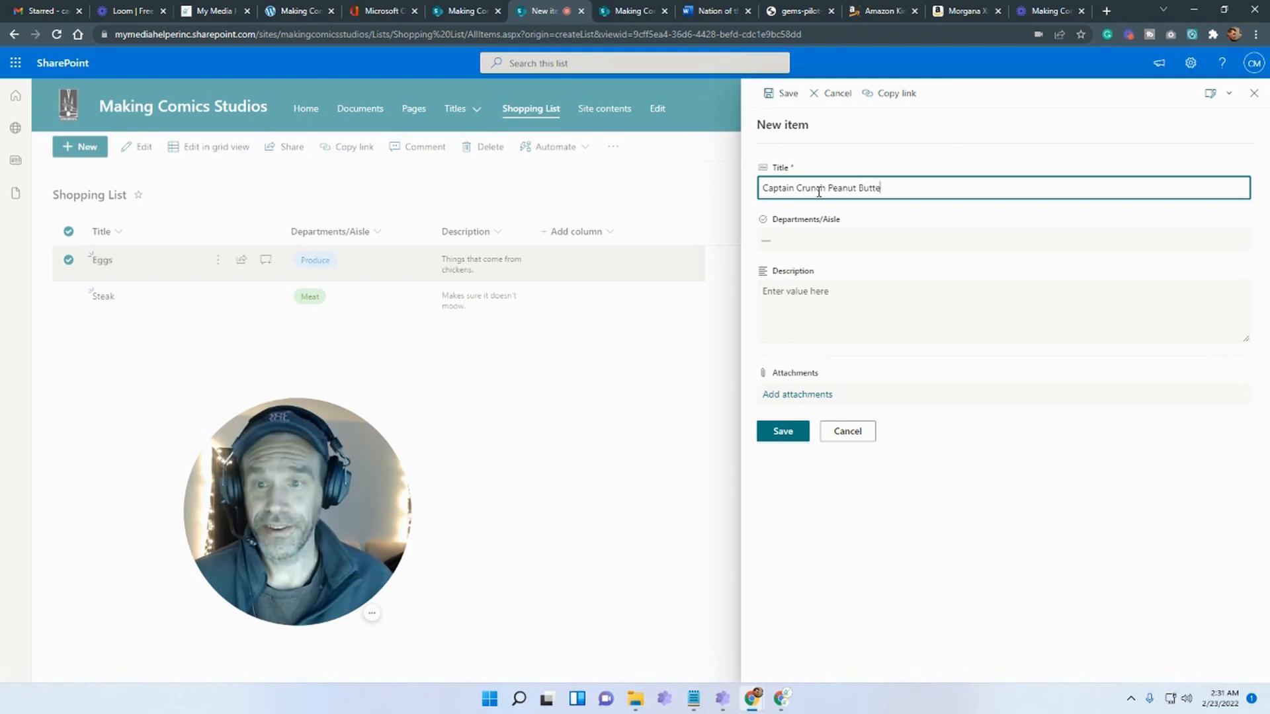
pyautogui.click(816, 228)
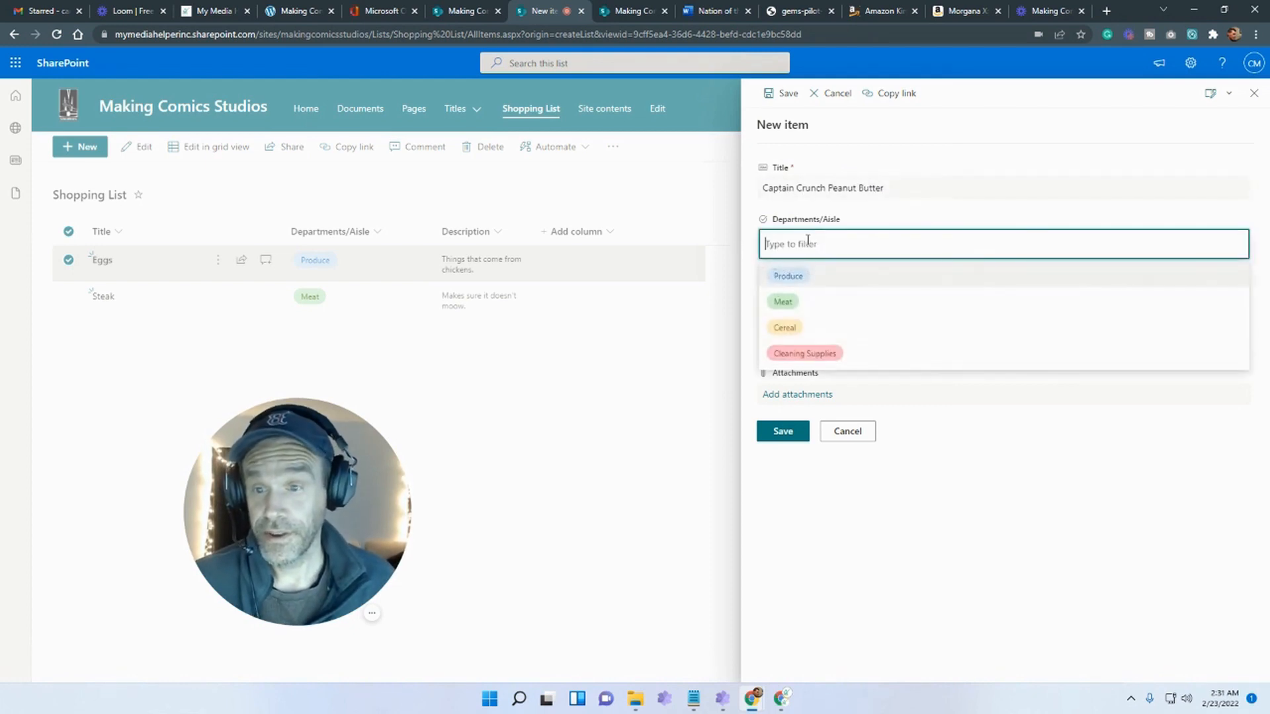
pyautogui.click(808, 323)
pyautogui.click(830, 311)
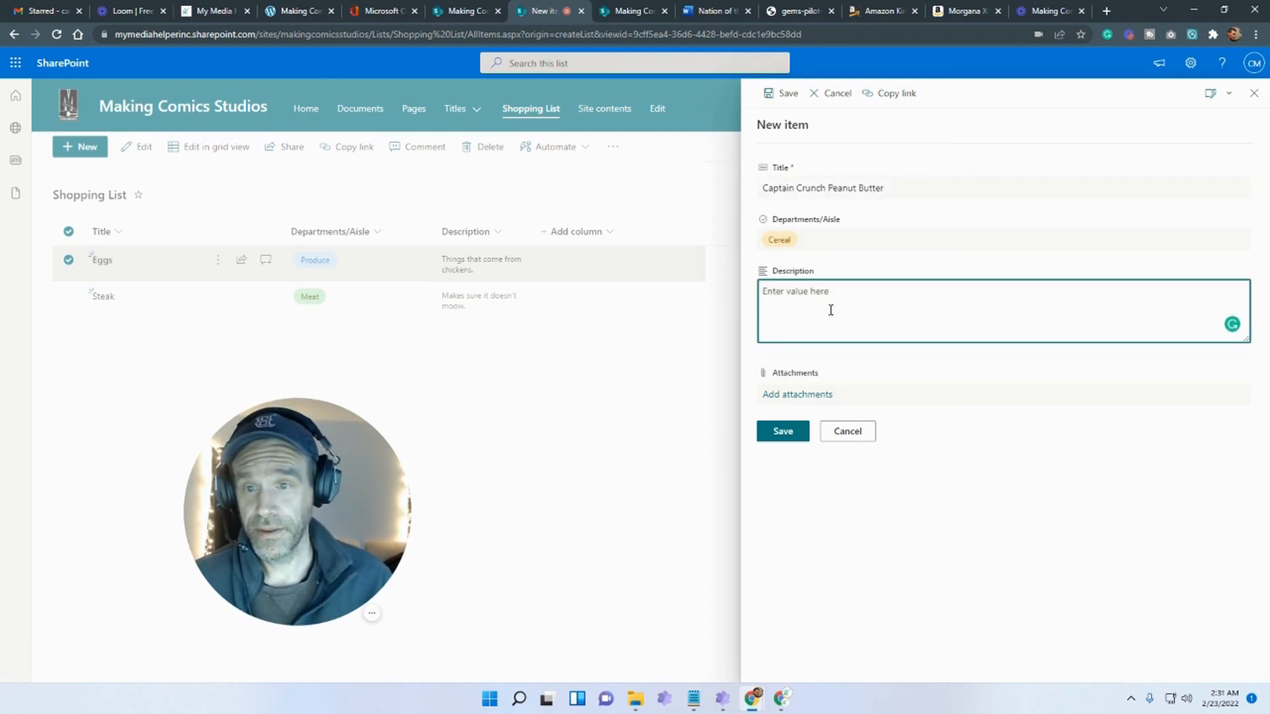
pyautogui.write('The')
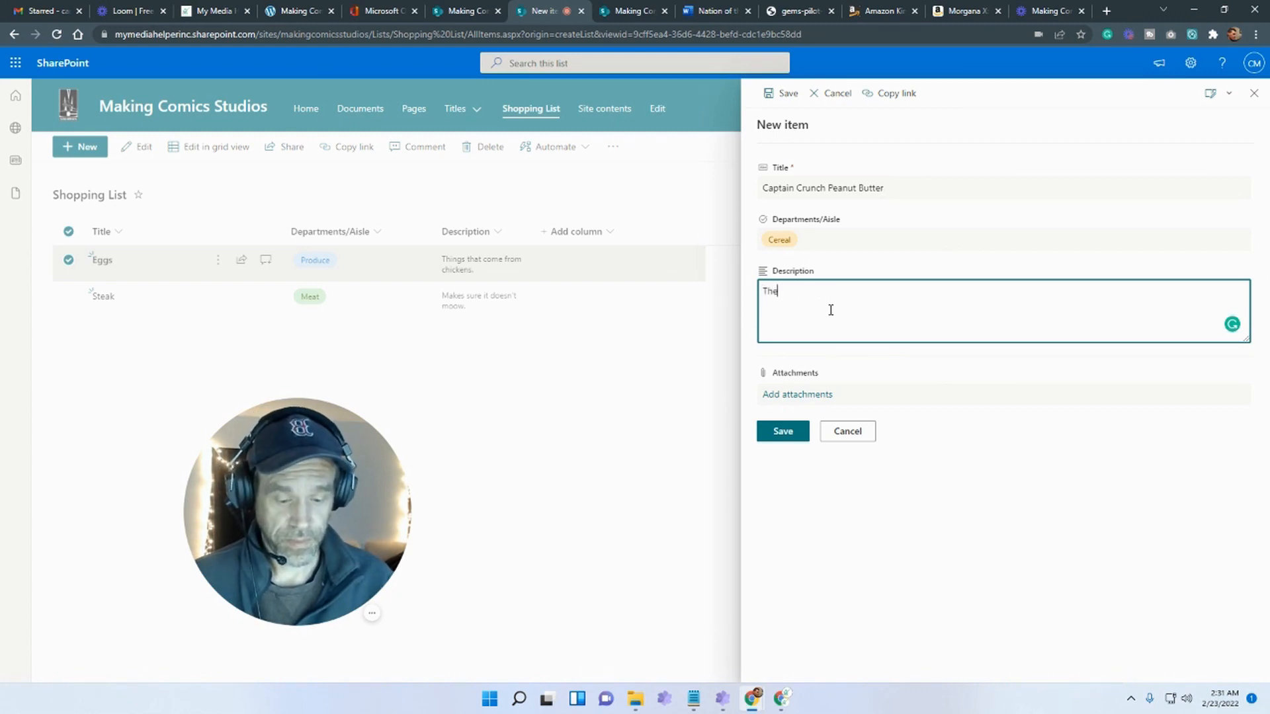
pyautogui.write("y're Great!")
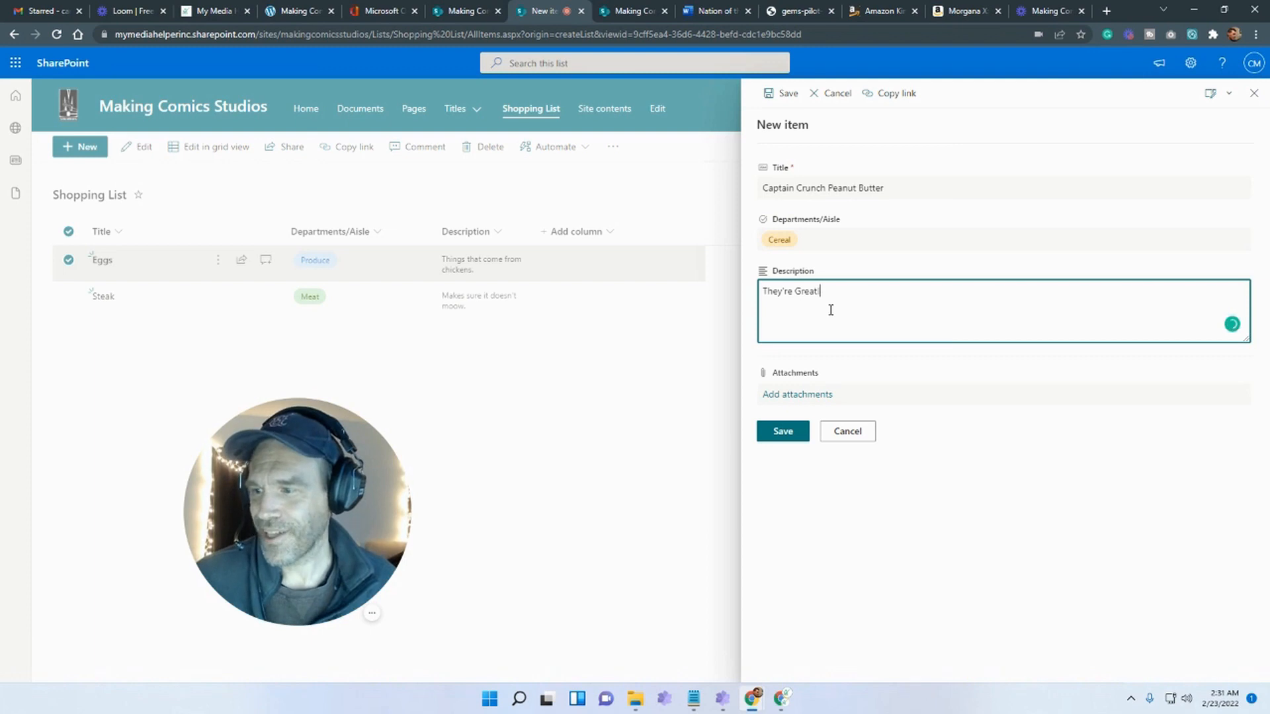
pyautogui.click(775, 437)
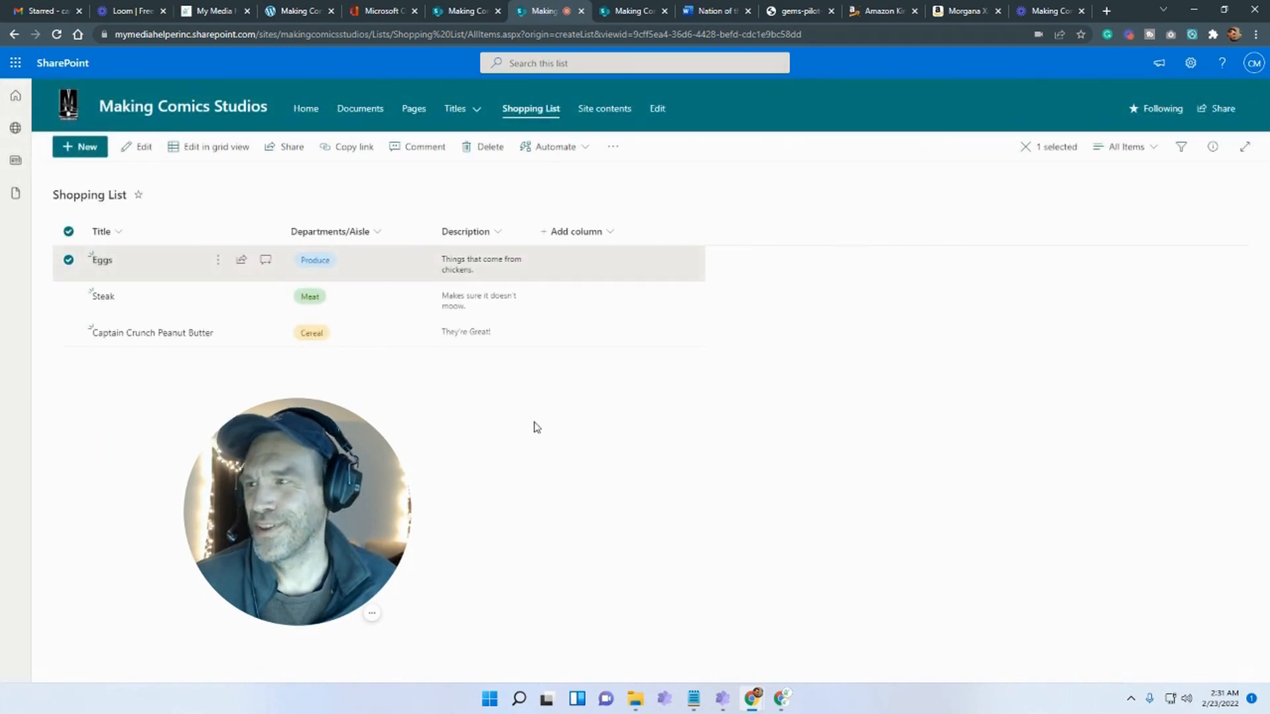
pyautogui.click(732, 477)
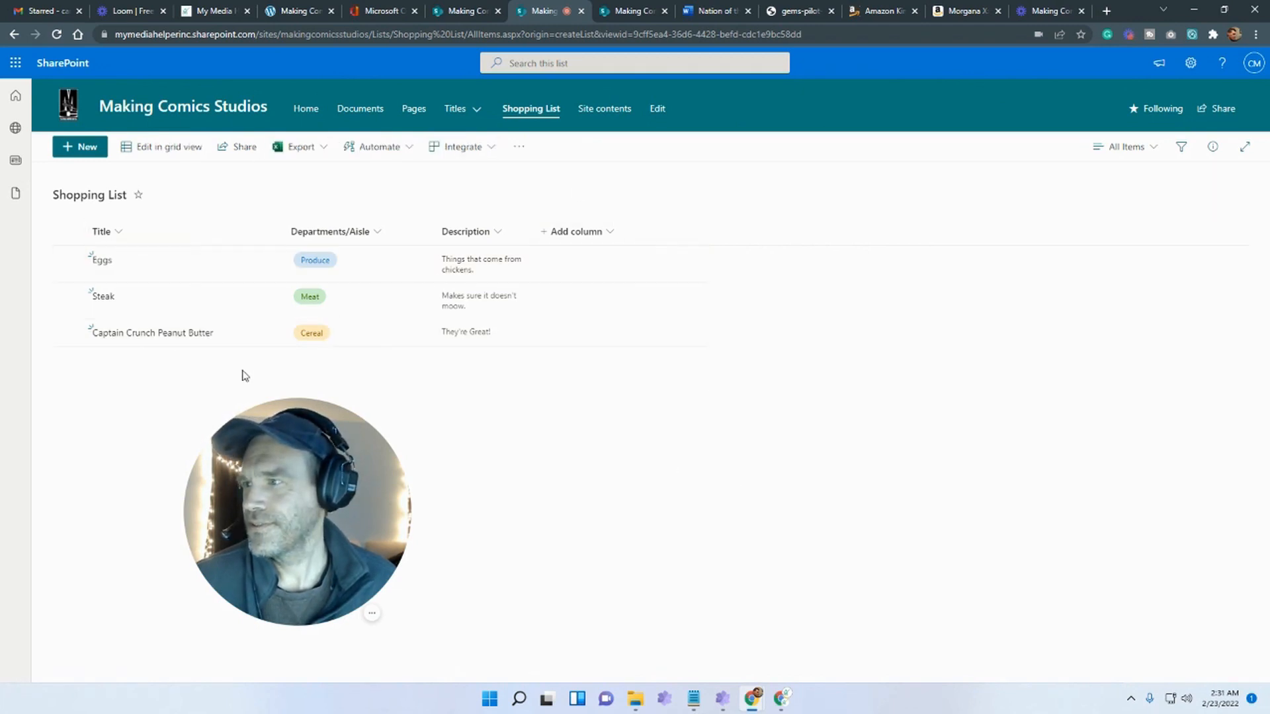
# Check the site contents page and the already open Short Stories document folder
pyautogui.click(1190, 64)
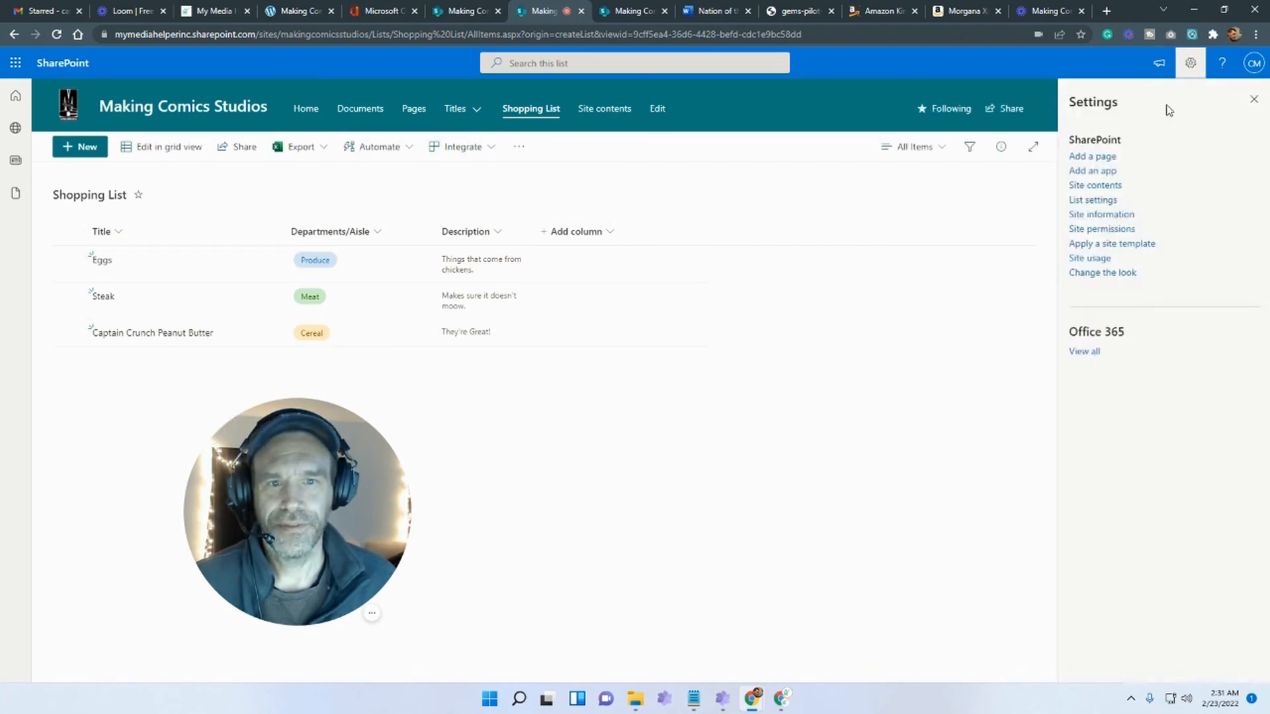
pyautogui.click(1108, 191)
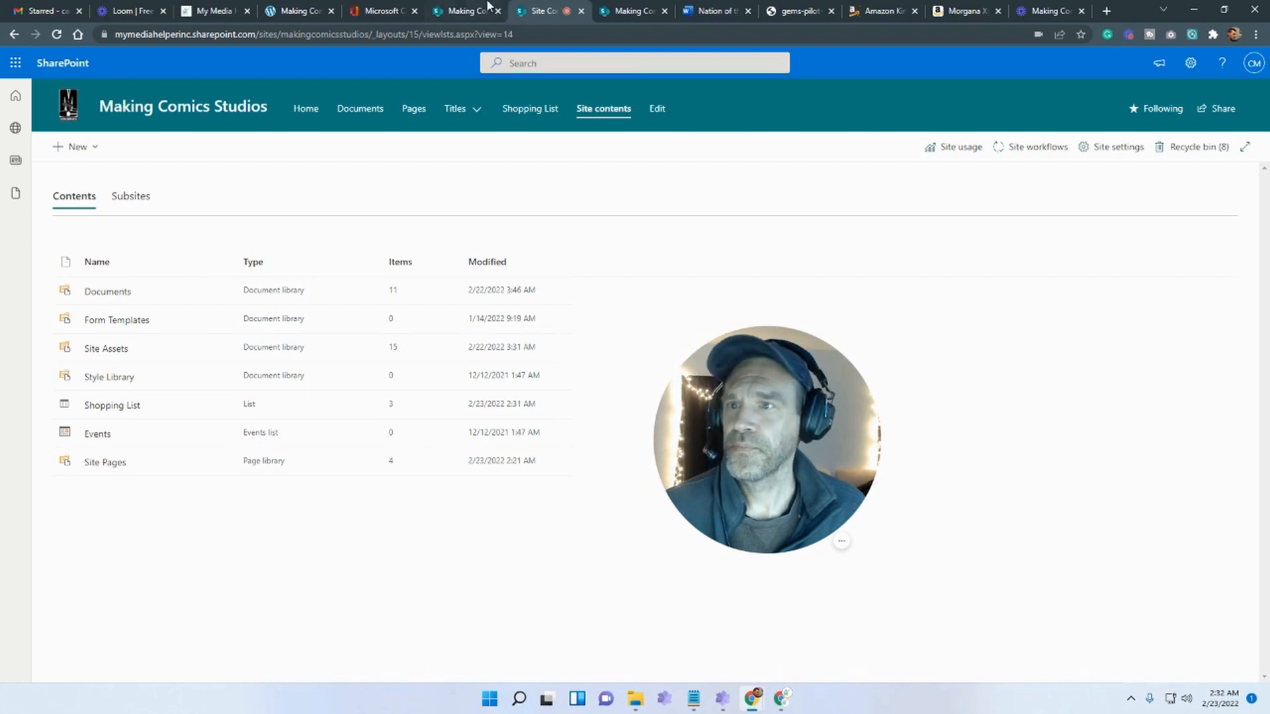
pyautogui.click(625, 20)
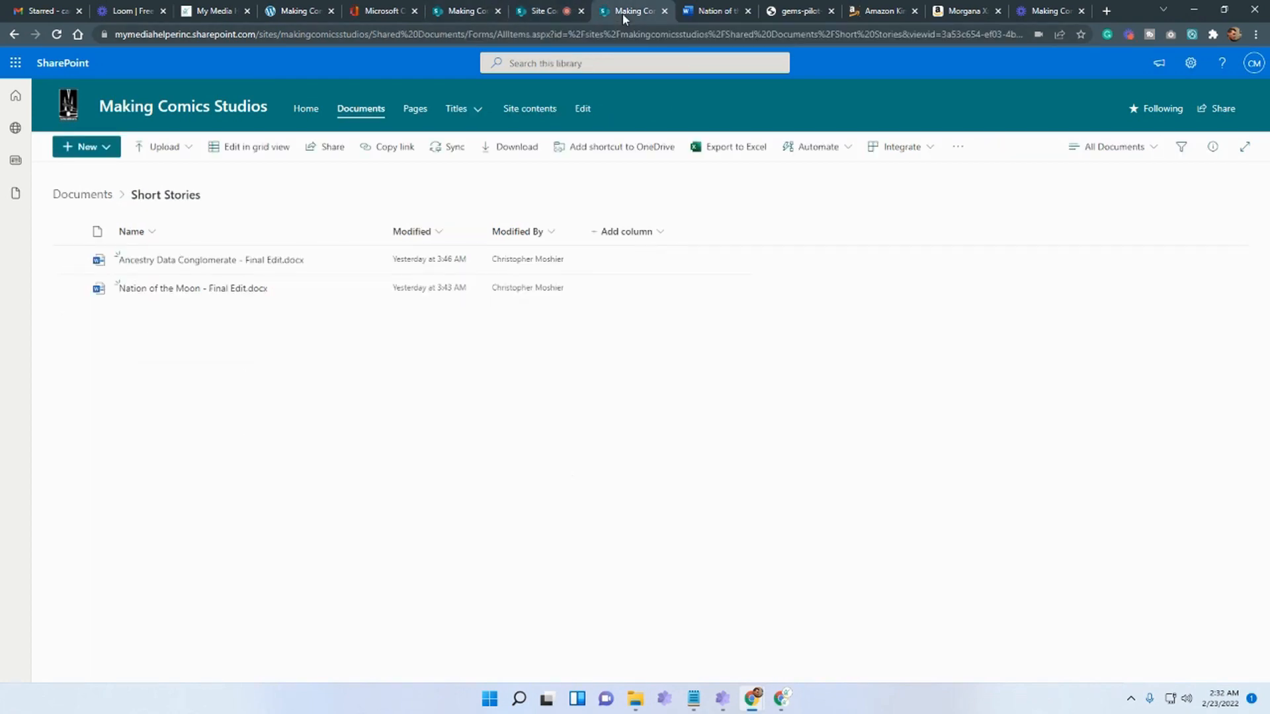
# Go to the site's home page and start editing it at the Comics Sold in 2022 charts section
pyautogui.click(478, 12)
pyautogui.scroll(3, 728, 324)
pyautogui.scroll(3, 793, 314)
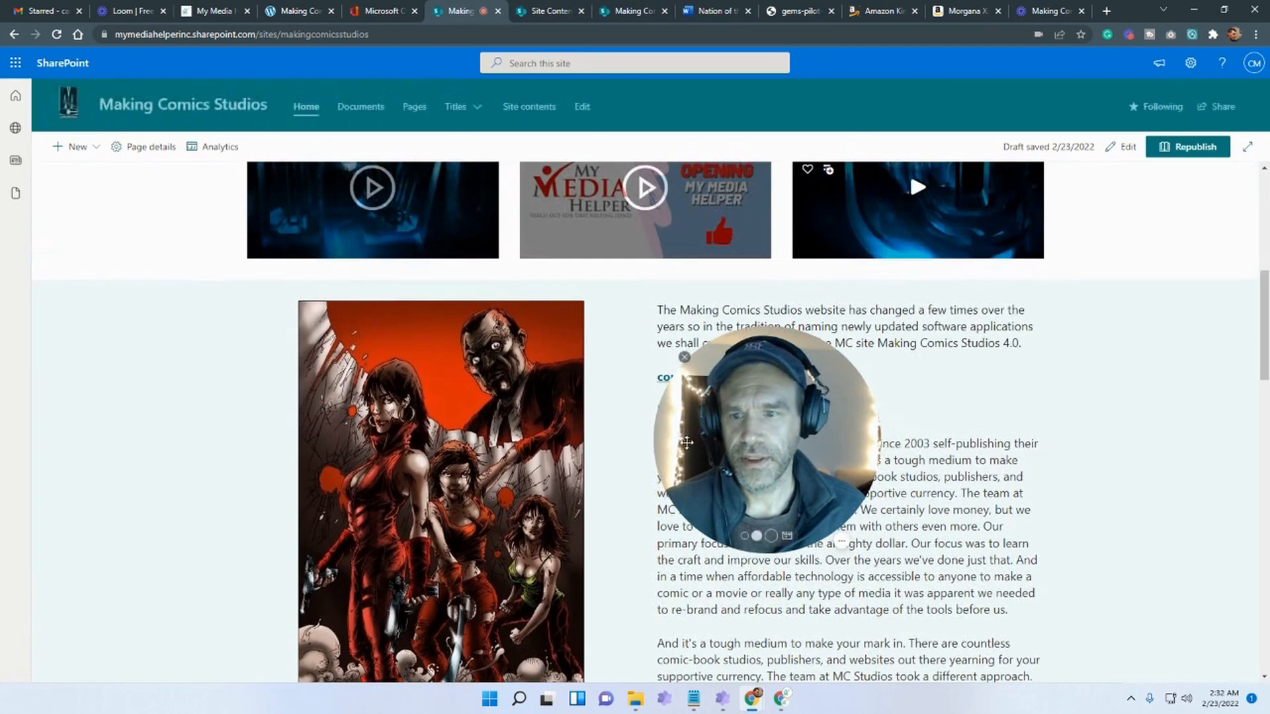
pyautogui.scroll(3, 1107, 340)
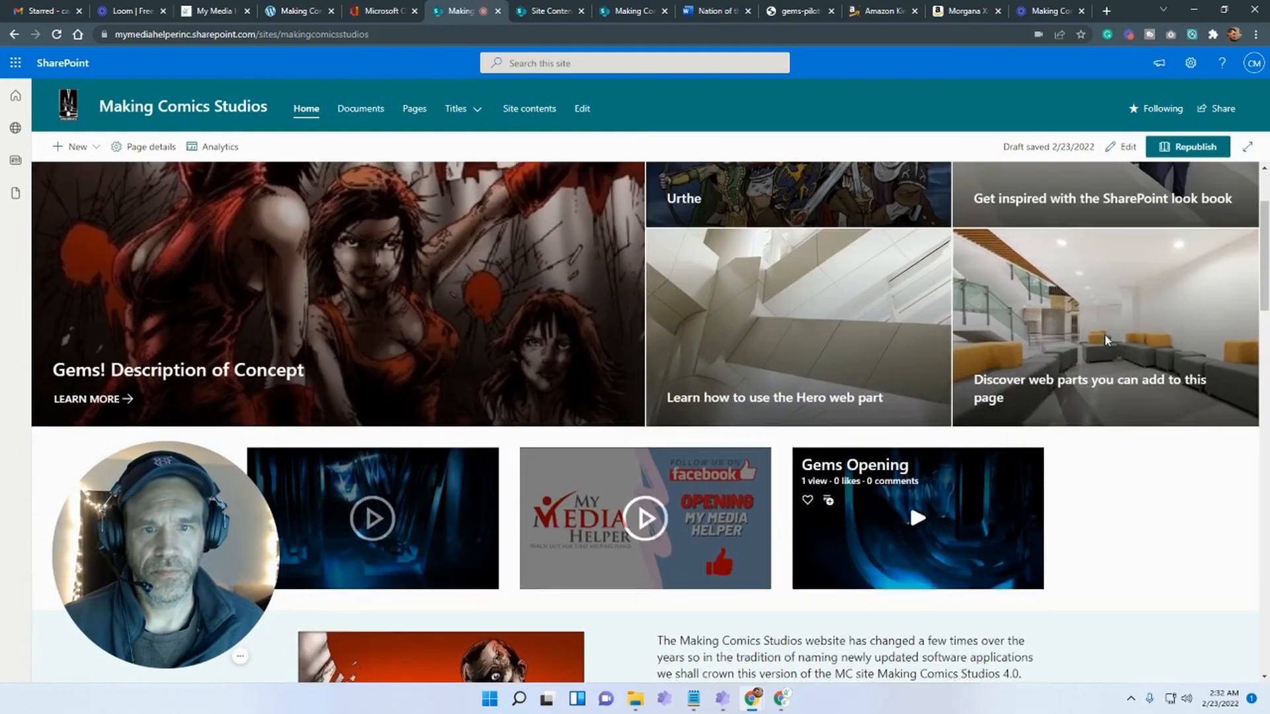
pyautogui.scroll(-10, 1138, 278)
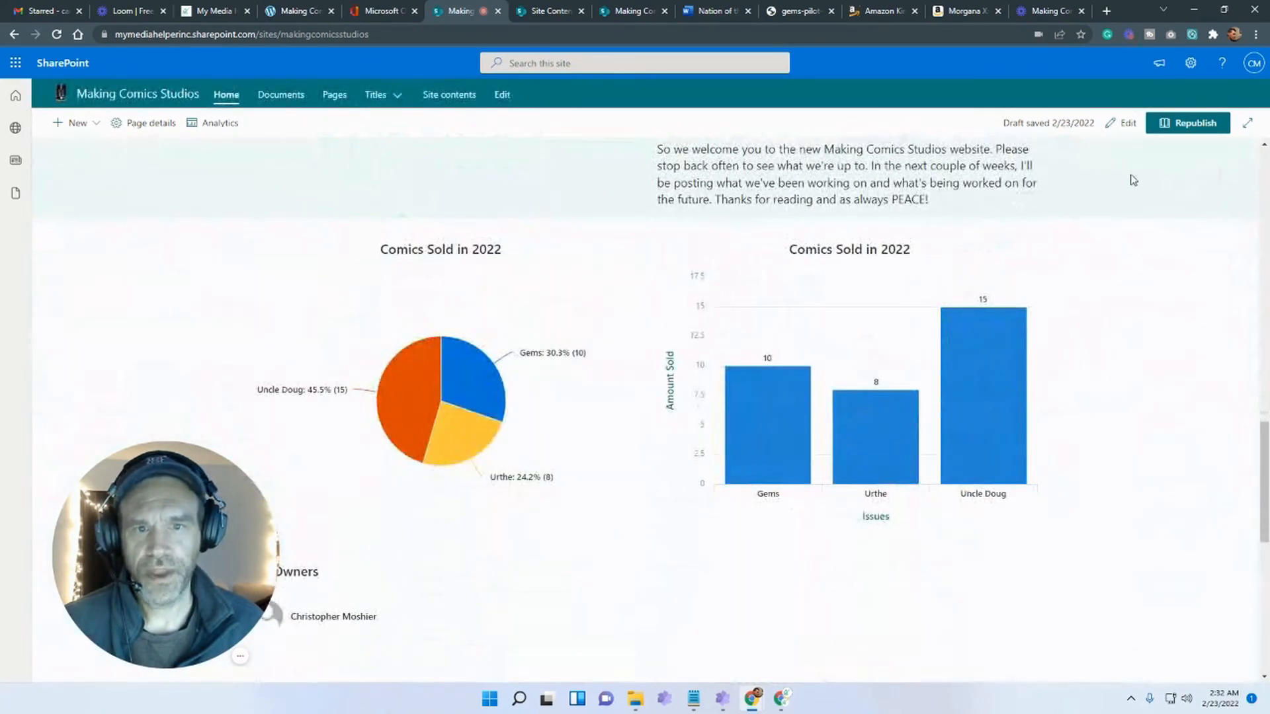
pyautogui.click(1123, 123)
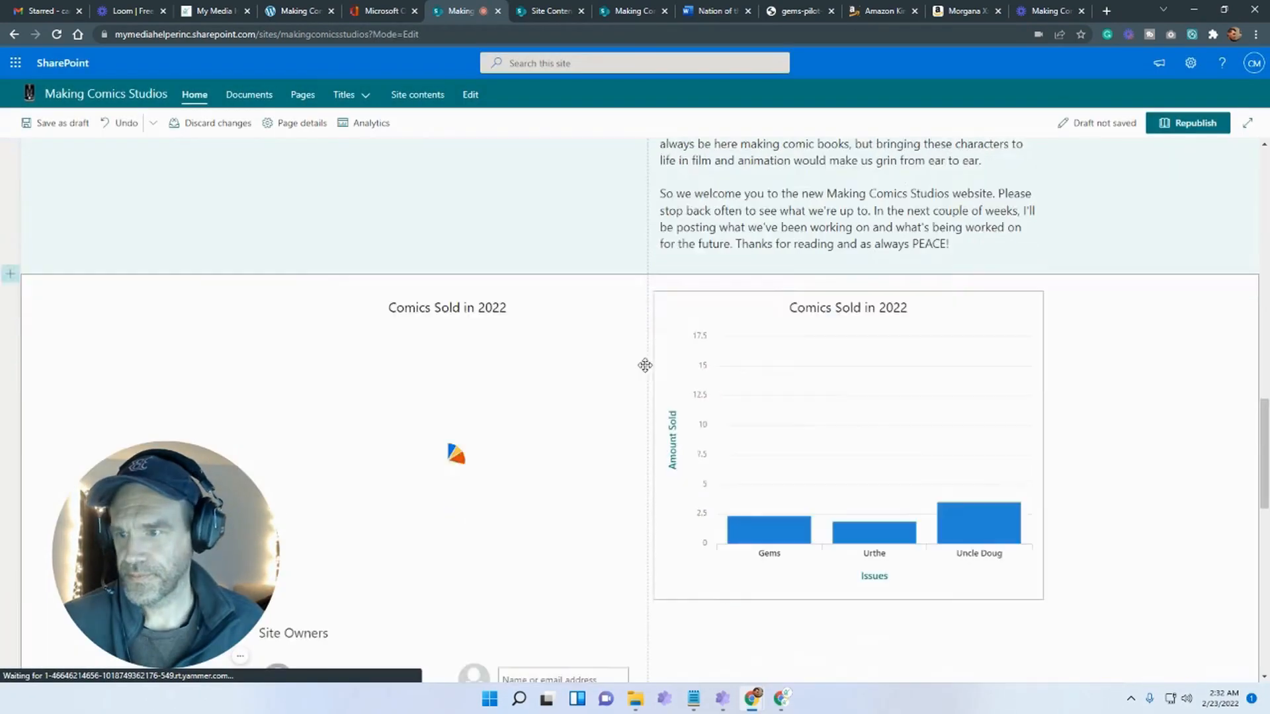
# Delete both Comics Sold in 2022 charts and the Site Owners web part from the two-column section
pyautogui.click(437, 319)
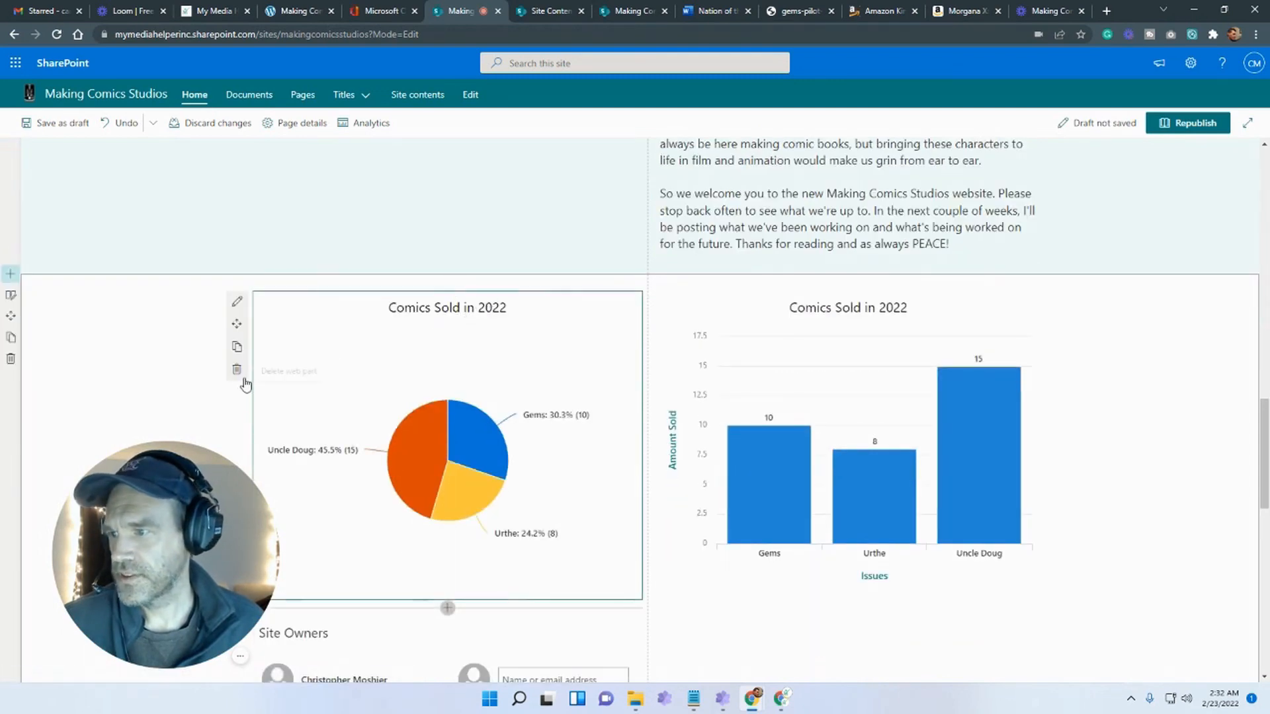
pyautogui.click(237, 370)
pyautogui.click(732, 308)
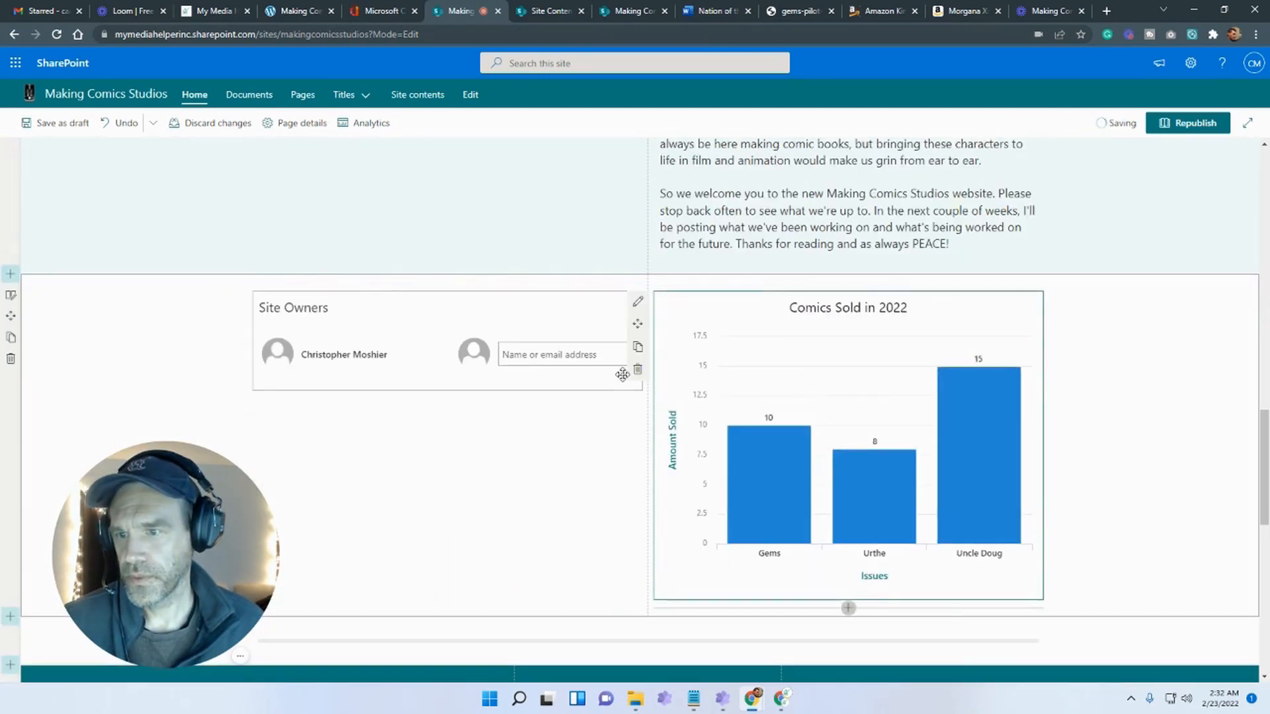
pyautogui.click(636, 370)
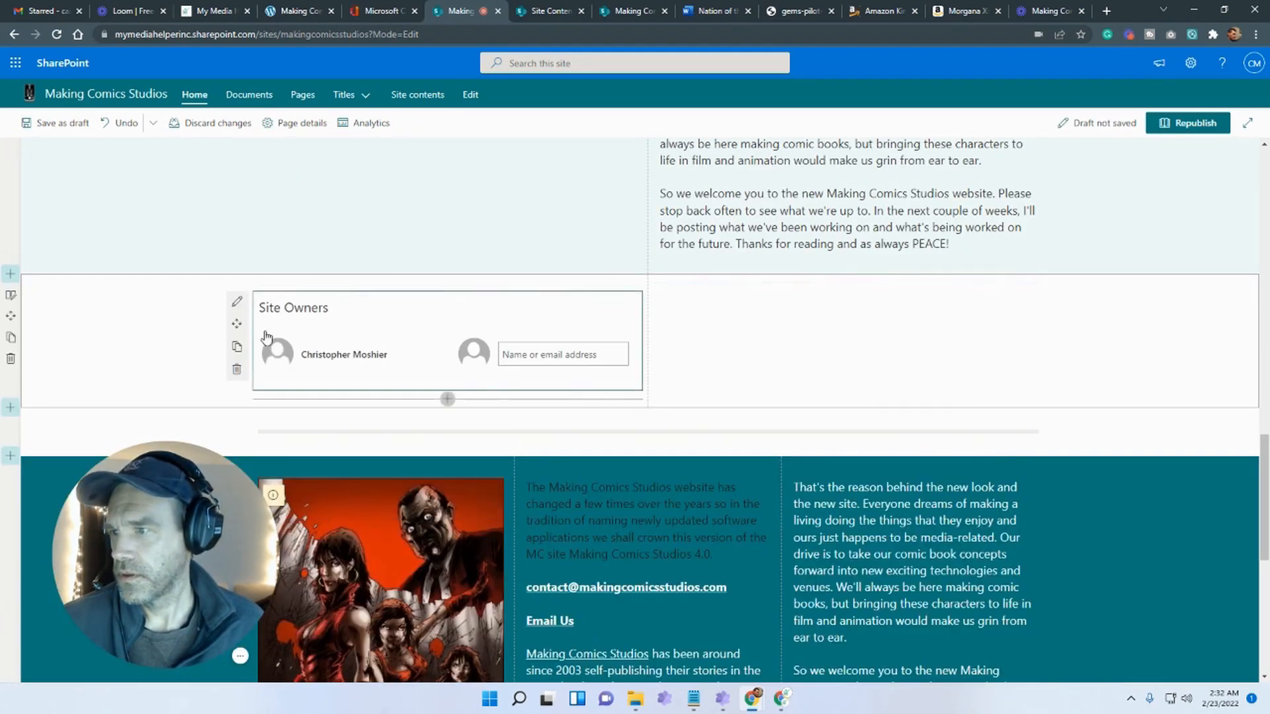
pyautogui.click(237, 370)
# Add a List web part to the first column of the emptied section and have it show the Shopping List
pyautogui.click(447, 282)
pyautogui.scroll(-10, 513, 439)
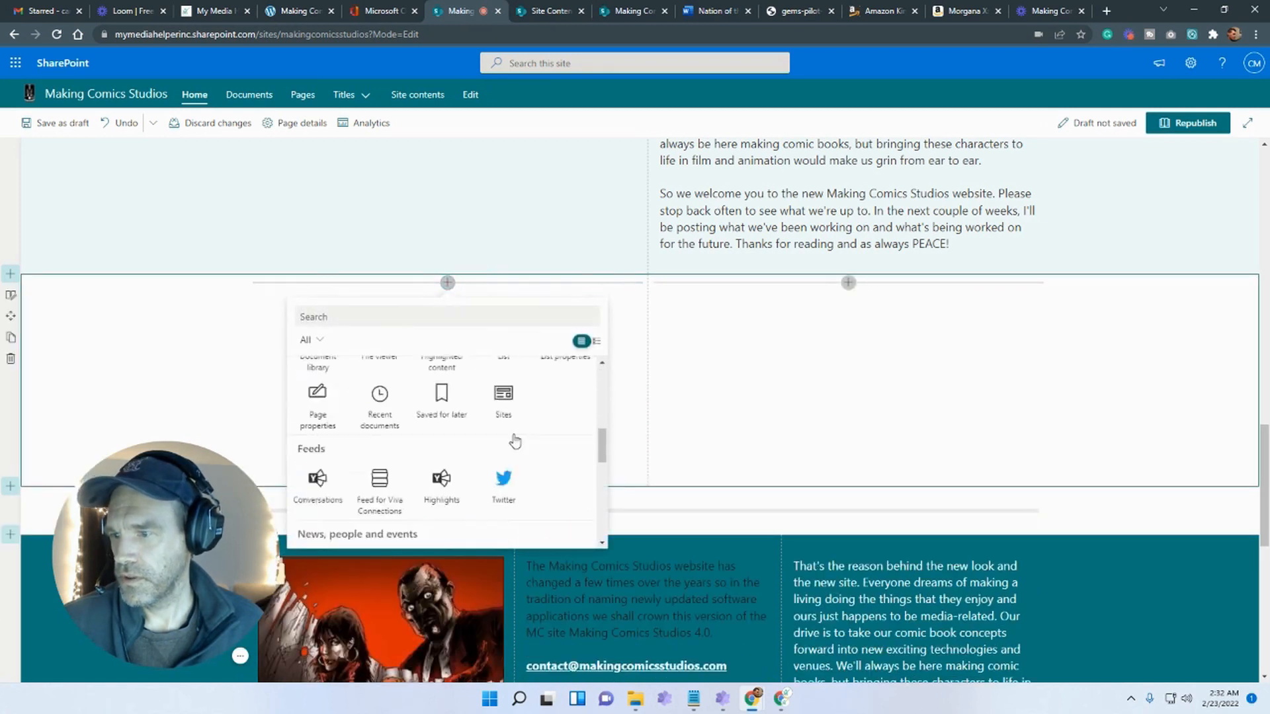
pyautogui.scroll(5, 523, 417)
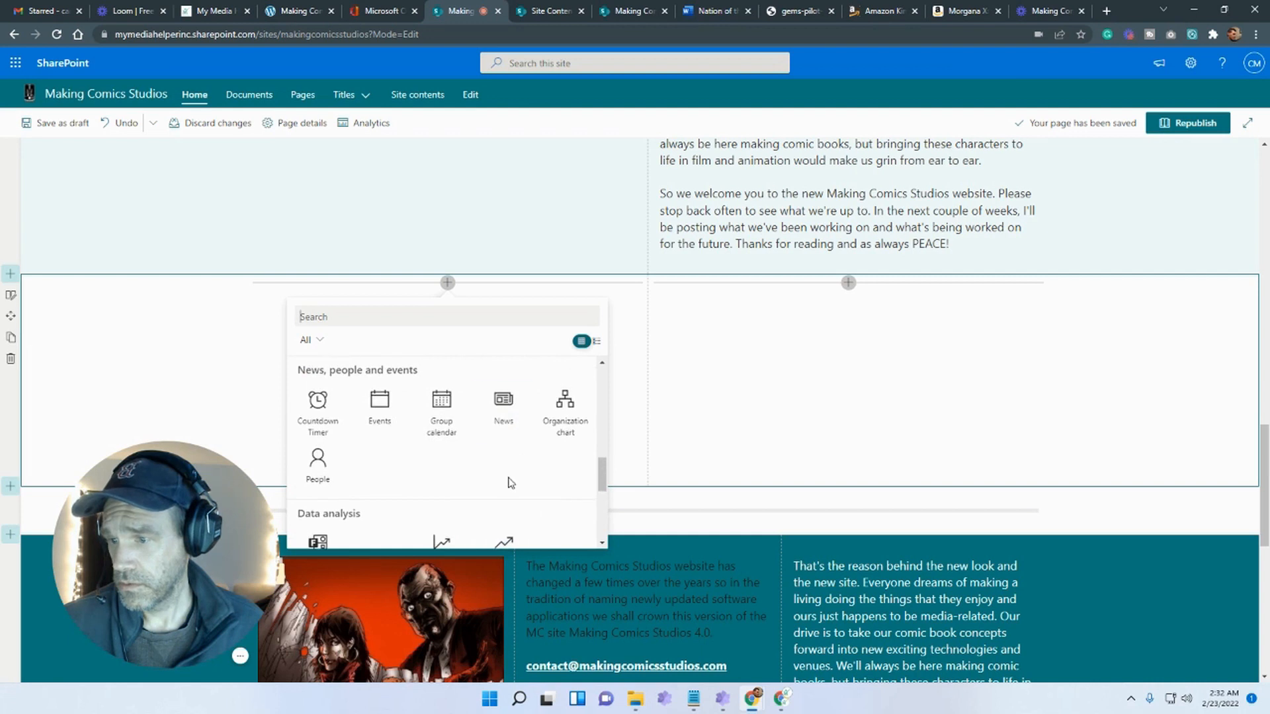
pyautogui.scroll(1, 514, 476)
pyautogui.scroll(2, 513, 482)
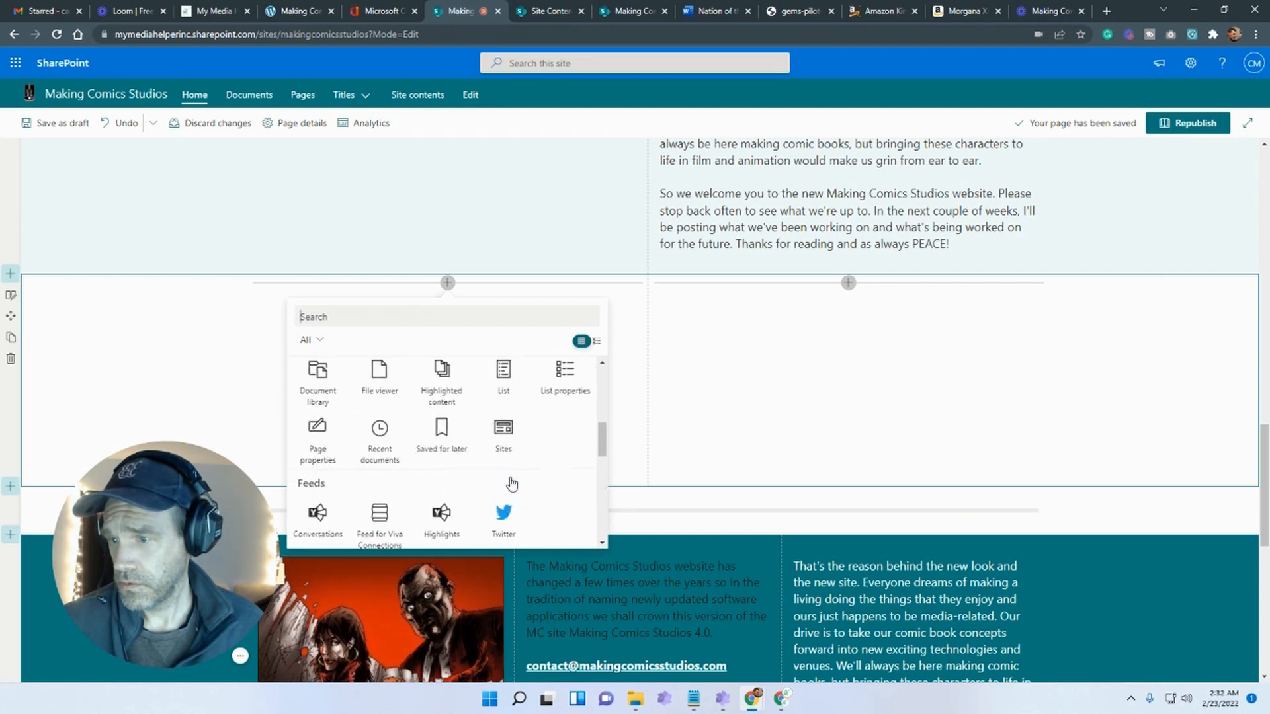
pyautogui.click(503, 375)
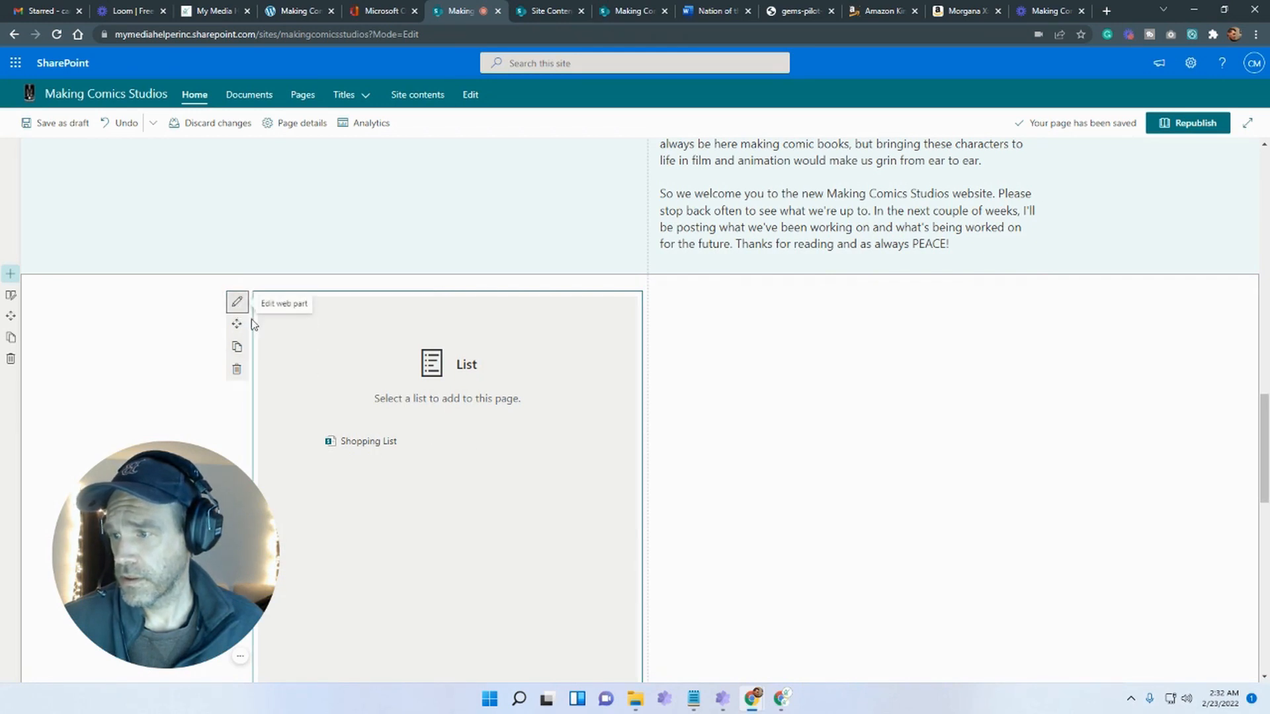
pyautogui.click(368, 442)
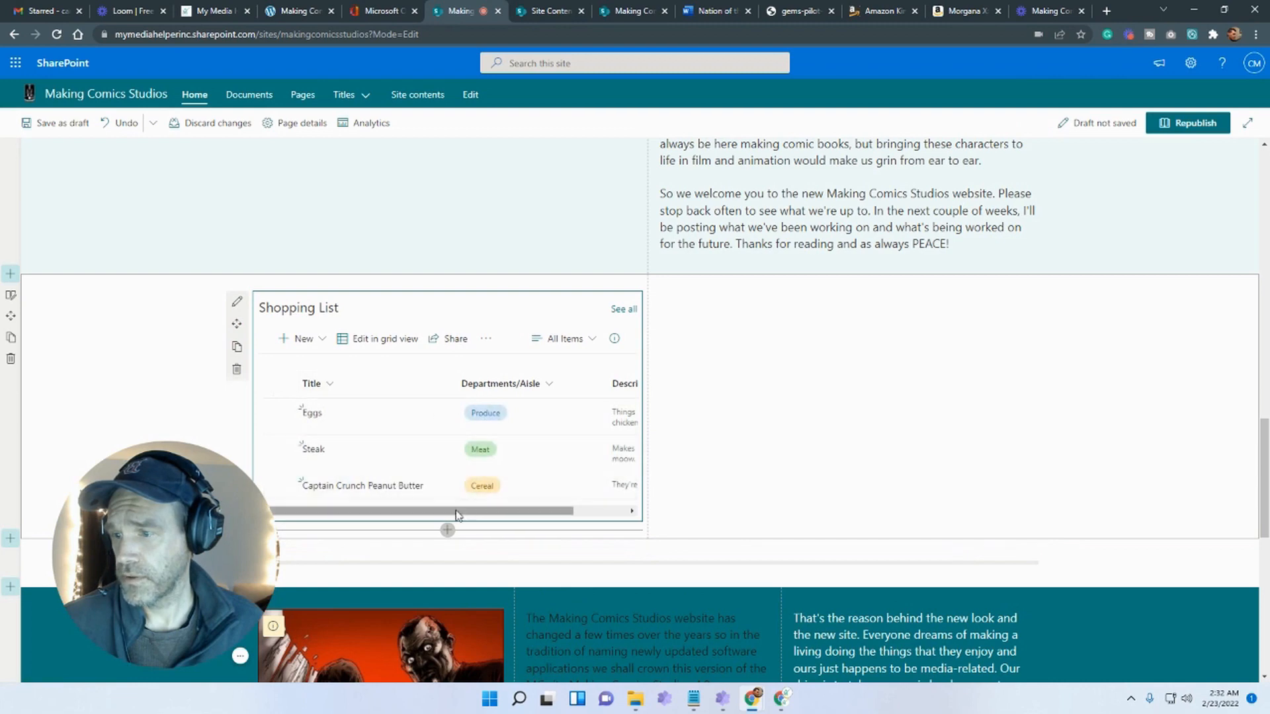
# Select the All Items view in the Shopping List web part's settings, apply it and close the settings
pyautogui.hscroll(2, 541, 524)
pyautogui.click(237, 302)
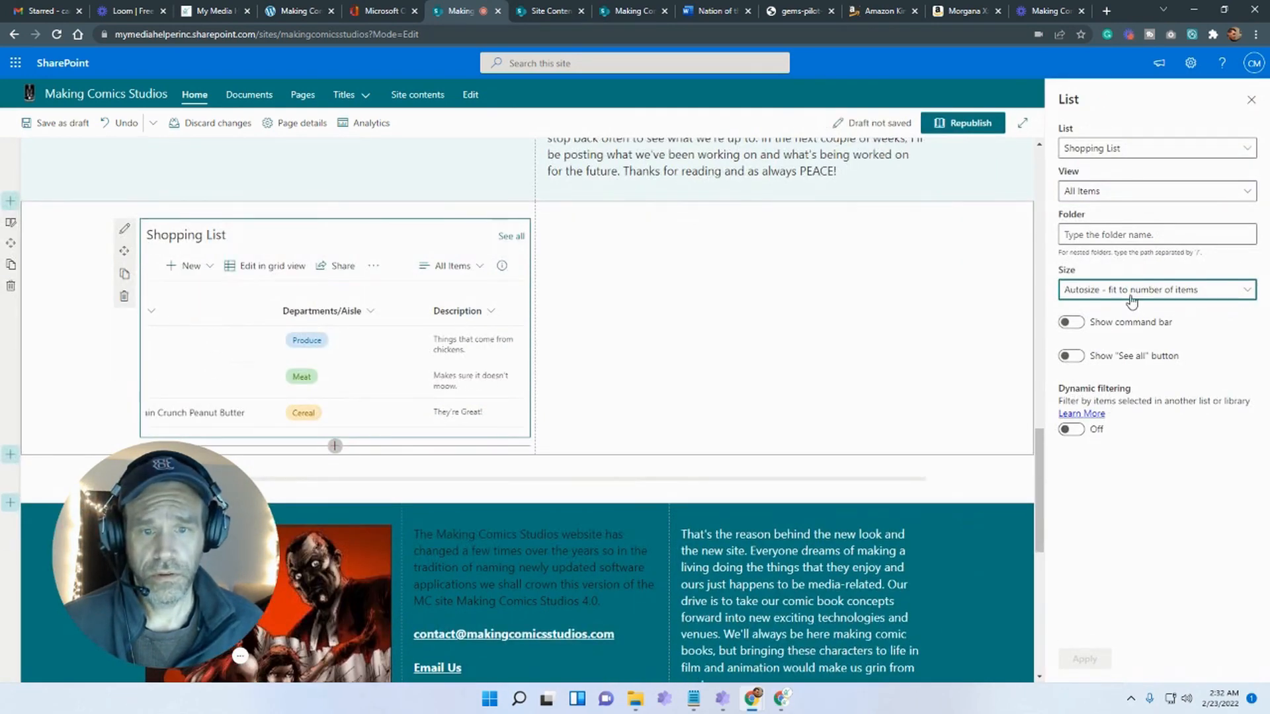
pyautogui.click(1096, 238)
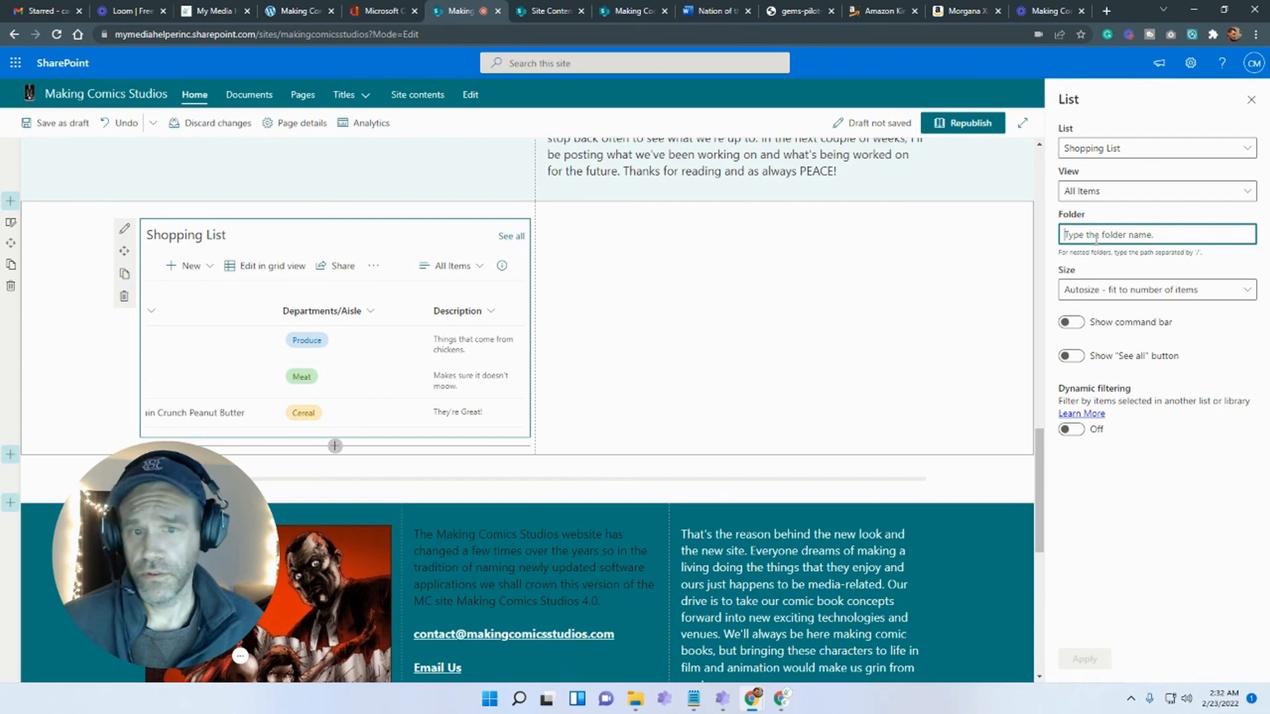
pyautogui.click(1108, 197)
pyautogui.click(1109, 211)
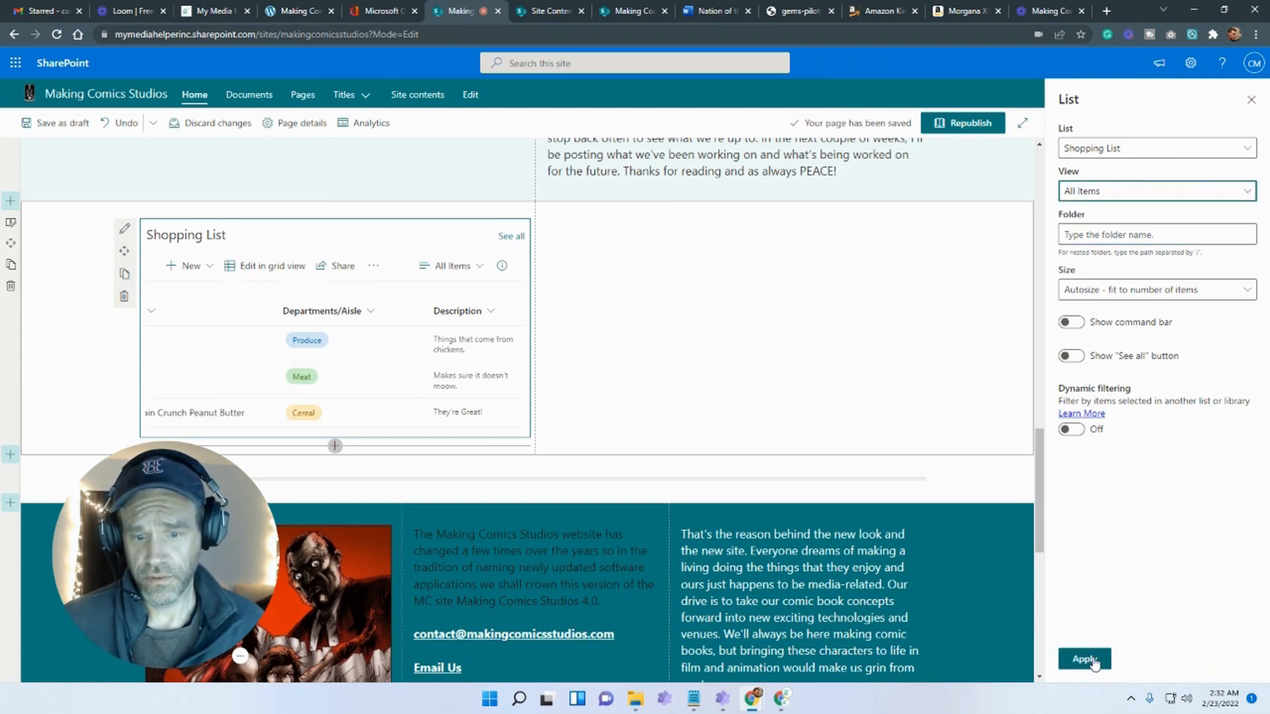
pyautogui.click(1091, 660)
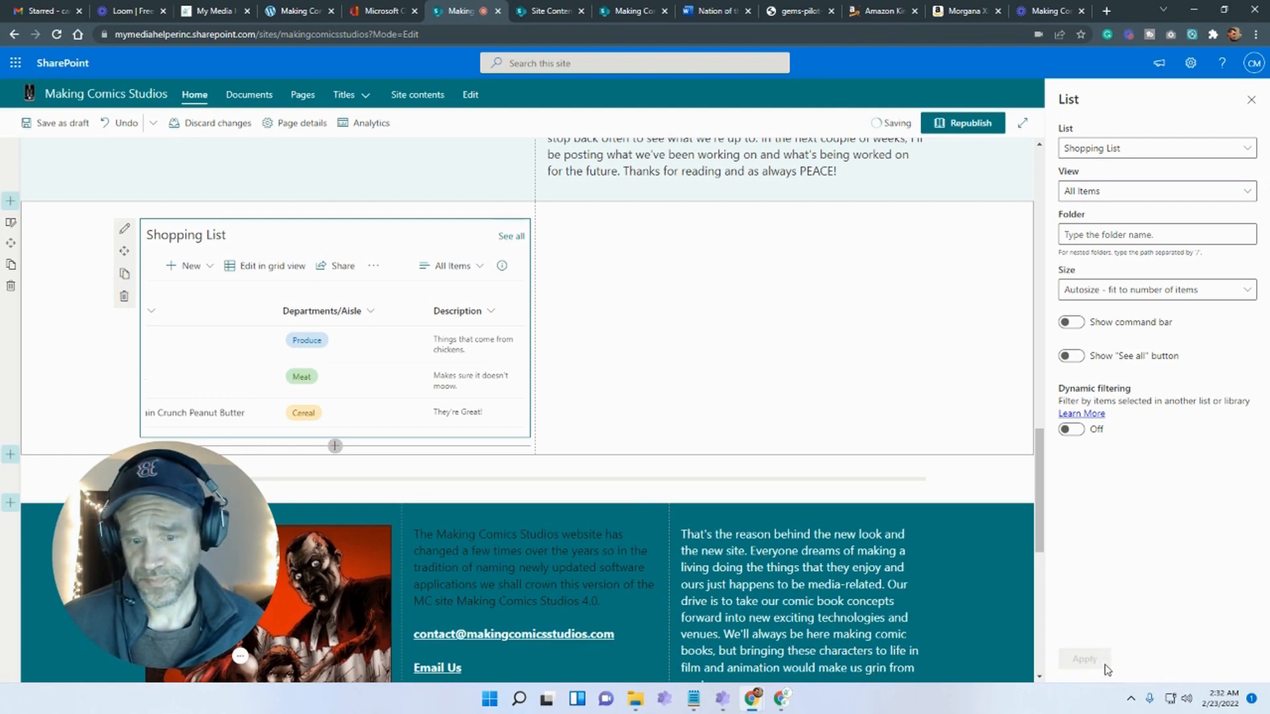
pyautogui.click(1251, 99)
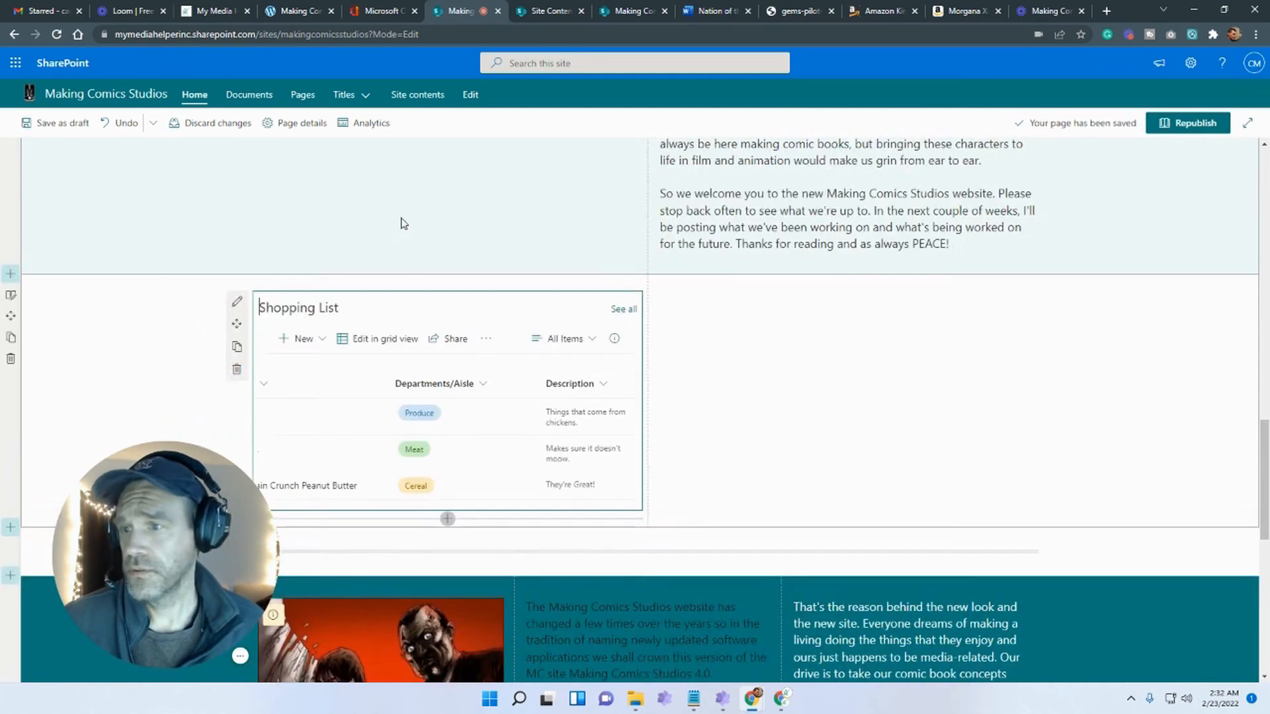
# Change the section holding the Shopping List web part to a one-column layout and save the home page as a draft
pyautogui.moveTo(424, 512); pyautogui.dragTo(319, 491)
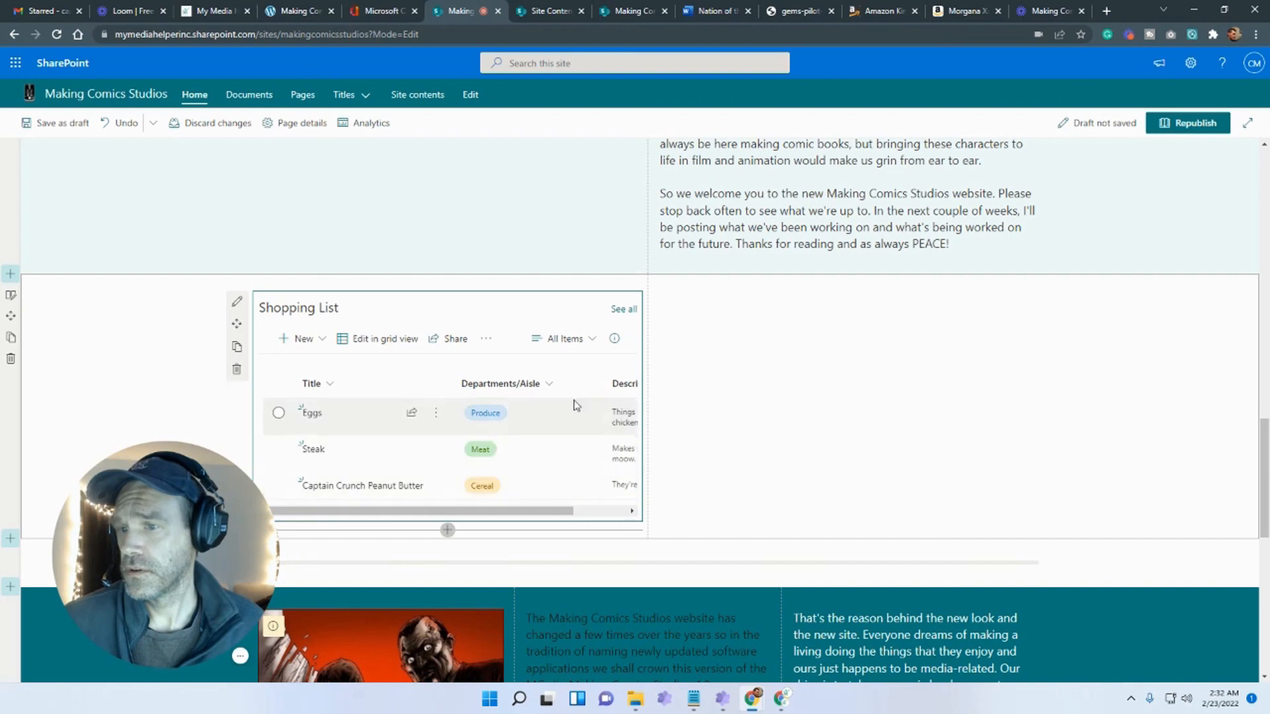
pyautogui.click(10, 298)
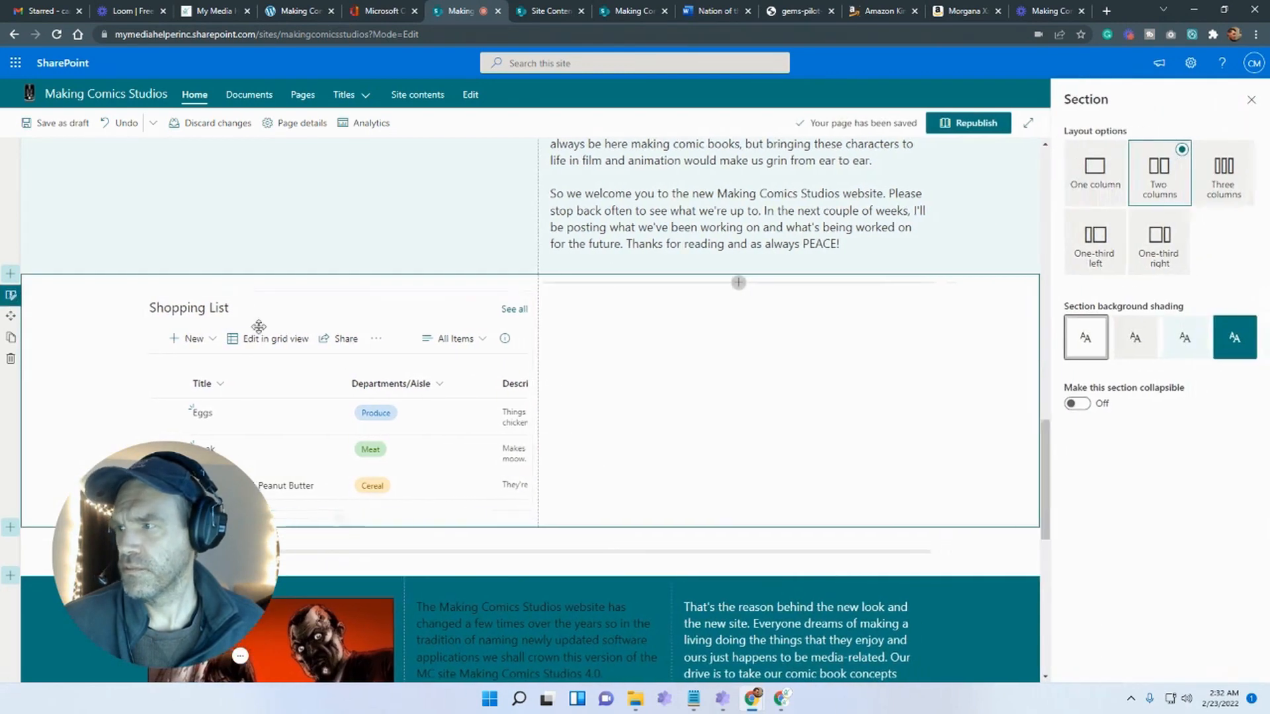
pyautogui.click(1089, 171)
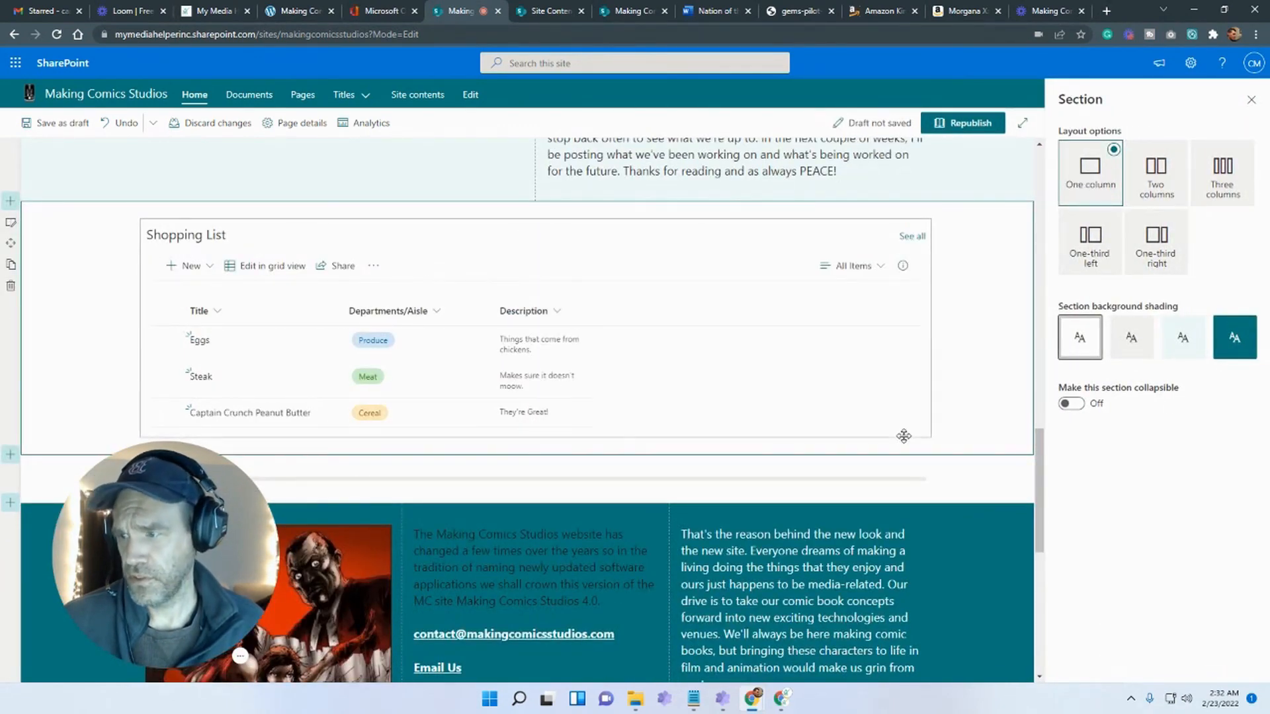
pyautogui.click(62, 124)
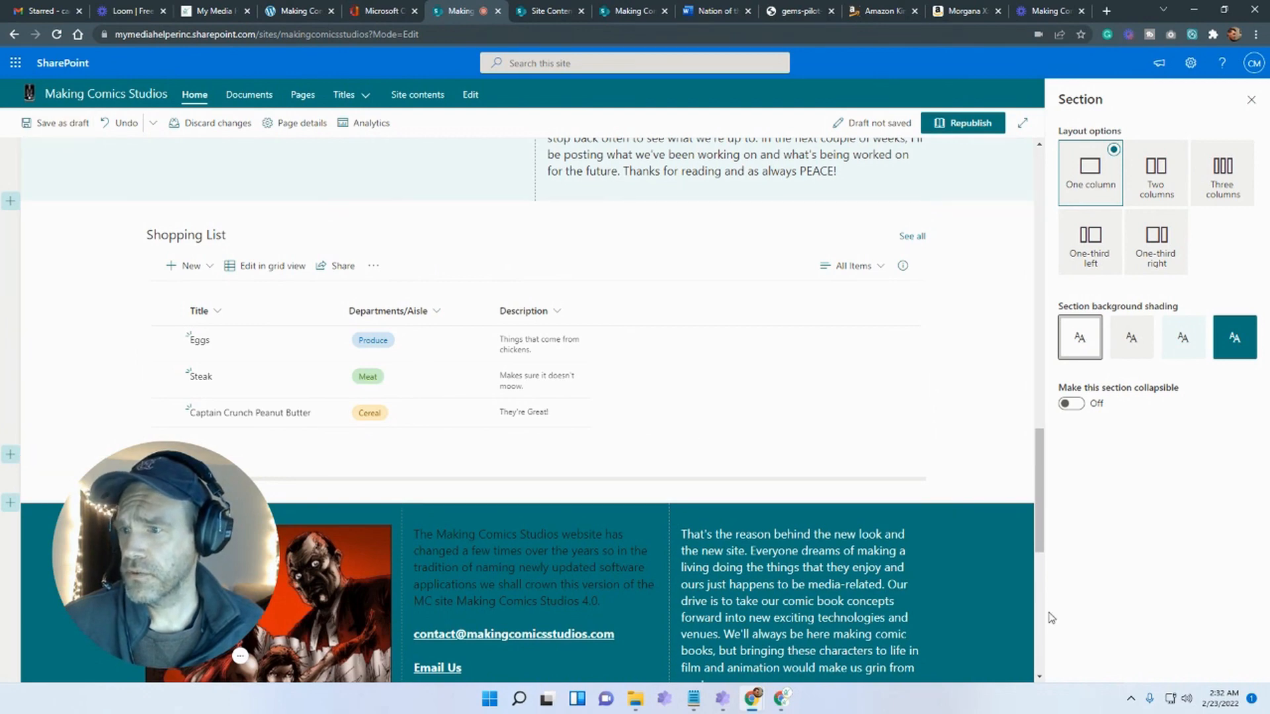
pyautogui.scroll(2, 1044, 593)
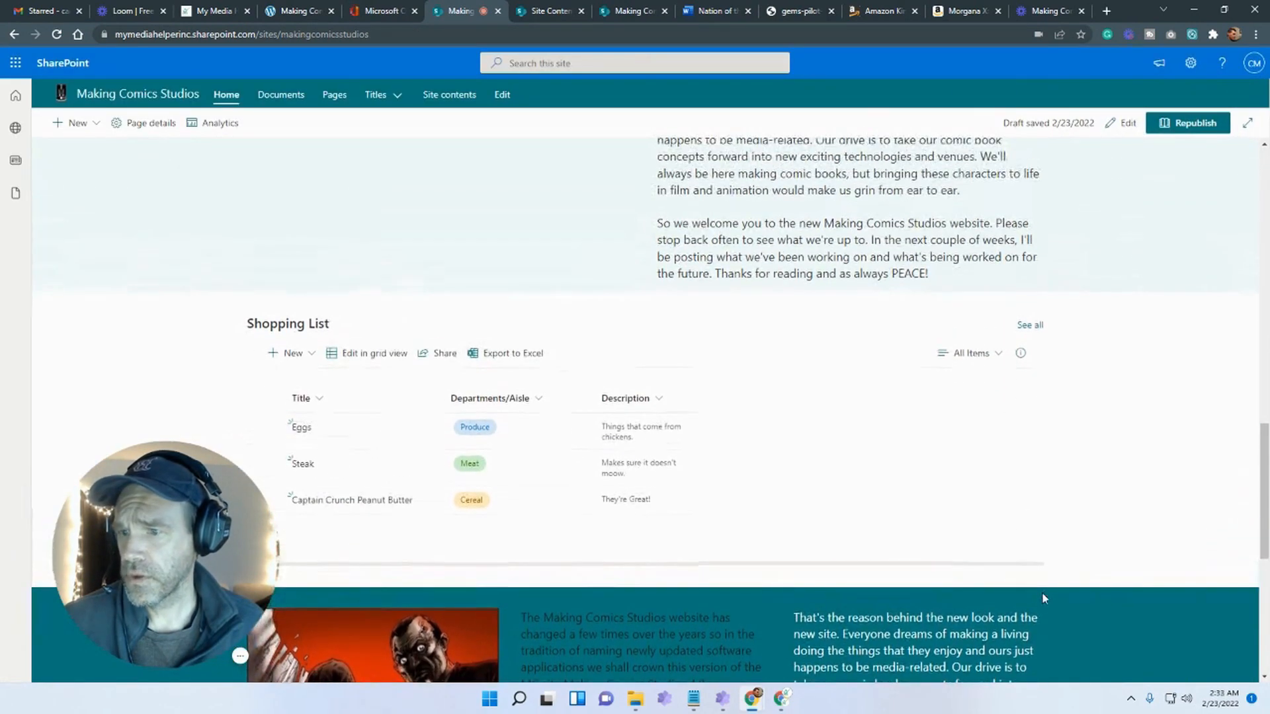
pyautogui.scroll(-1, 1044, 593)
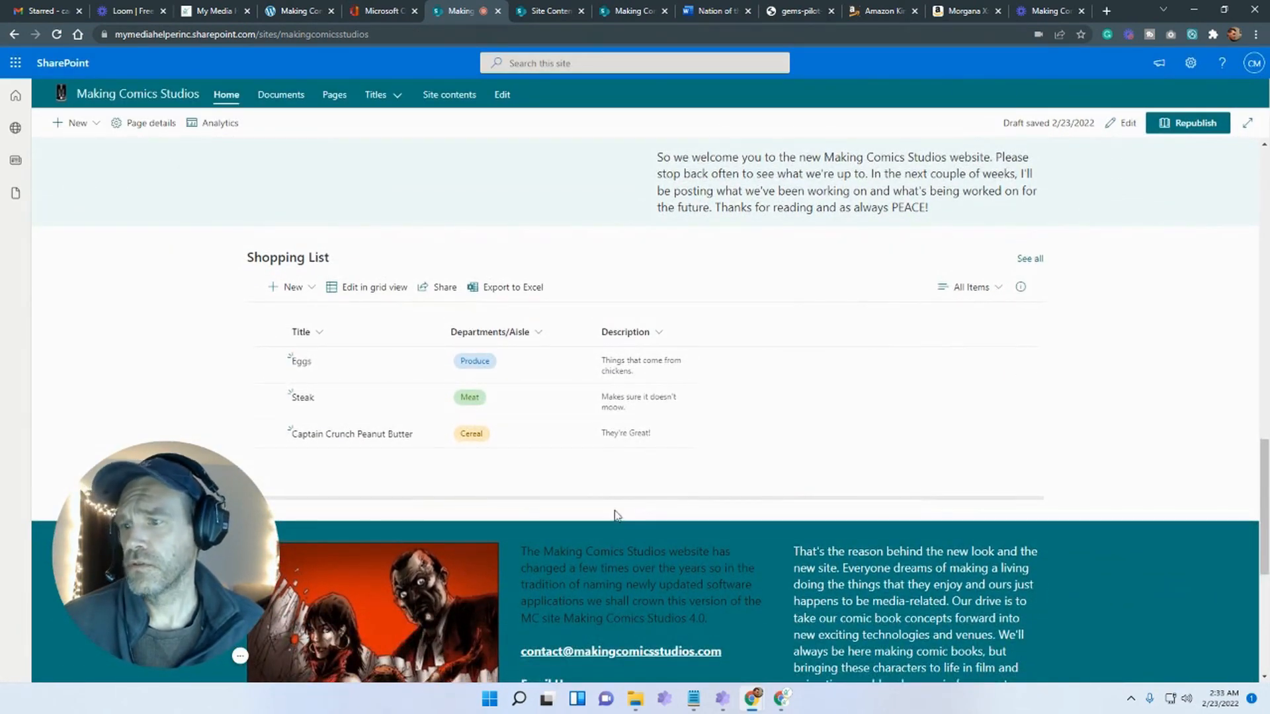